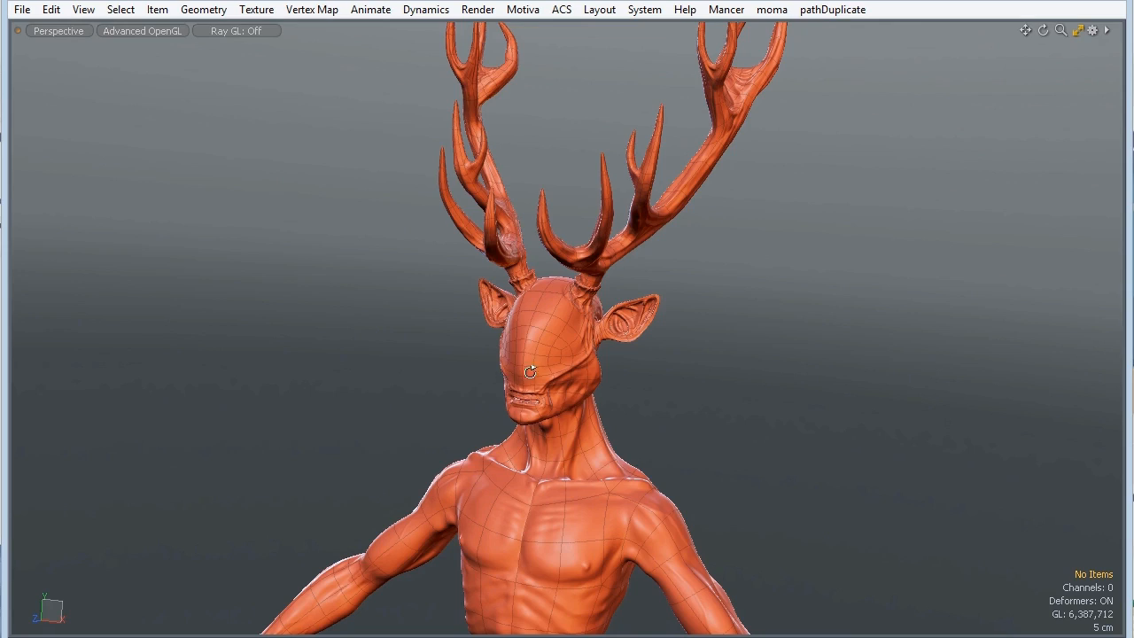
Examine the antlered creature sculpt from several angles, covering the head, ears, antlers, torso and arms.
left_click_drag(529, 372, 547, 255, "alt+shift")
left_click_drag(515, 312, 634, 312, "ctrl+alt")
left_click_drag(567, 320, 452, 333, "alt+shift")
left_click_drag(365, 320, 455, 405, "alt")
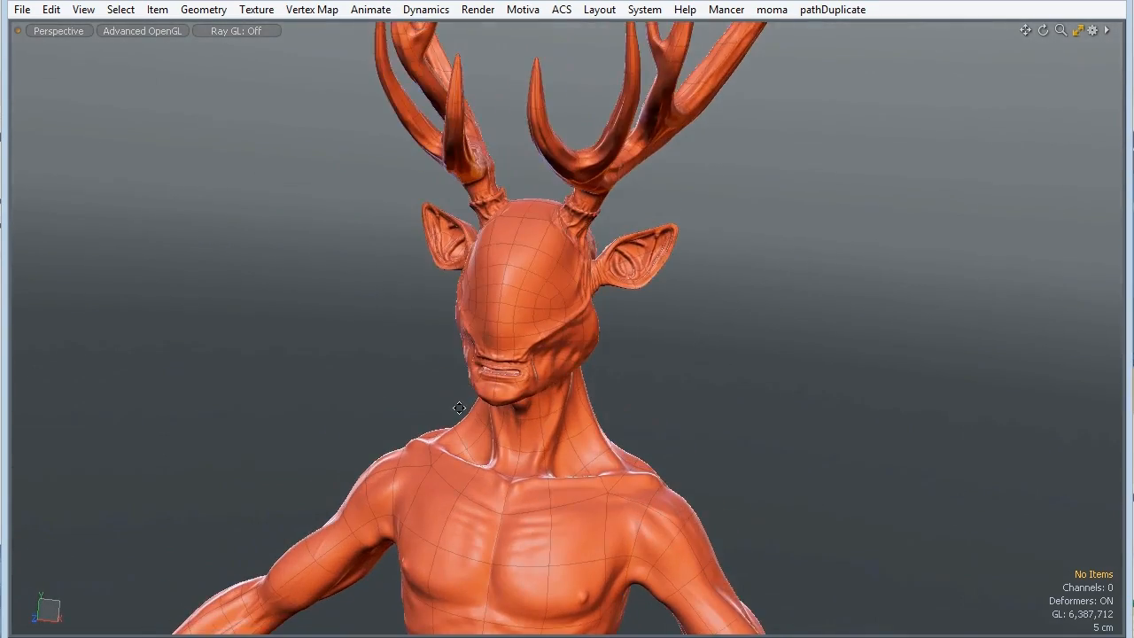
left_click_drag(567, 459, 439, 333, "alt+shift")
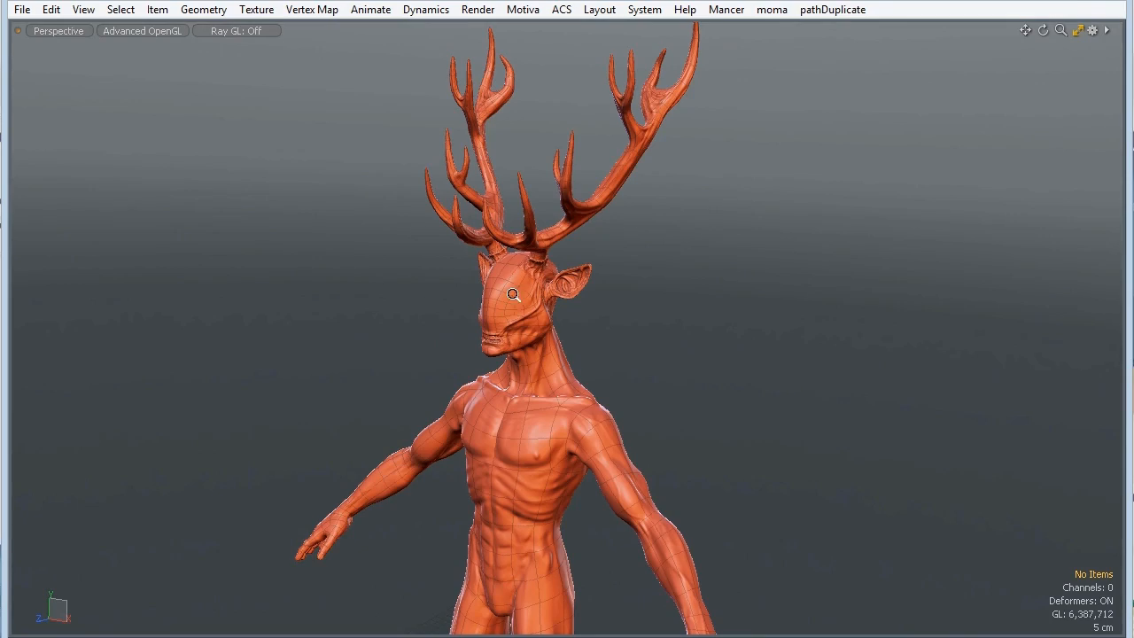
left_click_drag(514, 295, 625, 341, "ctrl+alt")
left_click_drag(508, 338, 630, 382, "alt")
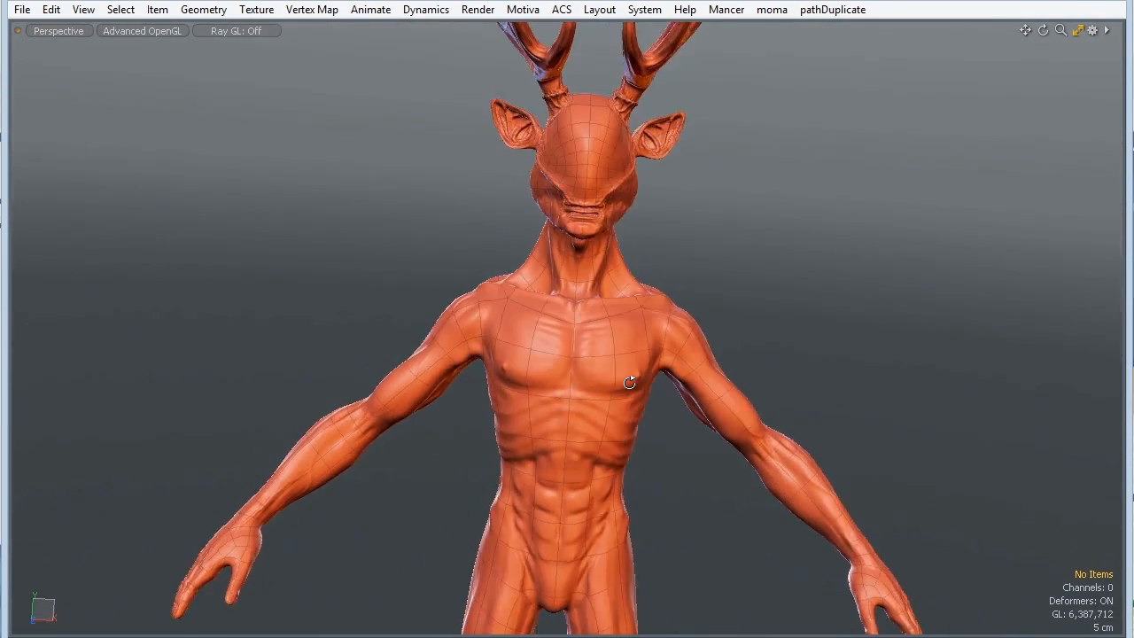
left_click_drag(579, 306, 461, 359, "ctrl+alt")
left_click_drag(520, 330, 524, 383, "ctrl+alt")
left_click_drag(525, 383, 355, 360, "ctrl+alt")
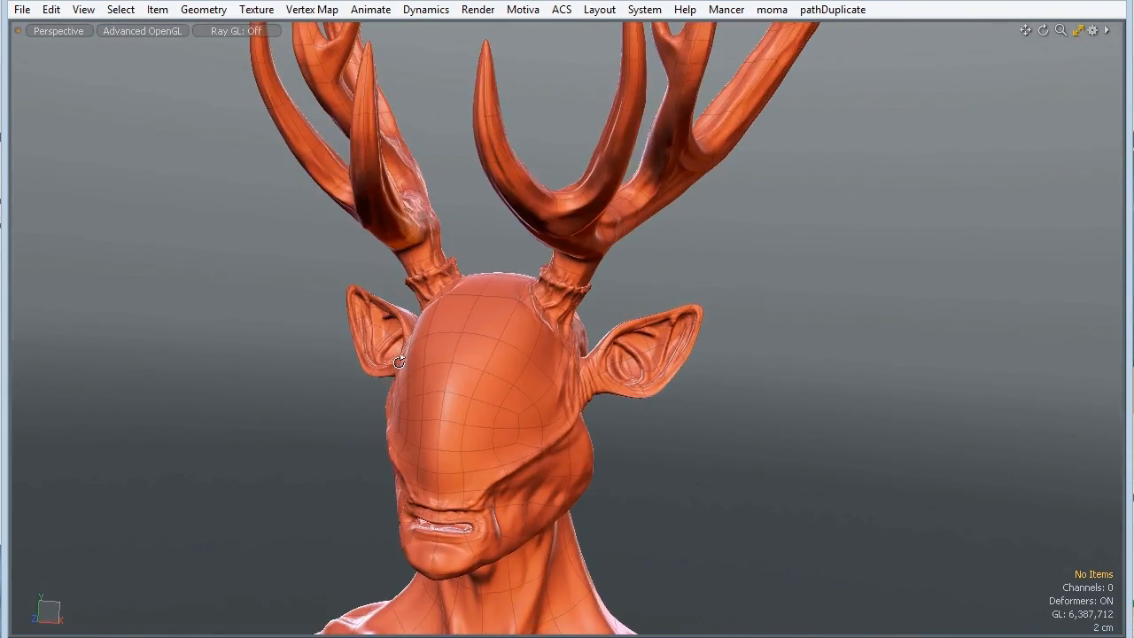
left_click_drag(477, 271, 476, 360, "ctrl+alt")
left_click_drag(486, 411, 506, 151, "alt+shift")
left_click_drag(514, 443, 529, 238, "alt+shift")
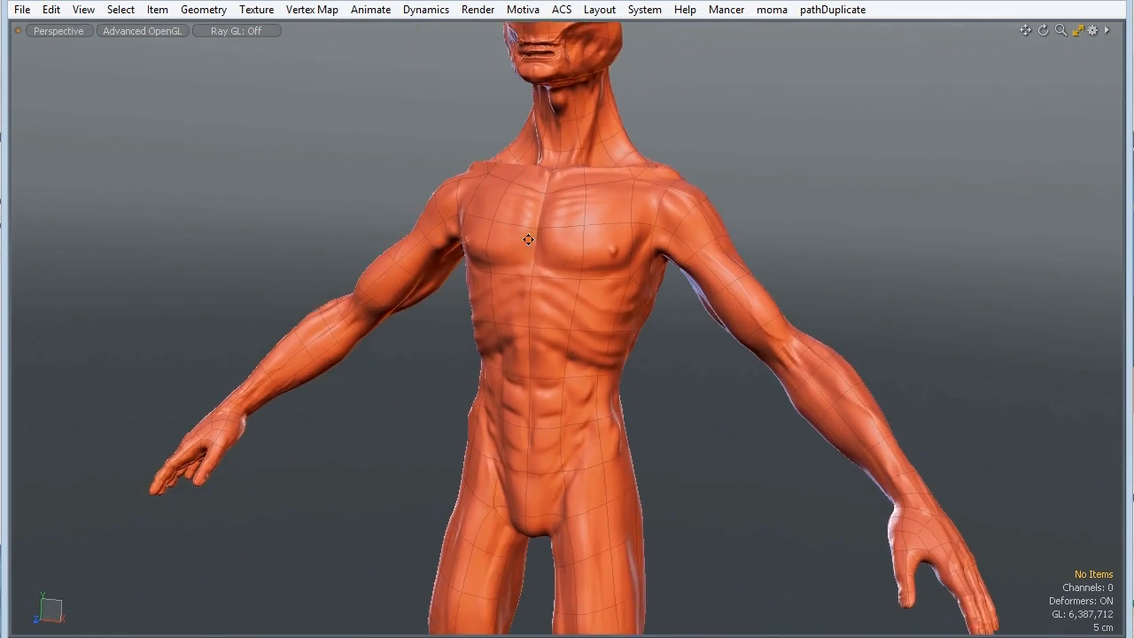
left_click_drag(551, 402, 576, 344, "alt+shift")
left_click_drag(583, 409, 514, 342, "alt")
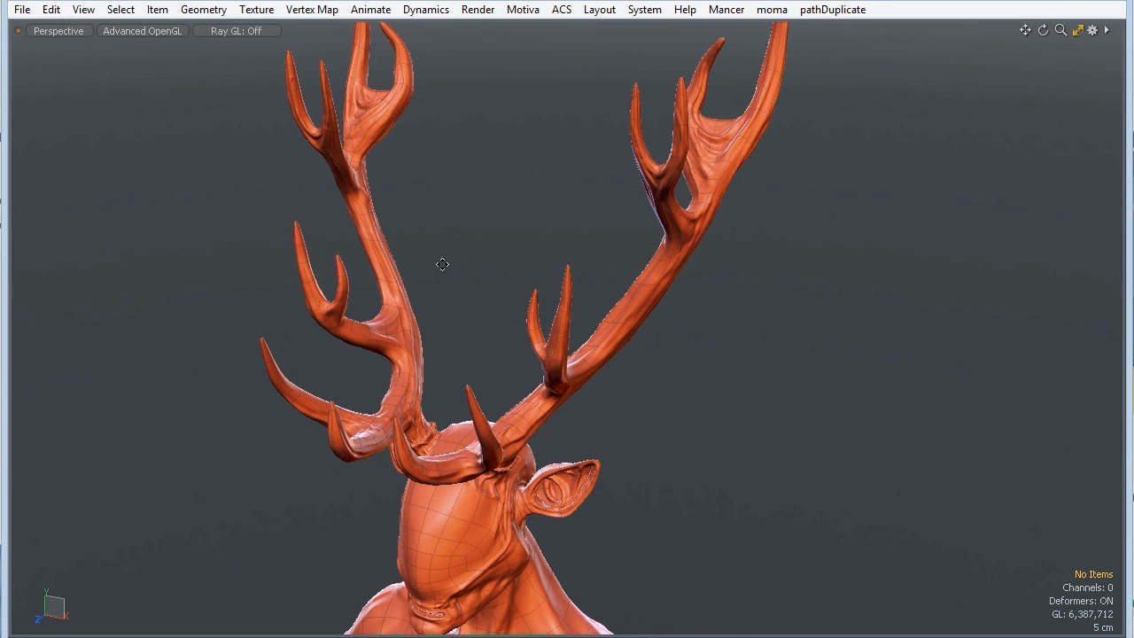
left_click_drag(450, 431, 491, 356, "alt")
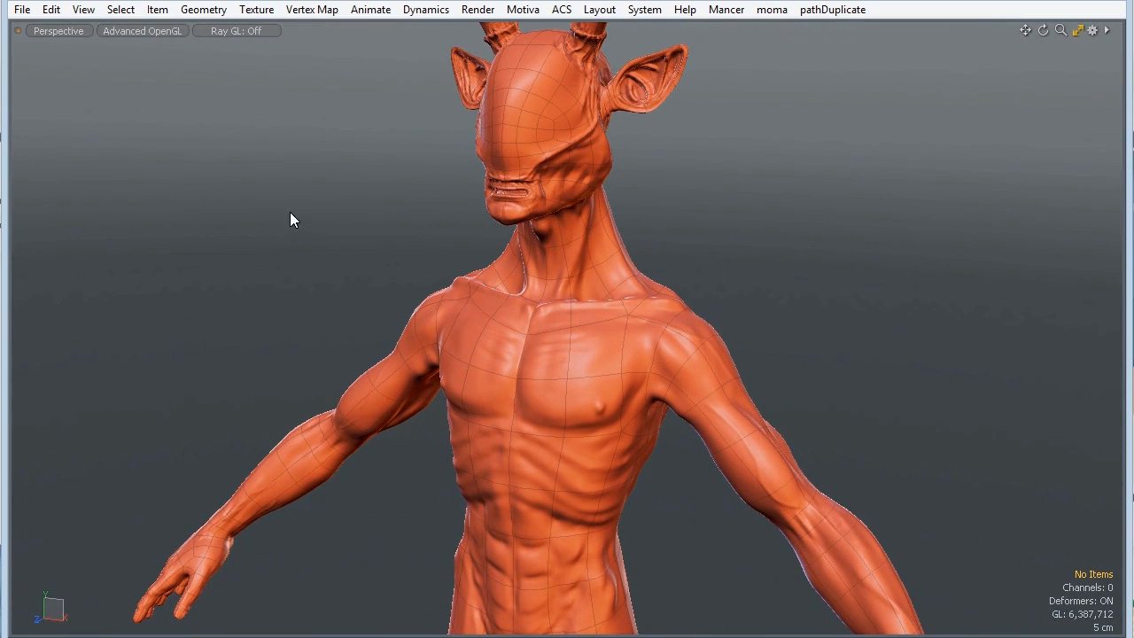
Make the inactive meshes visible and shade them the same as the active mesh so the necklace, earring and belt display fully.
key("o")
left_click(250, 82)
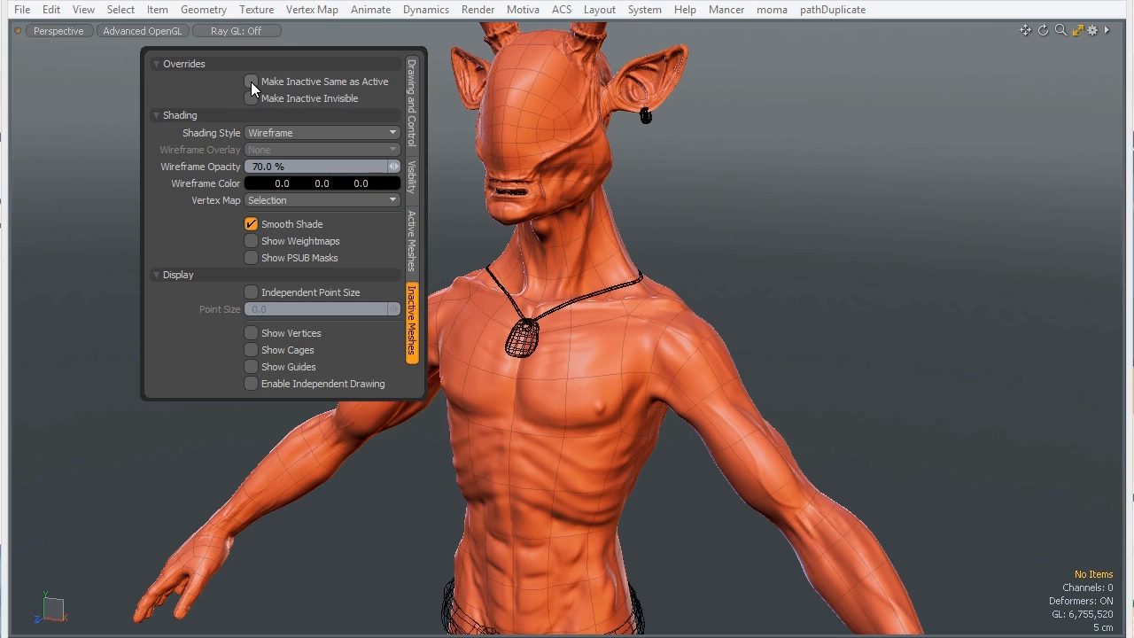
left_click(250, 82)
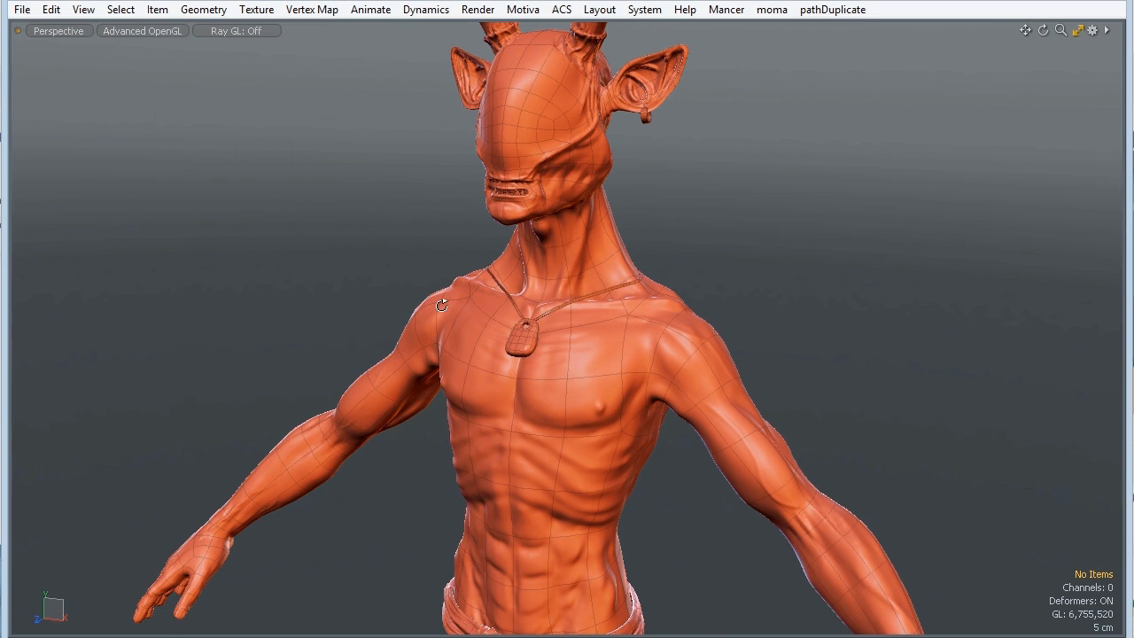
left_click_drag(442, 304, 509, 355, "alt")
left_click_drag(510, 443, 519, 292, "alt+shift")
left_click_drag(531, 359, 661, 426, "ctrl+alt")
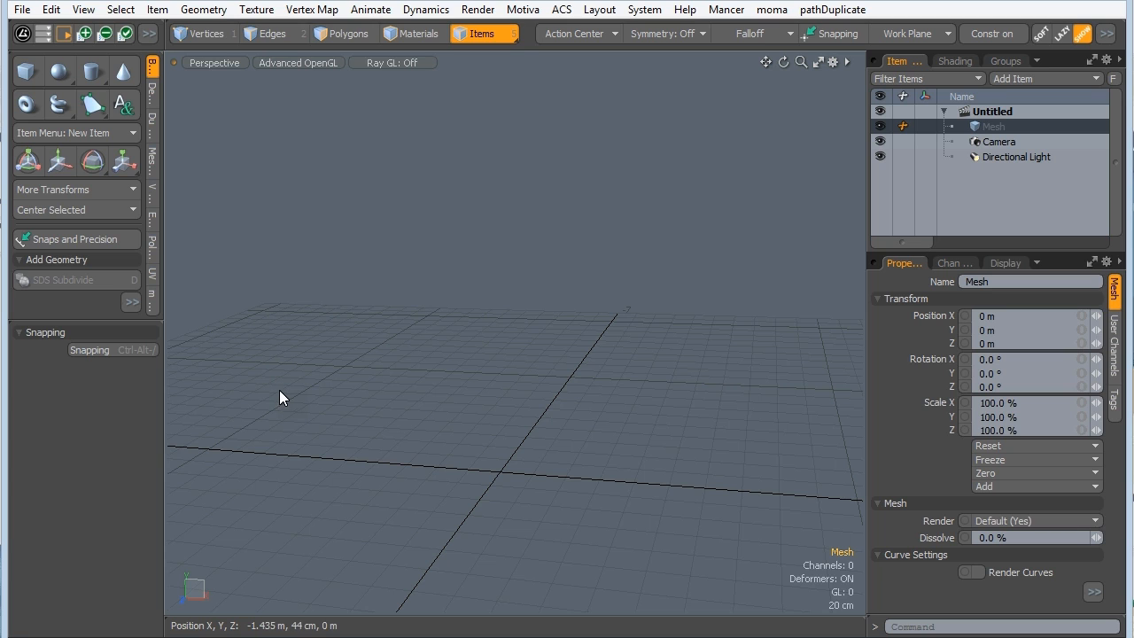
Open the preset browser and go to the Luxology > Assets > Meshes > Human directory.
key("F6")
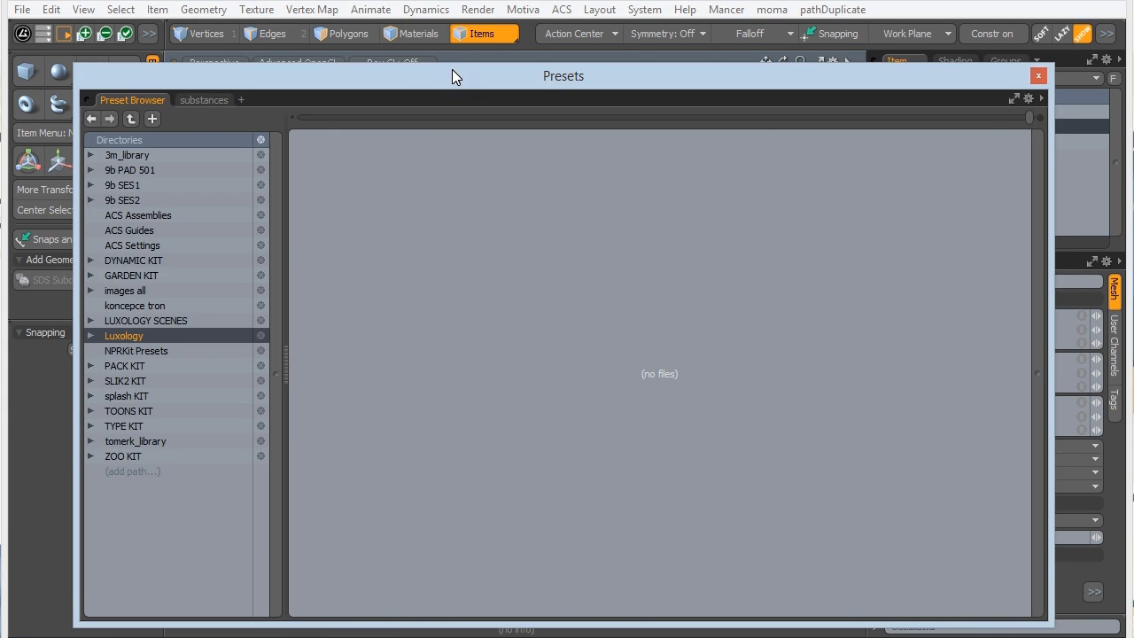
left_click_drag(451, 77, 457, 40)
left_click(93, 299)
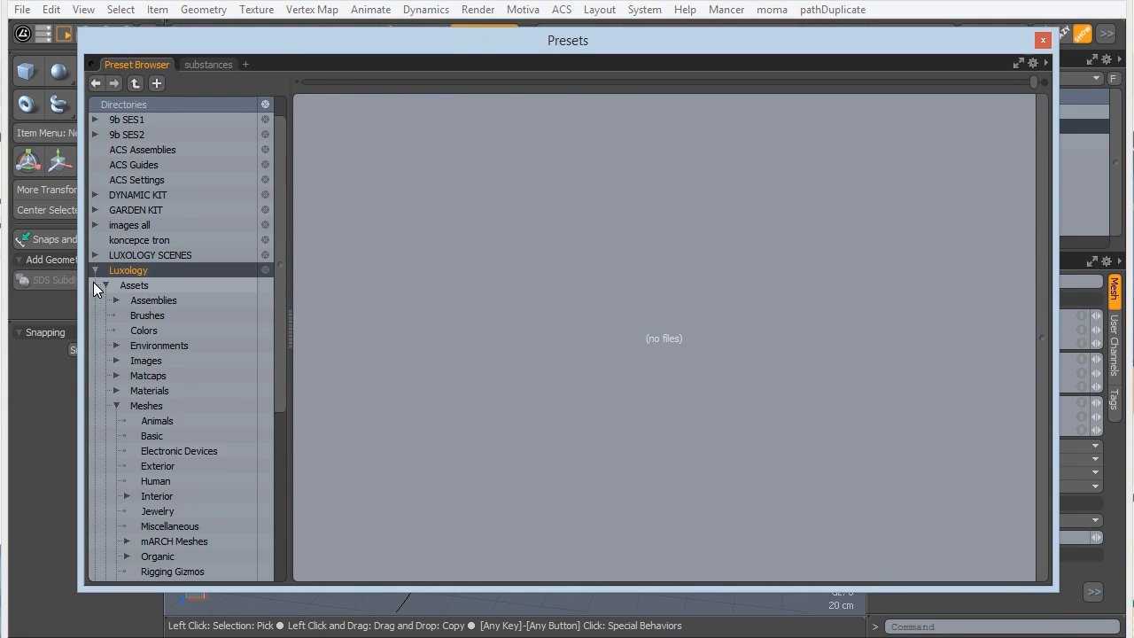
scroll(93, 281, "down", 3)
left_click(139, 300)
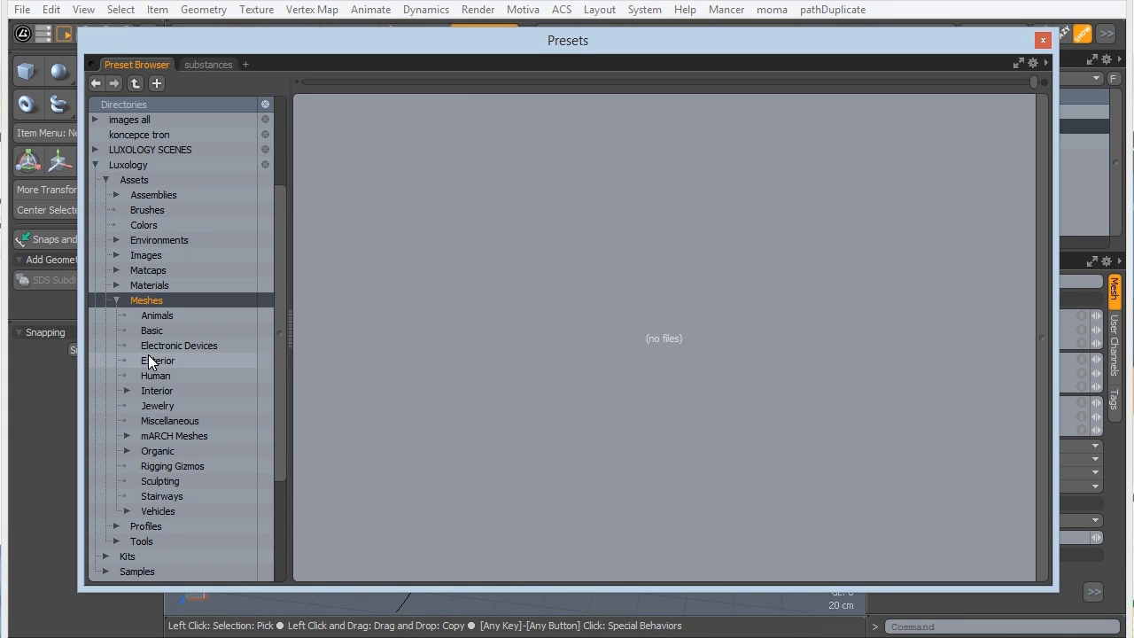
left_click(149, 375)
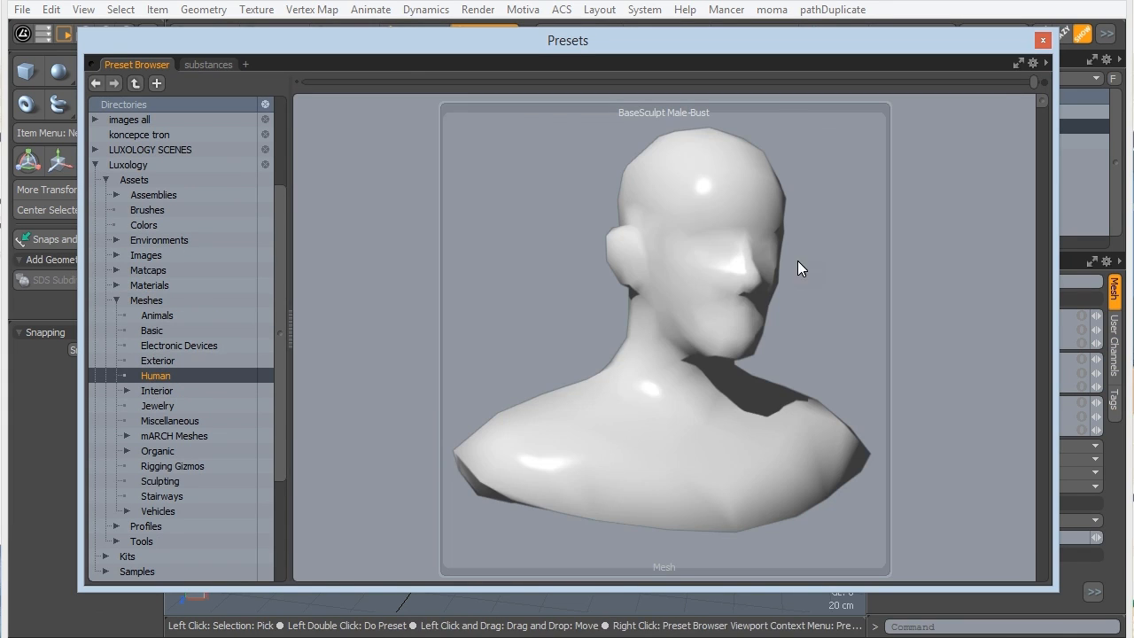
Load the BaseSculpt Male mesh preset into the scene and close the preset browser.
left_click_drag(1019, 80, 940, 76)
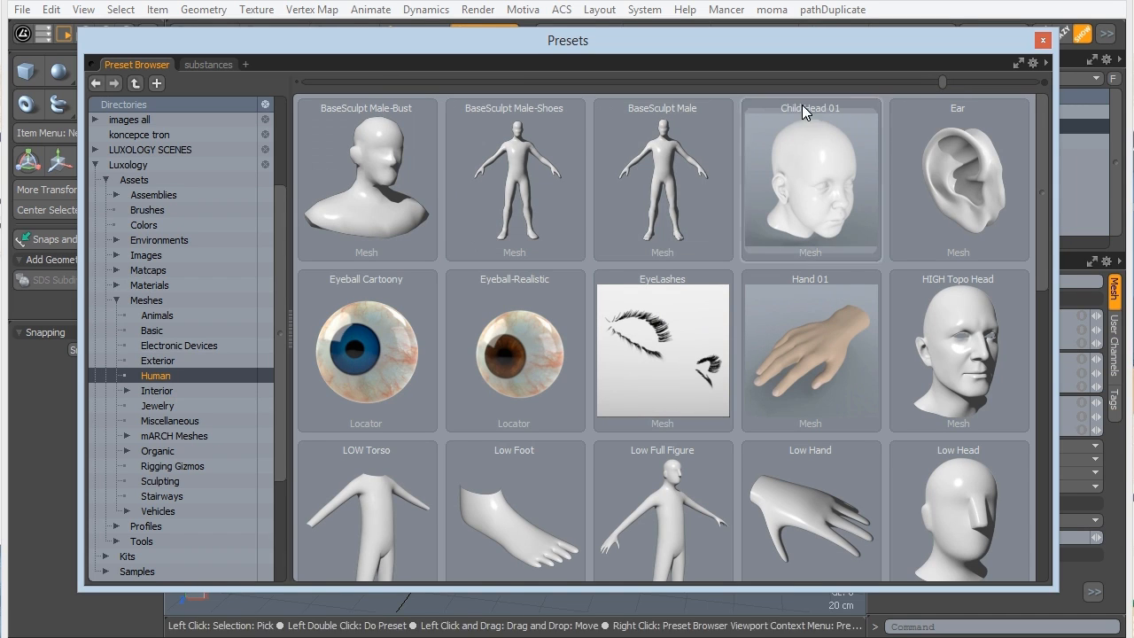
left_click_drag(954, 83, 1008, 81)
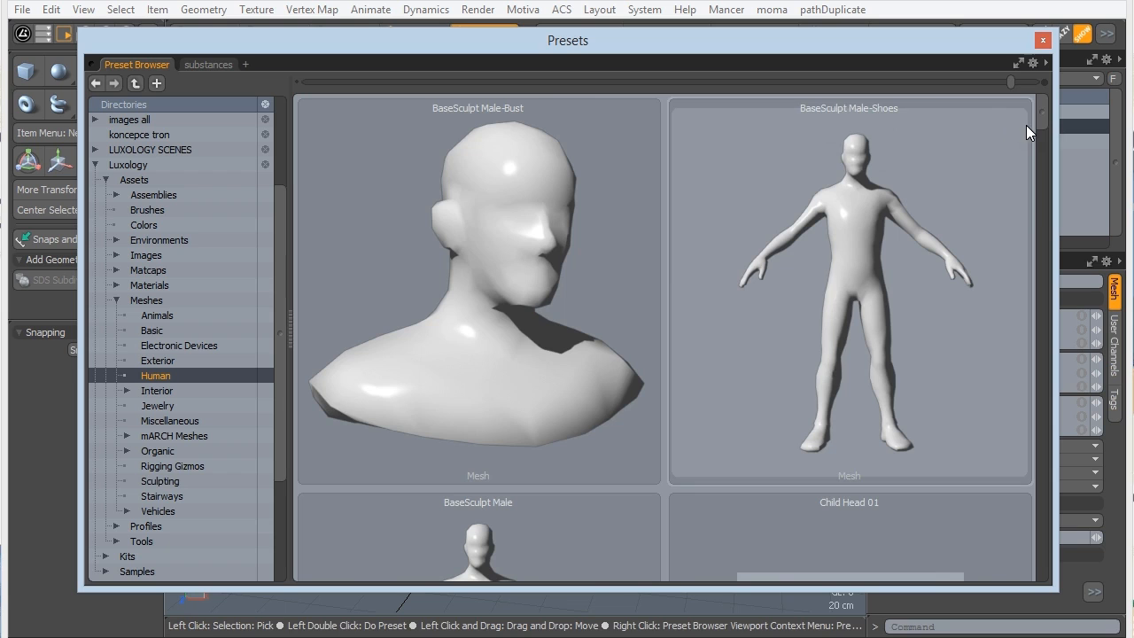
left_click_drag(1042, 117, 1043, 144)
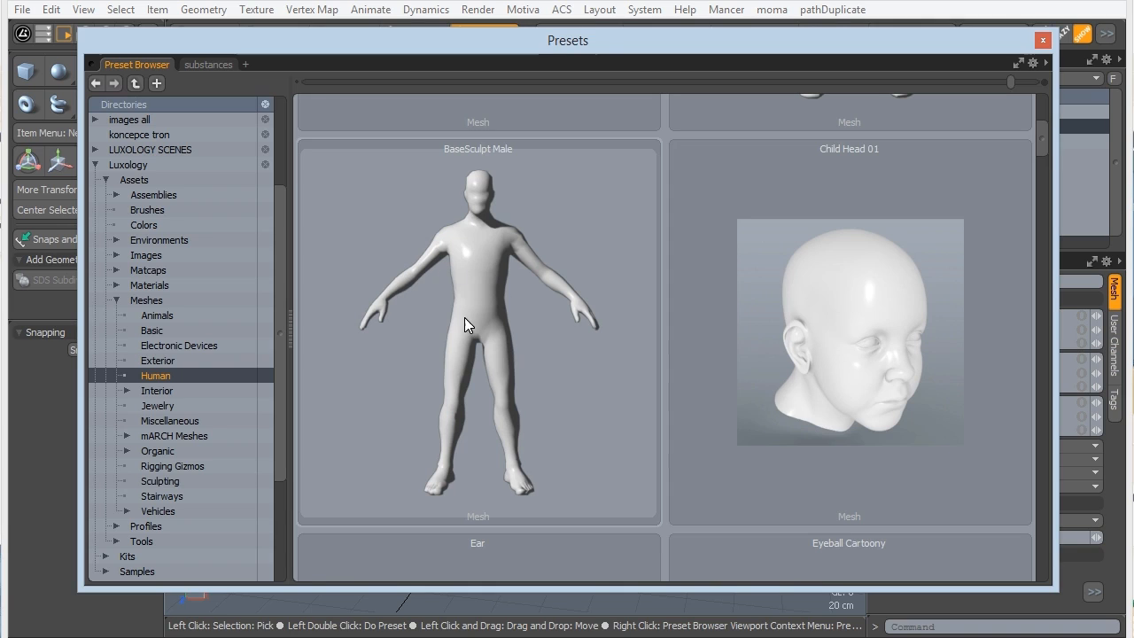
right_click(474, 238)
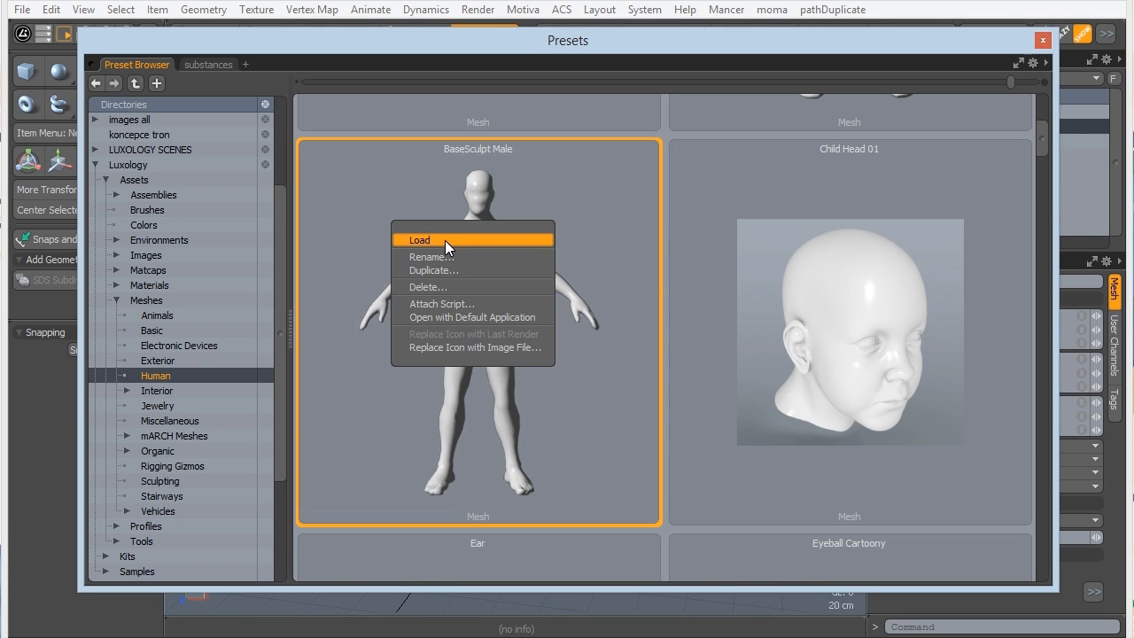
left_click(444, 243)
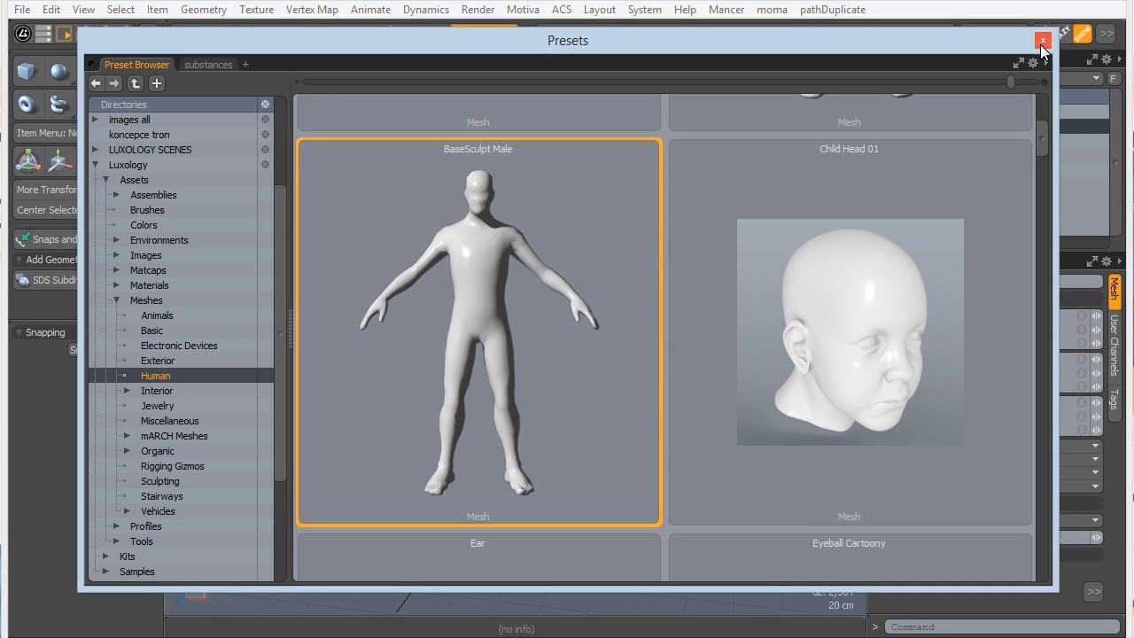
left_click_drag(1043, 135, 991, 496)
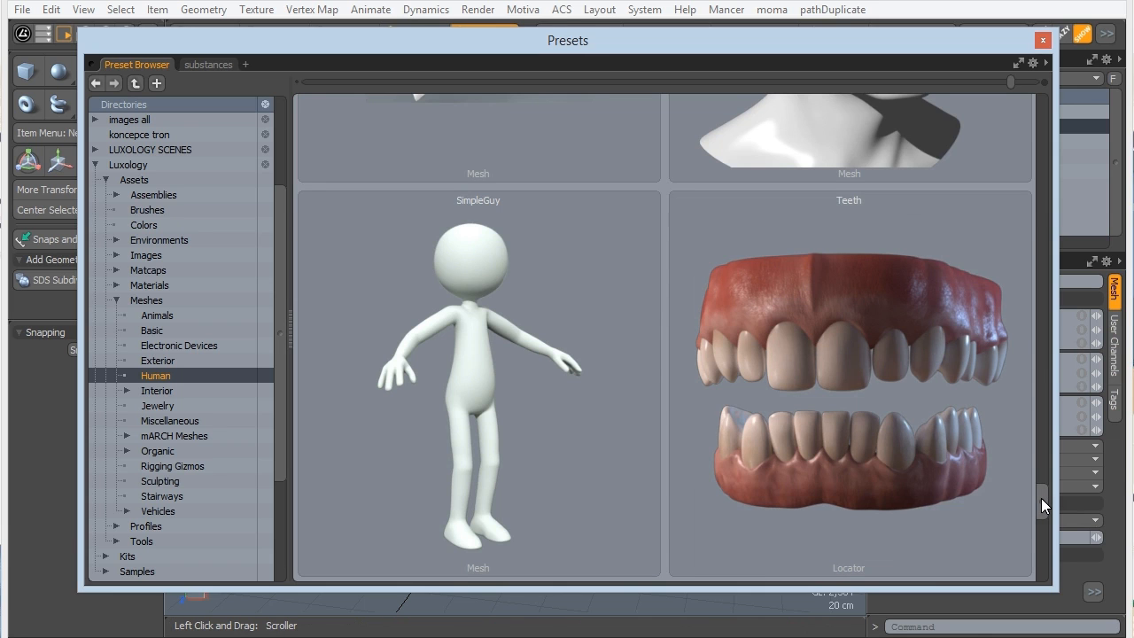
left_click_drag(1041, 498, 1054, 98)
left_click(1042, 40)
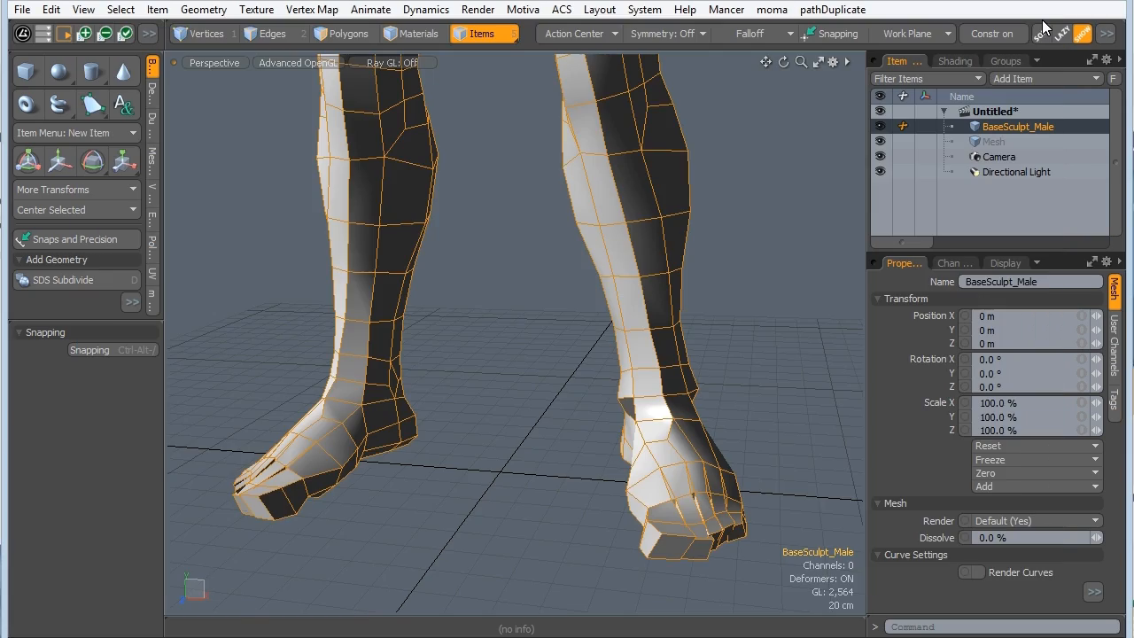
Delete the empty Mesh item from the scene, keeping BaseSculpt_Male.
left_click_drag(515, 215, 523, 362, "ctrl+alt")
left_click(410, 367)
left_click_drag(430, 337, 395, 331, "alt")
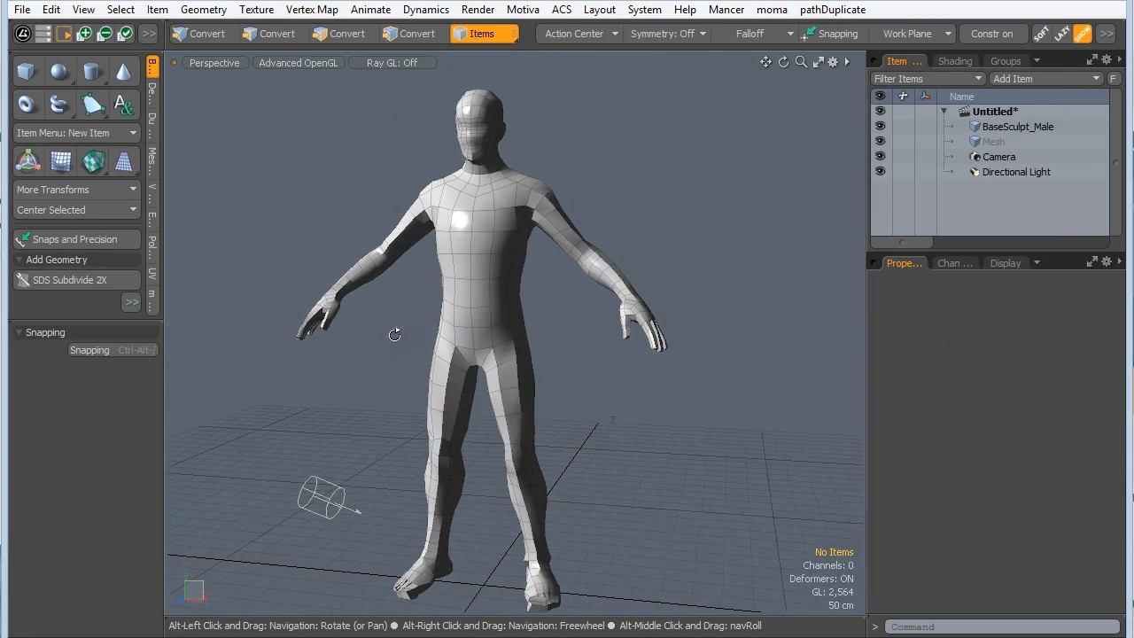
left_click(990, 142)
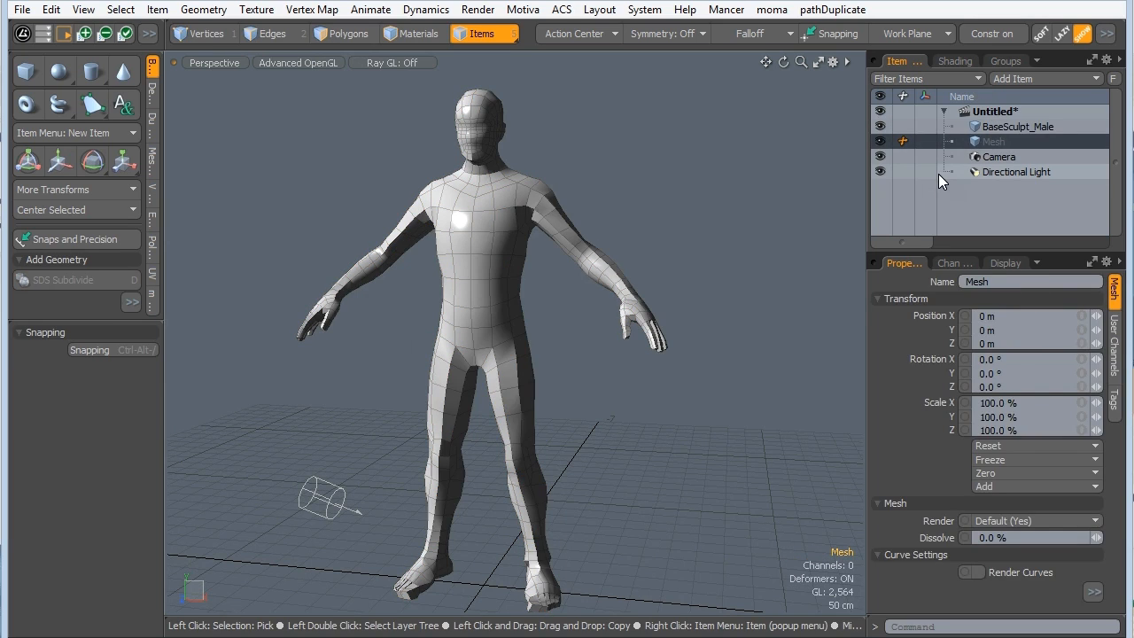
key("Delete")
left_click(993, 128)
left_click_drag(496, 253, 403, 325, "alt")
left_click(388, 369)
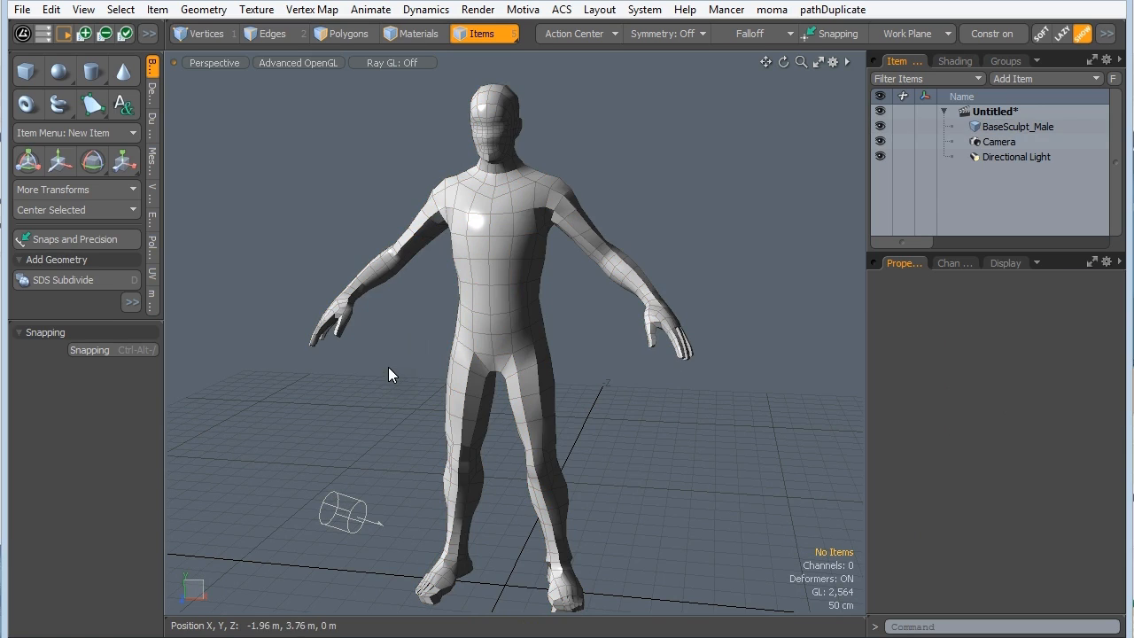
Measure the overall size of the BaseSculpt_Male mesh with the Dimensions Tool, and drop the tool and selection.
left_click(481, 222)
left_click_drag(282, 369, 311, 352, "alt")
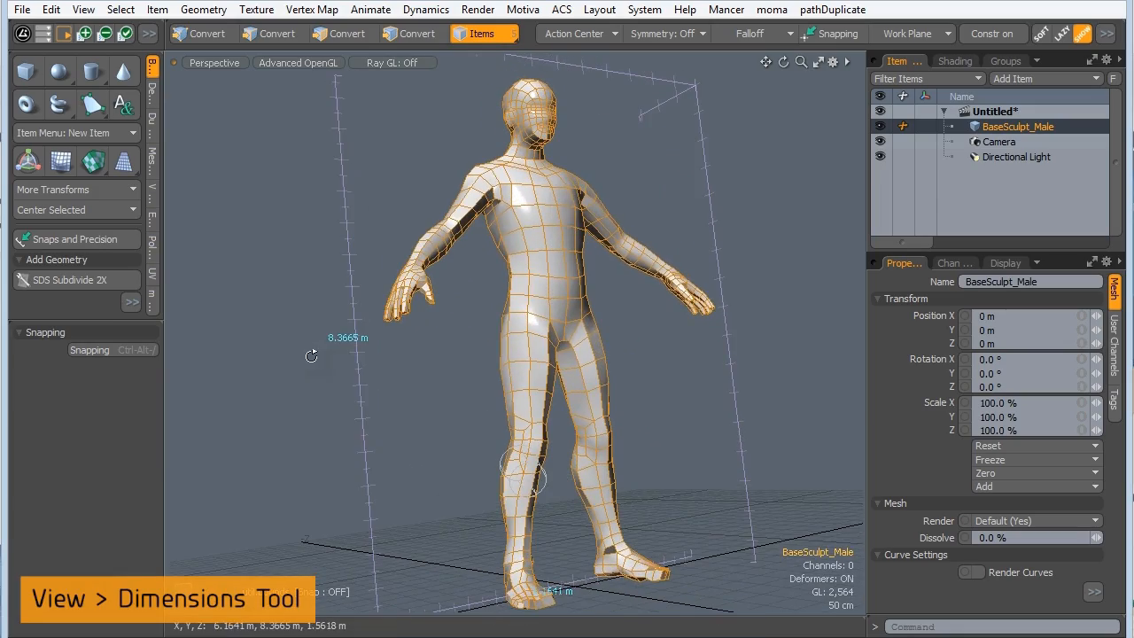
left_click_drag(425, 372, 470, 411, "alt")
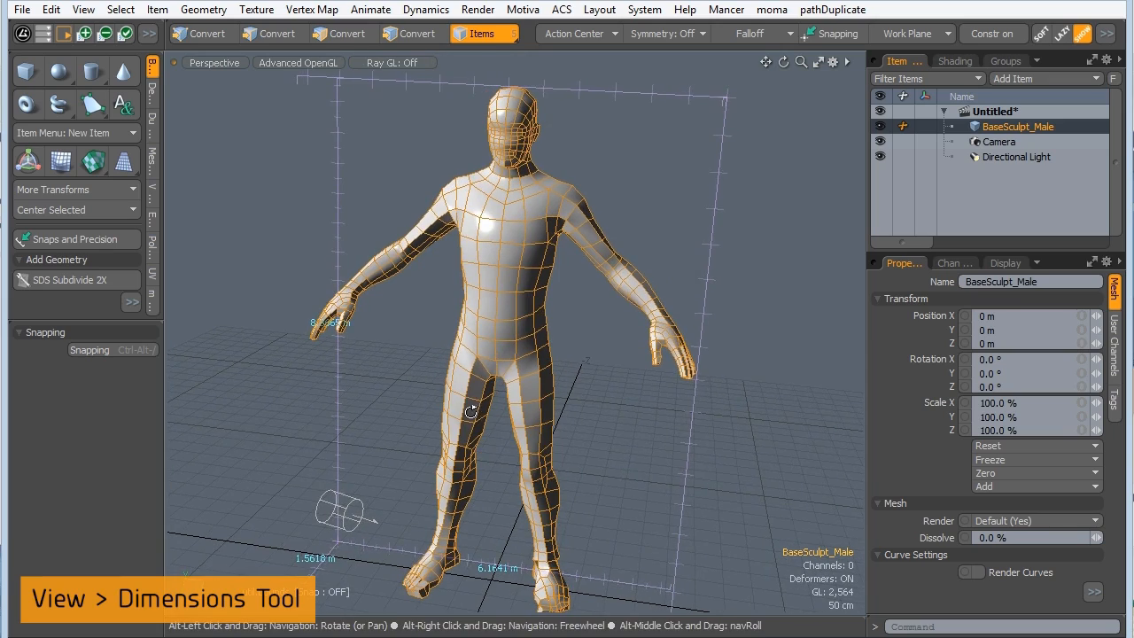
left_click_drag(537, 306, 494, 443, "alt")
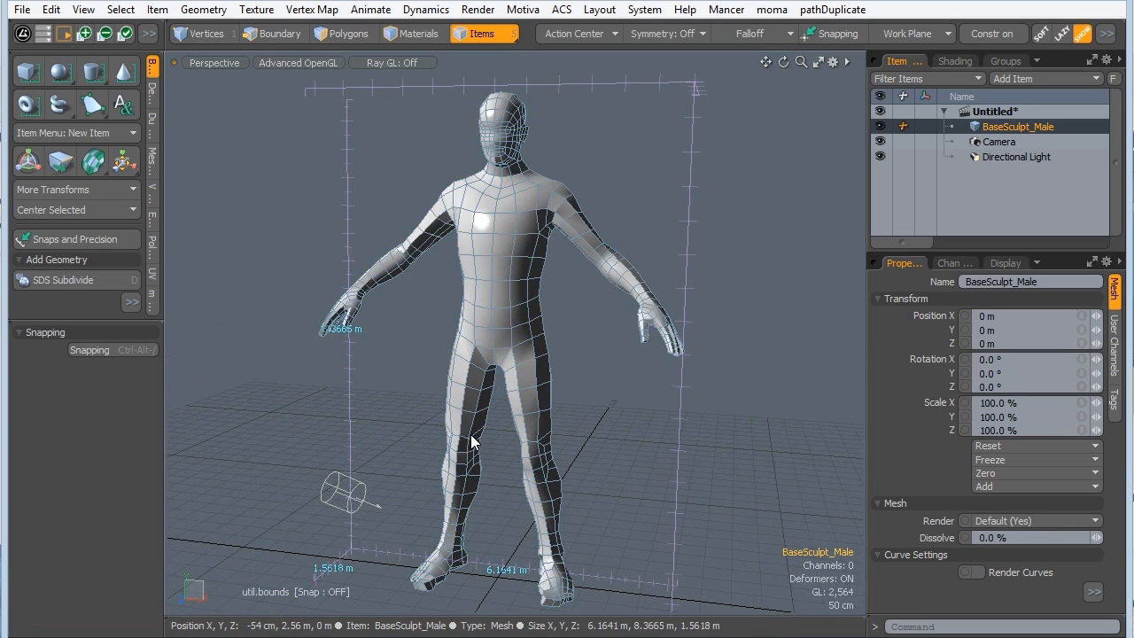
key("q")
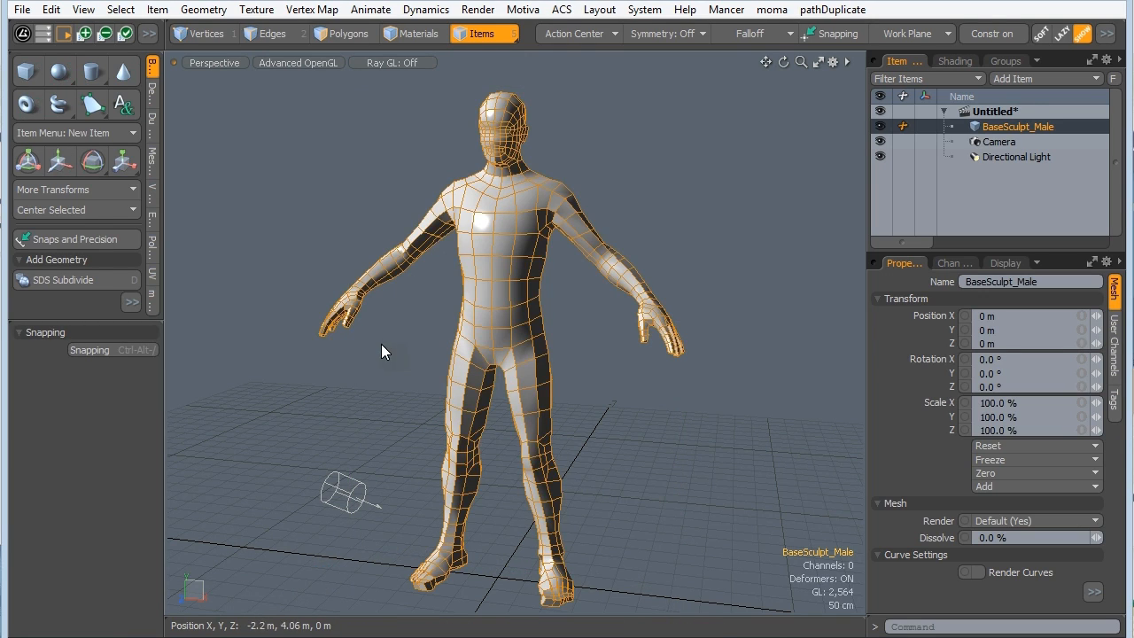
left_click(382, 351)
left_click_drag(371, 403, 399, 390, "alt")
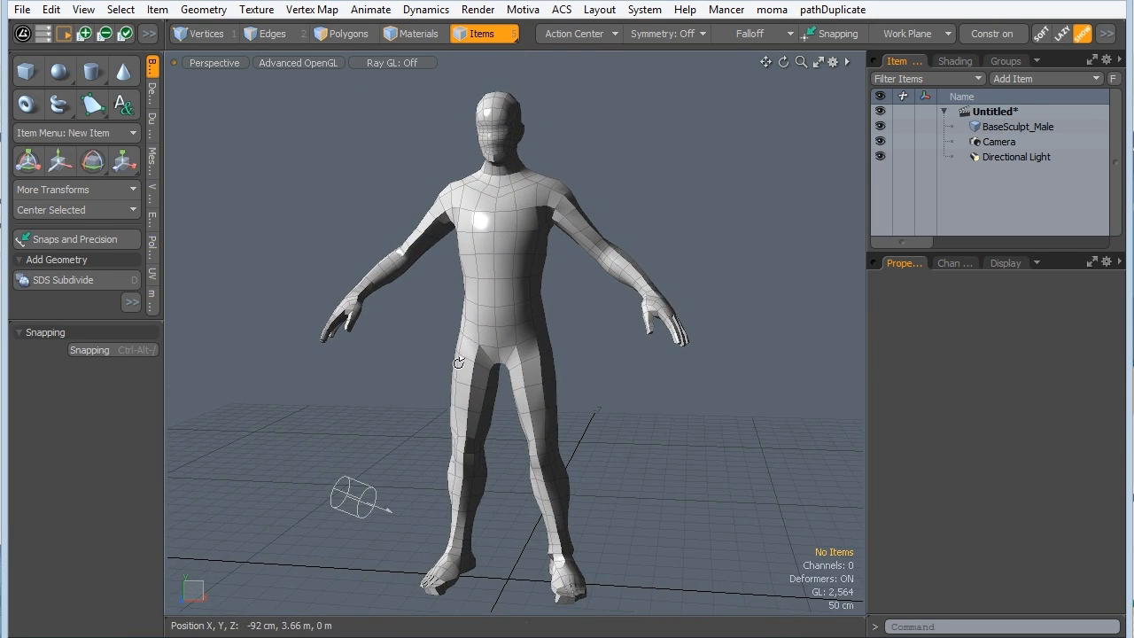
Add a Backdrop Item to the scene and collapse its Transform properties.
left_click_drag(498, 329, 489, 286, "ctrl+alt")
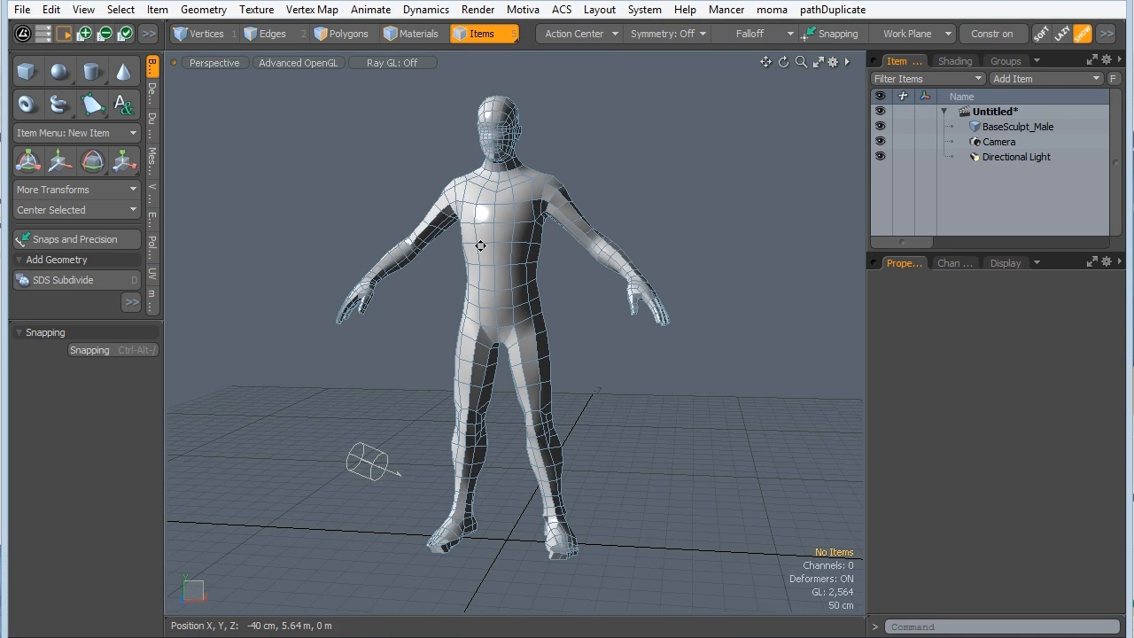
left_click(1009, 78)
left_click(993, 96)
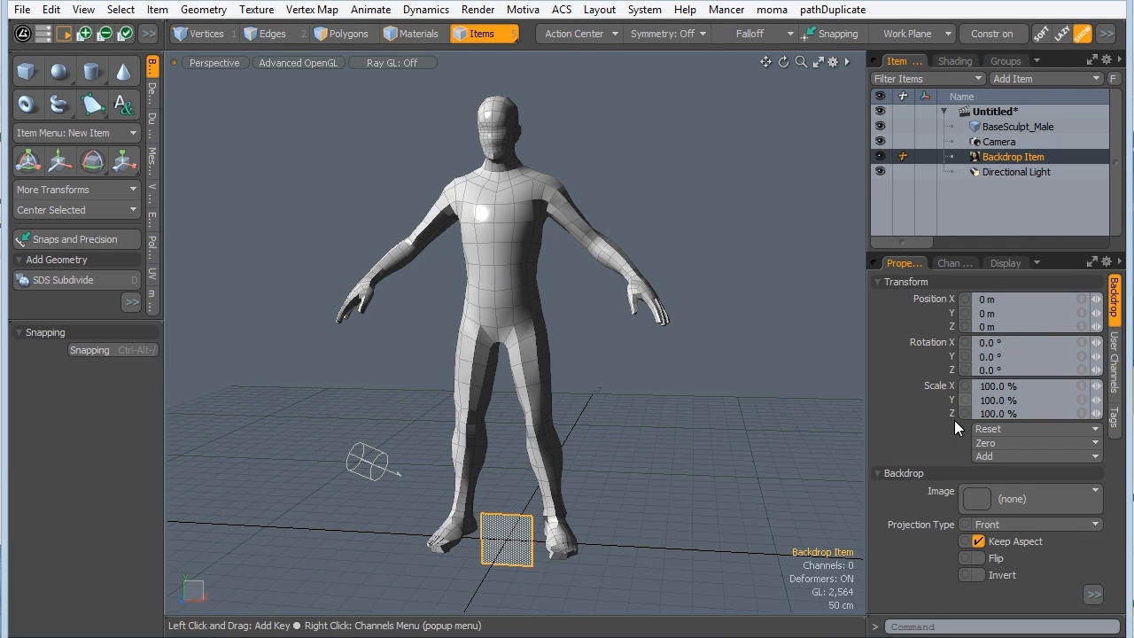
left_click(876, 283)
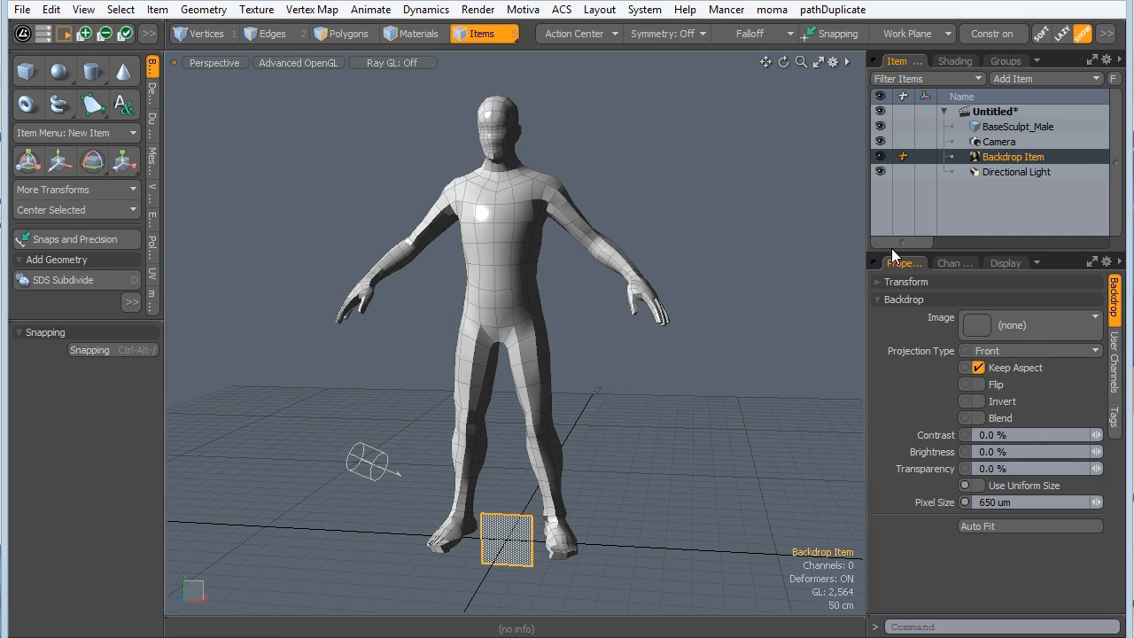
Load hern_front.png from the CgTusts_001 Hern modeling/part_1/images_part_1 folder as the Backdrop Item's image.
left_click(1006, 324)
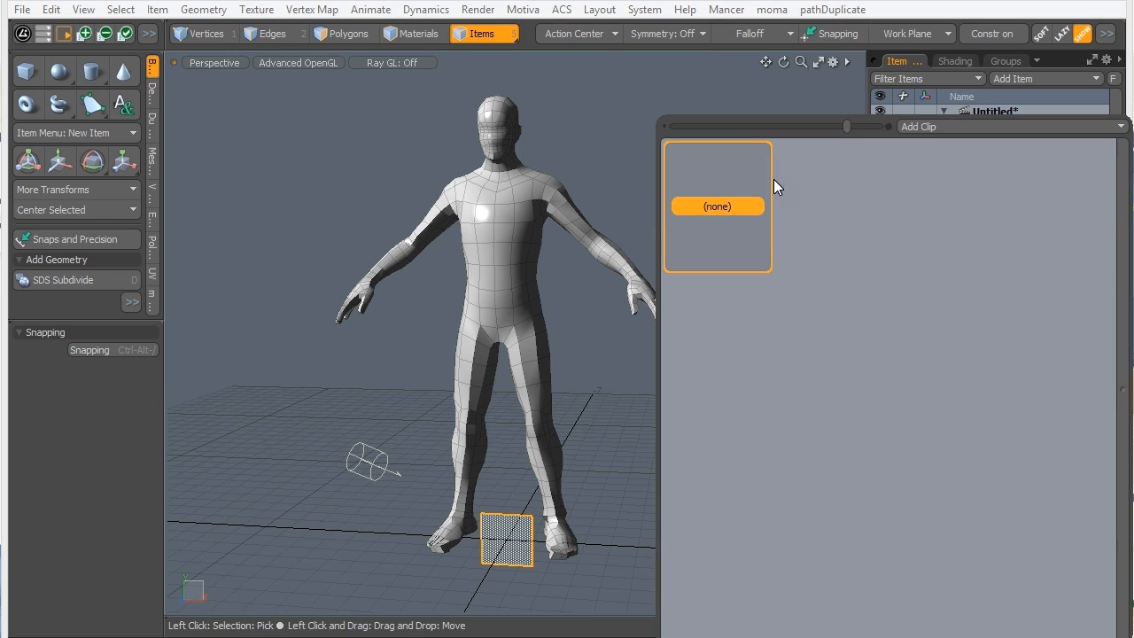
left_click(921, 128)
left_click(902, 124)
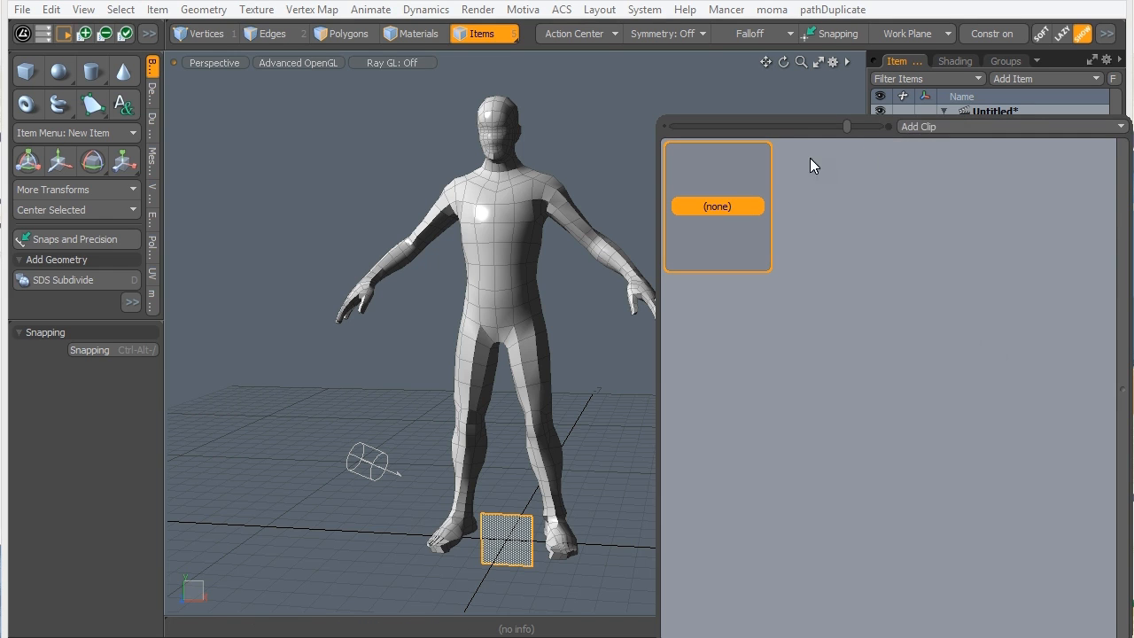
scroll(610, 266, "up", 3)
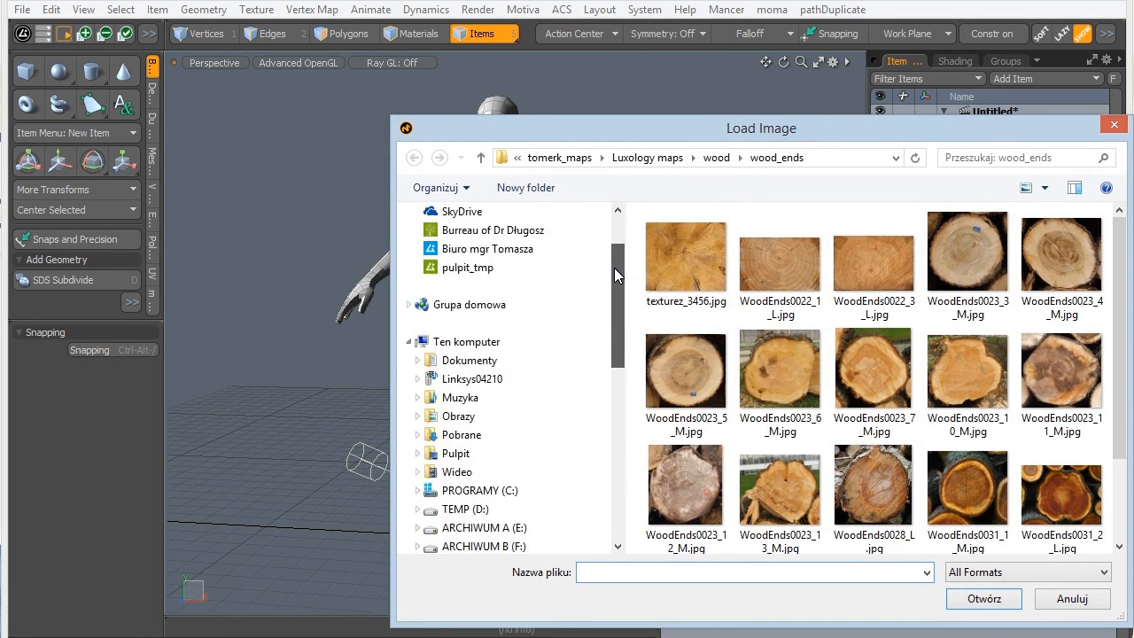
left_click(451, 332)
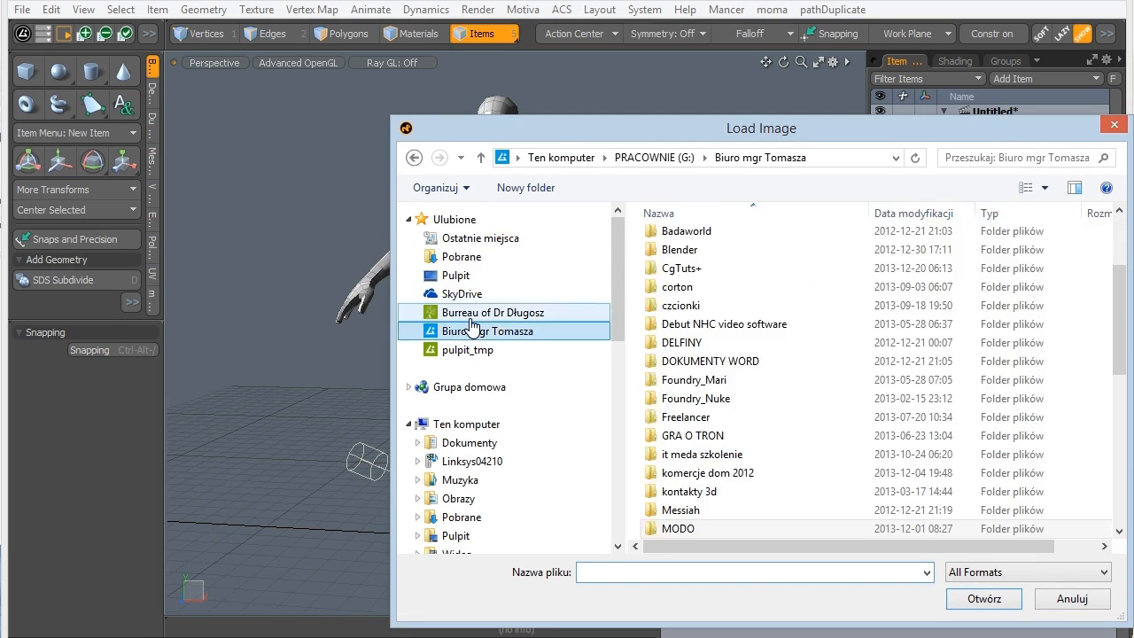
double_click(669, 263)
double_click(660, 278)
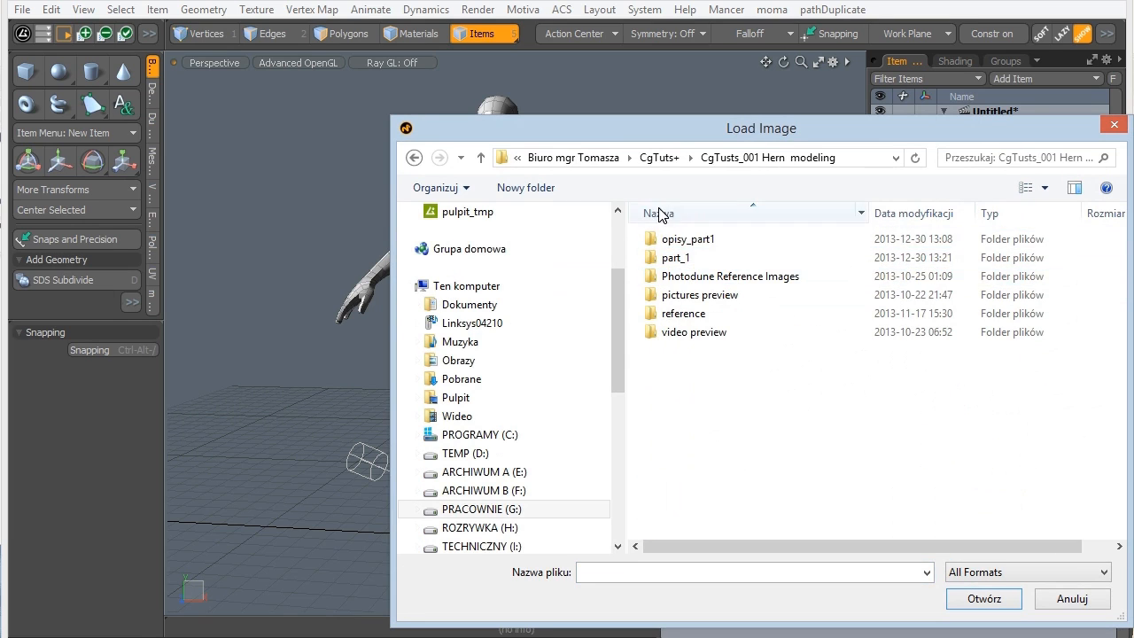
double_click(653, 259)
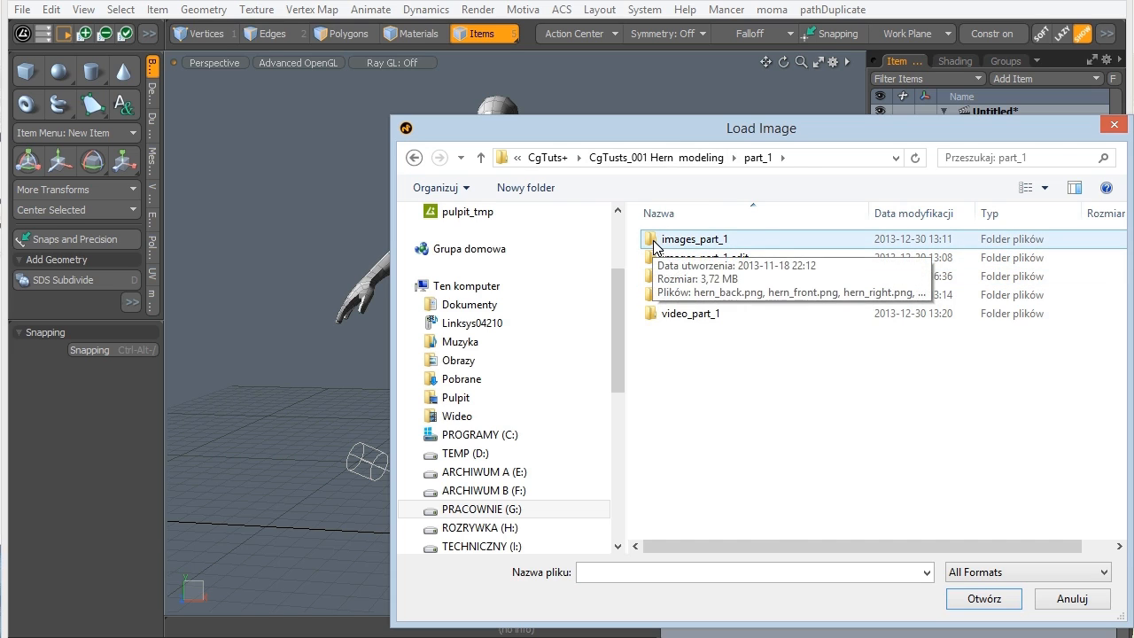
double_click(673, 240)
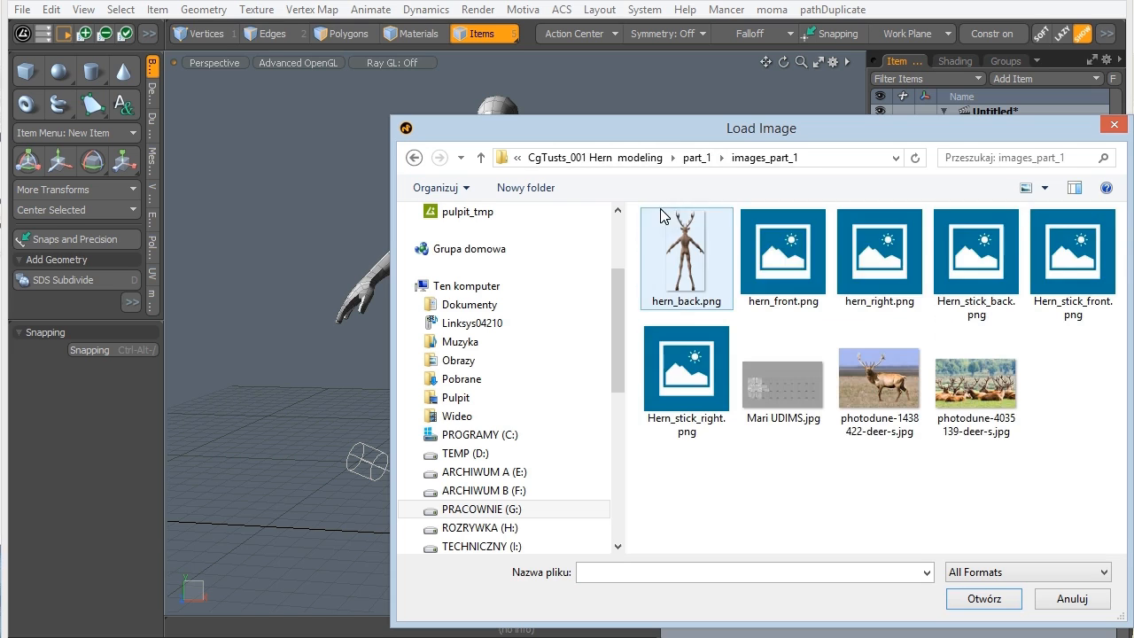
left_click(784, 244)
left_click(968, 600)
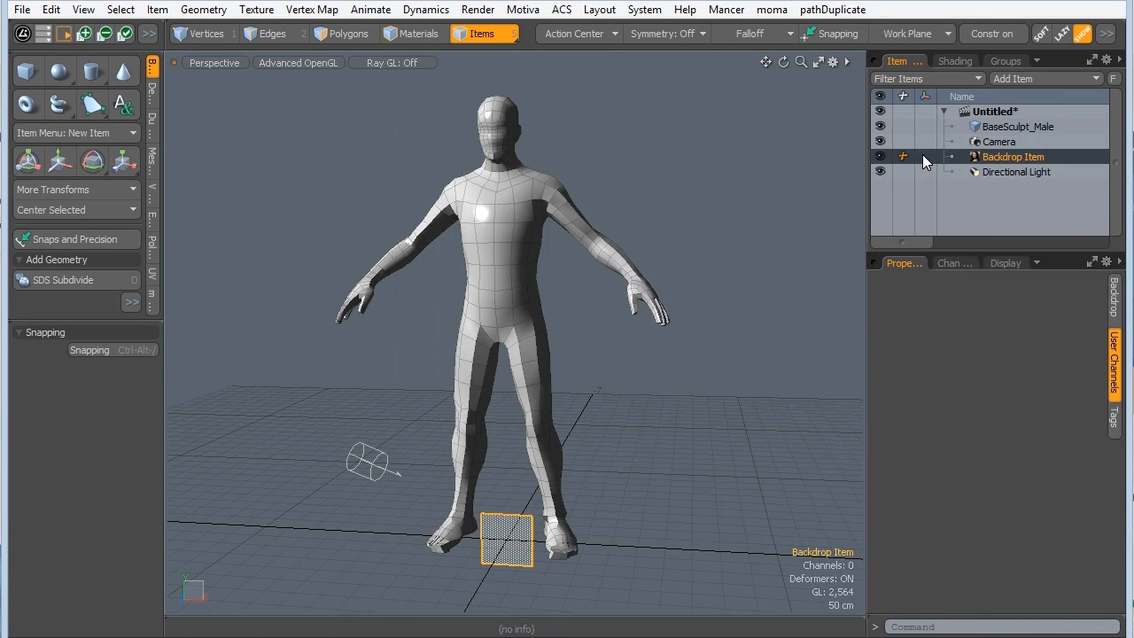
Switch the viewport from Perspective to the Front view.
left_click_drag(478, 503, 554, 461, "alt")
key("ctrl+space")
left_click(539, 564)
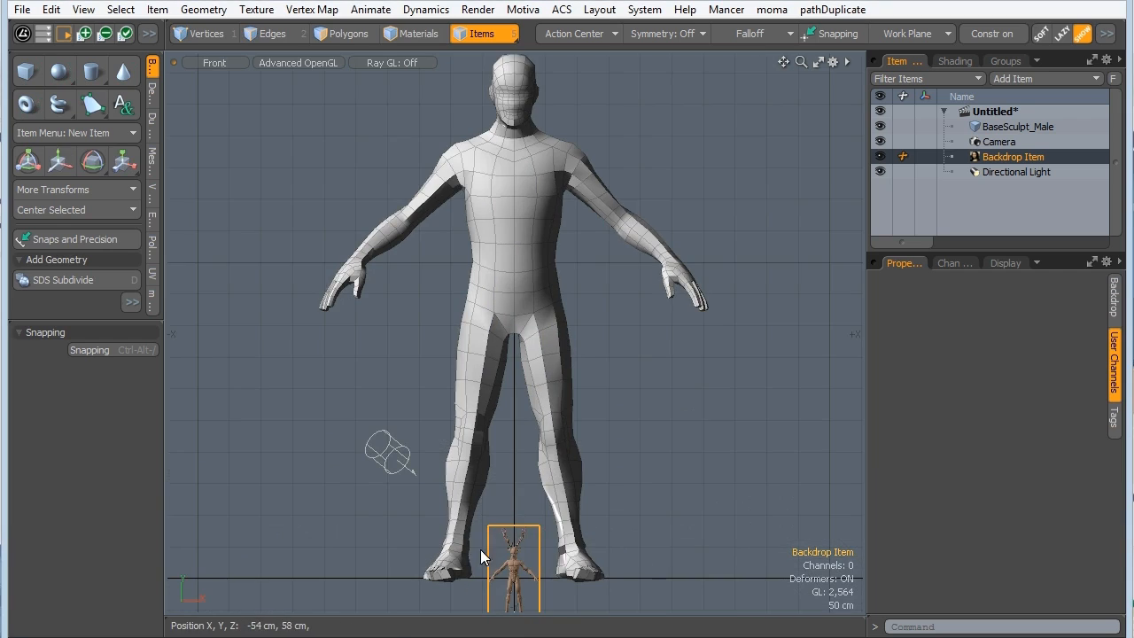
Examine the width and height labels near the feet of the backdrop's creature up close.
left_click_drag(469, 413, 424, 186, "alt+shift")
left_click_drag(457, 337, 576, 322, "ctrl+alt")
left_click(405, 393)
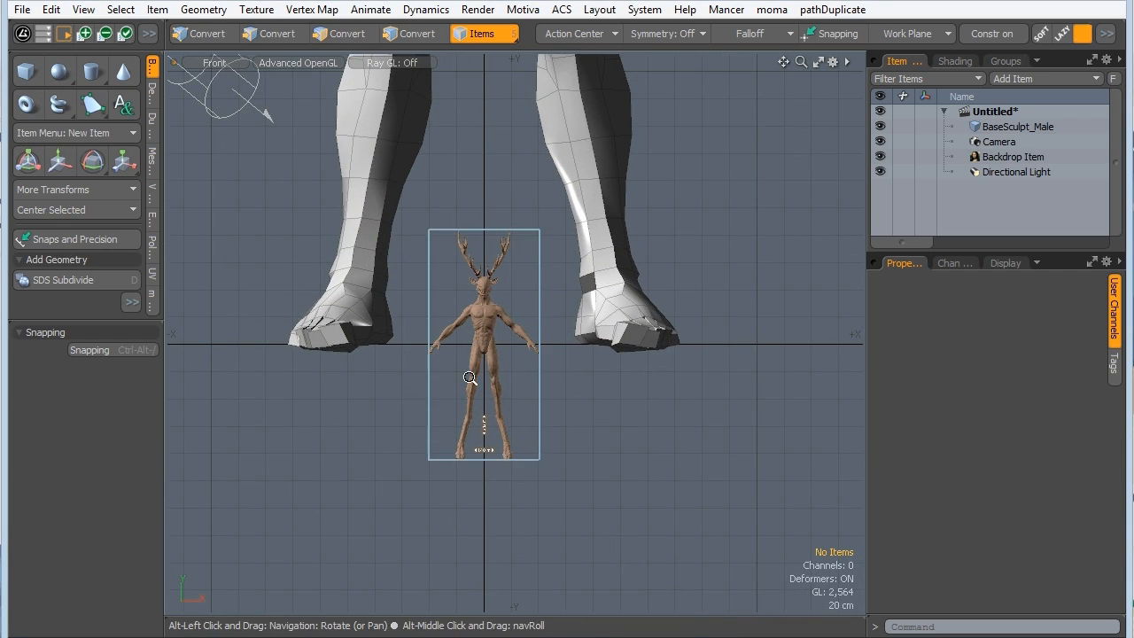
left_click_drag(469, 379, 522, 349, "ctrl+alt")
left_click_drag(526, 454, 457, 354, "alt+shift")
left_click(445, 292)
left_click_drag(433, 412, 467, 374, "alt+shift")
left_click_drag(467, 375, 460, 359, "alt+shift")
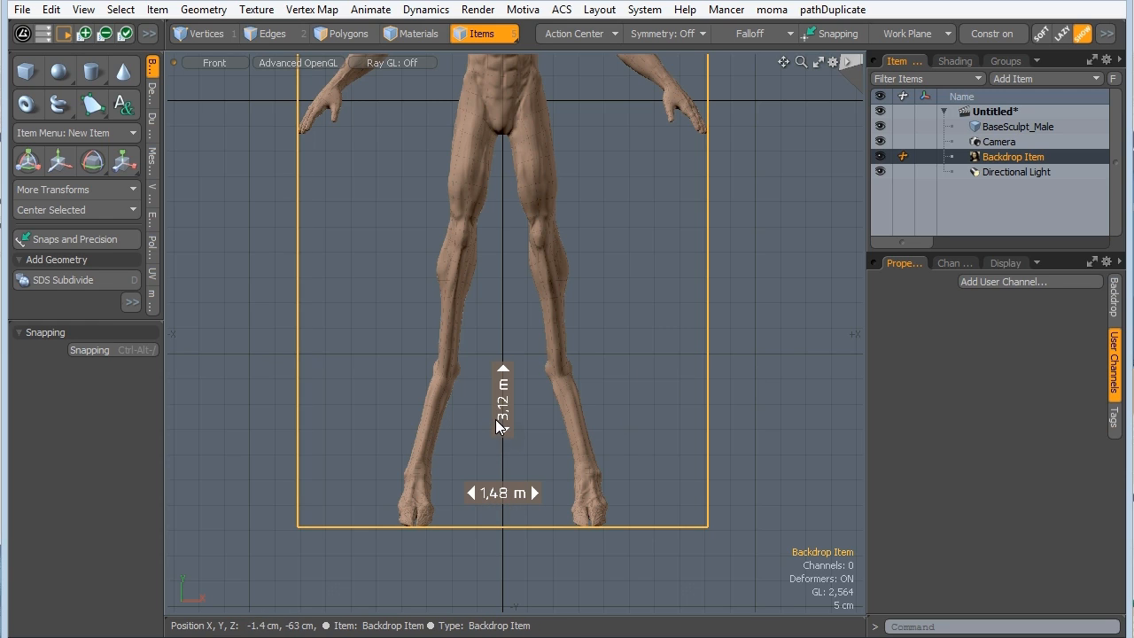
Move the Backdrop Item up 85 cm in Y so its feet rest on the ground line.
key("w")
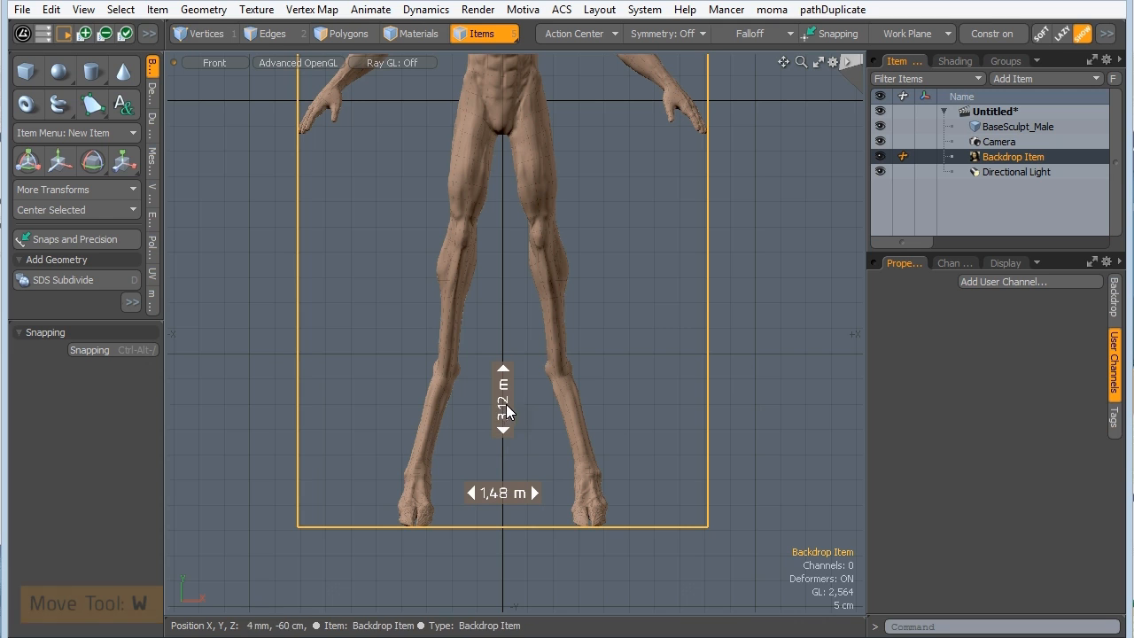
left_click_drag(574, 206, 443, 233, "ctrl+alt")
left_click_drag(494, 168, 464, 453, "alt+shift")
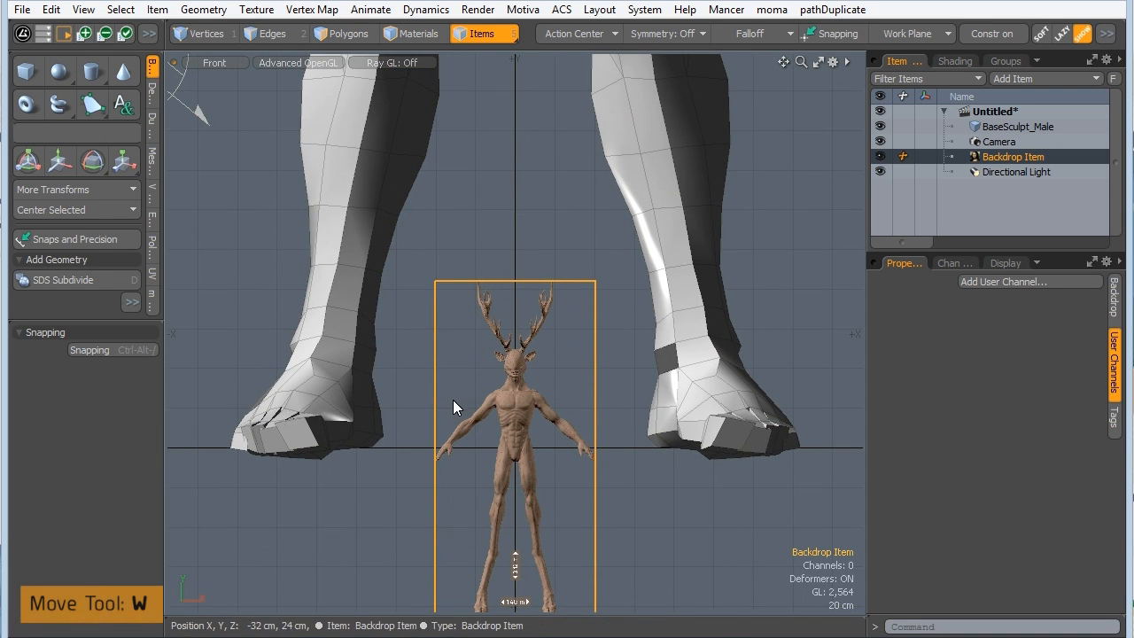
key("w")
left_click_drag(457, 374, 418, 466, "ctrl+alt")
left_click_drag(481, 416, 483, 315)
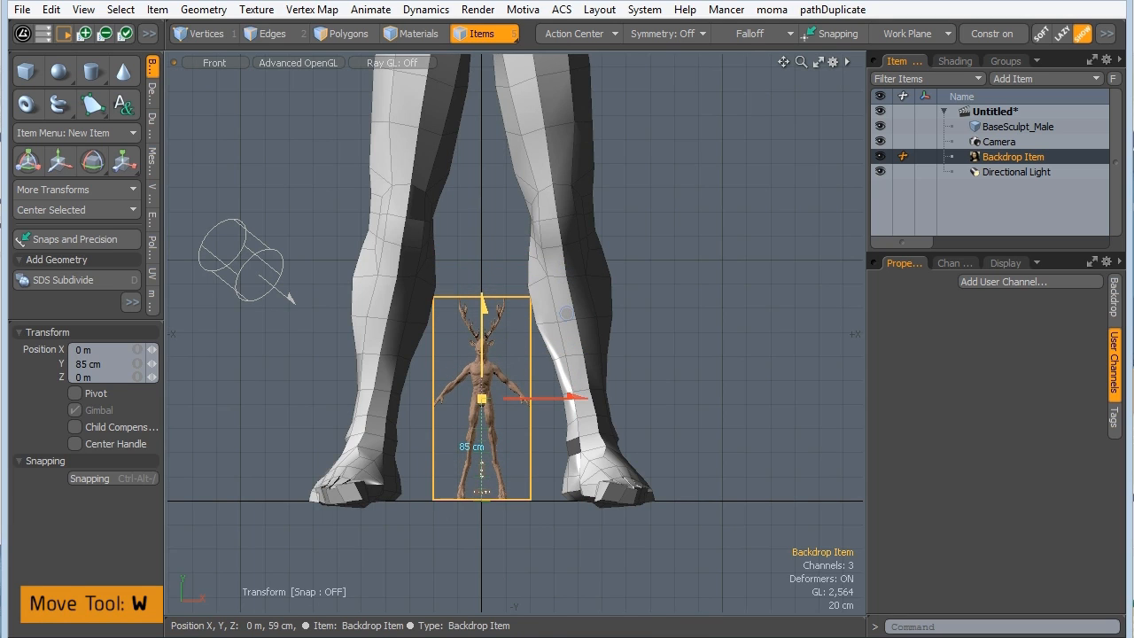
key("space")
Add a new empty Mesh item to the scene.
left_click_drag(438, 415, 694, 351, "ctrl+alt")
left_click_drag(695, 351, 698, 309, "alt+shift")
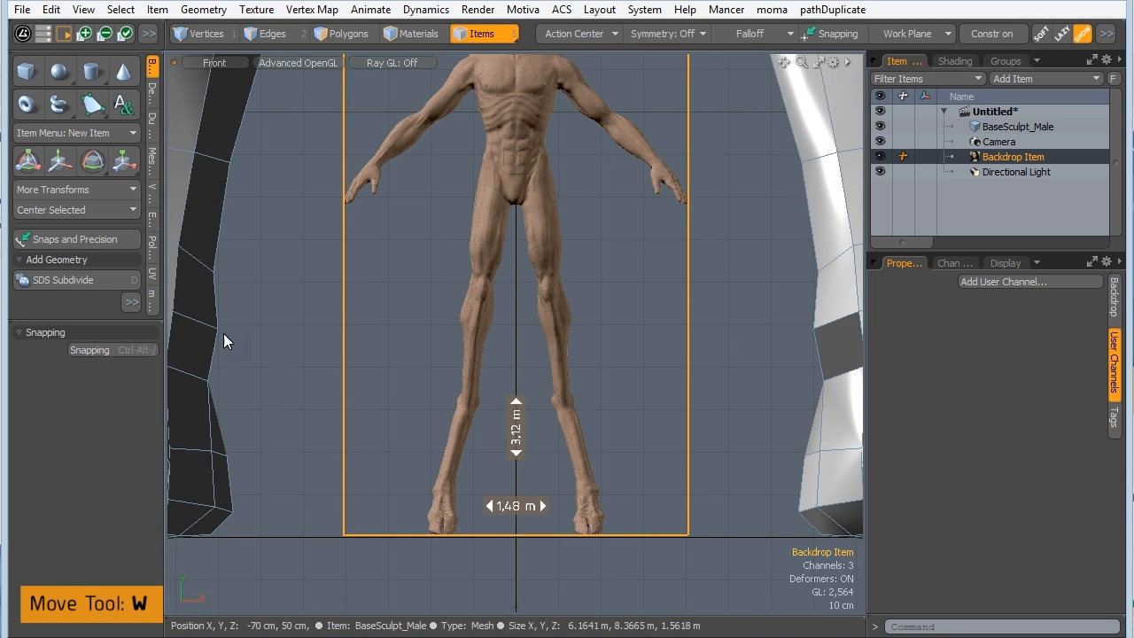
key("n")
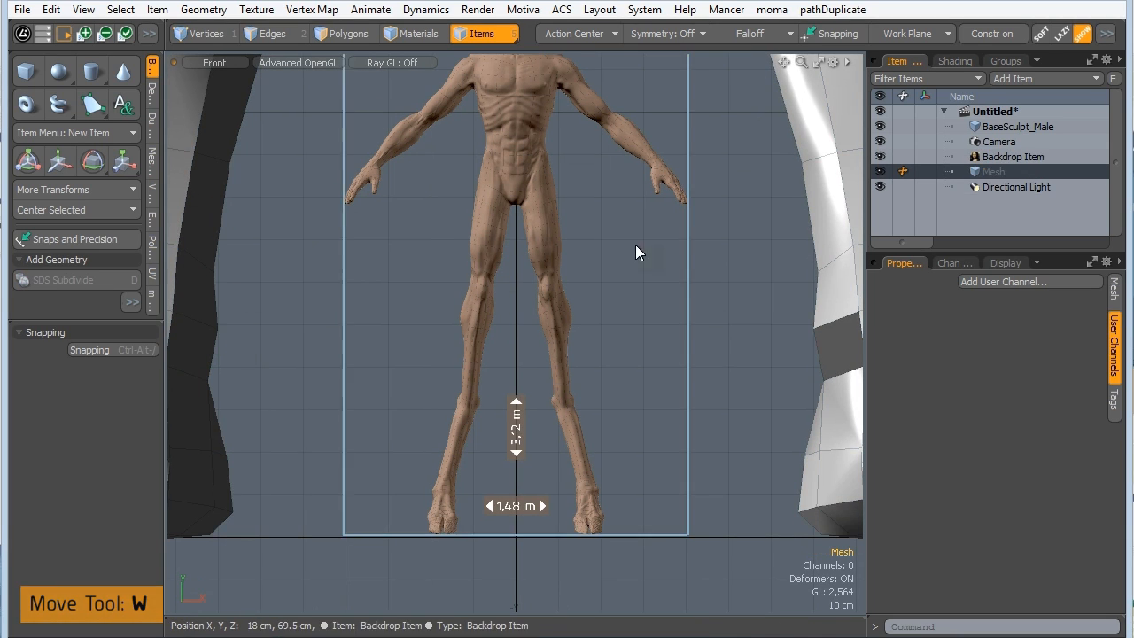
Create a cube in the new Mesh item sized 1.48 m in X, 3.12 m in Y and 50 cm in Z.
left_click(26, 74)
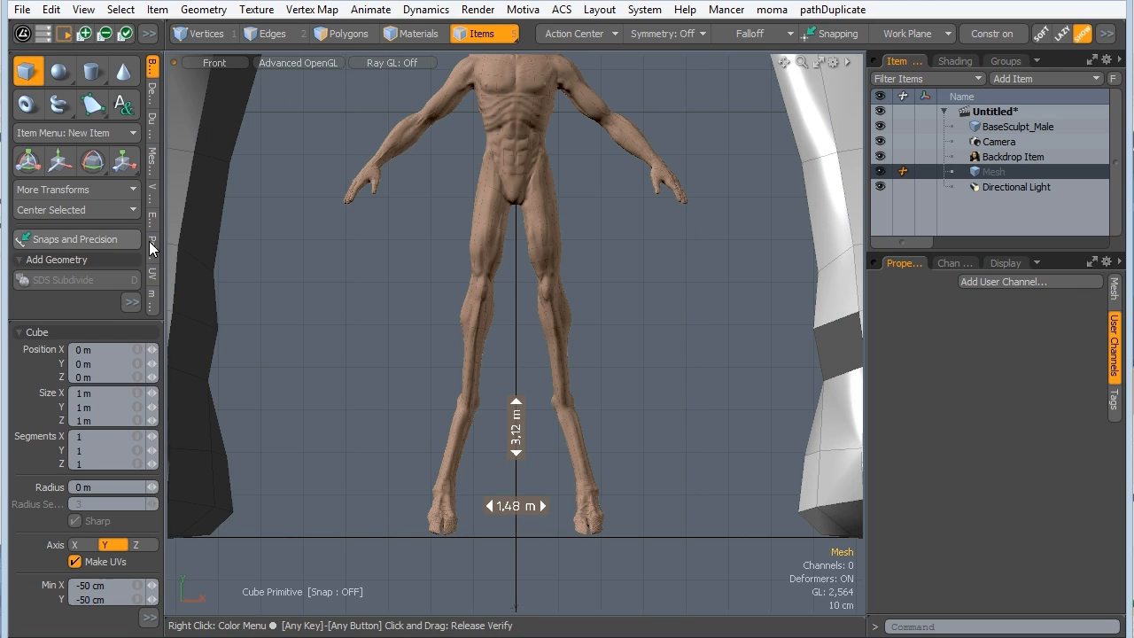
left_click(97, 400)
type("1,")
type("8")
type("48m")
left_click(86, 408)
type("3,12m")
left_click(147, 618)
left_click(365, 594)
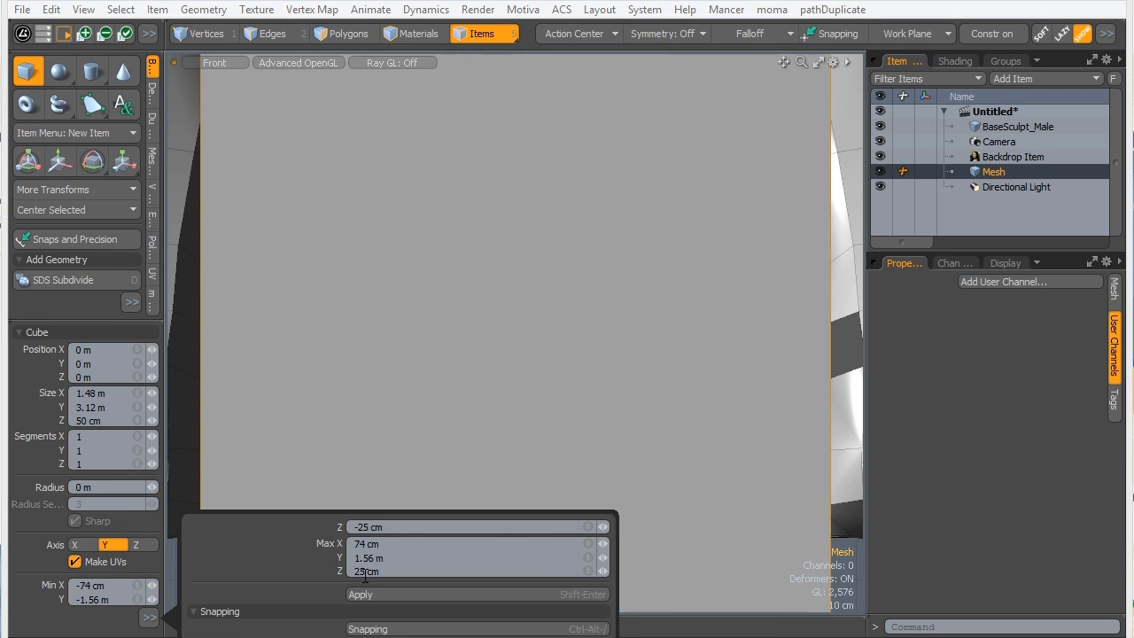
key("q")
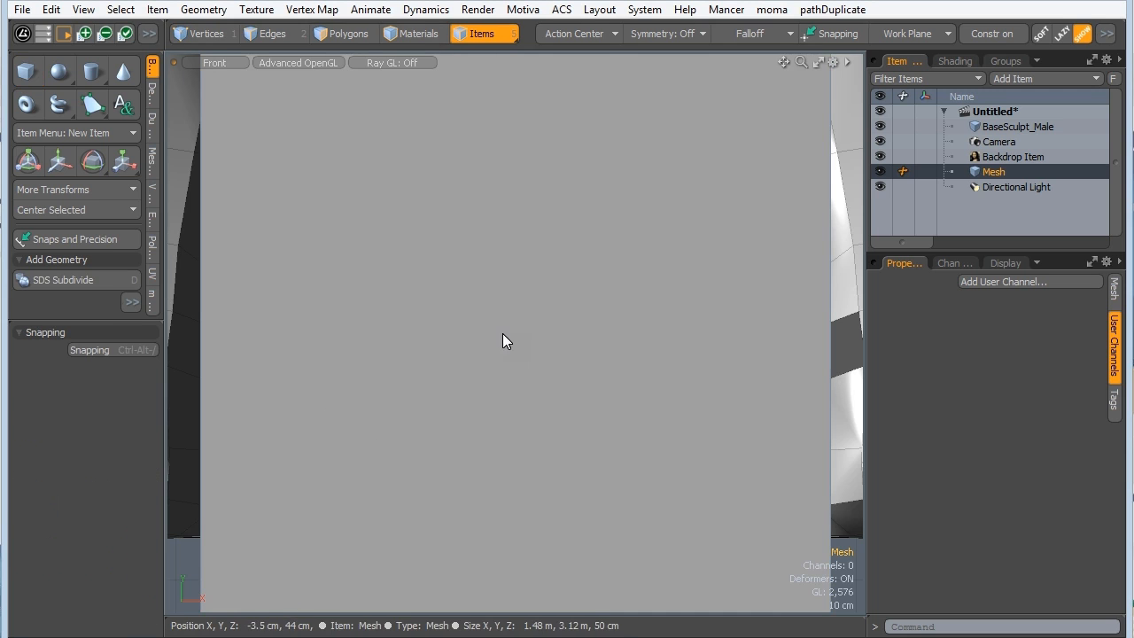
Move the cube up 1.56 m in Y so its base rests on the ground line.
scroll(532, 216, "down", 5)
left_click_drag(451, 242, 427, 371, "alt+shift")
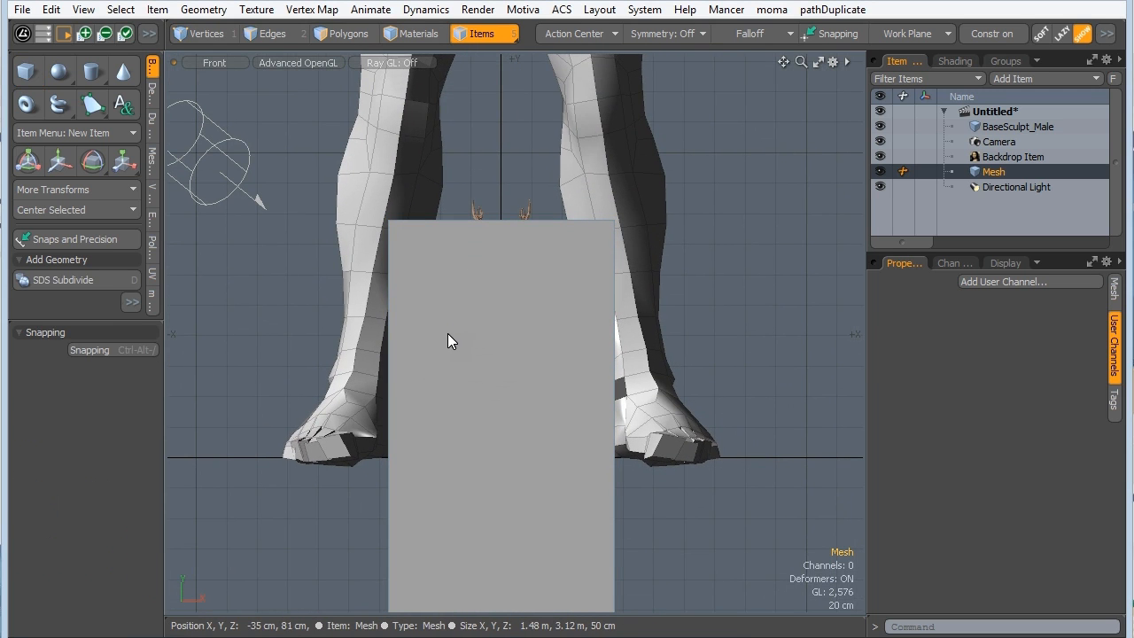
key("w")
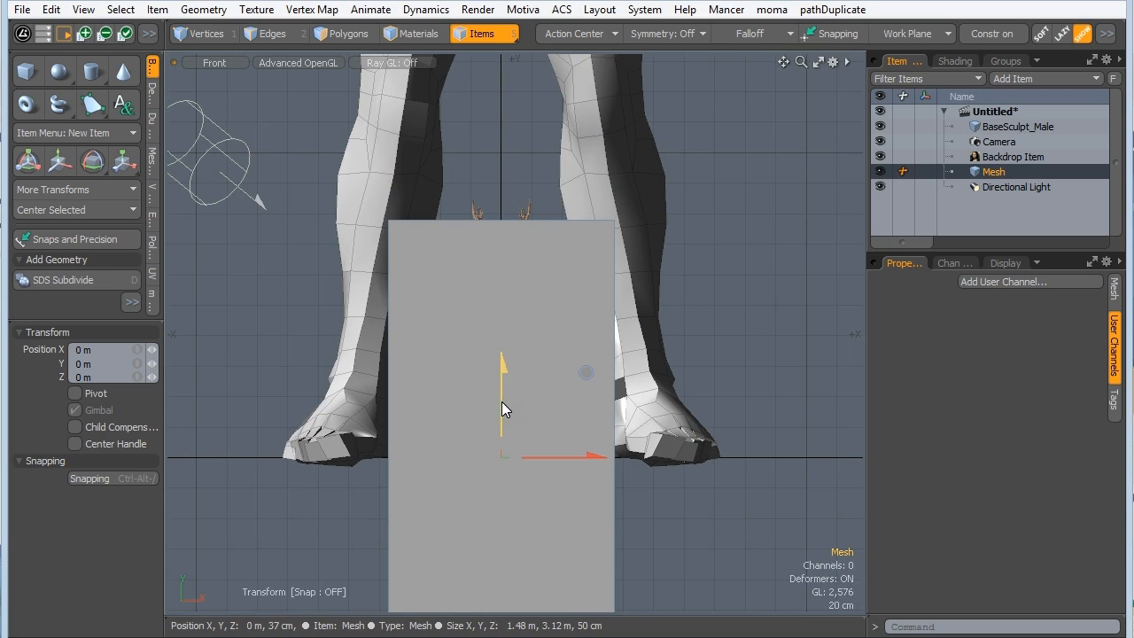
left_click_drag(501, 402, 501, 321)
left_click_drag(586, 295, 586, 134)
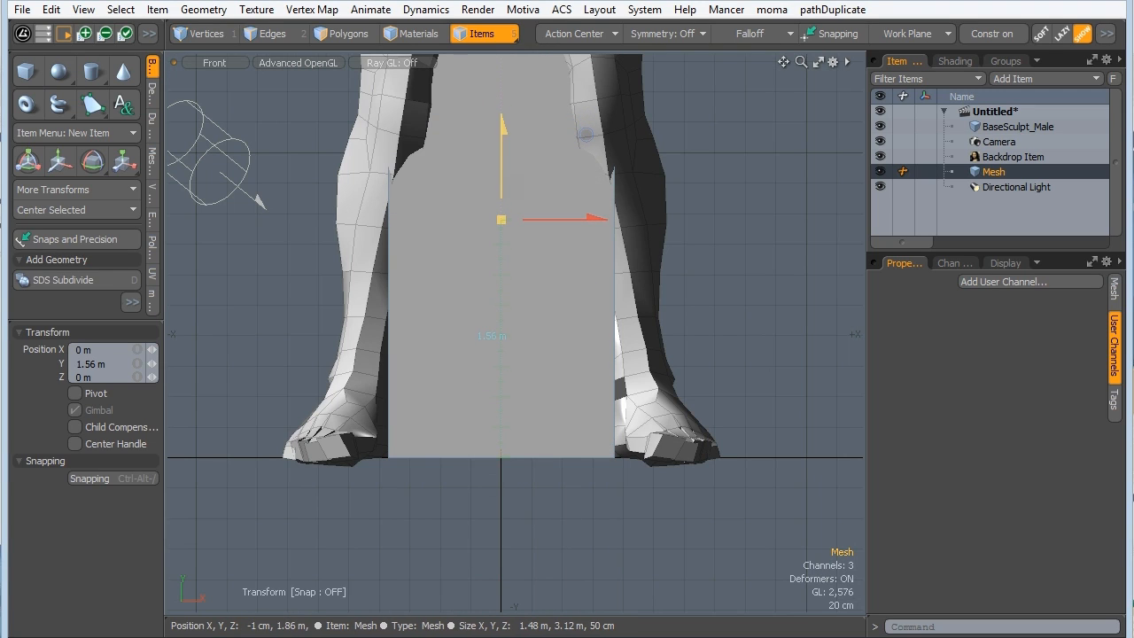
key("space")
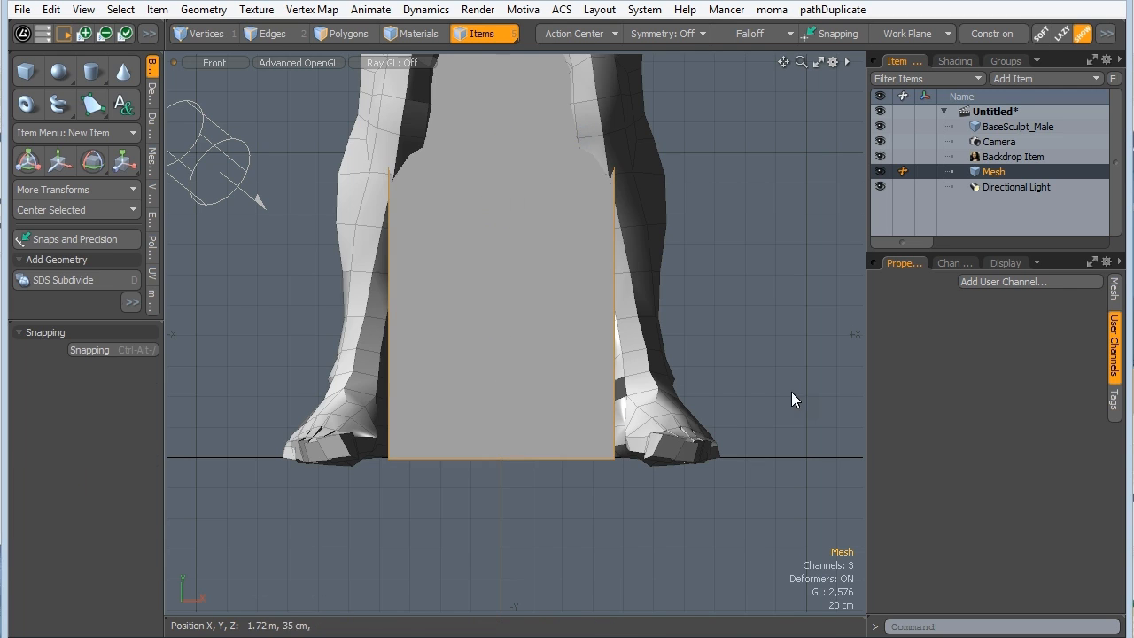
Set the viewport shading to Wireframe and hide the BaseSculpt_Male mesh.
left_click(276, 64)
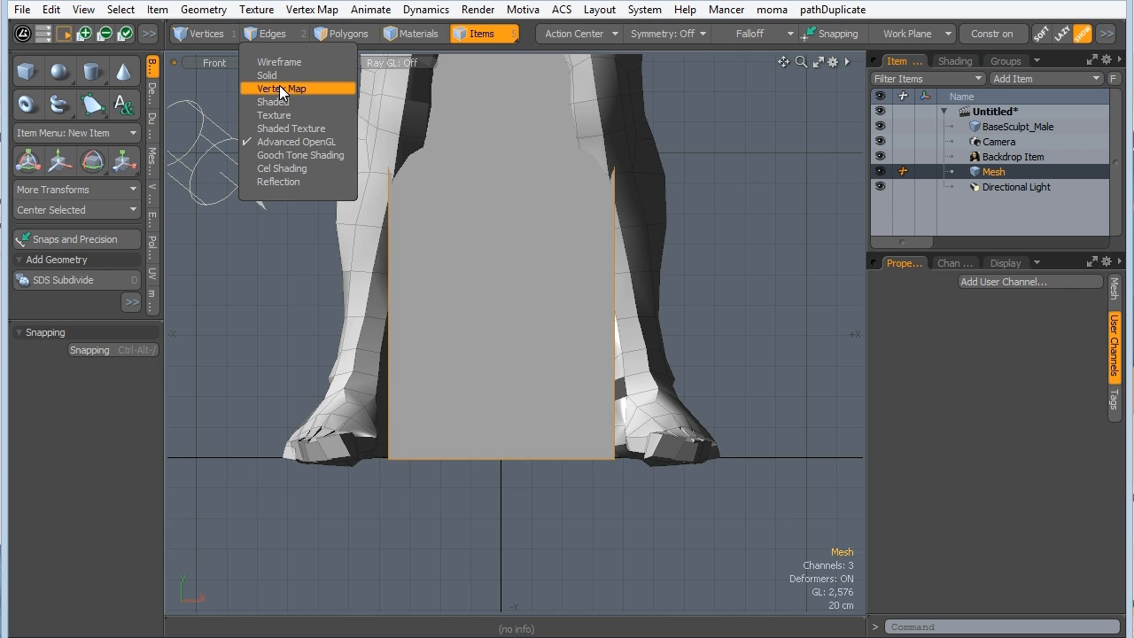
left_click(282, 62)
left_click_drag(502, 268, 481, 325, "alt+shift")
left_click(477, 332)
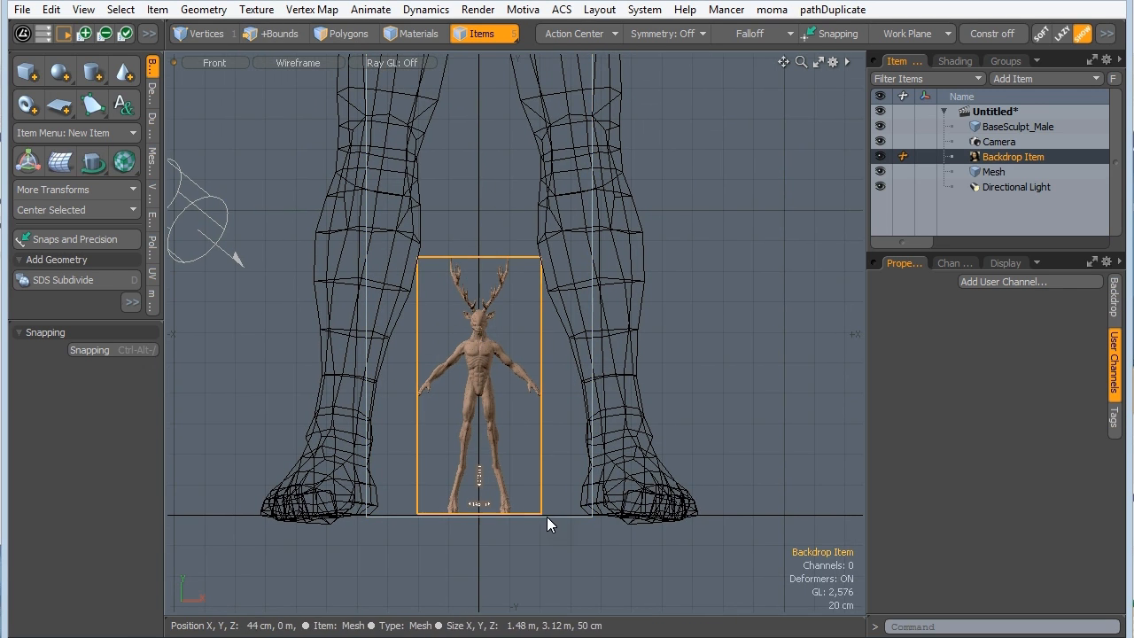
left_click(602, 475)
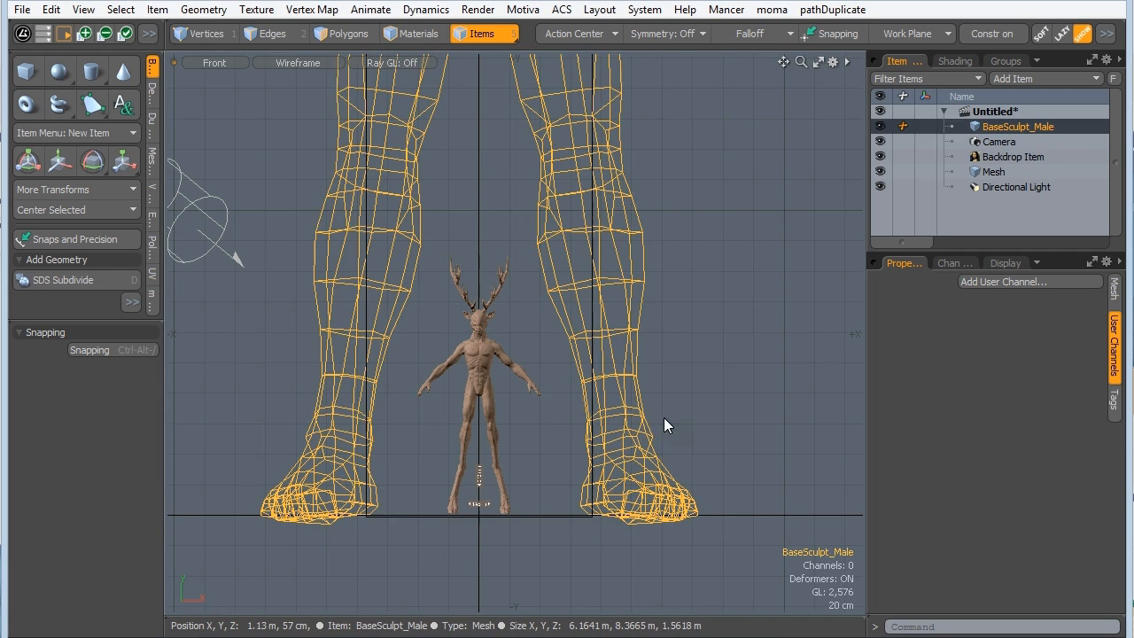
left_click(880, 126)
Try to Auto Fit the Backdrop Item on its own, and enable Use Uniform Size in its backdrop properties.
left_click(478, 352)
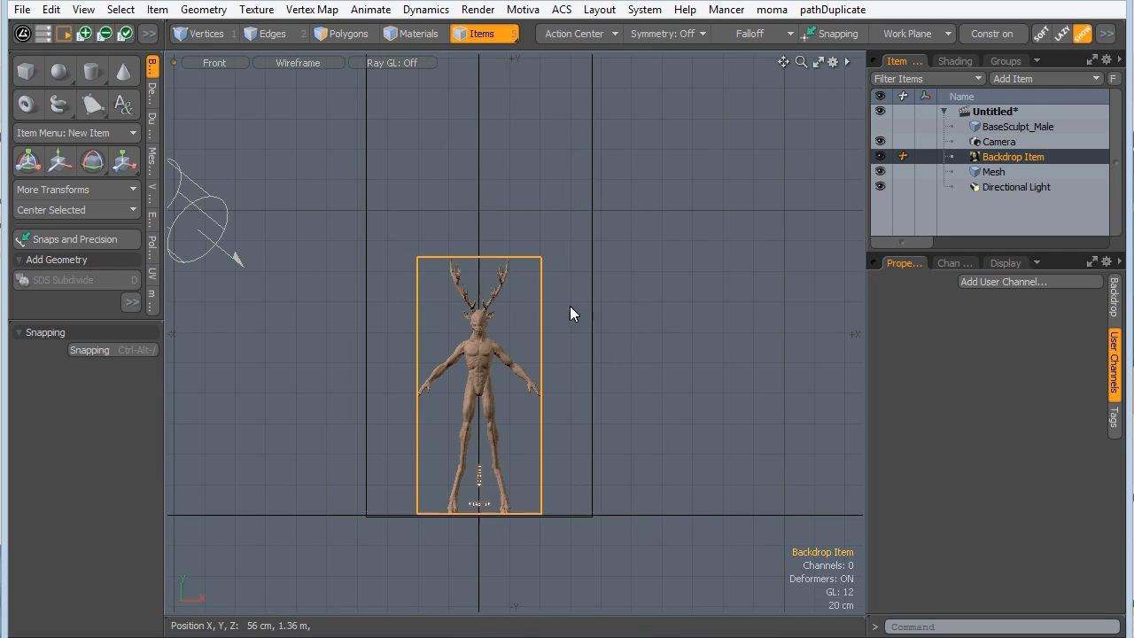
left_click(1113, 305)
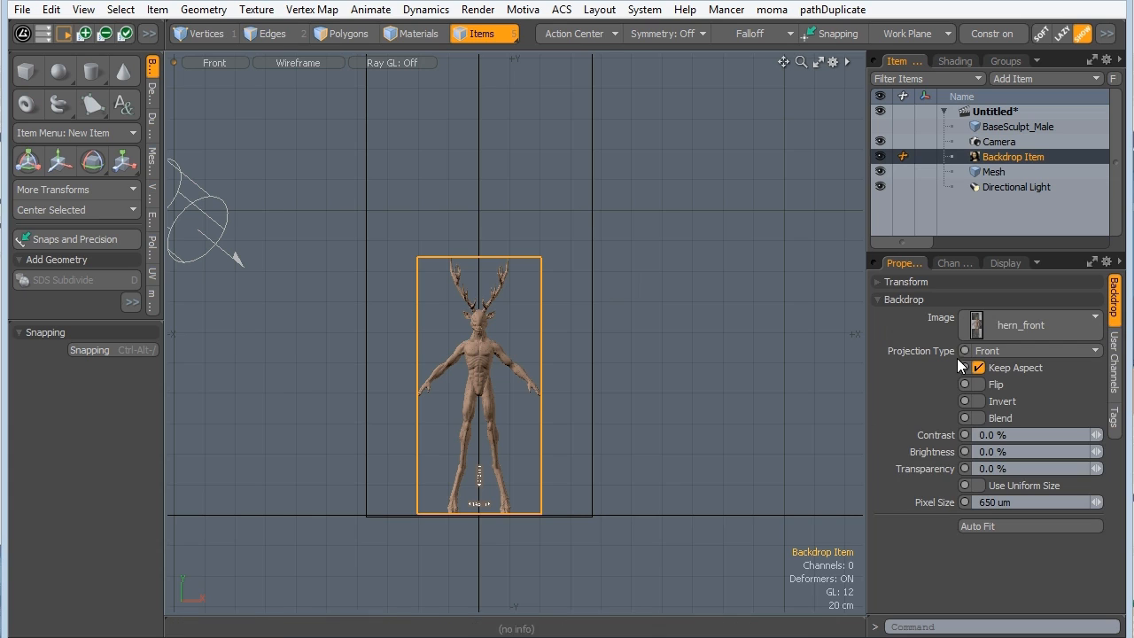
left_click(970, 524)
left_click_drag(936, 346, 830, 351)
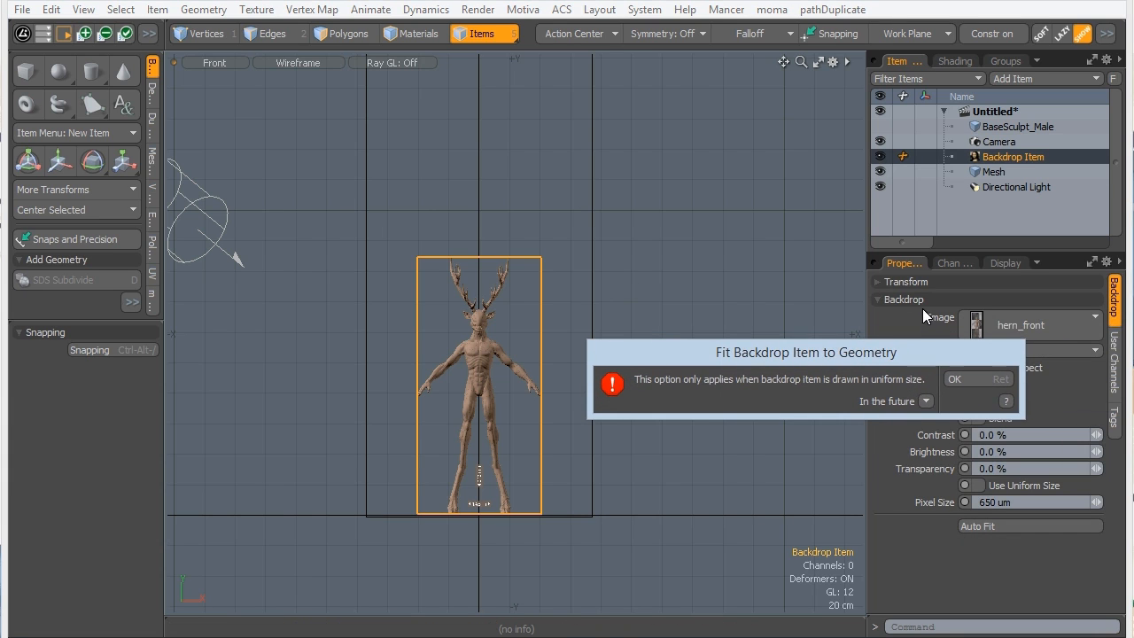
left_click(967, 385)
left_click(978, 486)
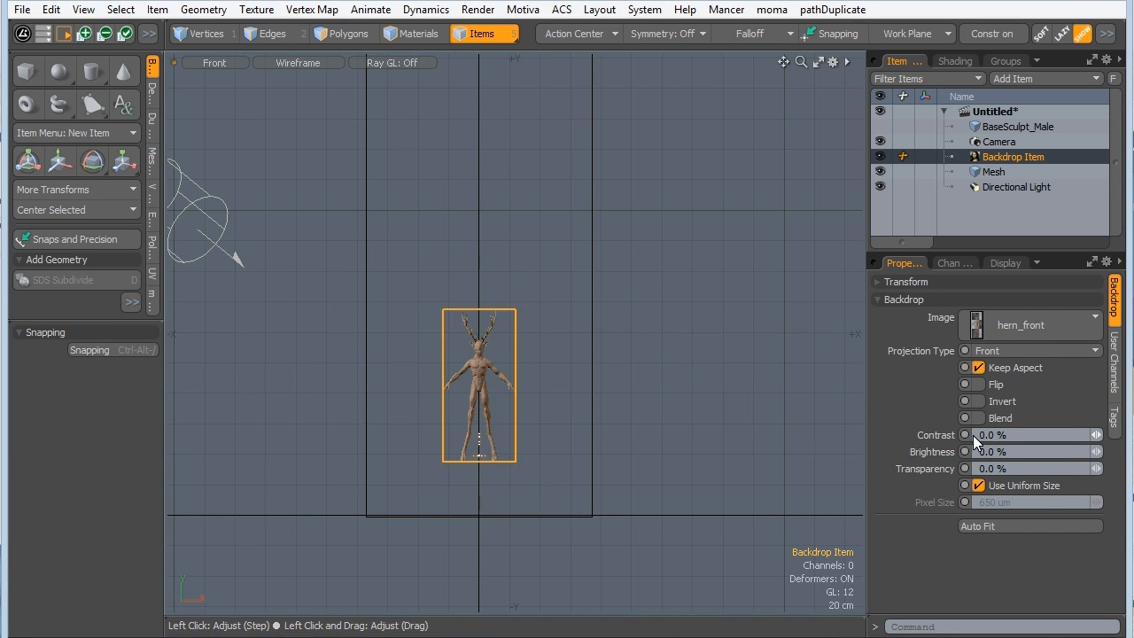
Auto Fit the backdrop image to the cube with both items selected, and leave only the Backdrop Item selected.
left_click(974, 527)
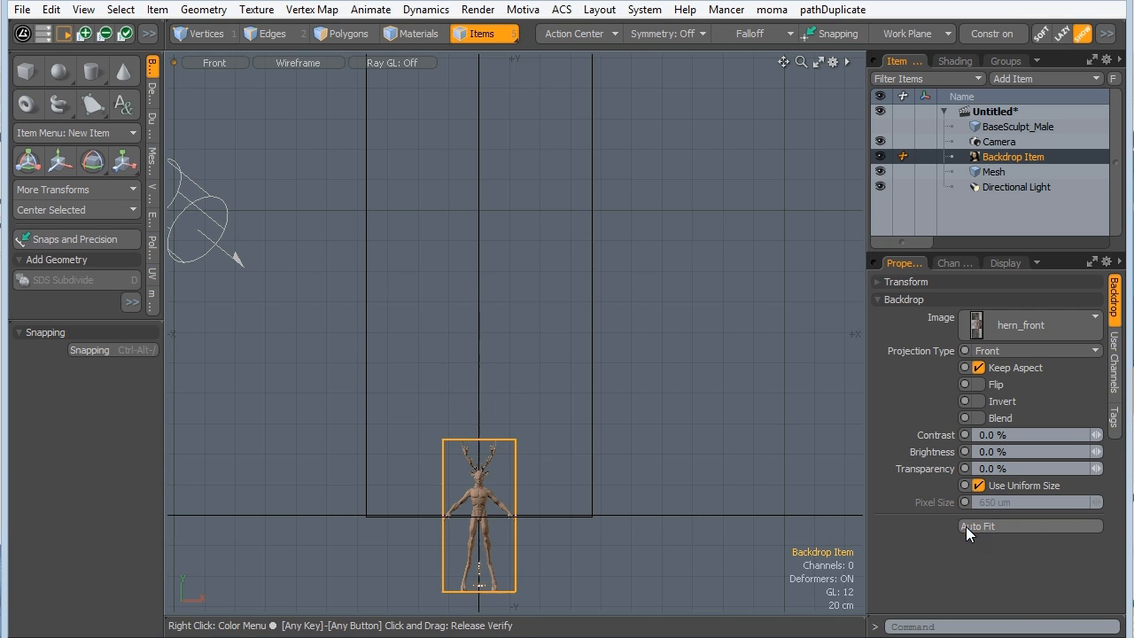
left_click(592, 295, "shift")
left_click(1114, 306)
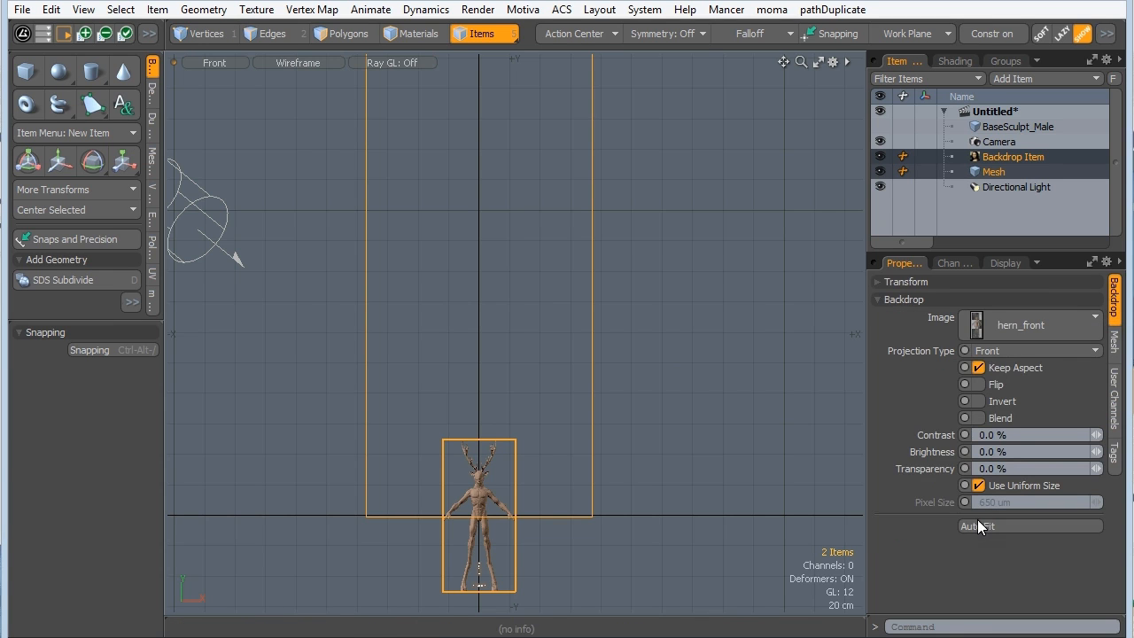
left_click(973, 524)
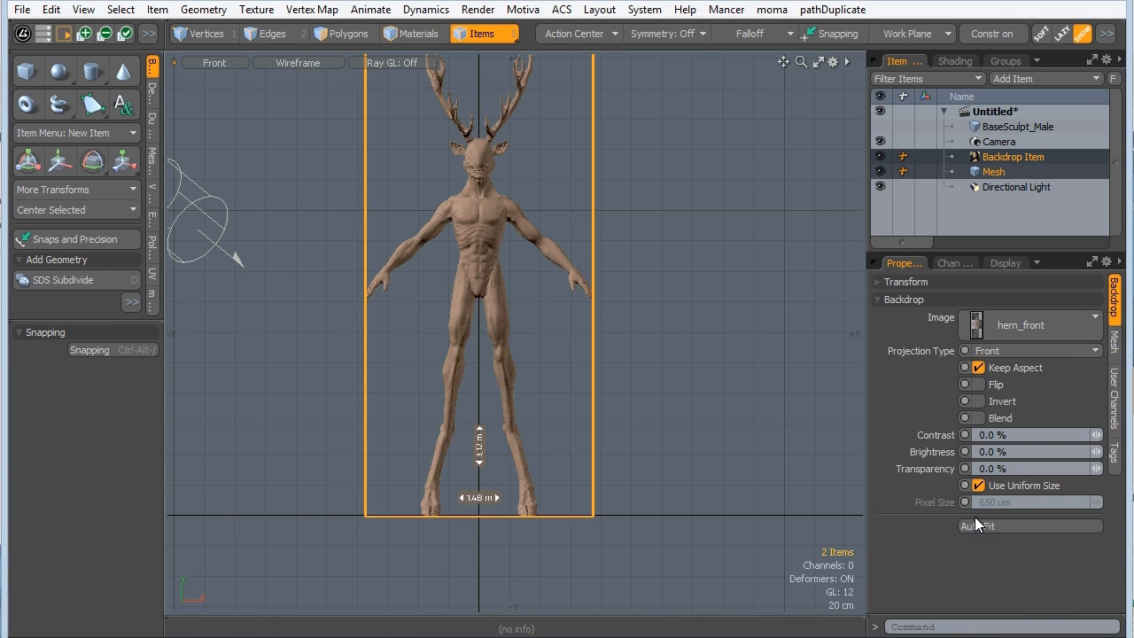
mouse_move(474, 143)
left_mouse_down("alt+shift")
mouse_move(481, 173)
mouse_move(477, 148)
left_mouse_up("alt+shift")
left_click_drag(477, 148, 450, 148, "ctrl+alt")
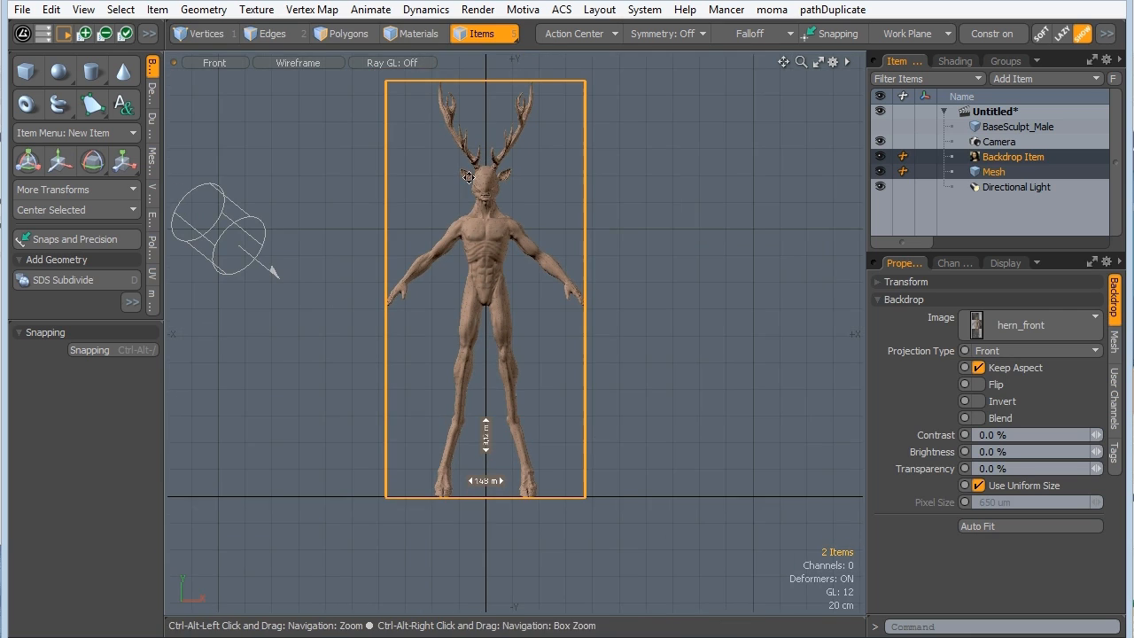
left_click(975, 156)
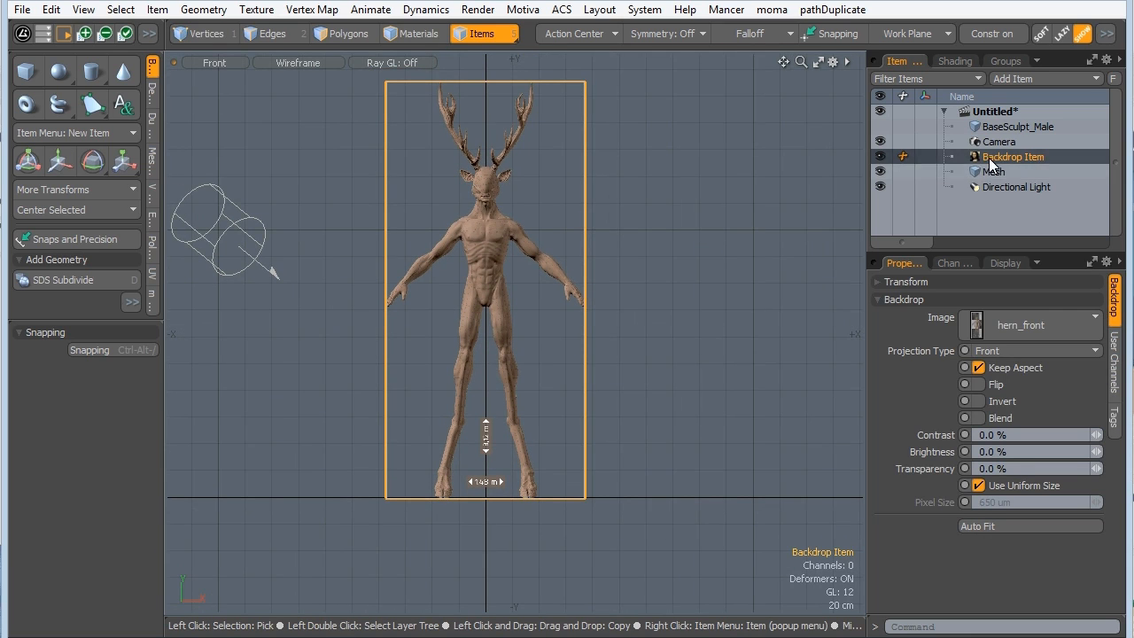
Check how the fitted backdrop lines up with the cube's bounding dimensions along its edges in the front view.
left_click(988, 173, "shift")
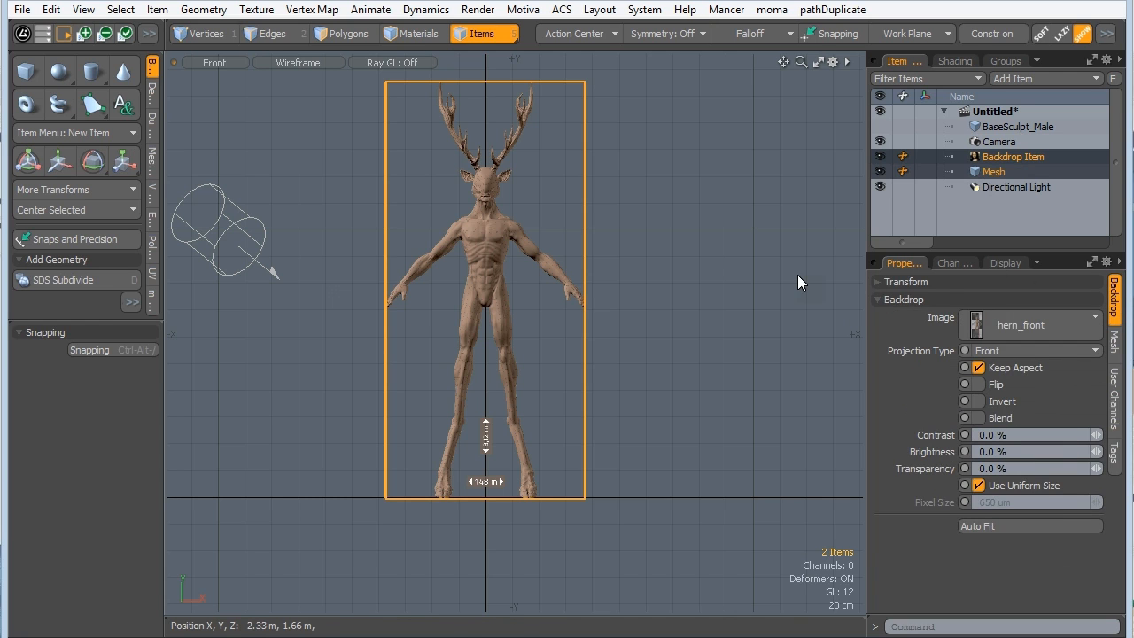
left_click_drag(466, 195, 490, 215, "ctrl+alt")
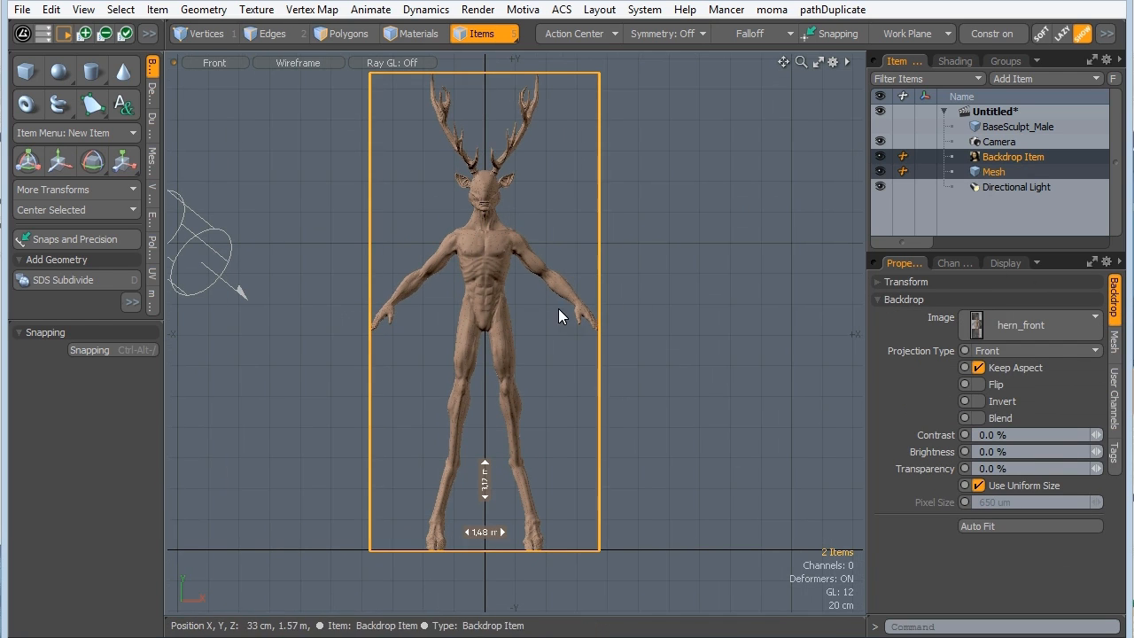
left_click(975, 157)
left_click(973, 171)
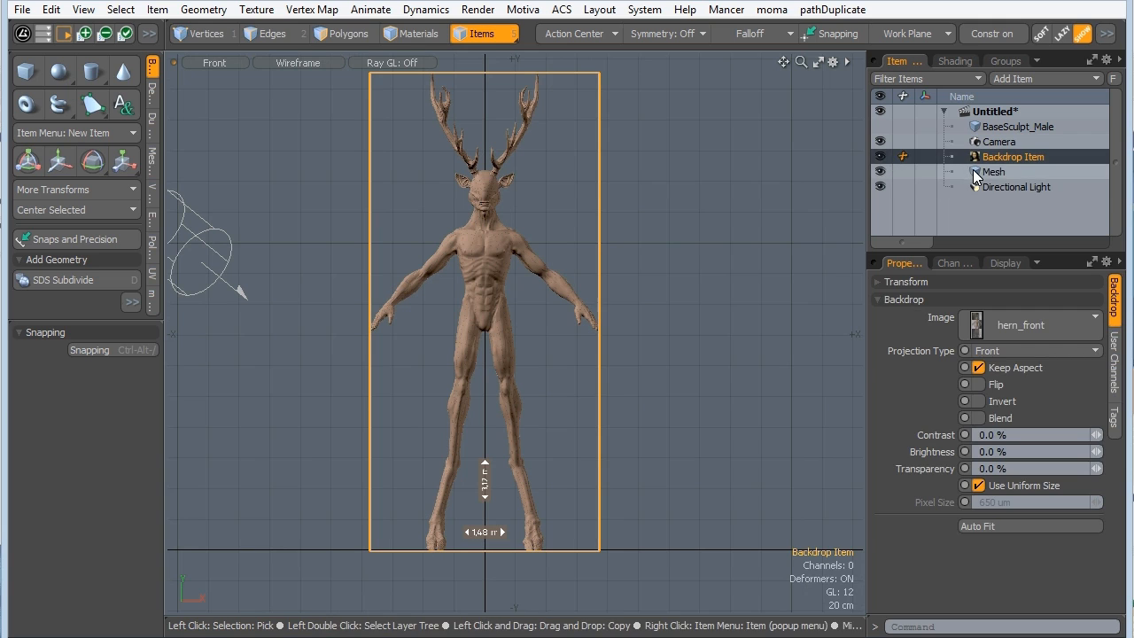
key("ctrl+d")
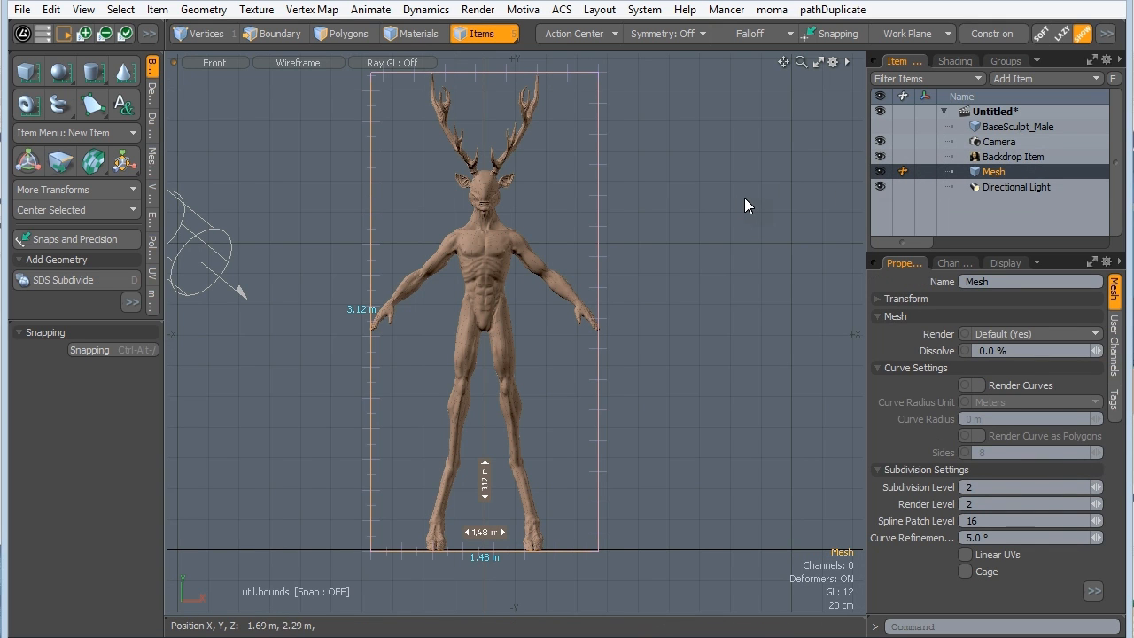
left_click_drag(485, 278, 459, 275, "ctrl+alt")
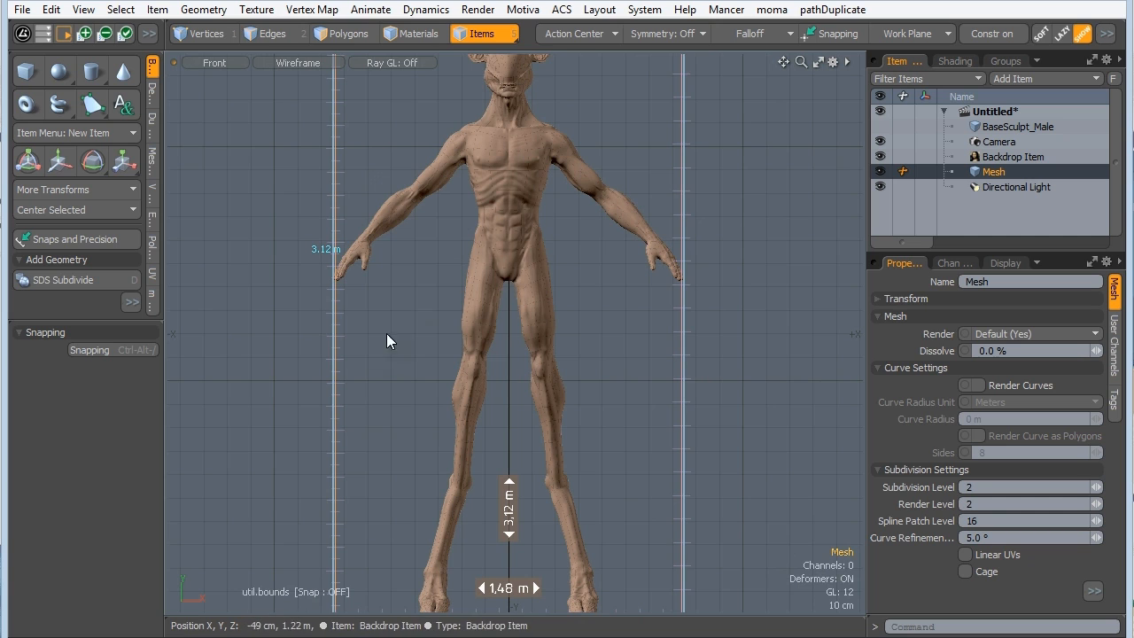
left_click_drag(481, 230, 431, 302, "ctrl+alt")
left_click_drag(567, 291, 536, 289, "ctrl+alt")
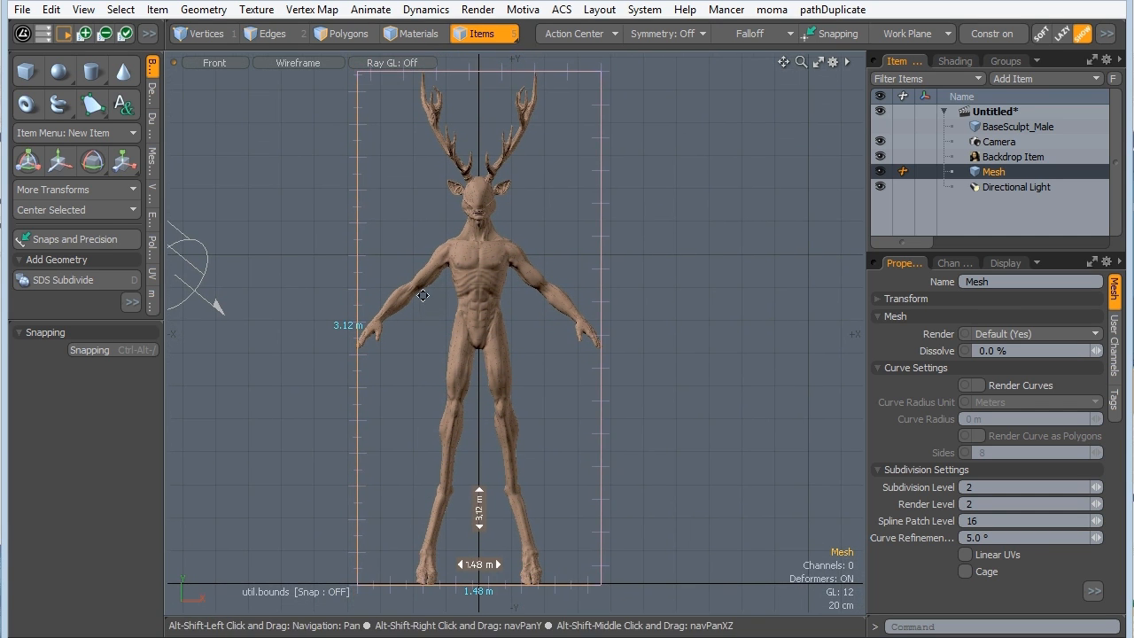
Delete the cube's Mesh item that served as the sizing guide.
left_click(977, 158)
left_click(976, 170)
key("Delete")
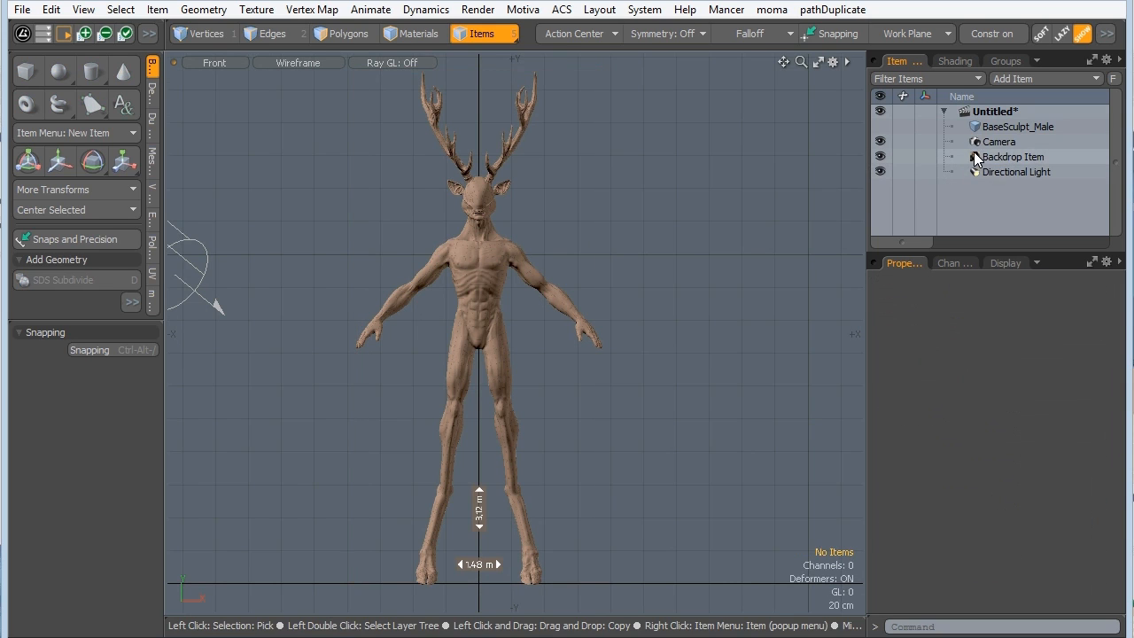
Set the Backdrop Item's Z scale to 312% to match its other axes, and deselect it.
left_click(974, 157)
left_click(877, 281)
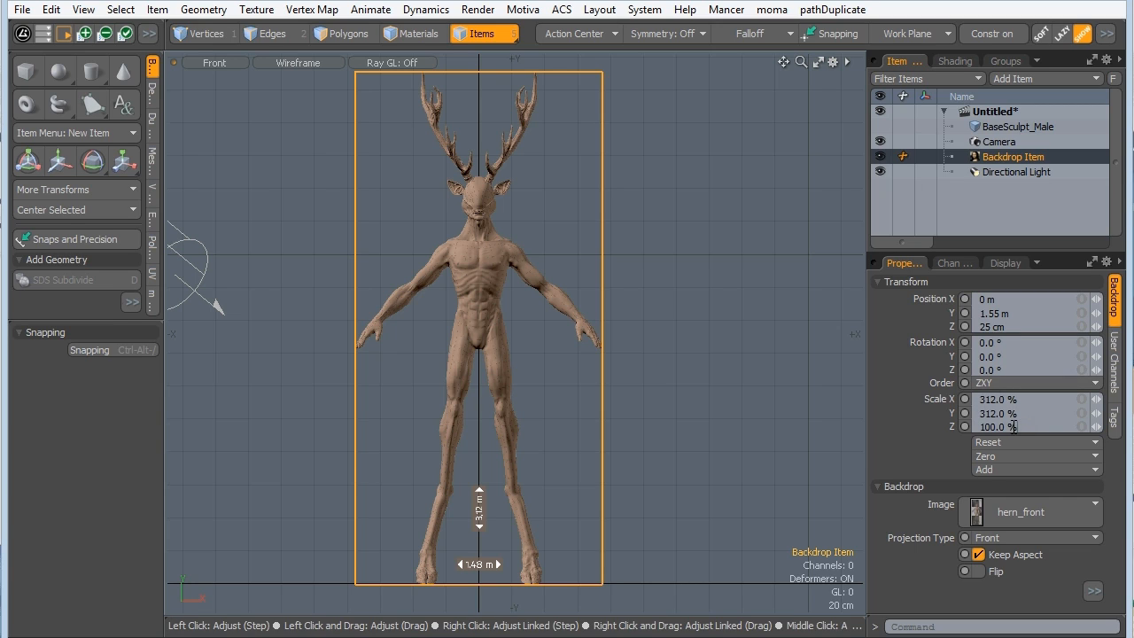
left_click(1015, 427)
type("312")
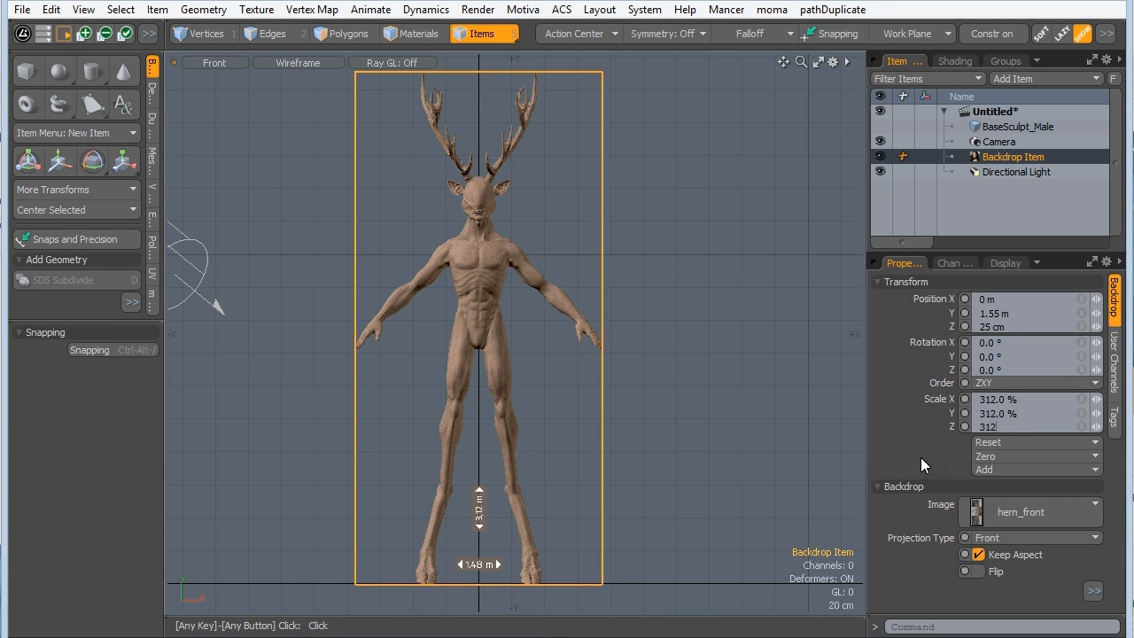
key("Return")
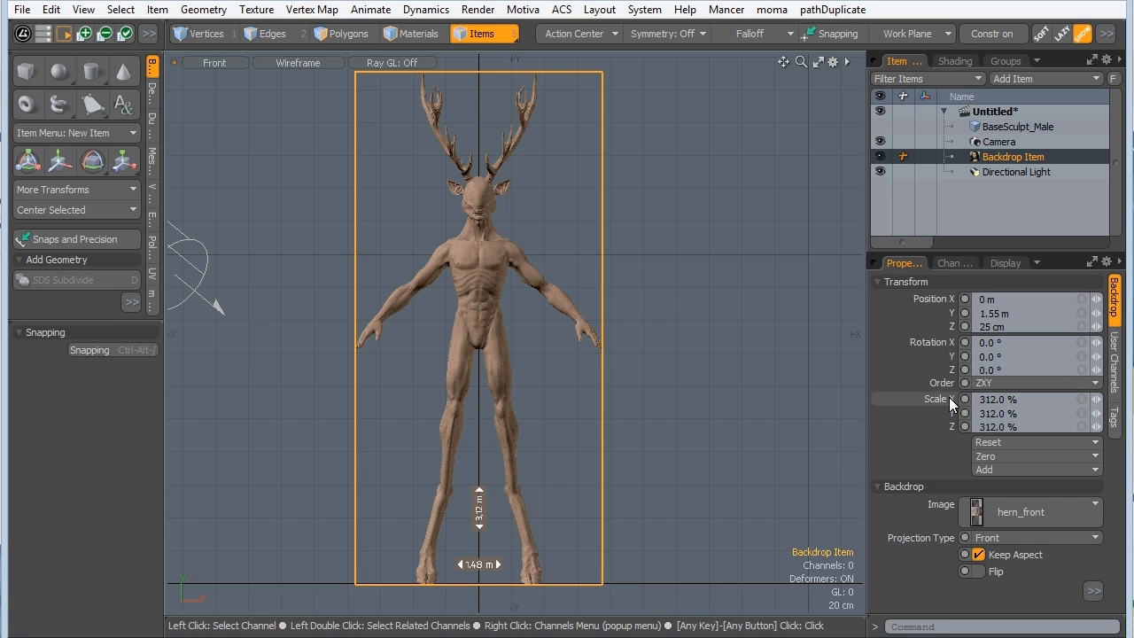
left_click(883, 282)
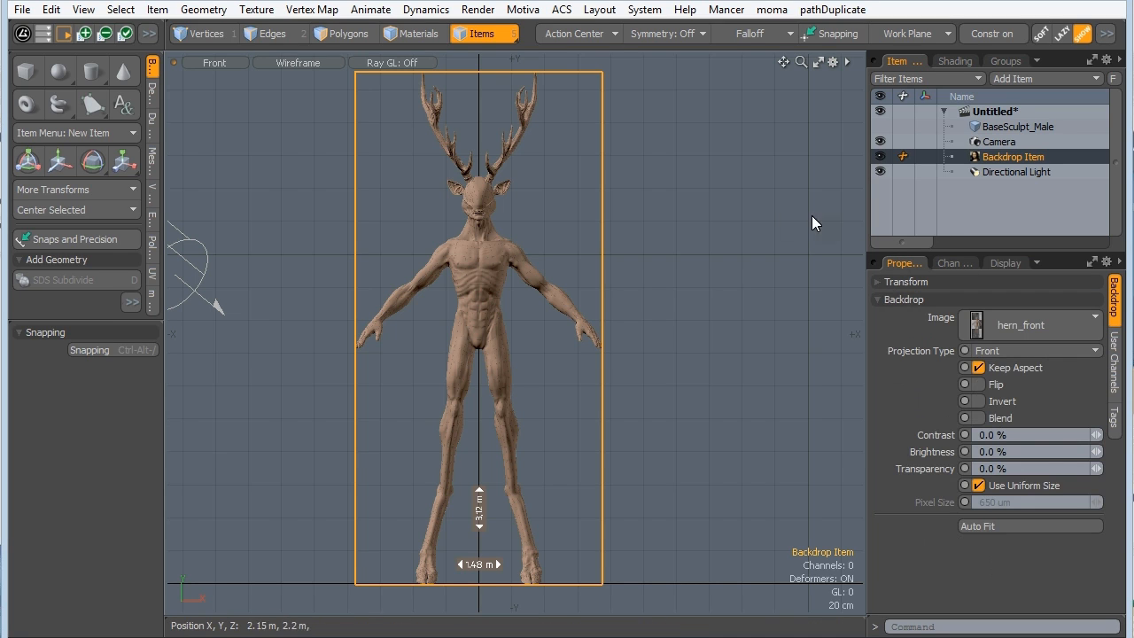
left_click(658, 311)
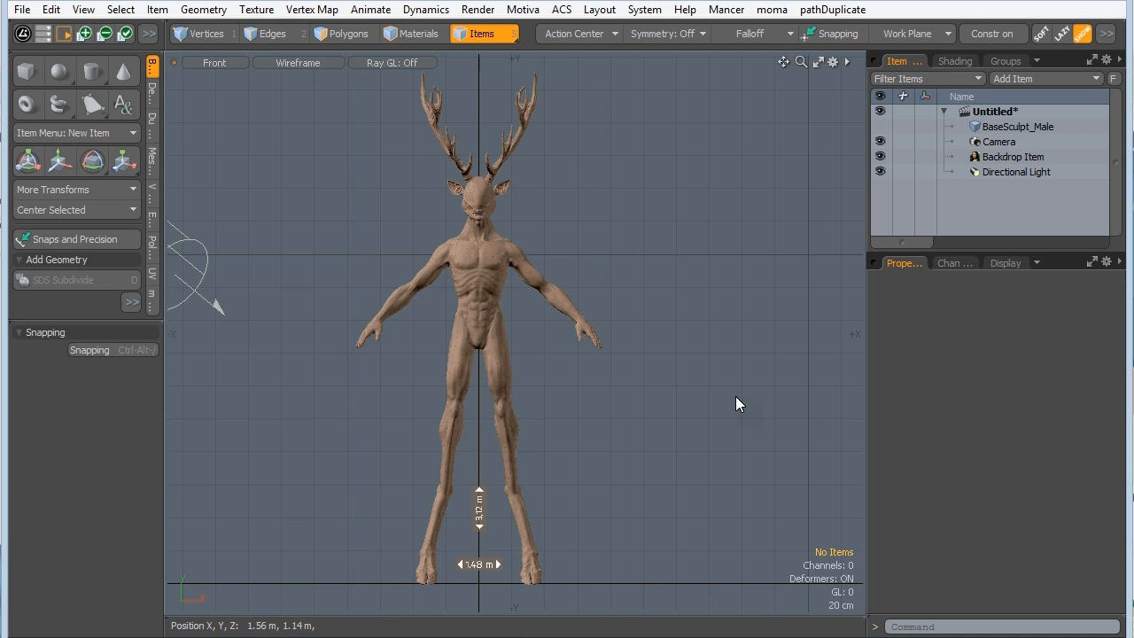
Rename the Backdrop Item as "Hern front".
left_click(1019, 161)
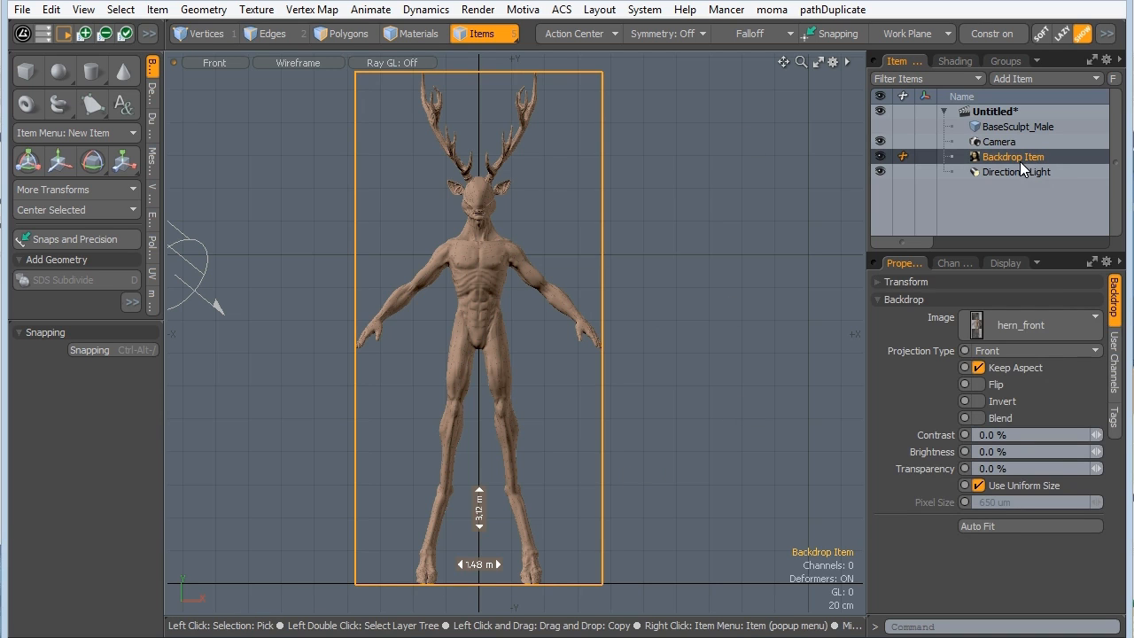
right_click(1009, 154)
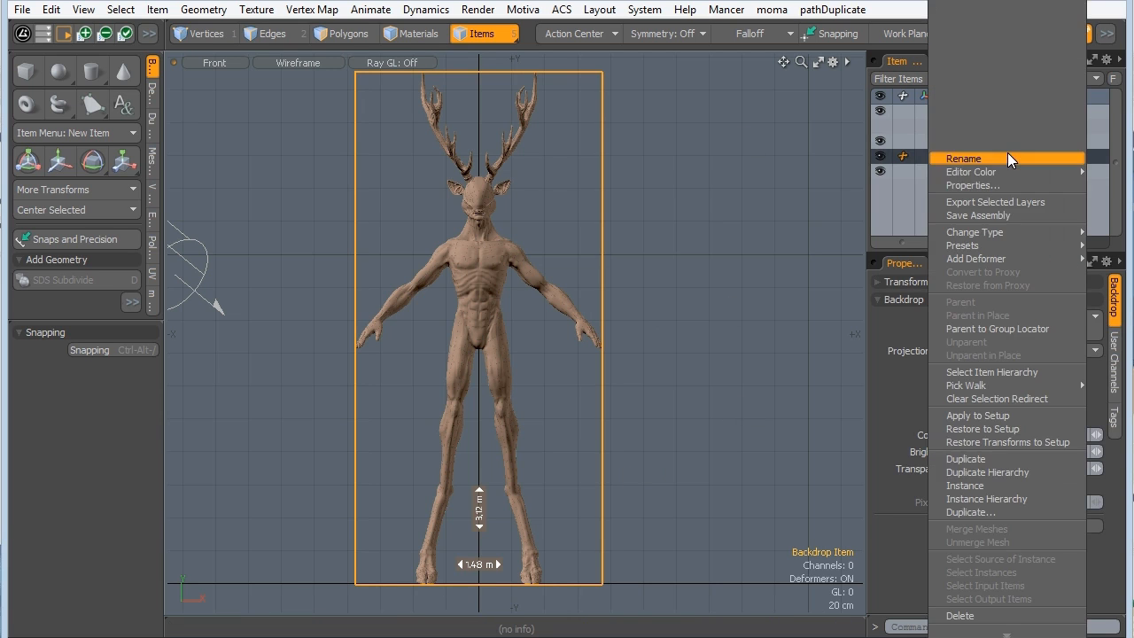
left_click(962, 158)
type("Her")
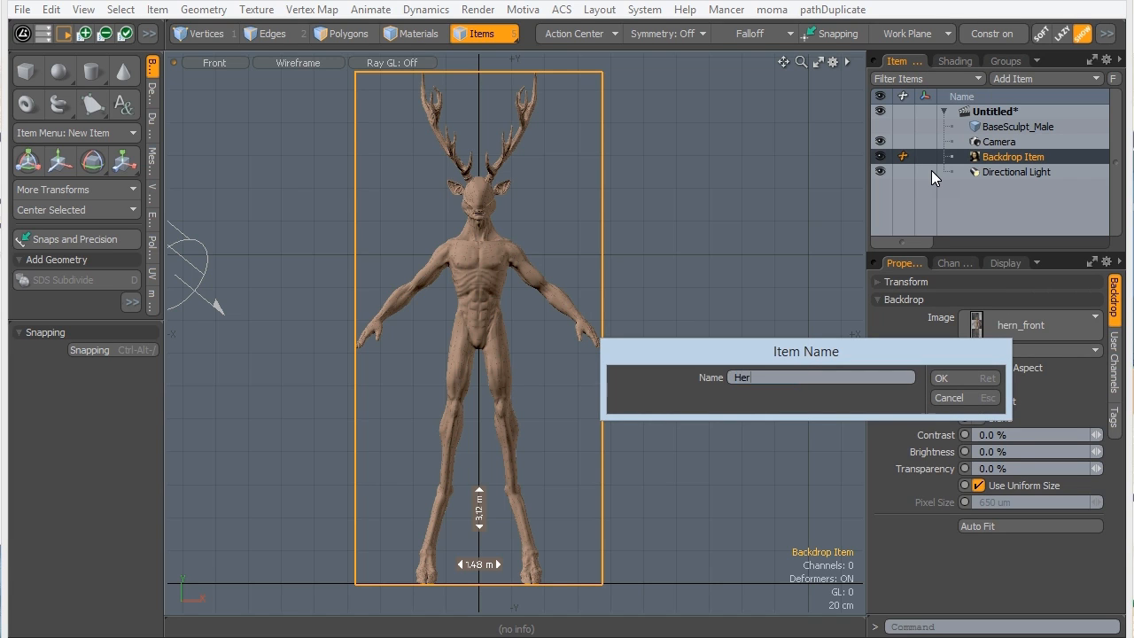
type("n front")
key("Return")
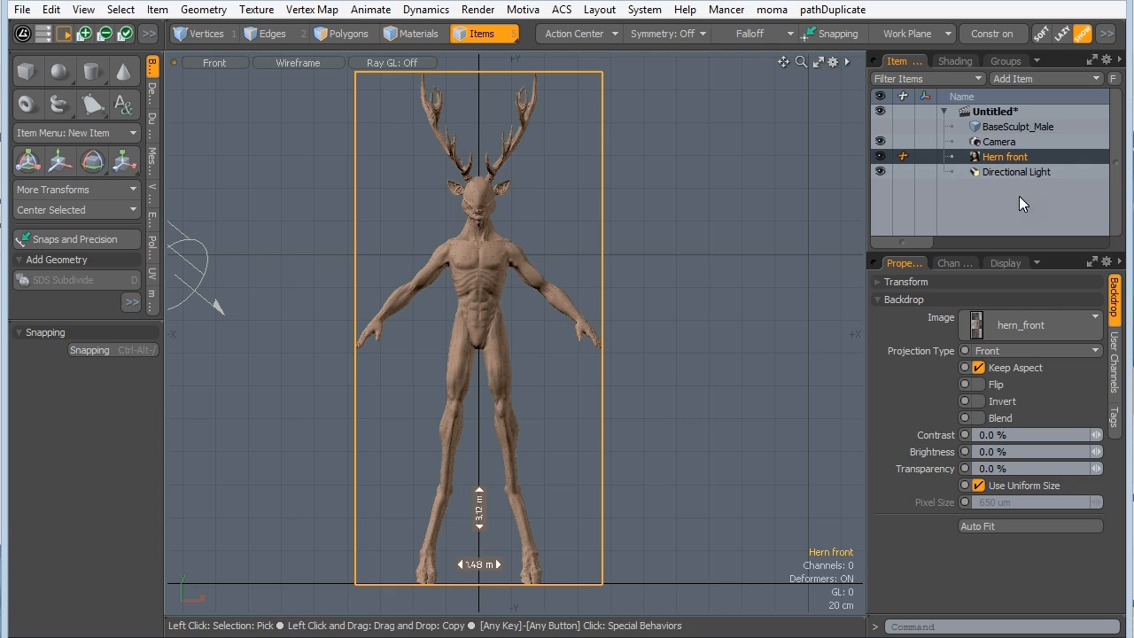
Add a second Backdrop Item and load hern_back.png from the images_part_1 folder as its image.
left_click(1042, 79)
mouse_move(1016, 83)
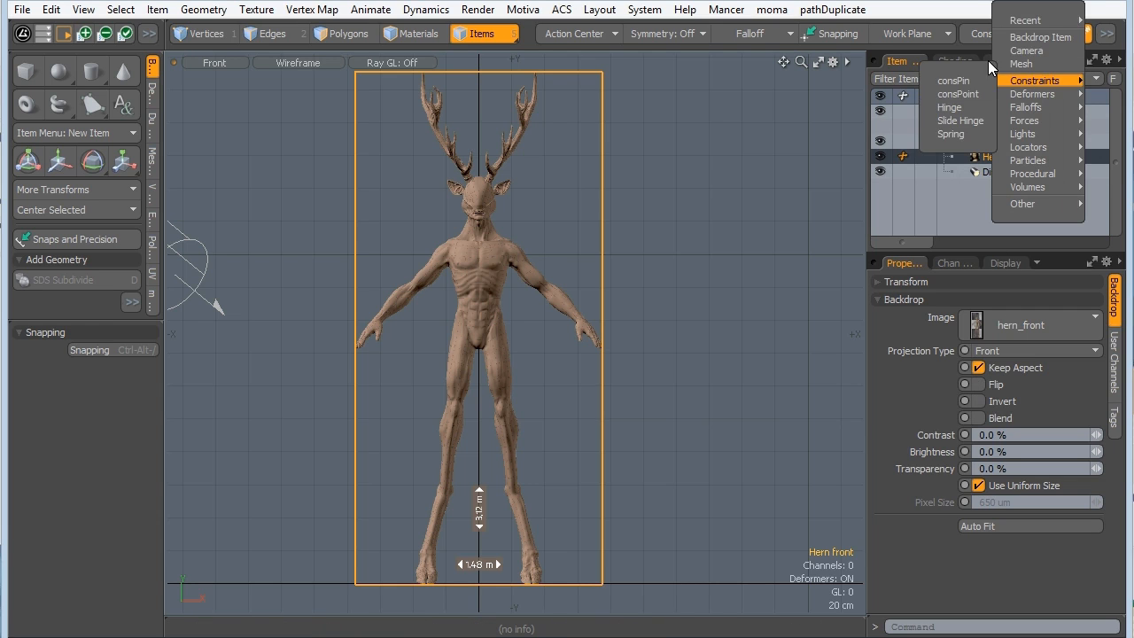
left_click(1037, 37)
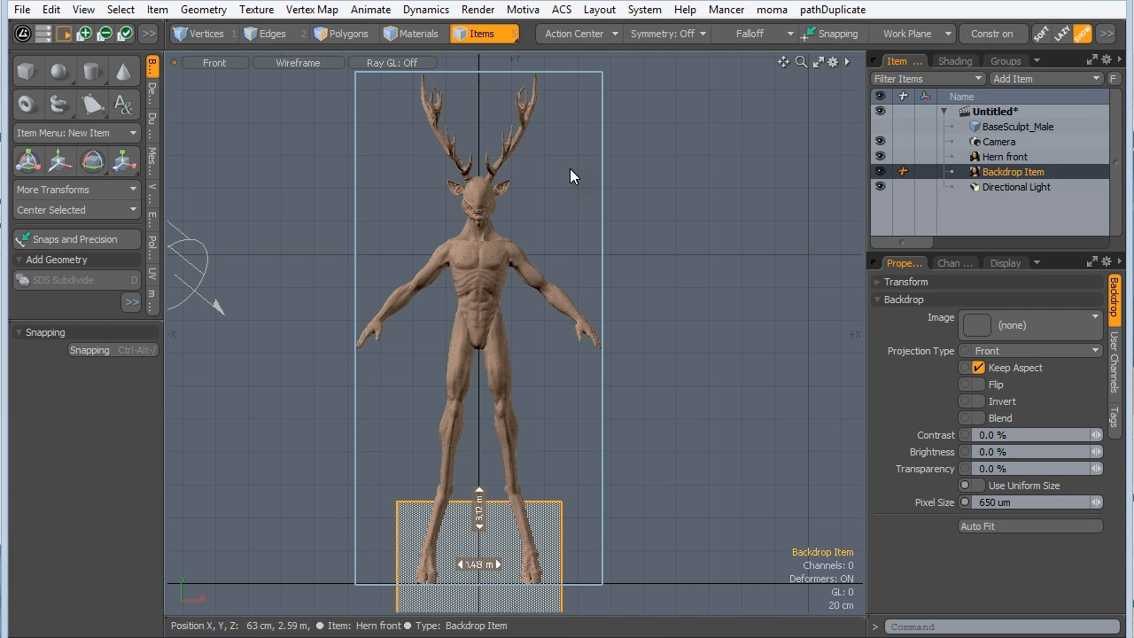
left_click(1000, 326)
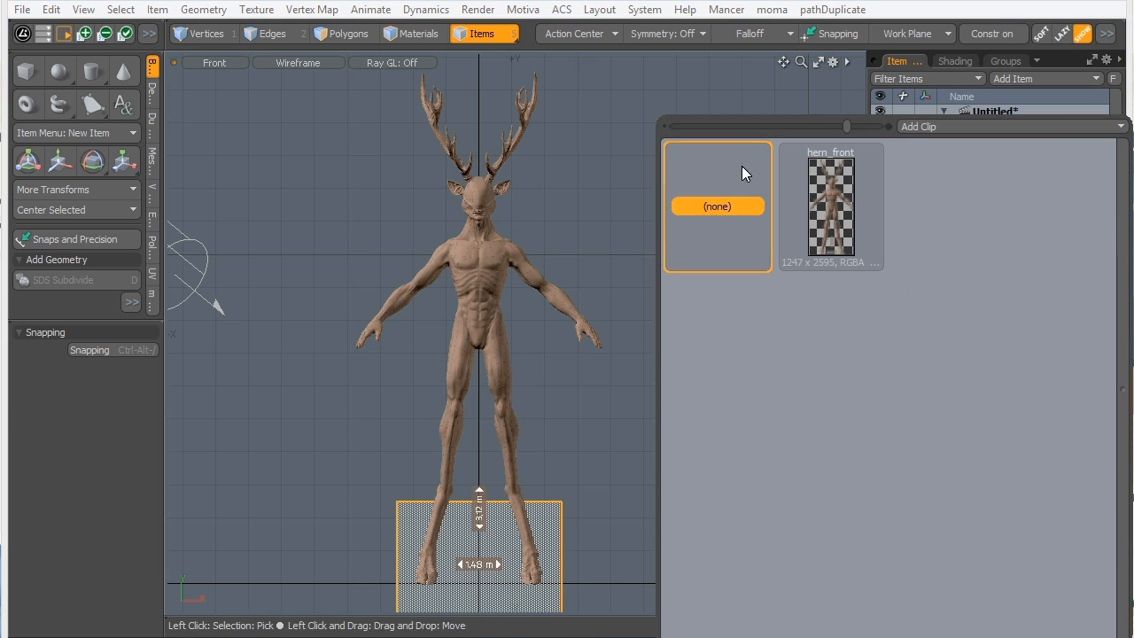
left_click(927, 124)
left_click(902, 124)
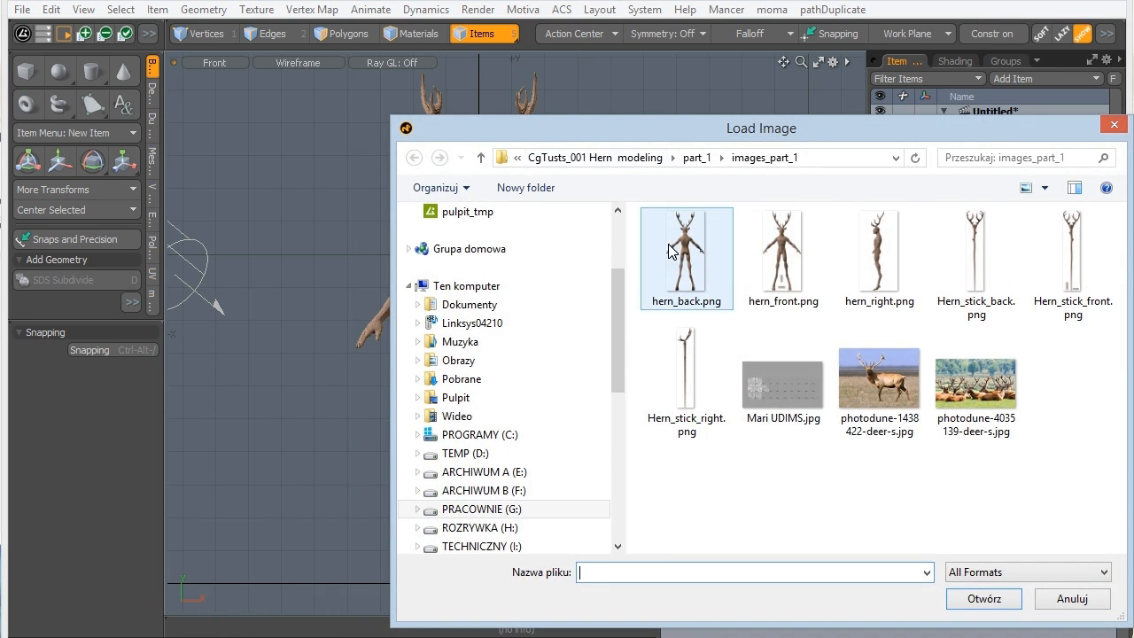
left_click(700, 248)
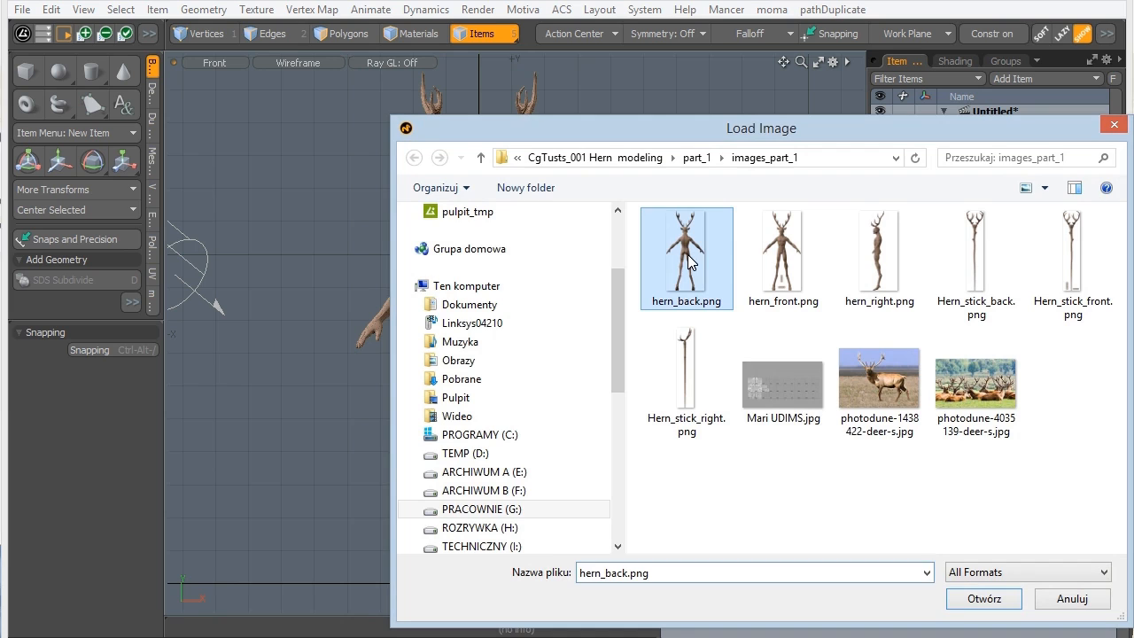
left_click(978, 599)
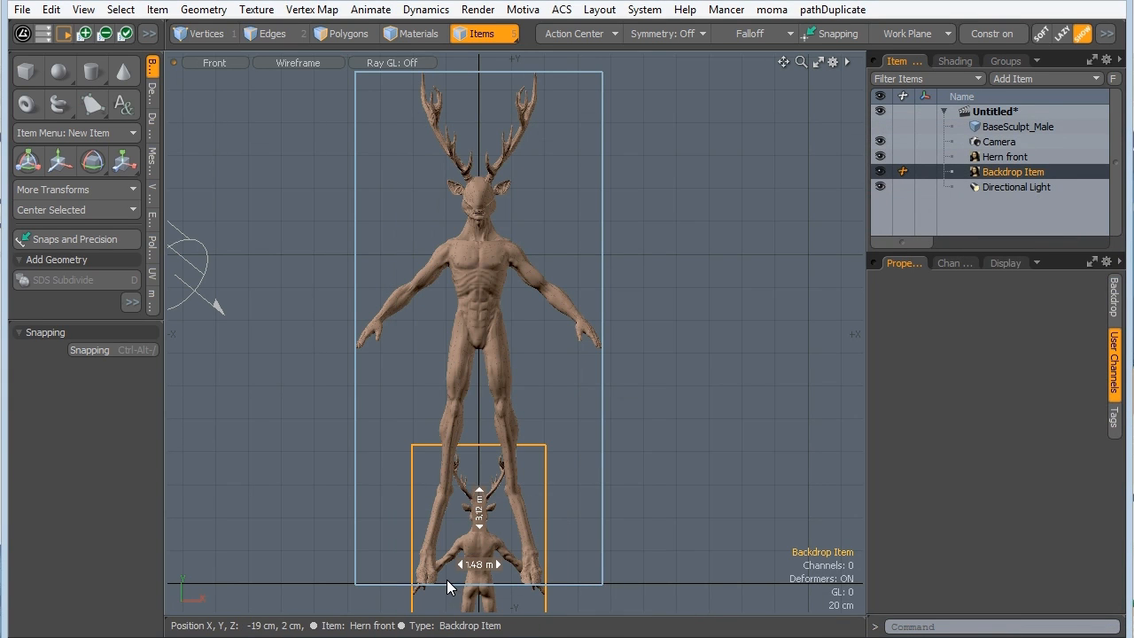
Move the hern_back backdrop up in Y to about 1.78 m.
key("w")
left_click_drag(478, 501, 472, 255)
key("q")
Set the hern_back backdrop's Y position to 1.55 m, copying the value from Hern front.
left_click(1112, 299)
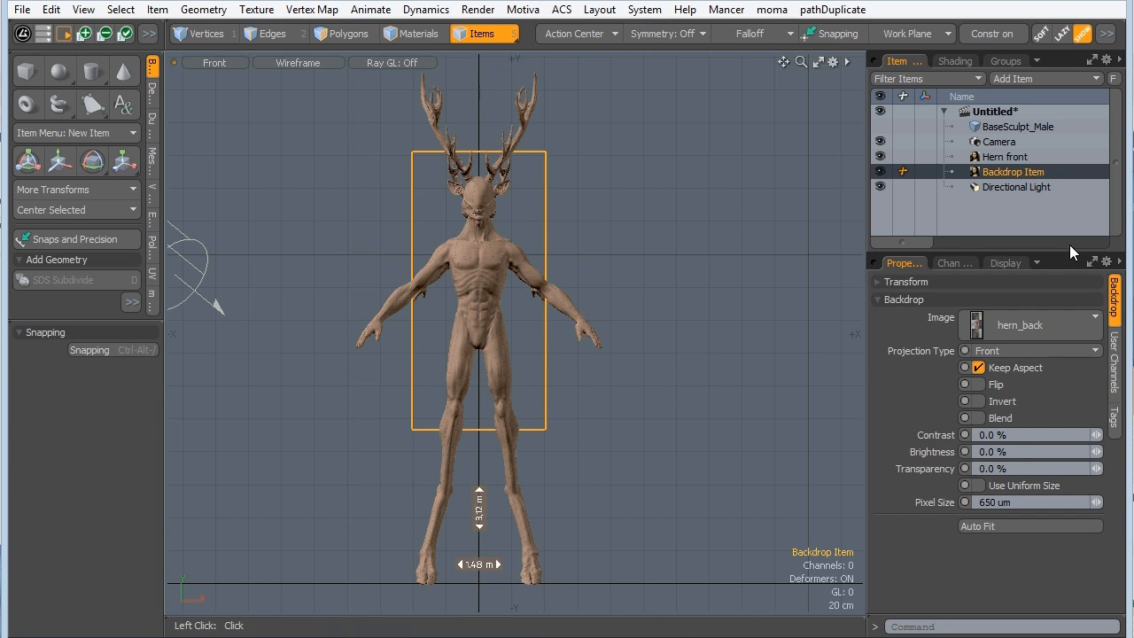
left_click(878, 282)
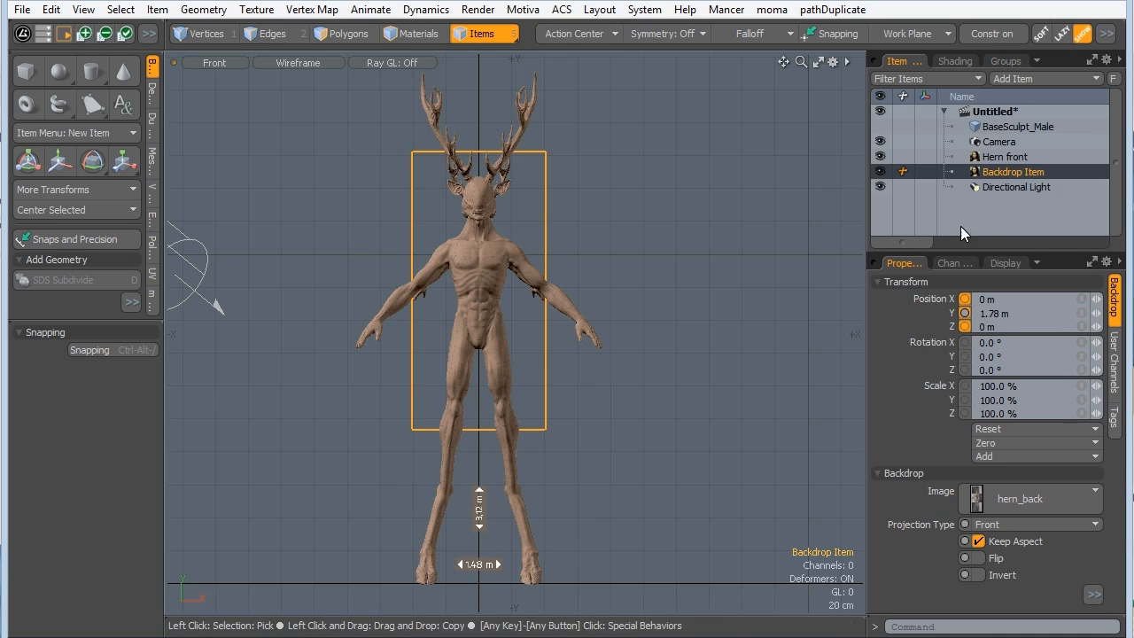
left_click(979, 156)
left_click(997, 314)
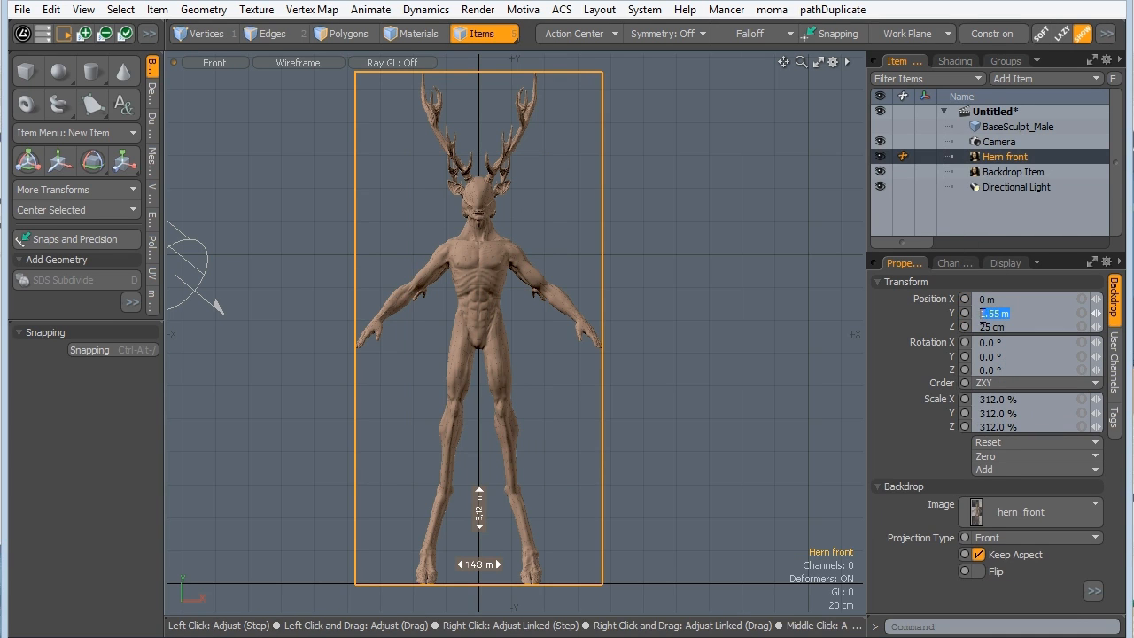
left_click(975, 171)
left_click(1001, 314)
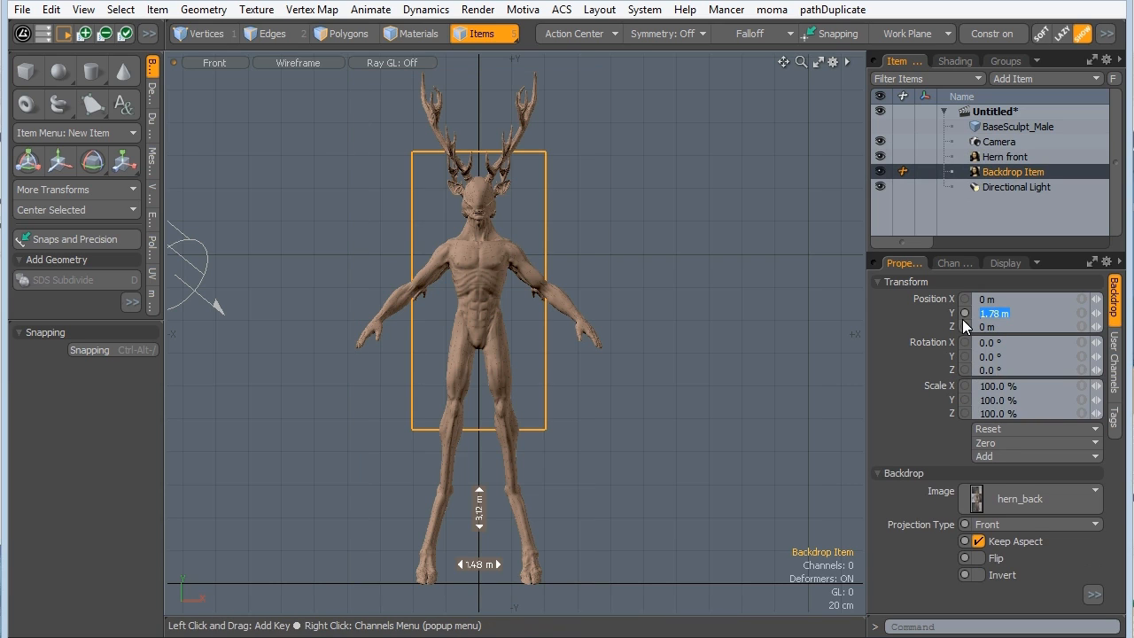
Set the hern_back backdrop's scale to 312% on all axes, copied from Hern front, and enable Use Uniform Size.
left_click(976, 158)
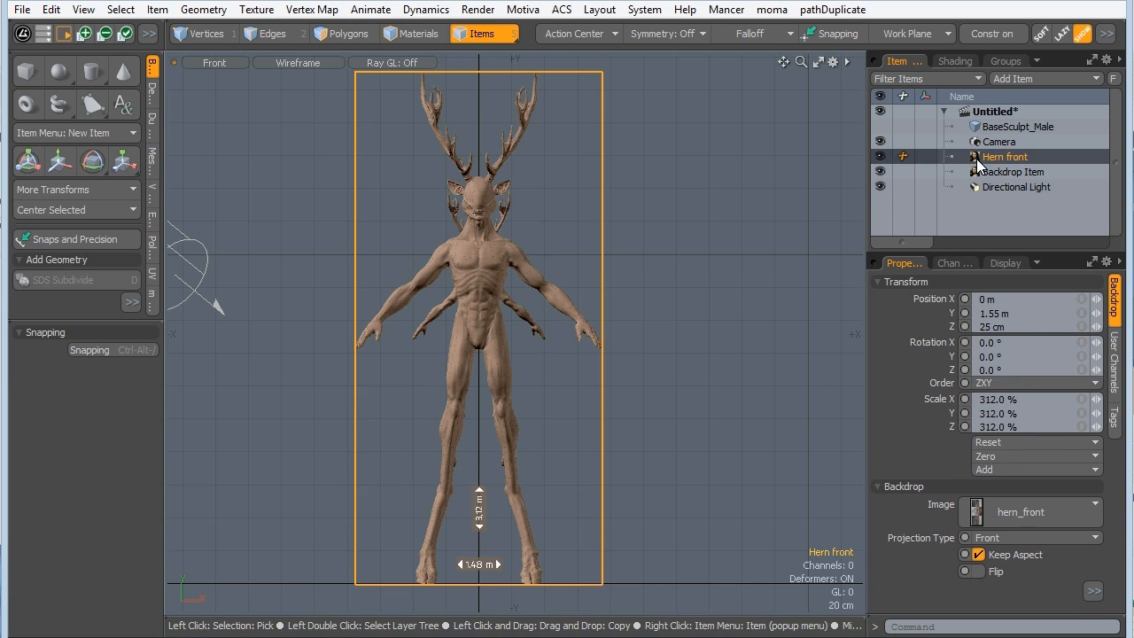
left_click(996, 399)
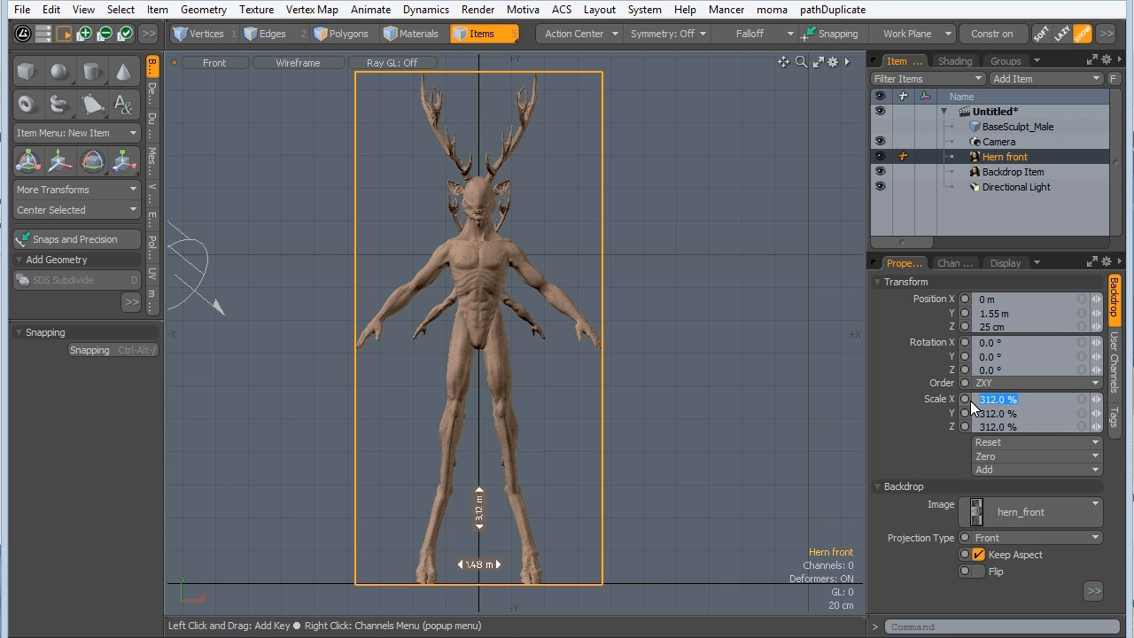
left_click(979, 171)
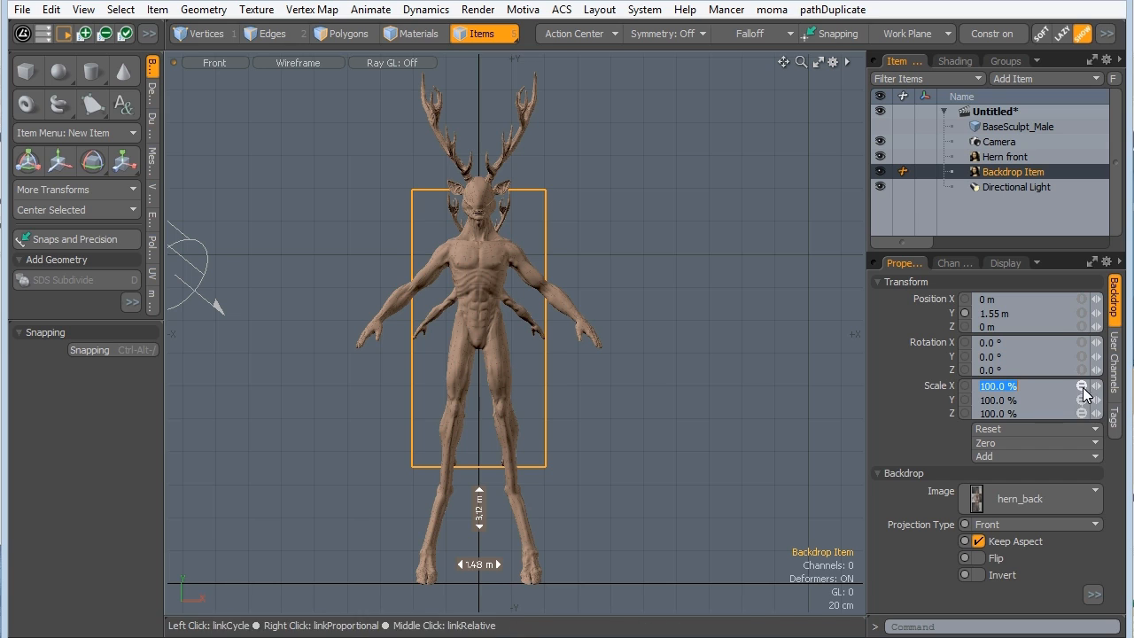
type("312")
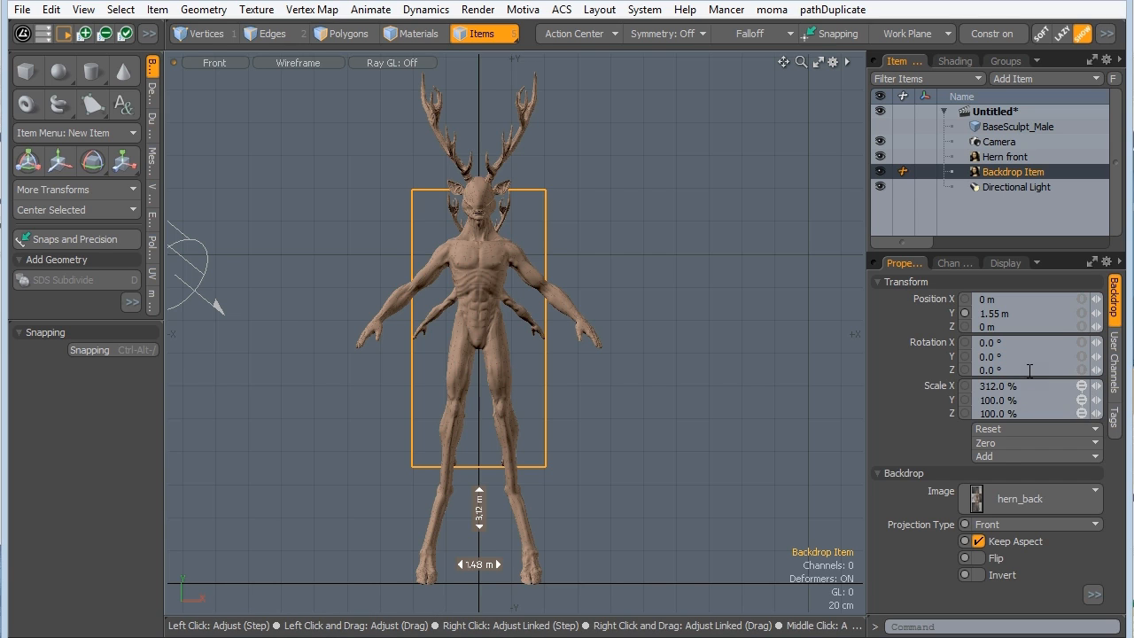
key("Return")
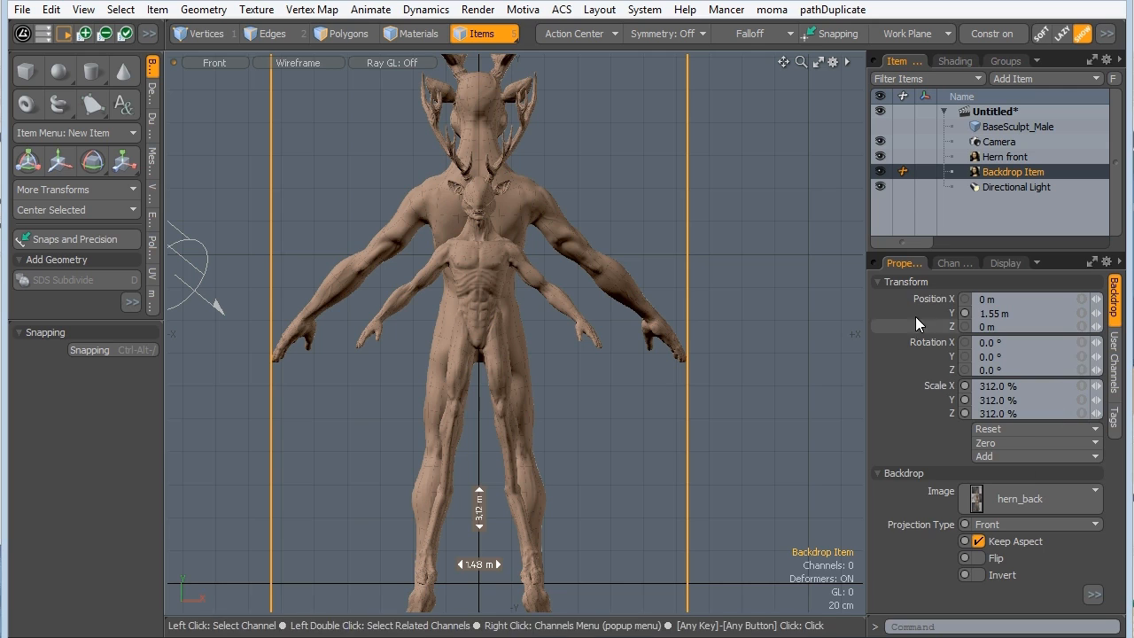
left_click(878, 282)
left_click(978, 485)
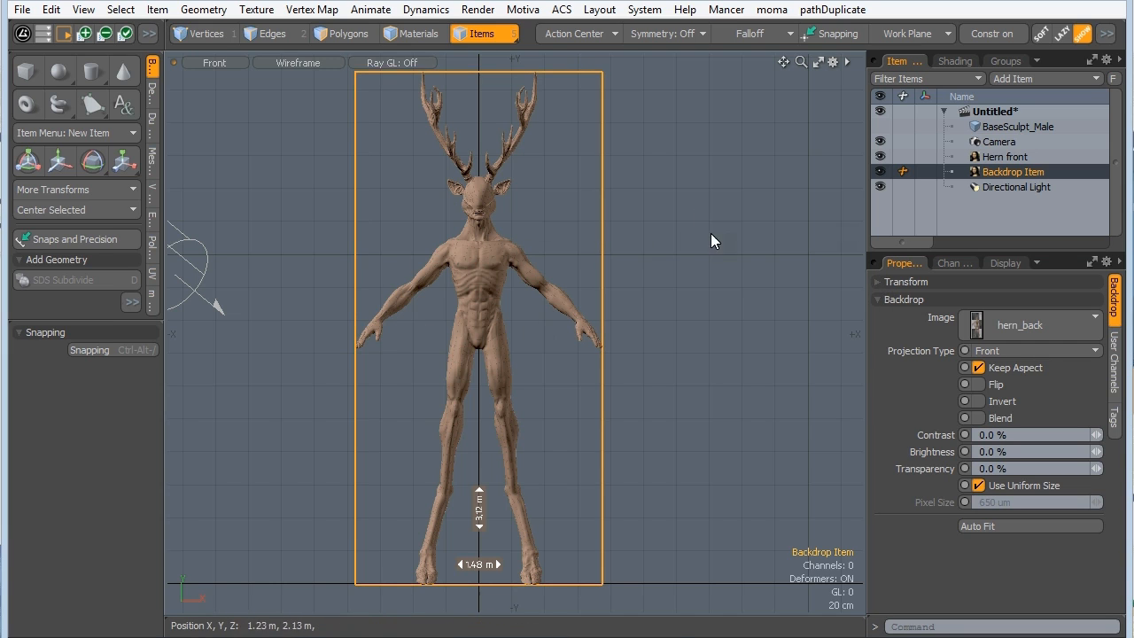
Toggle the Hern front backdrop's visibility to compare its alignment with the back image.
left_click(881, 156)
left_click(881, 156)
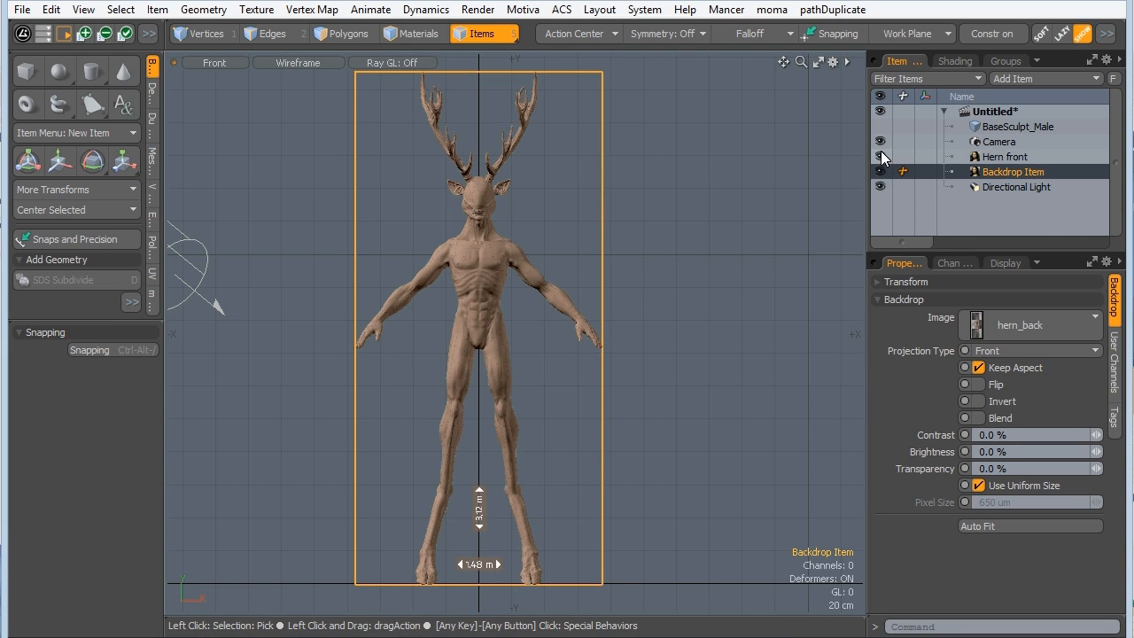
left_click(881, 157)
left_click(879, 156)
Rename the backdrop item that shows the hern_back image as Hern_back.
double_click(991, 171)
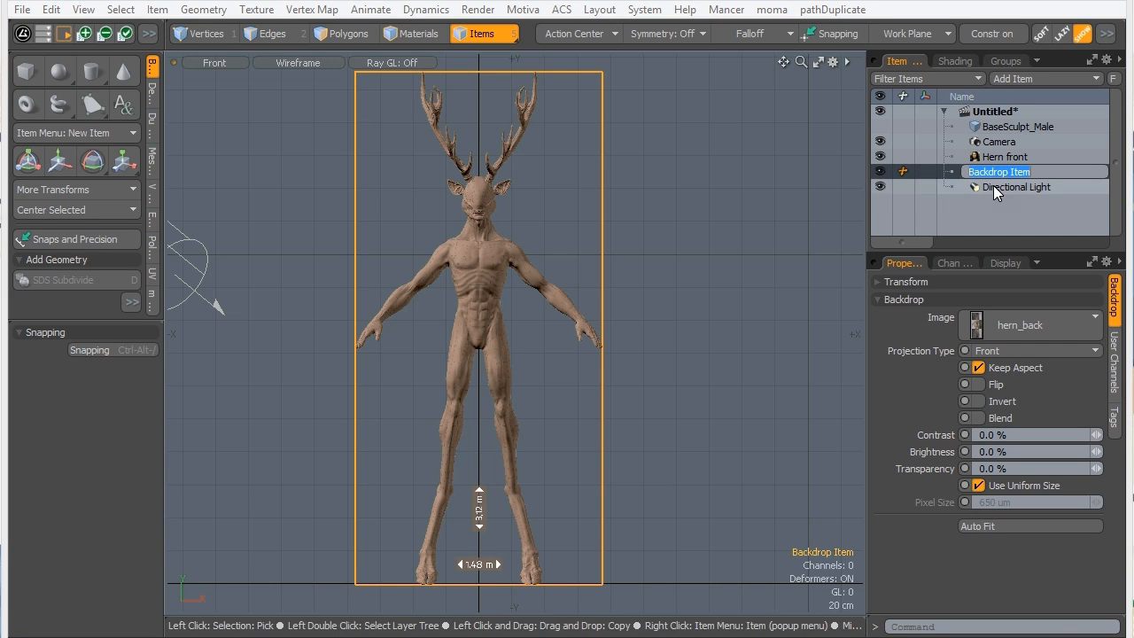
type("Hern")
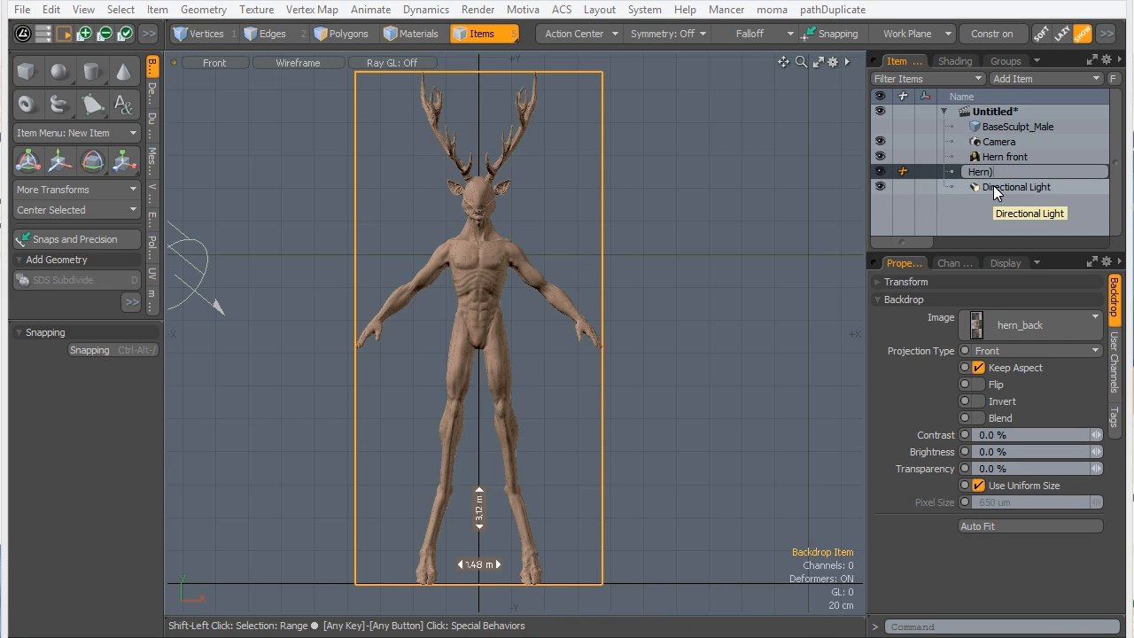
type("_back")
key("Return")
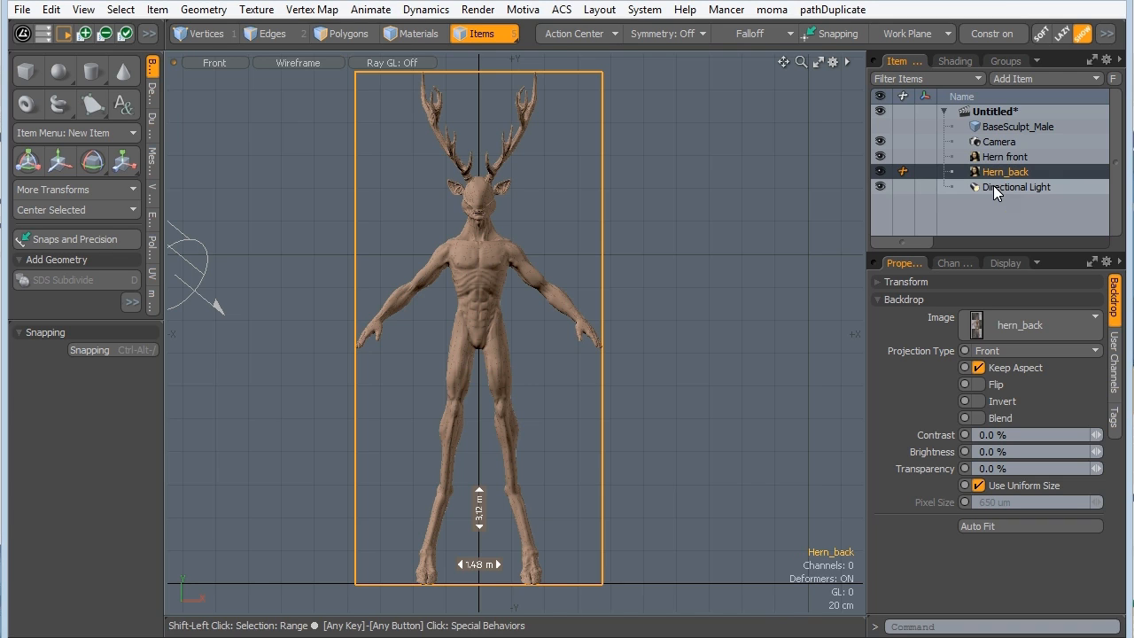
Add a new backdrop item and load hern_right.png from the images_part_1 folder as its image.
left_click(1008, 81)
mouse_move(996, 121)
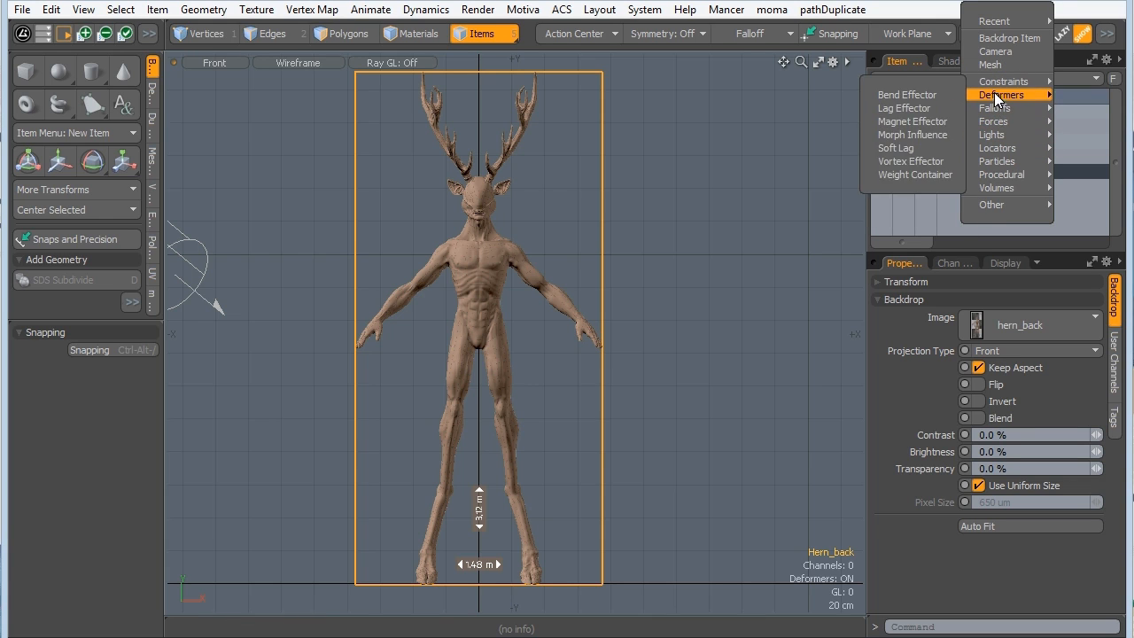
left_click(1001, 38)
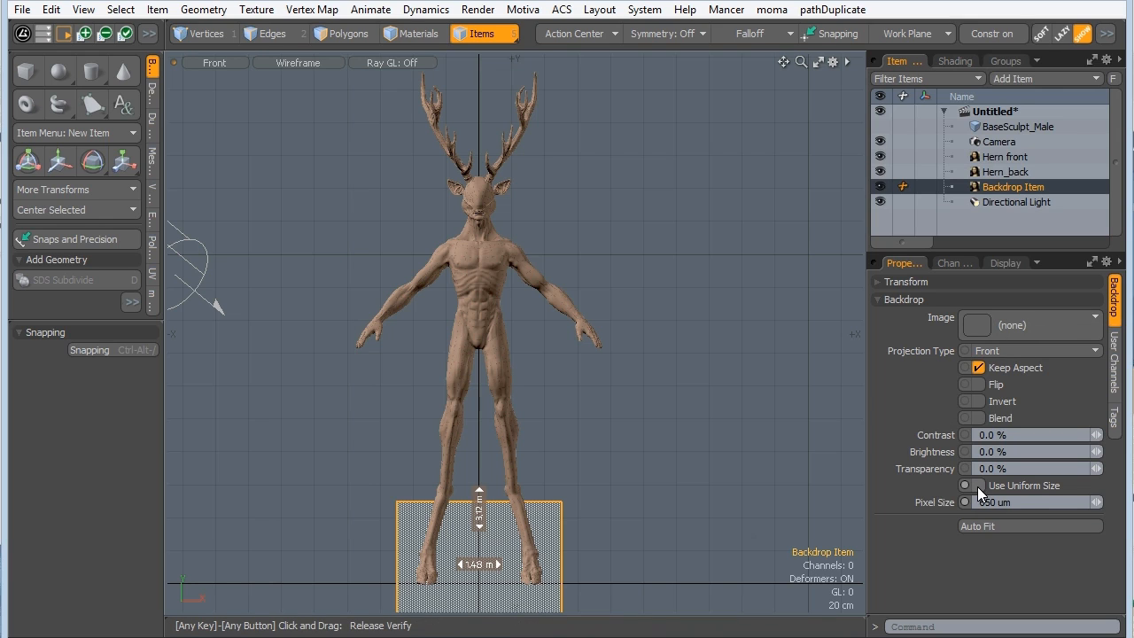
left_click(1010, 326)
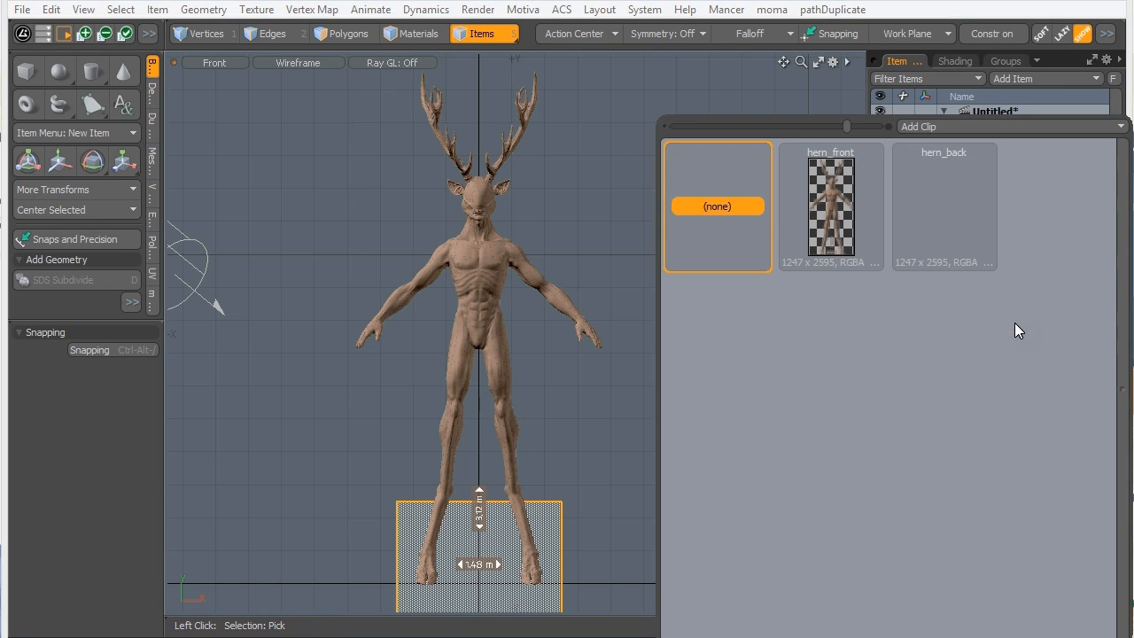
left_click(926, 124)
left_click(901, 127)
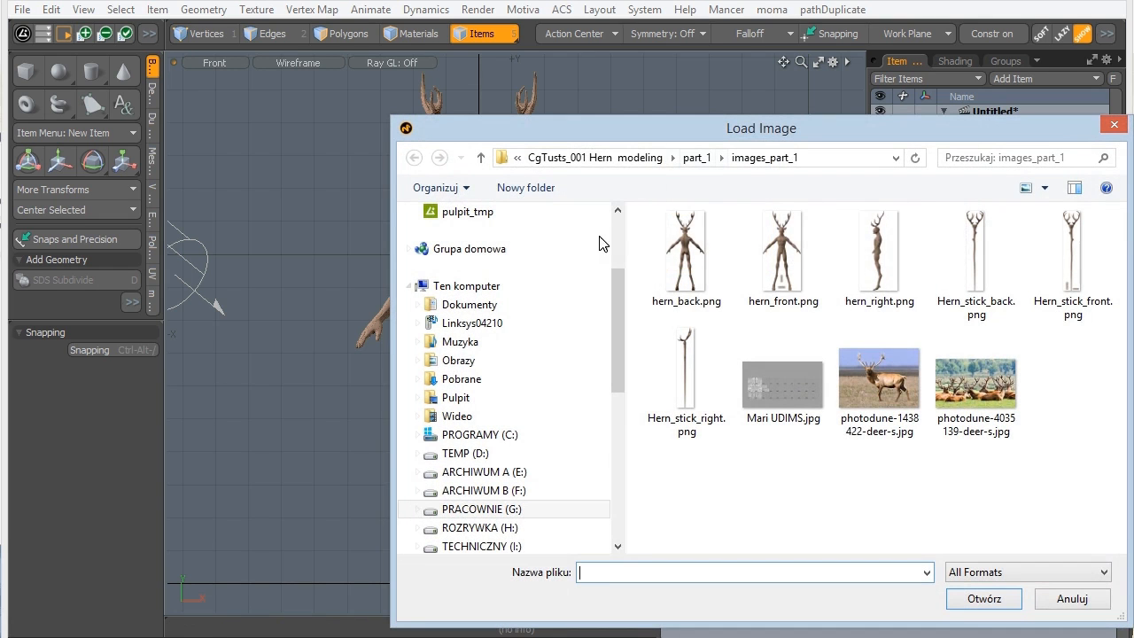
left_click(875, 264)
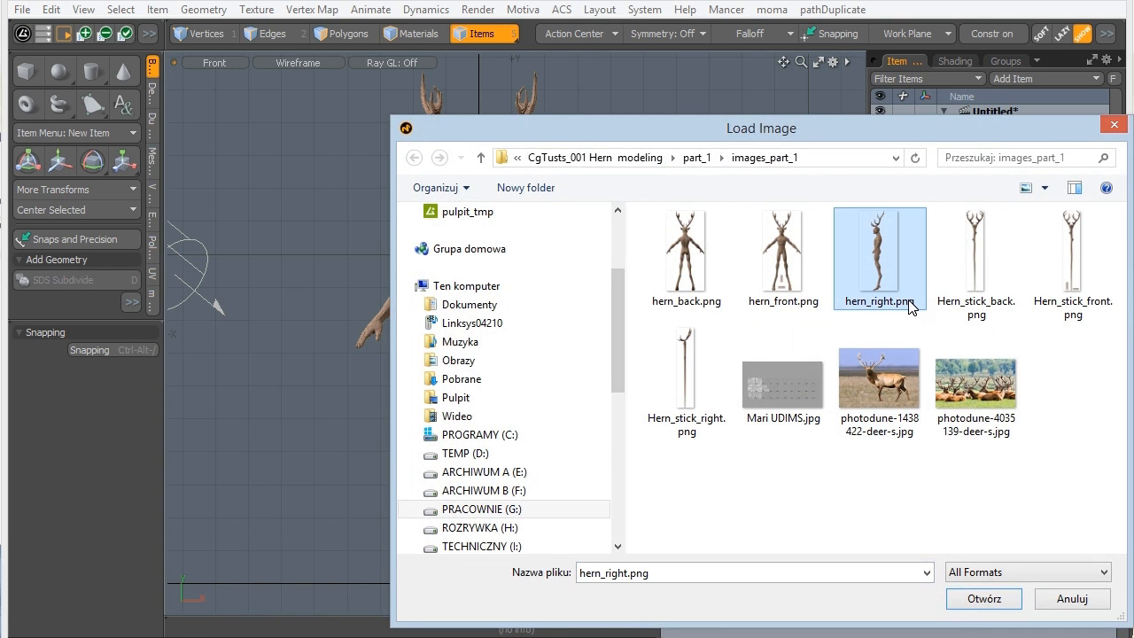
left_click(982, 599)
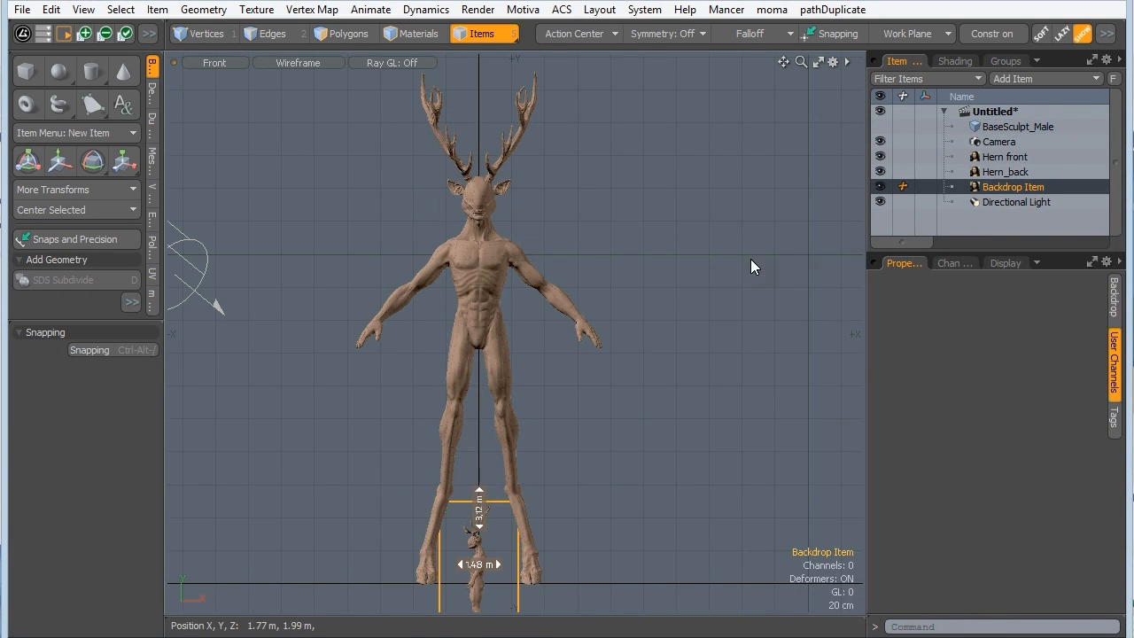
Set the hern_right backdrop's scale to 312% on the X, Y and Z axes.
key("w")
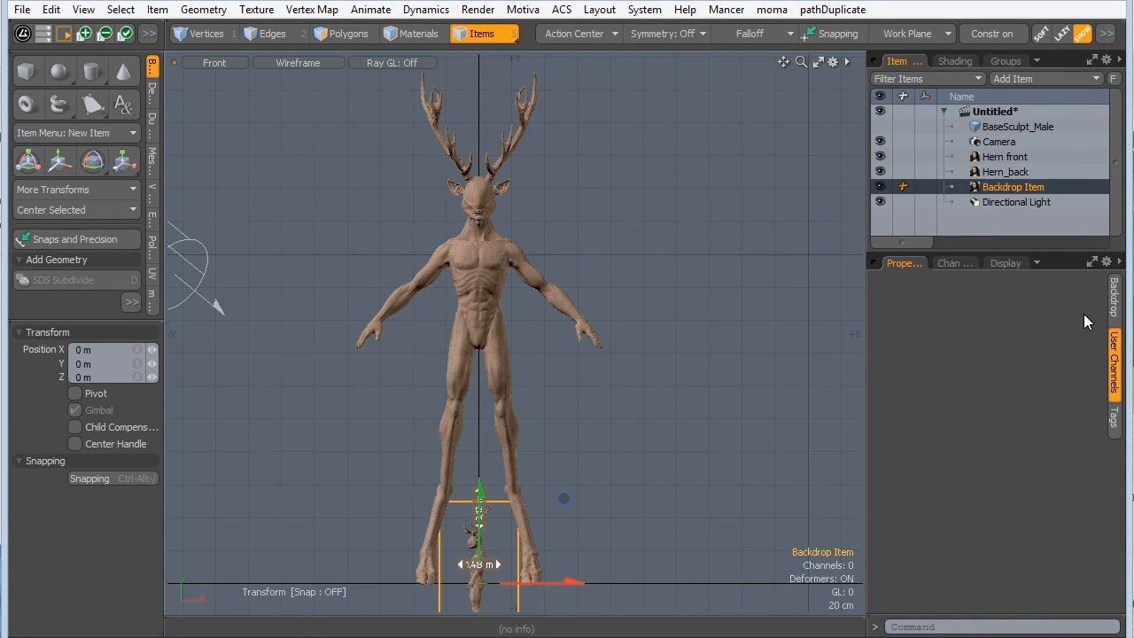
left_click(1115, 297)
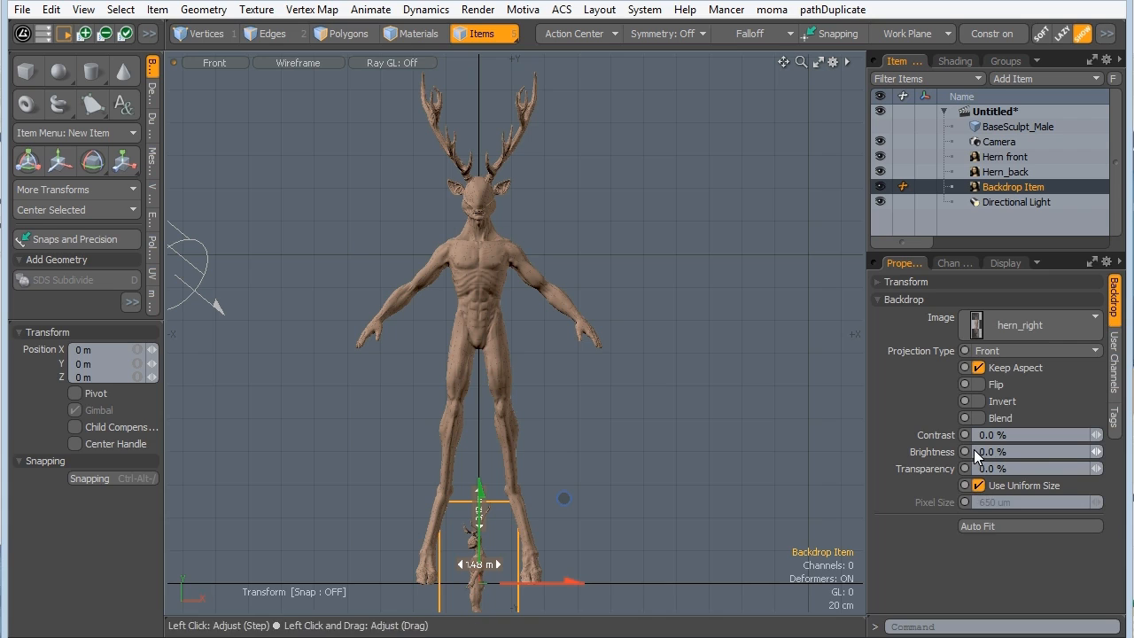
left_click(882, 281)
left_click(985, 387)
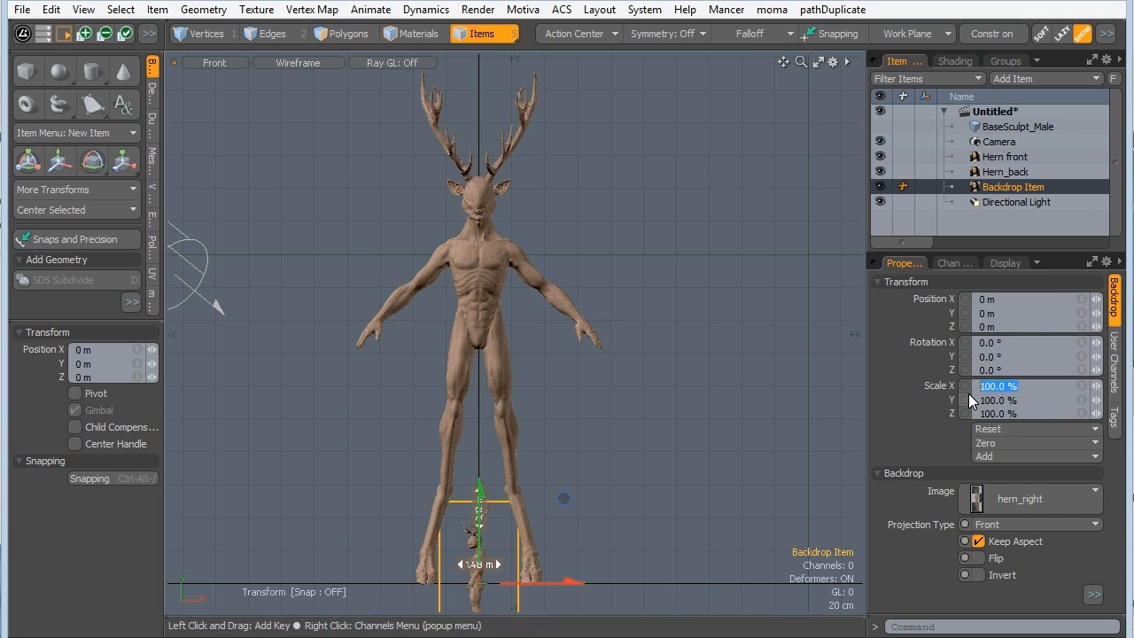
type("312")
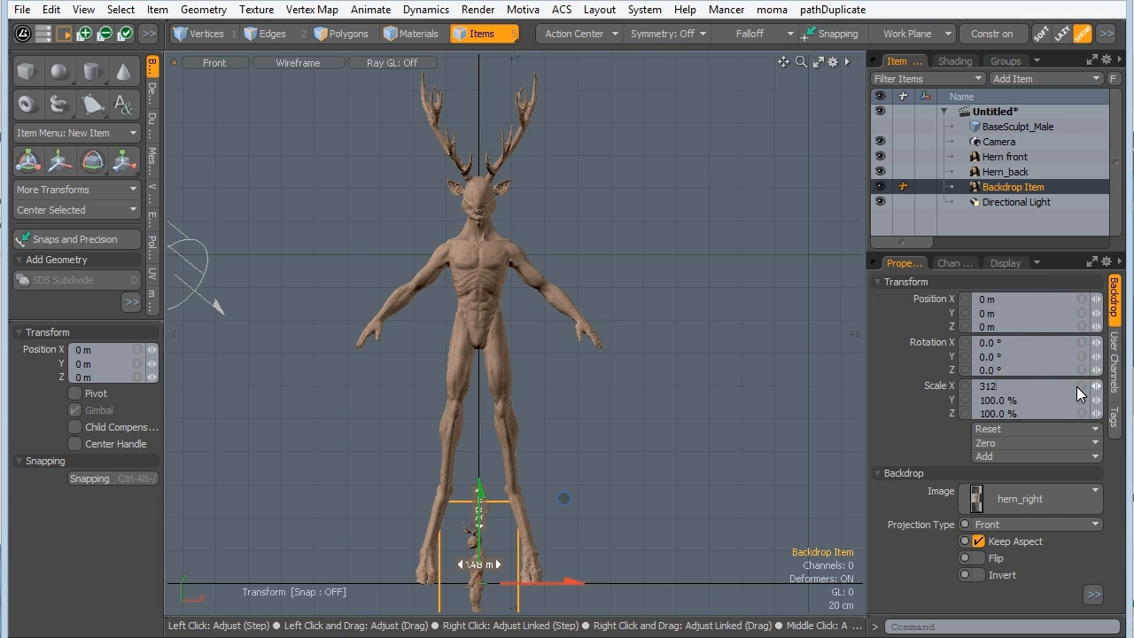
key("Return")
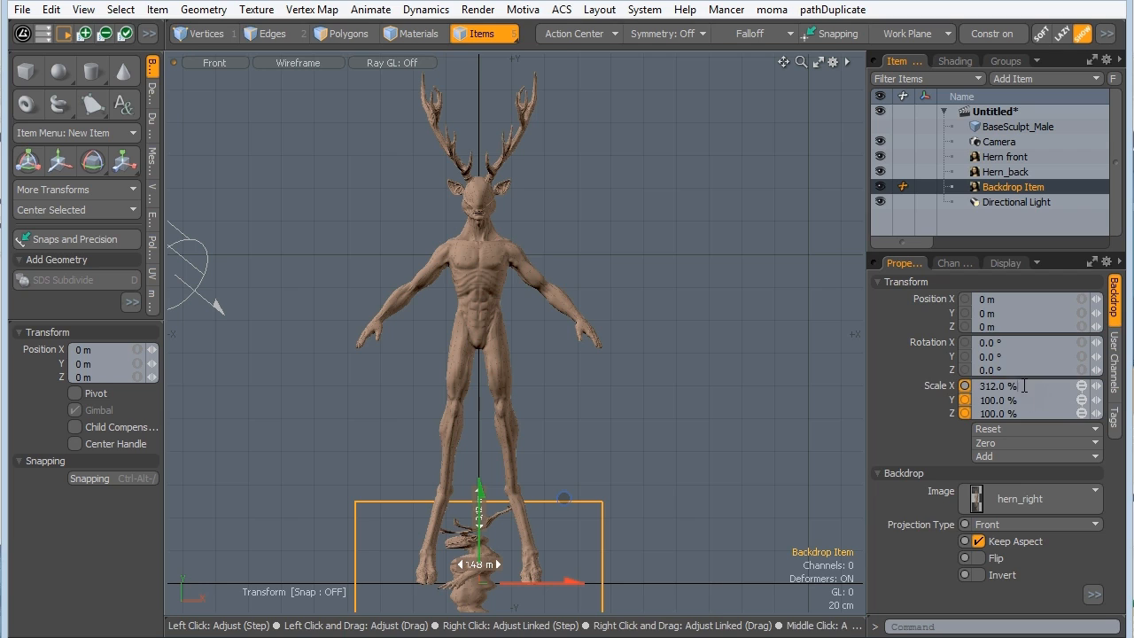
left_click_drag(1008, 389, 960, 410)
type("312")
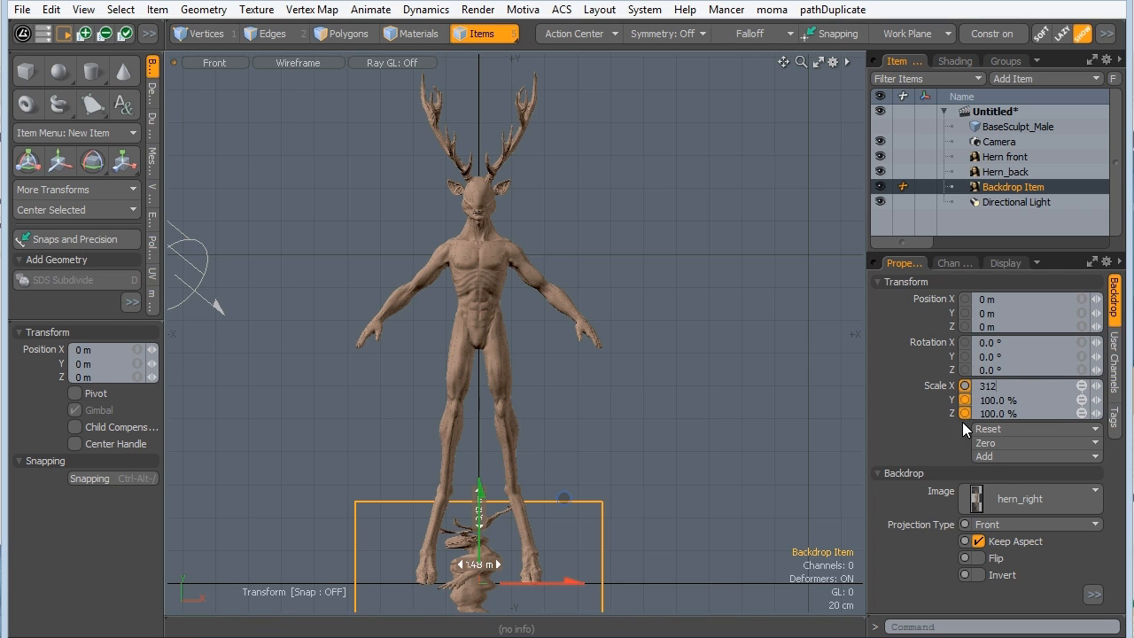
key("Return")
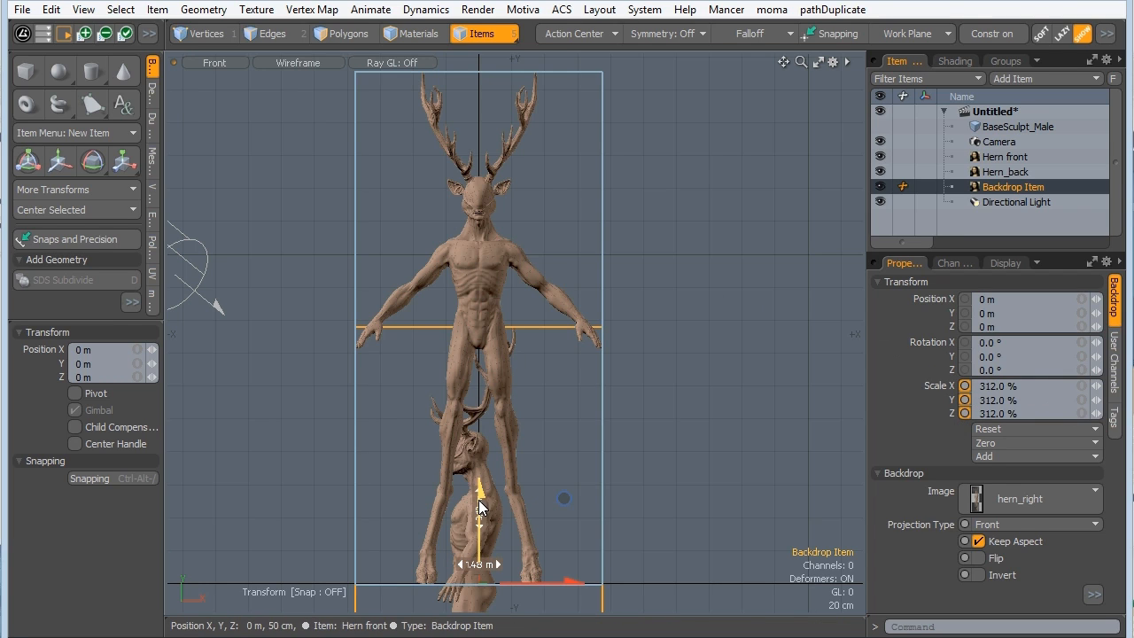
Move the hern_right backdrop up in Y to 1.55 m and compare its transform values with Hern_back.
left_click_drag(481, 505, 481, 508)
left_click_drag(563, 496, 563, 243)
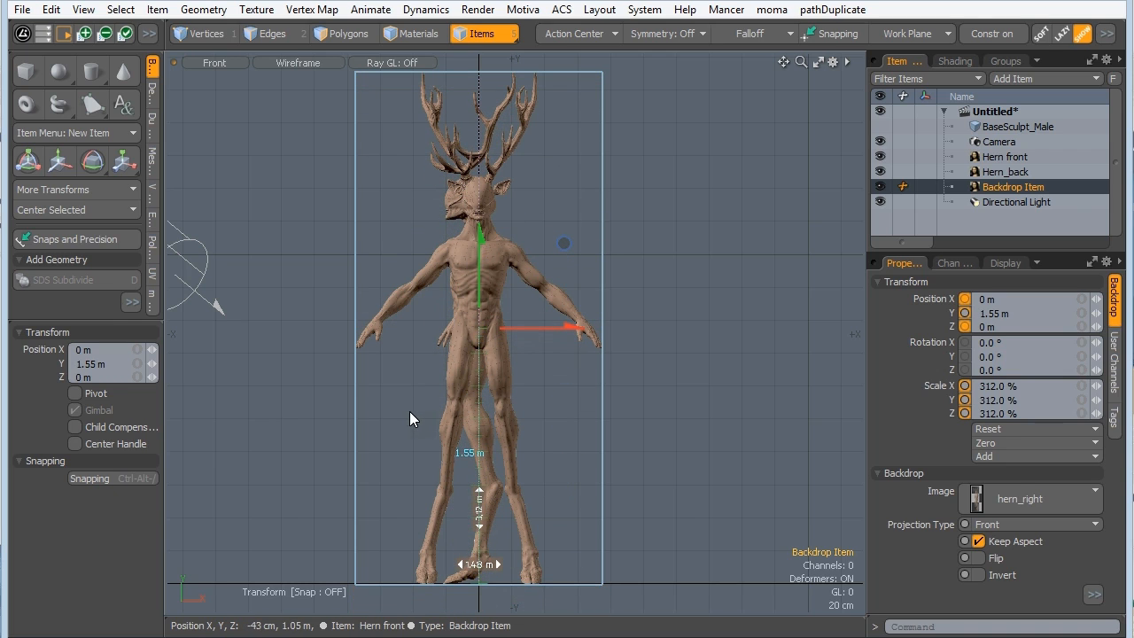
left_click(985, 173)
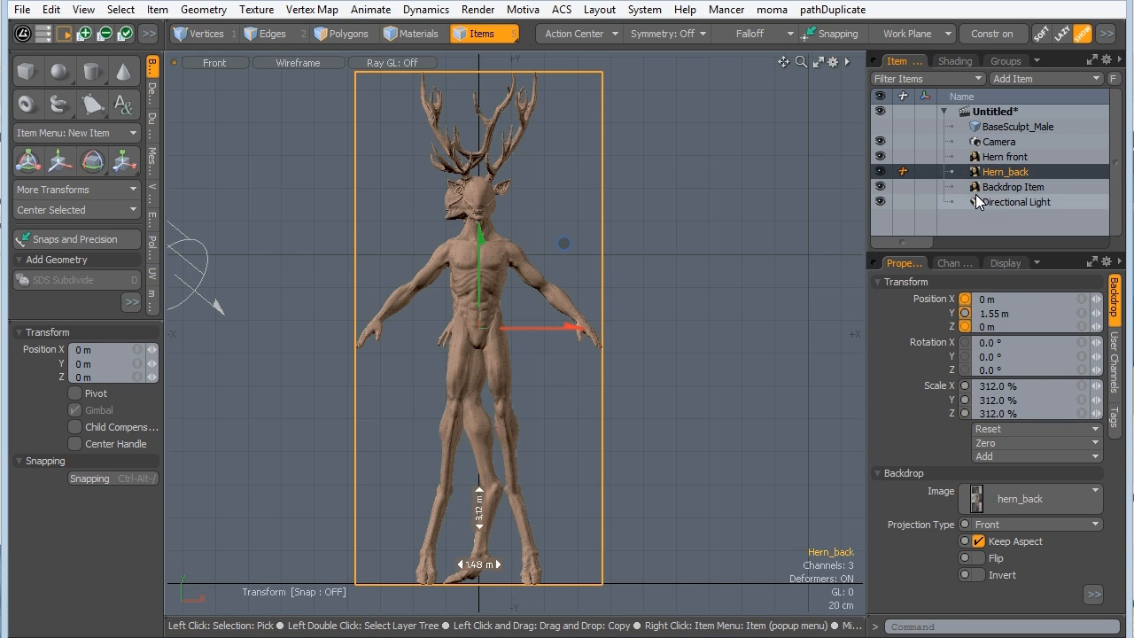
left_click(983, 188)
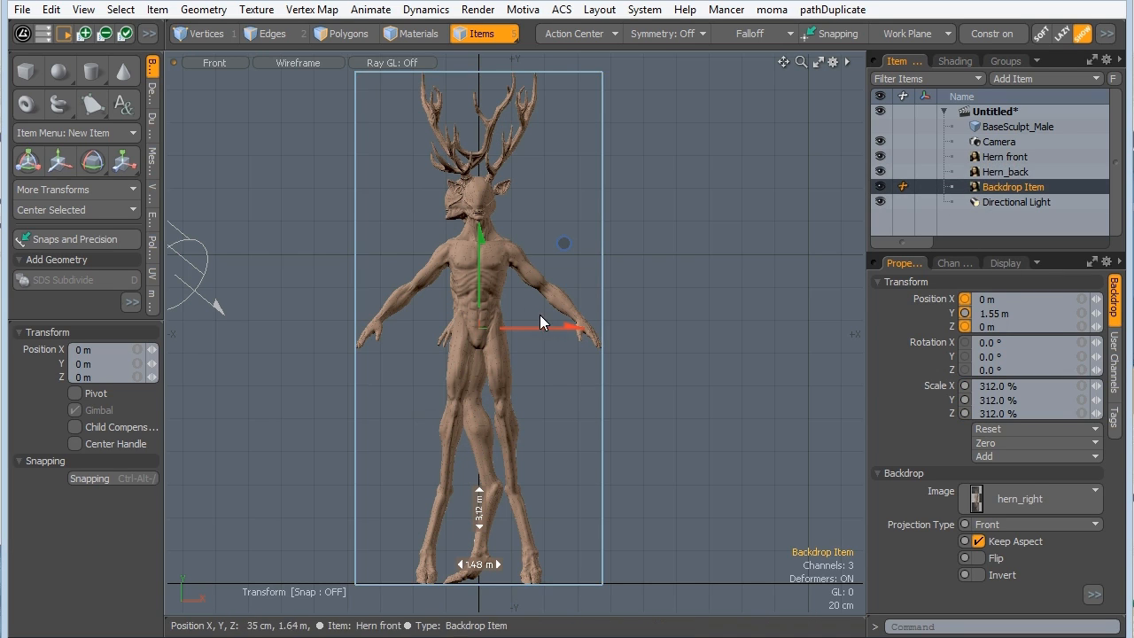
Rename the backdrop item that shows the hern_right image as Hern Right.
left_click(876, 284)
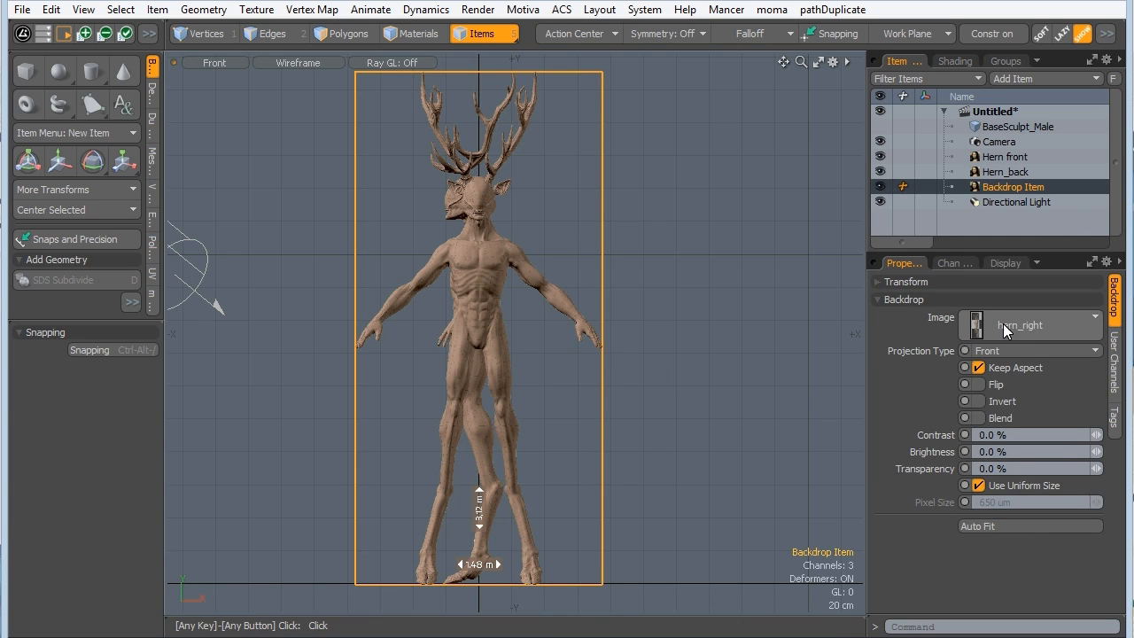
right_click(1012, 190)
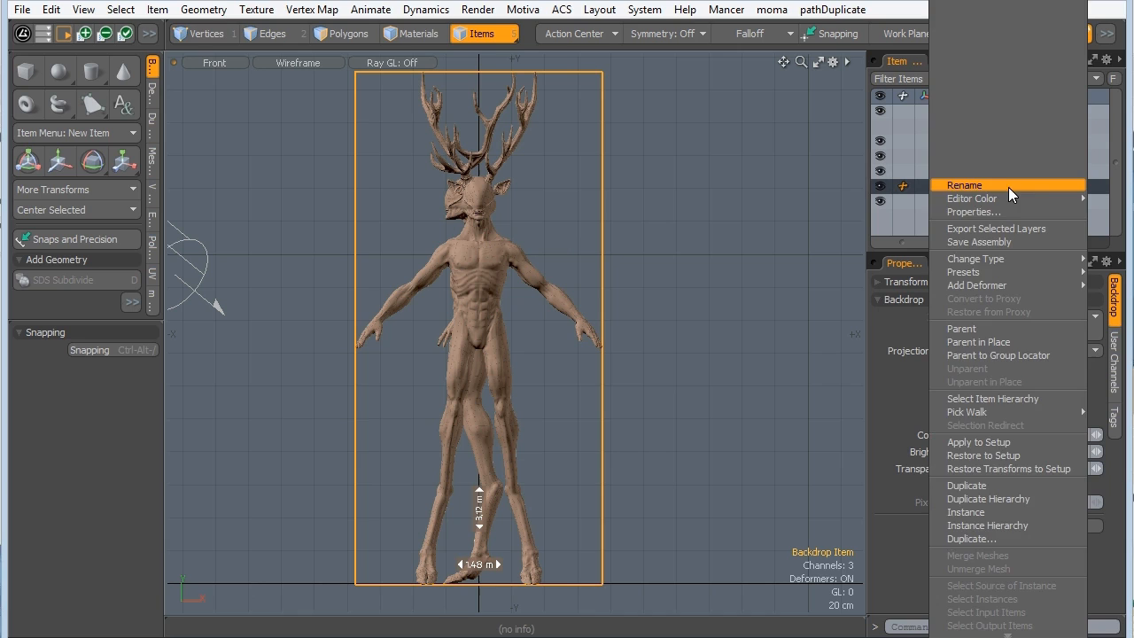
left_click(963, 184)
type("Hern Right")
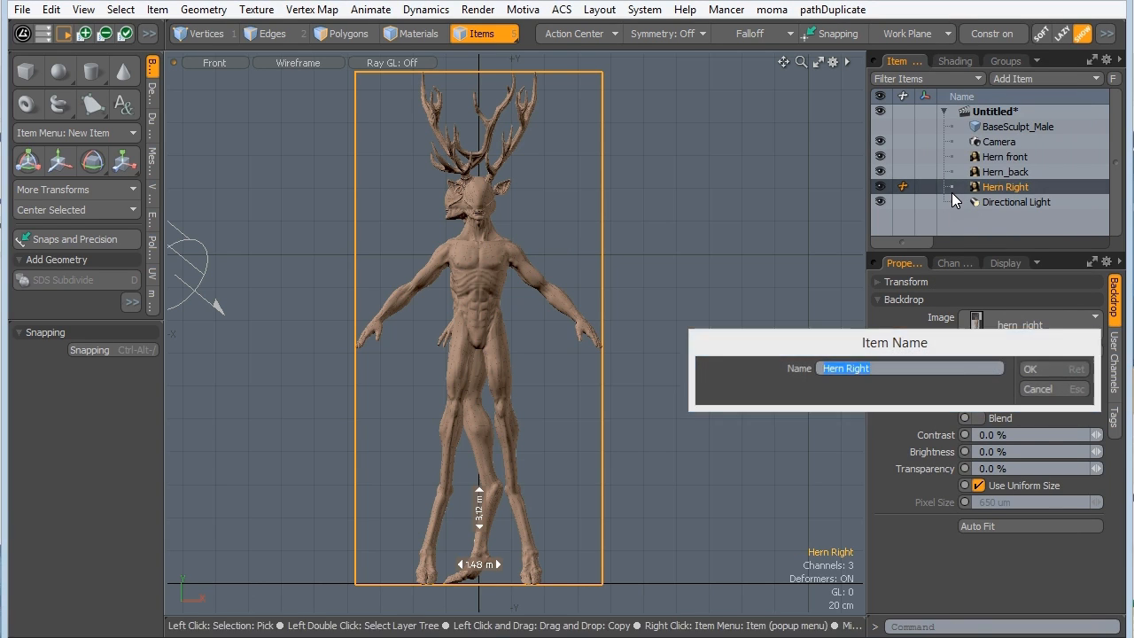
key("Return")
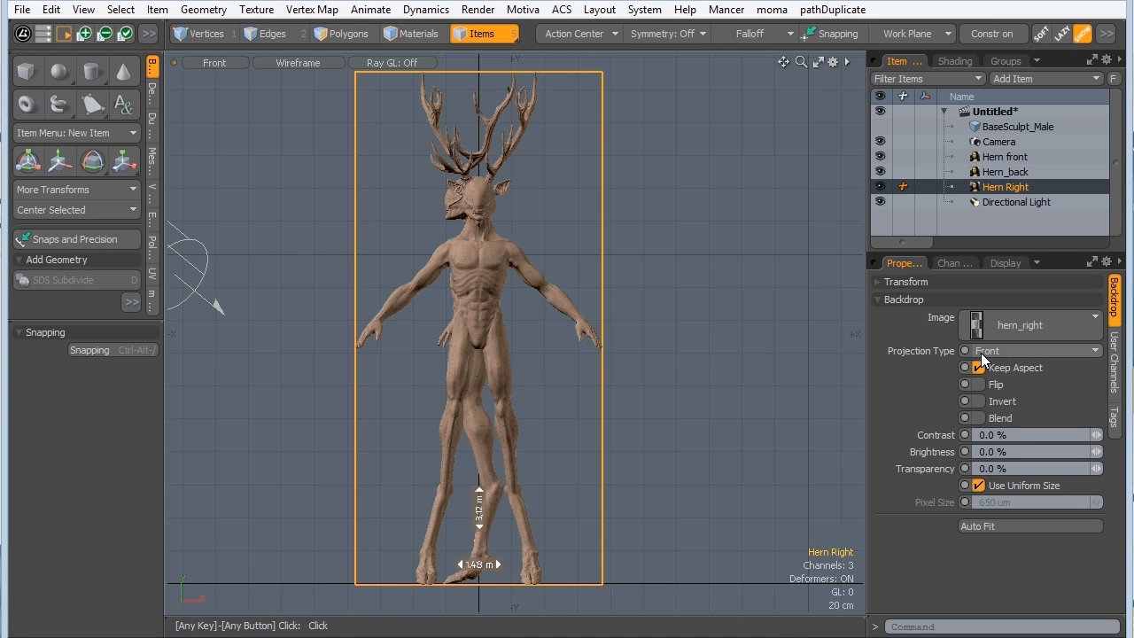
Set the Hern Right backdrop's projection type to Right, switch the viewport to the Right view and flip the image.
left_click(991, 355)
left_click(989, 368)
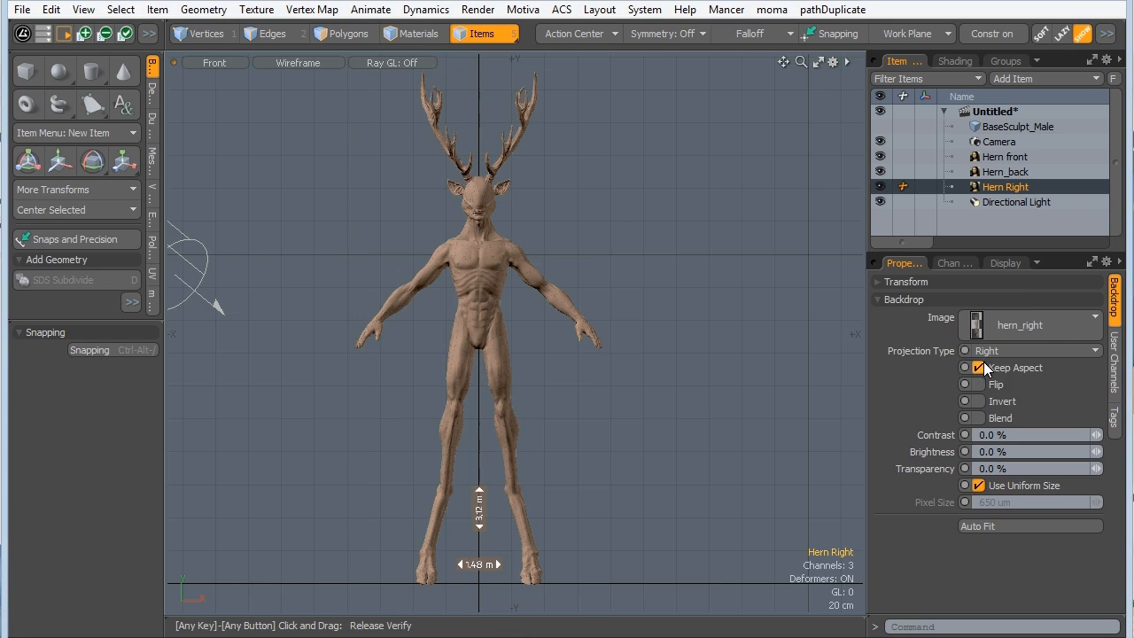
left_click(206, 62)
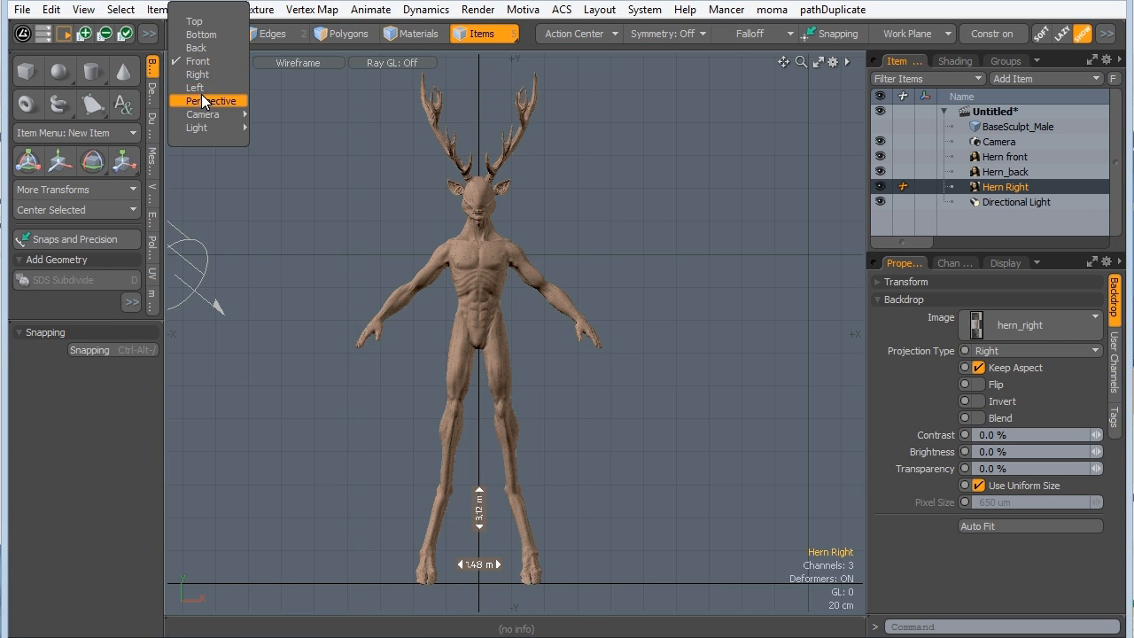
left_click(198, 74)
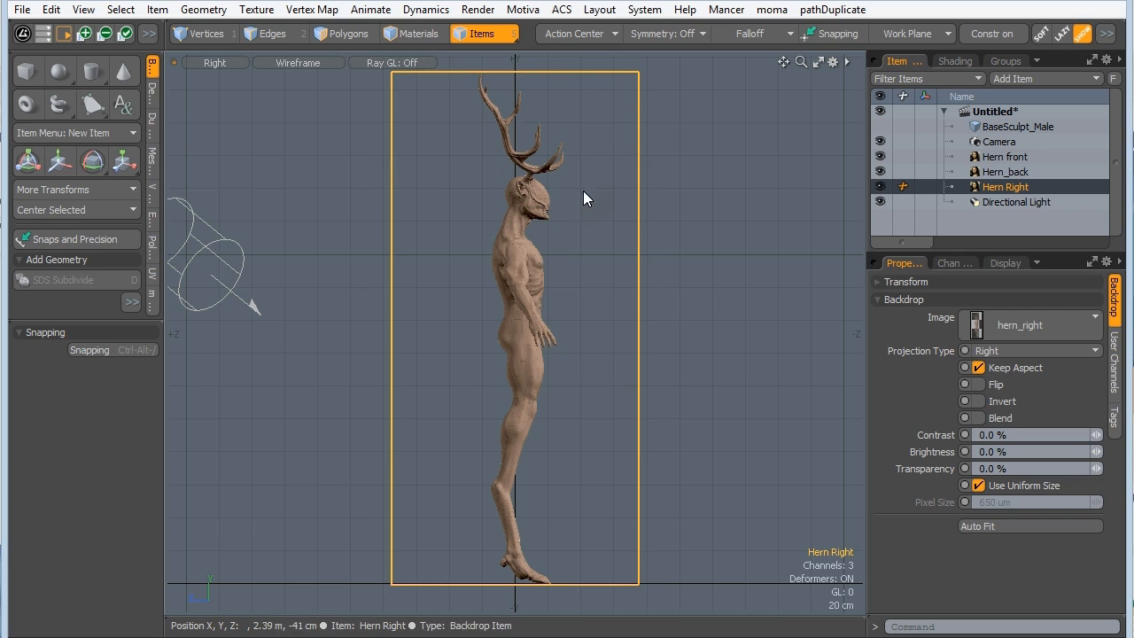
left_click(978, 384)
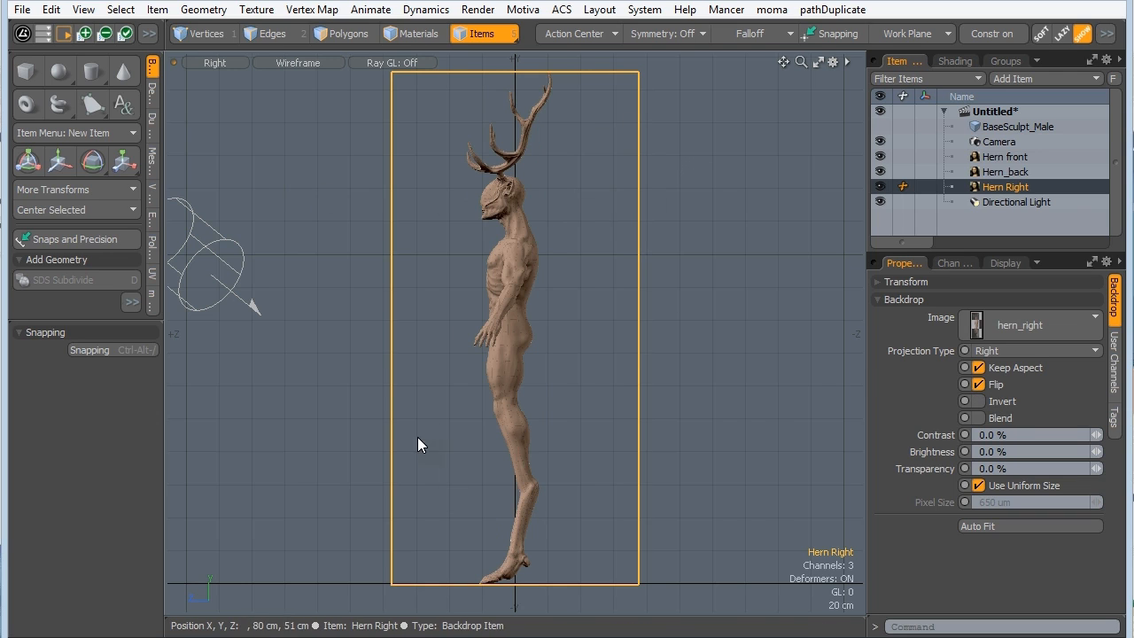
left_click(324, 385)
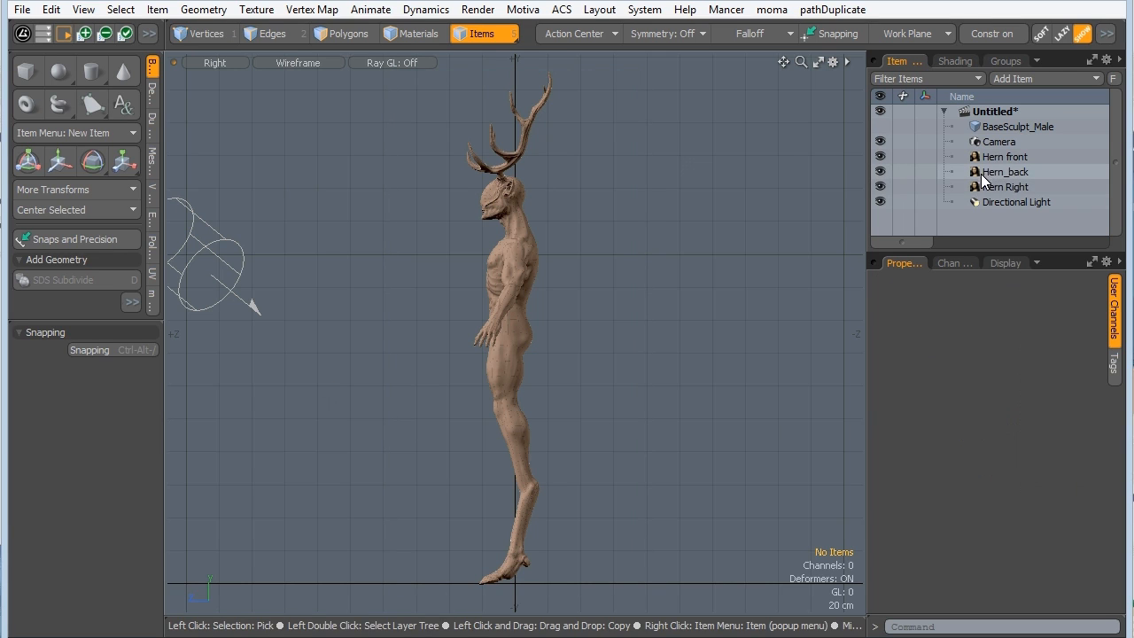
Switch the viewport to the Back view and set the Hern_back backdrop's projection type to Back.
left_click(211, 61)
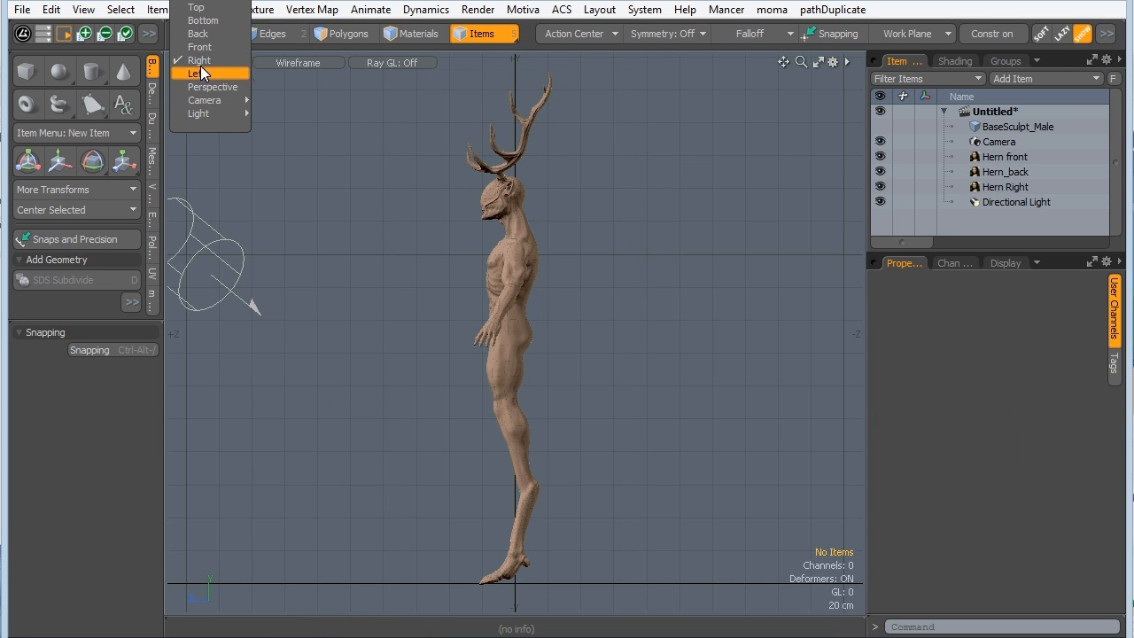
left_click(198, 35)
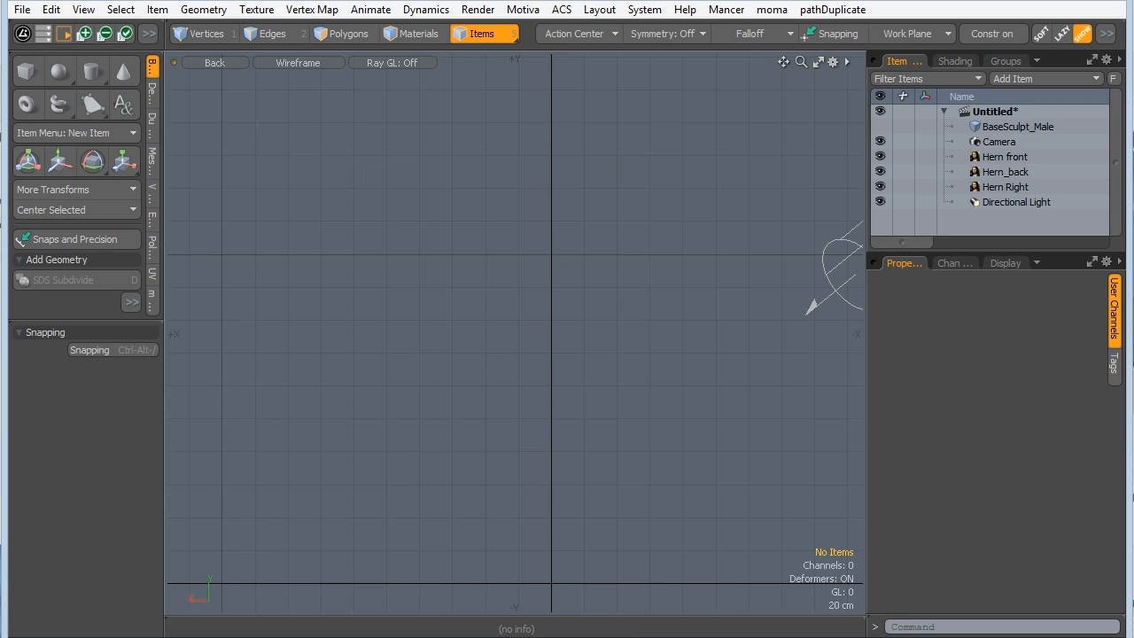
left_click(998, 172)
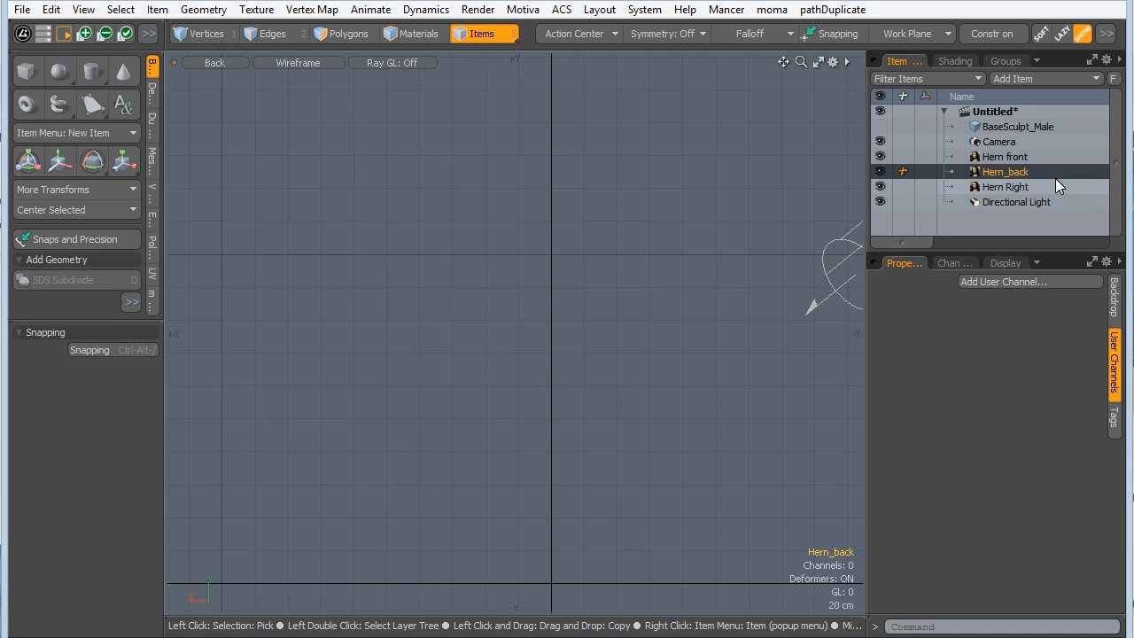
left_click(1114, 299)
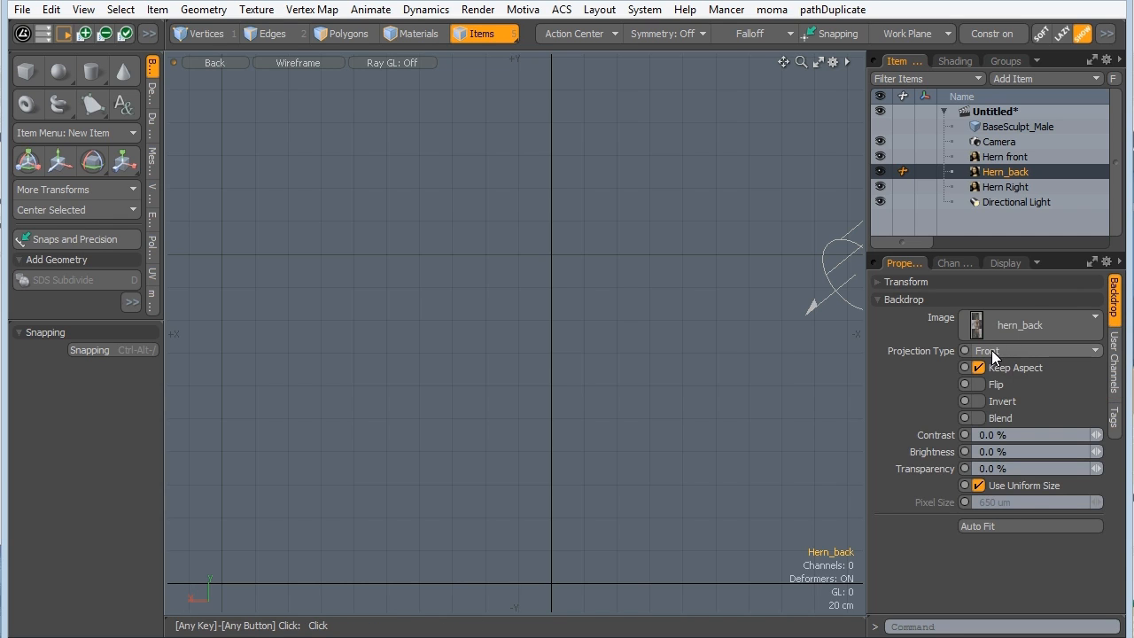
left_click(992, 352)
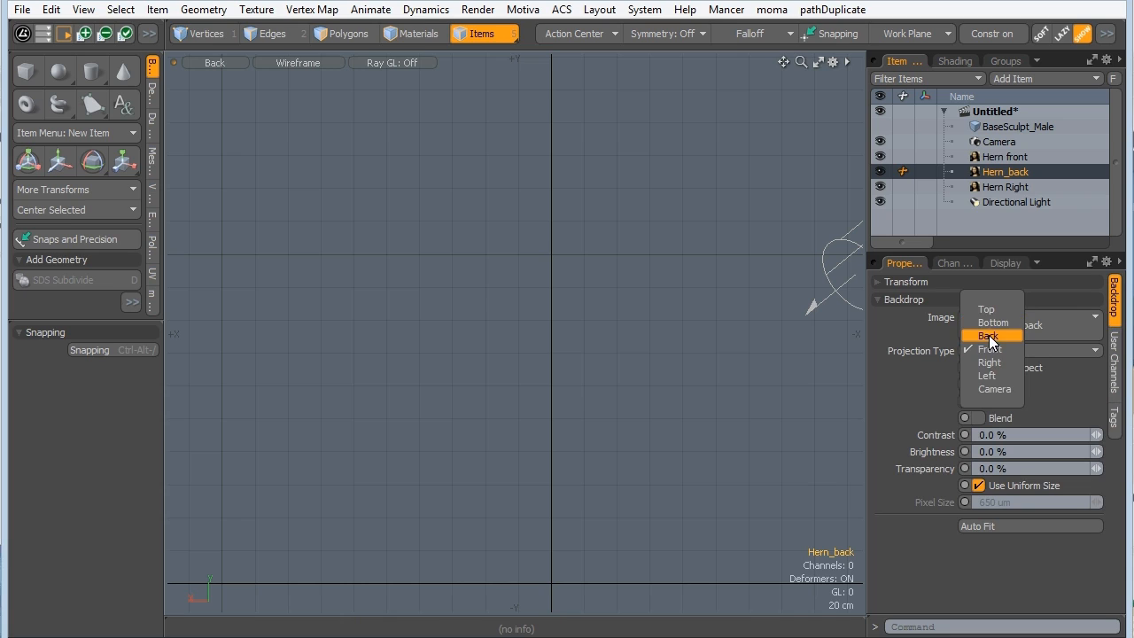
left_click(988, 336)
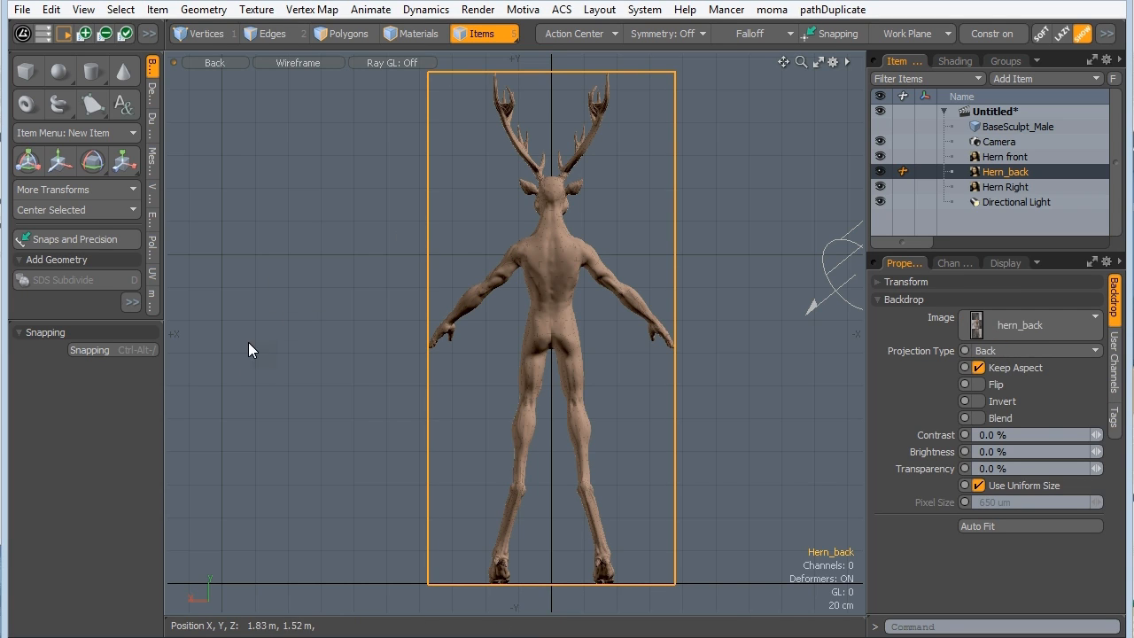
left_click(311, 334)
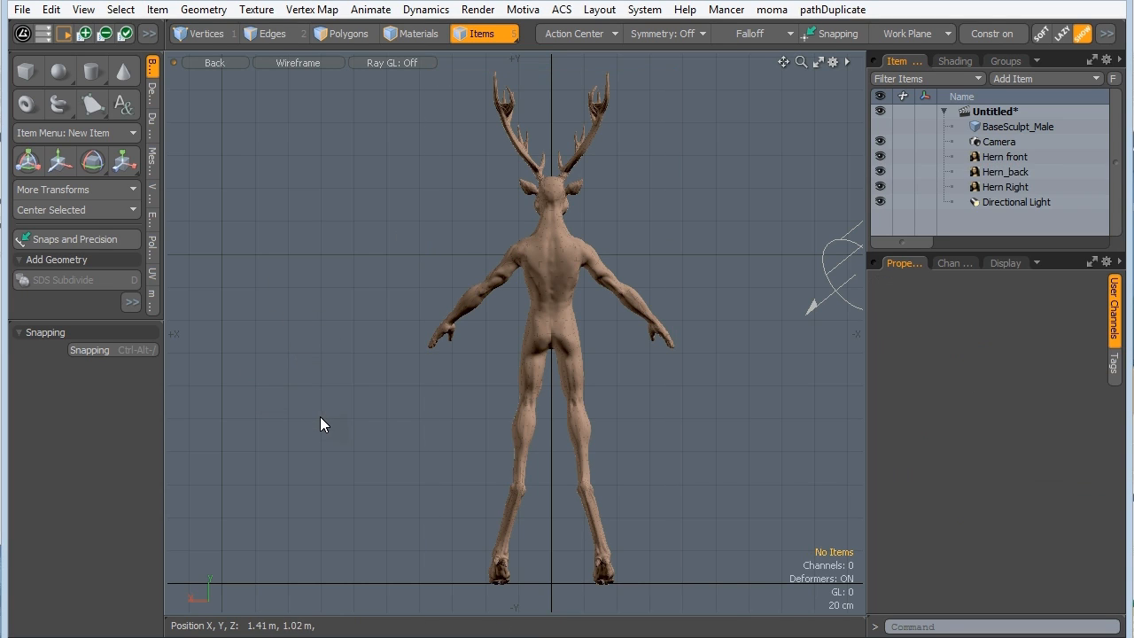
Try to select all three Hern backdrops, first from the item list and then with a lasso in the Back view.
left_click(992, 156)
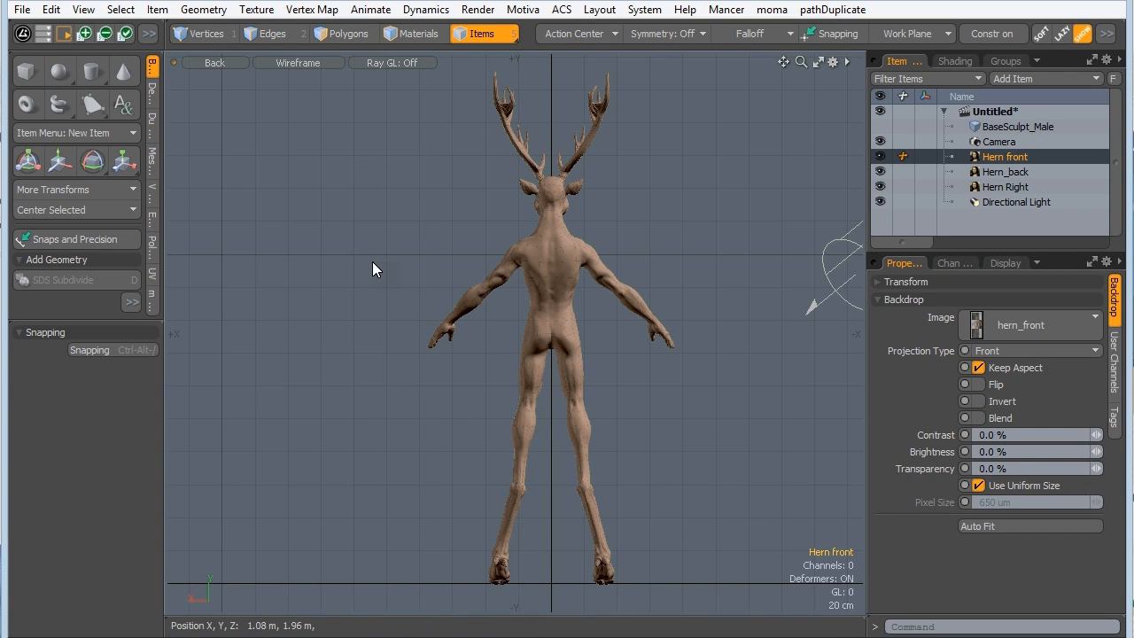
left_click(993, 187, "shift")
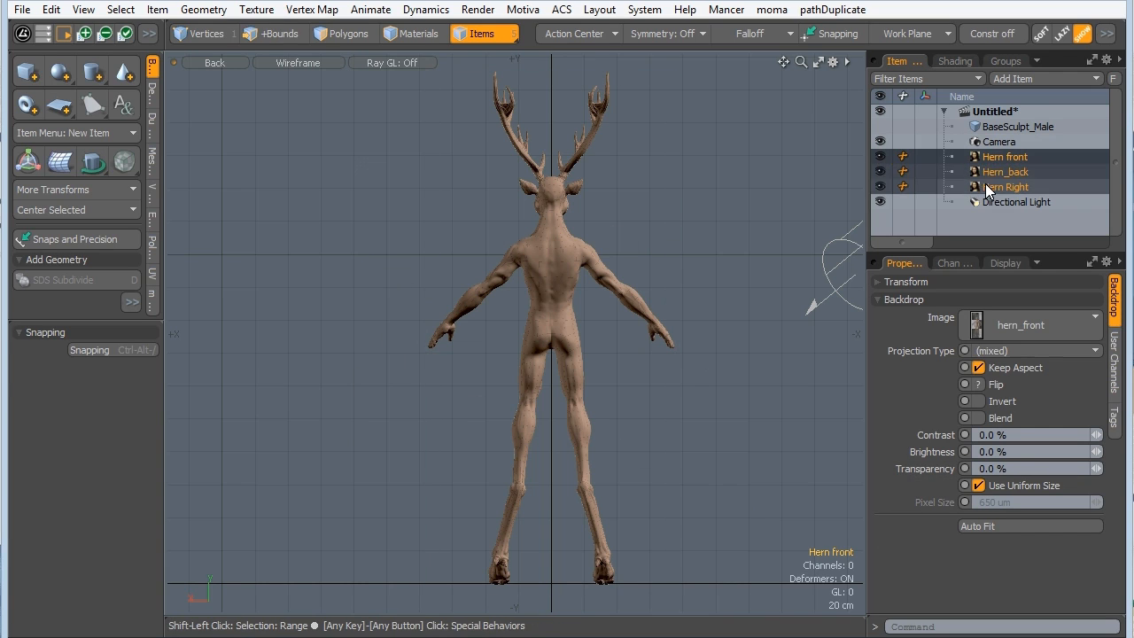
left_click(314, 186)
left_click(620, 319)
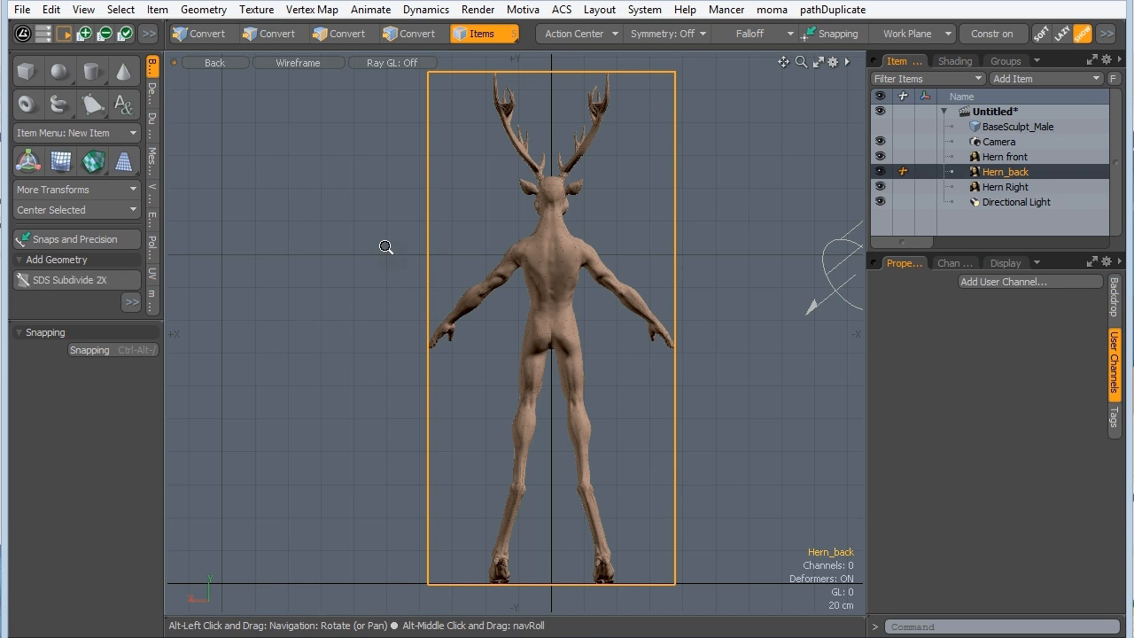
left_click_drag(385, 245, 346, 221, "ctrl+alt")
right_click_drag(283, 84, 425, 509)
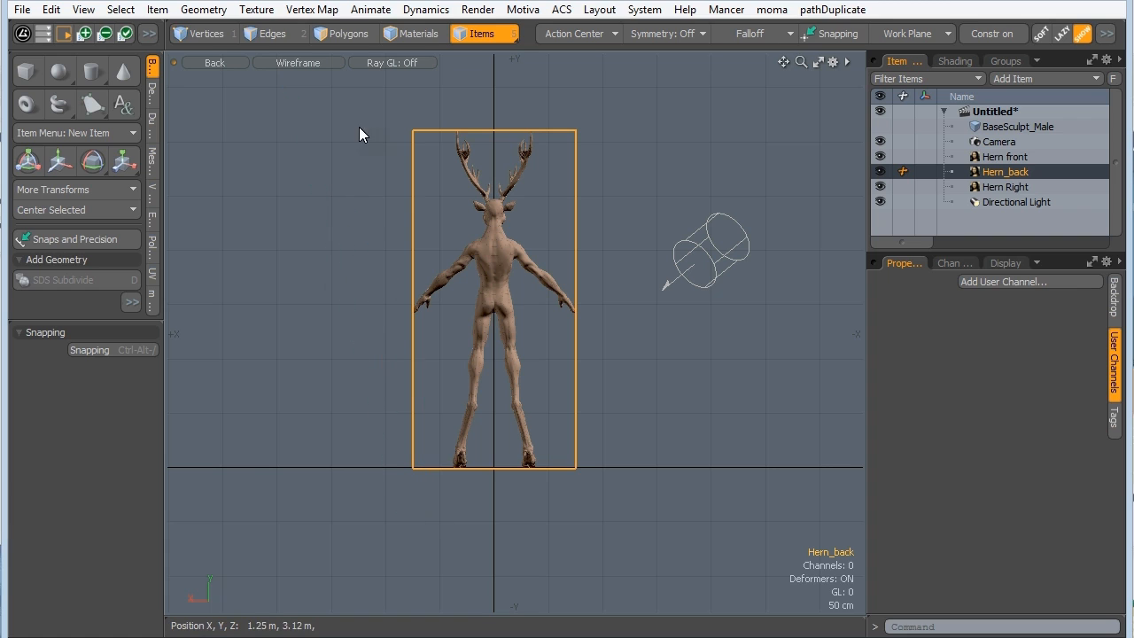
mouse_move(350, 88)
right_mouse_down()
mouse_move(239, 412)
mouse_move(735, 374)
mouse_move(613, 106)
mouse_move(247, 116)
right_mouse_up()
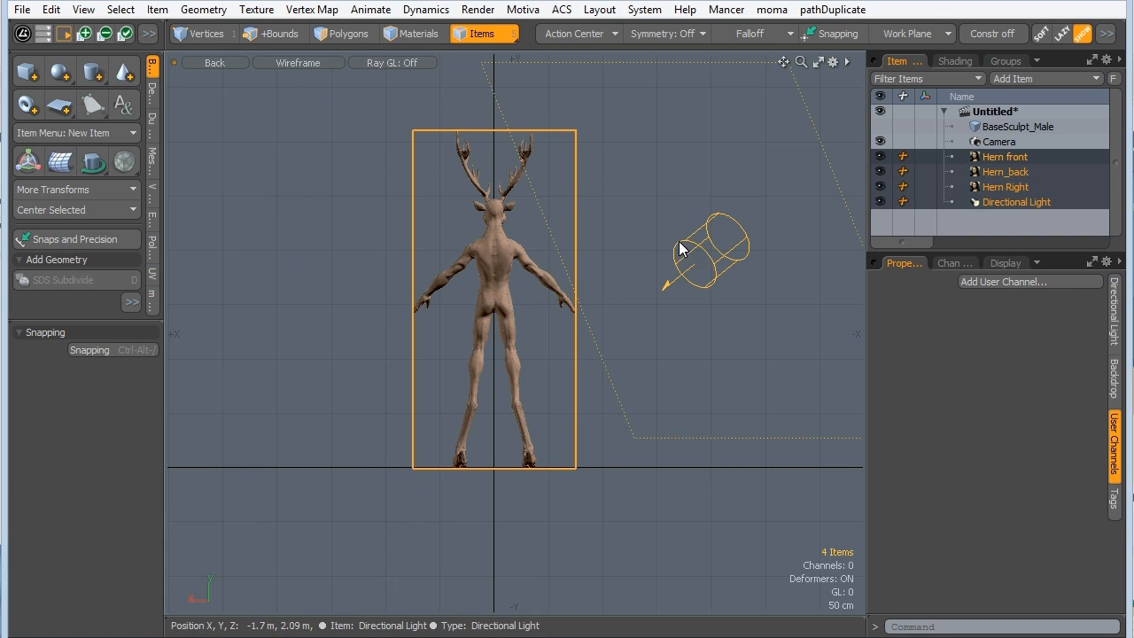
Hide the Directional Light, lasso-select the three Hern backdrops in the viewport and clear the selection.
left_click(882, 201)
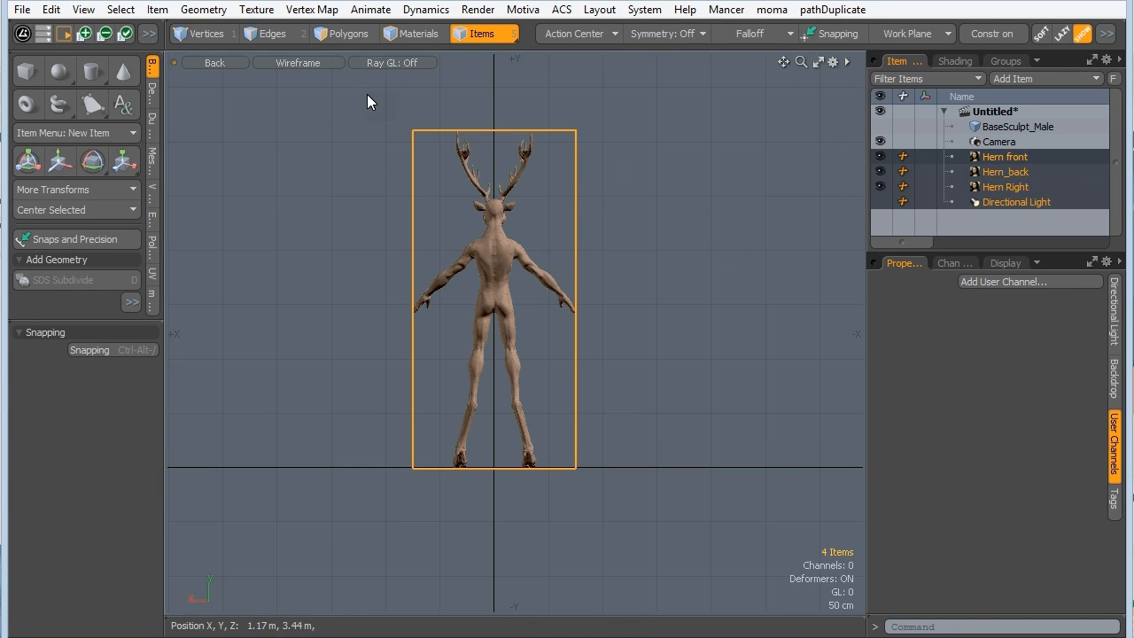
mouse_move(319, 93)
right_mouse_down()
mouse_move(512, 551)
mouse_move(643, 120)
right_mouse_up()
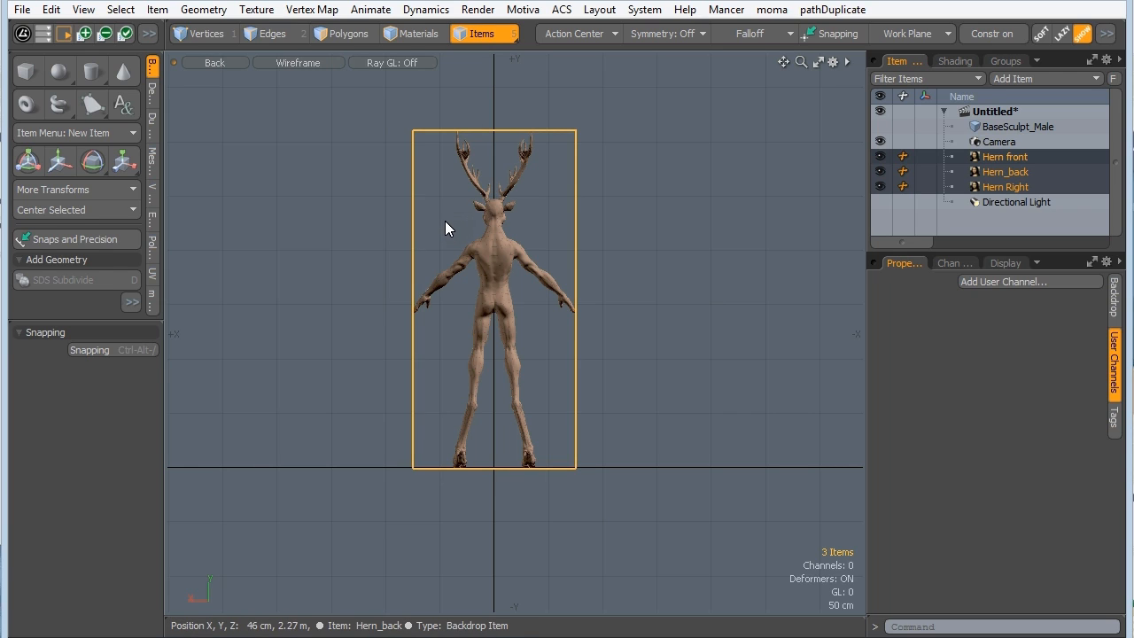
key("Escape")
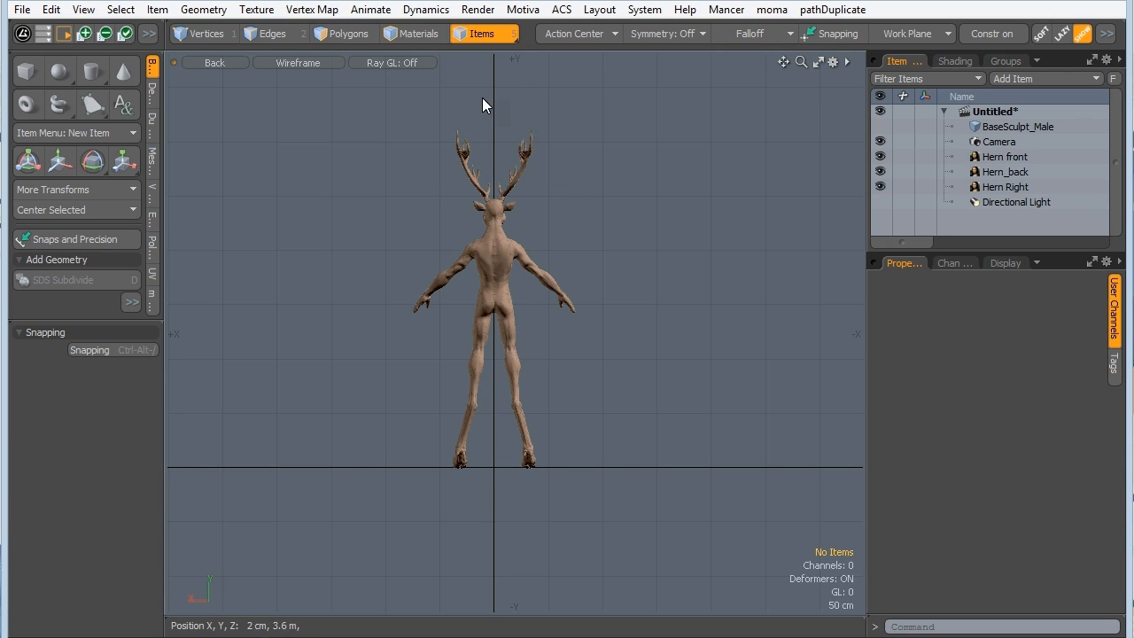
Switch the viewport to the Front view.
key("ctrl")
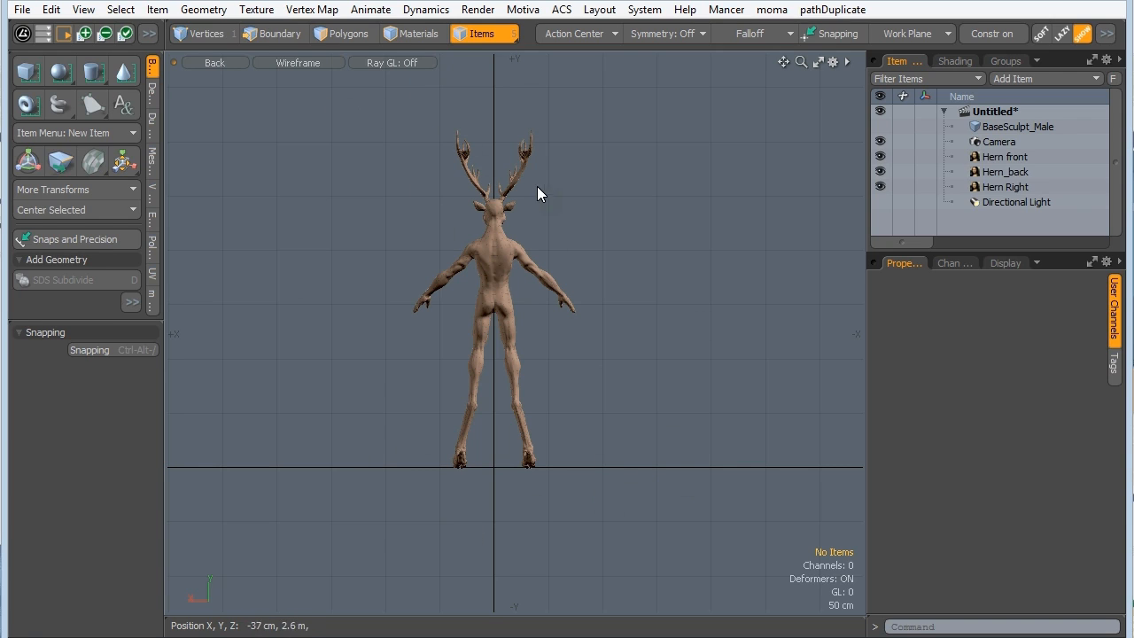
key("ctrl+space")
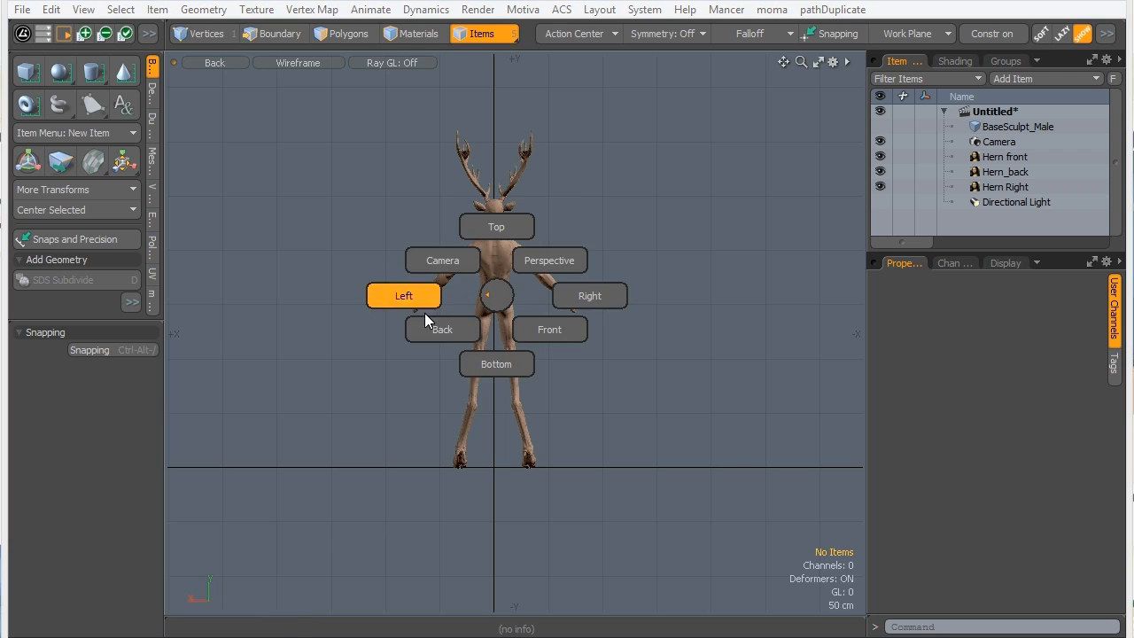
left_click(535, 336)
key("j")
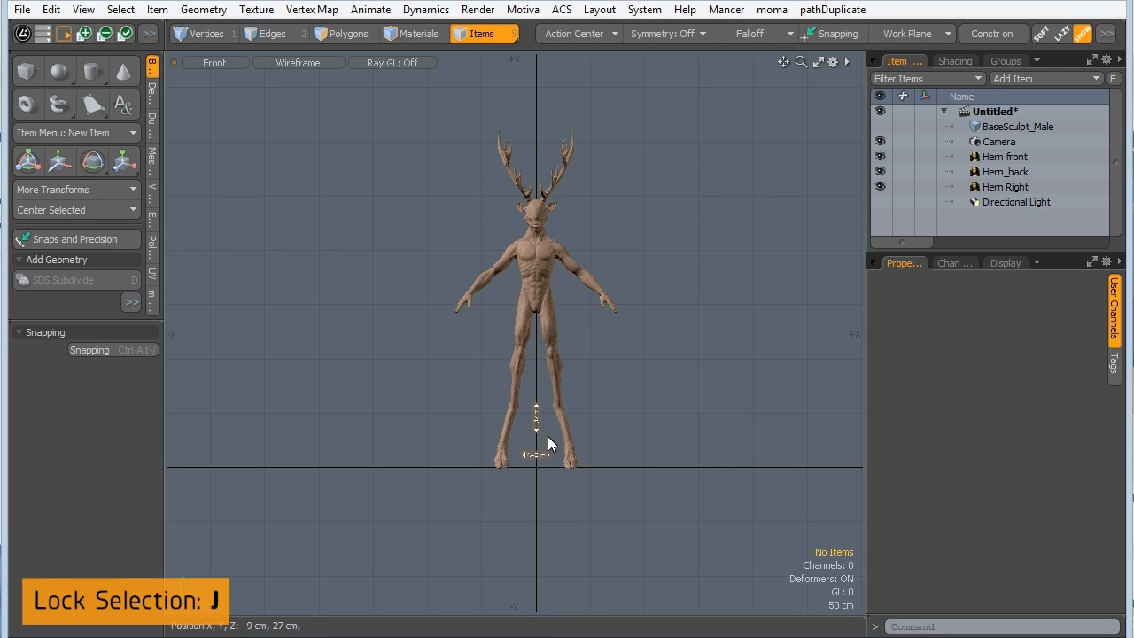
Examine the Hern front backdrop image up close, from the legs and torso to the head and antlers.
left_click_drag(520, 196, 666, 229, "ctrl+alt")
left_click_drag(605, 250, 522, 213, "alt+shift")
left_click_drag(522, 213, 530, 177, "ctrl+alt")
left_click_drag(528, 314, 526, 407, "ctrl+alt")
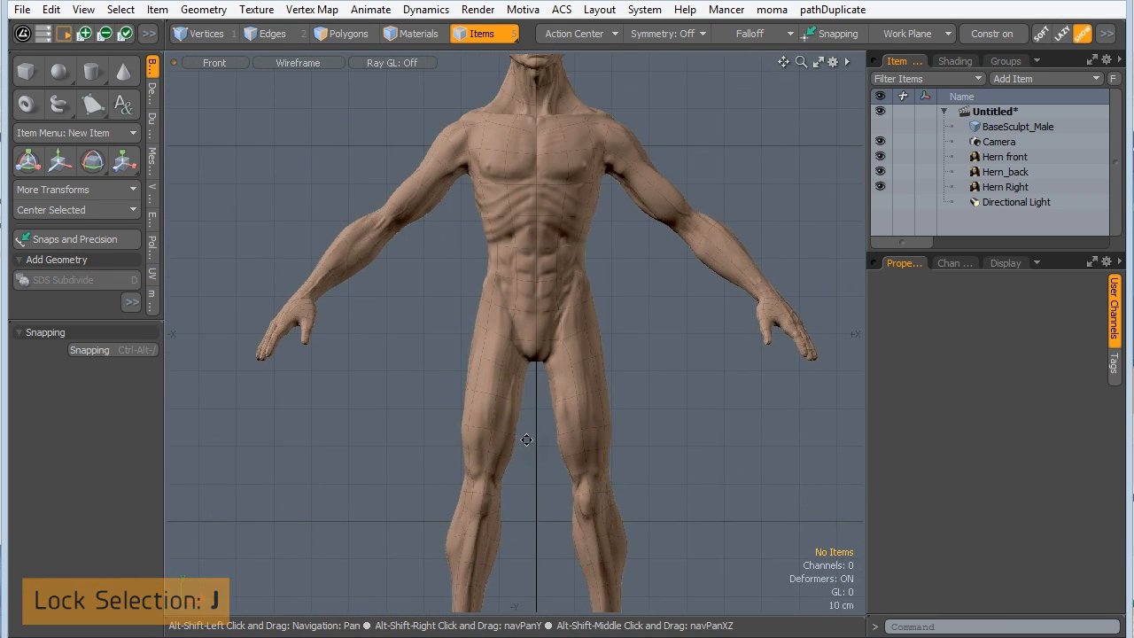
left_click_drag(528, 540, 524, 177, "alt+shift")
left_click_drag(530, 286, 526, 526, "alt+shift")
left_click_drag(523, 204, 512, 531, "alt+shift")
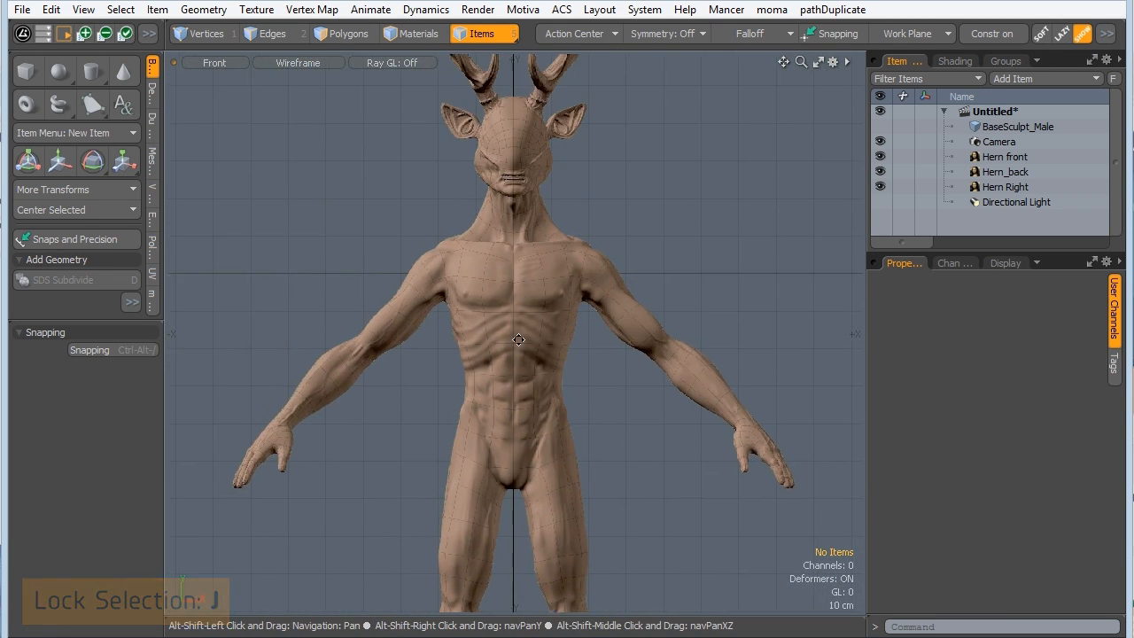
left_click_drag(523, 244, 551, 245, "ctrl+alt")
left_click_drag(512, 147, 518, 365, "alt+shift")
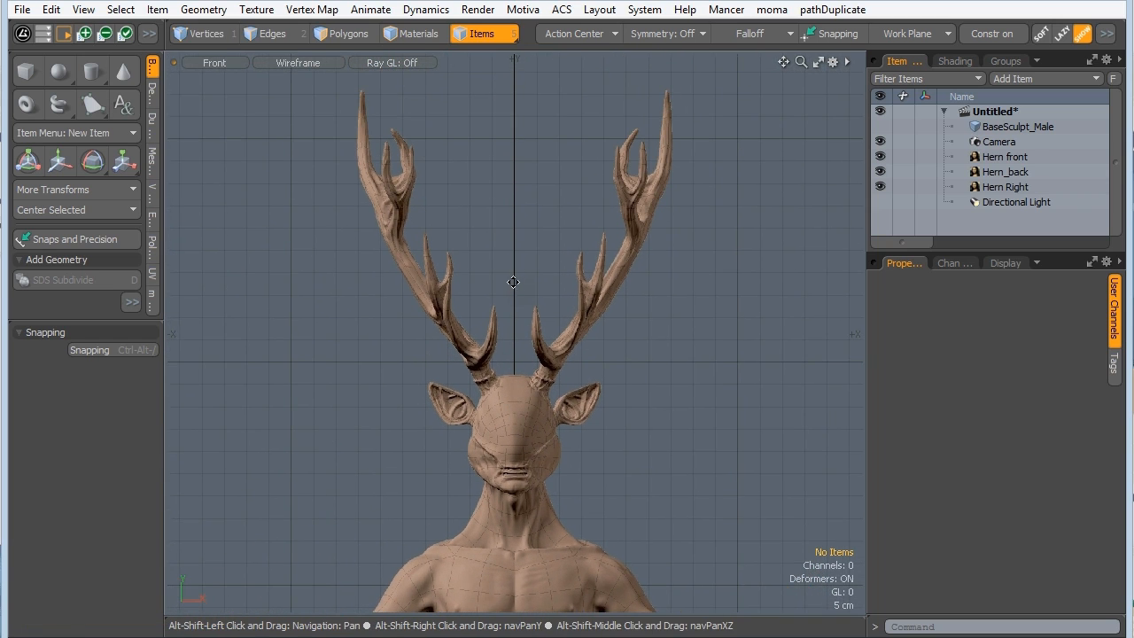
left_click_drag(514, 284, 508, 108, "alt+shift")
left_click_drag(507, 108, 512, 180, "ctrl+alt")
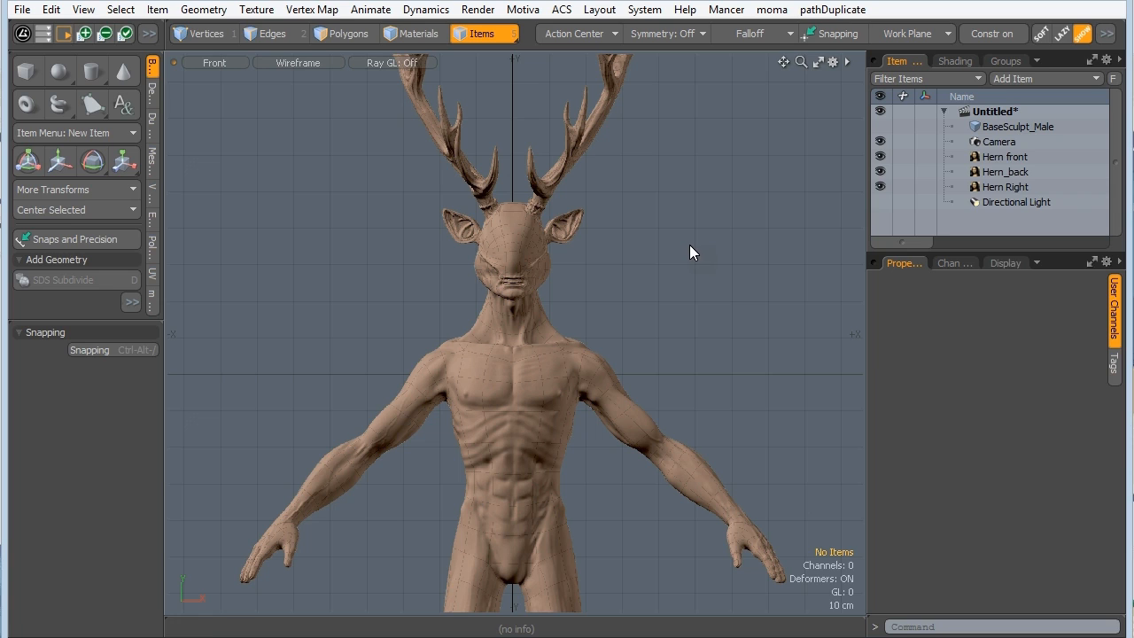
Group the Hern front, Hern_back and Hern Right backdrops and name the group BCK.
left_click(1002, 157)
left_click(1001, 172, "shift")
left_click(997, 187, "shift")
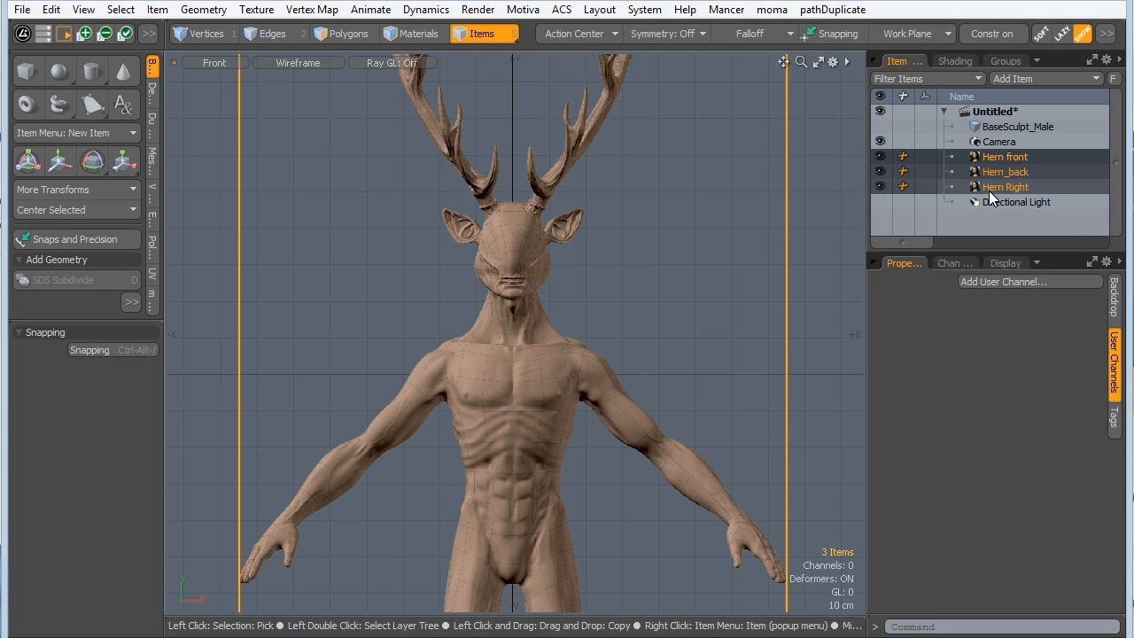
key("ctrl+g")
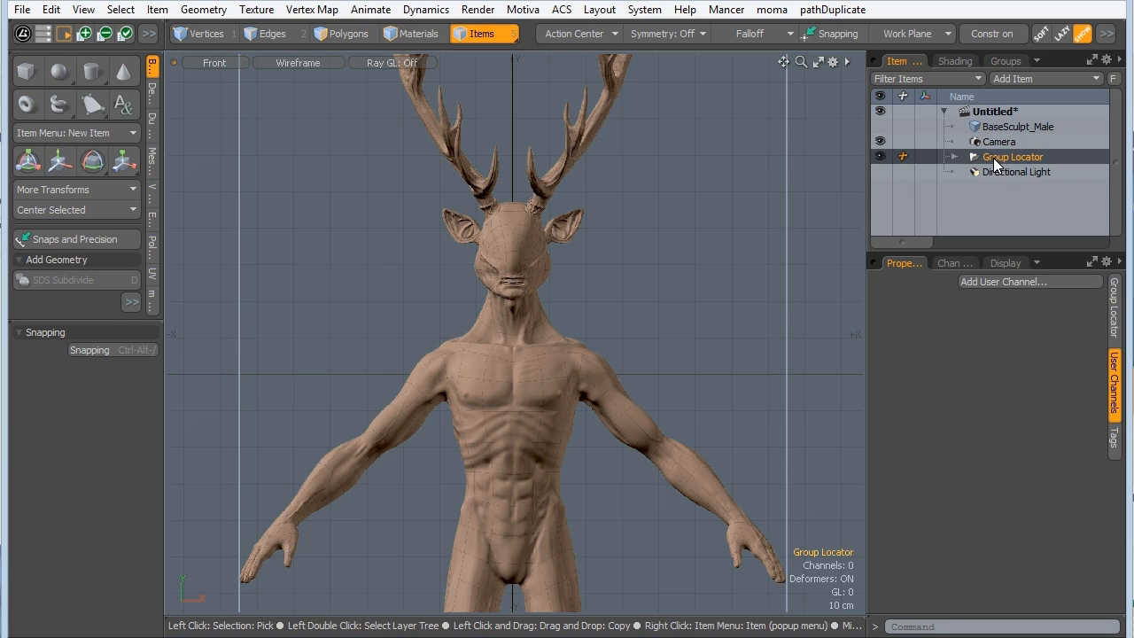
double_click(993, 158)
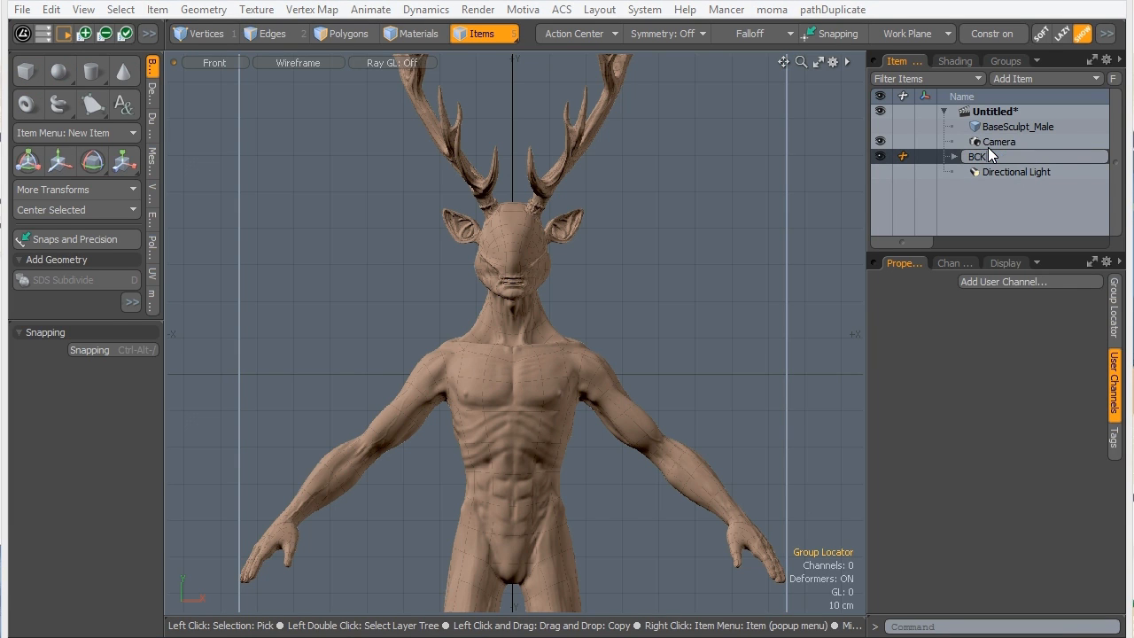
key("Return")
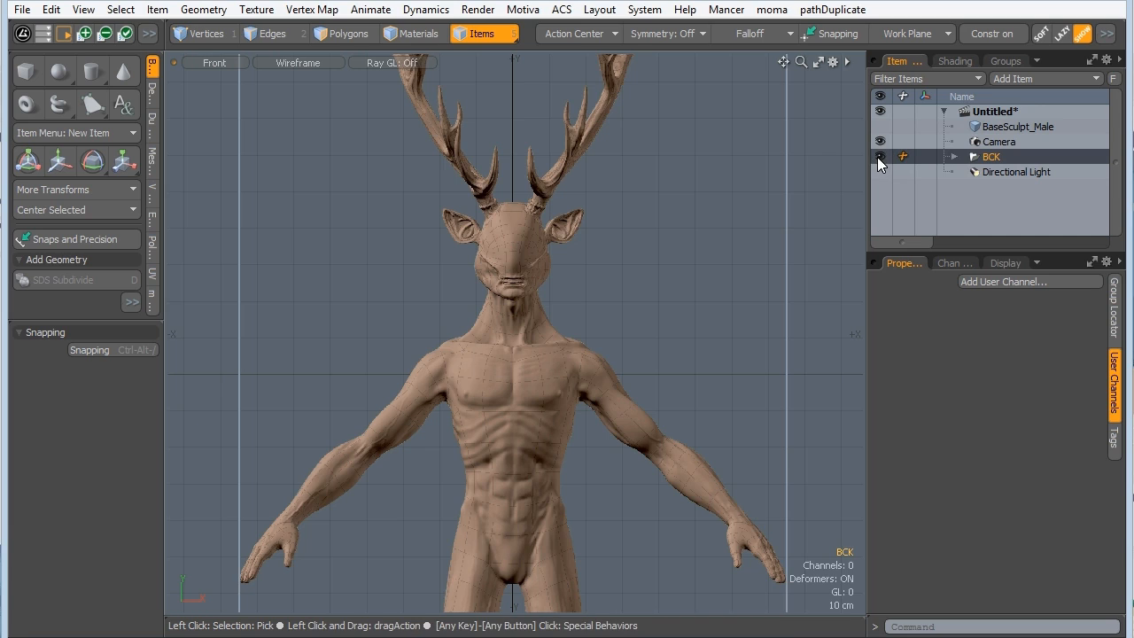
Toggle the BCK group's visibility off and on to check that it controls the backdrops, leaving it visible.
left_click(877, 156)
left_click(877, 156)
left_click(877, 155)
left_click(877, 155)
left_click(876, 155)
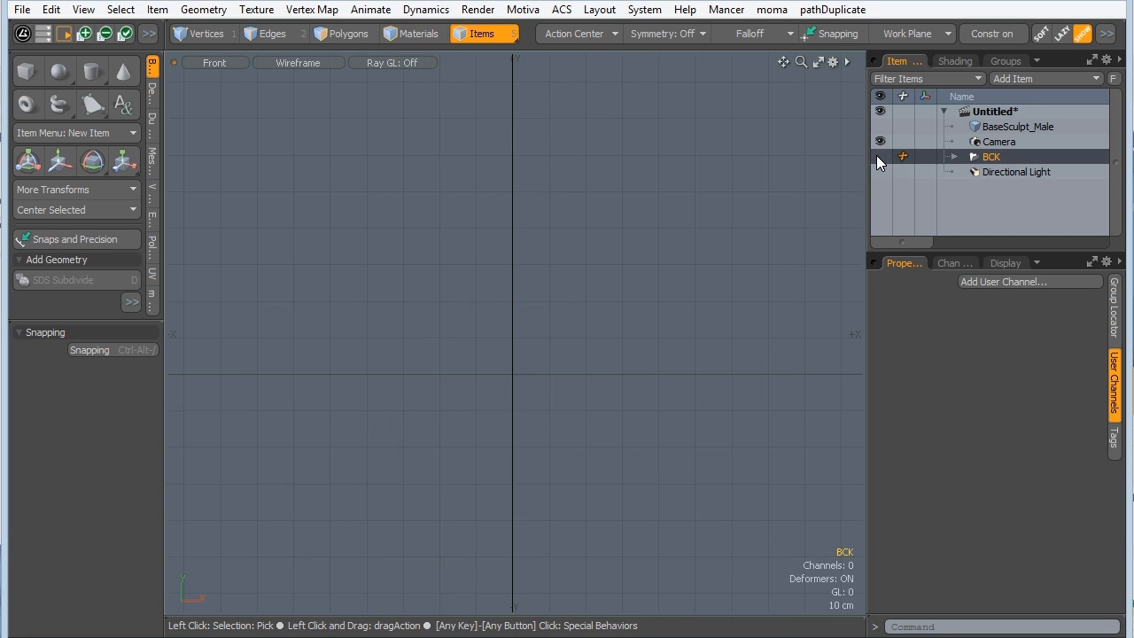
left_click(876, 155)
left_click(875, 155)
left_click(874, 155)
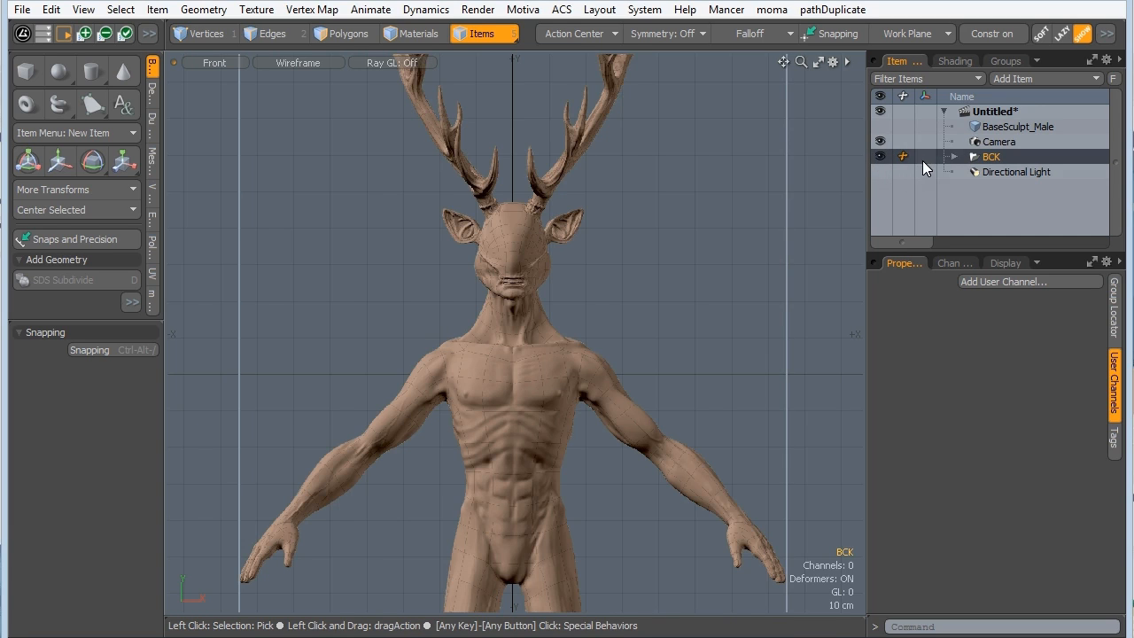
Set the transparency of the three backdrops inside the BCK group to 50% and clear the selection.
left_click(954, 156)
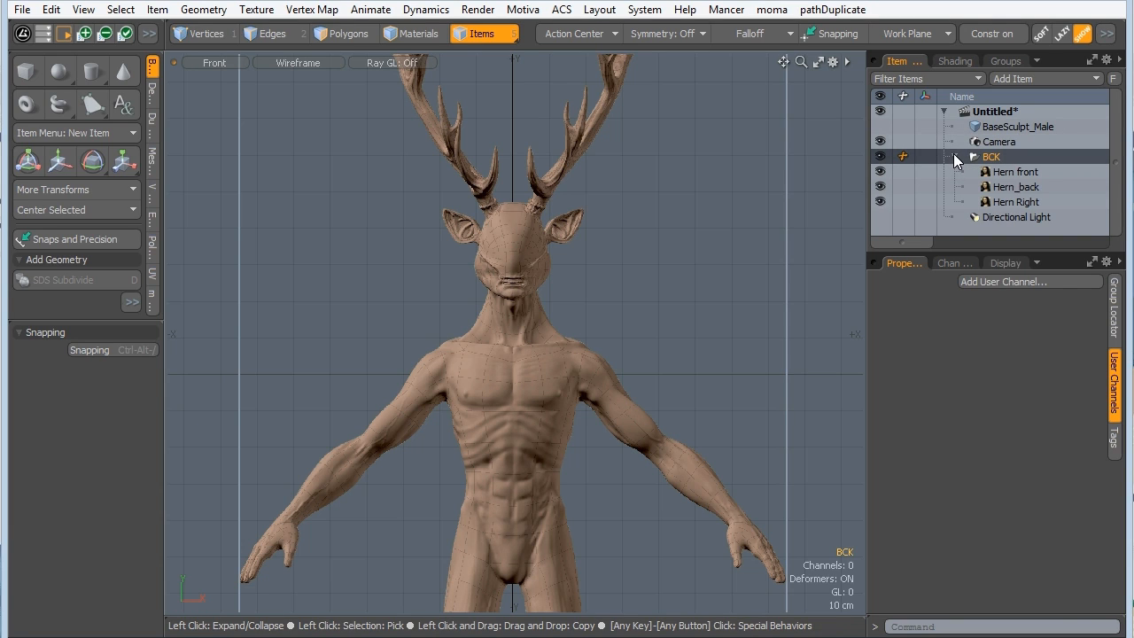
left_click(1113, 305)
left_click(1002, 170)
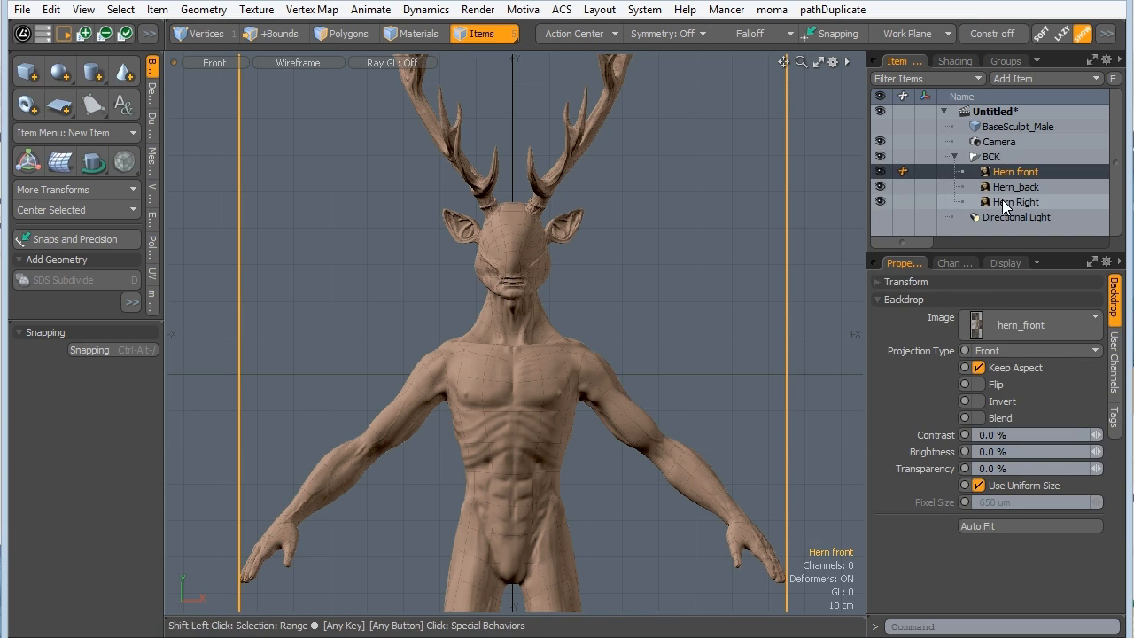
left_click(1009, 201, "shift")
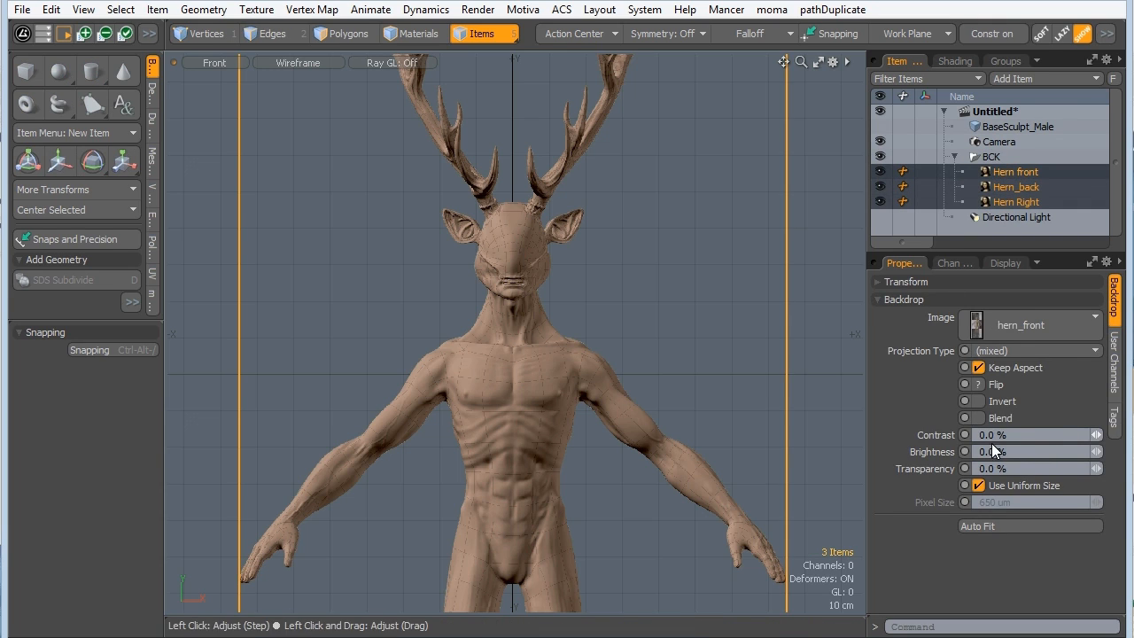
key("Tab")
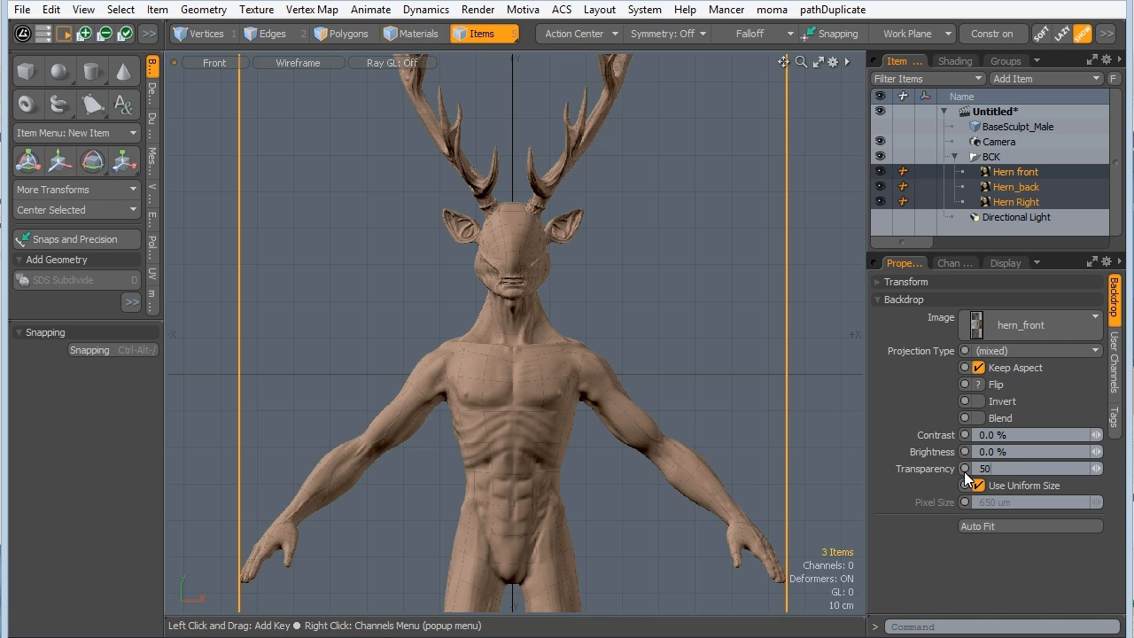
type("50")
key("Return")
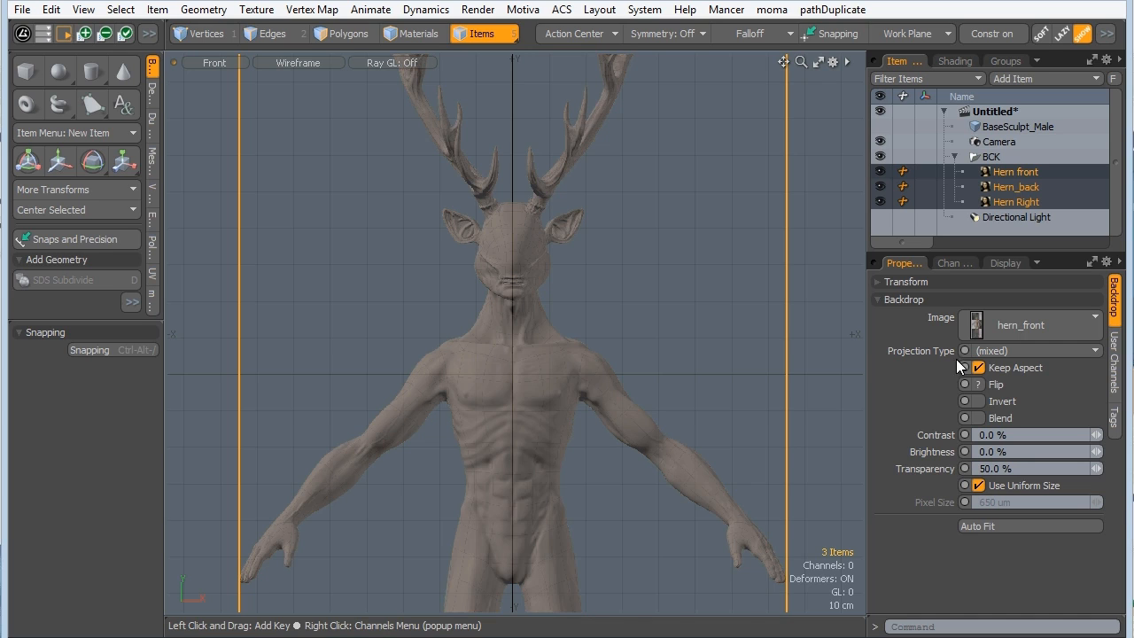
left_click(194, 299)
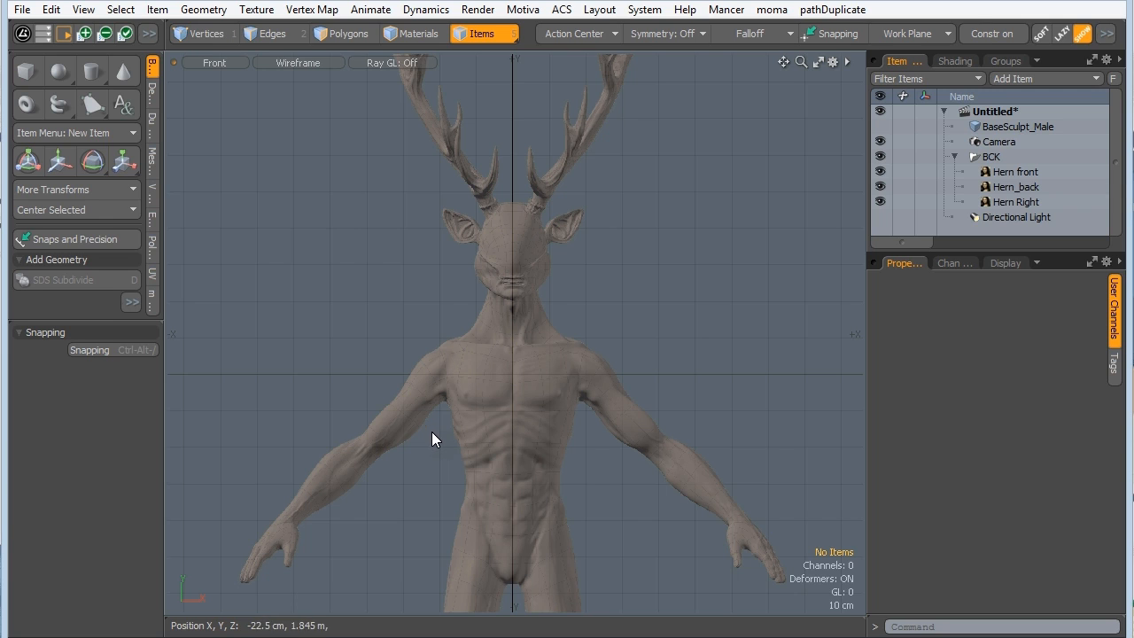
Show the BaseSculpt_Male mesh and compare its size with the Hern front backdrop.
left_click(895, 125)
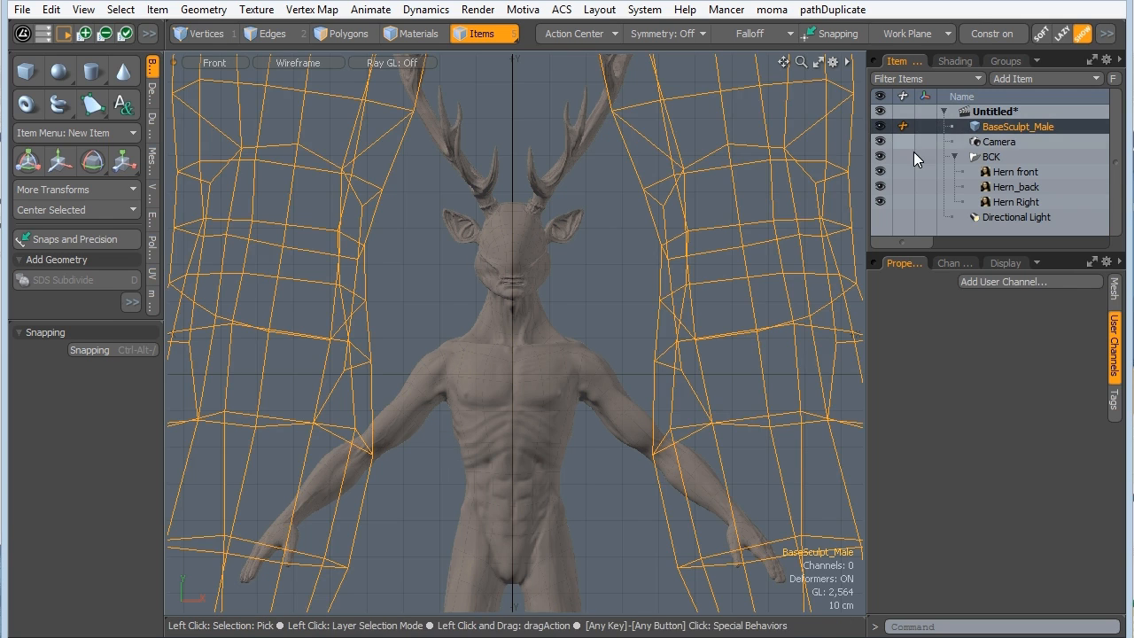
double_click(987, 125)
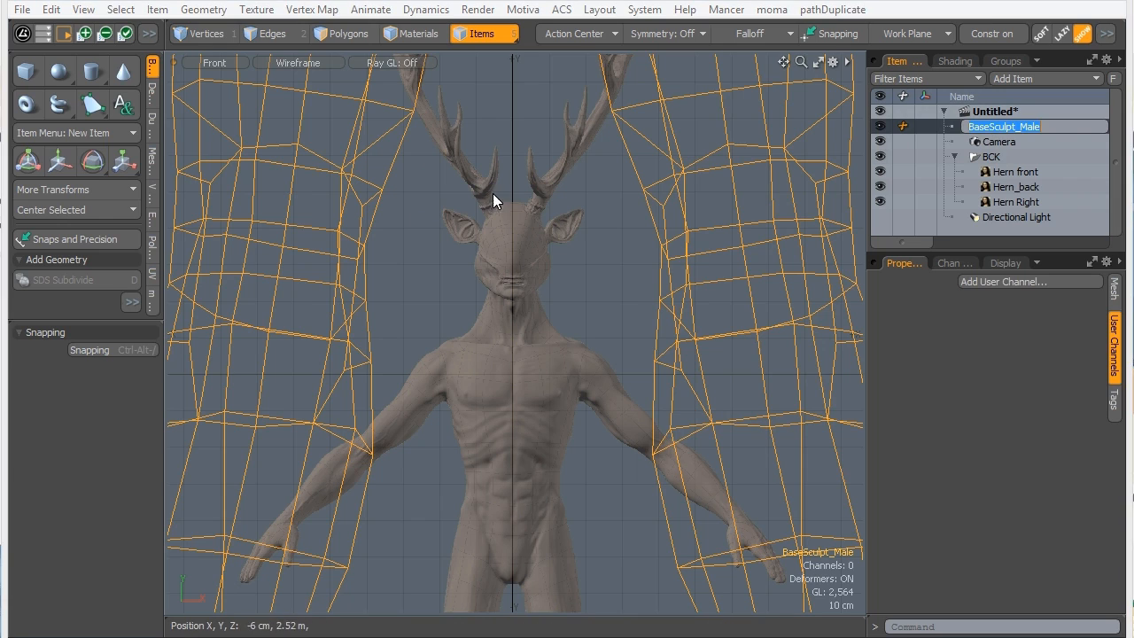
left_click(409, 218)
left_click_drag(557, 220, 482, 250, "ctrl+alt")
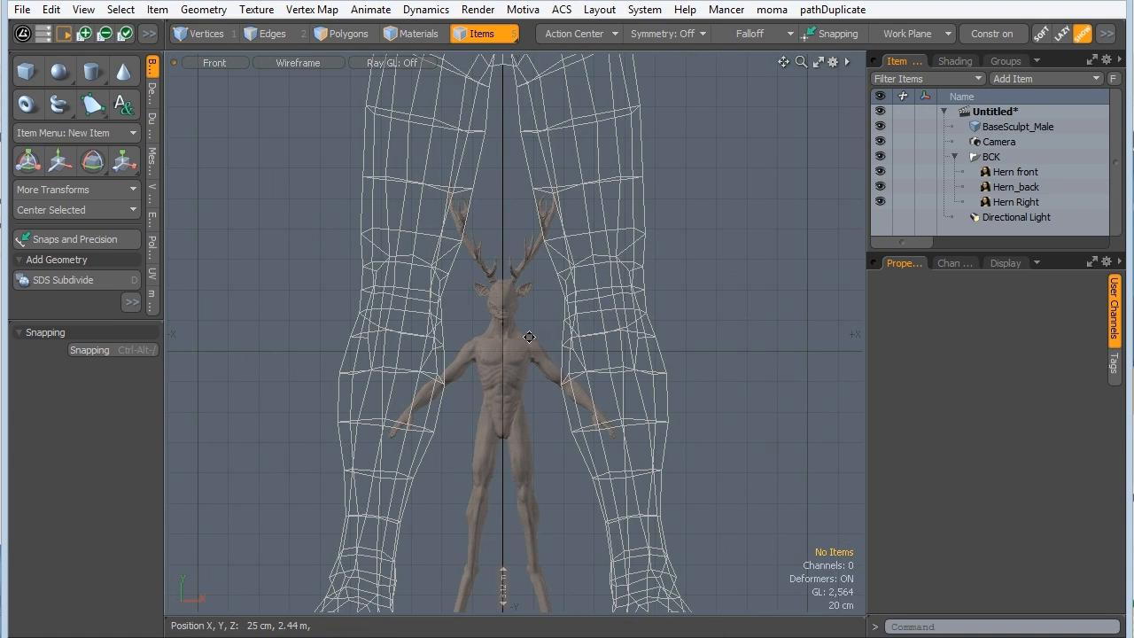
left_click_drag(529, 339, 474, 319, "ctrl+alt")
left_click_drag(487, 310, 461, 430, "alt+shift")
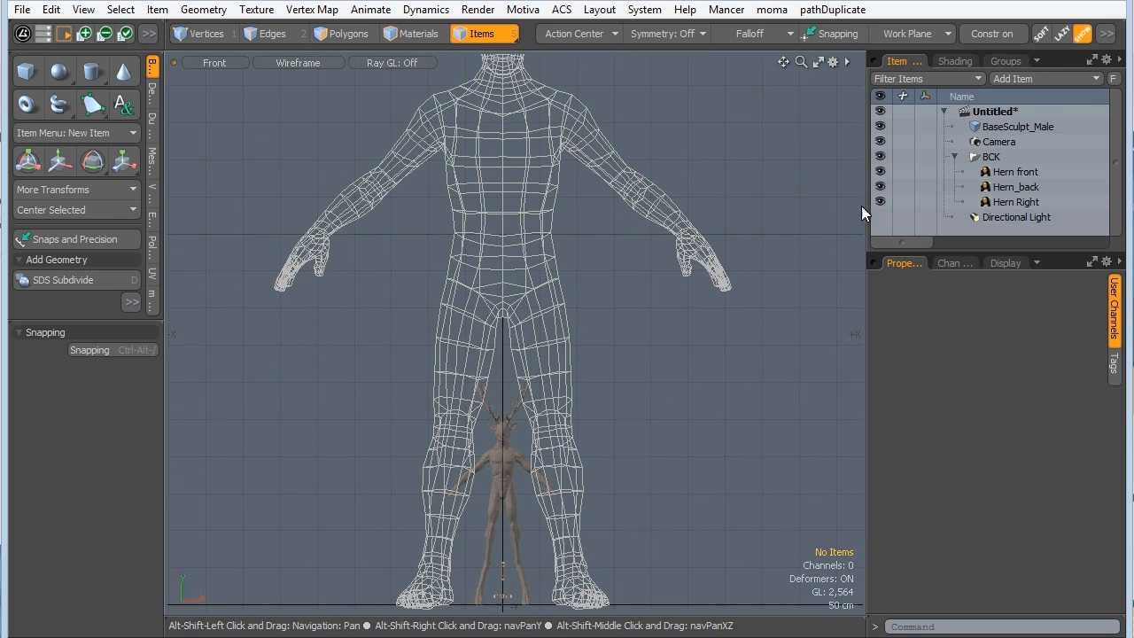
Rename the BaseSculpt_Male mesh as Hern_base and switch to polygon selection mode.
left_click(991, 126)
double_click(1018, 125)
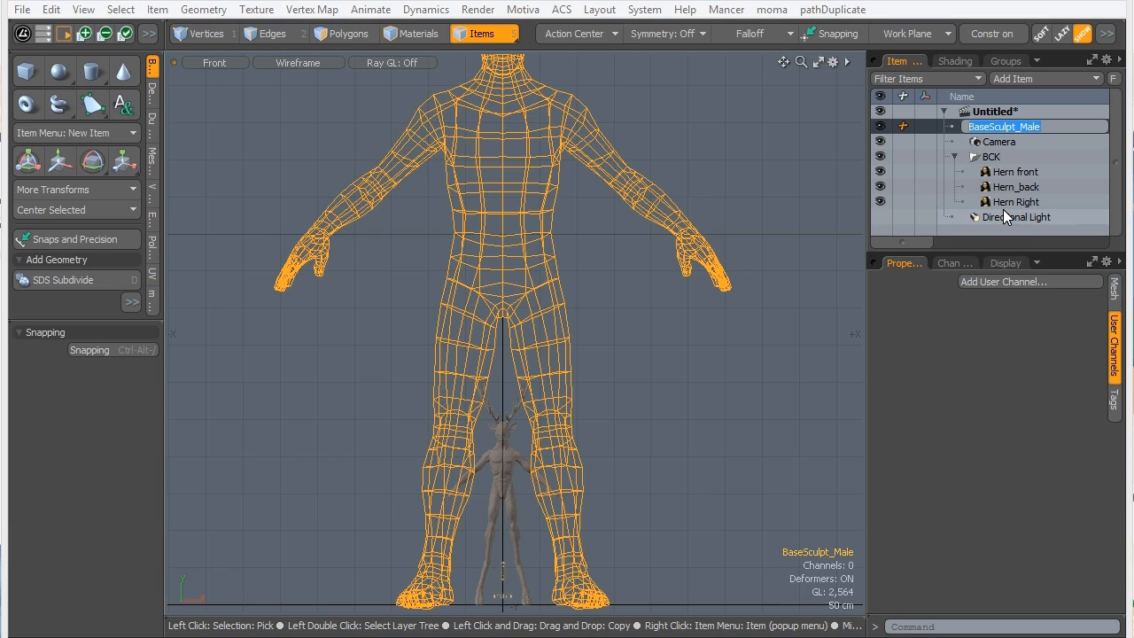
type("Hern_")
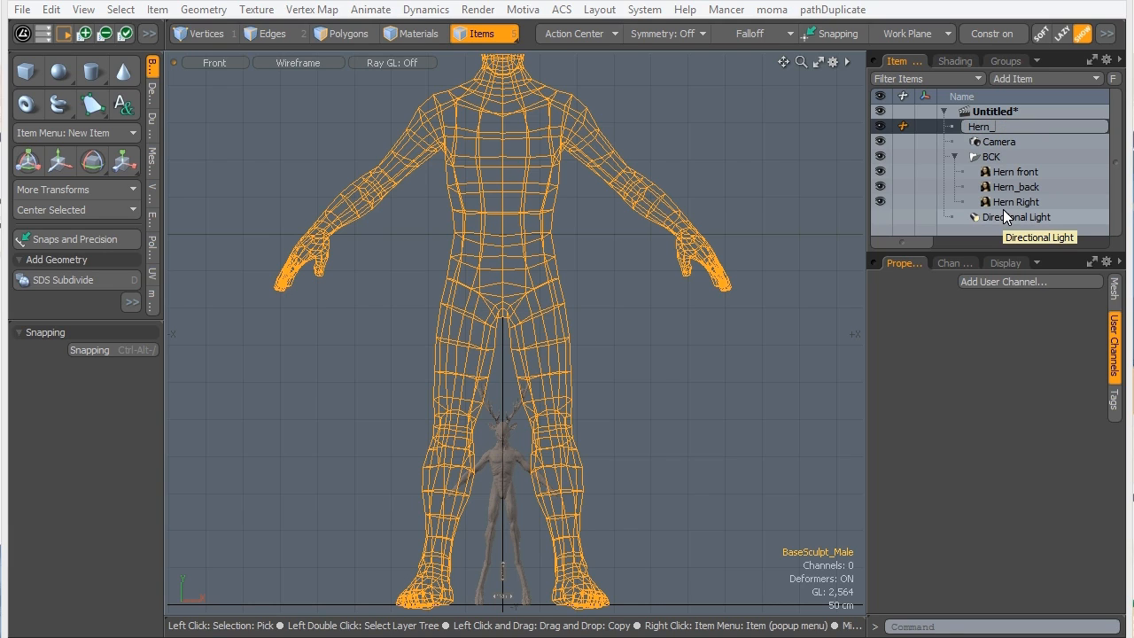
type("base")
key("Return")
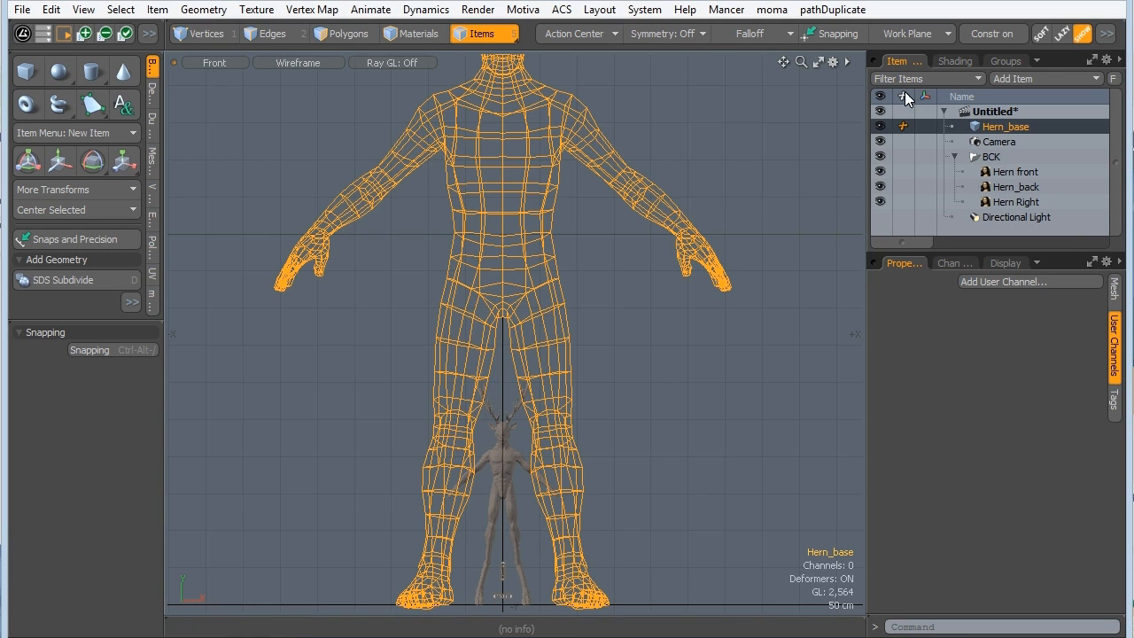
left_click(341, 34)
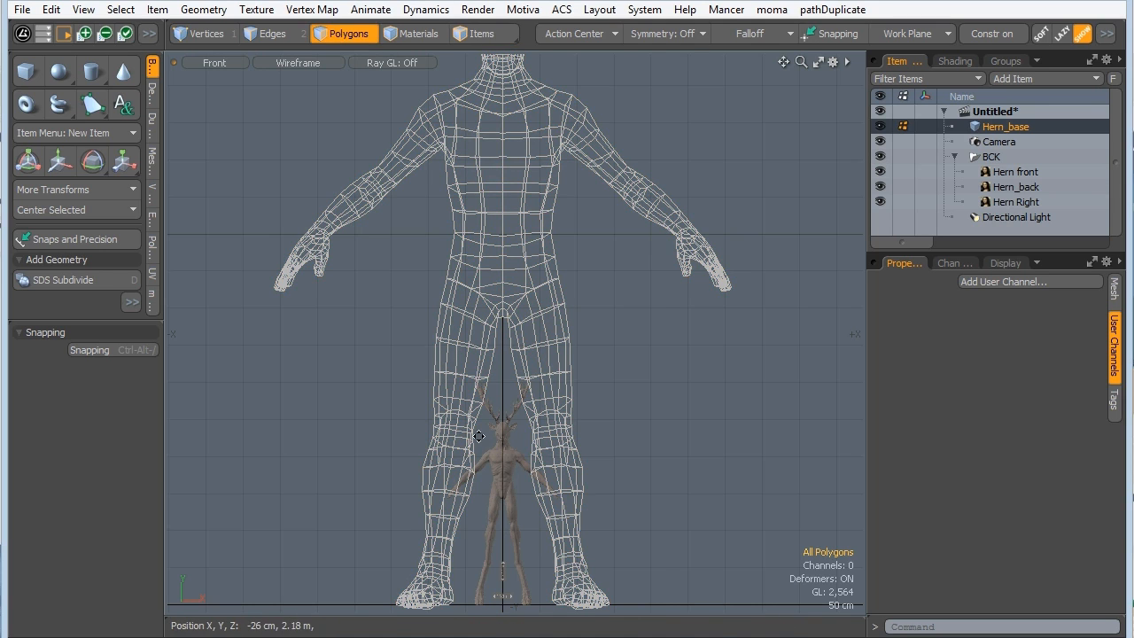
Activate the Scale tool on the Hern_base mesh and set the action center to Origin so it scales from the ground.
left_click_drag(479, 436, 474, 359, "alt+shift")
left_click_drag(436, 188, 433, 271, "alt+shift")
left_click_drag(445, 248, 425, 244, "ctrl+alt")
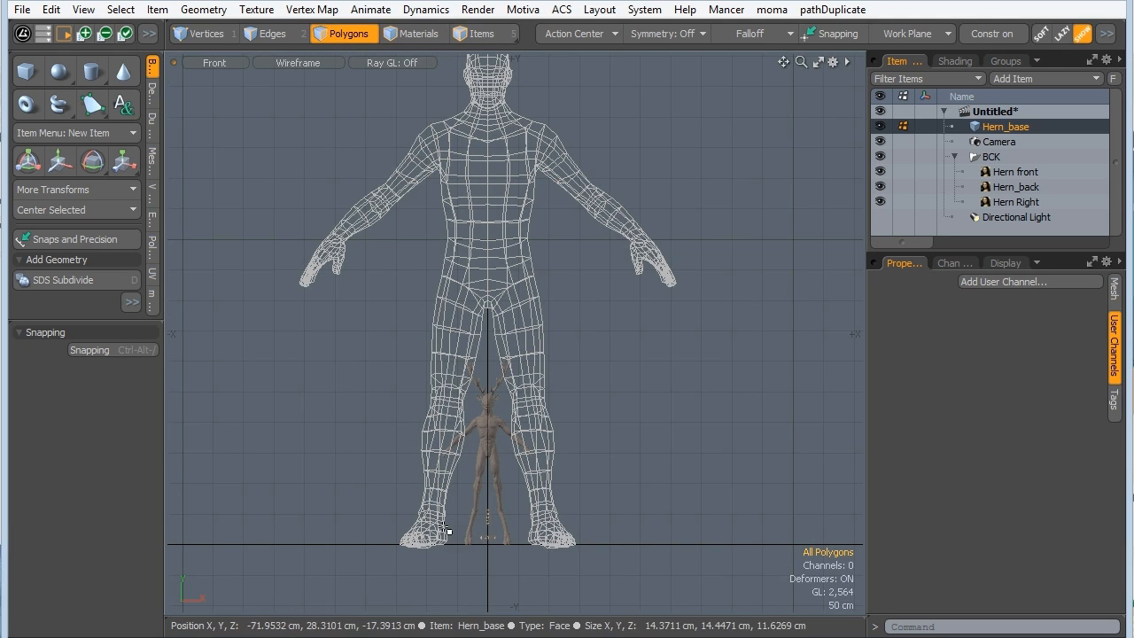
left_click(27, 163)
key("r")
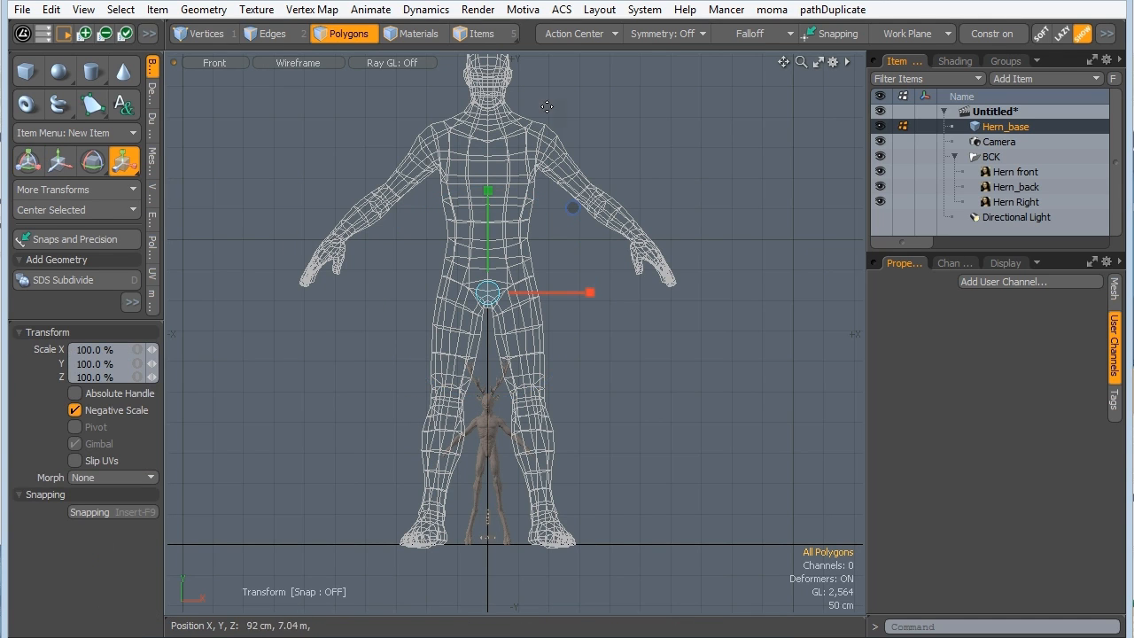
left_click(570, 33)
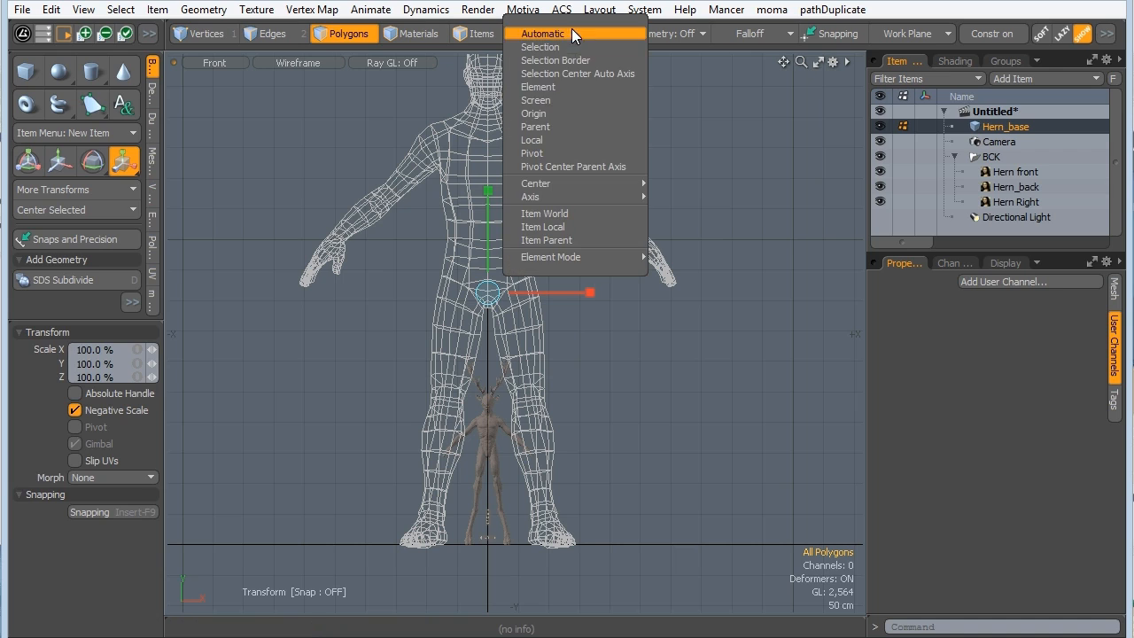
left_click(537, 113)
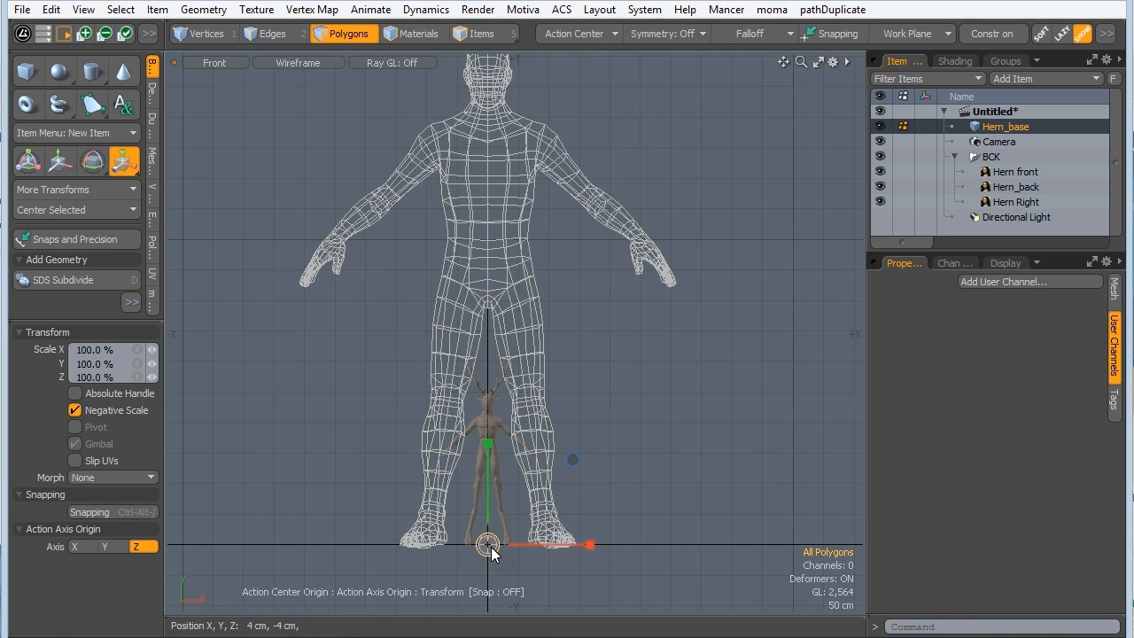
left_click_drag(620, 319, 646, 337, "alt+shift")
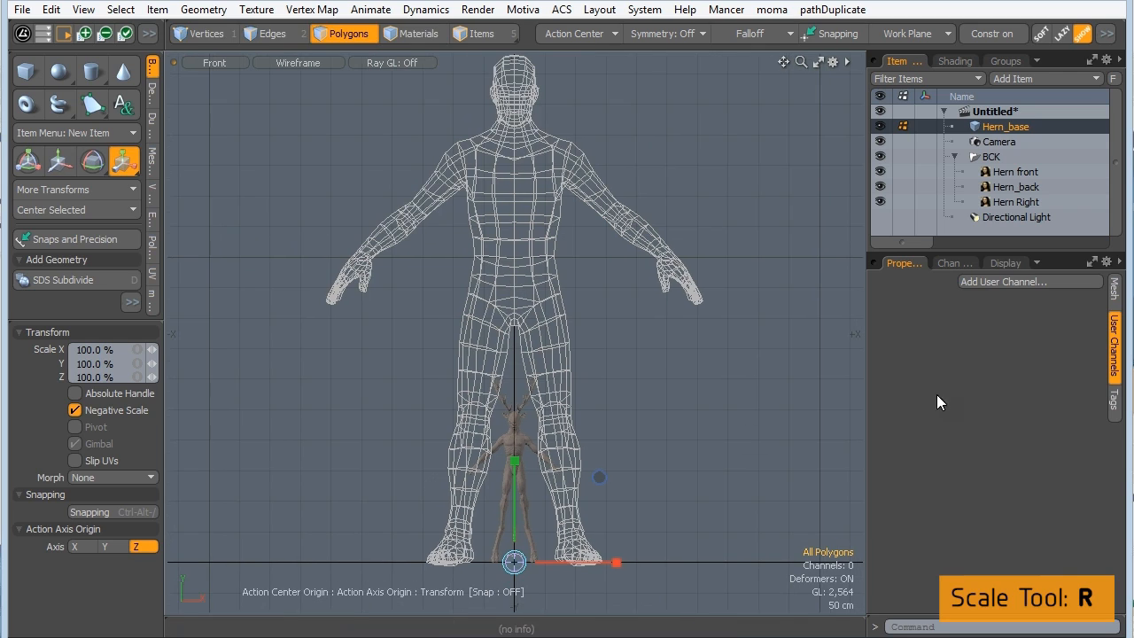
Display Hern_base's mesh properties and scale the mesh uniformly to 31% to approach the front backdrop's size.
left_click(1115, 288)
left_click(877, 299)
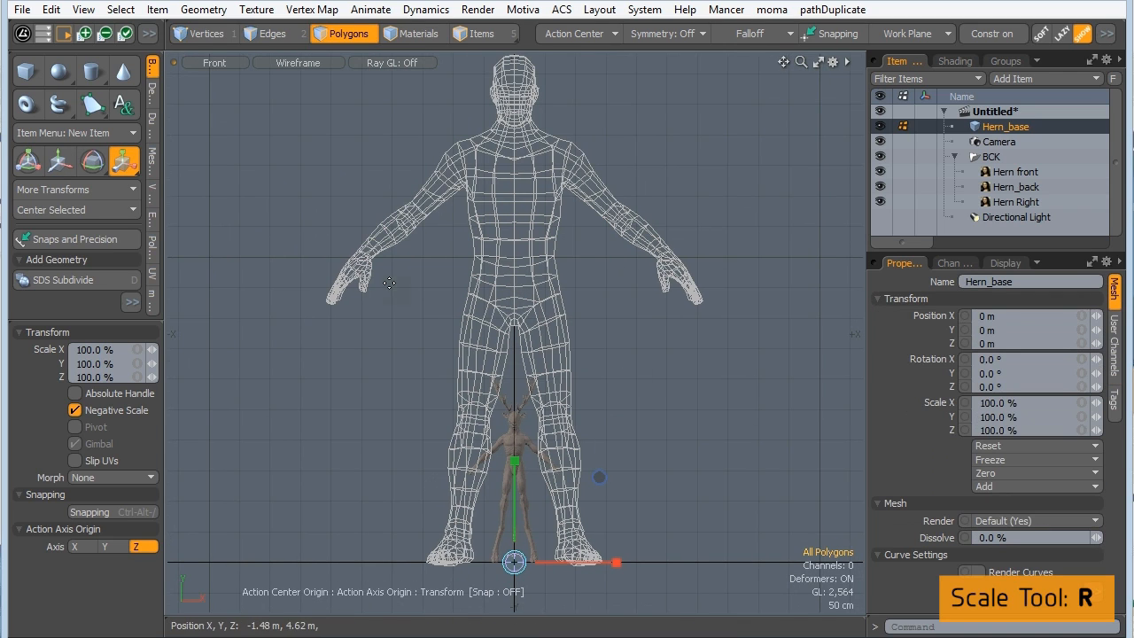
left_click(138, 351)
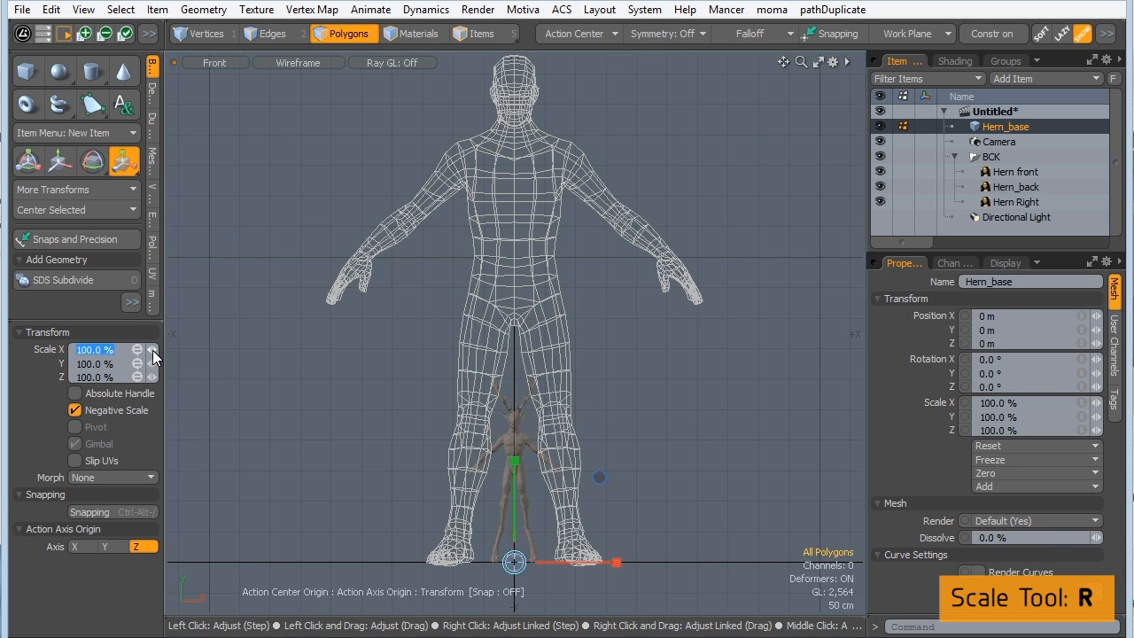
mouse_move(153, 355)
left_mouse_down()
mouse_move(115, 355)
mouse_move(154, 357)
mouse_move(132, 353)
left_mouse_up()
left_click_drag(447, 349, 440, 199, "alt+shift")
left_click_drag(477, 266, 635, 253, "ctrl+alt")
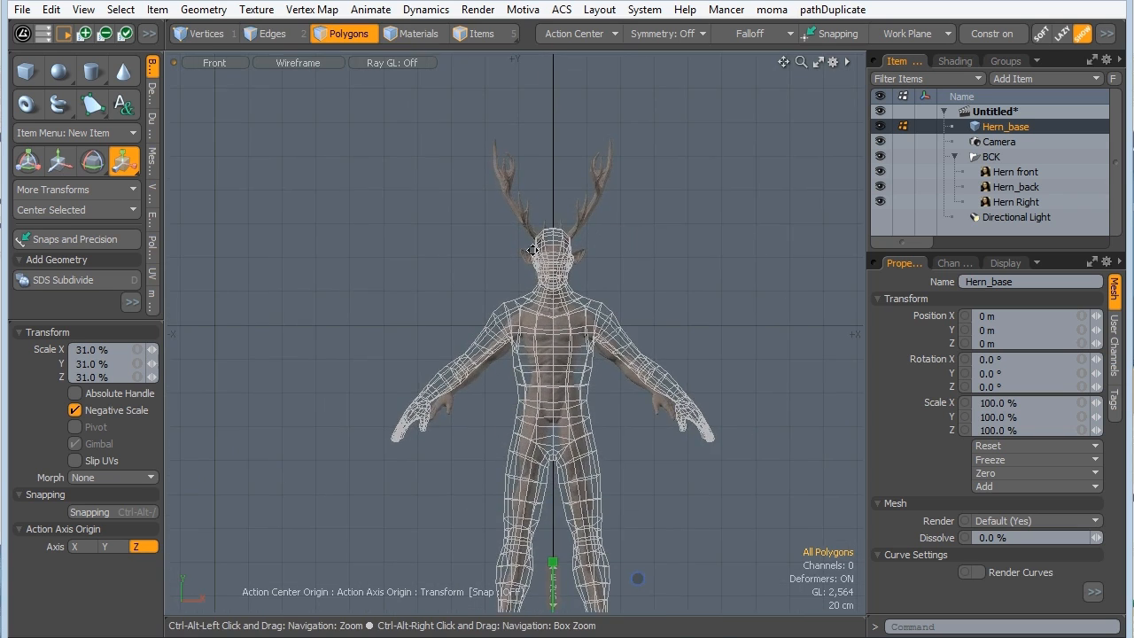
left_click_drag(552, 337, 508, 278, "alt+shift")
Scale Hern_base down further in all axes until its torso is about the size of the backdrop creature's.
left_click(153, 349)
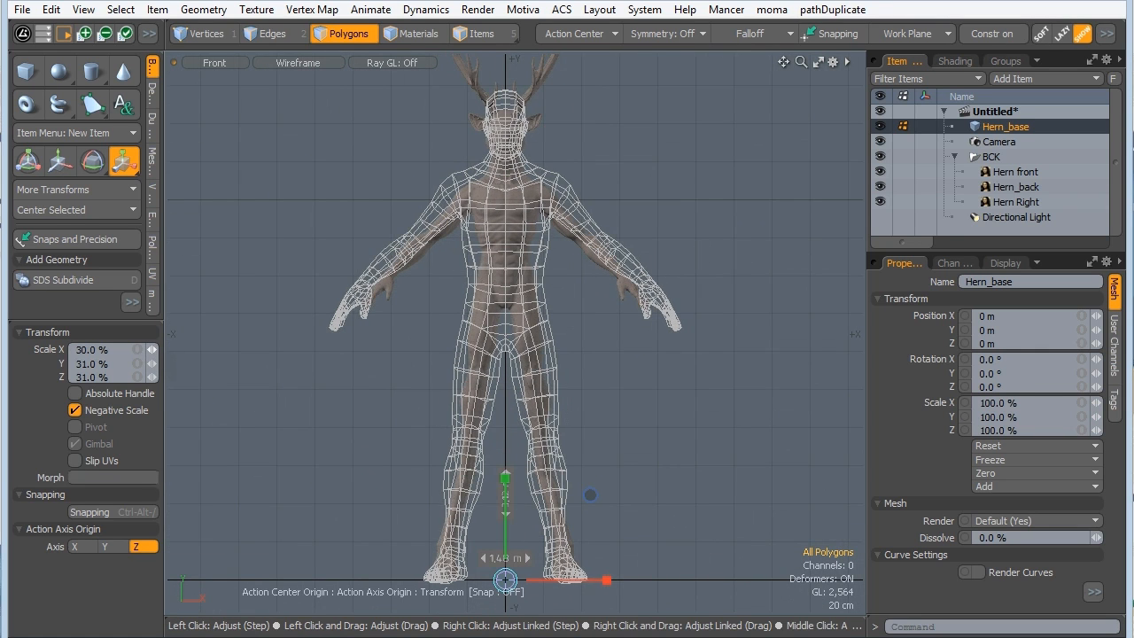
left_click(152, 349)
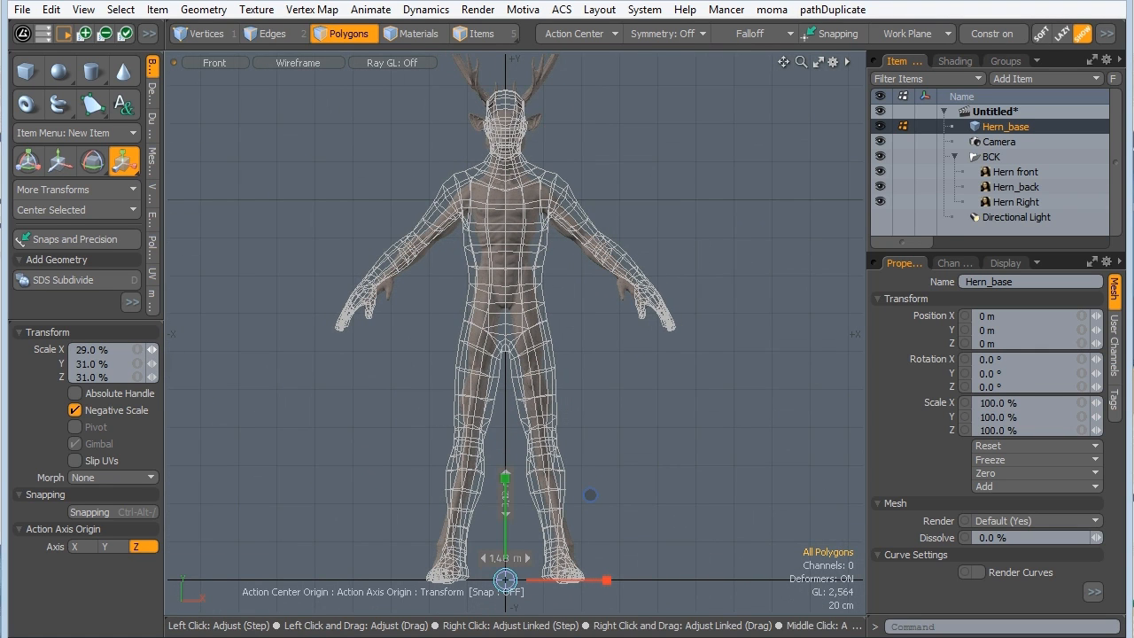
left_click(138, 350)
left_click_drag(152, 351, 93, 359)
Move Hern_base up 55.5 cm along Y to align its torso and hips with the front backdrop.
key("w")
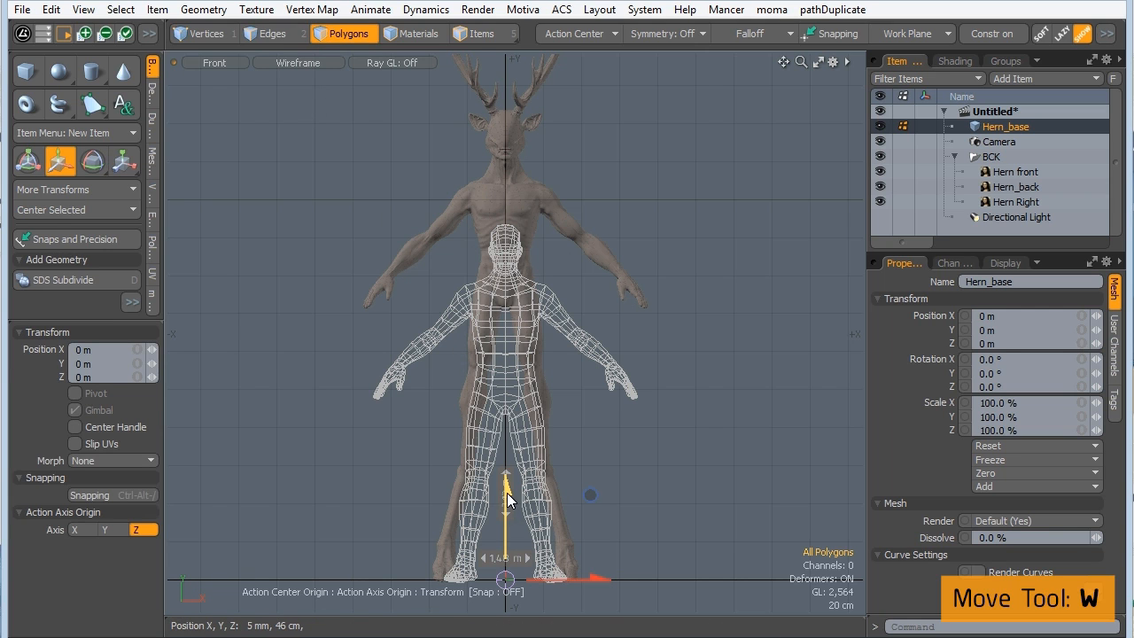
left_click_drag(507, 492, 507, 395)
left_click_drag(590, 392, 590, 393)
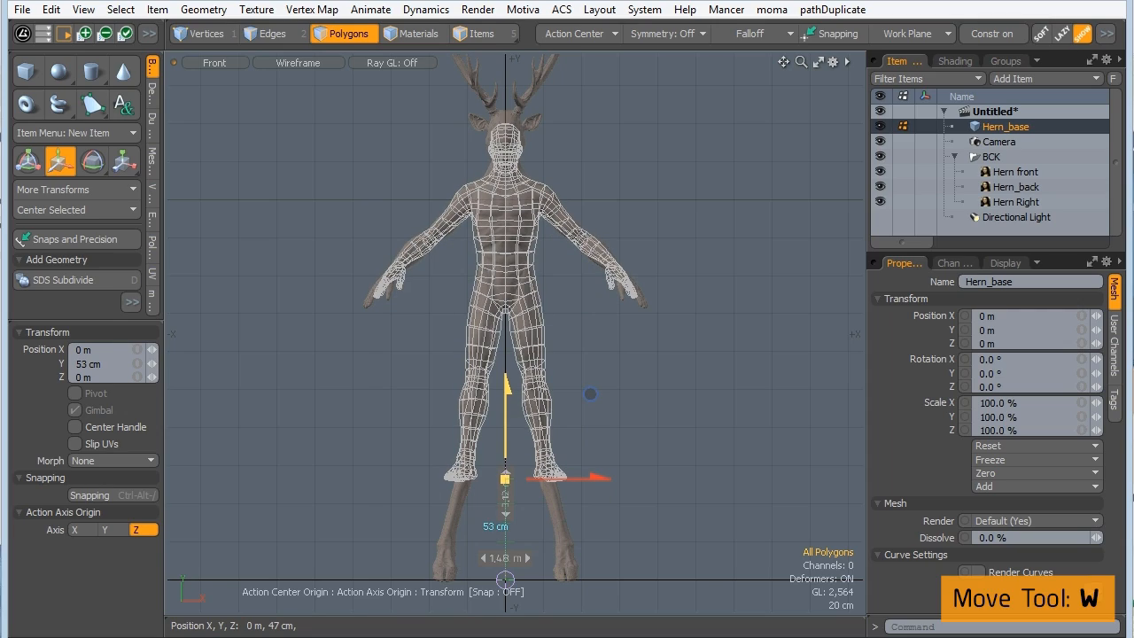
left_click_drag(526, 192, 607, 132, "ctrl+alt")
left_click_drag(505, 158, 531, 232, "alt+shift")
left_click_drag(496, 380, 505, 213, "alt+shift")
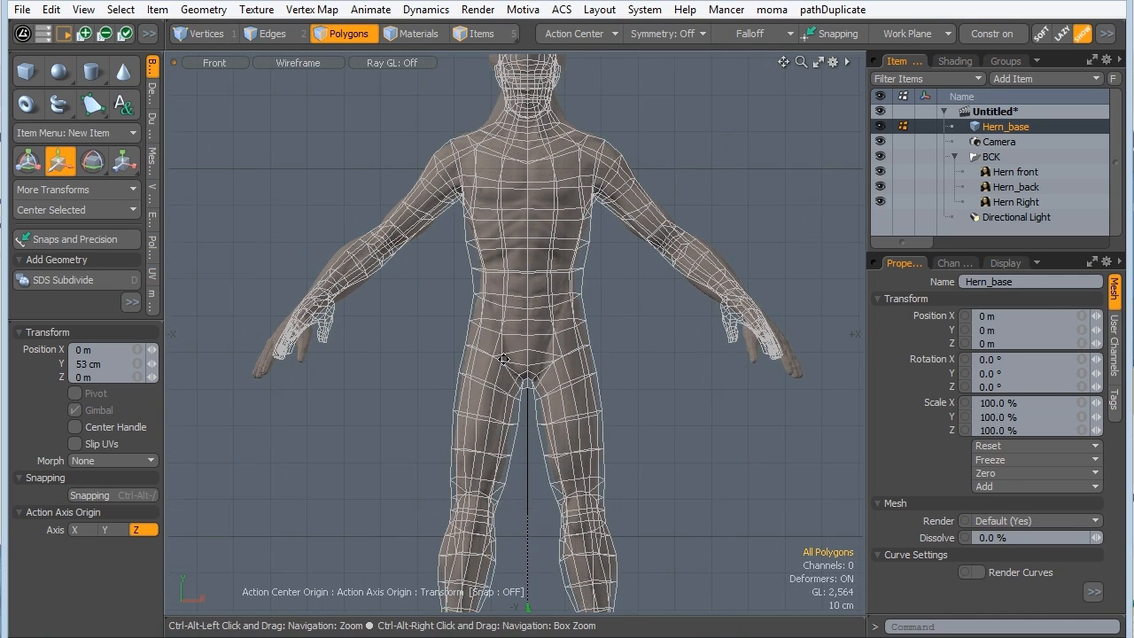
left_click_drag(528, 440, 498, 278, "alt+shift")
left_click_drag(519, 425, 519, 417)
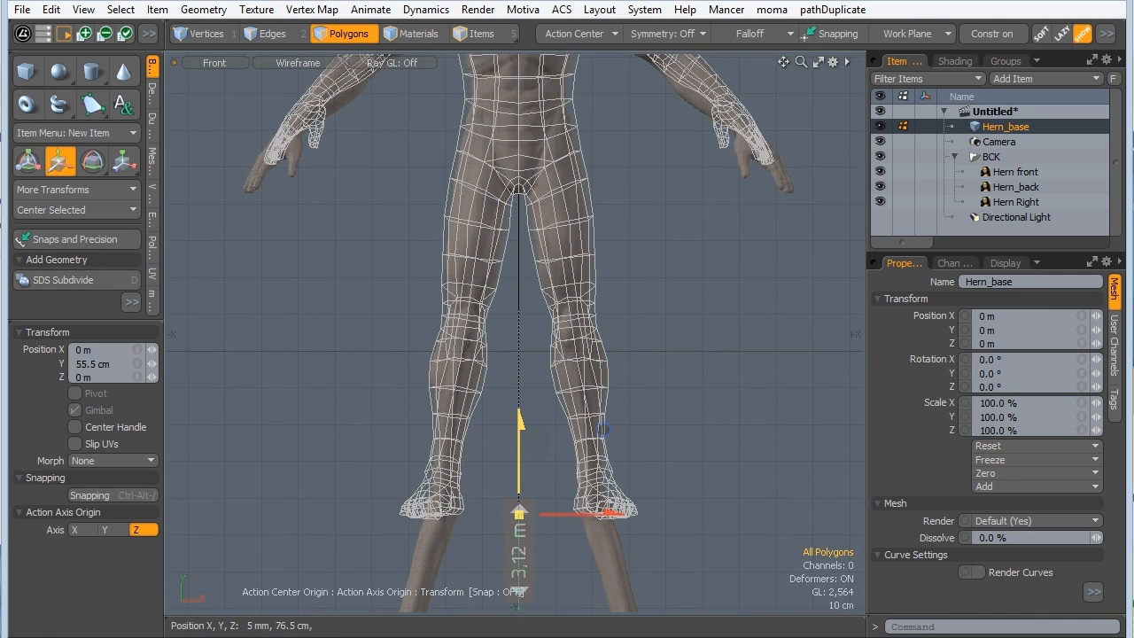
Set the action center to Selection and scale Hern_base to 97% in X and Y to fit the backdrop's shoulders.
left_click_drag(522, 303, 492, 303, "ctrl+alt")
left_click_drag(514, 243, 503, 438, "alt+shift")
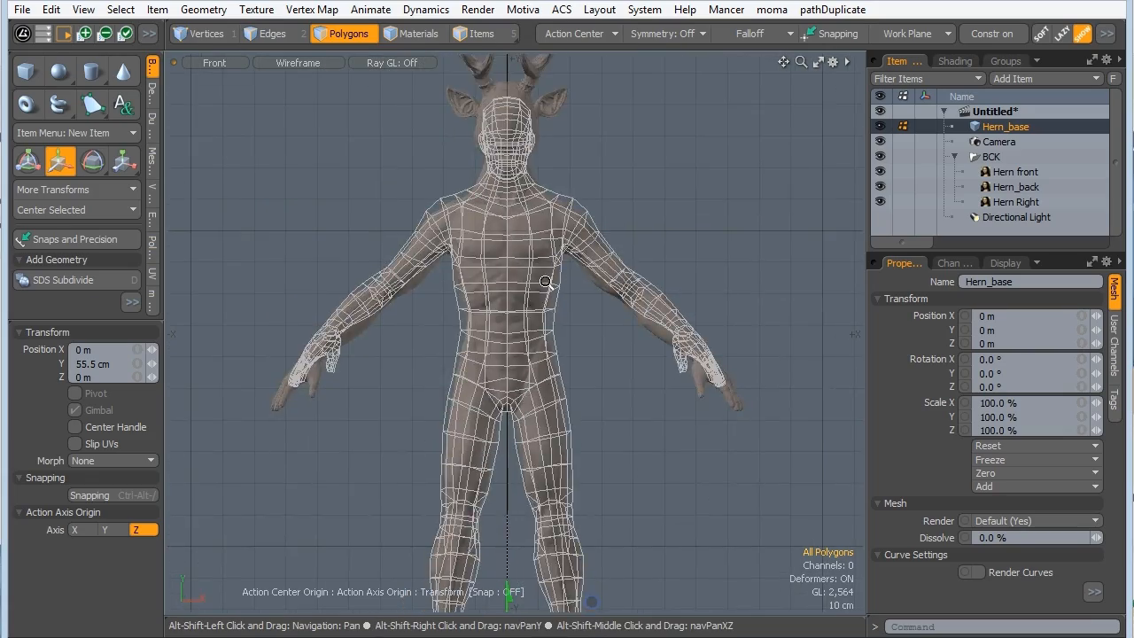
left_click_drag(545, 279, 576, 280, "ctrl+alt")
left_click_drag(518, 274, 518, 212, "alt+shift")
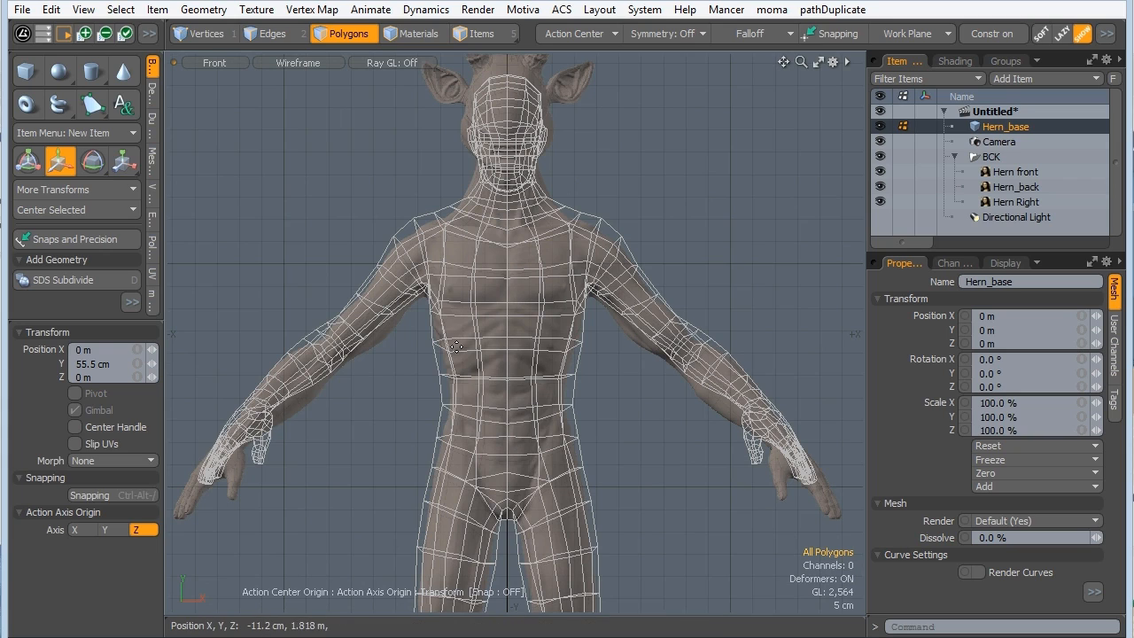
key("r")
left_click(581, 34)
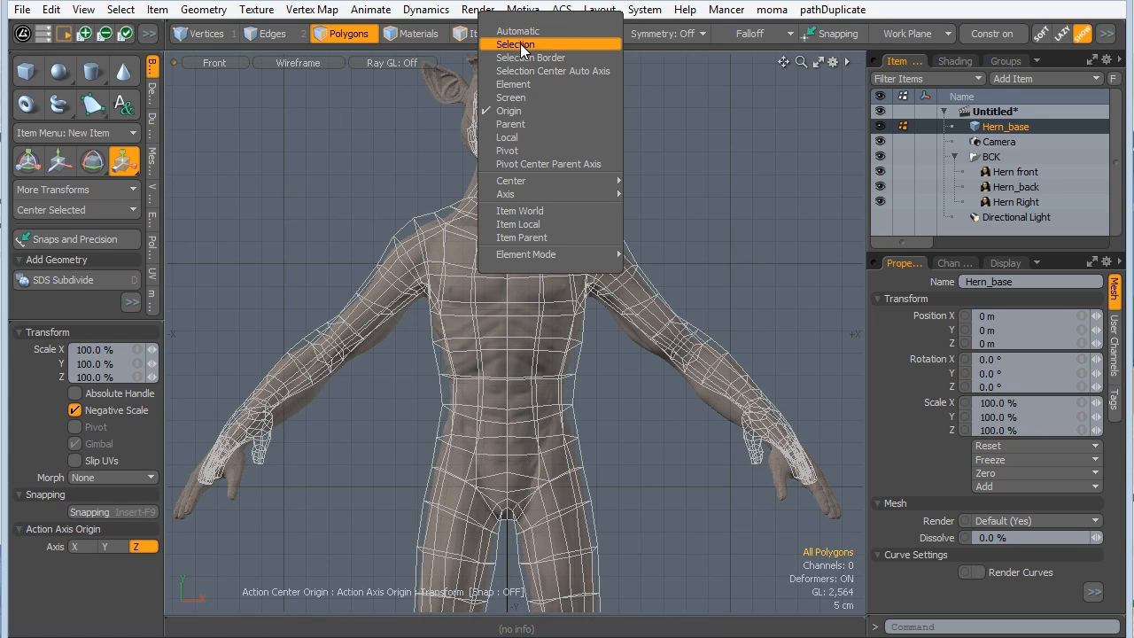
left_click(549, 46)
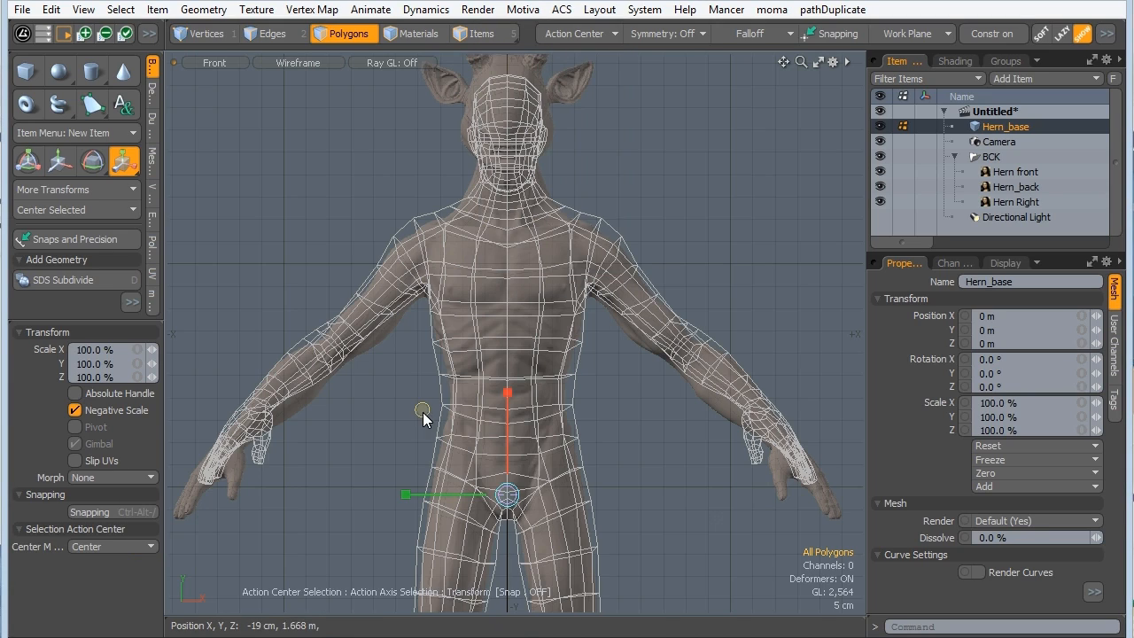
left_click_drag(422, 409, 409, 410)
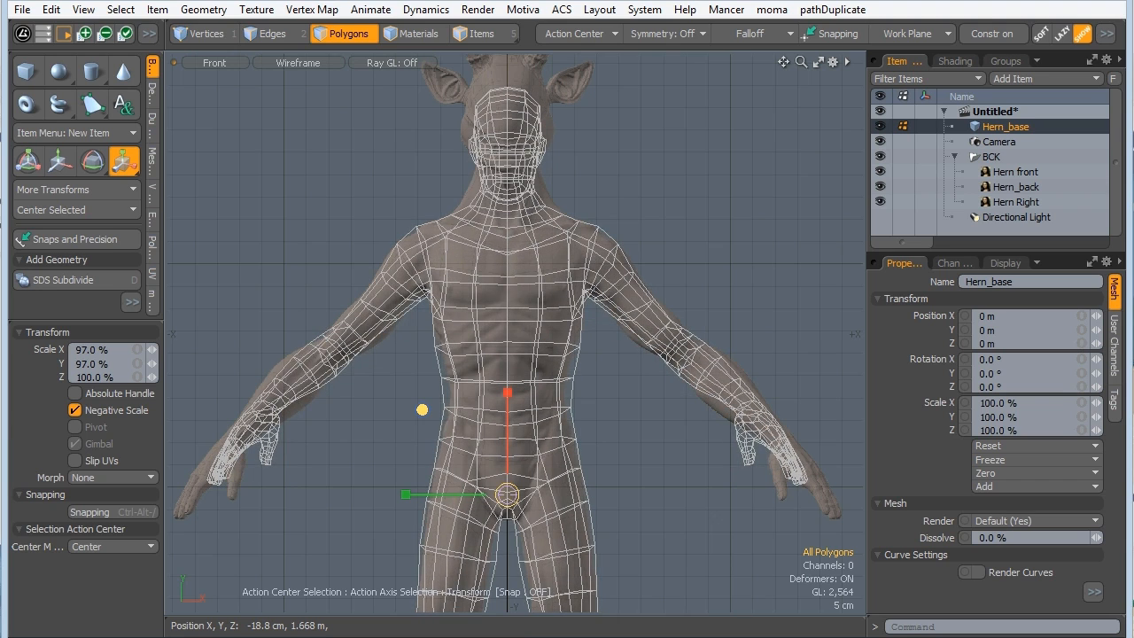
Nudge Hern_base vertically to fine-tune its alignment with the front backdrop, and drop the Move tool.
key("w")
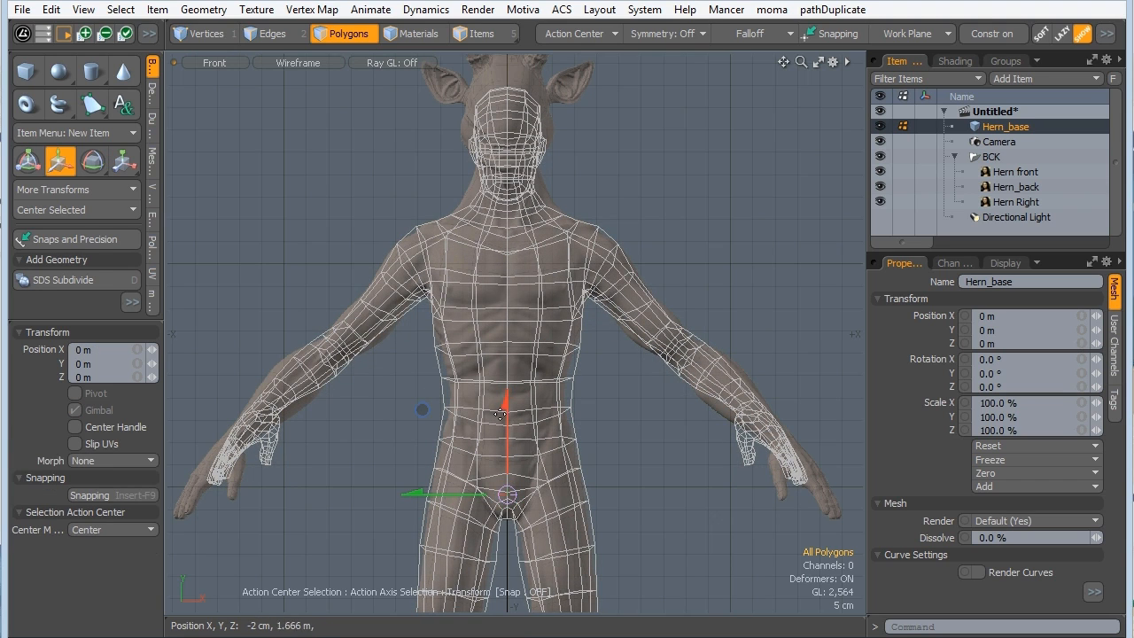
left_click_drag(507, 413, 507, 414)
key("q")
left_click_drag(420, 503, 446, 319, "alt+shift")
scroll(449, 269, "down", 2)
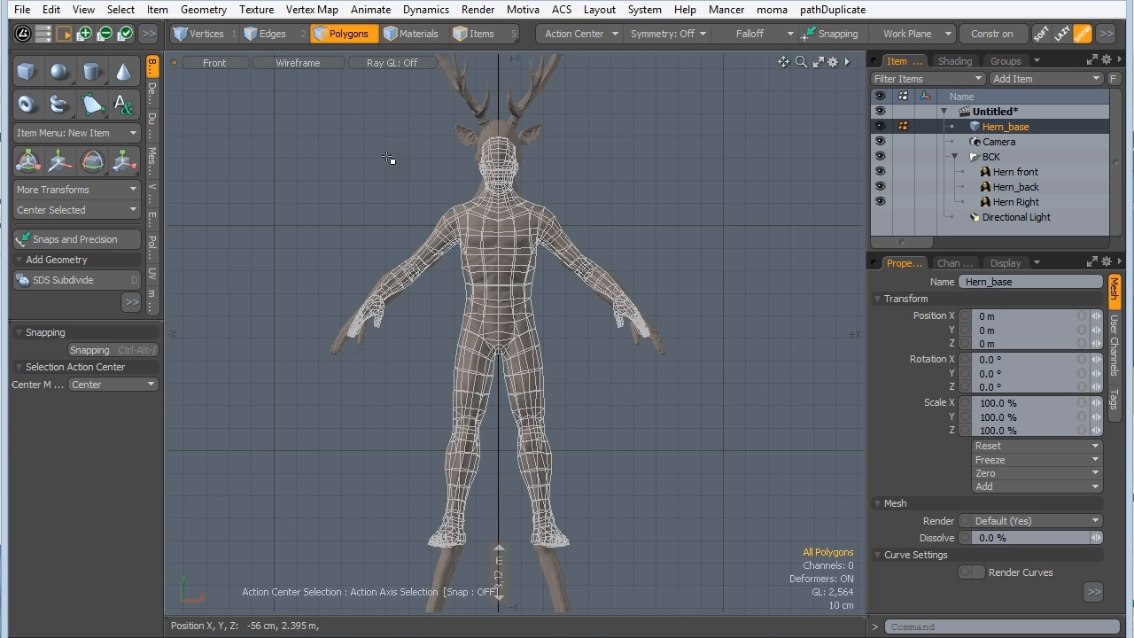
Change the viewport's shading style from Wireframe to Shaded.
left_click(299, 62)
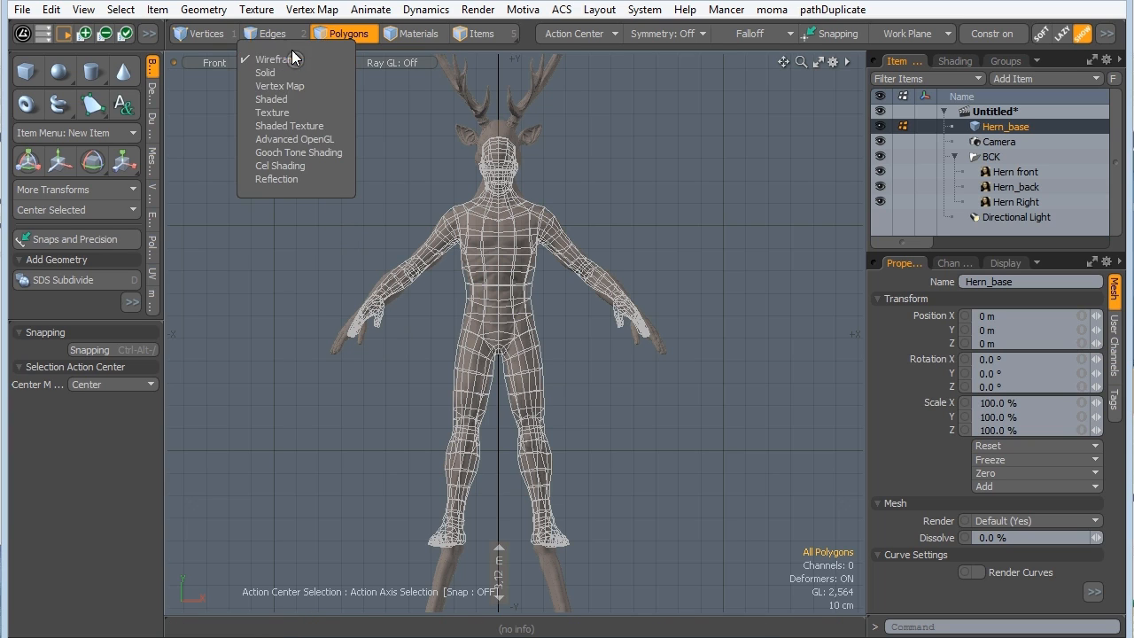
left_click(284, 101)
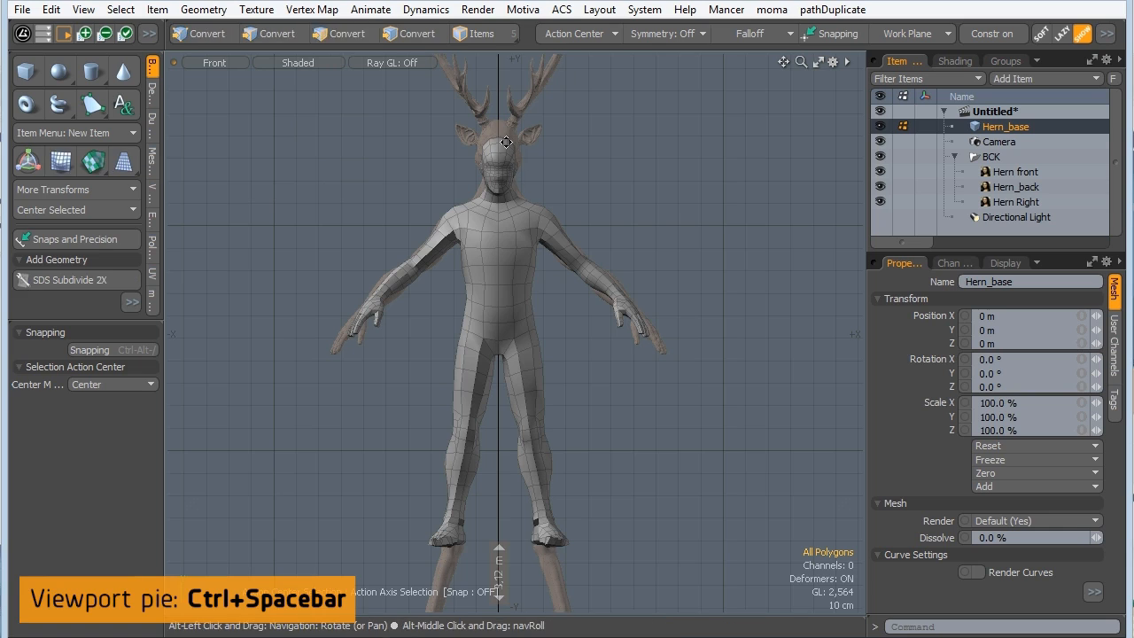
left_click_drag(494, 177, 564, 202, "alt+shift")
left_click_drag(564, 202, 582, 182, "alt+shift")
left_click_drag(582, 182, 458, 314, "ctrl+alt")
Compare the mesh with its backdrops in the Right and Back views.
key("ctrl+space")
key("ctrl+space")
mouse_move(480, 285)
left_mouse_down("alt+shift")
mouse_move(471, 309)
mouse_move(464, 284)
left_mouse_up("alt+shift")
left_click_drag(469, 420, 471, 325, "alt+shift")
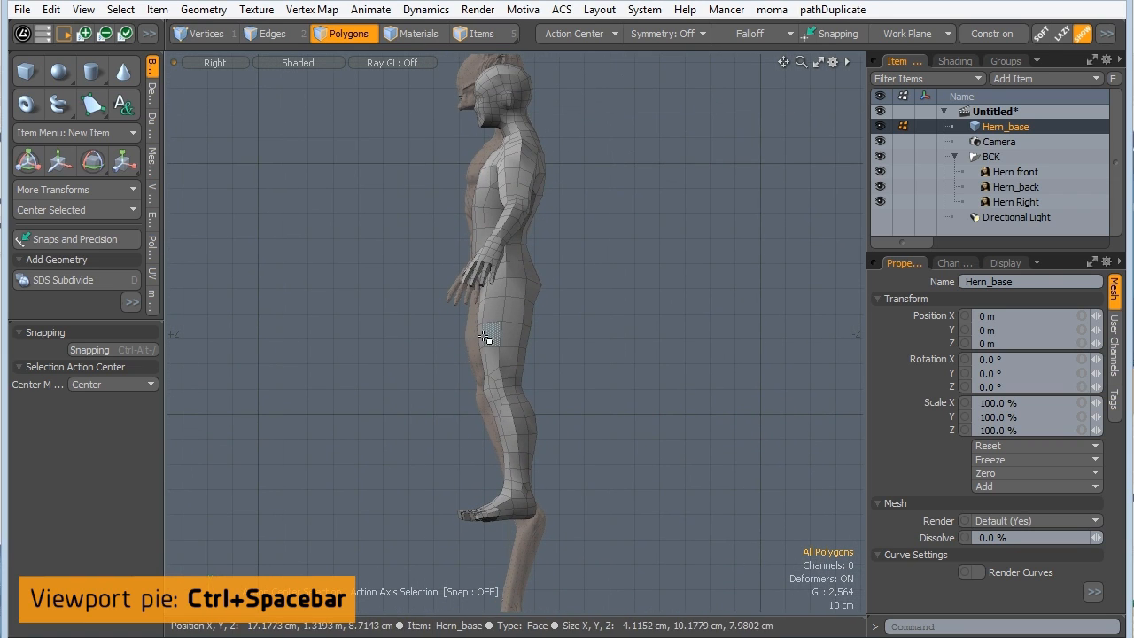
key("ctrl+space")
left_click(417, 381)
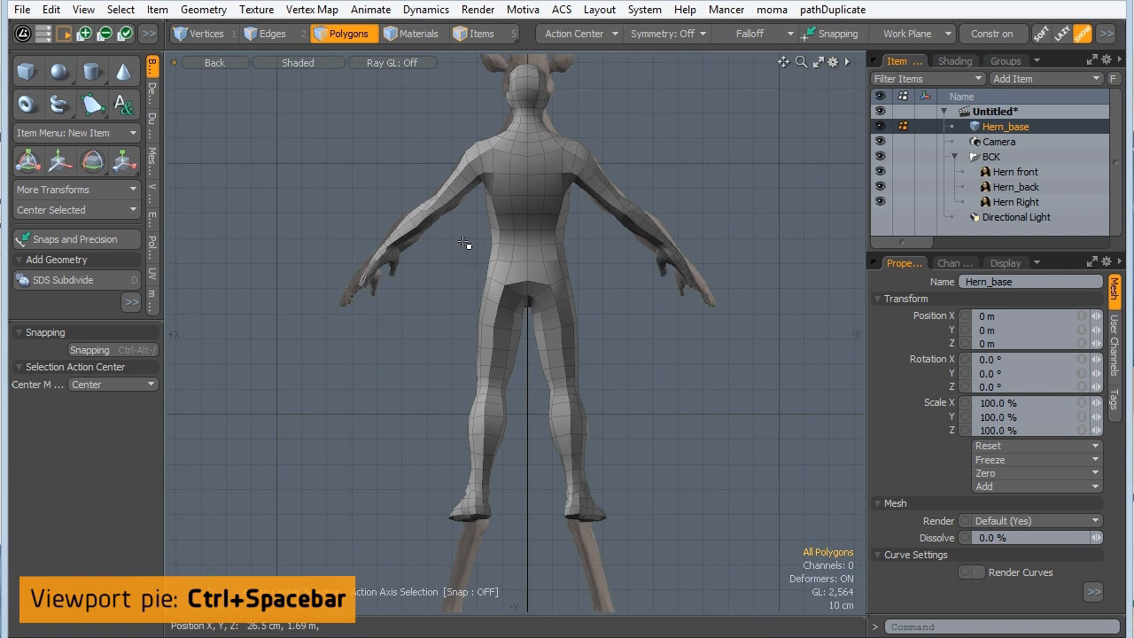
left_click_drag(482, 187, 519, 253, "alt+shift")
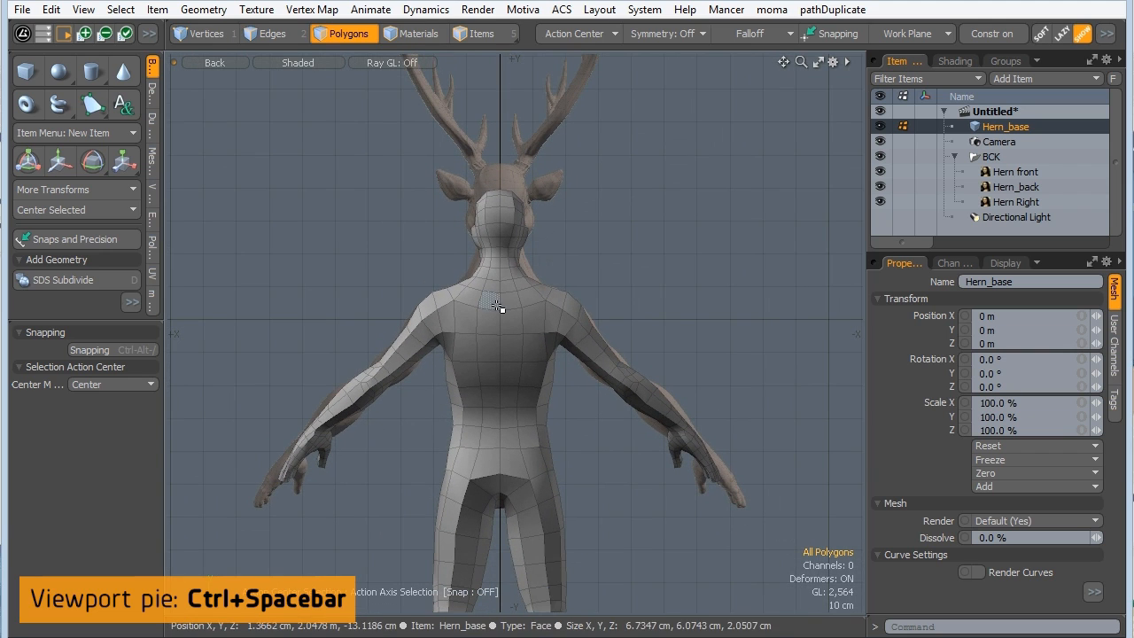
Switch the viewport to Perspective and orbit around the mesh and backdrops.
key("ctrl+space")
left_click(528, 270)
left_click_drag(392, 324, 301, 326, "alt")
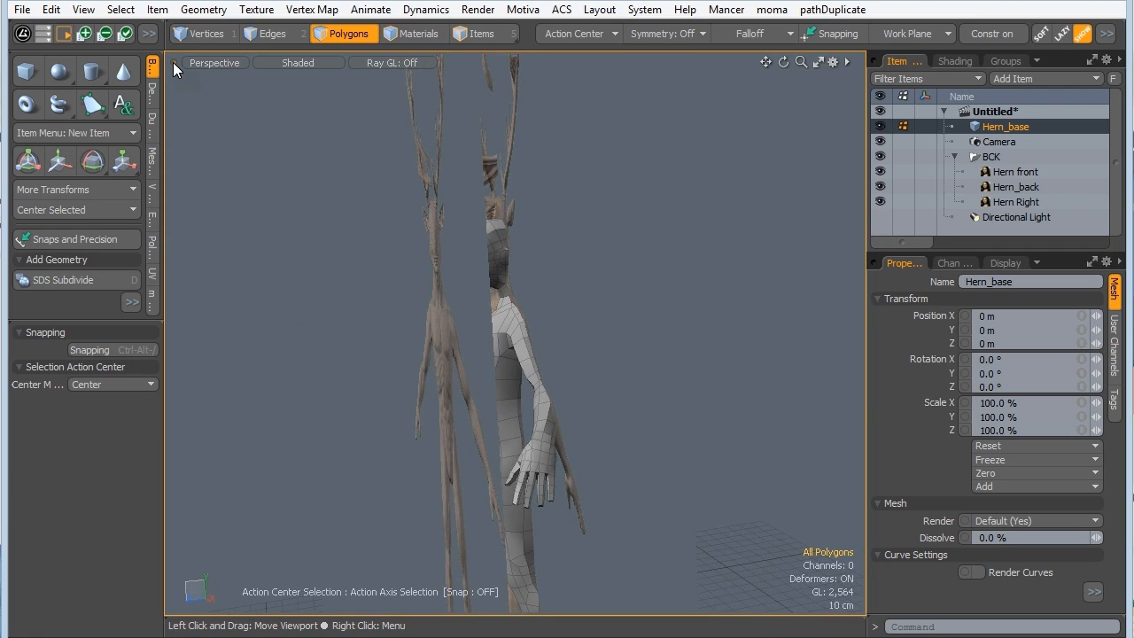
Split the view into two side-by-side perspective viewports, widen them, and orbit the second one to a three-quarter view.
left_click_drag(173, 66, 764, 280, "ctrl")
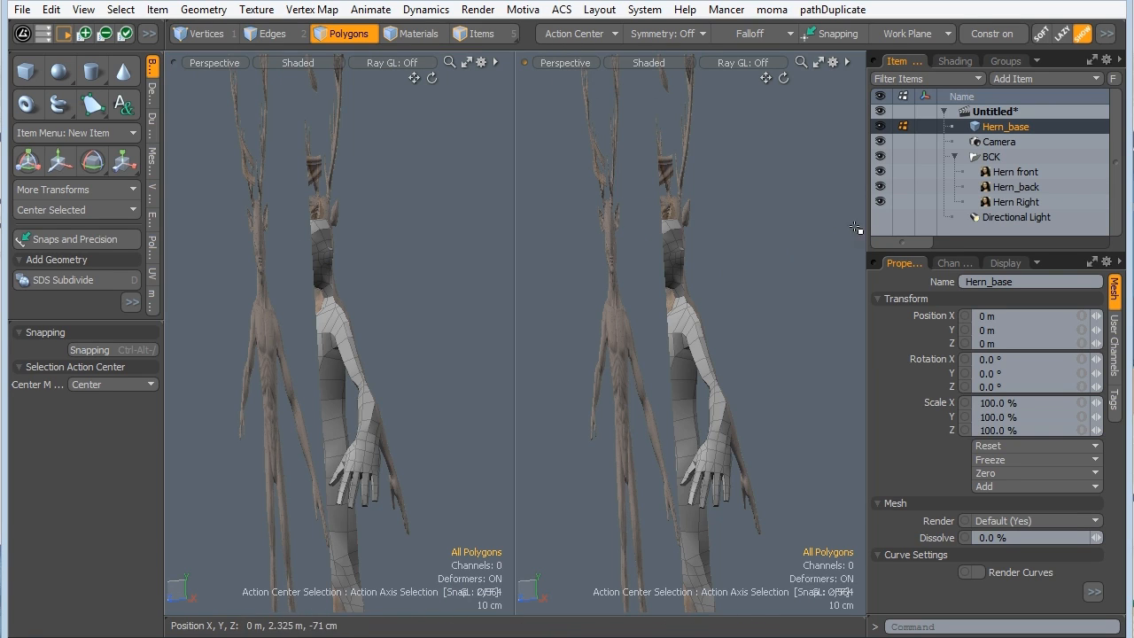
left_click_drag(867, 219, 941, 220)
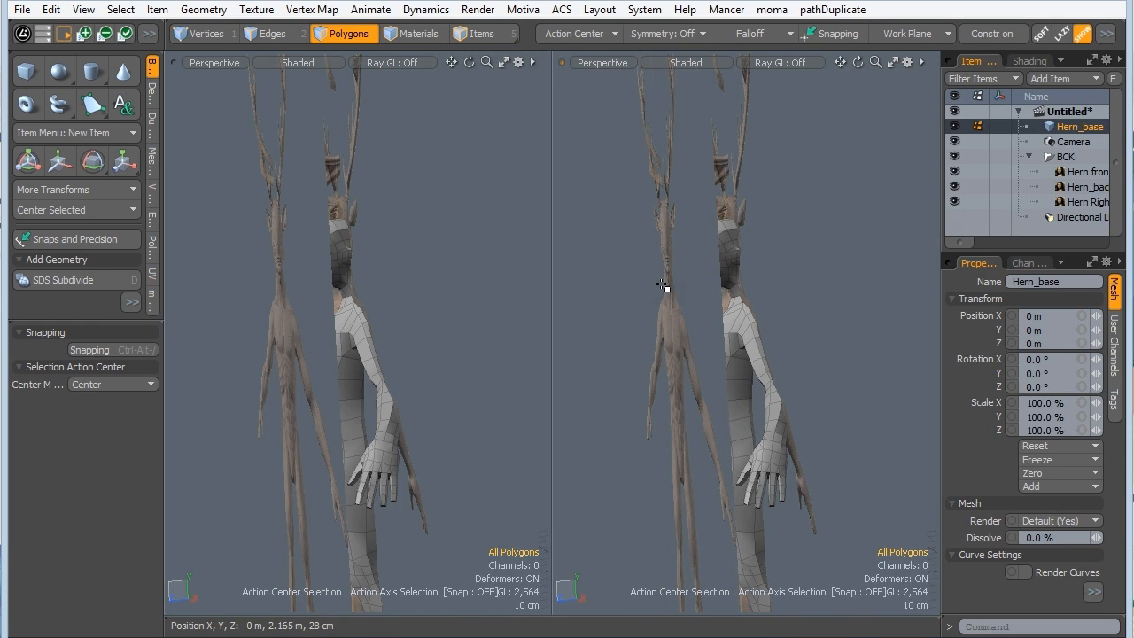
left_click_drag(636, 285, 762, 325, "alt")
In the second viewport's properties, turn off Make Inactive Same as Active and Show Backdrop.
key("0")
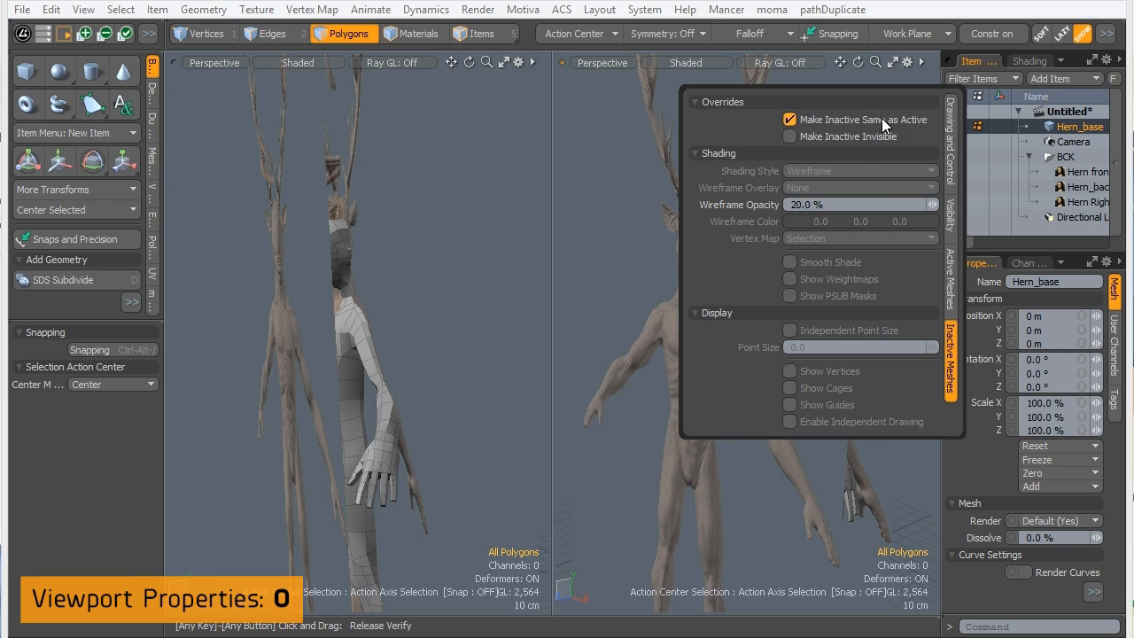
left_click(791, 120)
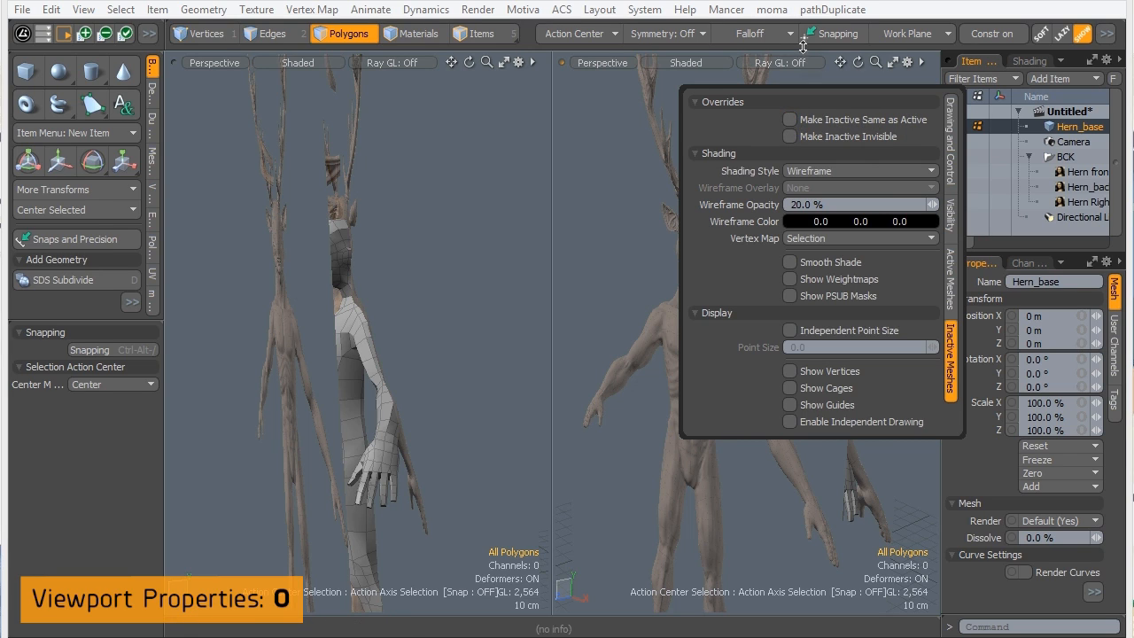
left_click(950, 168)
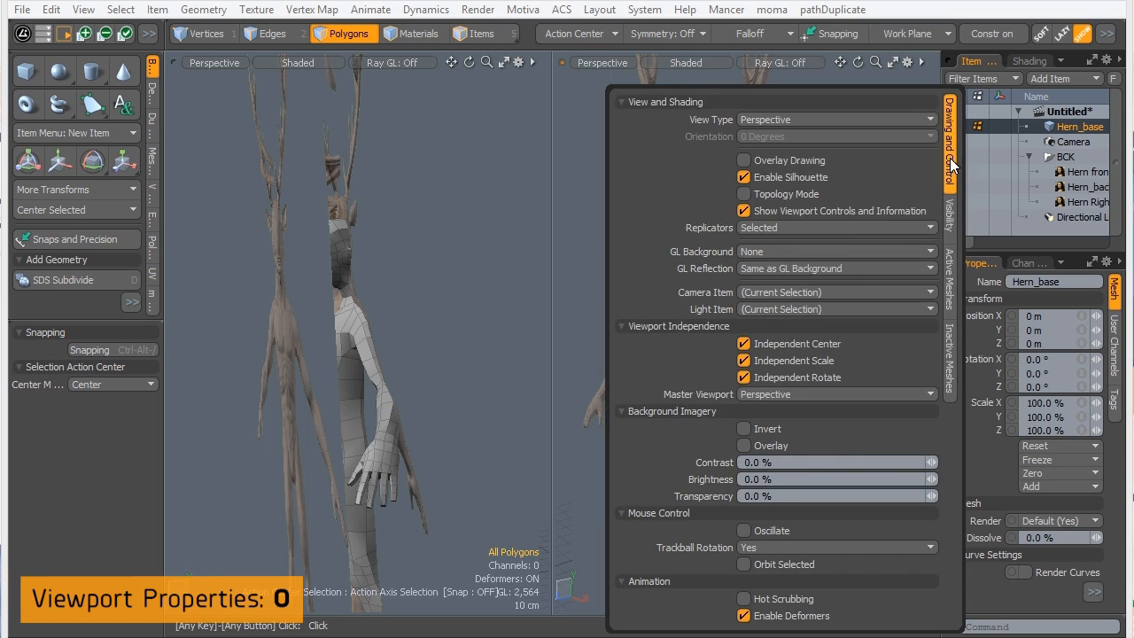
left_click(948, 214)
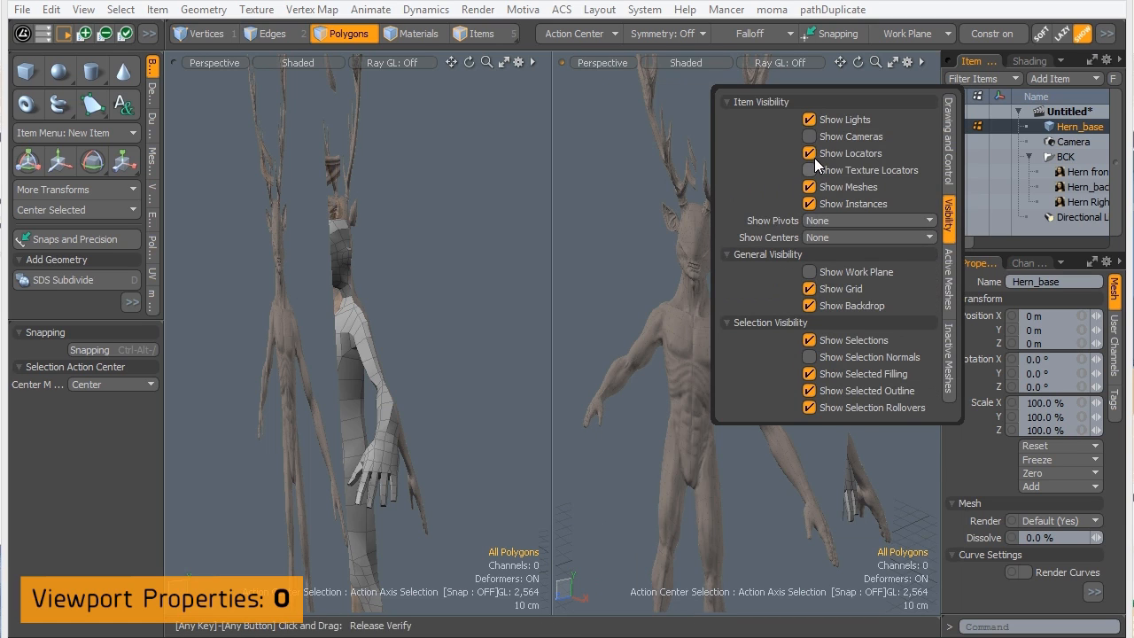
left_click(809, 305)
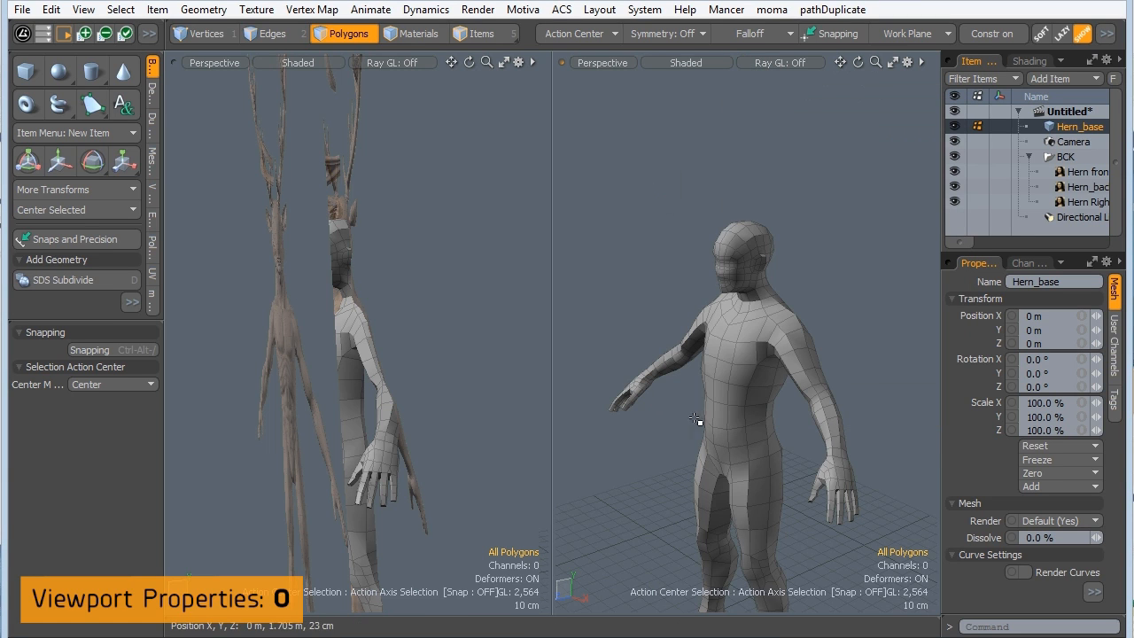
Reframe the mesh in the second viewport and narrow that viewport to give the first one more room.
left_click_drag(719, 412, 809, 315, "alt+shift")
left_click_drag(555, 246, 691, 250)
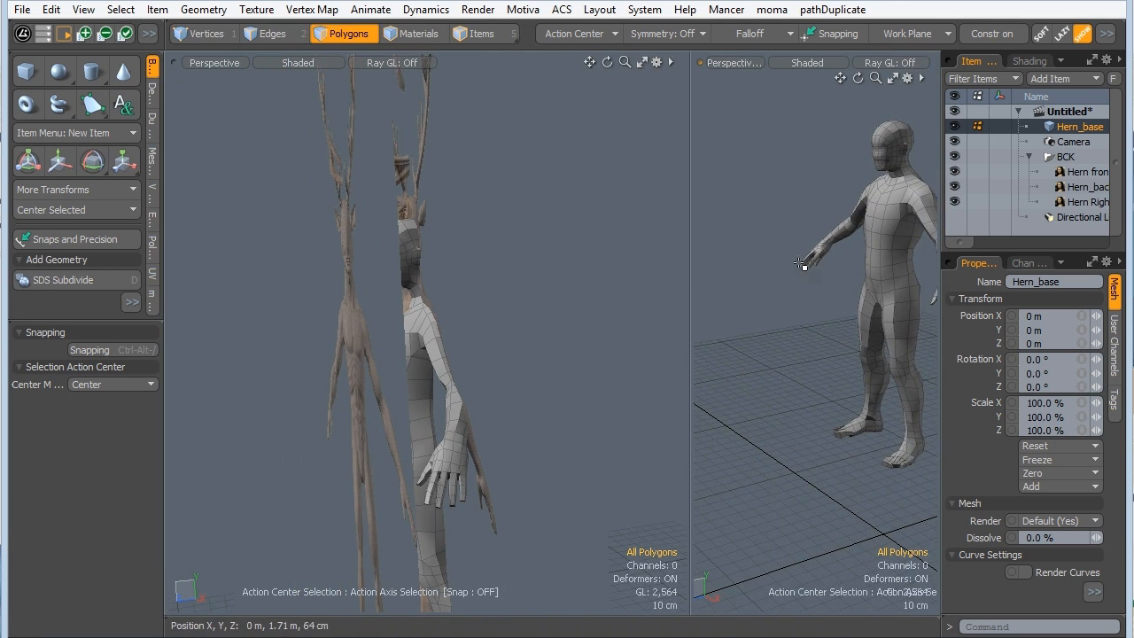
Reframe the full figure in the second viewport and narrow the item and properties column to give both viewports more room.
left_click_drag(801, 264, 835, 292, "alt")
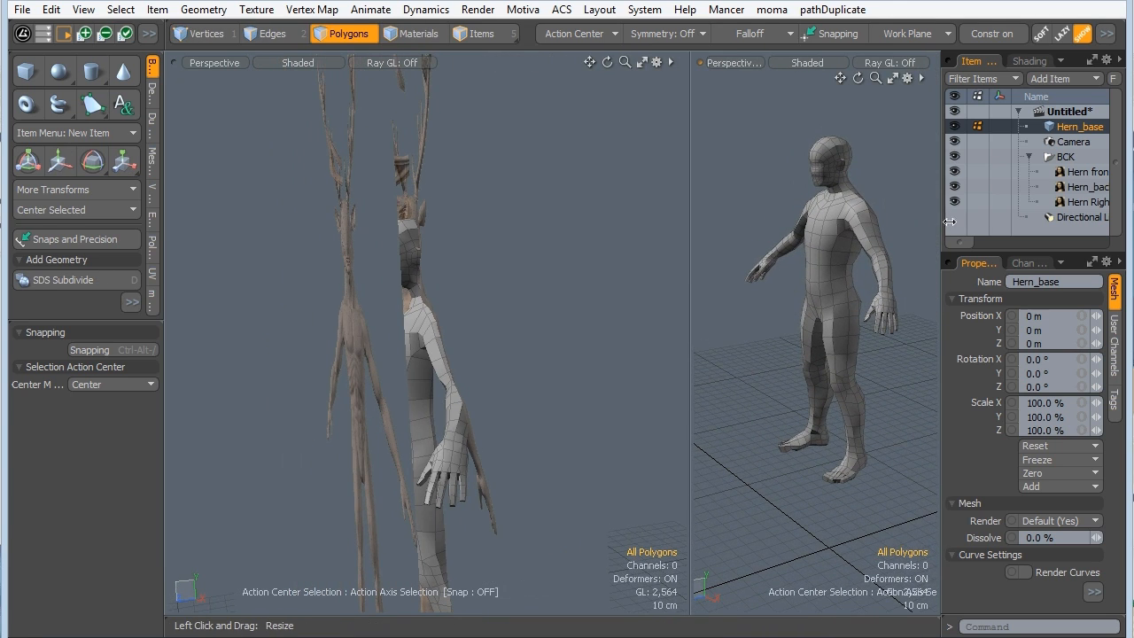
left_click_drag(948, 222, 998, 227)
left_click_drag(843, 263, 814, 242, "alt+shift")
Switch the first viewport to the Front view and frame the mesh's head, torso and arms over the backdrop.
key("ctrl+space")
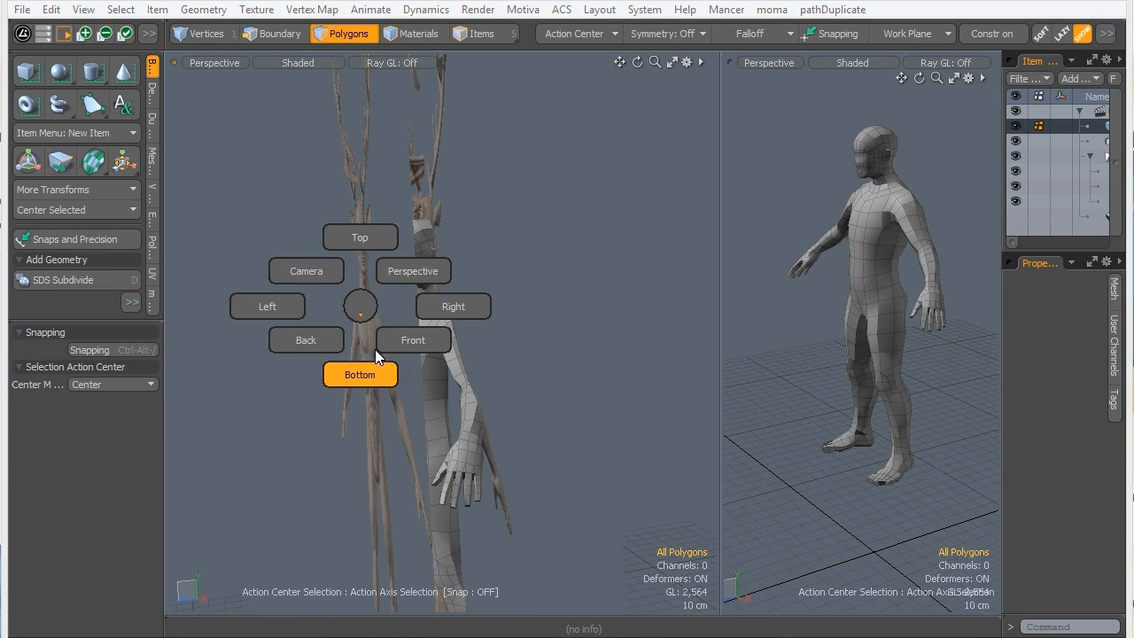
left_click(413, 346)
left_click_drag(400, 326, 364, 142, "alt+shift")
scroll(357, 180, "down", 2)
mouse_move(384, 261)
left_mouse_down("alt+shift")
mouse_move(382, 139)
mouse_move(383, 255)
left_mouse_up("alt+shift")
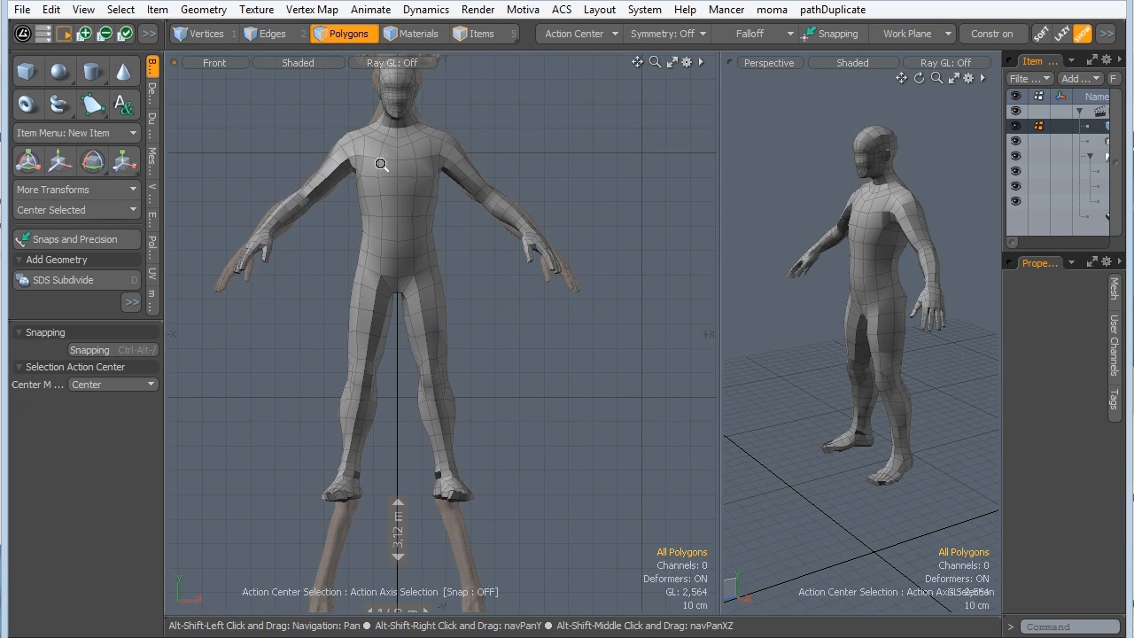
left_click_drag(381, 164, 414, 172, "alt+shift")
left_click_drag(414, 171, 419, 124, "alt+shift")
left_click_drag(419, 124, 390, 168, "alt+shift")
left_click_drag(390, 169, 347, 173, "ctrl+alt")
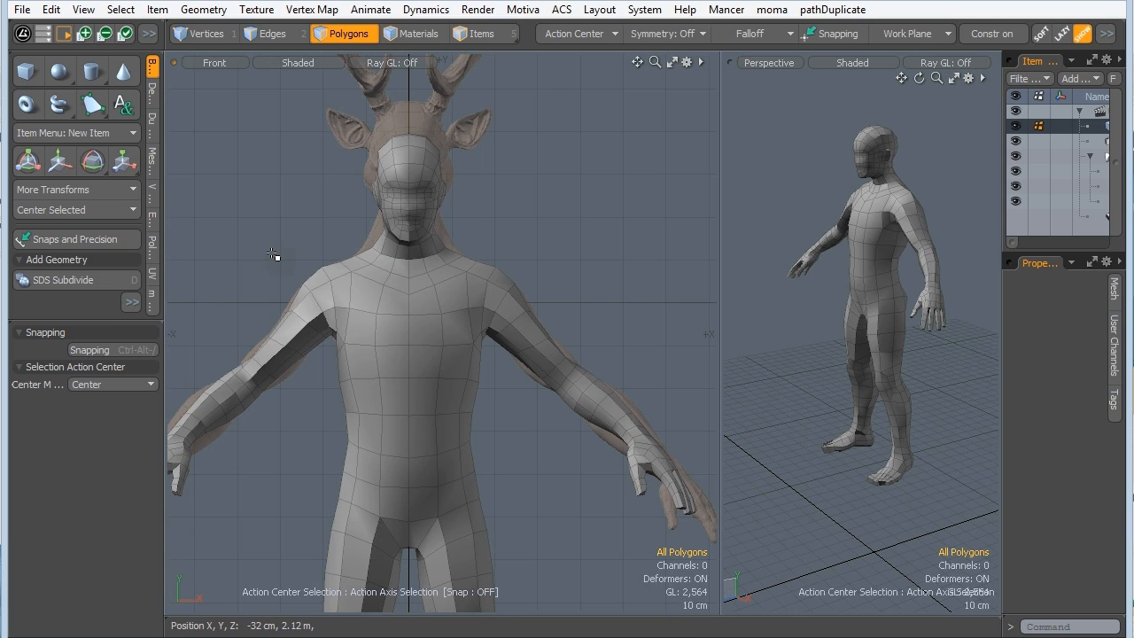
In the Front viewport's properties, turn on Overlay for the background imagery.
key("o")
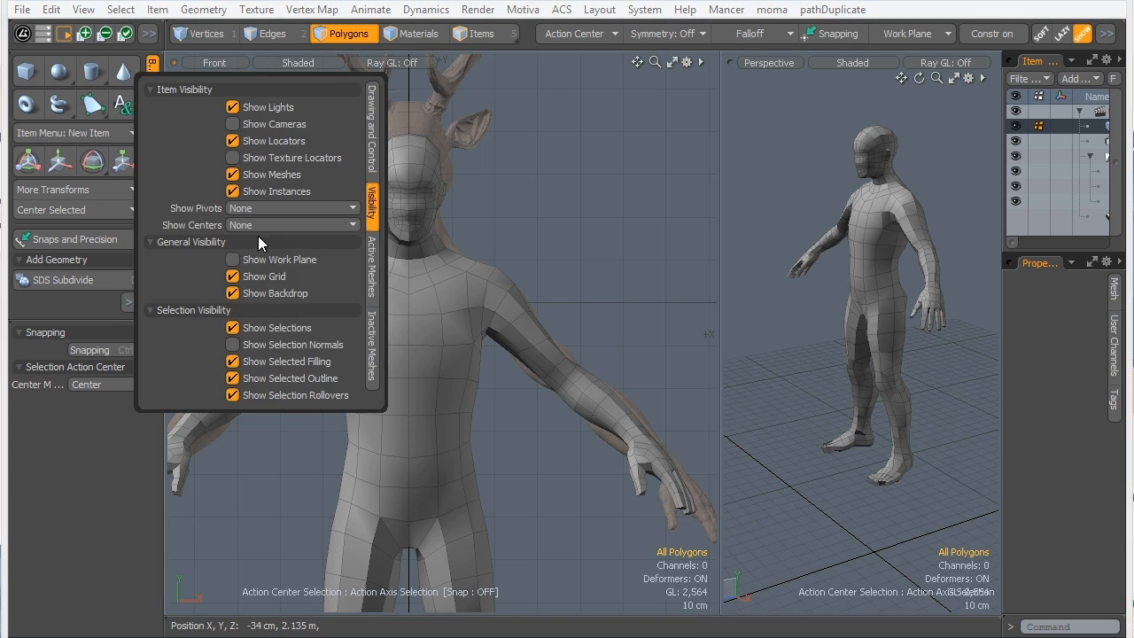
left_click(371, 164)
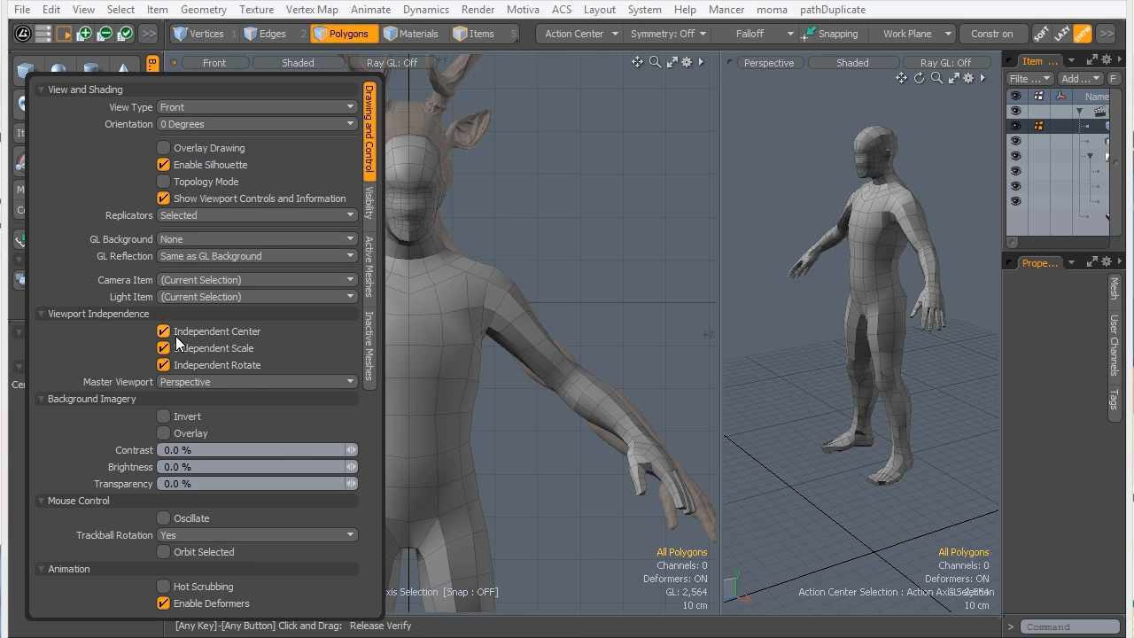
left_click(164, 433)
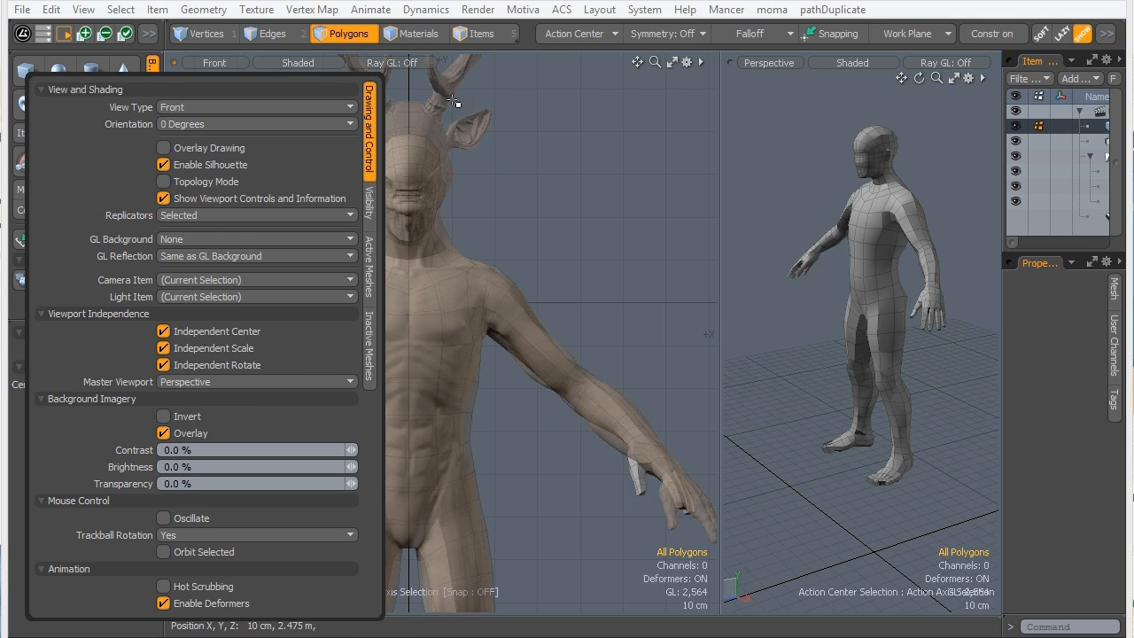
left_click_drag(410, 301, 438, 252, "ctrl+alt")
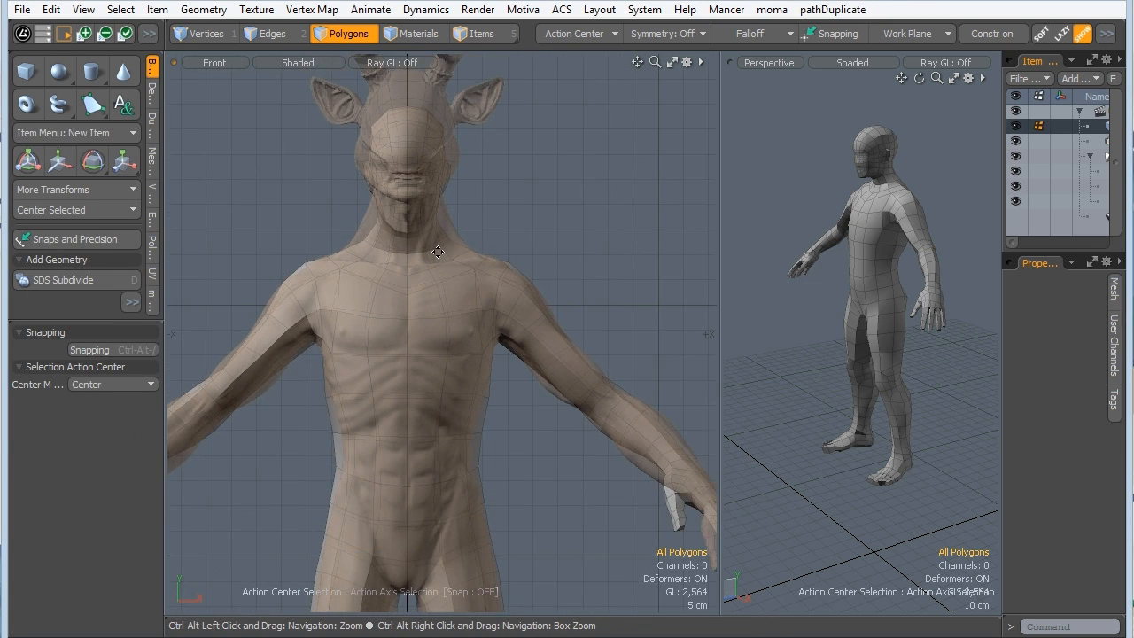
Examine how the mesh's head, torso, arms and legs line up with the overlaid front backdrop.
left_click_drag(450, 168, 453, 273, "alt+shift")
left_click_drag(406, 185, 452, 176, "ctrl+alt")
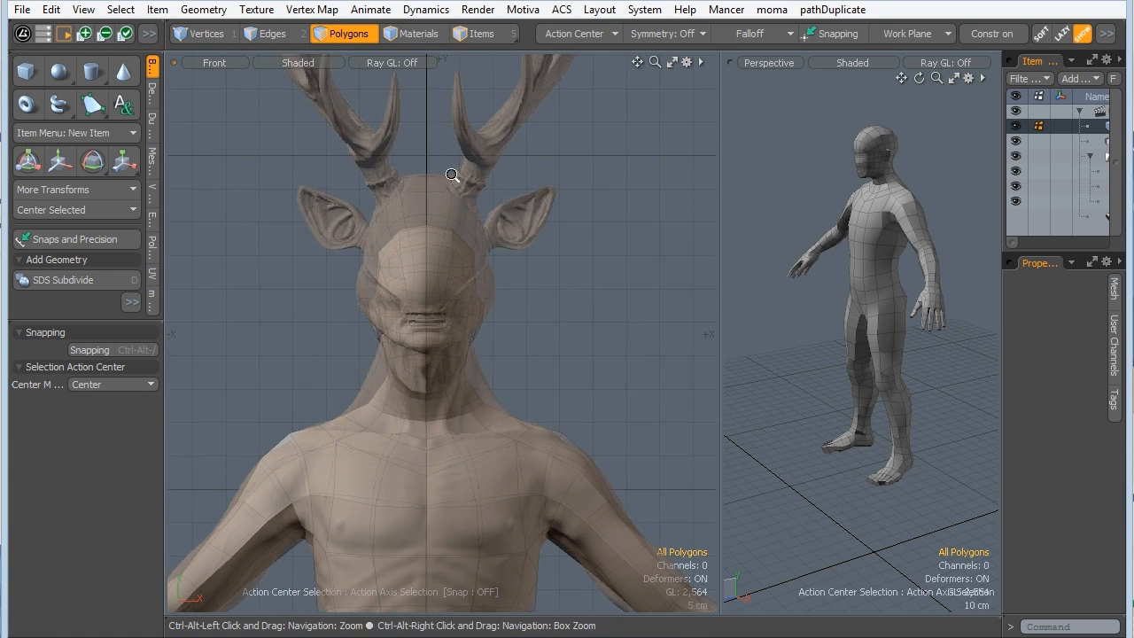
left_click_drag(398, 484, 385, 309, "alt+shift")
left_click_drag(423, 456, 467, 343, "alt+shift")
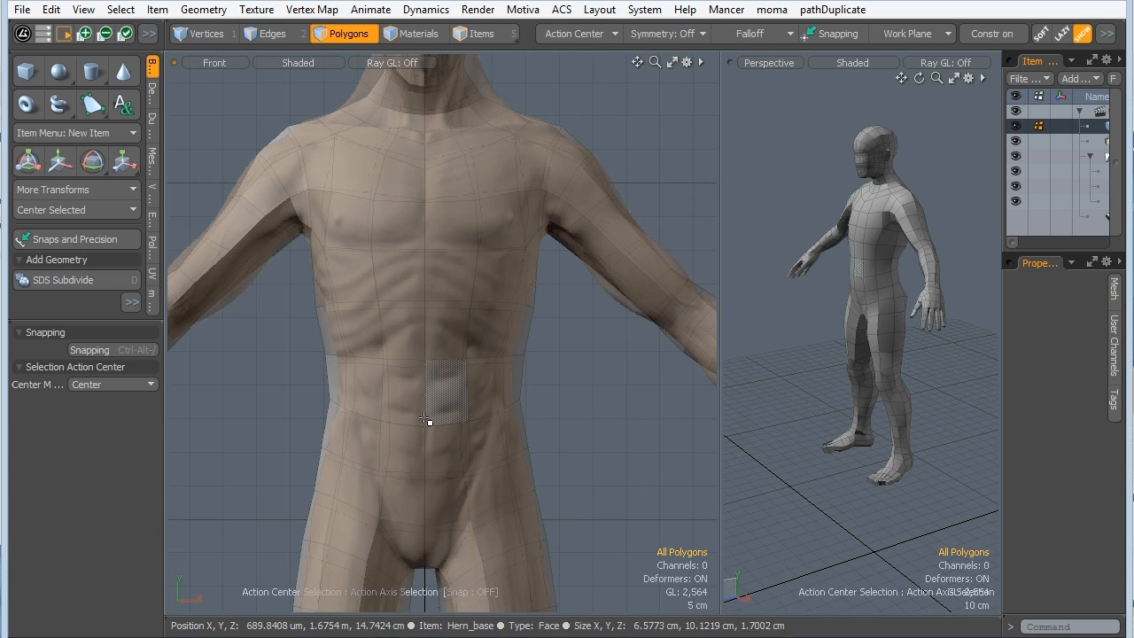
left_click_drag(426, 420, 367, 166, "alt+shift")
left_click_drag(390, 283, 387, 182, "alt+shift")
left_click_drag(408, 236, 430, 236, "ctrl+alt")
left_click_drag(430, 235, 398, 318, "alt+shift")
left_click_drag(396, 257, 452, 180, "ctrl+alt")
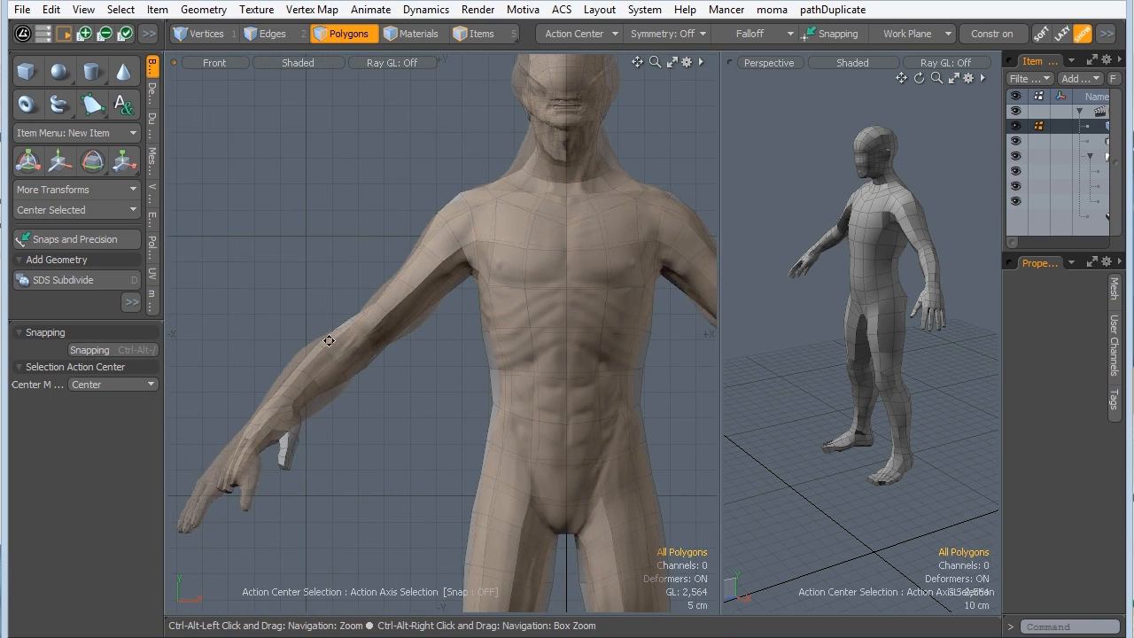
left_click_drag(329, 340, 351, 245, "alt+shift")
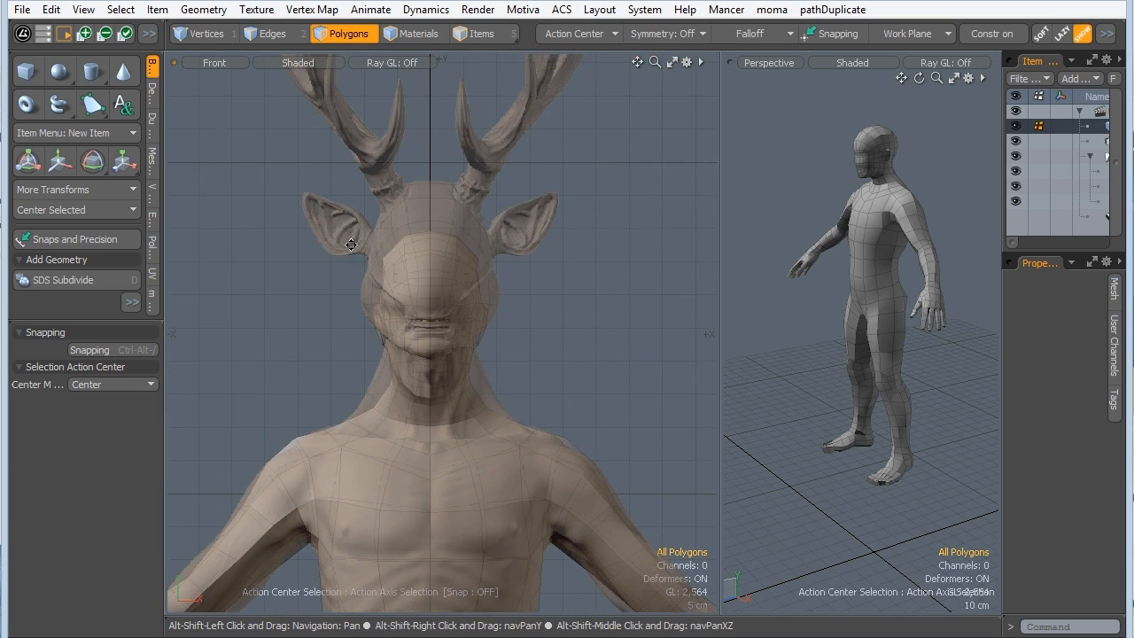
left_click_drag(461, 220, 512, 154, "alt+shift")
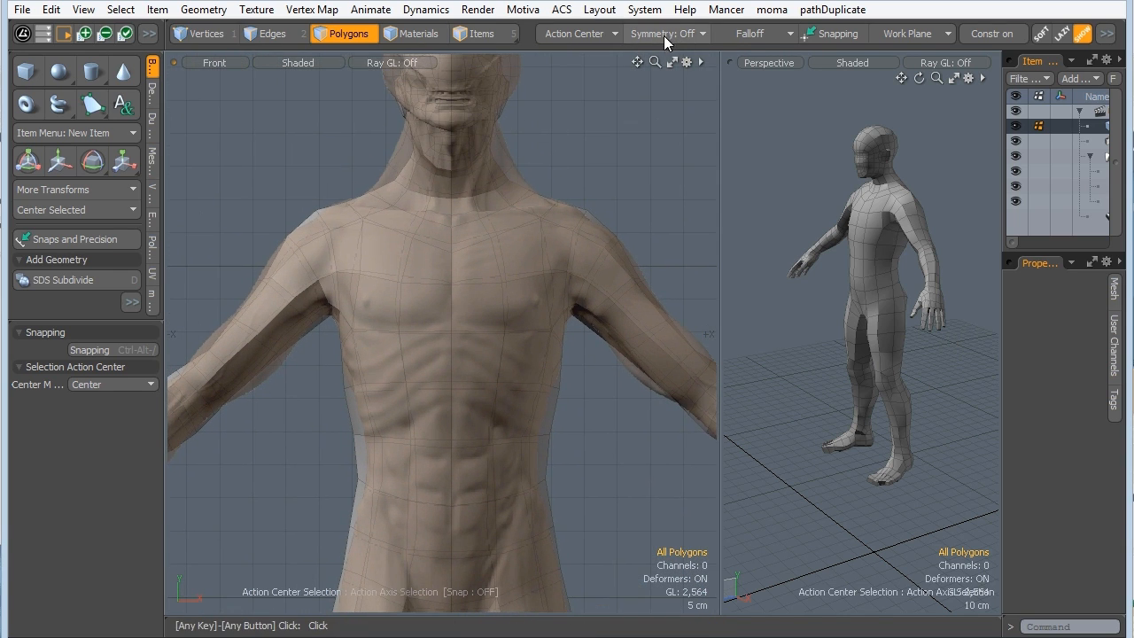
Select all polygons of the Hern_base mesh and center them on the X axis.
left_click(667, 35)
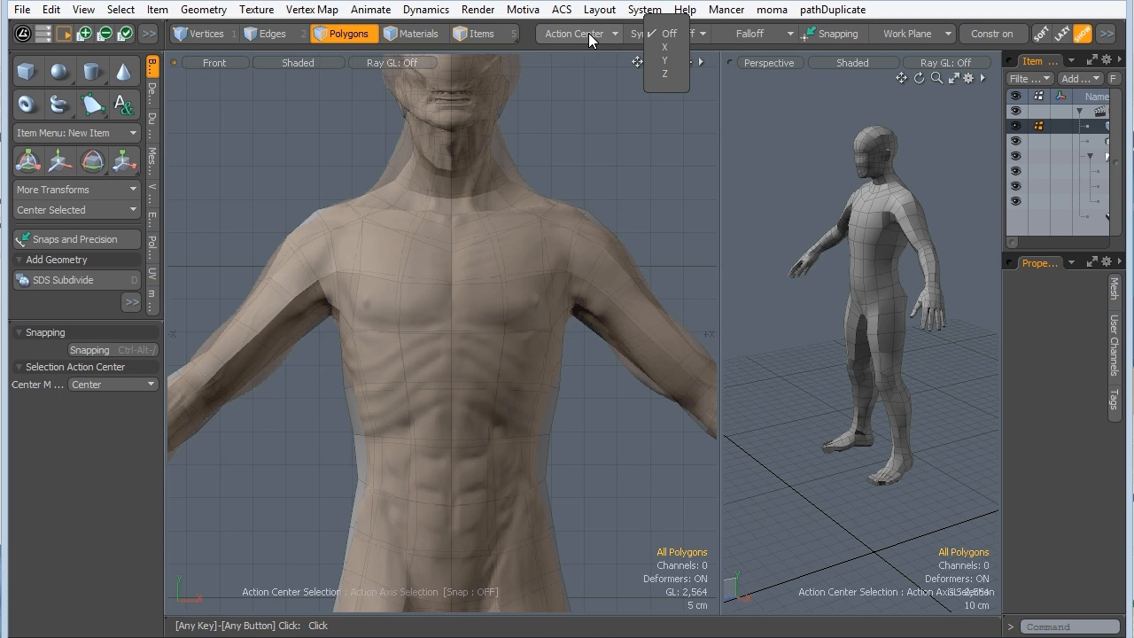
left_click(407, 217)
double_click(393, 215)
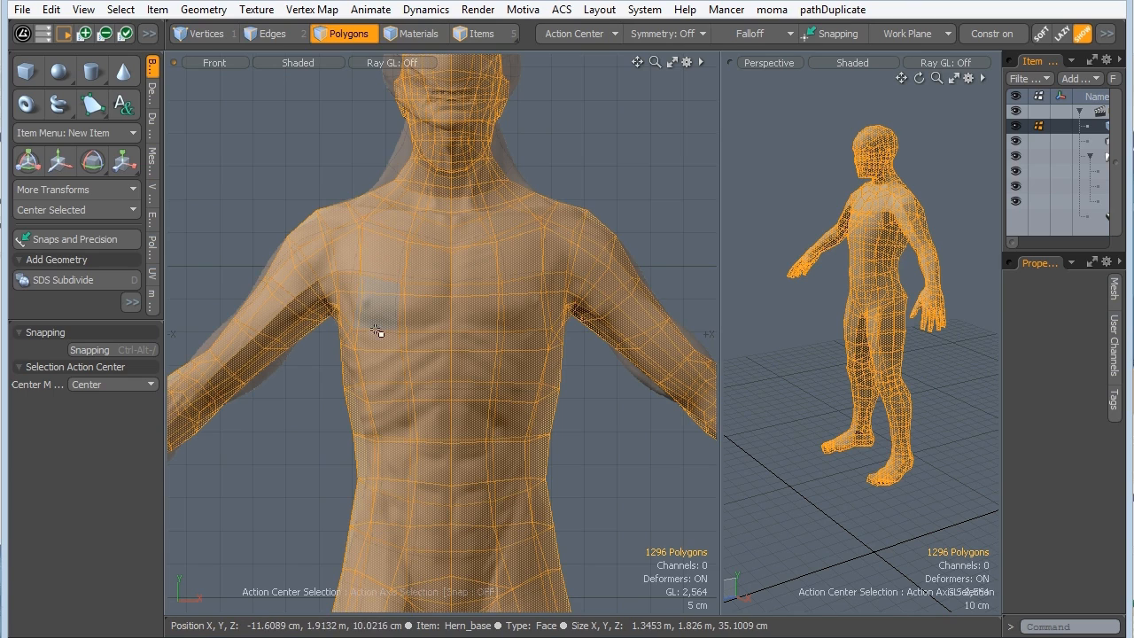
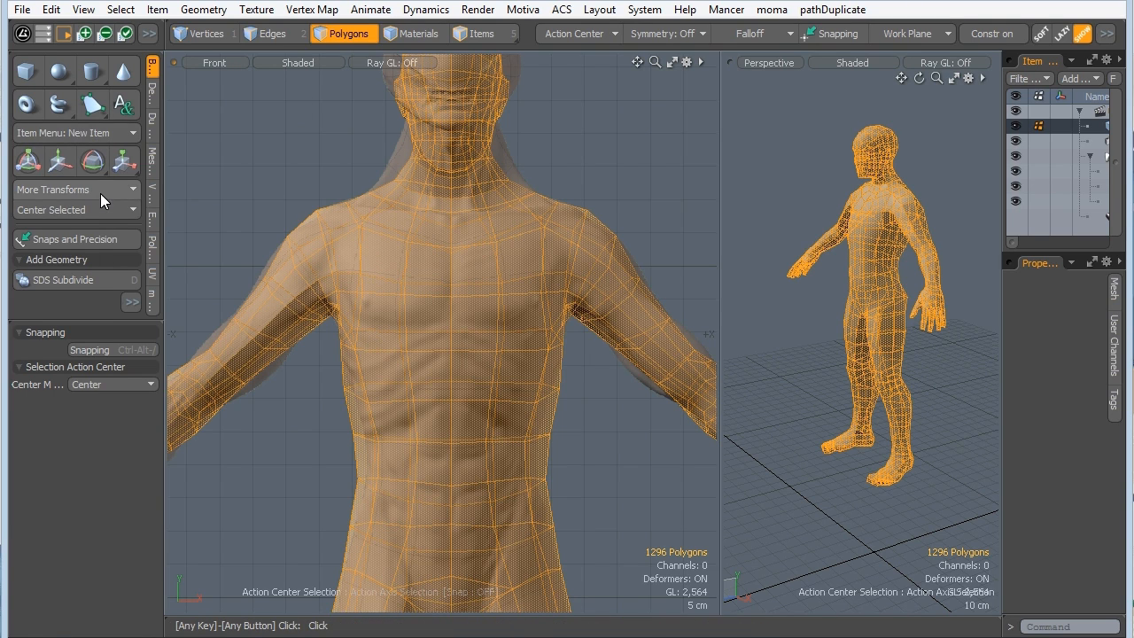
left_click(131, 189)
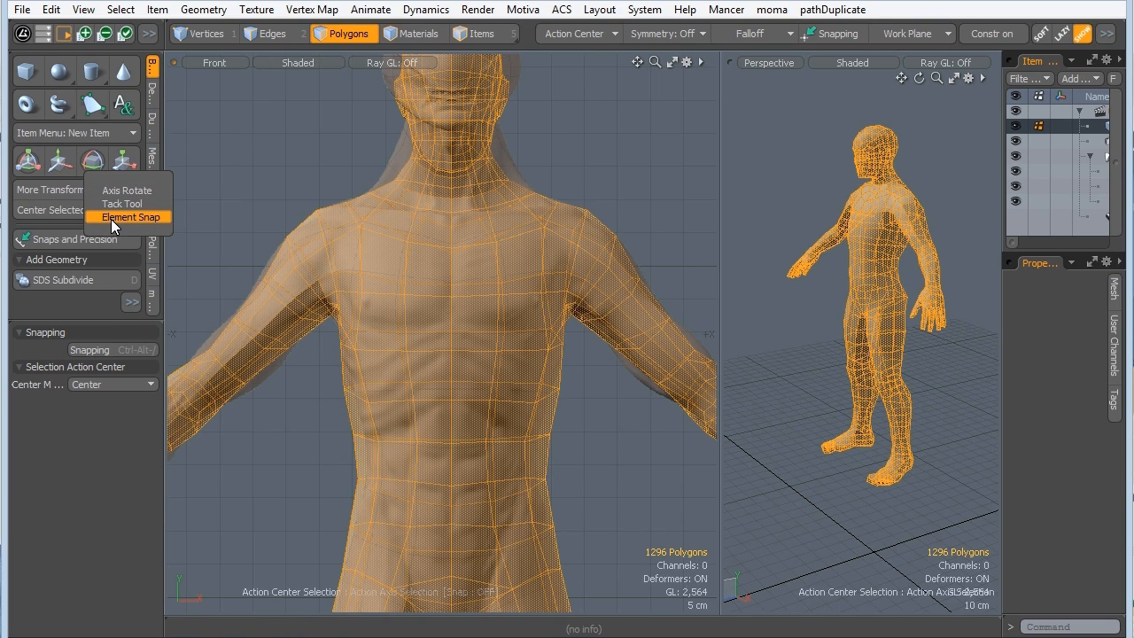
left_click(67, 213)
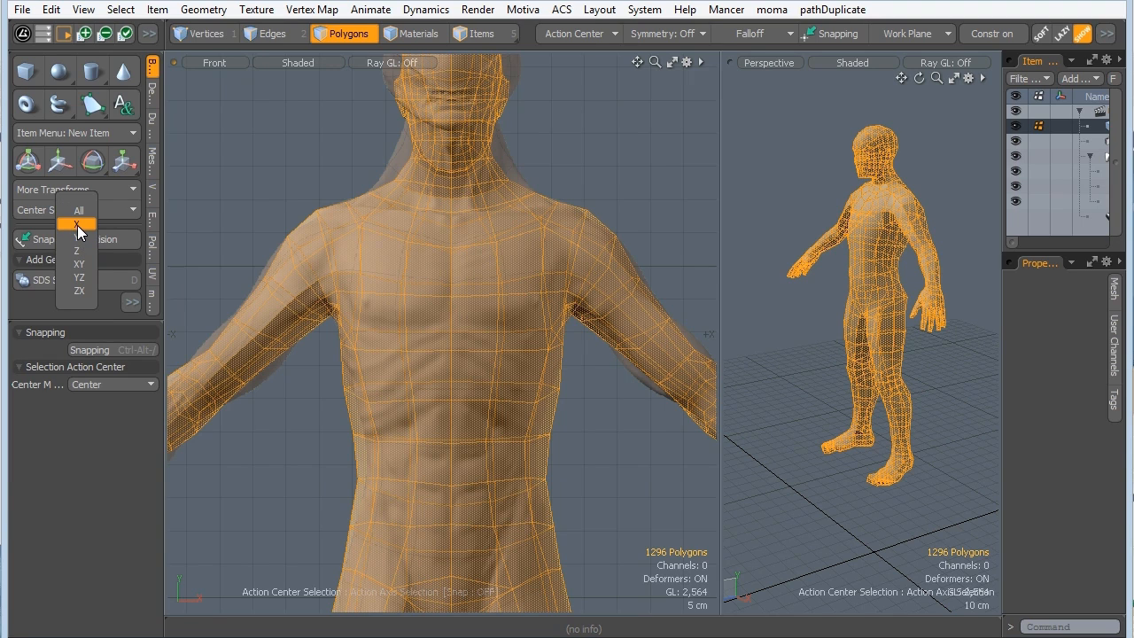
left_click(77, 225)
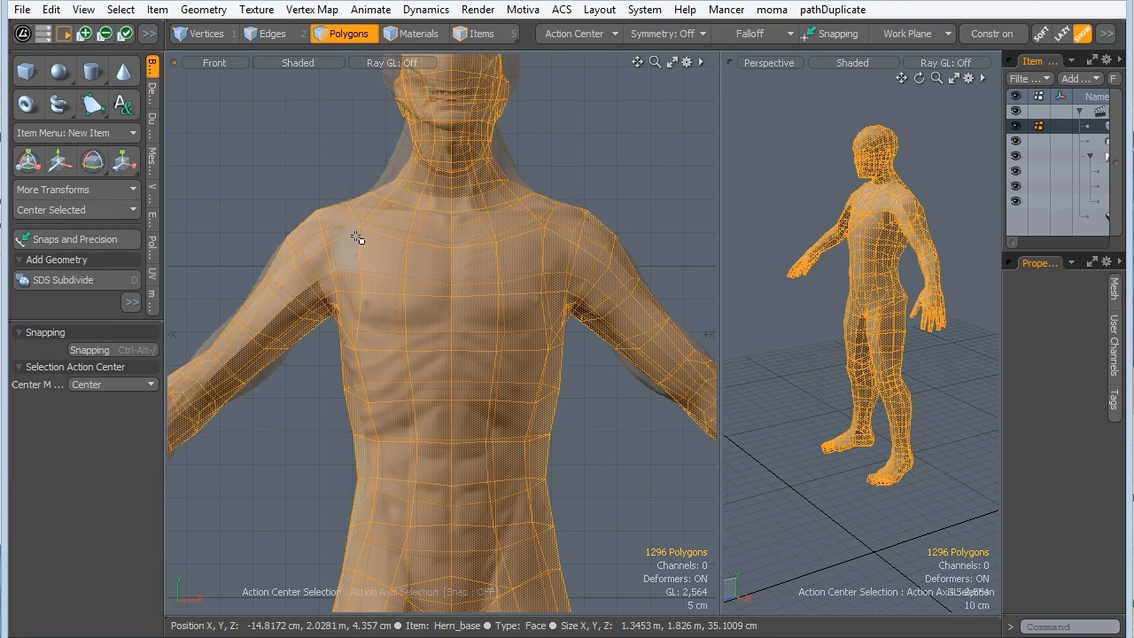
Turn on X symmetry and select the polygons of both hands up to the wrists.
left_click(657, 34)
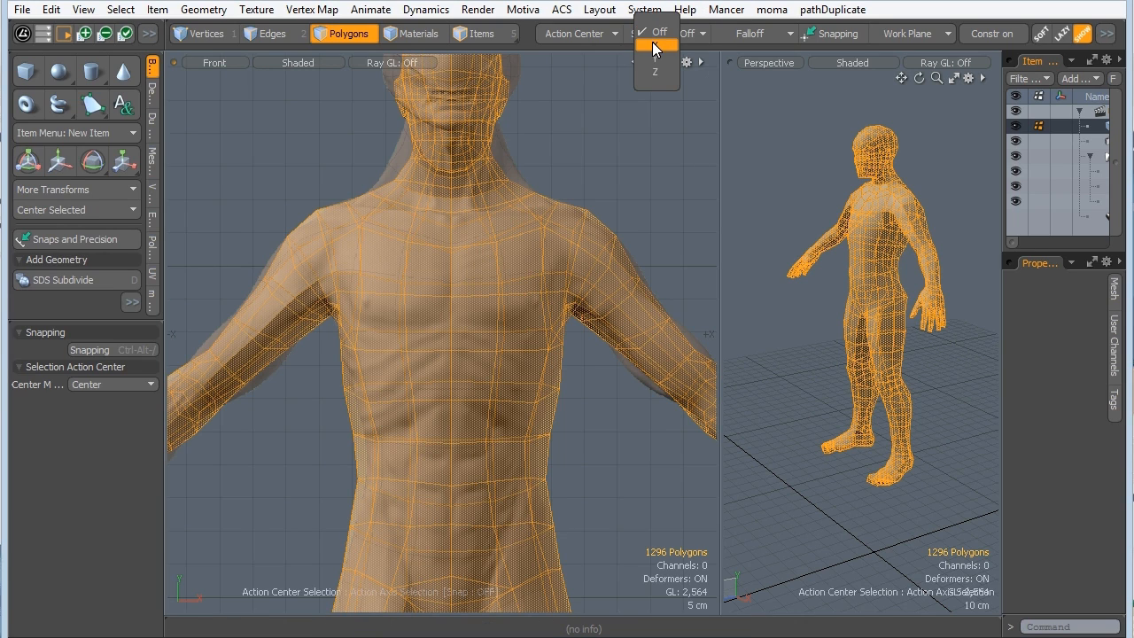
left_click(656, 44)
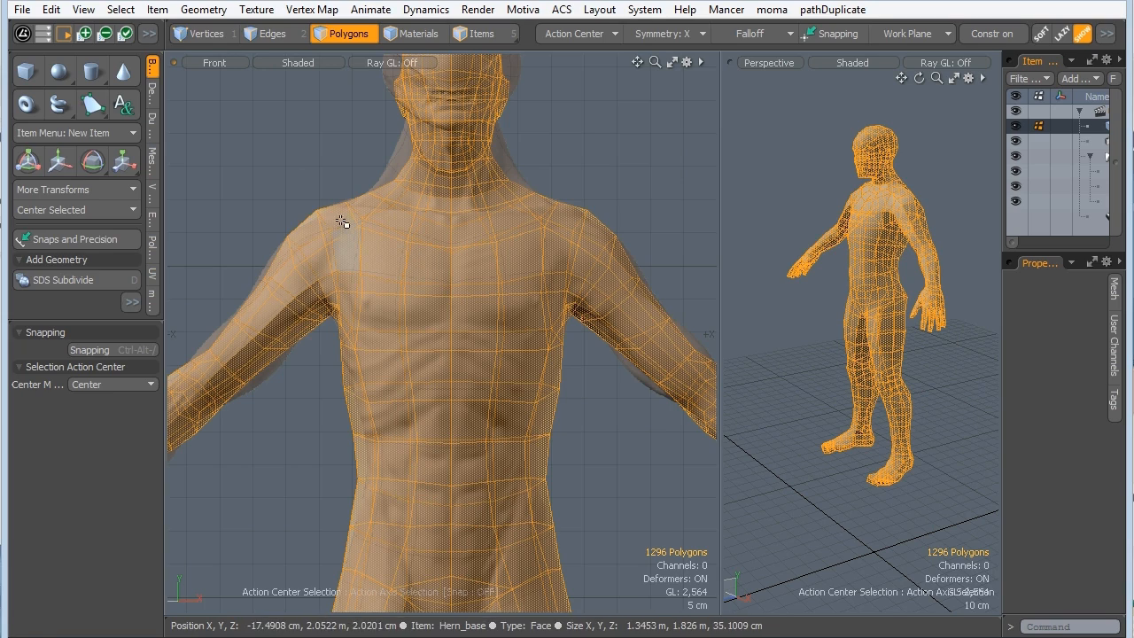
left_click_drag(361, 182, 416, 195, "ctrl+alt")
left_click_drag(234, 286, 381, 225, "alt+shift")
left_click_drag(381, 225, 346, 238, "ctrl+alt")
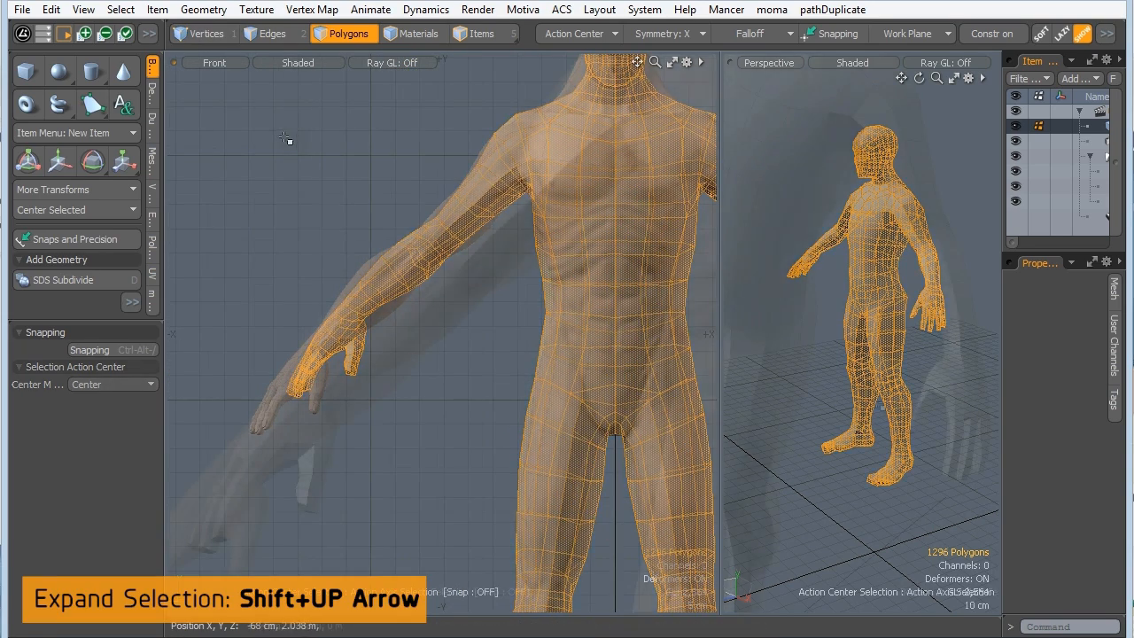
right_click_drag(988, 490, 1002, 394)
mouse_move(1002, 394)
right_mouse_down()
mouse_move(989, 325)
mouse_move(934, 353)
right_mouse_up()
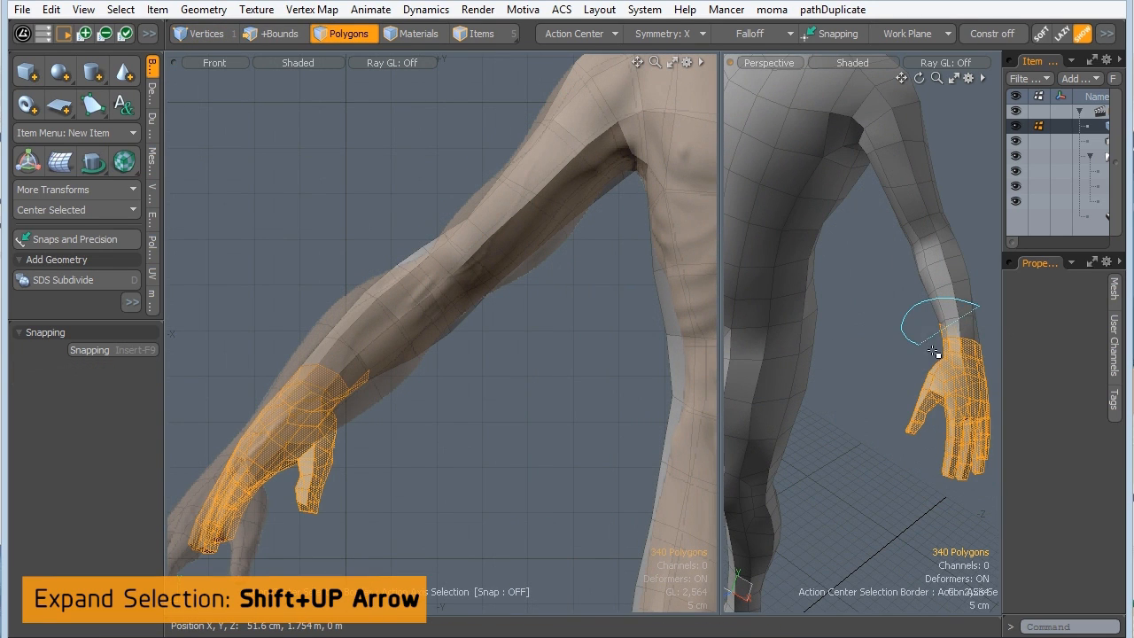
right_click_drag(986, 326, 982, 316, "shift")
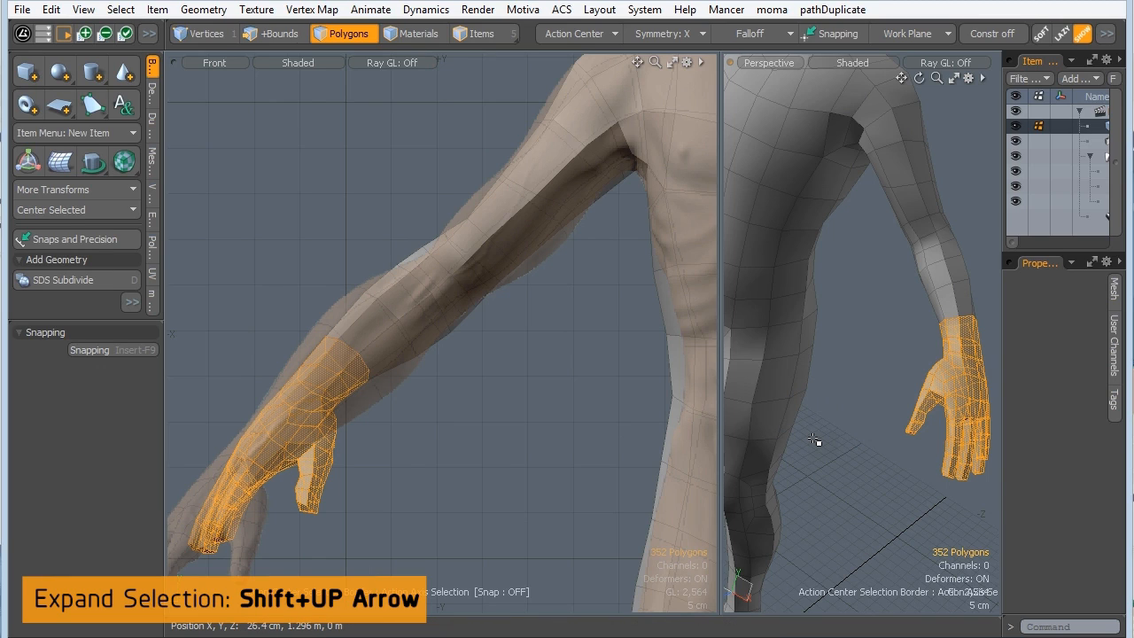
Expand the hand selection along the forearms to the upper arms, just below the shoulders.
key("shift+Up")
key("shift+Up")
key("shift+Up")
key("shift+Up")
key("shift+Up")
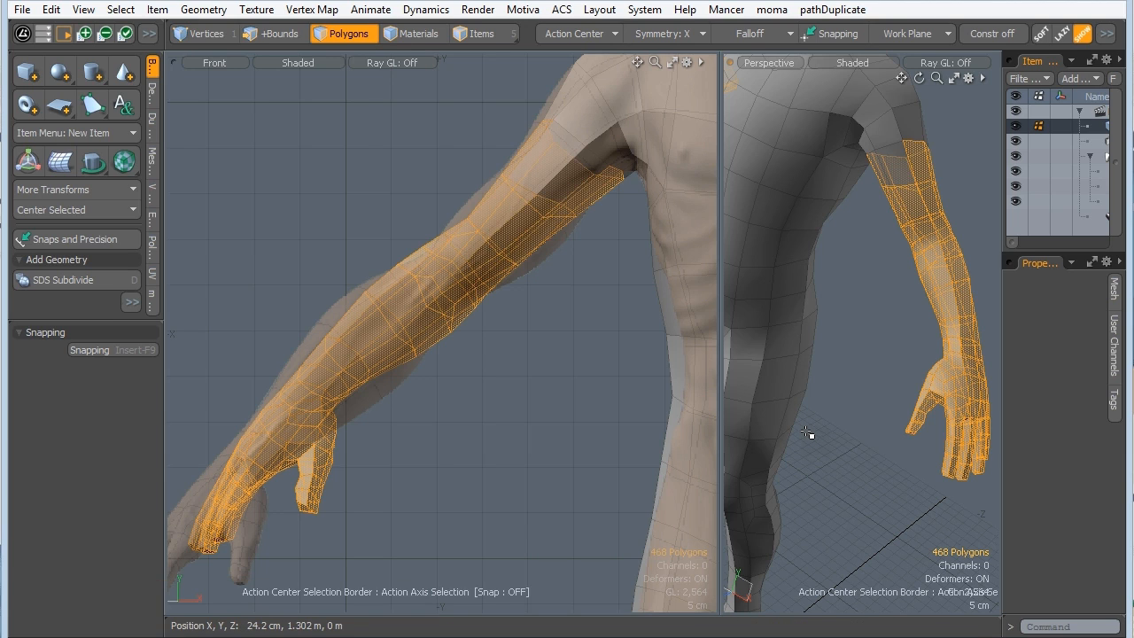
key("shift+Up")
key("shift+Up")
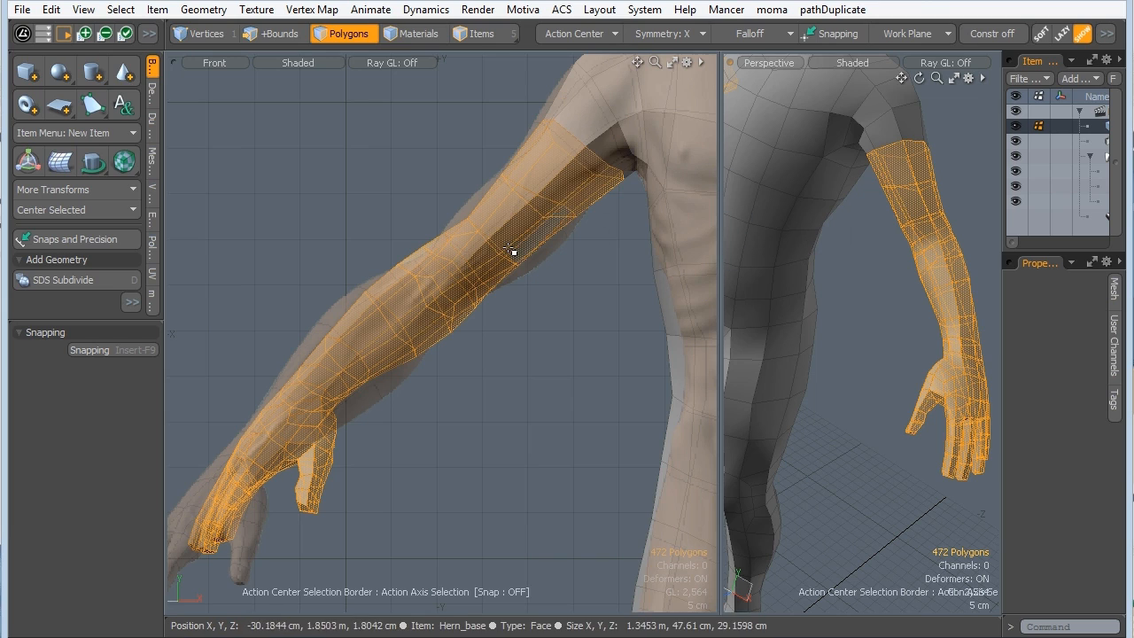
Using the Selection Border action center, transform the selected arms so the hands and forearms line up with the front backdrop.
key("w")
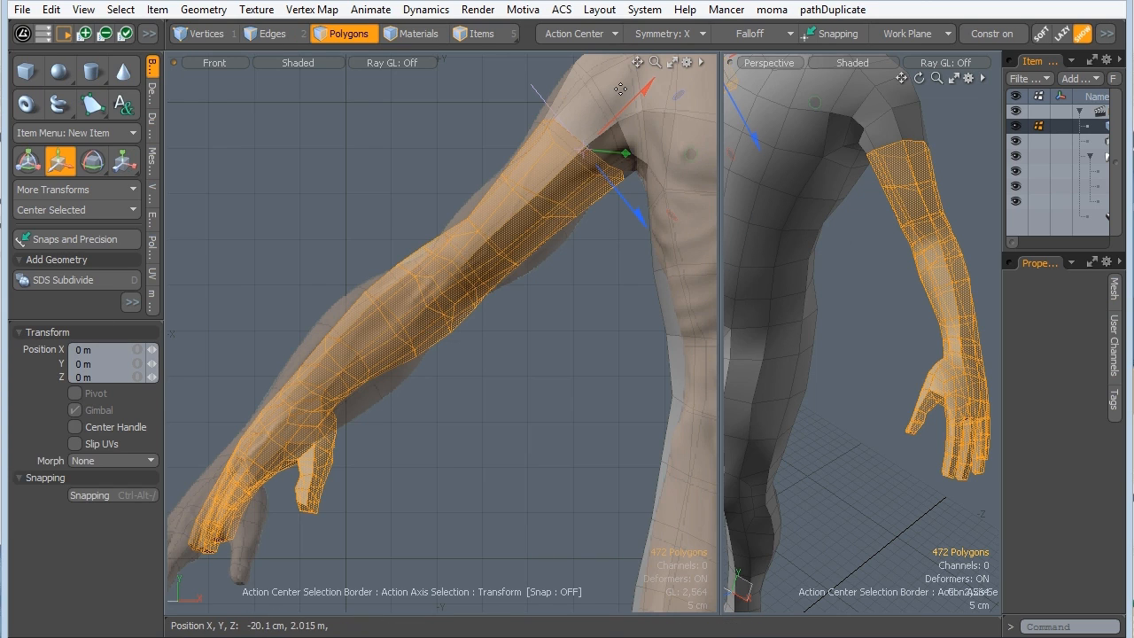
left_click(574, 35)
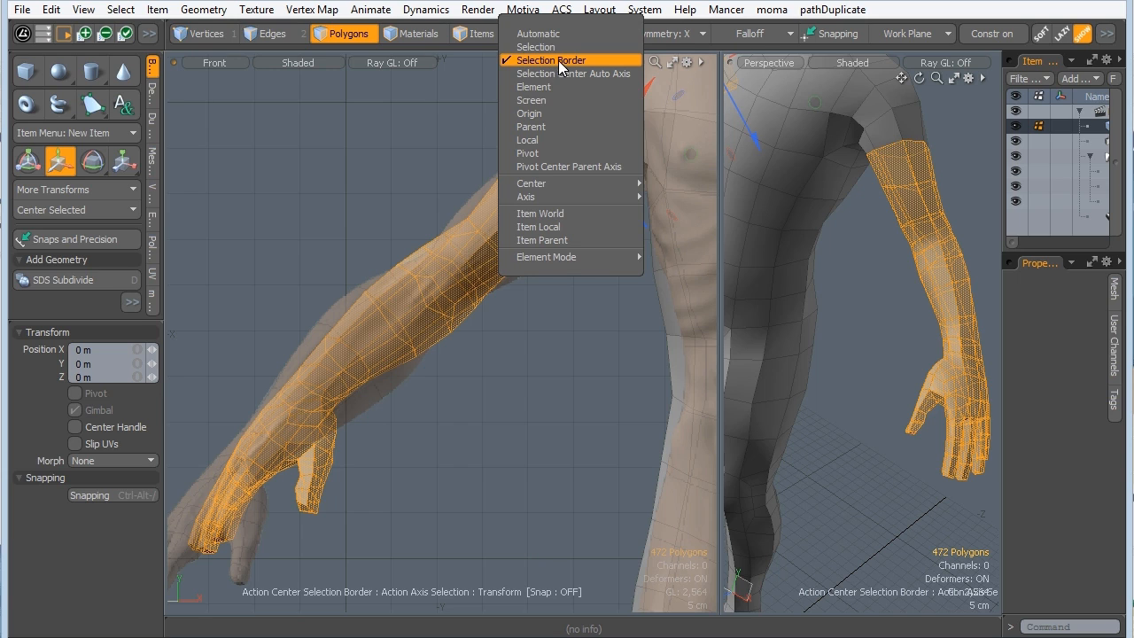
left_click(589, 60)
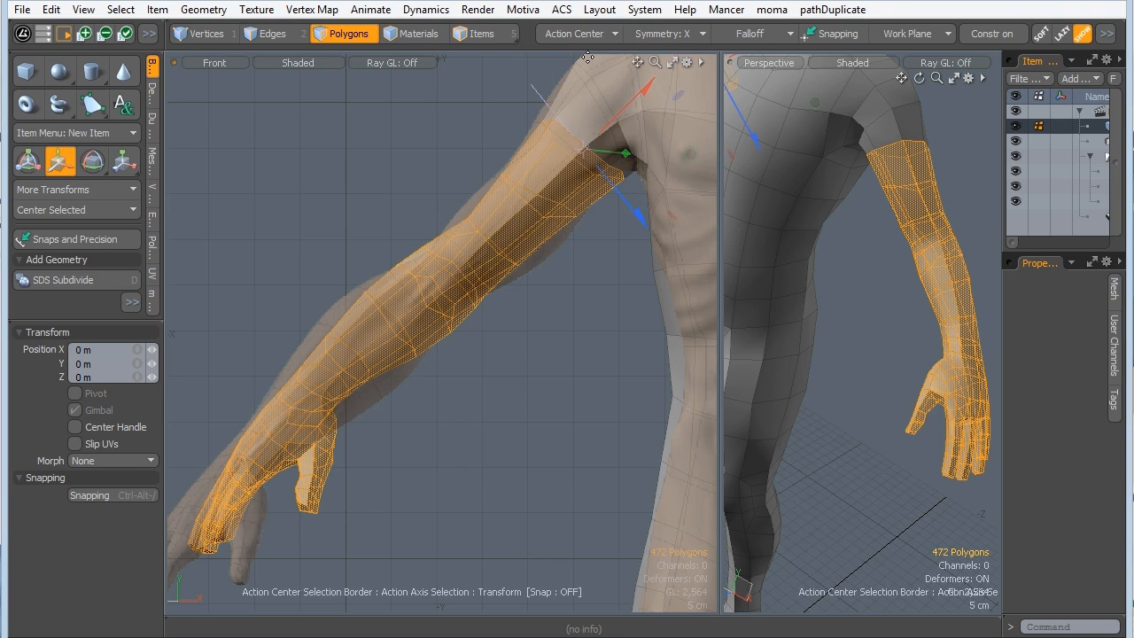
left_click(574, 33)
left_click(554, 60)
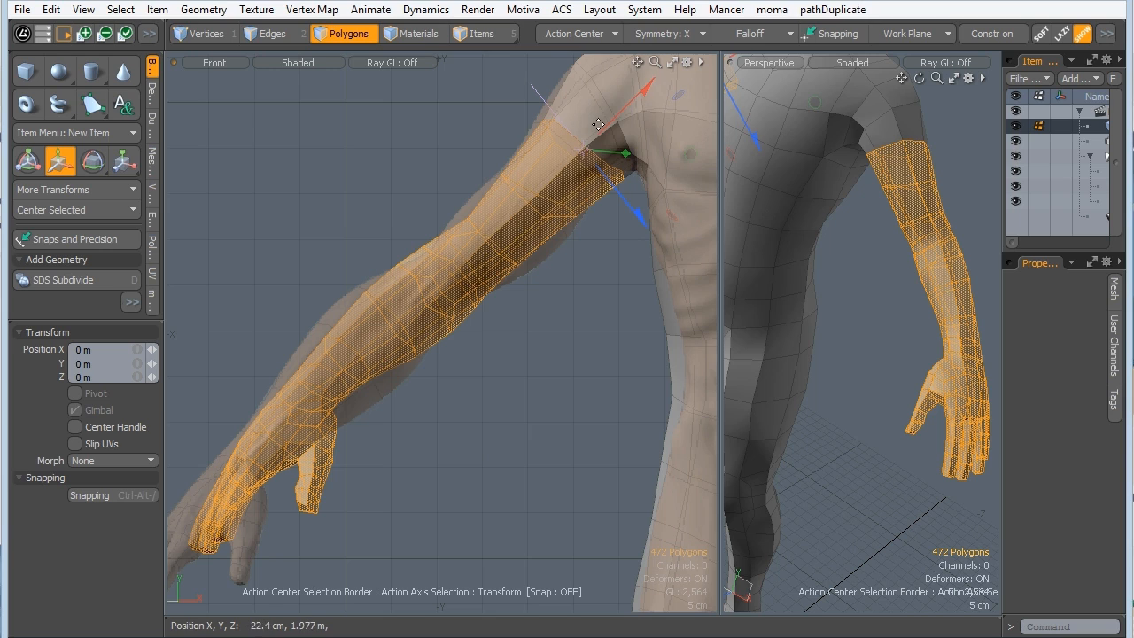
left_click_drag(614, 117, 558, 222)
key("y")
key("space")
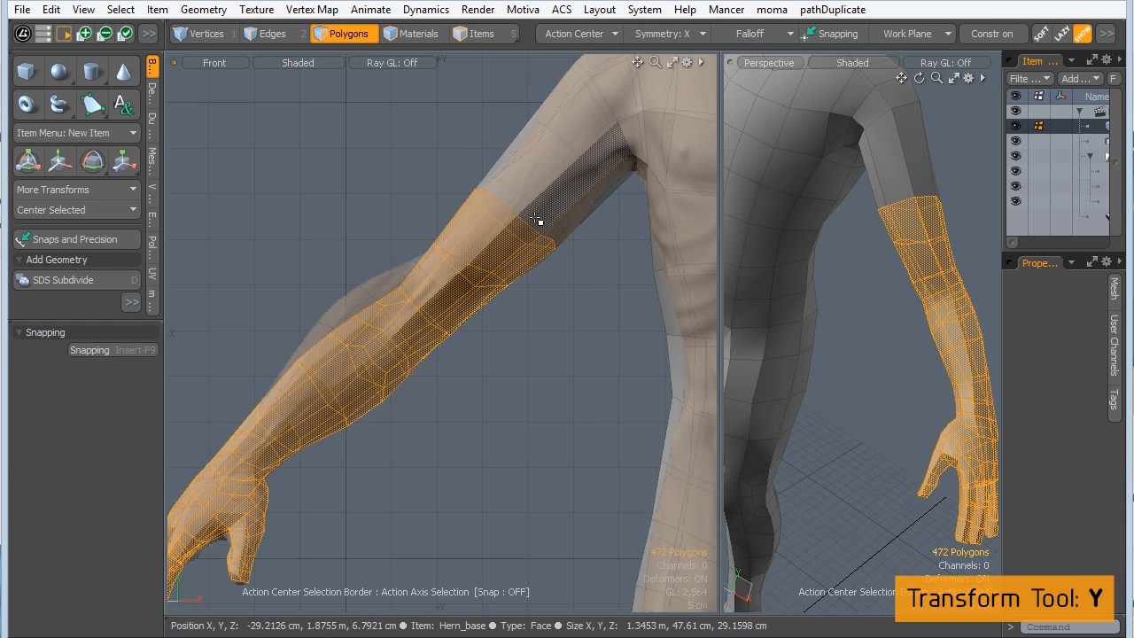
Replace the arm selection with the band of polygons around both elbows.
key("shift+Down")
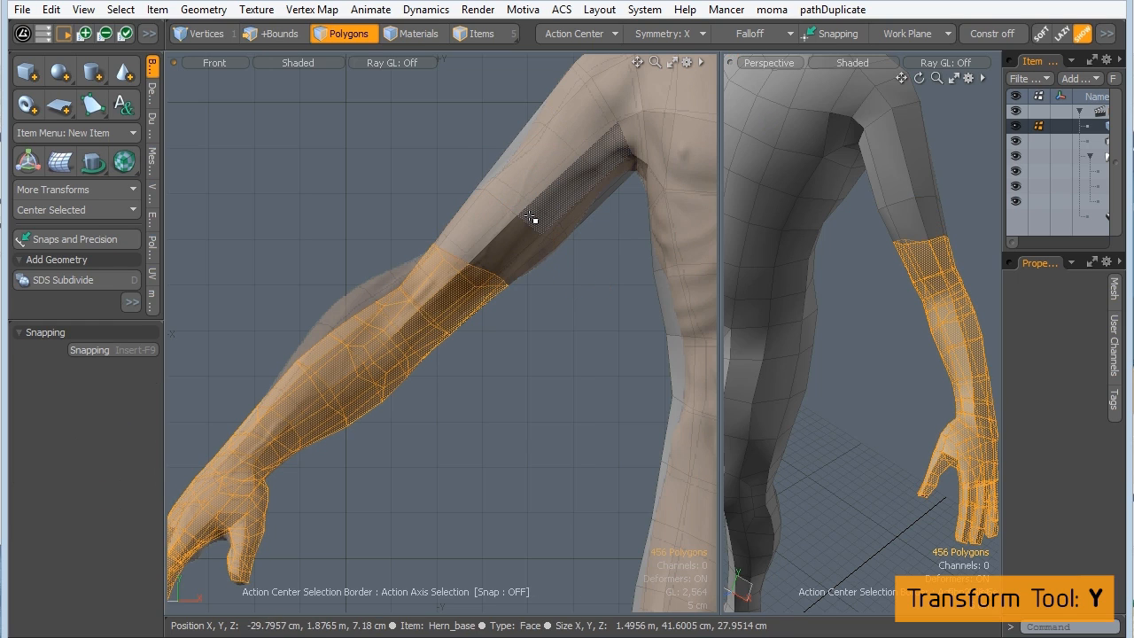
key("shift+Down")
left_click(882, 274)
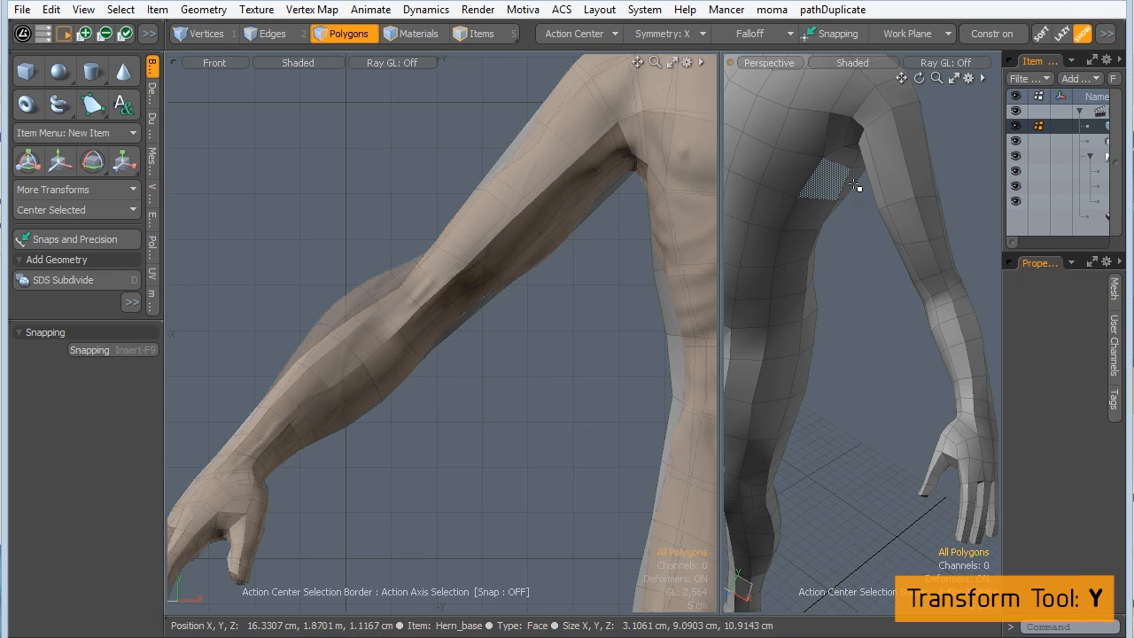
mouse_move(896, 310)
right_mouse_down()
mouse_move(955, 317)
mouse_move(984, 280)
right_mouse_up()
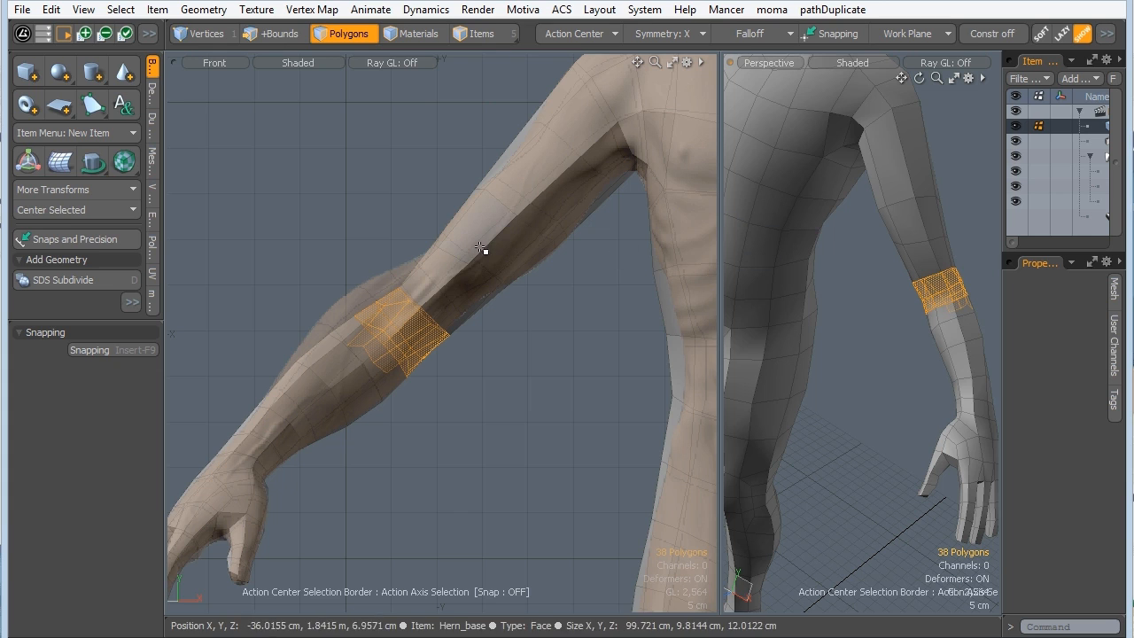
left_click_drag(964, 270, 815, 309, "alt")
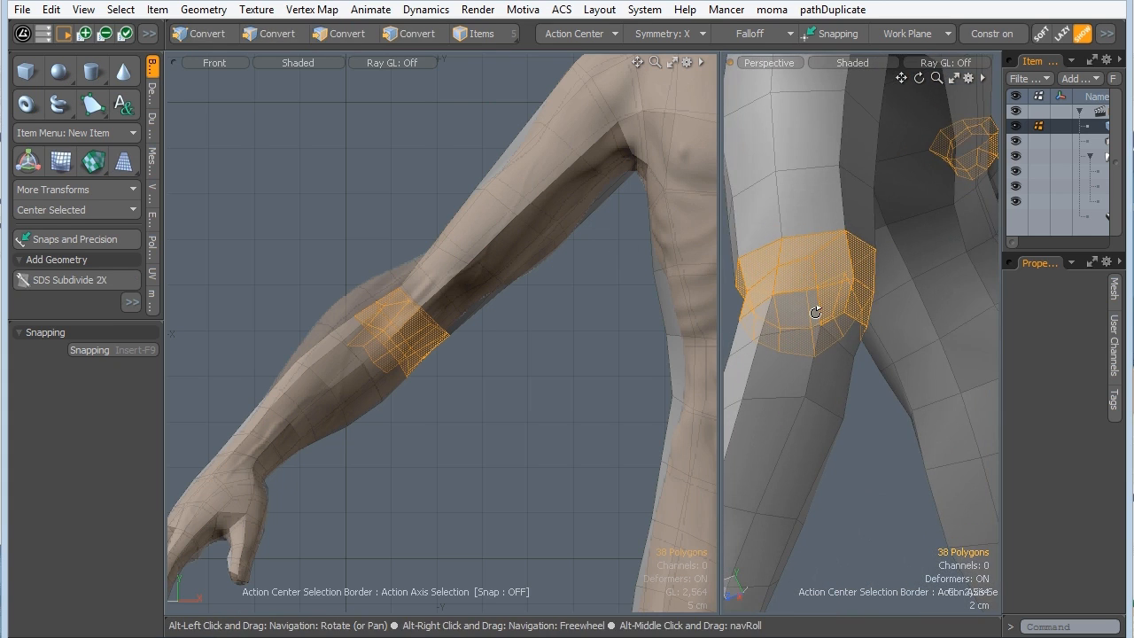
Add the remaining elbow polygons to the selection and move both elbow bands up the arms to the backdrop's elbows.
mouse_move(738, 324)
left_mouse_down("shift")
mouse_move(779, 309)
mouse_move(839, 330)
mouse_move(792, 319)
mouse_move(797, 310)
mouse_move(837, 350)
left_mouse_up("shift")
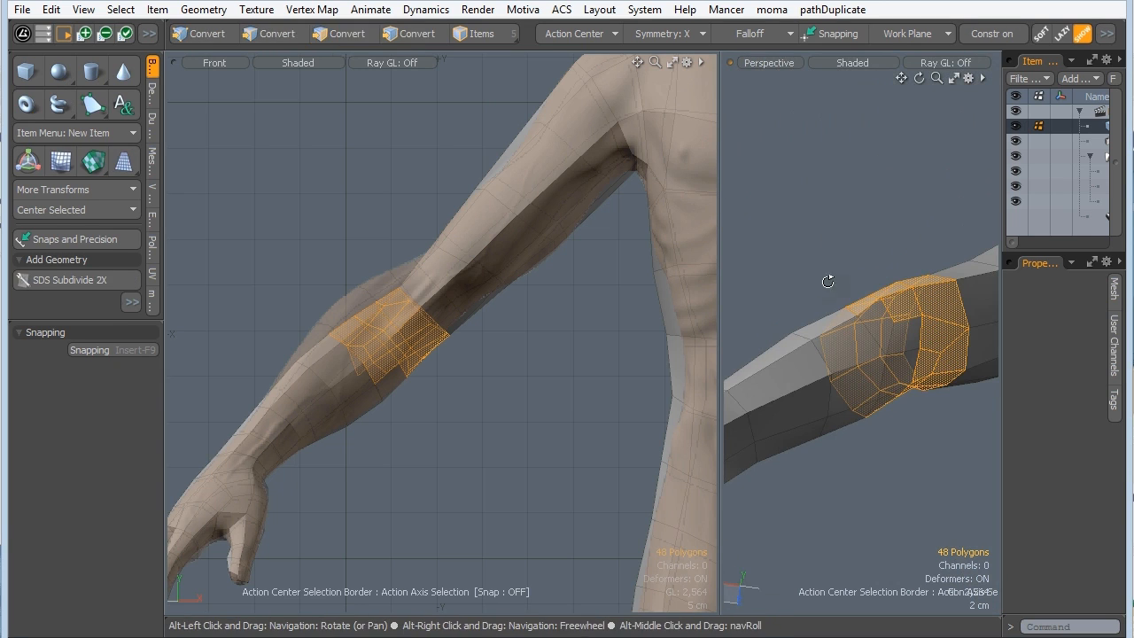
left_click(865, 402, "shift")
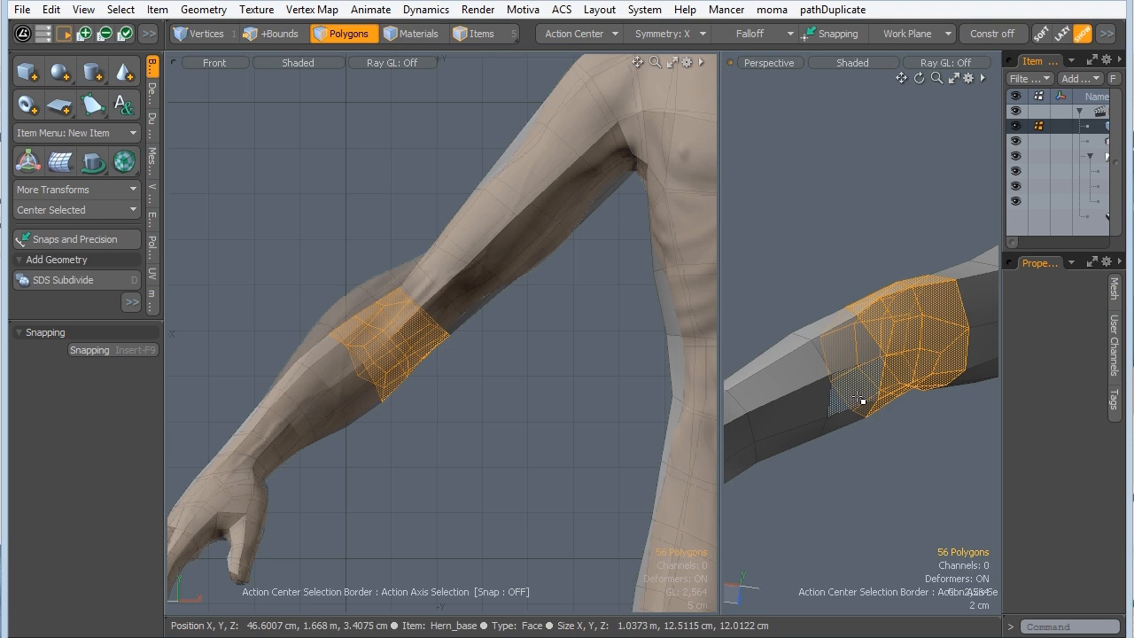
left_click_drag(446, 263, 449, 274, "alt")
left_click_drag(874, 286, 922, 456, "alt")
key("w")
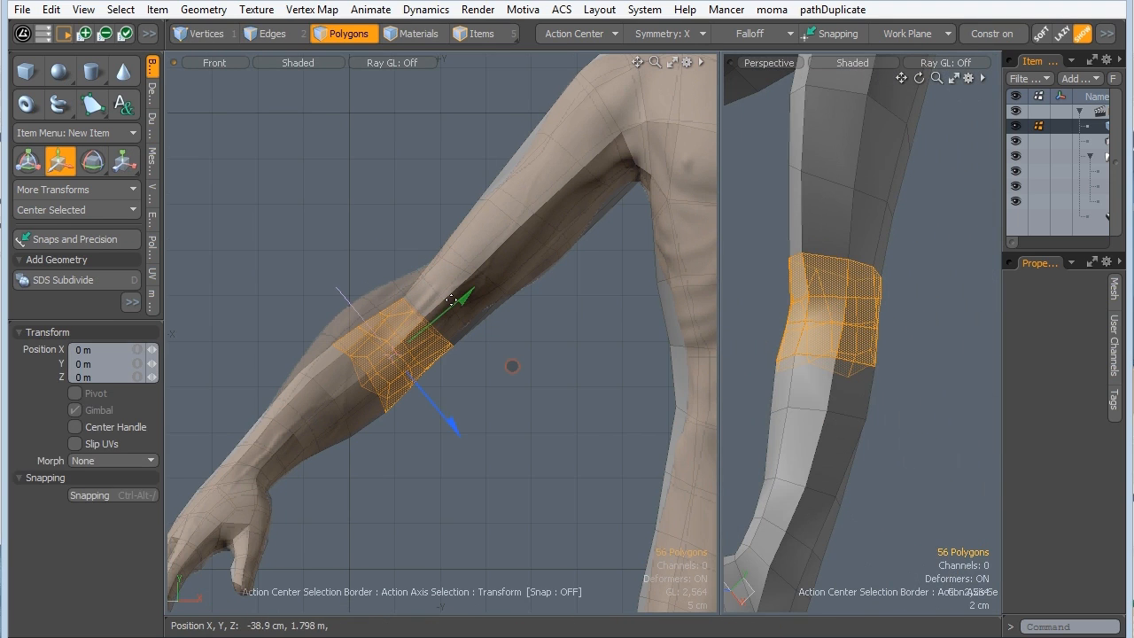
left_click_drag(451, 301, 506, 259)
key("q")
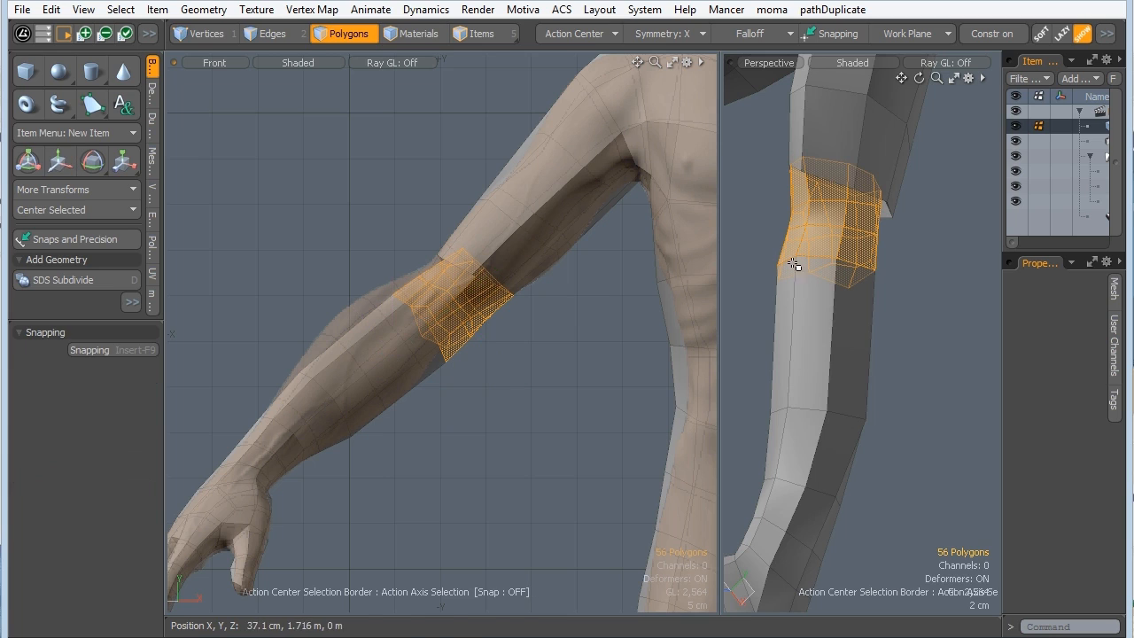
Select the two edge loops above each elbow and move them up the upper arms using the Automatic action center.
left_click_drag(846, 128, 856, 256, "alt+shift")
scroll(856, 256, "up", 2)
left_click(266, 35)
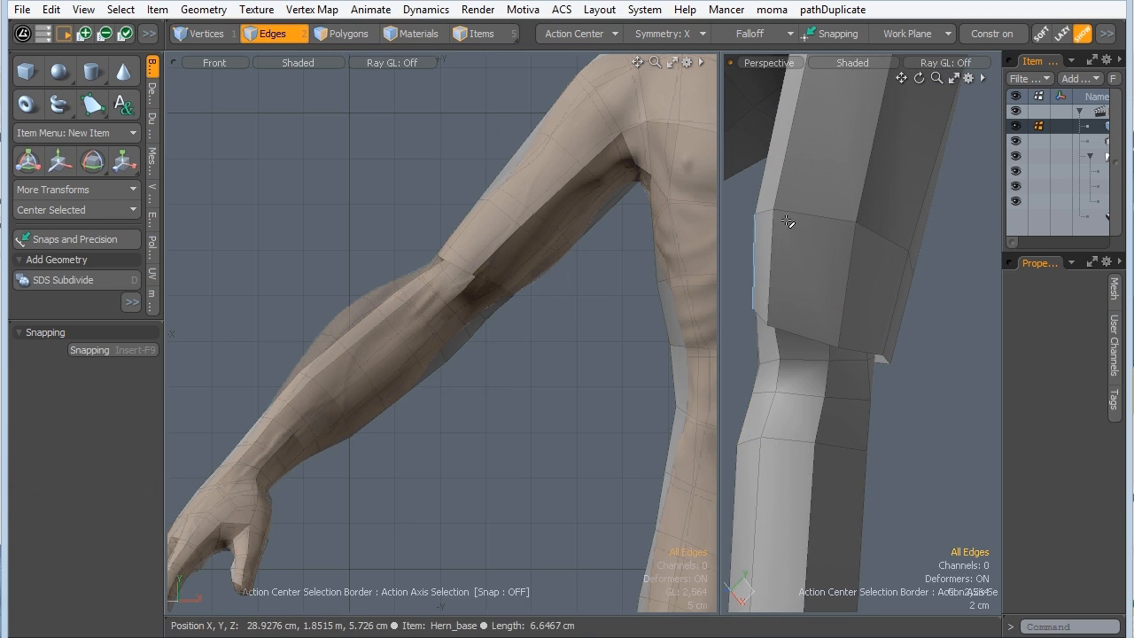
left_click(807, 219)
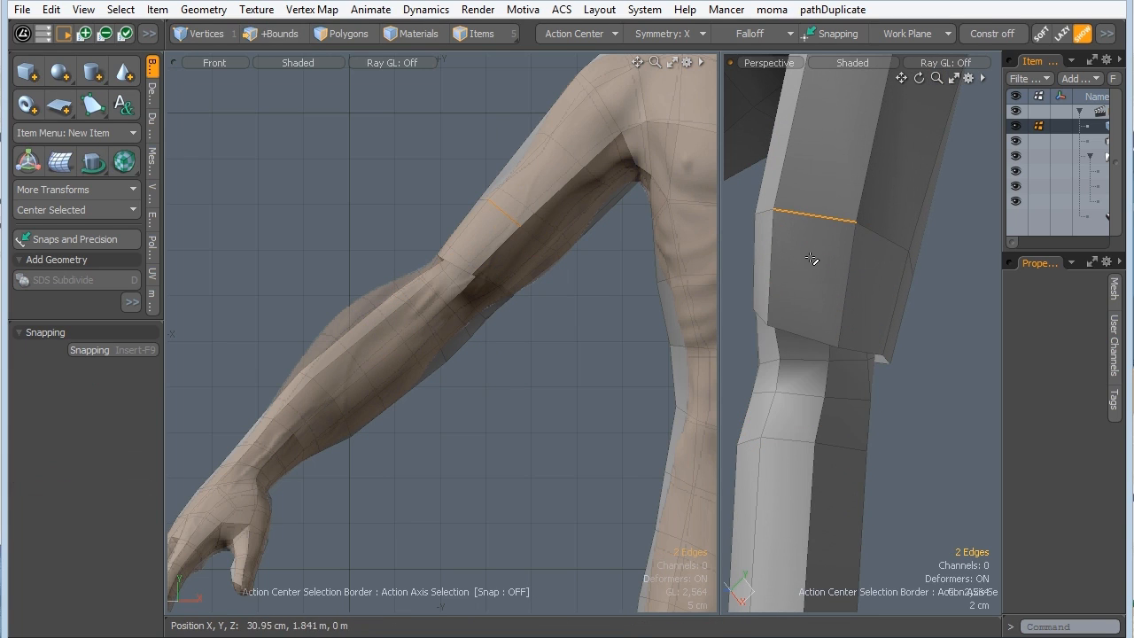
double_click(813, 218)
double_click(804, 317, "shift")
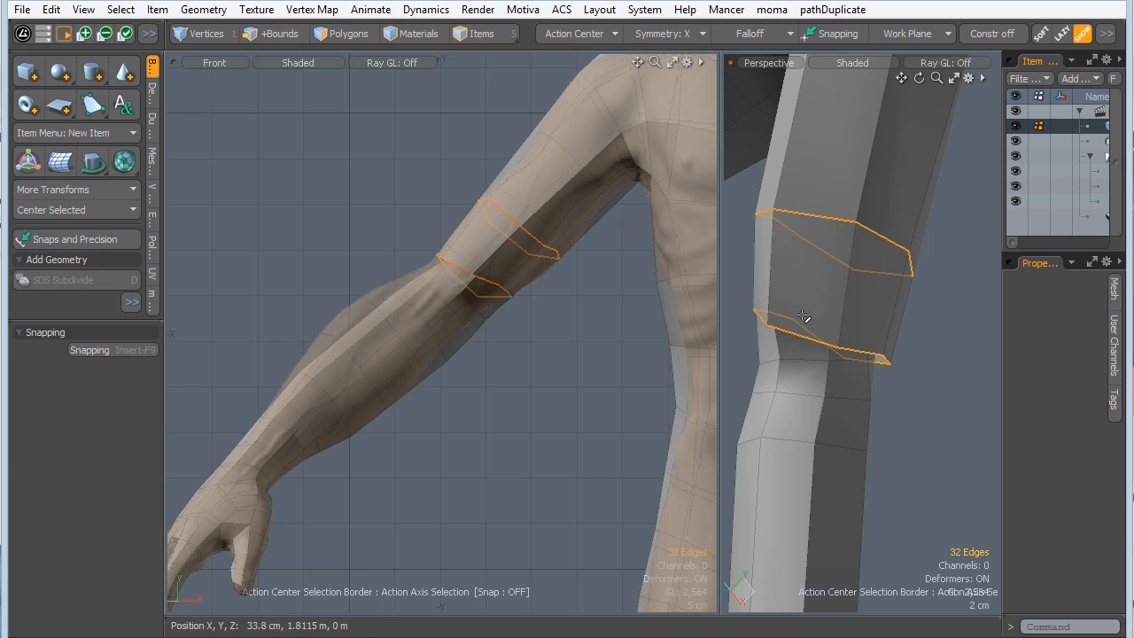
key("w")
left_click_drag(532, 333, 443, 261, "alt")
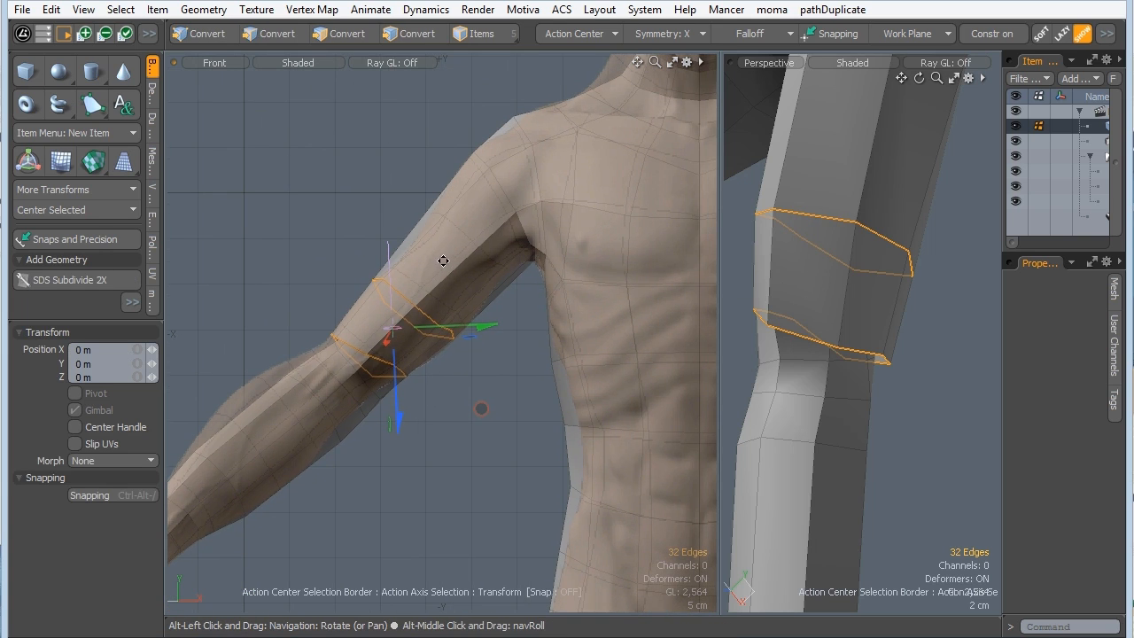
left_click(549, 36)
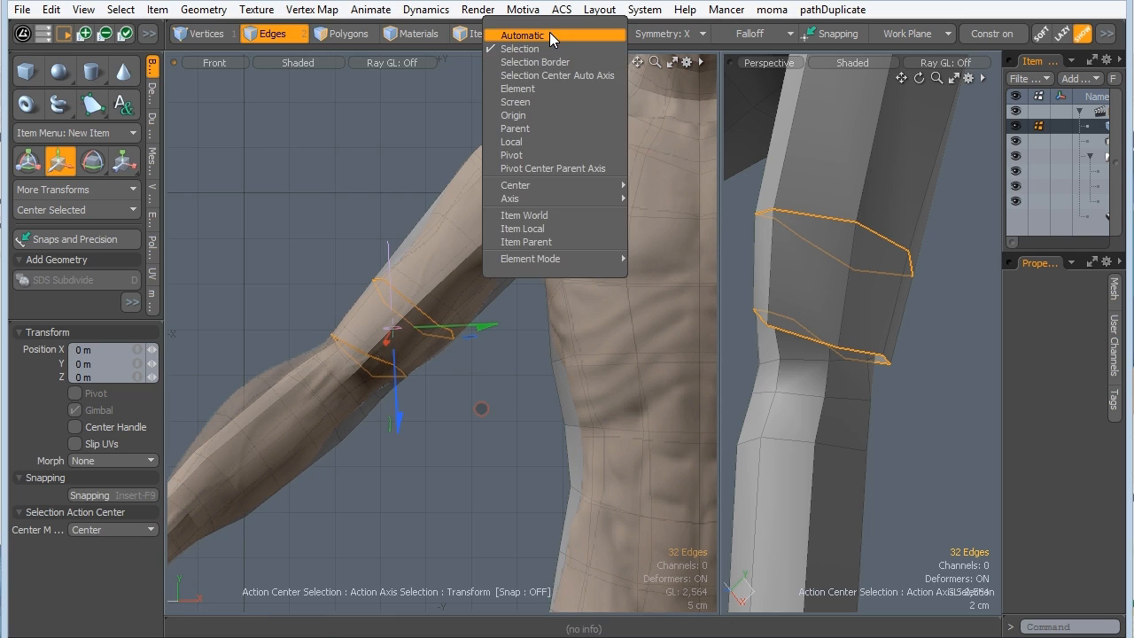
left_click(539, 35)
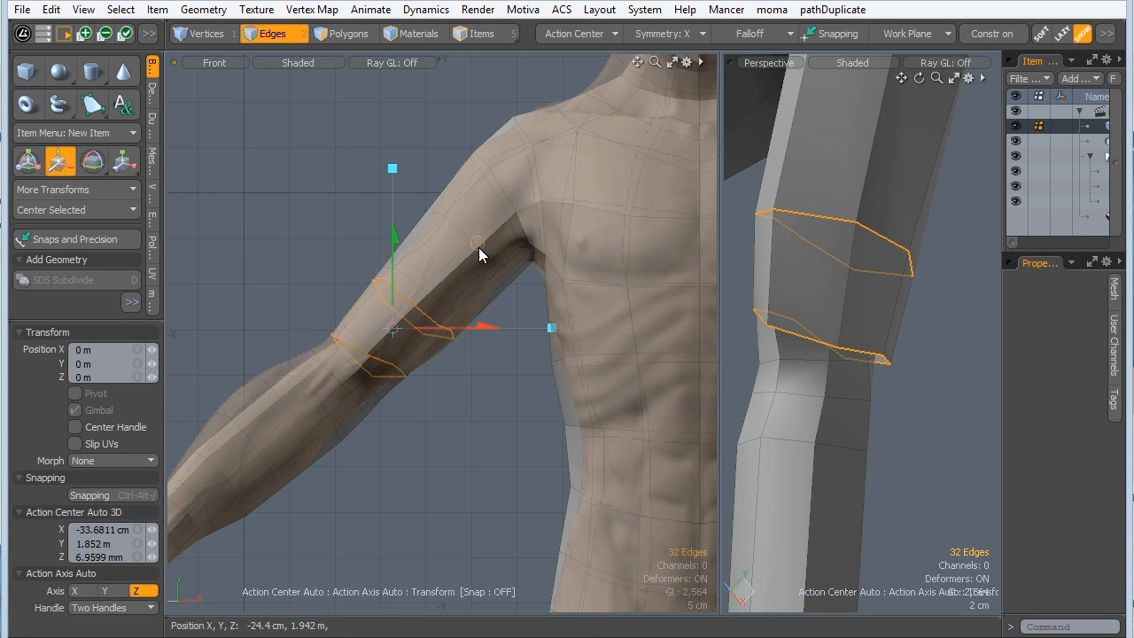
left_click_drag(478, 248, 521, 197)
key("space")
left_click(488, 360)
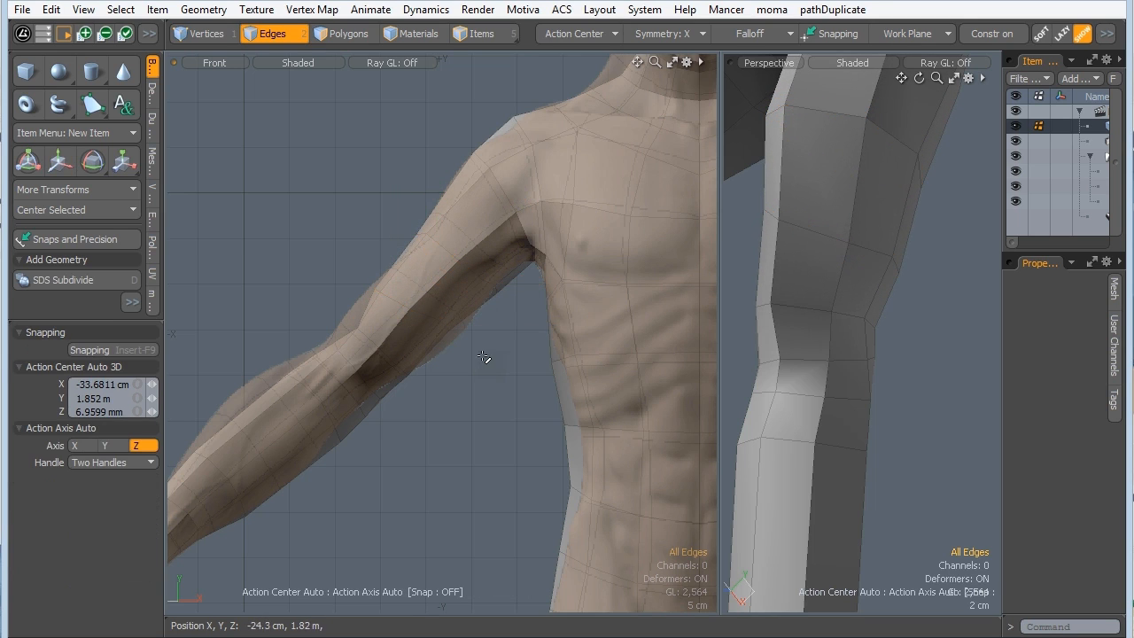
Turn symmetry off and scale the edge loop just below the ribs narrower along X to match the backdrop's waist.
left_click_drag(871, 251, 804, 385, "ctrl+alt")
left_click_drag(501, 283, 475, 187, "ctrl+alt")
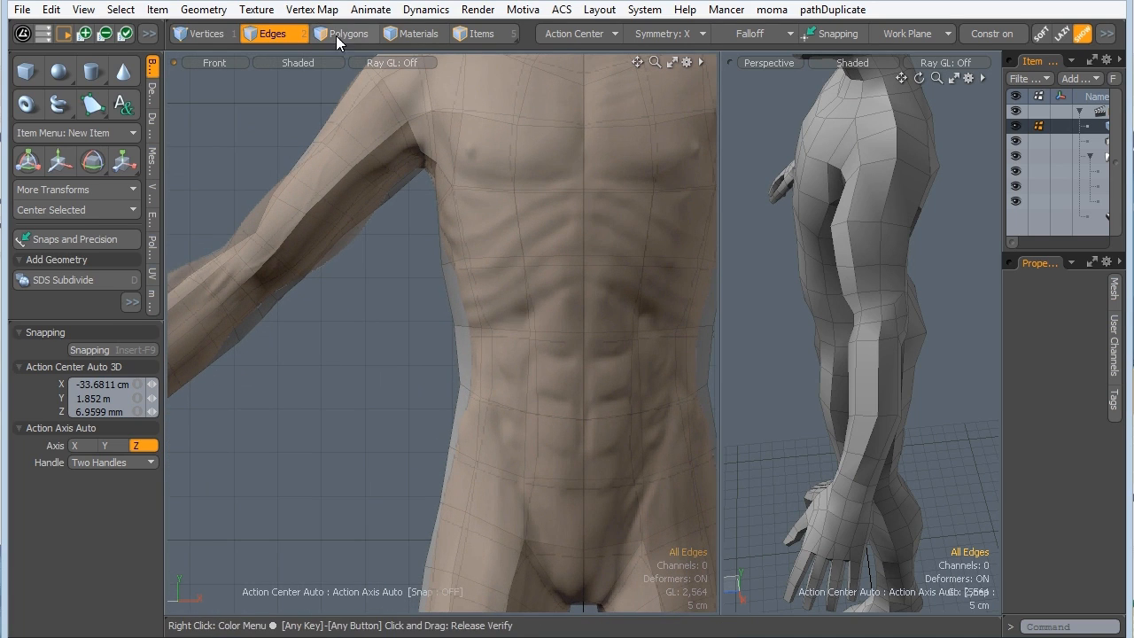
double_click(512, 331)
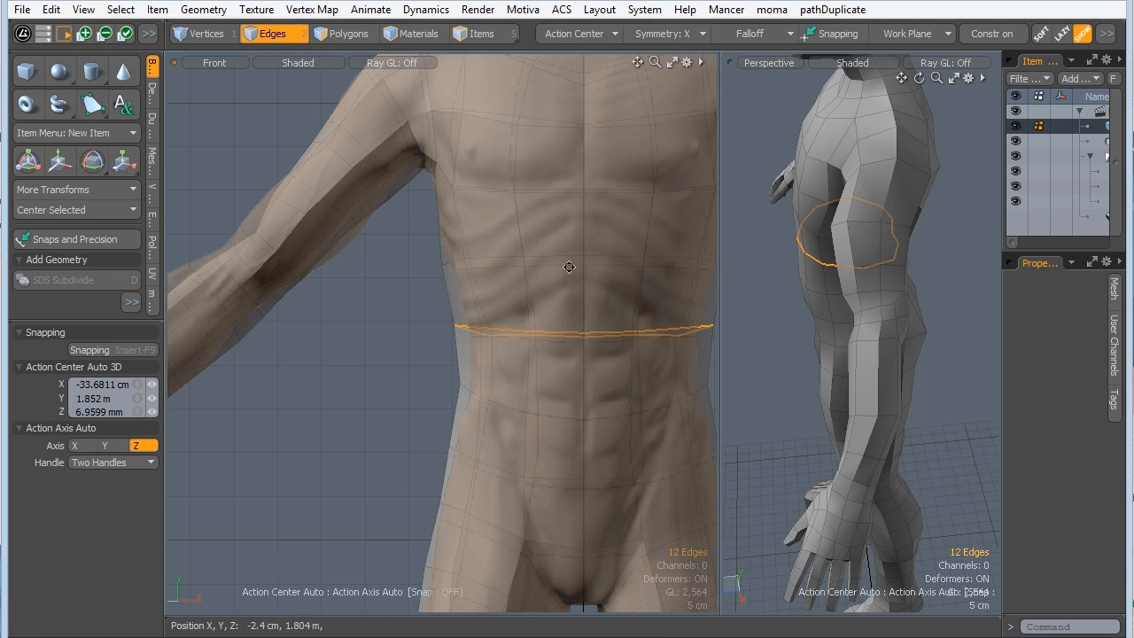
left_click_drag(570, 268, 540, 294, "alt+shift")
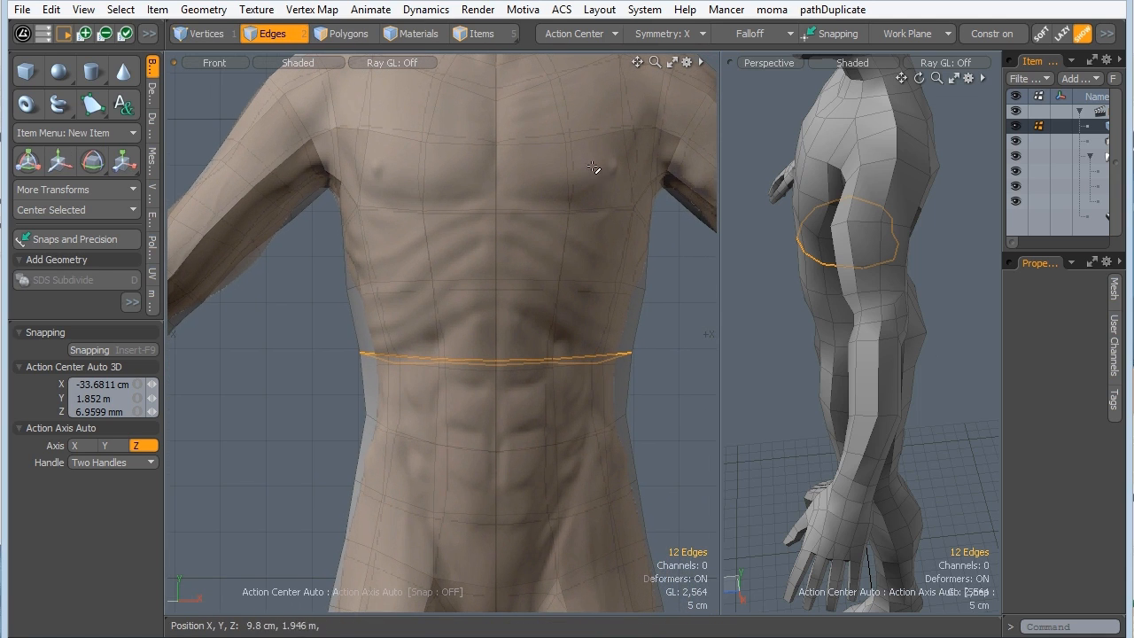
left_click(651, 20)
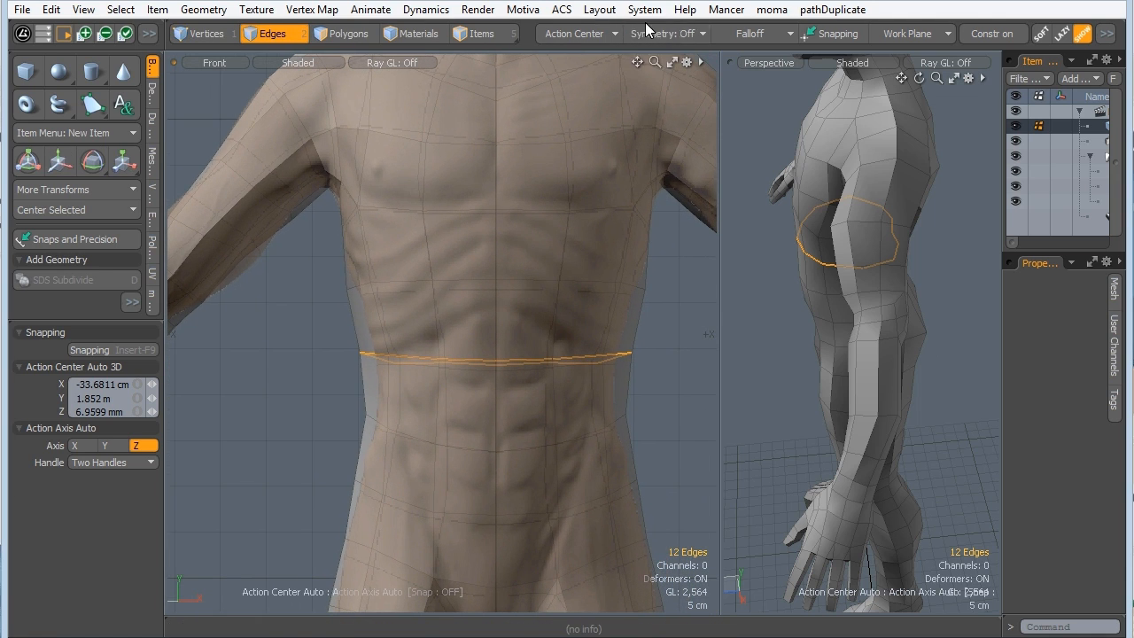
key("r")
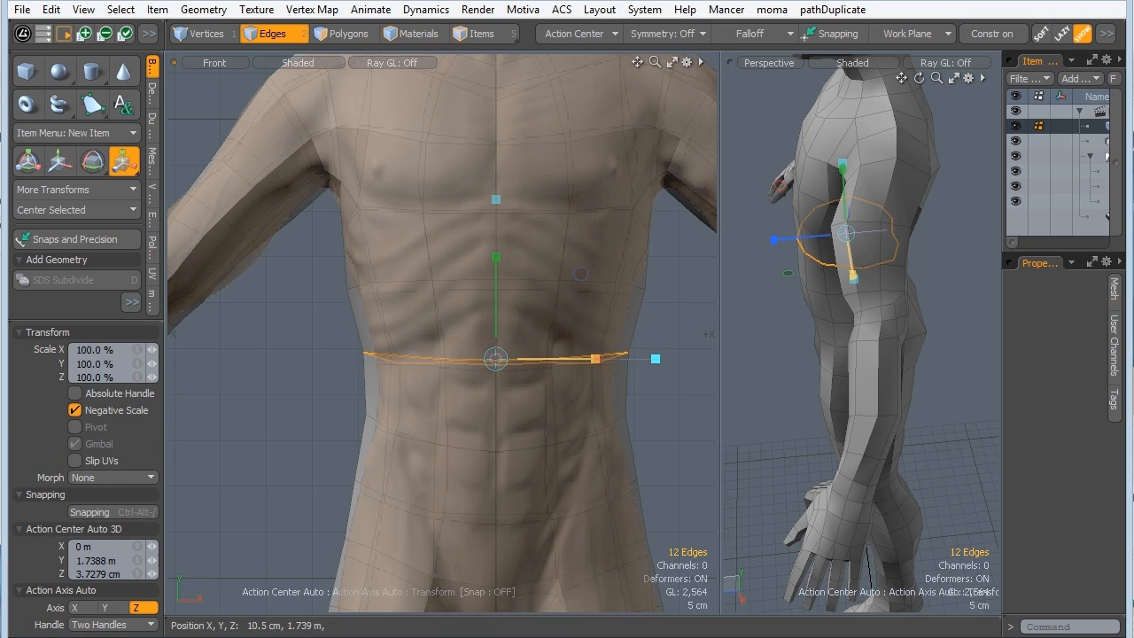
left_click_drag(595, 359, 587, 359)
key("q")
Scale the edge loops around the lower ribs and the abdomen along X to fit the backdrop's torso outline.
double_click(542, 282)
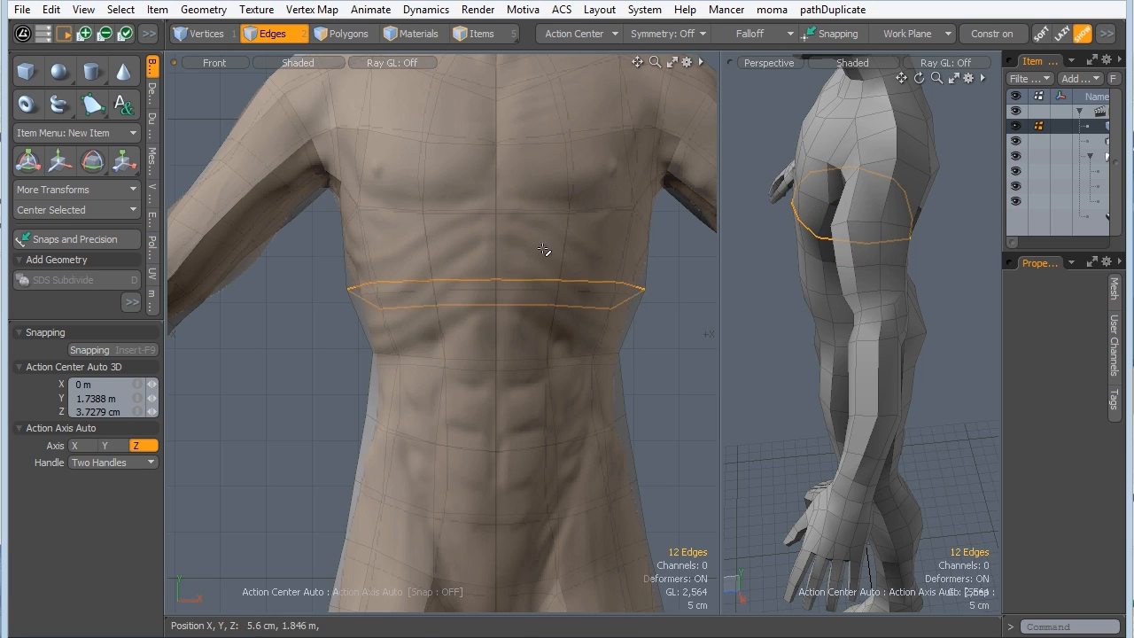
key("r")
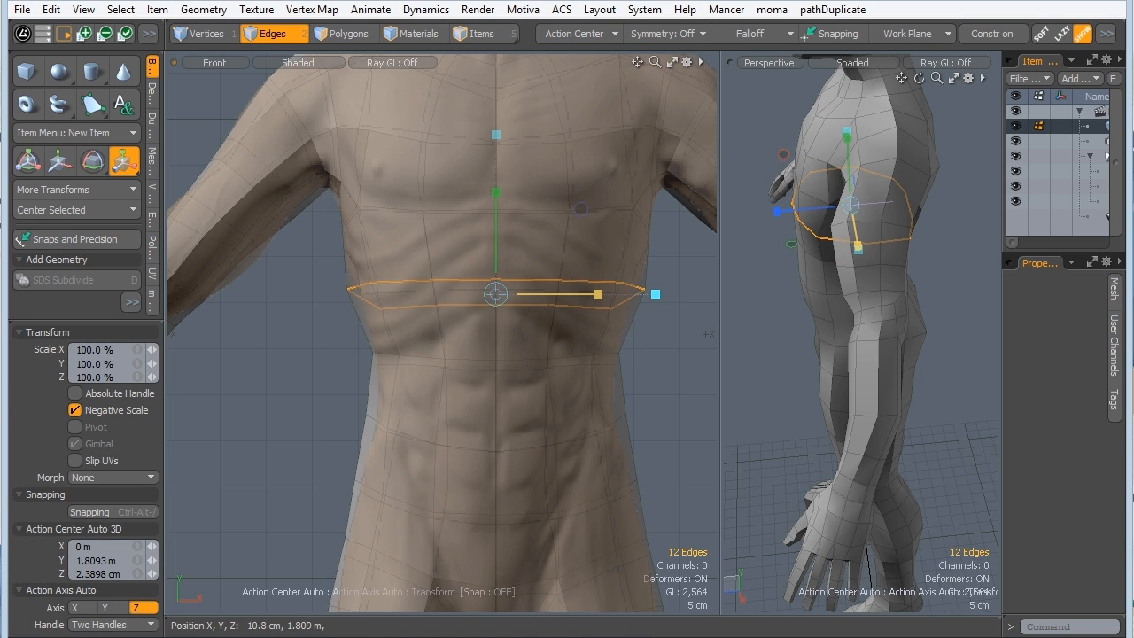
key("space")
double_click(536, 436)
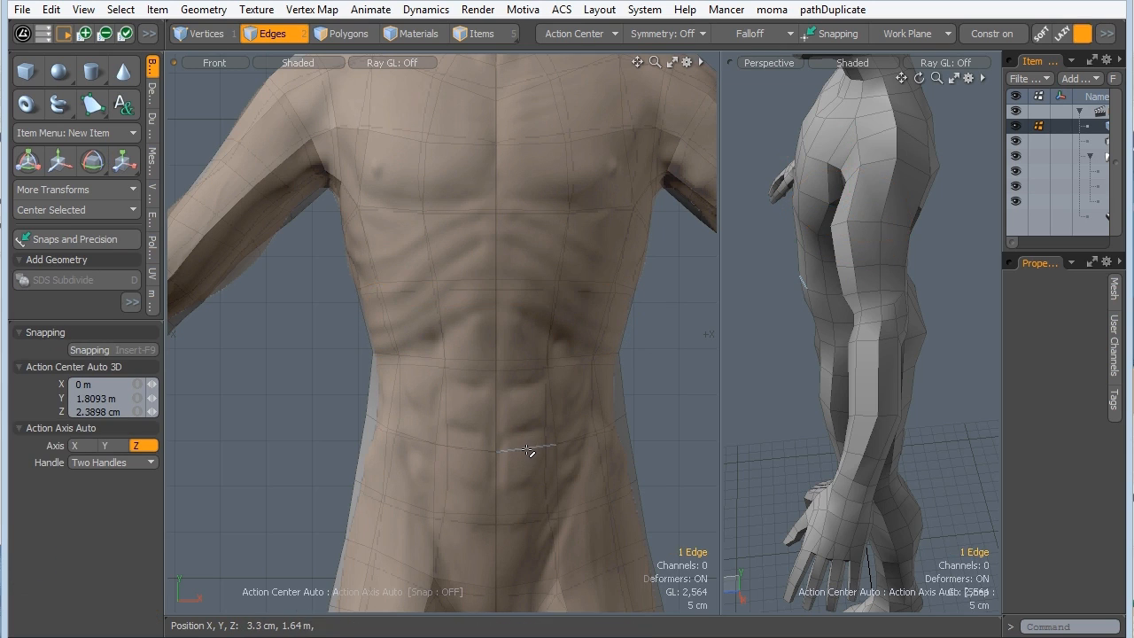
key("r")
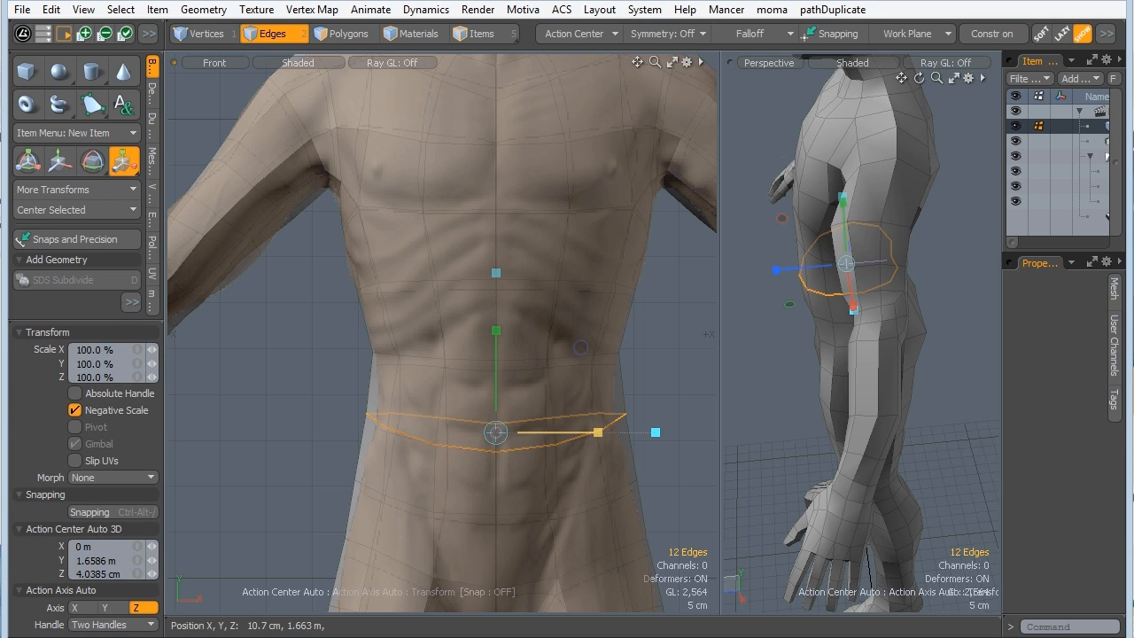
left_click_drag(598, 432, 586, 432)
key("space")
left_click(316, 417)
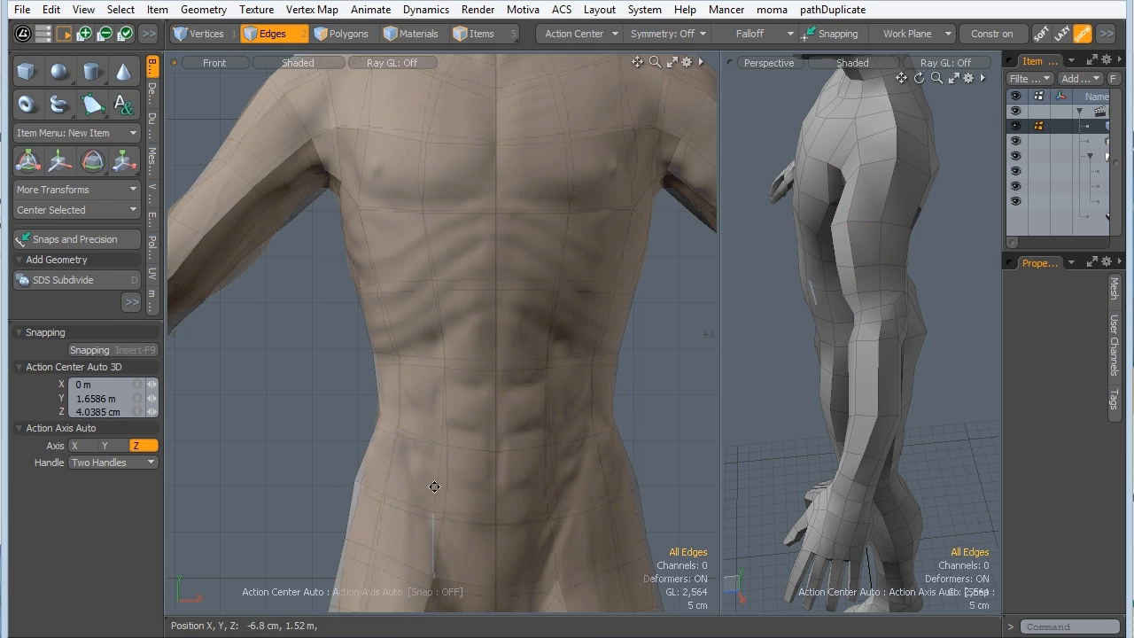
Scale the edge loop around the hips slightly narrower along X to follow the backdrop.
left_click_drag(435, 486, 449, 324, "alt+shift")
double_click(506, 354)
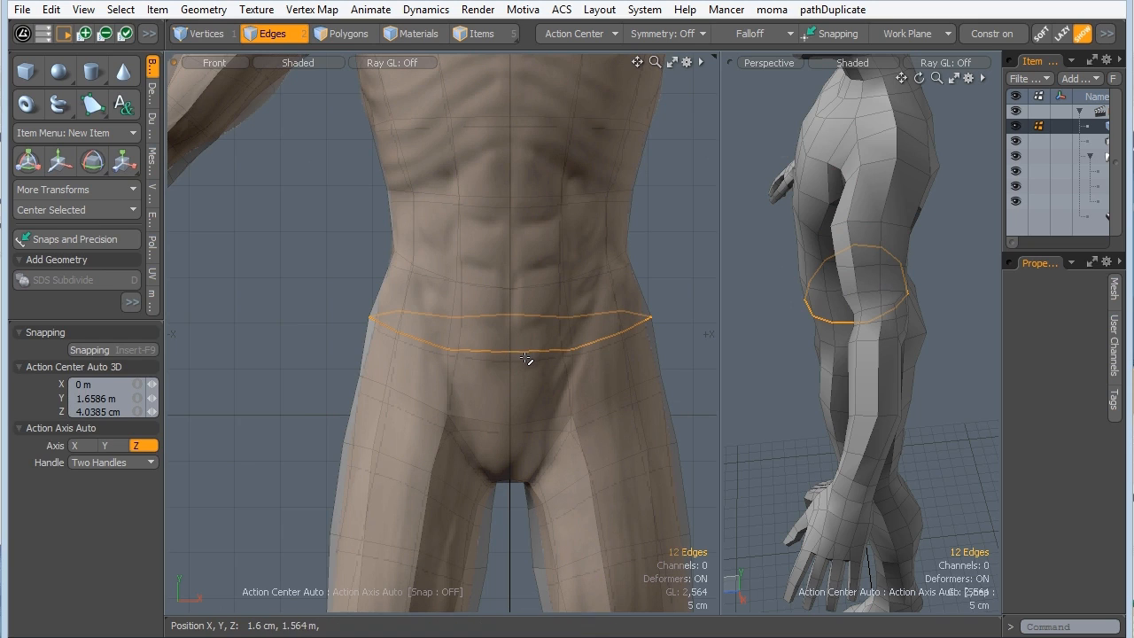
key("y")
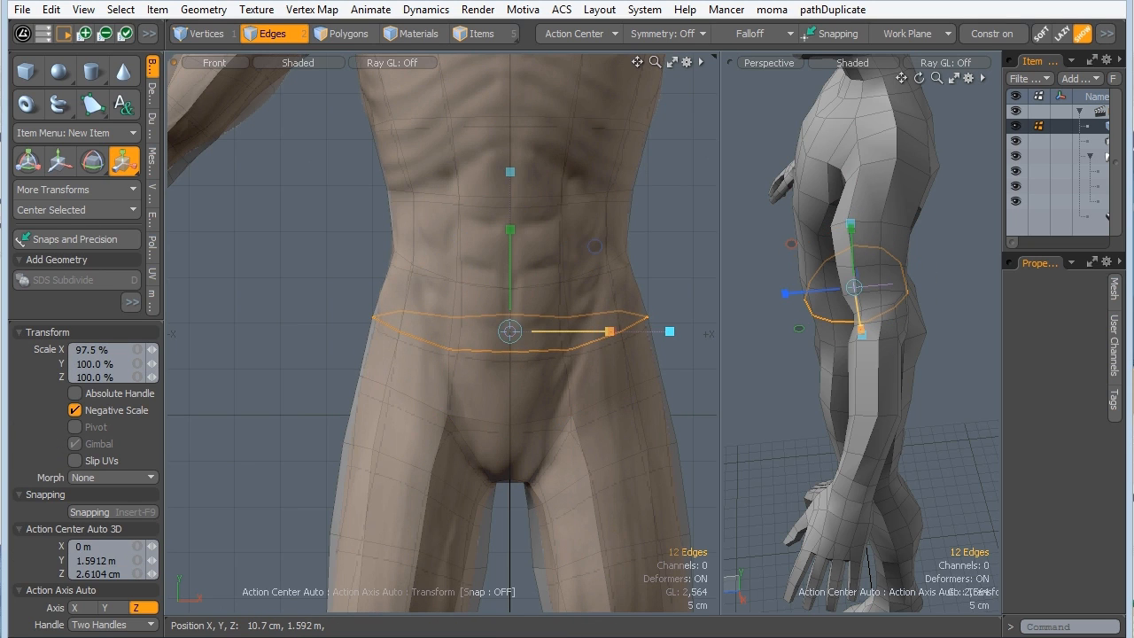
key("space")
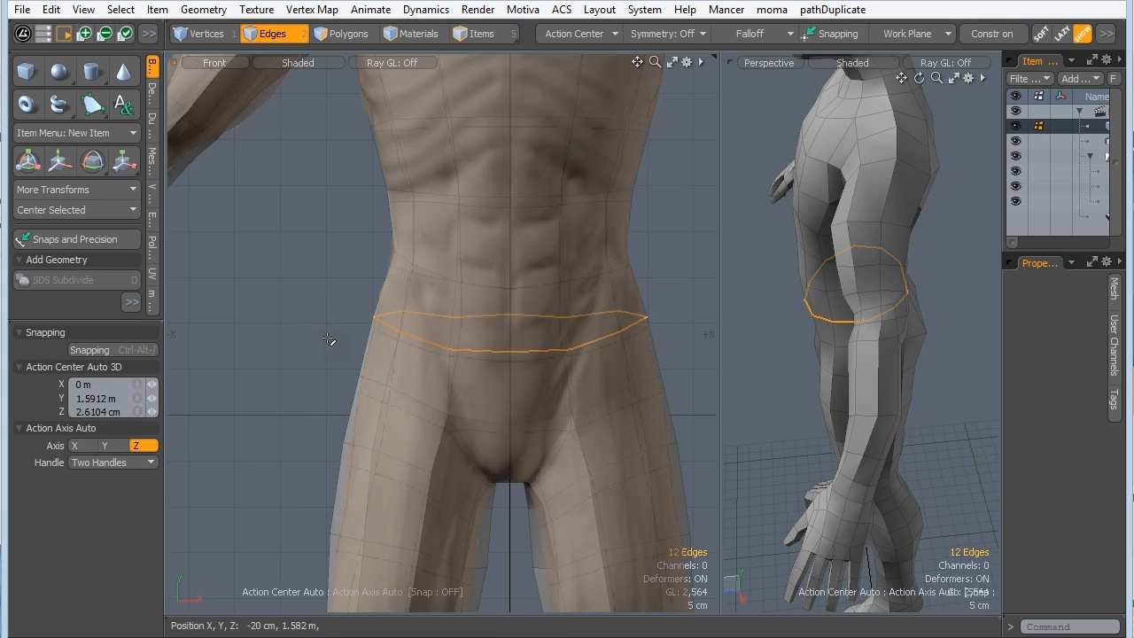
left_click(333, 338)
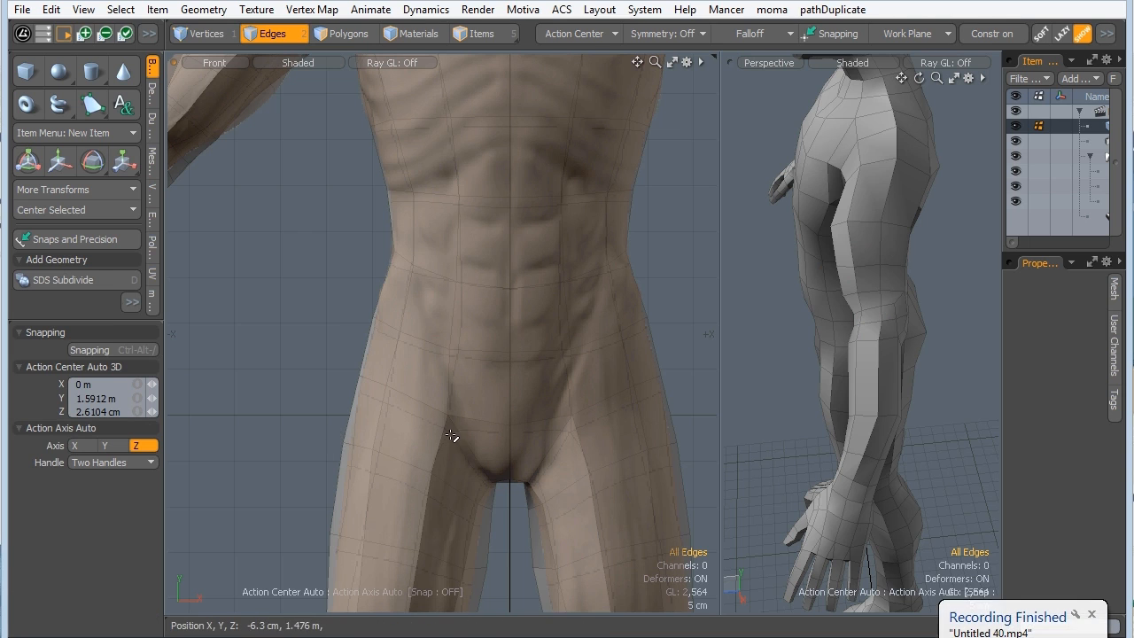
Turn X symmetry back on and select all polygons of the head down to the jaw, excluding the neck.
left_click_drag(453, 210, 691, 362, "alt+shift")
left_click_drag(873, 254, 921, 390, "alt+shift")
left_click_drag(921, 390, 916, 273, "alt+shift")
left_click_drag(868, 233, 818, 313, "alt")
key("2")
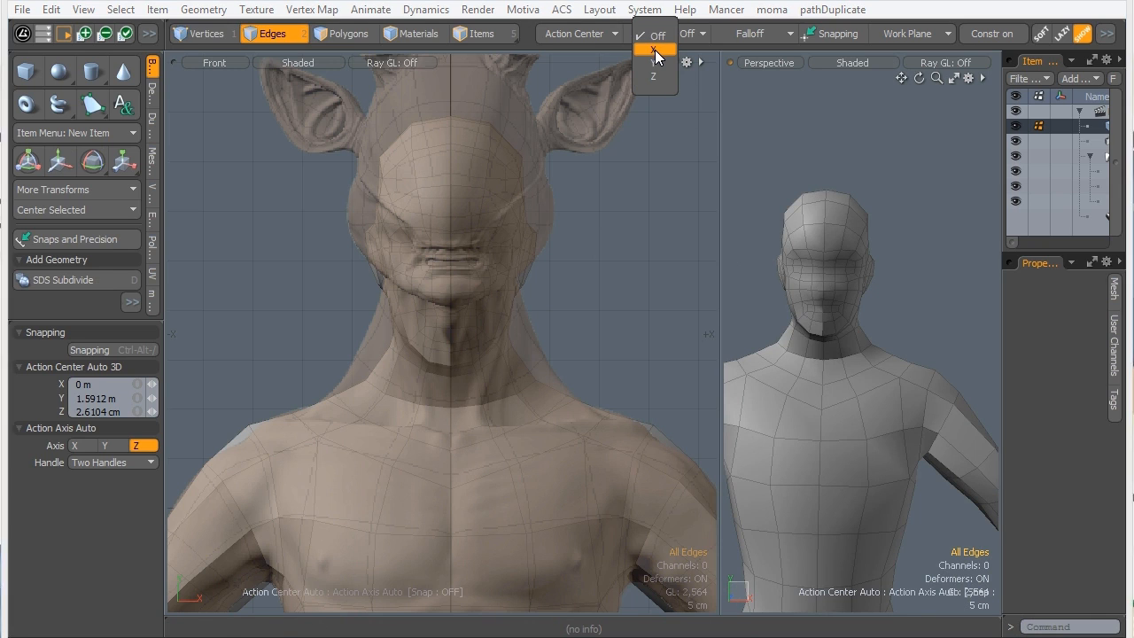
left_click(654, 50)
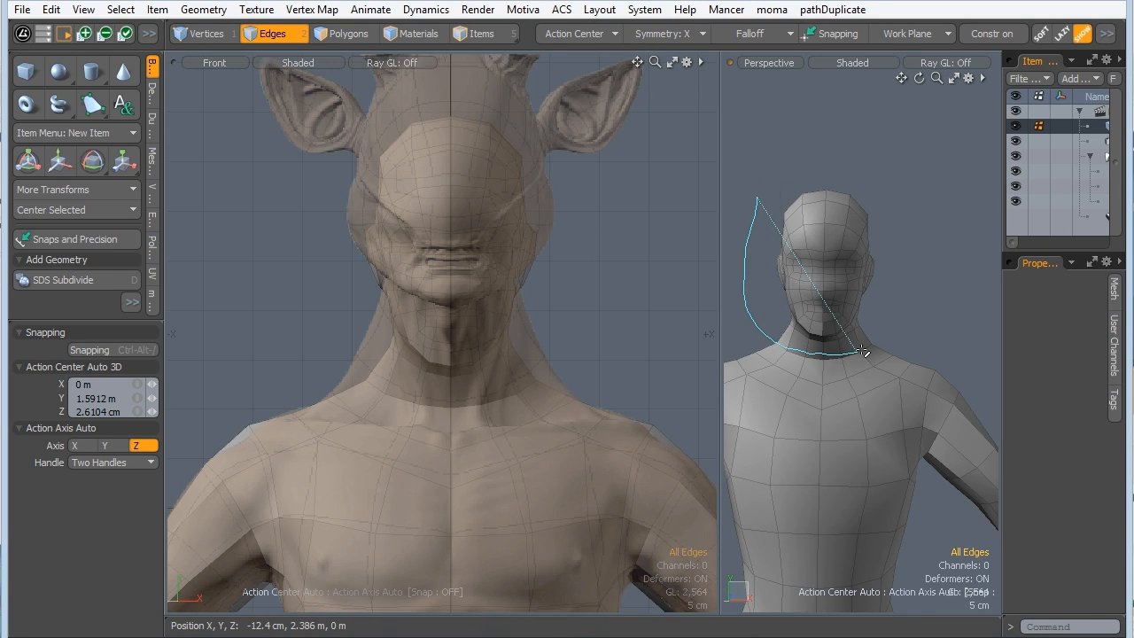
right_click_drag(924, 213, 925, 206)
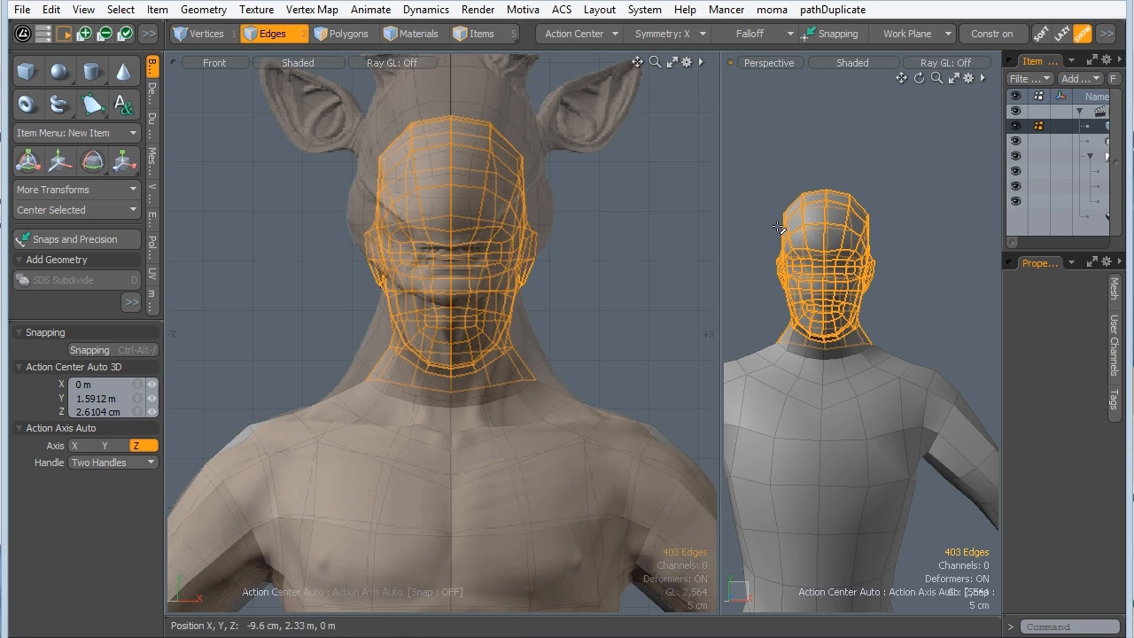
key("3")
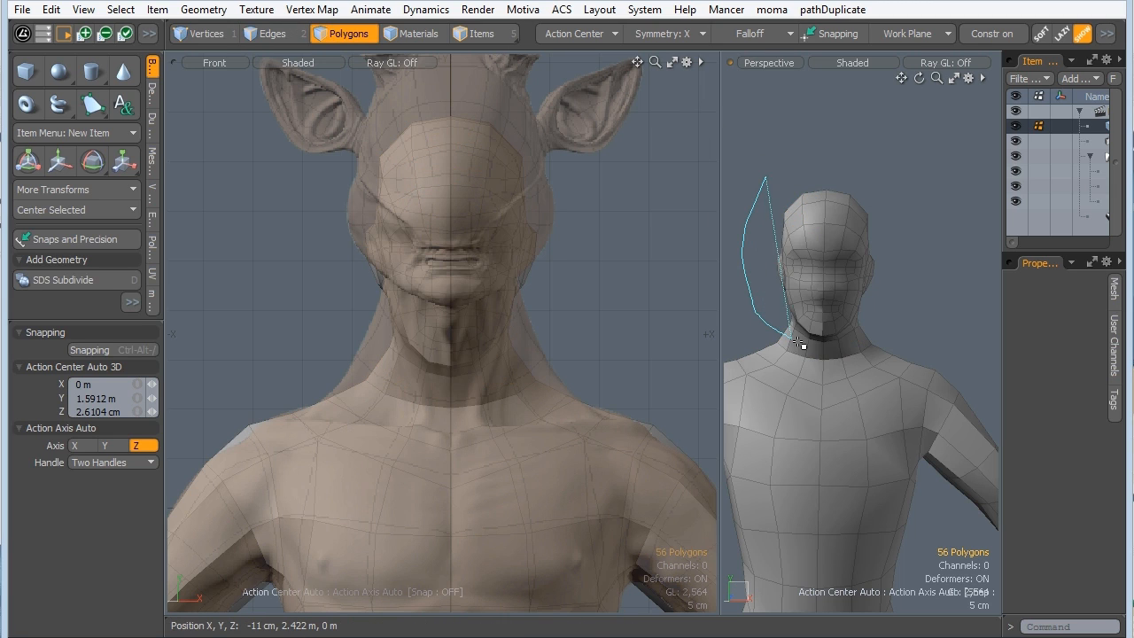
right_click_drag(917, 185, 914, 185)
key("shift+Up")
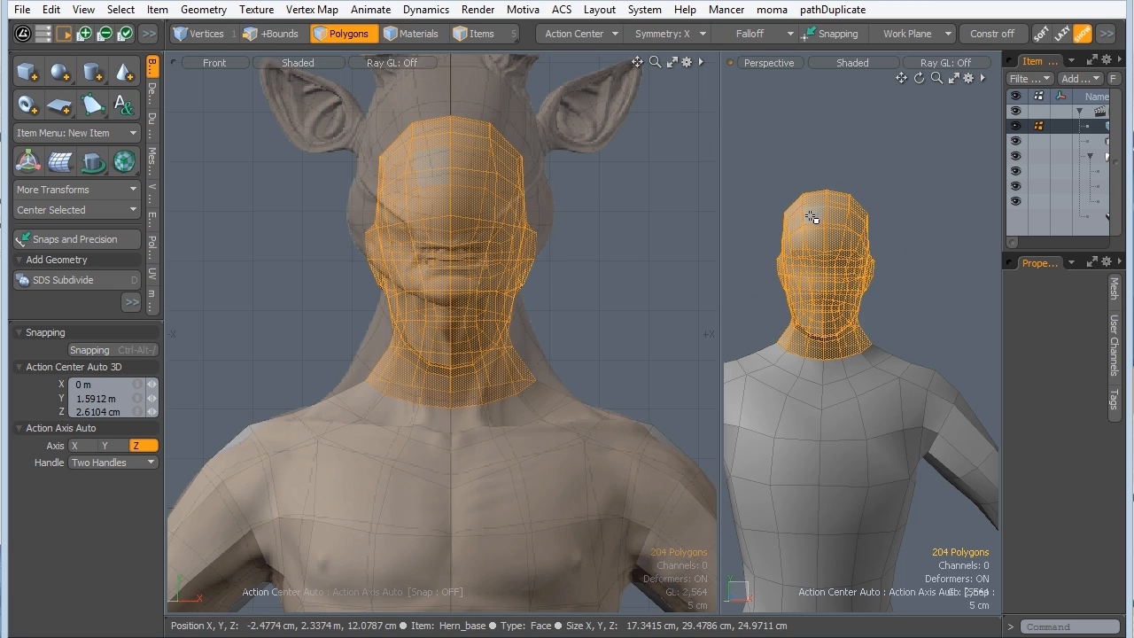
key("shift+Down")
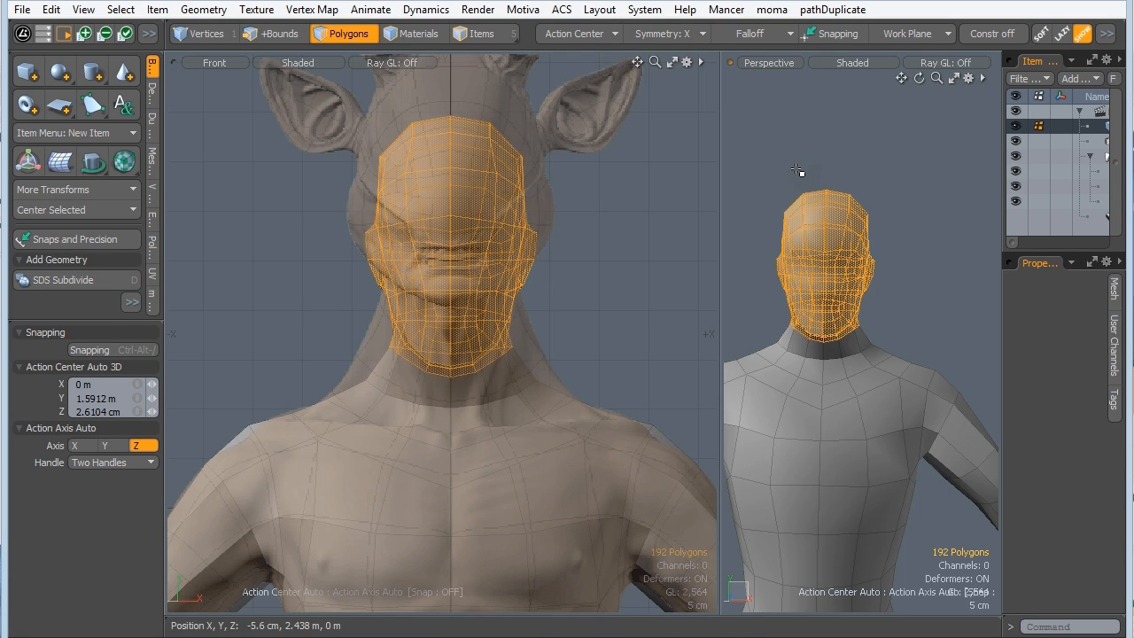
Move the selected head polygons up 6.7 cm along Y to line up with the backdrop's head.
key("w")
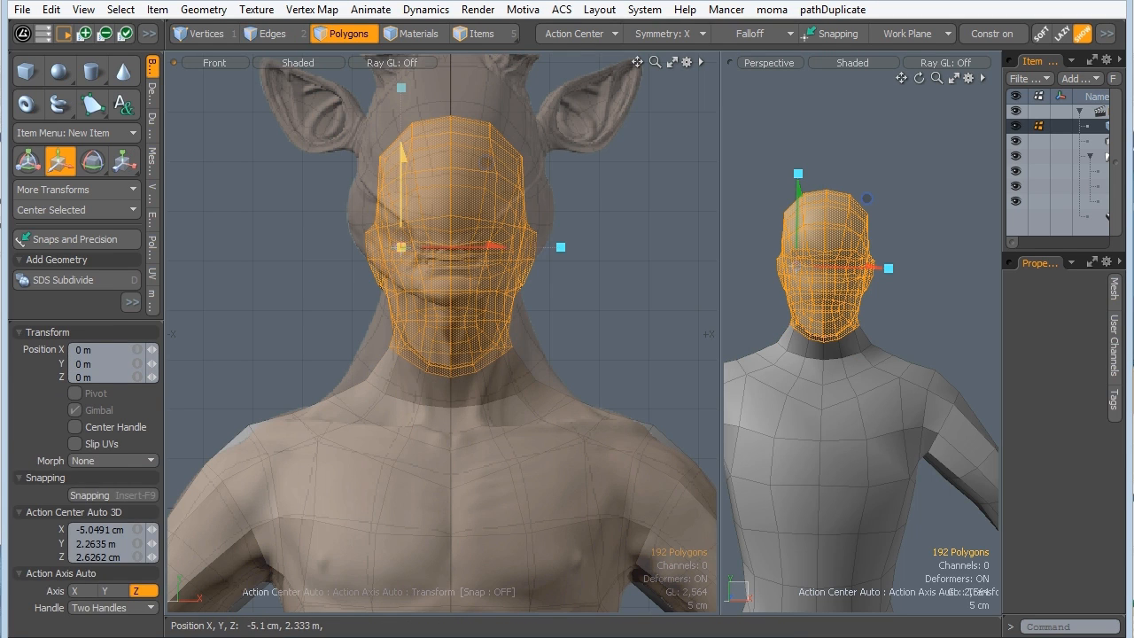
left_click_drag(402, 179, 479, 213)
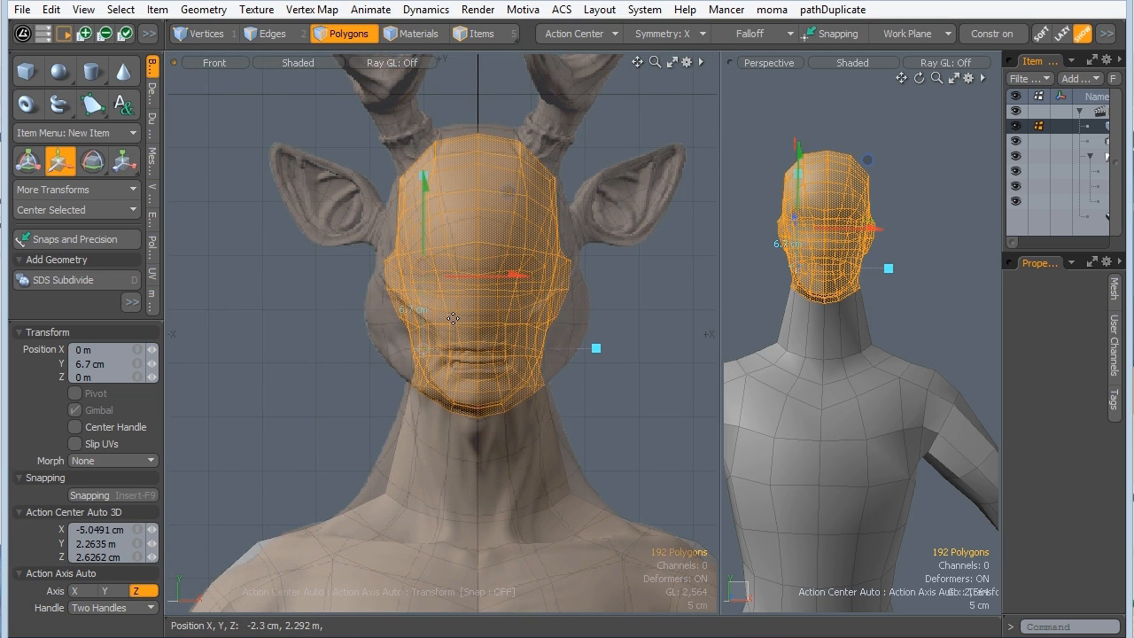
key("r")
key("q")
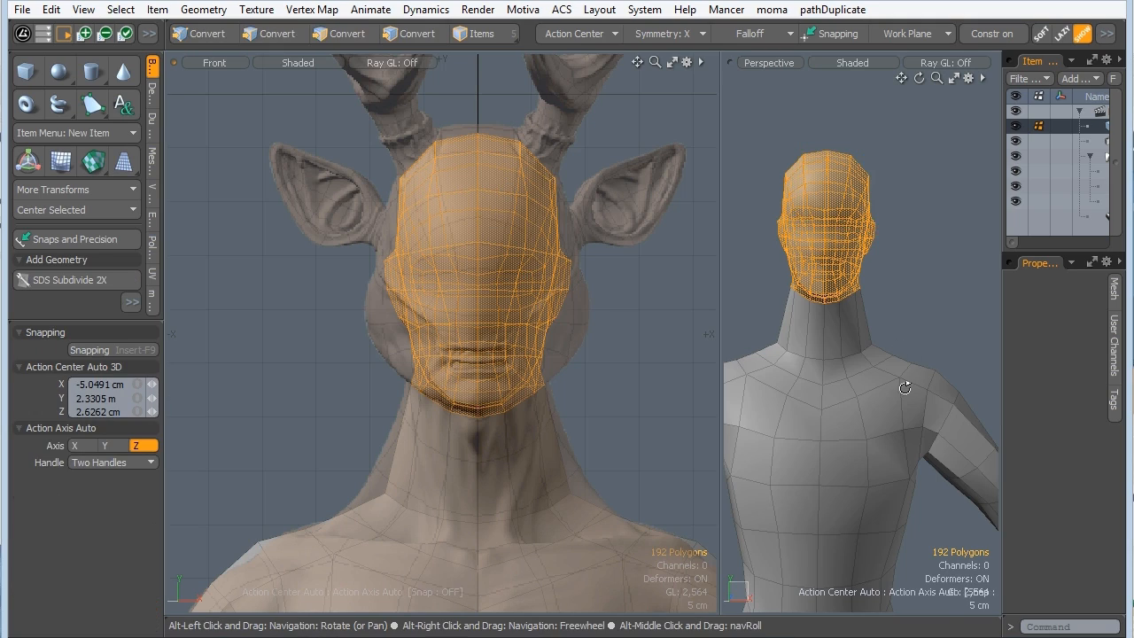
Select the edge loop around the base of the neck and move it up 10 mm along Y.
left_click_drag(749, 370, 769, 300, "alt")
left_click_drag(769, 300, 903, 343, "ctrl+alt")
key("2")
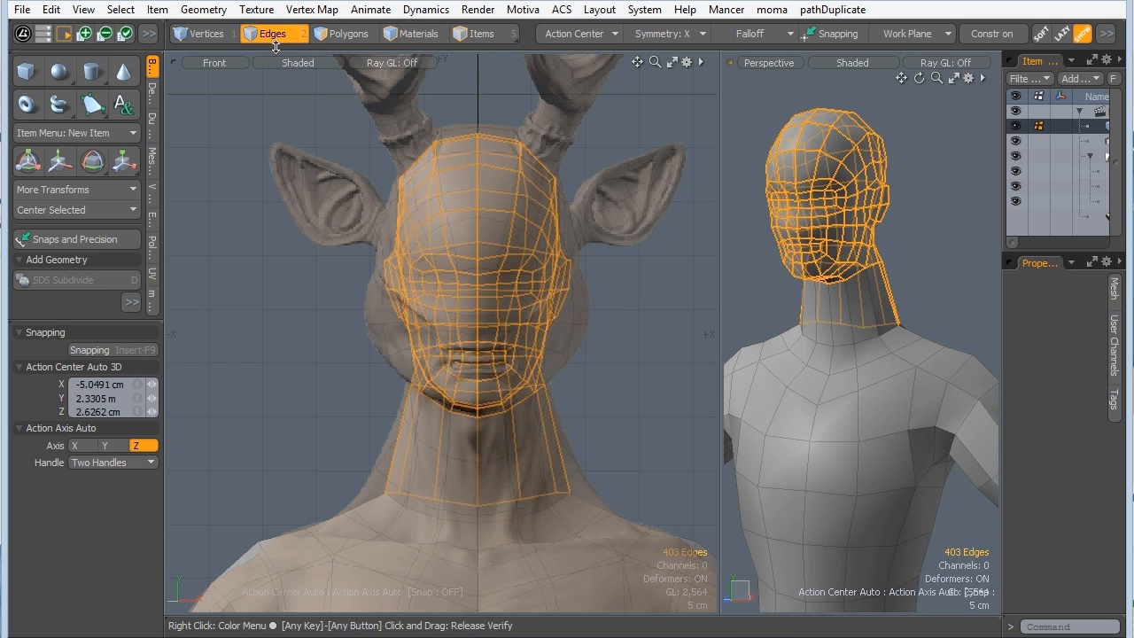
double_click(843, 346)
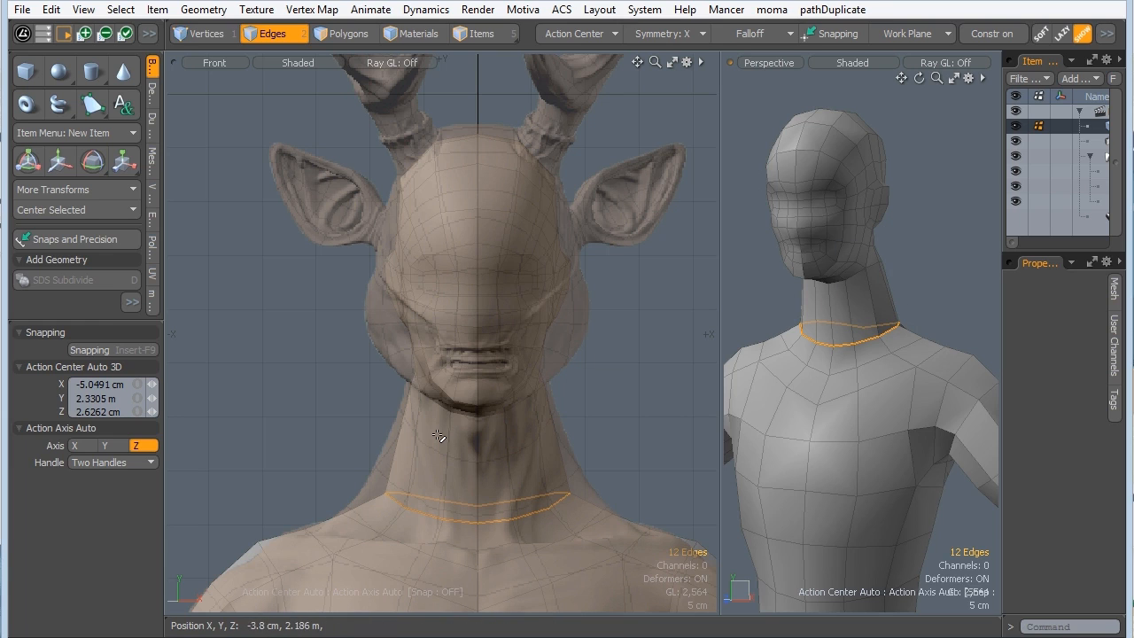
key("w")
left_click_drag(416, 434, 417, 421)
left_click_drag(412, 505, 413, 507)
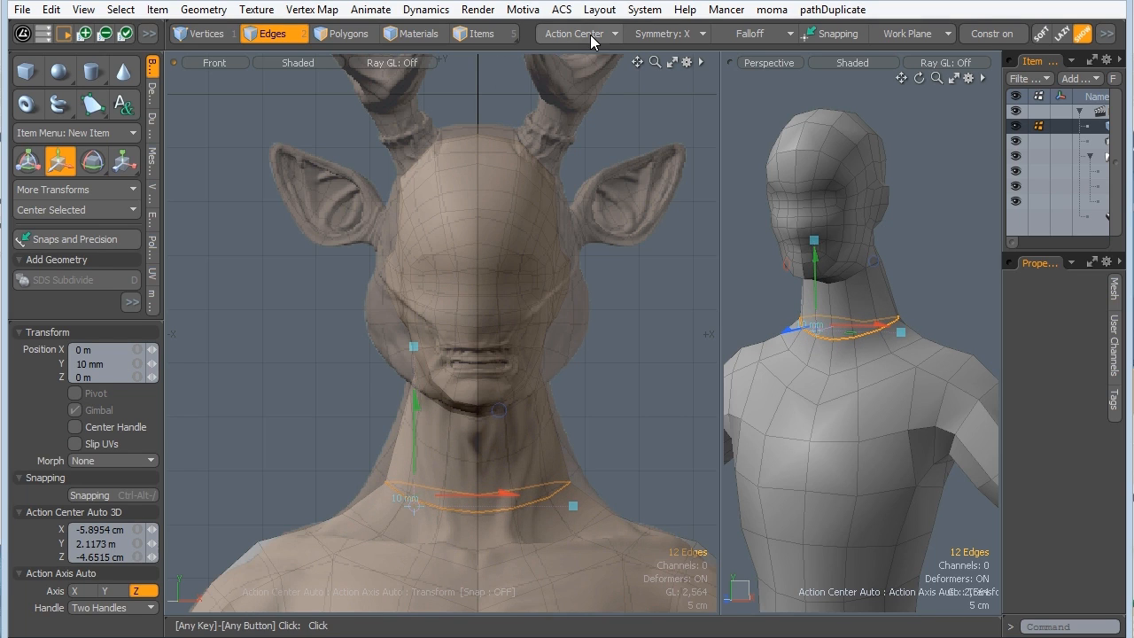
Turn symmetry off and scale the neck's base edge loop to 118% along X to fit the backdrop.
left_click(644, 34)
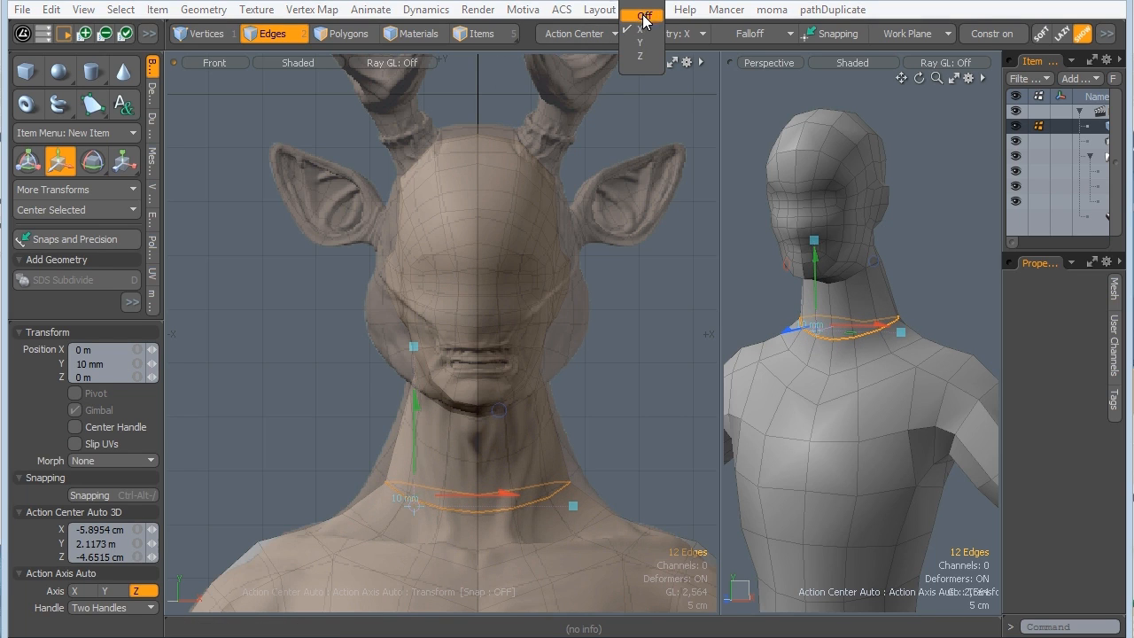
left_click(645, 16)
key("r")
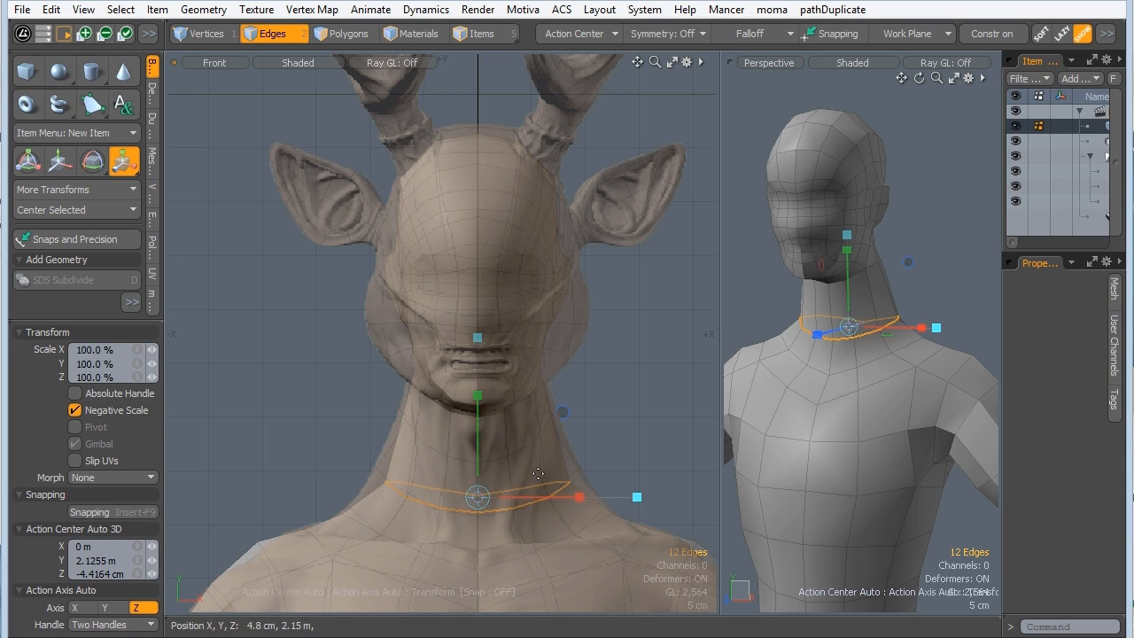
left_click_drag(577, 497, 597, 497)
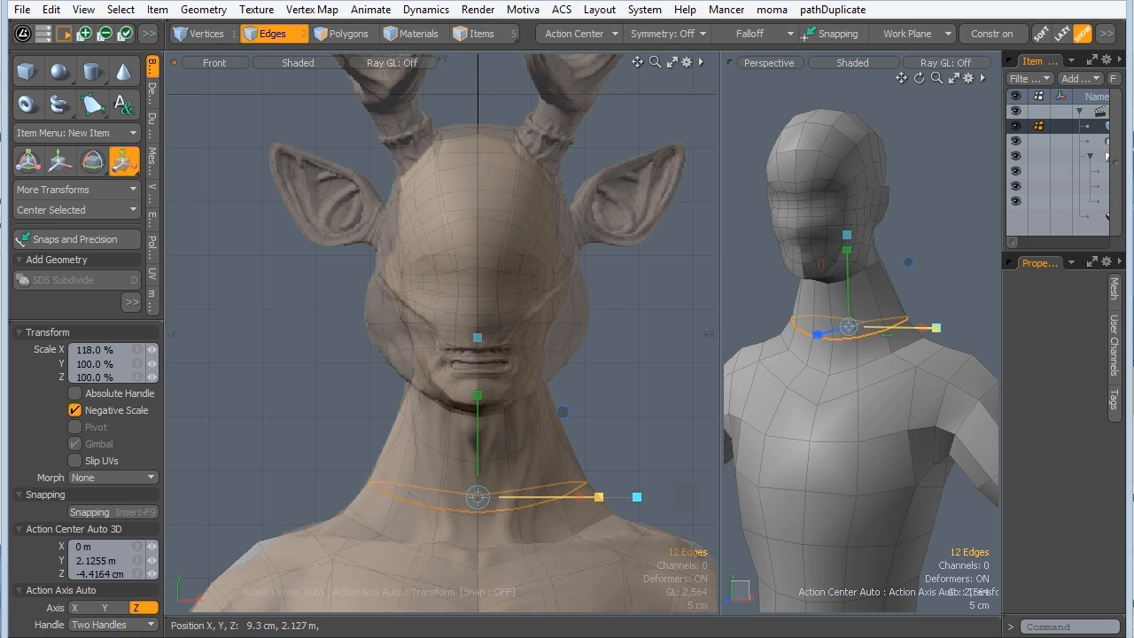
key("space")
left_click(965, 280)
Turn X symmetry back on and slide the six side vertices of the neck's base loop slightly upward along their edges.
left_click_drag(484, 457, 559, 492, "alt")
left_click_drag(559, 492, 539, 457, "alt")
mouse_move(313, 470)
left_mouse_down("ctrl+alt")
mouse_move(327, 456)
mouse_move(316, 453)
left_mouse_up("ctrl+alt")
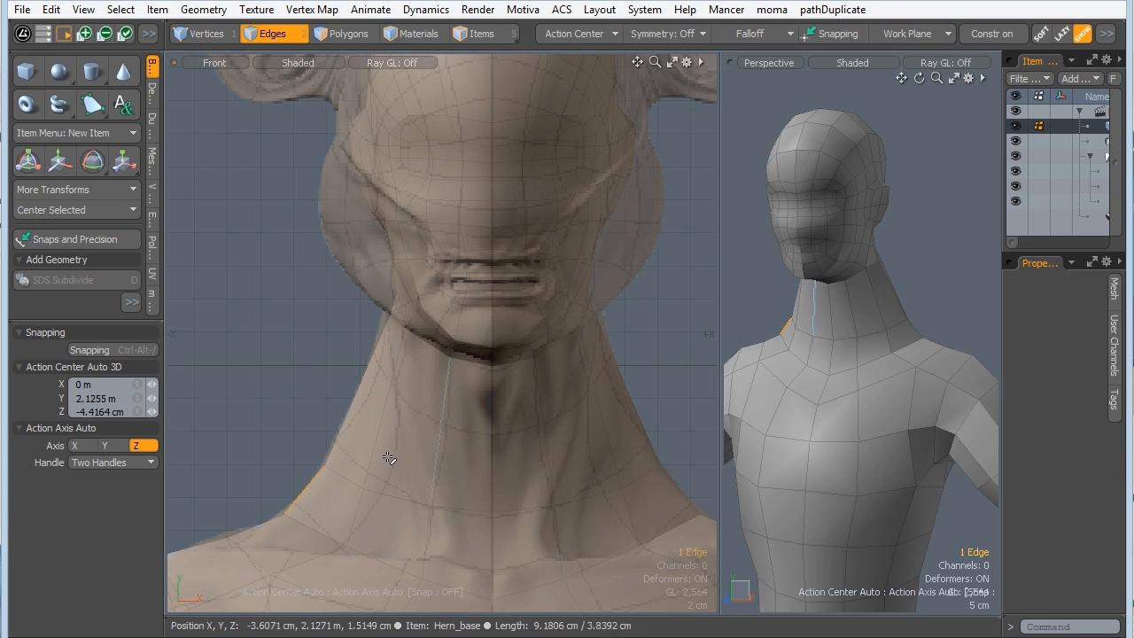
left_click(656, 34)
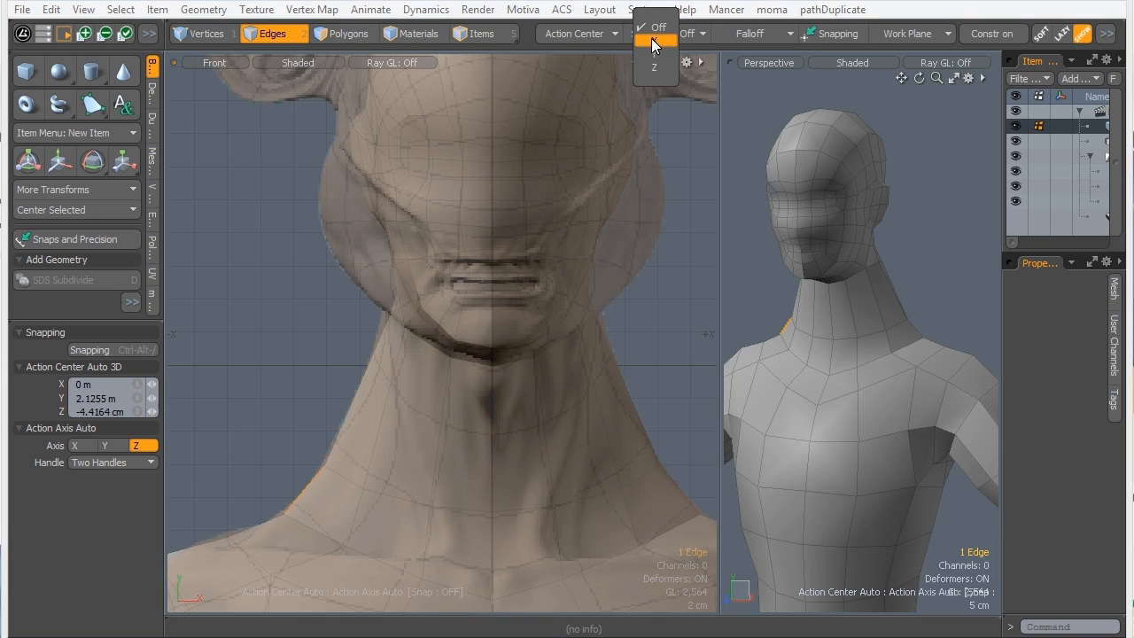
left_click(653, 40)
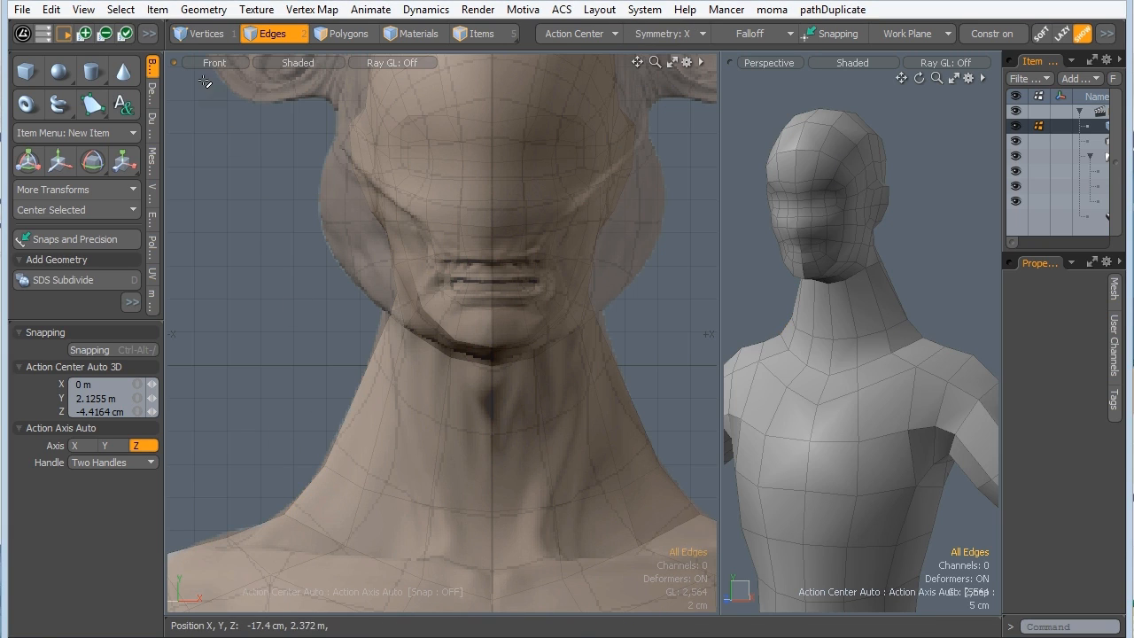
key("1")
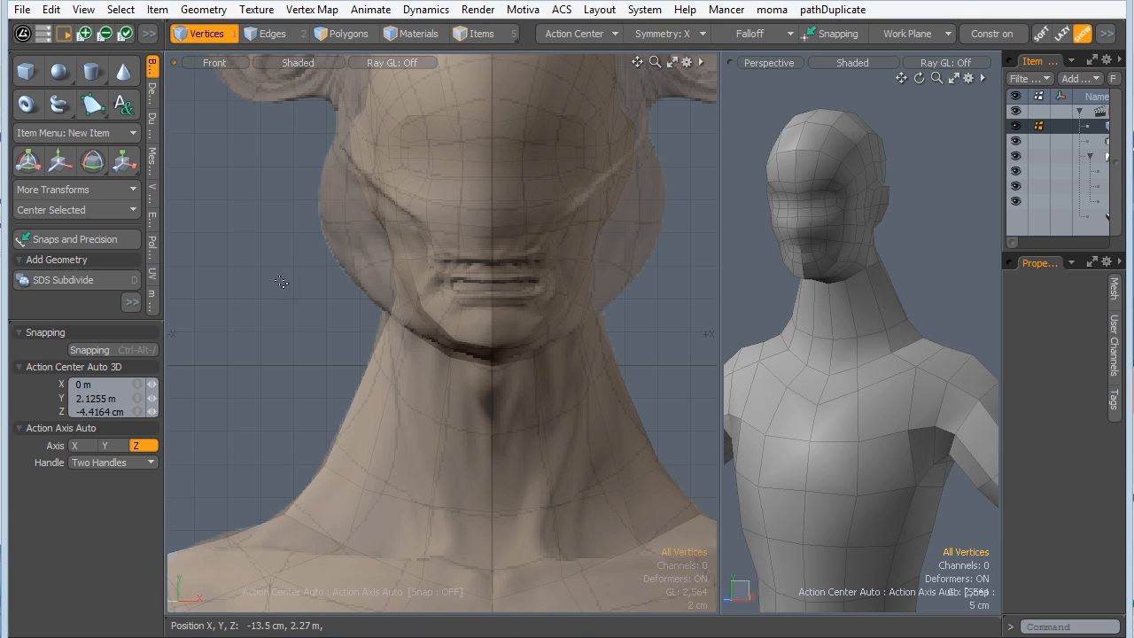
left_click(325, 452)
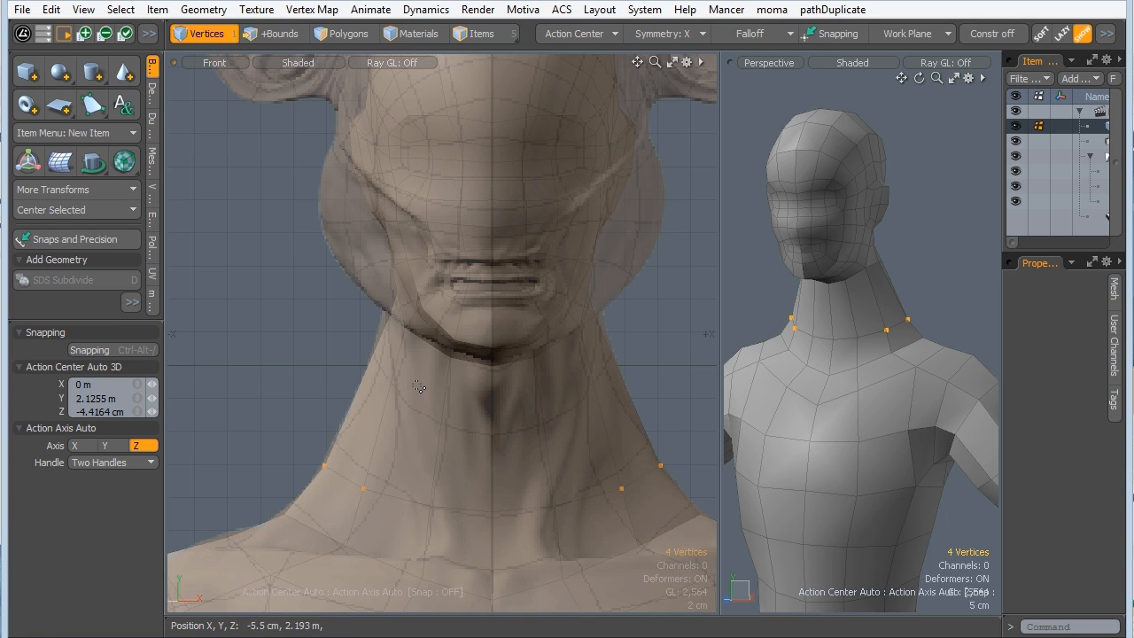
left_click_drag(934, 381, 930, 342, "alt")
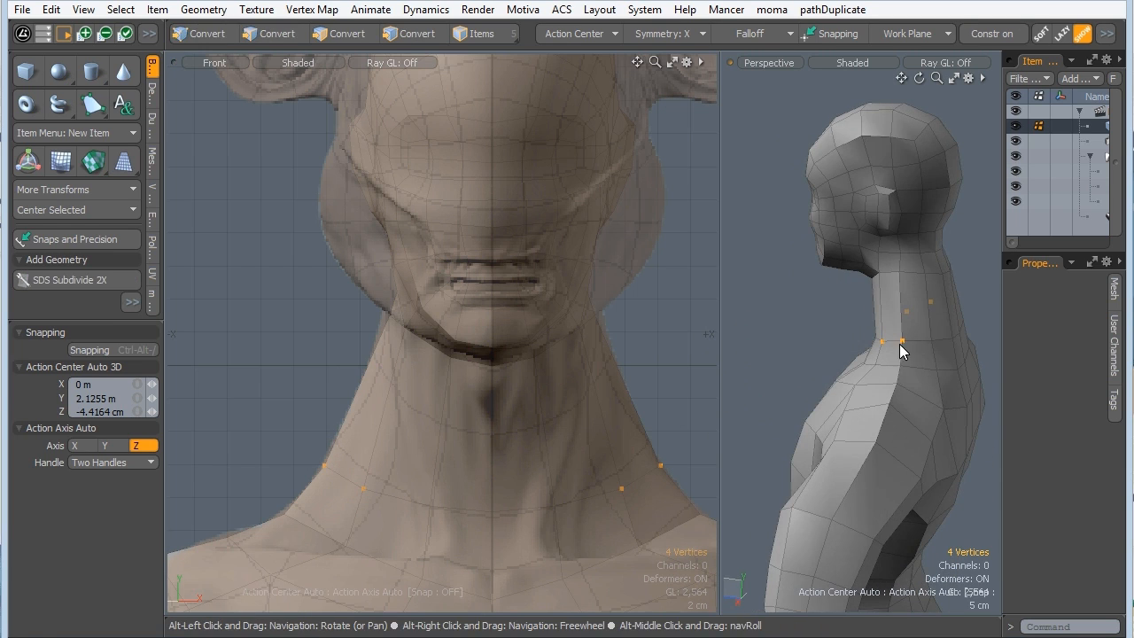
left_click_drag(381, 444, 366, 440, "alt")
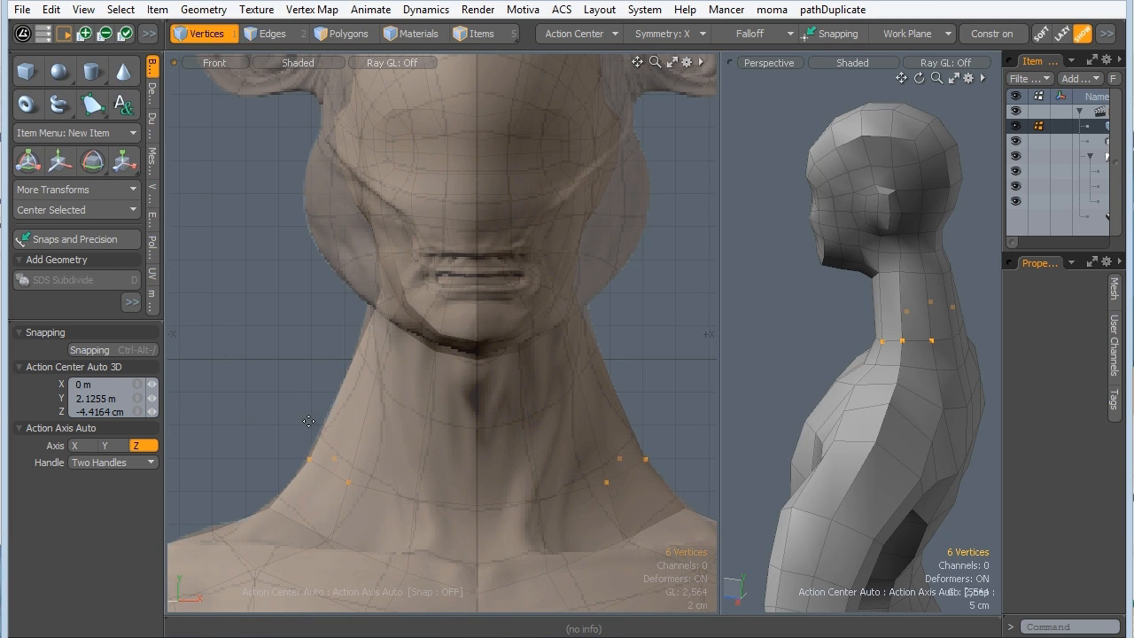
key("shift+s")
left_click_drag(306, 453, 305, 430)
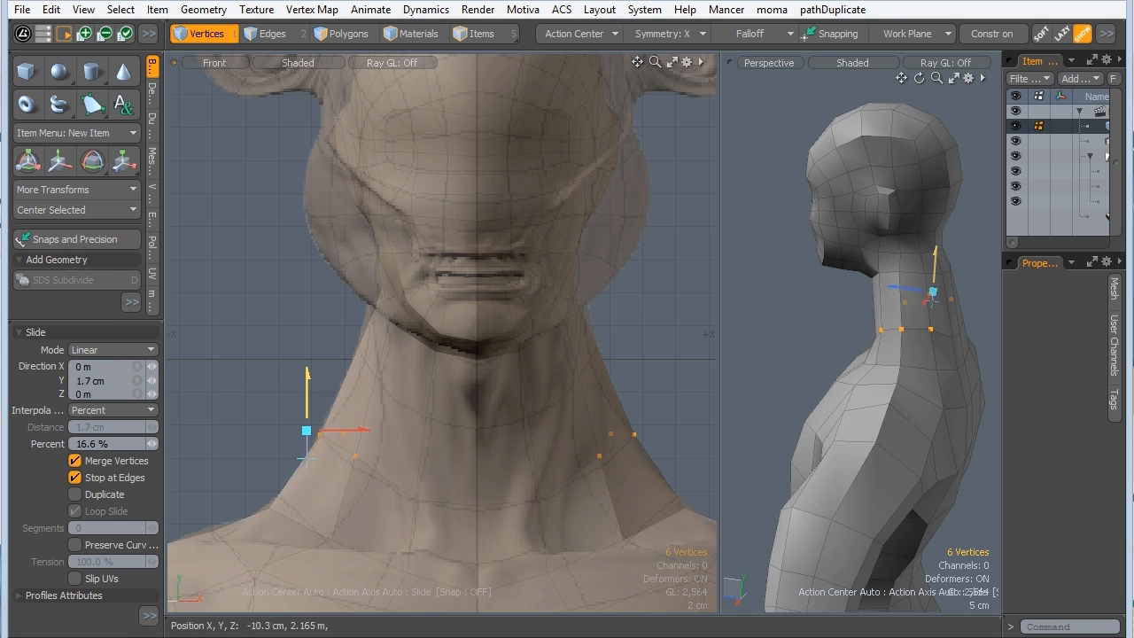
key("q")
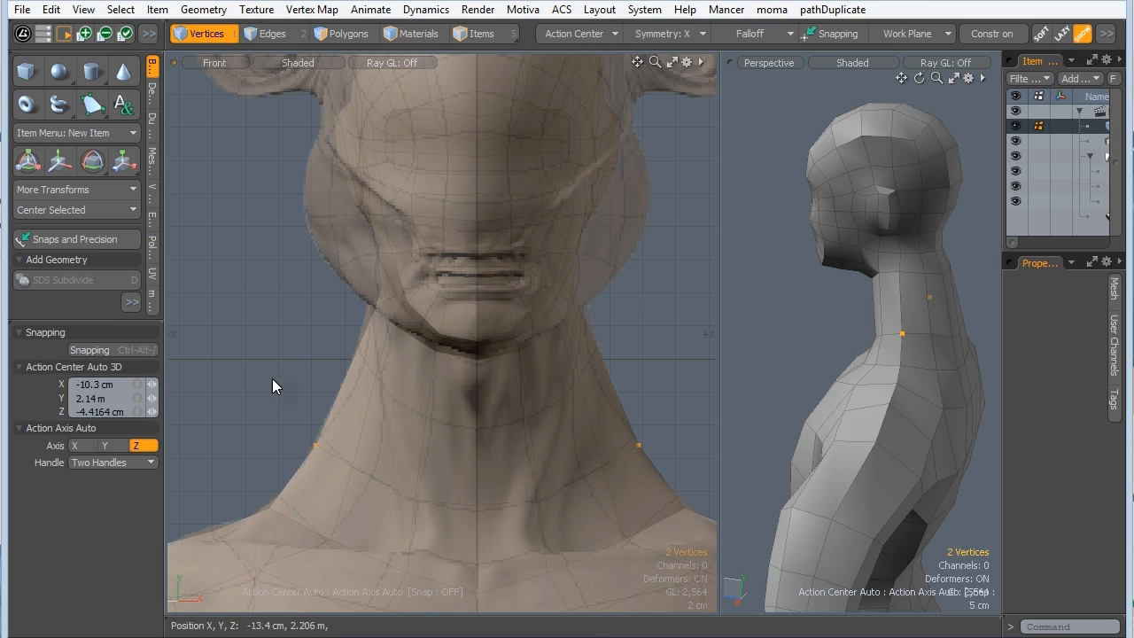
Slide the outermost vertex pair of the neck's base loop 9.3% further up along the neck, then clear the selection.
key("alt+s")
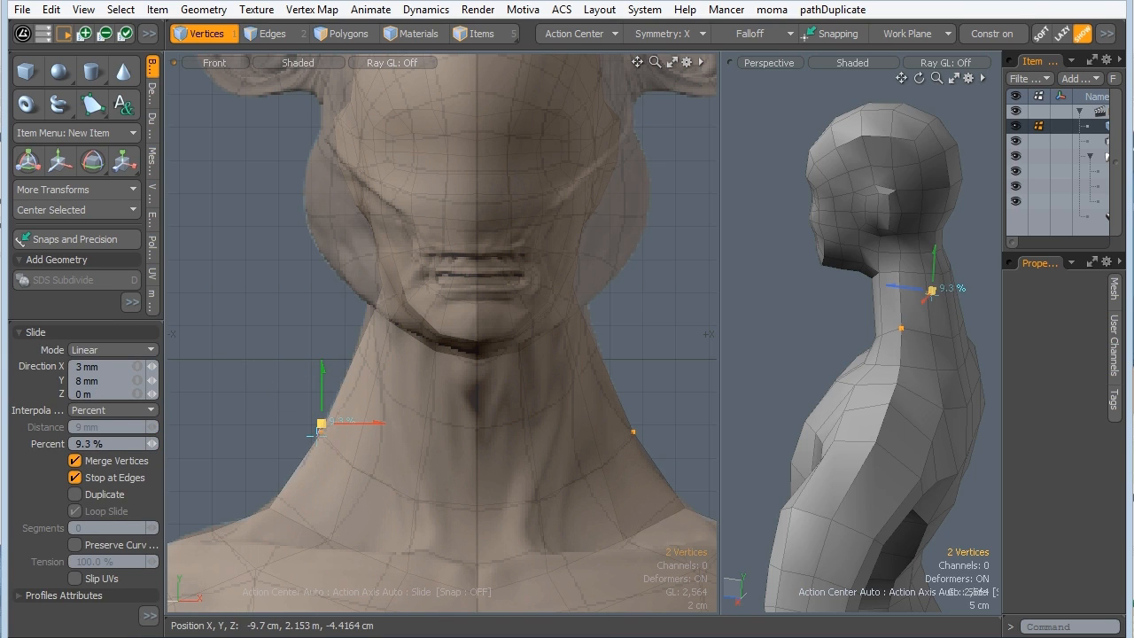
key("q")
left_click(272, 301)
left_click_drag(432, 450, 386, 425, "alt")
left_click_drag(382, 345, 354, 341, "ctrl+alt")
left_click_drag(372, 332, 388, 392, "alt+shift")
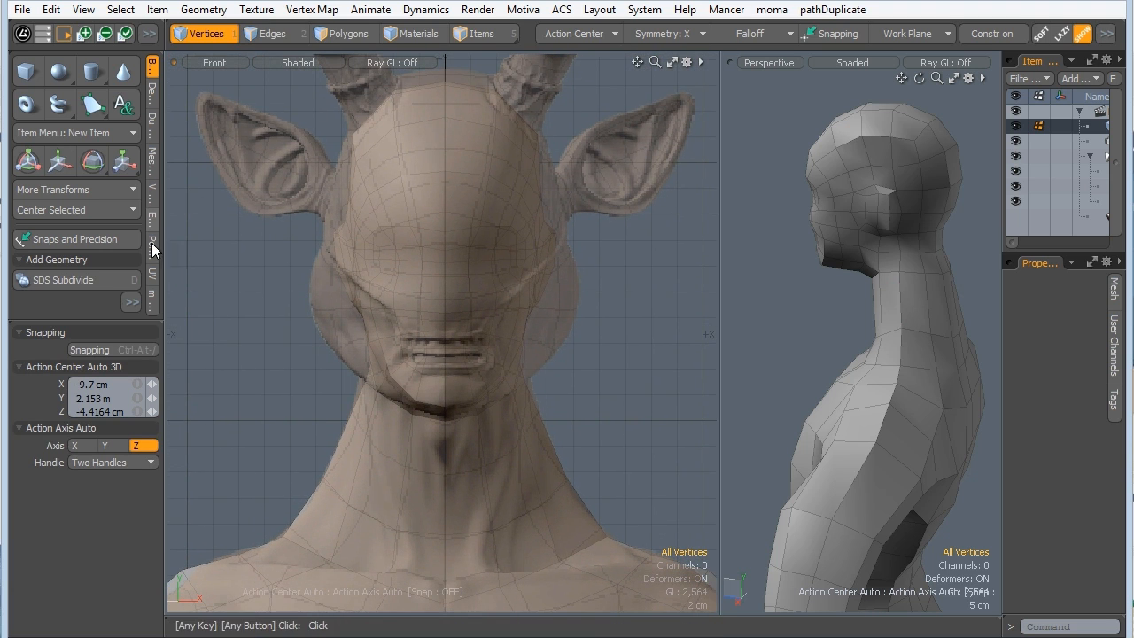
left_click_drag(376, 526, 357, 473, "alt+shift")
key("2")
left_click(357, 471)
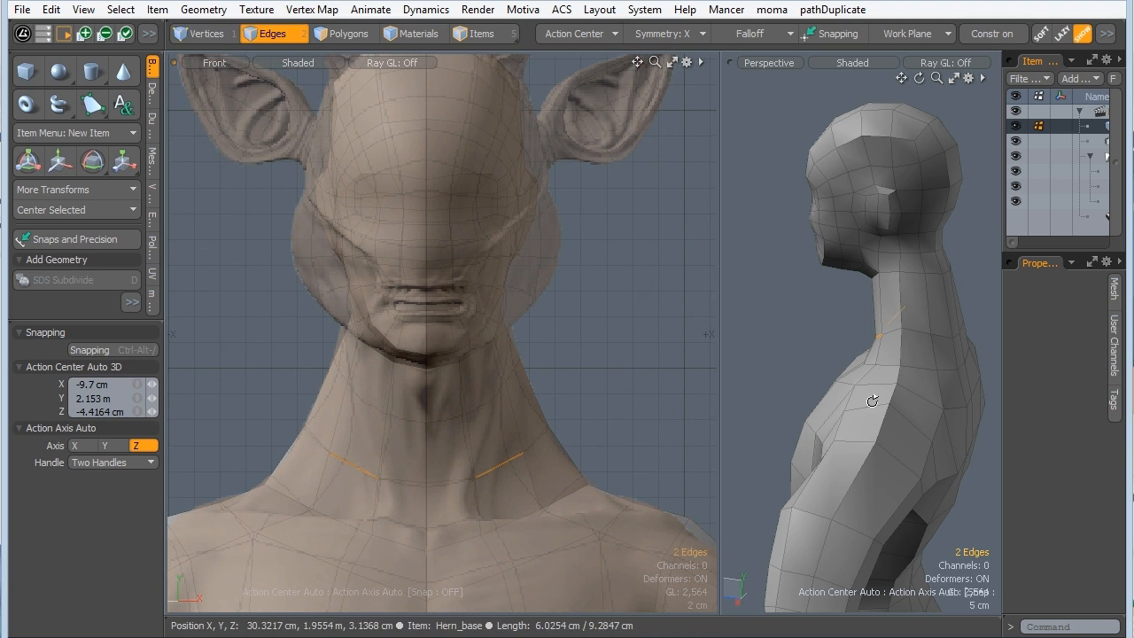
left_click_drag(873, 399, 945, 273, "alt")
left_click_drag(884, 299, 831, 365, "alt+shift")
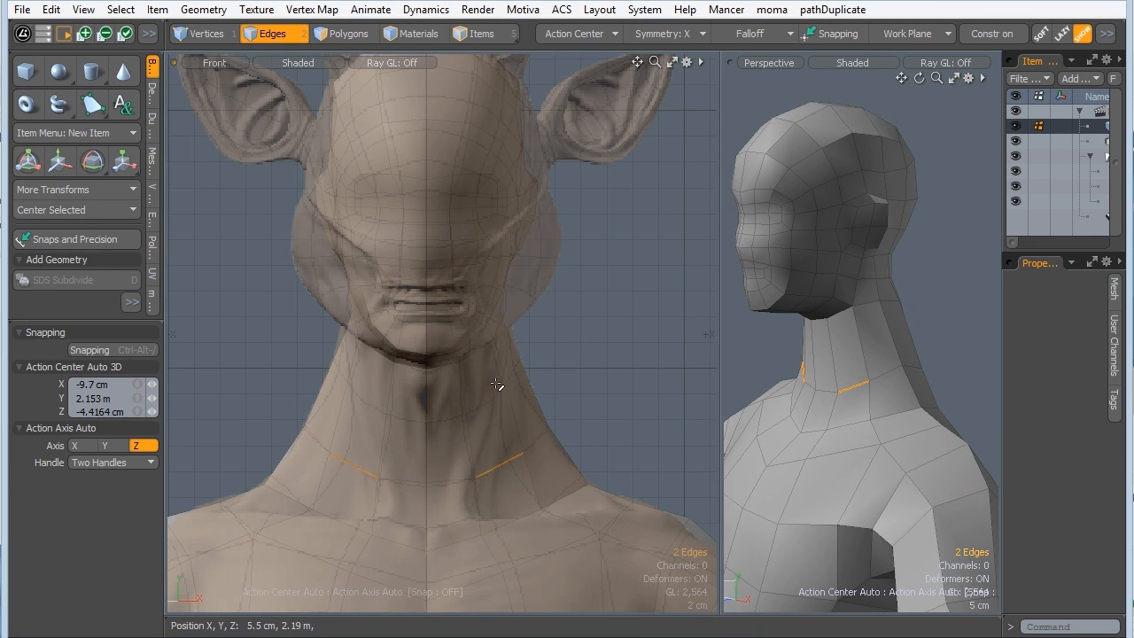
Turn symmetry off and select the full ring of polygons around the neck between the jaw and the base loop.
left_click(335, 34)
left_click(567, 33)
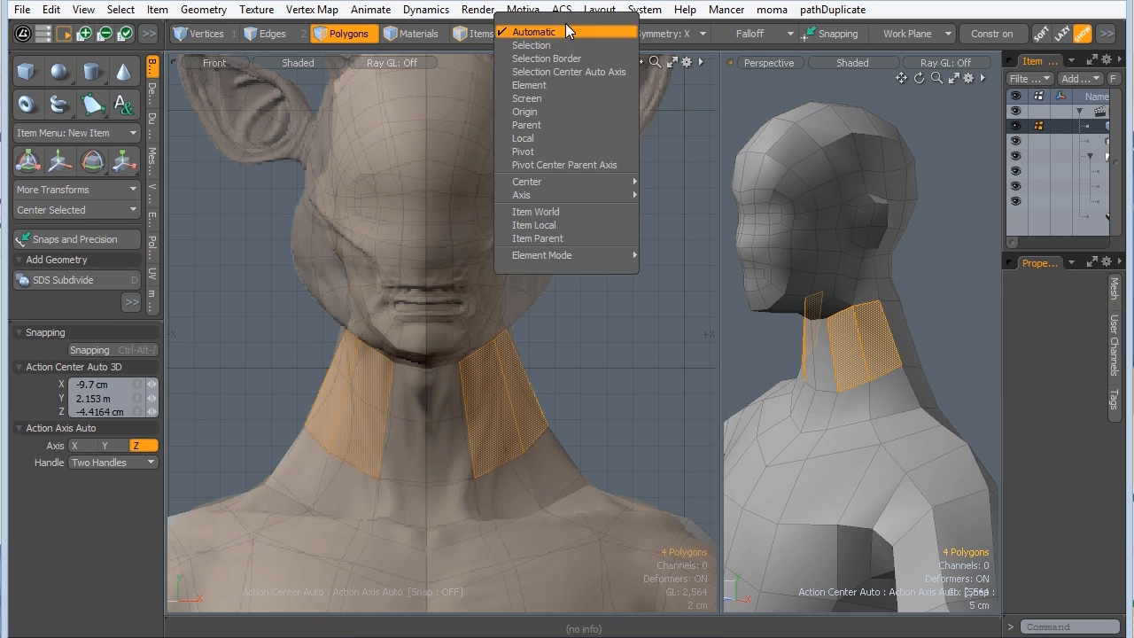
left_click(668, 34)
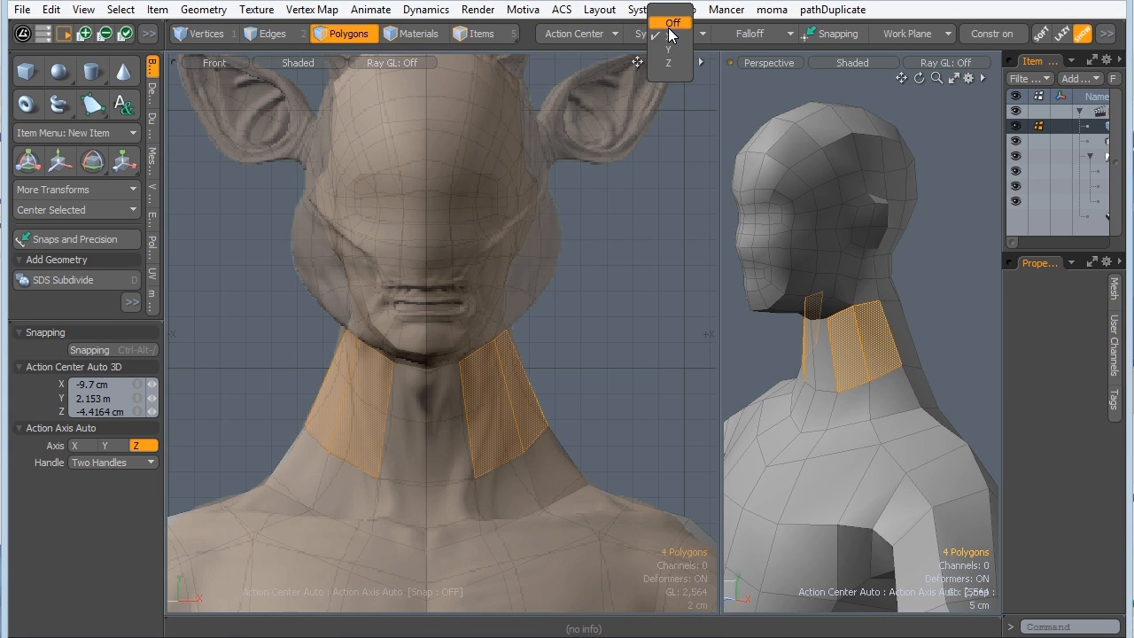
left_click(767, 355)
left_click(874, 335)
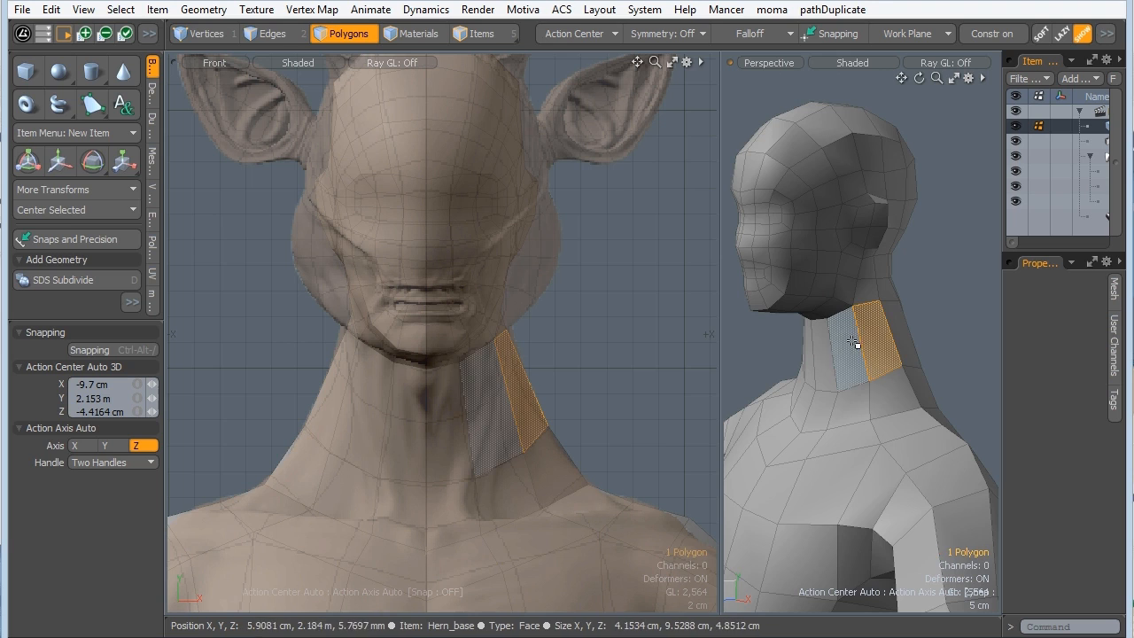
left_click(851, 347, "shift")
key("l")
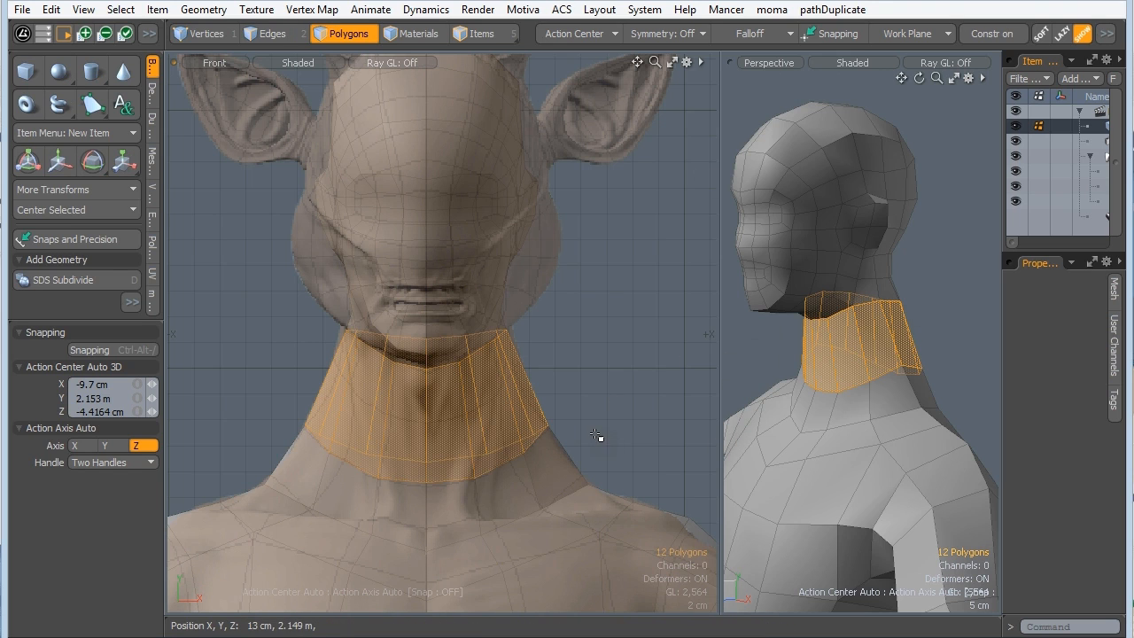
Loop Slice the selected neck polygons with a single cut at 50% and clear the selection.
key("alt+c")
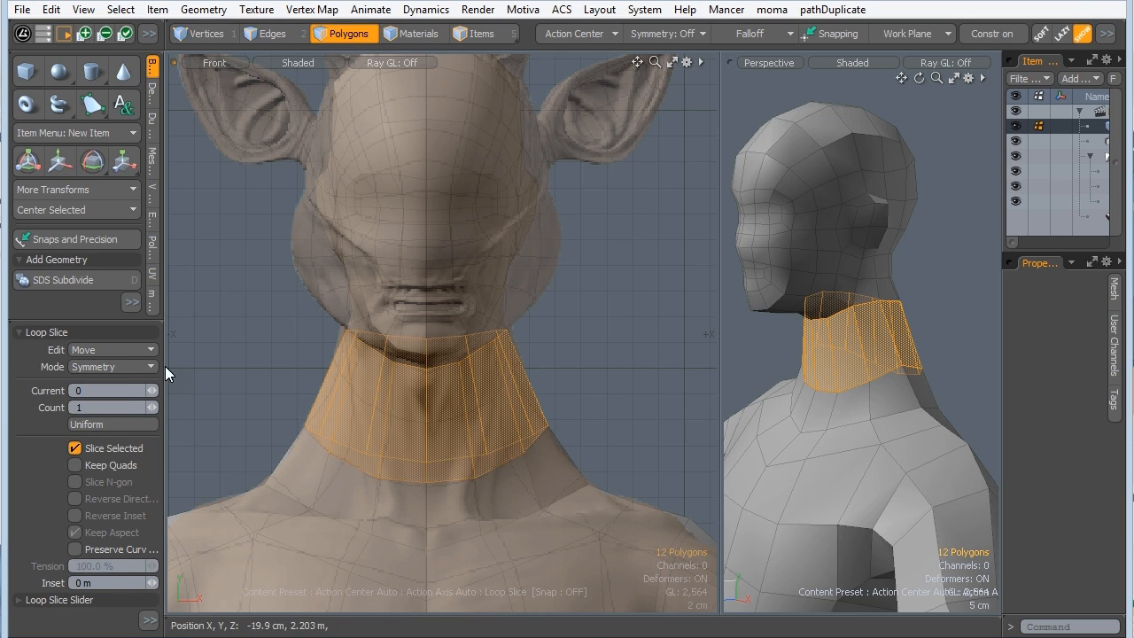
left_click(836, 339)
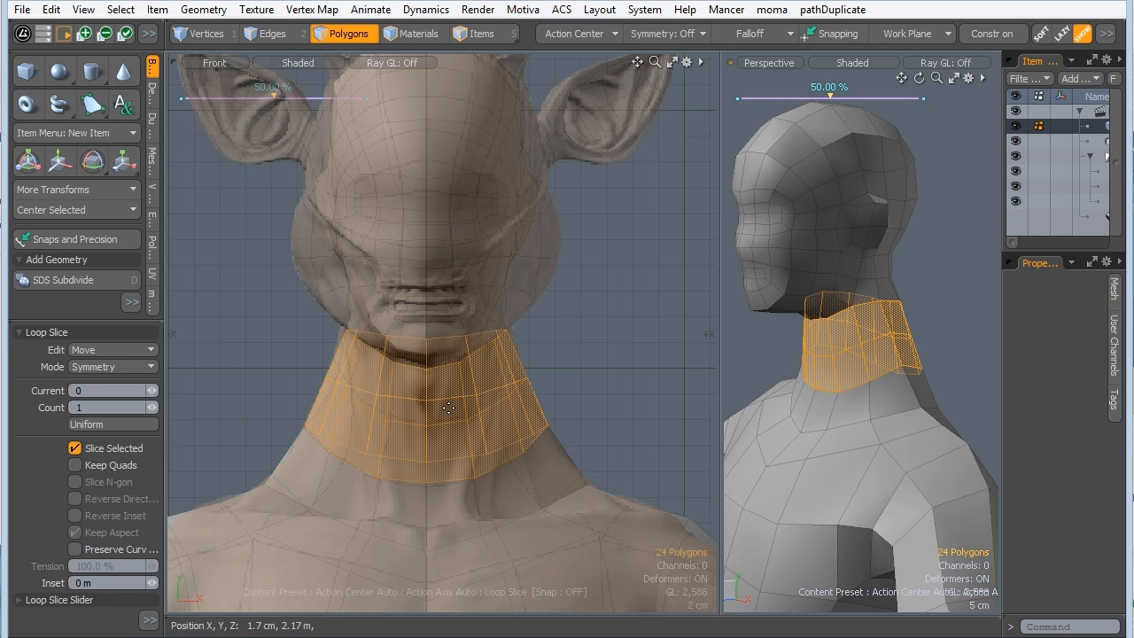
key("space")
left_click(714, 355)
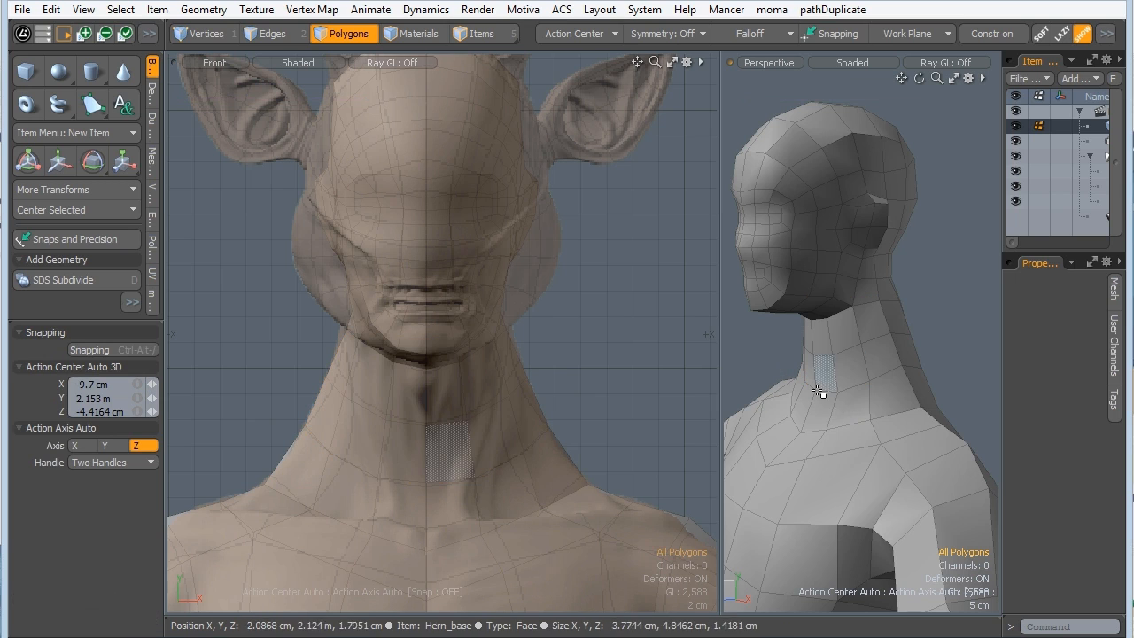
left_click_drag(446, 414, 519, 366, "ctrl+alt")
mouse_move(399, 360)
left_mouse_down("alt+shift")
mouse_move(420, 345)
mouse_move(394, 346)
left_mouse_up("alt+shift")
left_click_drag(502, 369, 501, 371, "alt")
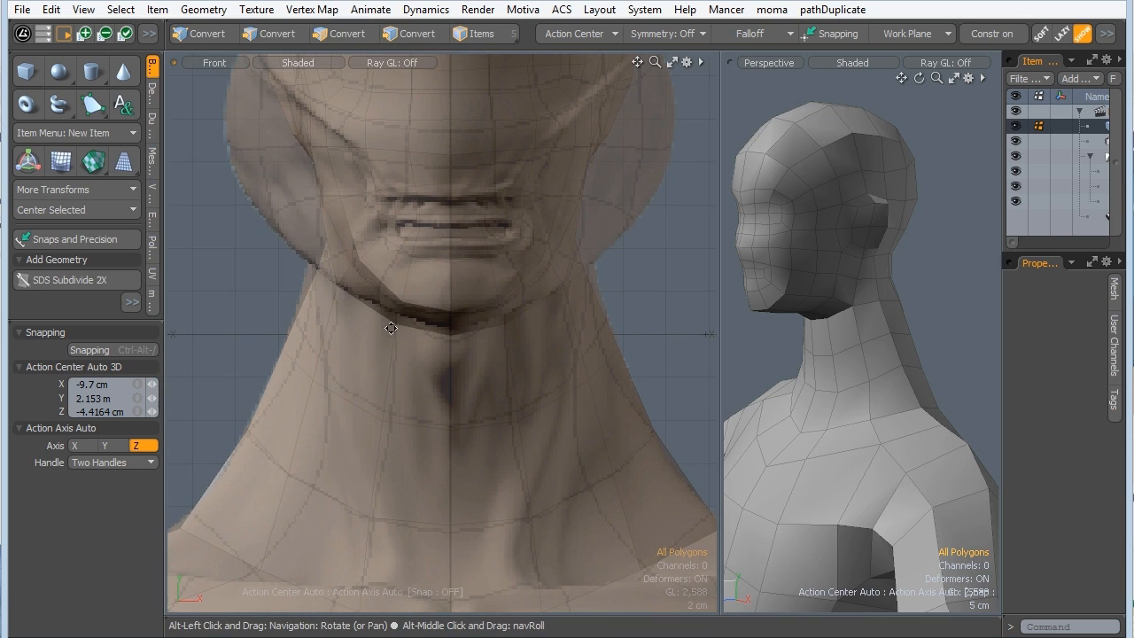
Enable symmetry across the X axis and select the mirrored pair of outermost side vertices on the neck just below the jaw.
left_click(658, 34)
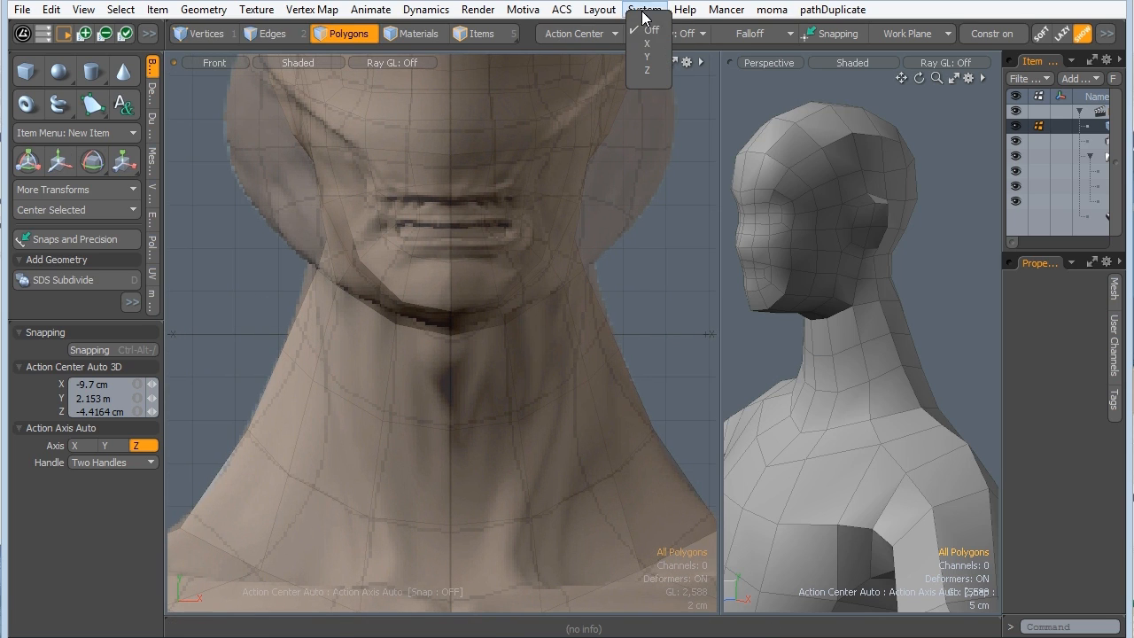
left_click(648, 43)
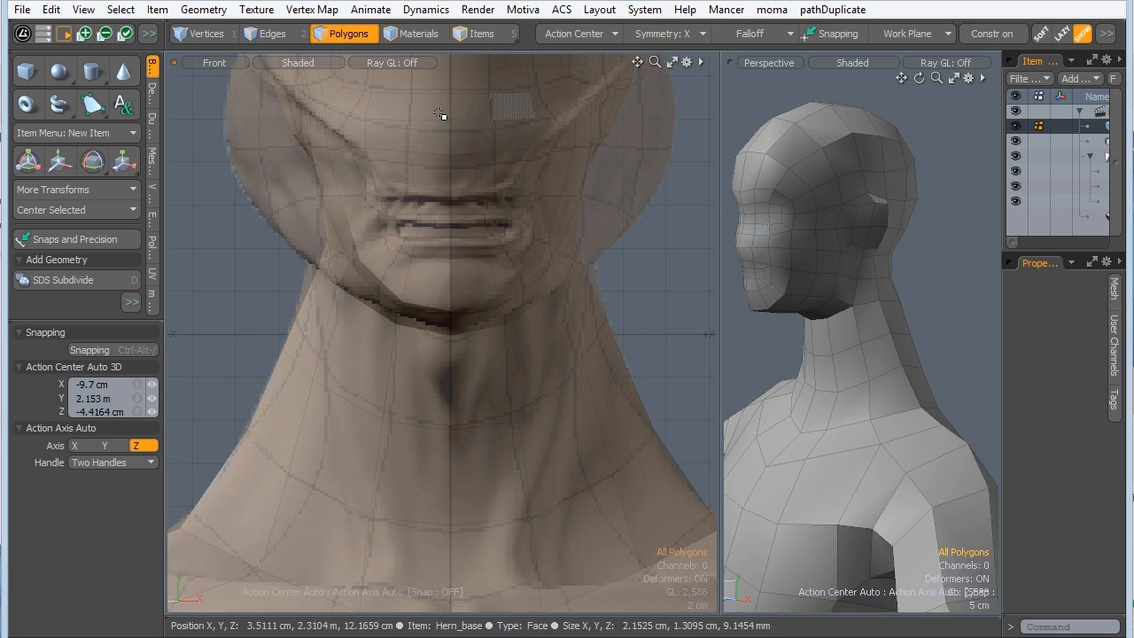
left_click(186, 35)
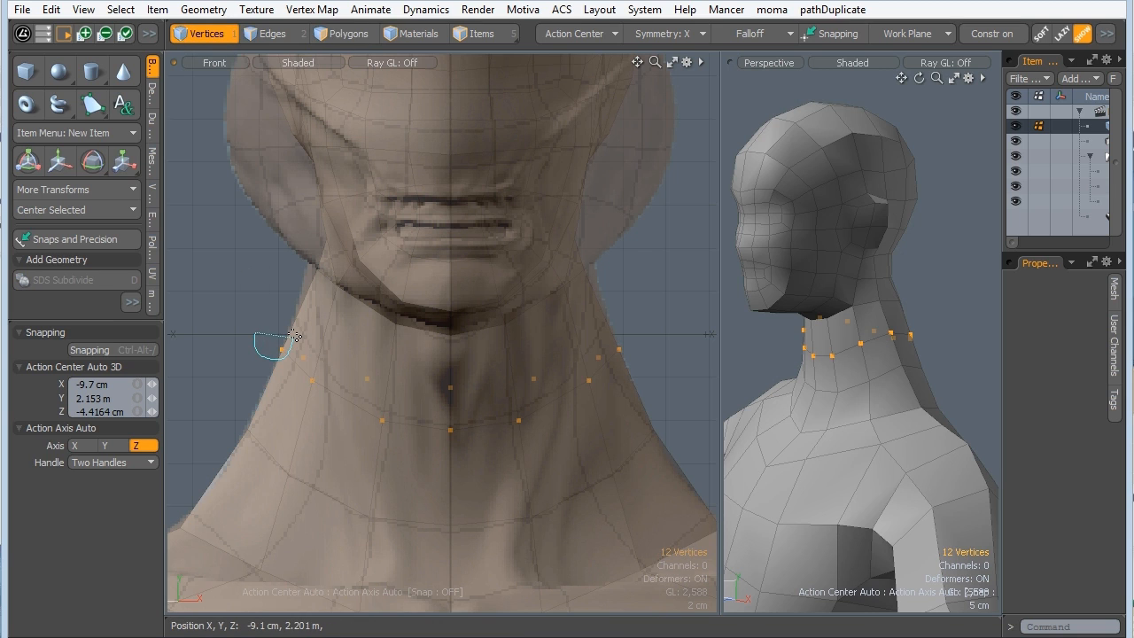
right_click_drag(294, 337, 289, 332)
left_click_drag(793, 395, 868, 390, "alt")
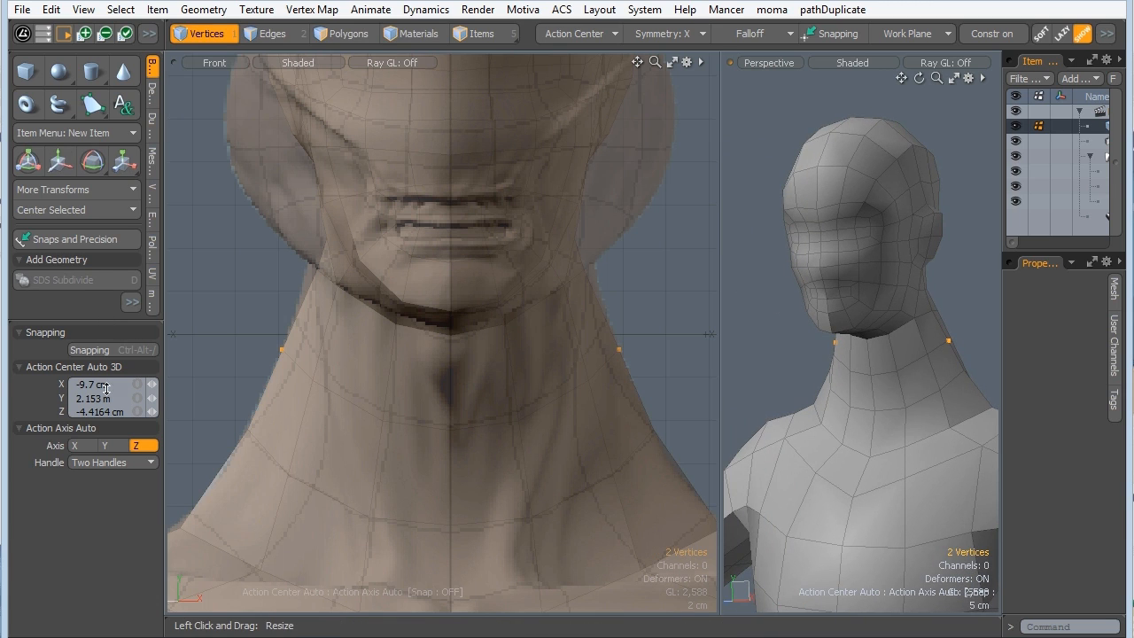
Slide the selected outer neck vertices up along their edges by about 12.9% with the Slide tool in Radial mode.
left_click_drag(107, 321, 108, 383)
left_click(152, 105)
left_click(150, 139)
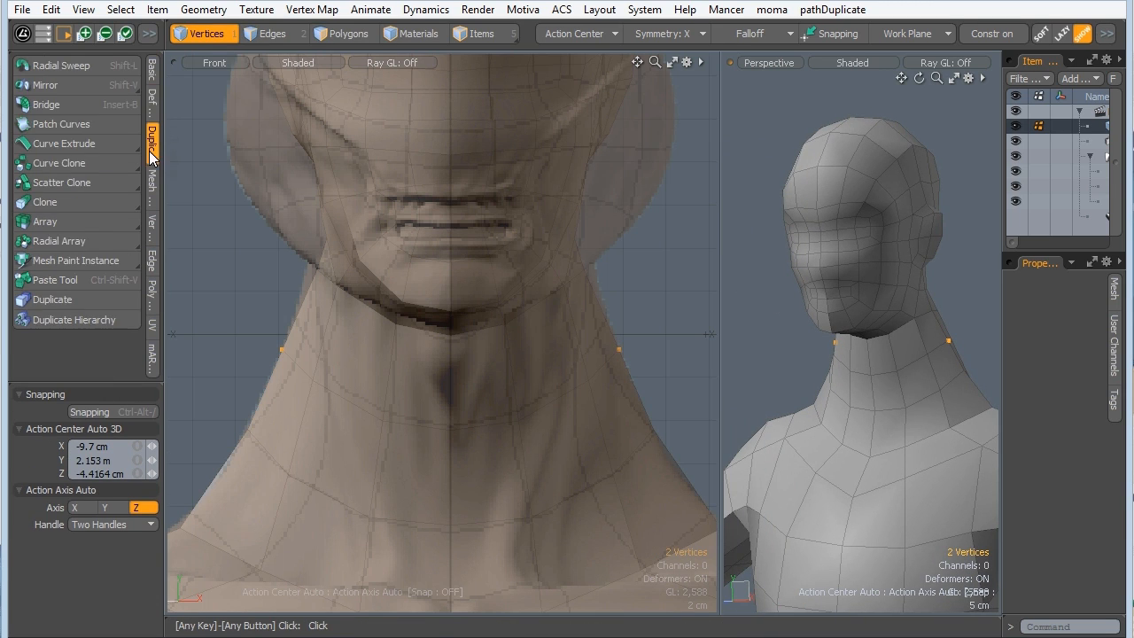
left_click(152, 188)
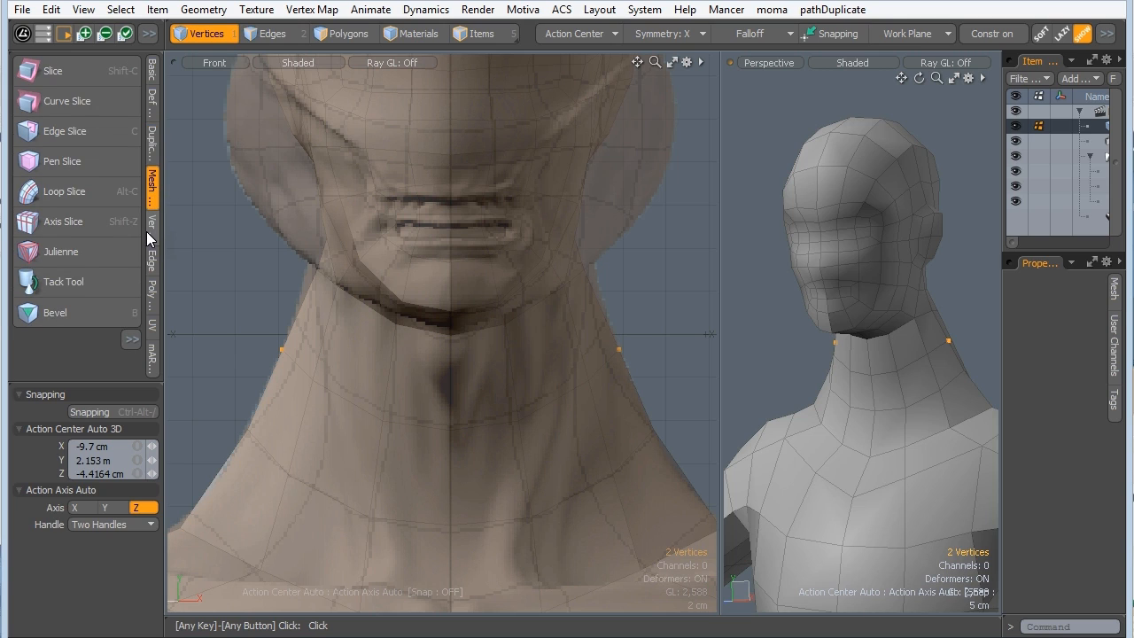
left_click(147, 235)
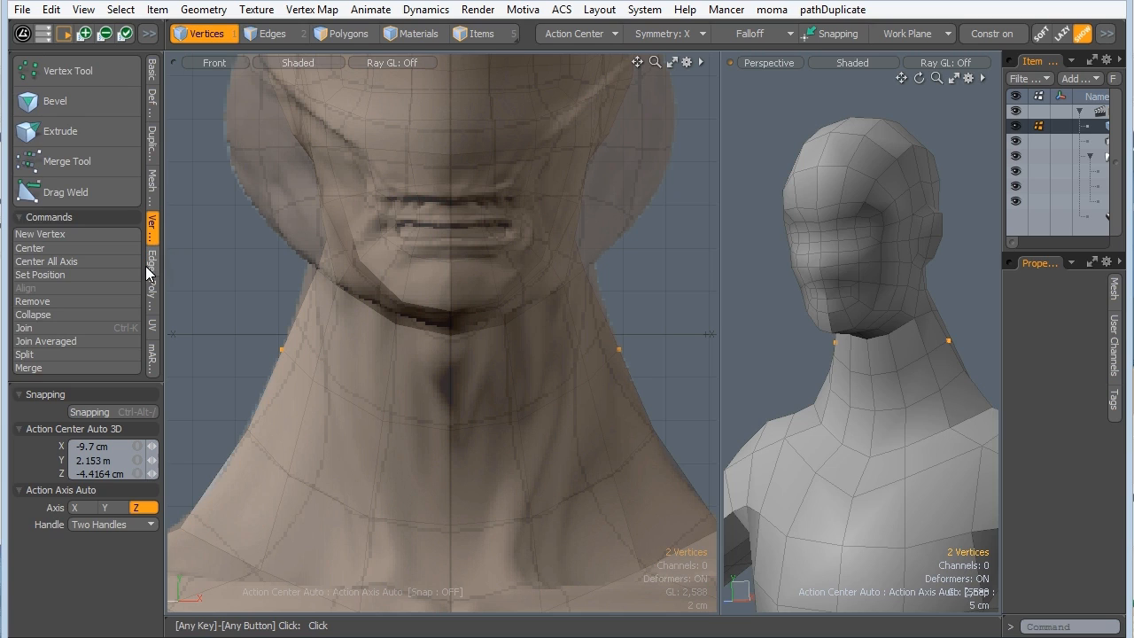
left_click(152, 271)
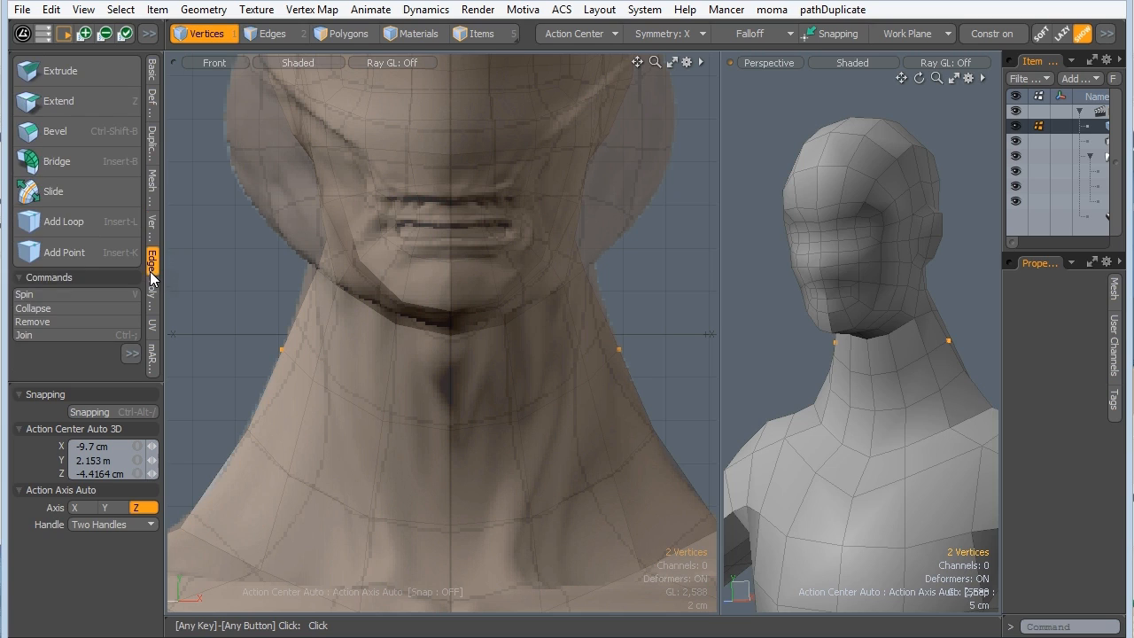
left_click(47, 196)
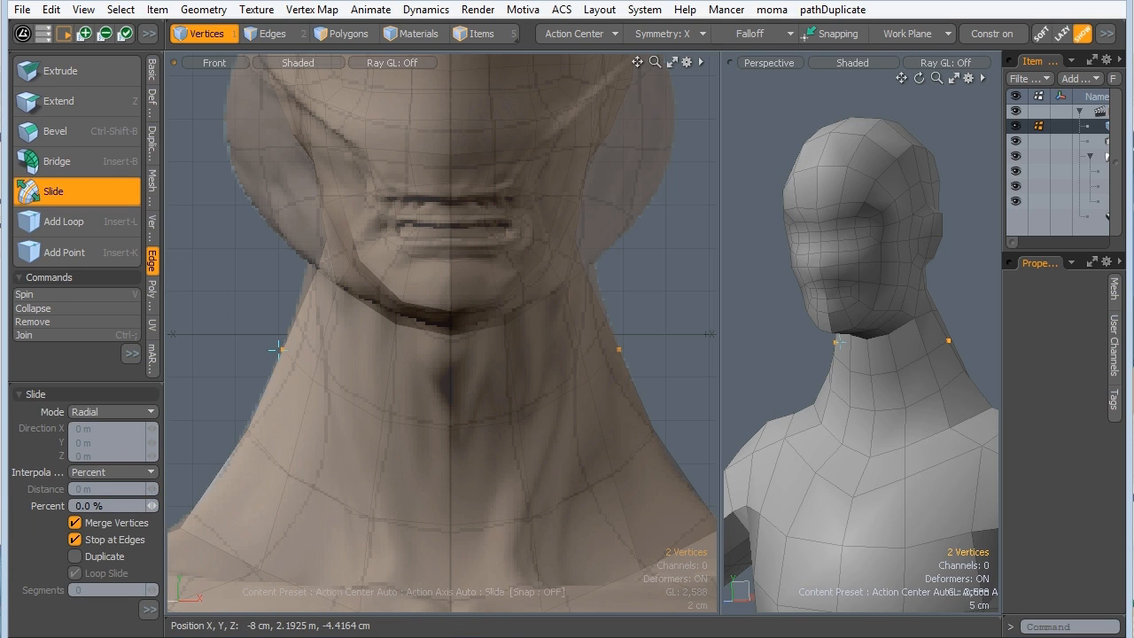
left_click_drag(282, 330, 238, 350)
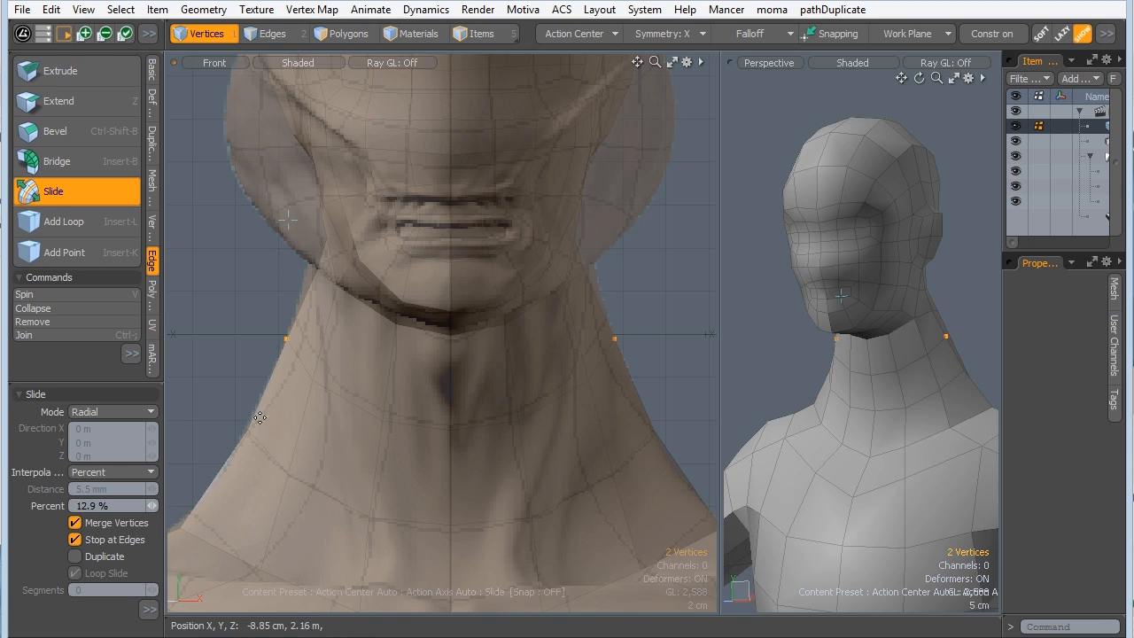
key("space")
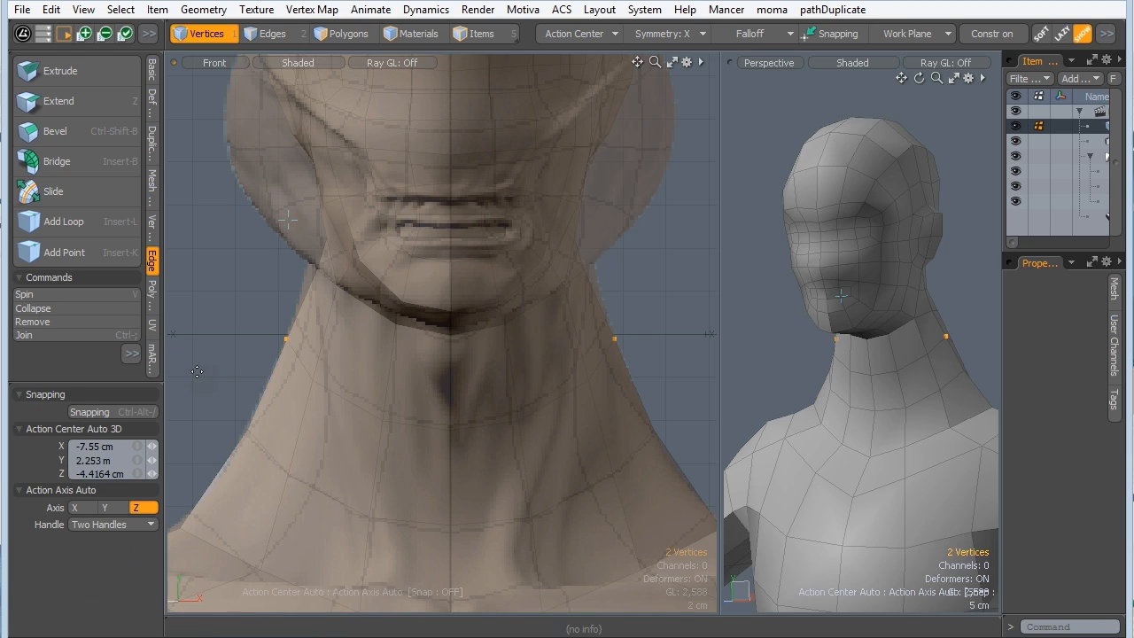
Slide the same outer neck vertices farther up with a Linear slide of about 26.8% to follow the reference neck.
key("s")
left_click_drag(285, 336, 286, 314)
left_click_drag(289, 197, 289, 192)
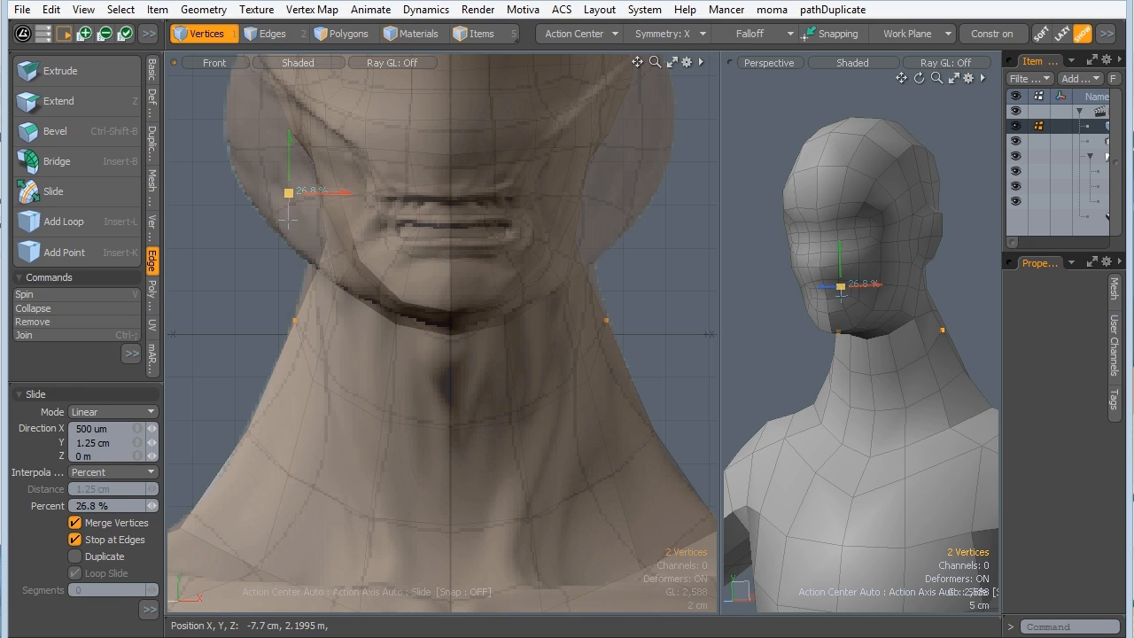
key("space")
Select the neighbouring mirrored pair of side neck vertices and slide them upward in Linear mode by about 25%.
left_click(153, 295)
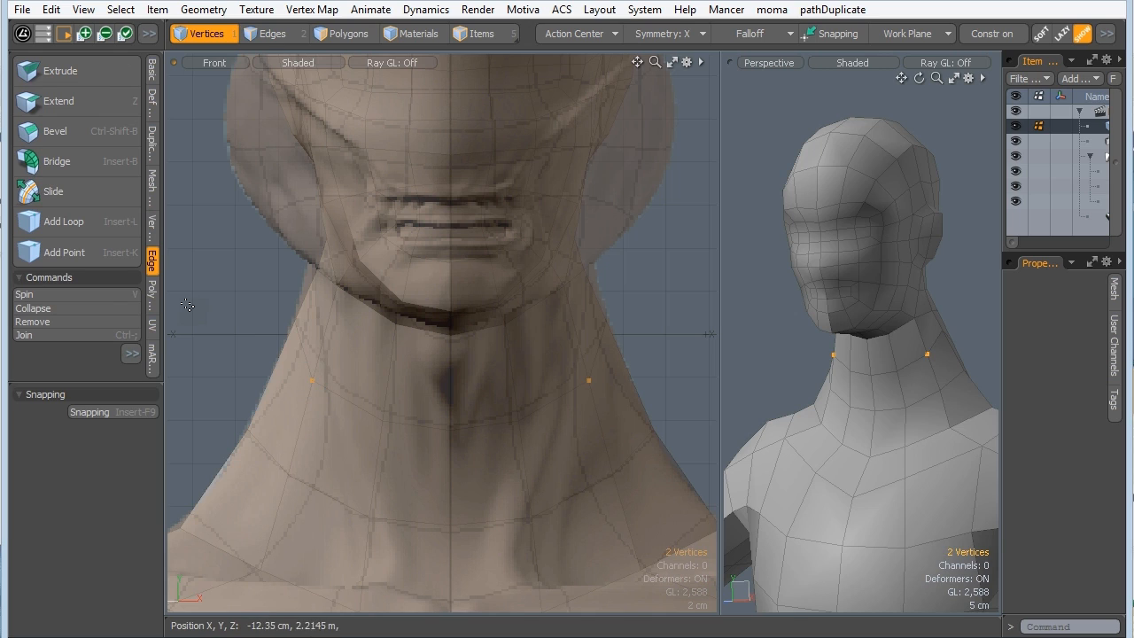
left_click(51, 191)
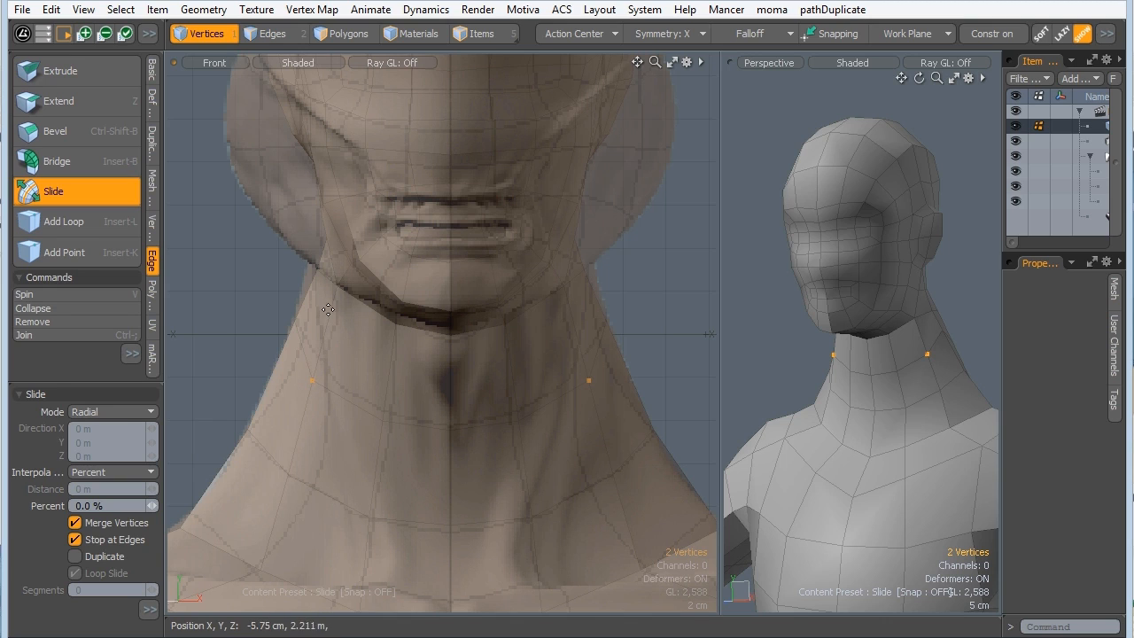
left_click(121, 411)
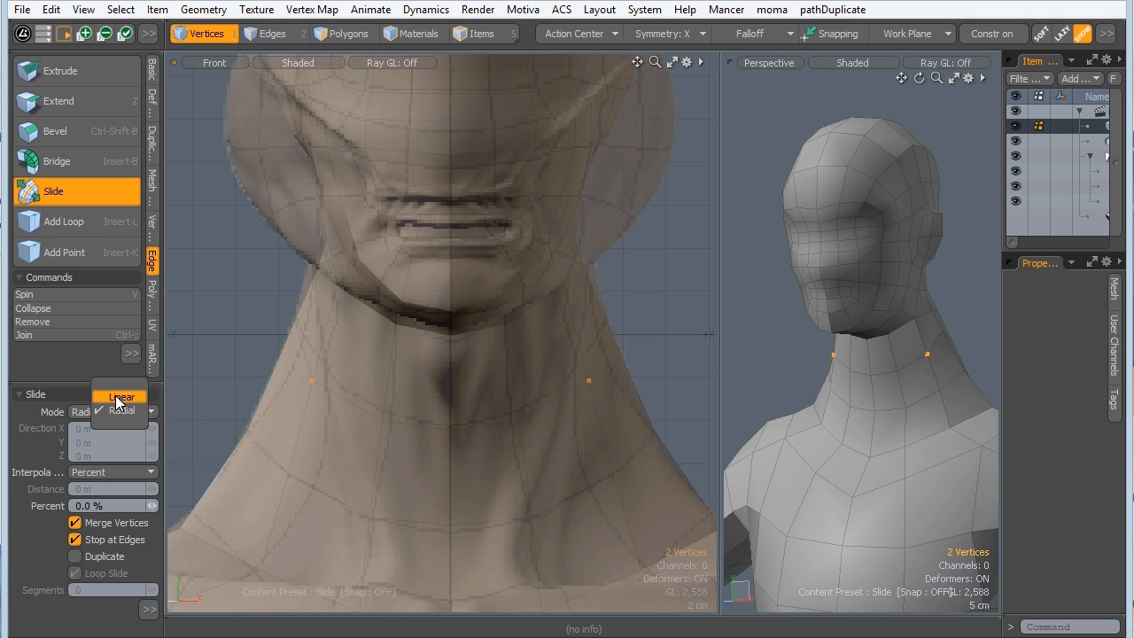
left_click(118, 398)
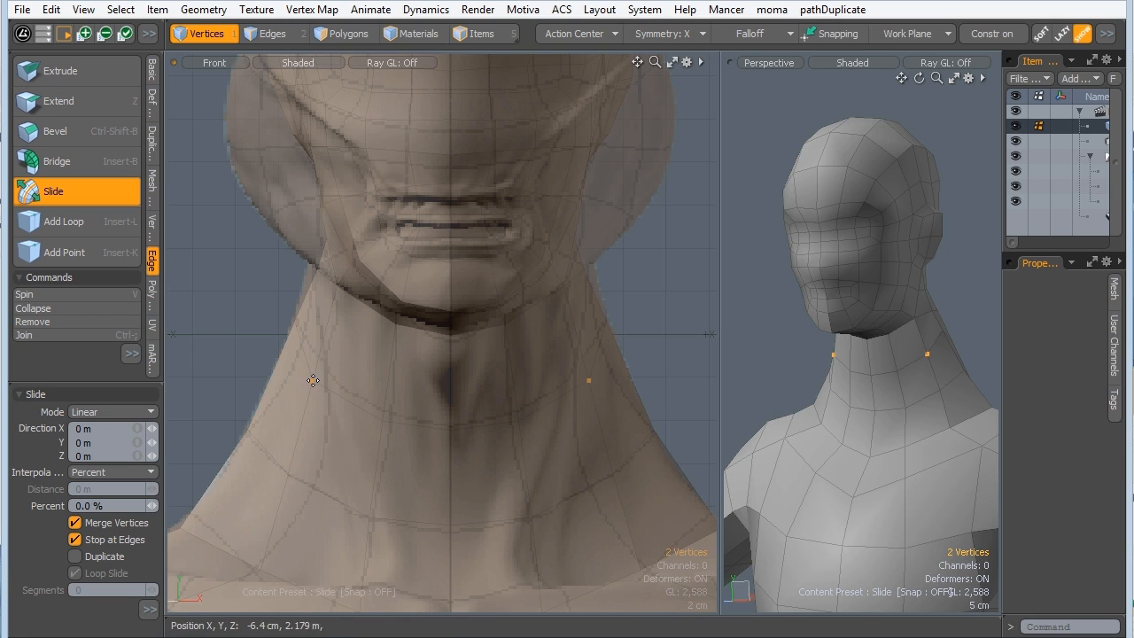
left_click_drag(311, 371, 309, 303)
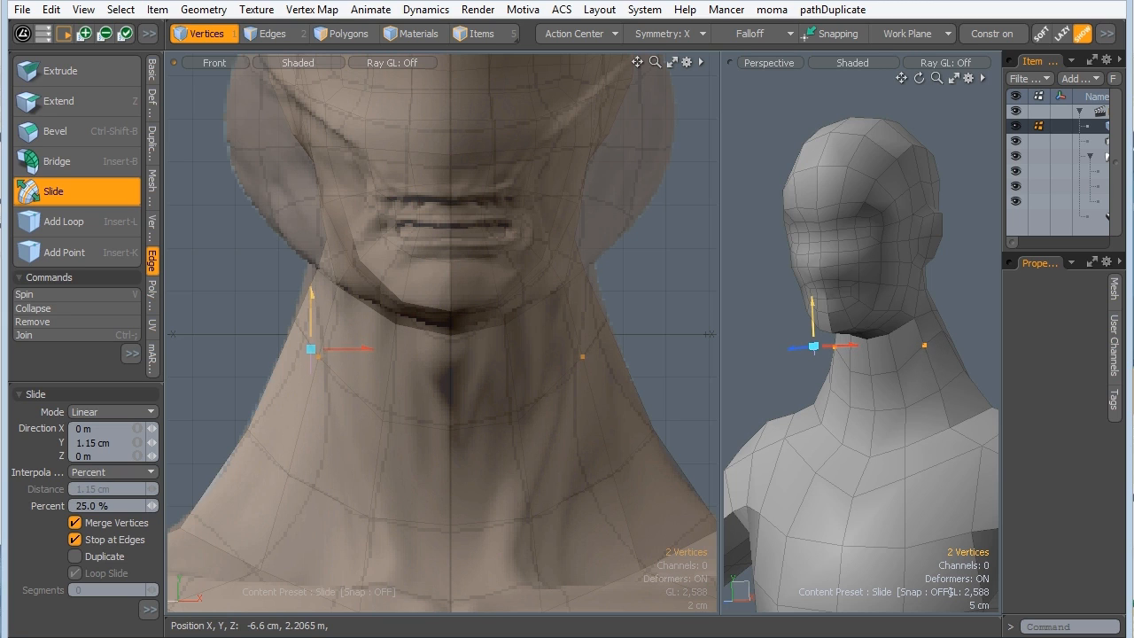
key("space")
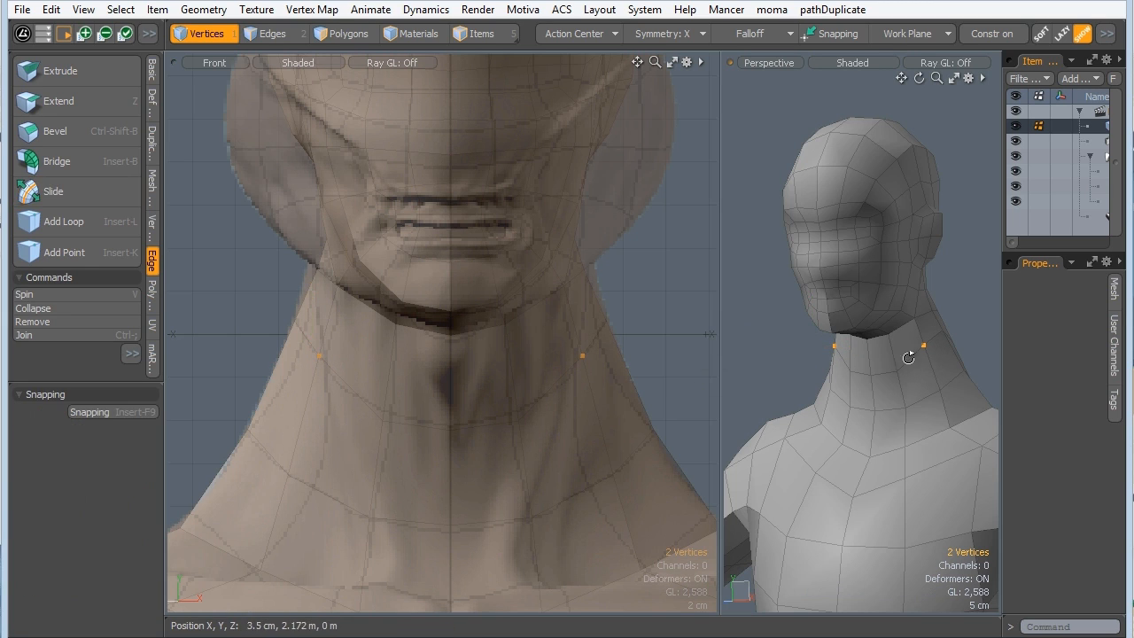
Select the mirrored vertex pair at the back sides of the neck, slide it upward by about 34%, and clear the selection.
mouse_move(847, 349)
left_mouse_down("alt")
mouse_move(701, 387)
mouse_move(853, 371)
left_mouse_up("alt")
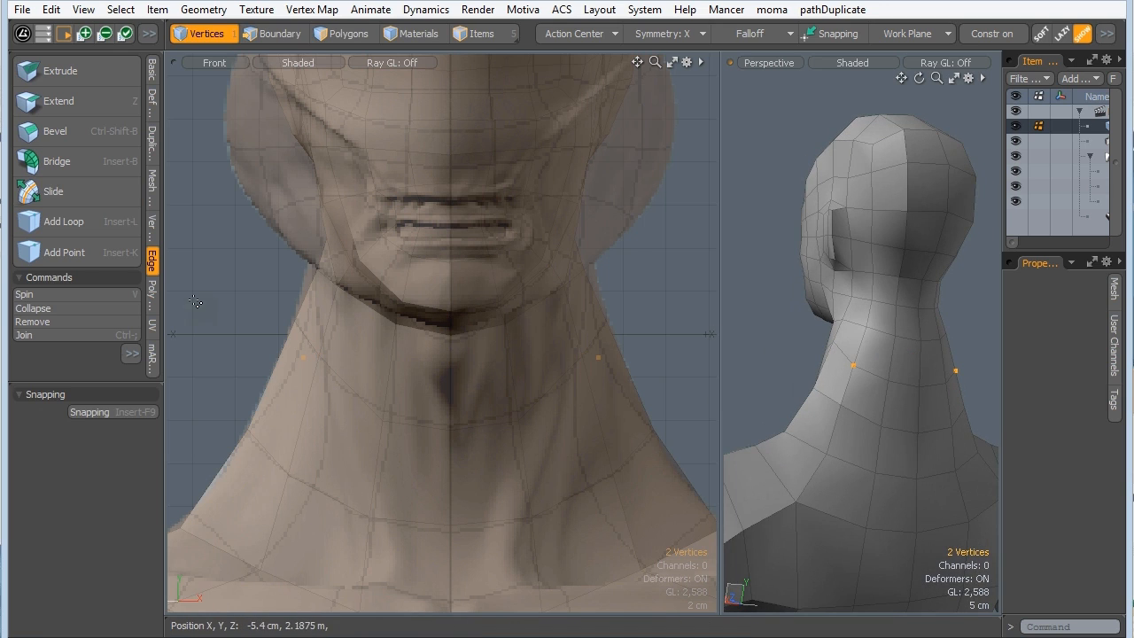
left_click(54, 190)
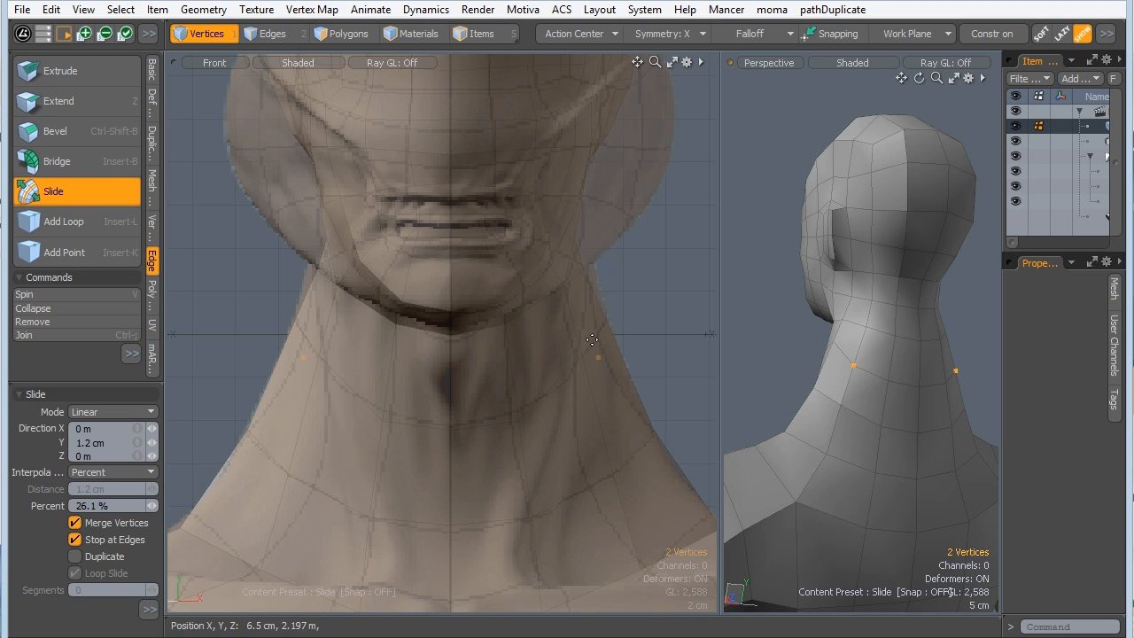
left_click_drag(599, 359, 593, 321)
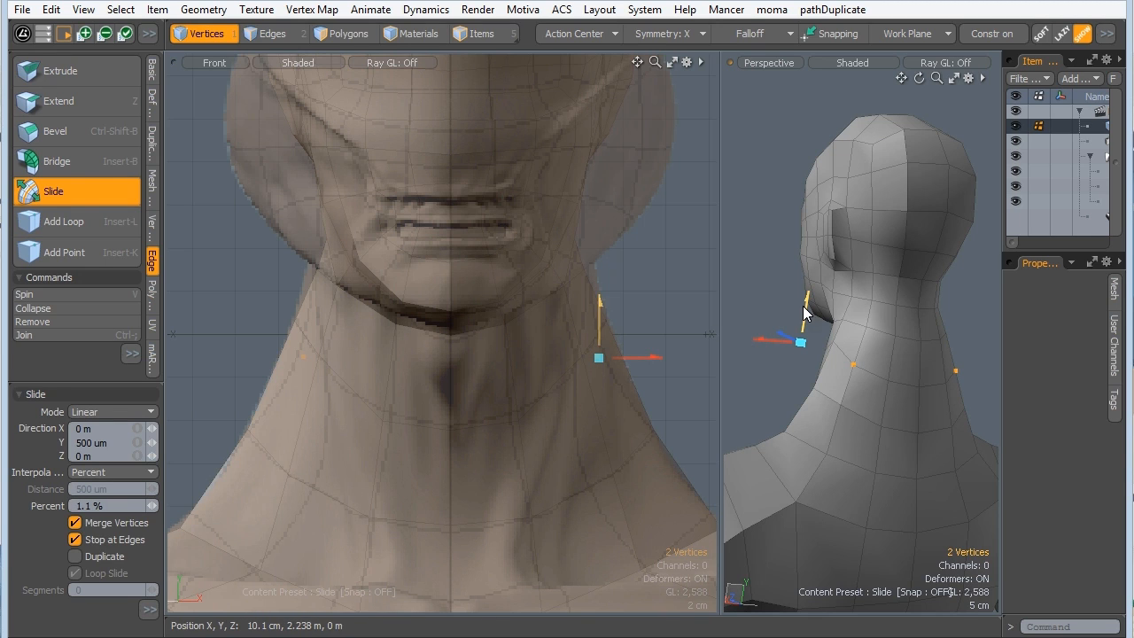
left_click_drag(805, 312, 803, 336)
mouse_move(598, 295)
left_mouse_down()
mouse_move(599, 273)
mouse_move(599, 307)
mouse_move(599, 290)
left_mouse_up()
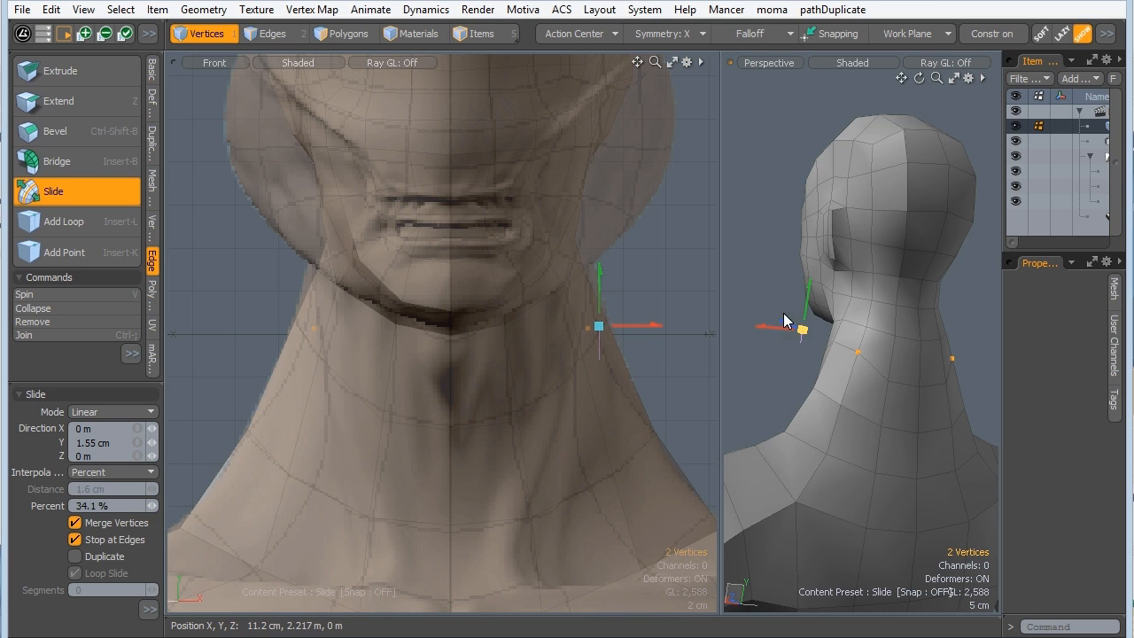
left_click_drag(804, 308, 805, 312)
key("Escape")
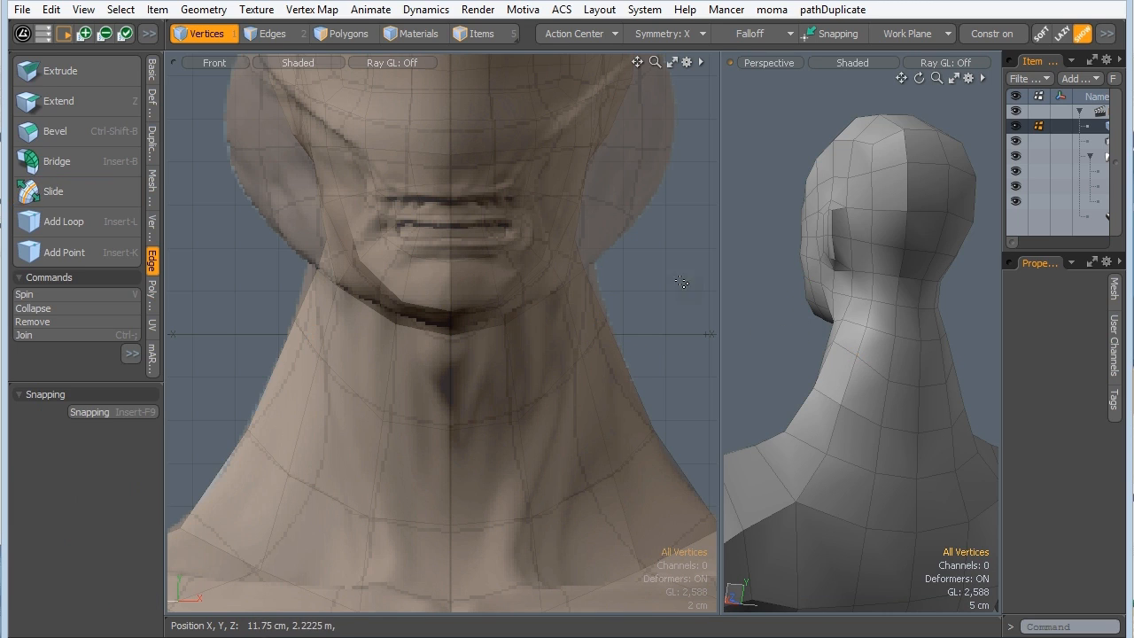
Examine how the low-poly mesh fits the reference body from the neck down to the elbow and forearm.
left_click_drag(481, 294, 452, 221, "ctrl+alt")
left_click_drag(452, 222, 435, 322, "ctrl+alt")
left_click_drag(765, 415, 1025, 367, "alt")
left_click_drag(930, 336, 873, 308, "alt")
left_click_drag(482, 243, 377, 74, "alt+shift")
left_click_drag(423, 443, 360, 370, "alt+shift")
left_click_drag(503, 279, 495, 274, "ctrl+alt")
left_click_drag(291, 275, 517, 294, "alt+shift")
left_click_drag(212, 270, 443, 291, "alt+shift")
left_click_drag(878, 471, 785, 408, "ctrl+alt")
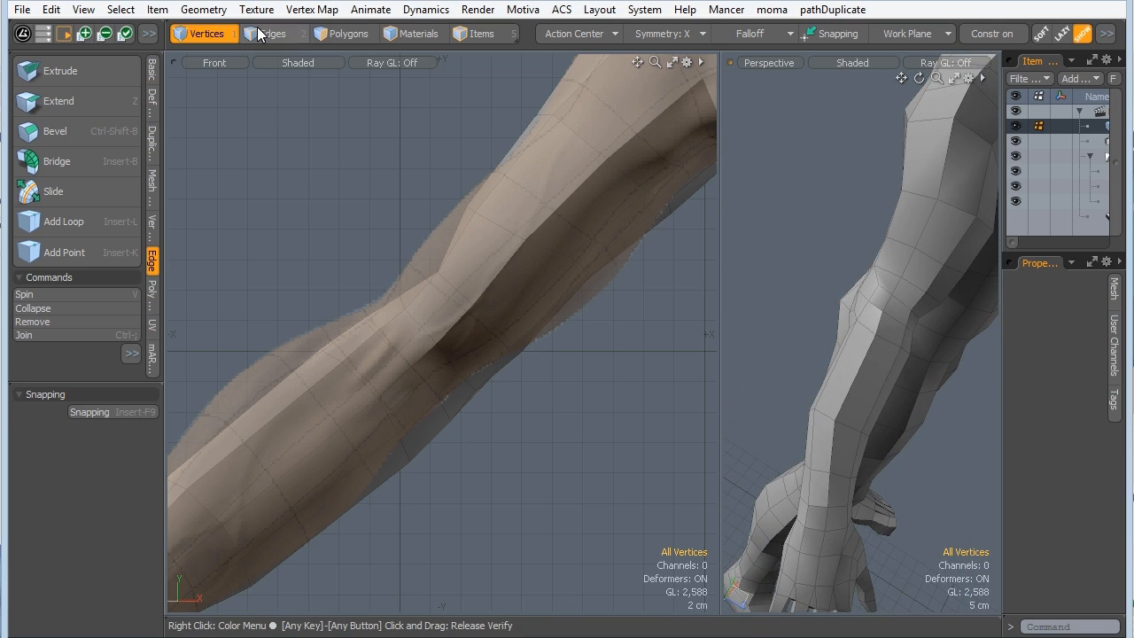
Select the band of long polygons running around the forearm below the elbow as a full polygon loop.
key("2")
double_click(846, 429)
left_click_drag(345, 293, 440, 211, "alt")
scroll(441, 211, "down", 1)
key("3")
left_click(870, 360)
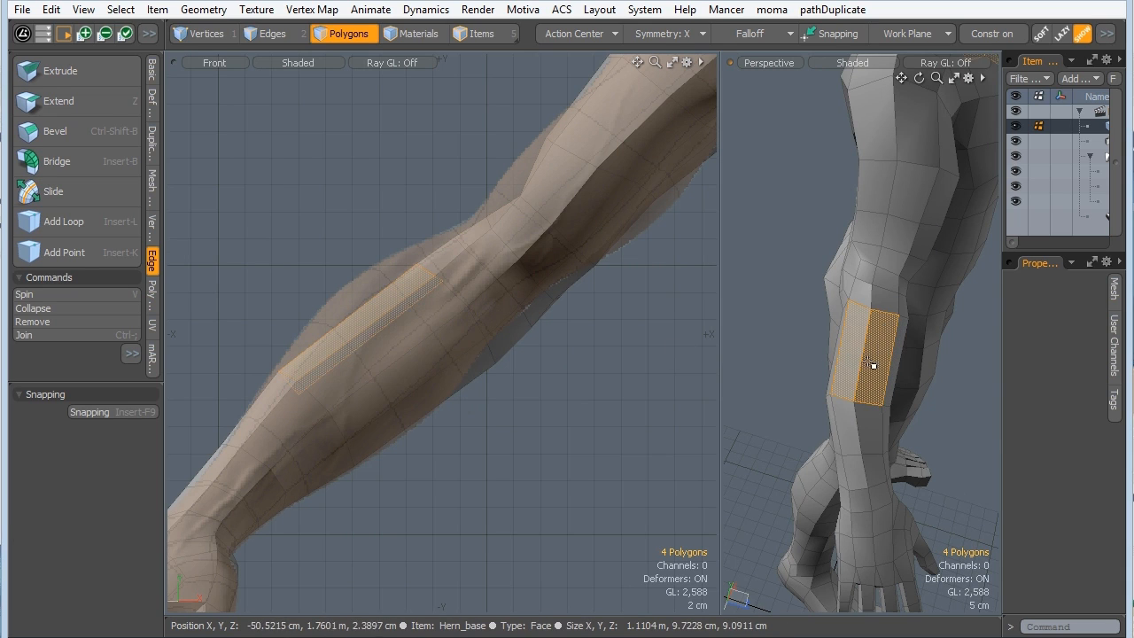
key("l")
key("l")
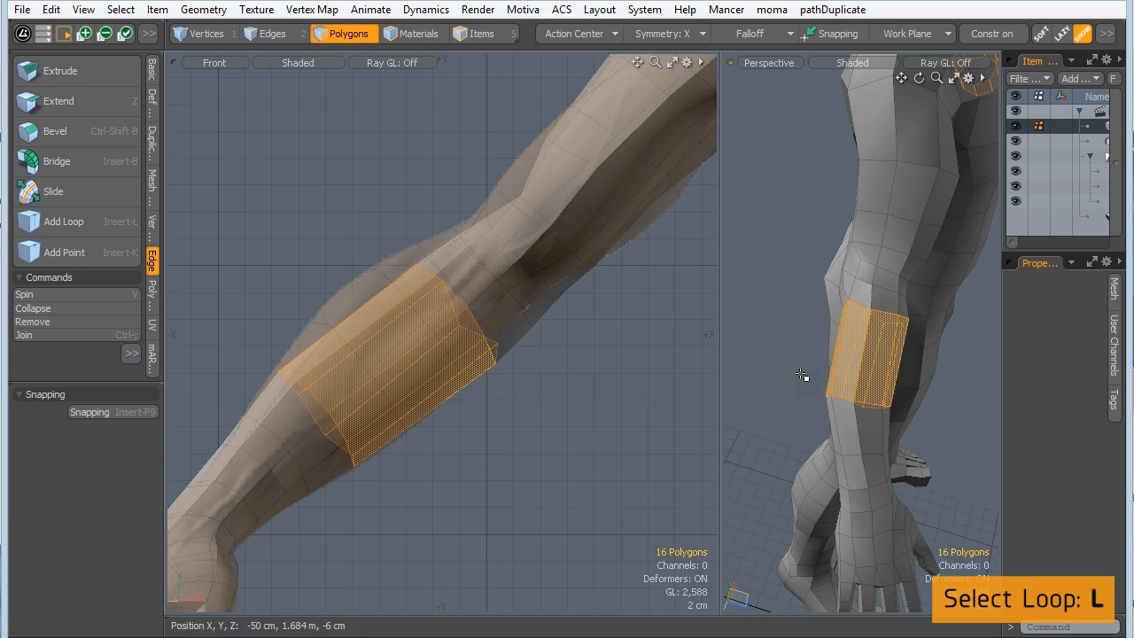
Loop Slice the forearm band once in Free mode with the cut shifted toward the wrist, and clear the selection.
key("alt+c")
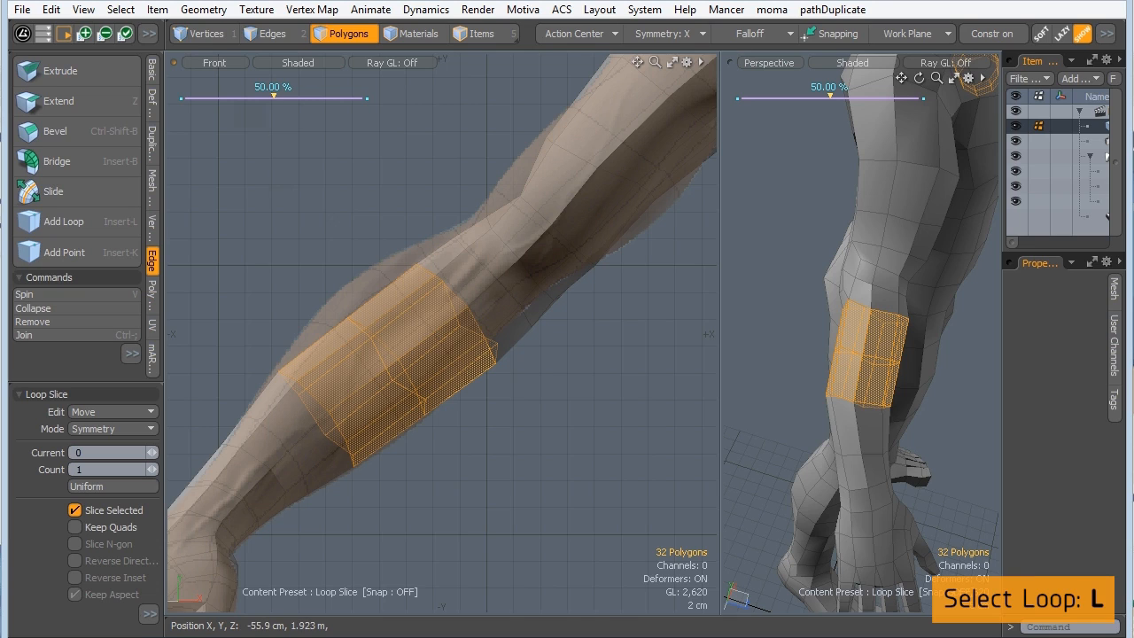
left_click(87, 426)
left_click(81, 403)
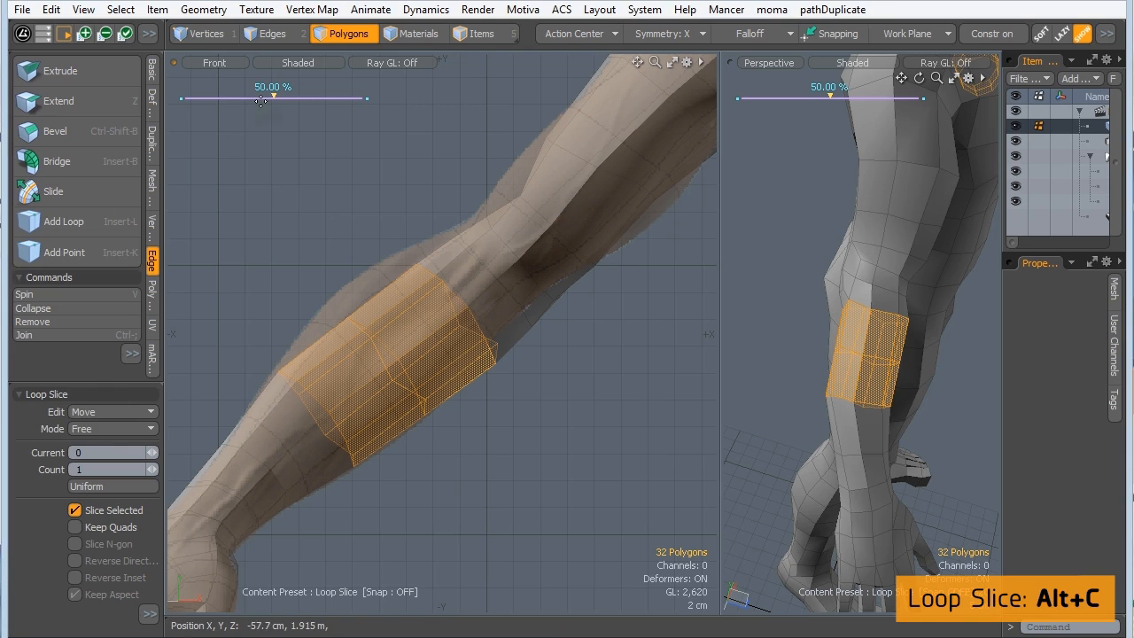
left_click_drag(256, 95, 246, 95)
key("q")
left_click(266, 220)
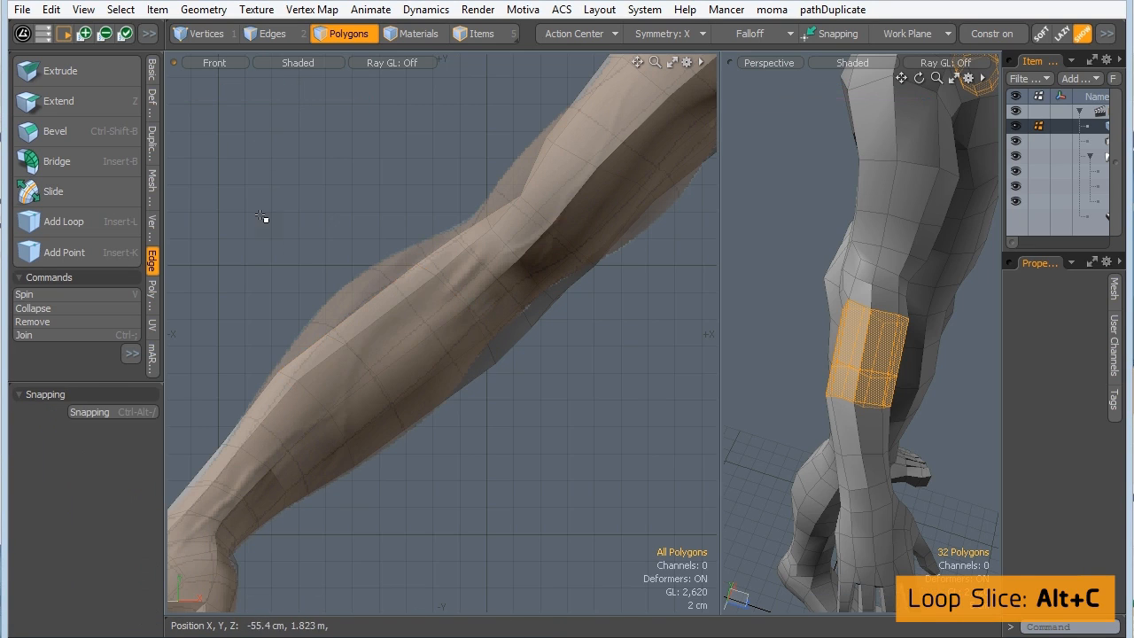
Select the new forearm edge loop and scale it outward across its cross-section with the action center set to Selection.
left_click(285, 36)
left_click(285, 36)
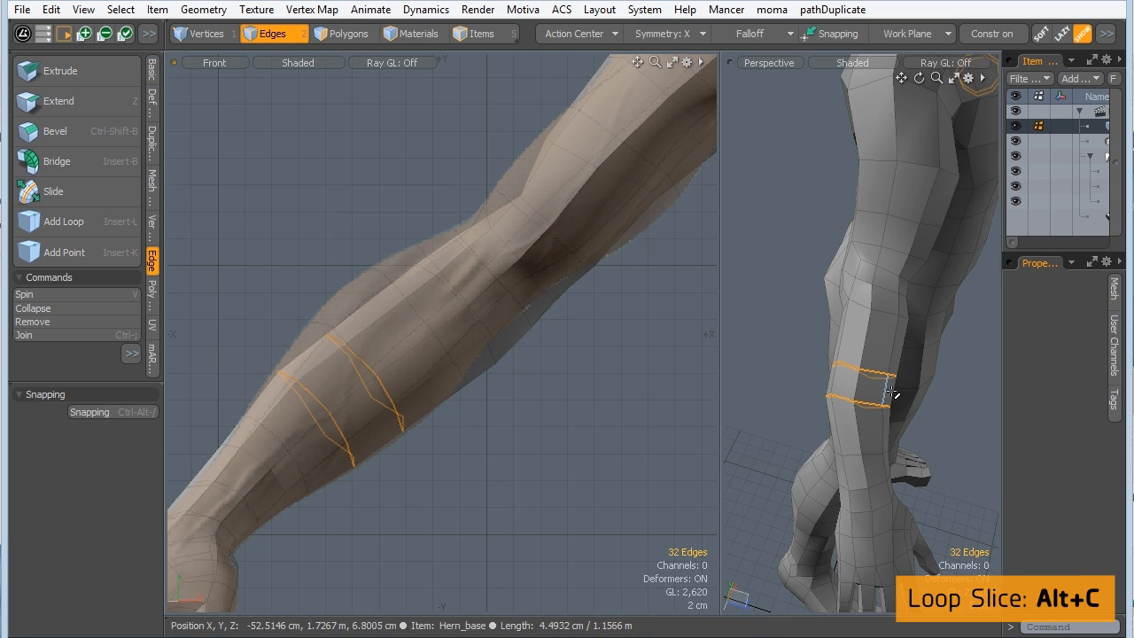
double_click(869, 374)
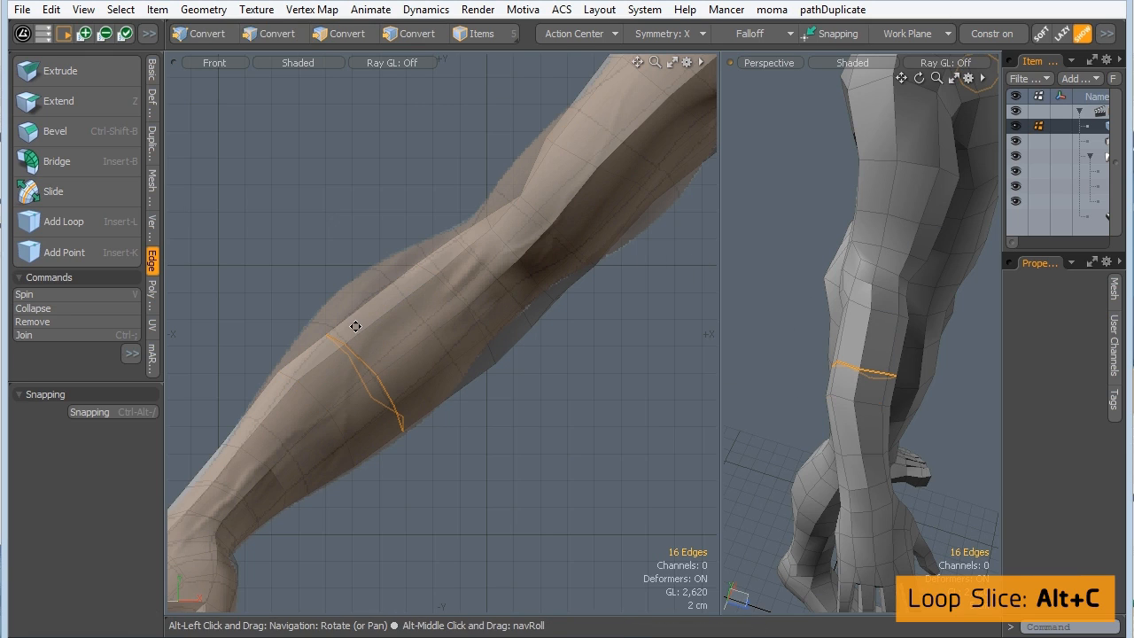
key("r")
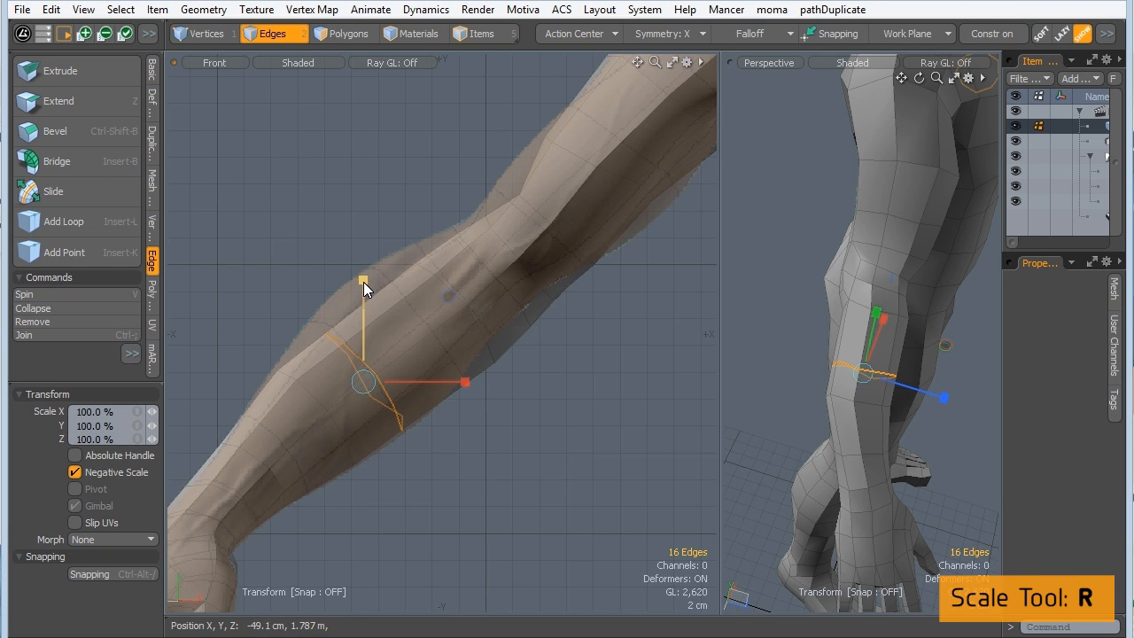
left_click(569, 32)
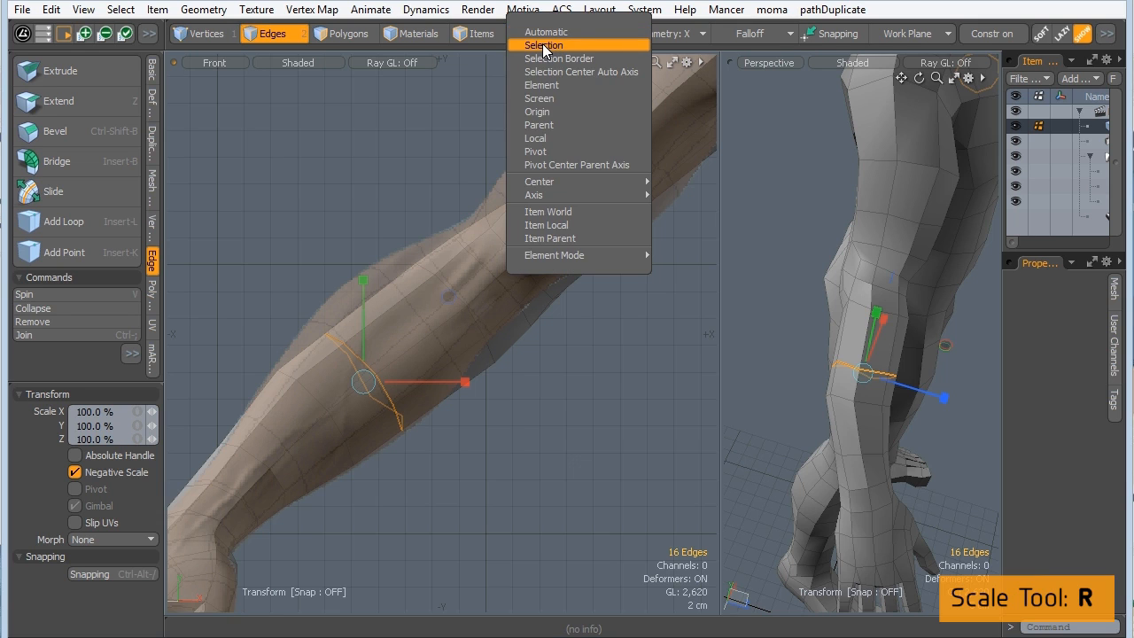
left_click(544, 46)
left_click_drag(834, 417, 809, 392, "alt")
key("w")
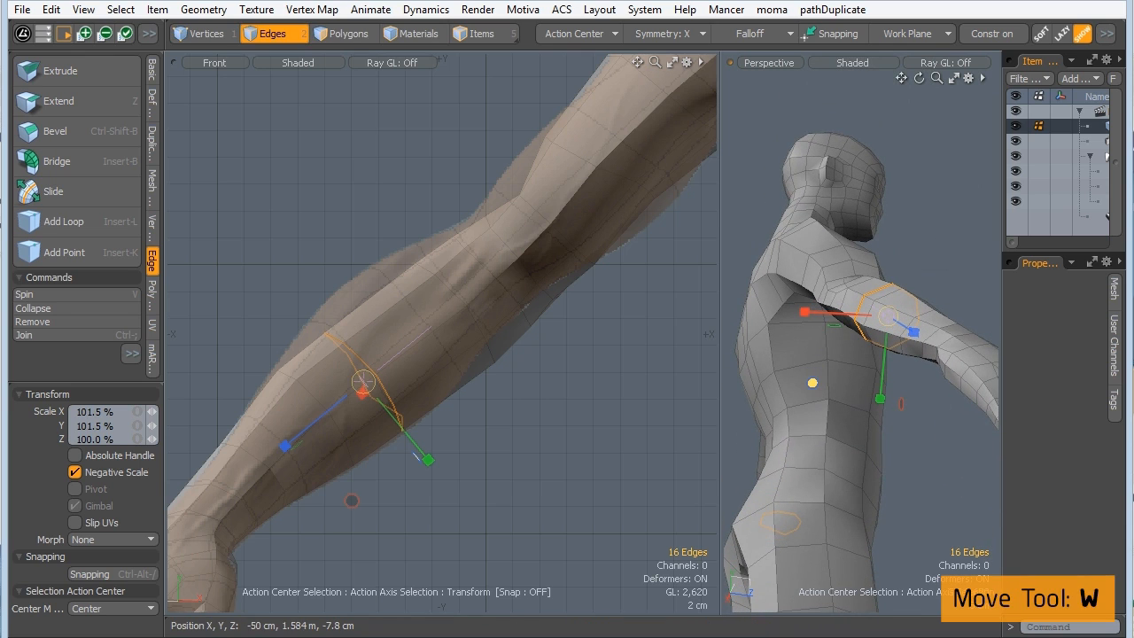
left_click_drag(812, 383, 838, 382)
key("w")
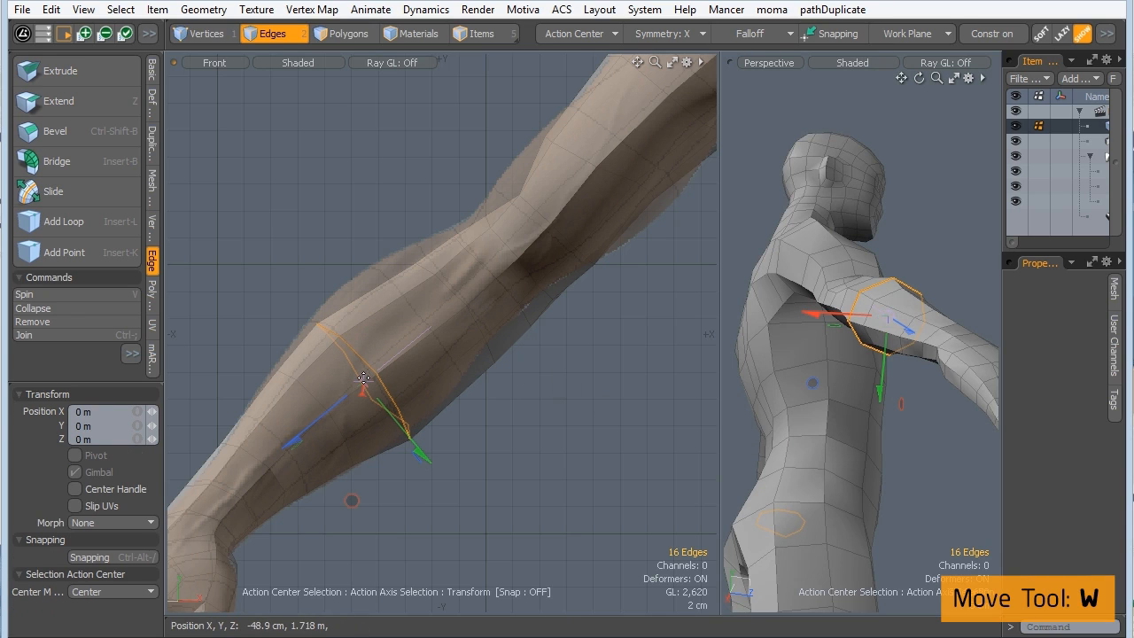
Move the forearm edge loop about 6 mm toward the upper side of the reference forearm and clear the selection.
left_click_drag(421, 459, 436, 396)
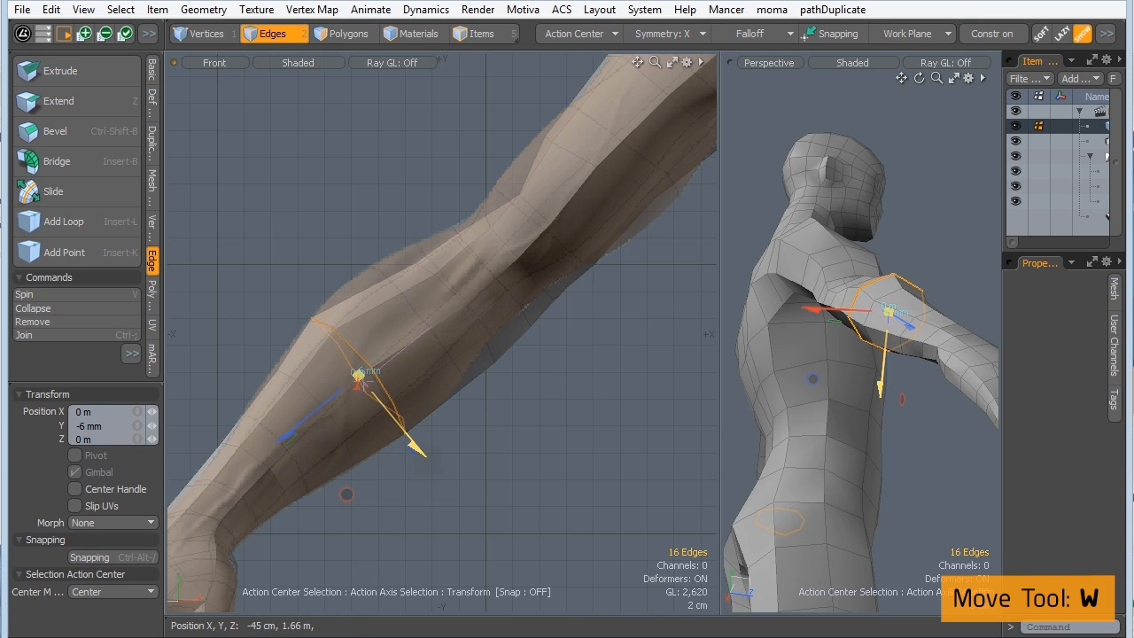
key("space")
left_click_drag(903, 457, 792, 385, "alt")
left_click(789, 266)
Select the band of polygons between the scaled forearm loop and the elbow as a full polygon loop.
key("3")
left_click_drag(789, 267, 824, 413, "alt")
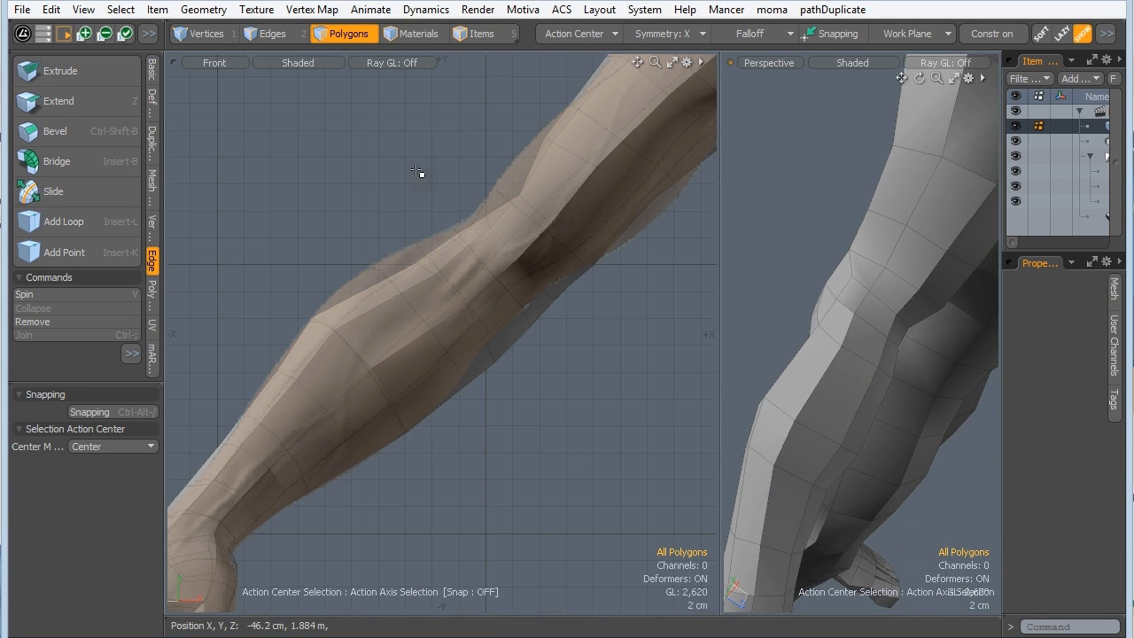
left_click_drag(815, 391, 874, 349)
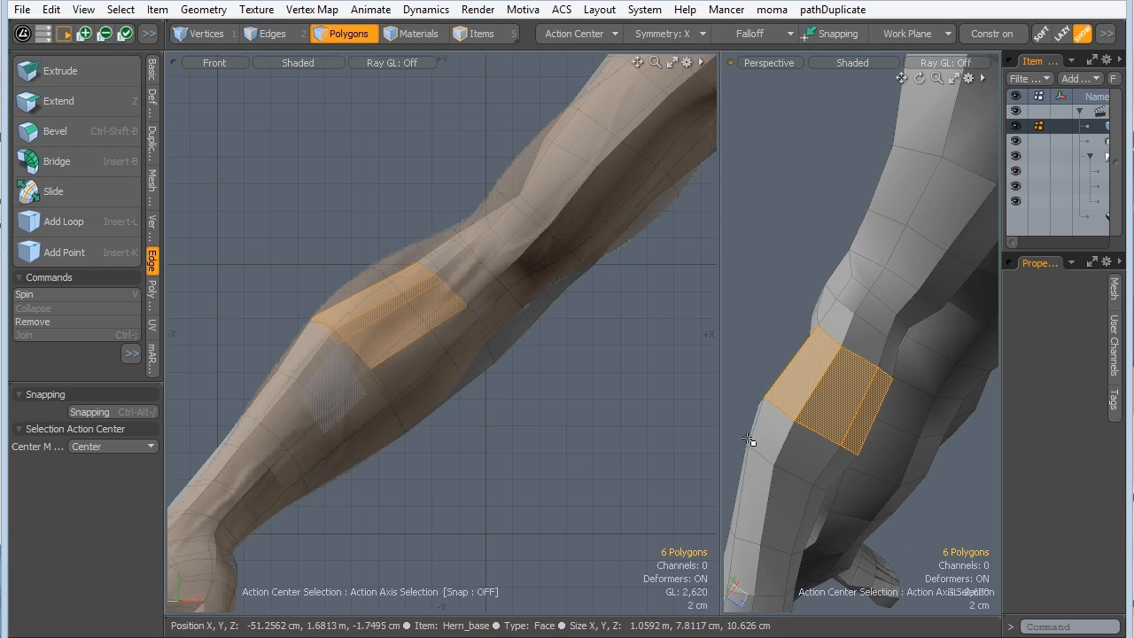
left_click_drag(847, 397, 805, 380)
key("l")
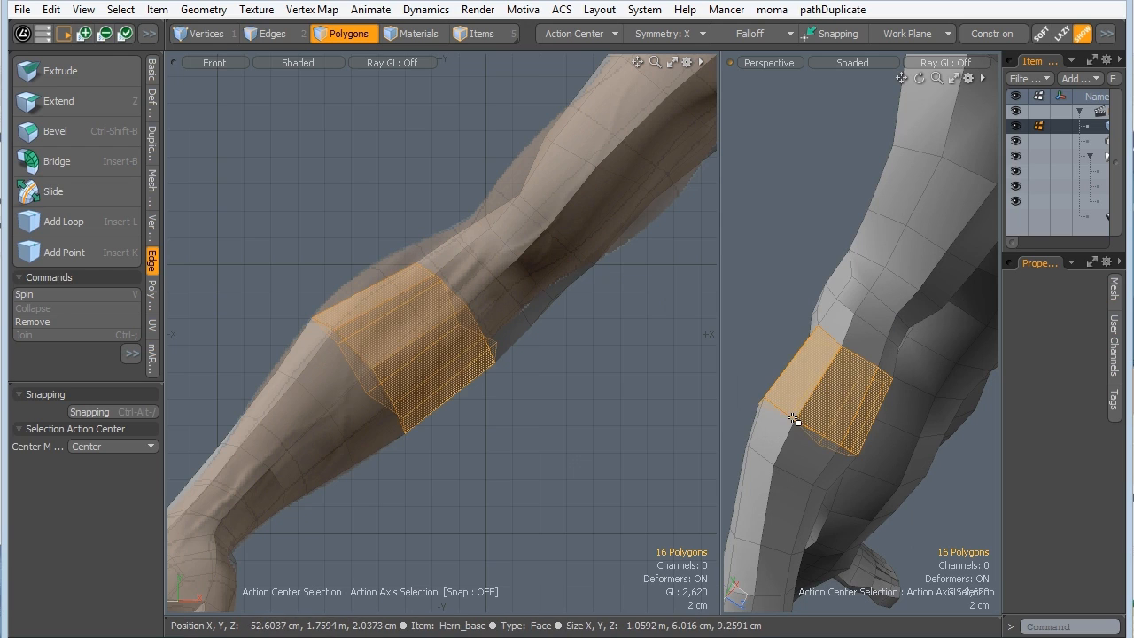
Loop Slice the selected band once in Free mode with the cut shifted toward the elbow, and clear the selection.
key("alt")
key("alt+c")
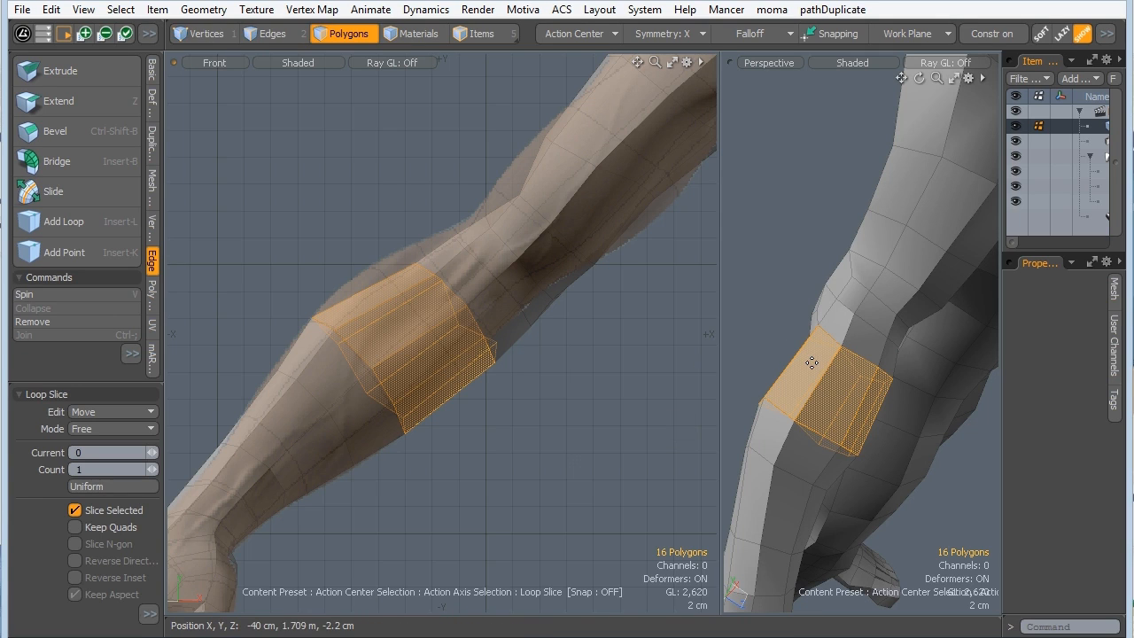
left_click(801, 350)
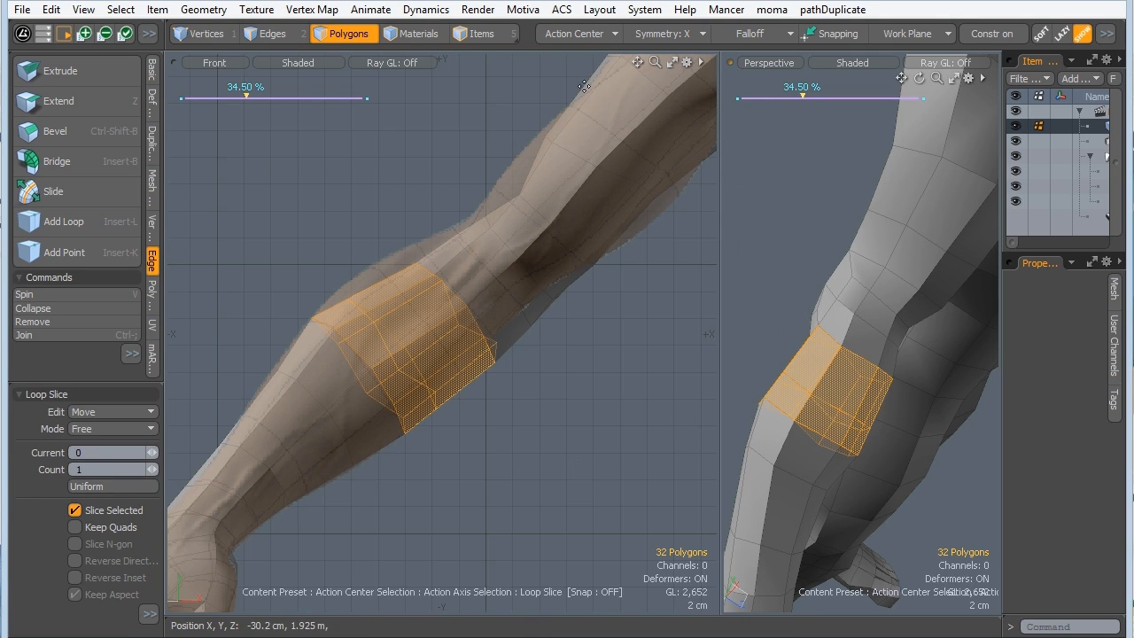
left_click_drag(245, 95, 306, 95)
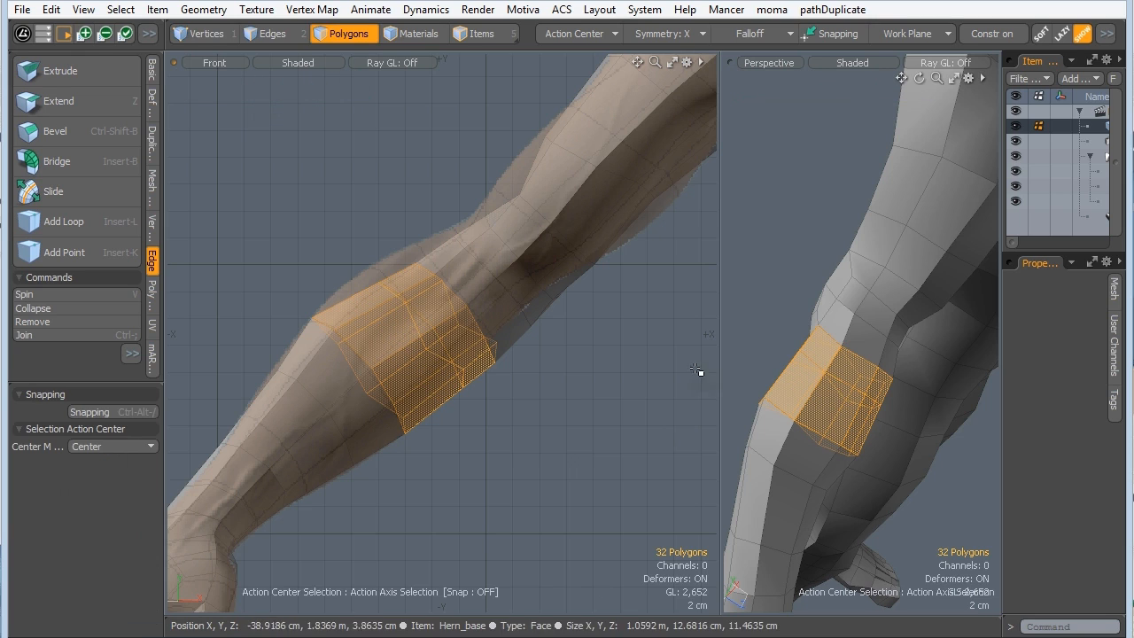
key("space")
left_click(756, 337)
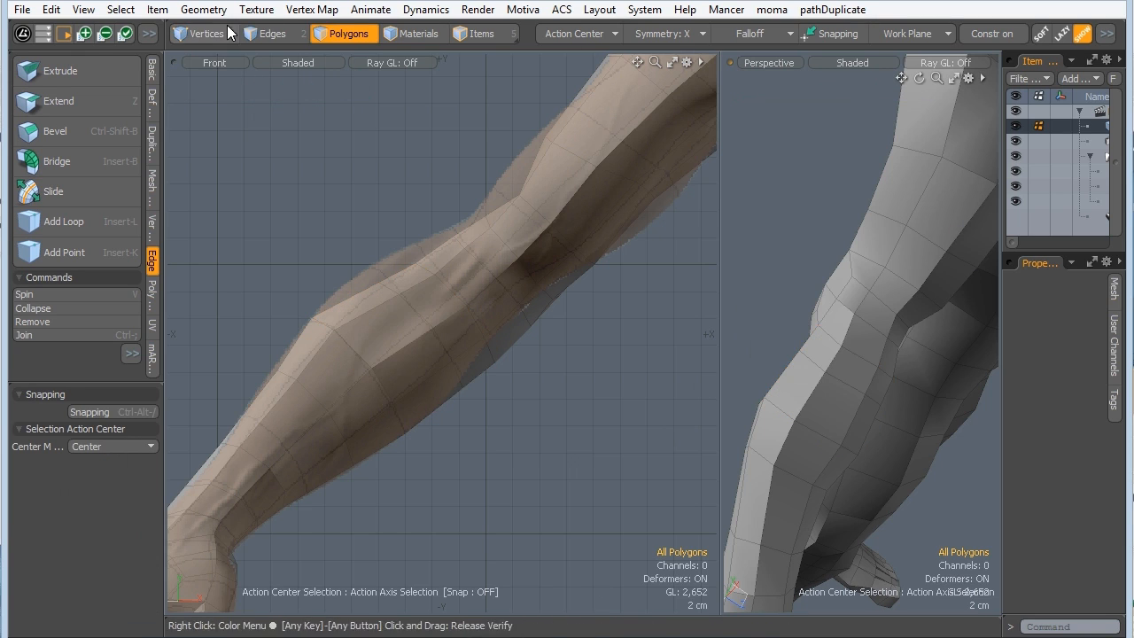
Select the new edge loop below the elbow and scale it outward across its cross-section.
left_click(270, 33)
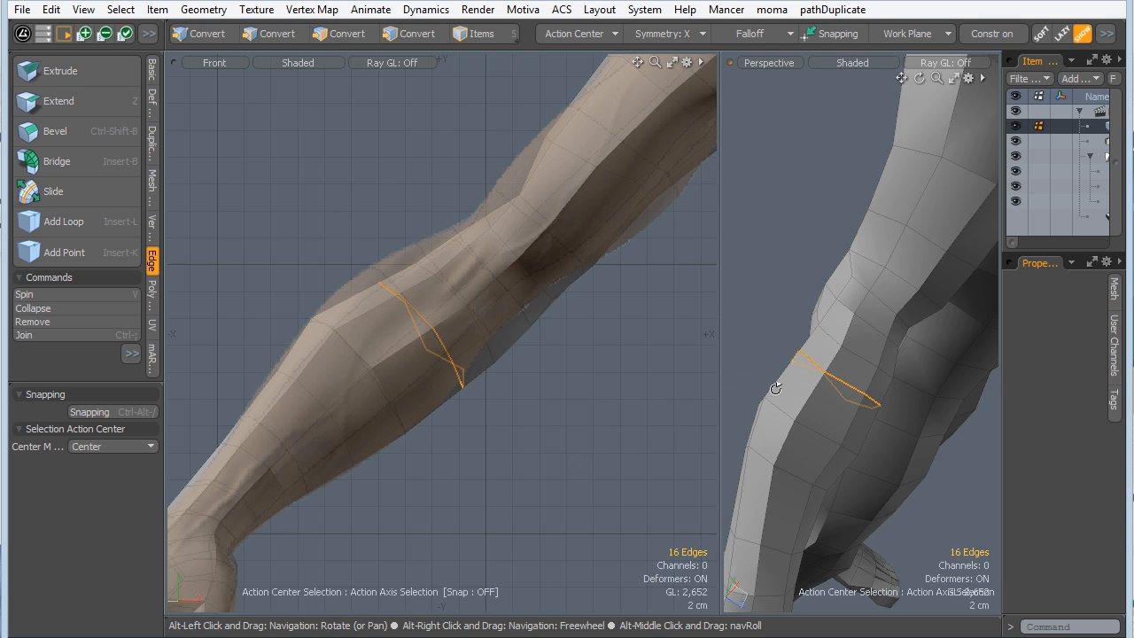
left_click_drag(777, 313, 752, 337, "alt")
left_click_drag(370, 311, 362, 313, "alt")
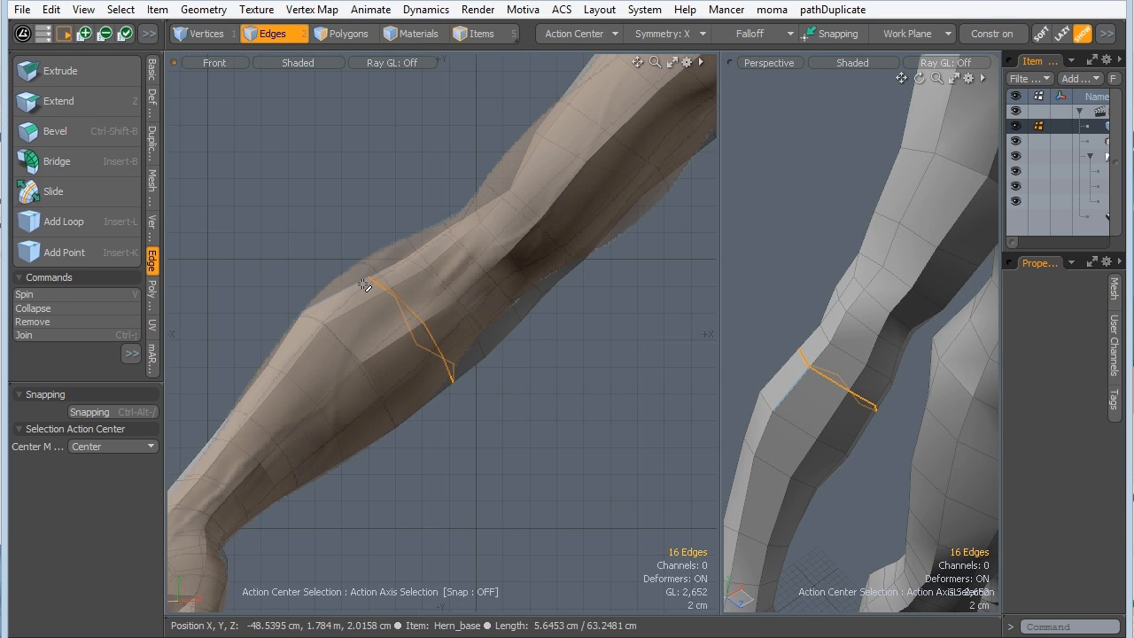
key("r")
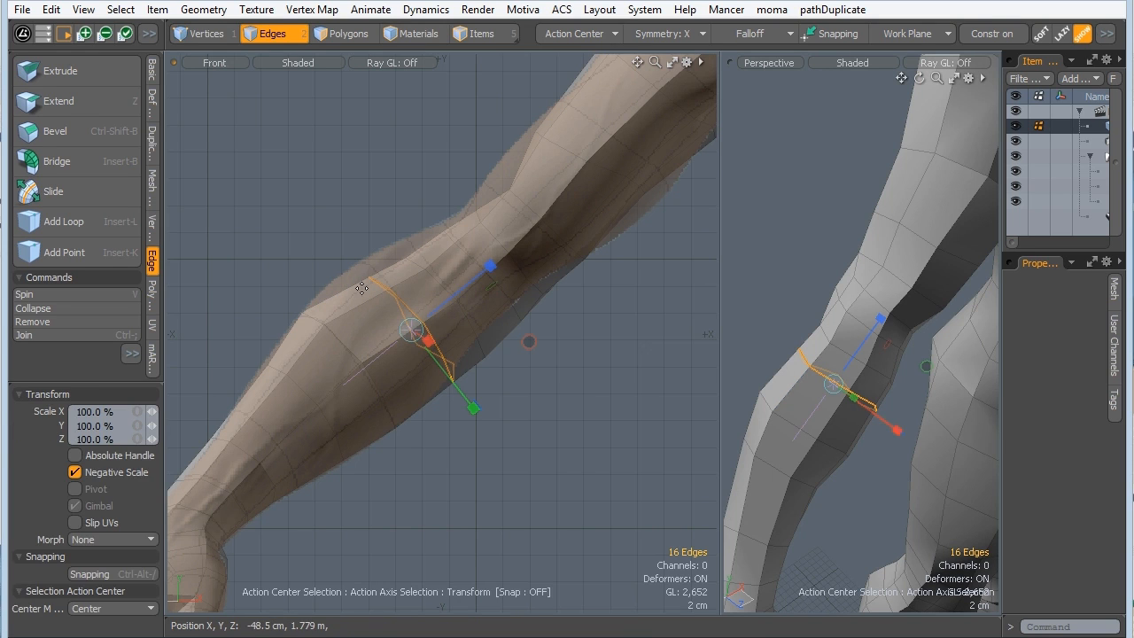
left_click_drag(833, 329, 848, 287, "alt")
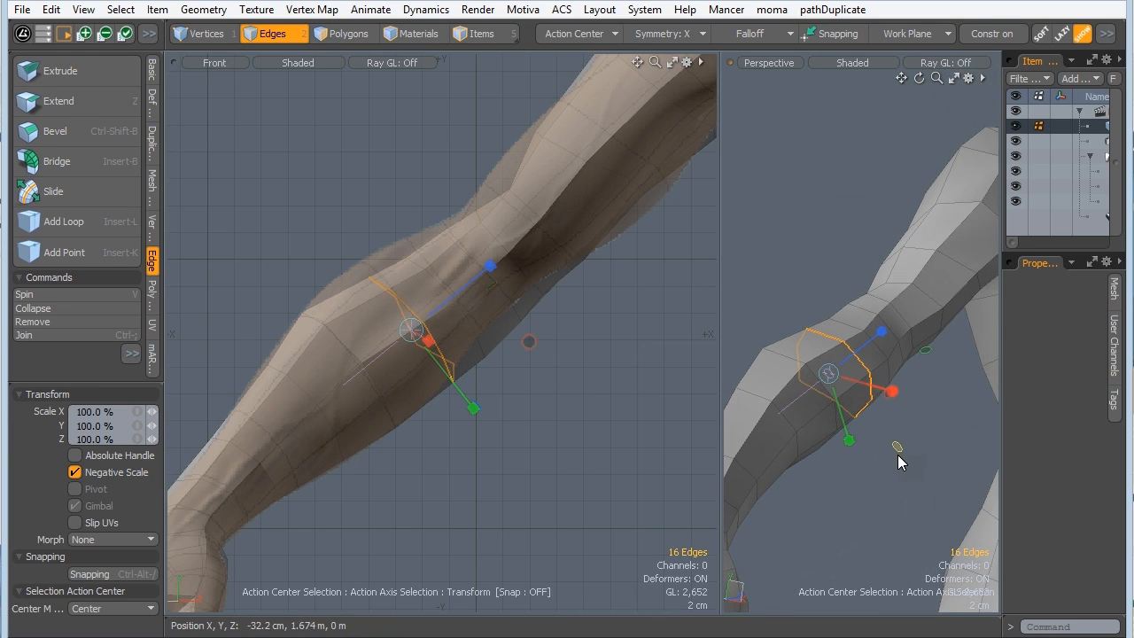
left_click_drag(897, 447, 921, 458)
Move the new edge loop about 1 cm along its local Y axis toward the forearm's upper side.
key("w")
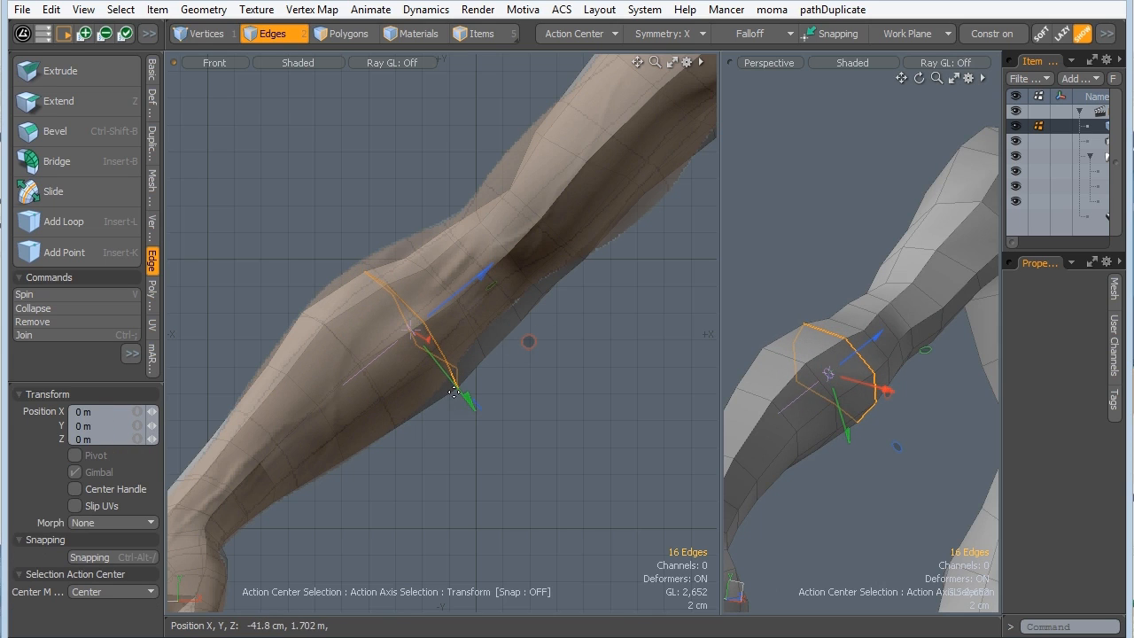
left_click_drag(453, 392, 461, 390)
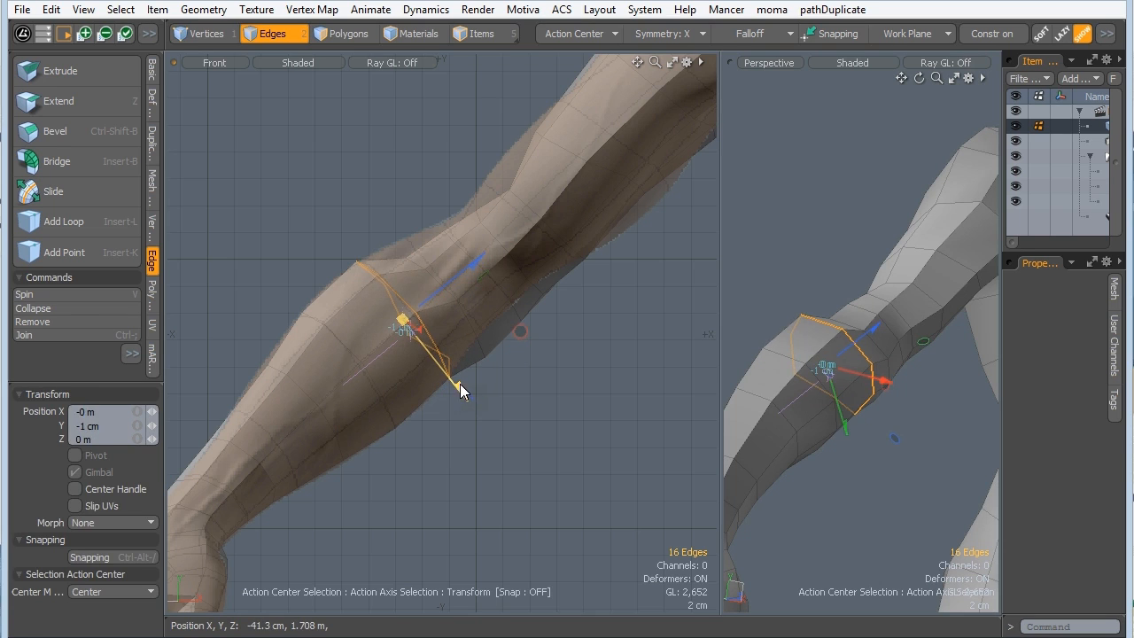
key("q")
Examine the reshaped forearm and elbow from several angles against the reference body, with no polygons selected.
left_click_drag(504, 225, 508, 260, "ctrl+alt")
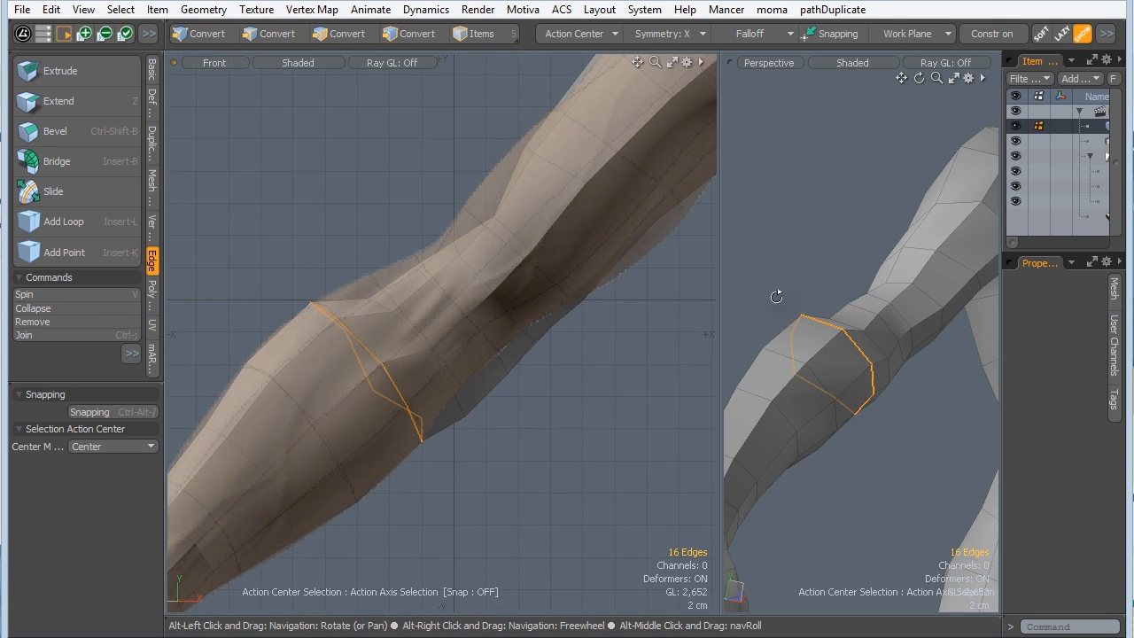
left_click_drag(776, 297, 871, 428, "alt")
key("3")
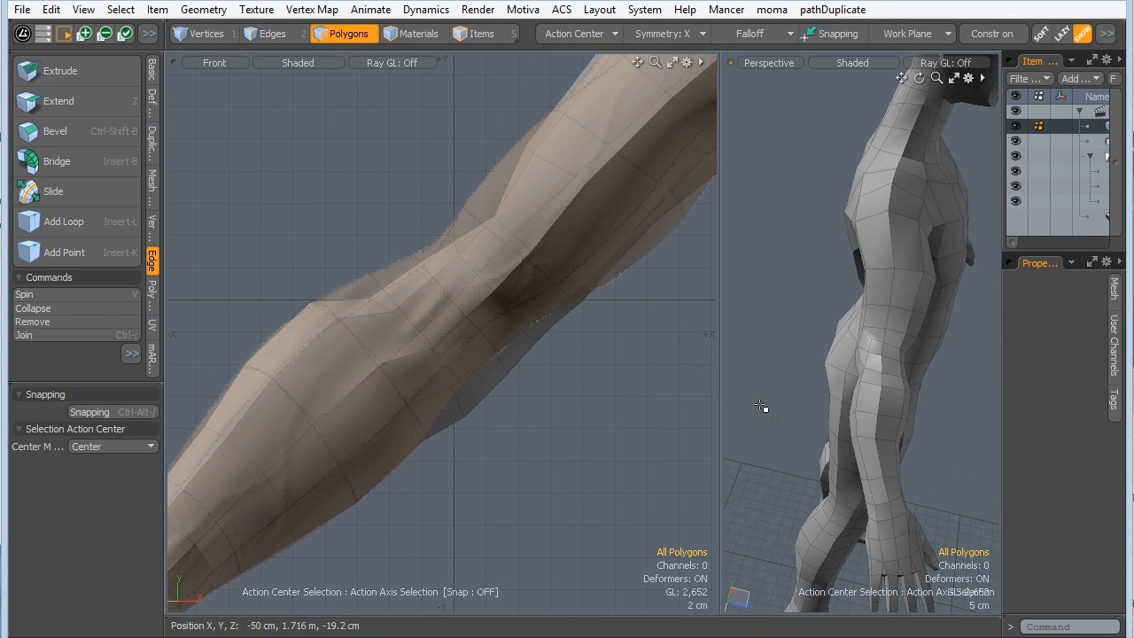
left_click_drag(761, 406, 846, 299, "alt")
left_click_drag(828, 392, 936, 346, "alt+shift")
left_click_drag(872, 414, 910, 360, "alt+shift")
left_click_drag(910, 360, 780, 363, "alt")
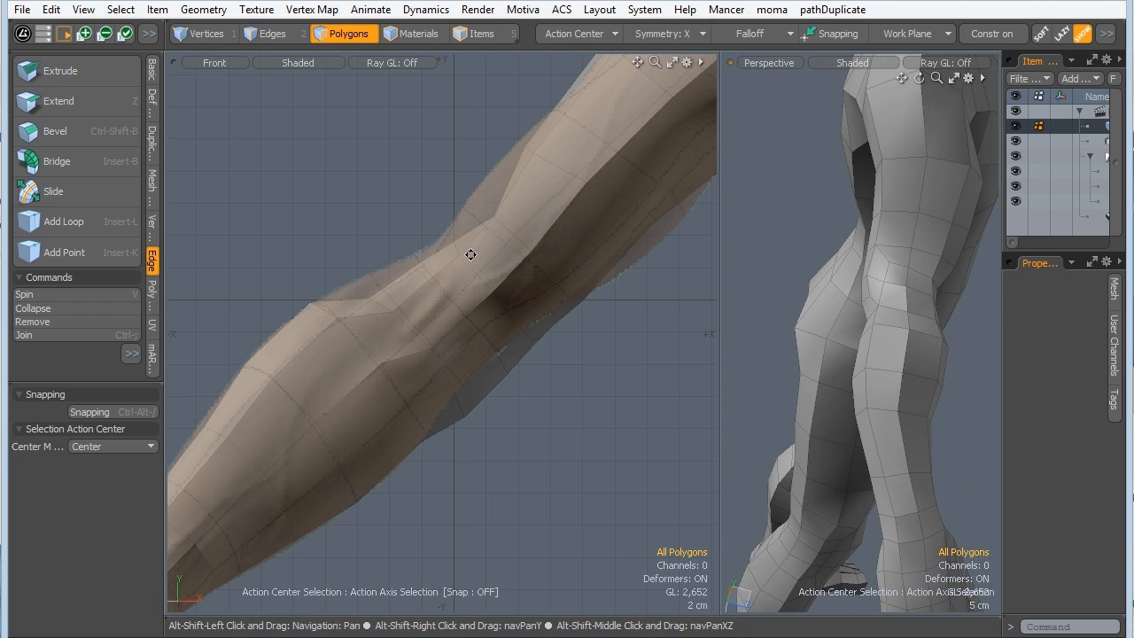
left_click_drag(514, 344, 468, 283, "alt+shift")
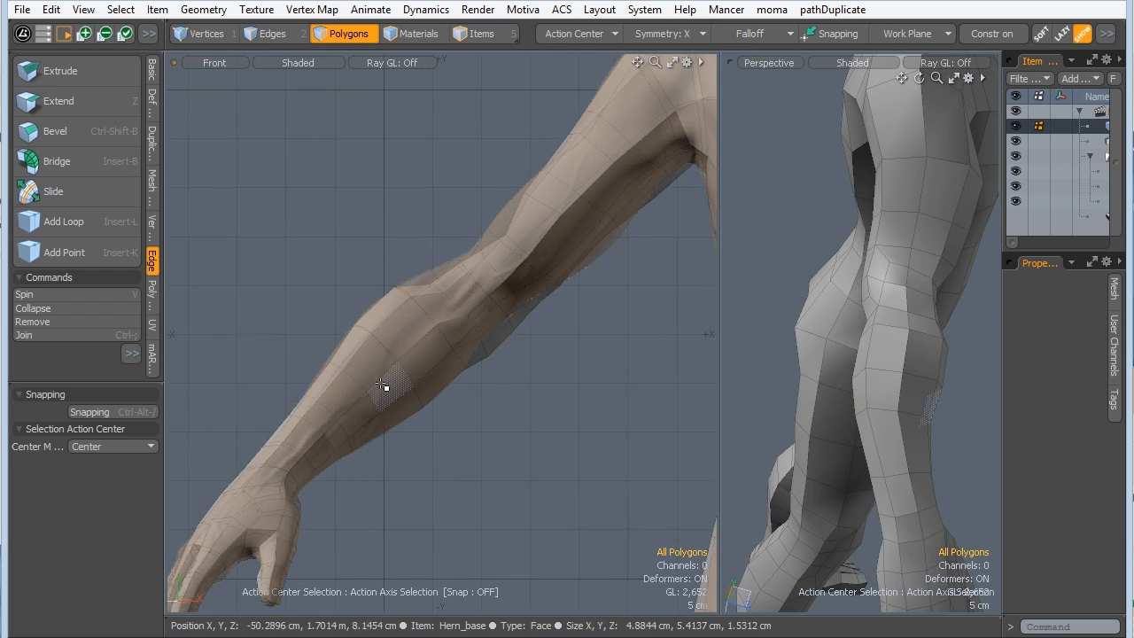
Preview the mesh in subdivision mode and examine how the arm fits the reference from the hand to the shoulder.
key("Tab")
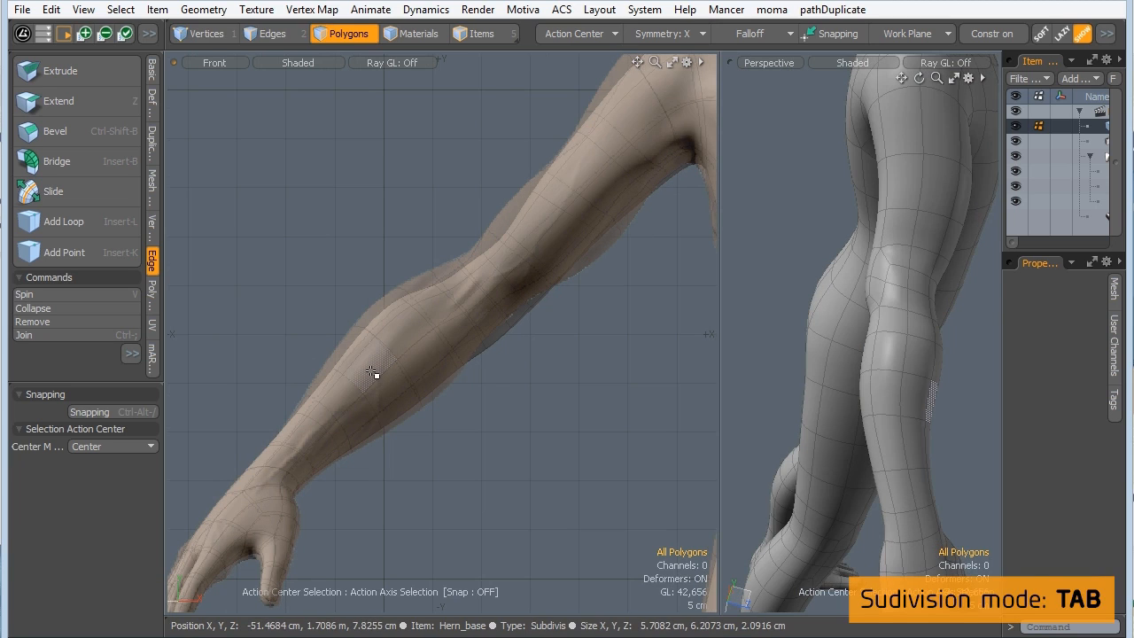
left_click_drag(881, 282, 815, 312, "ctrl+alt")
left_click_drag(816, 312, 913, 381, "ctrl+alt")
left_click_drag(912, 381, 862, 375, "alt")
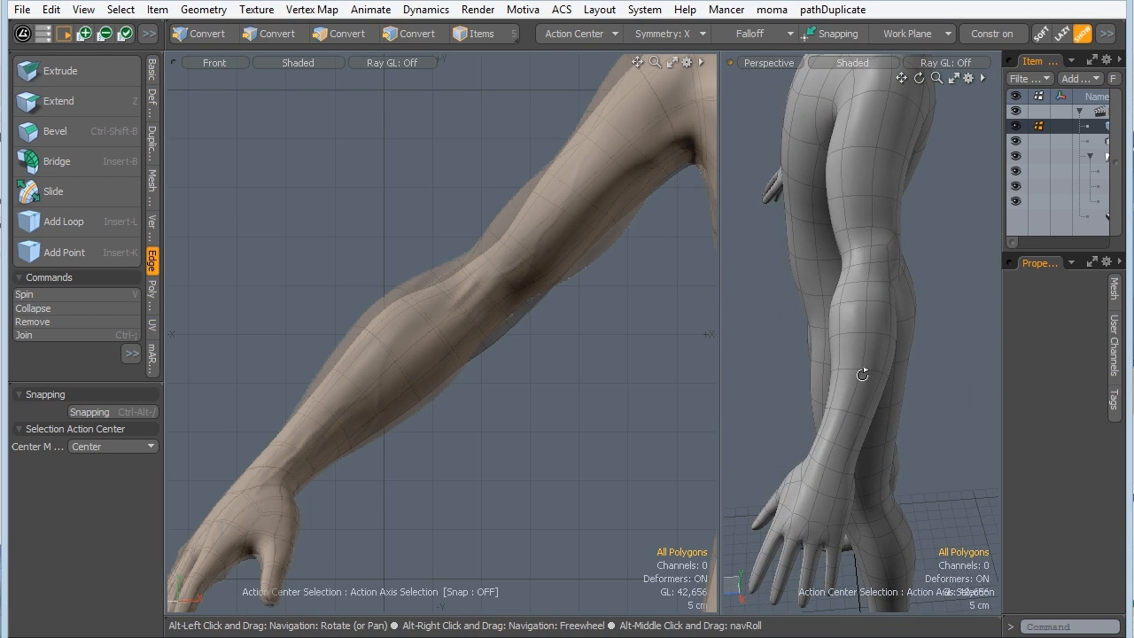
left_click_drag(840, 580, 855, 382, "alt+shift")
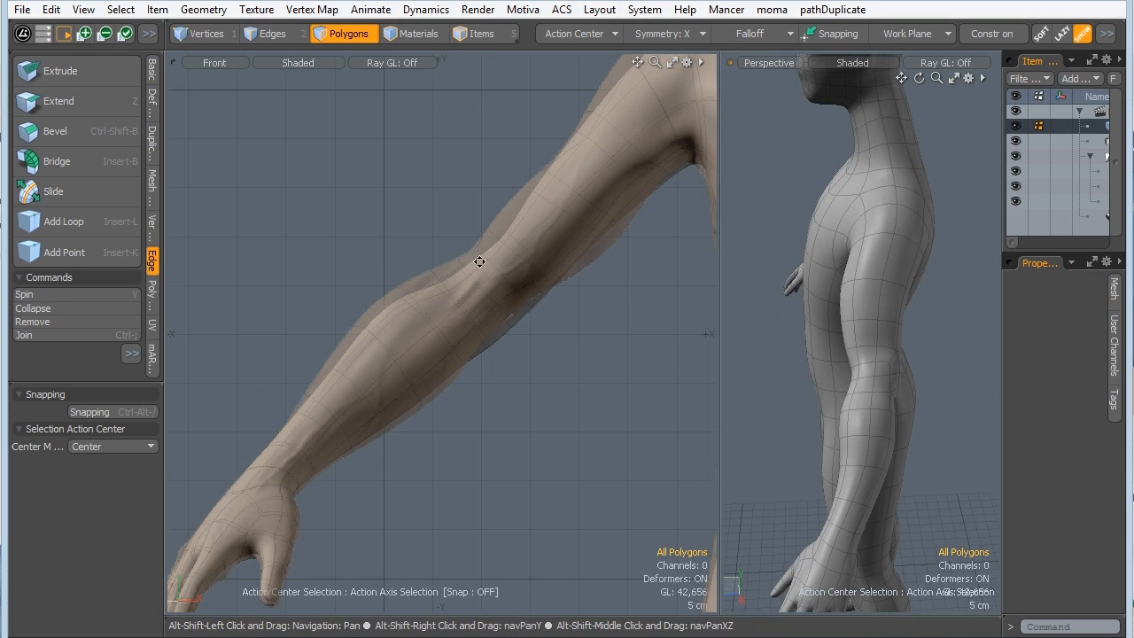
left_click_drag(476, 254, 327, 377, "ctrl+alt")
mouse_move(426, 292)
left_mouse_down("alt+shift")
mouse_move(320, 349)
mouse_move(466, 274)
mouse_move(411, 293)
mouse_move(443, 278)
mouse_move(462, 285)
mouse_move(435, 298)
left_mouse_up("alt+shift")
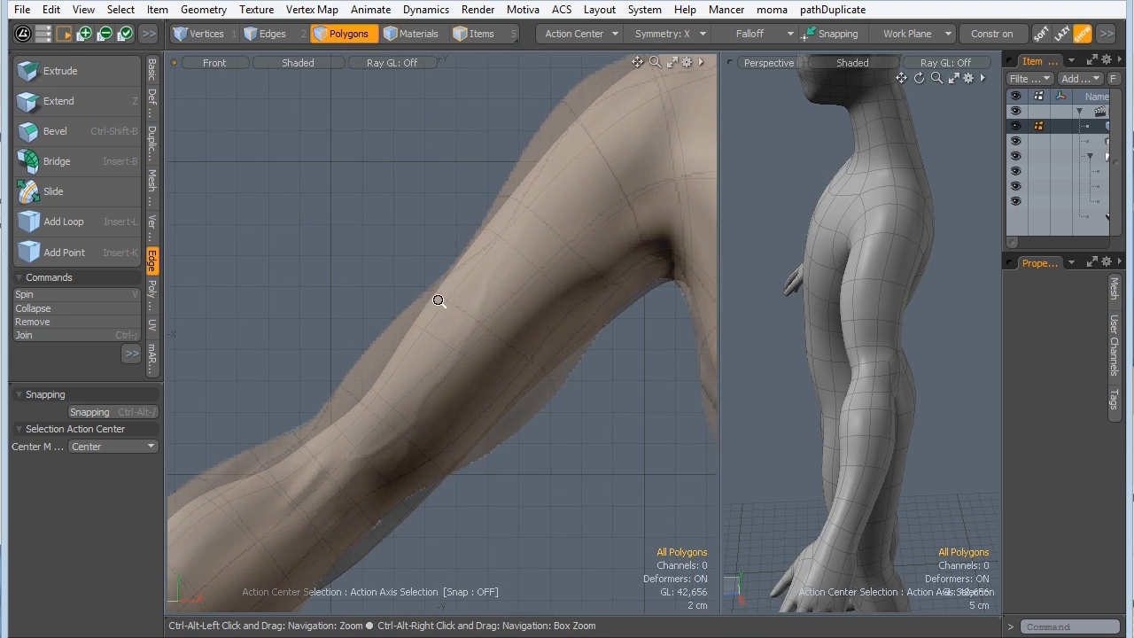
left_click_drag(357, 385, 387, 311, "alt+shift")
left_click_drag(387, 310, 382, 362, "ctrl+alt")
left_click_drag(855, 411, 930, 399, "alt")
left_click_drag(886, 394, 821, 398, "alt+shift")
left_click_drag(460, 239, 386, 286, "alt+shift")
left_click_drag(443, 297, 488, 301, "ctrl+alt")
left_click_drag(905, 350, 908, 318, "alt")
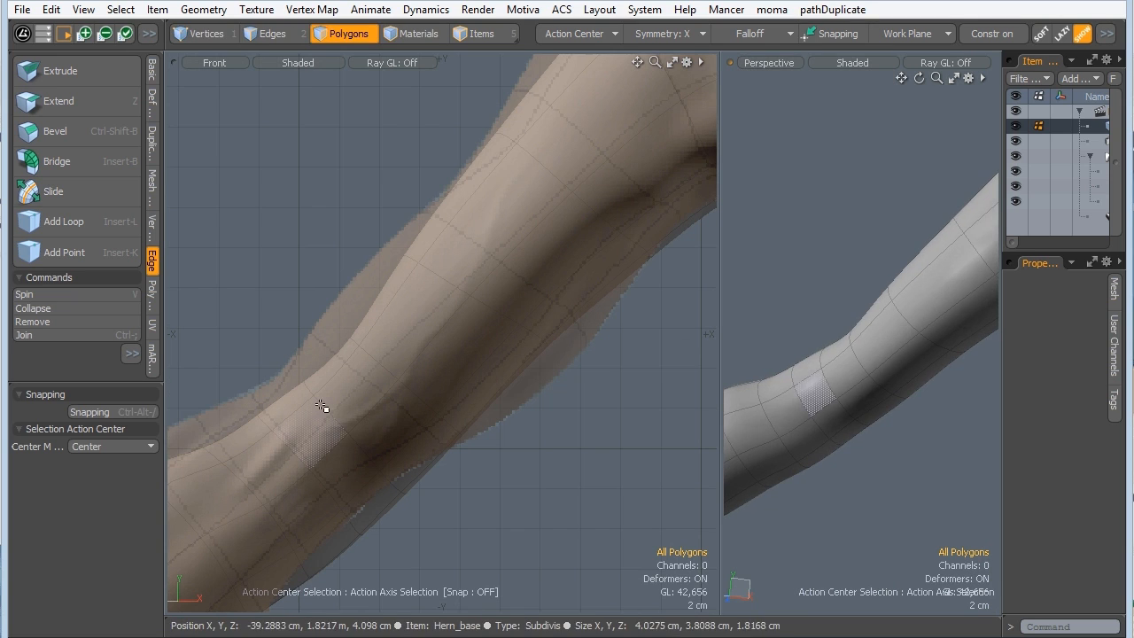
key("Tab")
Select the polygons all the way around the elbow on the unsubdivided mesh.
mouse_move(828, 328)
left_mouse_down("alt")
mouse_move(852, 346)
mouse_move(842, 345)
left_mouse_up("alt")
left_click_drag(402, 246, 434, 263, "alt+shift")
left_click_drag(320, 417, 377, 335, "alt+shift")
left_click_drag(773, 399, 732, 352, "alt")
left_click_drag(457, 292, 367, 352, "alt+shift")
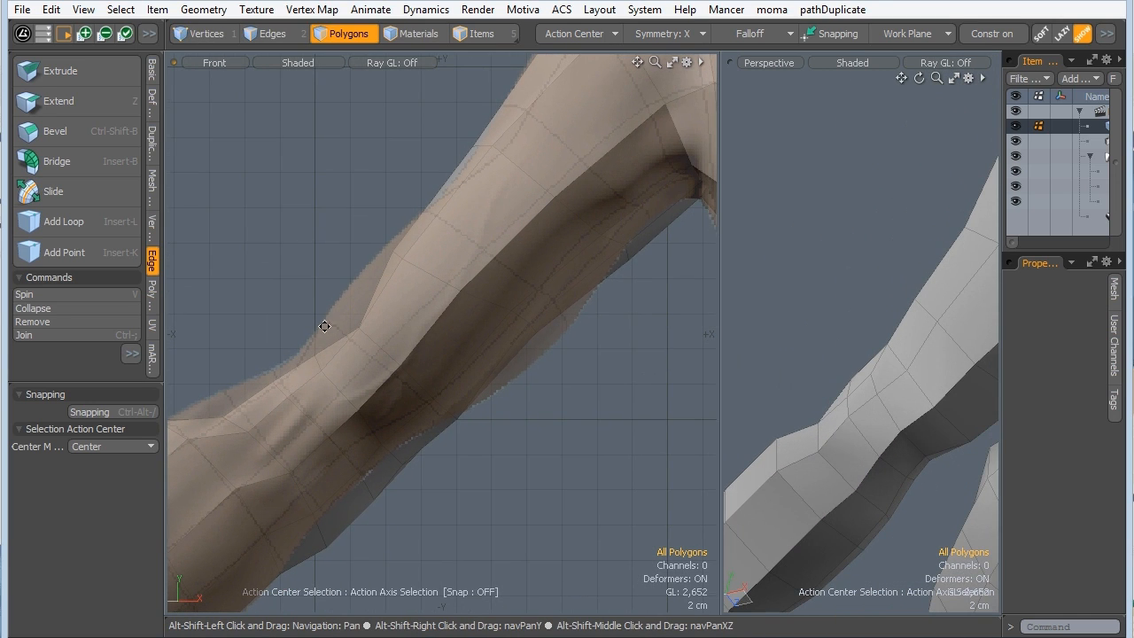
left_click_drag(870, 370, 808, 361, "alt")
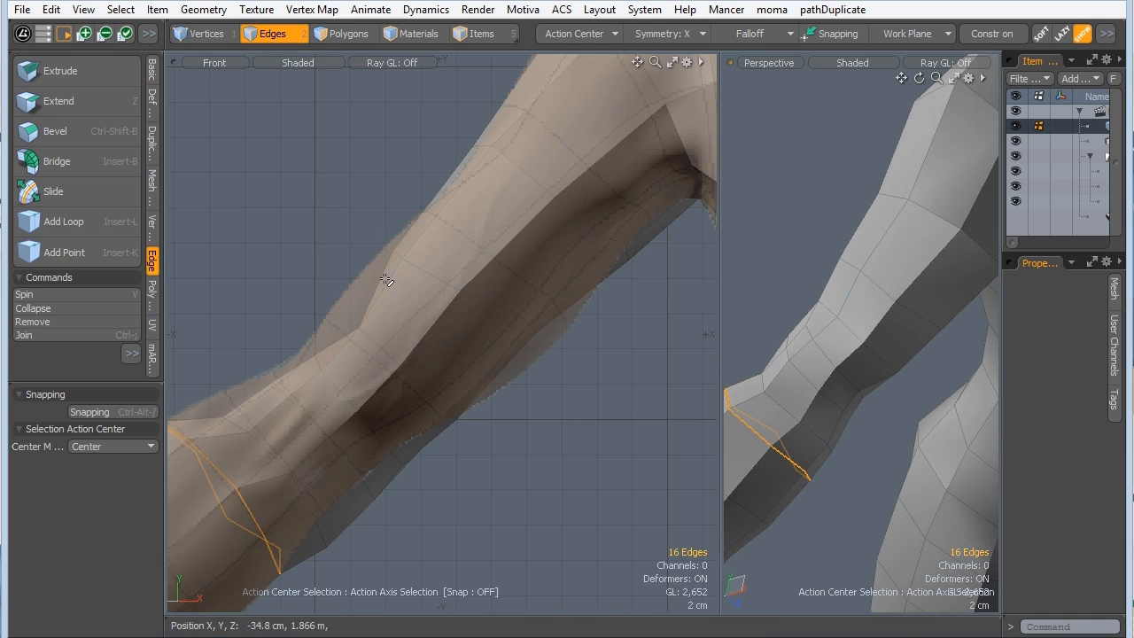
mouse_move(769, 423)
left_mouse_down("alt")
mouse_move(924, 430)
mouse_move(1005, 324)
mouse_move(992, 329)
left_mouse_up("alt")
left_click_drag(865, 347, 860, 397)
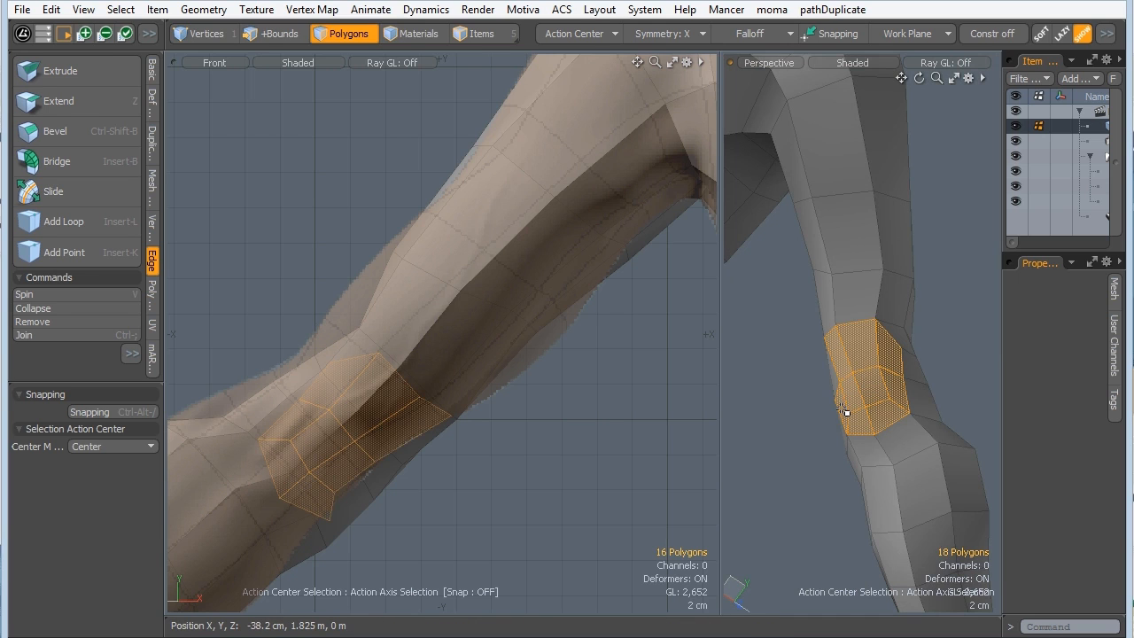
mouse_move(886, 386)
left_mouse_down("alt")
mouse_move(934, 352)
mouse_move(820, 310)
mouse_move(851, 350)
mouse_move(843, 422)
mouse_move(842, 396)
mouse_move(850, 412)
left_mouse_up("alt")
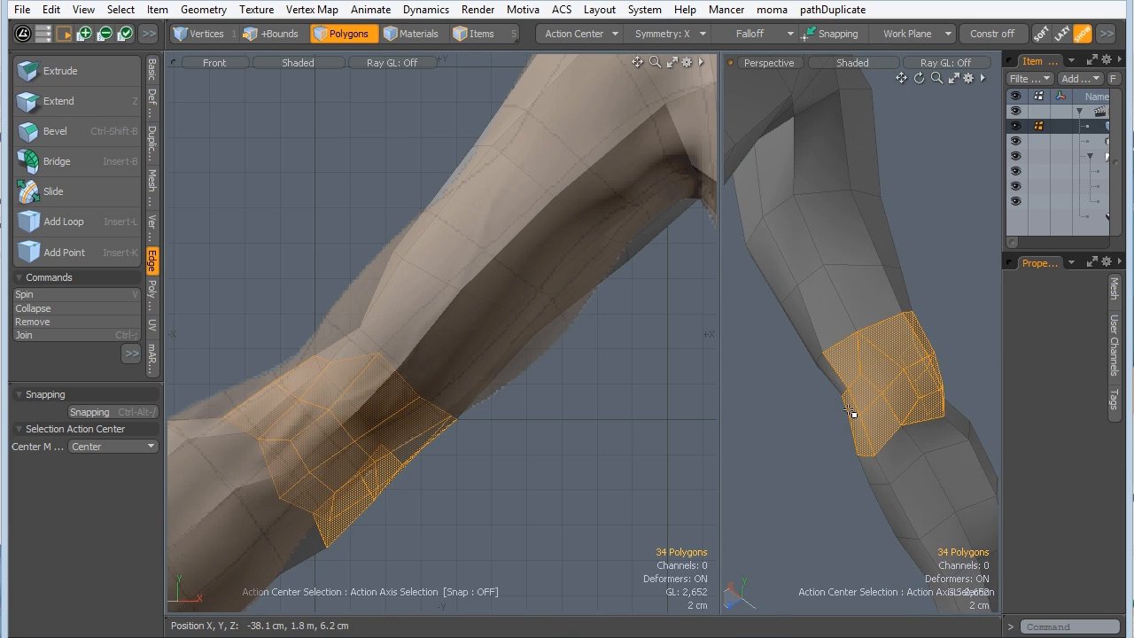
mouse_move(936, 293)
left_mouse_down("alt")
mouse_move(805, 344)
mouse_move(810, 335)
mouse_move(775, 436)
left_mouse_up("alt")
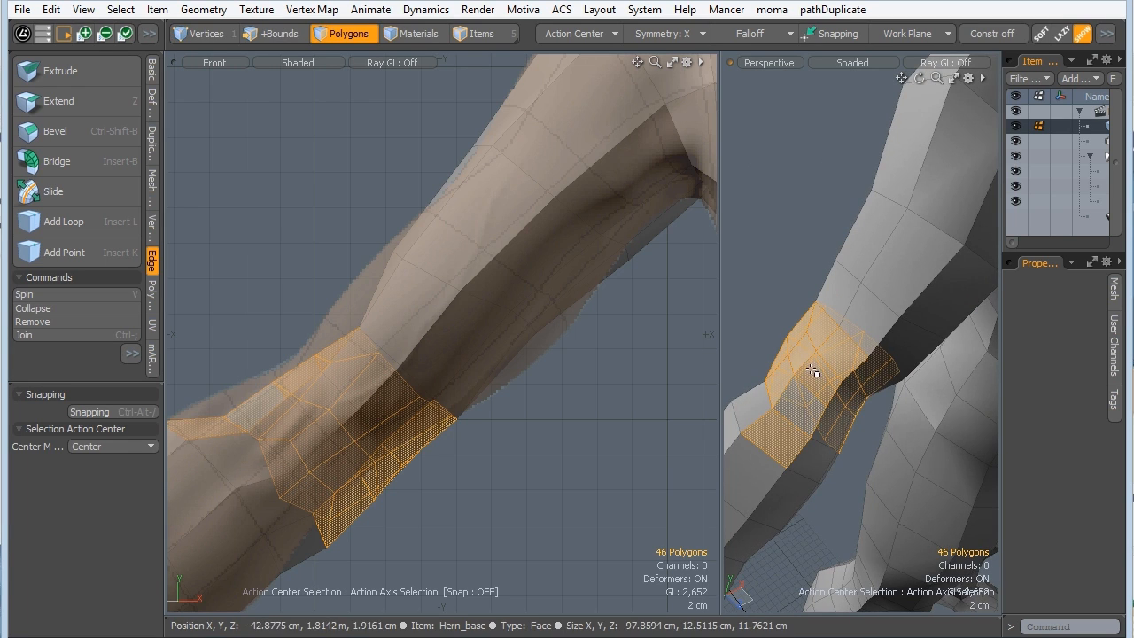
left_click_drag(864, 377, 800, 305, "alt")
mouse_move(846, 376)
left_mouse_down()
mouse_move(827, 415)
mouse_move(815, 322)
mouse_move(853, 372)
left_mouse_up()
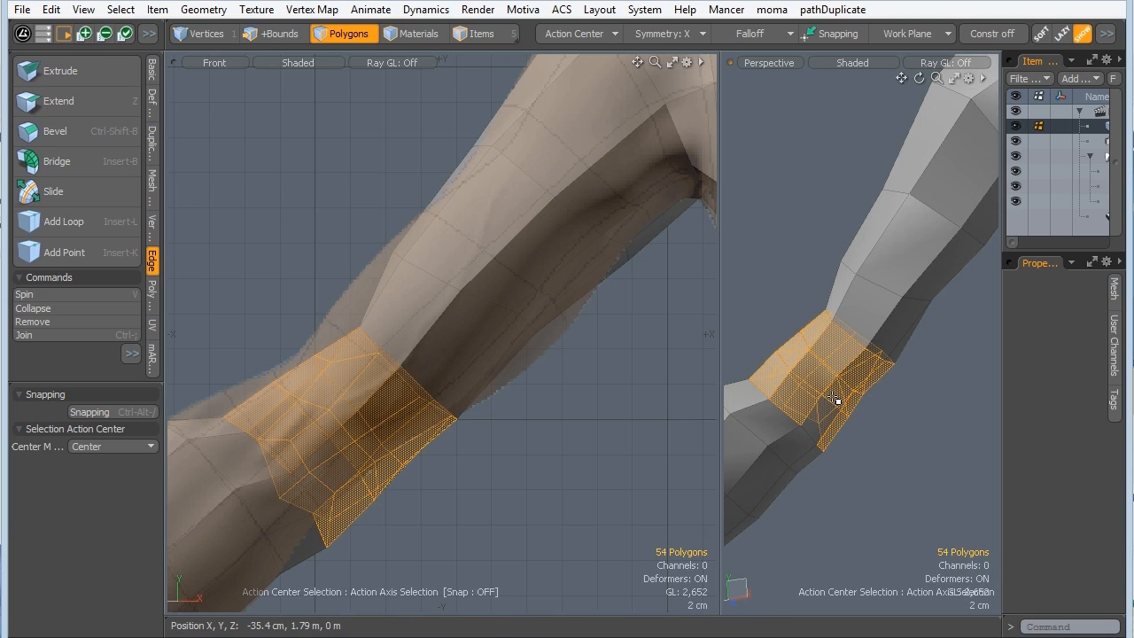
left_click_drag(362, 355, 363, 399, "alt")
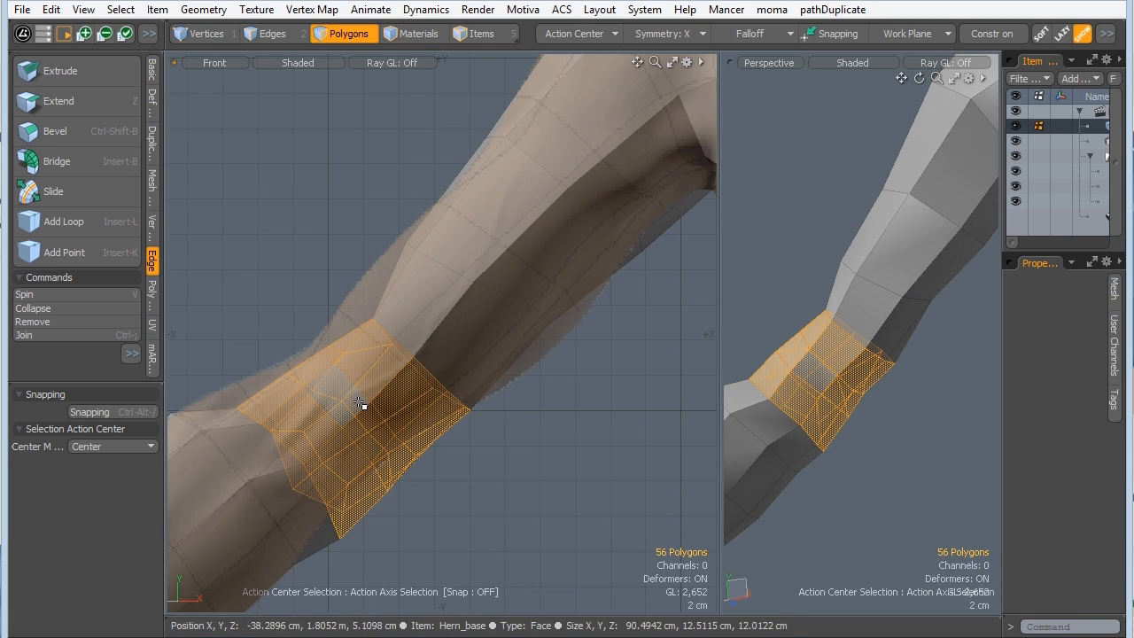
Move the selected elbow polygons up and outward to follow the reference's upper elbow outline, and clear the selection.
key("w")
left_click_drag(374, 461, 347, 419)
key("q")
left_click(466, 448)
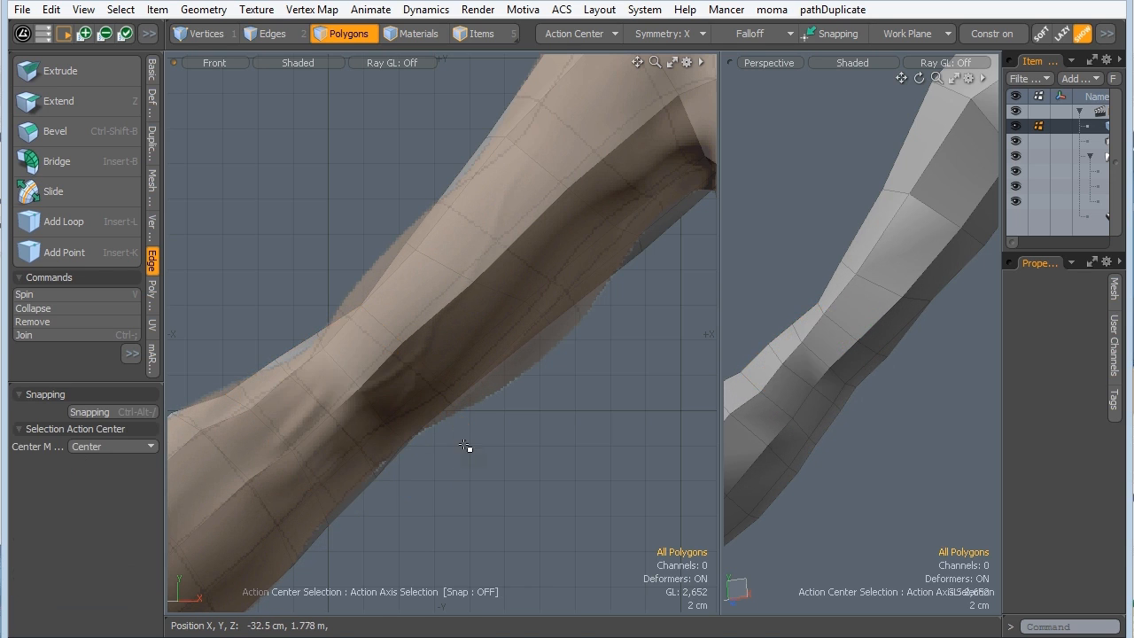
Select the edge loop just below the elbow and scale it to 107.5% in X and Y across its cross-section.
left_click_drag(817, 403, 832, 361, "alt")
left_click(797, 410)
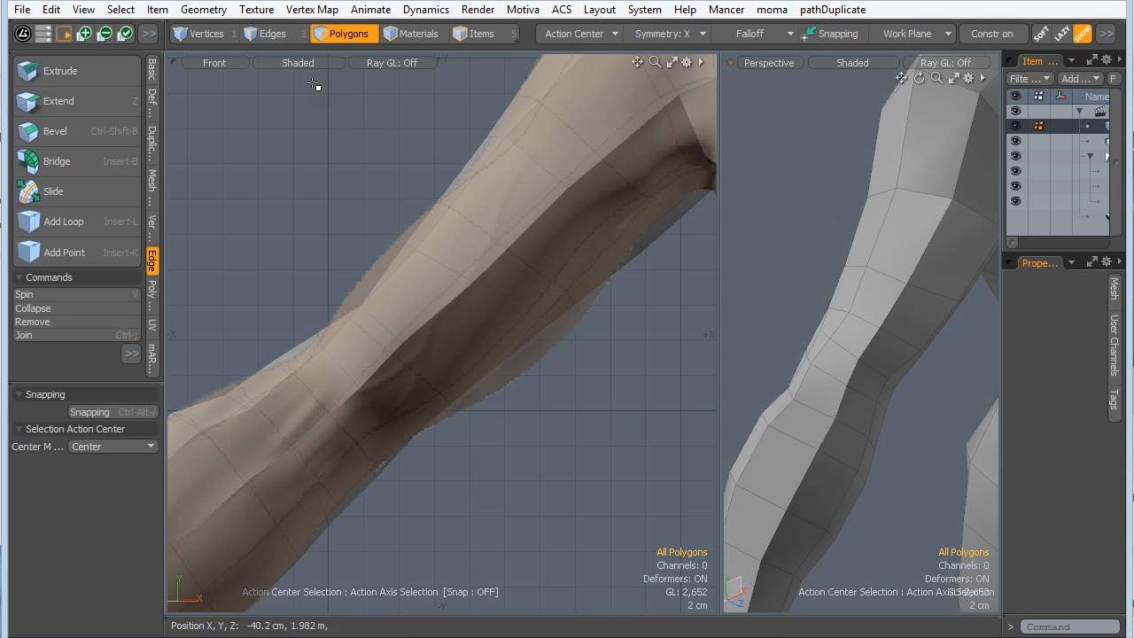
left_click(262, 39)
double_click(813, 429)
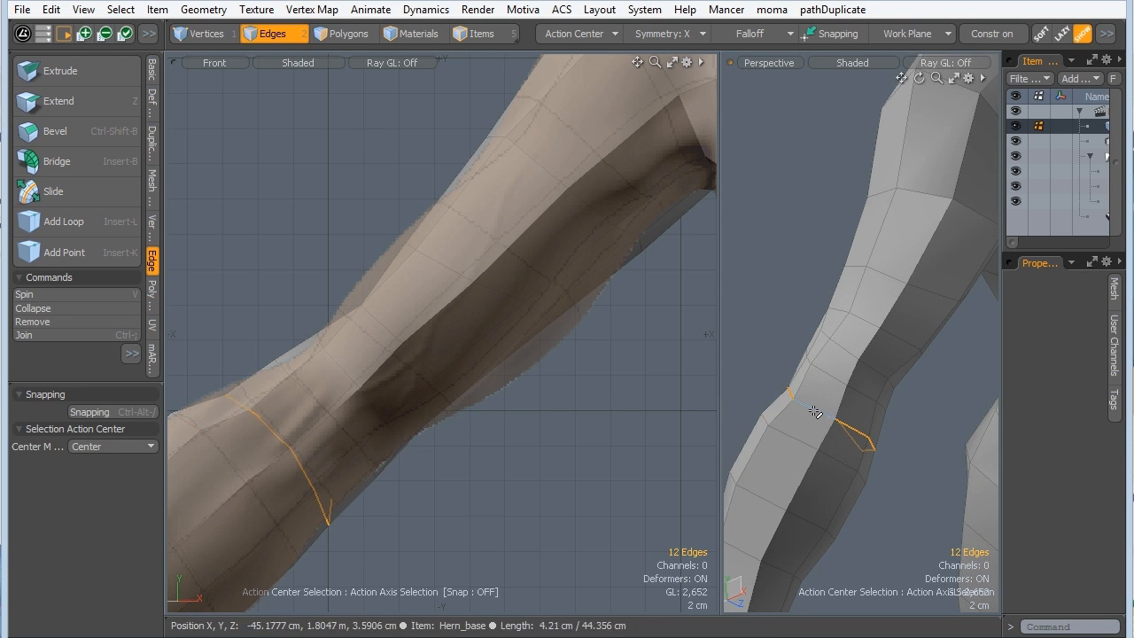
key("y")
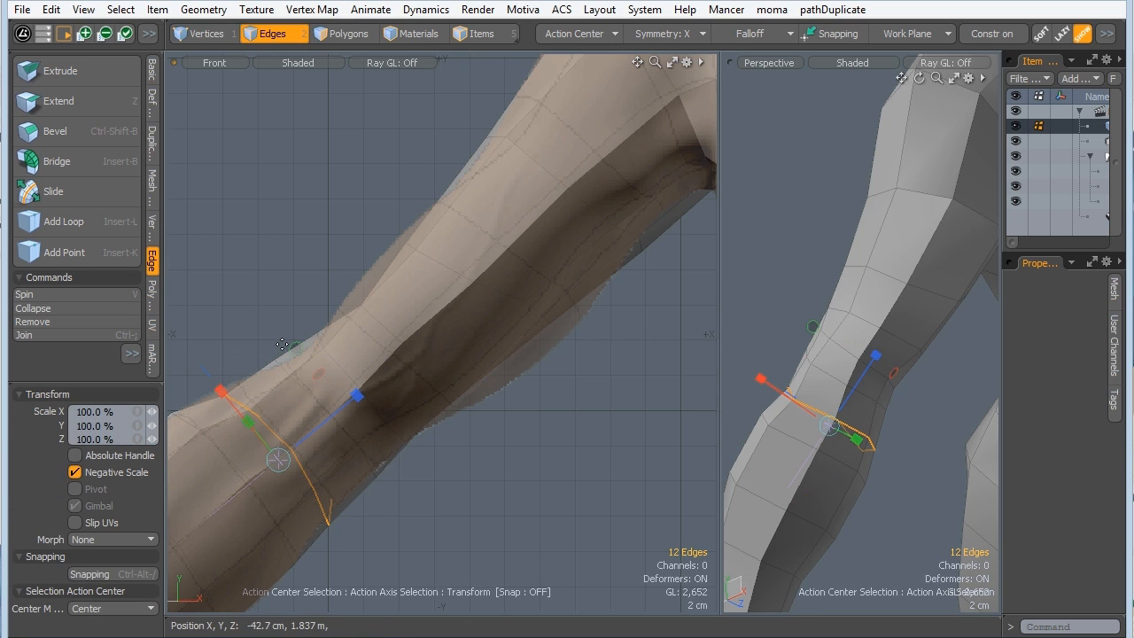
left_click_drag(770, 466, 894, 321, "alt")
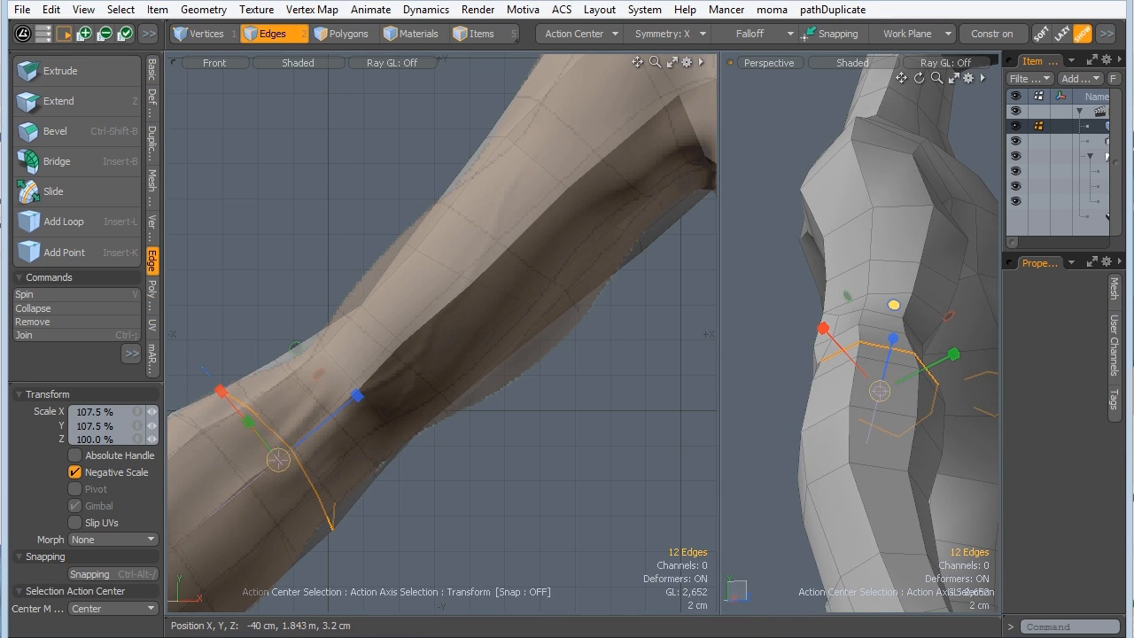
Select the edge loop just above the elbow and move it 9 mm in Z down the arm toward the hand.
key("space")
left_click_drag(739, 380, 865, 455, "alt")
left_click_drag(962, 325, 1049, 431, "alt")
left_click_drag(974, 407, 760, 476, "alt")
mouse_move(832, 381)
left_mouse_down("ctrl+alt")
mouse_move(879, 373)
mouse_move(851, 384)
left_mouse_up("ctrl+alt")
left_click_drag(832, 293, 831, 384, "alt+shift")
left_click_drag(433, 240, 406, 287, "alt+shift")
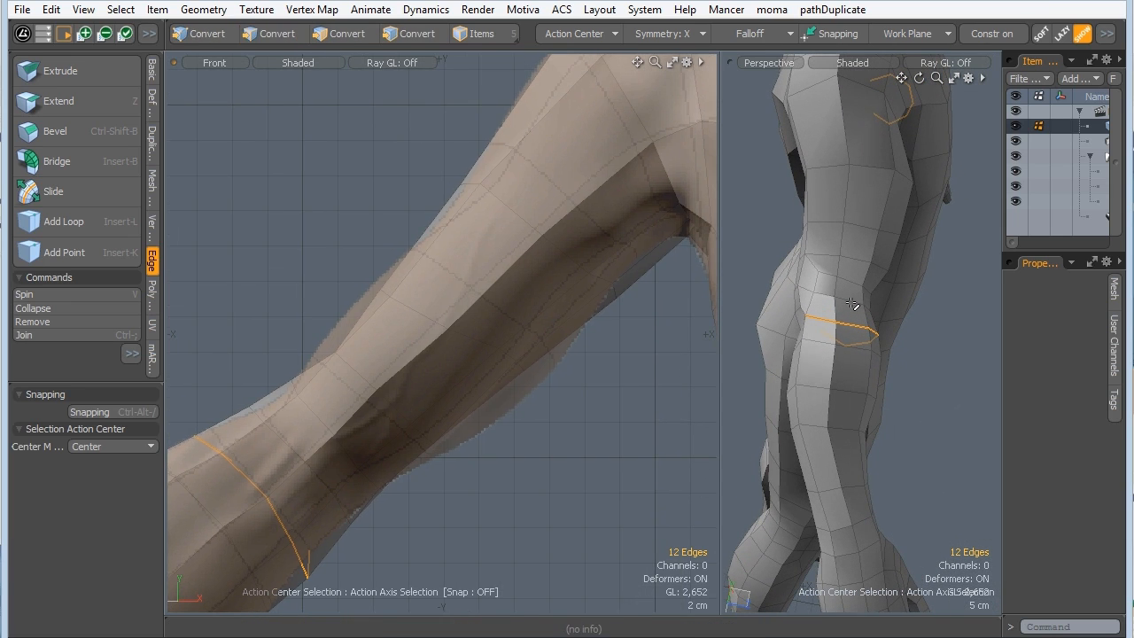
left_click_drag(856, 306, 846, 281, "alt")
left_click_drag(846, 281, 852, 342, "alt+shift")
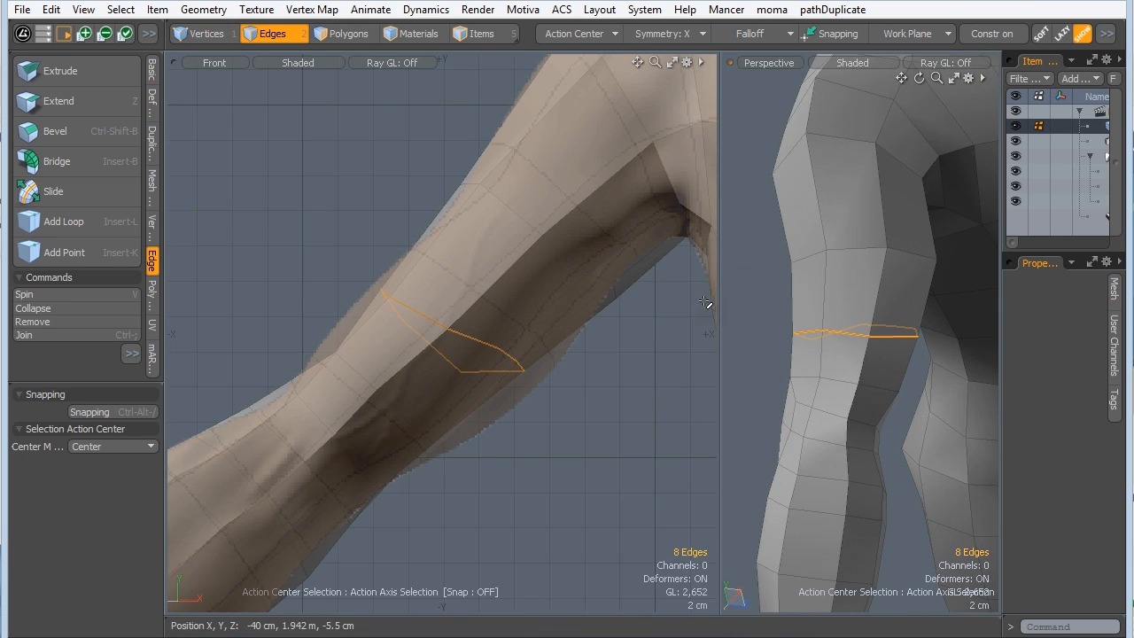
left_click_drag(450, 299, 441, 306, "alt")
left_click_drag(839, 393, 839, 383, "alt")
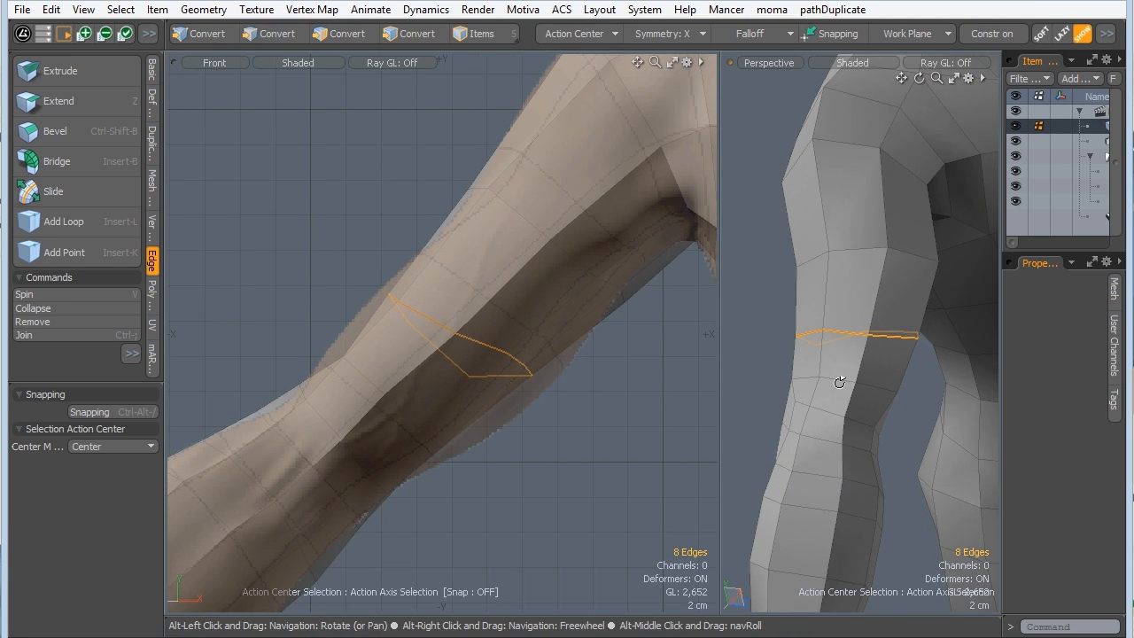
left_click(840, 383)
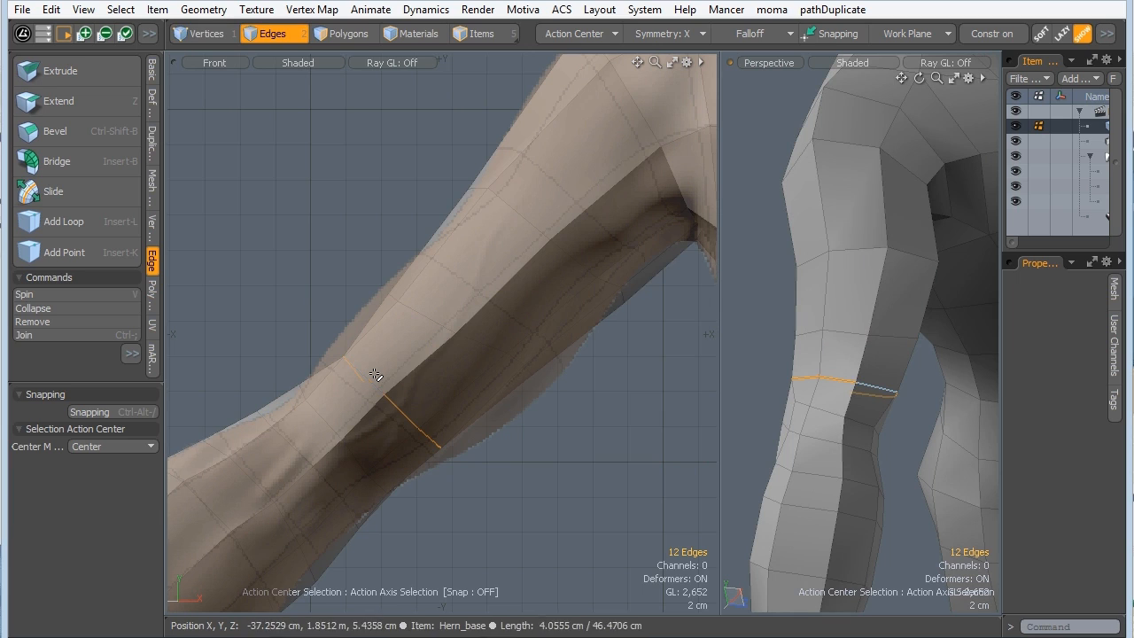
key("y")
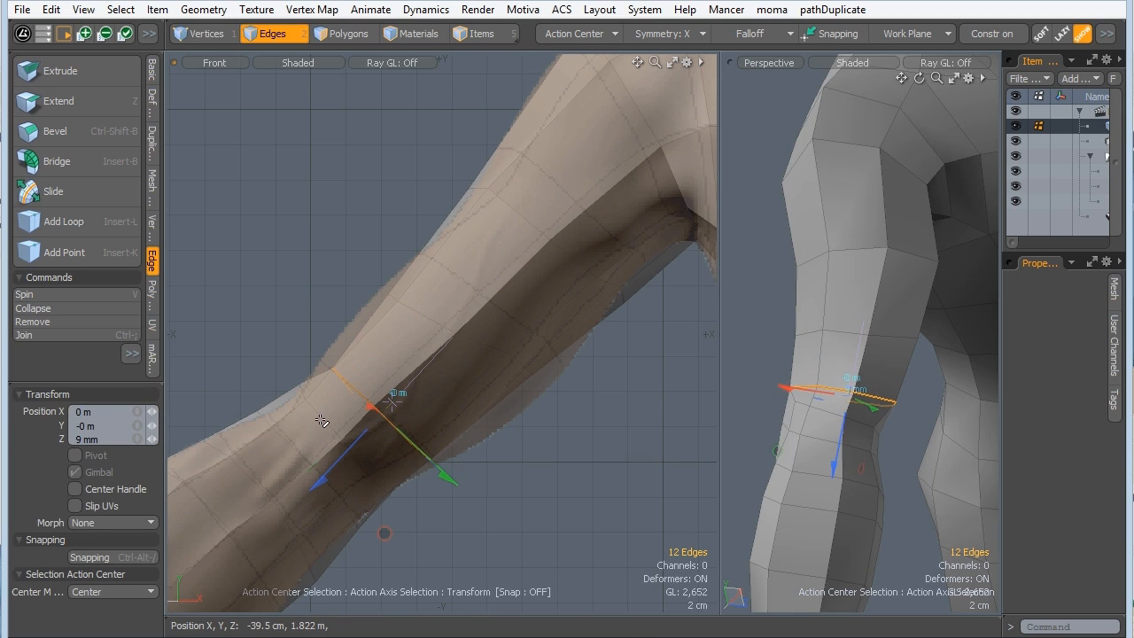
key("space")
Select the next edge loop up on the mid upper arm, scale it to 105.5% in X and Y, and clear the selection.
double_click(842, 332)
left_click_drag(529, 265, 476, 342, "alt")
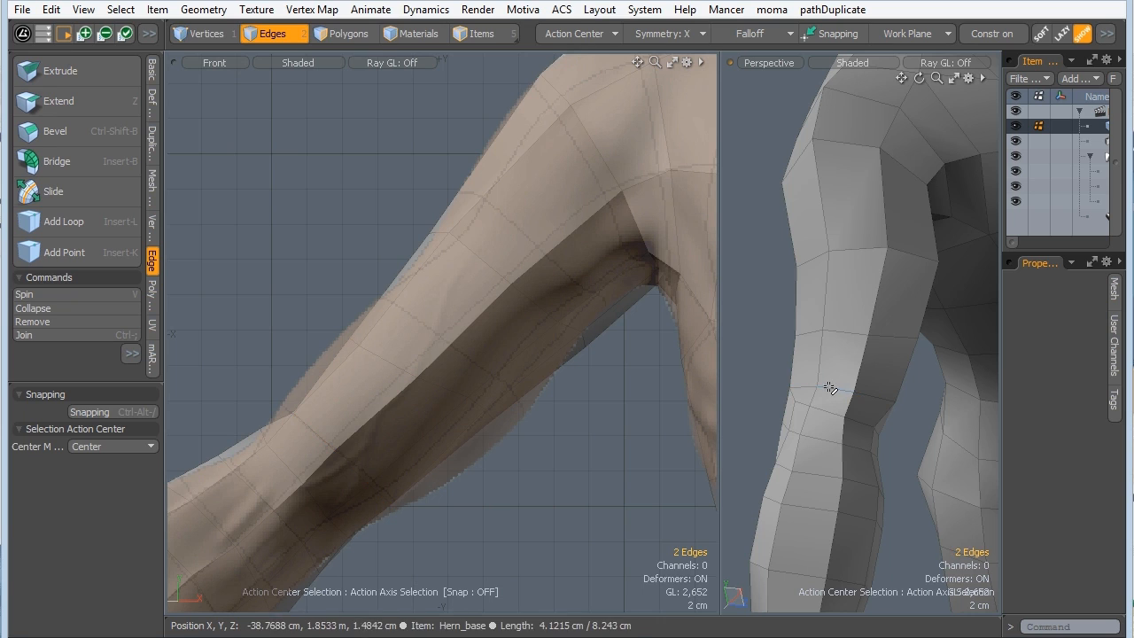
left_click_drag(593, 405, 413, 302, "alt")
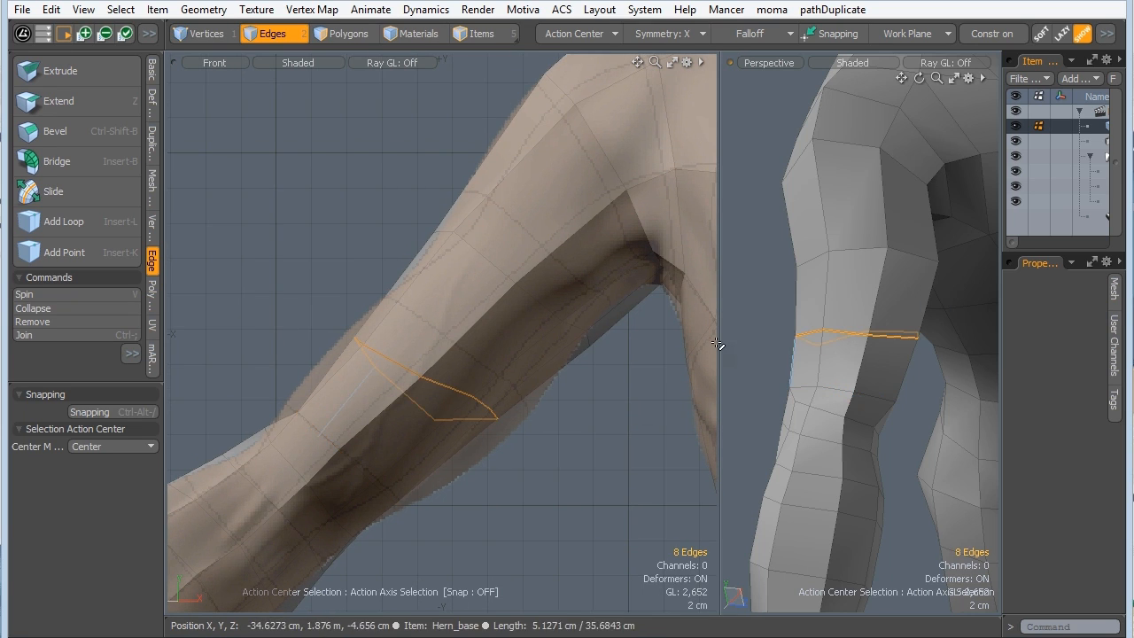
left_click_drag(718, 344, 496, 337, "alt")
key("w")
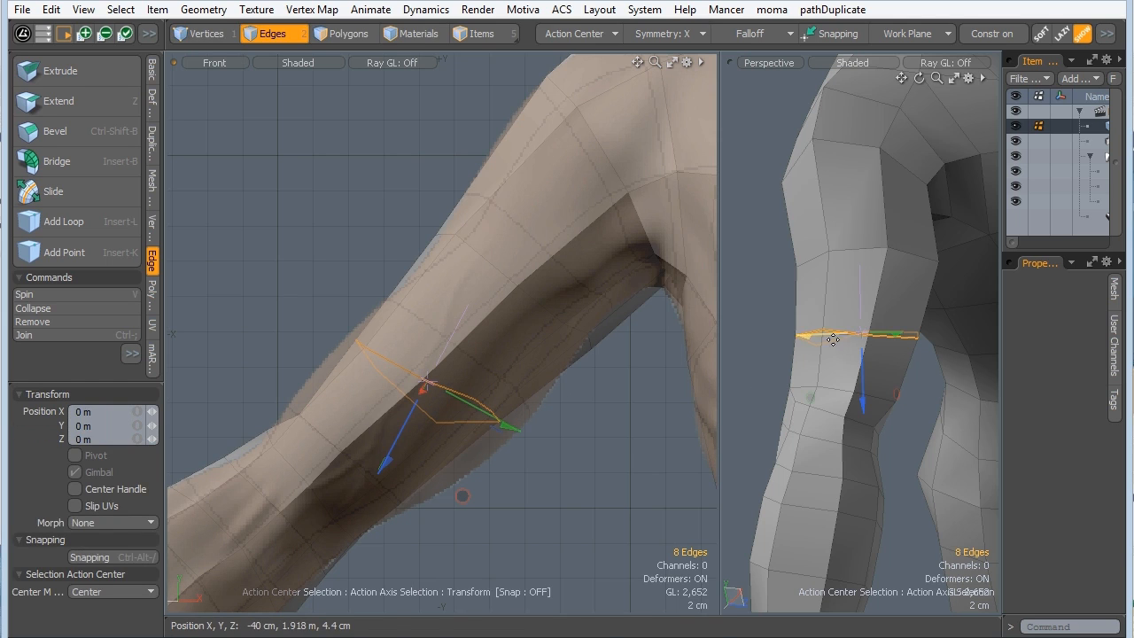
left_click_drag(833, 340, 877, 424, "alt")
key("r")
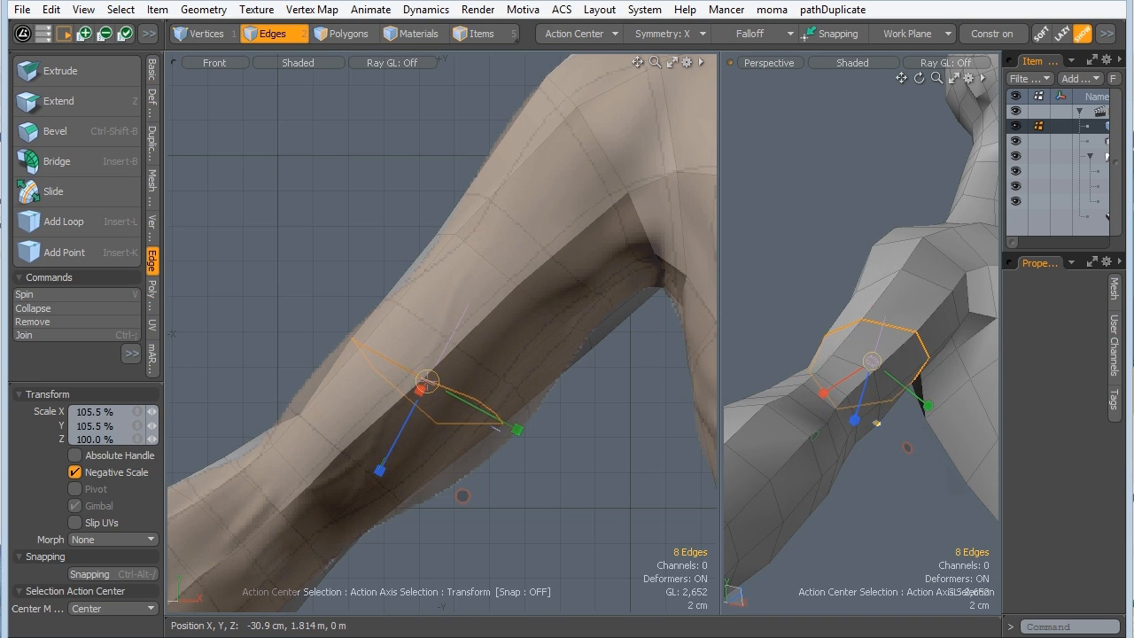
key("q")
key("Escape")
Select the ring of polygons around the upper arm just below the shoulder and loop slice it once at 62%.
left_click_drag(848, 317, 813, 405, "alt")
mouse_move(886, 406)
left_mouse_down("alt")
mouse_move(906, 420)
mouse_move(878, 413)
left_mouse_up("alt")
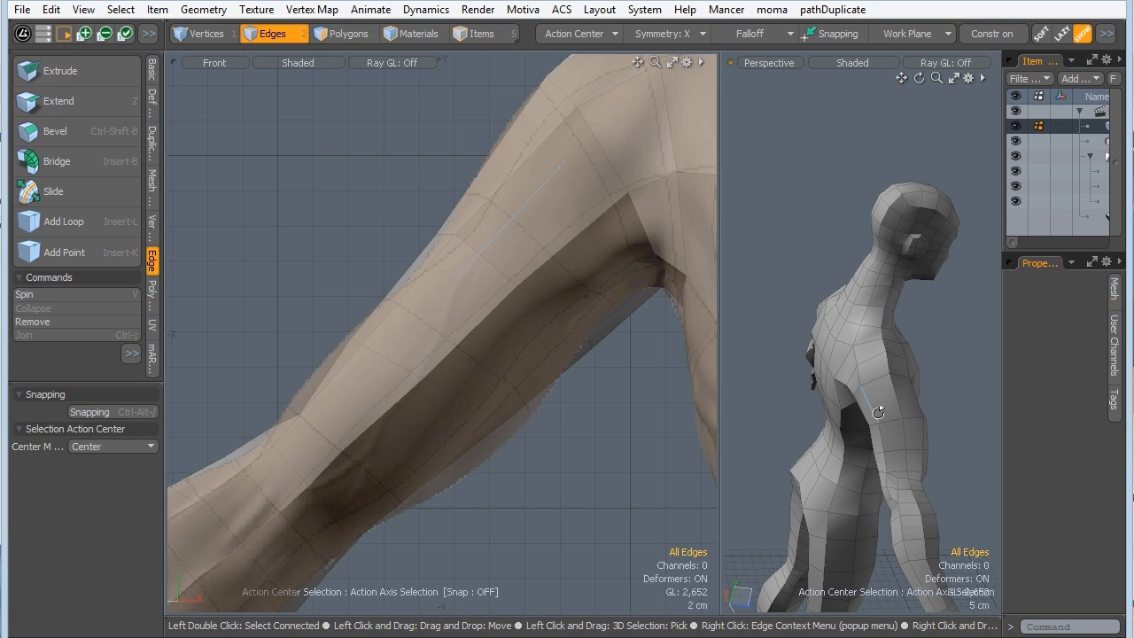
left_click_drag(894, 318, 860, 387, "alt")
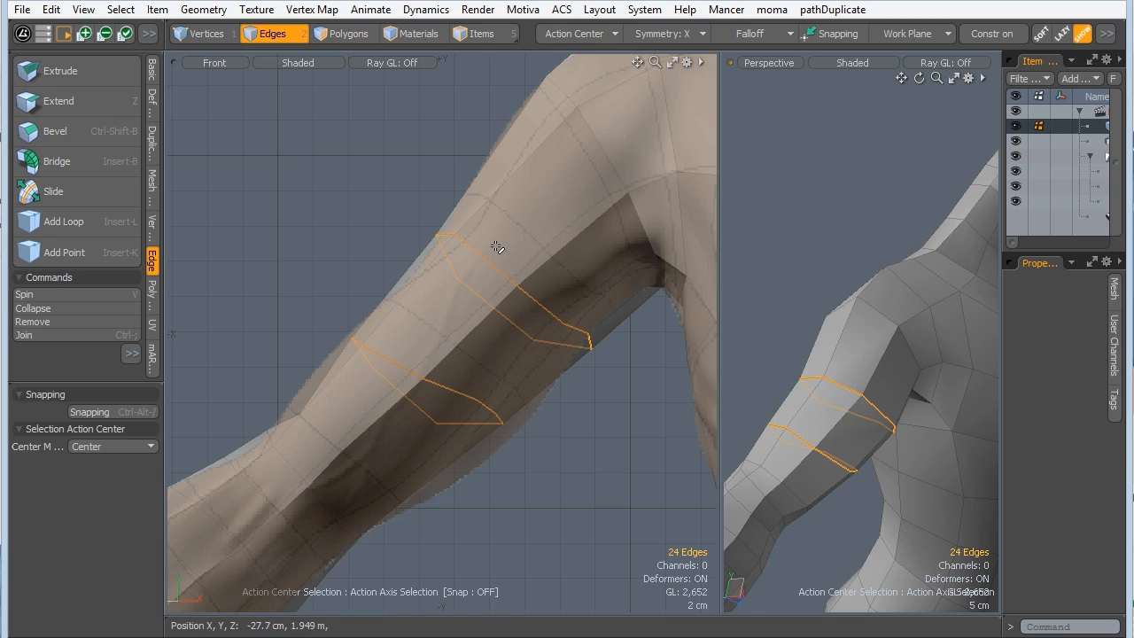
key("3")
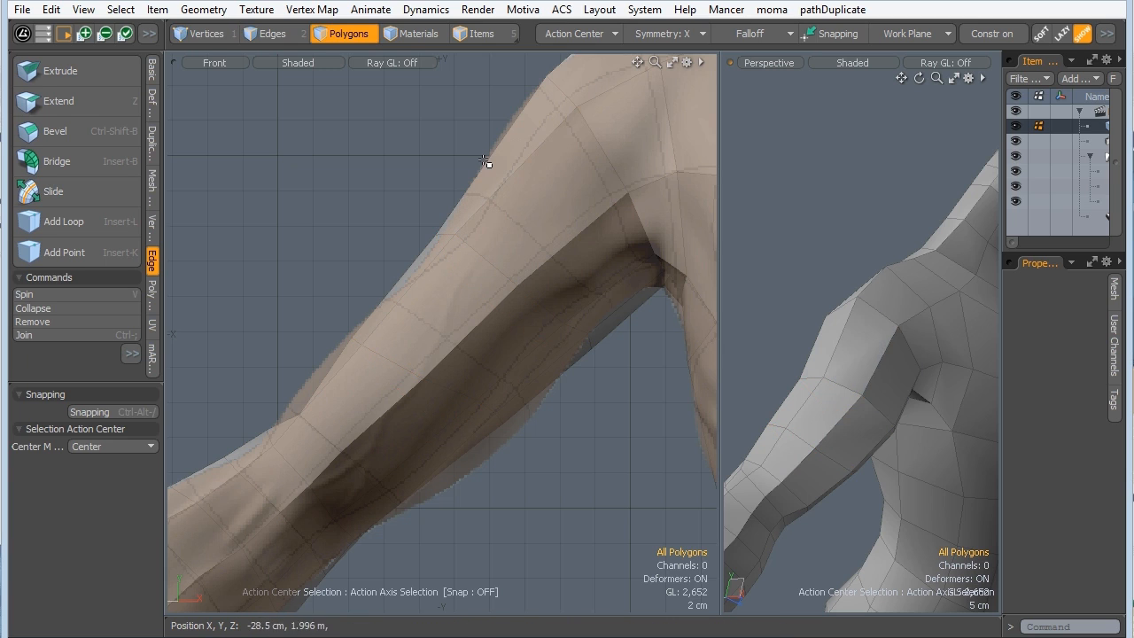
mouse_move(899, 361)
left_mouse_down()
mouse_move(886, 331)
mouse_move(888, 370)
left_mouse_up()
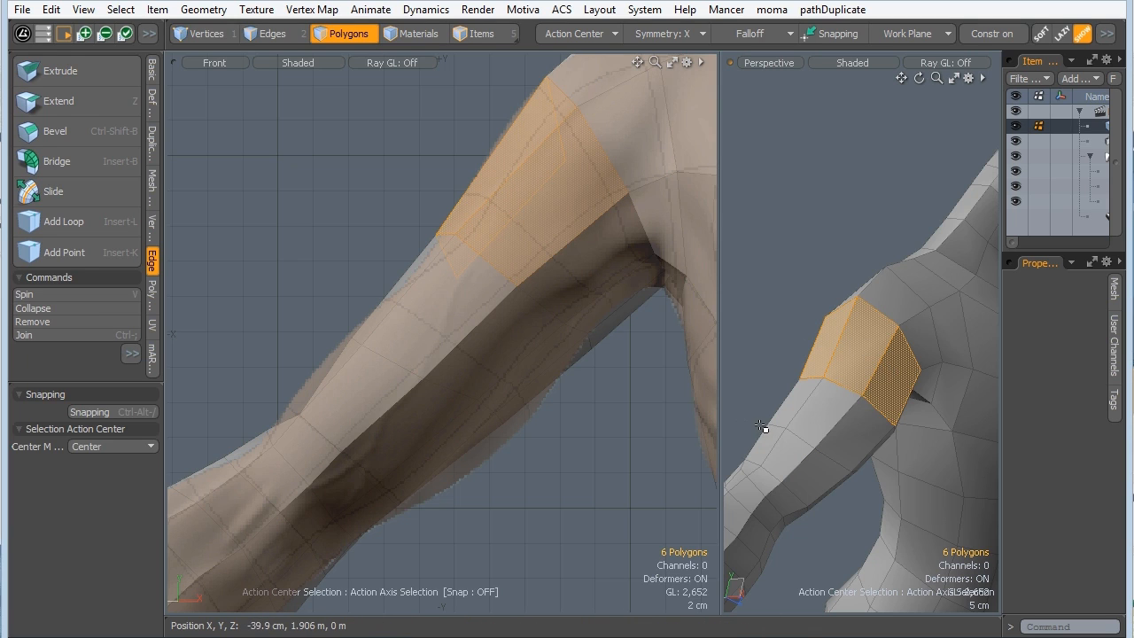
key("l")
key("alt+c")
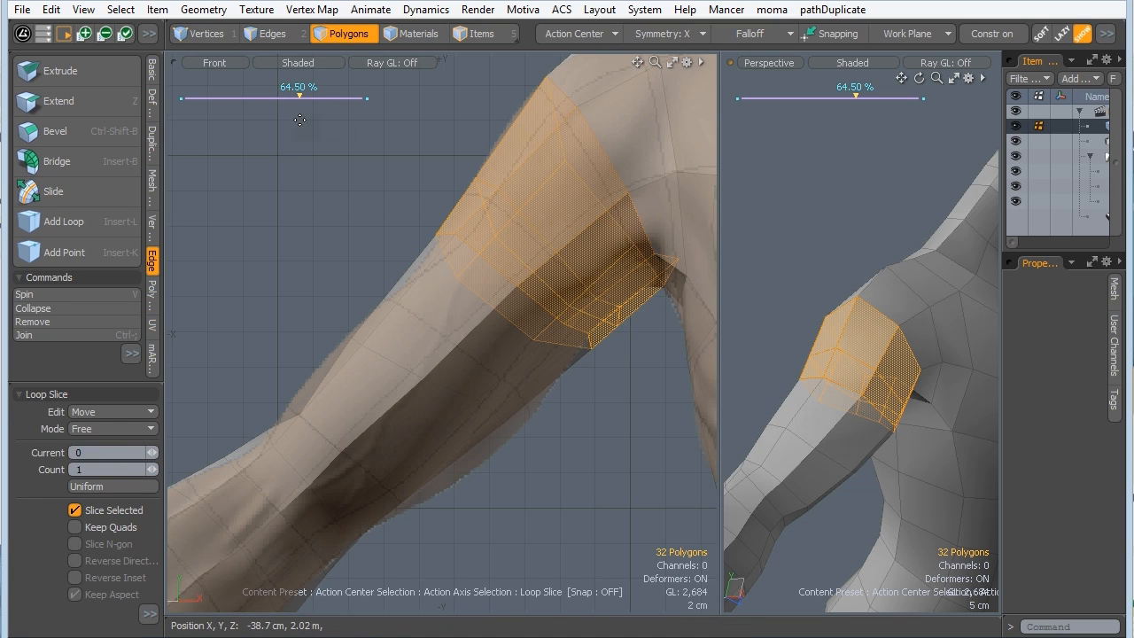
left_click_drag(298, 96, 279, 96)
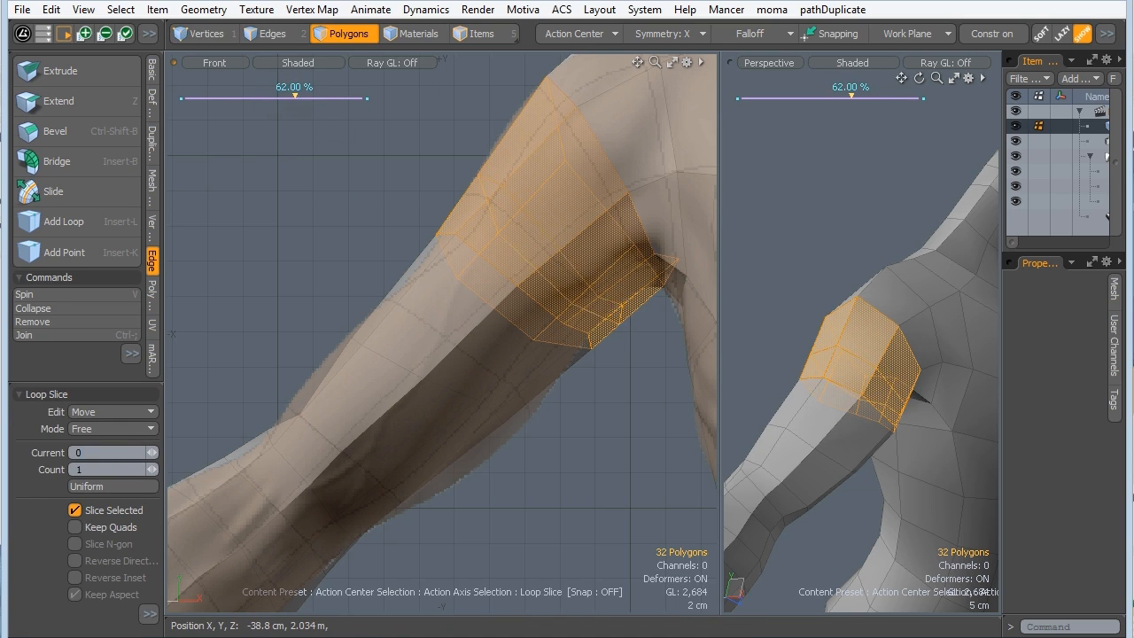
key("space")
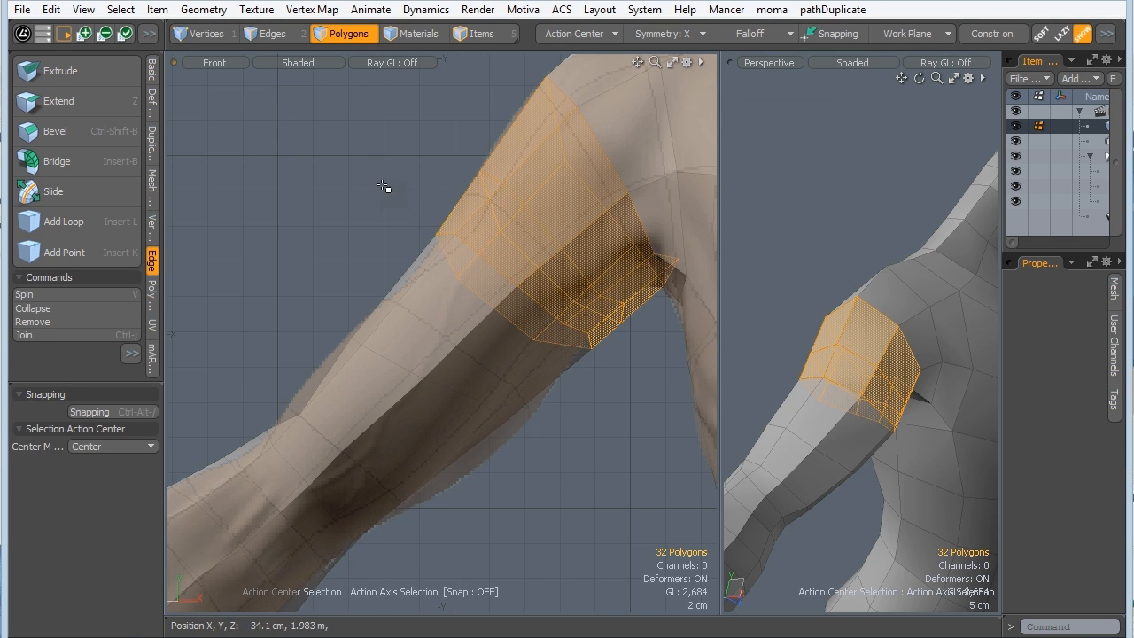
left_click(689, 434)
Examine the upper body against the reference from the front, and compare the arm's alignment with it in the Right view.
left_click_drag(886, 182, 841, 230, "ctrl+alt")
left_click_drag(841, 231, 904, 530, "alt")
left_click_drag(905, 530, 798, 265, "ctrl+alt")
left_click_drag(480, 242, 417, 124, "alt+shift")
left_click_drag(411, 253, 377, 200, "ctrl+alt")
left_click_drag(364, 264, 328, 264, "ctrl+alt")
left_click_drag(460, 301, 268, 305, "alt+shift")
left_click_drag(332, 186, 410, 364, "alt+shift")
left_click_drag(381, 518, 402, 346, "alt+shift")
mouse_move(454, 302)
left_mouse_down("ctrl+alt")
mouse_move(416, 307)
mouse_move(440, 306)
left_mouse_up("ctrl+alt")
left_click_drag(440, 306, 377, 310, "alt+shift")
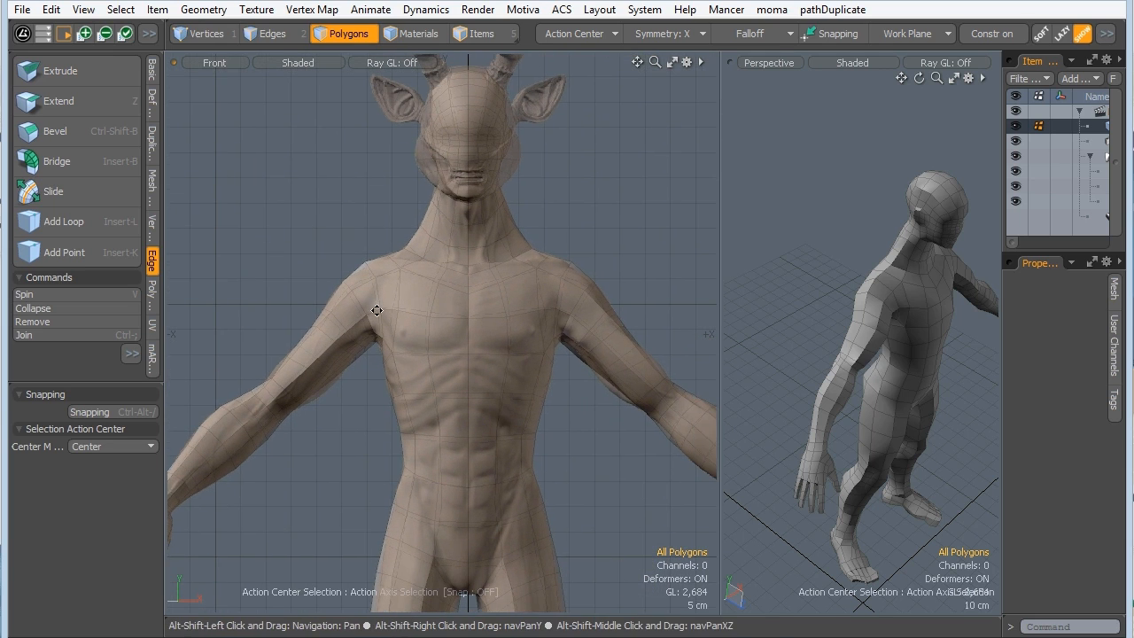
key("ctrl+space")
left_click(490, 375)
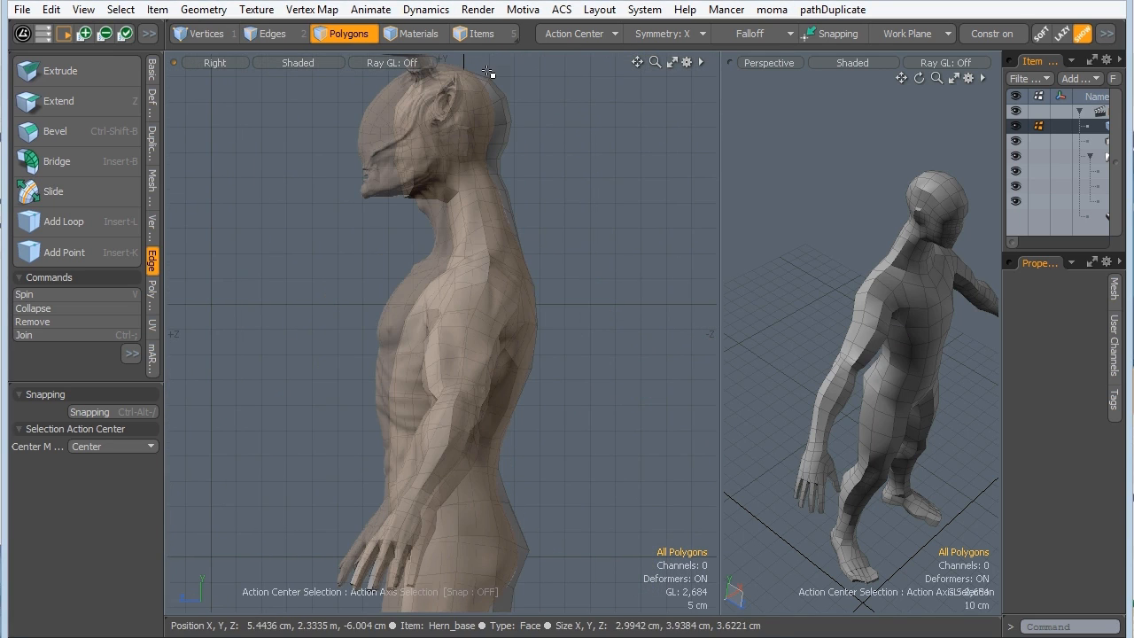
left_click_drag(454, 317, 468, 334, "alt+shift")
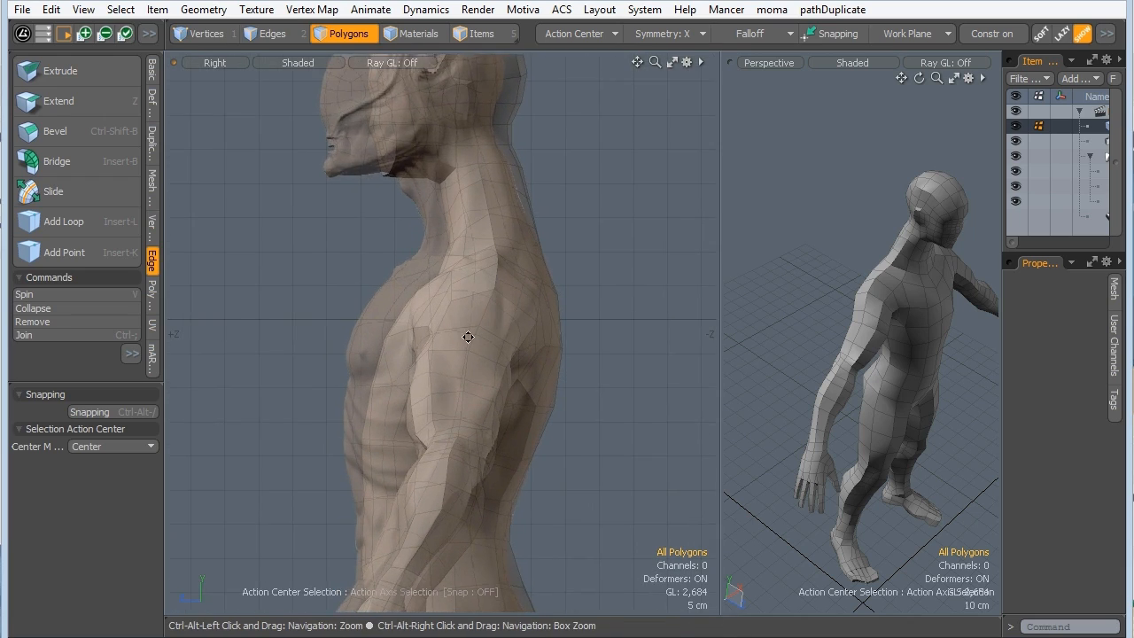
left_click_drag(440, 427, 458, 337, "alt+shift")
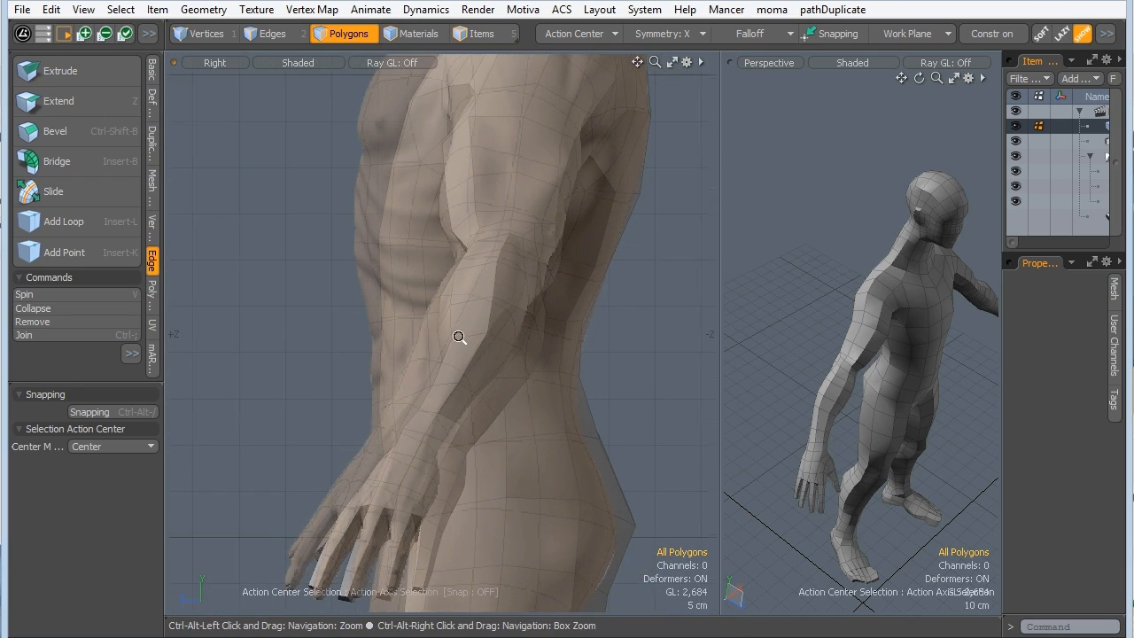
Select all polygons of the forearm and hand below the elbow on both sides.
left_click_drag(792, 350, 887, 206, "alt")
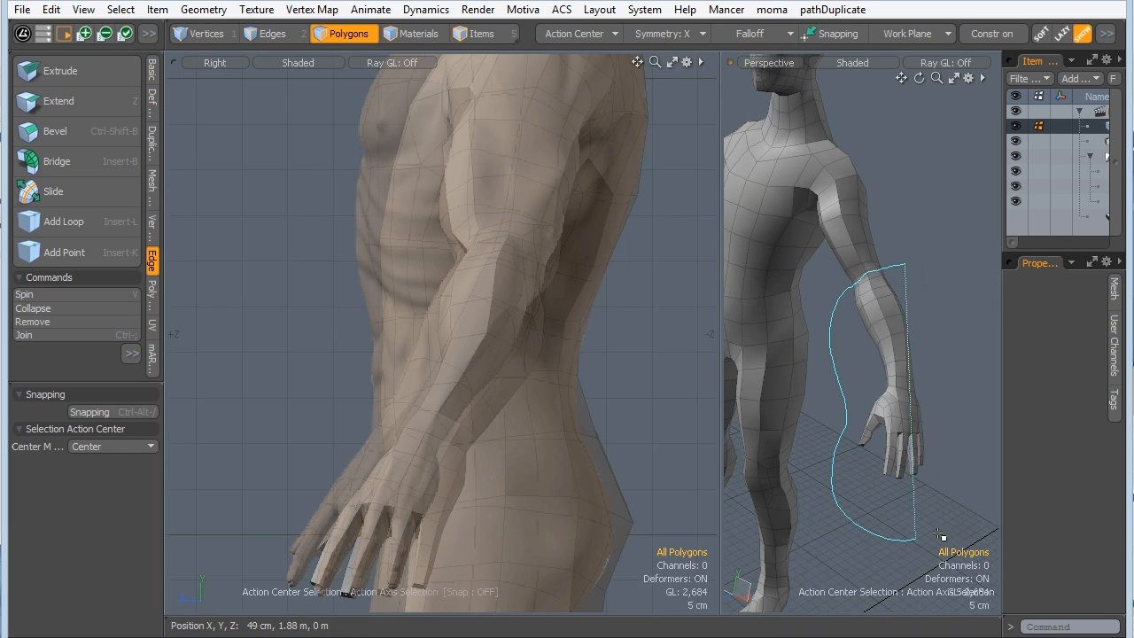
right_click_drag(950, 286, 895, 272)
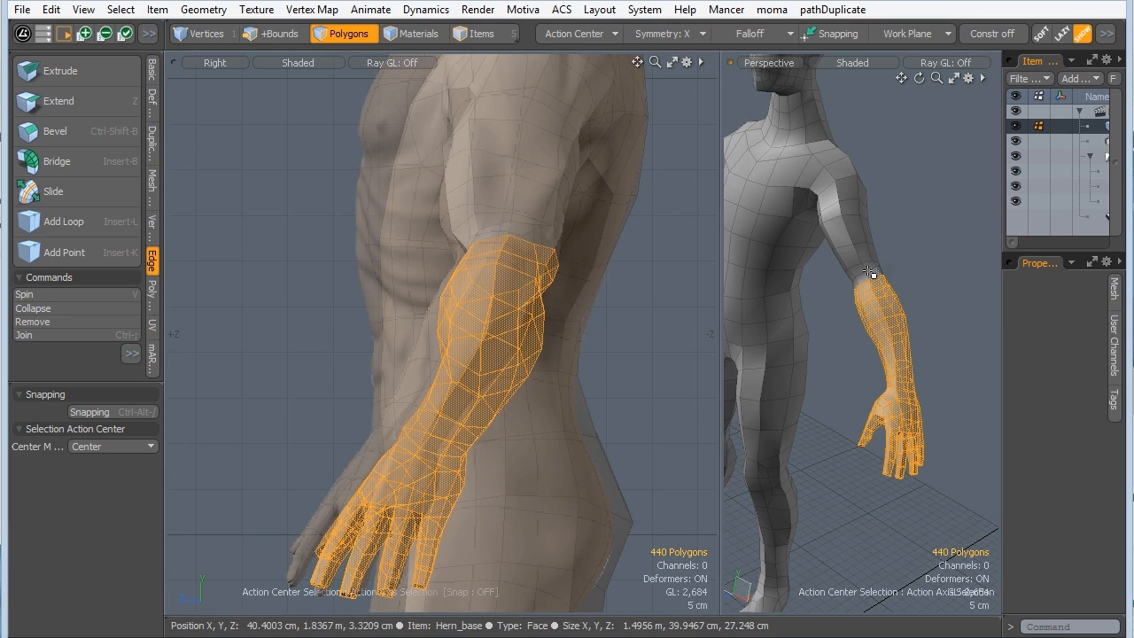
left_click_drag(884, 306, 798, 374, "alt")
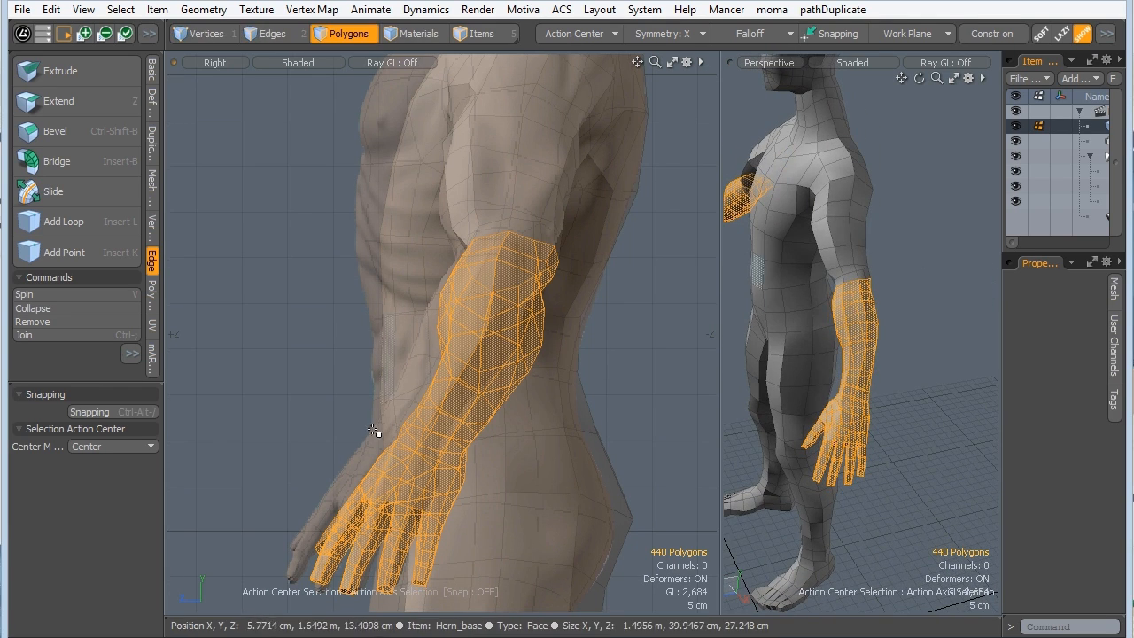
left_click_drag(483, 153, 529, 215, "alt")
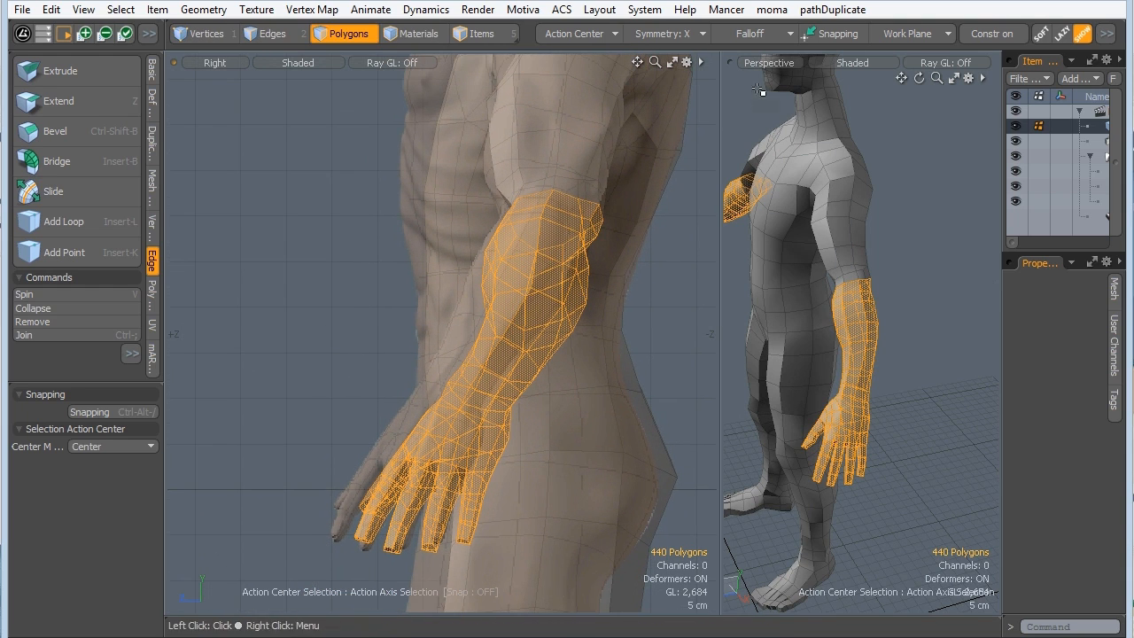
Set the falloff to Soft Selection and the action center to Selection Border.
left_click(746, 32)
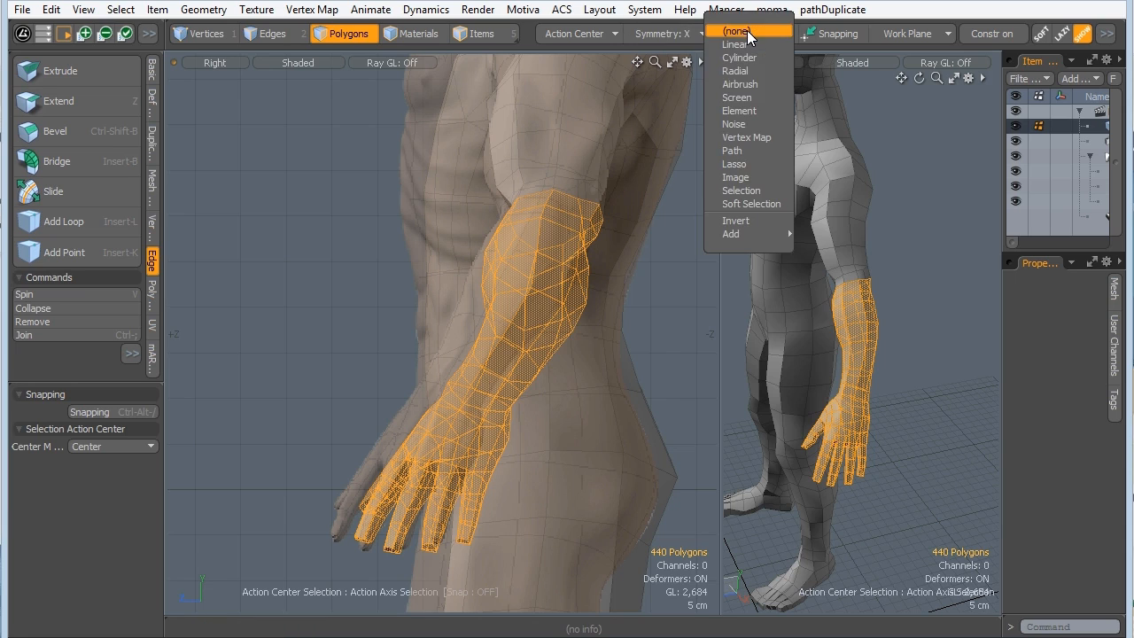
left_click(743, 204)
left_click(557, 34)
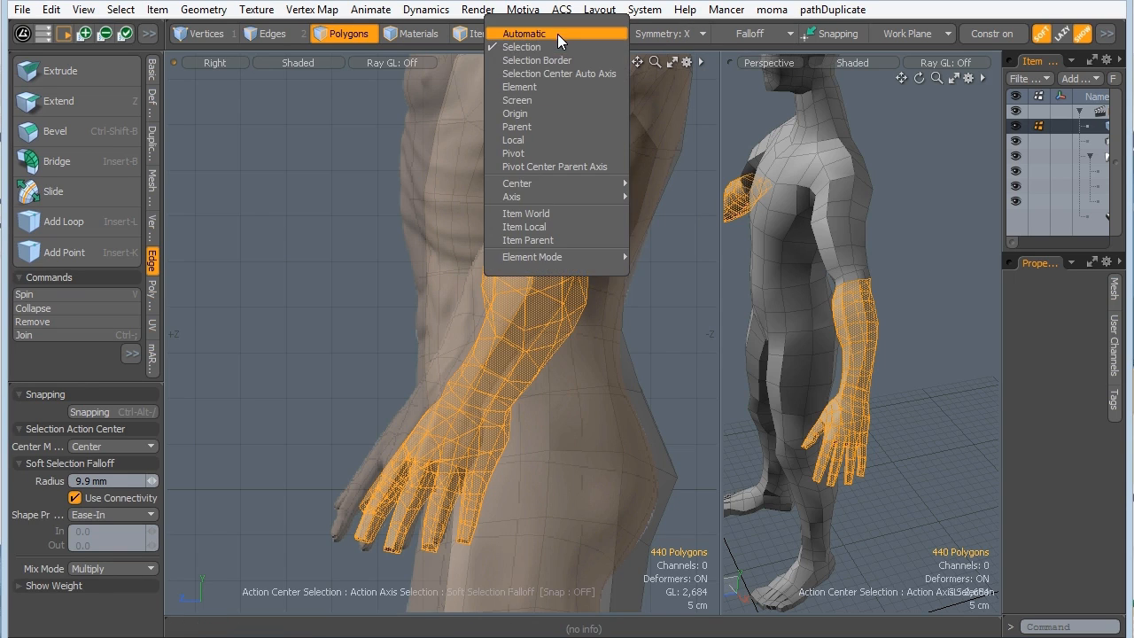
left_click(531, 61)
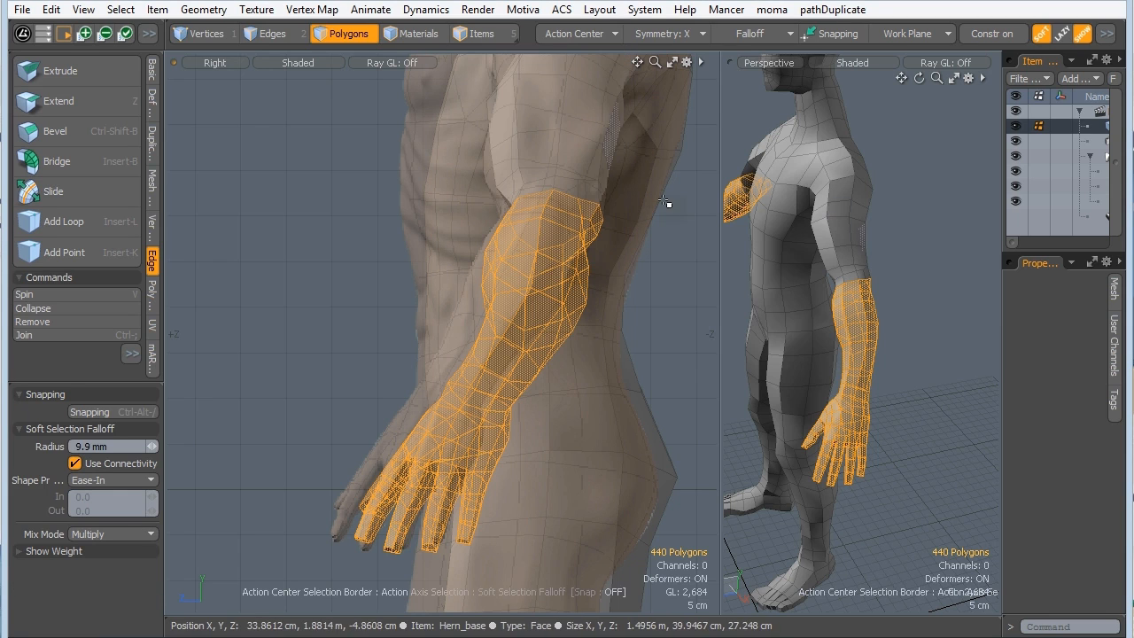
left_click_drag(779, 301, 793, 359, "alt")
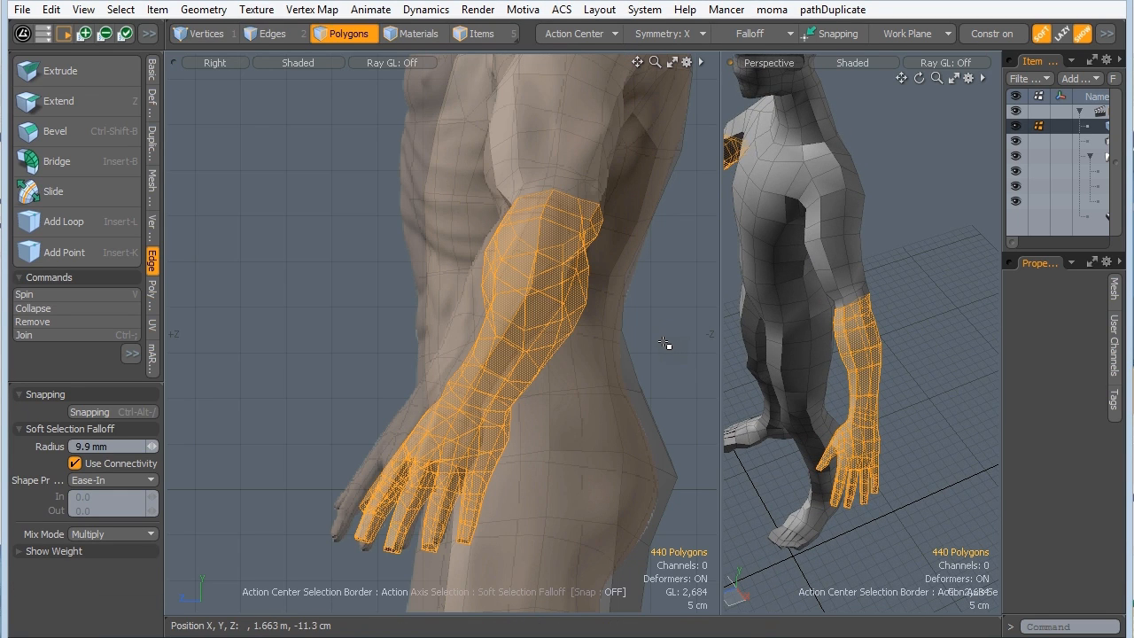
Rotate the forearm and hand forward about the elbow in the side view to match the reference, and clear the selection.
key("e")
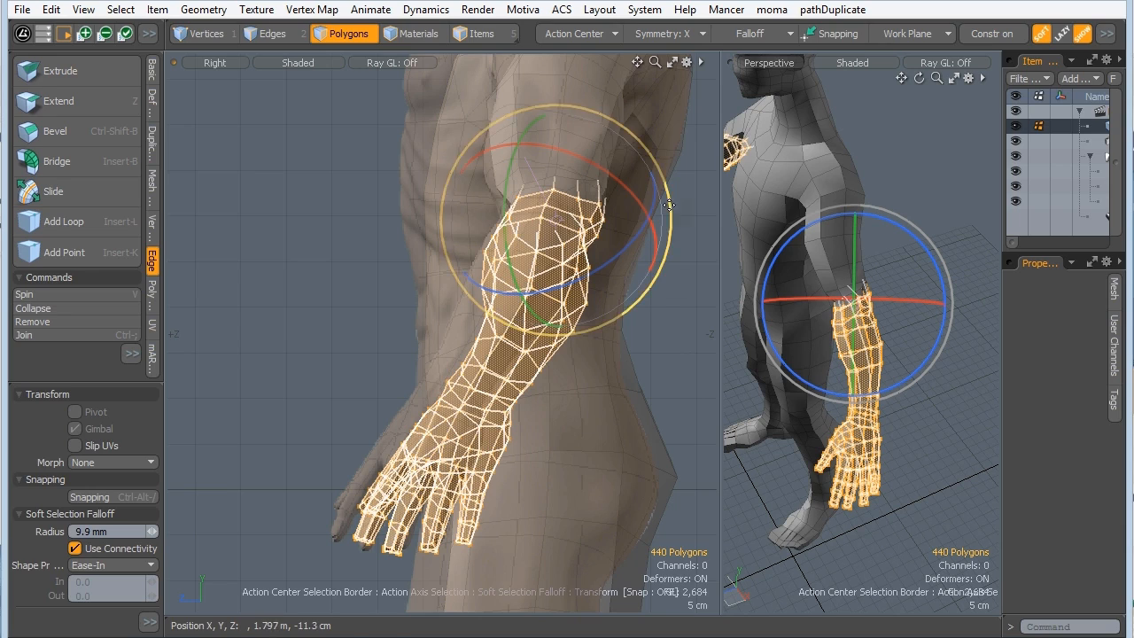
left_click_drag(553, 249, 580, 271, "alt")
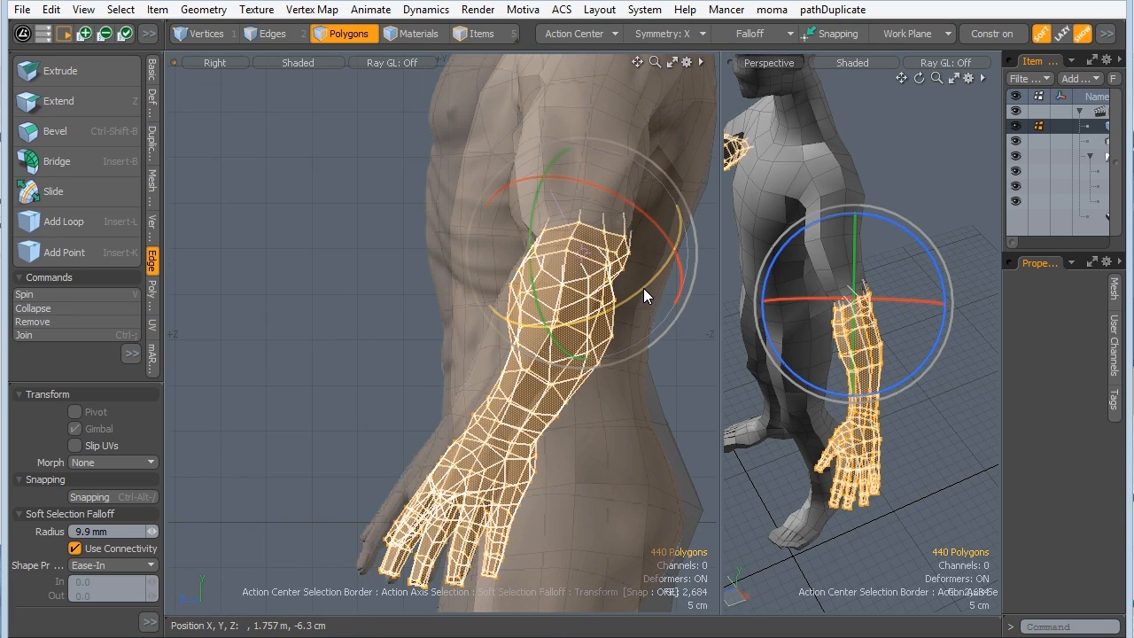
left_click_drag(643, 287, 631, 289)
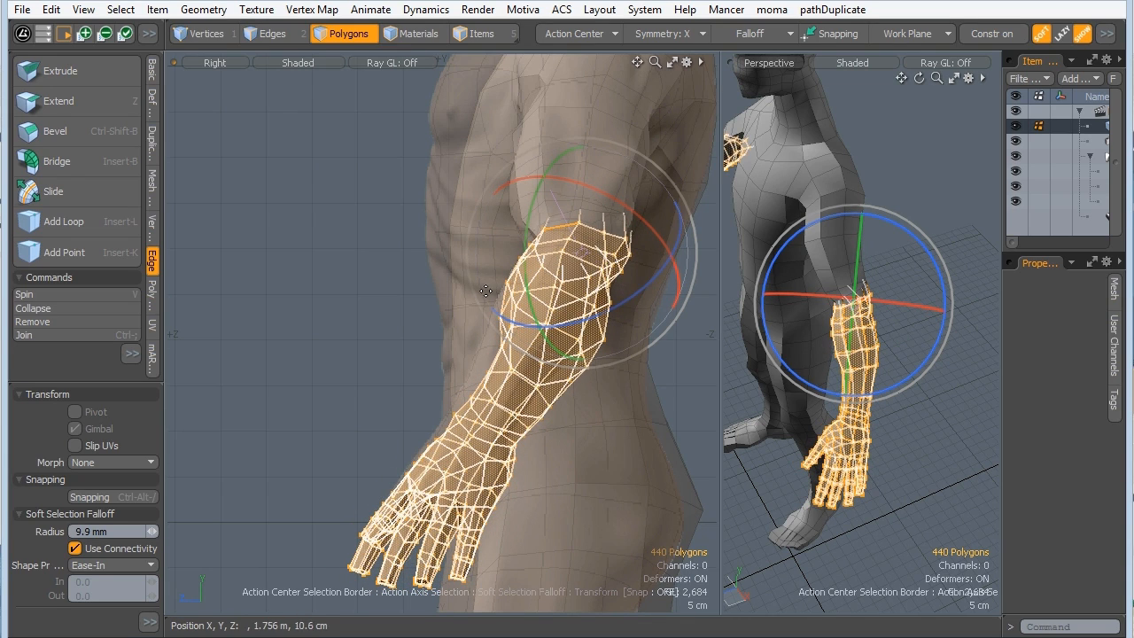
key("q")
left_click_drag(842, 276, 864, 350, "alt")
left_click(754, 471)
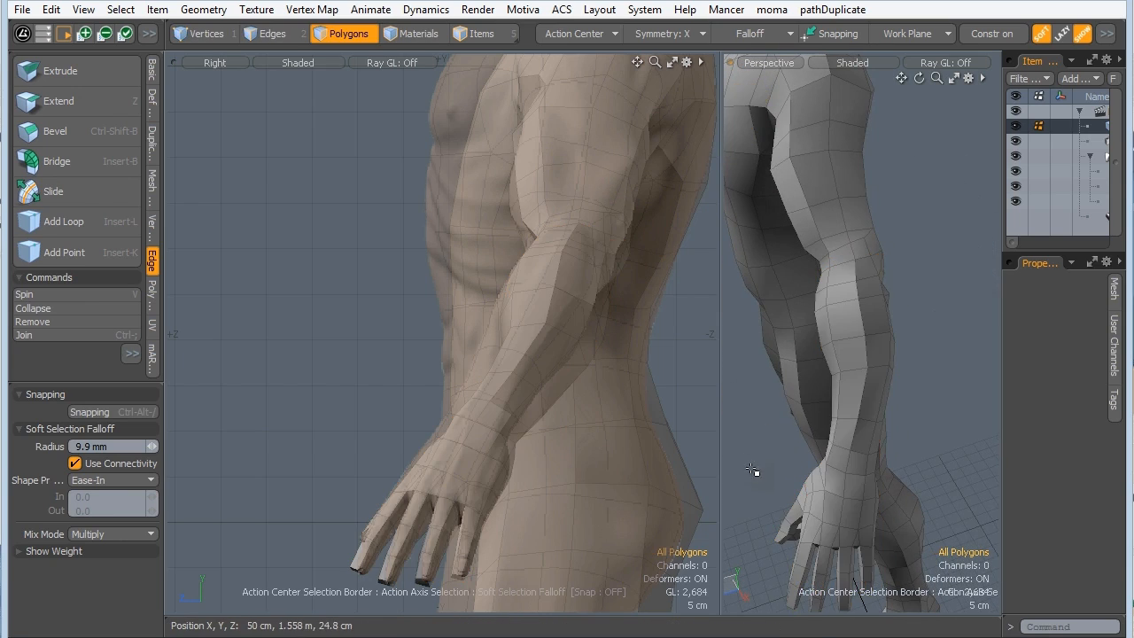
With the action center set to Selection, select the mid-forearm edge loop on both arms and move it about 10 mm in X.
left_click_drag(755, 471, 846, 359, "alt")
key("2")
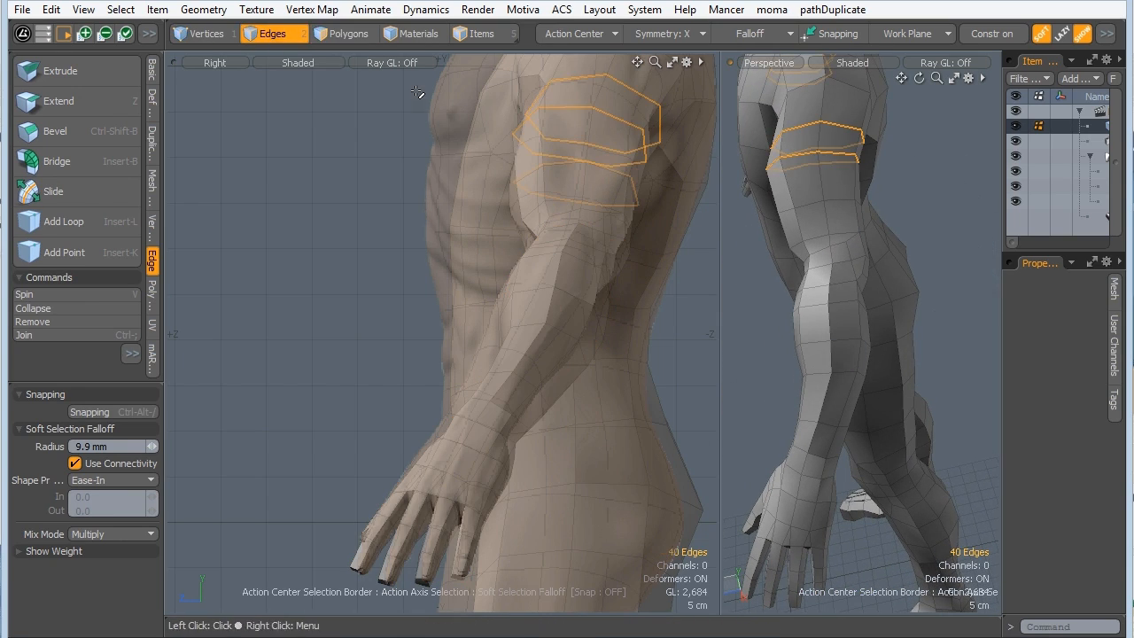
double_click(847, 375)
left_click_drag(796, 393, 853, 380, "alt")
key("w")
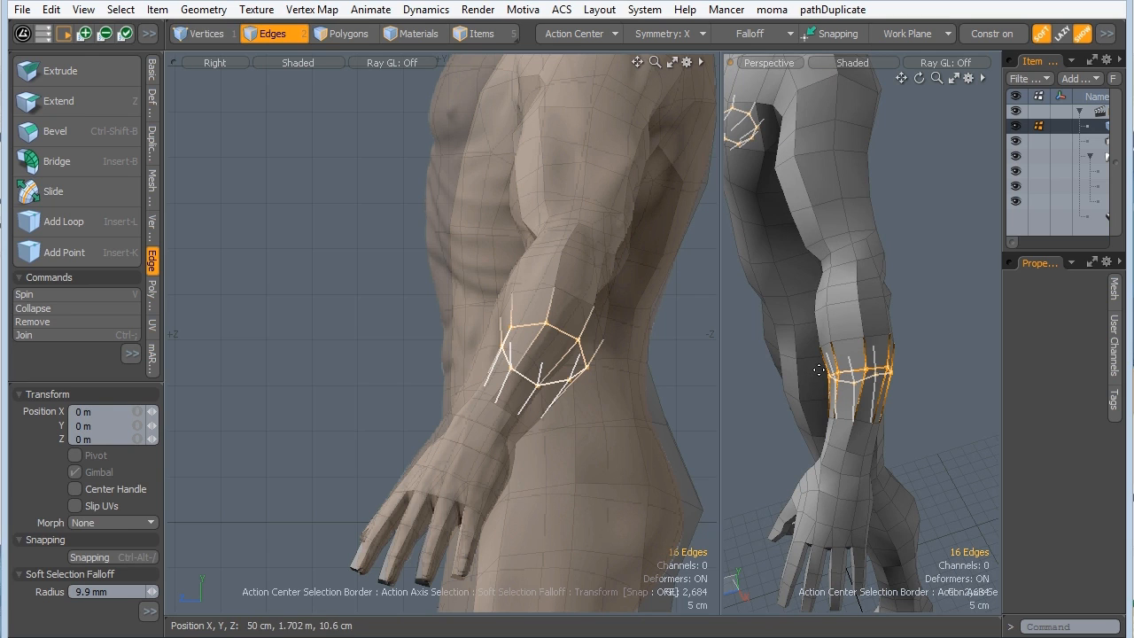
left_click_drag(862, 318, 775, 280, "ctrl+alt")
key("alt+s")
left_click_drag(860, 380, 801, 385, "alt")
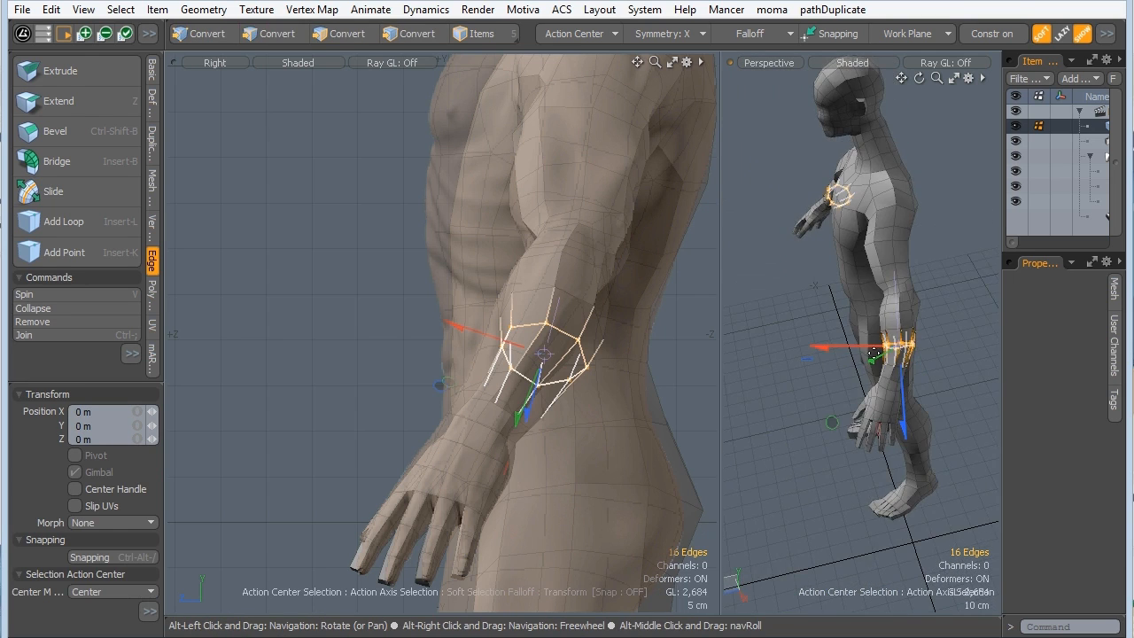
left_click_drag(895, 345, 813, 336, "ctrl+alt")
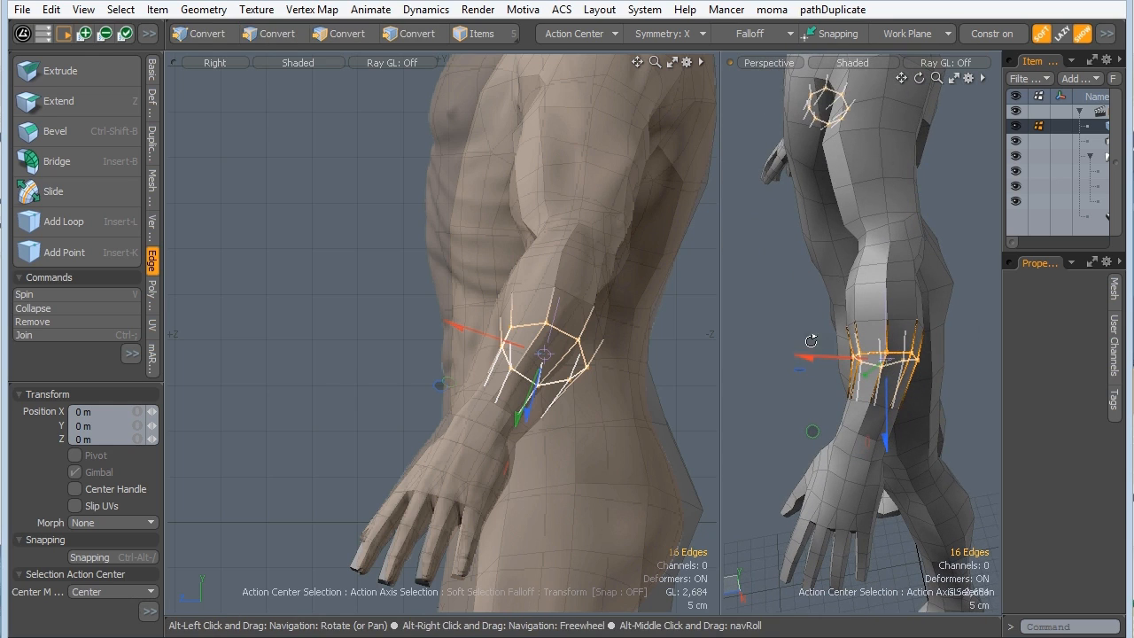
left_click(560, 34)
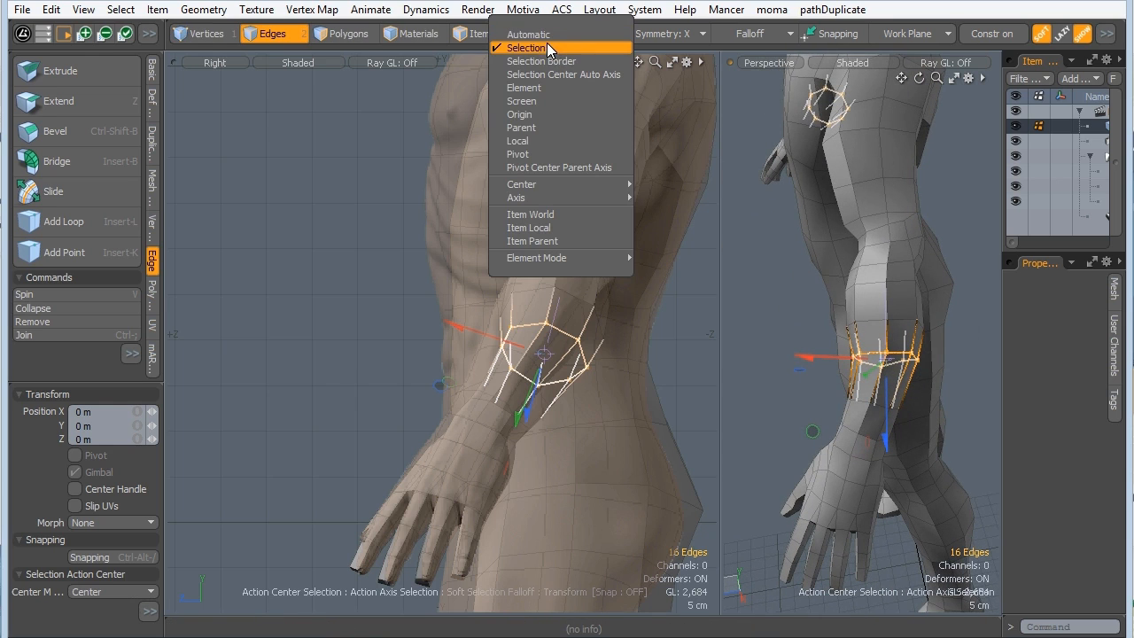
left_click_drag(805, 356, 803, 357)
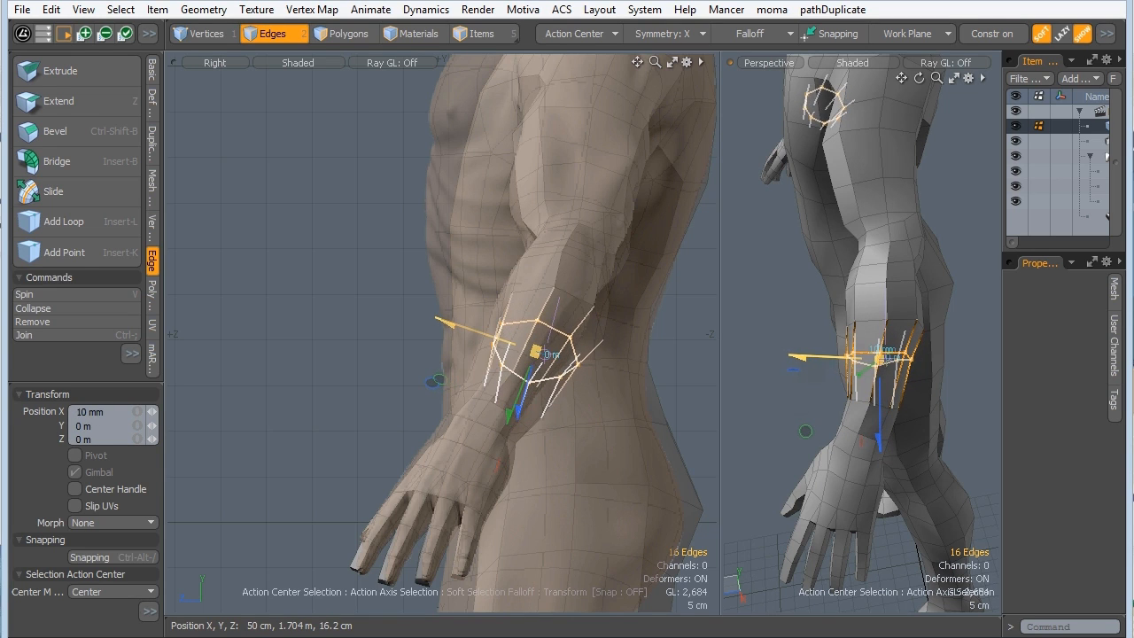
key("space")
left_click(762, 304)
Shift the edge loops of the lower forearm and the wrist on both arms, moving the wrist loop about -4 mm in X.
double_click(876, 406)
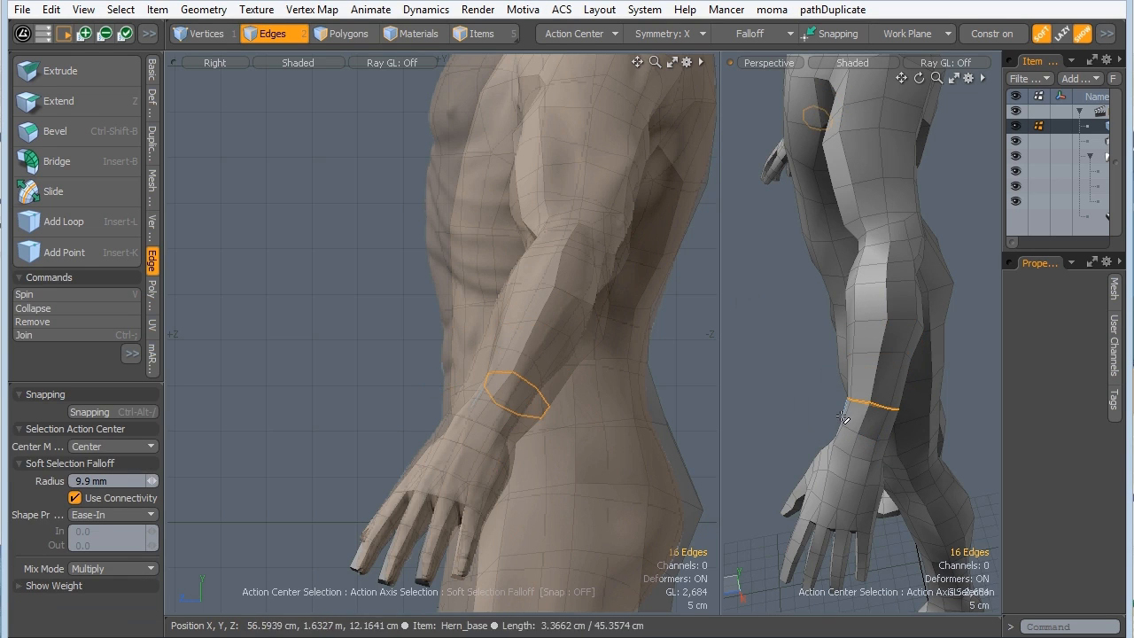
key("w")
left_click_drag(923, 420, 910, 411)
key("space")
left_click(830, 425)
double_click(866, 439)
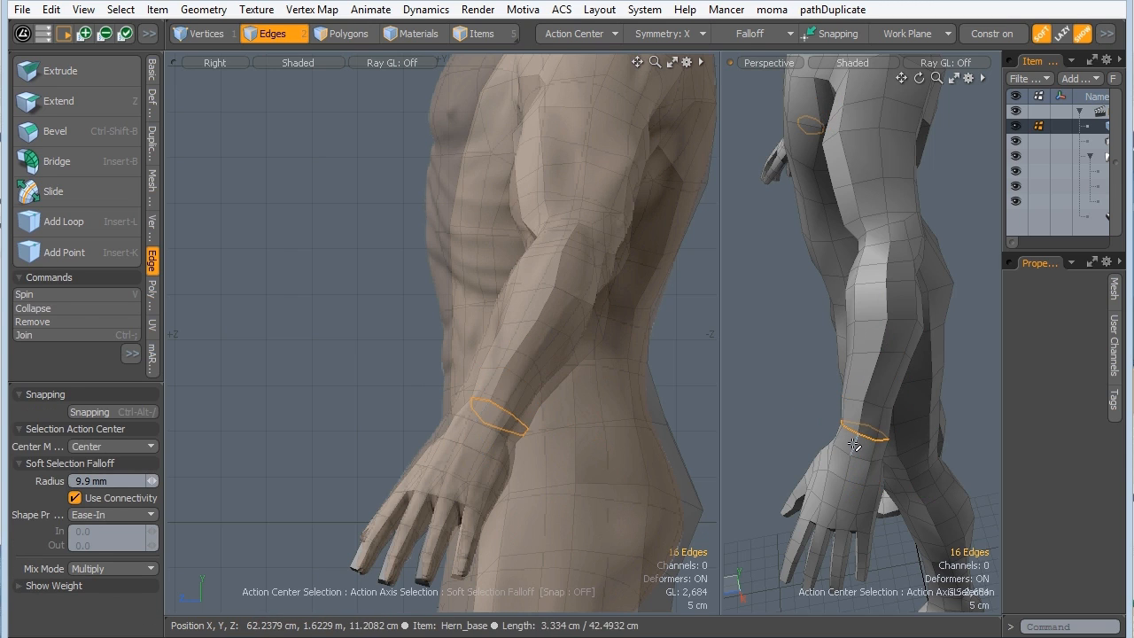
key("w")
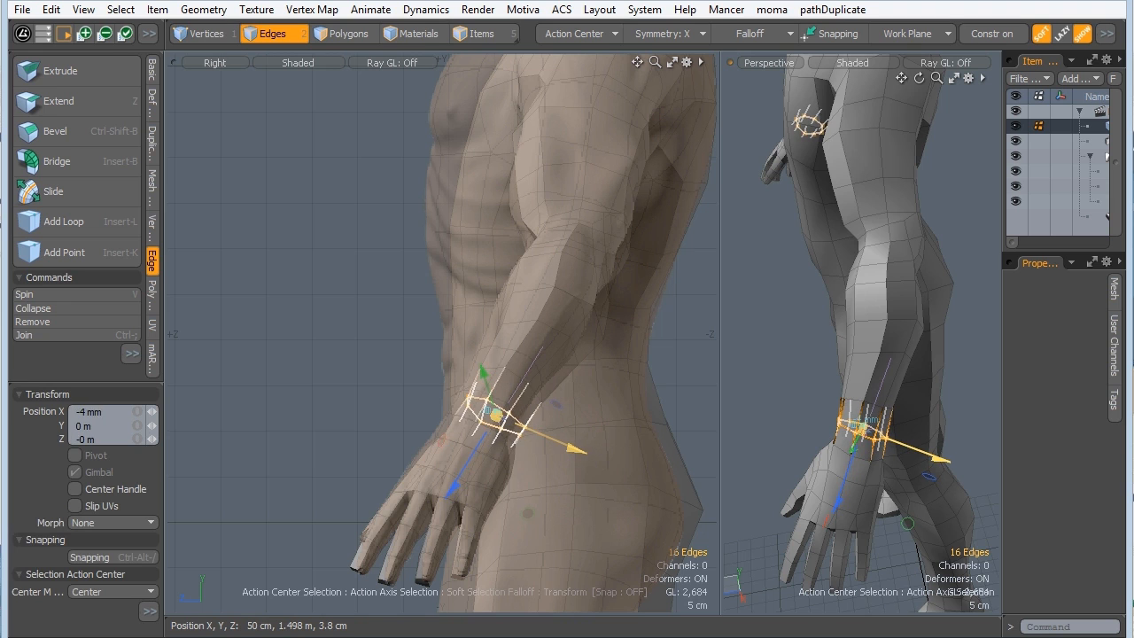
key("space")
Examine the head, torso and thighs against the reference from the side, and inspect the whole body in perspective.
left_click_drag(773, 414, 774, 304, "alt")
left_click_drag(567, 223, 507, 308, "alt+shift")
left_click_drag(521, 251, 517, 228, "ctrl+alt")
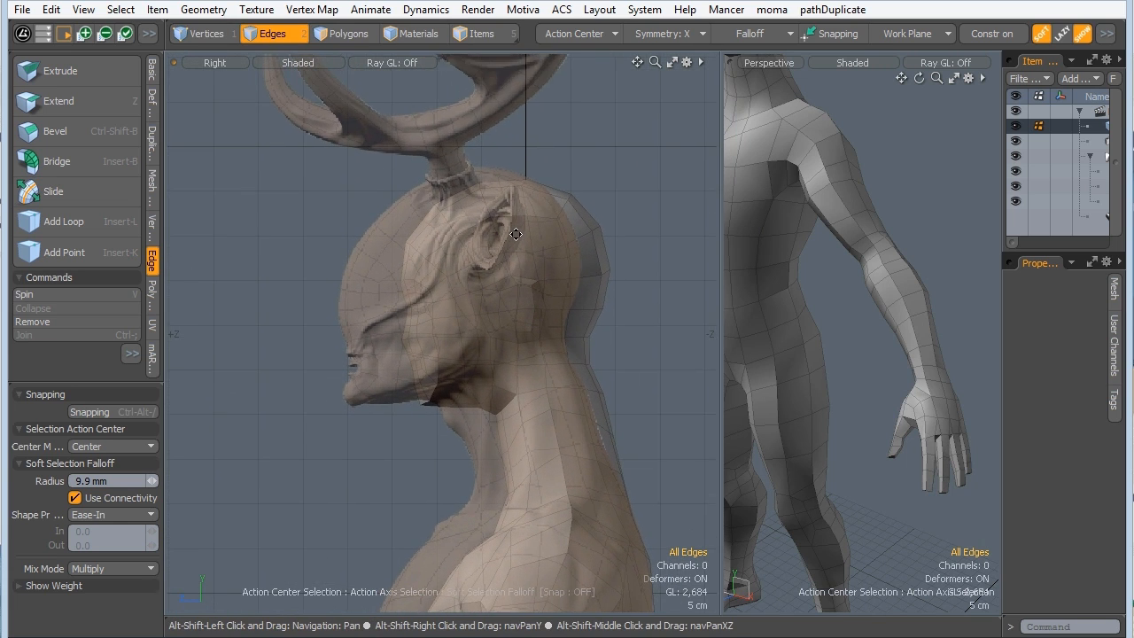
left_click_drag(517, 416, 502, 147, "alt+shift")
left_click_drag(477, 209, 458, 182, "ctrl+alt")
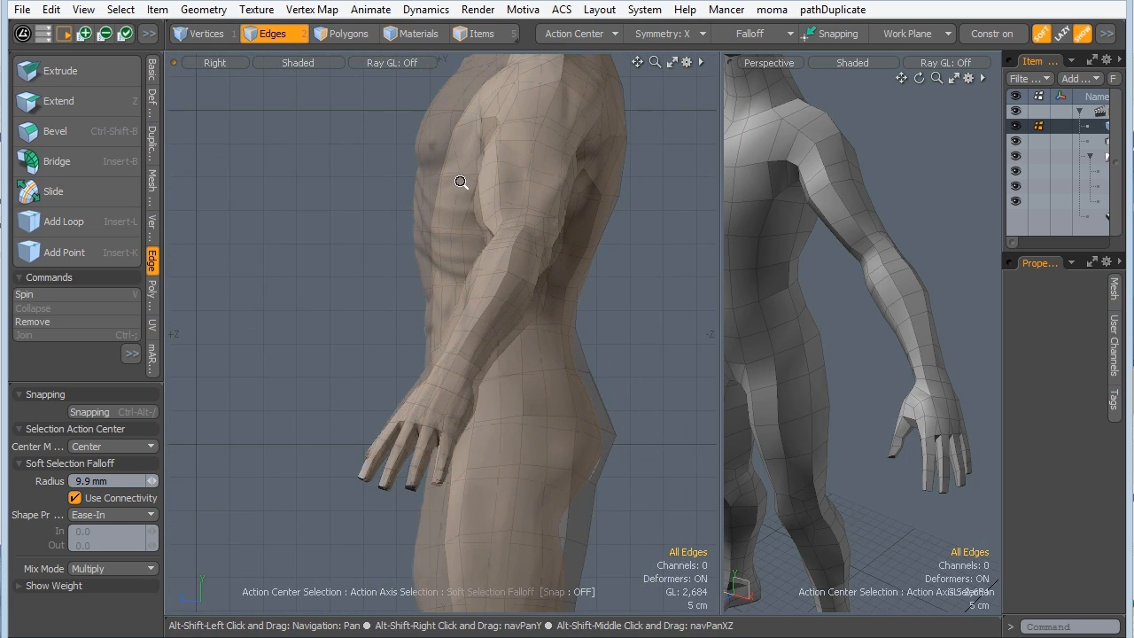
left_click_drag(458, 257, 455, 172, "alt+shift")
left_click_drag(466, 286, 461, 219, "alt+shift")
left_click_drag(528, 107, 535, 240, "alt+shift")
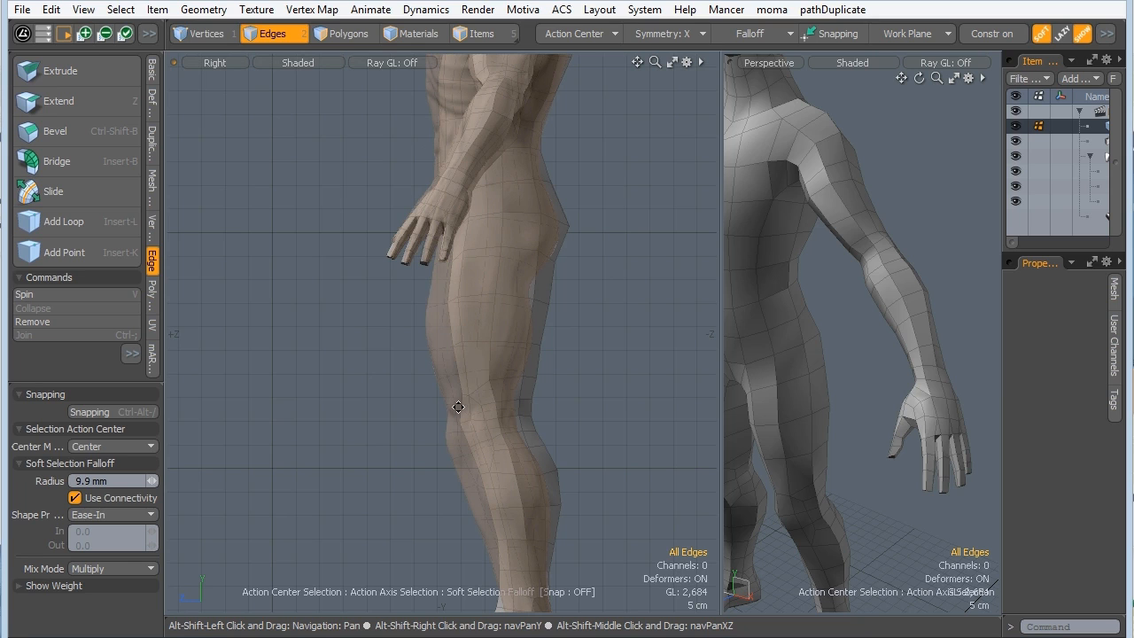
left_click_drag(791, 386, 877, 232, "alt+shift")
left_click_drag(877, 233, 834, 296, "alt")
left_click_drag(823, 365, 822, 356, "alt+shift")
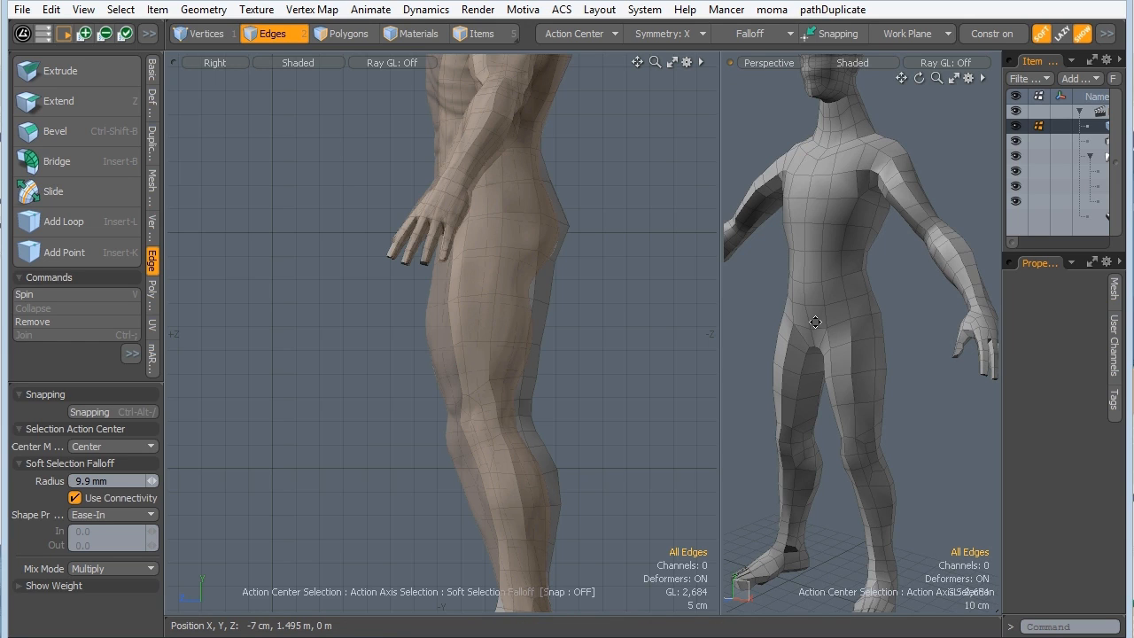
Check the lower legs, head and shoulders against the reference in the side view, and orbit around the full figure.
left_click_drag(423, 333, 411, 259, "alt+shift")
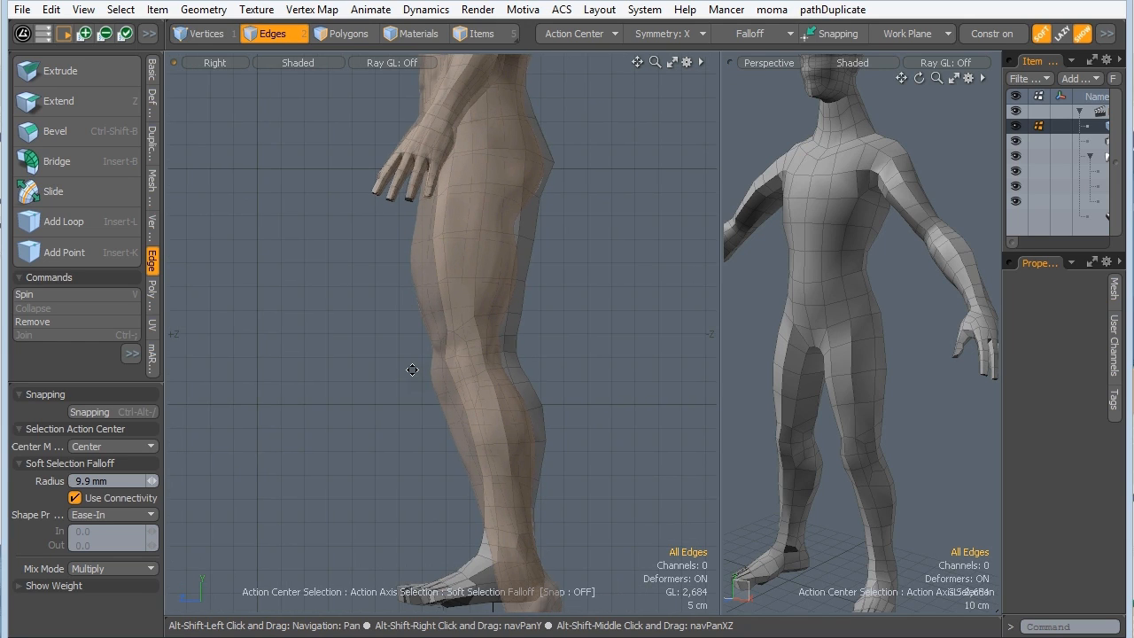
left_click_drag(412, 370, 397, 393, "alt+shift")
left_click_drag(411, 336, 427, 405, "ctrl+alt")
left_click_drag(427, 253, 415, 348, "alt+shift")
left_click_drag(446, 308, 413, 306, "ctrl+alt")
left_click_drag(408, 115, 472, 227, "alt+shift")
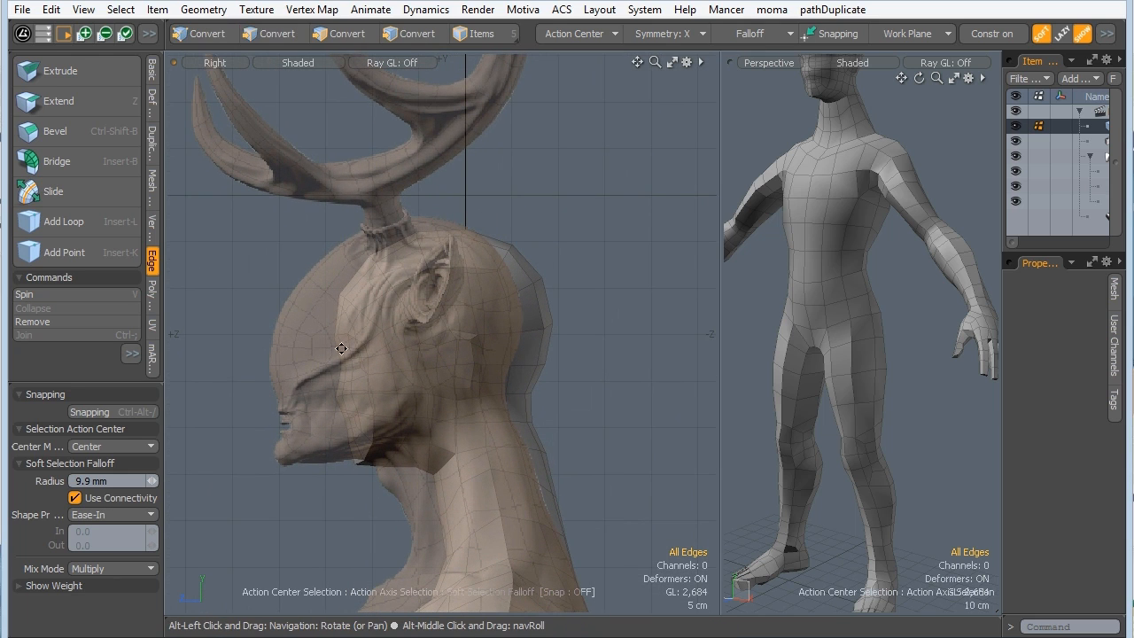
left_click_drag(341, 348, 428, 96, "alt+shift")
left_click_drag(895, 226, 905, 346, "alt+shift")
left_click_drag(905, 346, 824, 341, "alt")
left_click_drag(824, 342, 830, 355, "ctrl+alt")
left_click_drag(830, 355, 820, 309, "alt+shift")
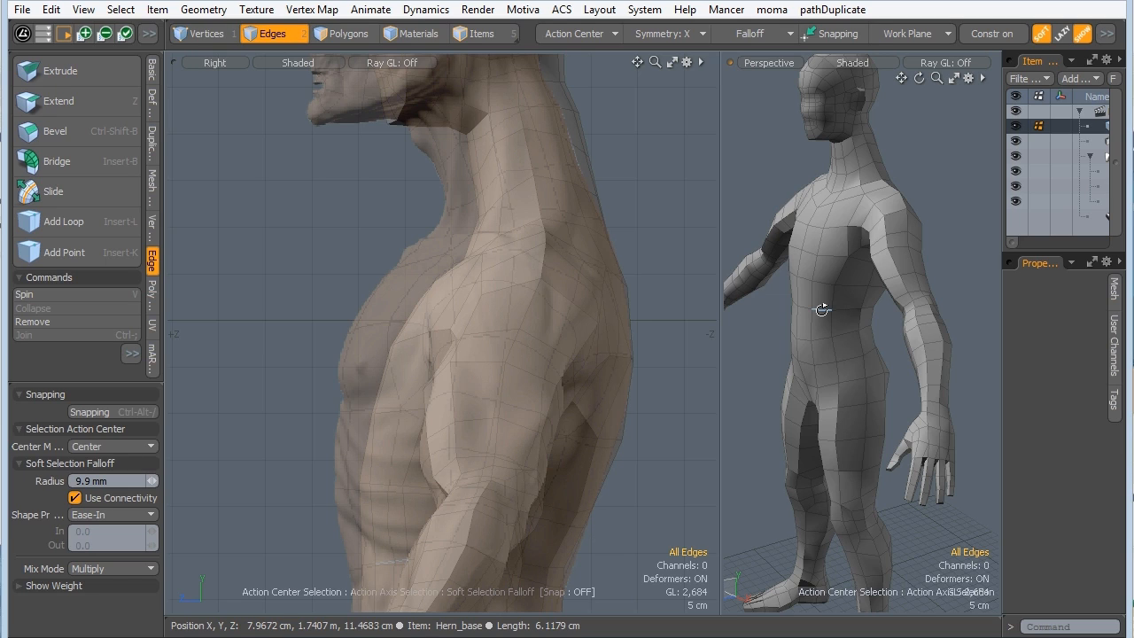
Turn on subdivision surfaces for the body mesh and inspect its smoothed shape in perspective.
key("Tab")
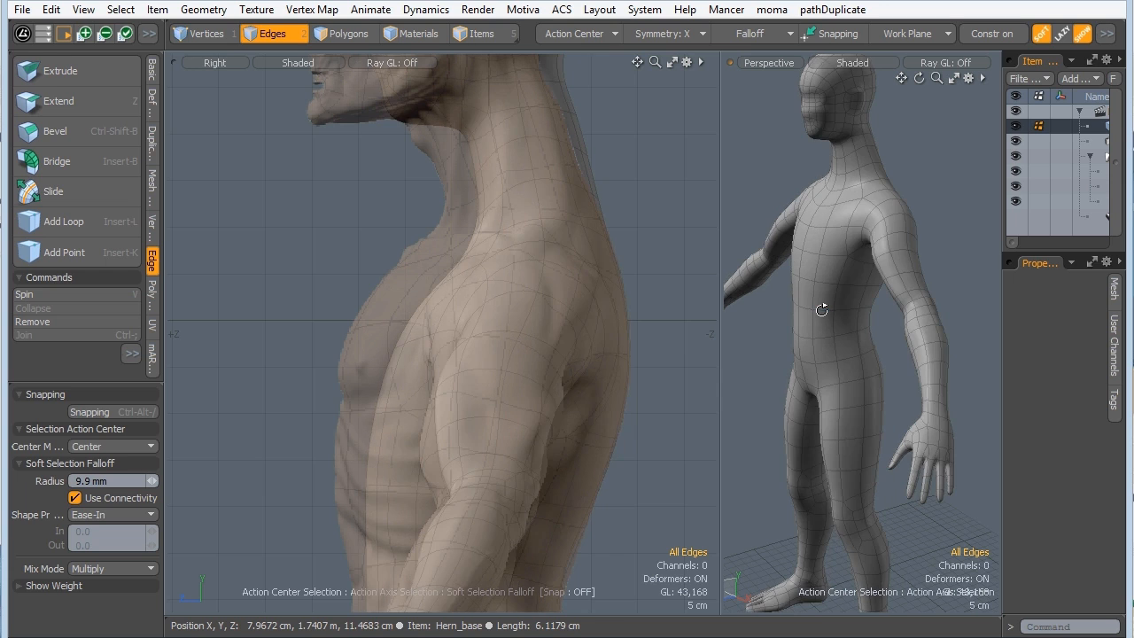
mouse_move(832, 233)
left_mouse_down("alt")
mouse_move(875, 286)
mouse_move(842, 248)
left_mouse_up("alt")
left_click_drag(842, 248, 896, 323, "alt+shift")
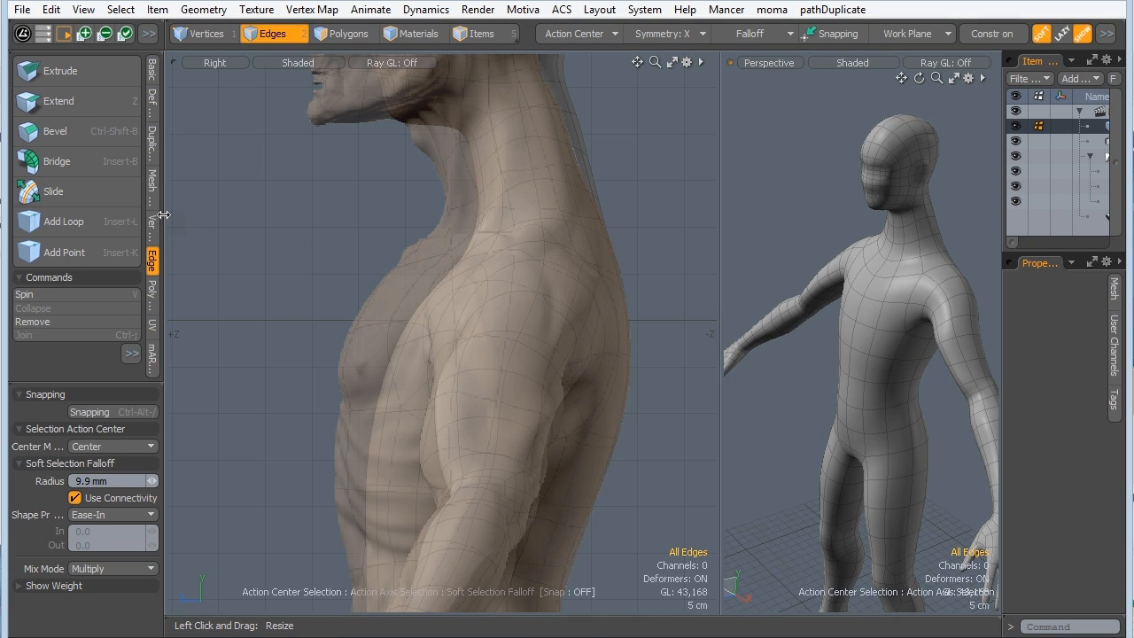
Switch to the Paint layout, set its viewport to the Right view, widen it, and frame the upper body.
key("ctrl+Tab")
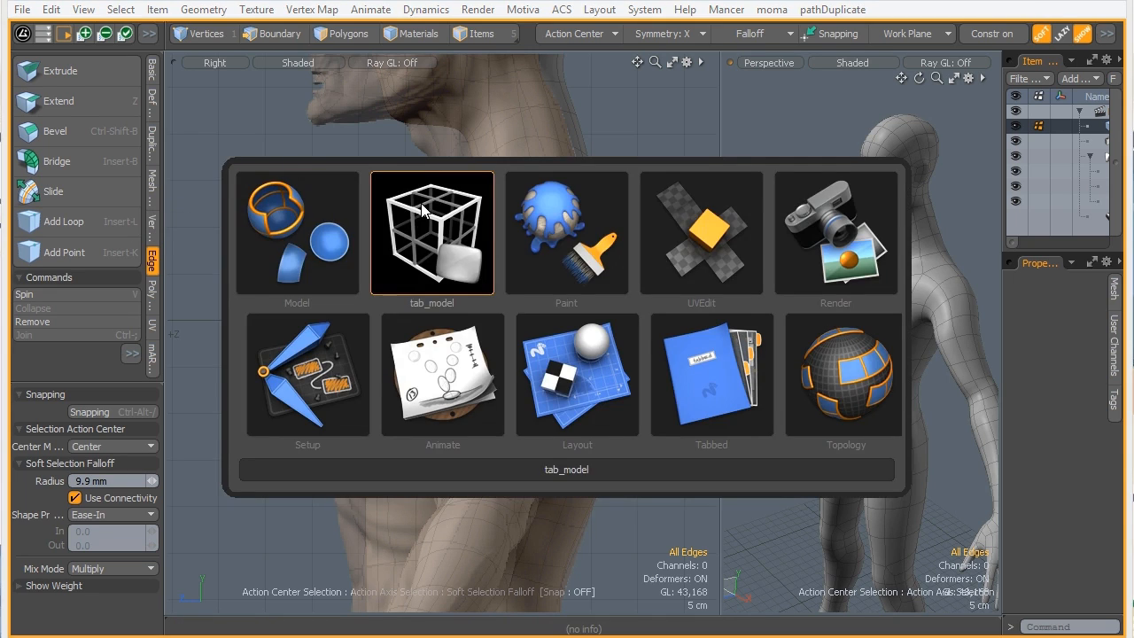
left_click(557, 212)
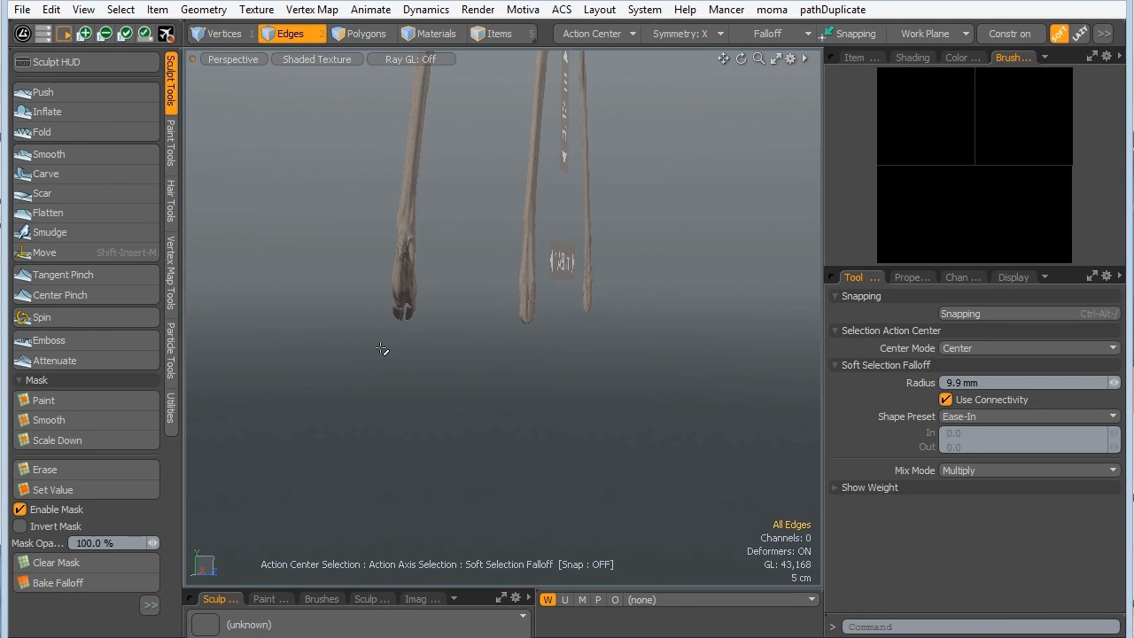
left_click_drag(440, 129, 420, 296, "alt+shift")
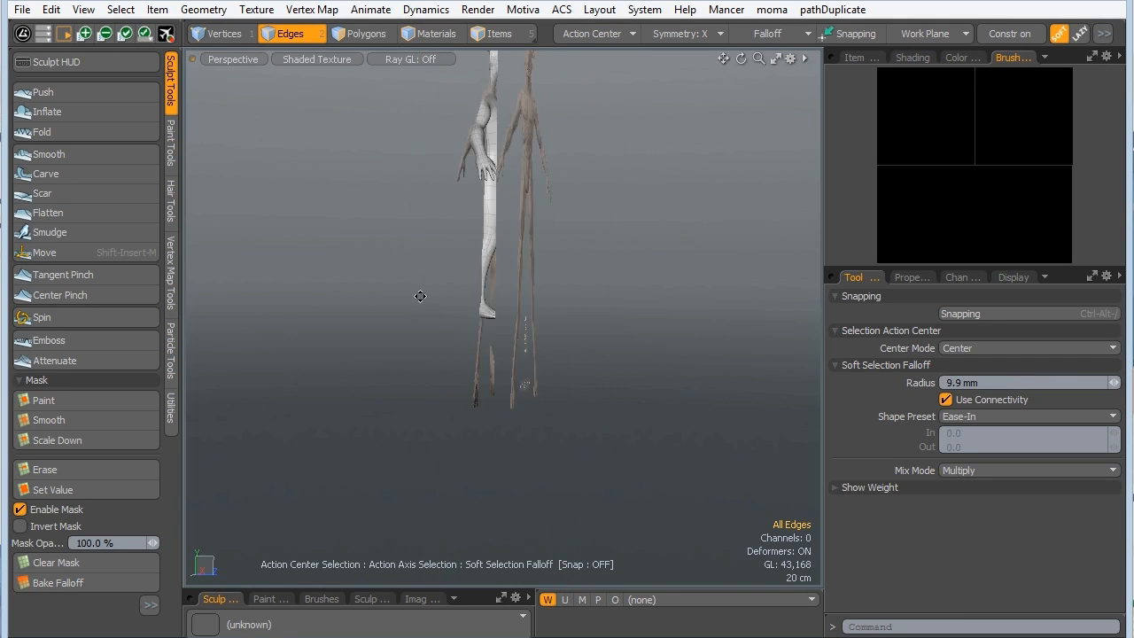
left_click_drag(532, 195, 457, 335, "alt+shift")
key("ctrl+space")
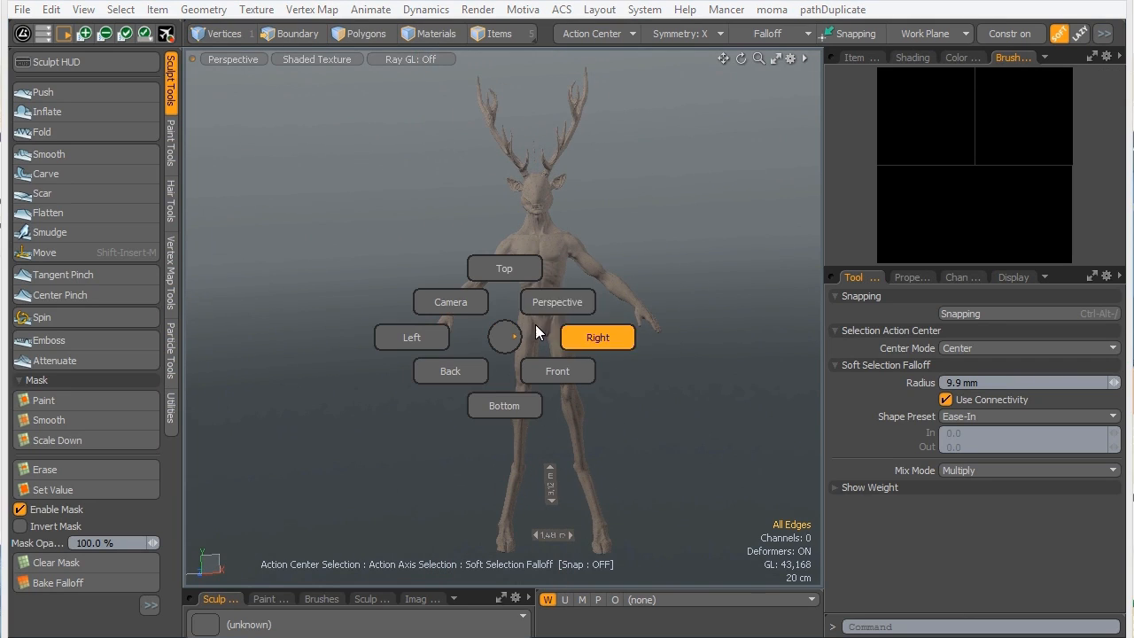
left_click(584, 338)
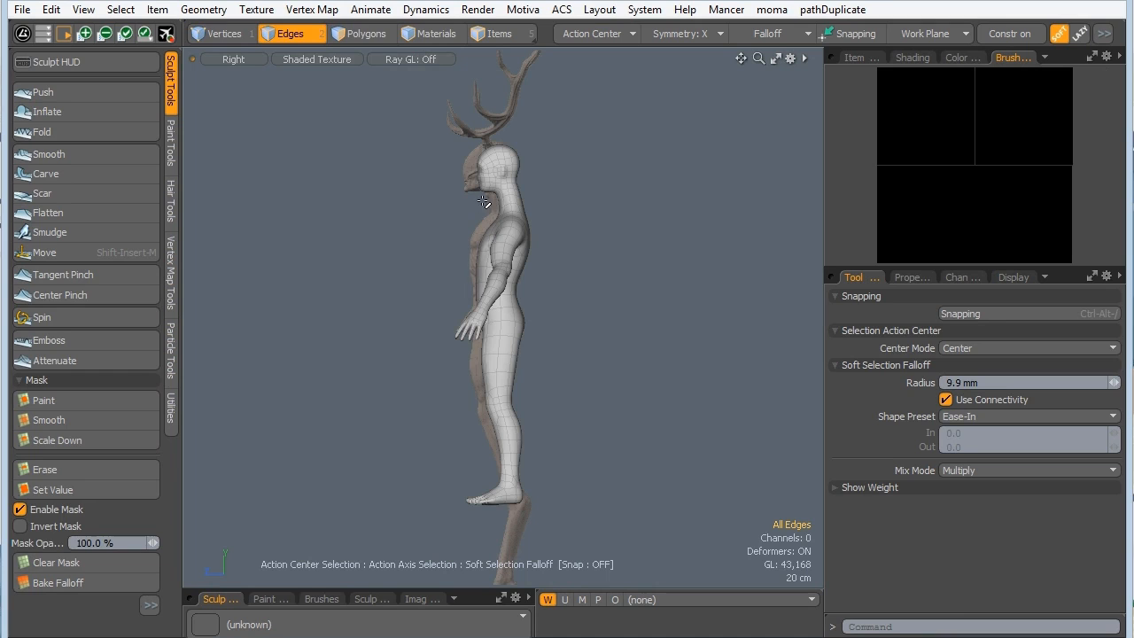
left_click_drag(575, 230, 606, 172, "ctrl+alt")
left_click_drag(541, 203, 532, 242, "alt+shift")
left_click_drag(823, 188, 916, 184)
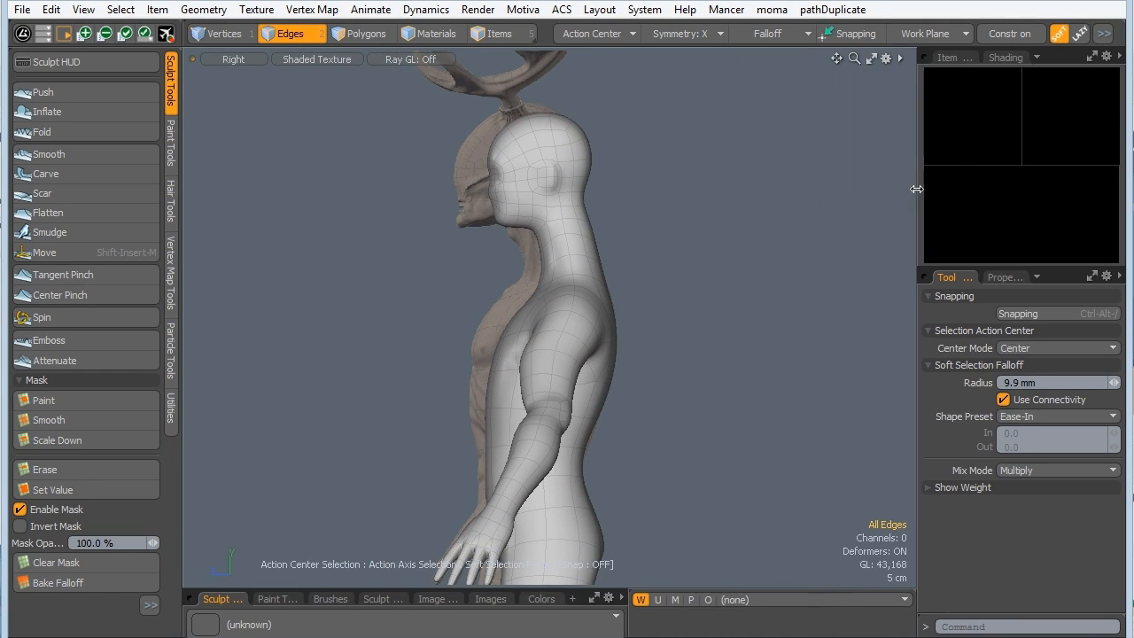
left_click_drag(459, 225, 453, 312, "ctrl+alt")
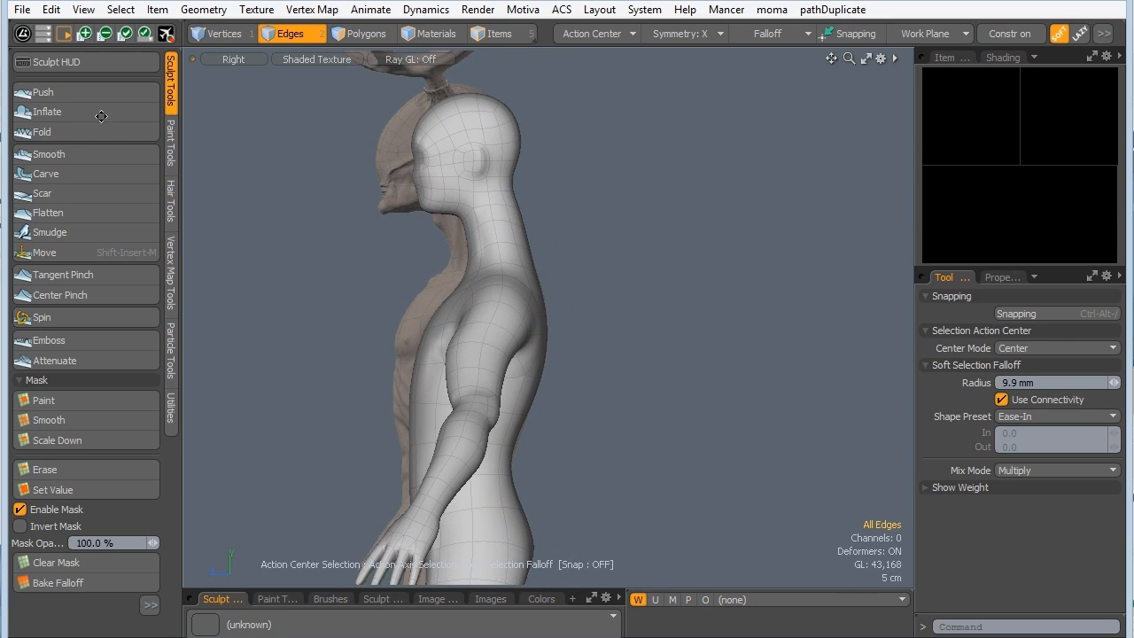
Activate the sculpt Move tool, split the viewport side by side, and set the new one to Perspective.
left_click(46, 255)
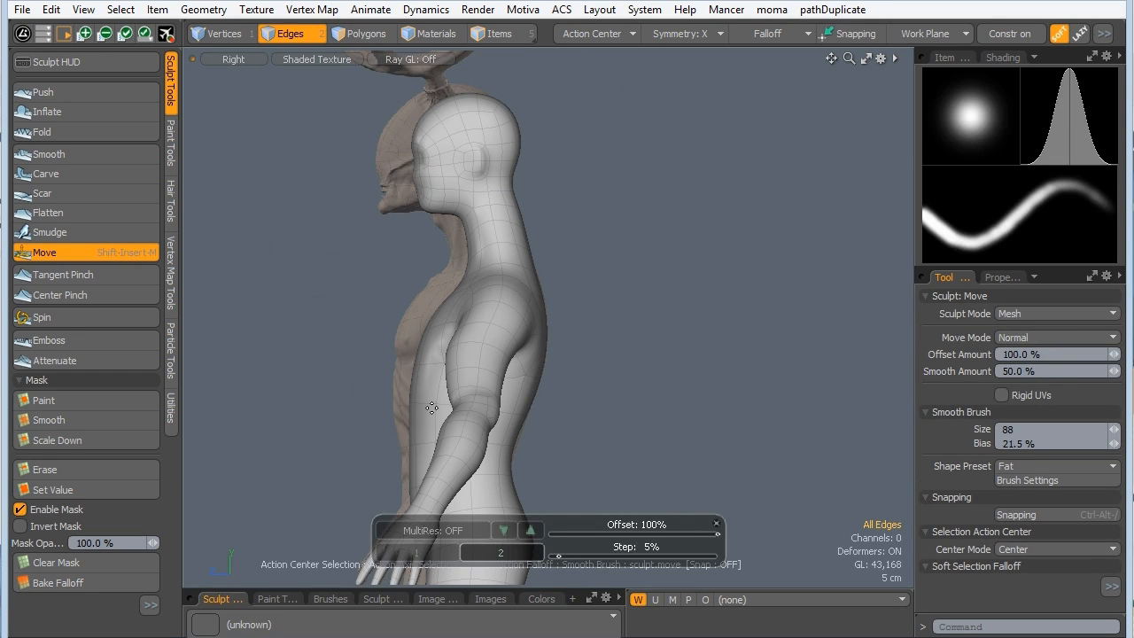
left_click_drag(414, 322, 416, 288)
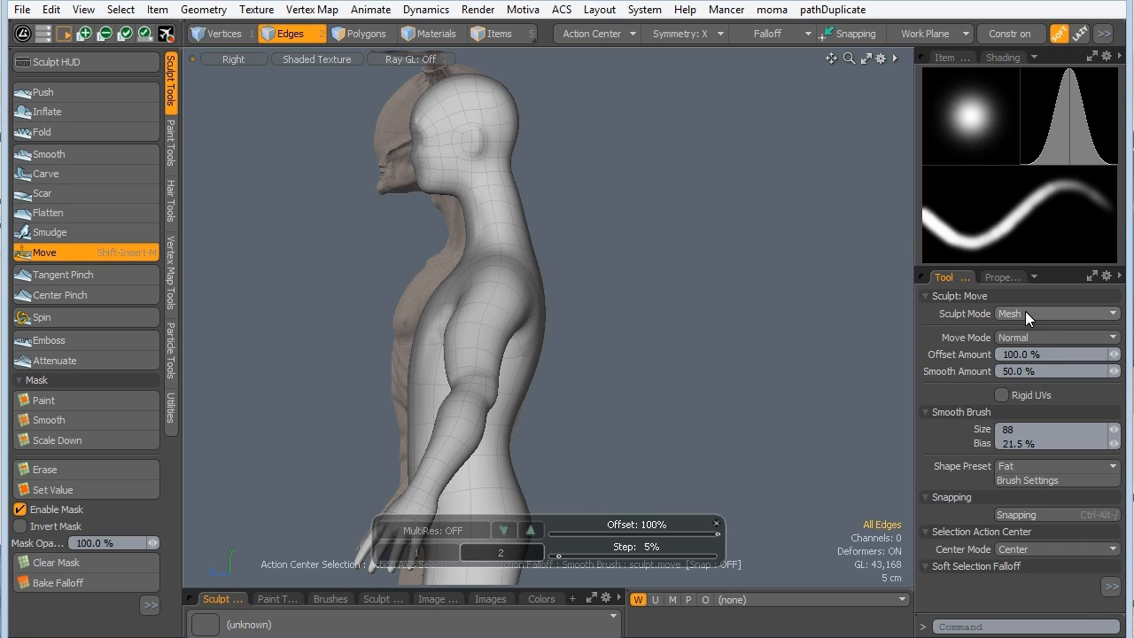
left_click_drag(192, 58, 788, 174, "ctrl")
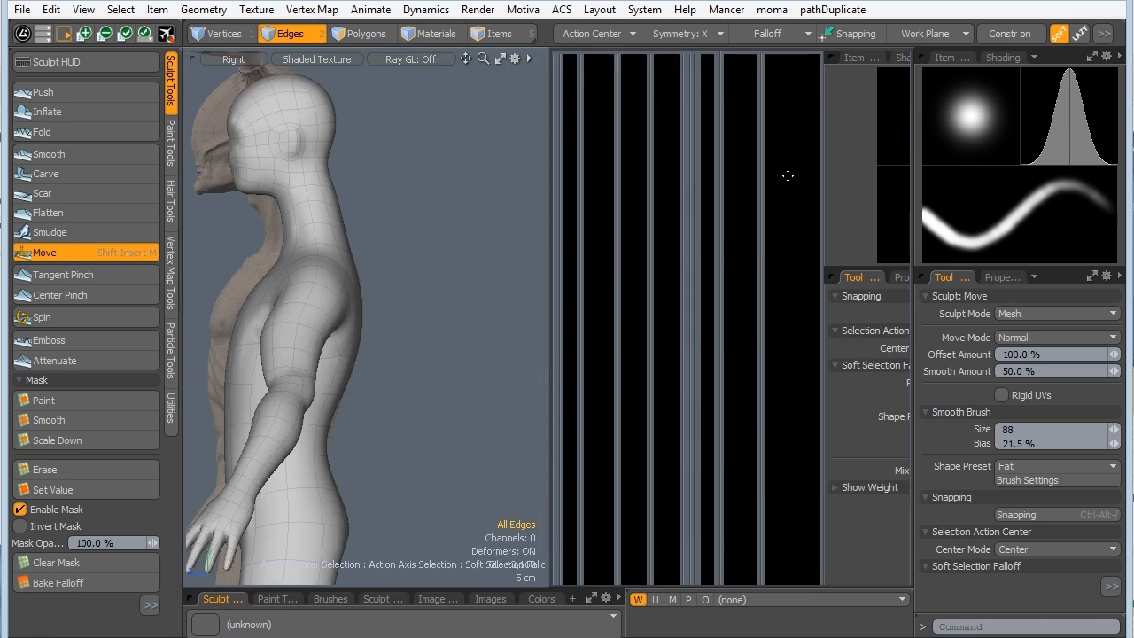
key("ctrl+space")
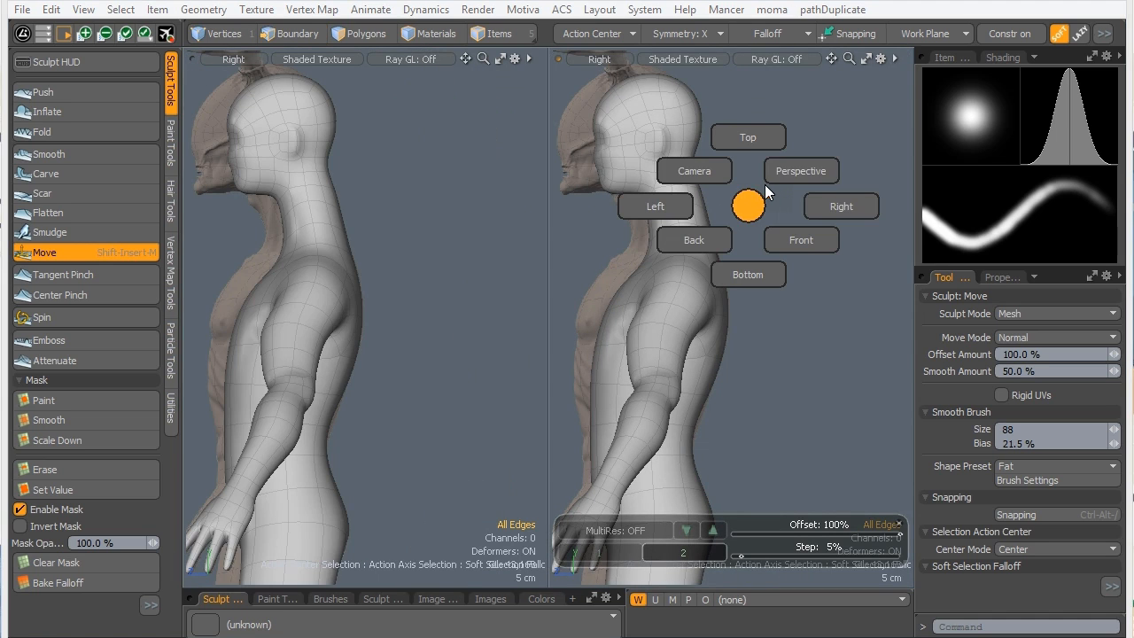
left_click(802, 171)
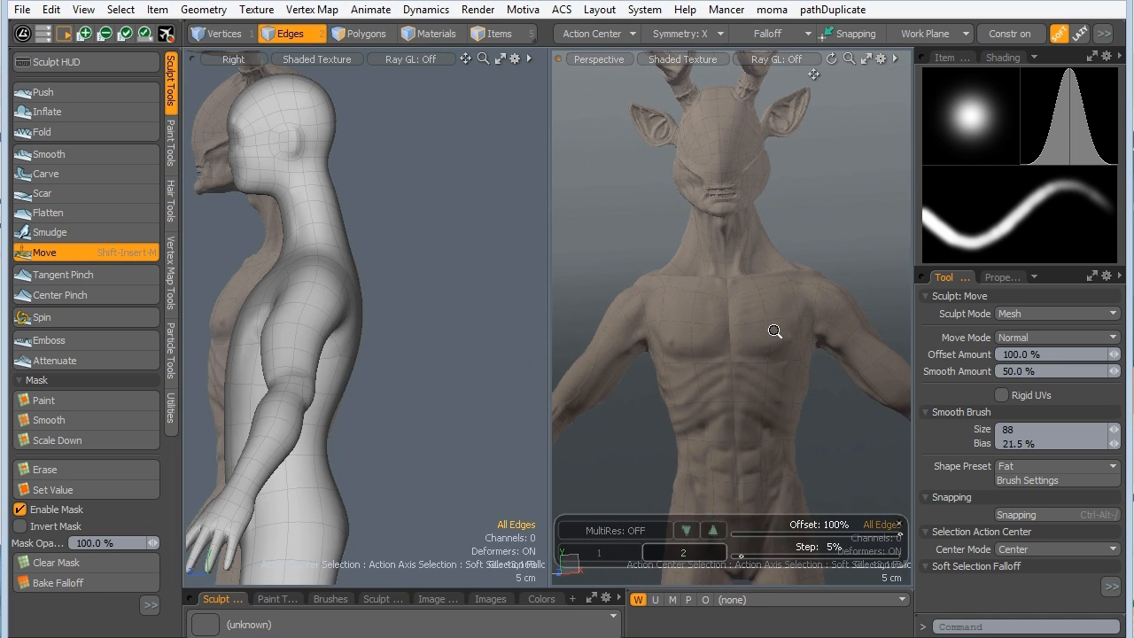
left_click_drag(687, 317, 732, 266, "alt+shift")
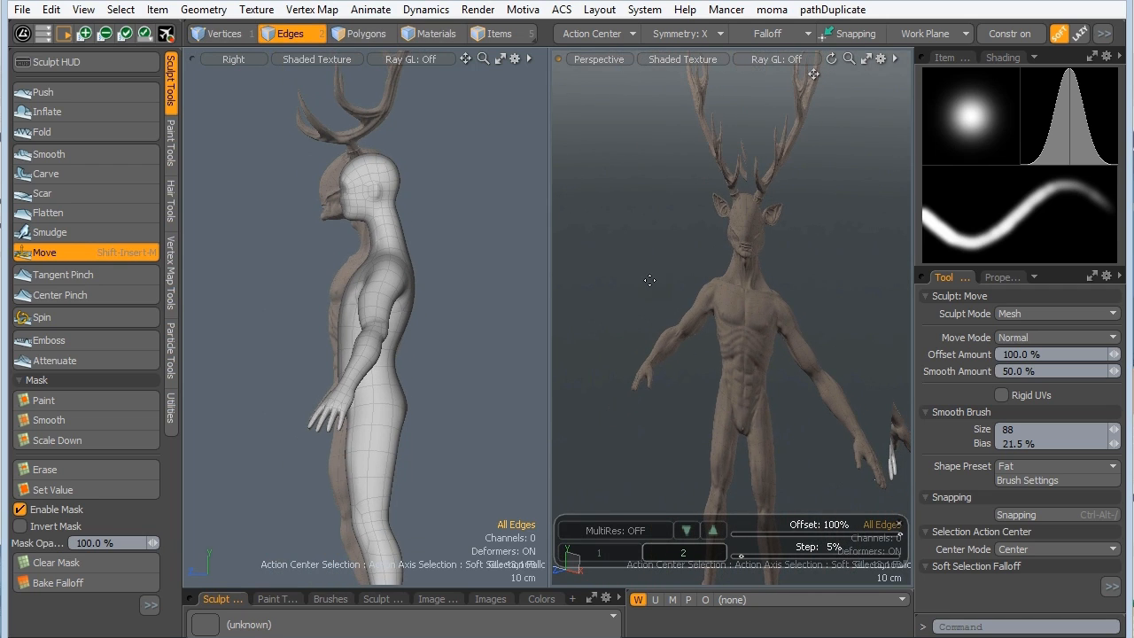
Enable Independent Rotate for the Perspective viewport and turn off its backdrop display.
key("o")
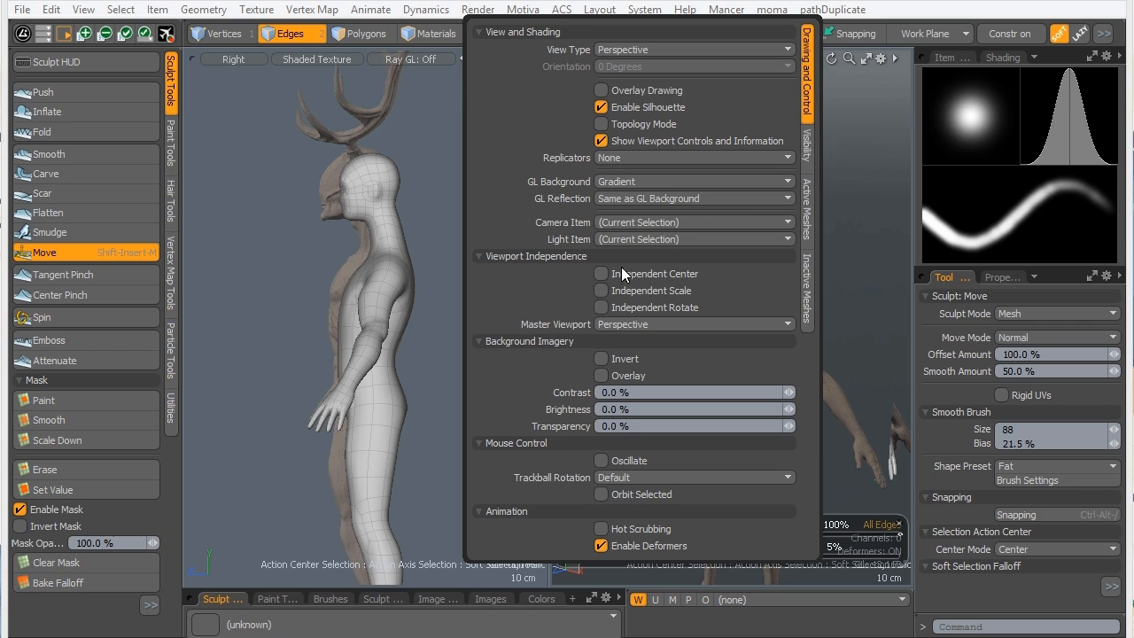
left_click(616, 307)
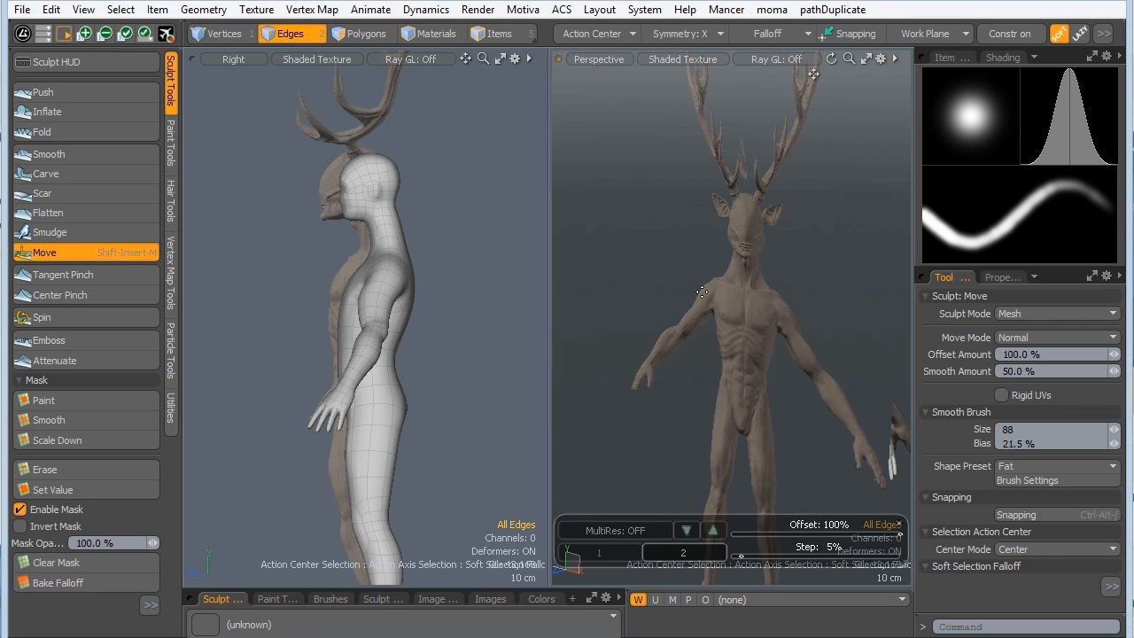
key("o")
left_click(868, 149)
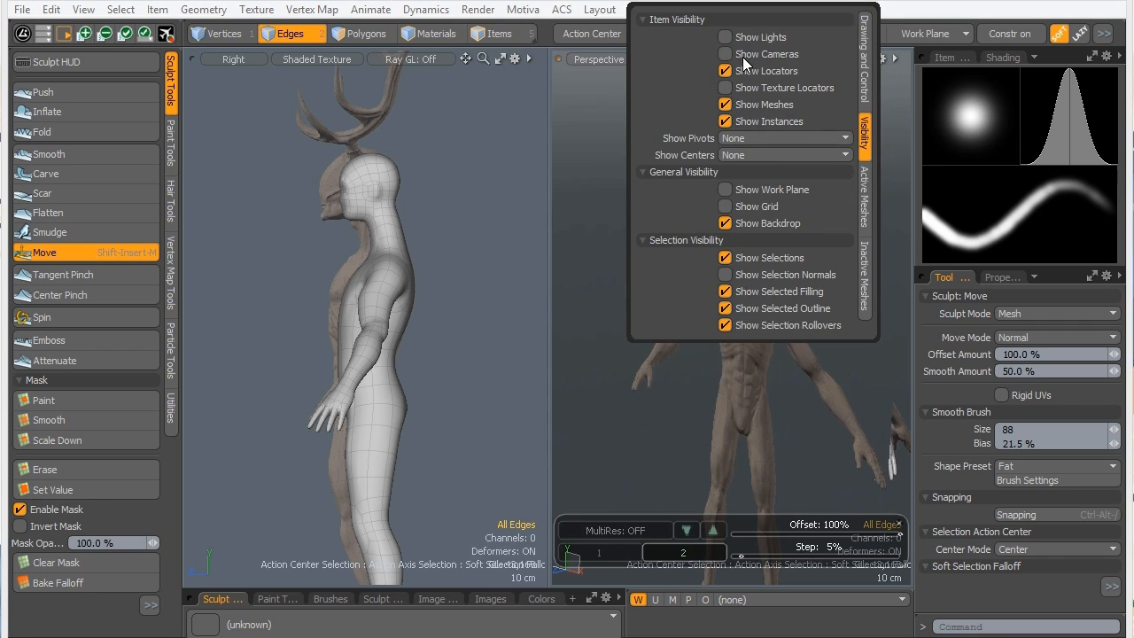
left_click(726, 224)
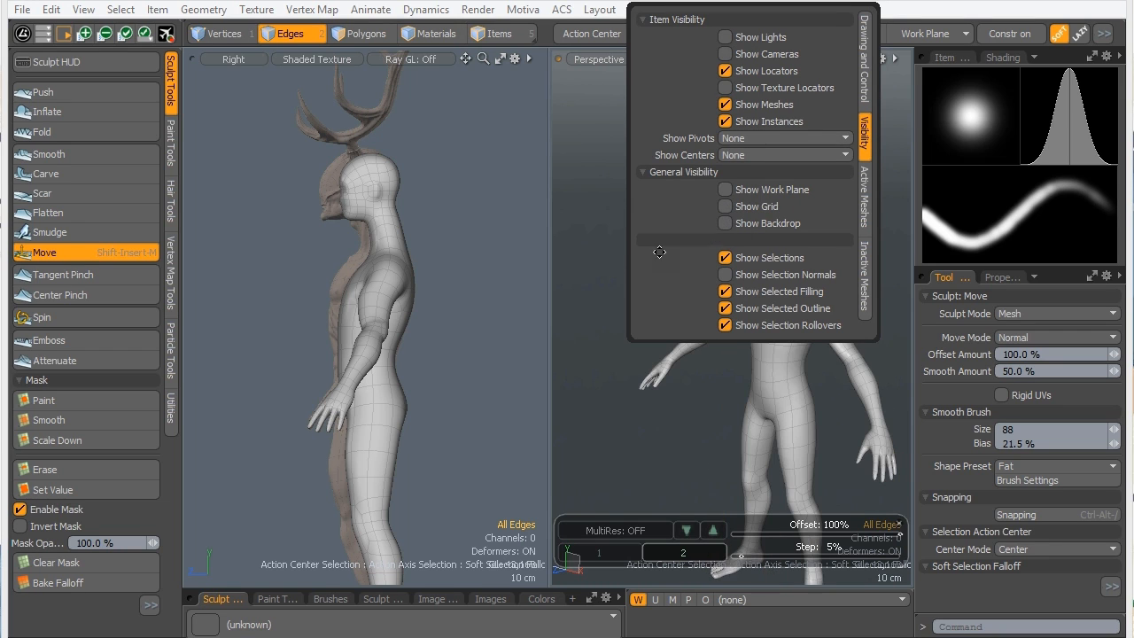
Turn off the Soft Selection falloff by setting the falloff to none.
left_click_drag(780, 271, 817, 298, "ctrl+alt")
left_click_drag(817, 299, 736, 294, "alt+shift")
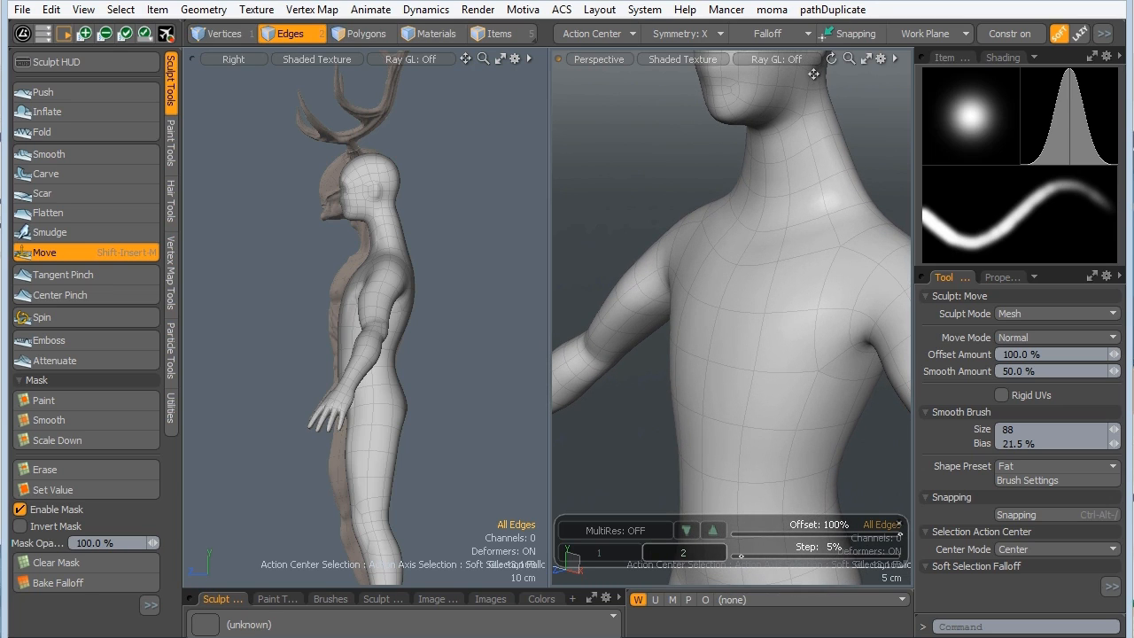
left_click(744, 35)
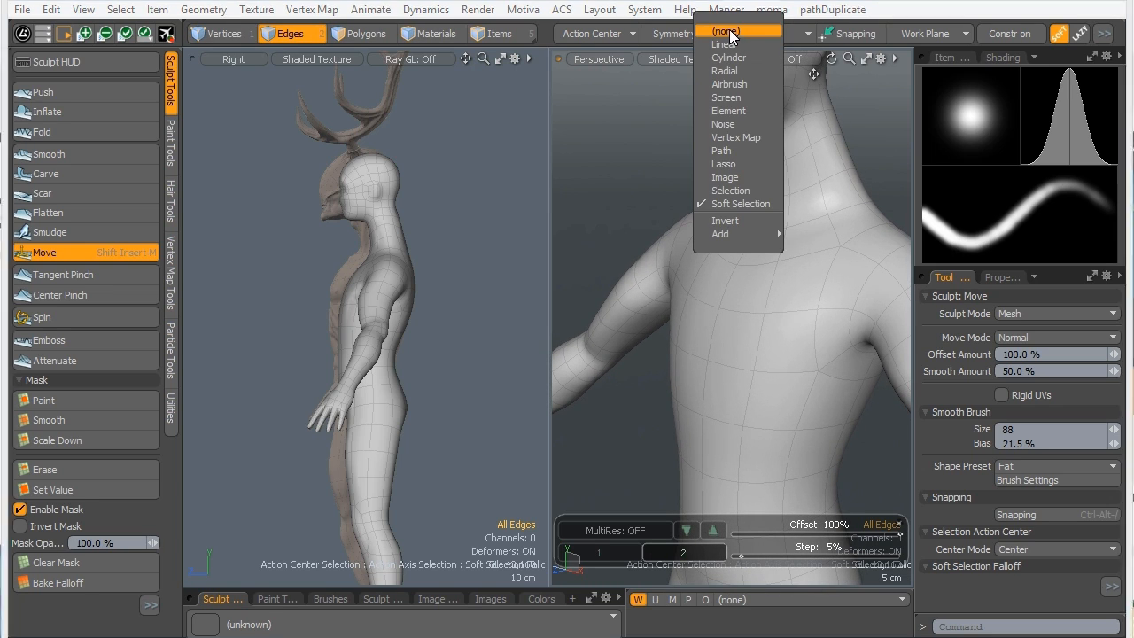
left_click(734, 41)
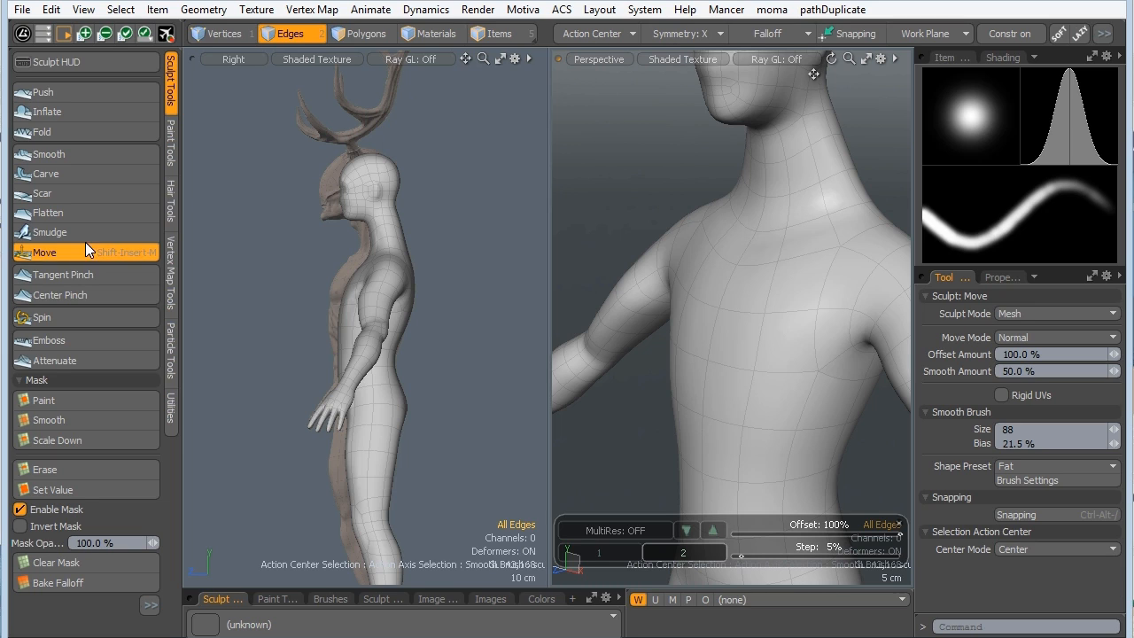
Reduce the Move brush size to about 60 and display the Right viewport in Wireframe style.
mouse_move(738, 270)
right_mouse_down()
mouse_move(715, 269)
mouse_move(739, 267)
mouse_move(757, 283)
right_mouse_up()
scroll(350, 280, "up", 5)
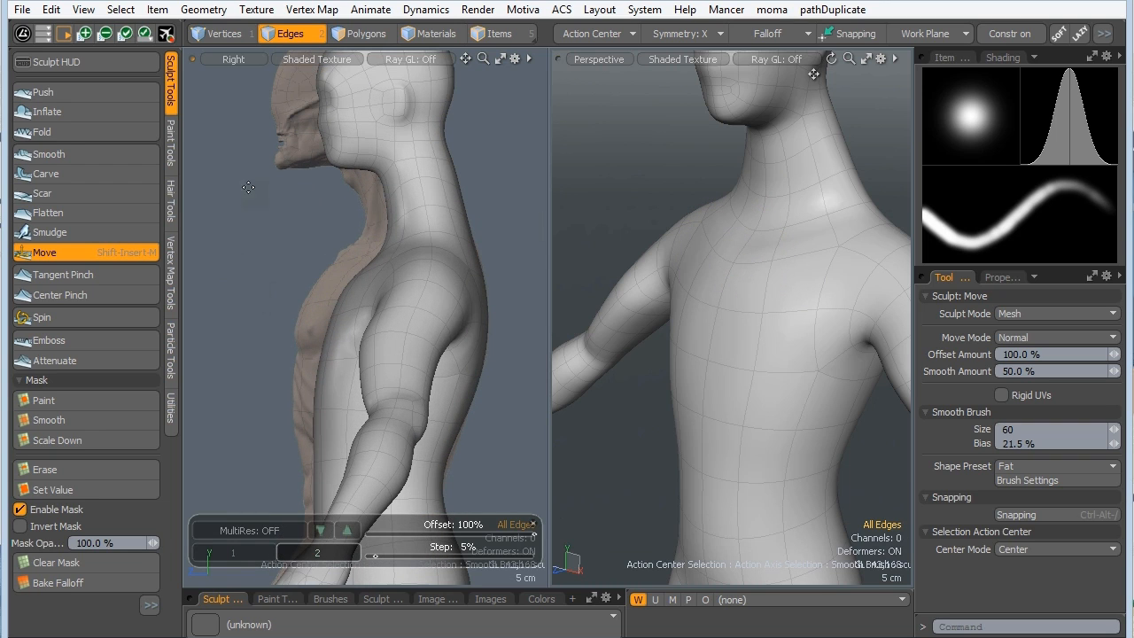
left_click(305, 58)
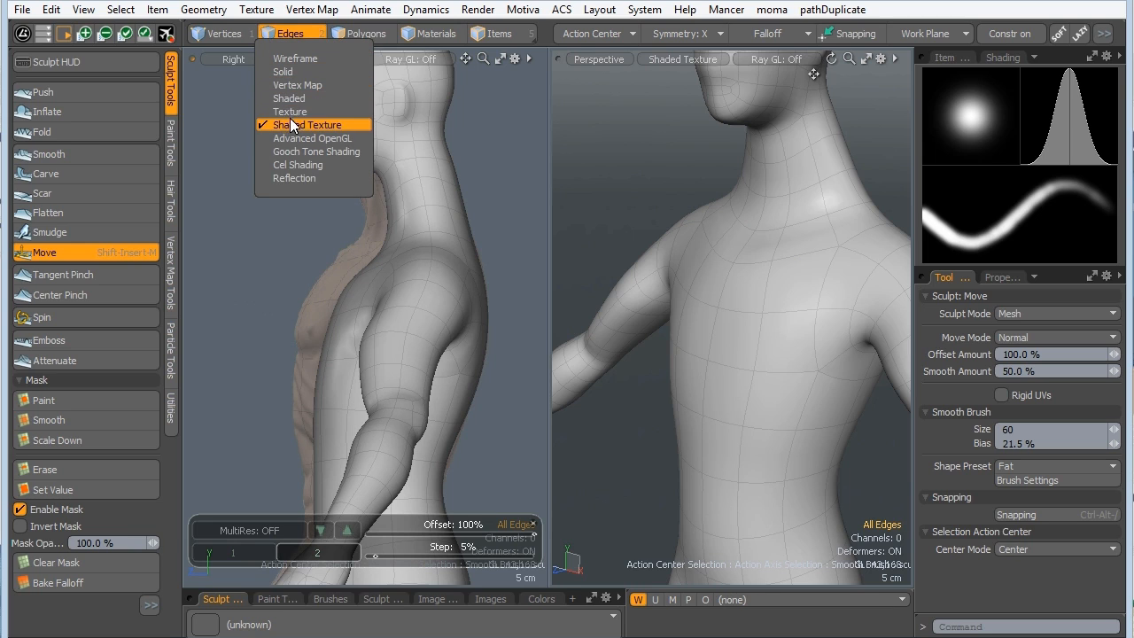
left_click(292, 59)
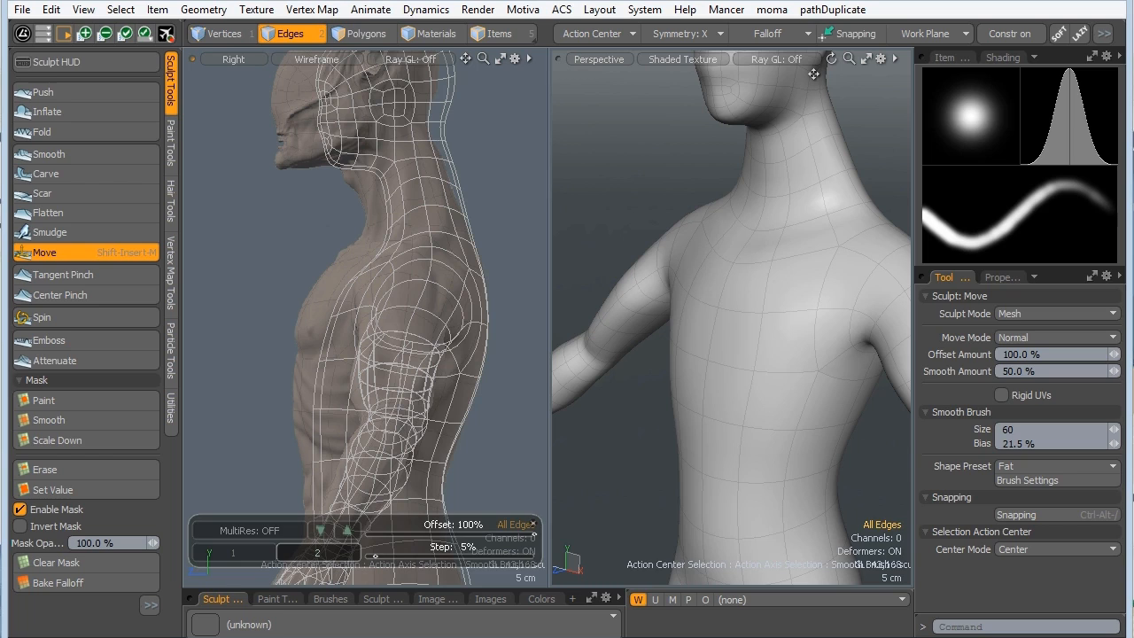
Enlarge the Move brush to about 92 and pull the chest and abdomen wireframe forward to the reference body's side profile.
right_click_drag(748, 274, 754, 273)
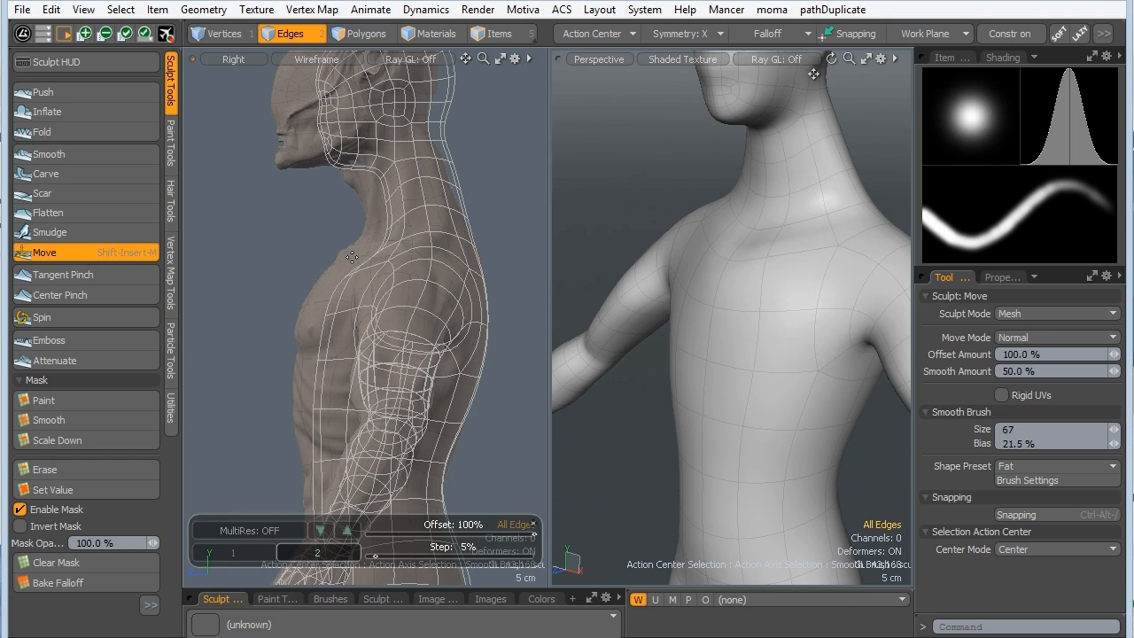
left_click_drag(338, 285, 308, 320)
right_click_drag(309, 346, 331, 346)
left_click_drag(331, 346, 306, 358)
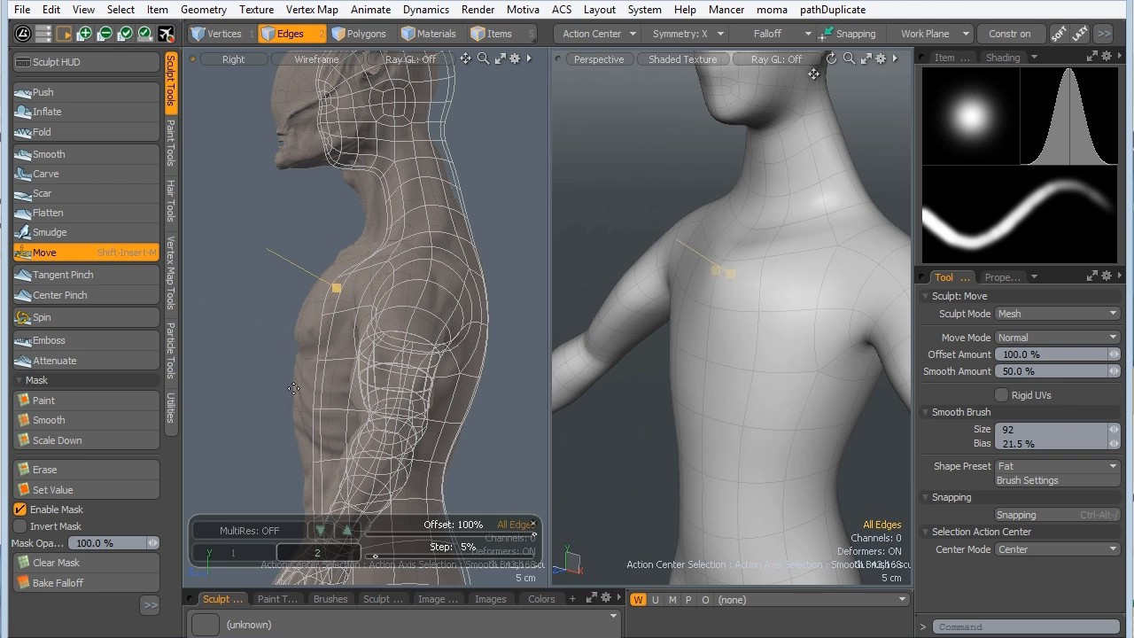
left_click_drag(318, 395, 267, 417)
mouse_move(317, 335)
left_mouse_down()
mouse_move(270, 320)
mouse_move(297, 318)
mouse_move(280, 319)
left_mouse_up()
Sculpt the upper chest and the base of the neck to follow the reference profile in the Right view.
left_click_drag(342, 274, 324, 273)
mouse_move(378, 253)
left_mouse_down()
mouse_move(349, 233)
mouse_move(380, 218)
mouse_move(361, 222)
left_mouse_up()
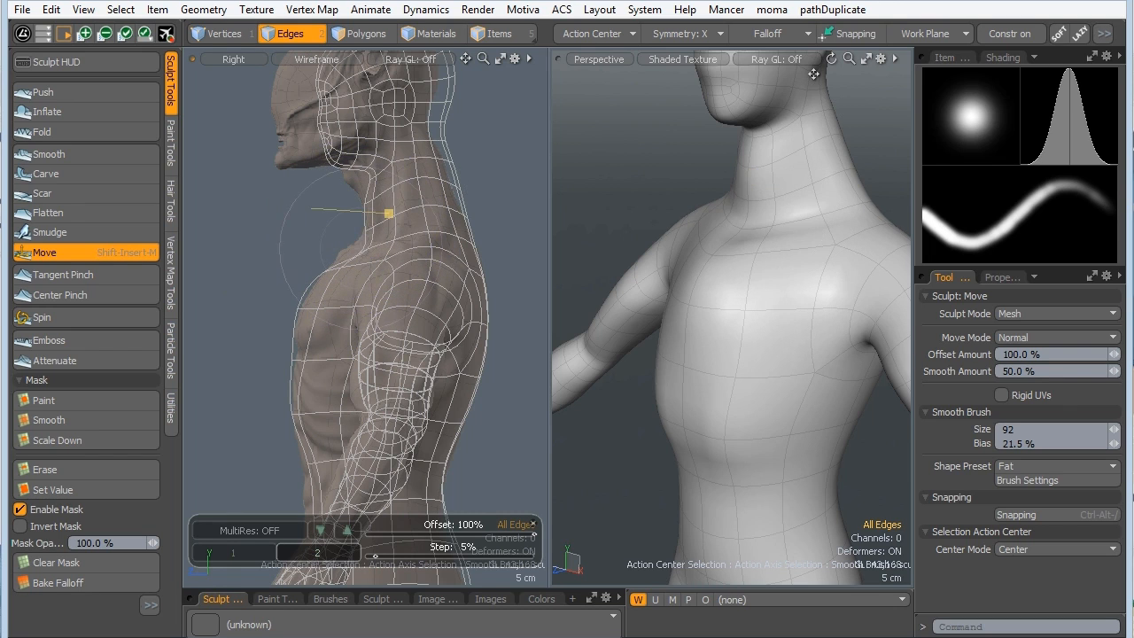
left_click_drag(326, 182, 362, 254)
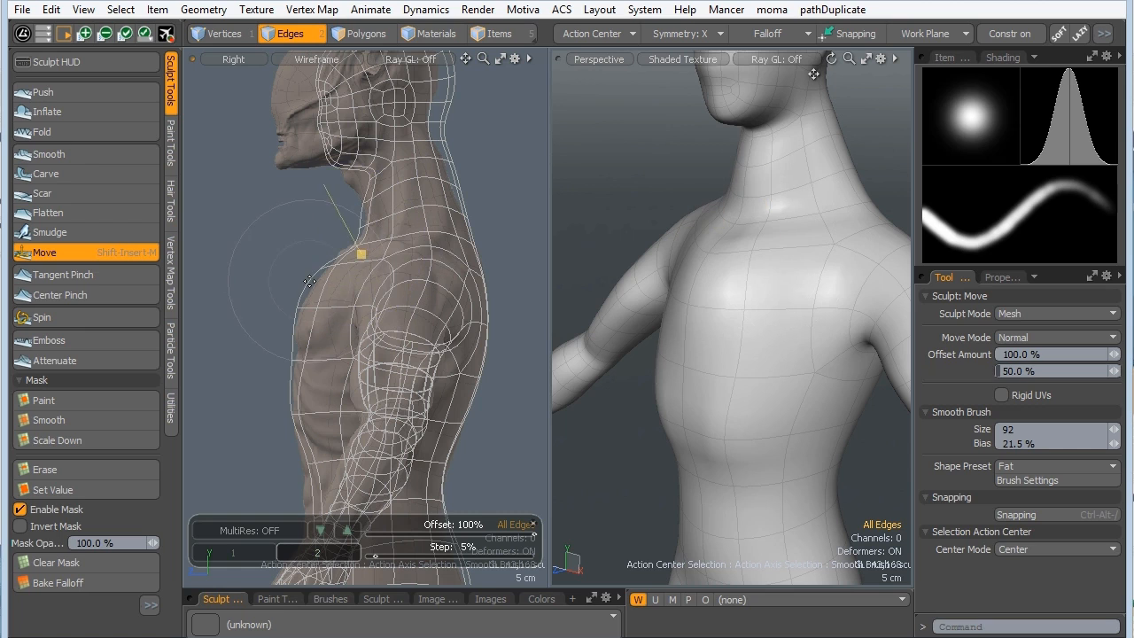
left_click_drag(299, 296, 316, 297)
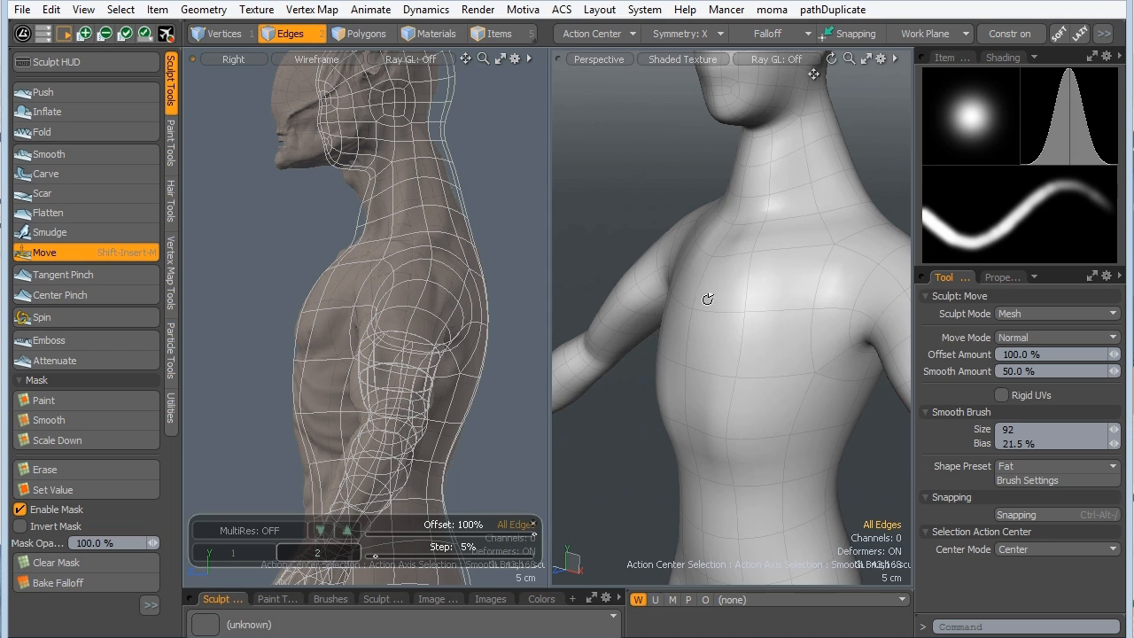
Compare the body wireframe with the reference from the torso down to the feet.
left_click_drag(706, 299, 753, 266, "alt")
left_click_drag(339, 271, 346, 117, "alt+shift")
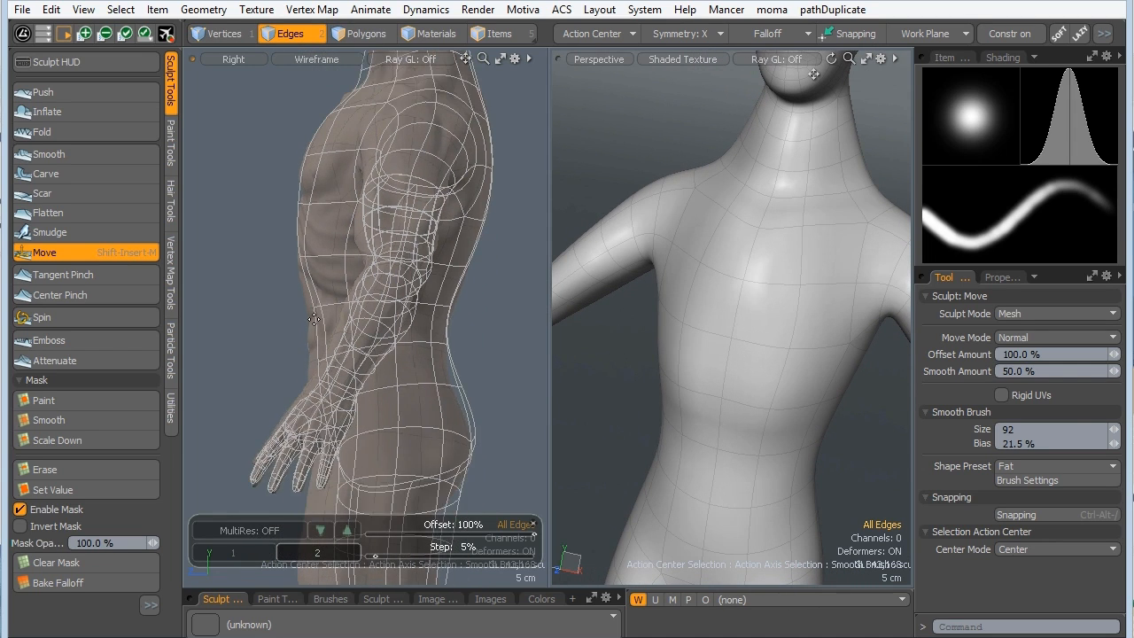
scroll(313, 319, "up", 3)
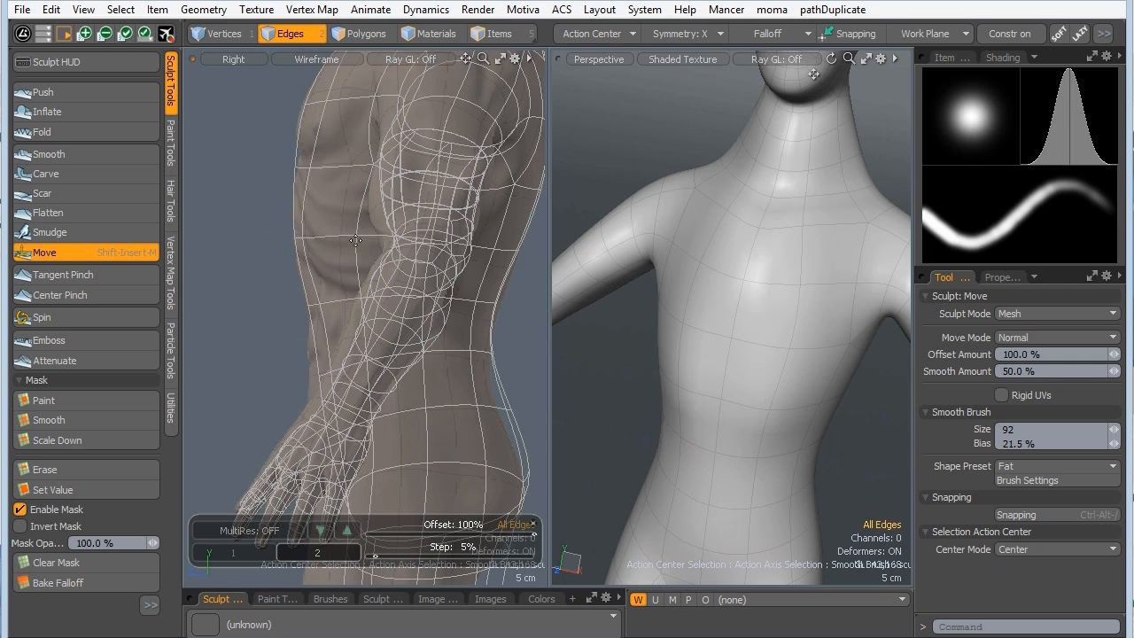
mouse_move(315, 294)
left_mouse_down("alt")
mouse_move(371, 192)
mouse_move(371, 62)
left_mouse_up("alt")
left_click_drag(372, 478, 355, 148, "alt")
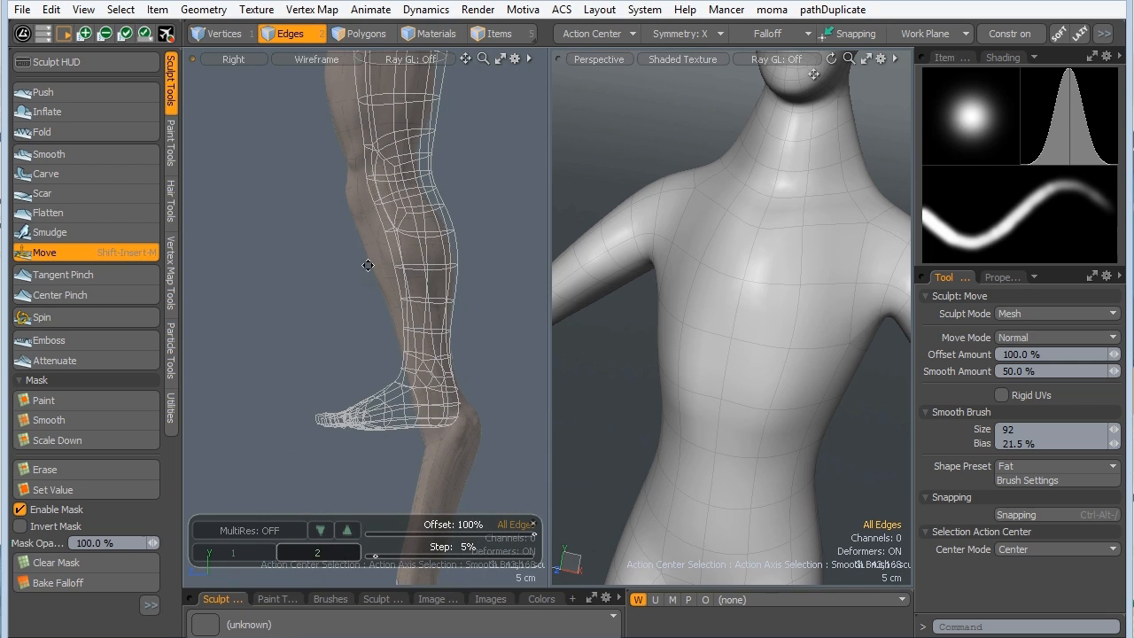
left_click_drag(367, 263, 355, 310, "alt")
left_click_drag(400, 180, 379, 532, "alt")
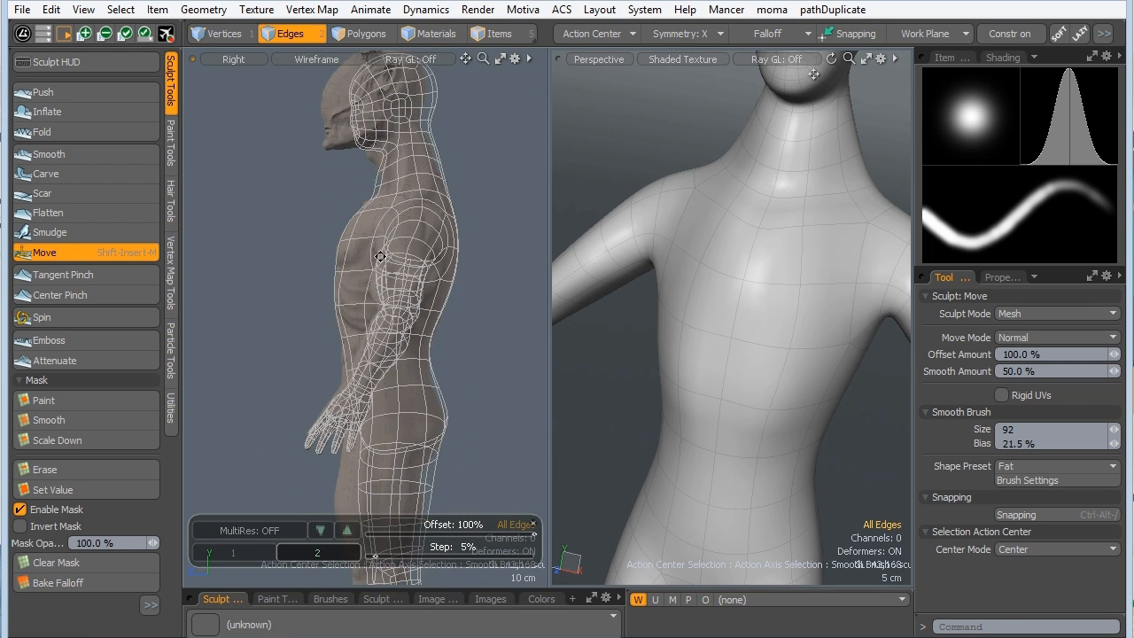
Sculpt the front of the neck and the throat toward the reference profile in the Right view.
scroll(373, 199, "up", 2)
left_click_drag(372, 199, 379, 268, "alt+shift")
scroll(338, 295, "up", 4)
scroll(337, 295, "up", 2)
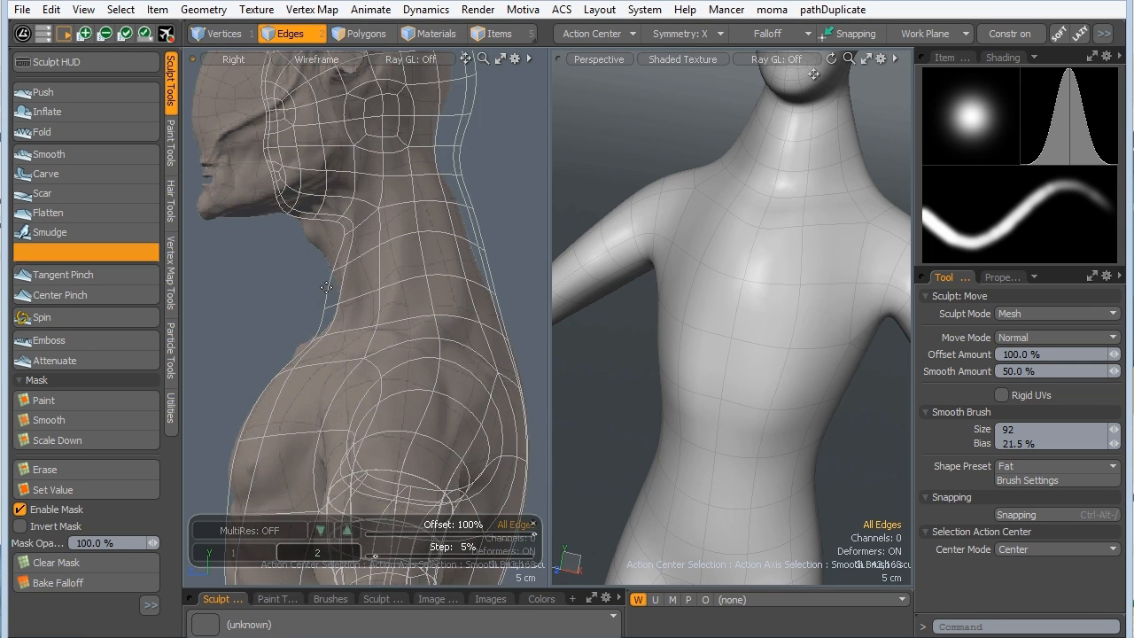
left_click_drag(331, 291, 336, 290)
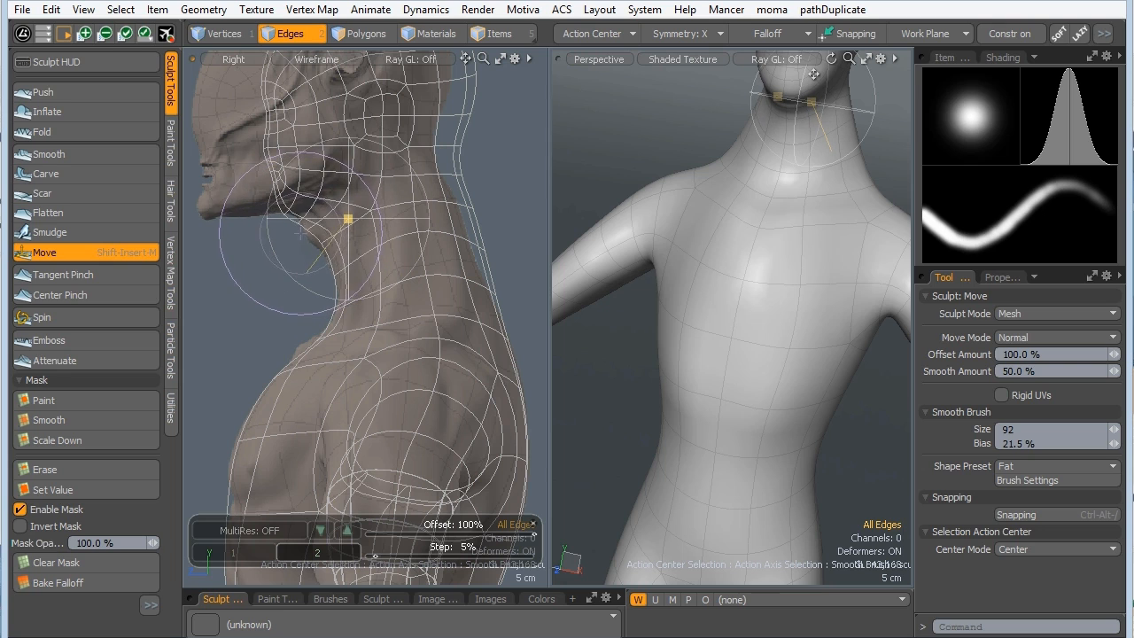
mouse_move(301, 232)
left_mouse_down()
mouse_move(329, 203)
mouse_move(348, 242)
mouse_move(384, 253)
mouse_move(390, 239)
mouse_move(384, 254)
left_mouse_up()
Select the head's vertices and, with the action center set to Screen, move them about 1.41 cm in Y and 2.77 cm in Z.
scroll(347, 242, "down", 2)
scroll(367, 243, "down", 1)
left_click_drag(352, 152, 333, 131, "alt")
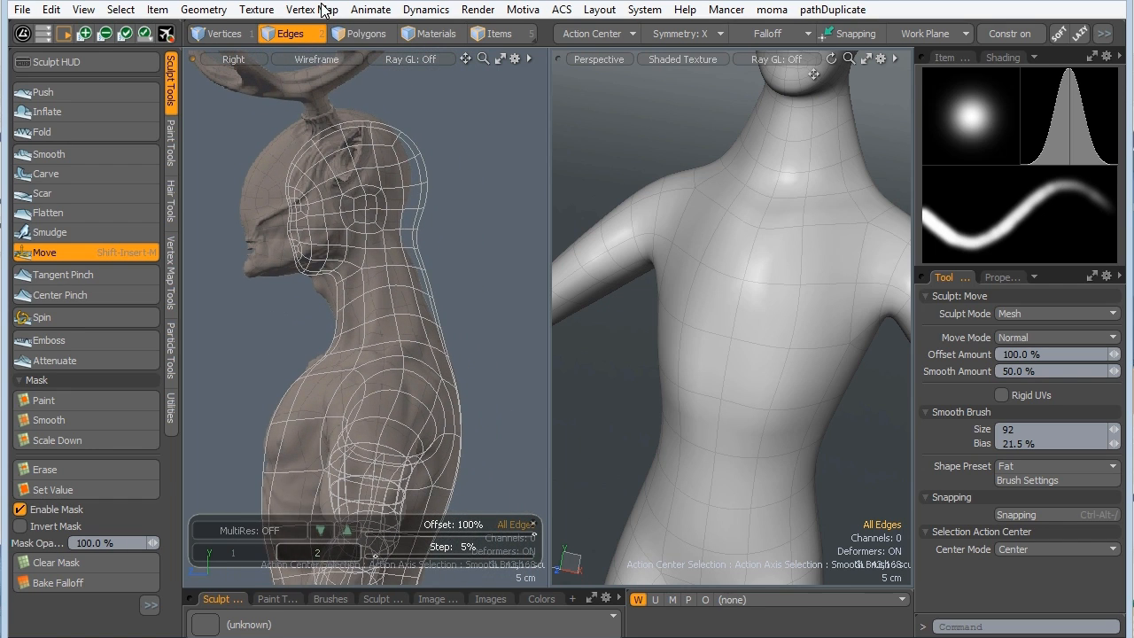
left_click(352, 33)
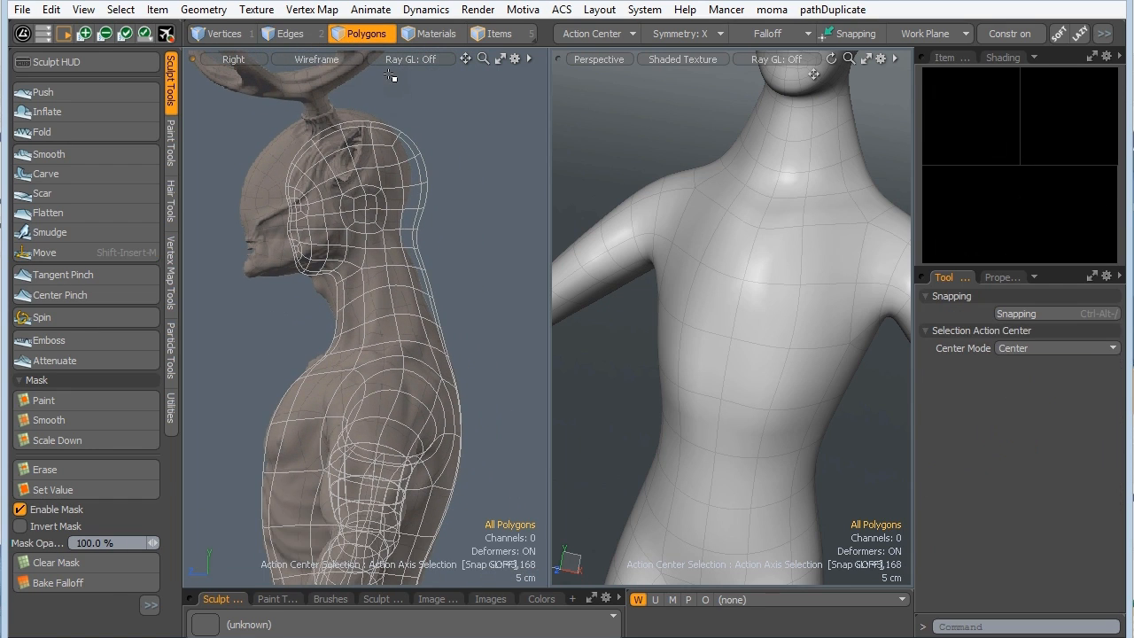
left_click(220, 34)
mouse_move(385, 107)
right_mouse_down()
mouse_move(342, 94)
mouse_move(245, 264)
mouse_move(326, 282)
mouse_move(400, 263)
mouse_move(466, 217)
mouse_move(471, 170)
mouse_move(430, 89)
right_mouse_up()
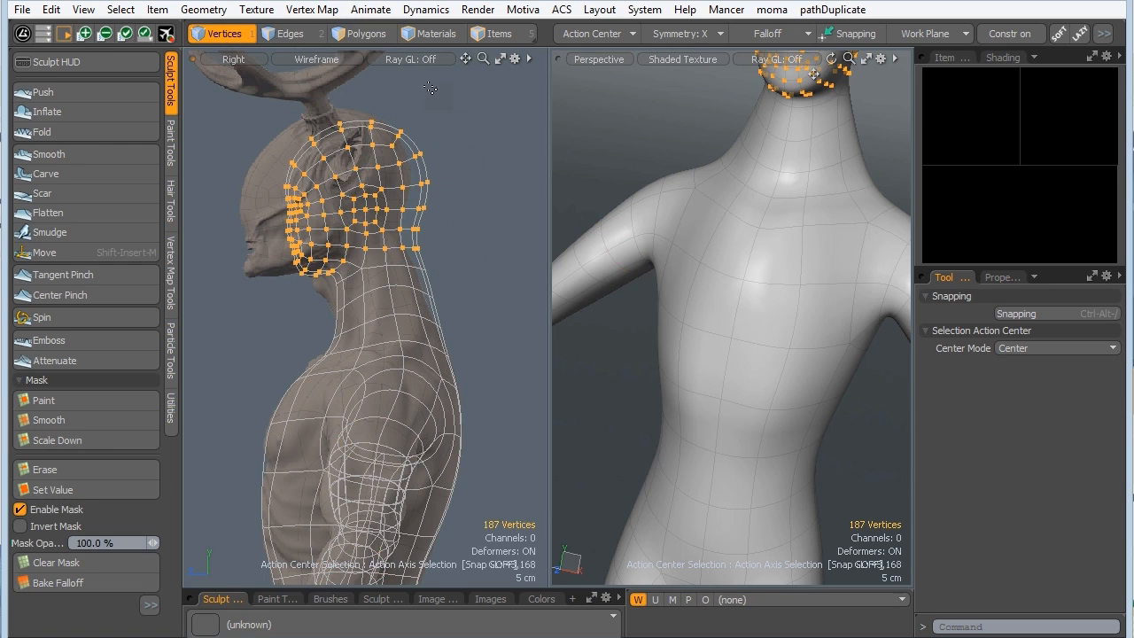
key("w")
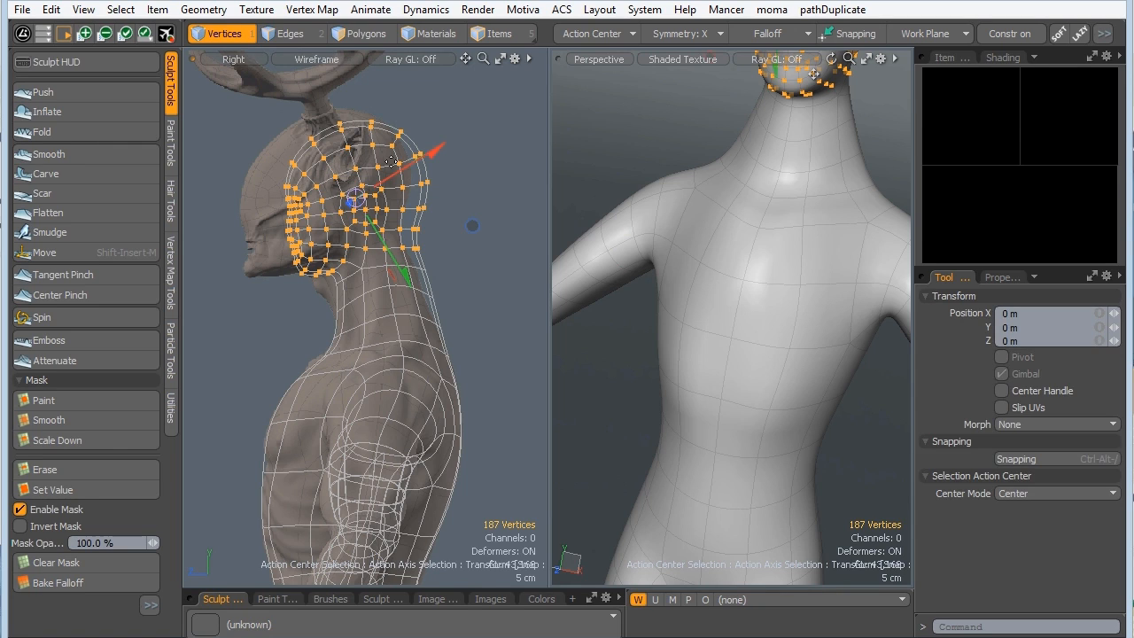
key("alt")
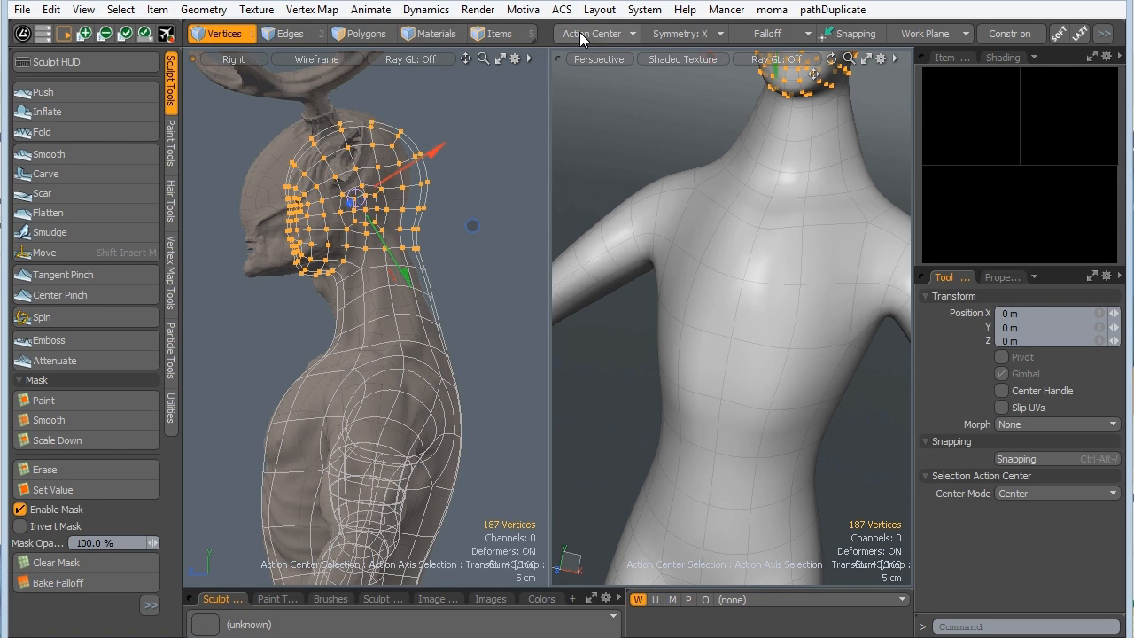
left_click(575, 33)
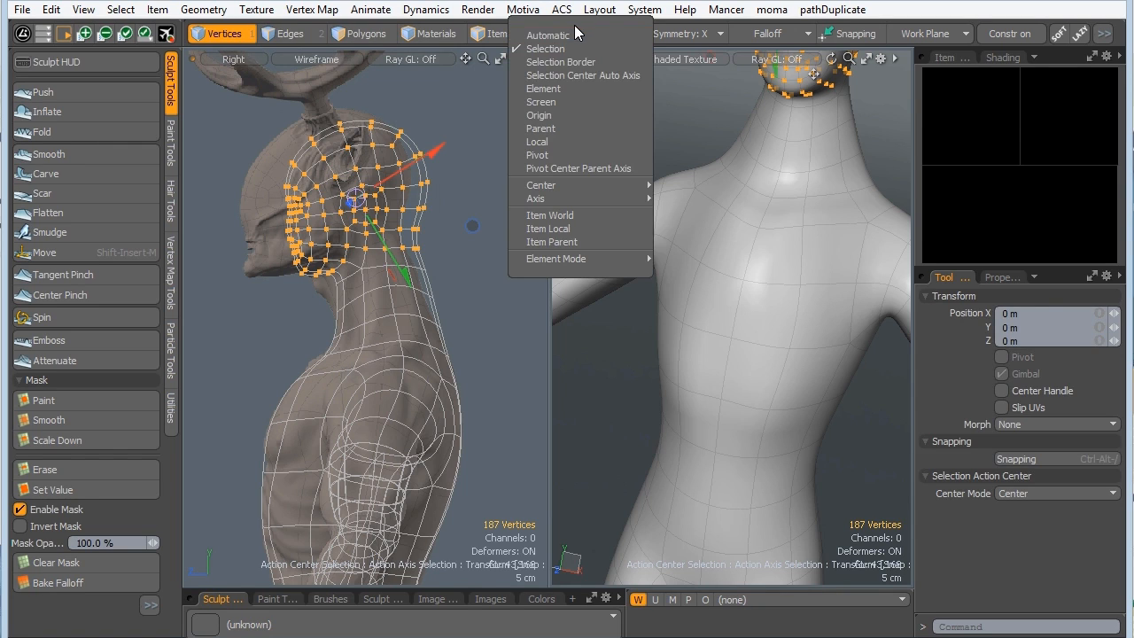
left_click(541, 102)
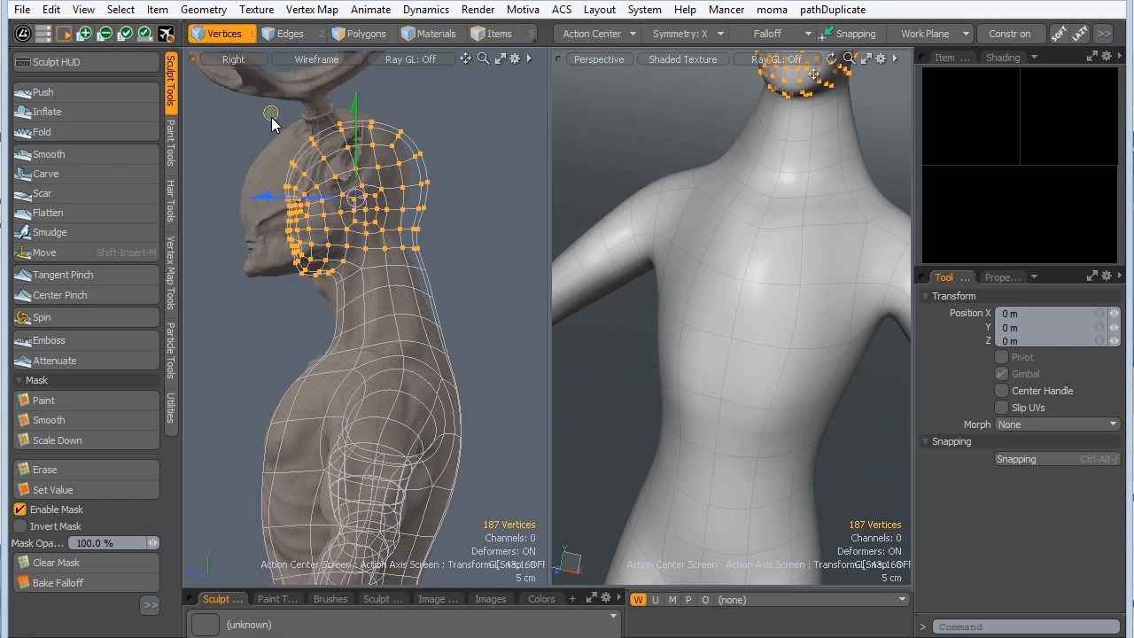
mouse_move(272, 117)
left_mouse_down()
mouse_move(249, 106)
mouse_move(257, 95)
mouse_move(255, 105)
left_mouse_up()
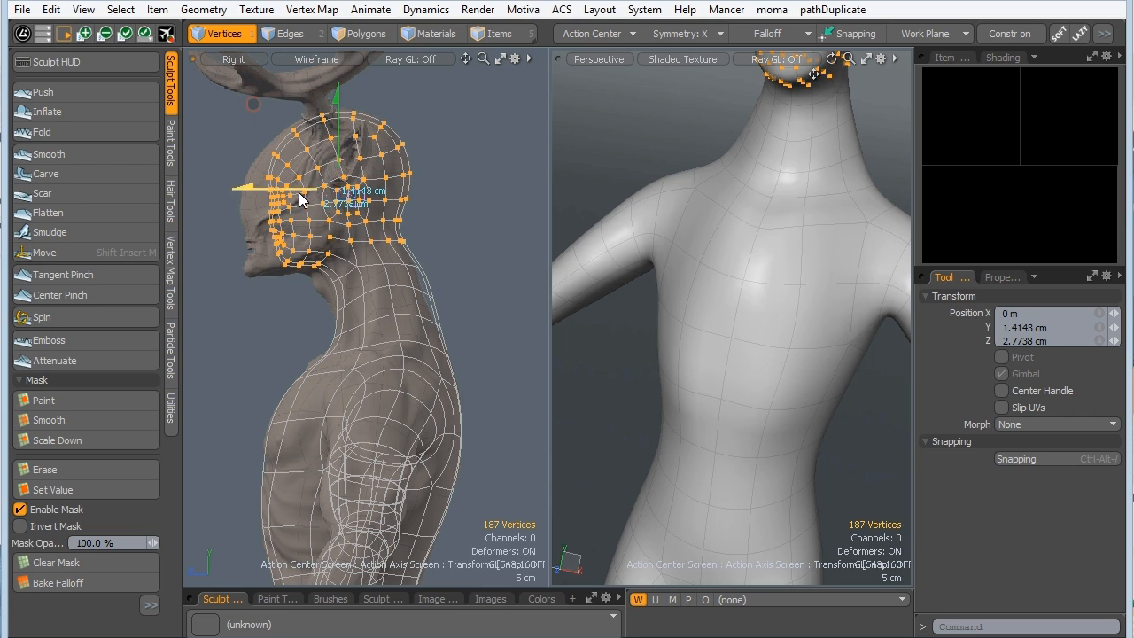
key("space")
left_click(300, 310)
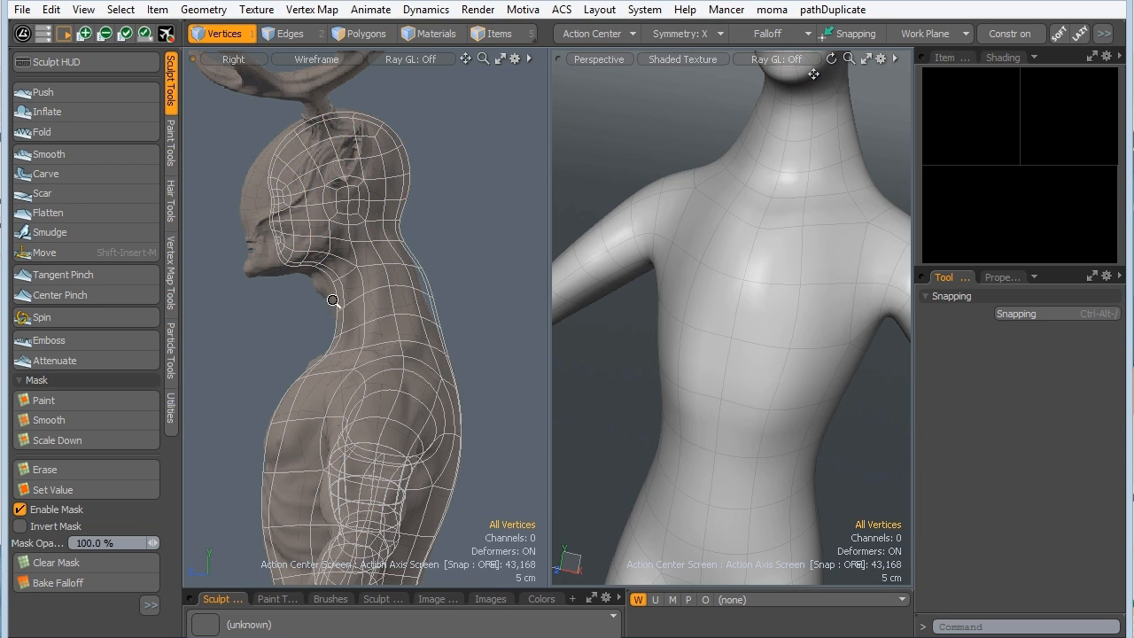
Select the ring of vertices around the upper neck below the jaw and move it forward to the reference.
scroll(329, 299, "up", 3)
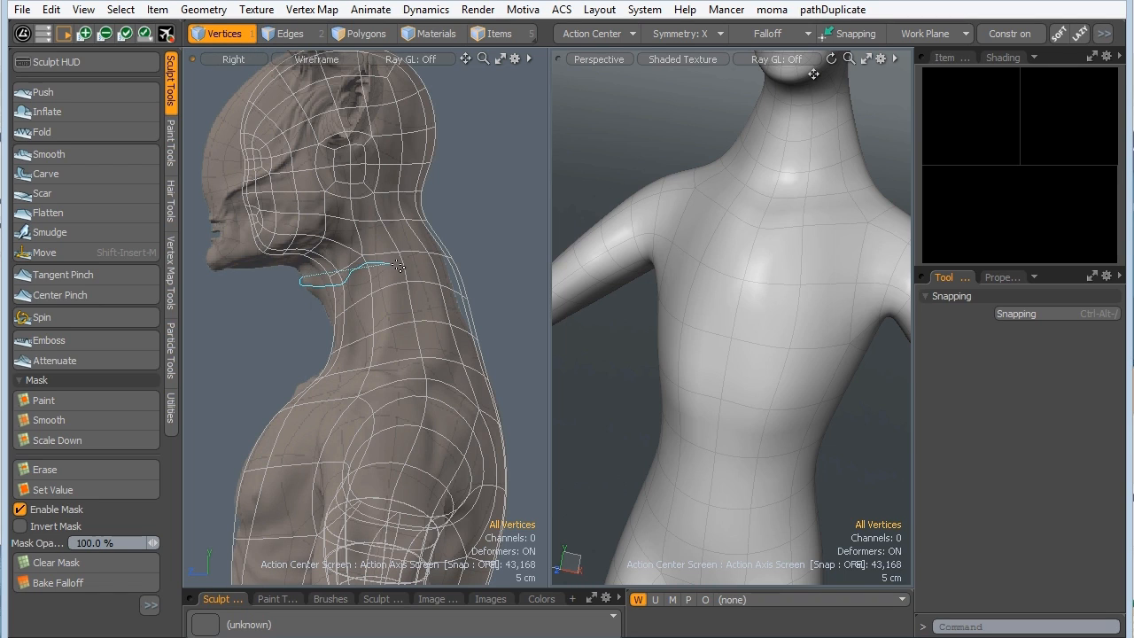
mouse_move(400, 266)
right_mouse_down()
mouse_move(479, 261)
mouse_move(323, 253)
mouse_move(340, 281)
right_mouse_up()
key("w")
left_click_drag(318, 180, 295, 177)
key("q")
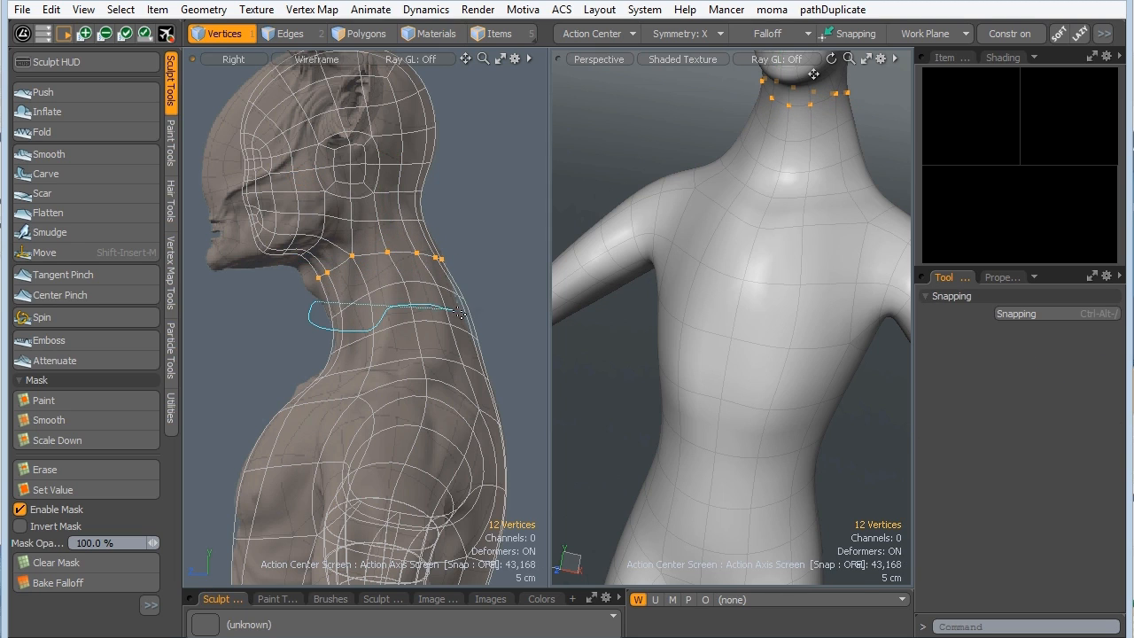
Move the next vertex ring down the neck about 1.15 cm in Z and -1.36 mm in Y.
mouse_move(460, 315)
right_mouse_down()
mouse_move(425, 279)
mouse_move(345, 292)
mouse_move(358, 298)
right_mouse_up()
key("w")
left_click_drag(319, 228, 307, 231)
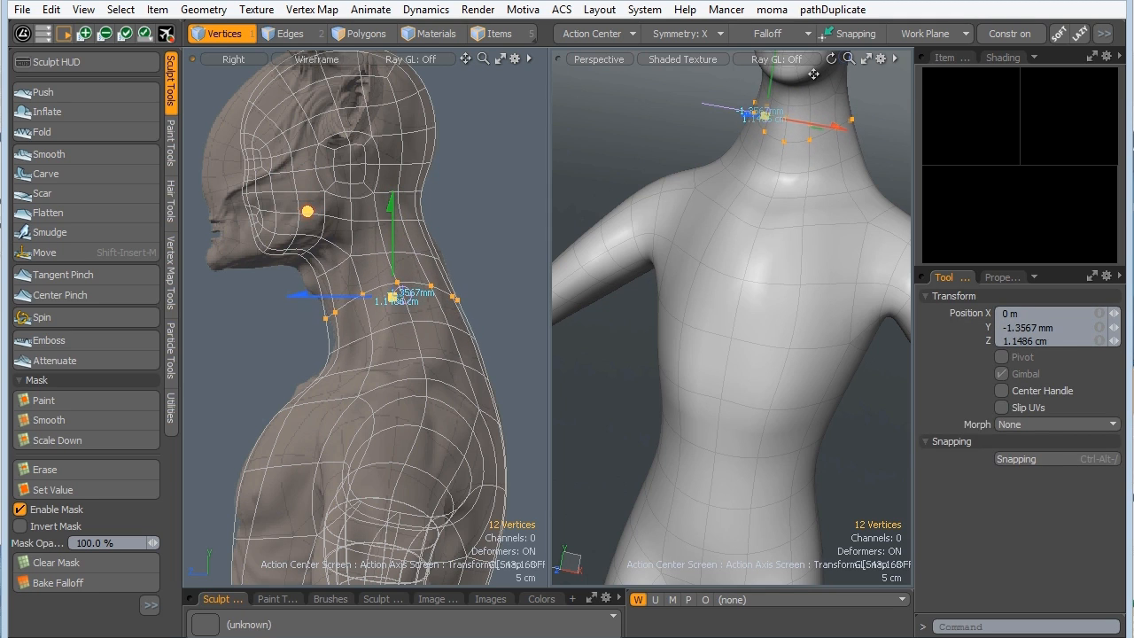
key("space")
Examine the reshaped head, neck and torso in the Perspective and Right views.
scroll(691, 172, "down", 3)
left_click_drag(669, 235, 754, 178, "alt")
scroll(738, 275, "up", 2)
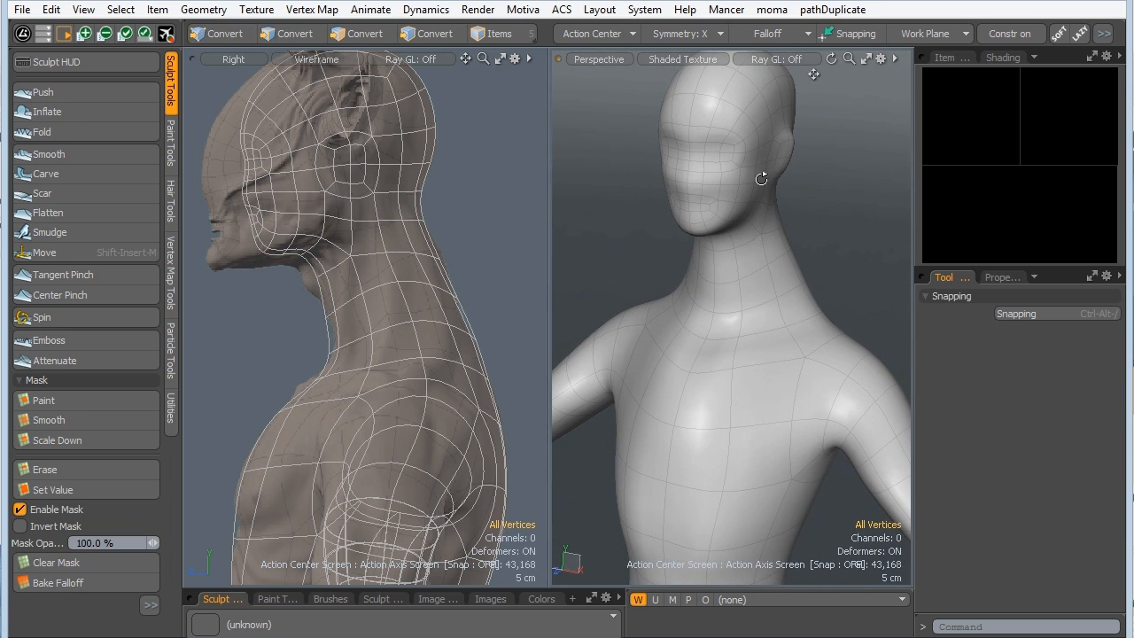
left_click_drag(746, 262, 700, 321, "alt")
scroll(732, 269, "down", 2)
mouse_move(345, 293)
left_mouse_down("alt")
mouse_move(363, 233)
mouse_move(327, 226)
mouse_move(327, 288)
left_mouse_up("alt")
scroll(362, 233, "down", 2)
scroll(329, 296, "down", 2)
scroll(327, 289, "up", 3)
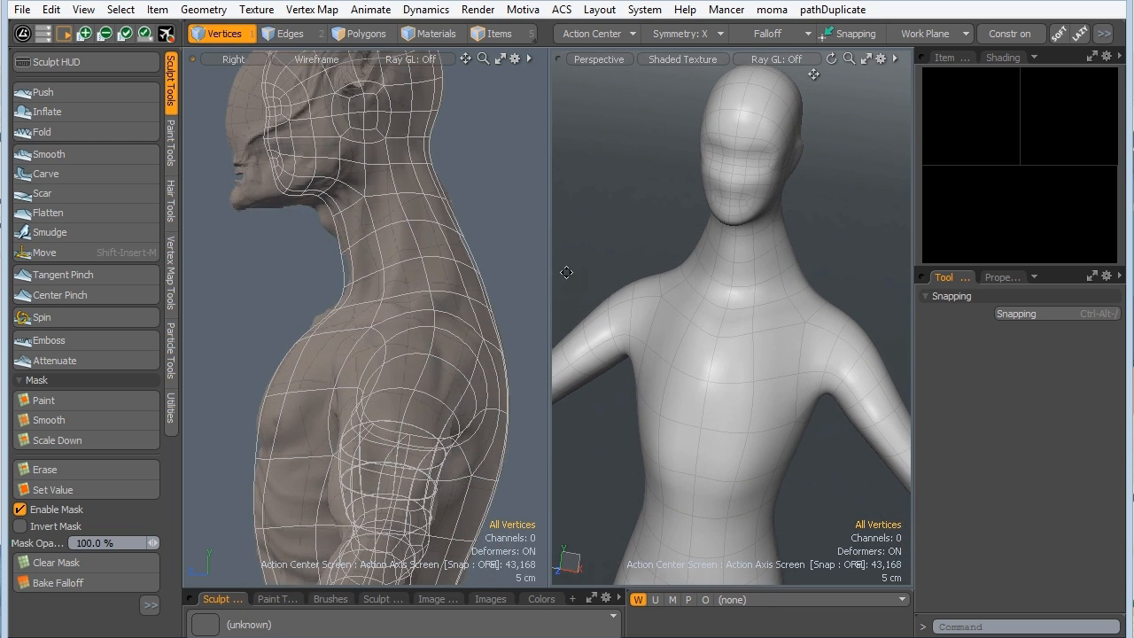
left_click_drag(698, 354, 747, 307, "alt")
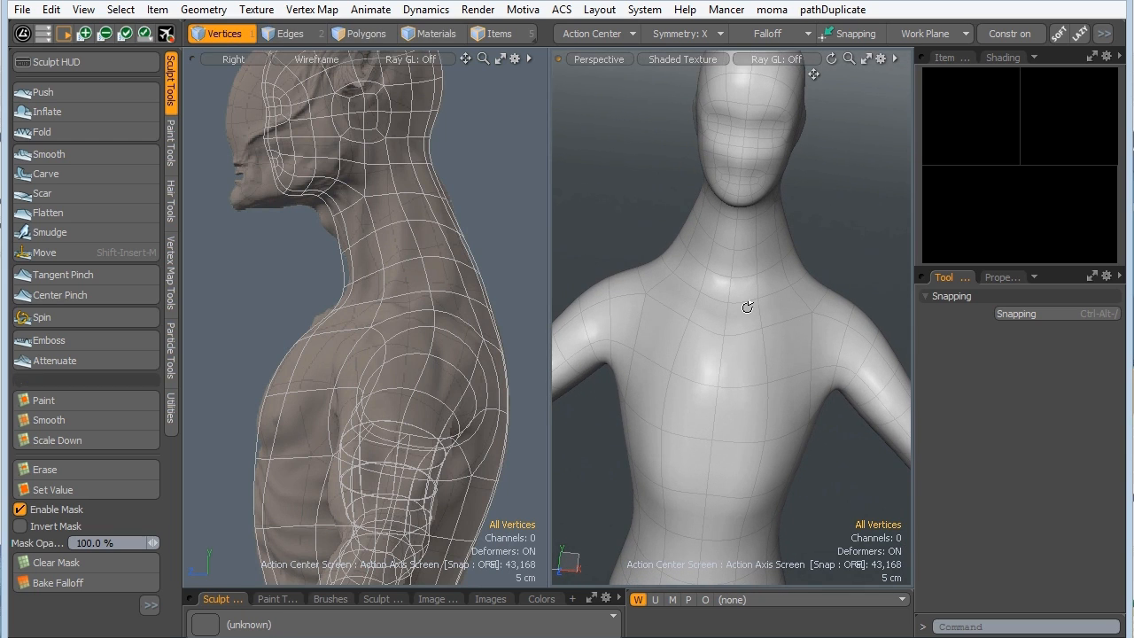
Select the vertices of the face in the Right view and move them forward toward the reference face.
left_click_drag(310, 198, 354, 310, "alt+shift")
left_click_drag(345, 227, 314, 183, "alt+shift")
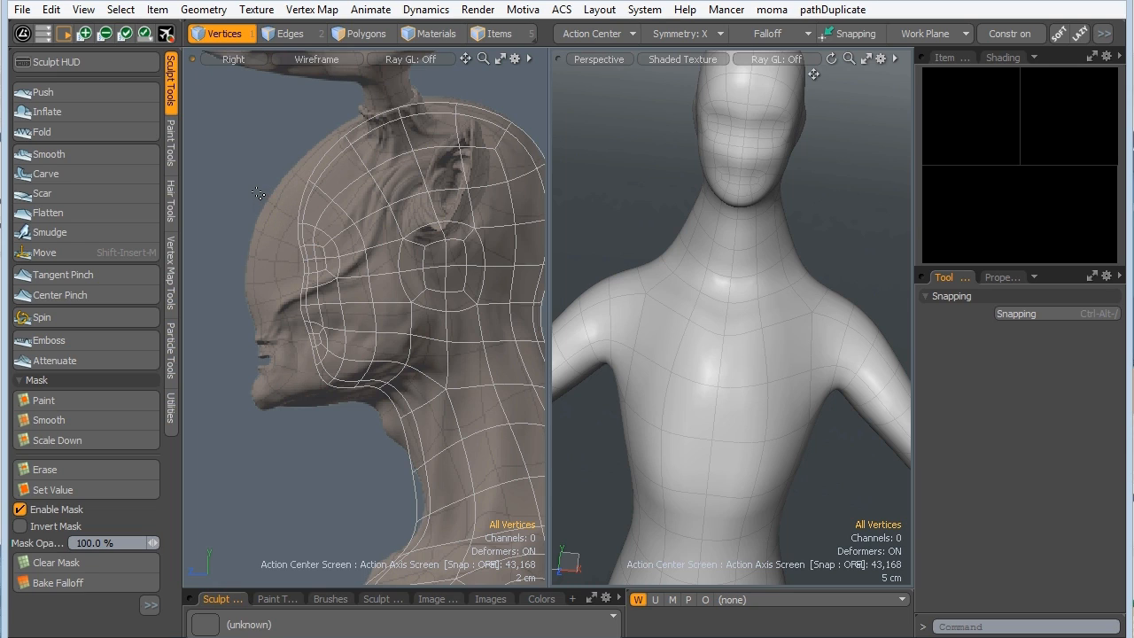
mouse_move(339, 245)
right_mouse_down()
mouse_move(354, 323)
mouse_move(329, 417)
mouse_move(215, 292)
mouse_move(292, 246)
right_mouse_up()
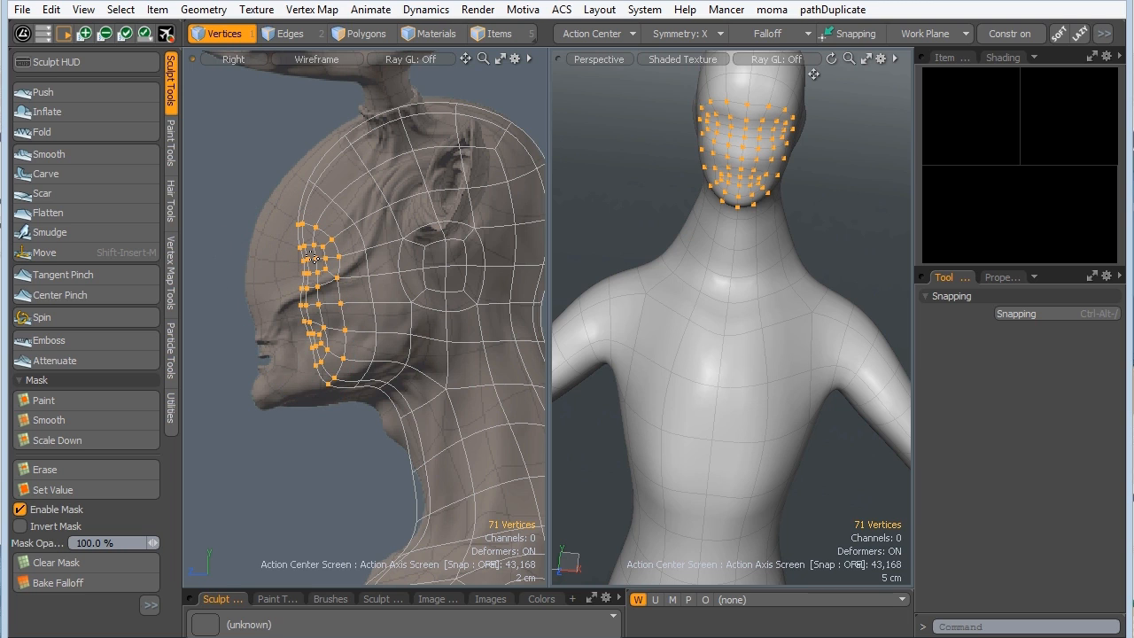
key("w")
mouse_move(236, 221)
left_mouse_down()
mouse_move(204, 225)
mouse_move(214, 222)
left_mouse_up()
key("q")
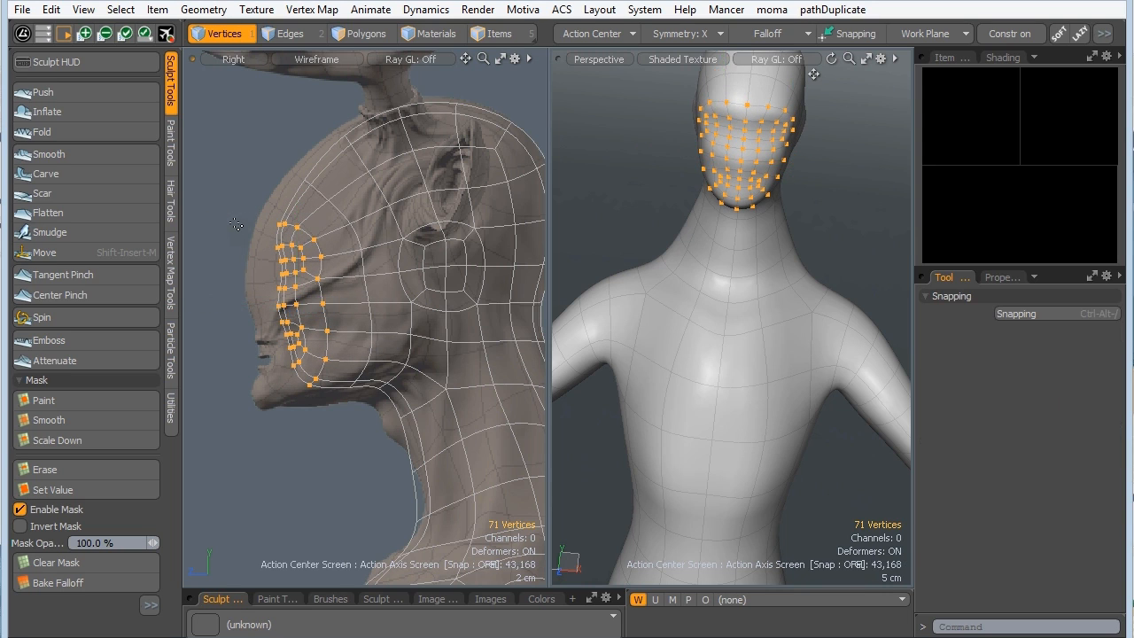
Clear the face vertex selection and turn off subdivision smoothing on the mesh to work on the low-poly cage.
left_click(204, 185)
key("Tab")
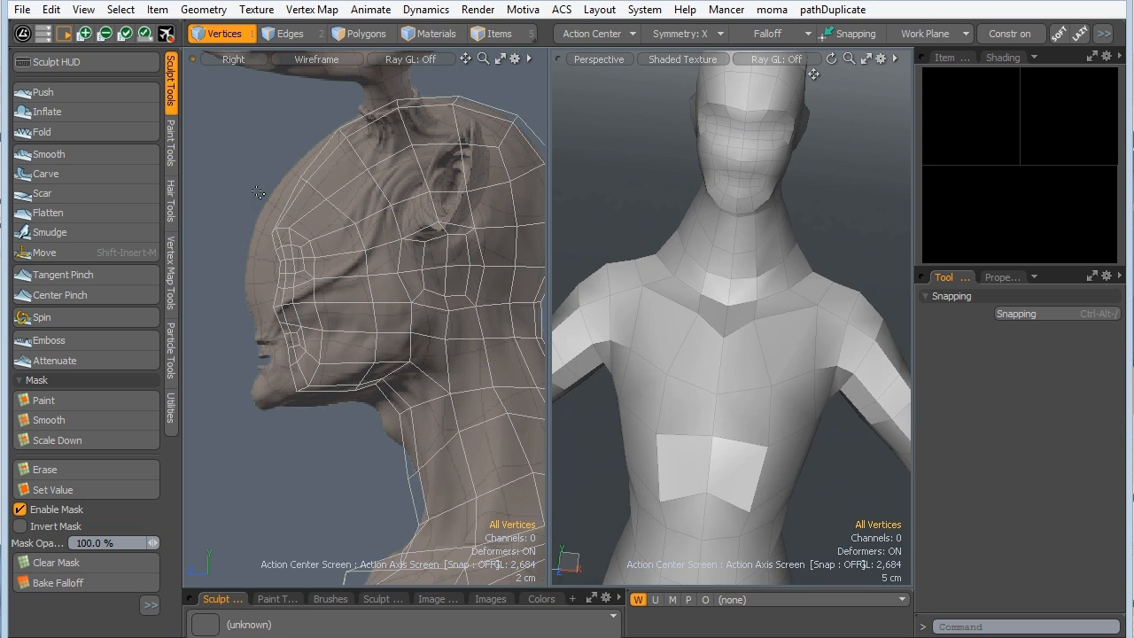
left_click_drag(777, 259, 724, 256, "alt")
left_click_drag(724, 256, 727, 323, "alt+shift")
left_click_drag(726, 323, 709, 275, "alt")
left_click_drag(709, 275, 797, 280, "ctrl+alt")
left_click_drag(277, 208, 289, 209, "ctrl+alt")
left_click_drag(289, 208, 257, 204, "alt+shift")
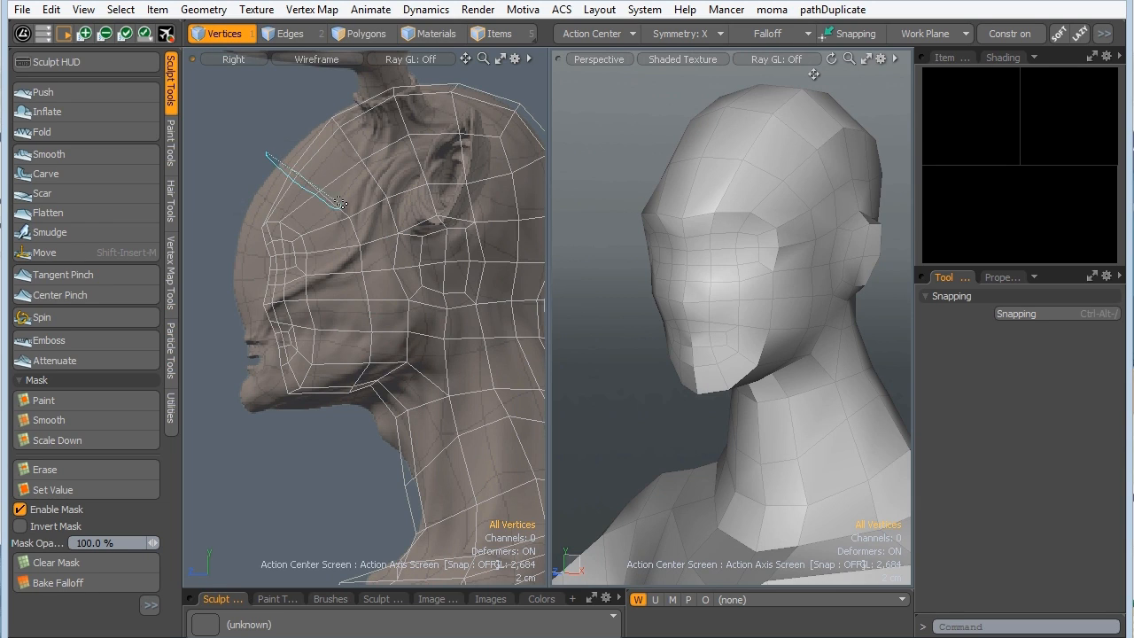
Select the row of five vertices across the forehead and move it about 7.27 mm in Y and 8.72 mm in Z.
right_click_drag(342, 203, 266, 155)
key("w")
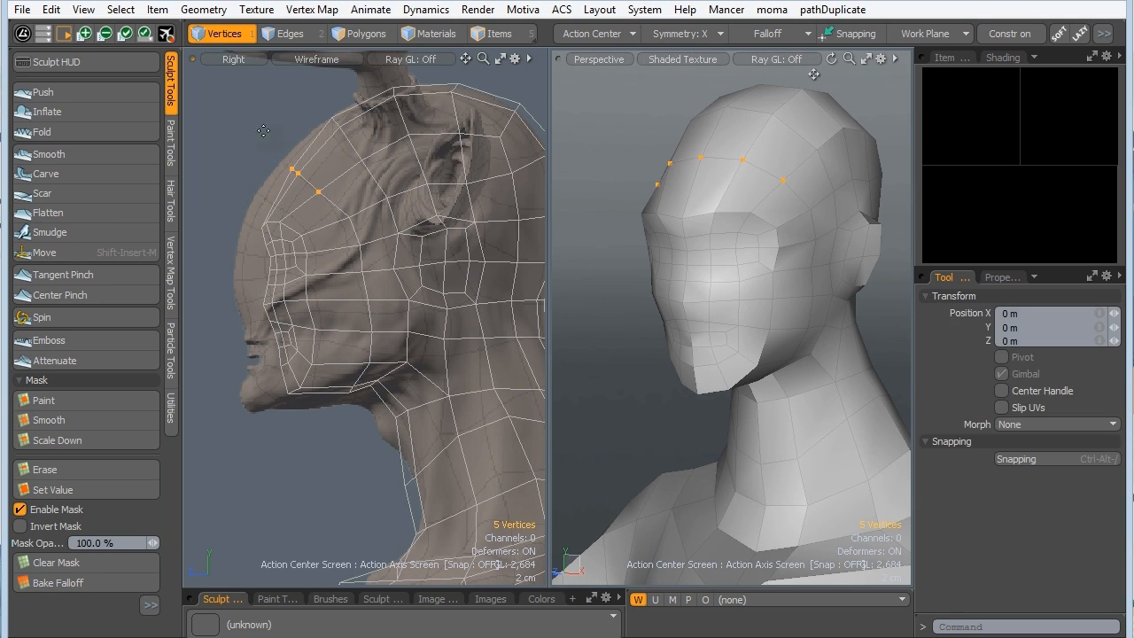
left_click(308, 182)
left_click_drag(222, 98, 215, 89)
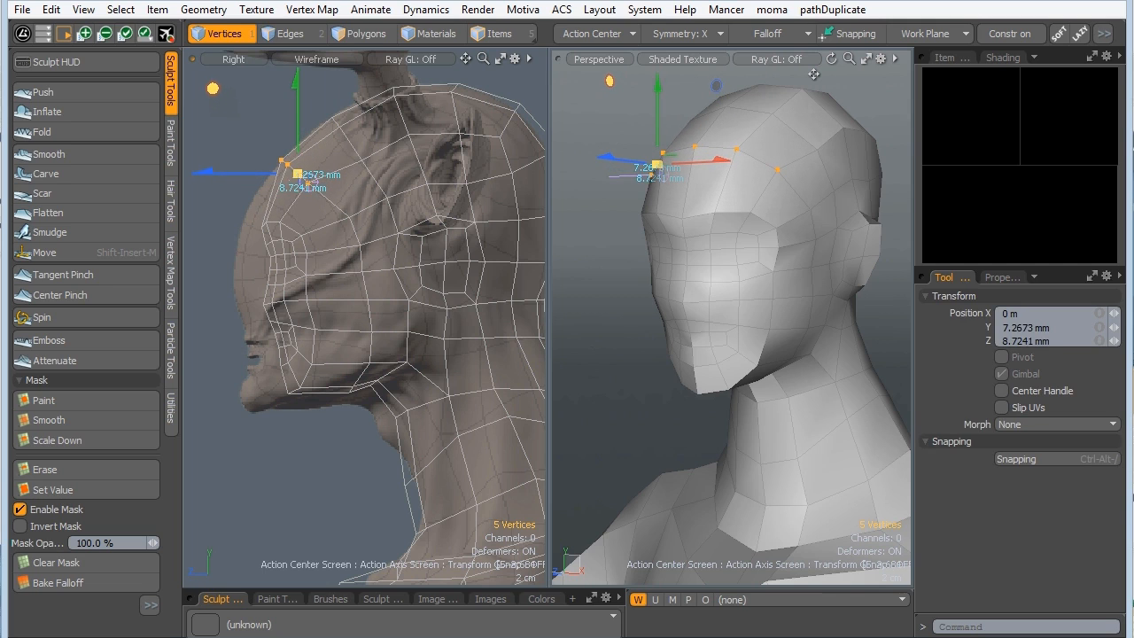
key("space")
Select the 71 vertices of the face patch and move them slightly back in the side view.
mouse_move(233, 214)
right_mouse_down()
mouse_move(232, 372)
mouse_move(341, 377)
mouse_move(326, 217)
mouse_move(252, 254)
right_mouse_up()
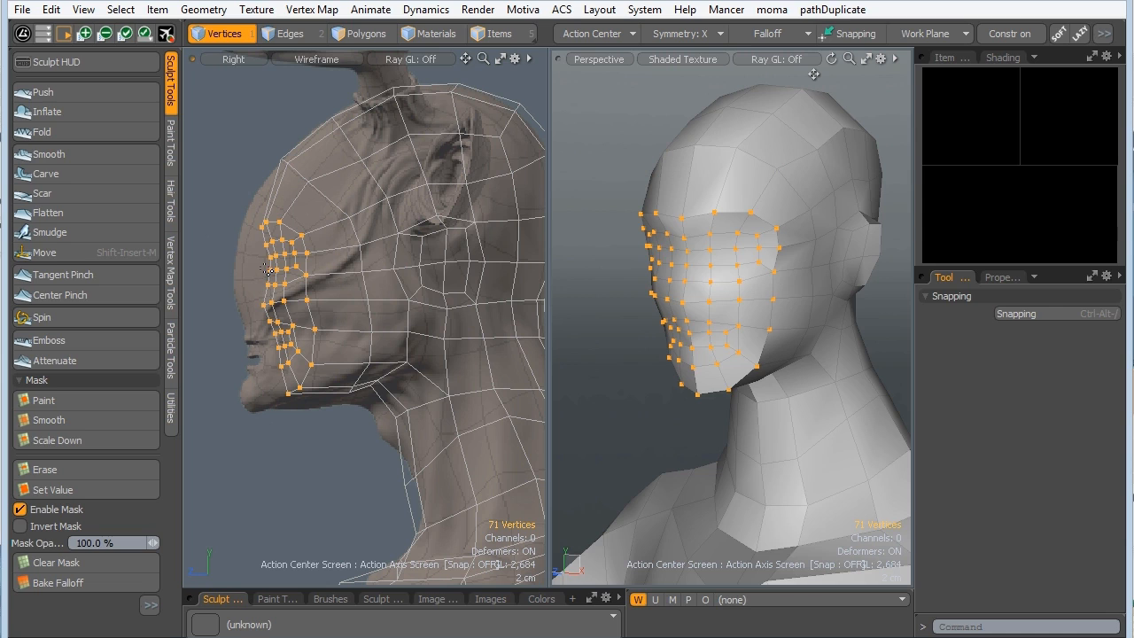
key("w")
left_click_drag(263, 307, 268, 306)
key("space")
Select the five brow-line vertices and move them about 1.44 cm in Y and 1.56 cm in Z to the reference forehead.
left_click(224, 207)
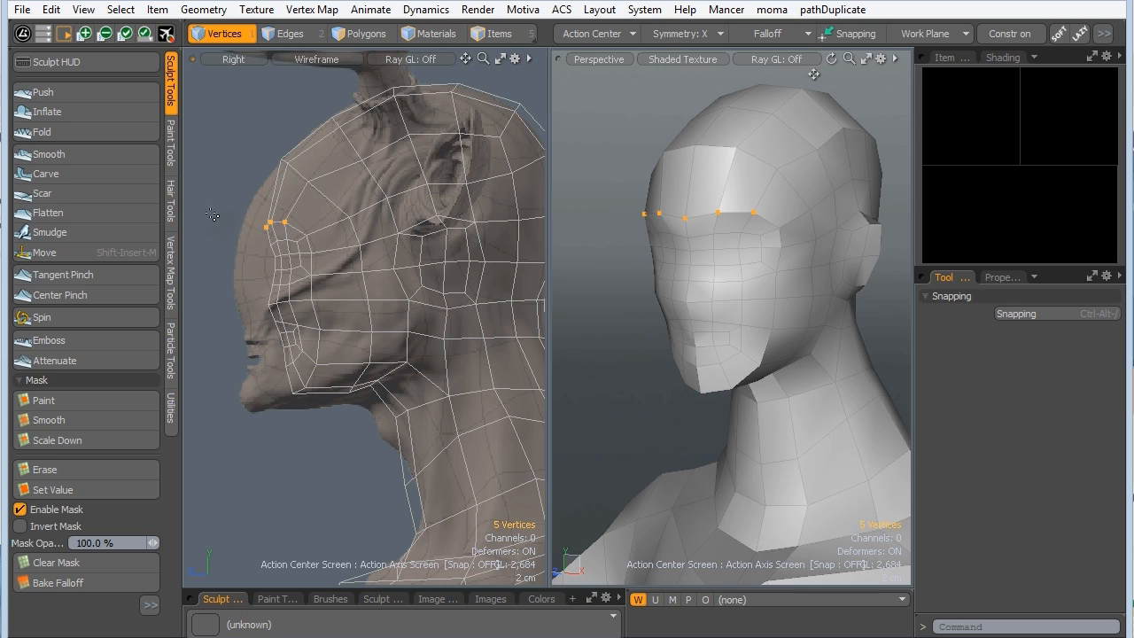
key("w")
left_click_drag(191, 133, 174, 114)
key("Down")
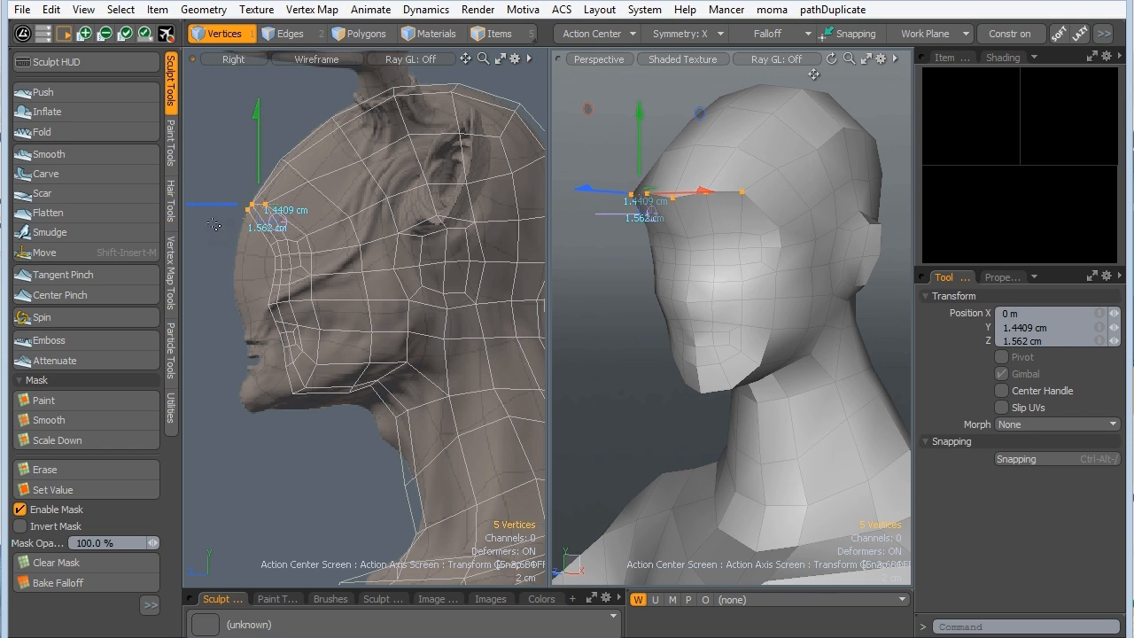
key("Escape")
key("Escape")
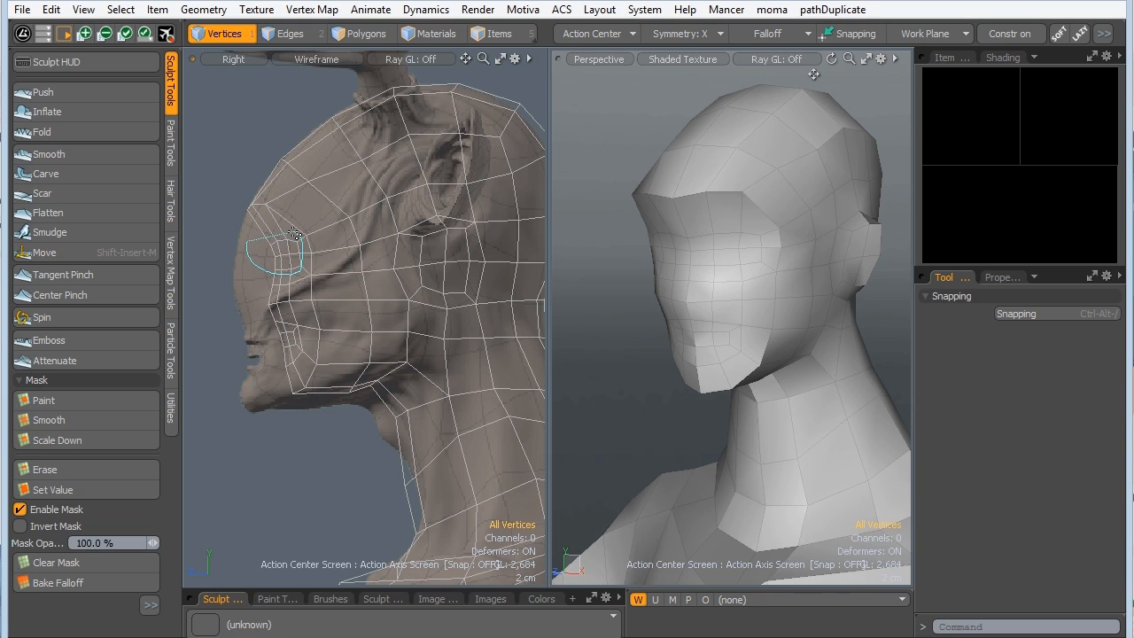
Select the nine vertices between the eyes and move them forward in Z toward the reference profile.
right_click_drag(295, 234, 245, 222)
key("w")
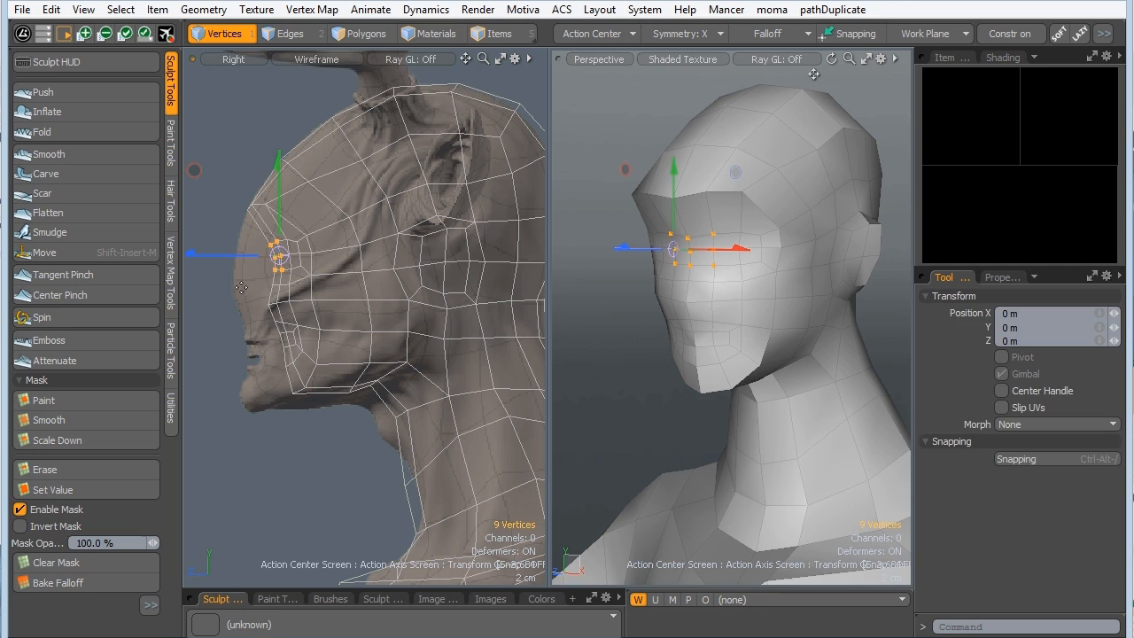
left_click_drag(206, 254, 187, 254)
key("space")
left_click(209, 301)
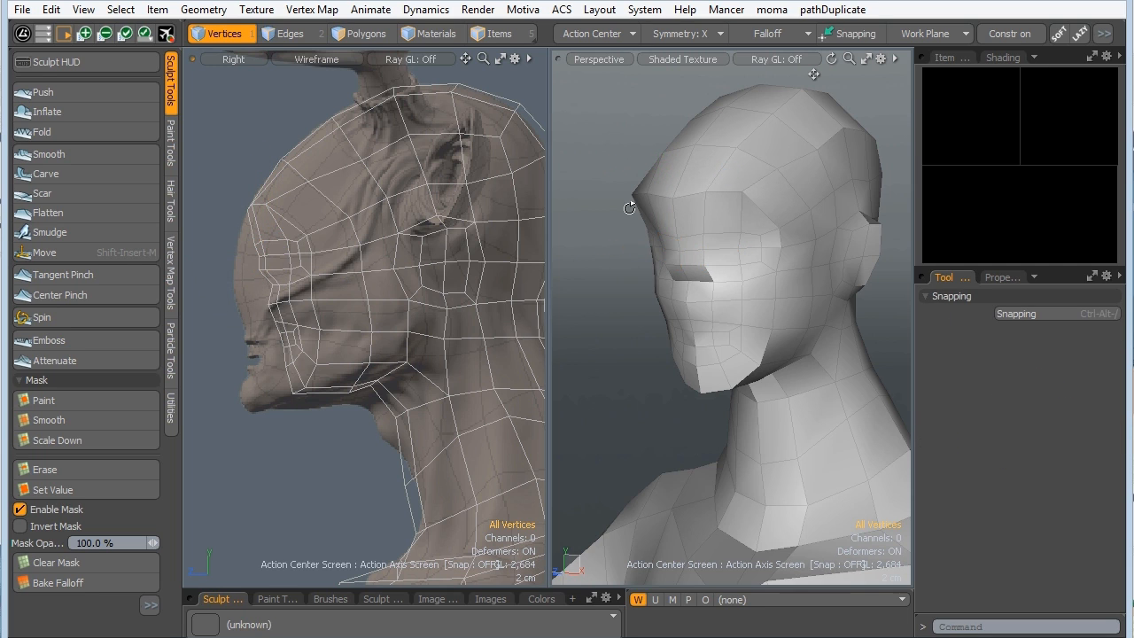
Move the centre vertex just below the brow line forward onto the reference's forehead outline.
left_click_drag(629, 208, 735, 199, "alt")
left_click_drag(299, 304, 229, 189, "alt+shift")
left_click(275, 208)
key("w")
key("space")
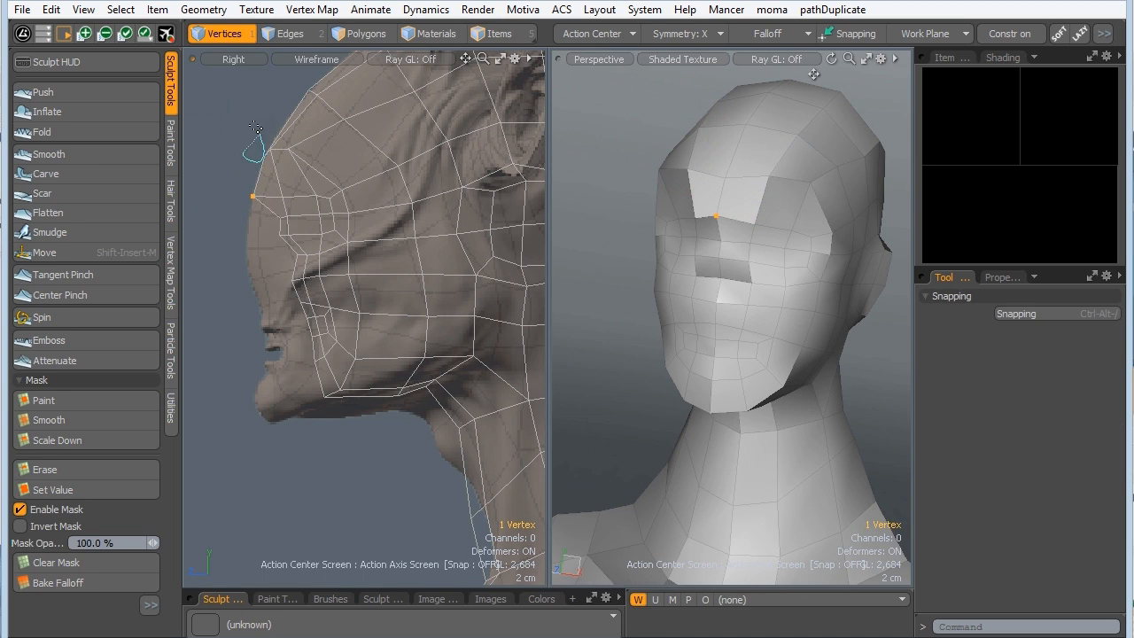
Move the centre vertex of the brow line up and back along the reference's forehead outline.
right_click_drag(256, 128, 257, 130)
mouse_move(255, 138)
right_mouse_down()
mouse_move(256, 162)
mouse_move(266, 143)
right_mouse_up()
key("w")
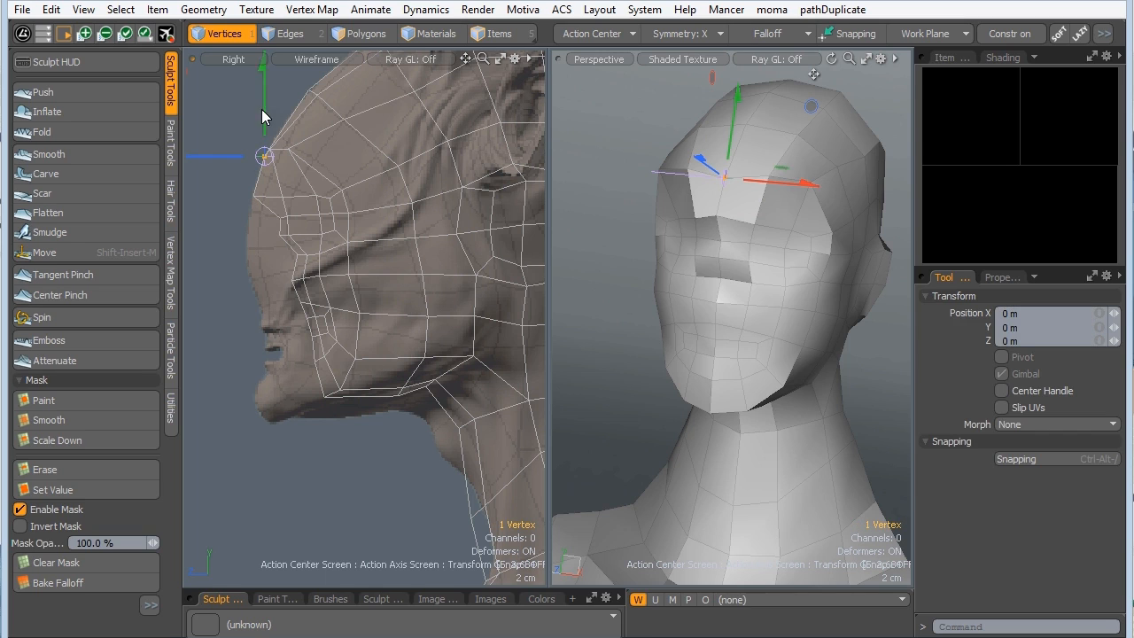
left_click_drag(224, 106, 235, 82)
key("space")
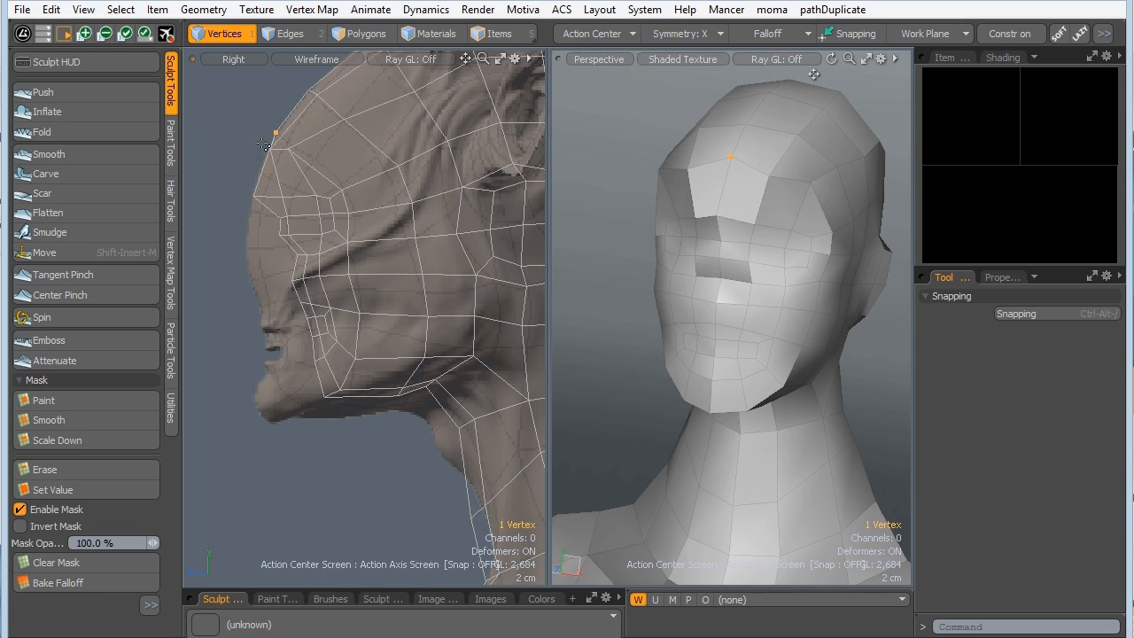
Reposition the symmetric vertex pairs along the brow line up and back to round out the lower forehead.
key("w")
left_click_drag(278, 148, 292, 138)
key("space")
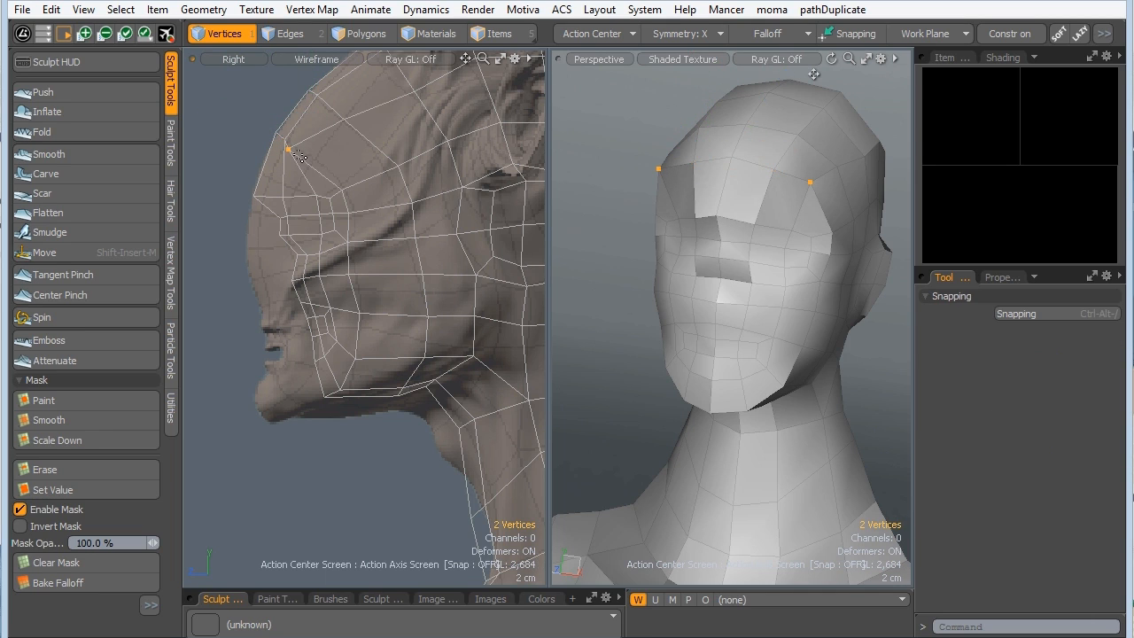
key("w")
left_click_drag(304, 169, 330, 176)
key("space")
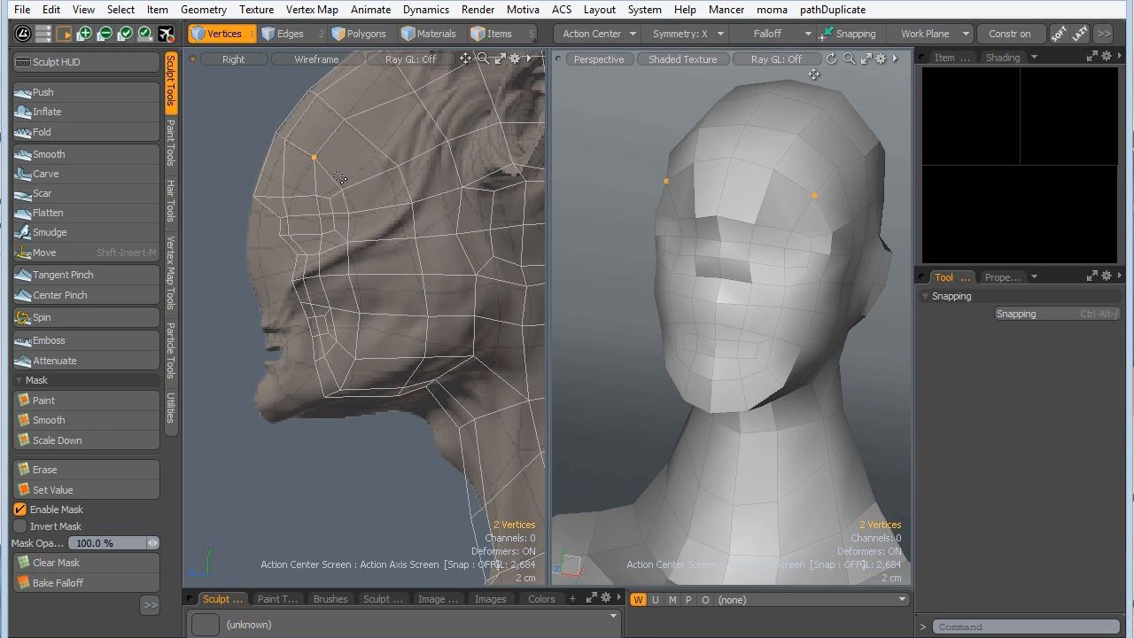
Reposition the symmetric vertex pairs around the outer upper edge of the eye area.
key("e")
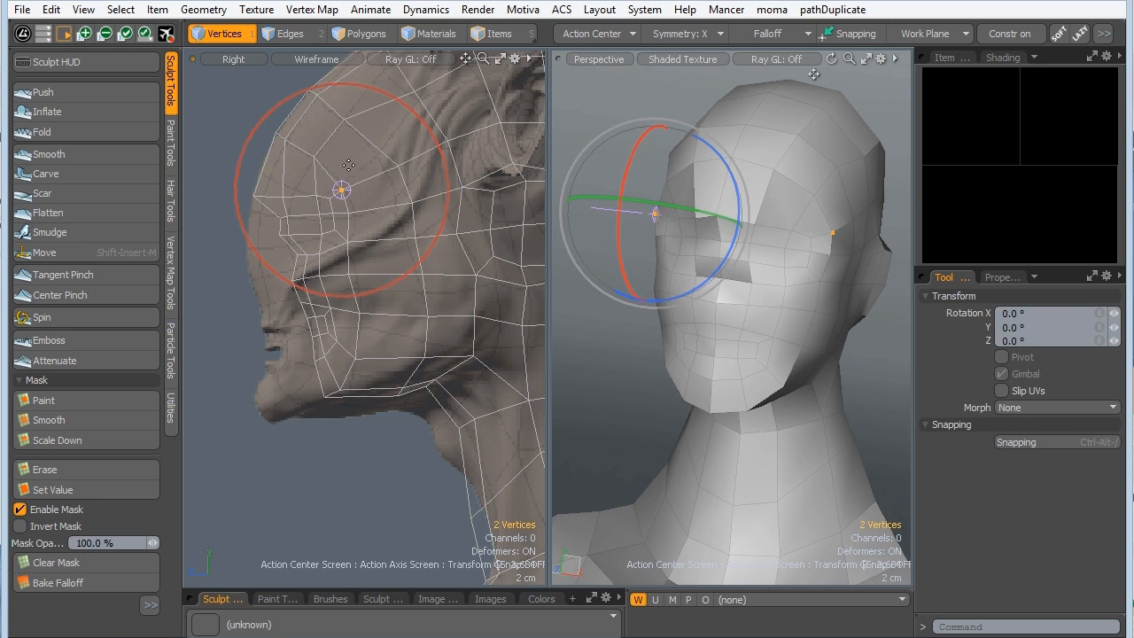
key("w")
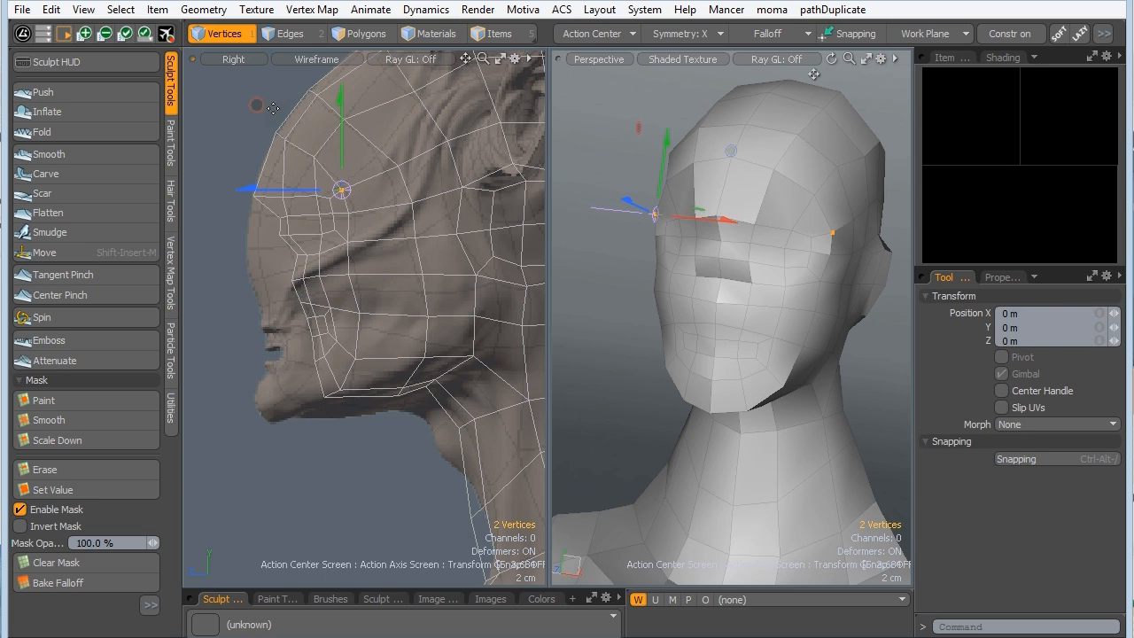
left_click_drag(341, 188, 342, 184)
key("space")
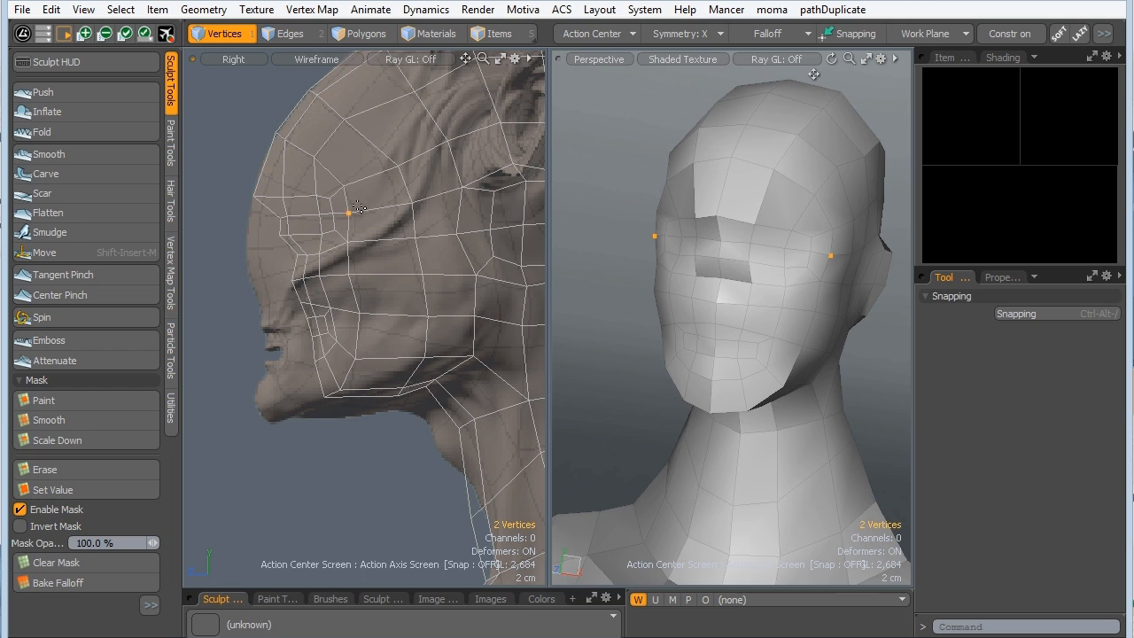
key("w")
key("q")
Pull the recessed centre vertex between the eyes forward to the profile and adjust the vertices at the outer eye.
left_click(347, 213)
key("w")
left_click_drag(293, 214, 249, 210)
key("q")
left_click(347, 242)
key("w")
key("q")
key("w")
key("space")
Move the upper centre brow vertex 1.8 cm in Y and -5 mm in Z, and raise the vertices beside it.
right_click_drag(266, 189, 286, 188)
key("w")
left_click_drag(242, 188, 250, 161)
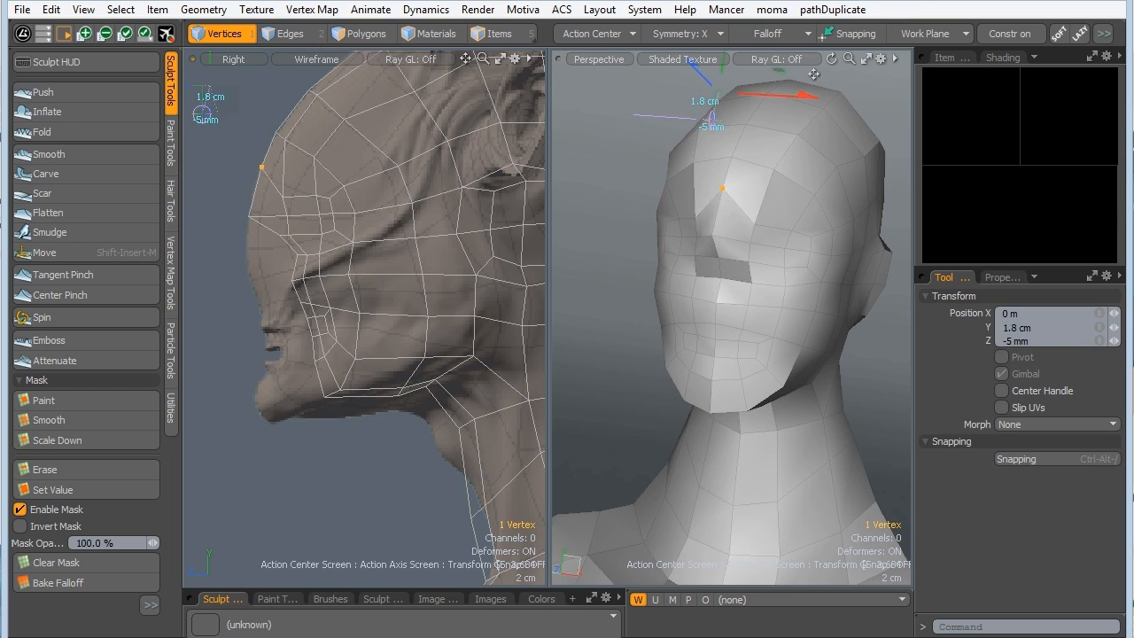
key("q")
right_click_drag(273, 188, 289, 202)
key("w")
left_click_drag(283, 197, 271, 177)
key("q")
Move the centre vertices of the nose forward and down onto the reference profile.
right_click_drag(276, 205, 280, 215)
key("w")
left_click_drag(279, 236, 241, 278)
key("q")
key("w")
key("q")
left_click(293, 280)
key("w")
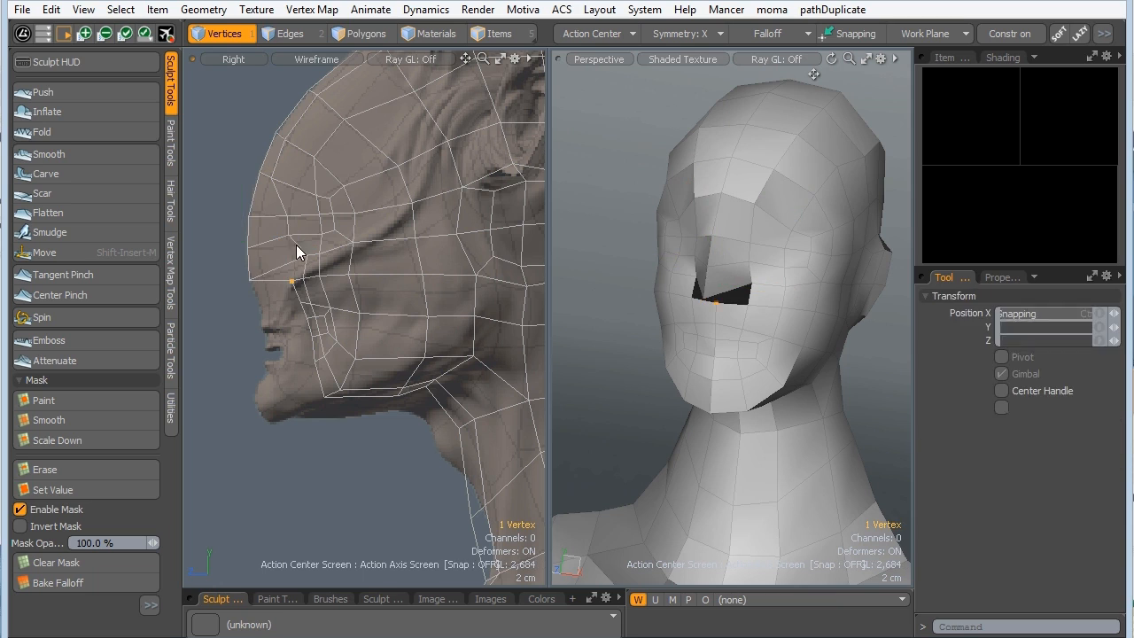
left_click_drag(291, 252, 255, 271)
key("q")
Bring the centre vertices of the mouth area forward onto the reference lip profile.
left_click_drag(307, 319, 310, 344)
key("ctrl+z")
key("ctrl+z")
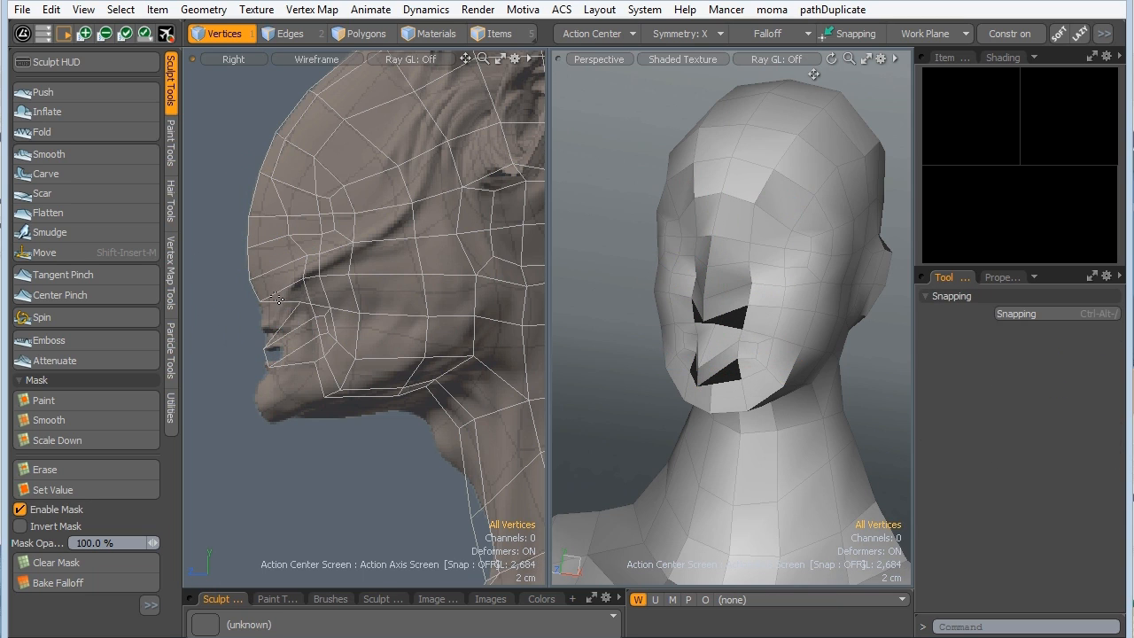
key("ctrl+z")
key("ctrl+z")
key("ctrl+z")
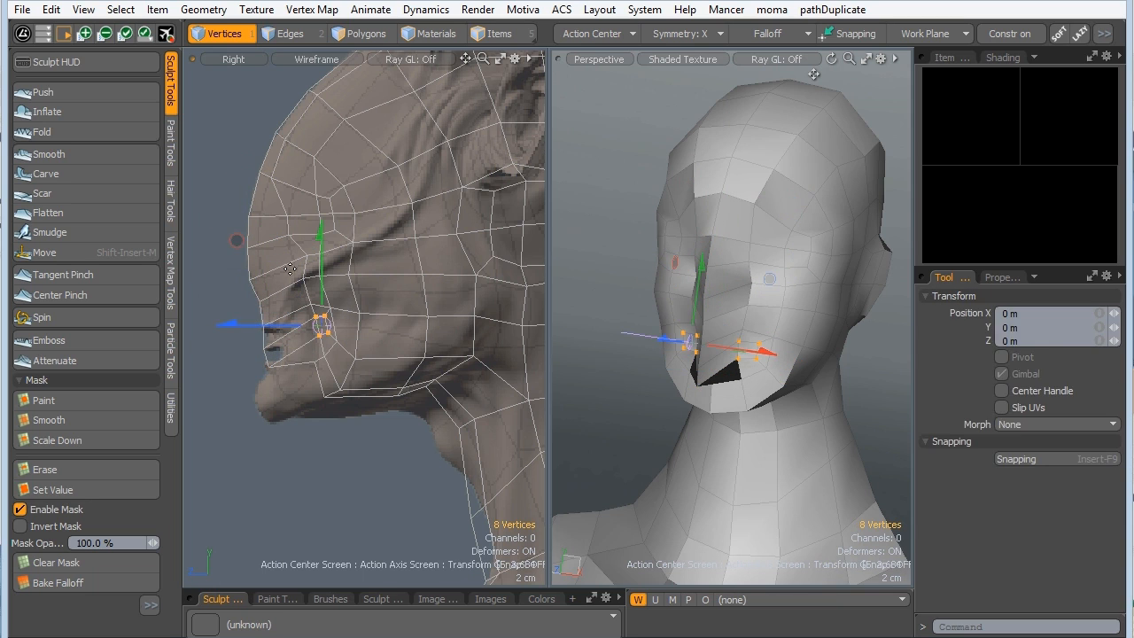
key("q")
Move the centre vertex below the lips forward and down toward the front of the reference chin.
left_click_drag(744, 253, 708, 261, "alt")
left_click_drag(293, 332, 296, 280, "alt")
scroll(296, 280, "up", 1)
mouse_move(288, 345)
right_mouse_down()
mouse_move(341, 347)
mouse_move(331, 308)
right_mouse_up()
key("w")
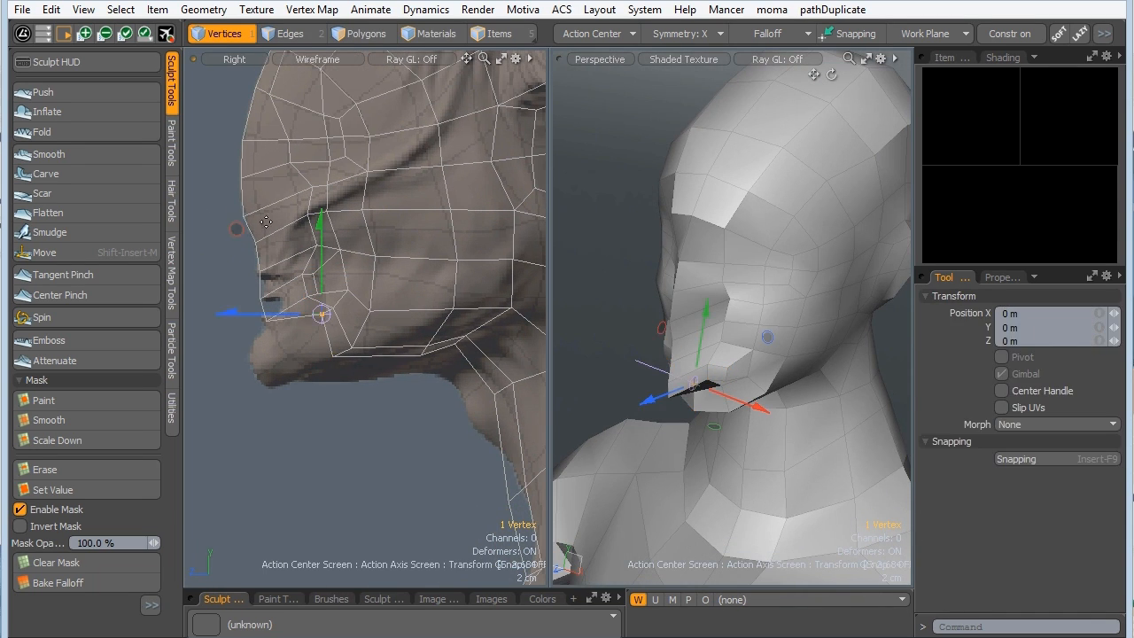
left_click_drag(322, 314, 285, 350)
key("q")
Move the bottom centre vertex of the chin forward and down to the reference jawline.
right_click_drag(317, 353, 343, 355)
key("w")
left_click_drag(332, 357, 303, 380)
key("q")
Move the symmetric vertex pairs beside the lips forward so they sit just behind the mouth profile.
right_click_drag(323, 309, 333, 308)
key("w")
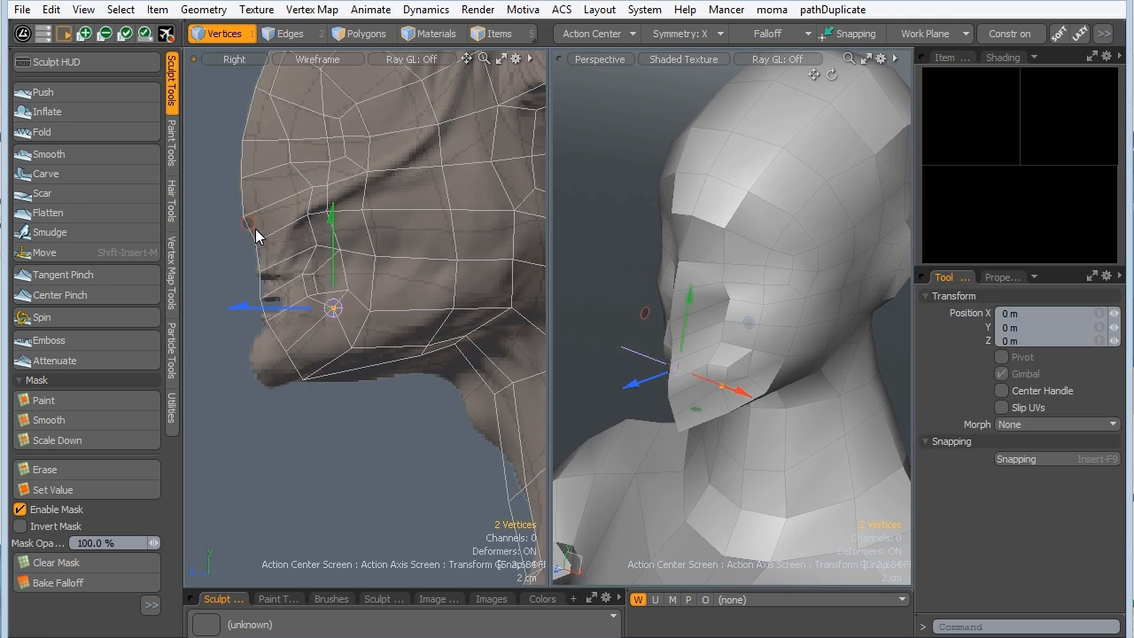
left_click_drag(256, 233, 237, 248)
key("q")
key("w")
left_click_drag(305, 315, 286, 336)
key("q")
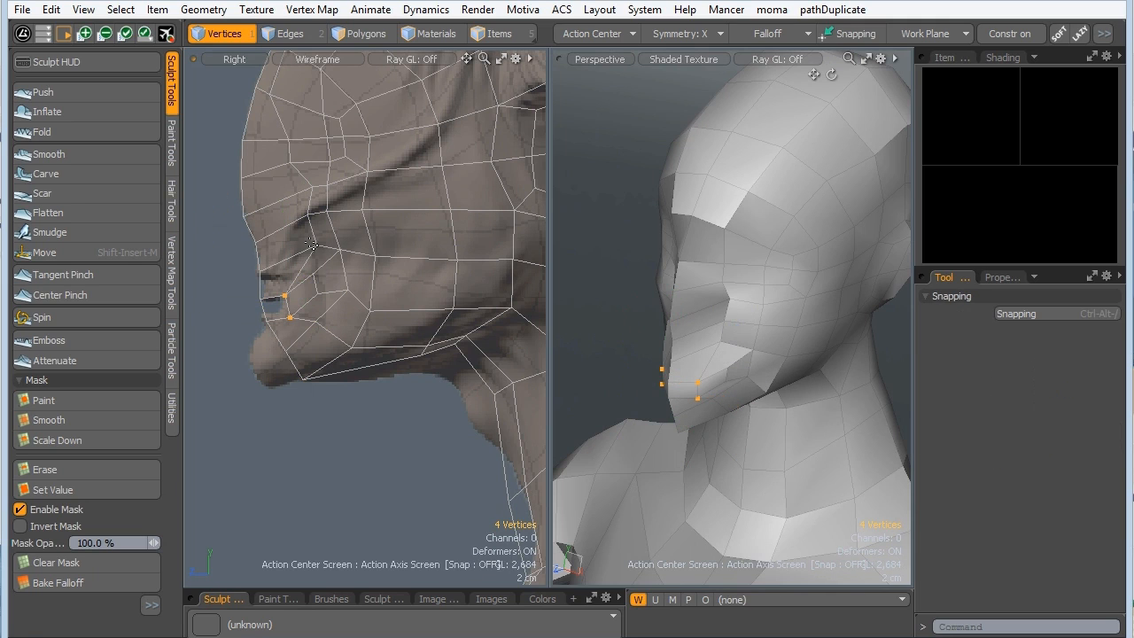
Move the vertex pairs flanking the nose's centre line forward to follow the reference profile.
key("w")
left_click_drag(253, 152, 316, 277)
key("q")
key("w")
key("q")
key("w")
key("q")
left_click(307, 250)
key("w")
key("q")
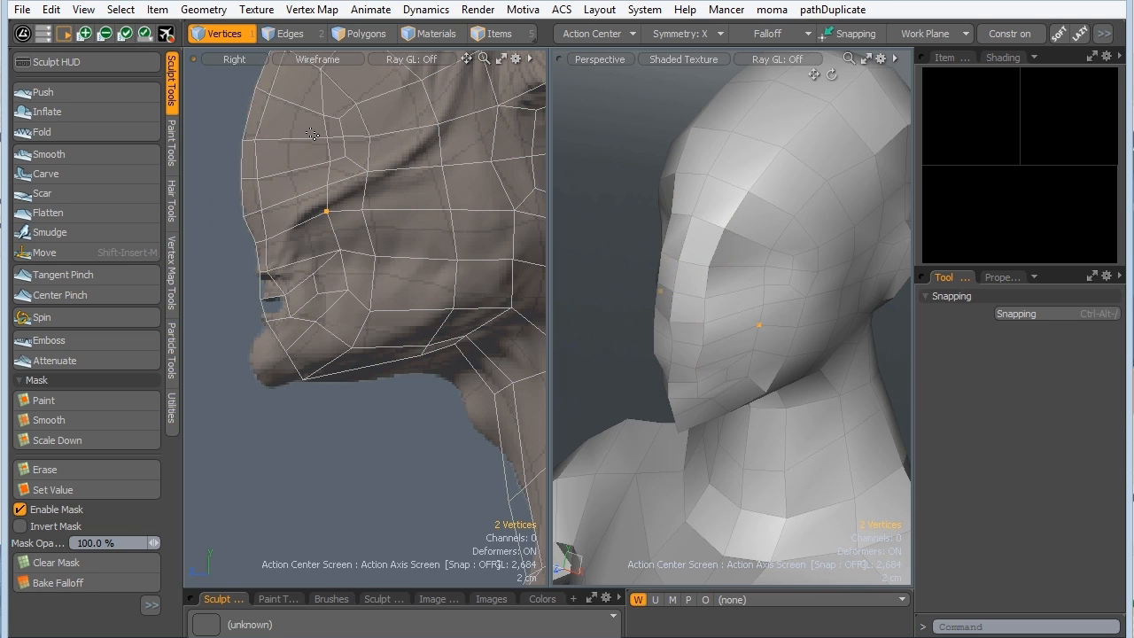
Move the next column of vertex pairs, from the inner eyes down to the cheeks, forward in the side view.
key("w")
left_click_drag(318, 146, 307, 233)
key("q")
key("w")
key("q")
key("w")
key("q")
key("w")
key("q")
Move the front centre vertex of the chin forward and down to the tip of the reference chin.
left_click(616, 234)
left_click_drag(620, 233, 755, 250, "alt")
scroll(271, 317, "up", 2)
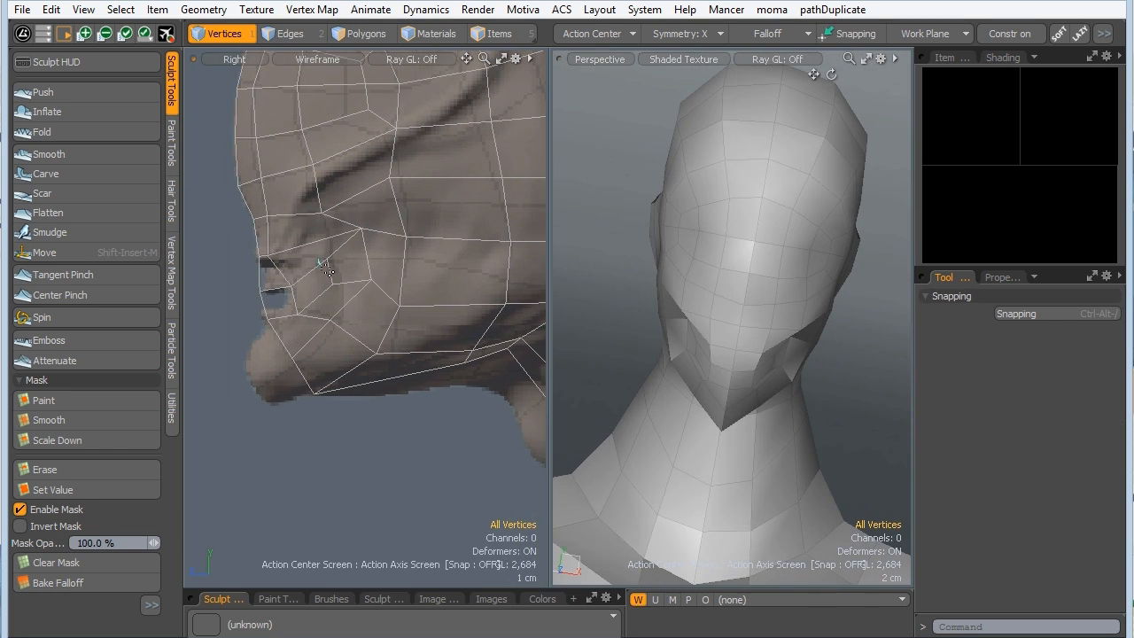
key("w")
key("q")
left_click(292, 358)
key("w")
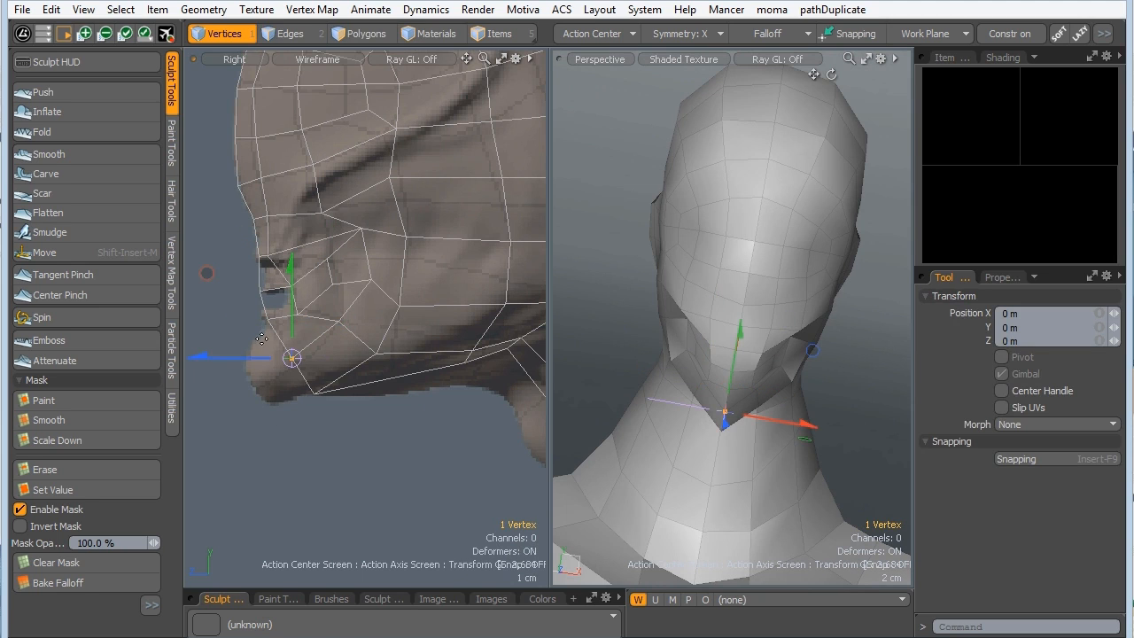
left_click_drag(233, 301, 236, 302)
key("q")
Move the upper outer vertex pair of the mouth loop forward and down toward the mouth corner.
left_click_drag(328, 257, 325, 296)
key("w")
key("q")
key("w")
left_click_drag(360, 230, 331, 258)
key("q")
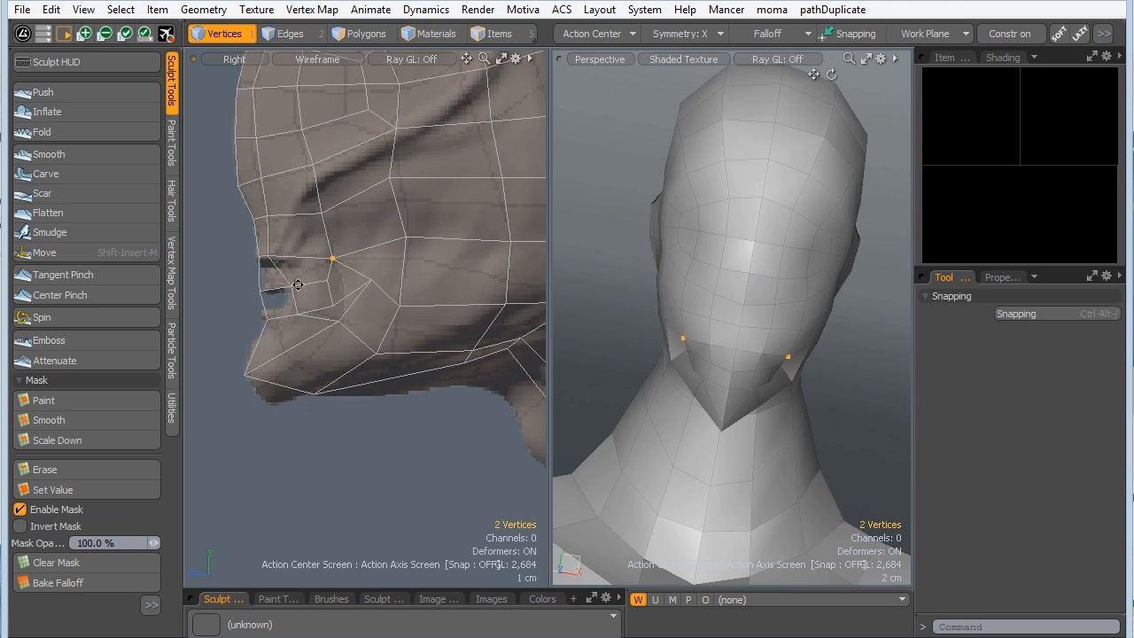
Move the inner vertex pair near the mouth corner forward toward the reference mouth opening.
scroll(301, 284, "up", 1)
left_click(384, 279)
right_click_drag(326, 273, 329, 275)
key("w")
left_click_drag(336, 295, 318, 291)
key("q")
Move the outer mouth-loop vertex pair forward and down to the lower mouth corner.
right_click_drag(381, 275, 385, 279)
key("w")
left_click_drag(384, 279, 349, 319)
key("q")
Reposition the vertex pair below the mouth onto the chin and move the lower-lip pair forward and up.
right_click_drag(342, 326, 343, 330)
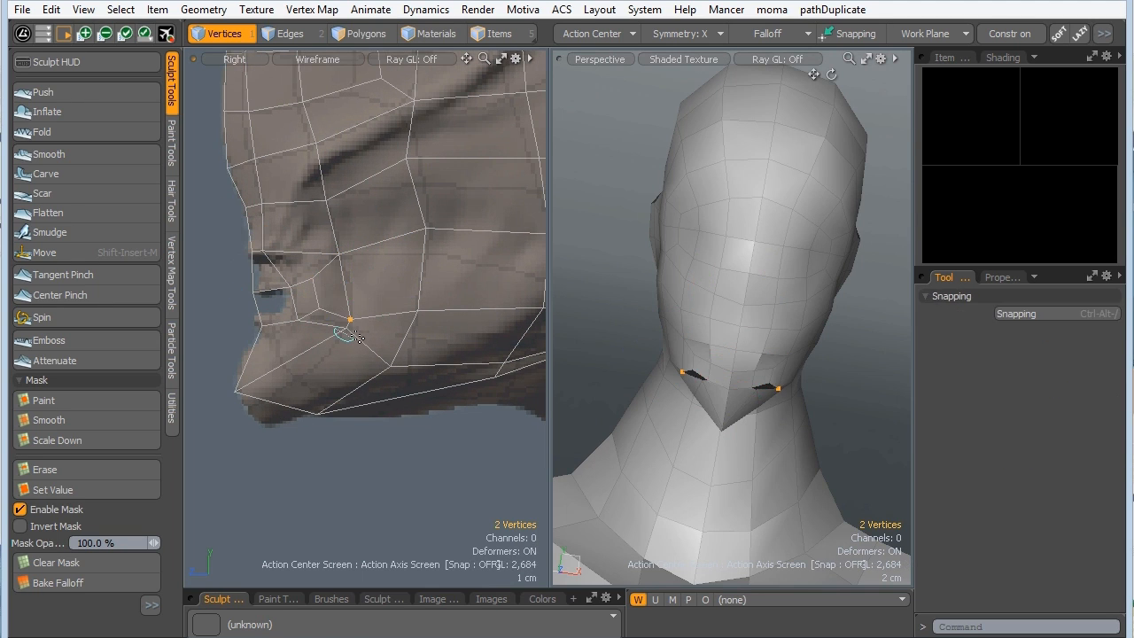
key("w")
left_click_drag(313, 269, 304, 285)
right_click_drag(301, 317, 300, 316)
key("w")
mouse_move(298, 324)
left_mouse_down()
mouse_move(276, 326)
mouse_move(284, 314)
left_mouse_up()
key("q")
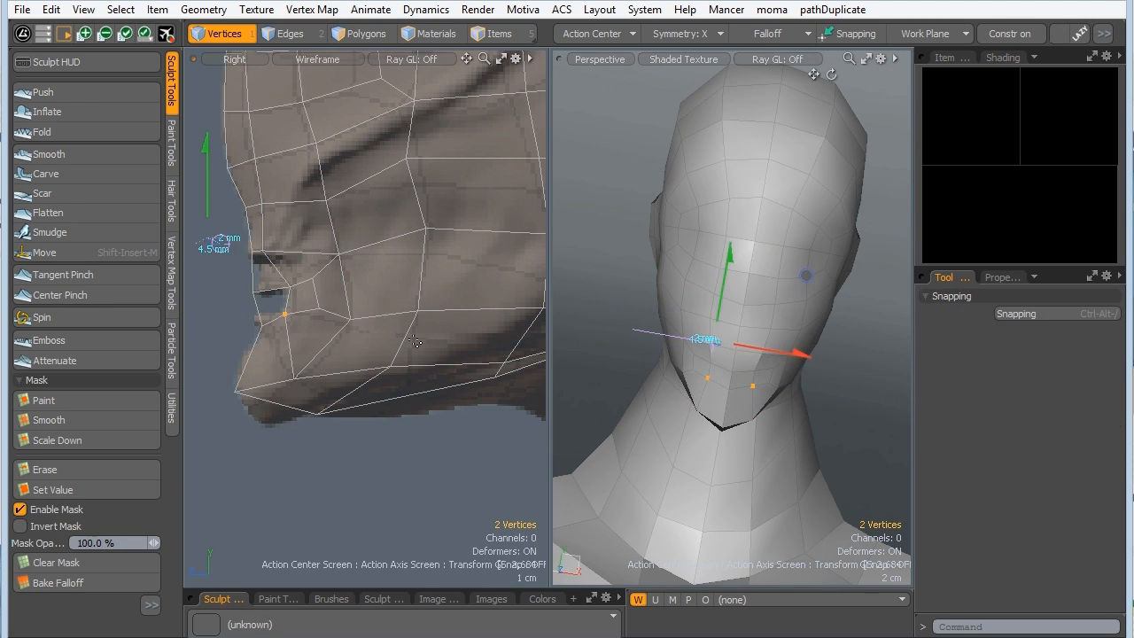
Select the symmetric cheek vertices below the eyes and move them about -8.52 mm in Y and -6.9 mm in Z.
left_click_drag(732, 319, 673, 310, "alt")
scroll(329, 263, "down", 1)
mouse_move(328, 195)
left_mouse_down("alt+shift")
mouse_move(329, 263)
mouse_move(297, 281)
left_mouse_up("alt+shift")
scroll(298, 281, "down", 1)
right_click_drag(329, 270, 333, 275)
key("w")
left_click_drag(331, 274, 346, 288)
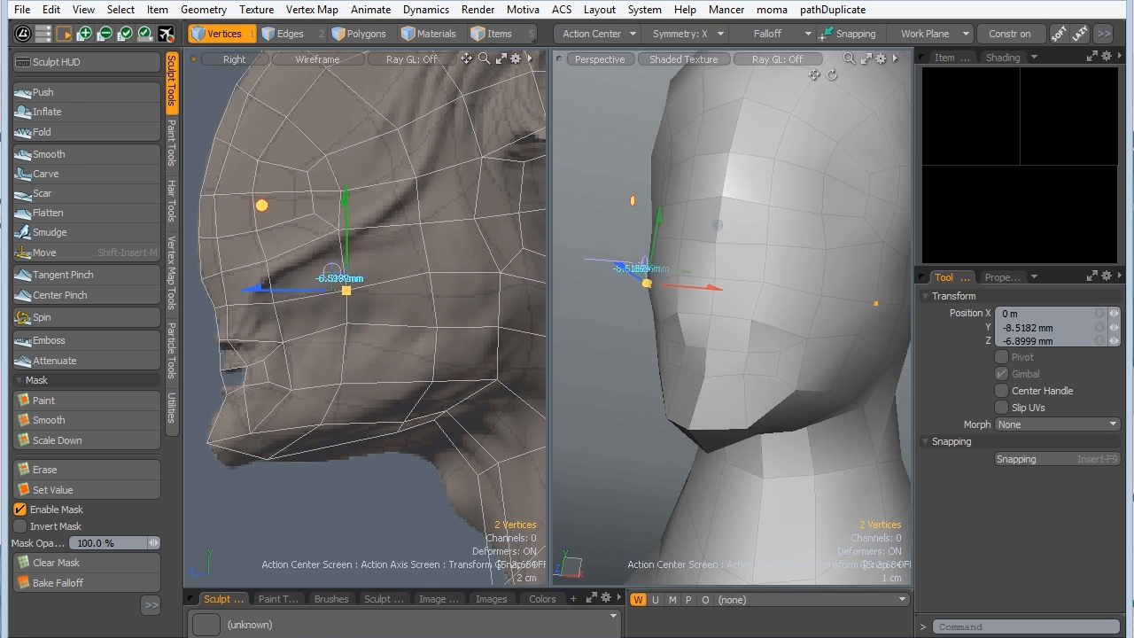
Select the symmetric vertex pairs on the rear cheek and move them down one pair at a time.
key("q")
right_click_drag(343, 321, 349, 326)
key("w")
key("w")
left_click_drag(433, 325, 436, 364)
key("q")
right_click_drag(426, 268, 434, 276)
key("w")
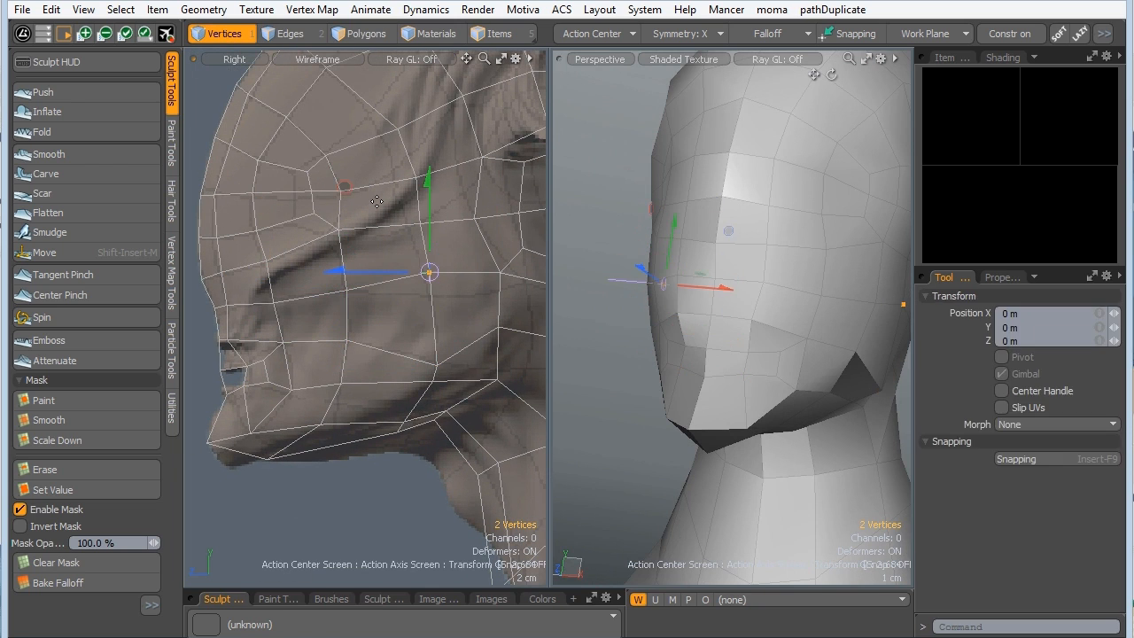
left_click_drag(429, 273, 431, 298)
Move the two temple vertex pairs between the eye loop and the ear forward and slightly up.
key("q")
key("q")
left_click(416, 177)
key("w")
left_click_drag(416, 178, 393, 171)
key("q")
left_click(399, 130)
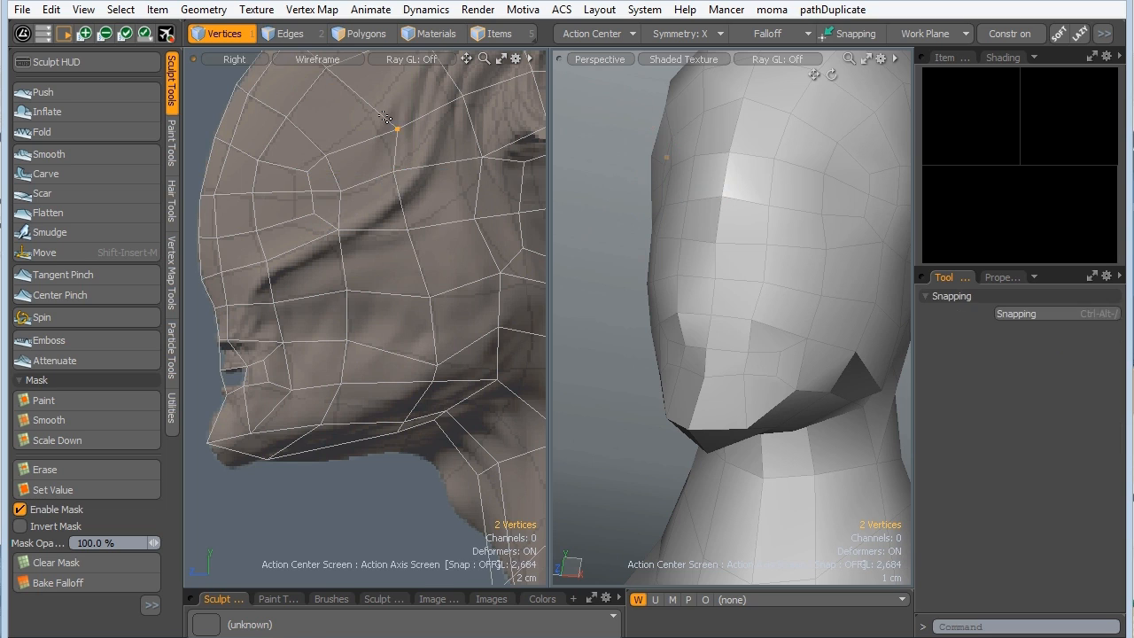
key("w")
left_click_drag(398, 130, 375, 114)
Reshape the outer eye loop vertices and move its lower corner pair -3.5 mm in Y and 4 mm in Z.
key("w")
left_click_drag(306, 174, 332, 236)
left_click(310, 194)
key("w")
left_click(314, 213)
key("w")
key("q")
left_click(340, 230)
key("w")
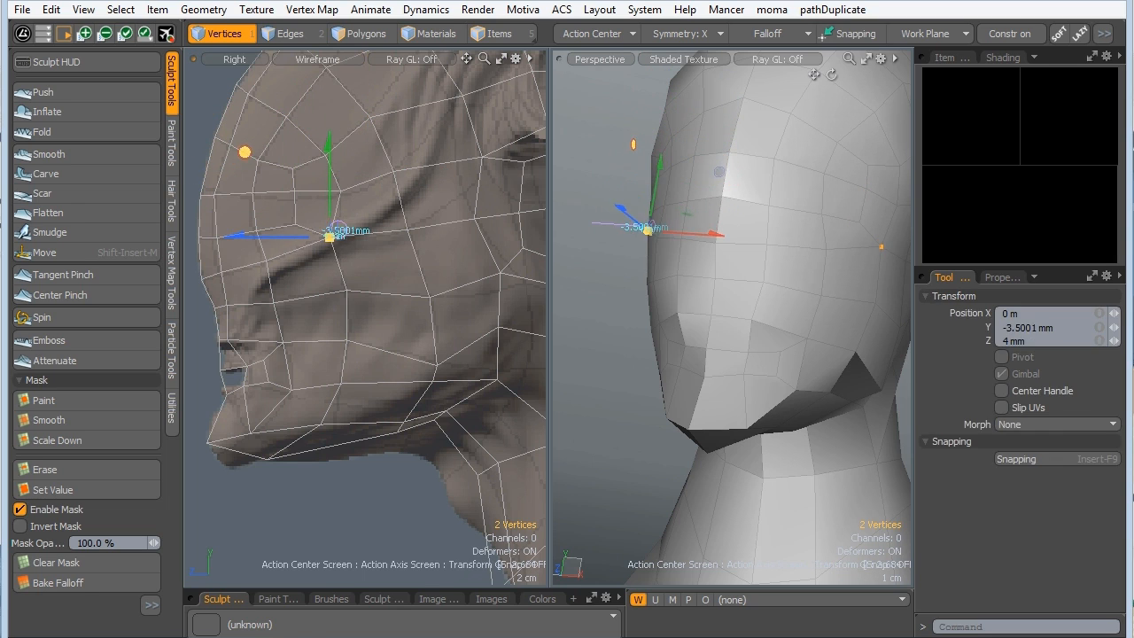
Examine the whole head from several angles with subdivision smoothing on and off.
key("q")
left_click_drag(410, 200, 395, 321, "alt+shift")
left_click_drag(395, 321, 349, 210, "ctrl+alt")
left_click_drag(349, 210, 296, 140, "alt+shift")
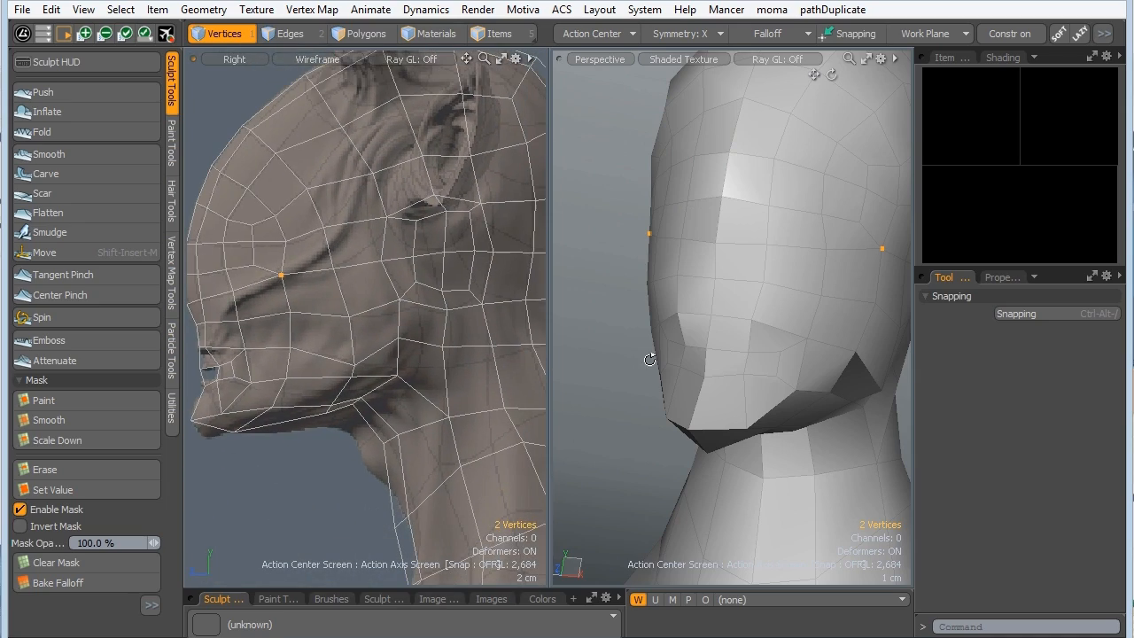
left_click_drag(648, 359, 734, 369, "alt")
key("2")
key("Tab")
left_click_drag(588, 358, 729, 271, "alt")
key("Tab")
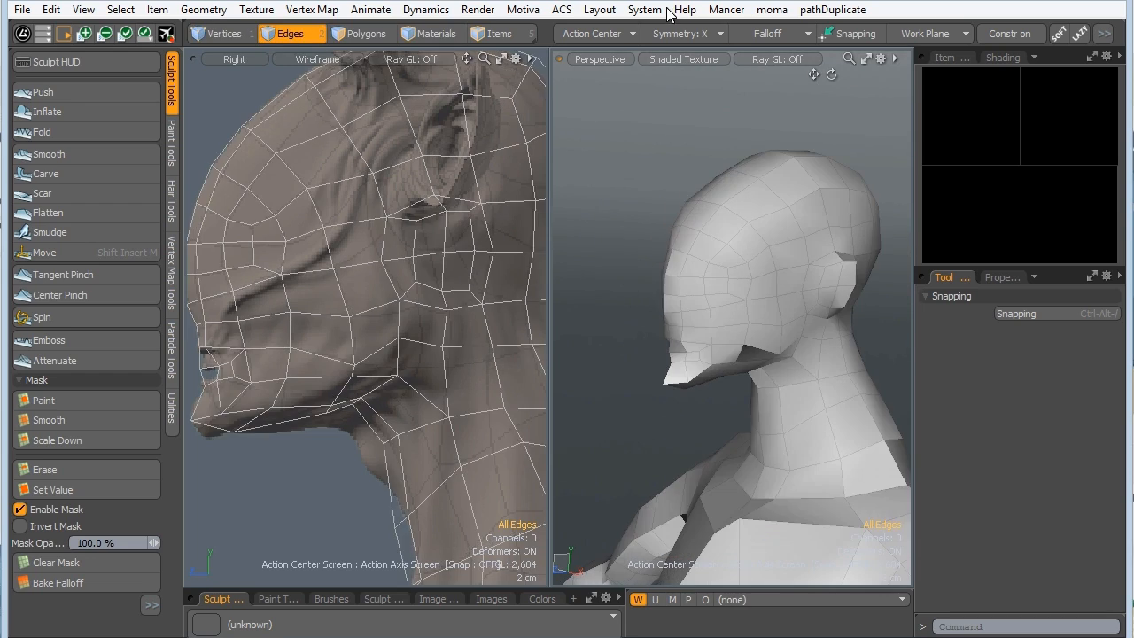
Switch to the modelling layout with side and perspective views and set the side view's shading to Wireframe.
left_click_drag(296, 264, 313, 239, "alt+shift")
key("ctrl+Tab")
left_click(429, 240)
mouse_move(393, 222)
left_mouse_down("alt+shift")
mouse_move(382, 253)
mouse_move(398, 233)
left_mouse_up("alt+shift")
key("o")
left_click(507, 151)
left_click(298, 62)
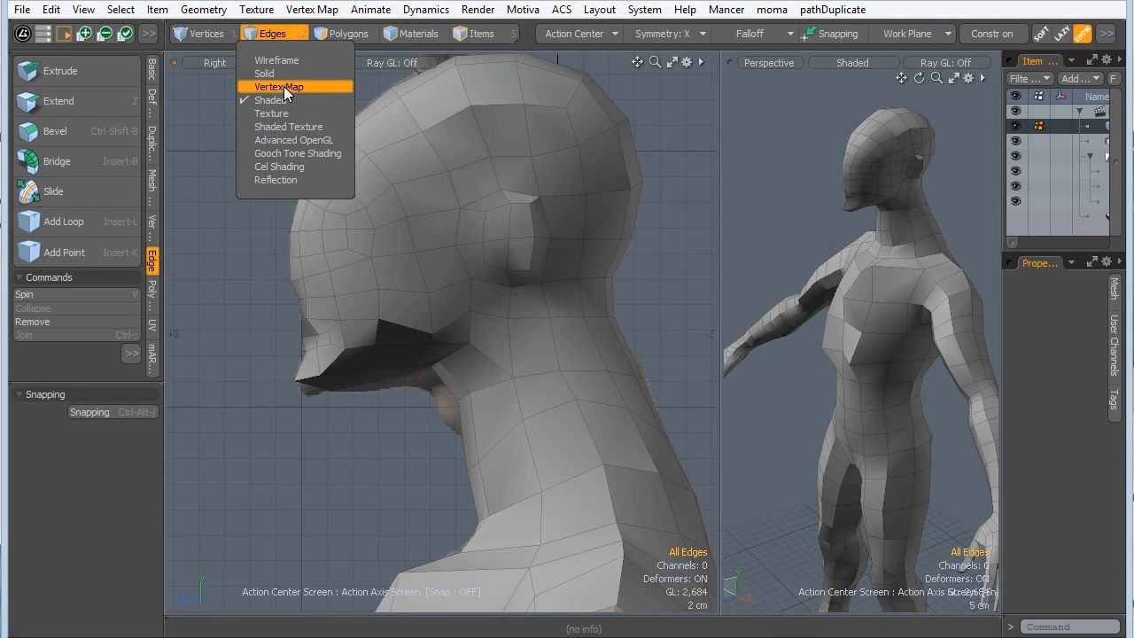
left_click(266, 61)
mouse_move(413, 359)
left_mouse_down("alt+shift")
mouse_move(413, 221)
mouse_move(420, 393)
mouse_move(441, 355)
mouse_move(442, 450)
mouse_move(504, 581)
left_mouse_up("alt+shift")
left_click_drag(446, 283, 413, 213, "alt+shift")
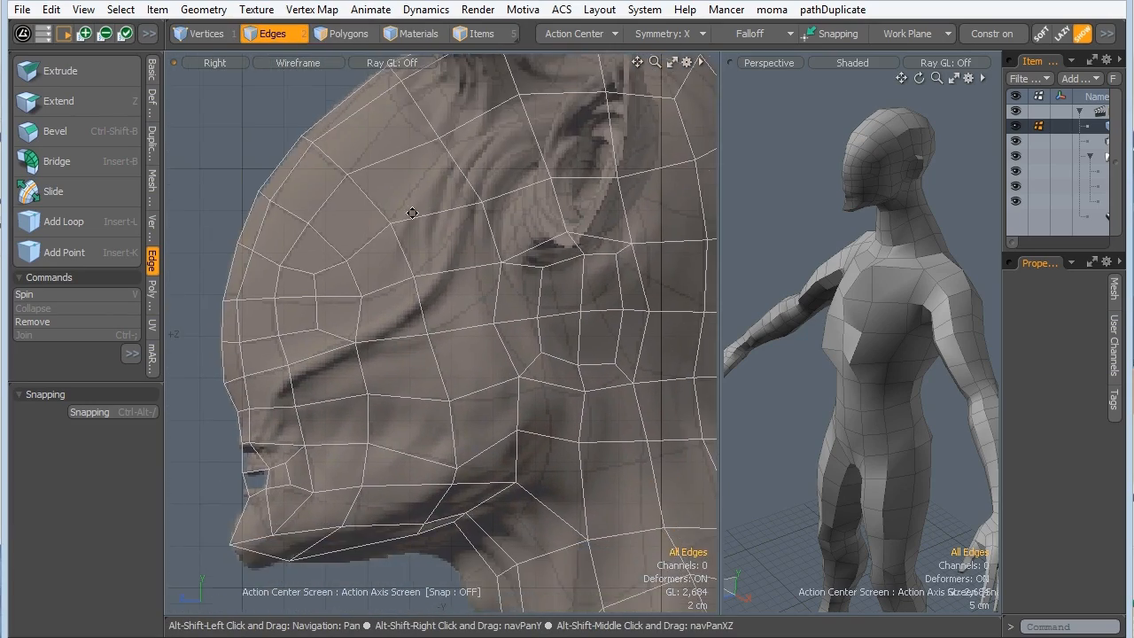
Select the vertex pair behind the mouth corner and move it down about 4.5 mm.
left_click_drag(262, 514, 380, 356, "alt+shift")
left_click_drag(912, 197, 886, 239, "ctrl+alt")
left_click_drag(886, 239, 825, 292, "alt+shift")
left_click_drag(540, 413, 334, 436, "alt+shift")
key("w")
key("q")
key("w")
key("q")
left_click_drag(531, 322, 435, 366, "ctrl+alt")
left_click_drag(363, 444, 308, 399, "alt")
left_click(391, 313)
key("w")
left_click_drag(304, 232, 304, 259)
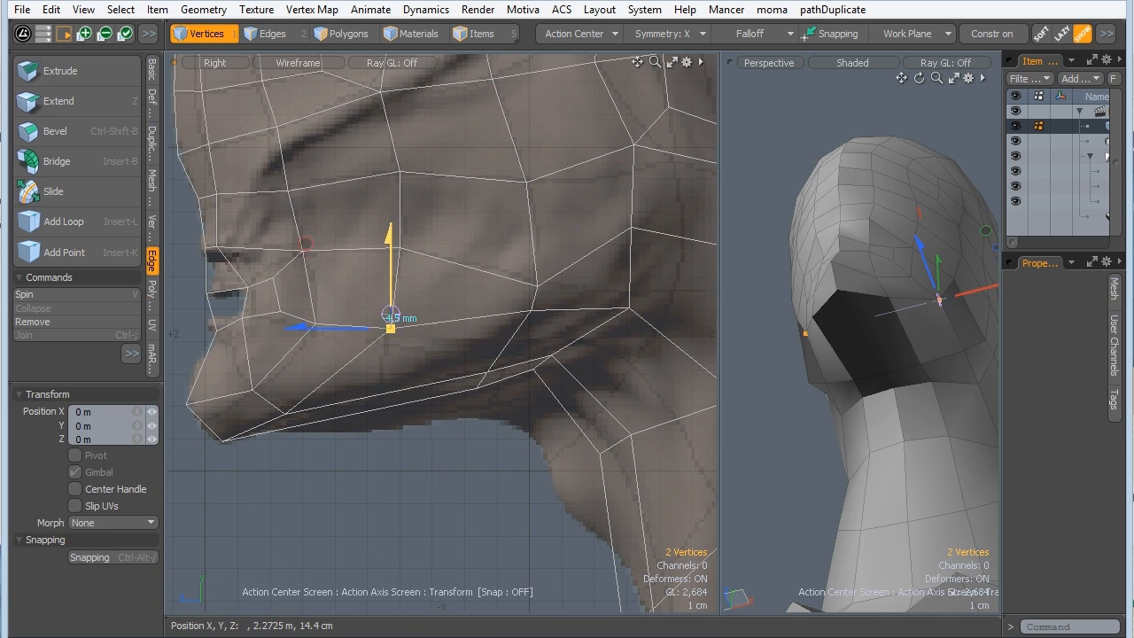
Move the next vertex pair back along the jaw down and forward.
key("q")
left_click(530, 311)
key("w")
left_click_drag(444, 225, 410, 263)
Move two vertex pairs in the cheek and eye area slightly down and back, one after the other.
mouse_move(529, 242)
left_mouse_down("ctrl+alt")
mouse_move(454, 261)
mouse_move(532, 261)
left_mouse_up("ctrl+alt")
left_click_drag(399, 292, 620, 276, "alt")
left_click_drag(797, 275, 826, 283, "alt")
left_click_drag(826, 283, 873, 339, "alt+shift")
left_click(807, 292)
left_click_drag(351, 102, 372, 293, "alt+shift")
key("w")
left_click_drag(337, 254, 340, 273)
key("q")
left_click(362, 247)
key("w")
left_click_drag(277, 162, 282, 178)
Select the vertices along the back-of-head outline and pull them inward onto the reference silhouette.
key("q")
left_click_drag(460, 248, 381, 248, "ctrl+alt")
mouse_move(531, 249)
left_mouse_down("alt+shift")
mouse_move(345, 351)
mouse_move(320, 415)
mouse_move(226, 396)
left_mouse_up("alt+shift")
left_click_drag(372, 266, 408, 265, "ctrl+alt")
right_click_drag(446, 125, 441, 180)
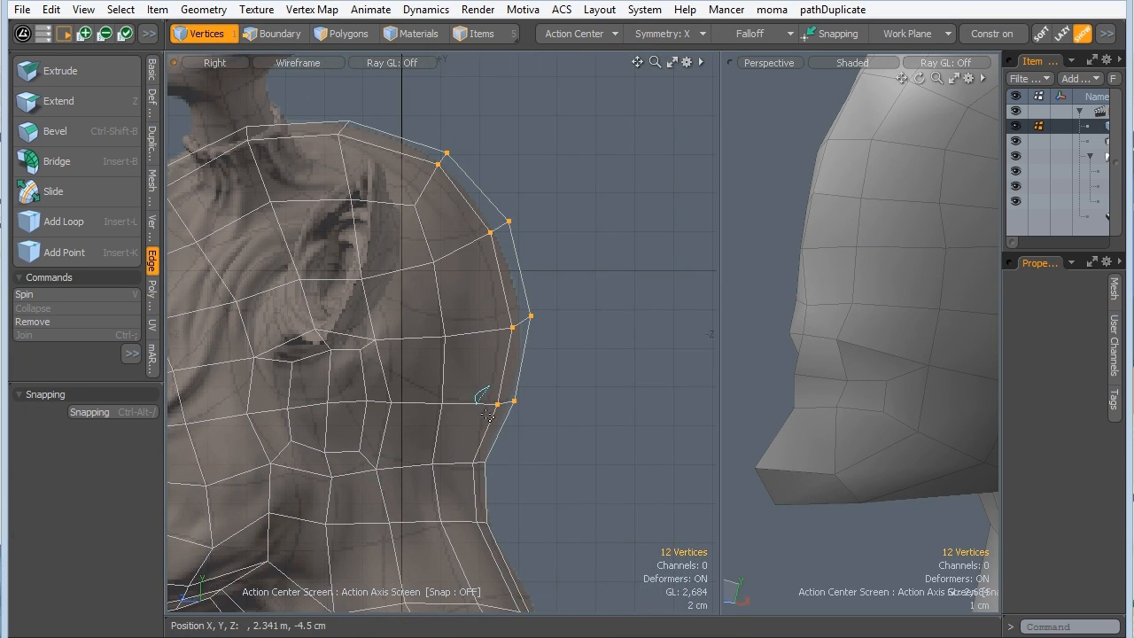
right_click_drag(487, 414, 522, 390, "ctrl")
key("w")
key("q")
right_click_drag(394, 155, 504, 271, "ctrl")
key("w")
key("q")
left_click_drag(504, 276, 444, 229)
Raise the two inner vertex pairs behind the ear and shift the pair at the nape forward.
left_click(440, 331)
key("w")
left_click(442, 402)
key("w")
key("q")
left_click(496, 402)
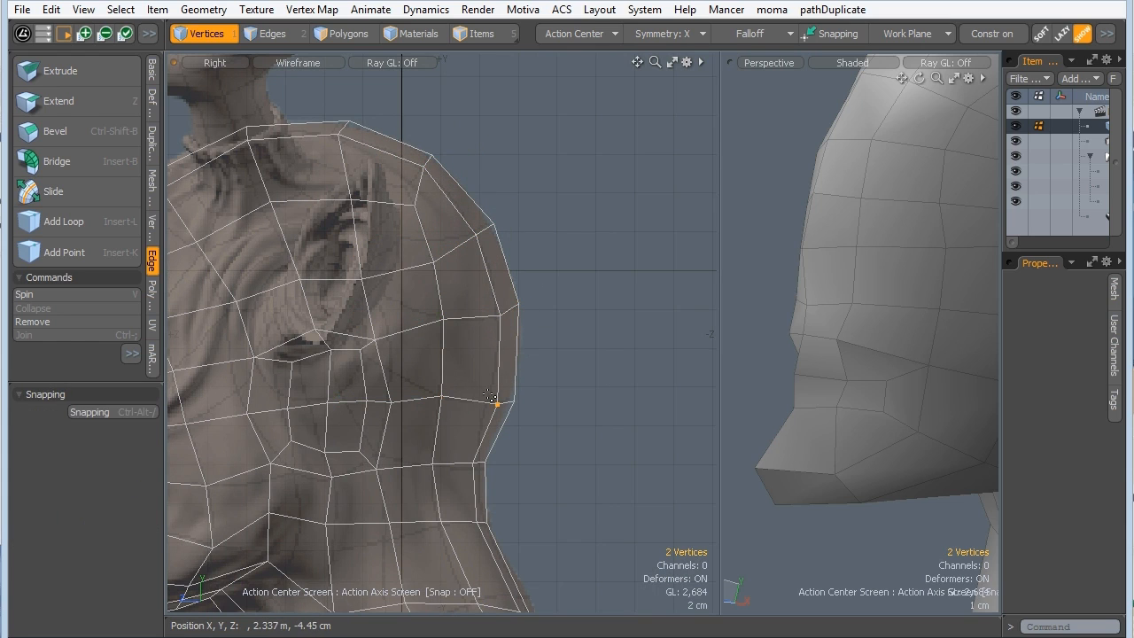
key("w")
left_click_drag(465, 404, 452, 403)
Examine the subdivided head from the front and compare its side outline with the reference.
key("Escape")
key("Escape")
left_click_drag(886, 387, 922, 306, "ctrl+alt")
left_click_drag(921, 306, 673, 315, "alt")
key("Tab")
left_click_drag(789, 333, 811, 302, "alt")
scroll(355, 318, "down", 2)
left_click_drag(227, 340, 276, 296, "alt+shift")
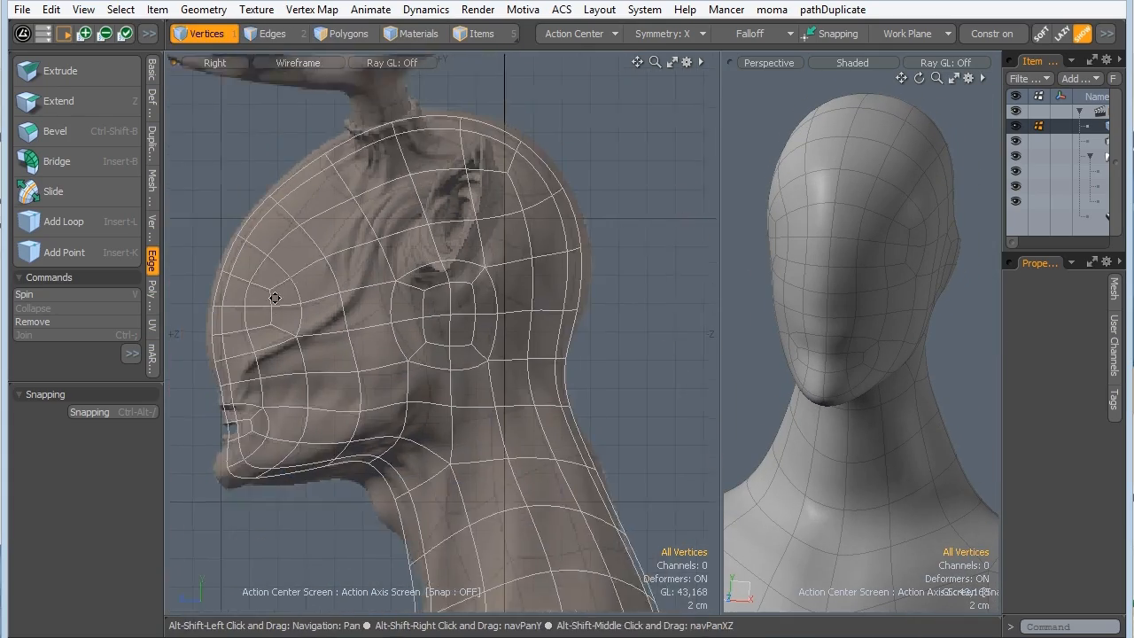
scroll(266, 292, "up", 2)
left_click_drag(237, 252, 292, 226, "alt+shift")
key("Tab")
left_click_drag(832, 334, 886, 333, "ctrl+alt")
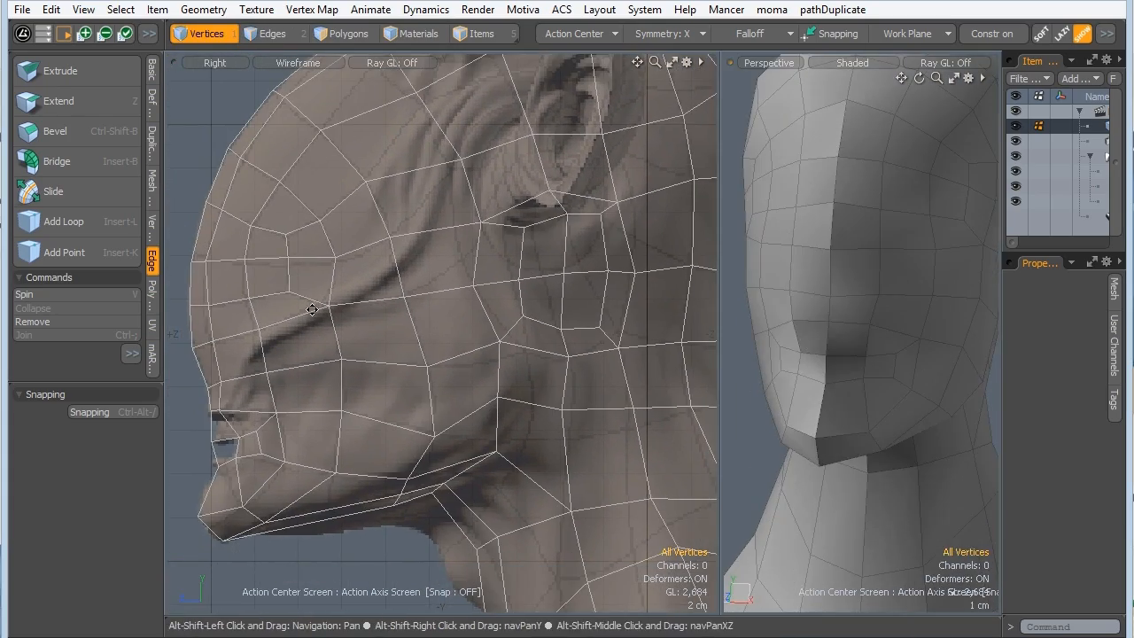
Select the ear patch polygons on both sides and move them 1.32 cm in Y and 5.73 mm in Z with Soft Selection falloff.
scroll(416, 443, "down", 1)
left_click_drag(416, 443, 395, 491, "alt+shift")
scroll(395, 491, "up", 1)
left_click_drag(484, 222, 486, 456, "alt+shift")
key("3")
key("shift+Up")
key("w")
left_click(755, 38)
left_click(753, 221)
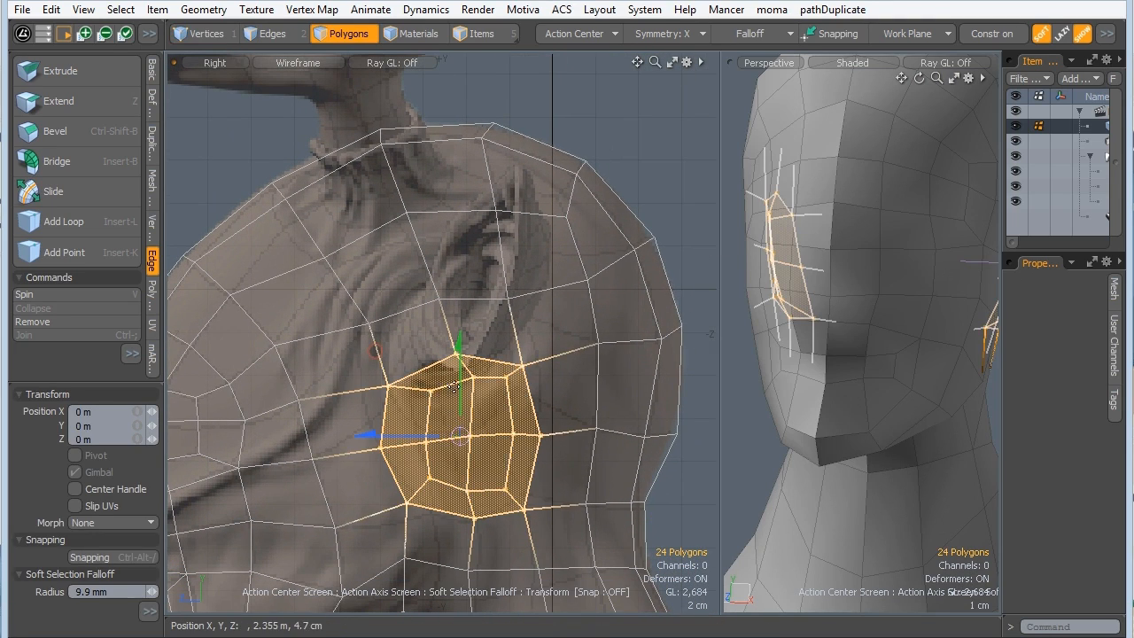
left_click_drag(460, 353, 460, 310)
left_click_drag(460, 393, 448, 407)
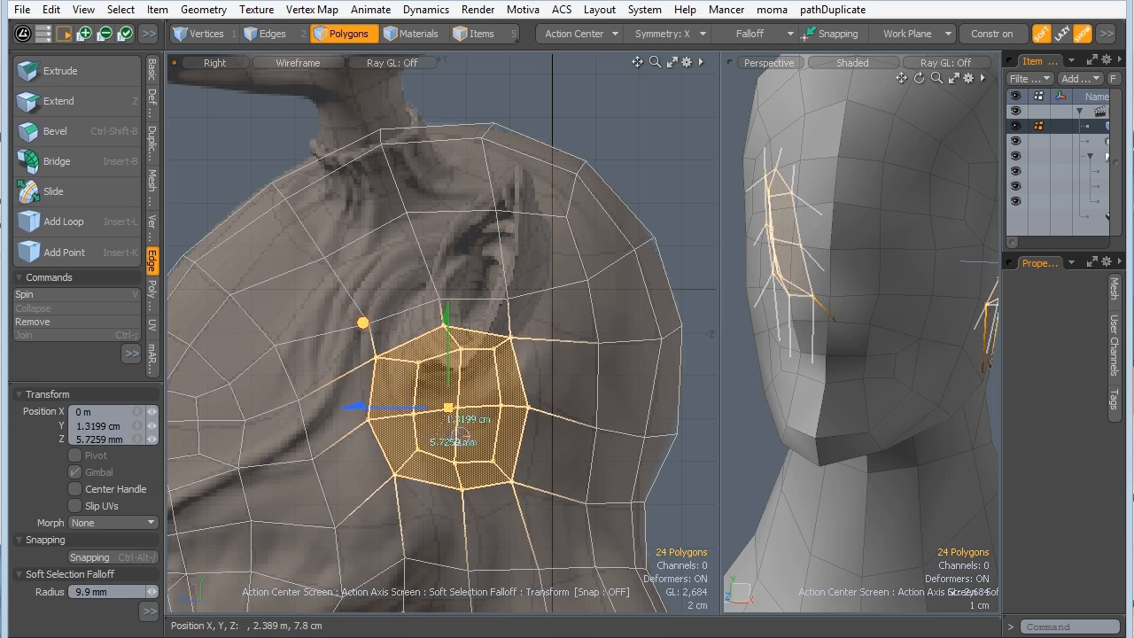
Move the vertex pair at the base of the ear patch down about 1.45 cm and adjust the pair behind it down and back.
key("q")
key("shift+Down")
left_click(203, 33)
left_click(462, 490)
key("w")
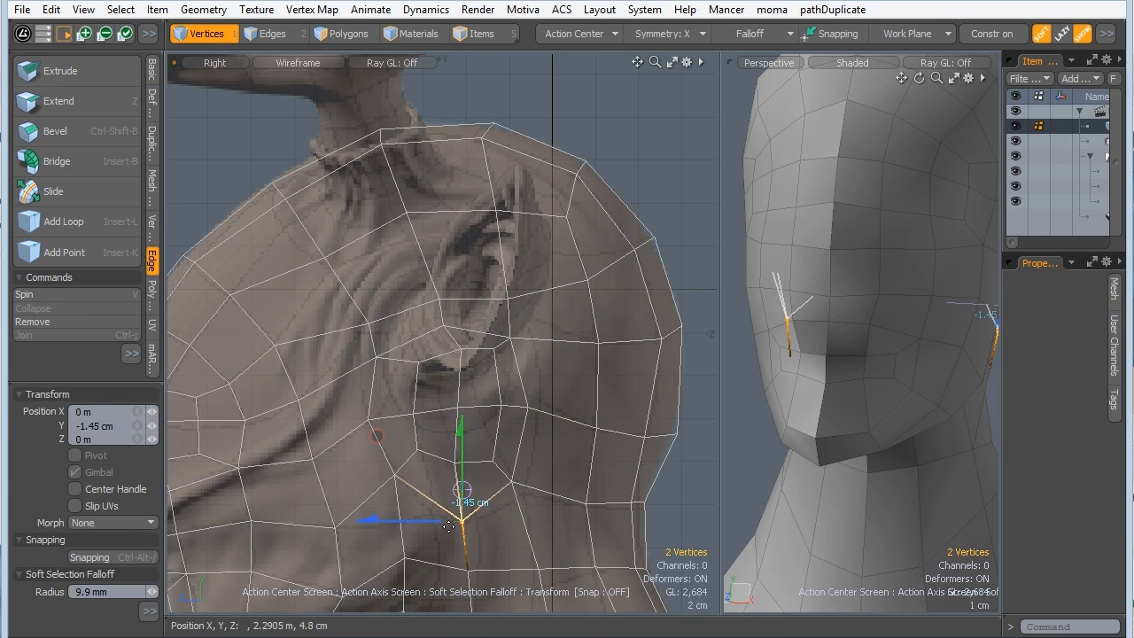
left_click_drag(448, 526, 462, 525)
key("q")
left_click(509, 482)
key("w")
left_click_drag(498, 489, 513, 504)
key("q")
Move the upper temple vertex pair up and forward and shift the outline pair above it forward and slightly down.
left_click_drag(372, 401, 363, 428, "alt+shift")
scroll(363, 428, "up", 1)
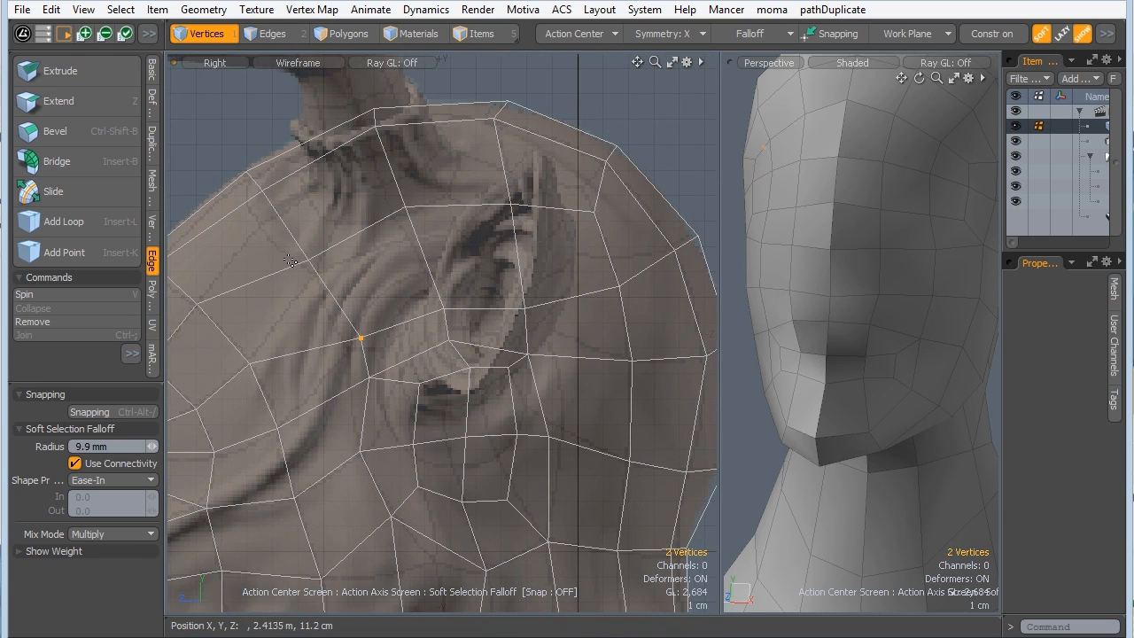
key("w")
key("q")
left_click_drag(303, 261, 244, 207)
left_click(262, 191)
key("w")
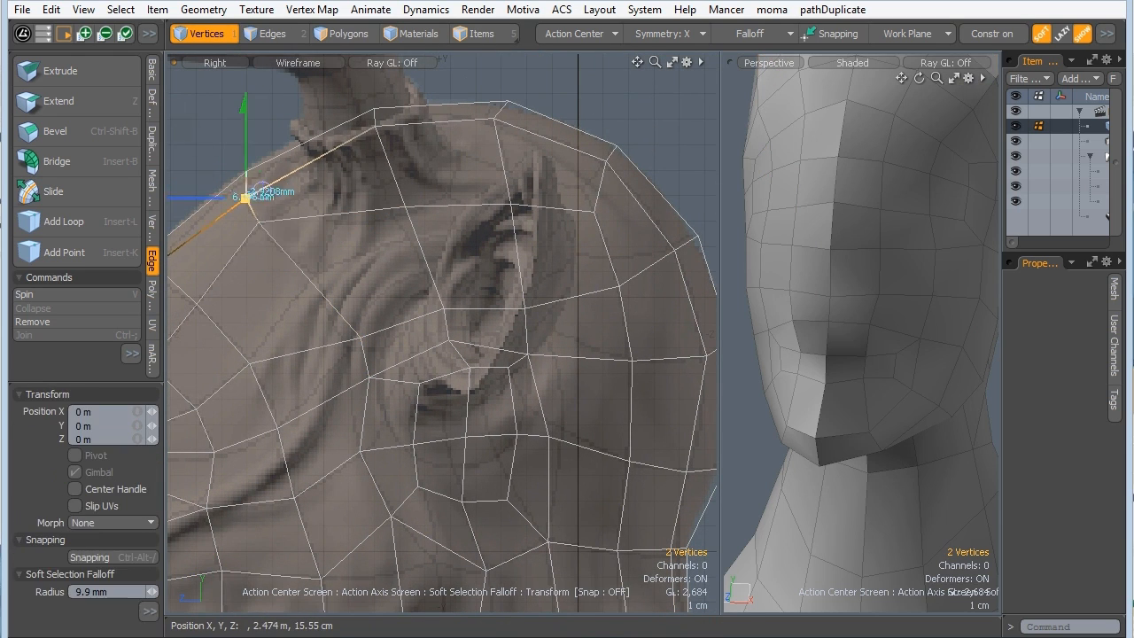
Move the two vertex pairs directly in front of the ear up and forward.
key("q")
left_click(360, 340)
key("w")
left_click_drag(359, 354, 316, 291)
key("q")
left_click(367, 376)
key("w")
left_click_drag(366, 376, 346, 348)
key("q")
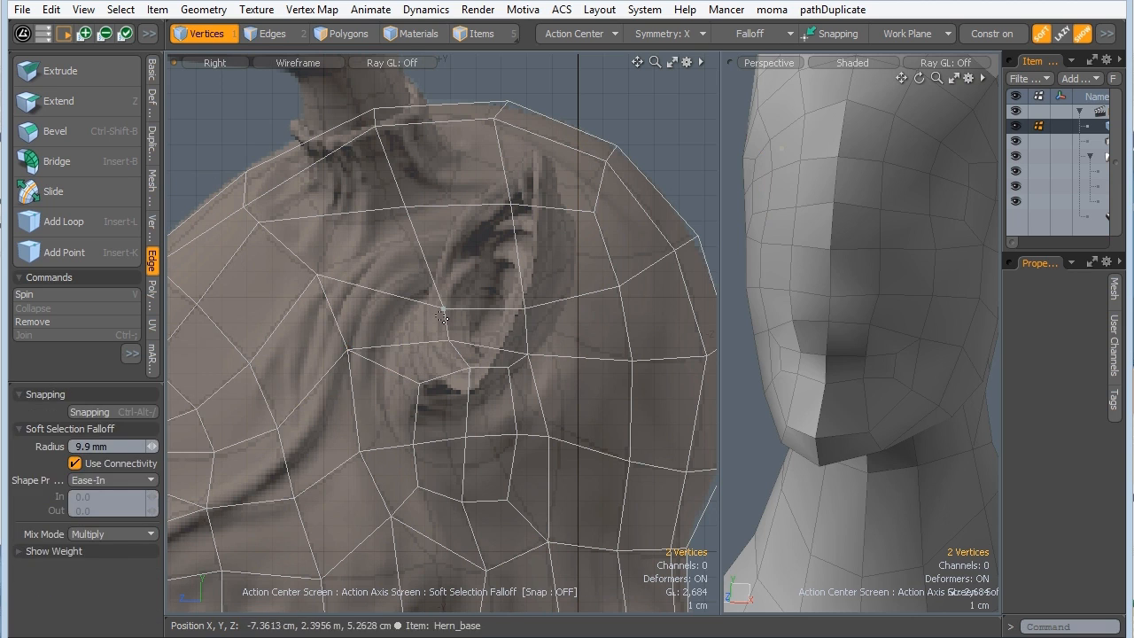
Move the vertex pairs above the ear patch up so they follow the upper part of the reference ear.
key("q")
left_click_drag(453, 393, 460, 370, "alt+shift")
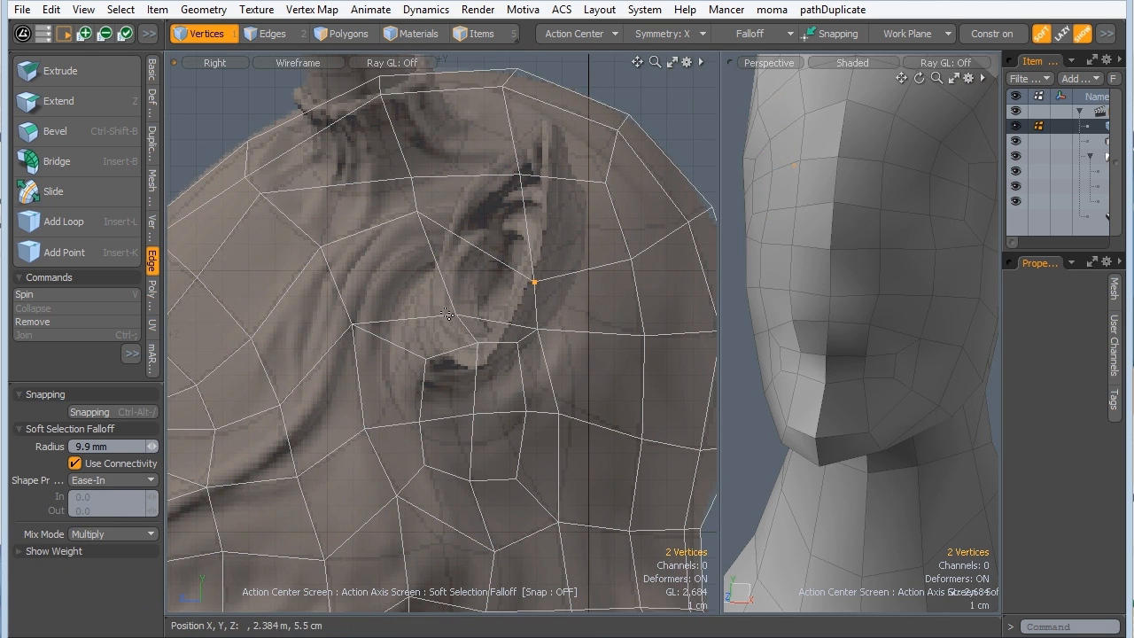
left_click(453, 315)
key("w")
left_click_drag(455, 313, 433, 241)
key("q")
left_click_drag(534, 283, 625, 232)
Move the vertex pair at the rear edge of the reference ear up 1.5 cm.
left_click_drag(841, 266, 776, 363, "alt")
left_click(481, 311)
key("w")
left_click_drag(481, 311, 499, 271)
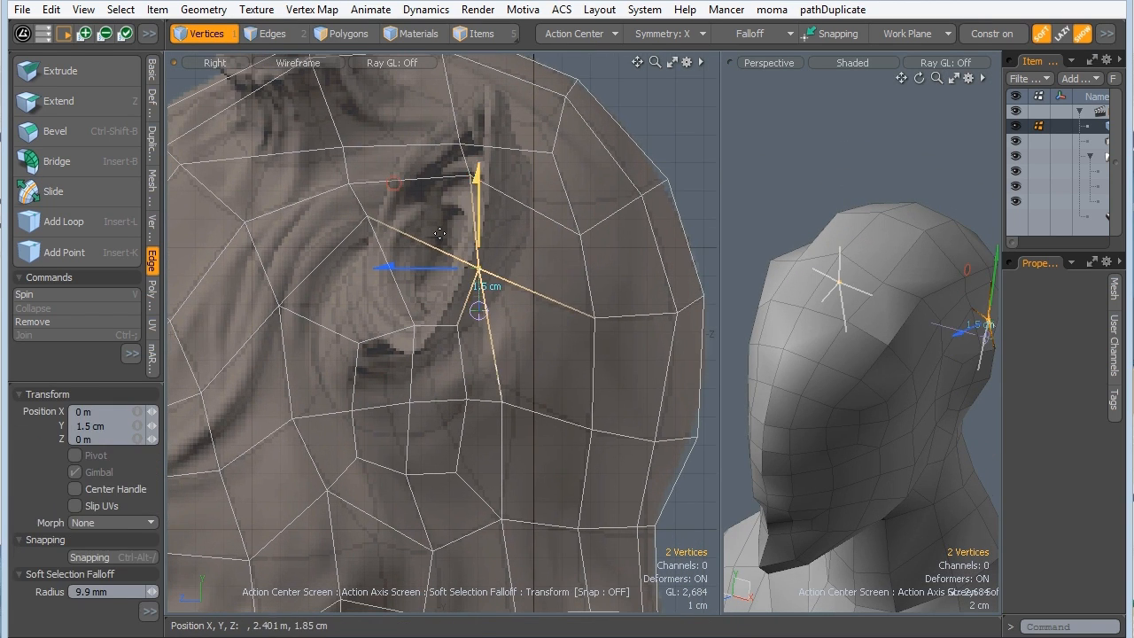
Move the vertex pair behind the earlobe up and forward toward the lower edge of the reference ear.
key("q")
left_click(503, 402)
key("w")
left_click_drag(503, 401, 480, 370)
Move the vertex pairs at the lower front of the ear patch up and forward so they surround the reference earlobe.
key("q")
left_click(465, 402)
key("w")
key("q")
key("w")
left_click_drag(369, 353, 336, 312)
key("q")
left_click(352, 410)
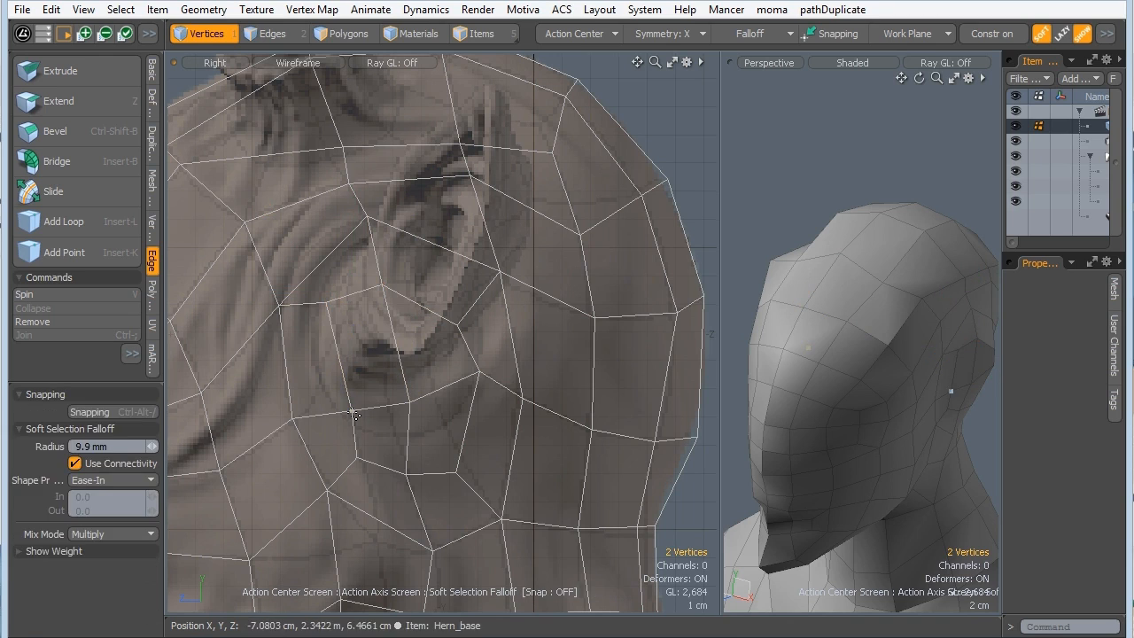
key("w")
left_click_drag(352, 410, 323, 372)
Move the three vertex pairs below the ear patch up and raise the earlobe vertex pair to the bottom of the reference ear.
key("q")
left_click(409, 404)
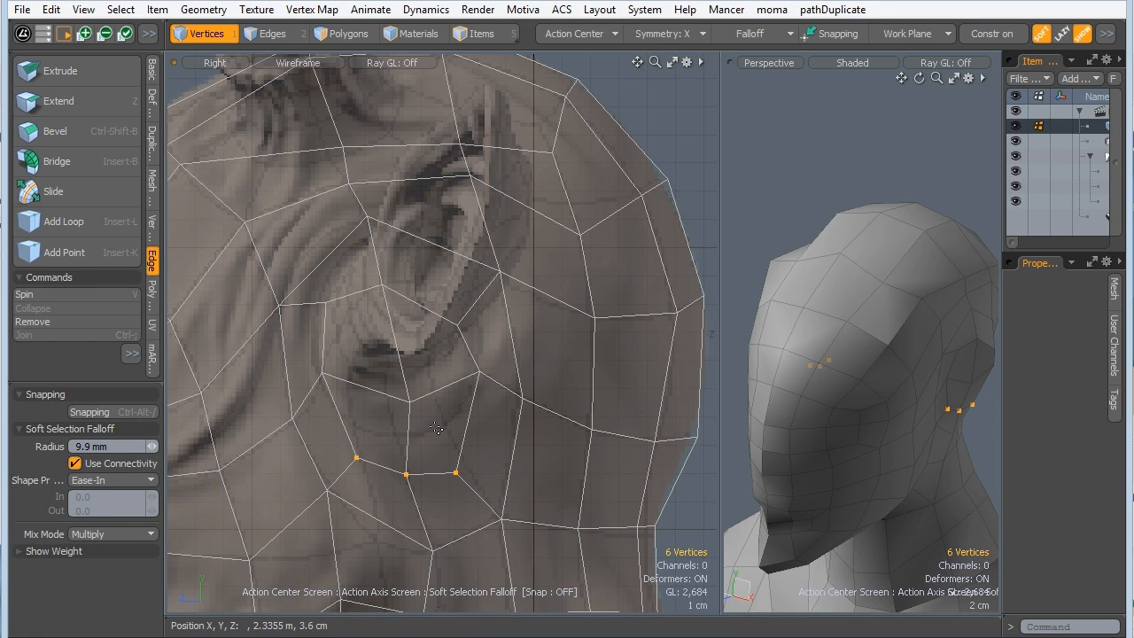
key("w")
left_click_drag(418, 399, 420, 370)
key("q")
left_click(404, 441)
key("w")
key("q")
left_click(449, 439)
left_click_drag(407, 437, 409, 401)
Reposition the vertex pairs inside the ear patch to follow the shape of the reference ear.
key("q")
left_click(382, 286)
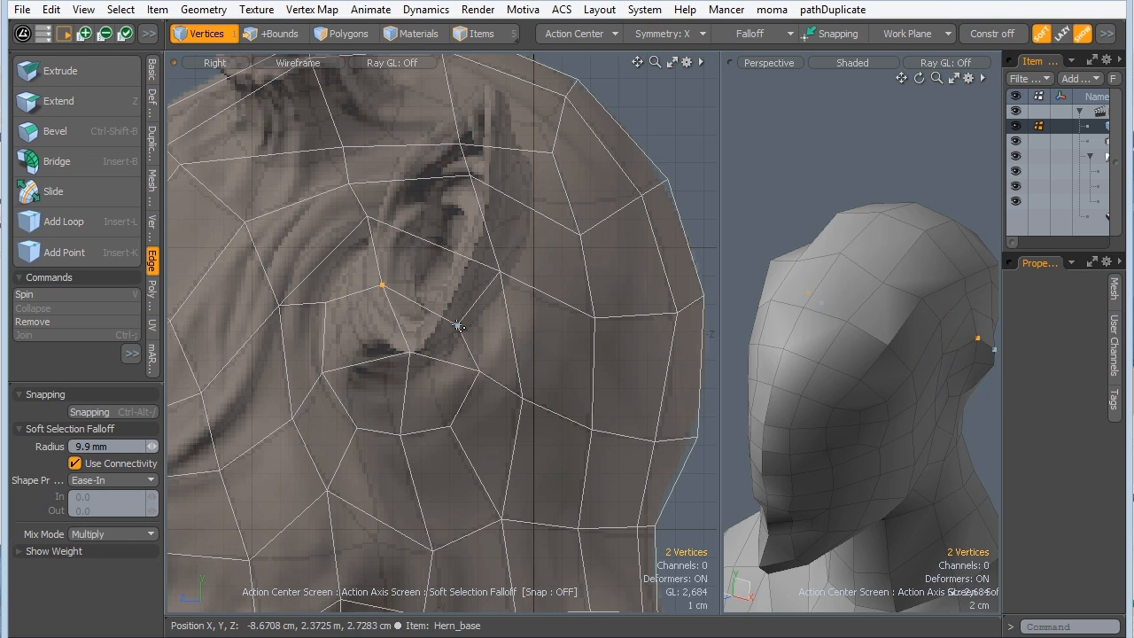
left_click(457, 324, "shift")
key("w")
left_click_drag(439, 202, 448, 161)
key("q")
Adjust the vertex pairs around the rear and upper edges of the ear patch to fit the reference ear.
left_click(500, 271)
left_click_drag(529, 126, 450, 200, "alt+shift")
left_click(542, 248)
left_click(450, 239, "shift")
key("w")
key("q")
left_click(571, 330)
key("q")
left_click(438, 212)
key("w")
key("q")
left_click(334, 241)
Preview the head as a smoothed surface and examine it from several angles.
left_click_drag(334, 241, 394, 305, "alt+shift")
key("2")
key("Tab")
left_click_drag(858, 331, 922, 331, "alt")
left_click_drag(833, 329, 761, 281, "alt+shift")
left_click_drag(720, 286, 797, 292)
left_click_drag(797, 344, 606, 315, "alt")
left_click_drag(606, 315, 660, 334, "alt+shift")
key("Tab")
left_click_drag(547, 243, 681, 242)
left_click_drag(550, 286, 487, 287, "ctrl+alt")
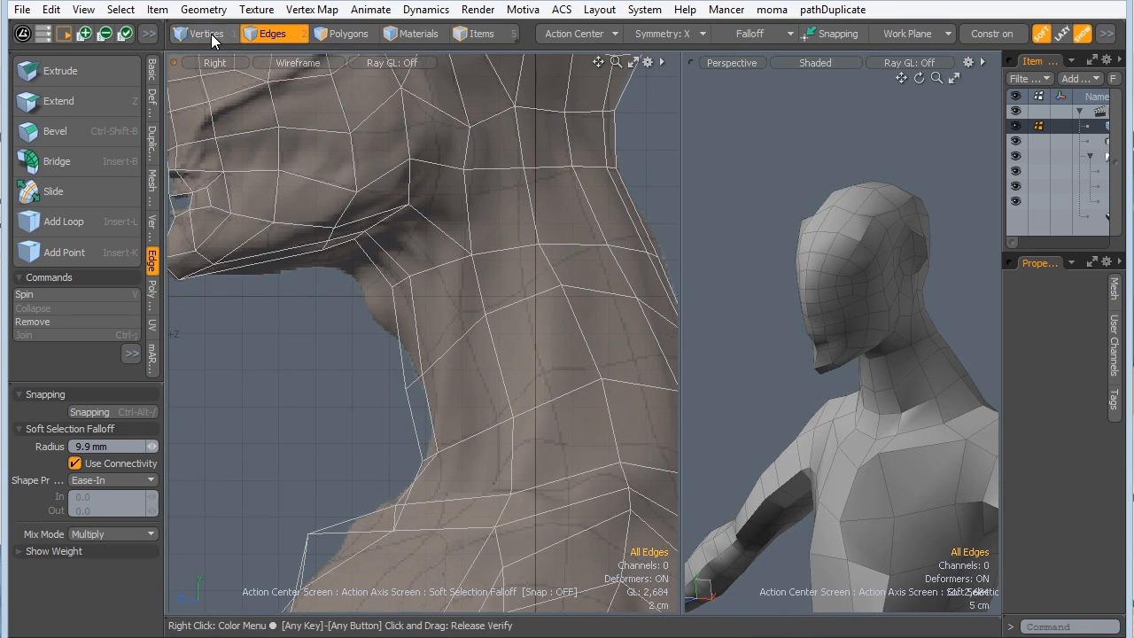
Move the side-neck vertex pair below the jaw forward and fit the throat vertices to the reference neck outline.
left_click(456, 311)
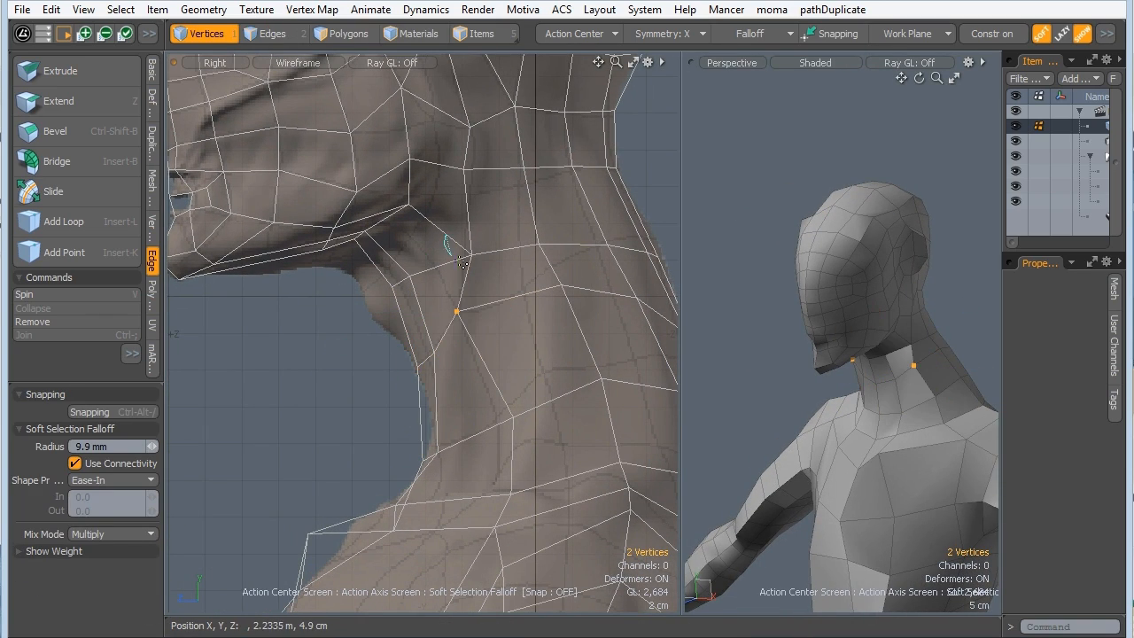
left_click_drag(458, 287, 422, 411, "alt+shift")
key("Escape")
left_click_drag(310, 239, 390, 385, "alt+shift")
left_click_drag(390, 189, 353, 385, "alt+shift")
left_click(445, 291)
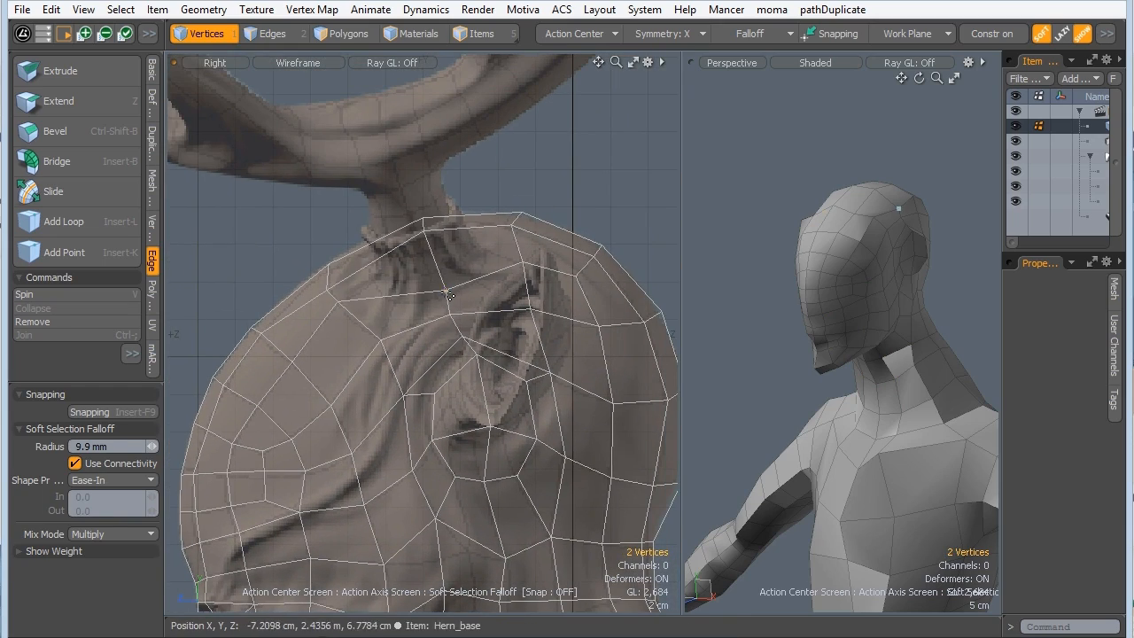
left_click_drag(445, 292, 383, 266)
key("Escape")
Move the vertex pair protruding at the collarbone back onto the reference outline.
left_click(374, 300)
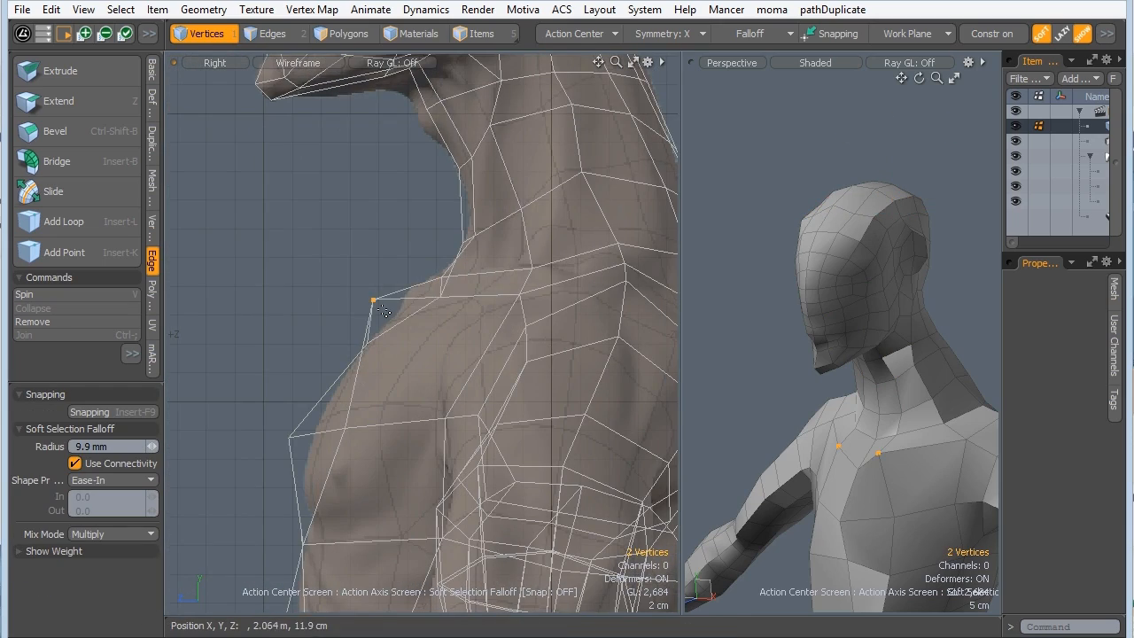
key("w")
left_click_drag(383, 312, 406, 305)
key("space")
Move the protruding vertex pairs along the front of the chest back toward the reference torso outline.
left_click(290, 436)
key("w")
left_click_drag(257, 437, 278, 436)
key("space")
left_click_drag(292, 604, 257, 372, "alt+shift")
left_click(277, 420)
key("w")
left_click_drag(324, 496, 306, 168, "alt+shift")
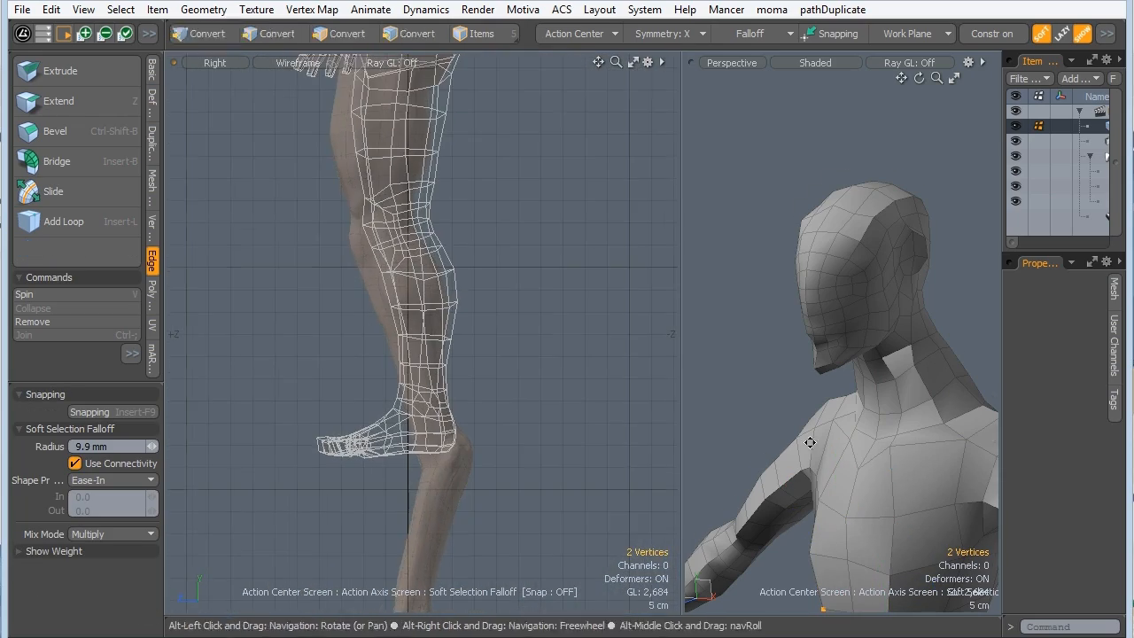
Move the centre-line vertex at the base of the throat about 3 cm up and 2.5 cm back onto the reference.
left_click_drag(807, 443, 864, 443, "ctrl+alt")
left_click_drag(824, 470, 792, 342, "alt+shift")
left_click(759, 375)
left_click_drag(399, 177, 408, 381, "alt+shift")
left_click_drag(408, 377, 505, 354, "ctrl+alt")
key("w")
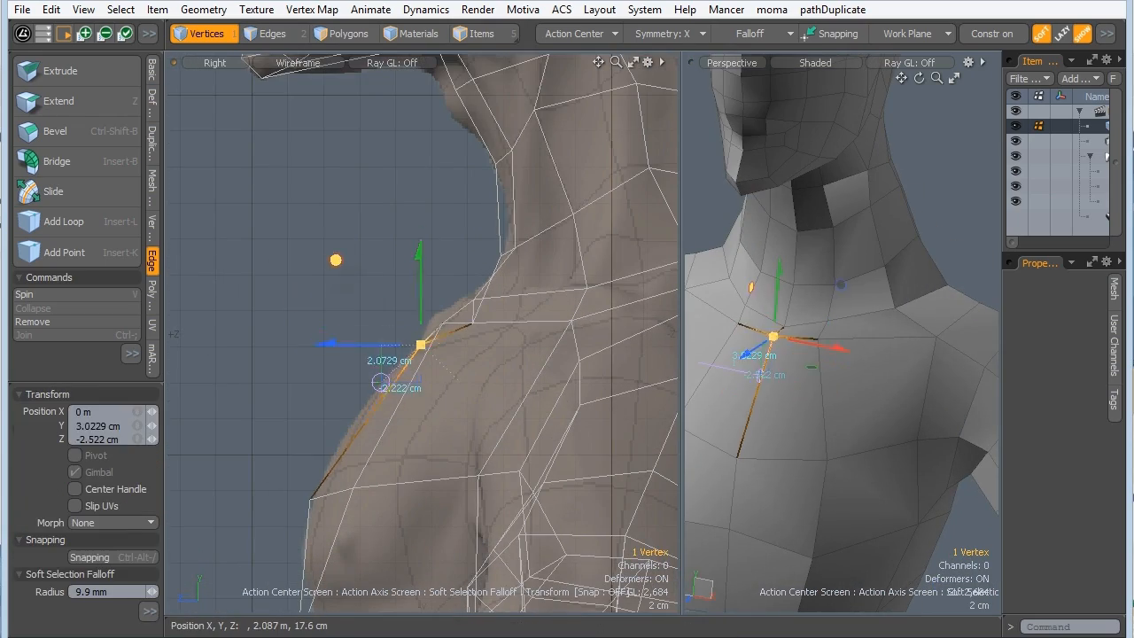
left_click_drag(421, 345, 416, 347)
key("space")
Slide the vertex pair beside the base of the throat outward along its edges by 22.8 %.
left_click_drag(788, 322, 757, 306, "alt")
left_click(823, 343)
left_click(53, 191)
left_click_drag(828, 346, 866, 351)
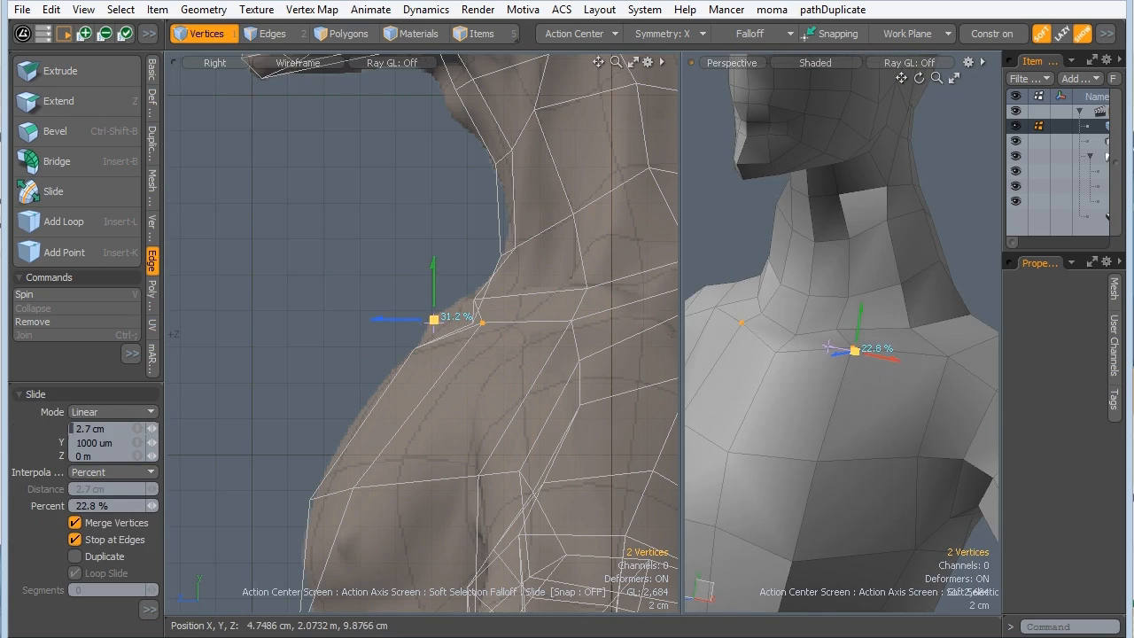
key("space")
left_click(800, 340)
left_click_drag(800, 340, 771, 332, "alt")
Select the polygons of both legs below the hips and rotate them forward using the Selection Border action center.
left_click_drag(381, 310, 322, 306, "ctrl+alt")
left_click_drag(355, 496, 400, 240, "alt+shift")
left_click_drag(398, 153, 403, 229, "alt+shift")
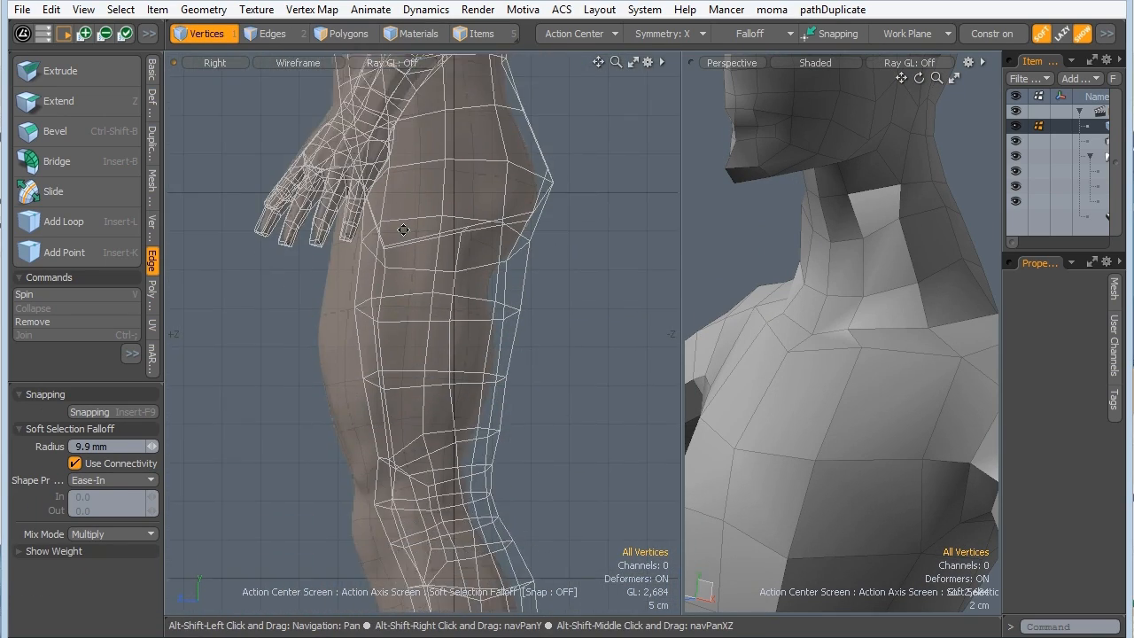
left_click_drag(396, 322, 327, 331, "alt+shift")
left_click_drag(397, 352, 452, 403, "alt+shift")
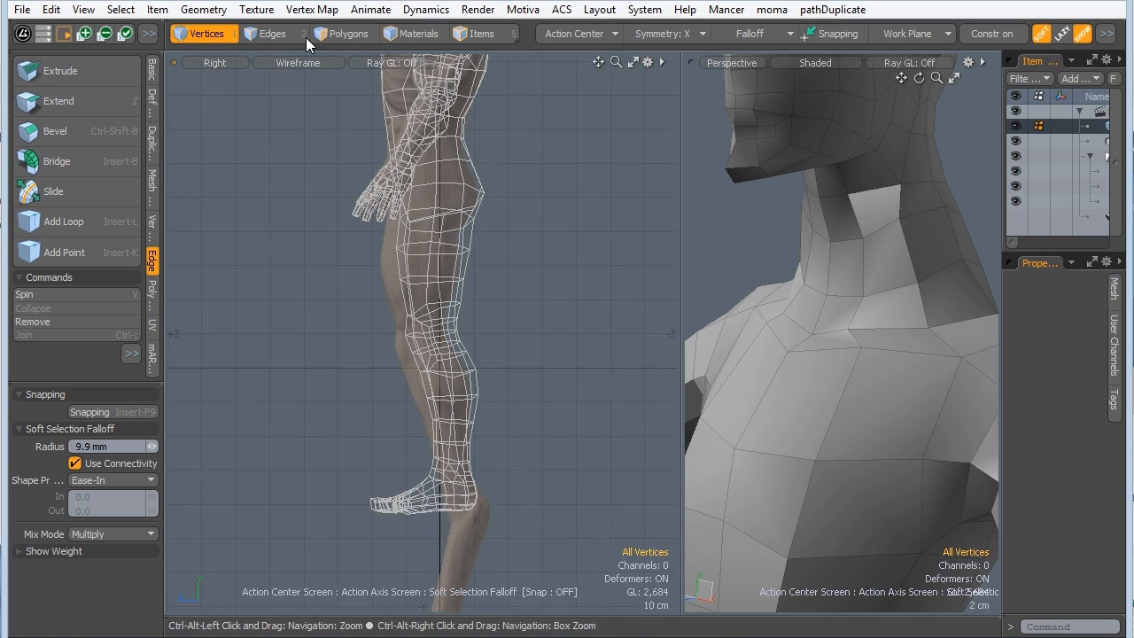
left_click(327, 33)
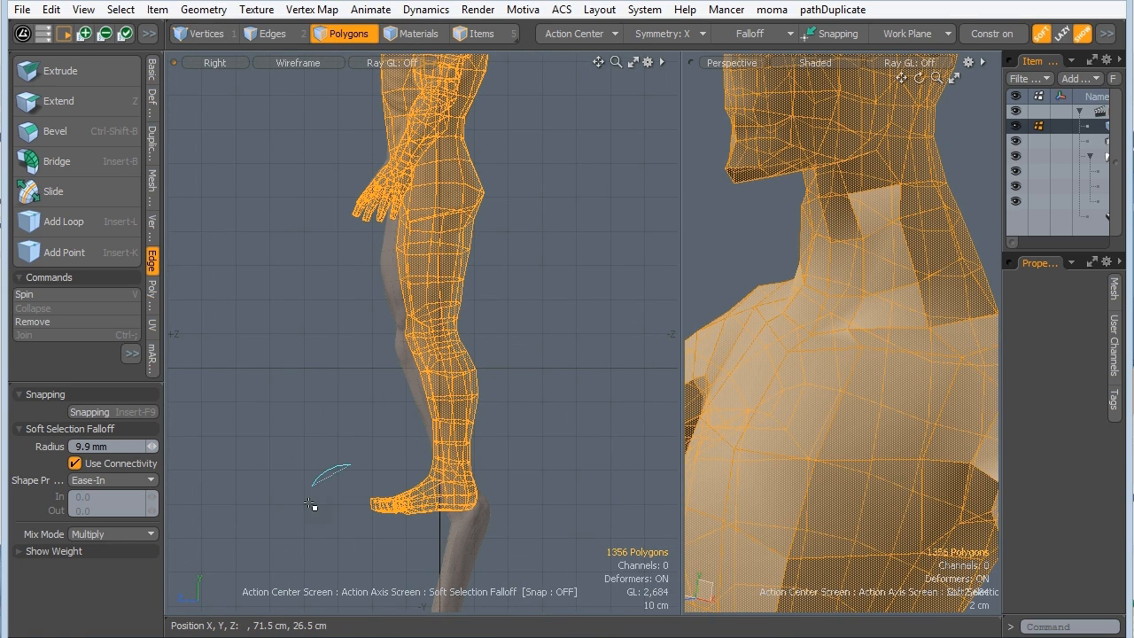
right_click_drag(495, 351, 483, 323)
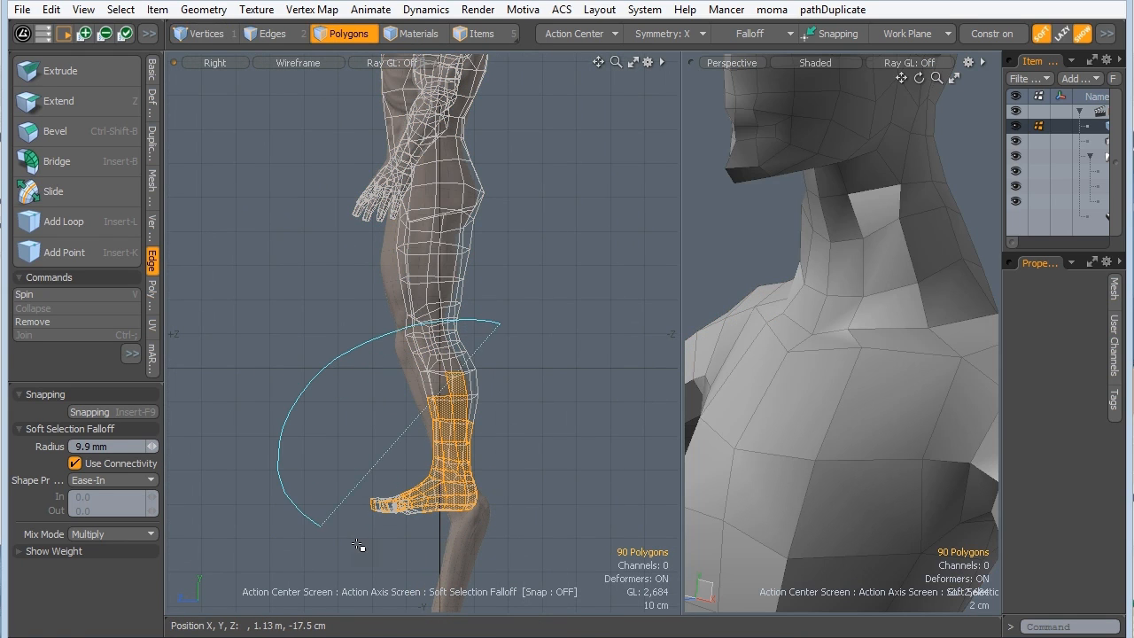
right_click_drag(356, 544, 549, 452)
left_click(549, 34)
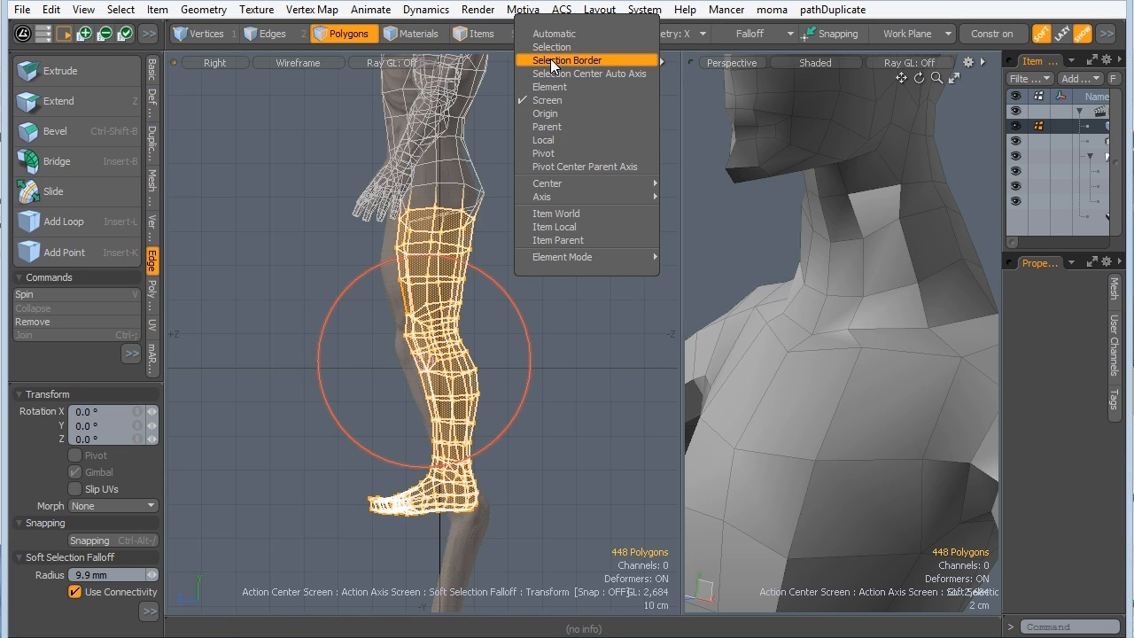
left_click(551, 61)
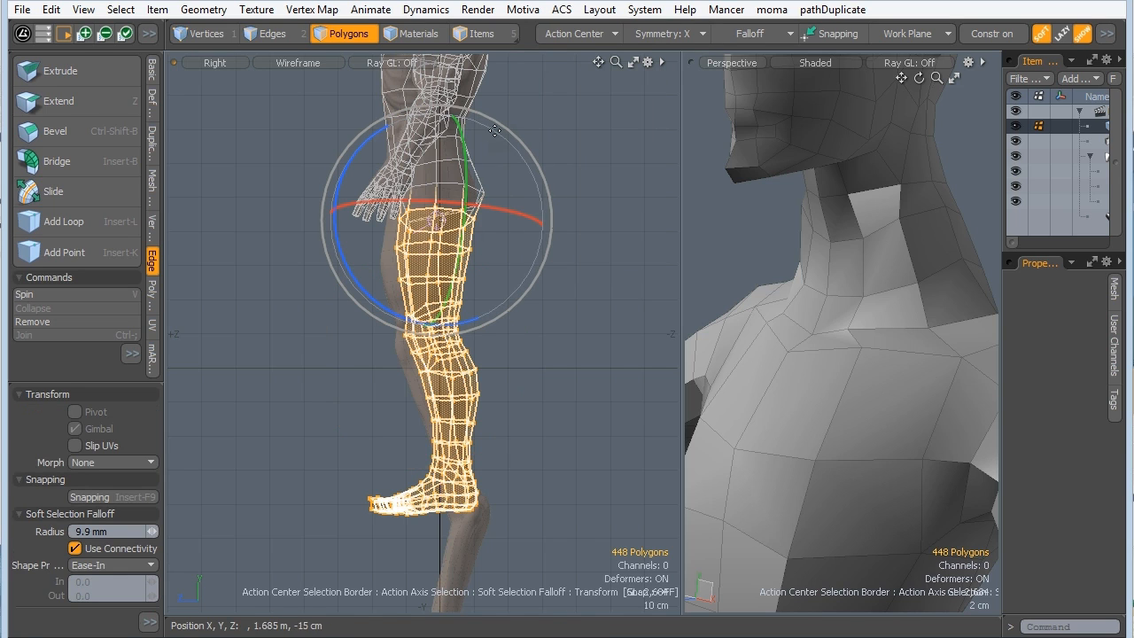
left_click_drag(502, 121, 529, 122)
key("space")
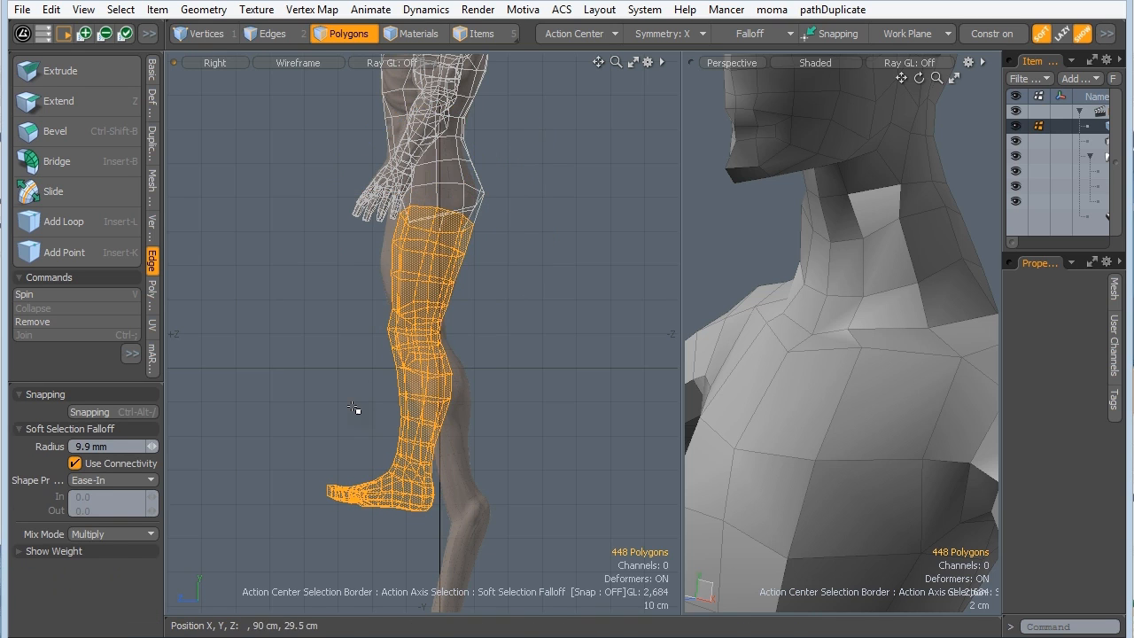
Select the polygons from the knees down, rotate the lower legs backward to match the reference, and move them slightly down.
left_click_drag(353, 408, 442, 334, "ctrl+alt")
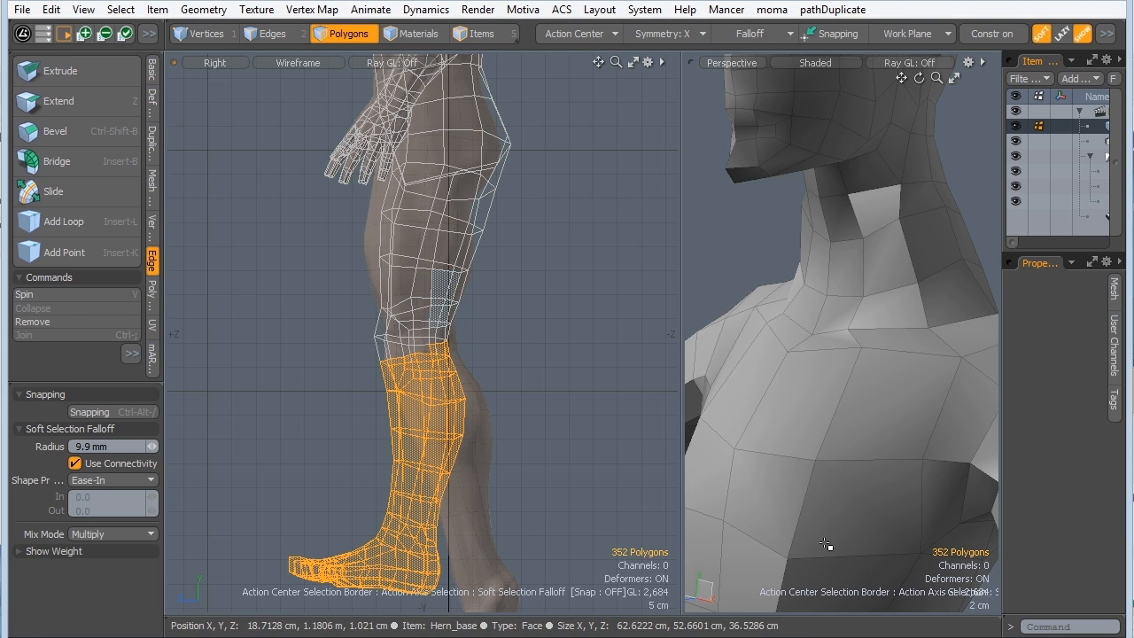
left_click_drag(885, 277, 774, 137, "ctrl+alt")
left_click_drag(851, 354, 921, 350, "ctrl+alt")
left_click_drag(922, 350, 580, 238, "alt")
left_click_drag(960, 302, 781, 354, "alt")
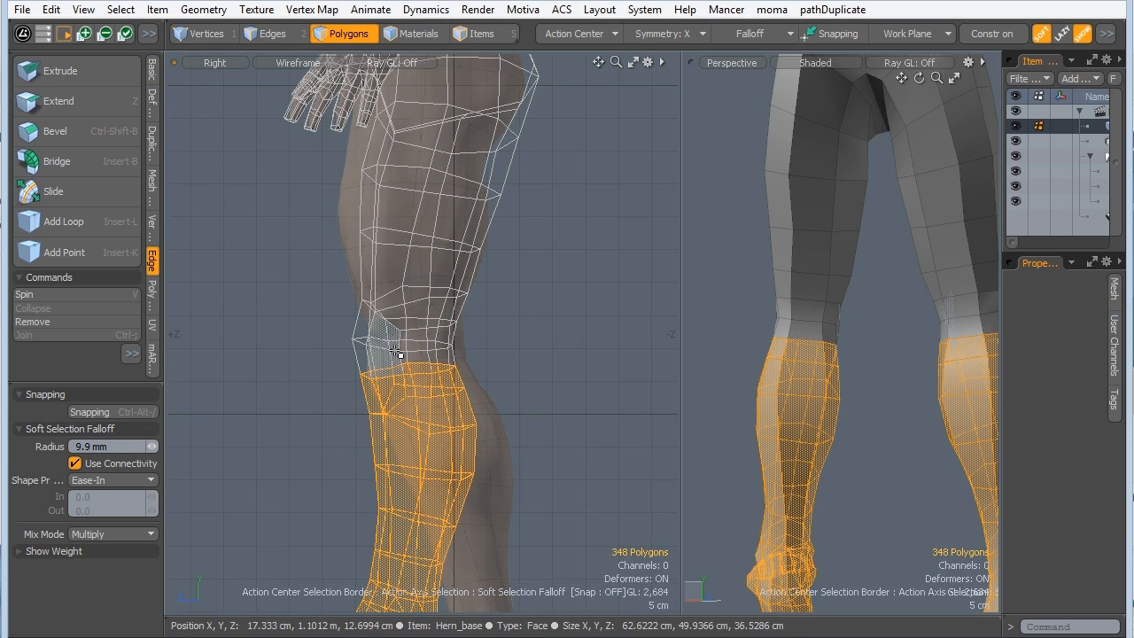
key("shift+Up")
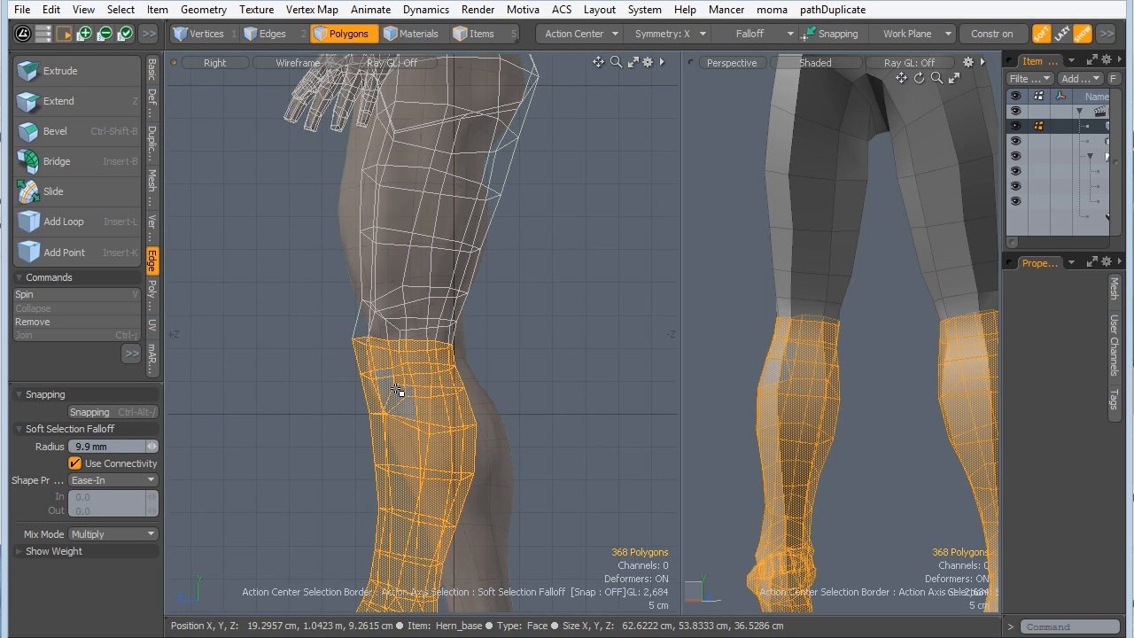
key("y")
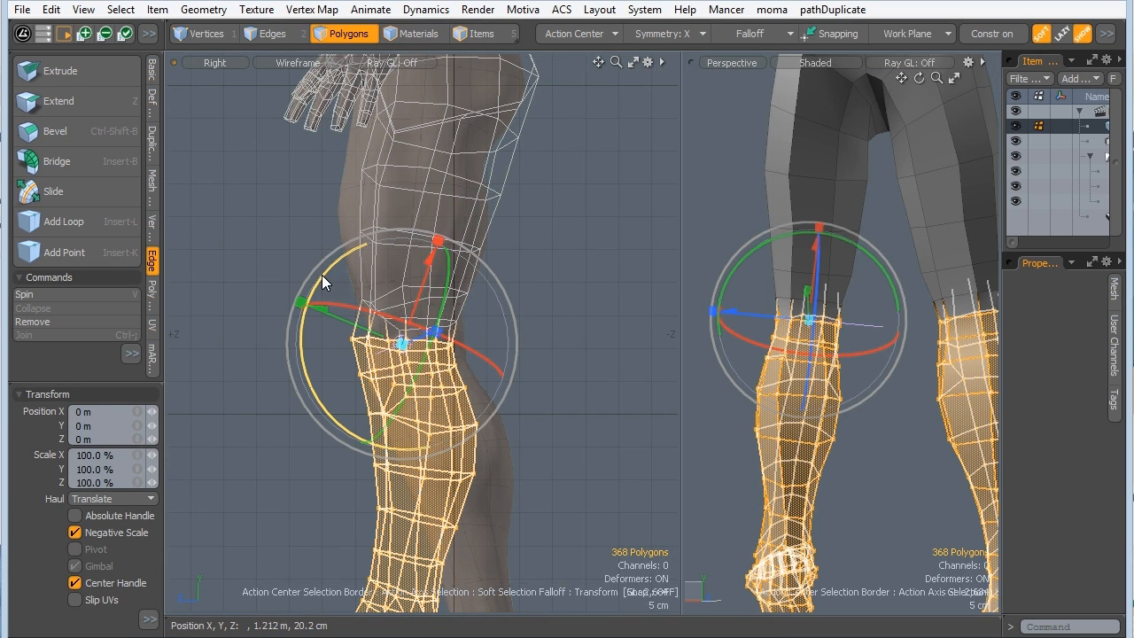
left_click_drag(320, 278, 317, 303)
left_click_drag(395, 380, 392, 315, "alt+shift")
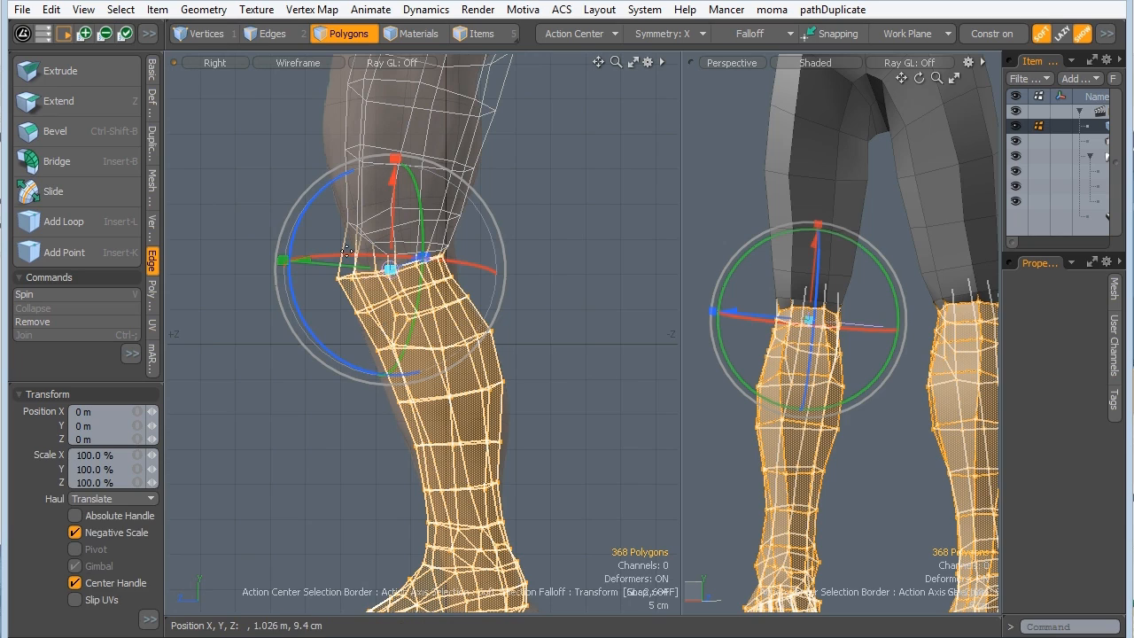
key("w")
mouse_move(316, 172)
left_mouse_down()
mouse_move(324, 197)
mouse_move(320, 187)
left_mouse_up()
key("q")
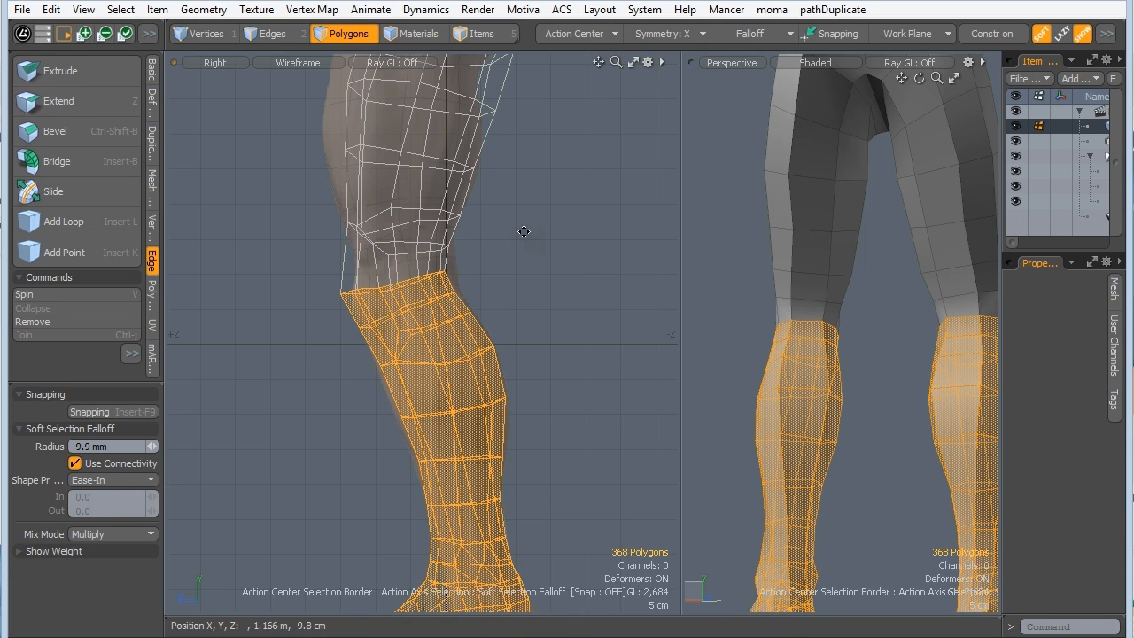
Select the polygons of both feet including the ankles and move them down and back using the Screen action center.
left_click_drag(493, 266, 403, 235, "alt+shift")
left_click_drag(461, 394, 388, 321, "alt+shift")
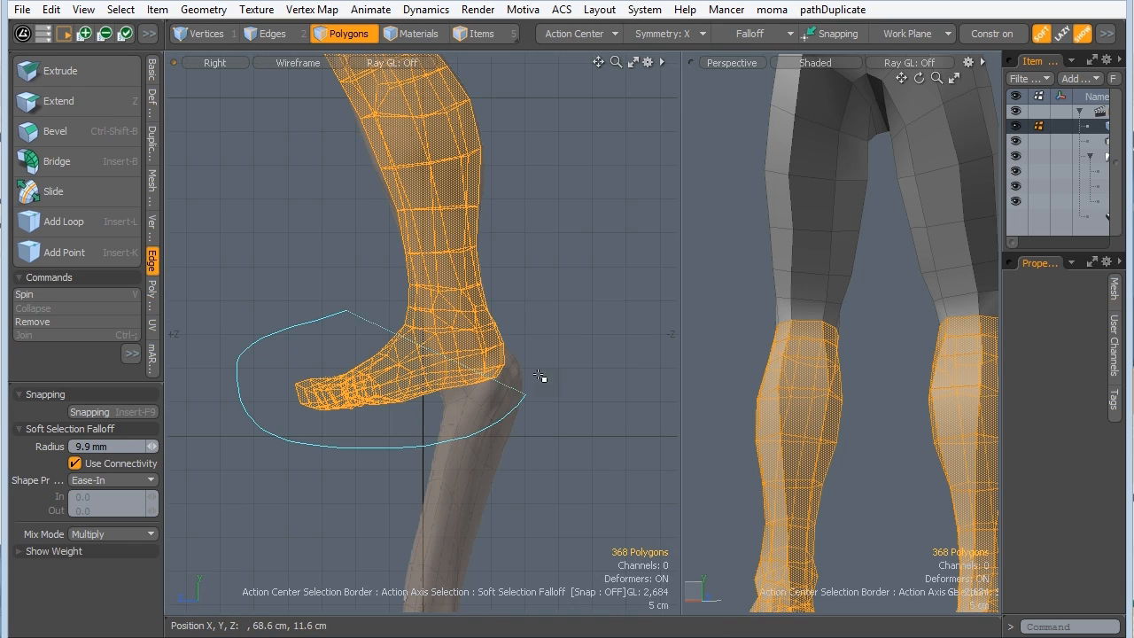
right_click_drag(496, 266, 492, 270)
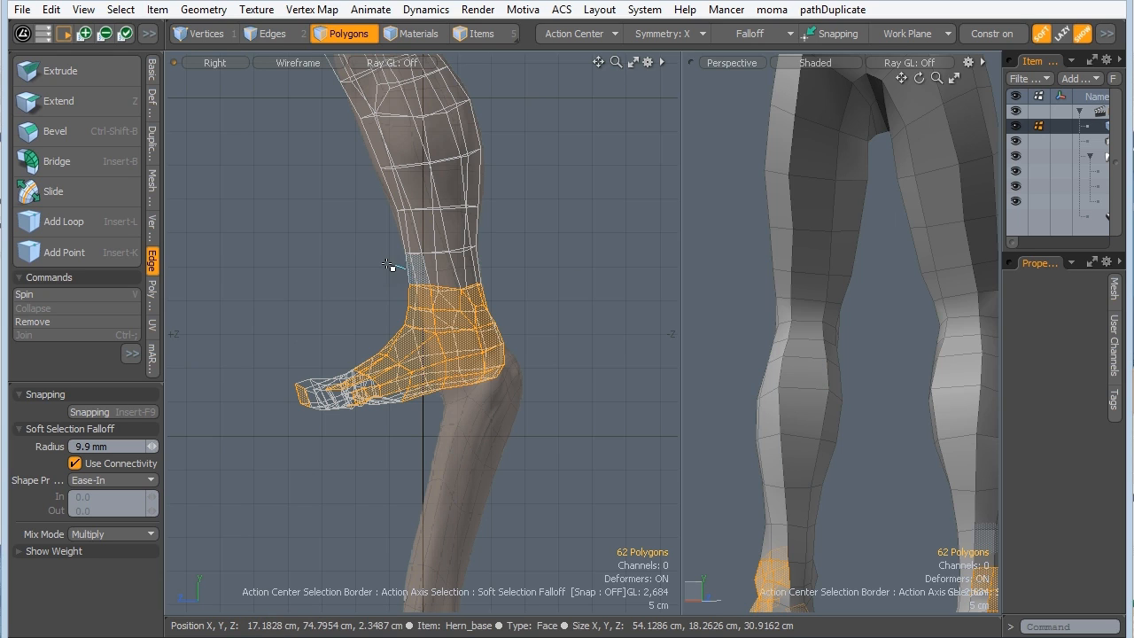
right_click_drag(567, 260, 568, 263)
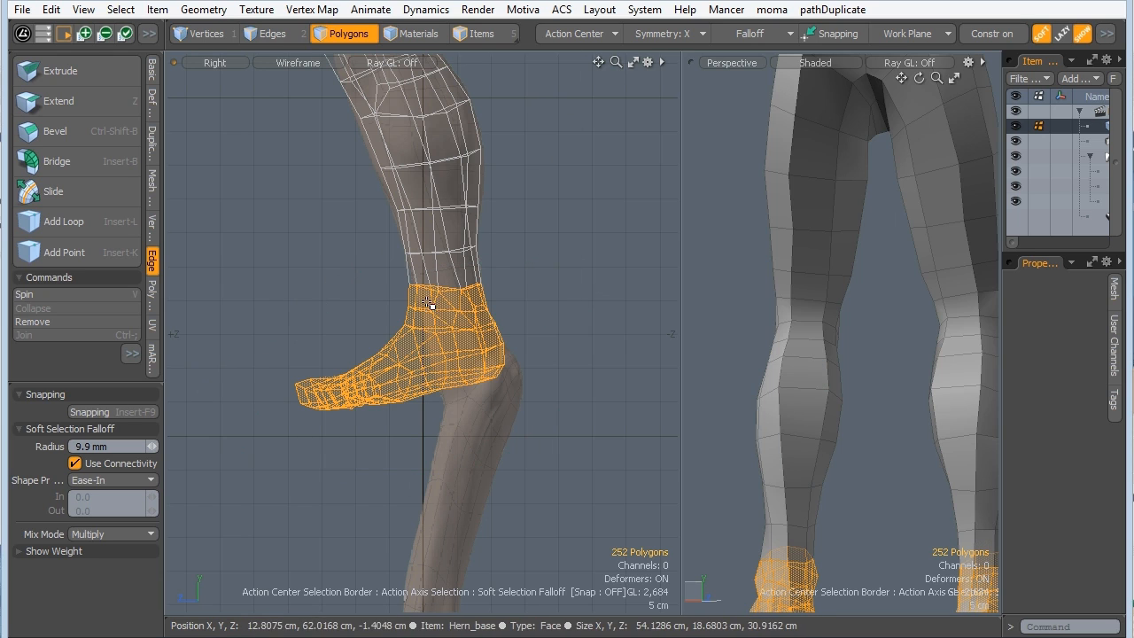
key("y")
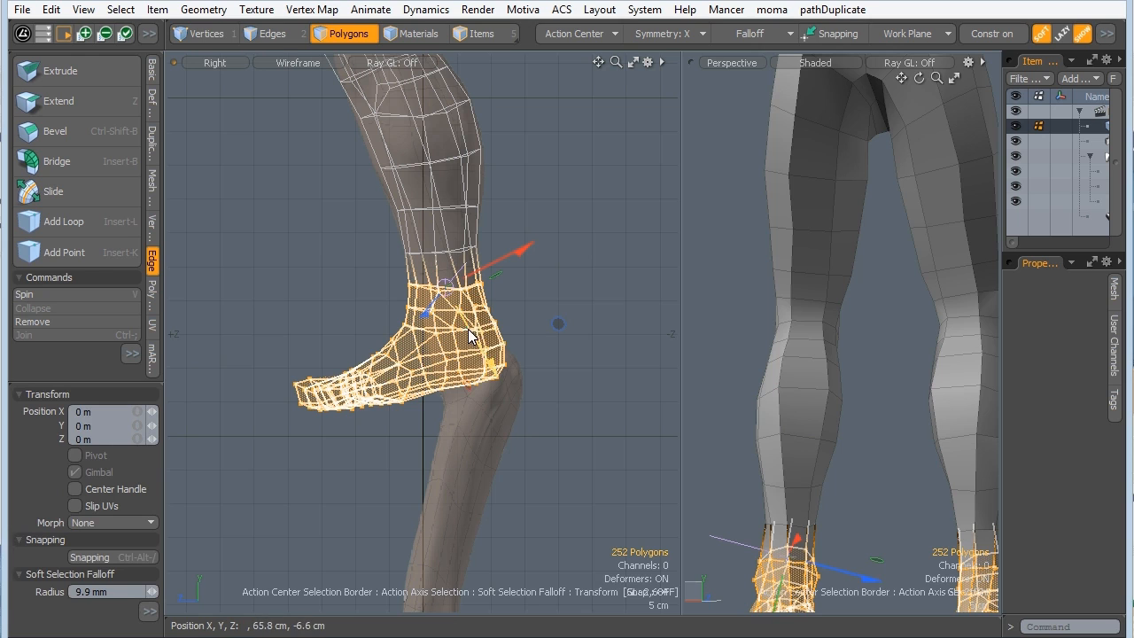
key("alt+s")
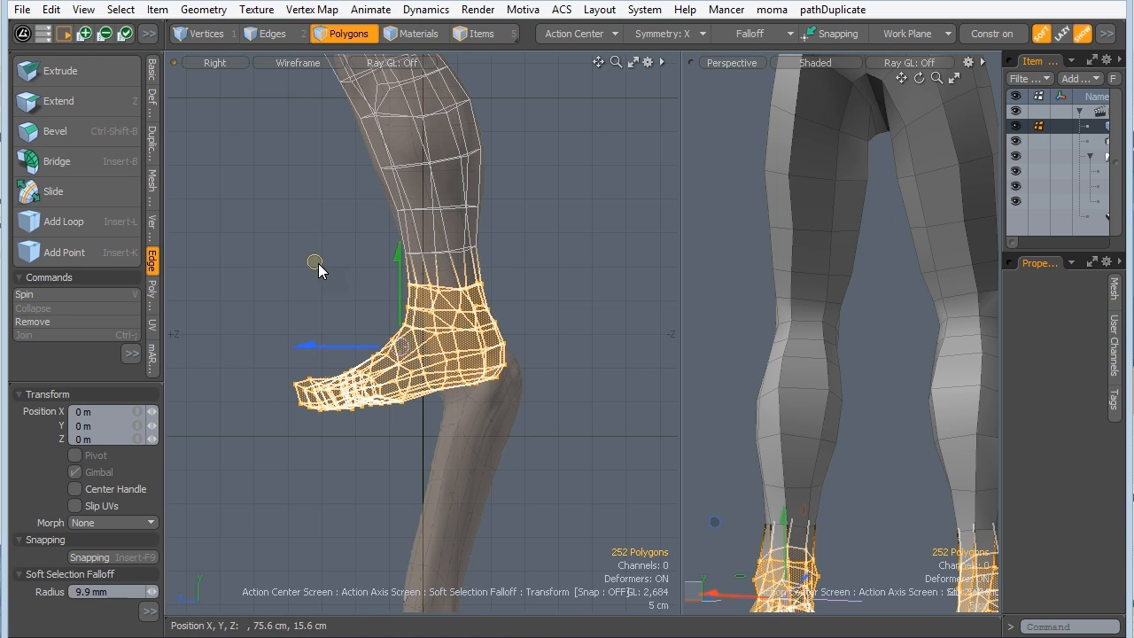
left_click_drag(319, 270, 344, 320)
key("space")
Deselect the ankle rings so only the foot polygons stay selected, and activate the Transform tool.
left_click_drag(412, 420, 460, 357, "ctrl+alt")
left_click_drag(461, 357, 427, 325, "ctrl+alt")
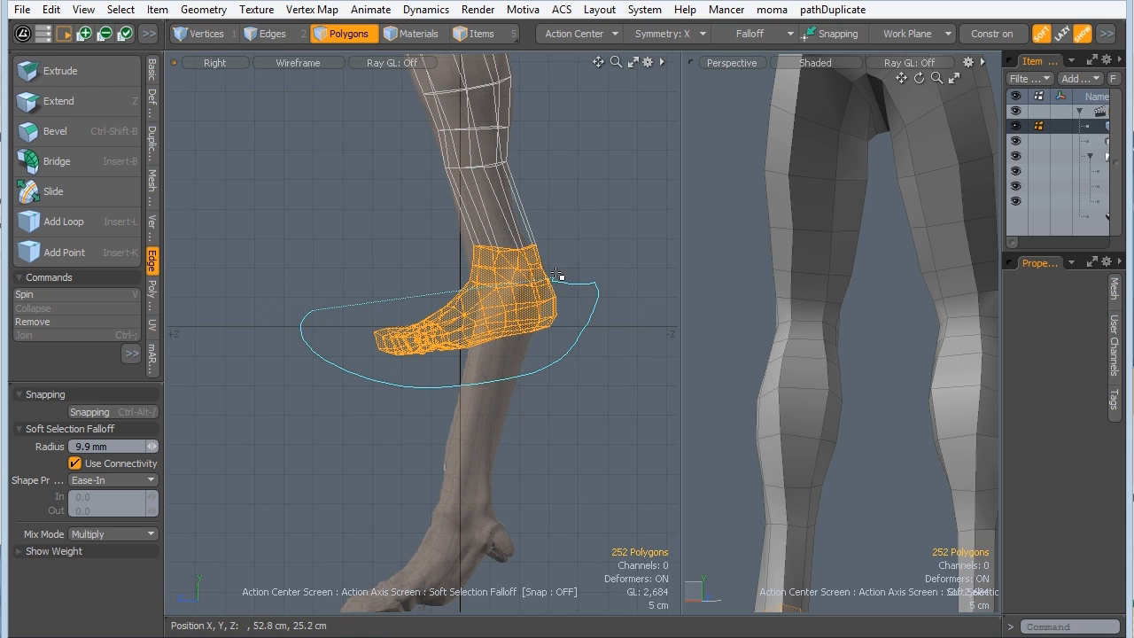
right_click_drag(477, 270, 475, 271)
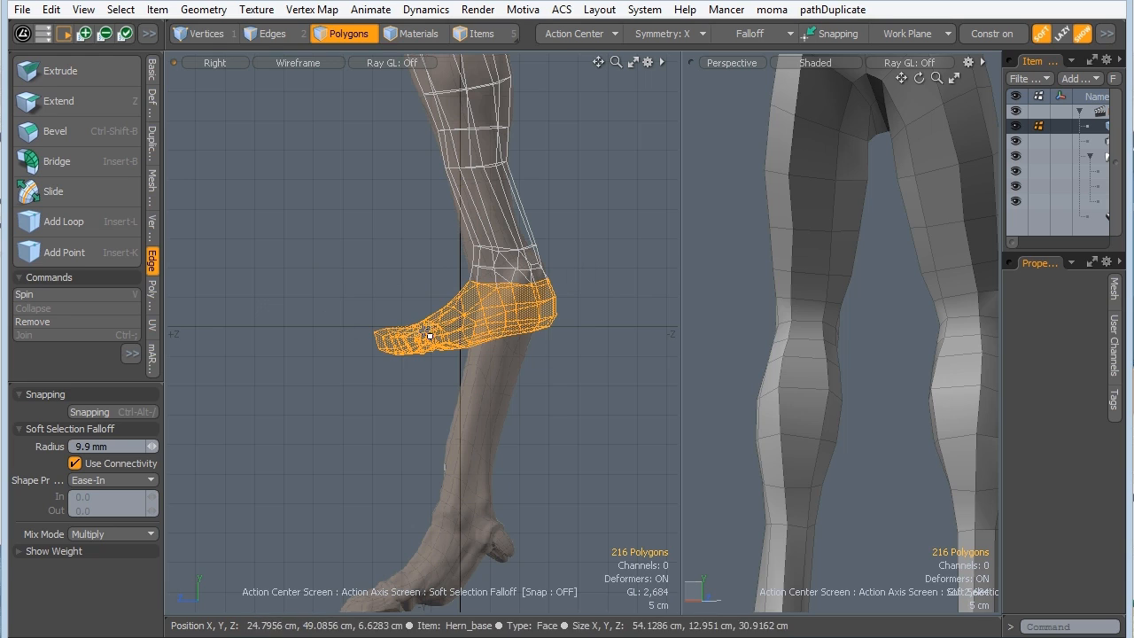
key("y")
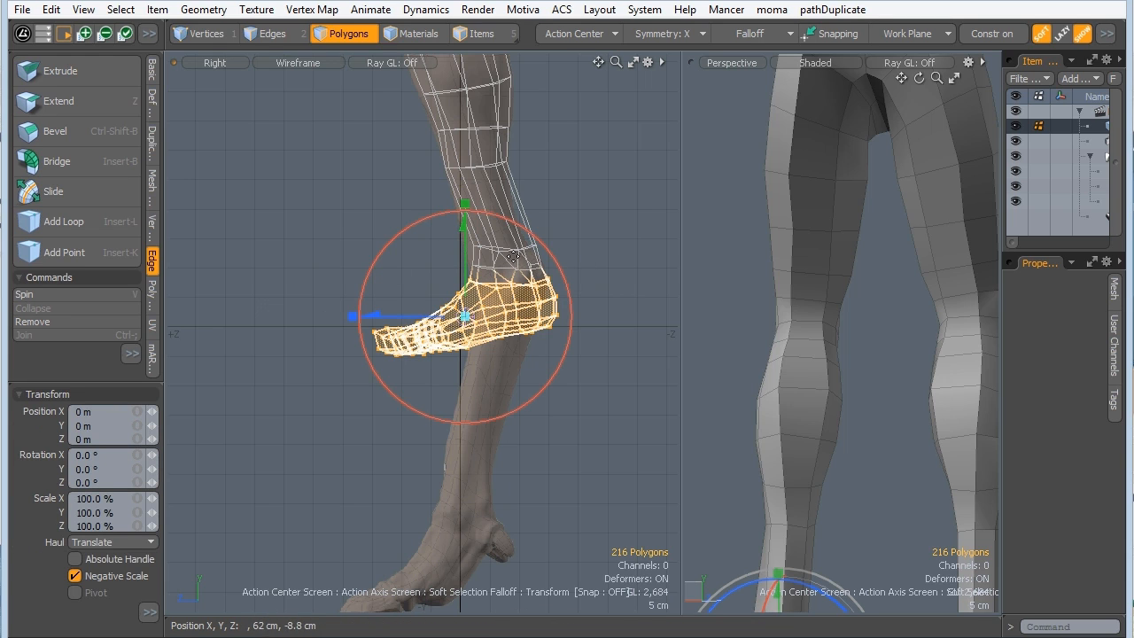
left_click(611, 35)
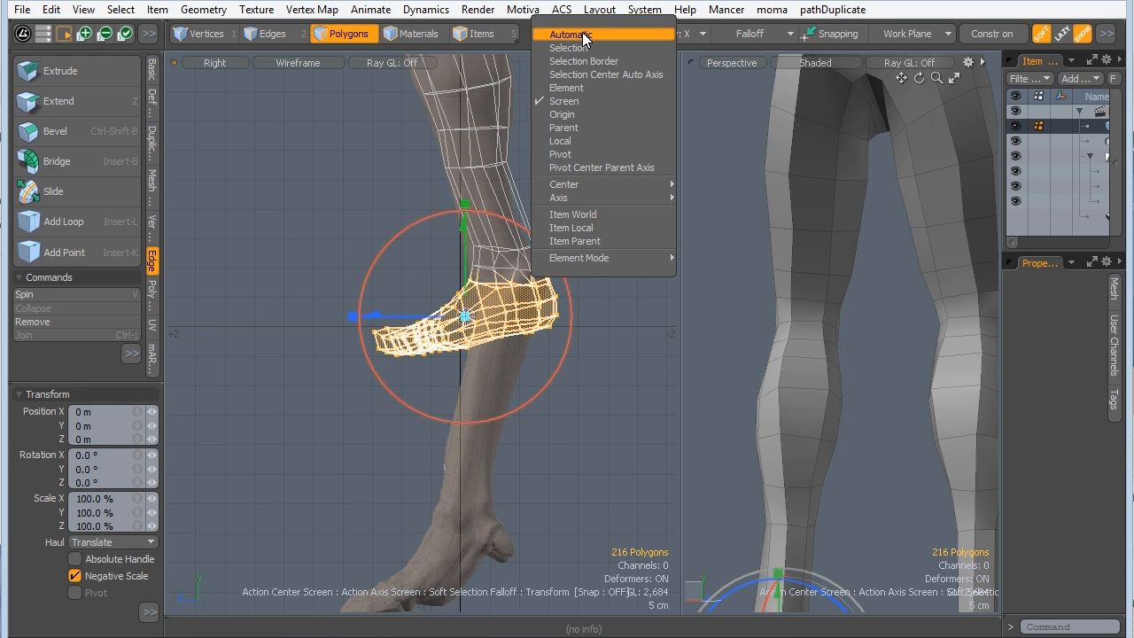
left_click(583, 36)
left_click_drag(516, 266, 522, 236)
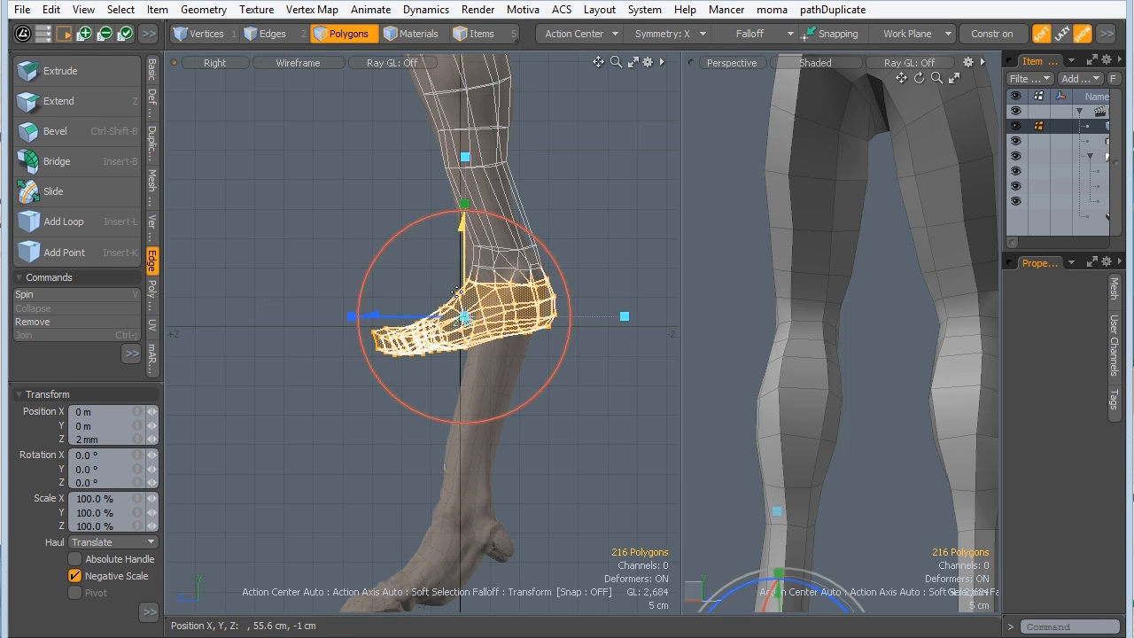
left_click(596, 36)
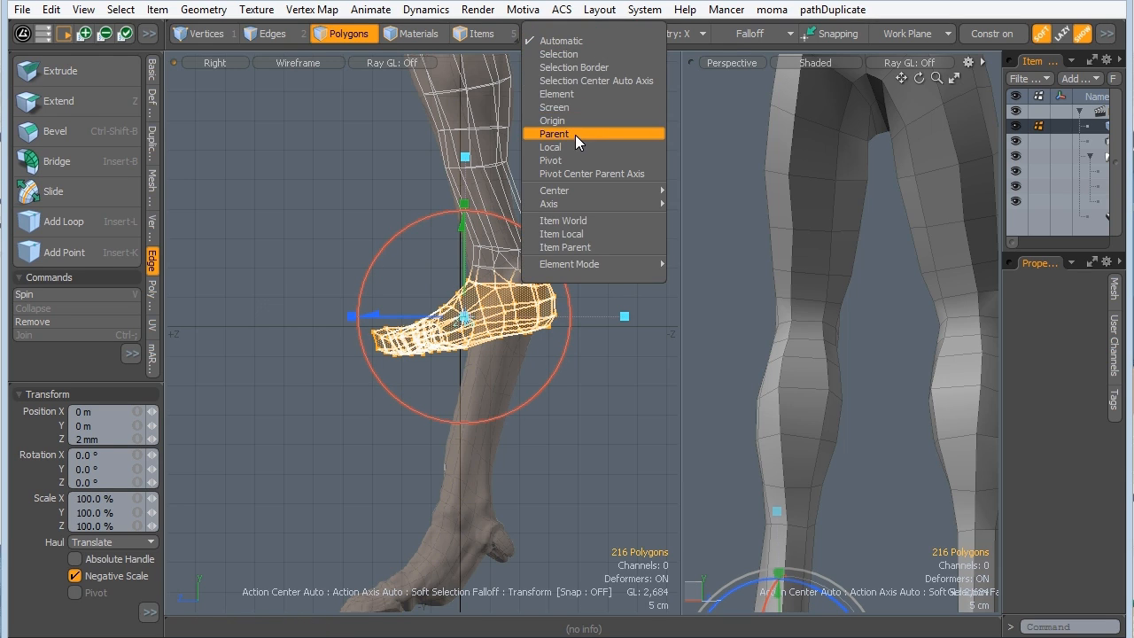
left_click(558, 55)
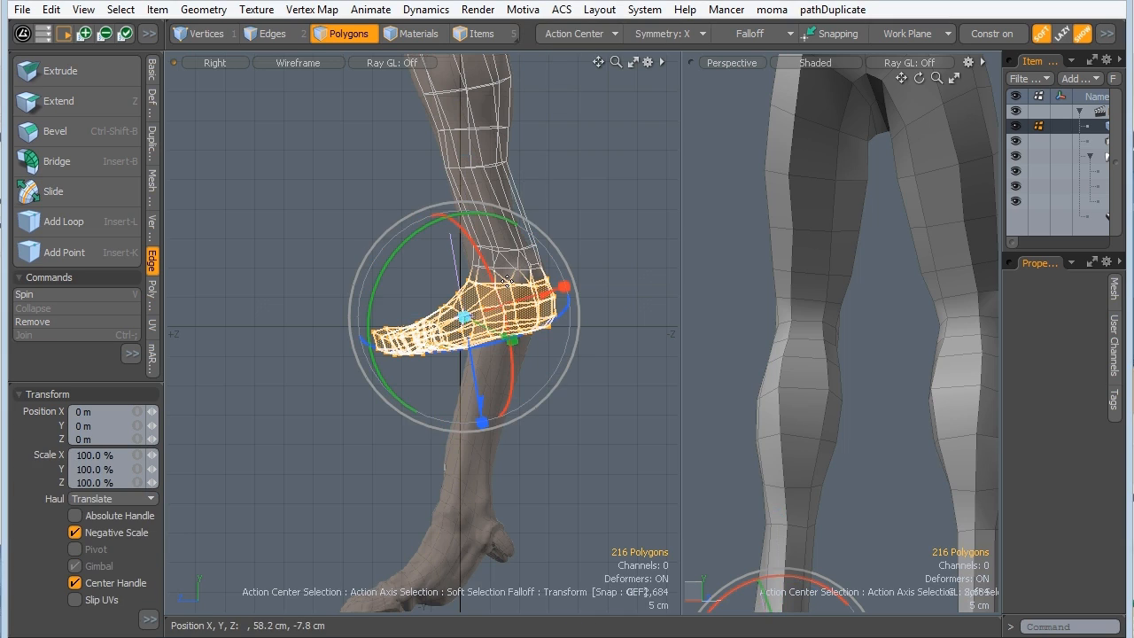
left_click_drag(516, 270, 550, 119)
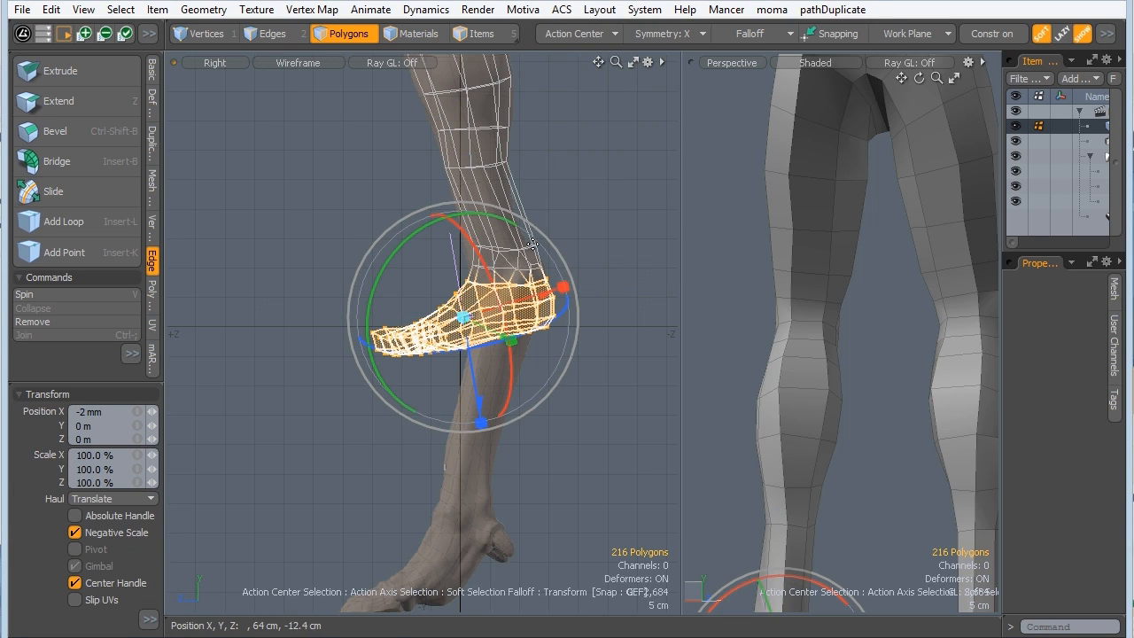
key("ctrl+z")
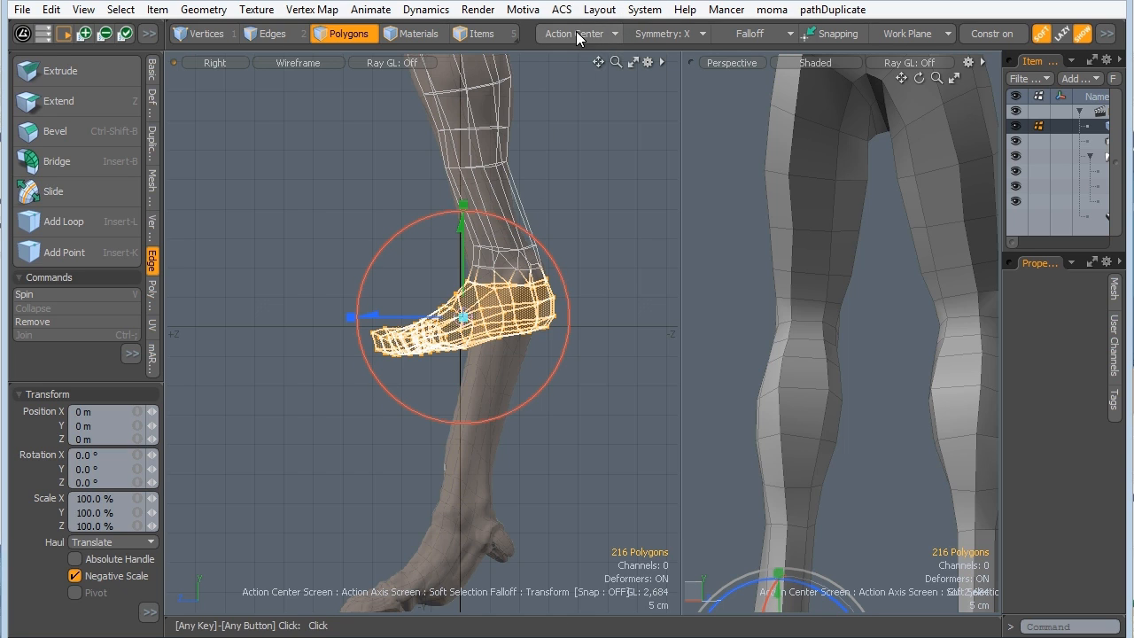
Set the action center to Automatic, place the pivot at the ankle and rotate both feet toes-down along the reference leg.
left_click(542, 33)
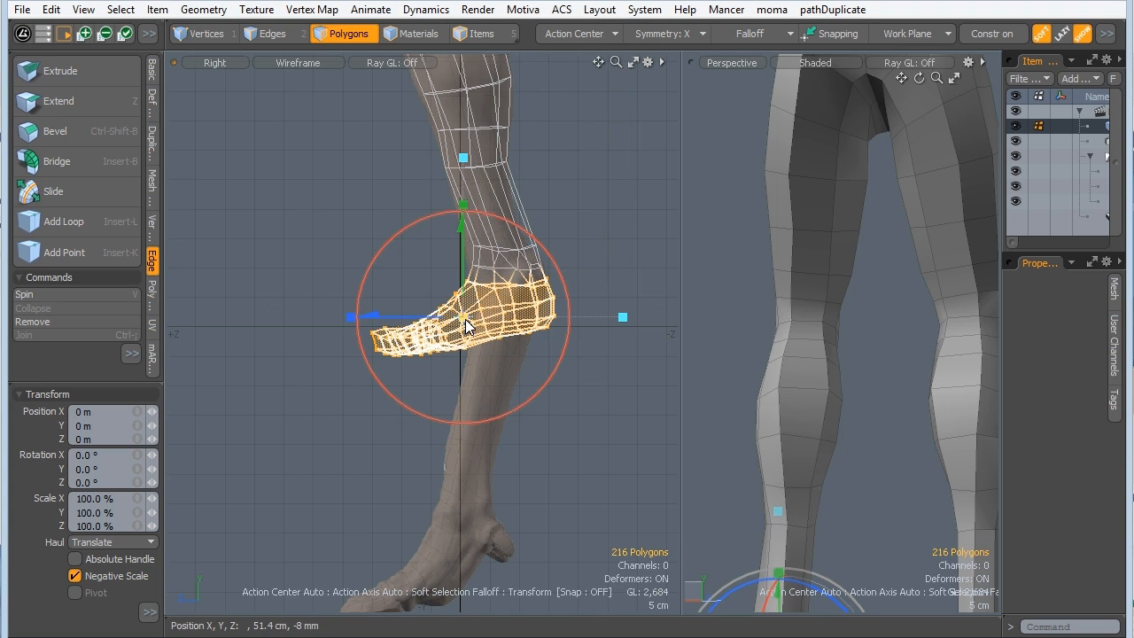
left_click_drag(472, 319, 514, 271)
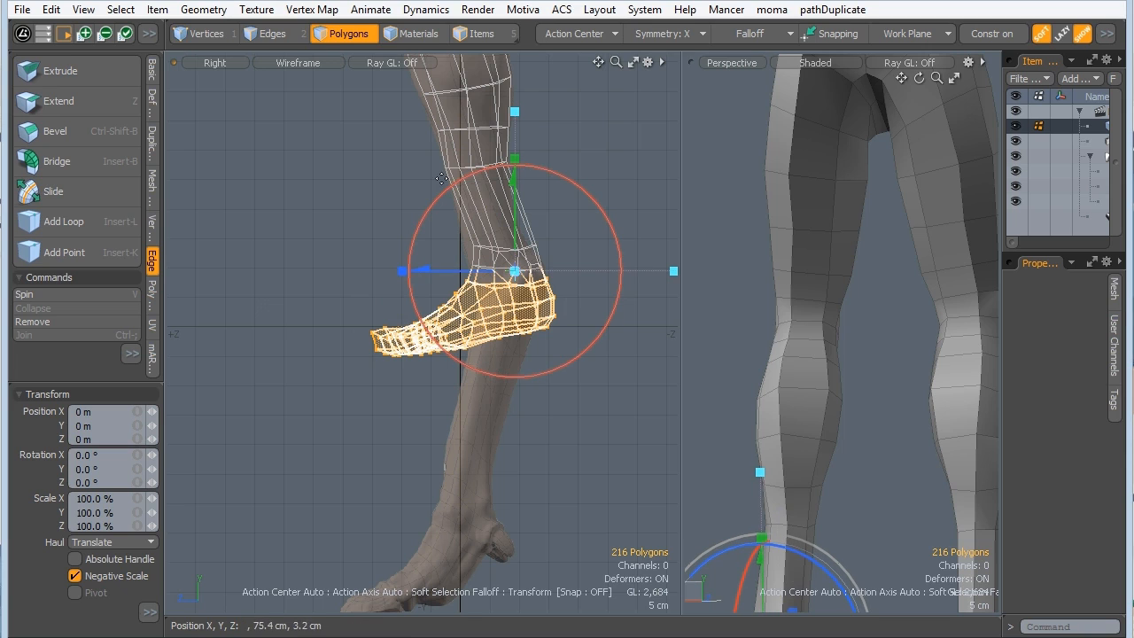
left_click_drag(443, 193, 509, 186)
key("q")
left_click(358, 248)
Examine the rotated feet and ankles against the reference from several angles, toggling the subdivision smoothing.
left_click_drag(509, 186, 465, 186, "ctrl+alt")
left_click_drag(795, 433, 855, 293, "alt+shift")
left_click_drag(855, 293, 798, 354, "ctrl+alt")
left_click_drag(824, 328, 811, 296, "ctrl+alt")
left_click_drag(525, 246, 563, 222, "alt+shift")
mouse_move(564, 222)
left_mouse_down("ctrl+alt")
mouse_move(520, 222)
mouse_move(564, 223)
mouse_move(557, 238)
left_mouse_up("ctrl+alt")
left_click_drag(767, 248, 751, 290, "alt+shift")
left_click_drag(751, 289, 691, 274, "alt")
left_click_drag(475, 304, 450, 280, "alt+shift")
left_click_drag(779, 347, 765, 316, "alt")
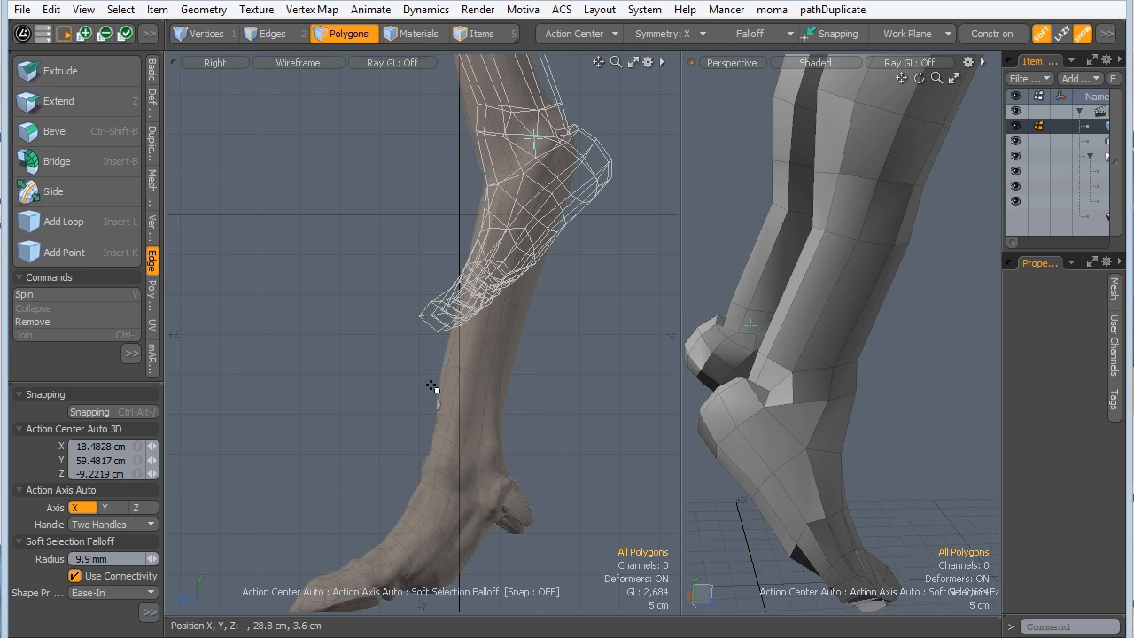
key("Tab")
key("Tab")
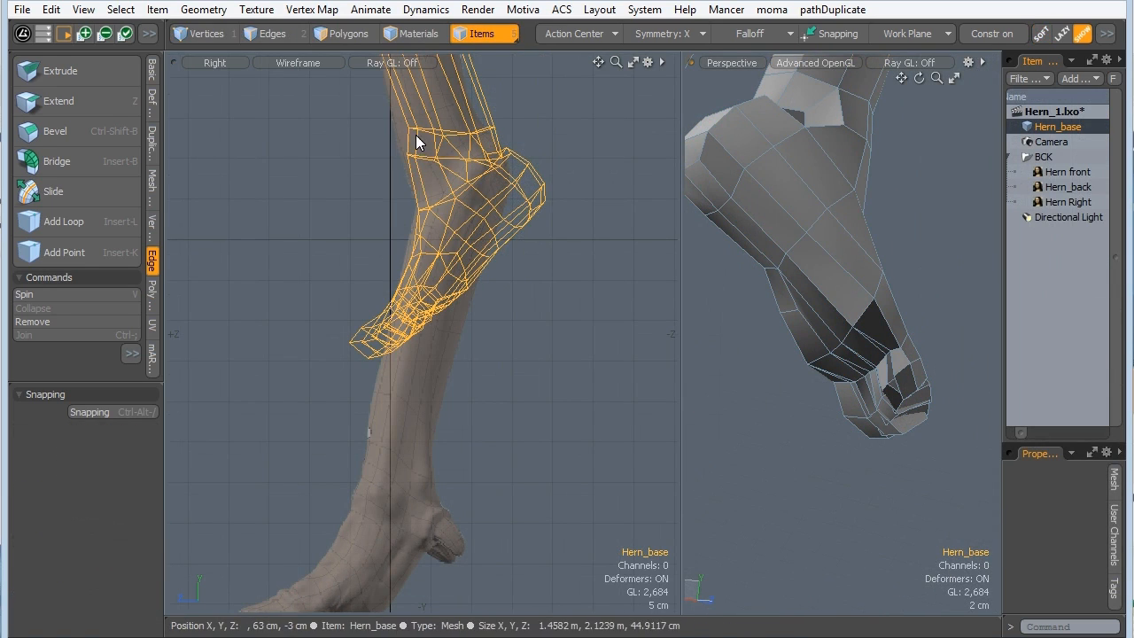
left_click_drag(407, 192, 390, 326, "alt+shift")
left_click_drag(412, 265, 492, 228, "ctrl+alt")
left_click_drag(843, 164, 797, 319, "alt")
mouse_move(797, 319)
left_mouse_down("ctrl+alt")
mouse_move(871, 307)
mouse_move(779, 312)
left_mouse_up("ctrl+alt")
left_click_drag(780, 312, 797, 337, "alt")
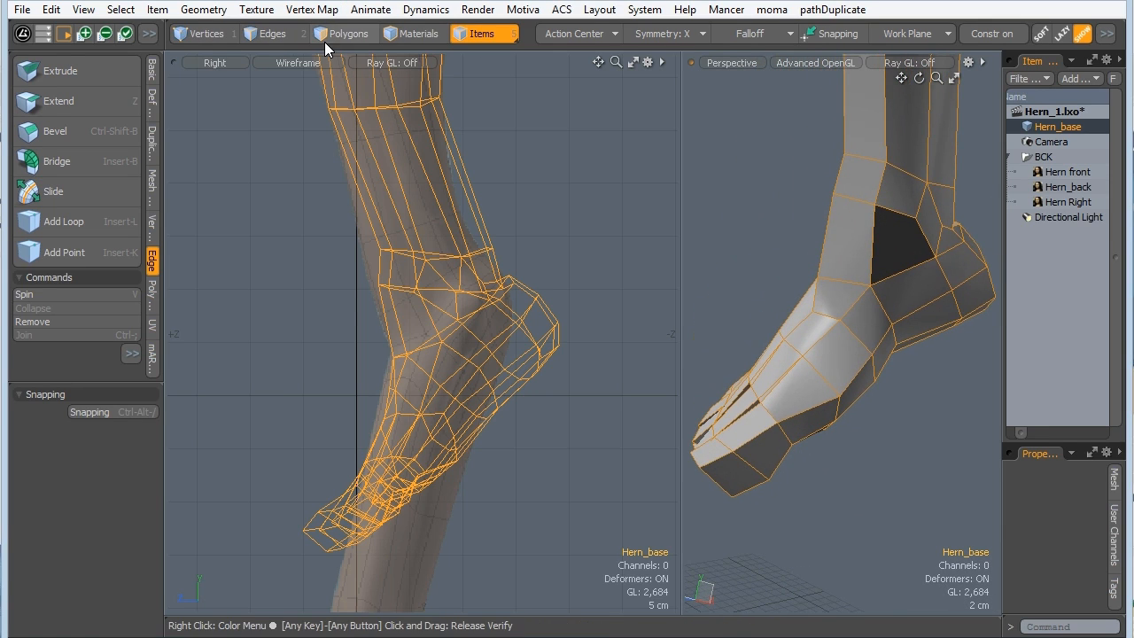
Select the polygon band around the middle of each foot and add a loop slice through it.
left_click(346, 33)
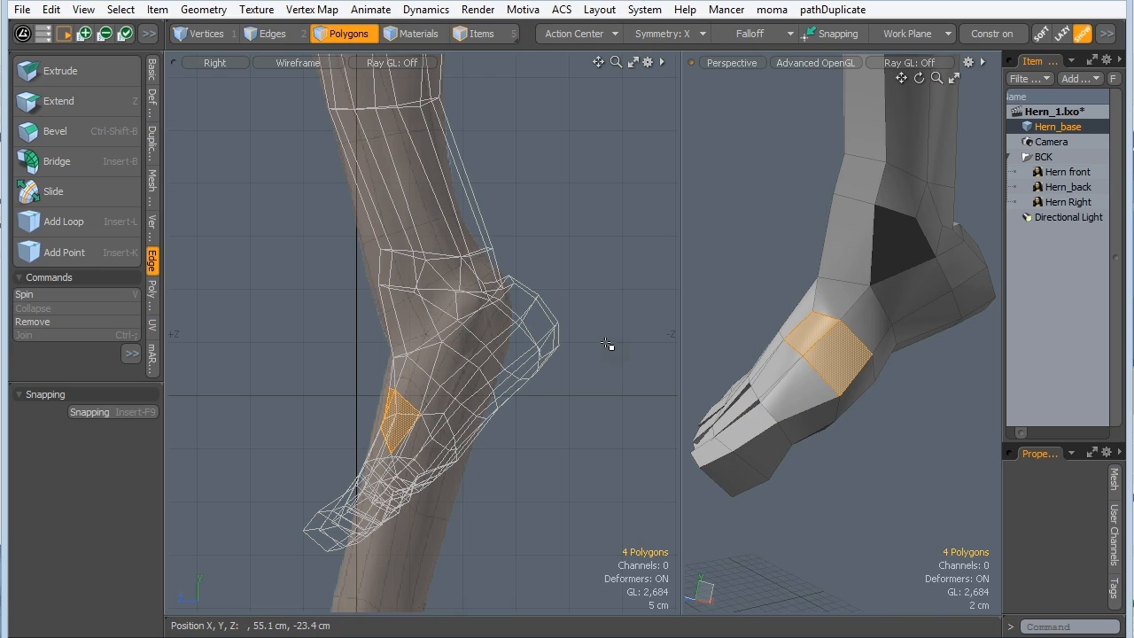
key("shift+Up")
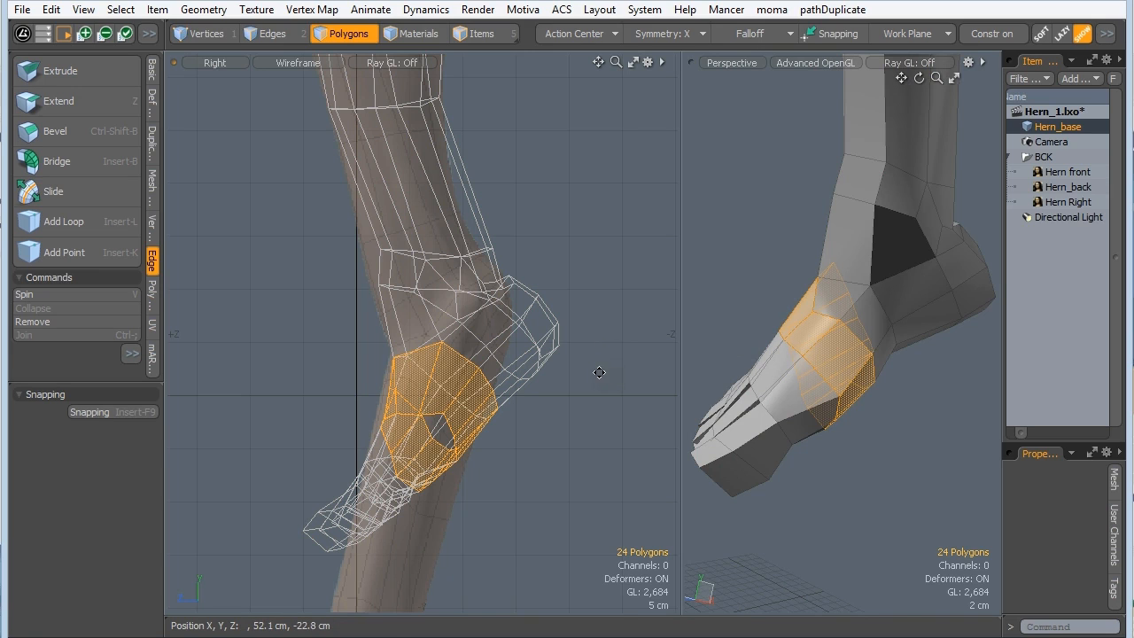
key("alt+c")
key("q")
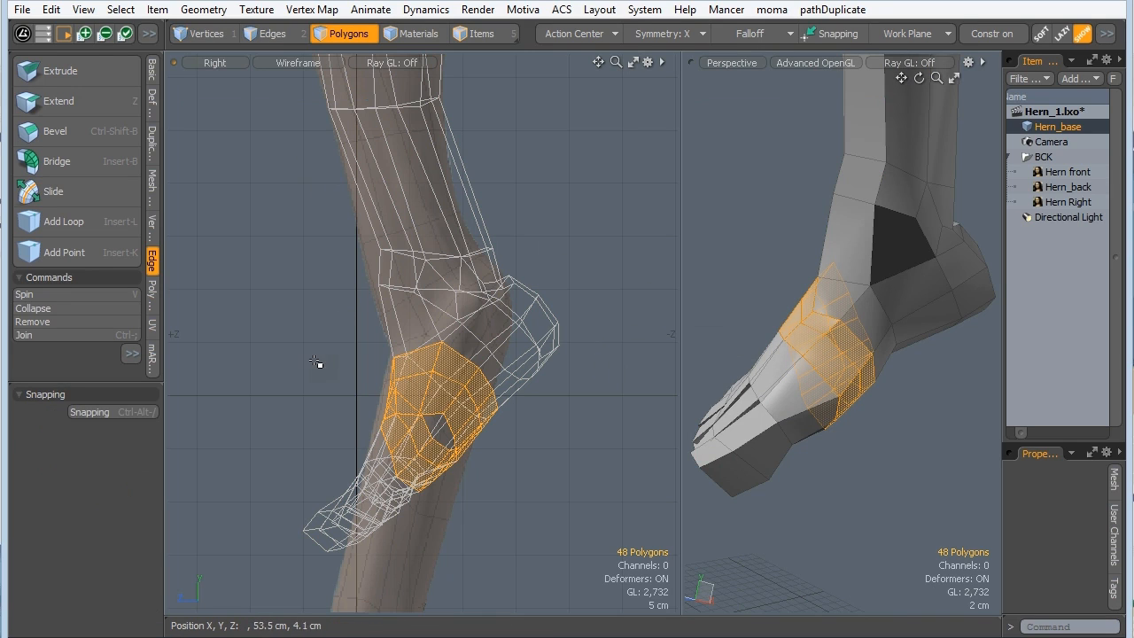
left_click(318, 362)
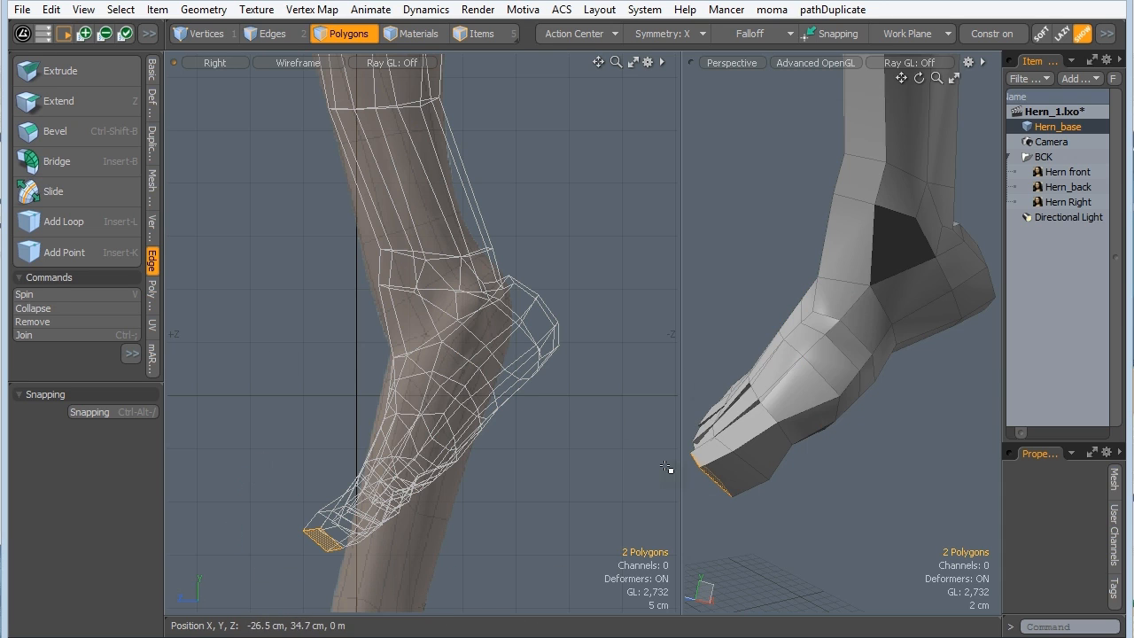
Select the front polygons of both feet including the toes and move them down to the reference's foot.
right_click_drag(421, 393, 421, 395)
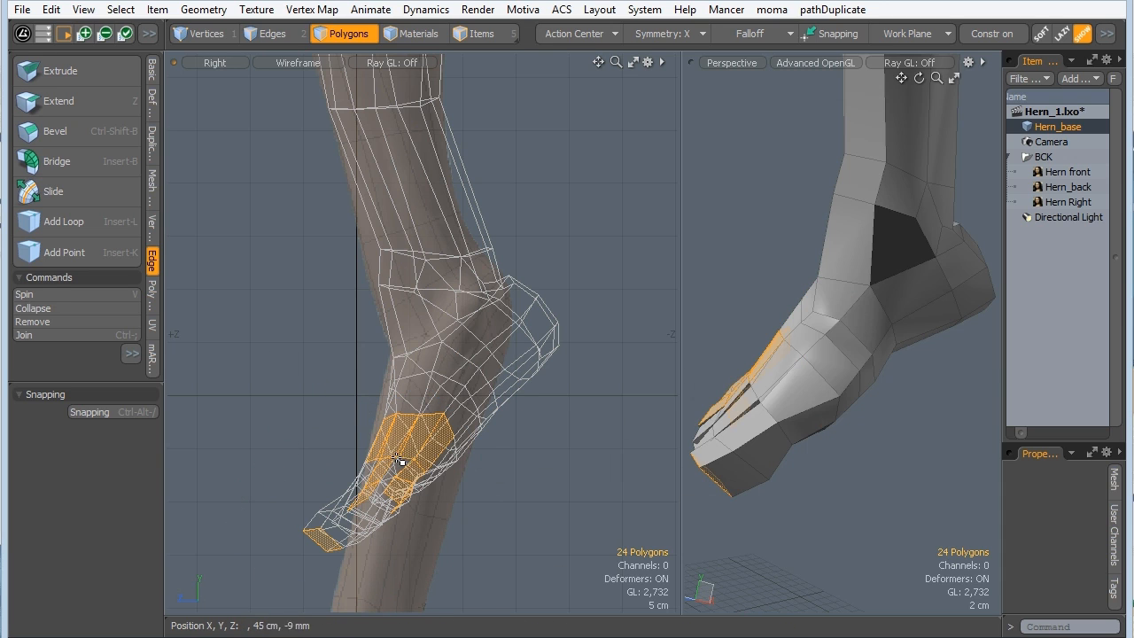
mouse_move(771, 468)
left_mouse_down("alt")
mouse_move(975, 463)
mouse_move(811, 445)
left_mouse_up("alt")
right_click_drag(470, 385, 474, 394, "shift")
left_click_drag(811, 444, 790, 359, "alt")
left_click_drag(805, 277, 804, 326, "alt")
key("shift+Up")
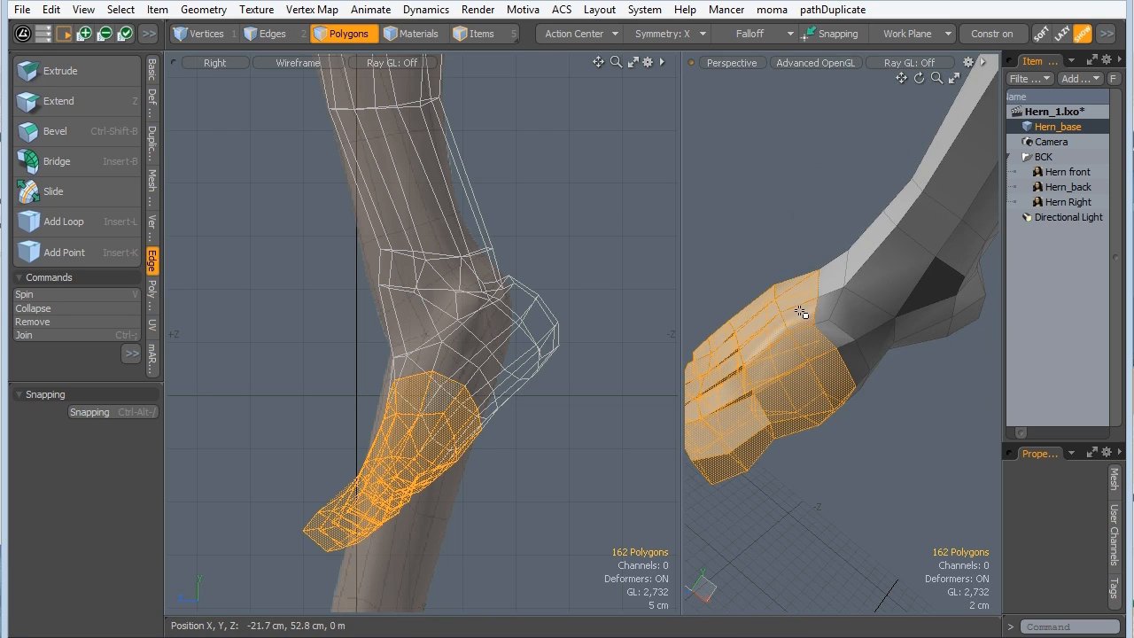
left_click_drag(800, 240, 784, 297, "alt")
scroll(425, 355, "down", 4)
left_click_drag(425, 372, 441, 215, "alt")
key("w")
left_click_drag(339, 147, 276, 356)
left_click_drag(314, 323, 388, 319, "ctrl+alt")
left_click_drag(320, 435, 400, 393, "alt+shift")
Rotate the front of both feet -30° about X and move them 3.8 cm in Y and 1.2 cm in Z.
key("e")
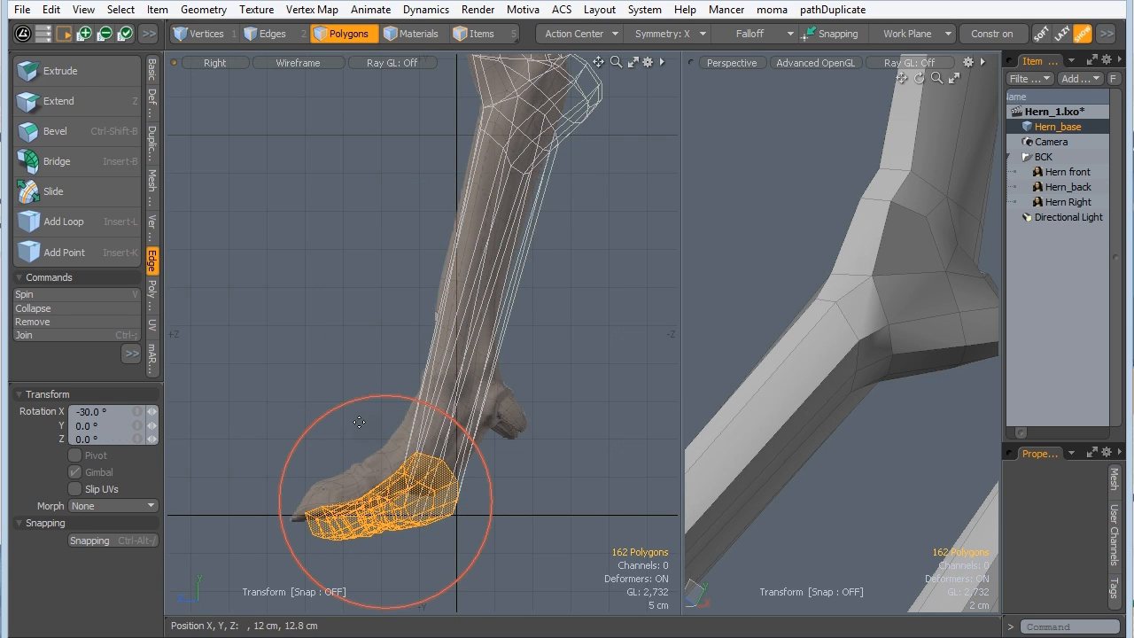
key("w")
left_click_drag(329, 417, 305, 389)
left_click_drag(219, 303, 235, 304)
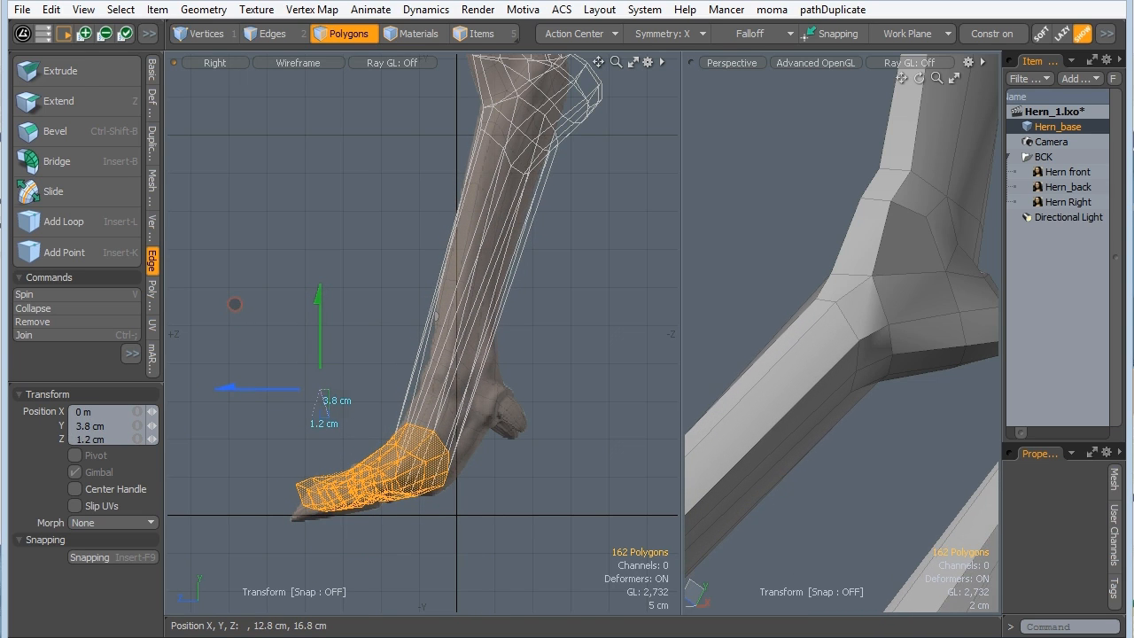
key("q")
Examine the edge flow around the ankle and heel with the subdivision smoothing on and off.
left_click_drag(802, 207, 727, 230, "ctrl+alt")
left_click_drag(762, 292, 850, 404, "alt")
key("1")
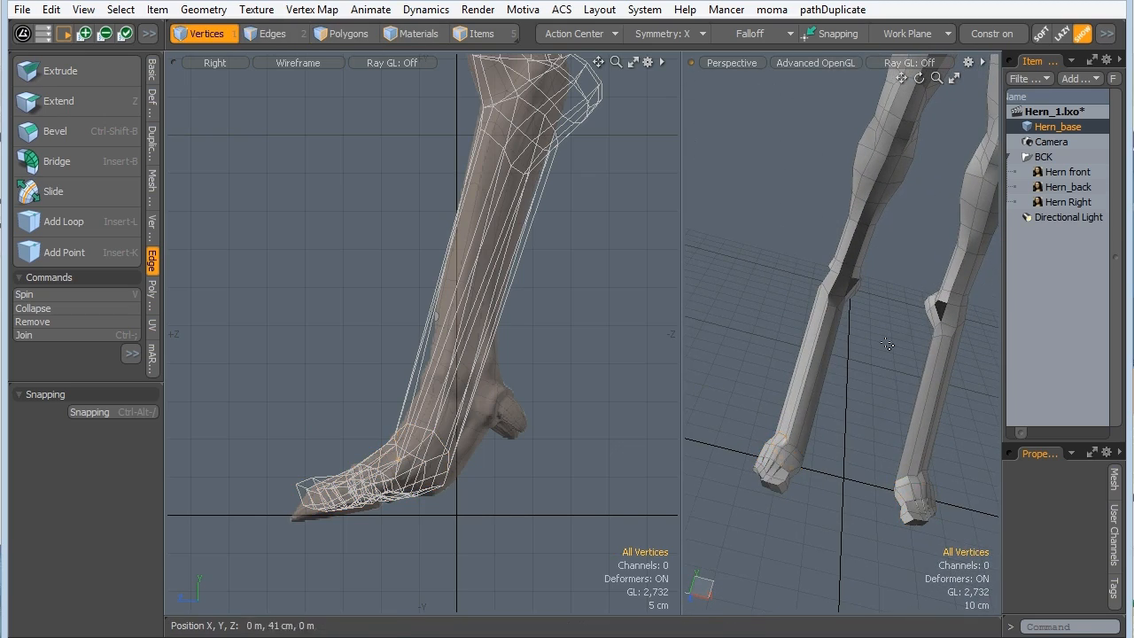
left_click_drag(897, 288, 867, 310, "alt")
key("Tab")
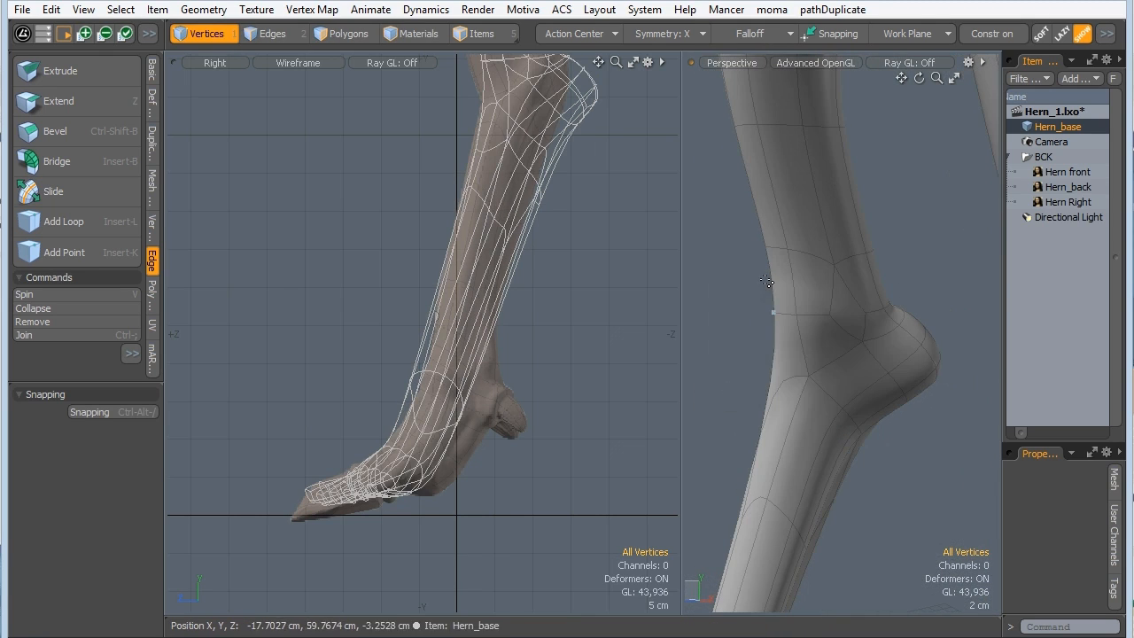
left_click_drag(760, 361, 830, 224, "alt")
left_click_drag(829, 223, 810, 315, "alt+shift")
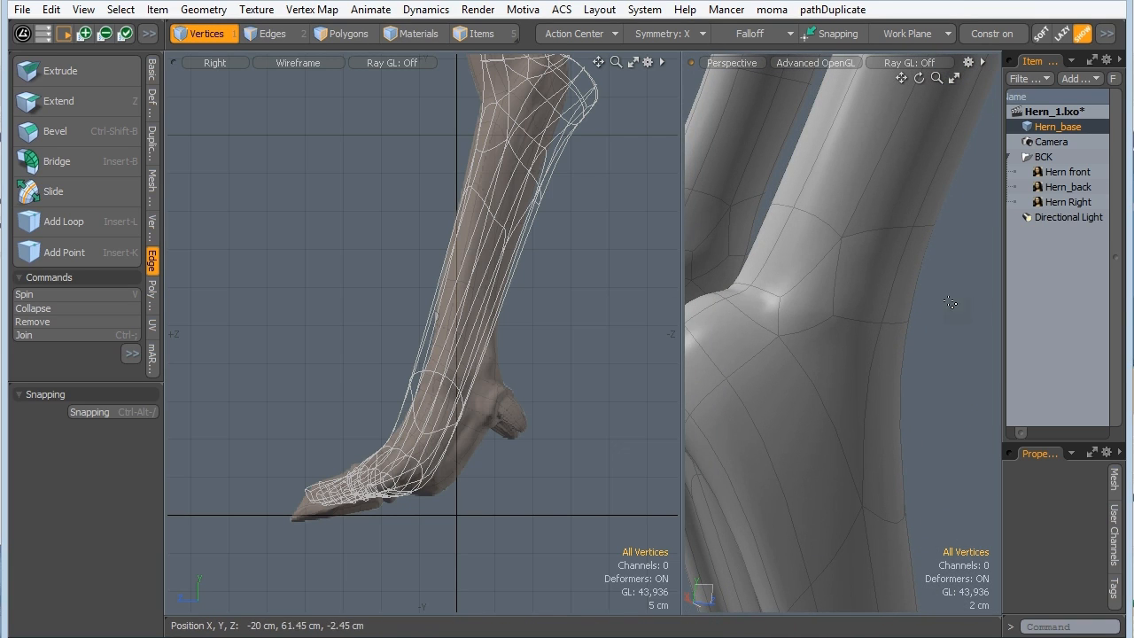
key("Tab")
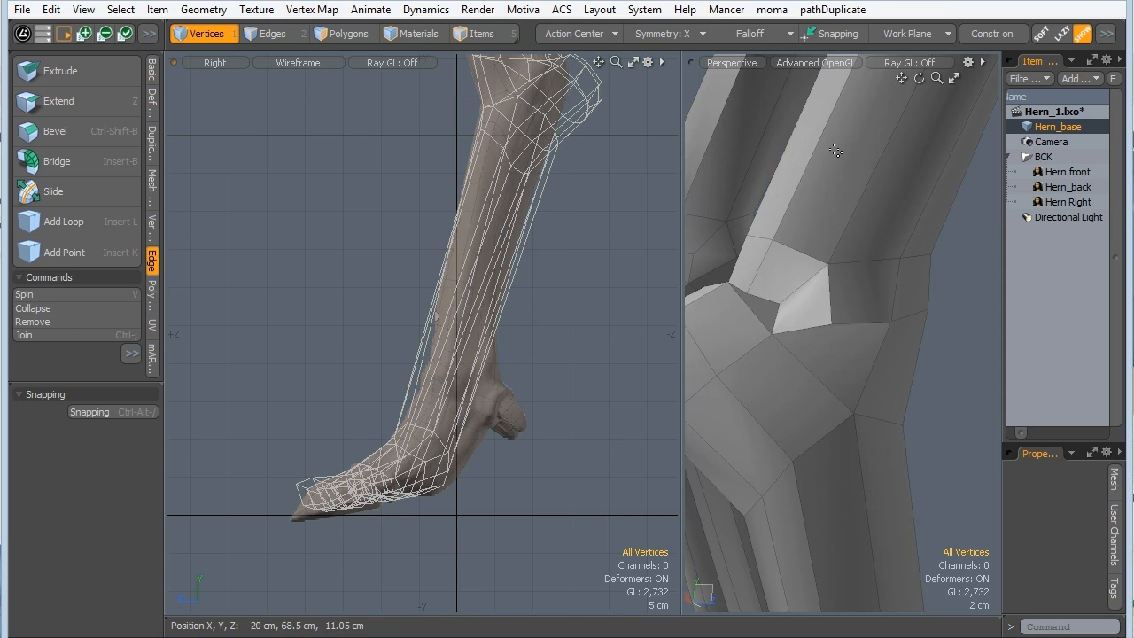
key("Tab")
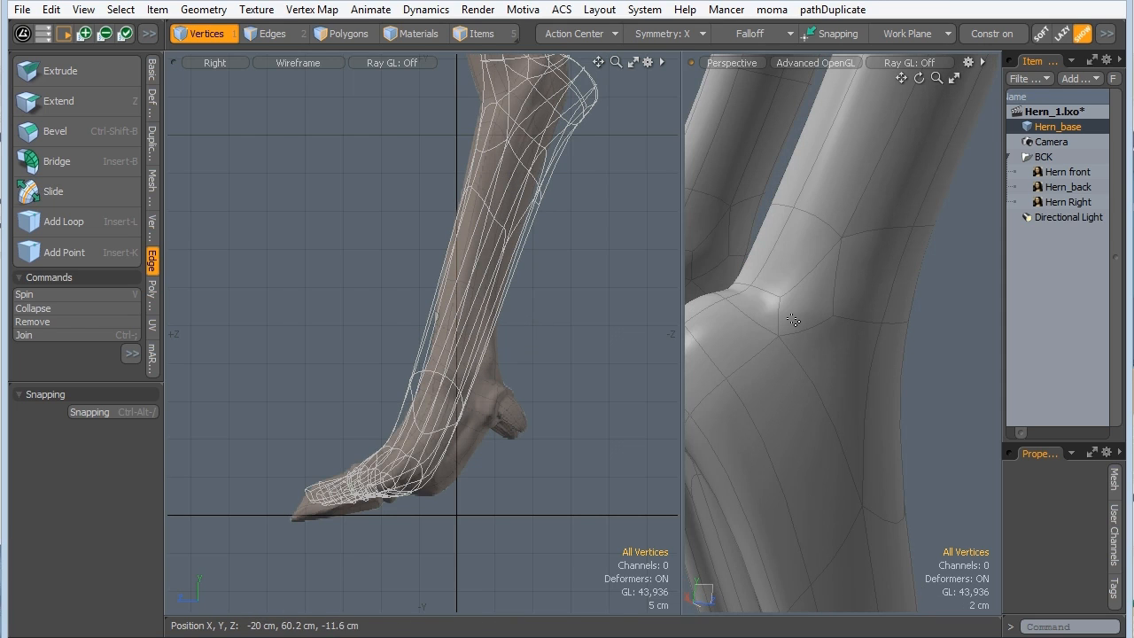
Cut new edges across the outer ankle polygons above the heel with Edge Slice and delete the surplus edges there.
key("alt+c")
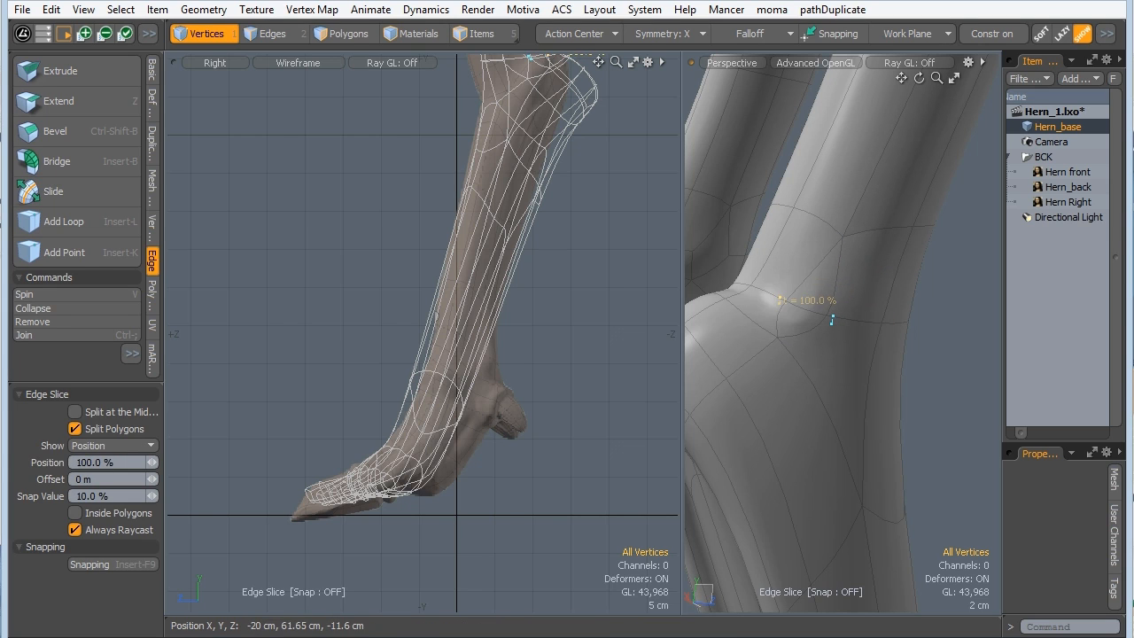
key("space")
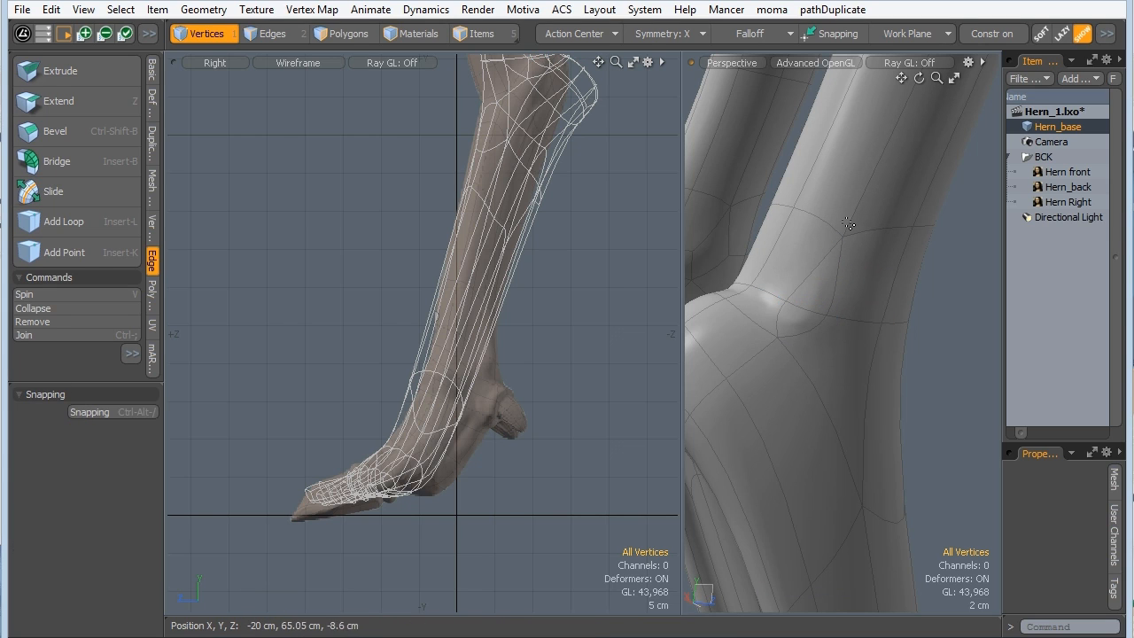
key("alt+c")
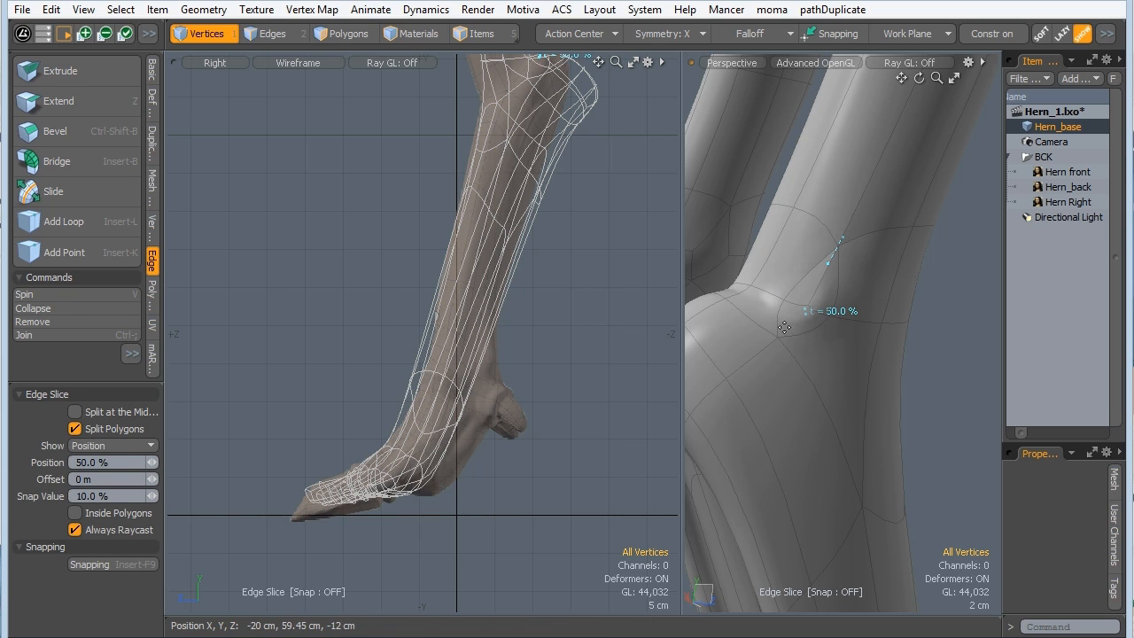
key("space")
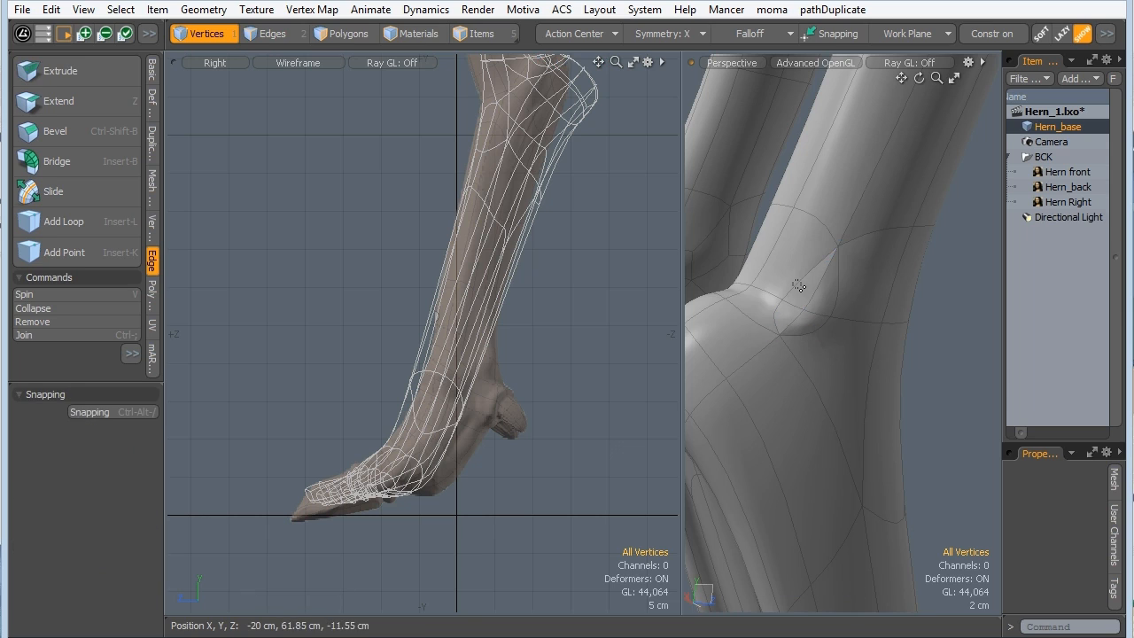
key("2")
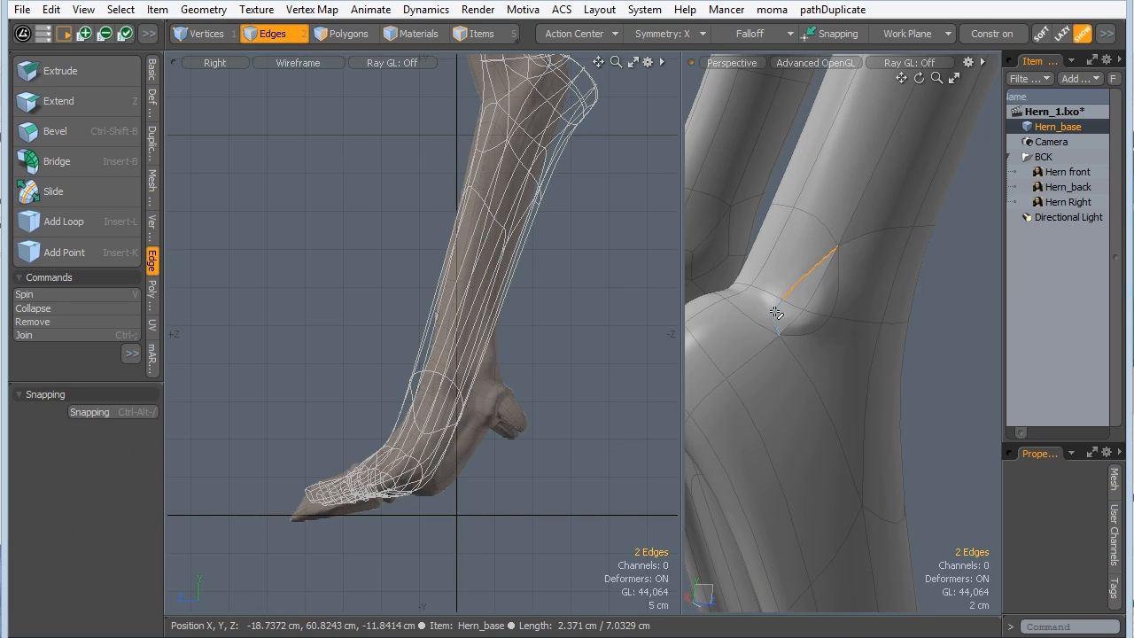
key("Delete")
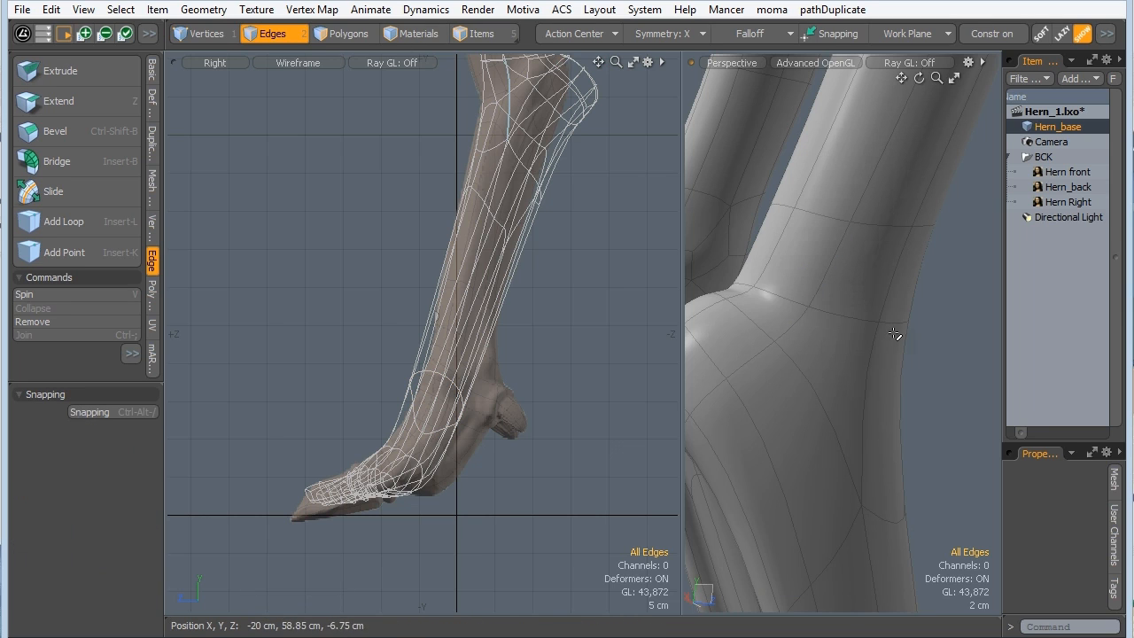
Delete the diamond-shaped polygon above the heel and join the vertices on either side of the hole to close it.
left_click_drag(907, 232, 792, 221, "alt")
left_click(208, 33)
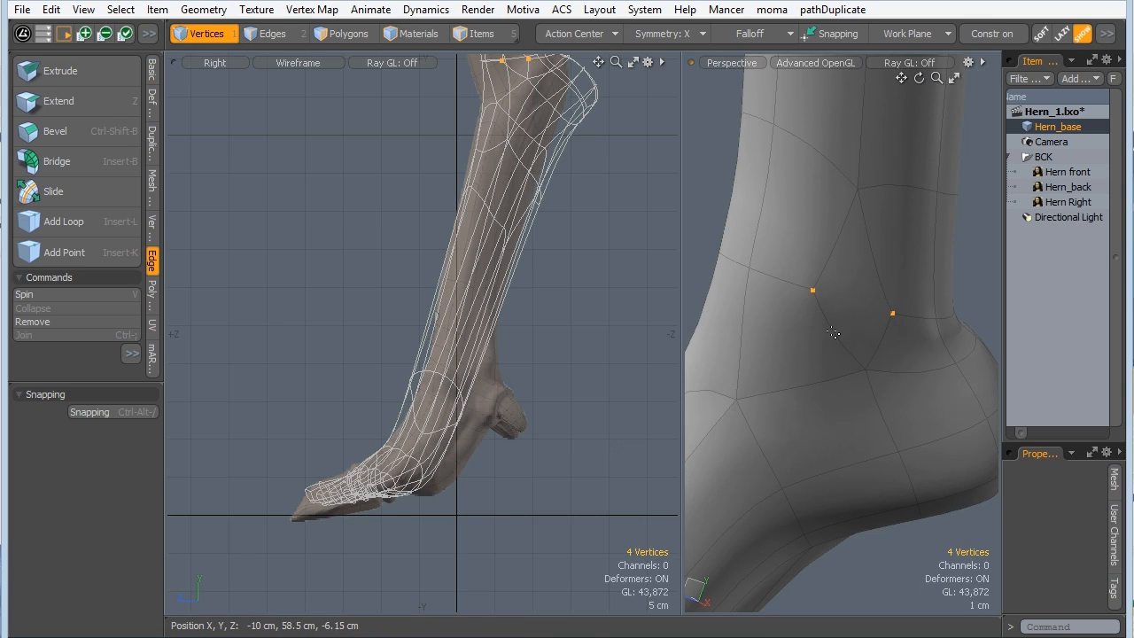
left_click(326, 35)
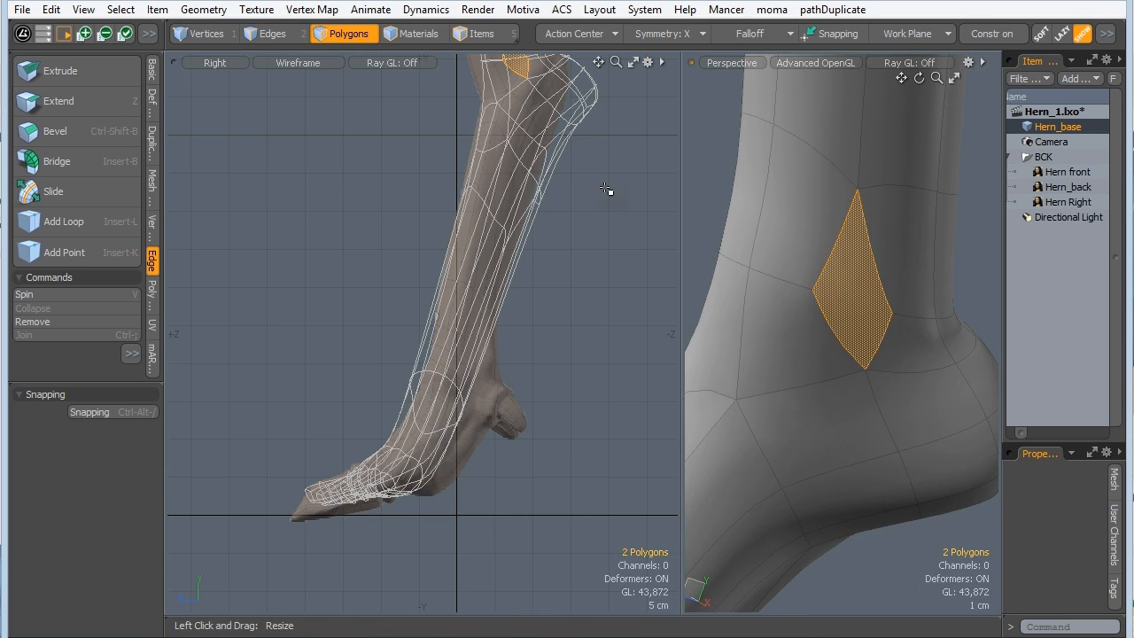
key("Delete")
left_click(219, 39)
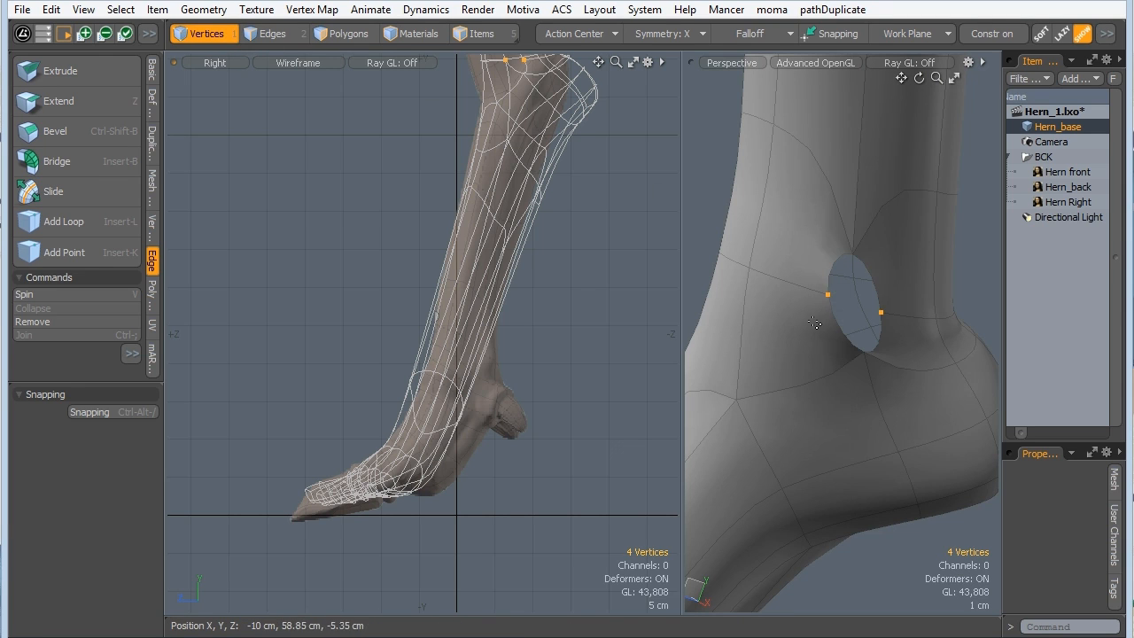
key("ctrl+alt+space")
left_click(756, 368)
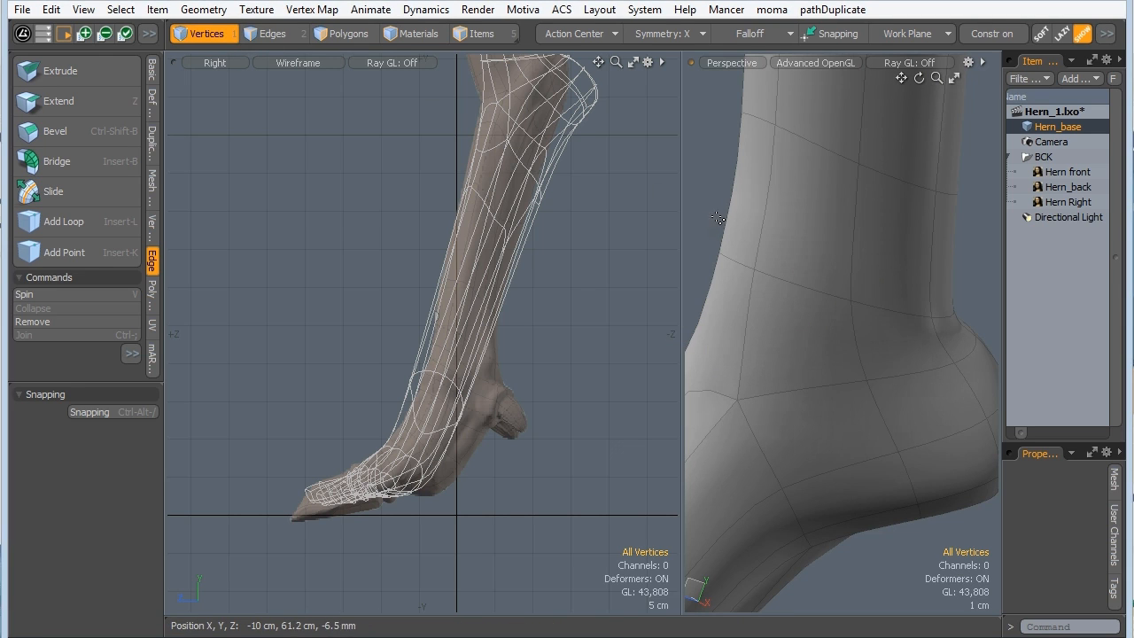
Delete the surplus lengthwise edges running down the lower leg below the hock.
left_click_drag(891, 222, 779, 289, "alt")
key("2")
double_click(810, 303)
key("BackSpace")
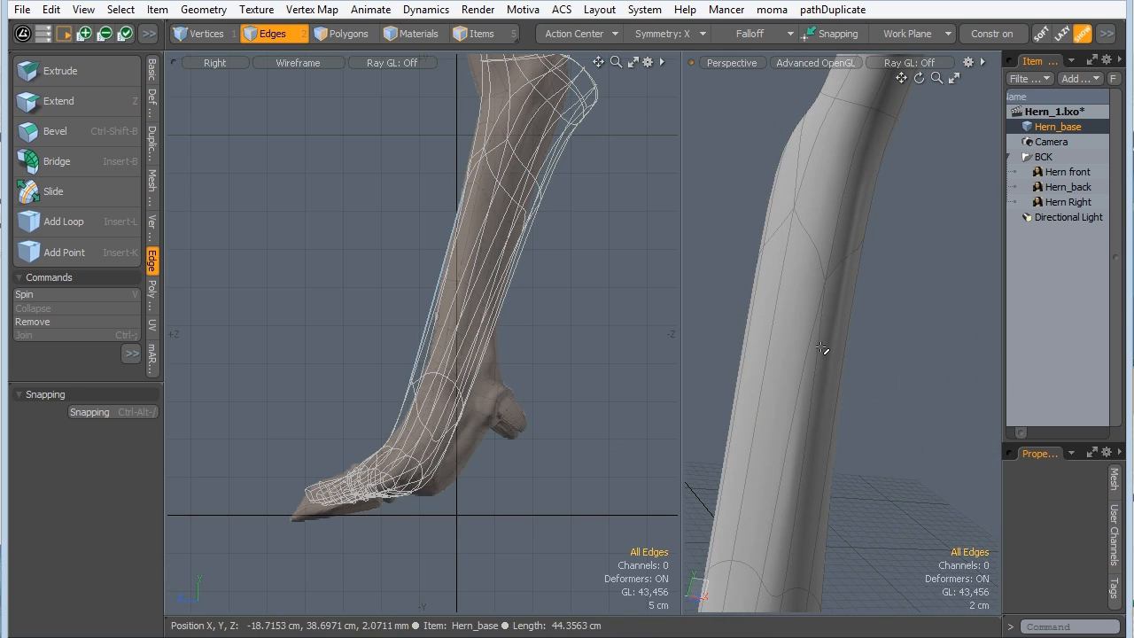
left_click(806, 383)
left_click_drag(805, 384, 838, 335, "alt")
key("BackSpace")
With smoothing off, fit the edge loops above the hock to the reference, moving one by -3.0016 cm in Y and -8.2859 mm in Z.
key("Tab")
left_click_drag(838, 266, 775, 374, "alt+shift")
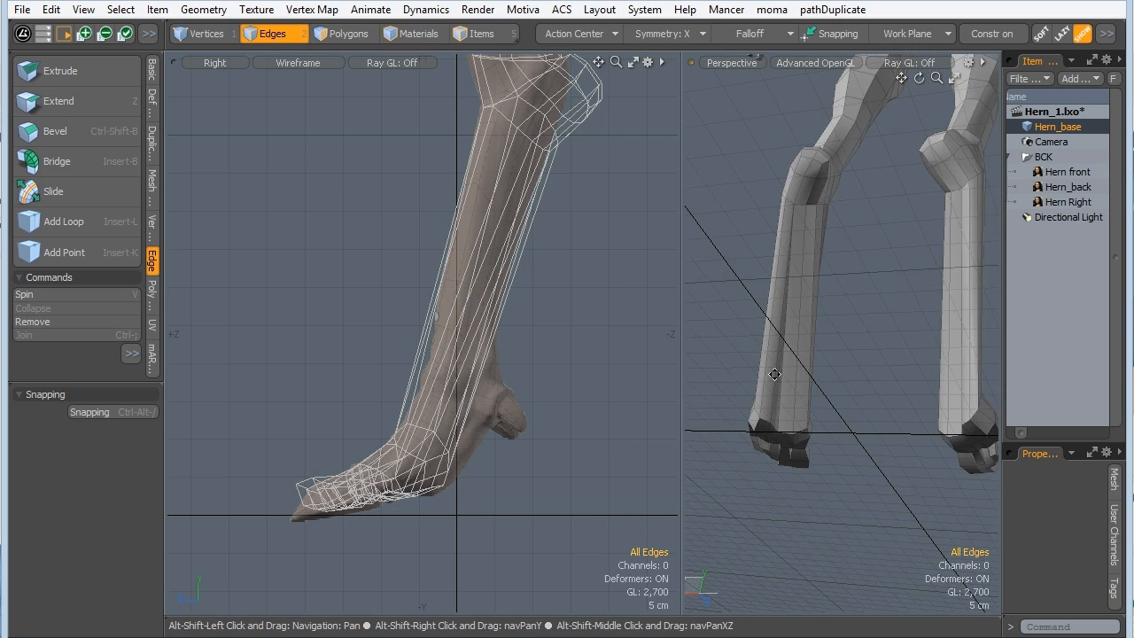
left_click_drag(834, 351, 848, 260, "alt")
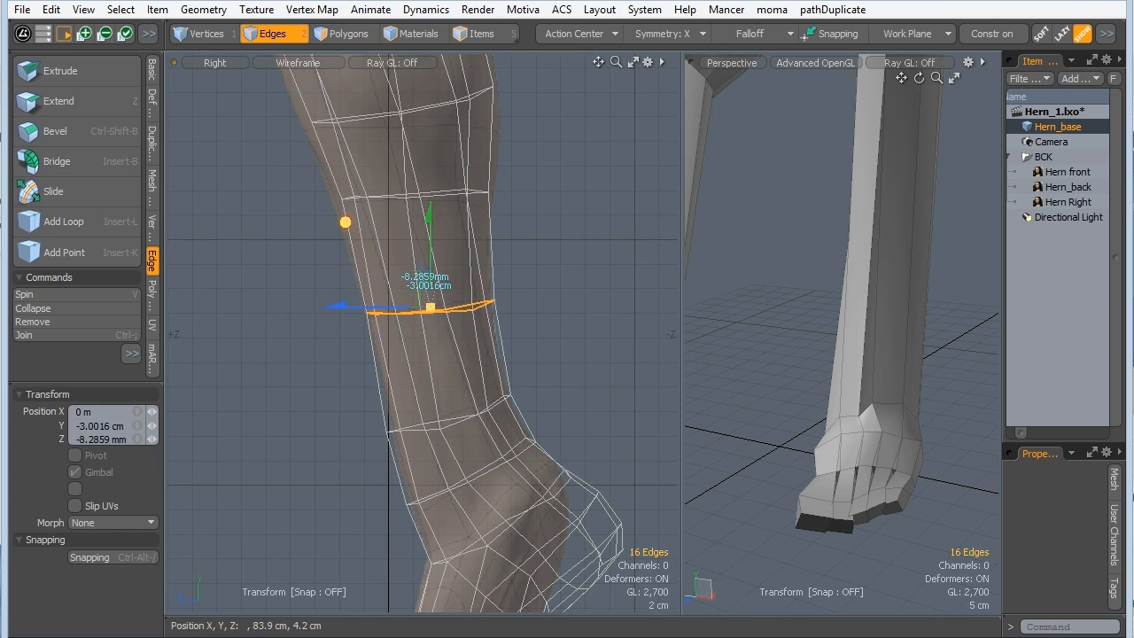
key("space")
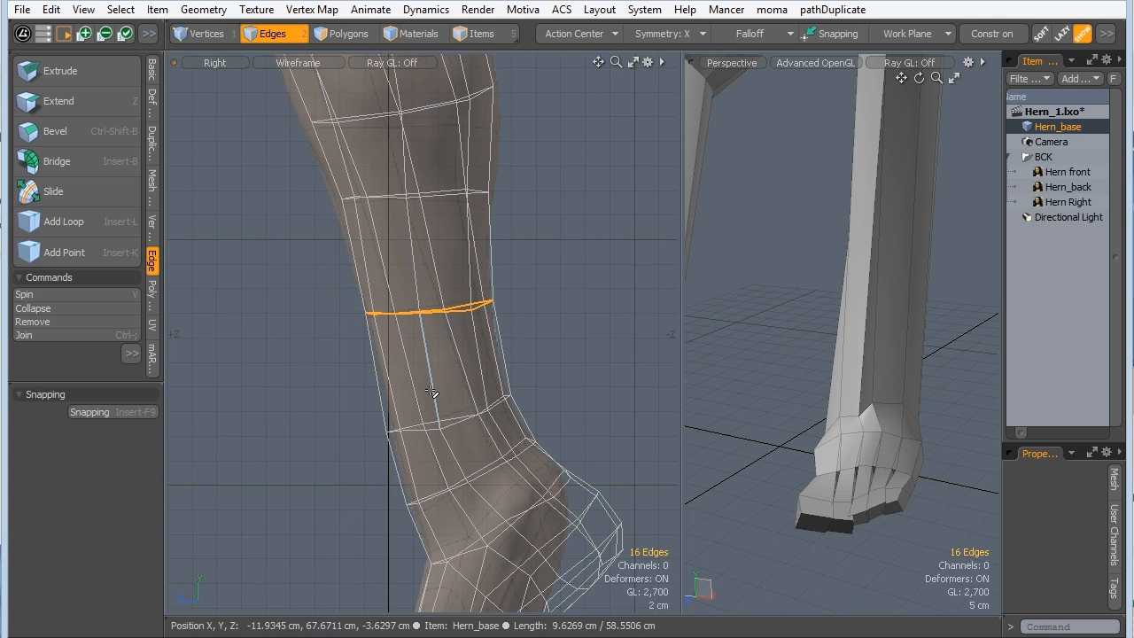
left_click(431, 391)
left_click_drag(439, 420, 417, 268, "alt+shift")
left_click_drag(416, 268, 420, 268, "ctrl+alt")
double_click(433, 265)
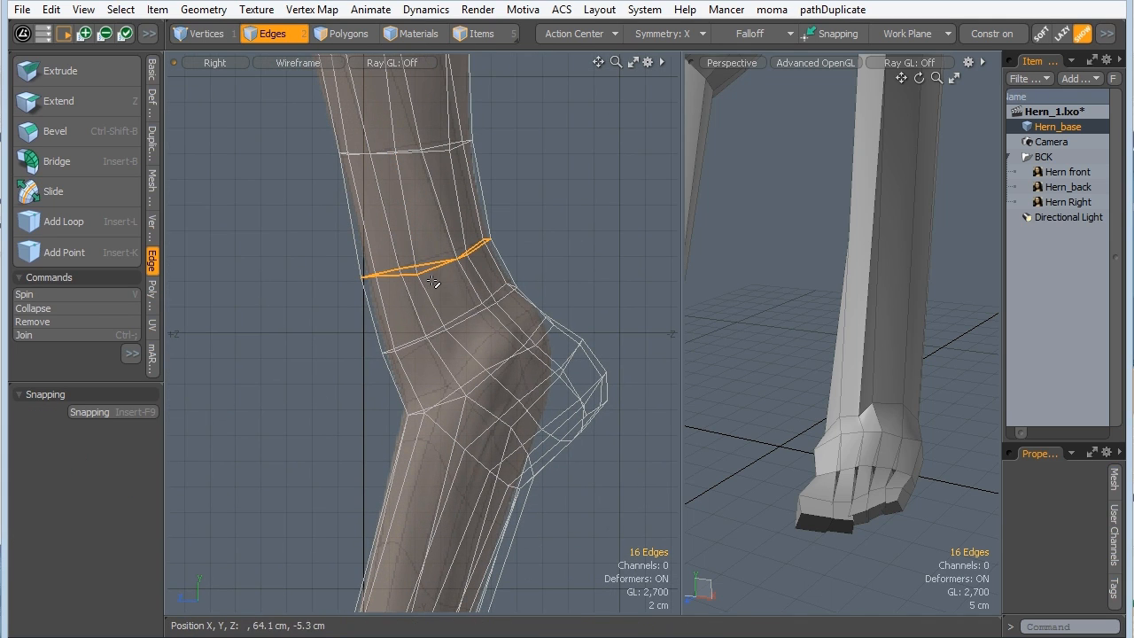
key("r")
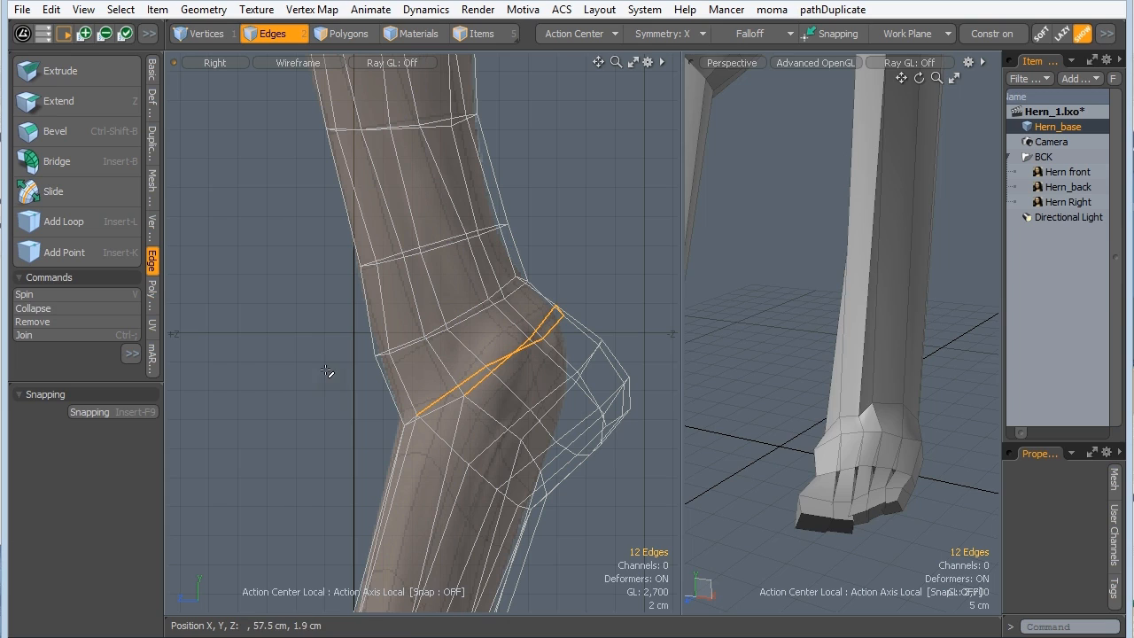
left_click(332, 374)
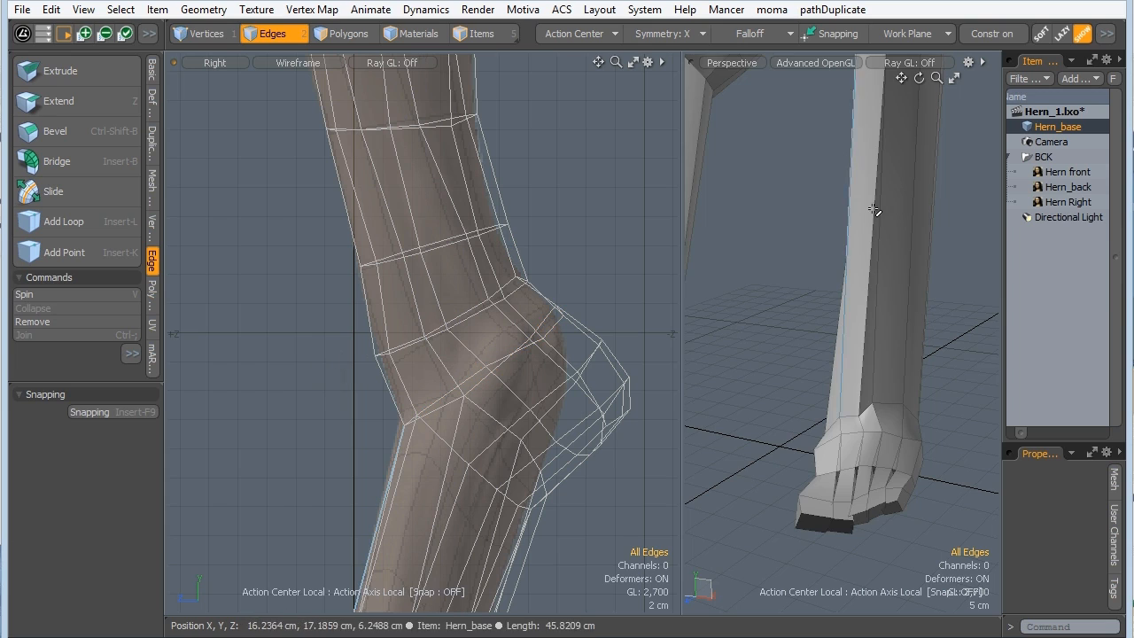
Examine the hock and lower leg shape from several angles with the subdivision smoothing on and off.
left_click_drag(876, 210, 731, 304, "ctrl+alt")
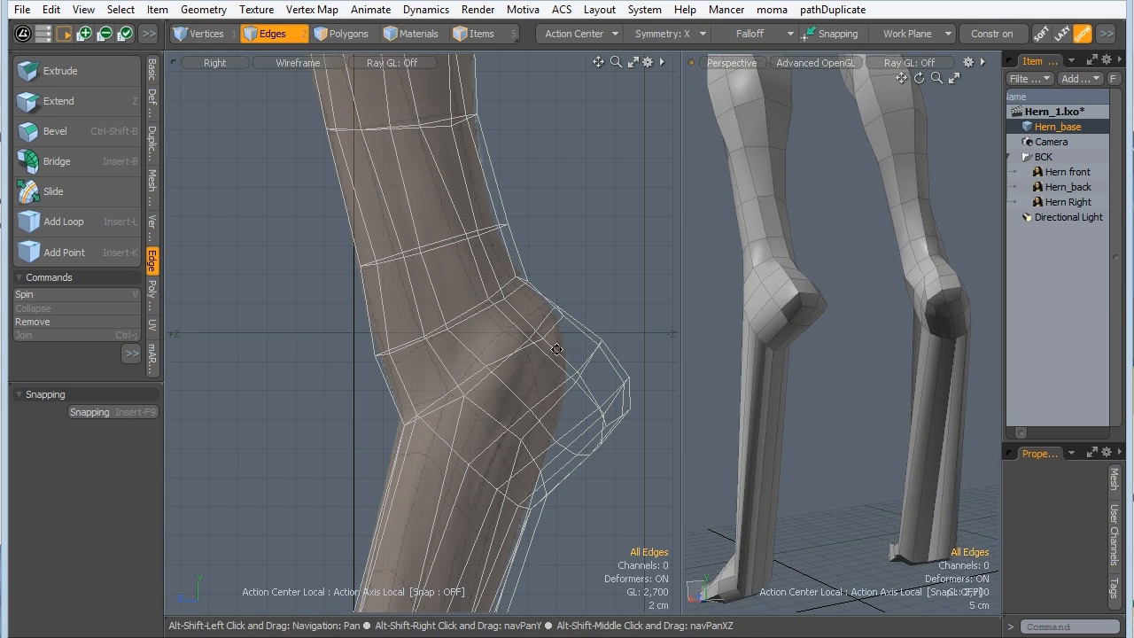
left_click_drag(559, 357, 558, 289, "alt+shift")
left_click_drag(810, 341, 827, 342, "alt")
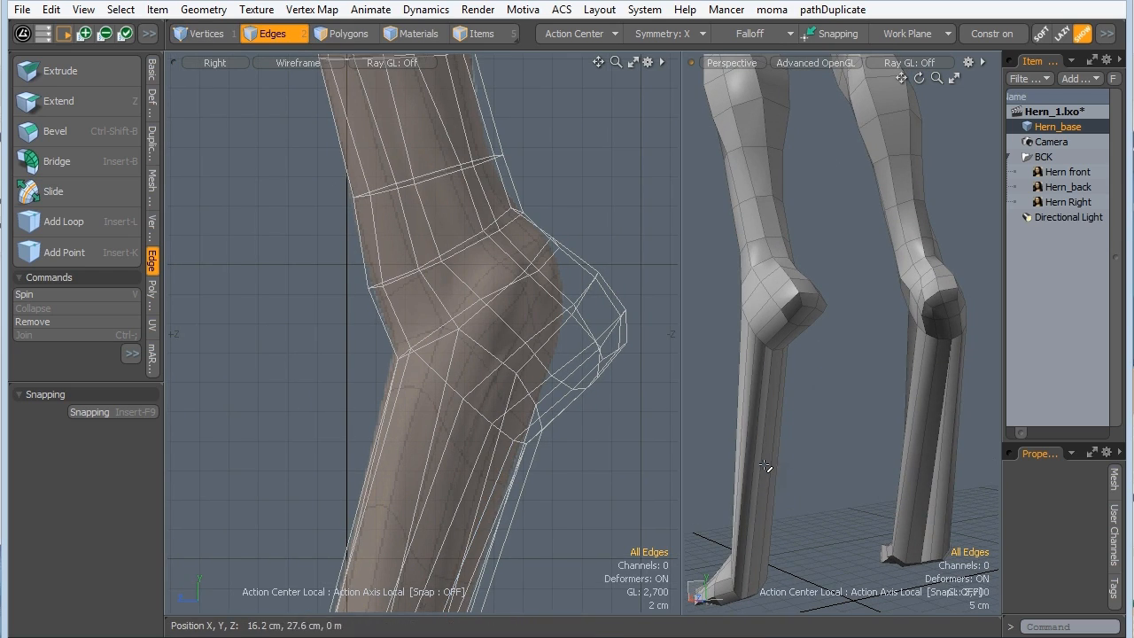
key("Tab")
left_click_drag(846, 293, 893, 310, "alt")
left_click_drag(893, 310, 896, 213, "alt")
left_click_drag(837, 382, 785, 461, "alt+shift")
key("Tab")
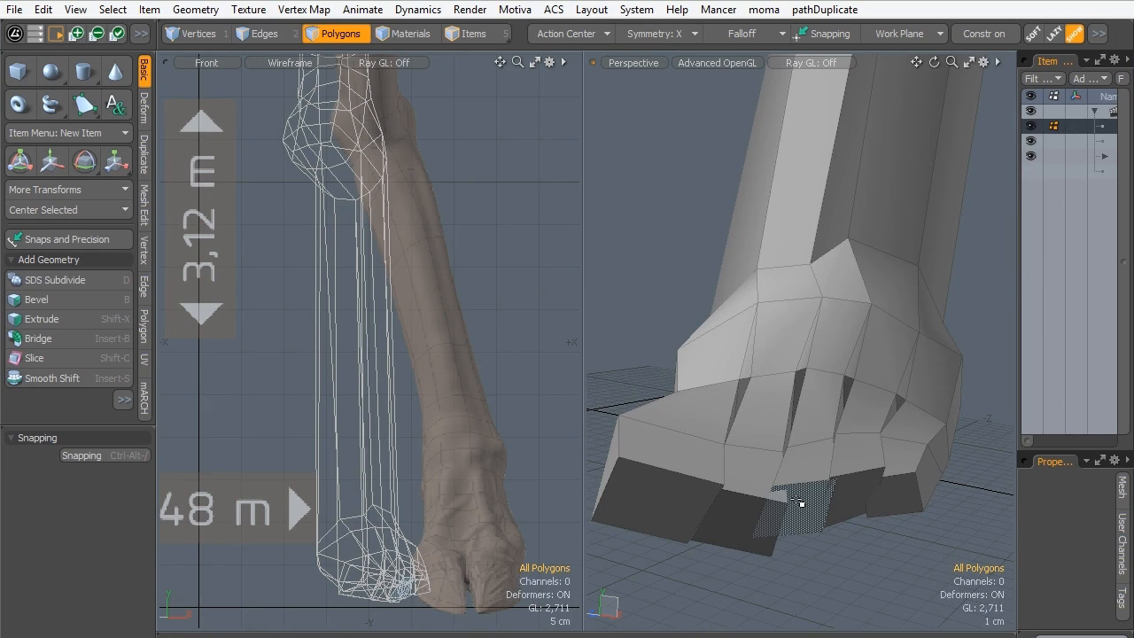
Delete the middle toe's polygons from the feet and select the border edges of the resulting hole.
left_click_drag(800, 502, 815, 379)
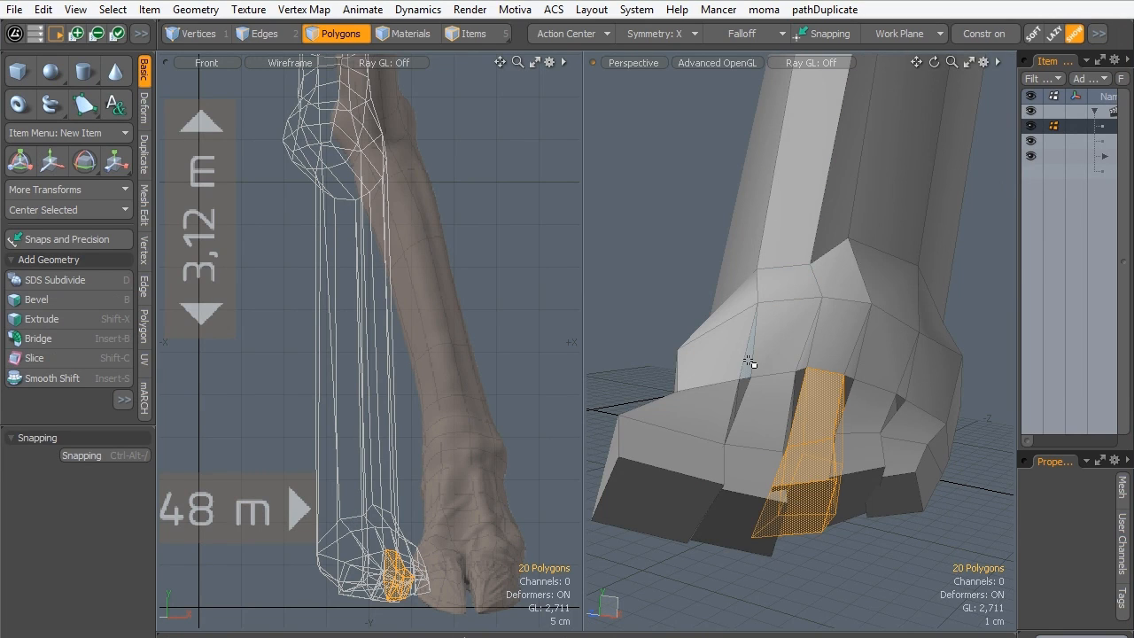
key("Delete")
left_click(256, 34)
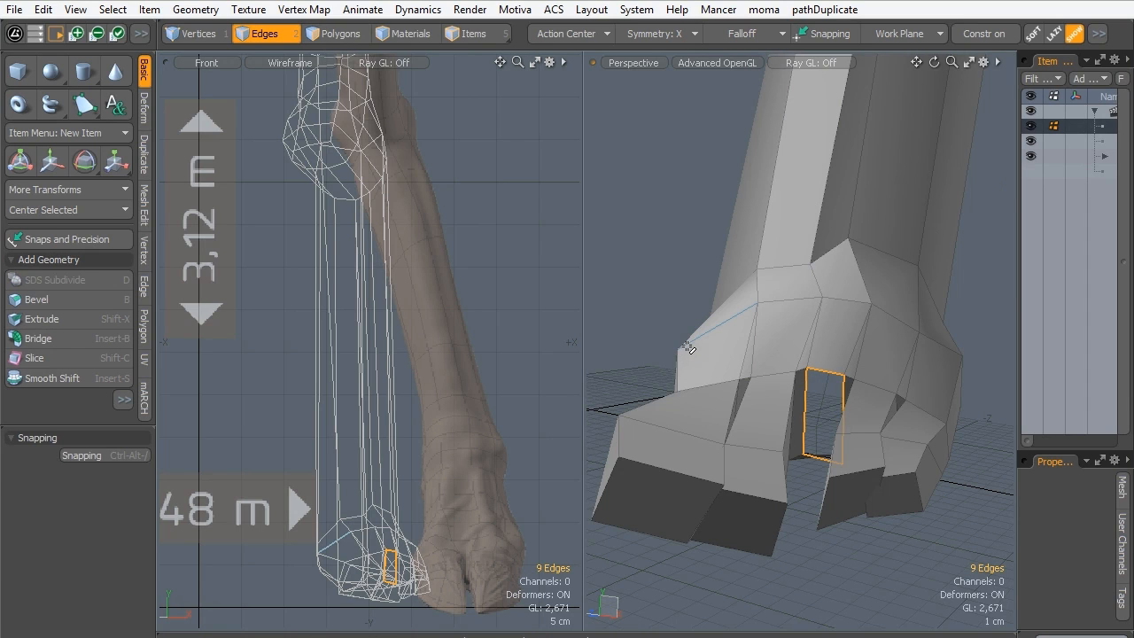
Fill the gap between the toes with a polygon, and remove the two edge lines running down from the ankle through it and under the foot.
key("p")
left_click(601, 217)
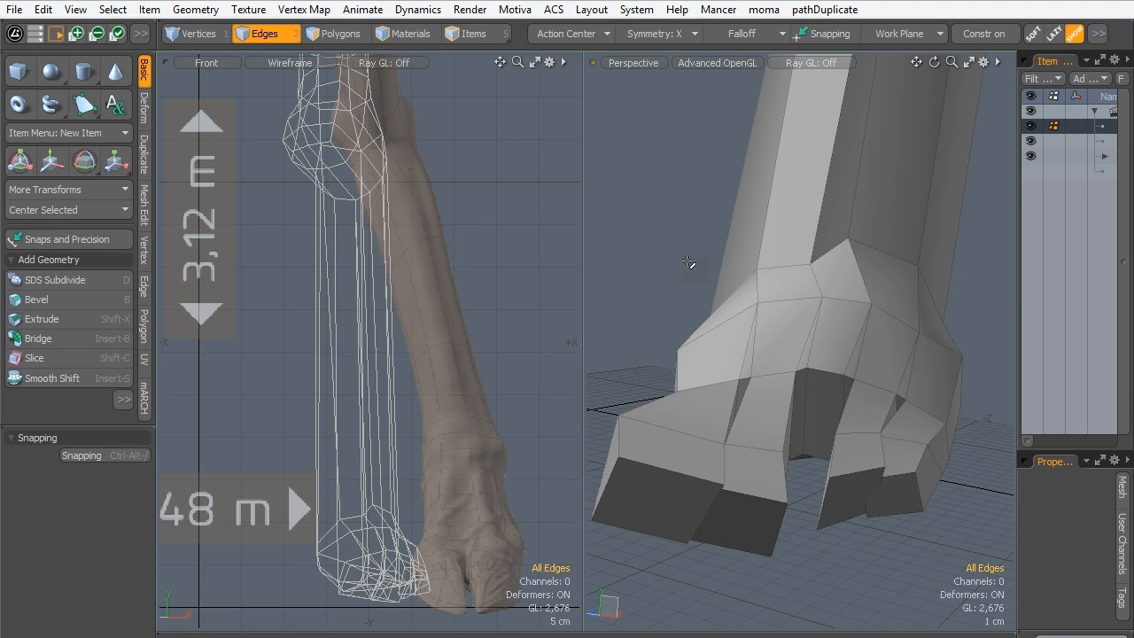
left_click(848, 359)
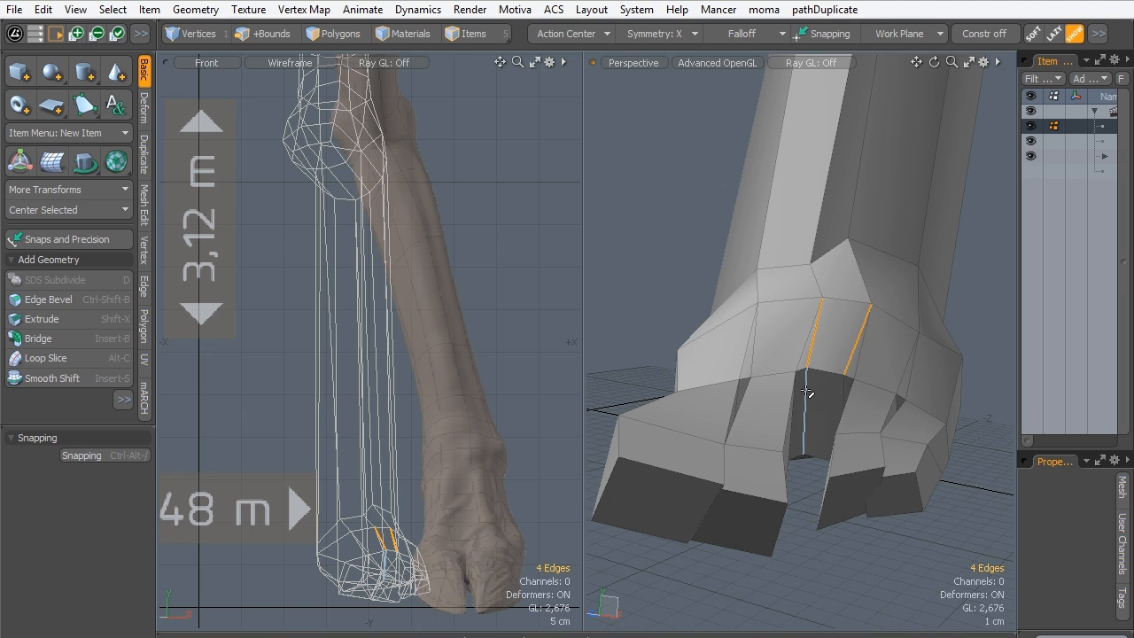
left_click(844, 390, "shift")
left_click_drag(808, 555, 816, 349, "alt")
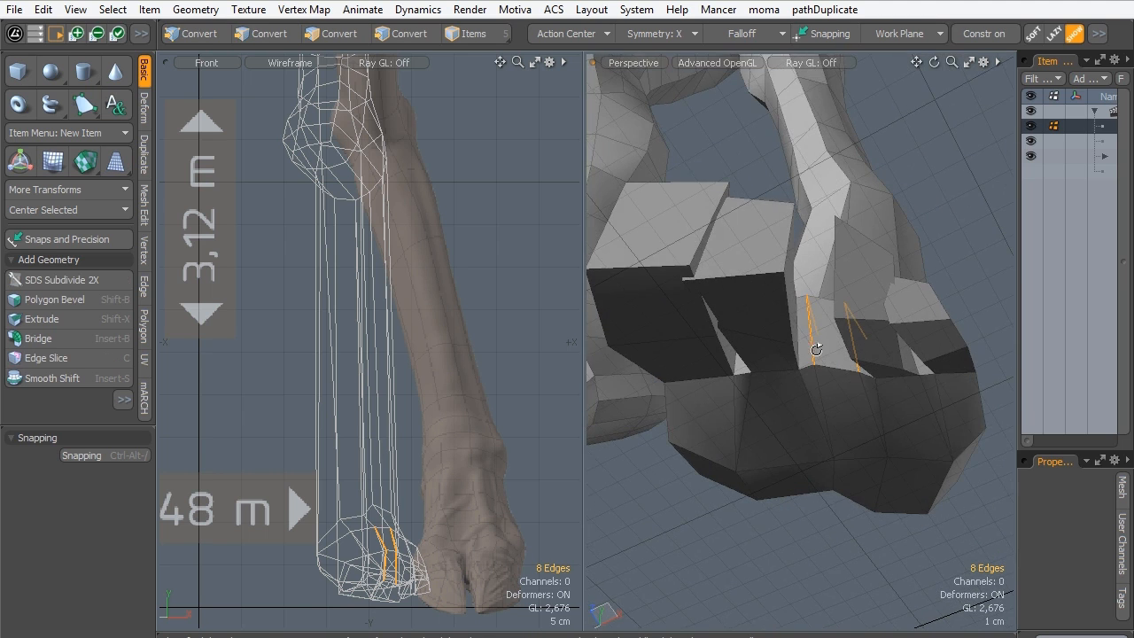
key("BackSpace")
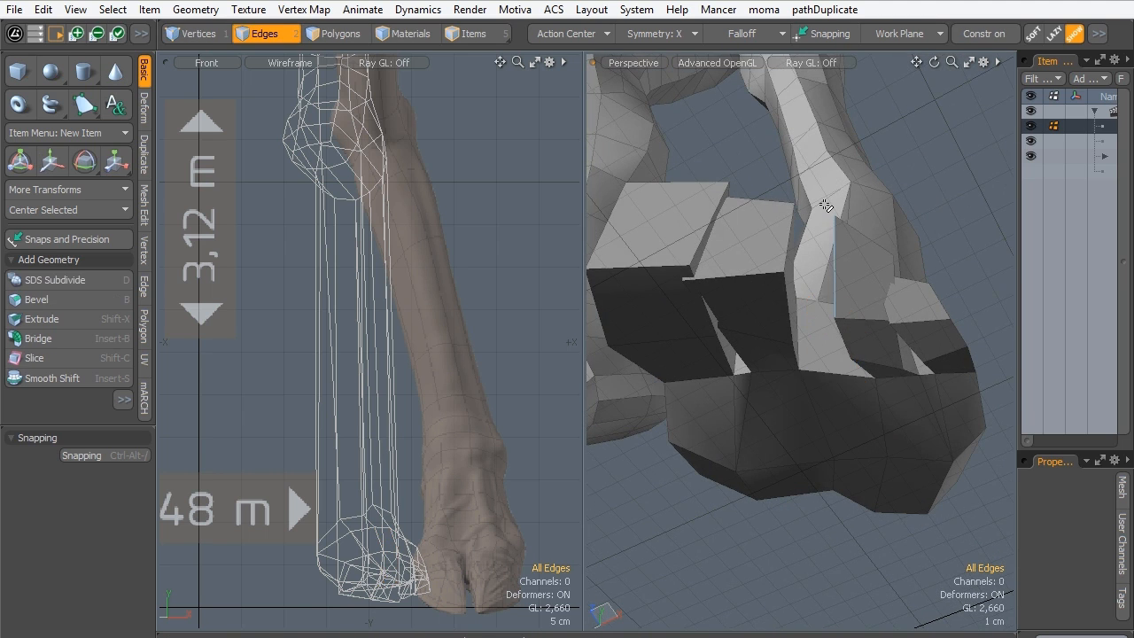
left_click_drag(841, 141, 789, 448, "alt")
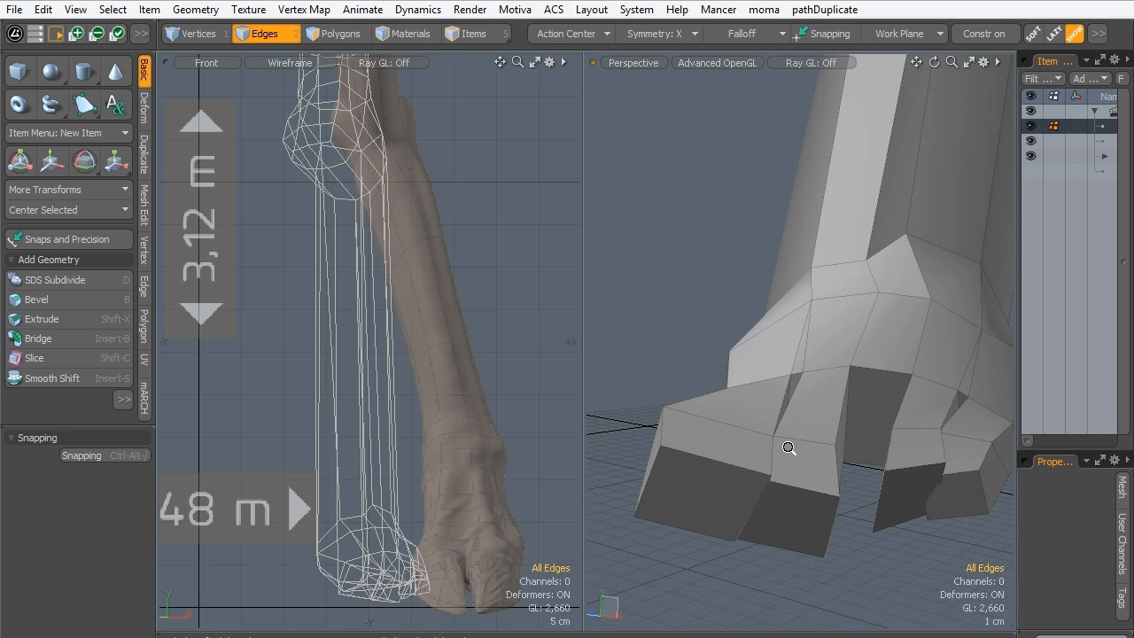
Delete all polygons of the larger front toe pair, growing the selection from its two dark end faces.
left_click(333, 33)
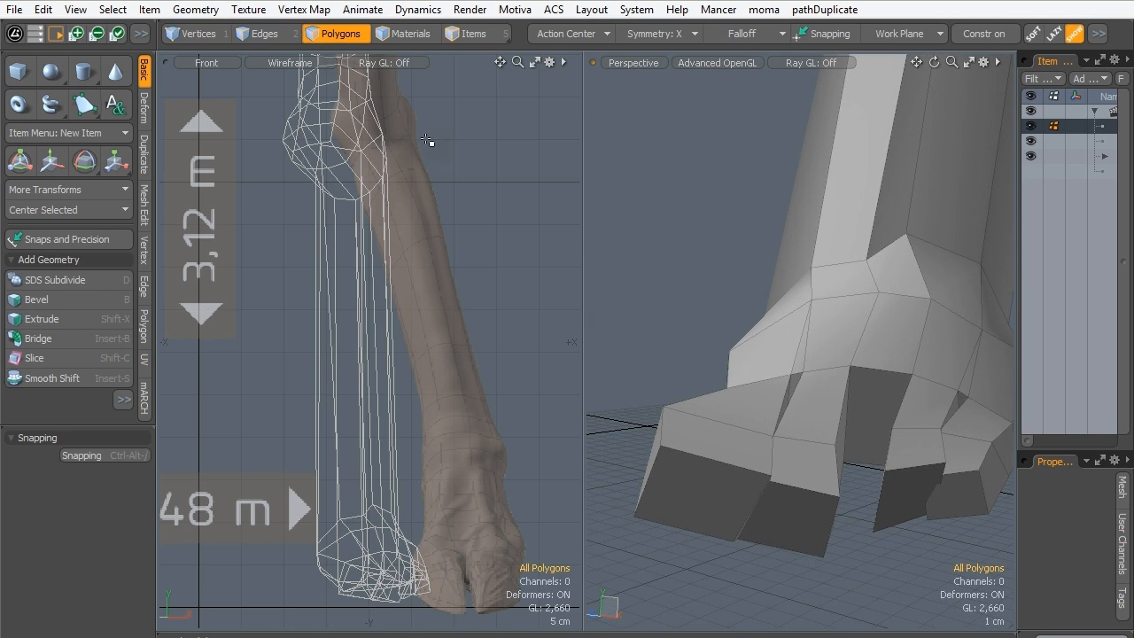
left_click(789, 517)
left_click(746, 495, "shift")
key("shift+Up")
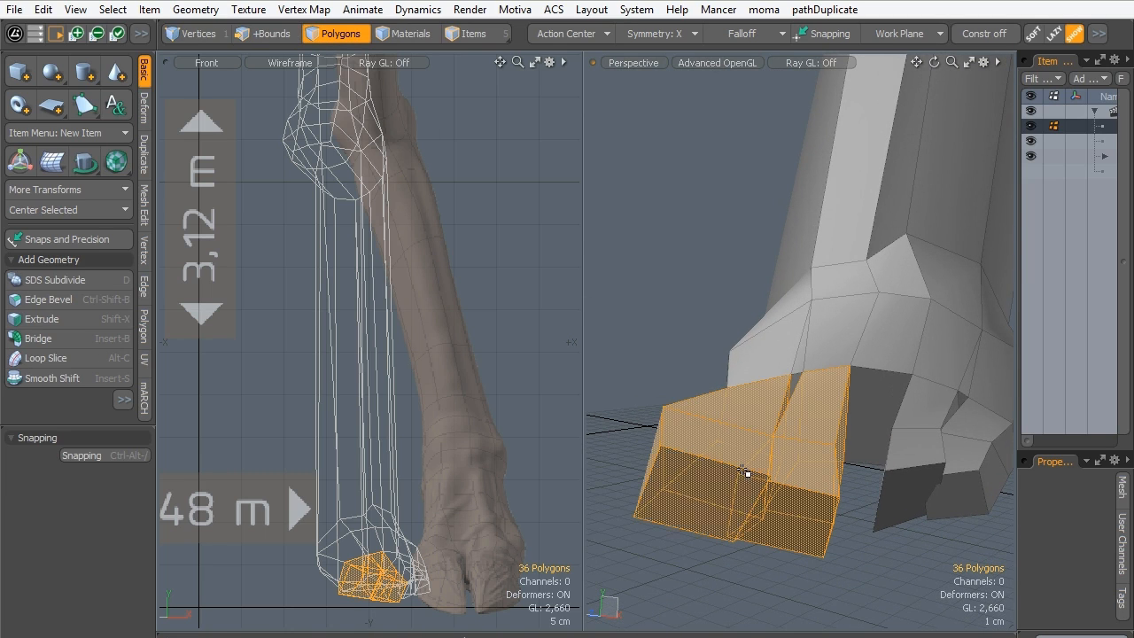
key("Delete")
Delete the polygons of the remaining smaller toe pair, growing the selection from its end faces.
double_click(930, 495)
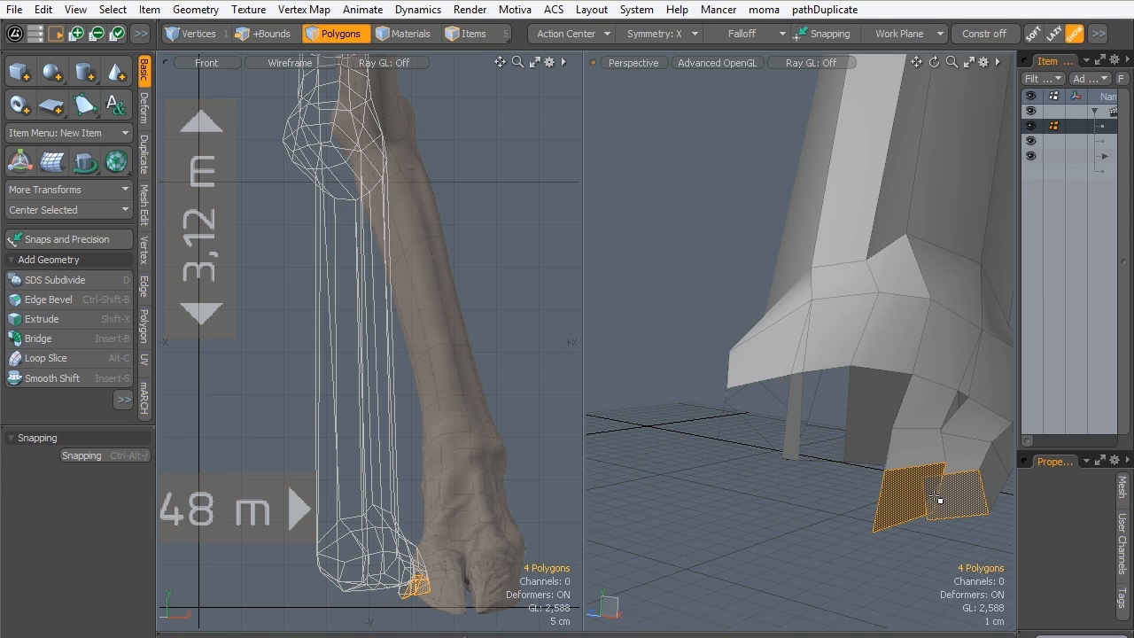
key("shift+Up")
key("shift+Up")
key("Delete")
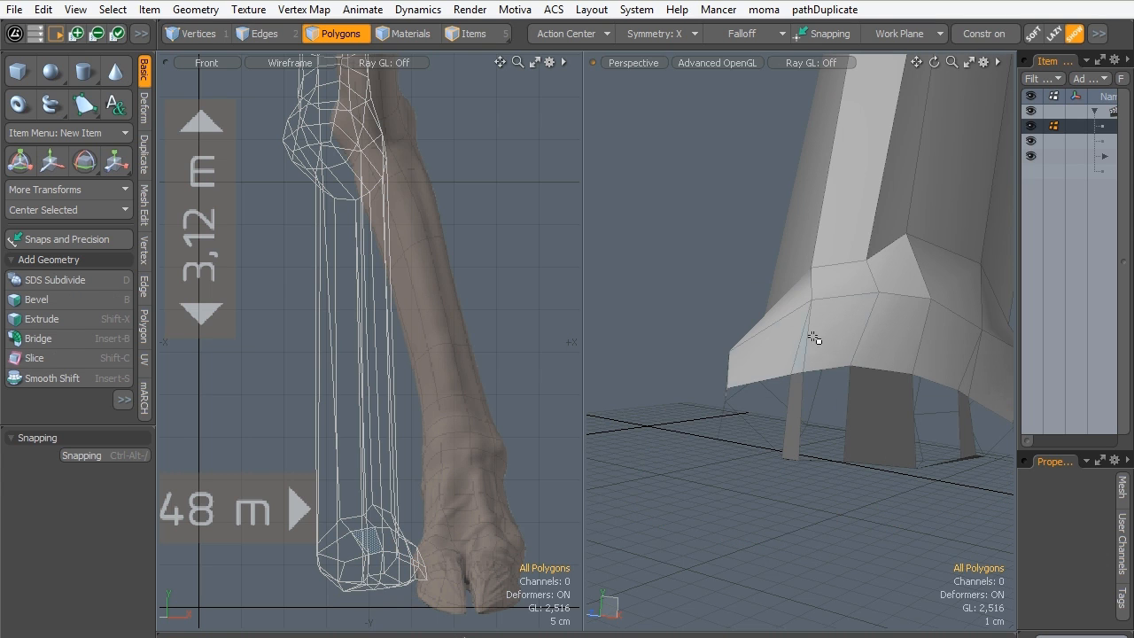
Delete the two narrow vertical polygon strips left in the foot openings, keeping the wide strip between them.
left_click_drag(771, 297, 734, 287, "alt")
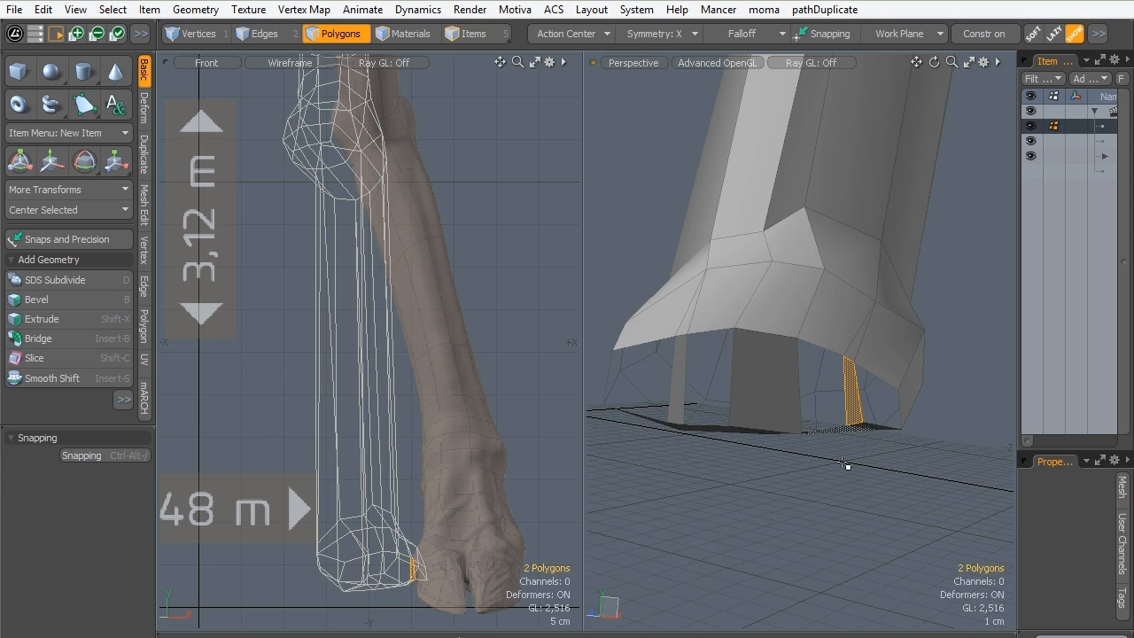
left_click(250, 33)
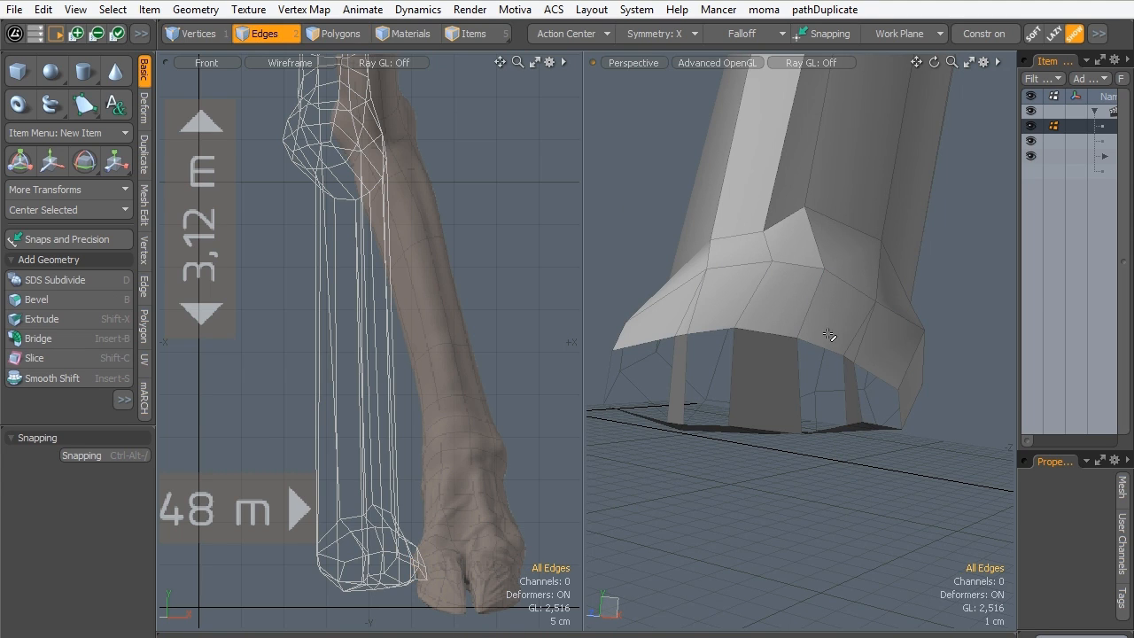
left_click(803, 372)
left_click(332, 34)
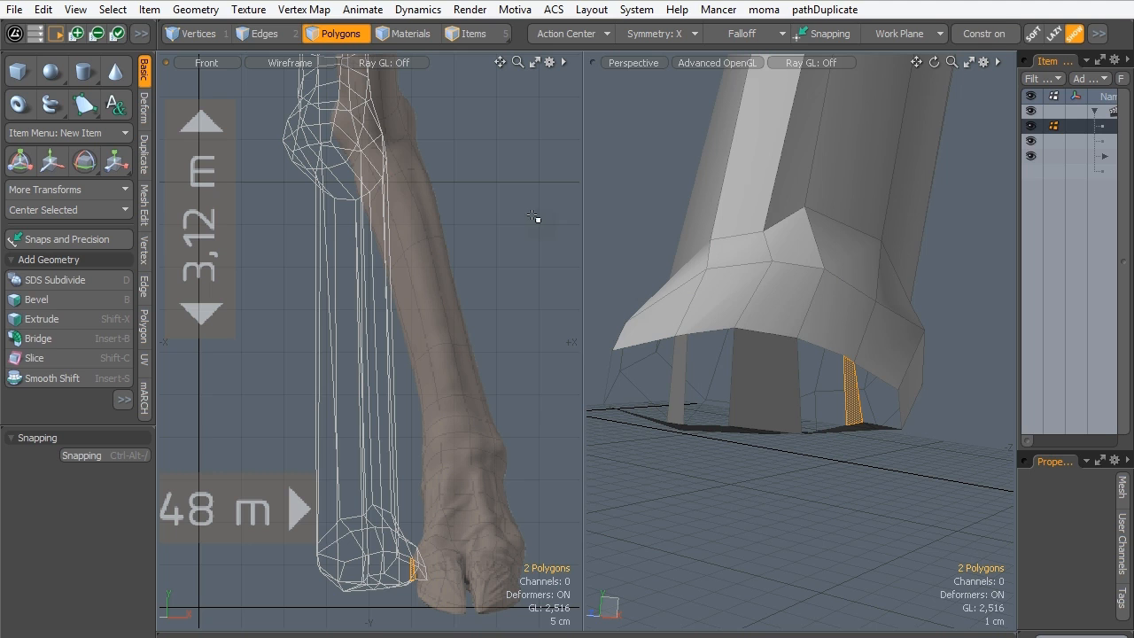
left_click(680, 366)
left_click(847, 394, "shift")
key("Delete")
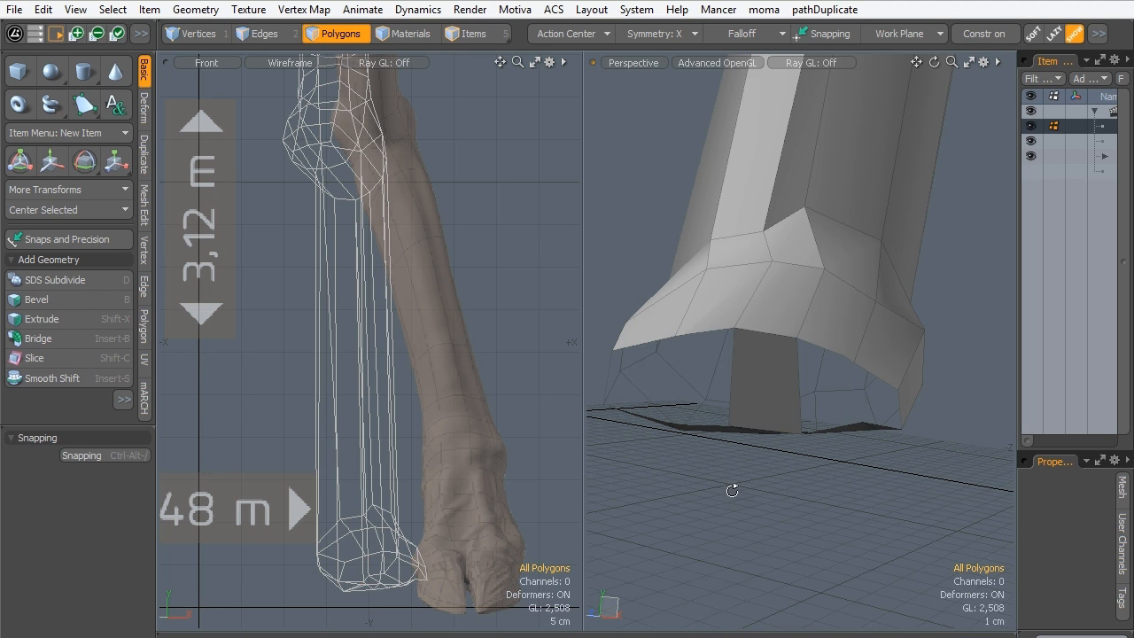
Remove the two edges crossing the foot's sole where the narrow strips used to meet it.
left_click_drag(732, 491, 767, 218, "alt")
left_click(261, 34)
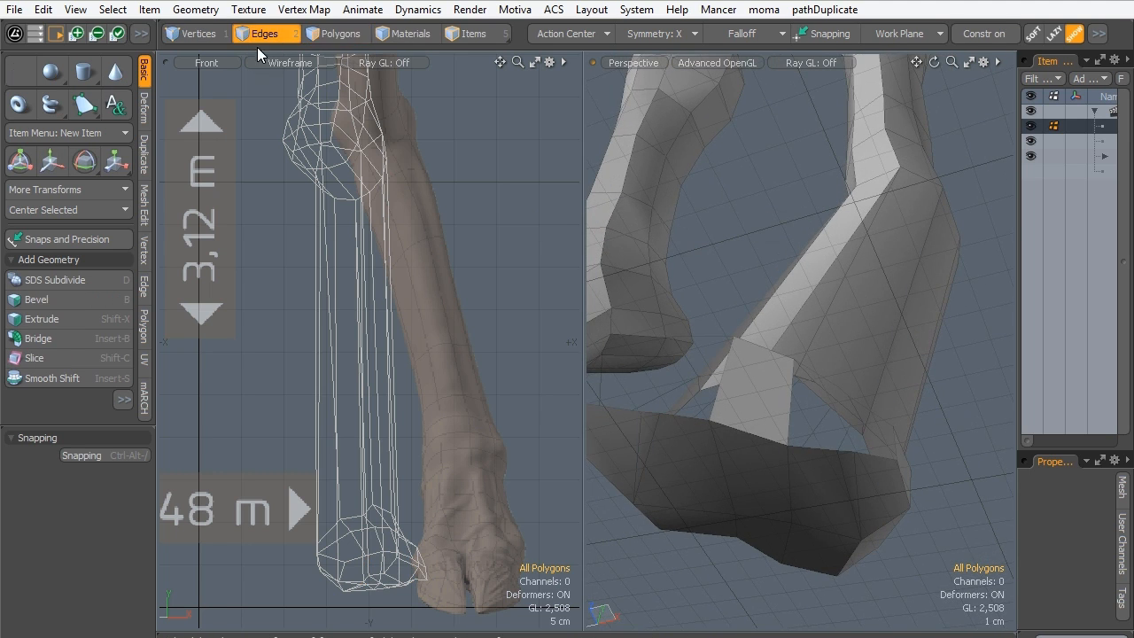
left_click(831, 471, "shift")
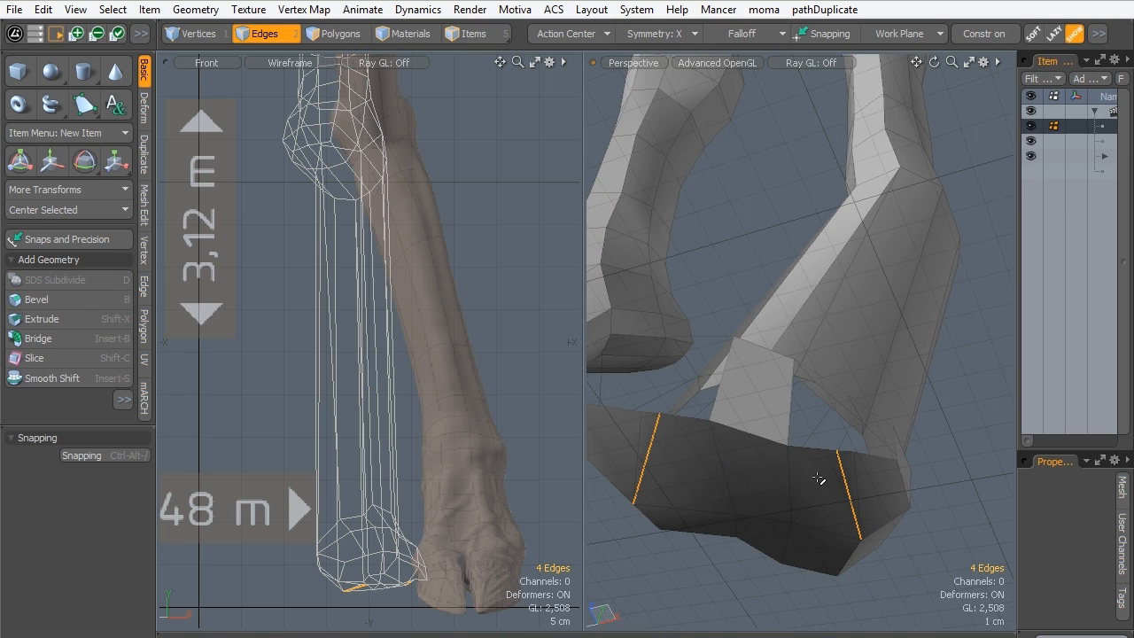
key("Delete")
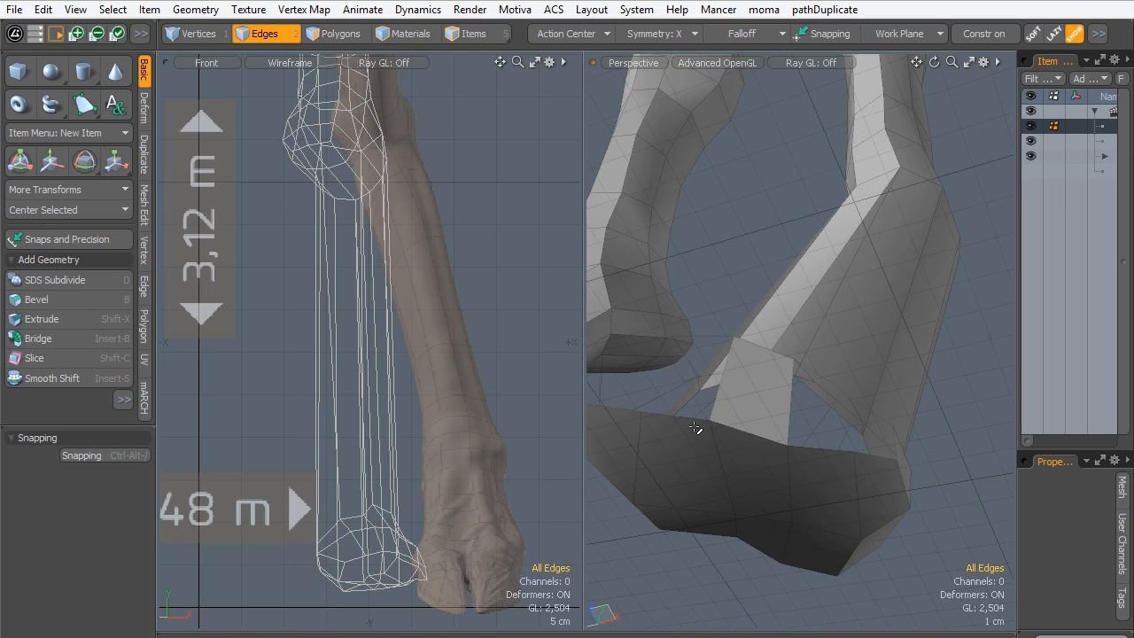
Select the border edges of the larger front opening, beside the middle strip, and fill it with a polygon.
mouse_move(731, 328)
middle_mouse_down()
mouse_move(735, 455)
mouse_move(724, 357)
middle_mouse_up()
left_click(649, 425, "shift")
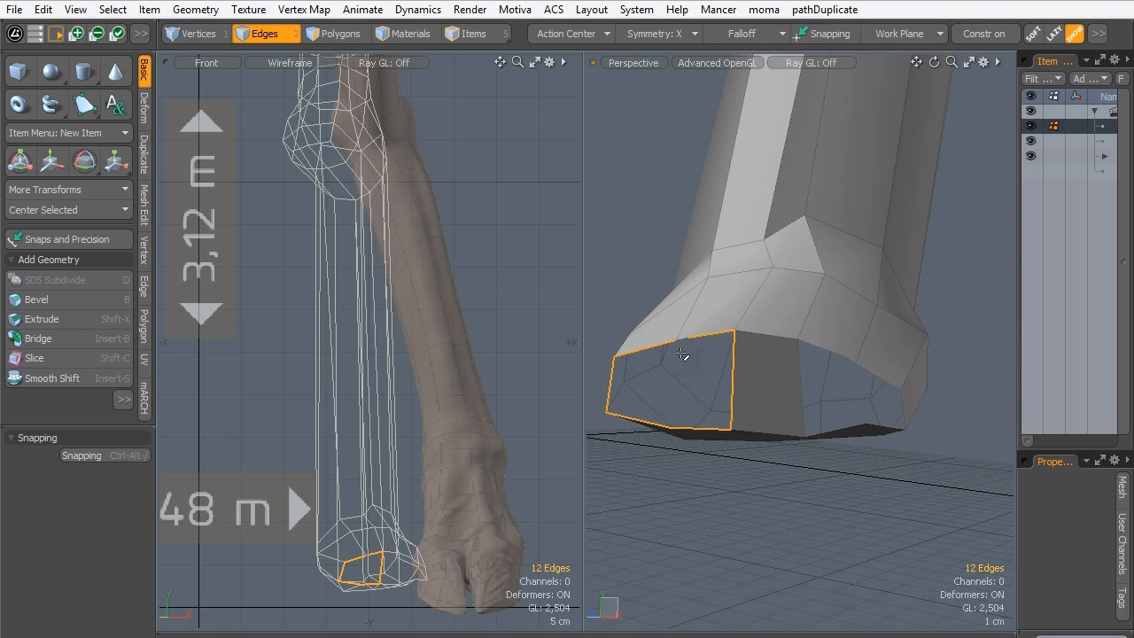
left_click(675, 394, "shift")
left_click(747, 441)
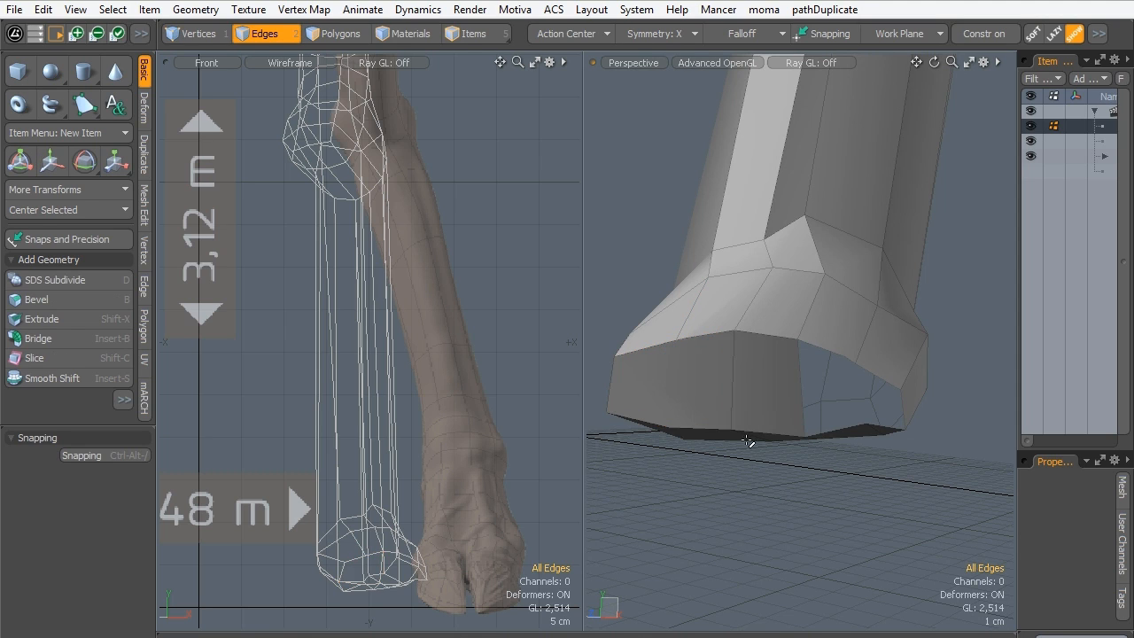
Select the border edges of the remaining opening on the other side of the middle strip and fill it with a polygon.
left_click(800, 356)
left_click(811, 350, "shift")
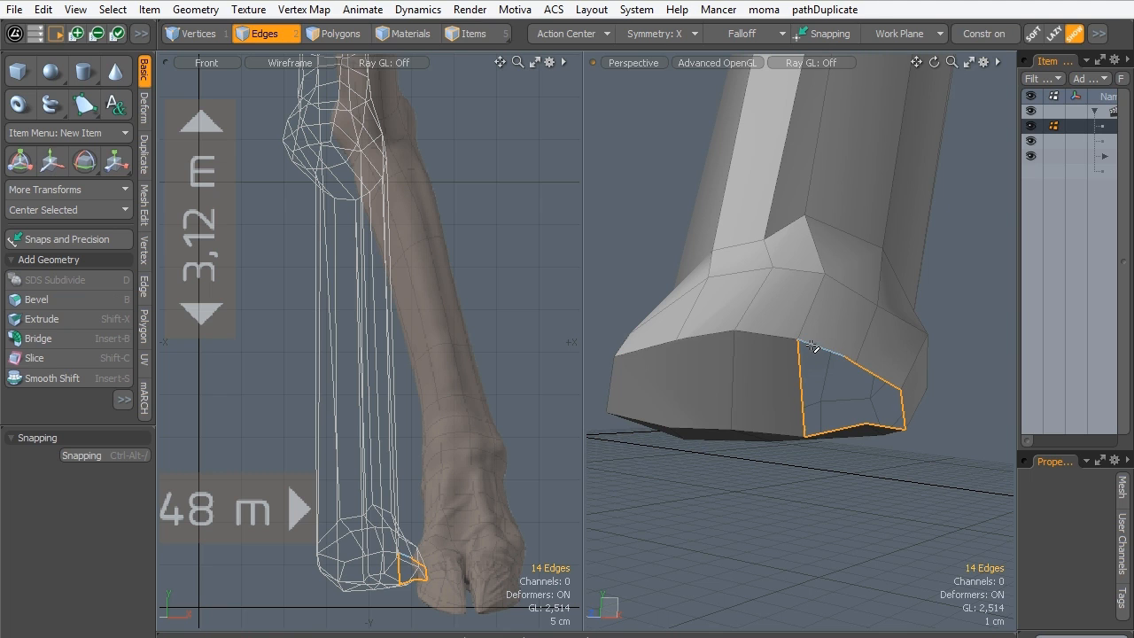
key("p")
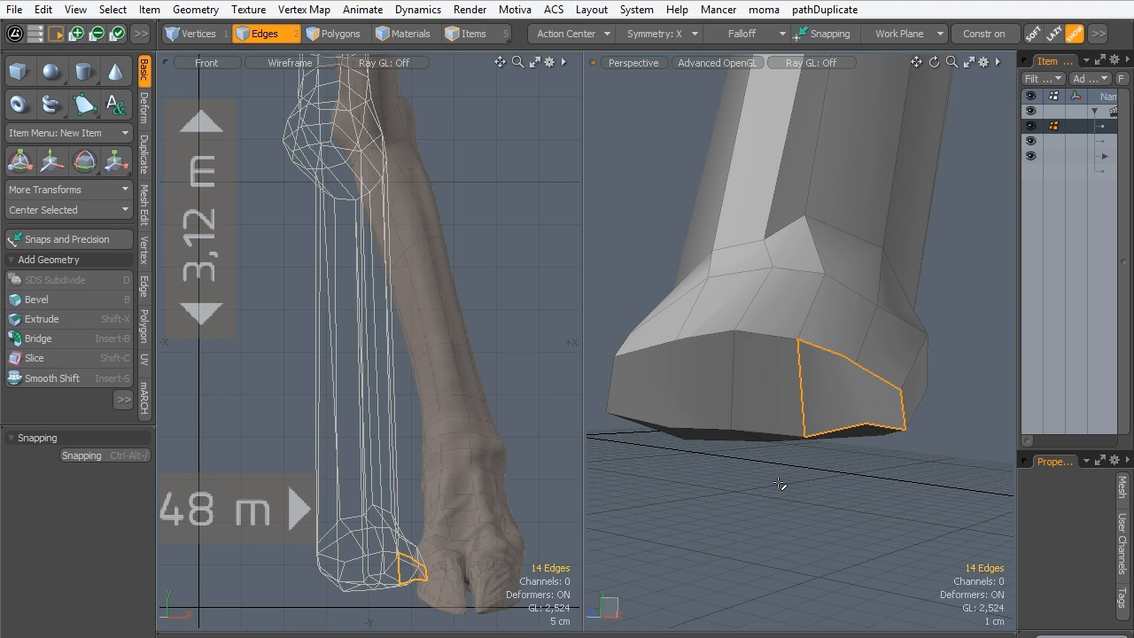
left_click(830, 490)
Turn on vertex display in the perspective viewport to inspect the points along the foot's rim.
left_click_drag(823, 354, 835, 435, "alt")
key("ctrl+1")
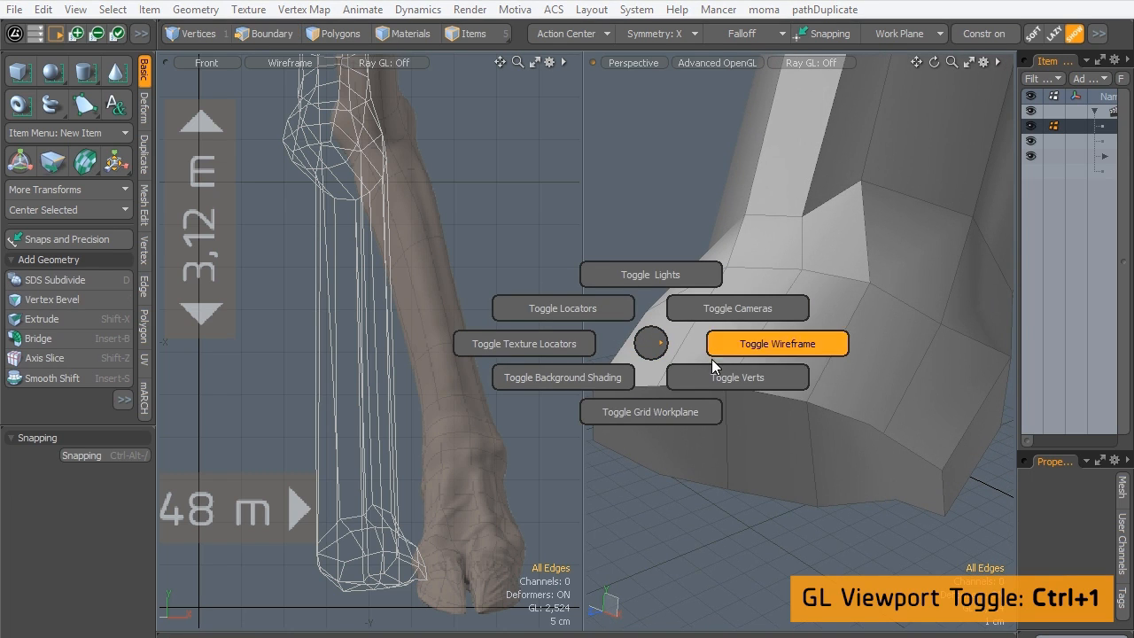
left_click(721, 375)
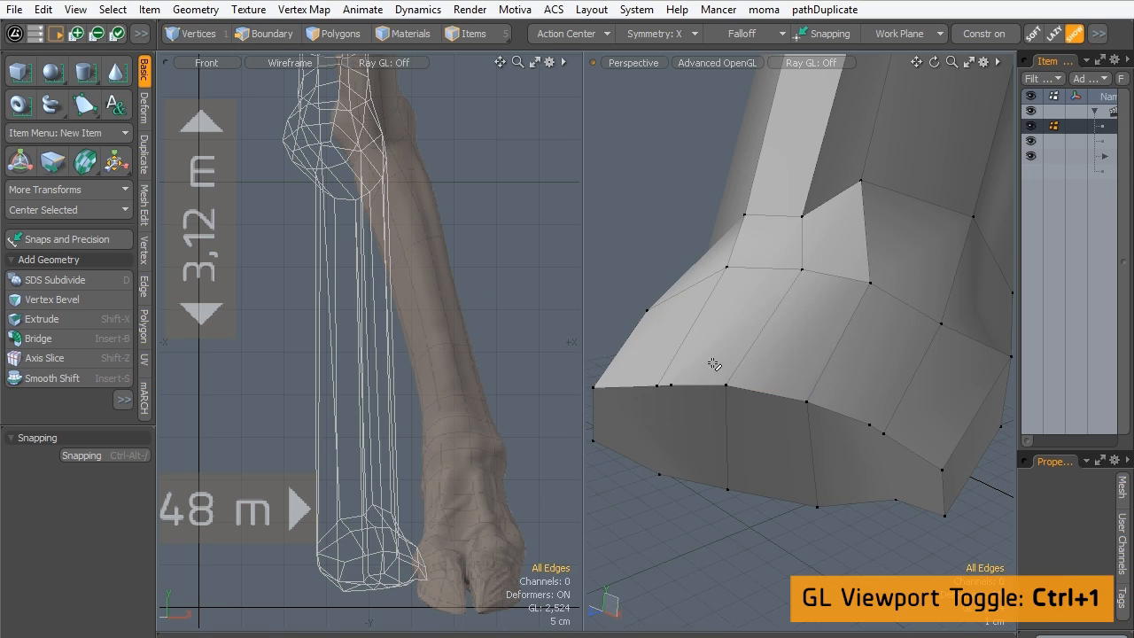
key("2")
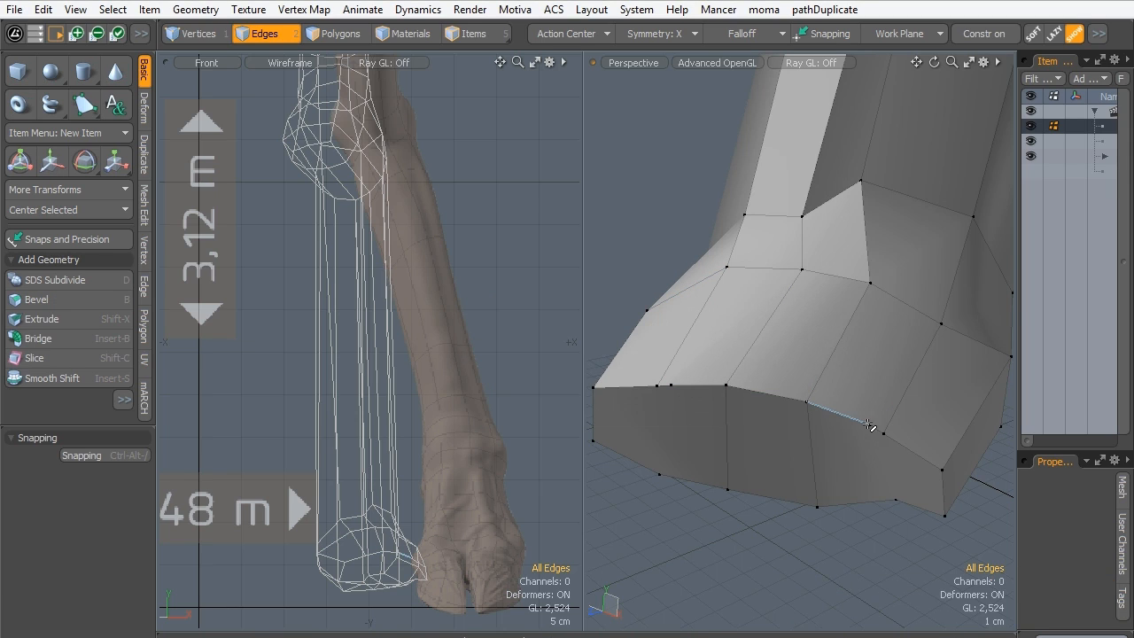
Clear the two surplus vertices on the upper front rim, and move the raised vertex on the bottom edge slightly down.
left_click(190, 34)
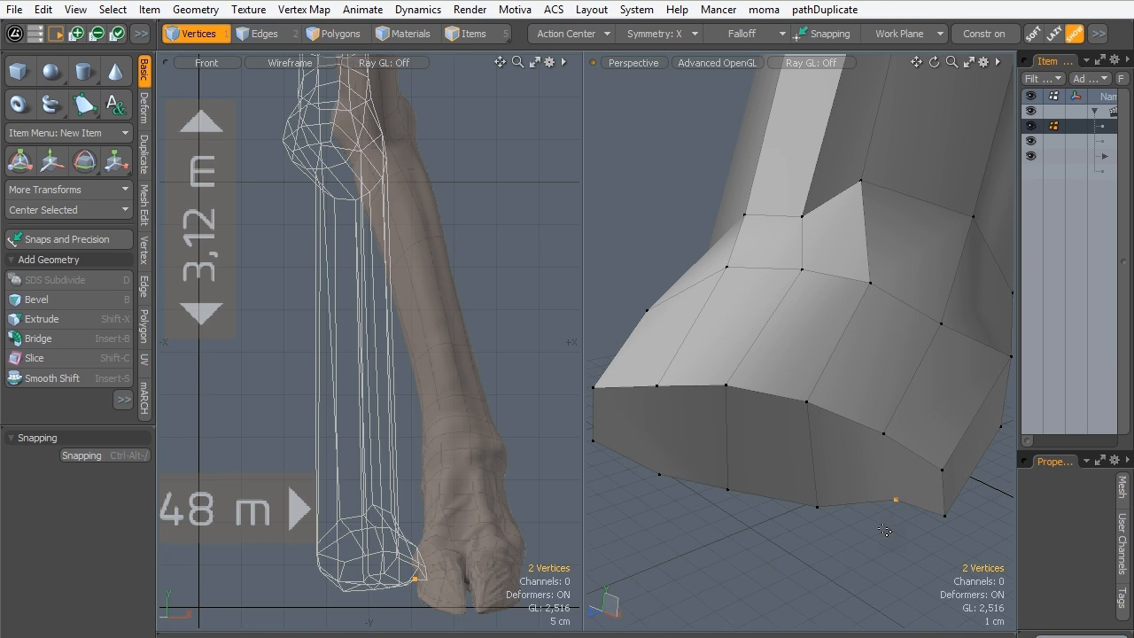
key("w")
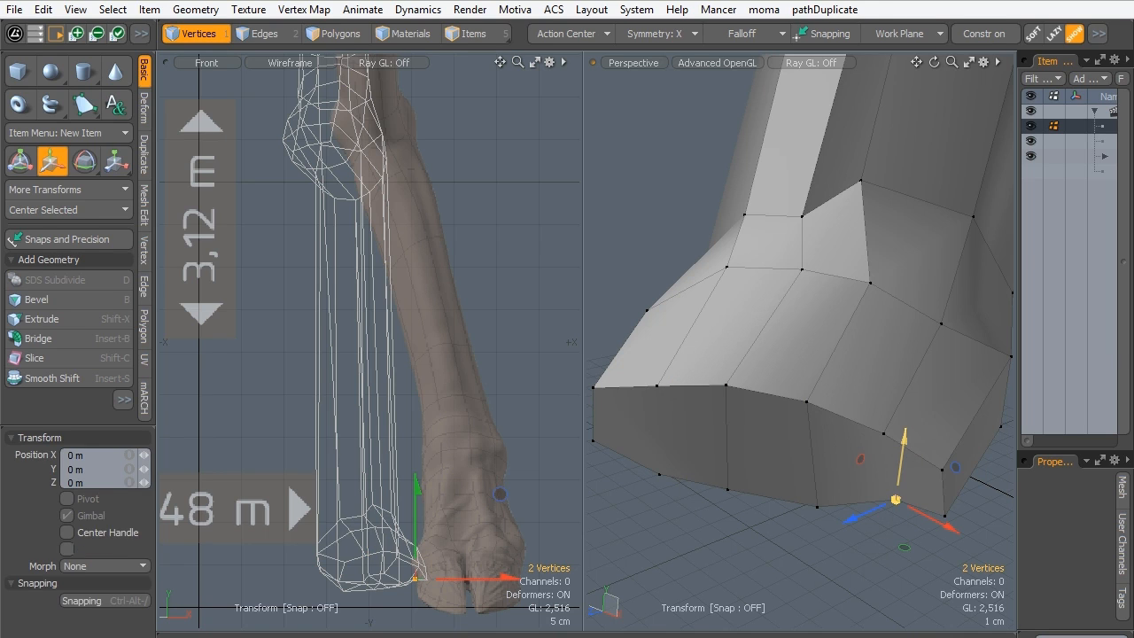
left_click_drag(905, 438, 902, 453)
key("Escape")
key("Escape")
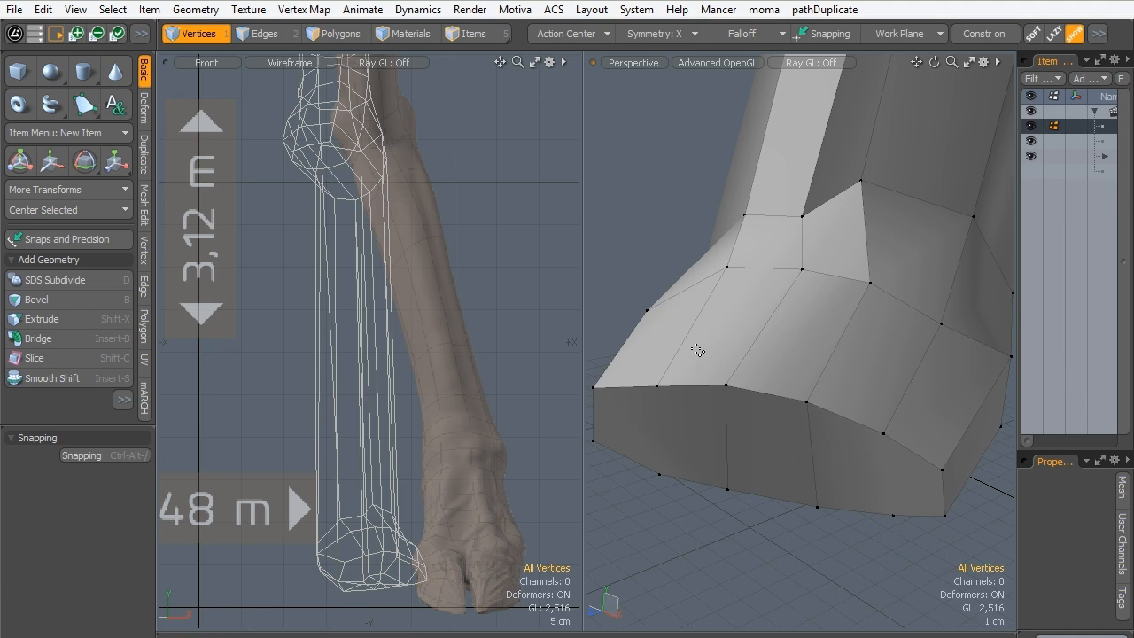
Use Edge Slice to split both large front faces vertically, connecting each face's upper-rim vertex to the bottom-edge vertex below it.
key("c")
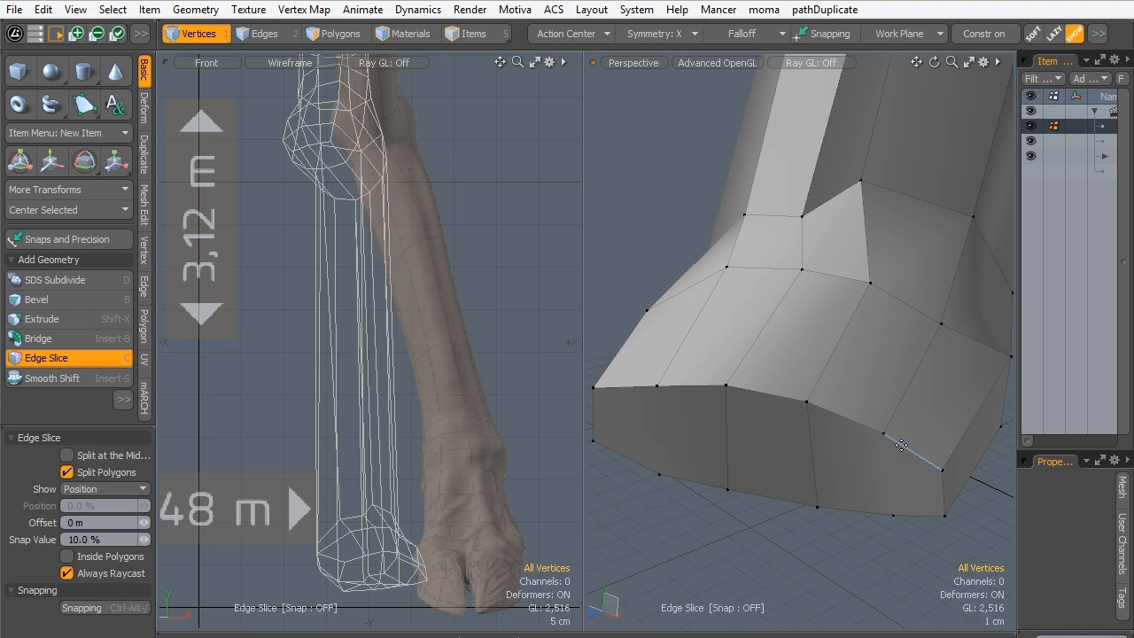
left_click(901, 445)
left_click(912, 514)
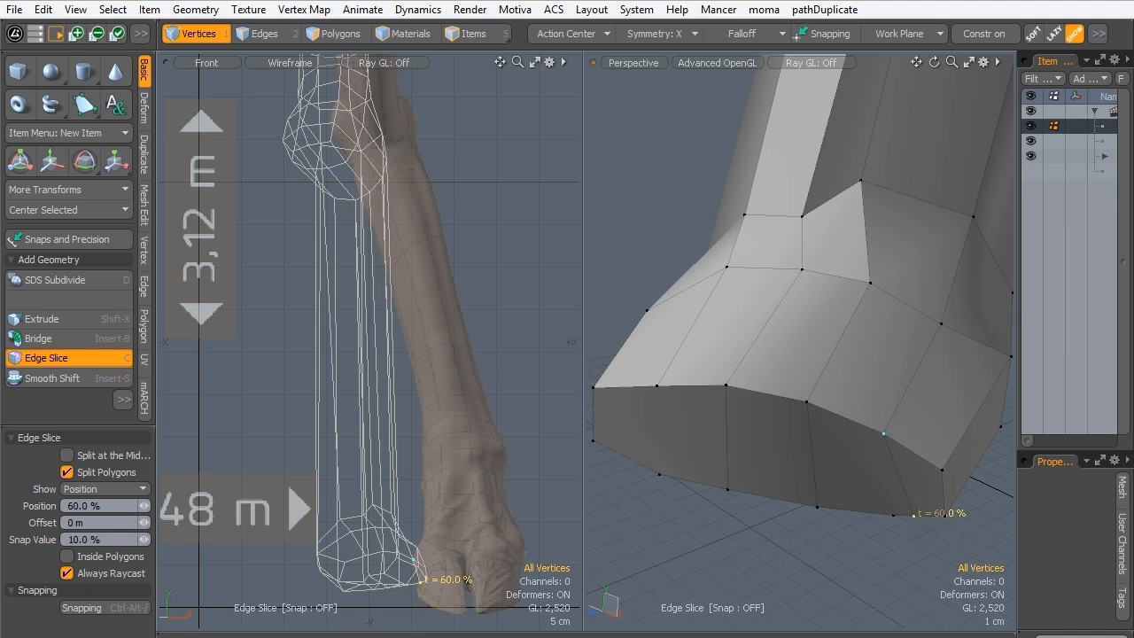
key("space")
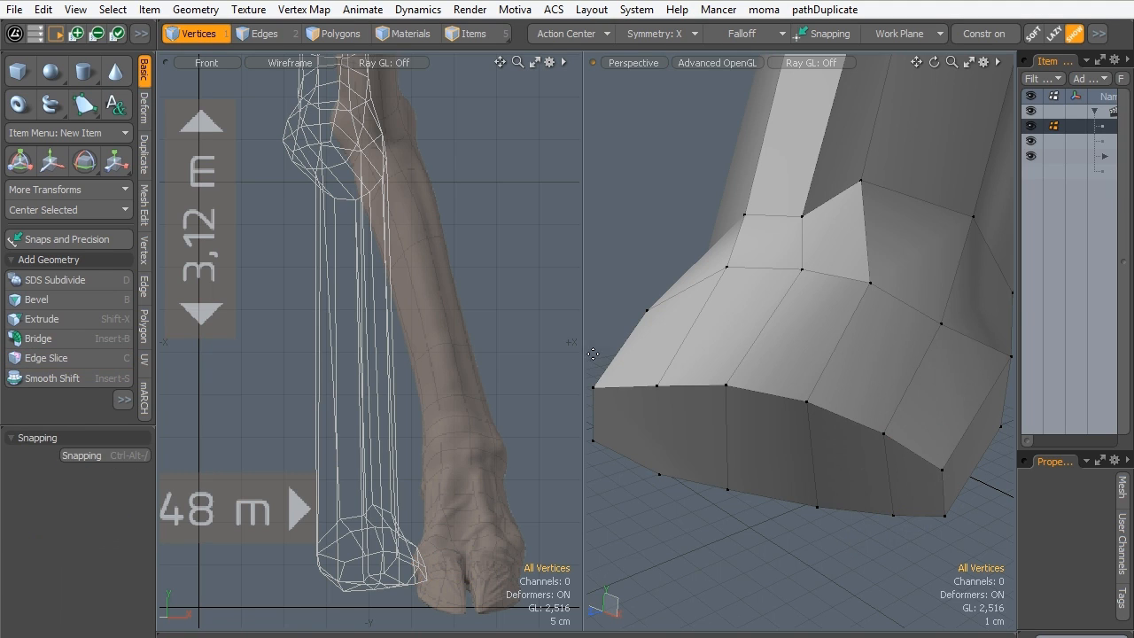
key("c")
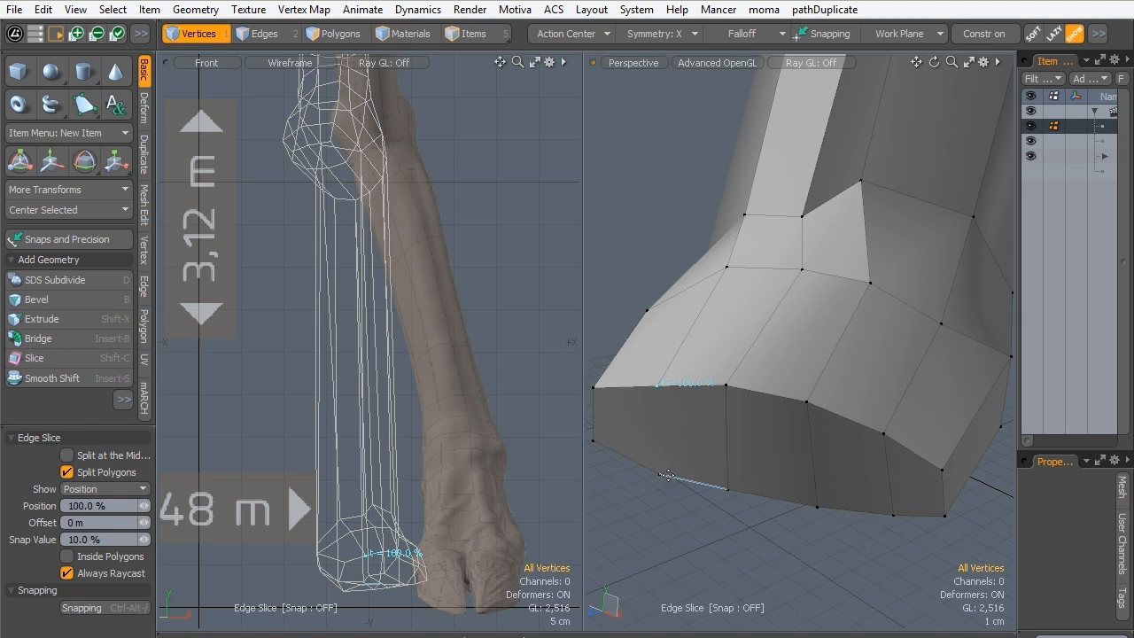
left_click(668, 475)
key("space")
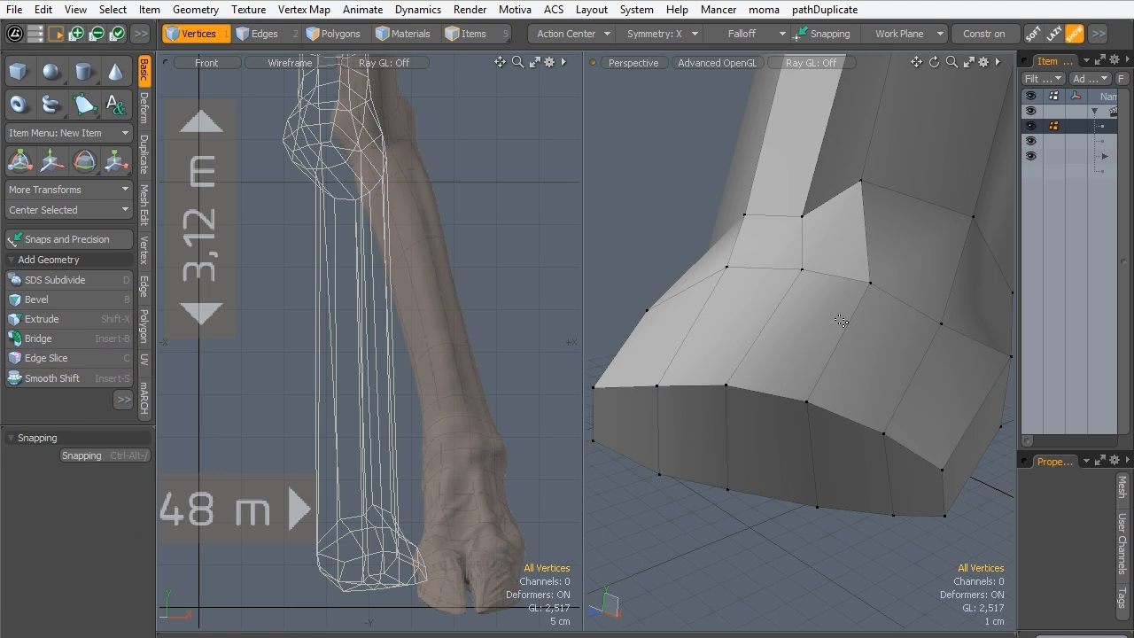
Select the middle front face of the foot and, using the Selection action center, scale it to 82.5 % in X and 37 % in Y.
left_click_drag(842, 321, 778, 340, "ctrl+alt")
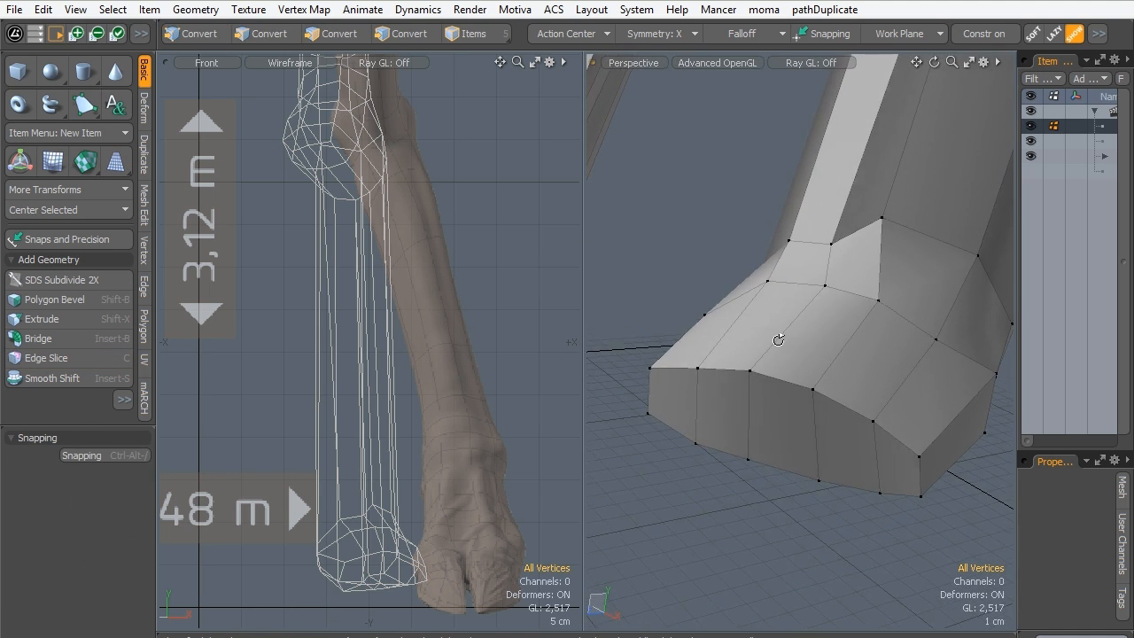
left_click_drag(718, 413, 815, 372, "alt")
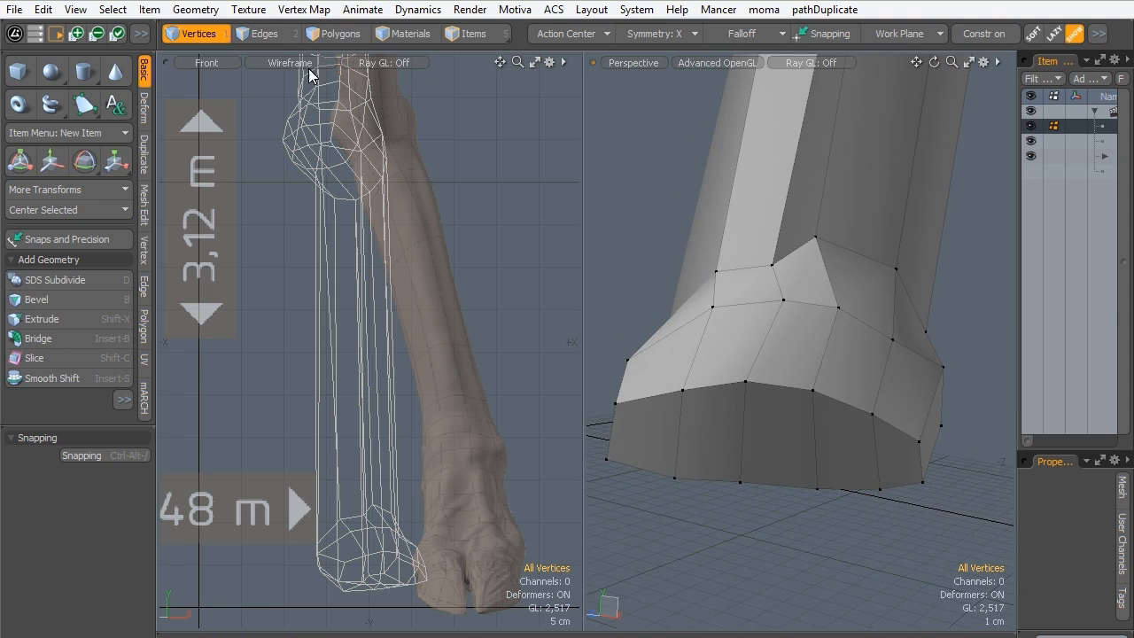
left_click(258, 34)
left_click(324, 39)
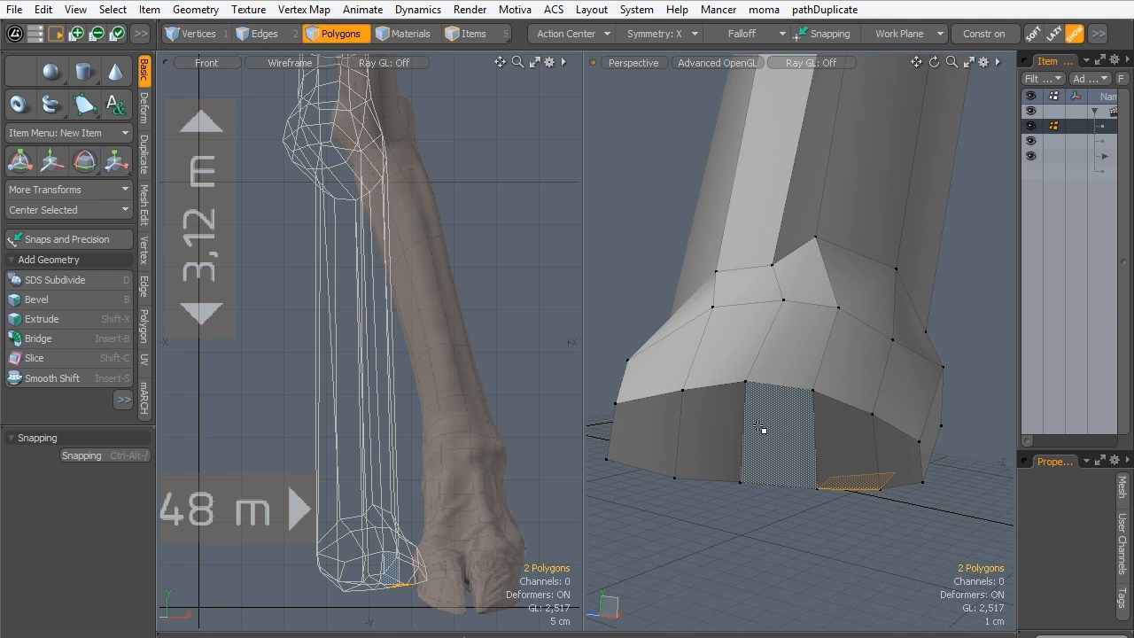
left_click(760, 428)
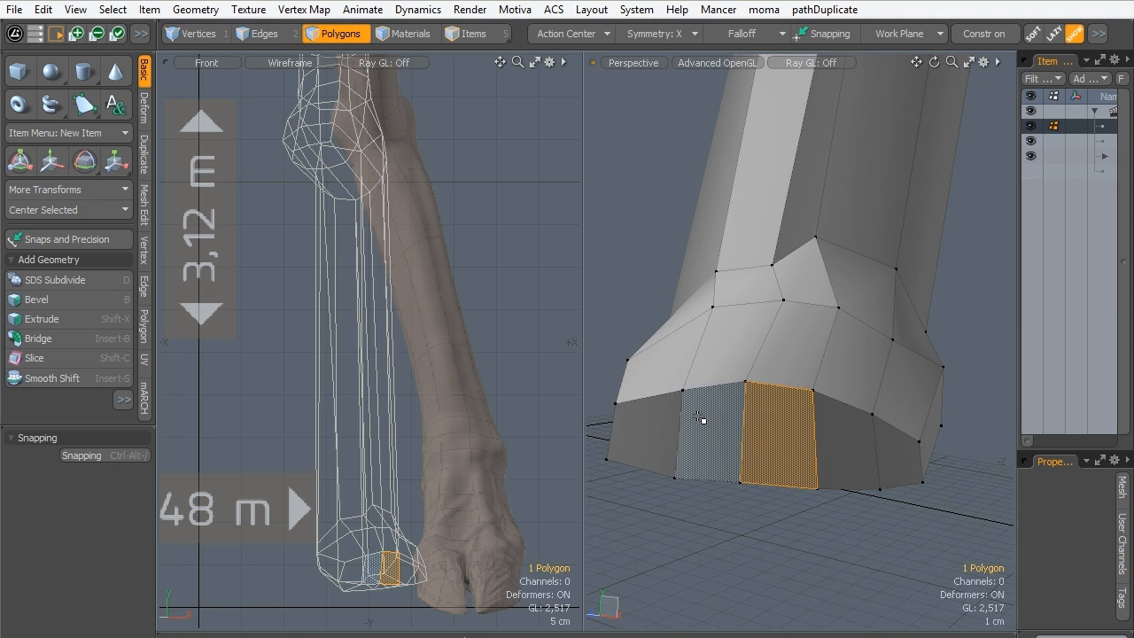
left_click(751, 519)
left_click(765, 443)
key("y")
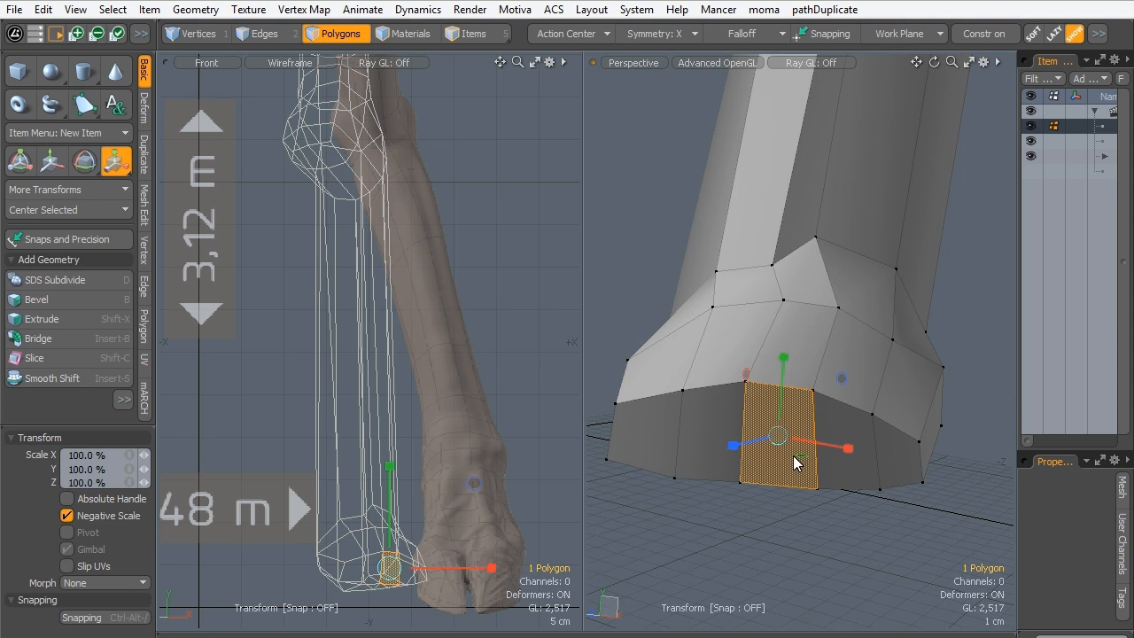
left_click_drag(780, 464, 671, 454, "alt")
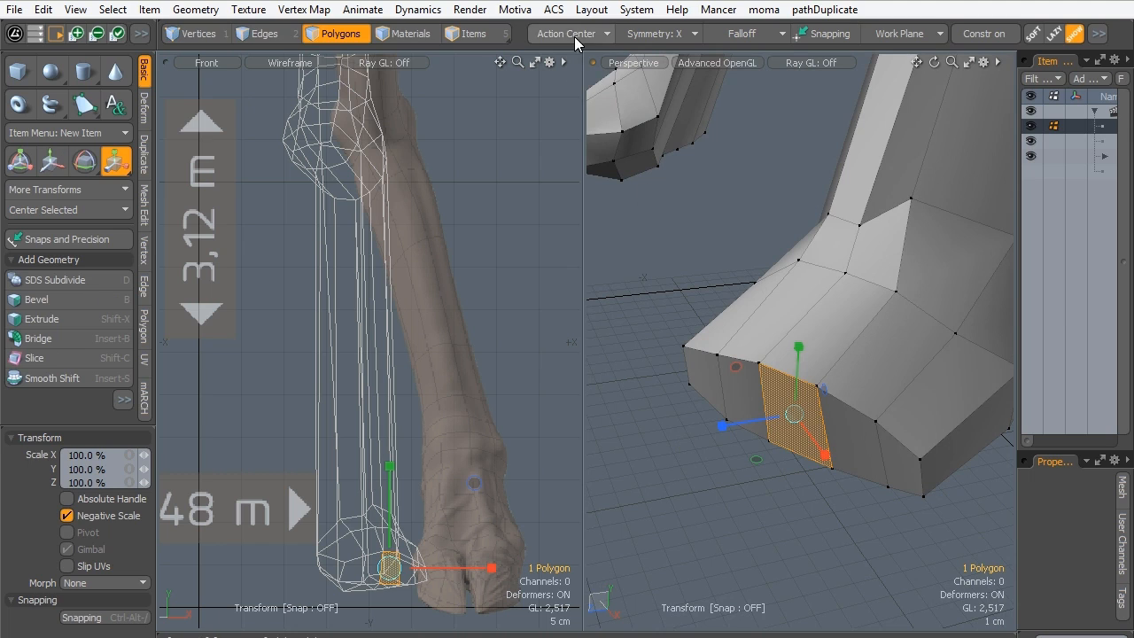
left_click(578, 34)
left_click(544, 47)
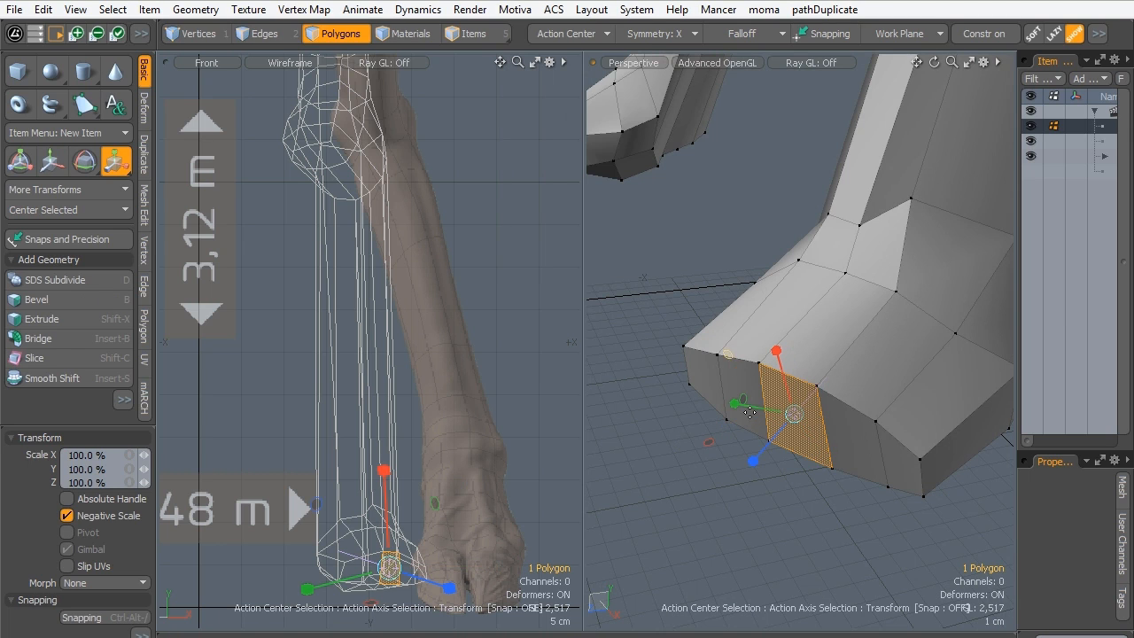
left_click_drag(734, 404, 768, 372)
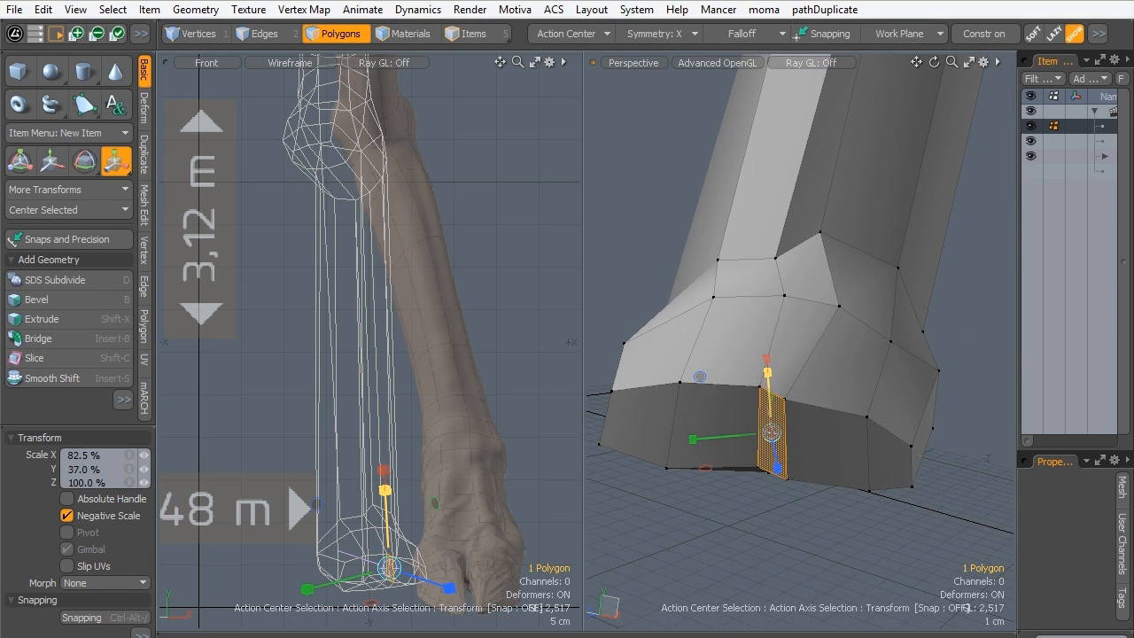
key("space")
left_click(745, 537)
Select and delete the two surplus vertices partway up the leg shaft.
left_click_drag(822, 326, 765, 356, "alt")
left_click_drag(691, 391, 767, 285, "alt")
key("1")
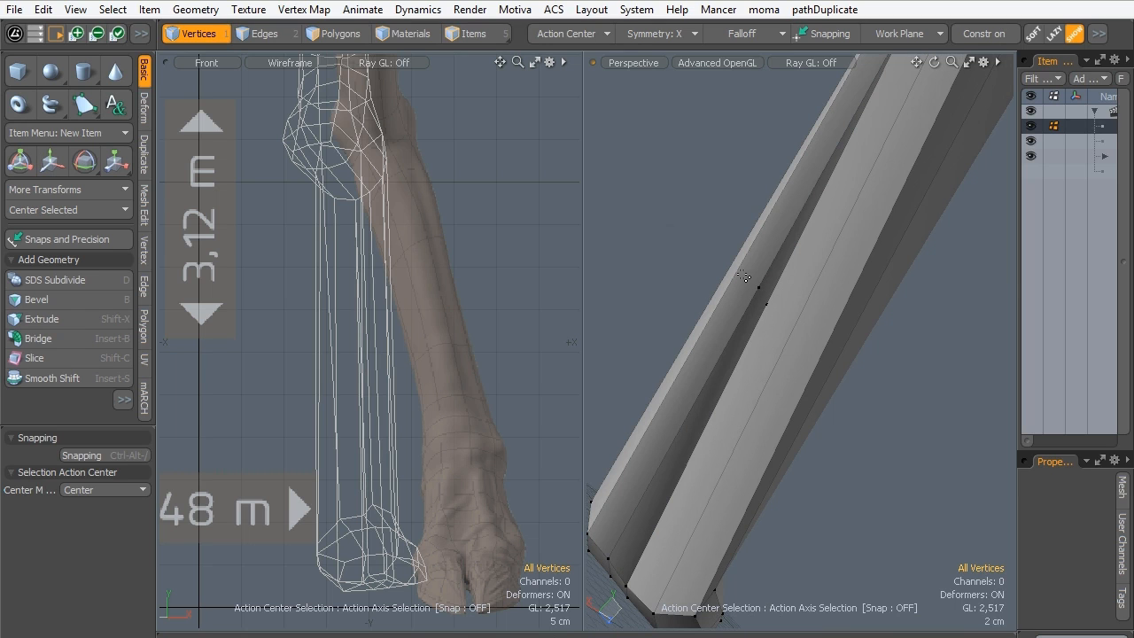
right_click_drag(768, 309, 768, 272)
key("Delete")
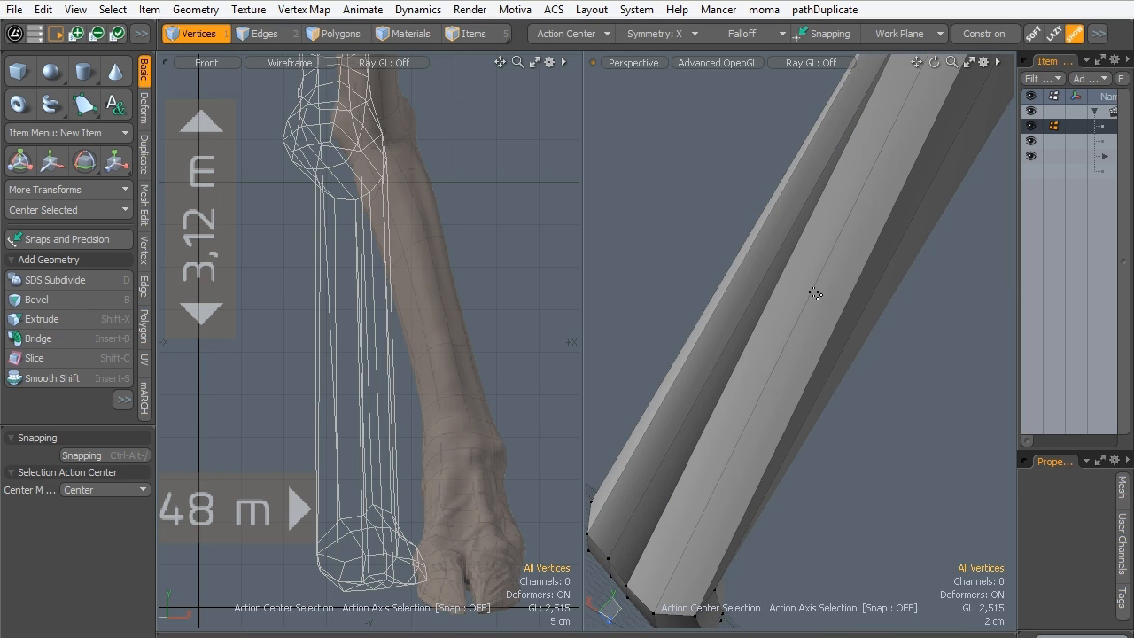
Turn on subdivision smoothing and, with symmetry off, delete the unedited lower leg on the negative X side from above the joint down.
left_click_drag(829, 263, 802, 440, "ctrl+alt")
key("Tab")
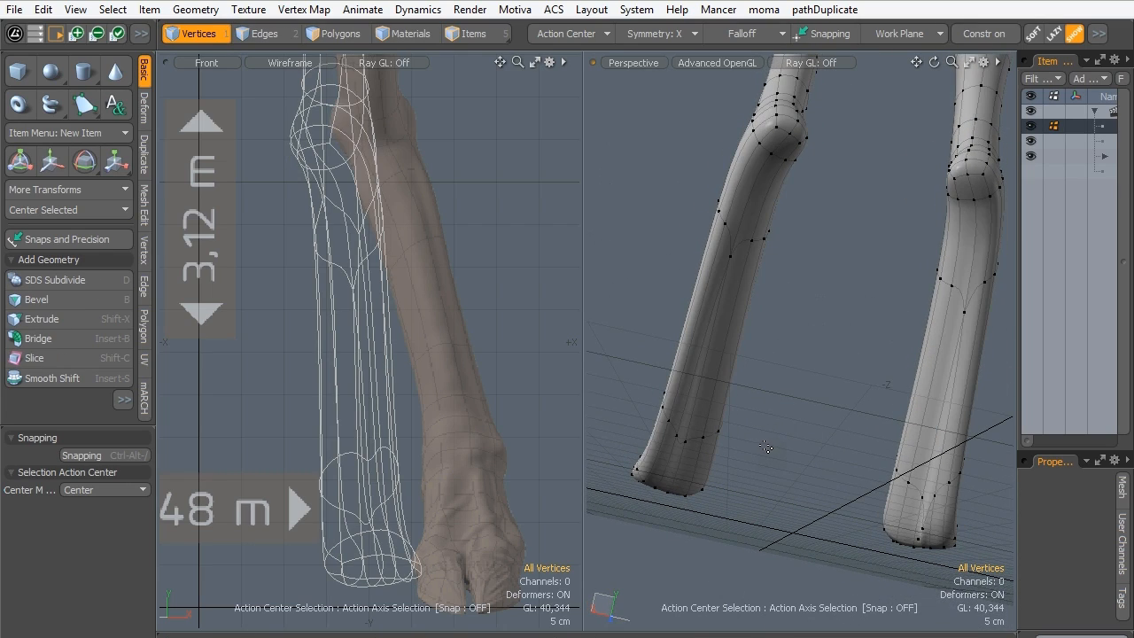
left_click_drag(818, 305, 742, 257, "alt")
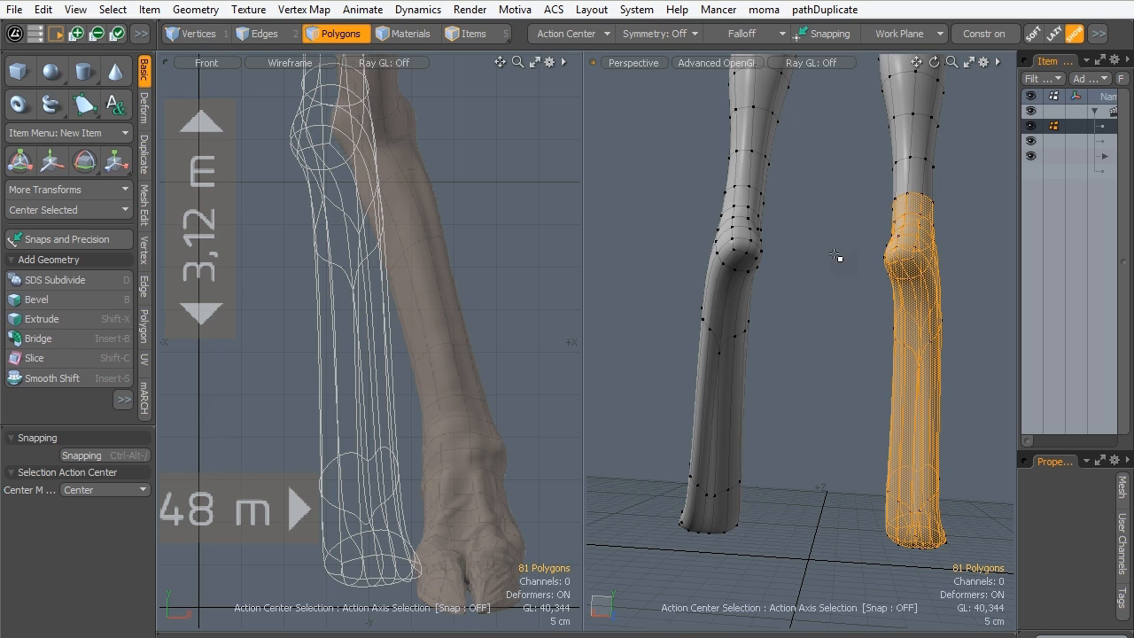
key("Delete")
mouse_move(756, 181)
right_mouse_down()
mouse_move(587, 291)
mouse_move(709, 576)
mouse_move(769, 562)
right_mouse_up()
mouse_move(863, 483)
right_mouse_down()
mouse_move(953, 517)
mouse_move(874, 484)
right_mouse_up()
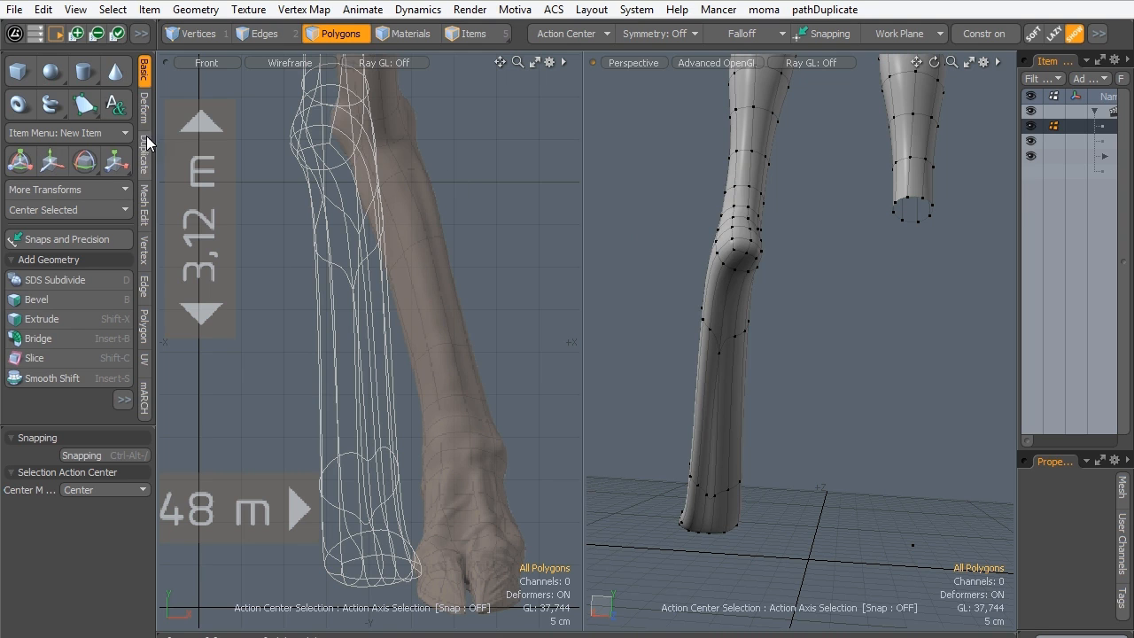
Run Mesh Cleanup with its preset checks to remove leftovers from the deleted lower leg.
left_click(195, 10)
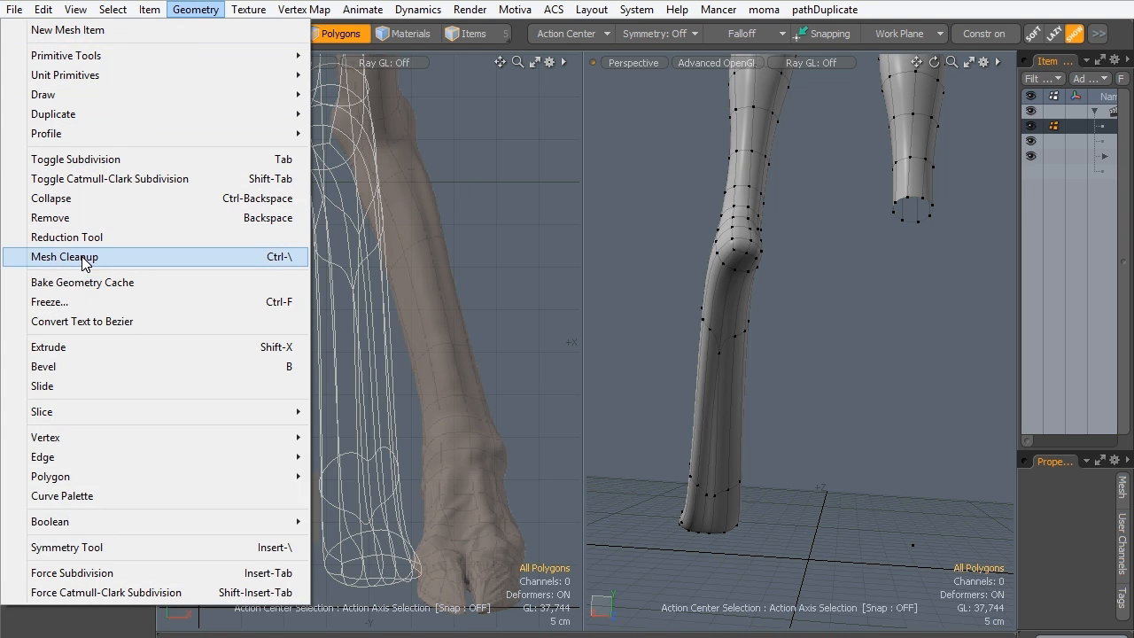
left_click(156, 257)
left_click(946, 340)
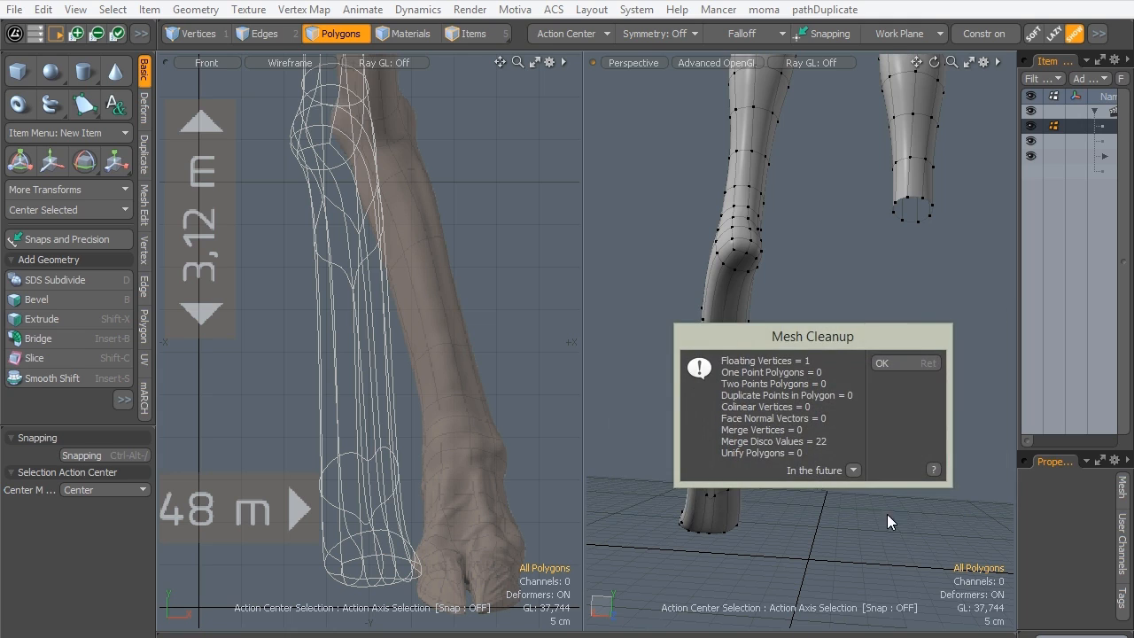
left_click(882, 363)
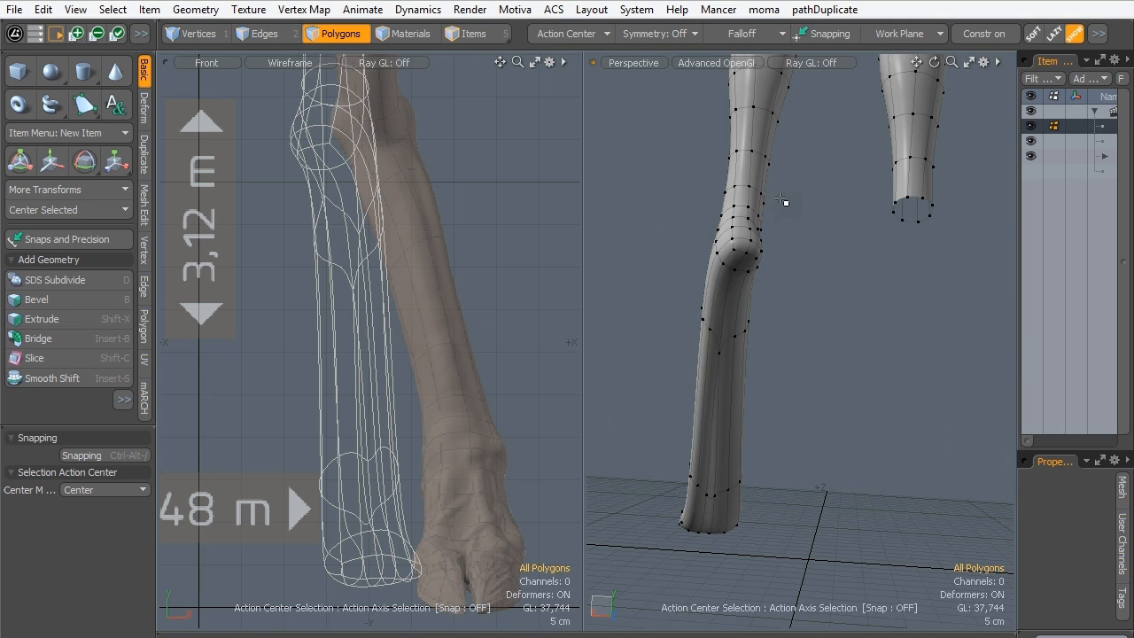
Select the remaining lower leg from above the joint to the foot and place a mirrored copy in the front view.
mouse_move(780, 201)
right_mouse_down()
mouse_move(673, 199)
mouse_move(611, 531)
mouse_move(770, 562)
mouse_move(852, 308)
mouse_move(823, 235)
right_mouse_up()
right_click_drag(804, 193, 800, 160)
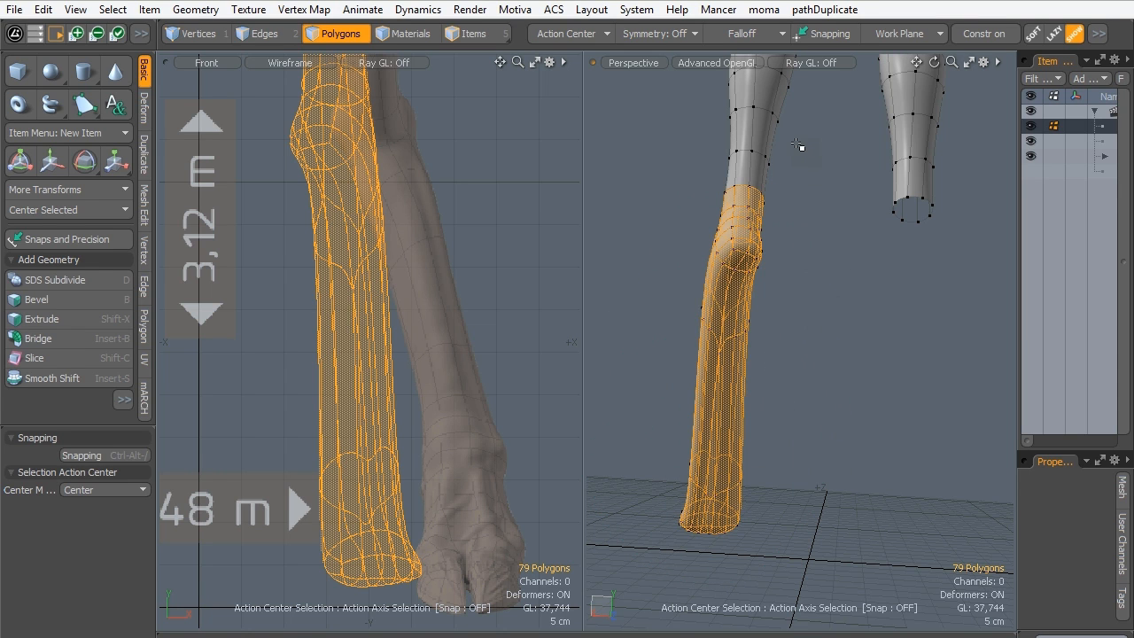
scroll(310, 217, "down", 12)
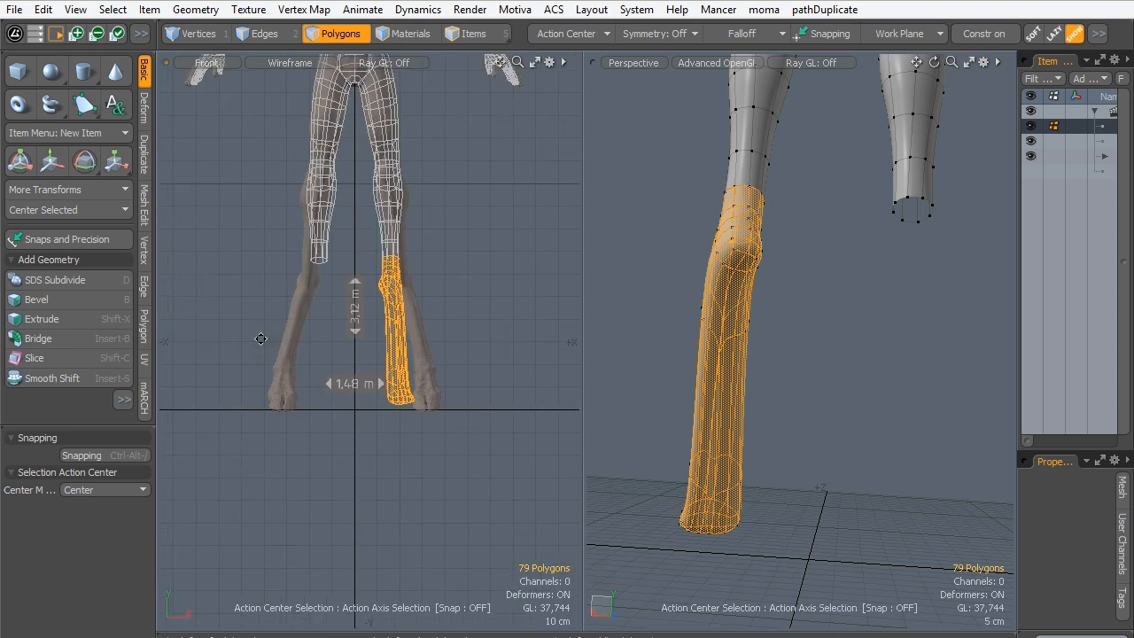
scroll(364, 277, "up", 7)
left_click(144, 155)
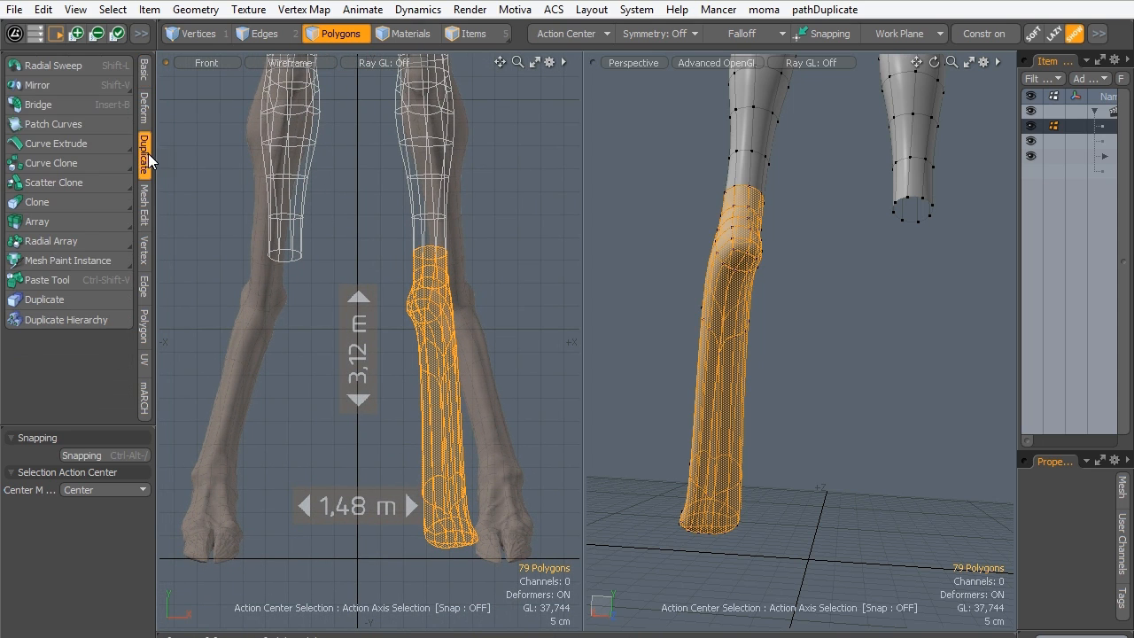
left_click(40, 86)
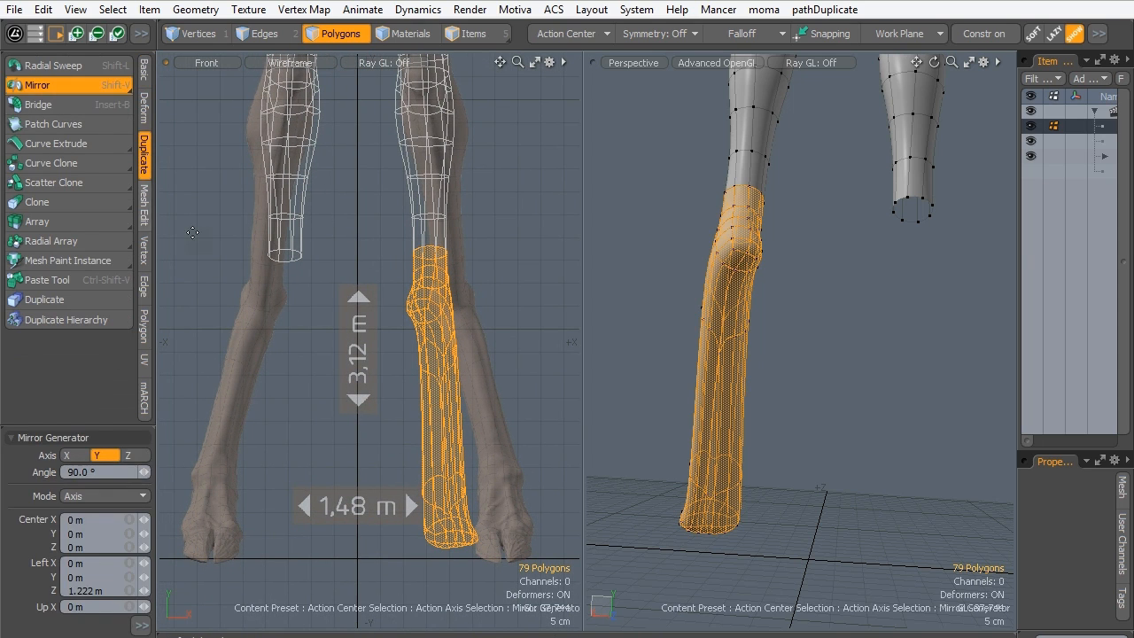
left_click(326, 469)
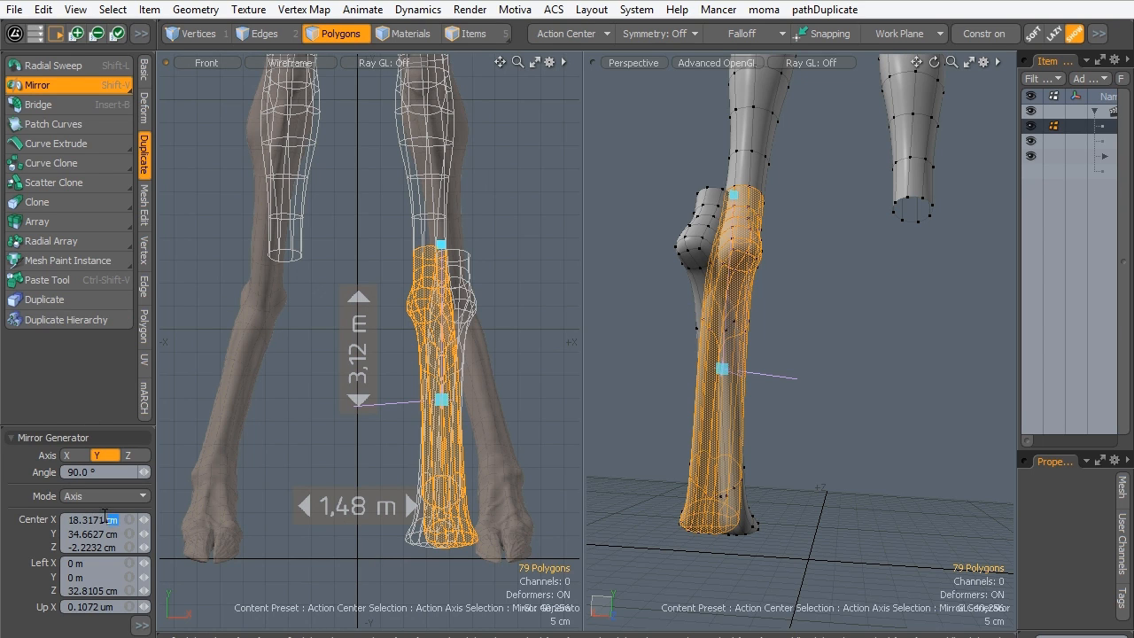
Set the mirror center to 0 m in X, Y and Z, finish the mirror, and clear the selection.
key("Return")
left_click_drag(117, 535, 57, 539)
type("0")
key("Return")
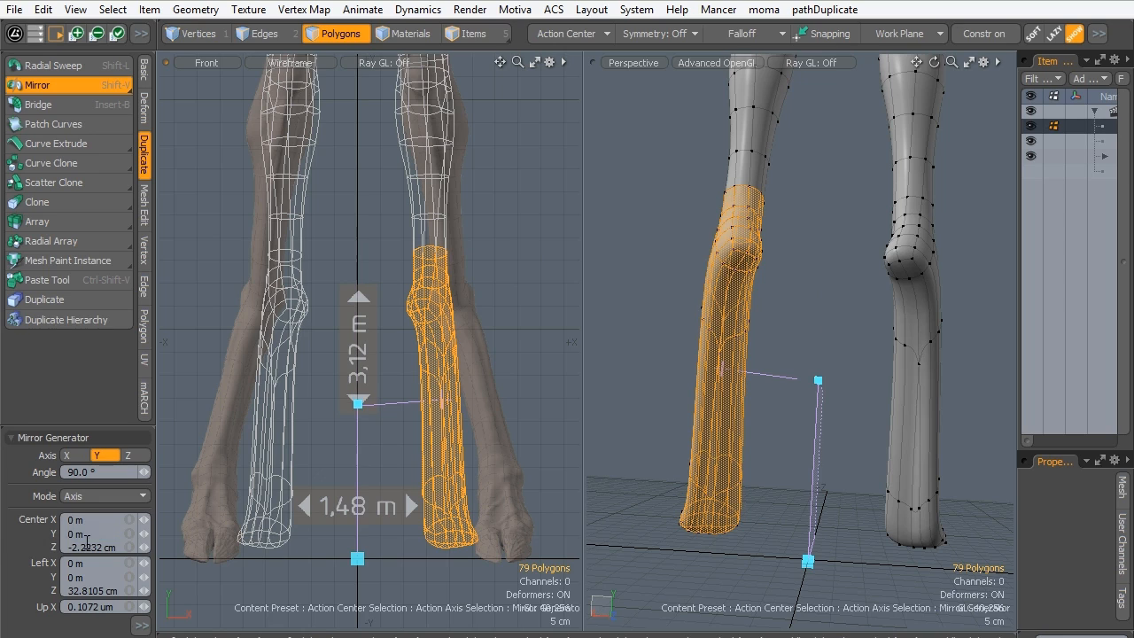
double_click(98, 547)
type("0")
key("Return")
left_click_drag(82, 425, 80, 335)
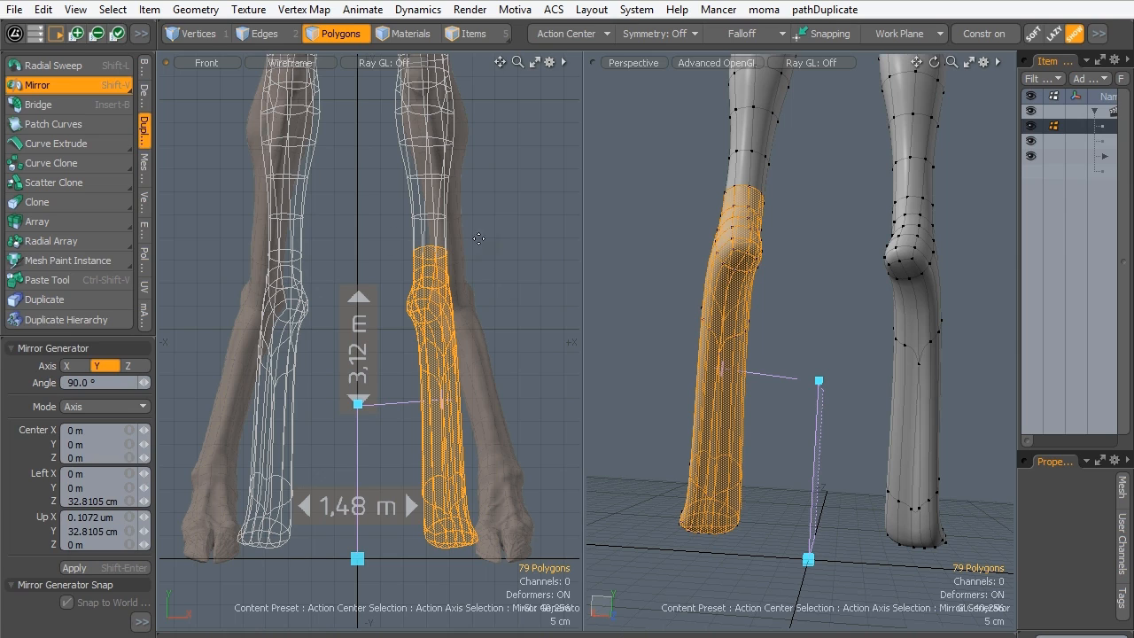
left_click(12, 348)
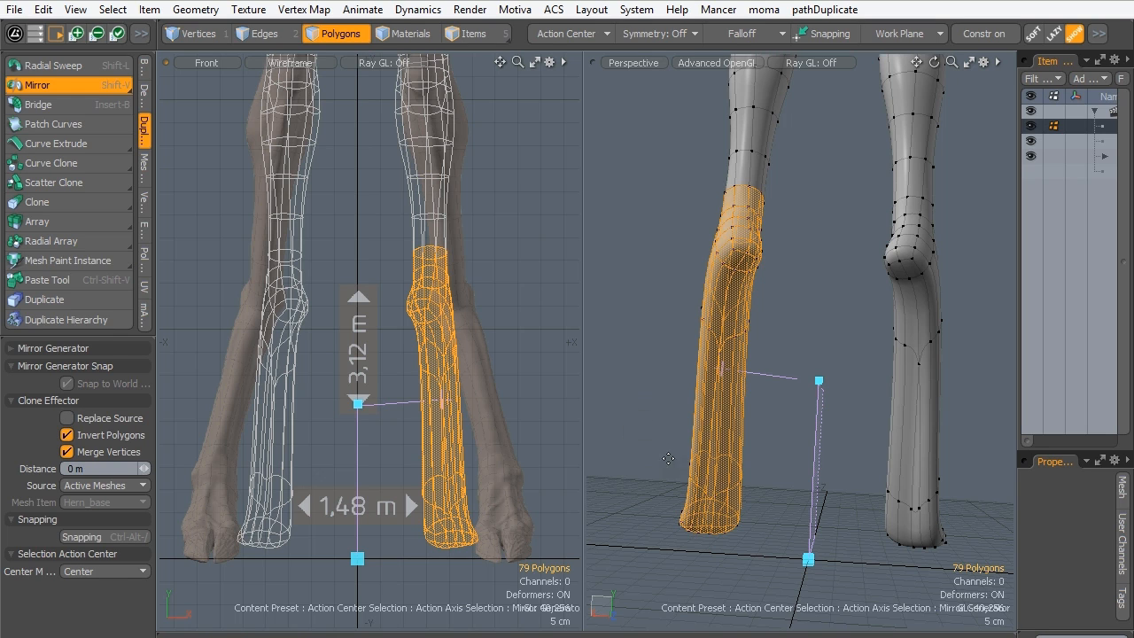
key("q")
left_click(673, 303)
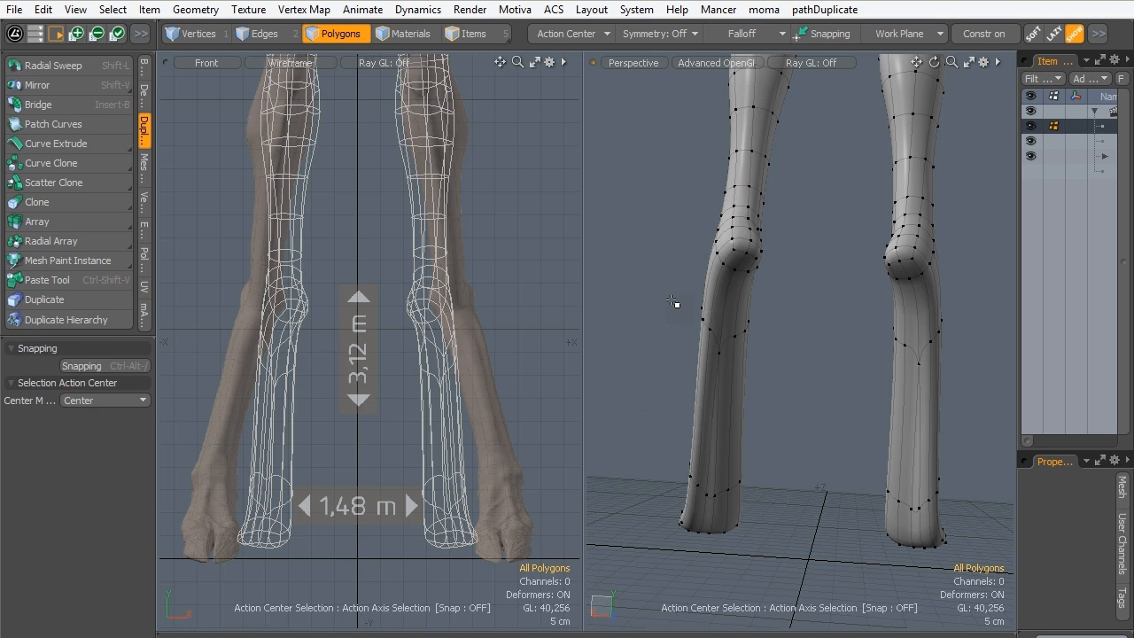
Merge the mesh's vertices with the range set to Automatic and discontinuous UV values merged.
left_click_drag(107, 335, 106, 422)
left_click(143, 253)
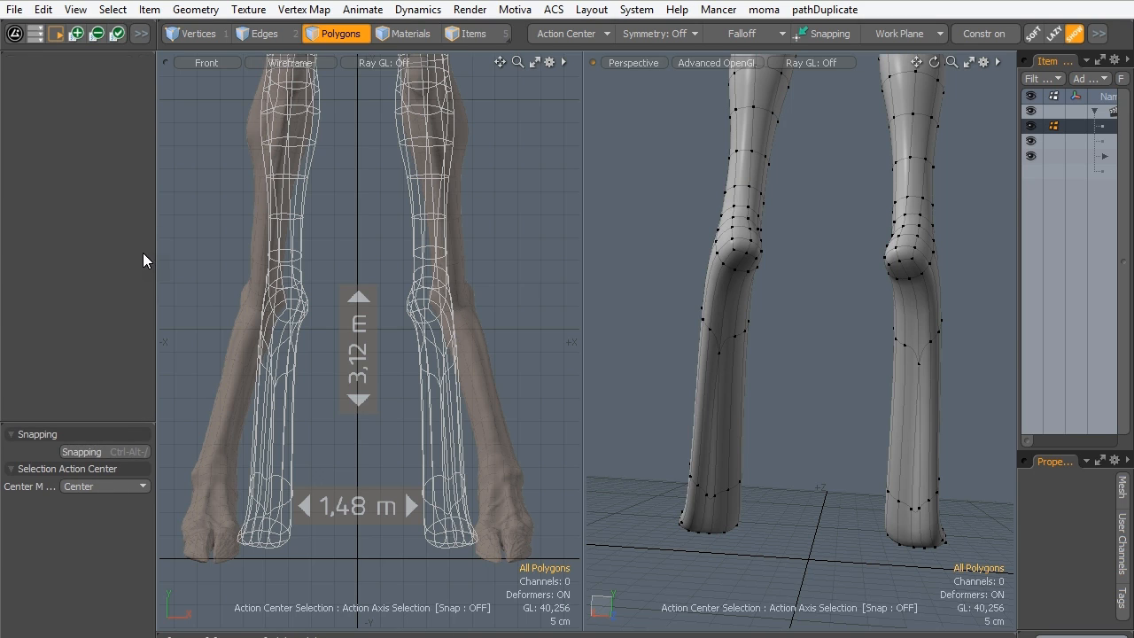
left_click(27, 366)
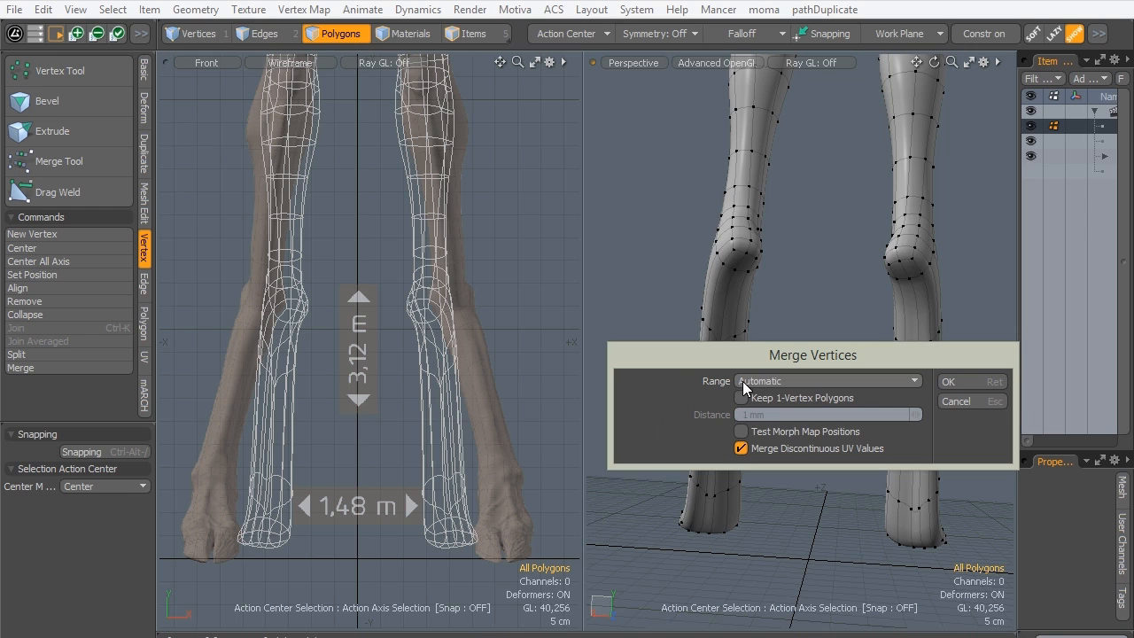
left_click(950, 381)
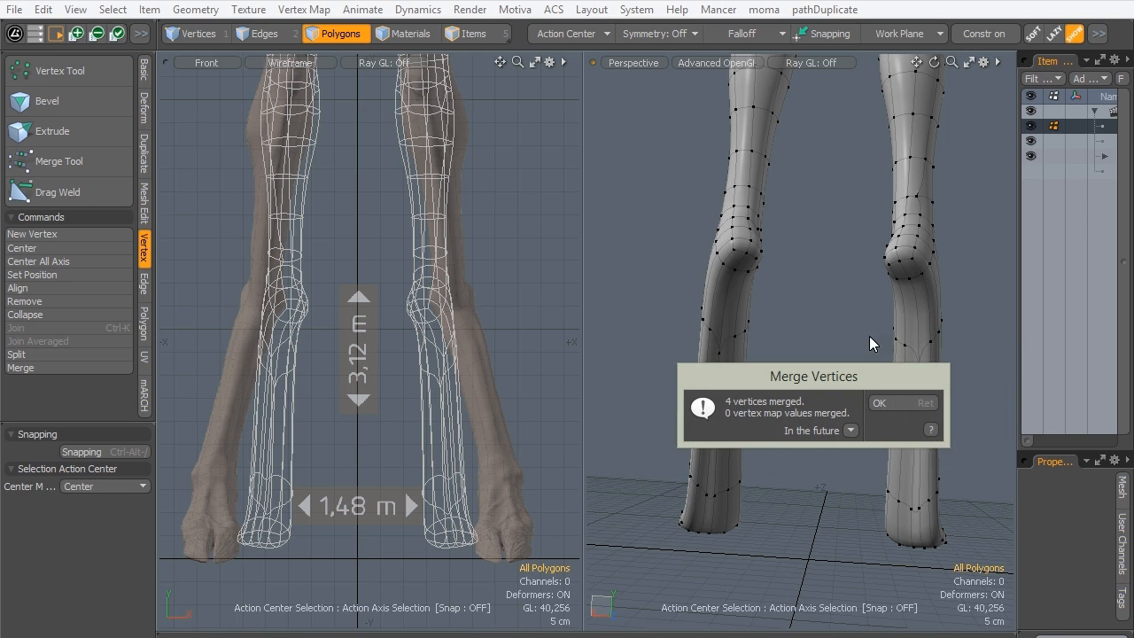
left_click(877, 405)
Turn off subdivision smoothing at the gap above the mirrored leg's joint and run Mesh Cleanup with all its checks enabled.
left_click_drag(942, 234, 870, 232, "alt")
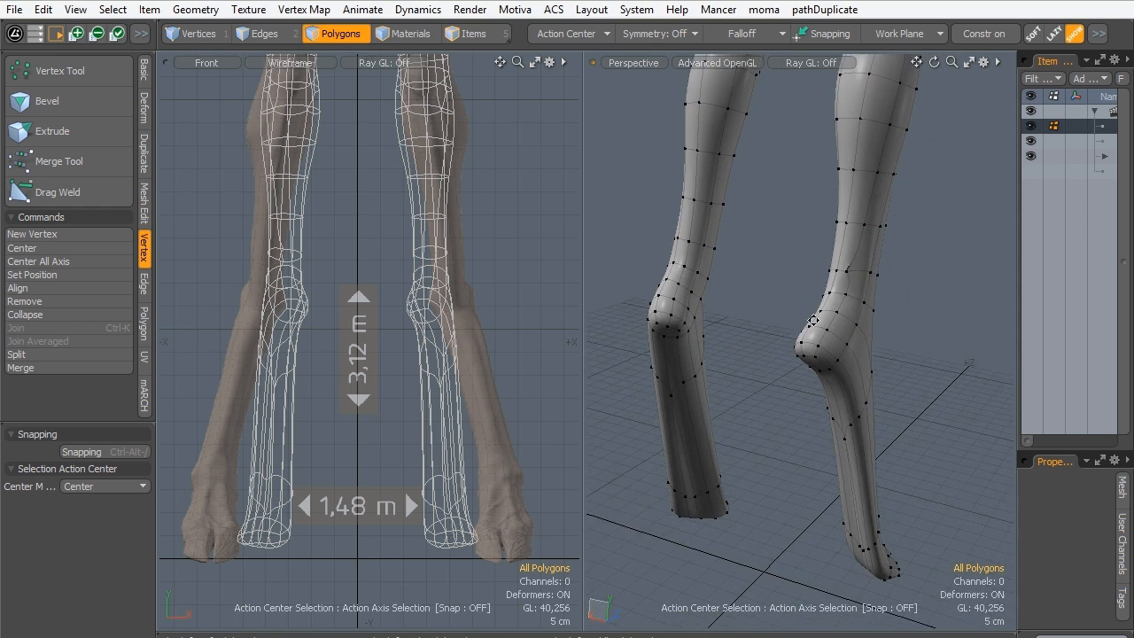
scroll(870, 232, "up", 4)
scroll(783, 296, "up", 3)
left_click_drag(775, 283, 843, 290, "alt")
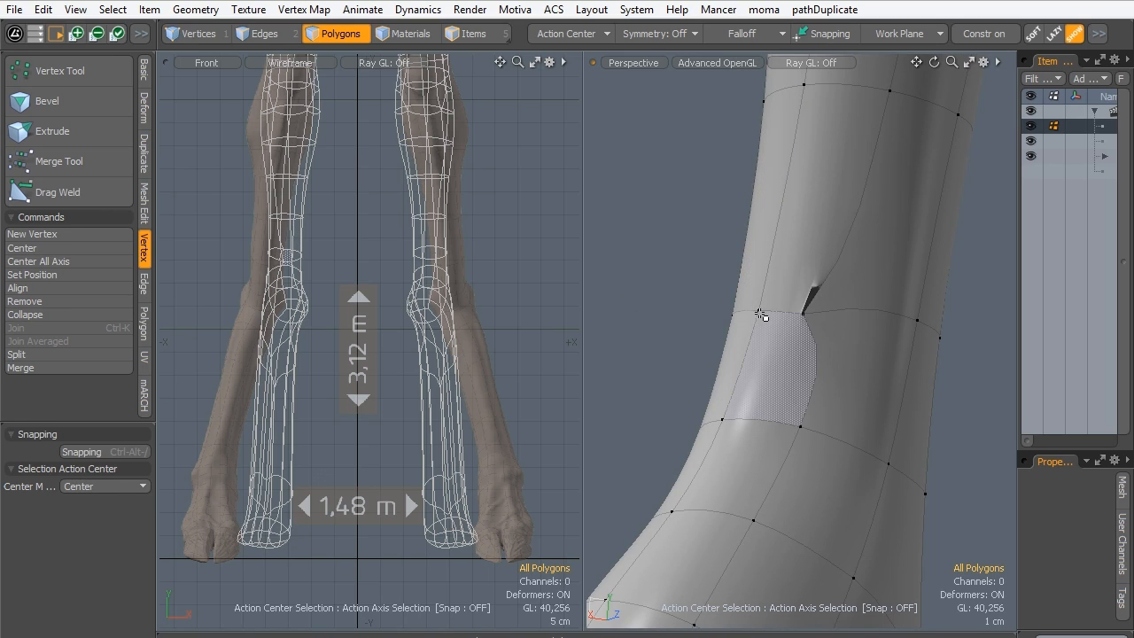
key("Tab")
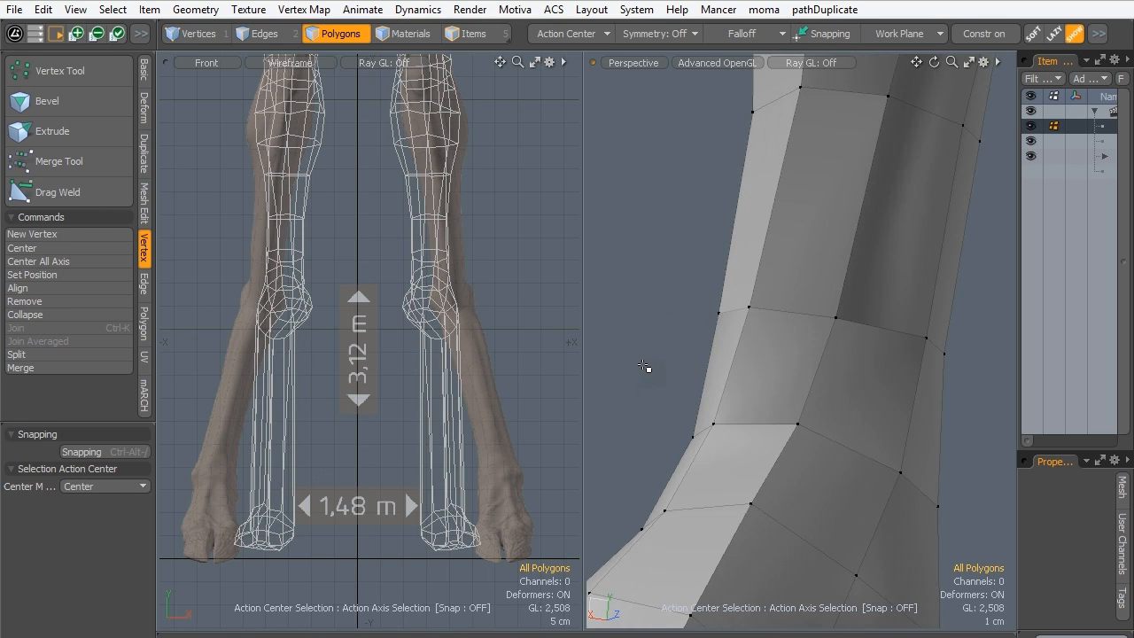
left_click(196, 10)
left_click(84, 255)
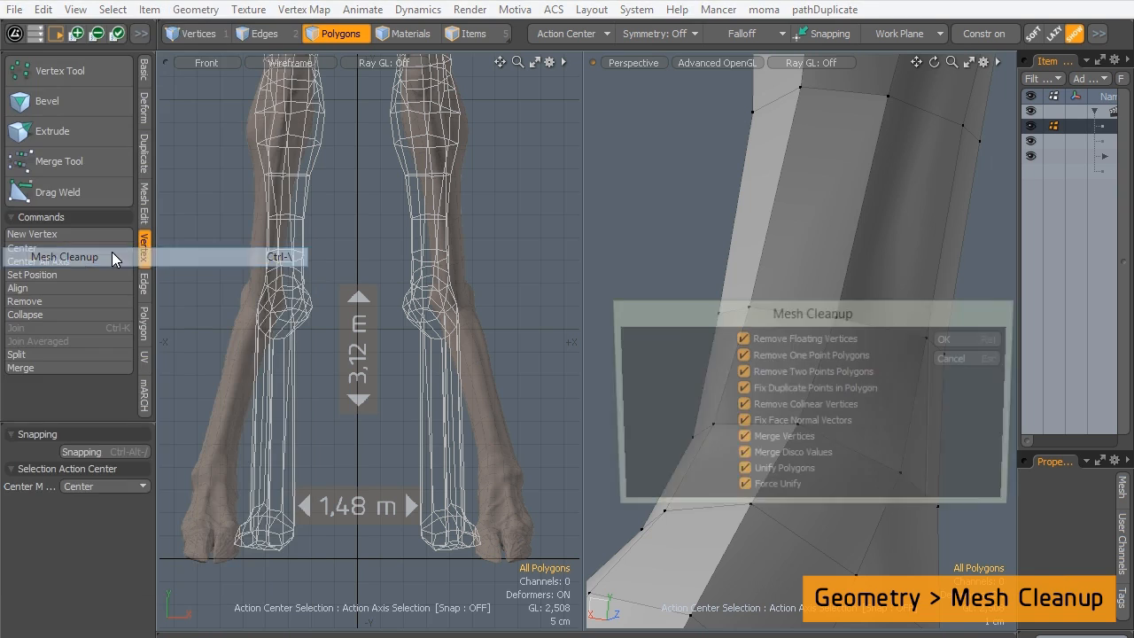
left_click(951, 339)
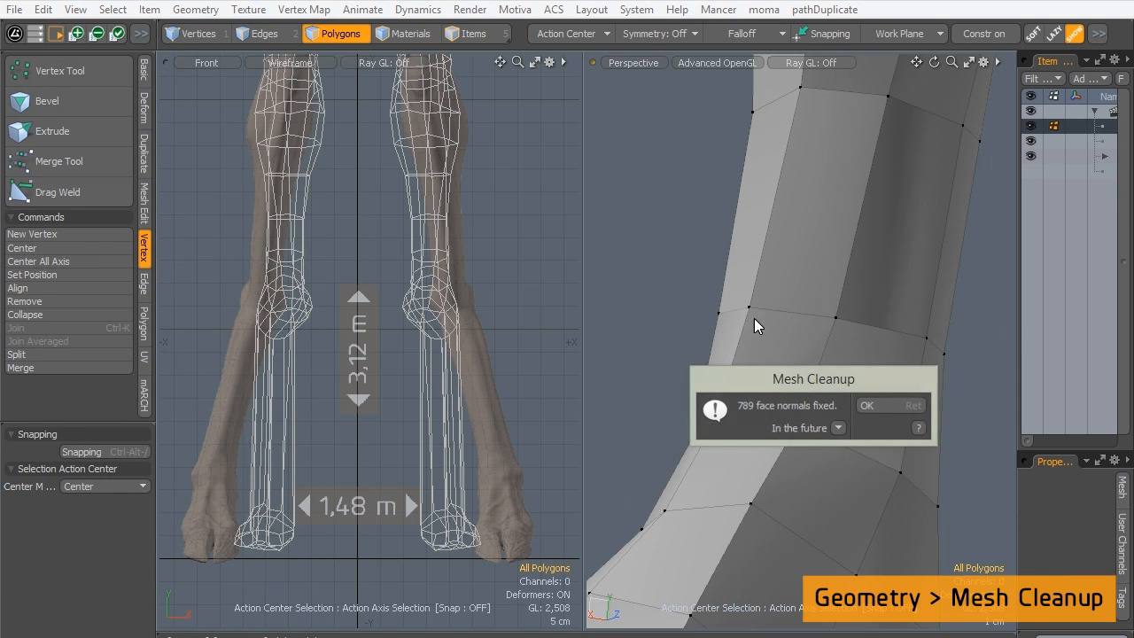
left_click(877, 405)
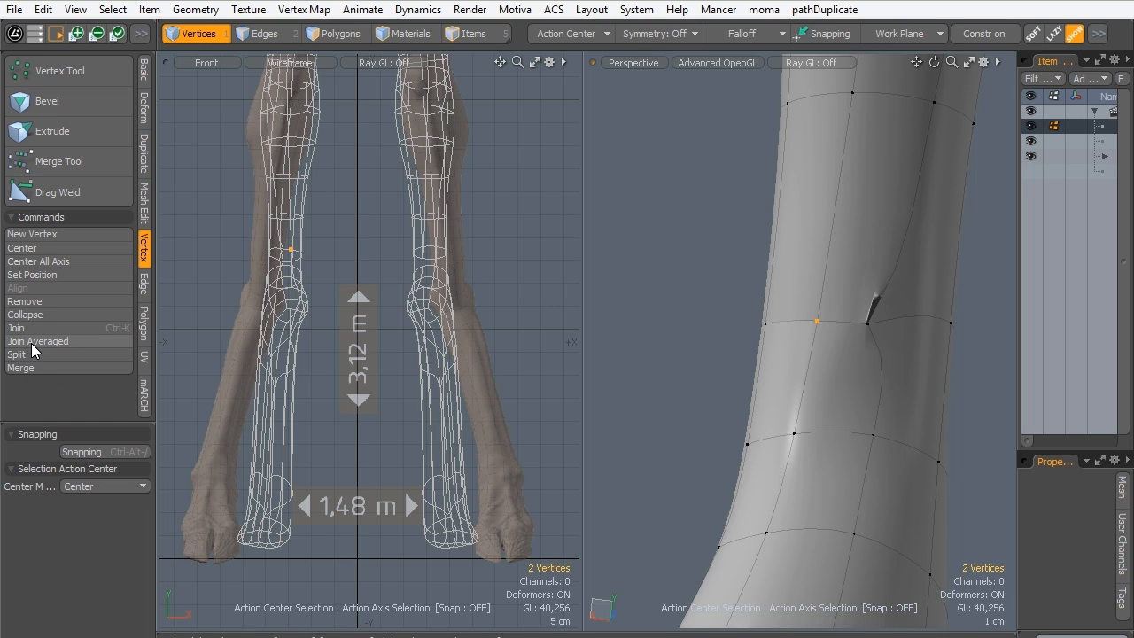
Weld two neighbouring pairs of overlapping vertices along the seam above the leg's joint with Join Averaged.
left_click(37, 341)
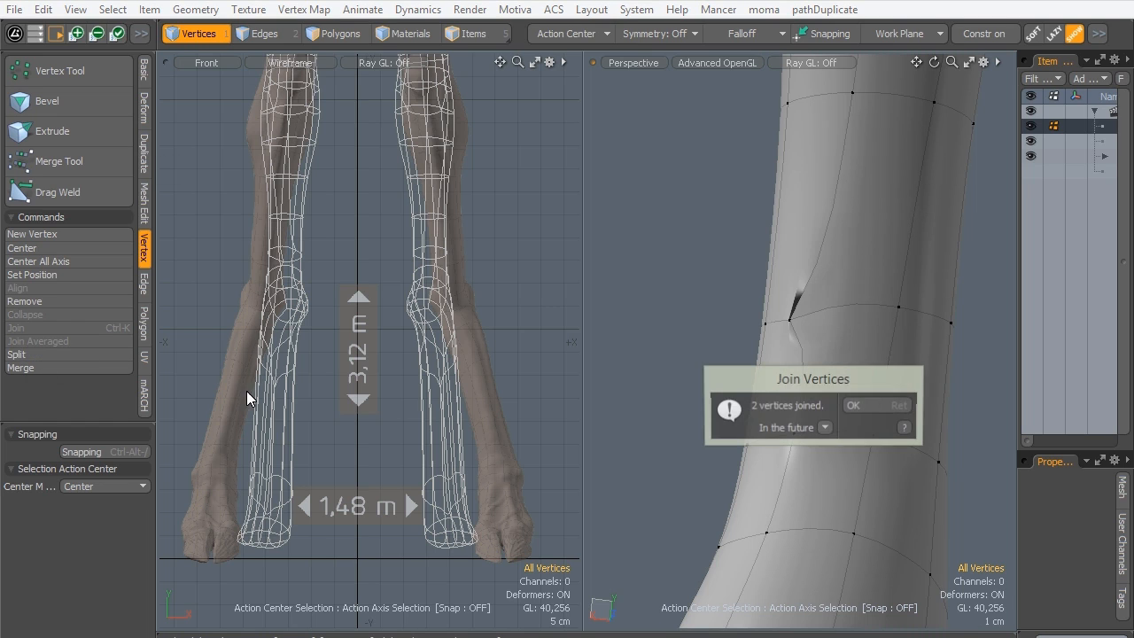
left_click(857, 404)
left_click_drag(739, 347, 863, 333, "alt")
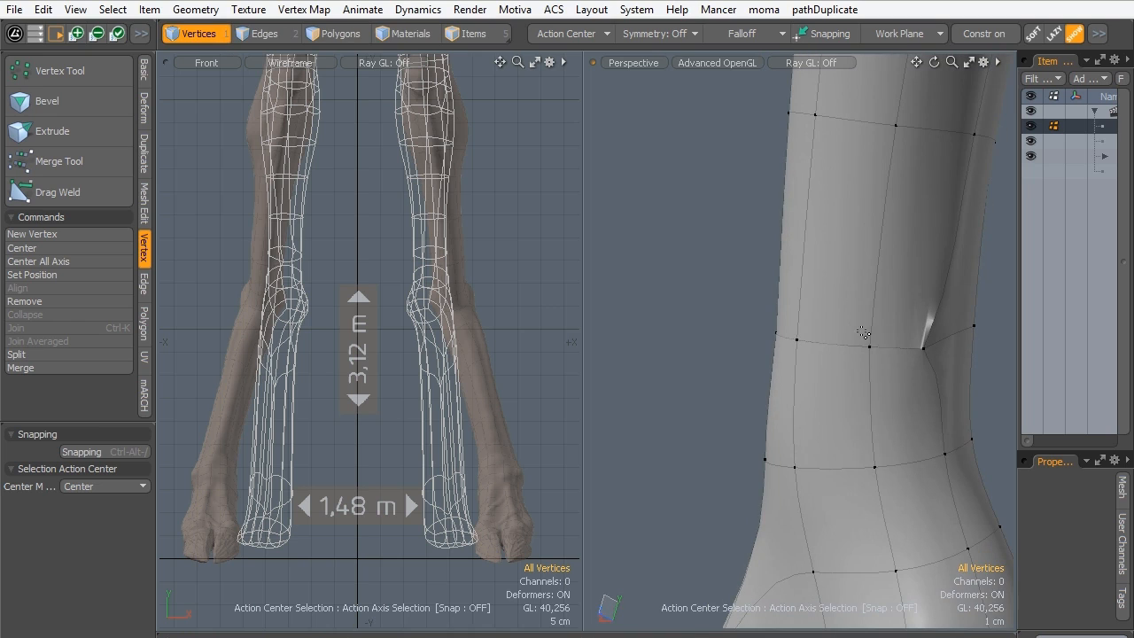
right_click_drag(884, 357, 879, 355)
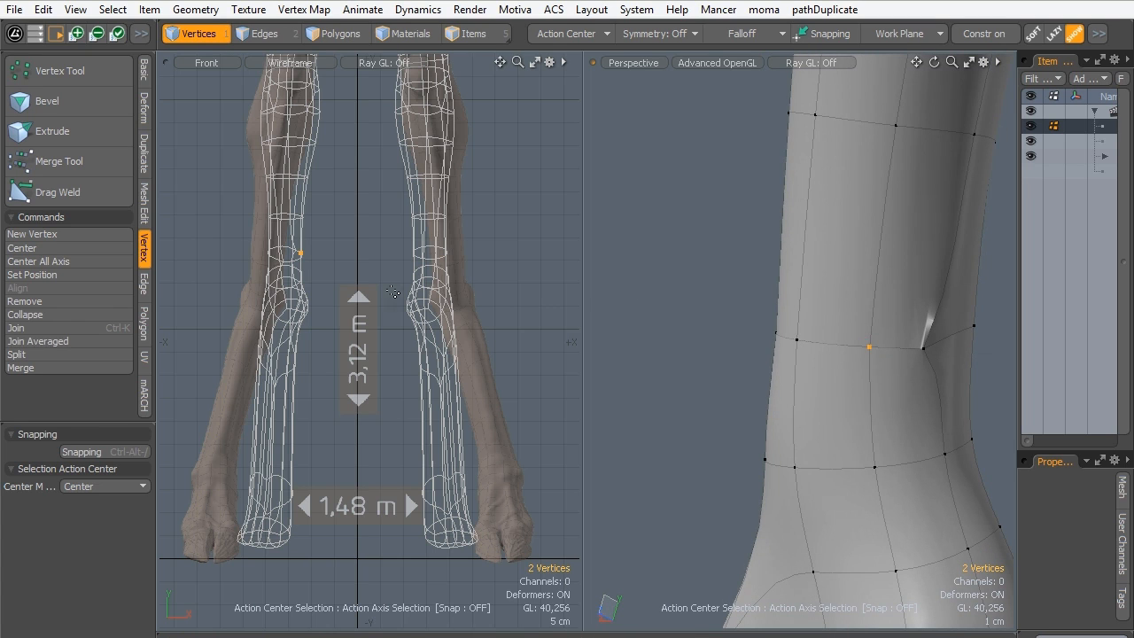
left_click(37, 341)
key("Return")
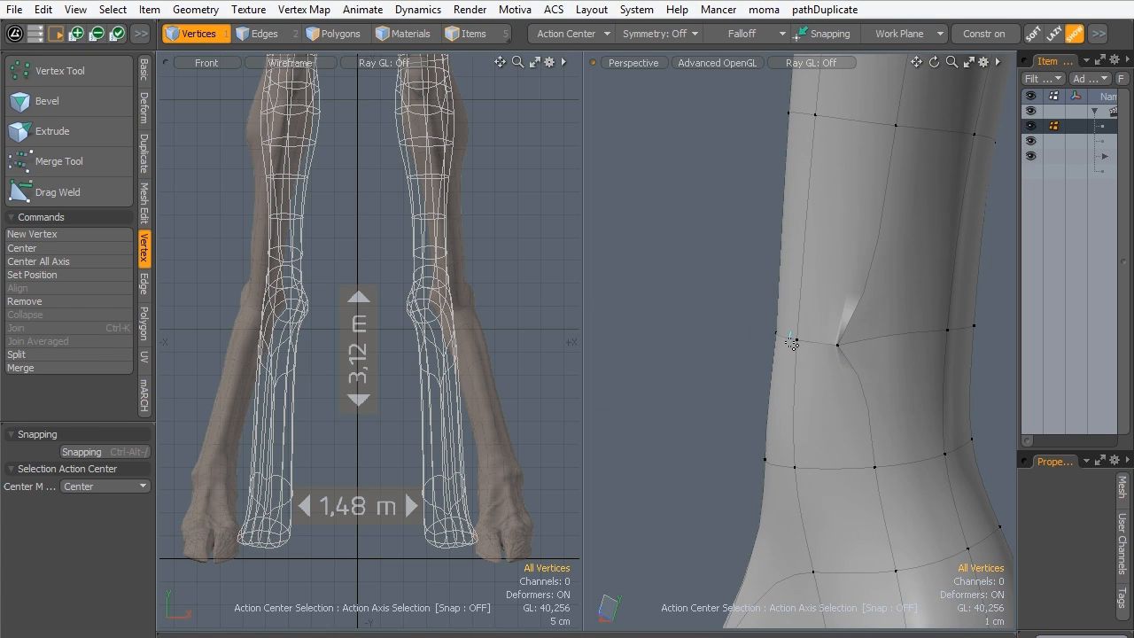
Join the remaining overlapping vertex pairs around the same seam so the gap in the leg is fully closed.
left_click(792, 342)
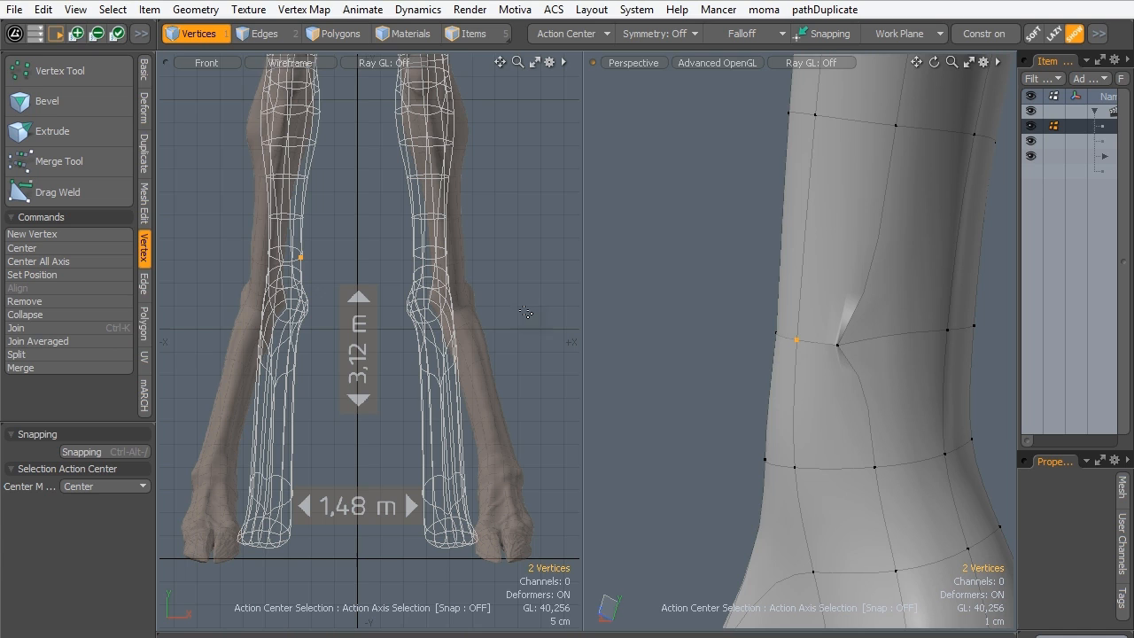
left_click(21, 328)
left_click(741, 403)
left_click(945, 406)
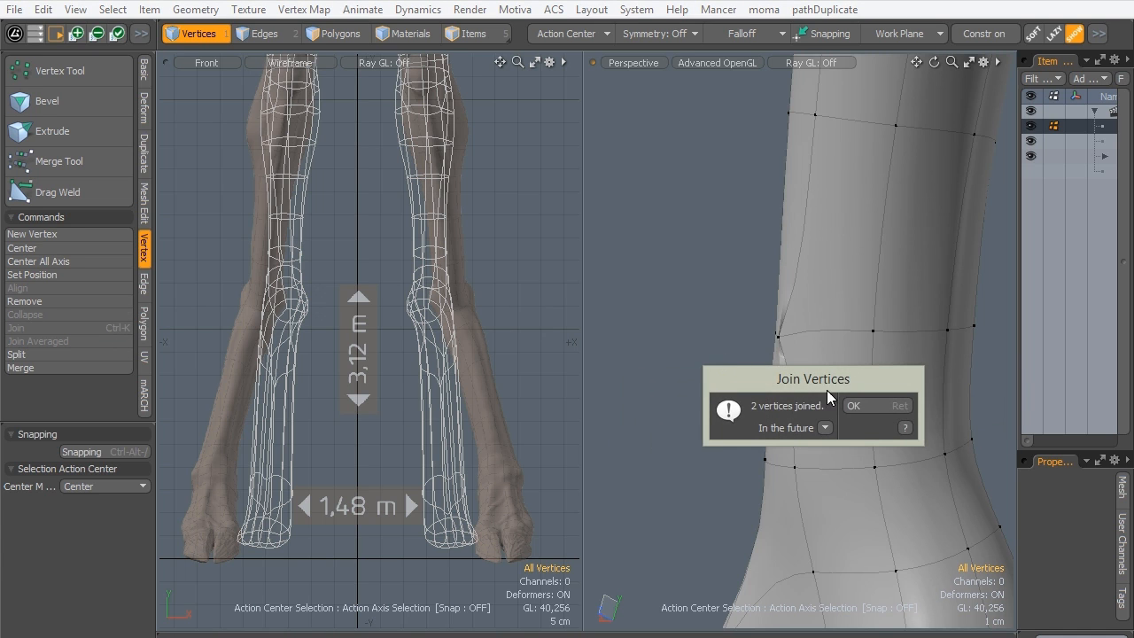
key("Return")
left_click_drag(784, 351, 888, 328, "alt")
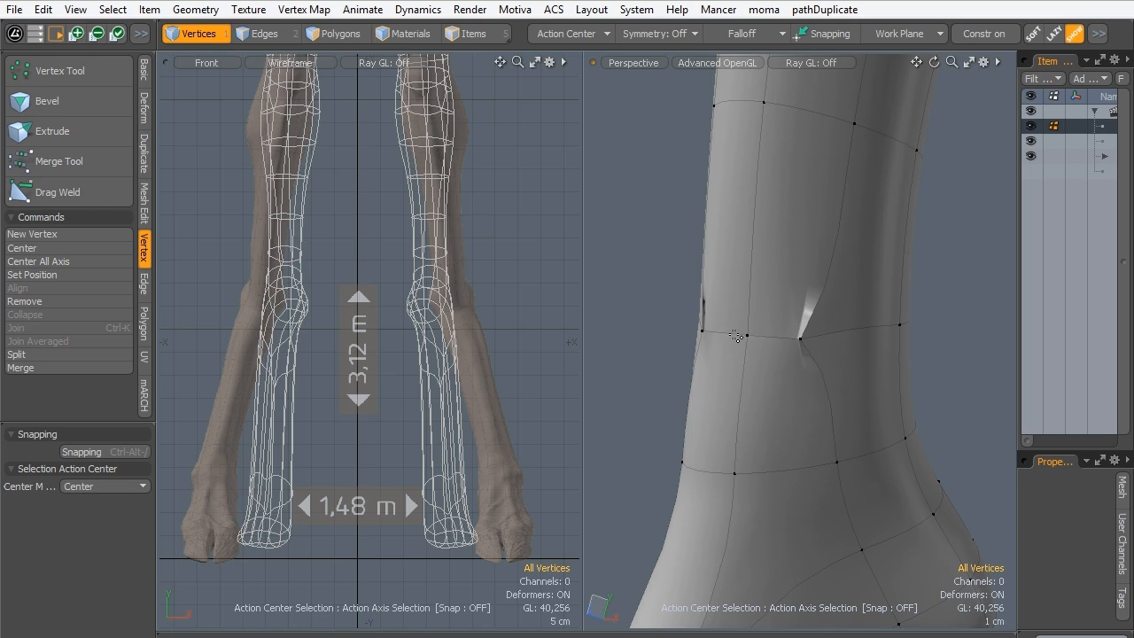
left_click(746, 335)
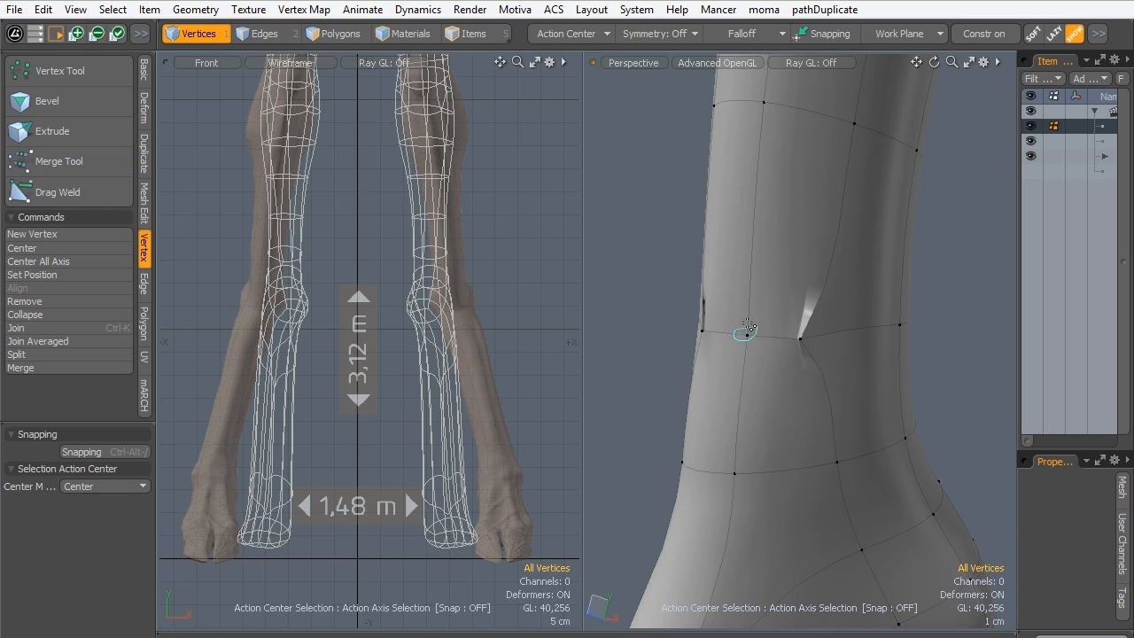
left_click(29, 341)
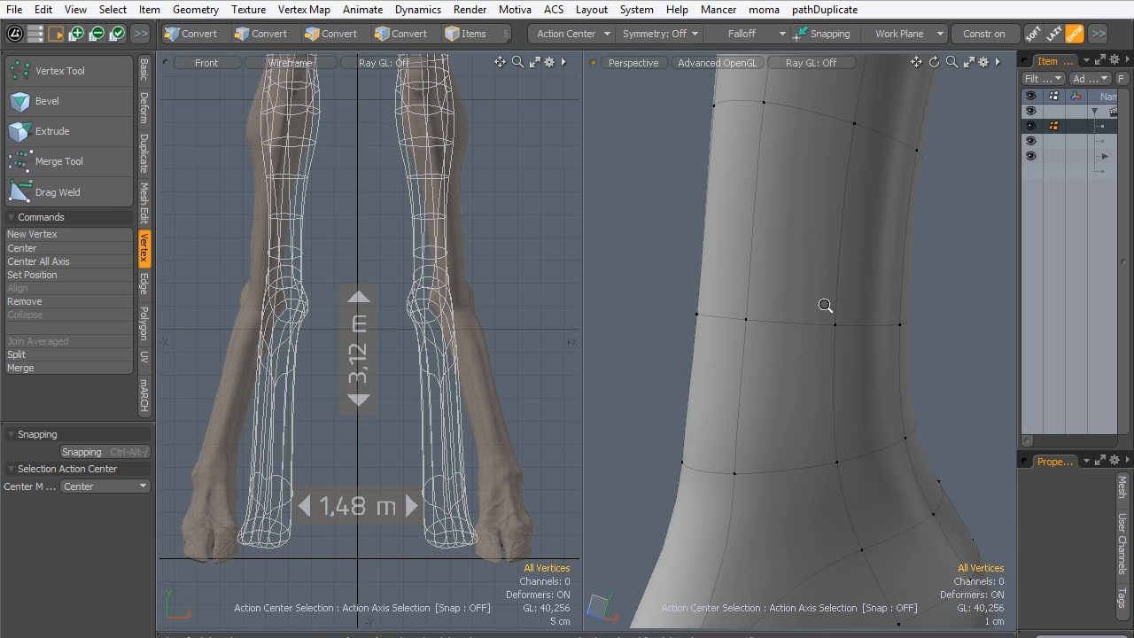
Set the modeling symmetry to the X axis for both legs.
left_click_drag(825, 305, 683, 168, "ctrl+alt")
left_click(656, 34)
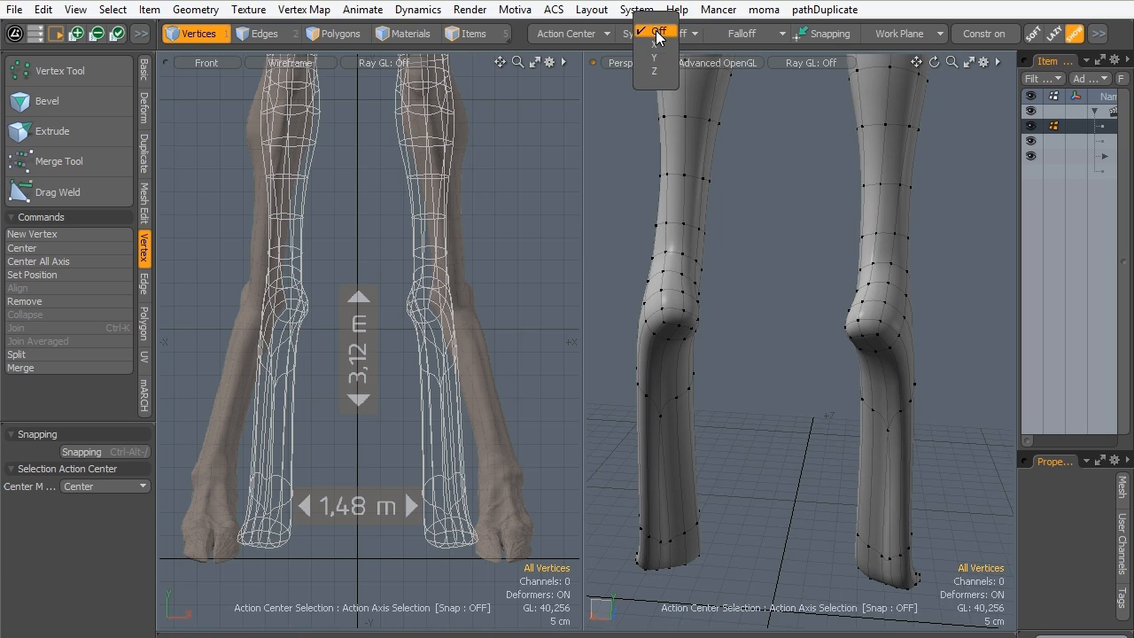
left_click(656, 44)
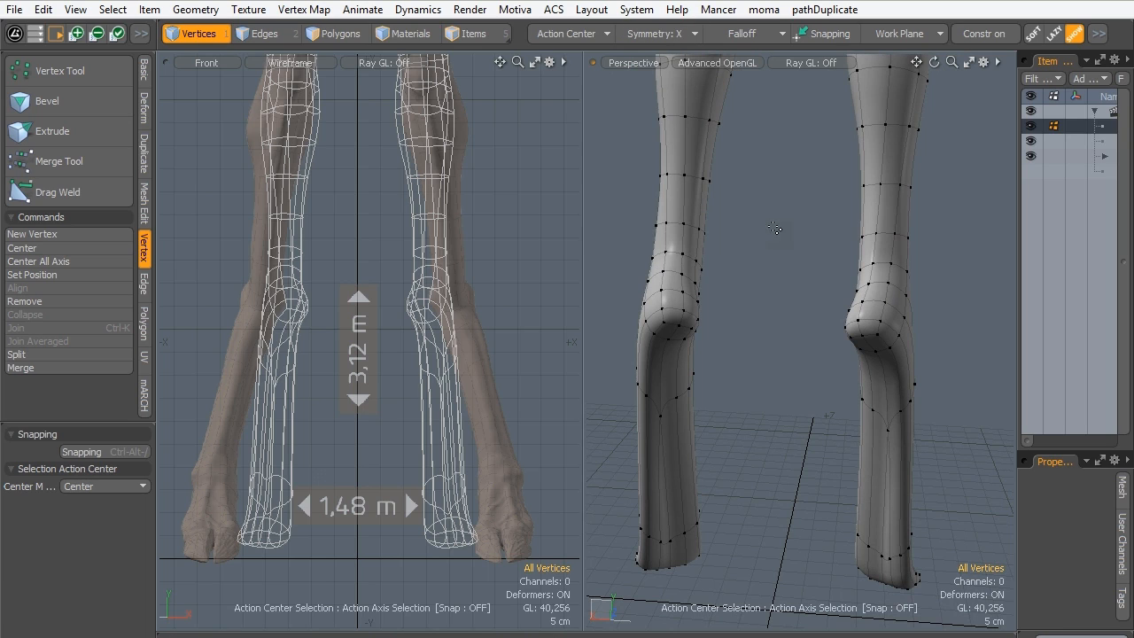
left_click(186, 11)
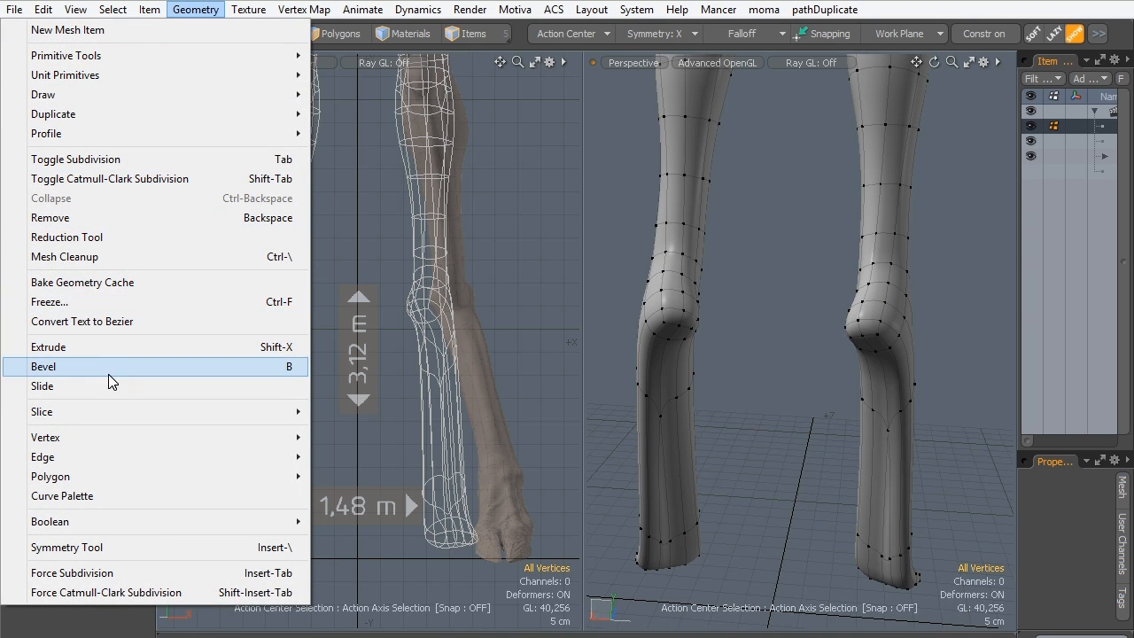
left_click(848, 391)
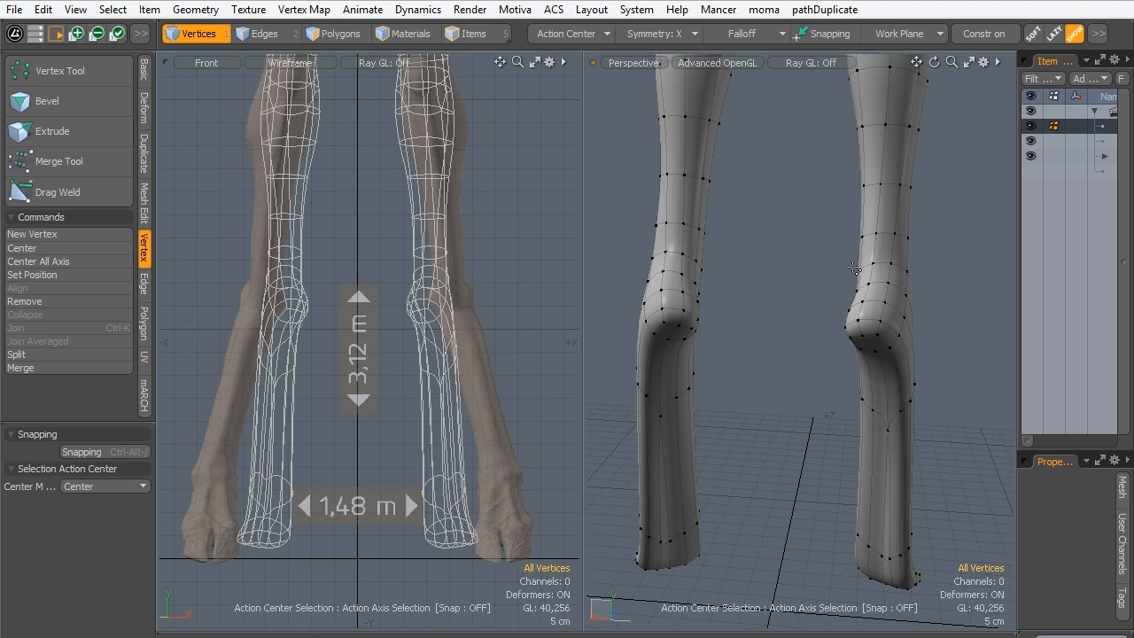
Turn off subdivision smoothing and cut a new edge between two existing vertices on the foot with Edge Slice.
left_click_drag(854, 268, 752, 107, "alt")
left_click_drag(850, 313, 718, 398, "ctrl+alt")
key("Tab")
key("c")
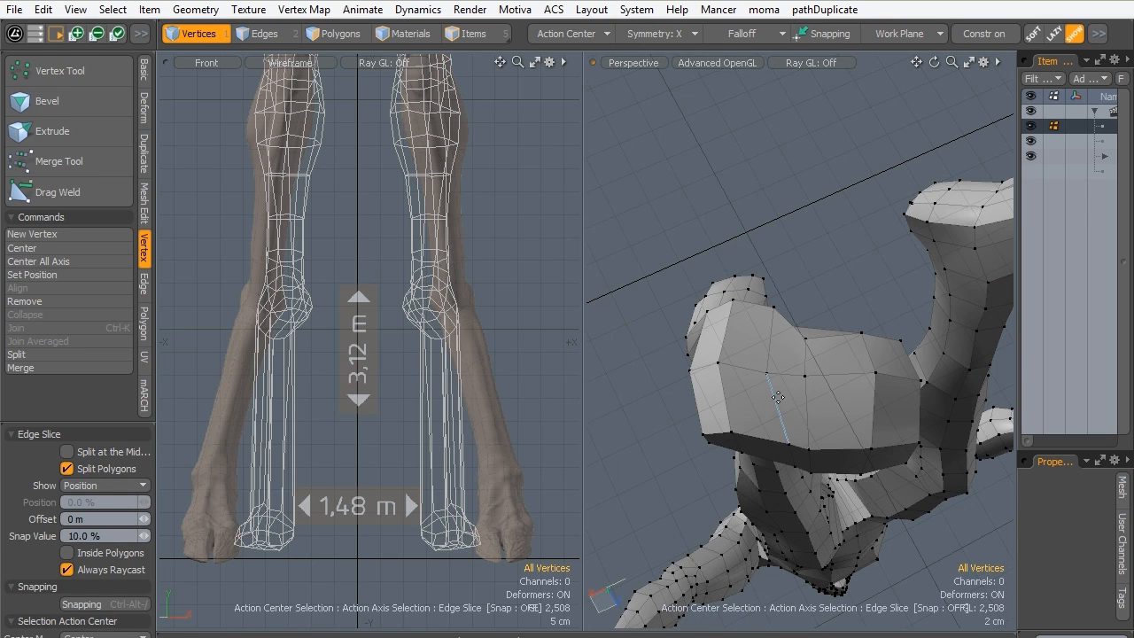
left_click(787, 440)
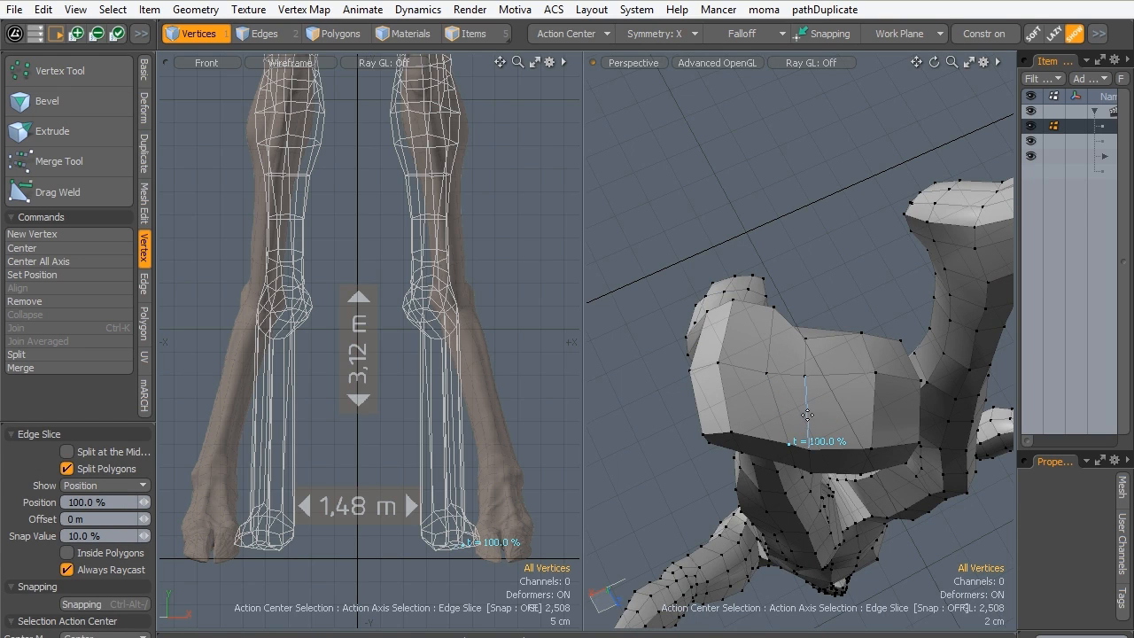
left_click_drag(807, 415, 772, 380)
key("space")
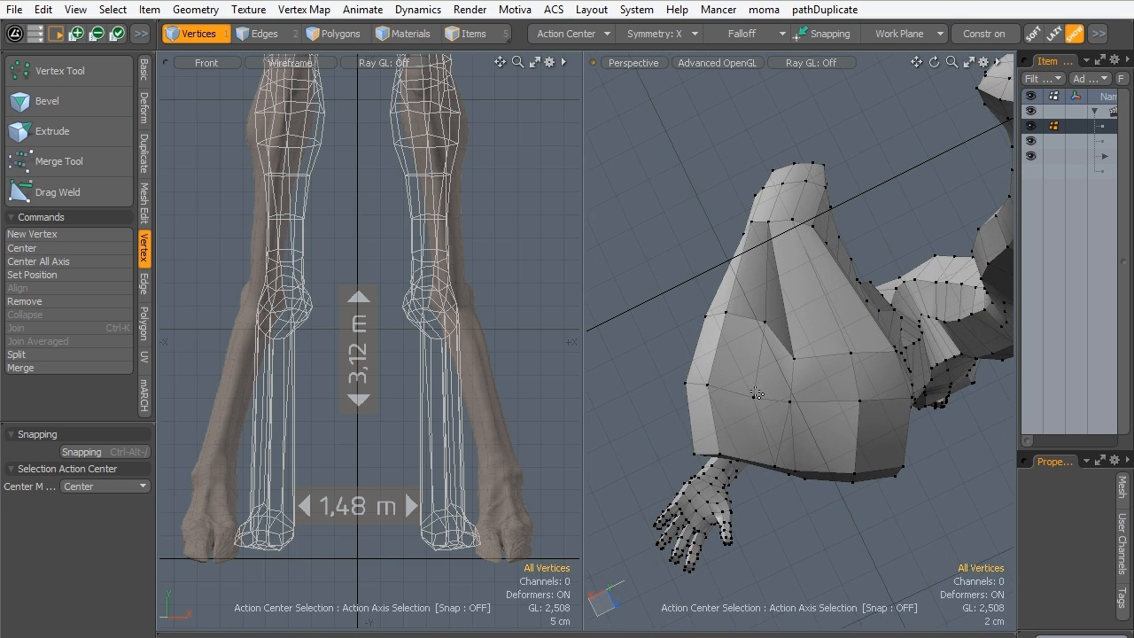
Remove the surplus edge beside the new cut on the foot and turn subdivision smoothing back on.
key("alt+c")
left_click(758, 361)
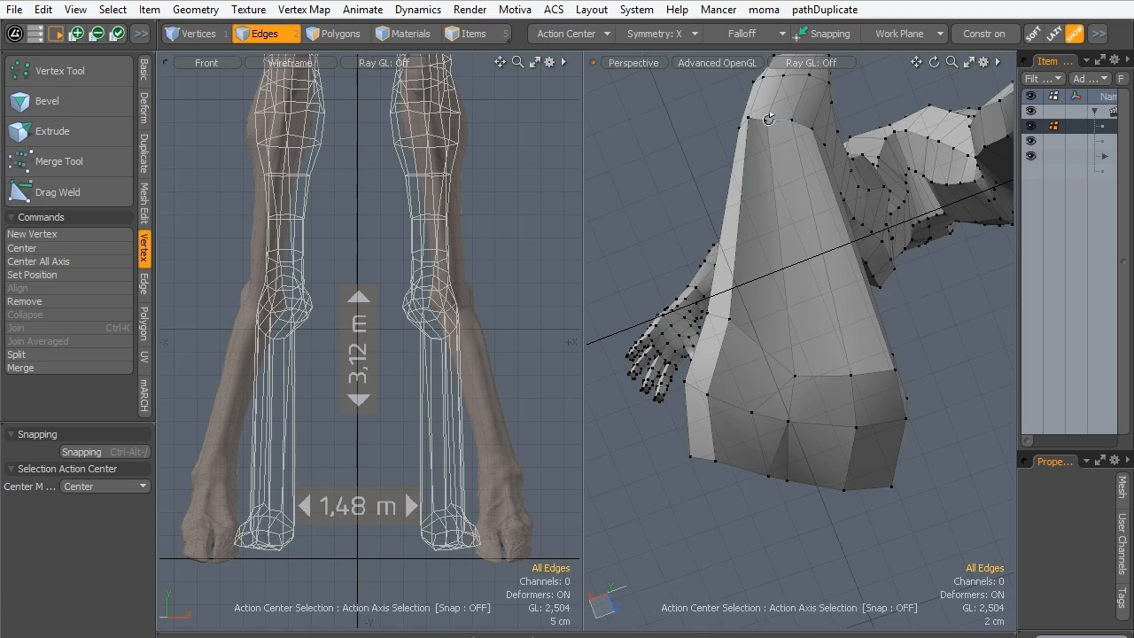
left_click_drag(768, 119, 691, 398, "alt")
key("Tab")
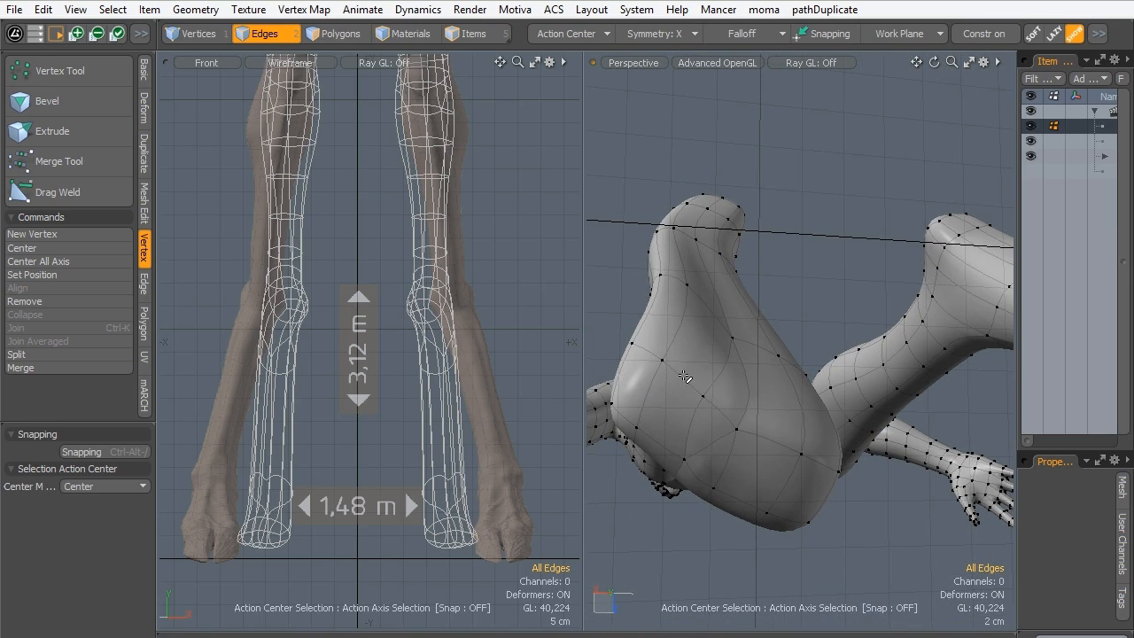
Select the shin and foot polygons of both legs below the joint with subdivision smoothing off.
left_click_drag(771, 343, 768, 256, "alt")
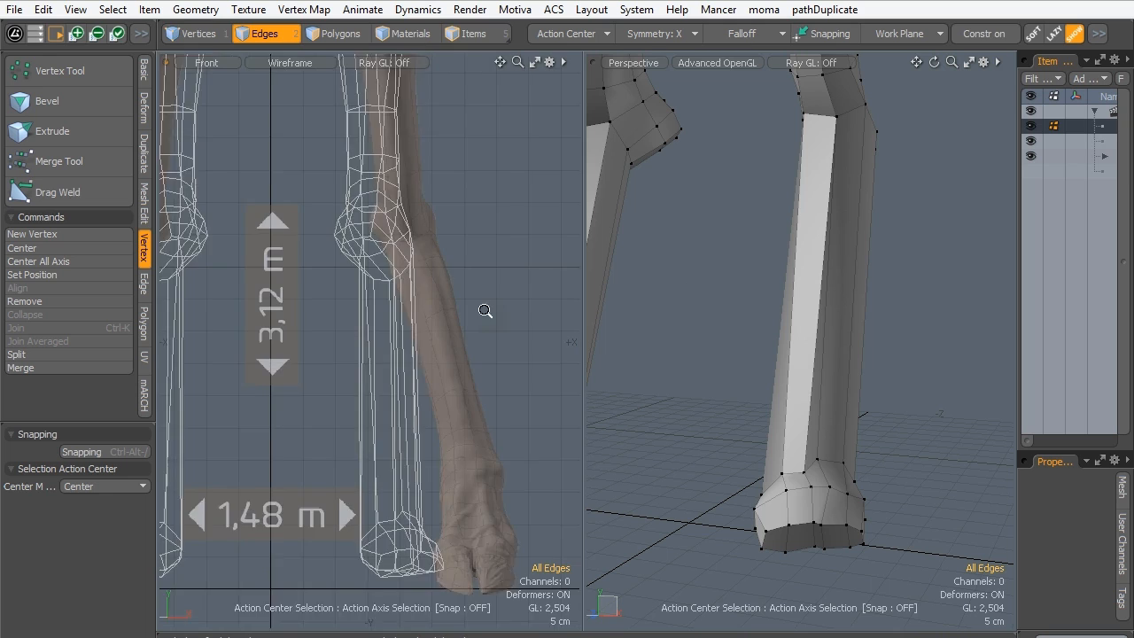
scroll(486, 313, "up", 3)
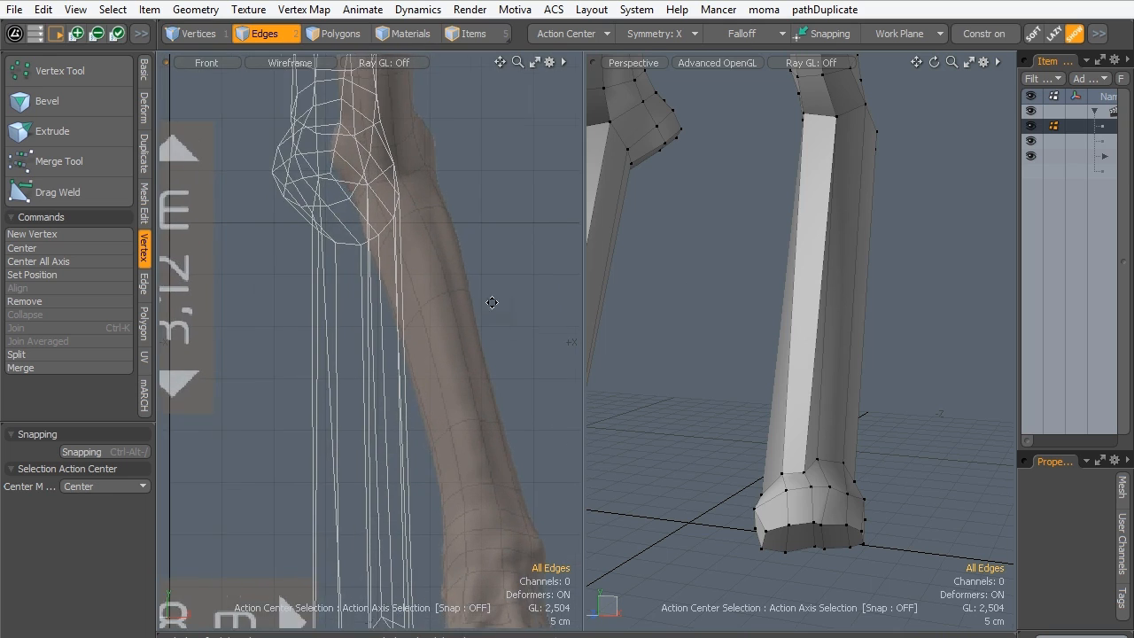
left_click_drag(491, 302, 458, 147, "alt+shift")
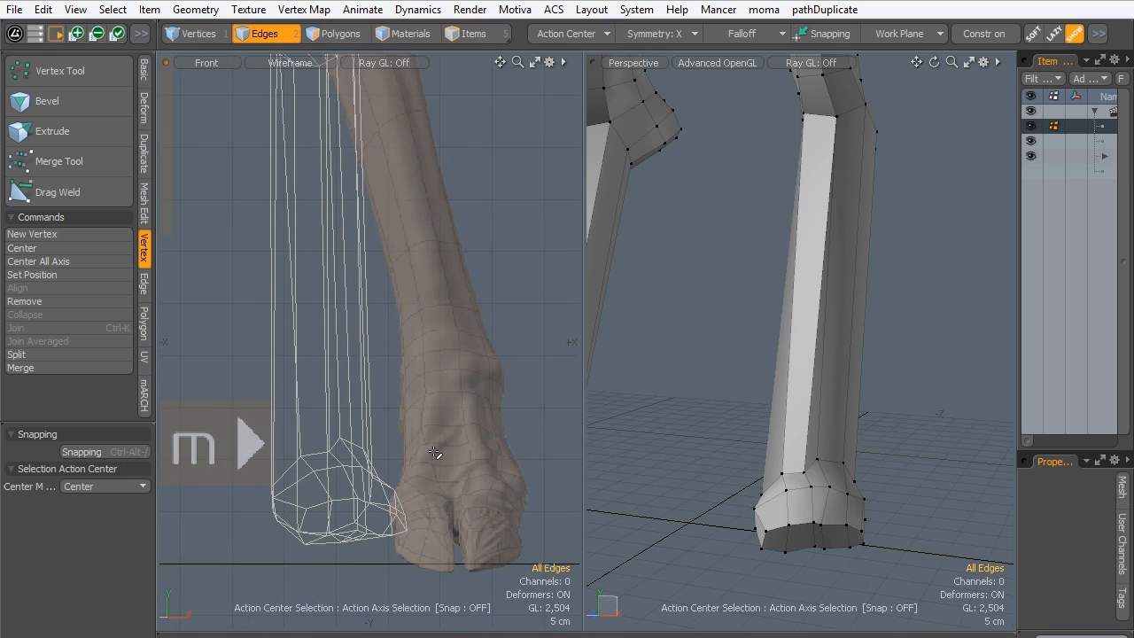
left_click_drag(715, 390, 772, 412, "alt")
scroll(771, 372, "down", 3)
left_click_drag(771, 326, 768, 339, "alt+shift")
scroll(435, 292, "down", 5)
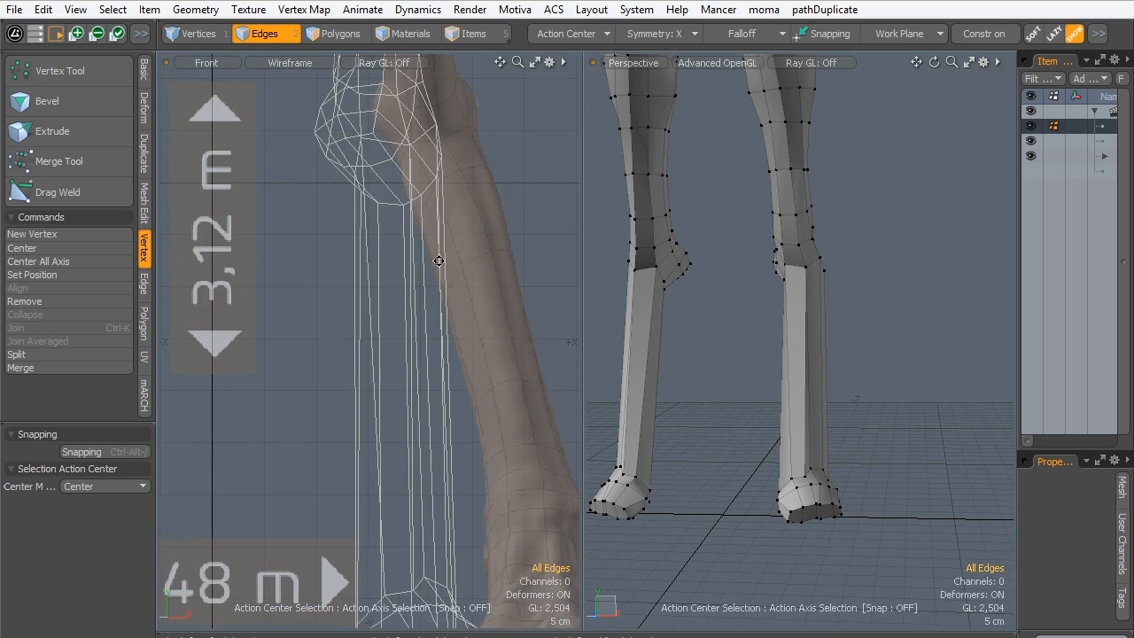
mouse_move(364, 414)
right_mouse_down()
mouse_move(408, 491)
mouse_move(465, 403)
mouse_move(390, 417)
mouse_move(425, 505)
mouse_move(416, 481)
right_mouse_up()
left_click(339, 33)
key("shift+Up")
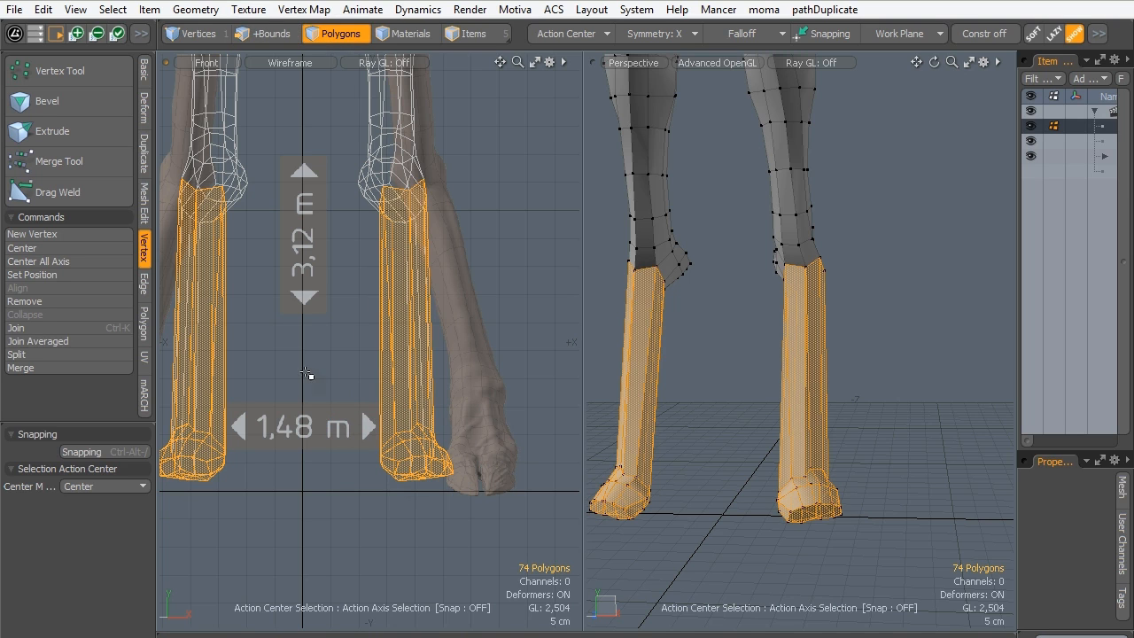
Grow the polygon selection up both legs, past the joint and over the bulge of the upper leg.
key("shift+Up")
key("shift+Up")
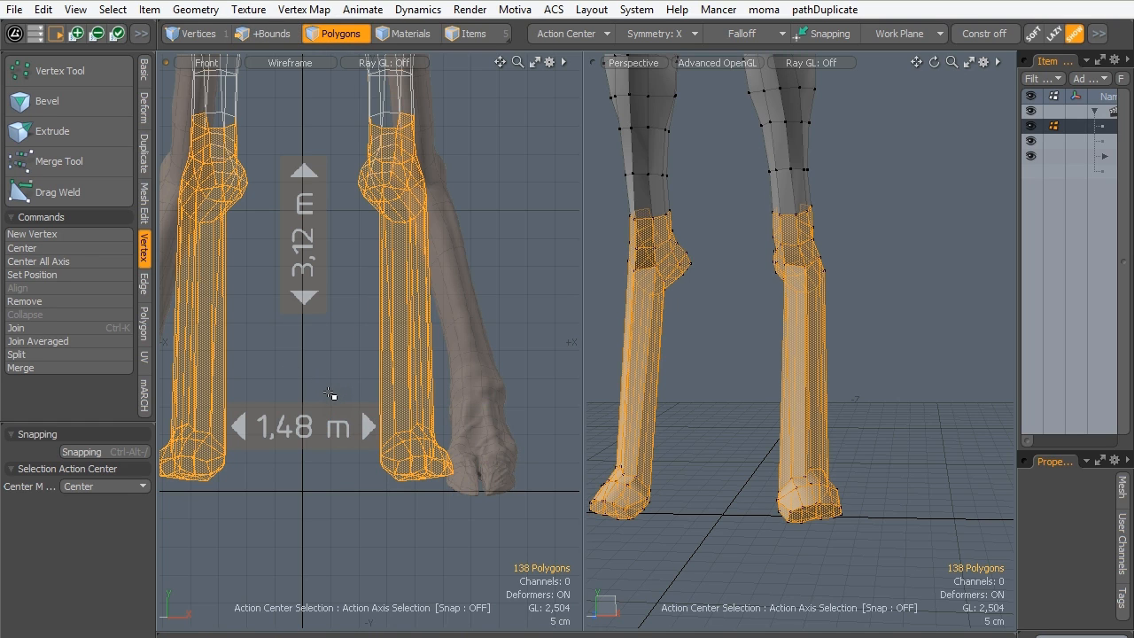
key("shift+Up")
left_click_drag(381, 147, 360, 319, "alt")
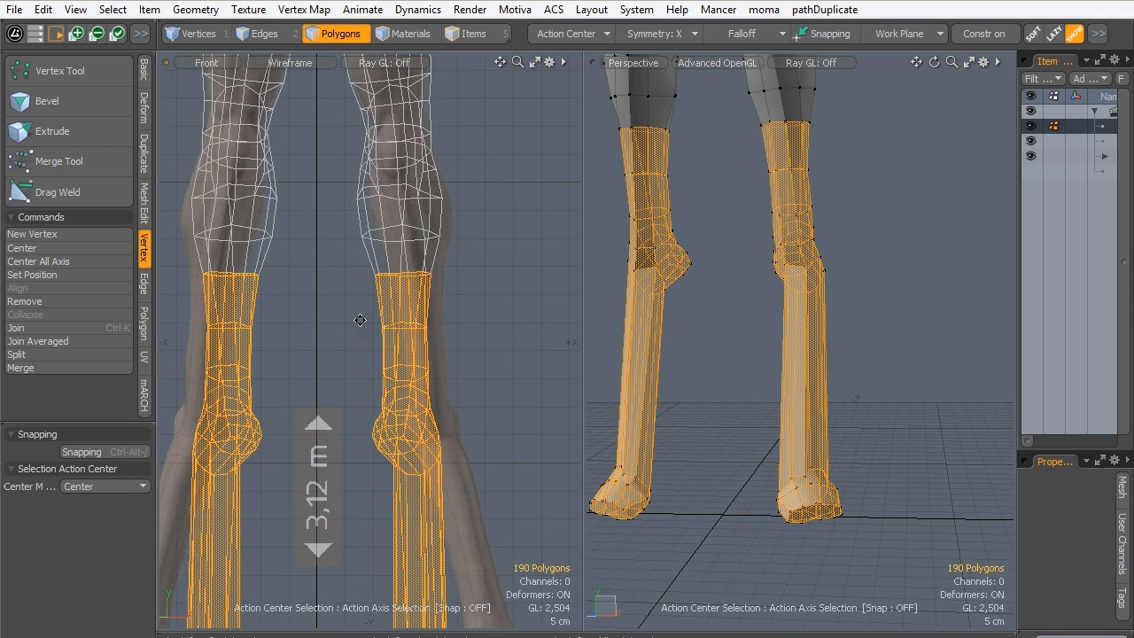
key("shift+Up")
key("shift+Up")
key("shift+Up")
key("shift+Up")
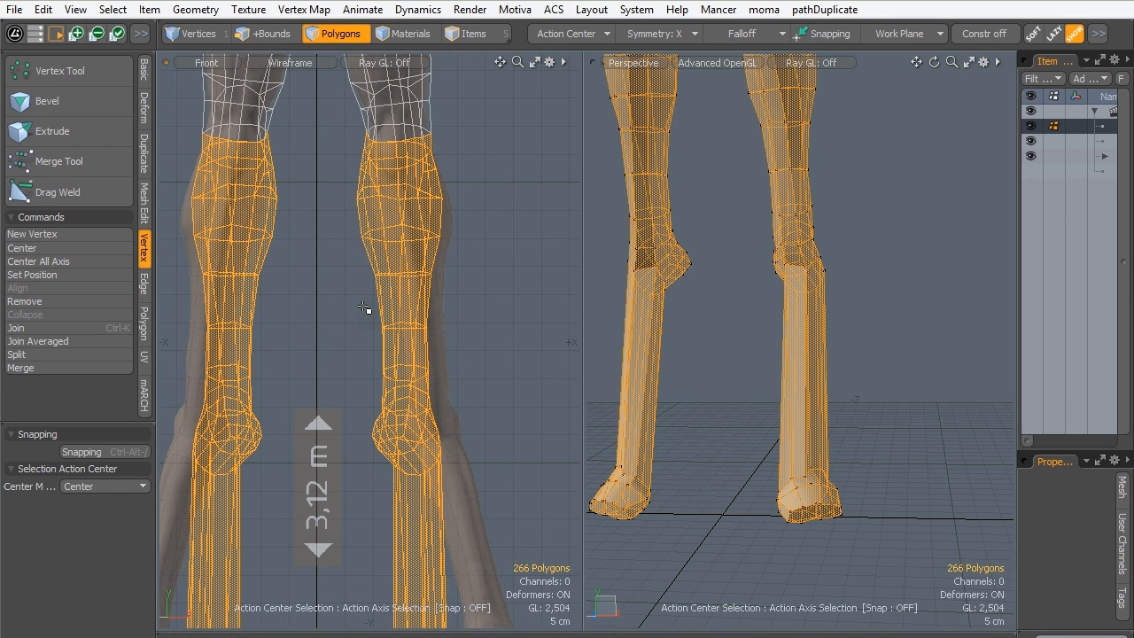
Rotate the selected legs outward around the selection border in the front view to follow the reference legs.
left_click_drag(838, 303, 877, 310, "alt")
left_click(143, 69)
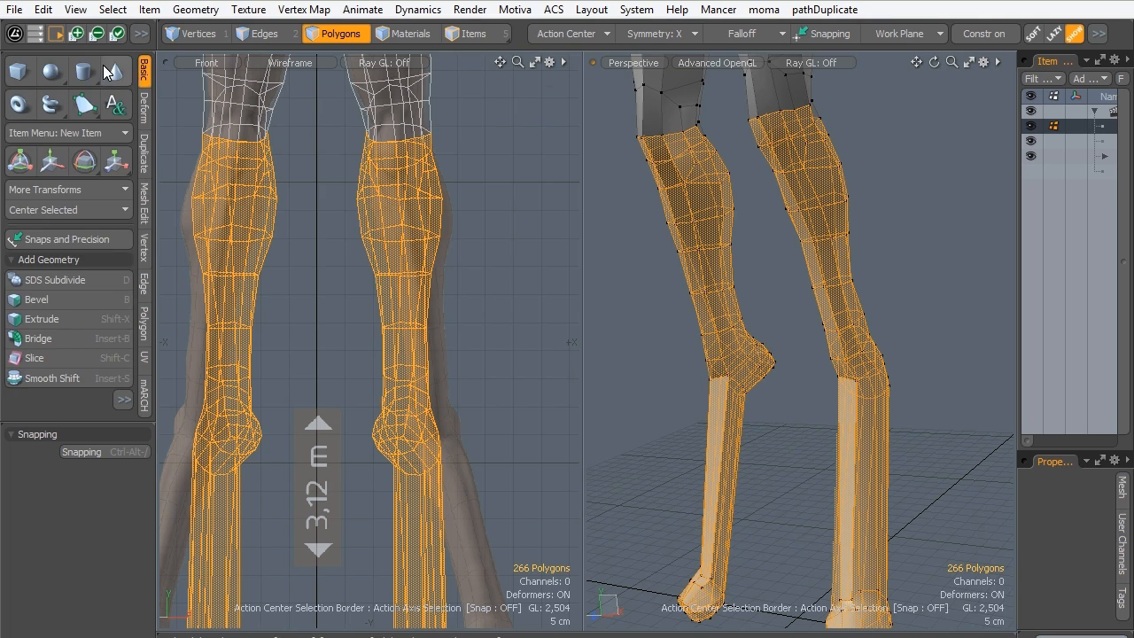
left_click(85, 160)
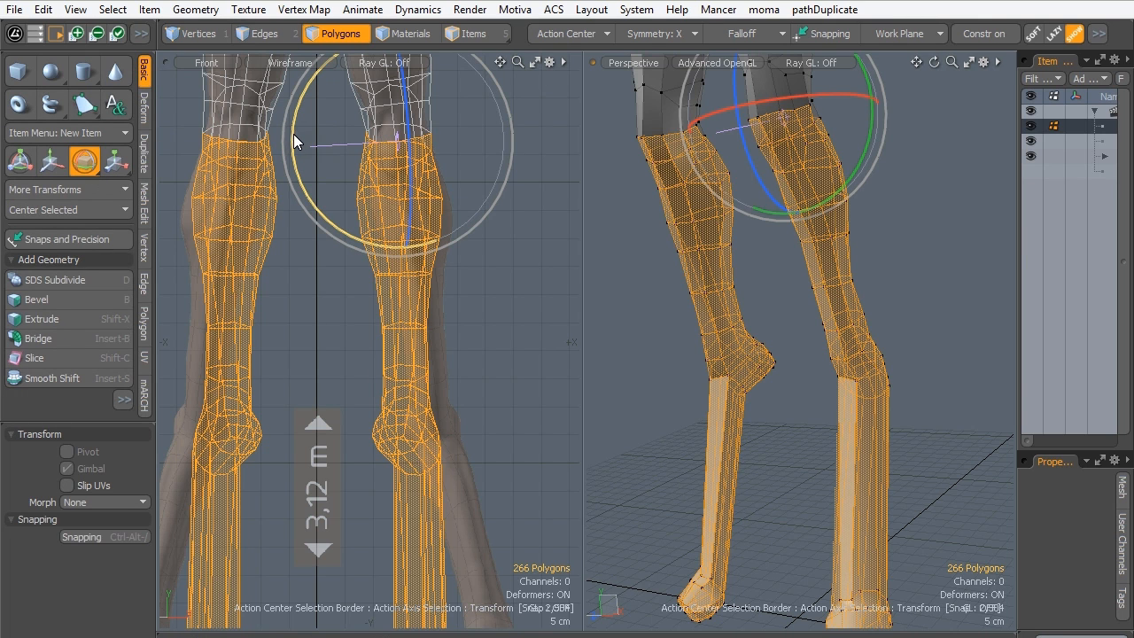
Contract the polygon selection down both legs until it covers only the joint, the shin and the foot.
key("shift+Down")
key("shift+Down")
key("shift+Down")
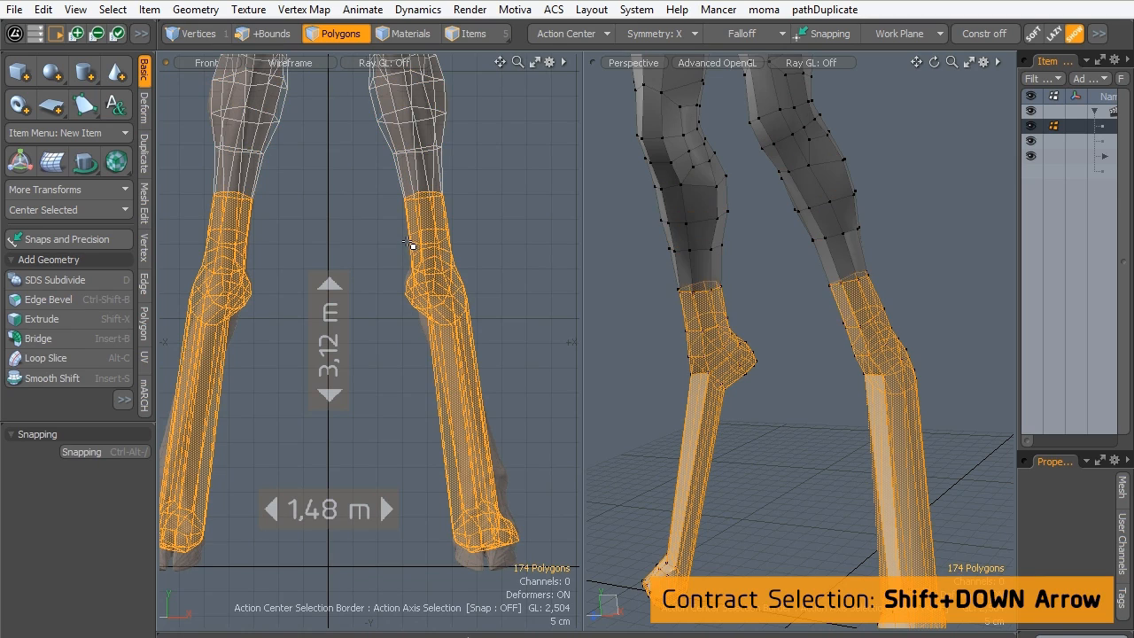
key("shift+Down")
key("shift+Down")
key("shift+Down")
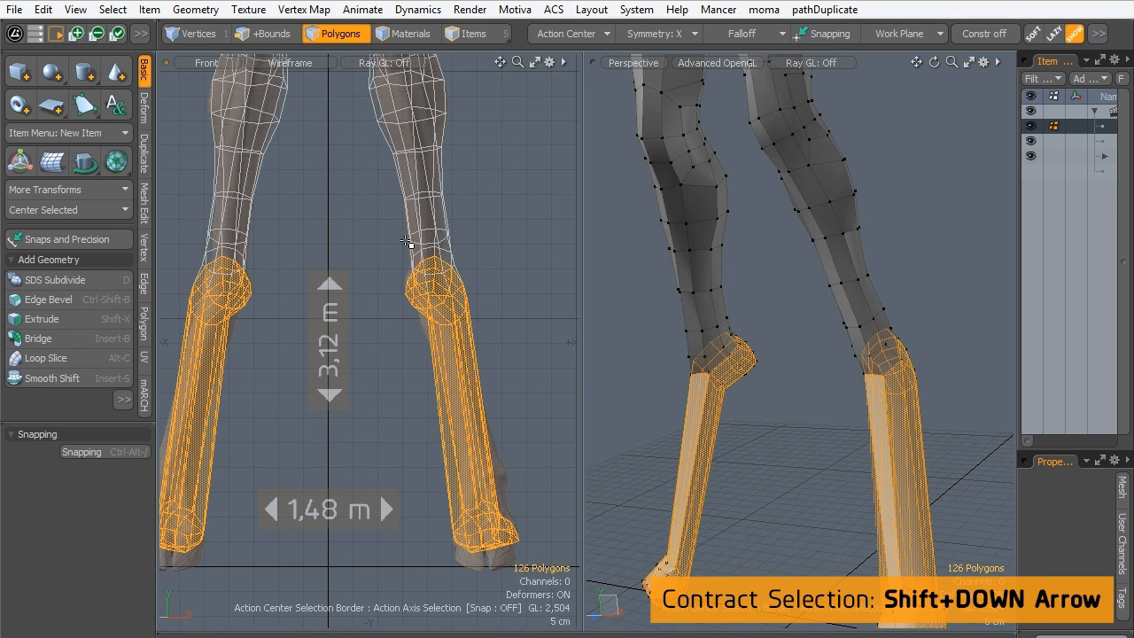
key("shift+Down")
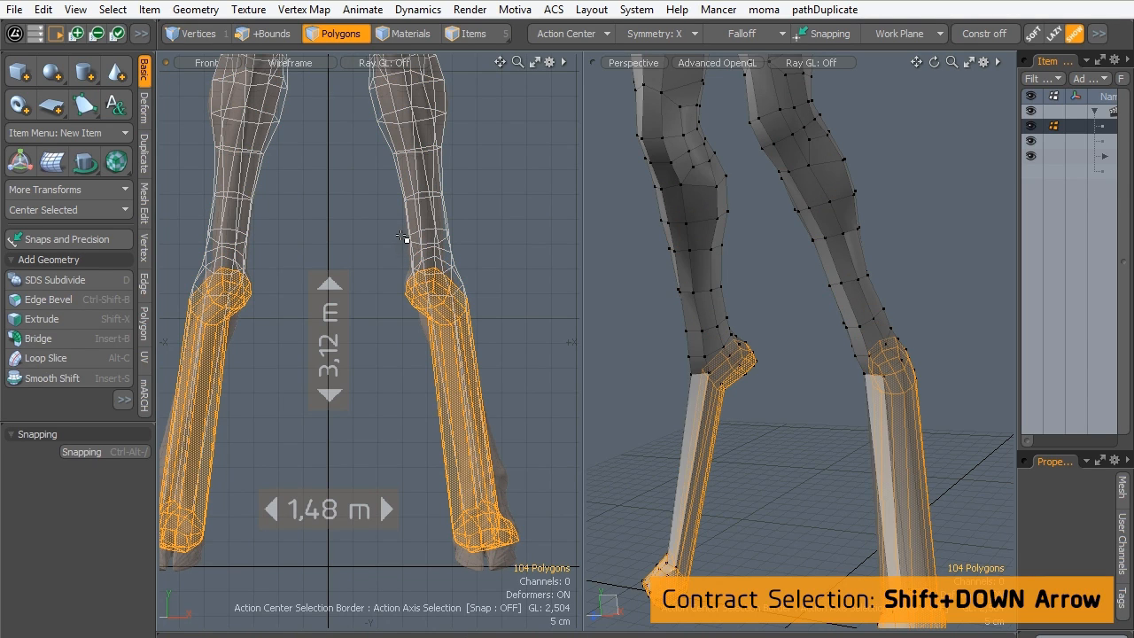
key("shift")
key("shift+Up")
key("shift+Up")
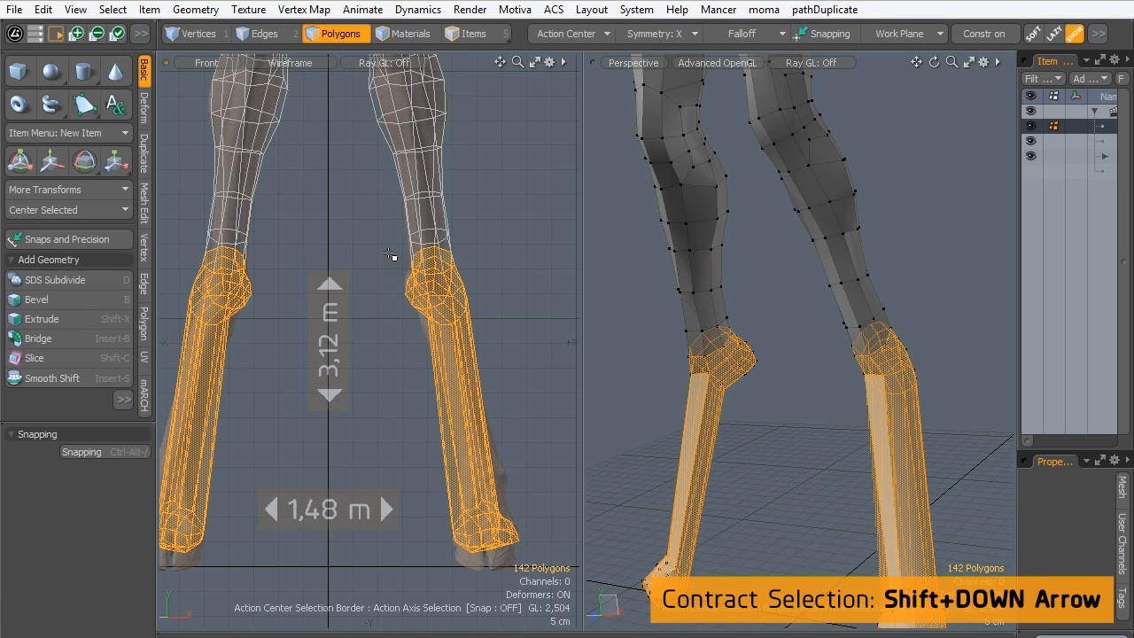
Rotate the selected lower legs further outward around the selection border in the front view.
left_click(84, 162)
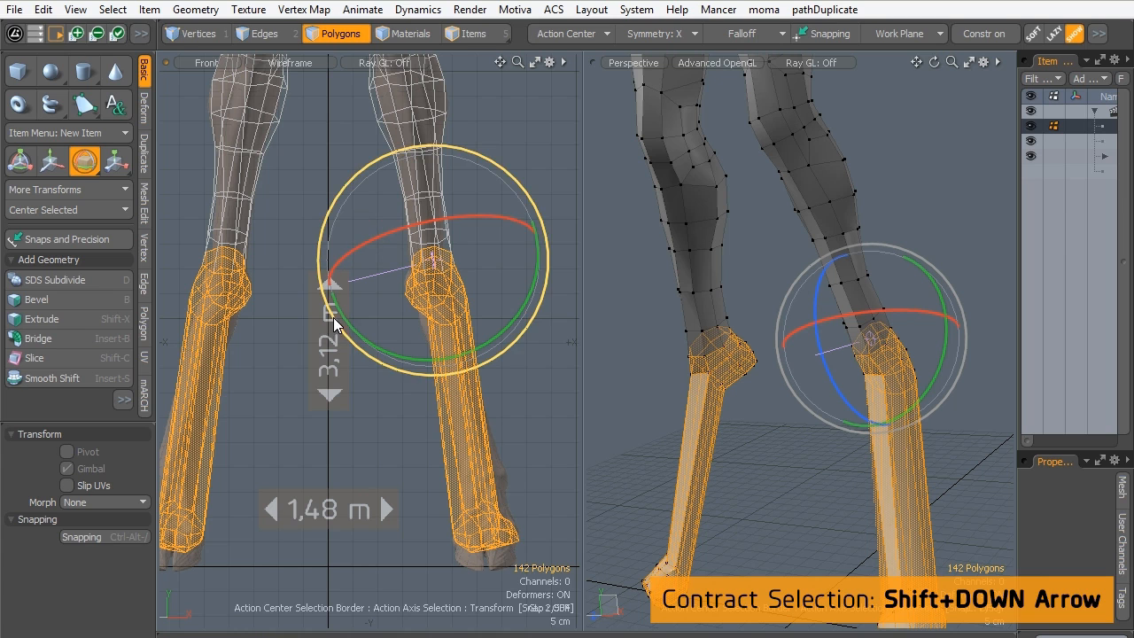
mouse_move(347, 321)
left_mouse_down()
mouse_move(340, 349)
mouse_move(347, 335)
left_mouse_up()
key("space")
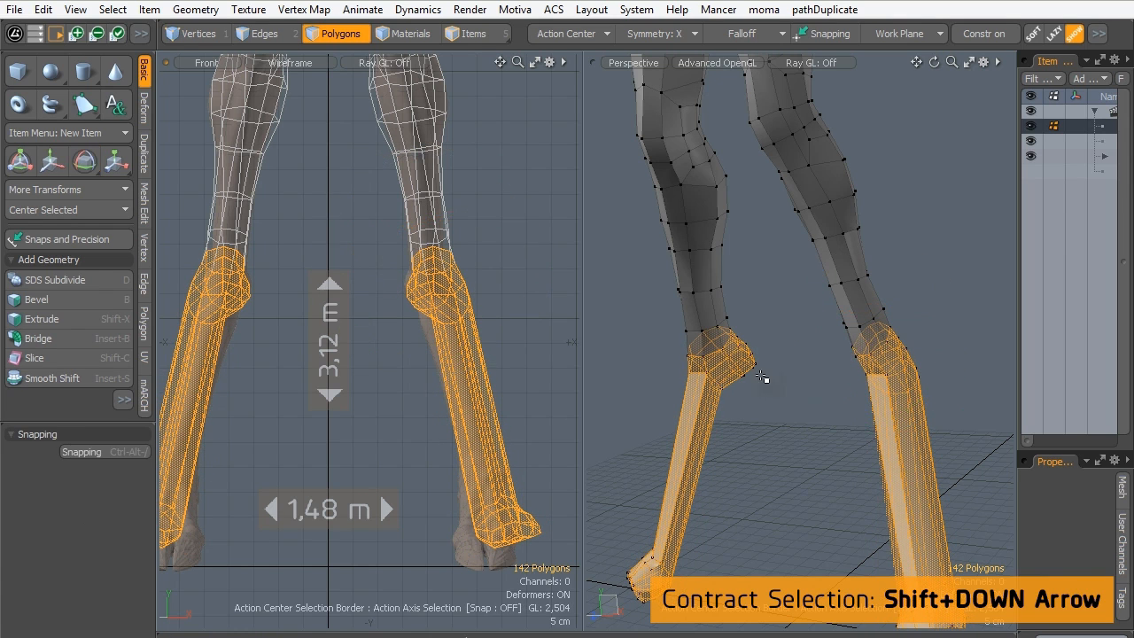
left_click_drag(810, 393, 567, 297, "alt")
left_click_drag(418, 294, 390, 296, "alt+shift")
key("ctrl+space")
left_click(489, 419)
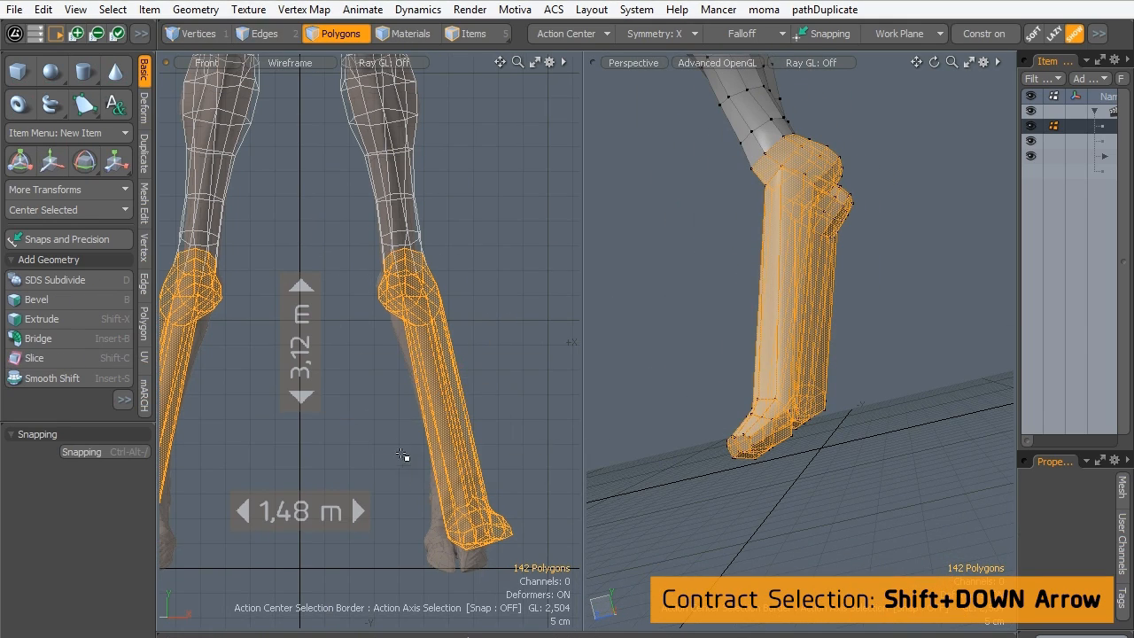
In the right side view, reduce the leg selection to only the polygons of the feet.
key("KP_3")
left_click_drag(364, 445, 357, 361, "alt+shift")
left_click_drag(357, 361, 404, 317, "ctrl+alt")
left_click_drag(404, 317, 425, 315, "alt+shift")
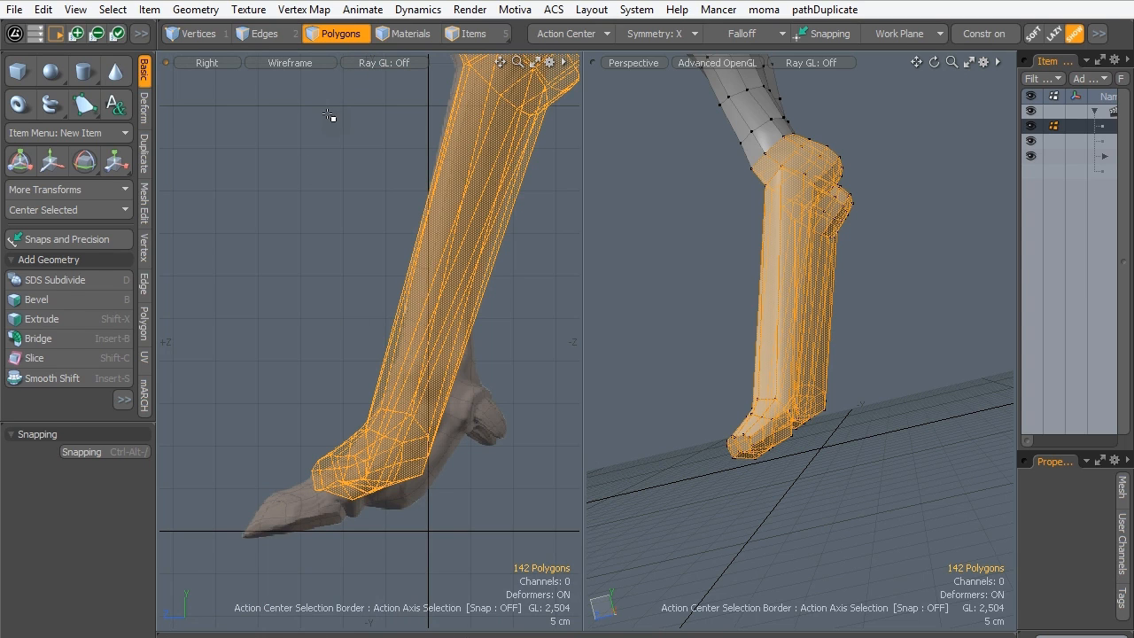
key("shift+Down")
key("shift+Down")
key("shift+Down")
key("shift+Down")
key("shift+Down")
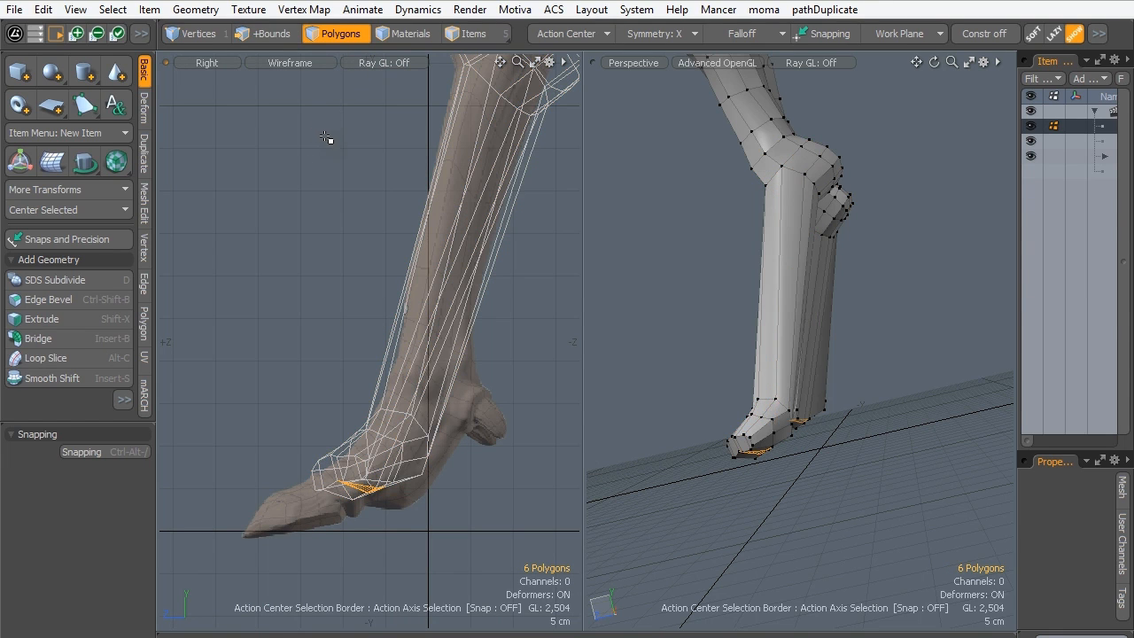
right_click_drag(409, 514, 405, 397)
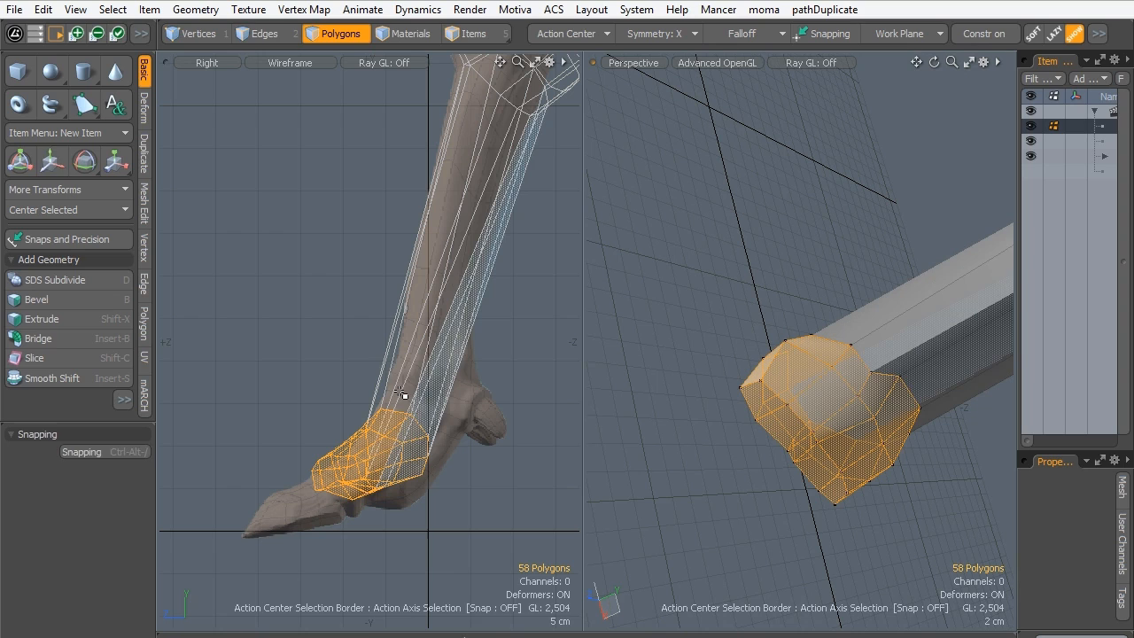
With the action center set to Screen, move the selected feet about 3.9 cm down and 3.3 cm forward.
key("w")
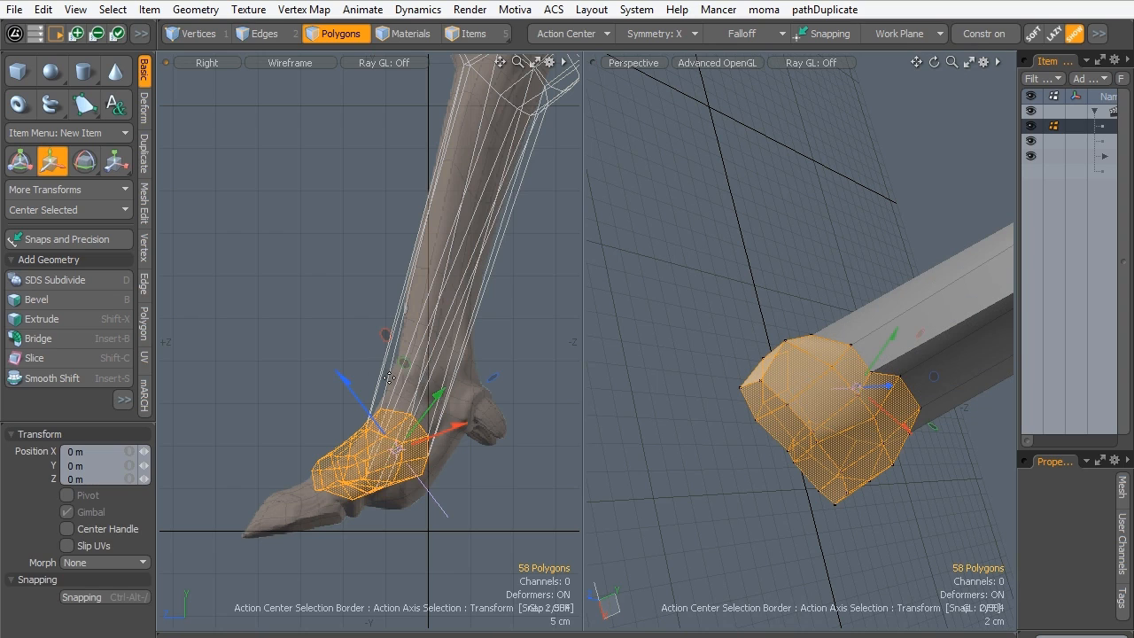
left_click(562, 36)
left_click(435, 292)
left_click_drag(290, 382, 257, 402)
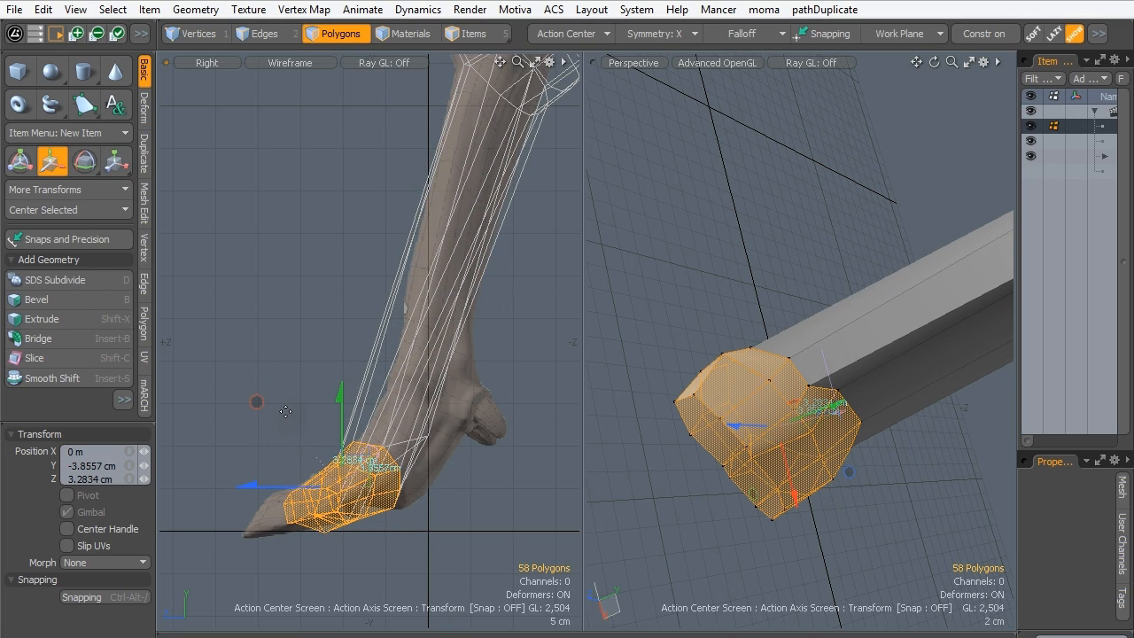
Add the missed ankle polygons to the foot selection and move the feet further down and forward in the side view.
left_click_drag(780, 372, 792, 296, "alt")
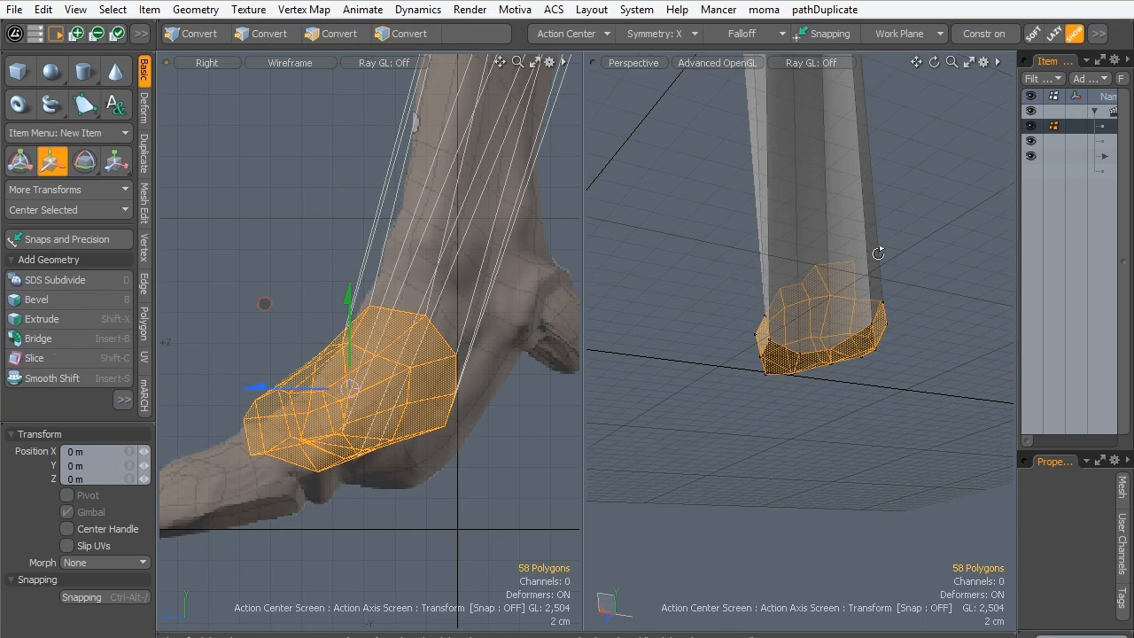
left_click_drag(873, 253, 846, 362, "alt")
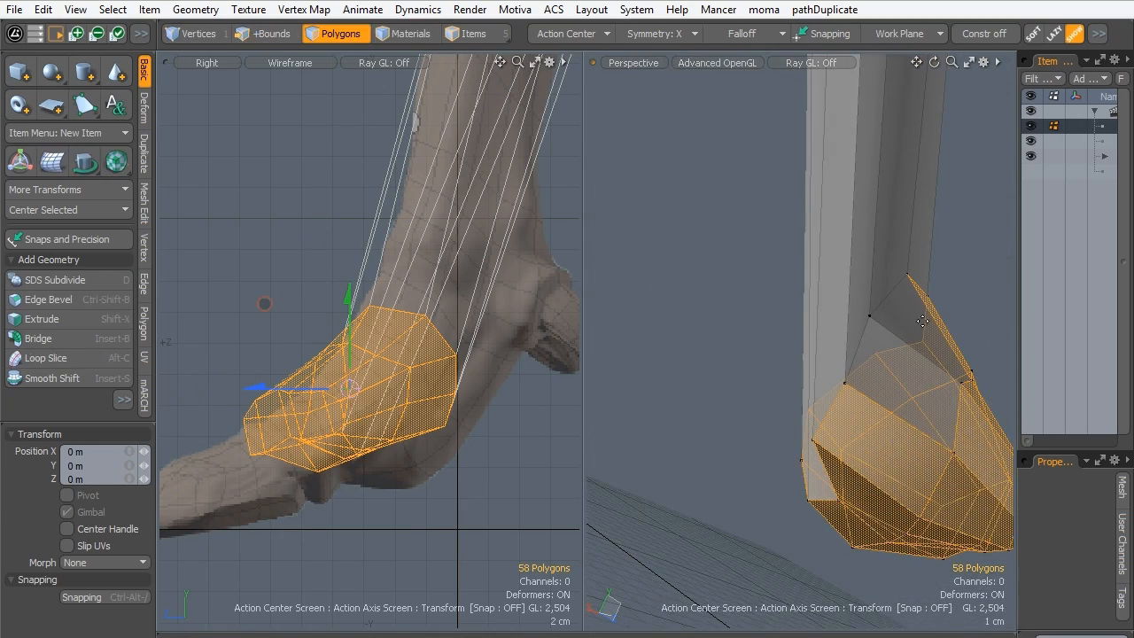
key("q")
left_click_drag(923, 326, 875, 329, "shift")
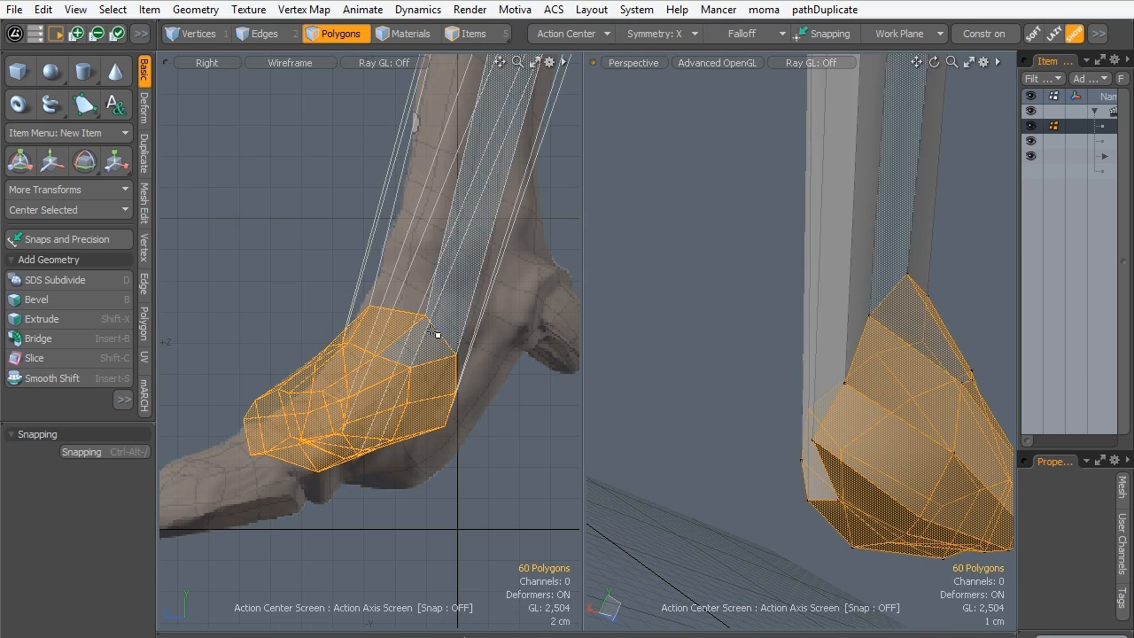
key("w")
left_click_drag(264, 303, 245, 349)
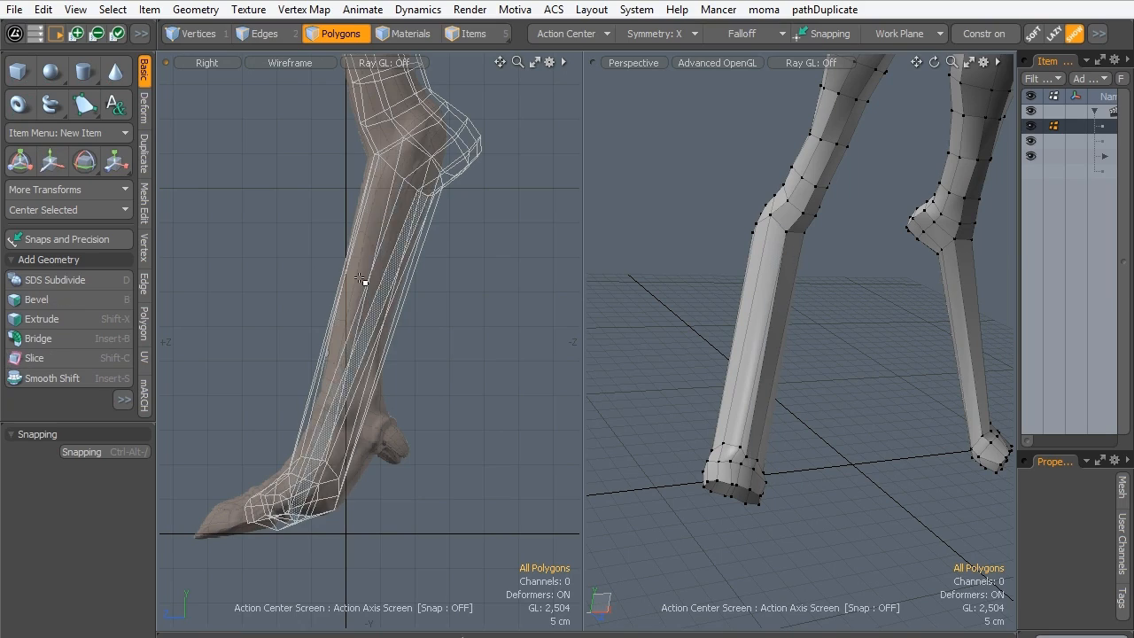
Examine the shins and feet from several sides, selecting a vertex on the foot's bottom edge.
left_click_drag(917, 318, 711, 197, "alt")
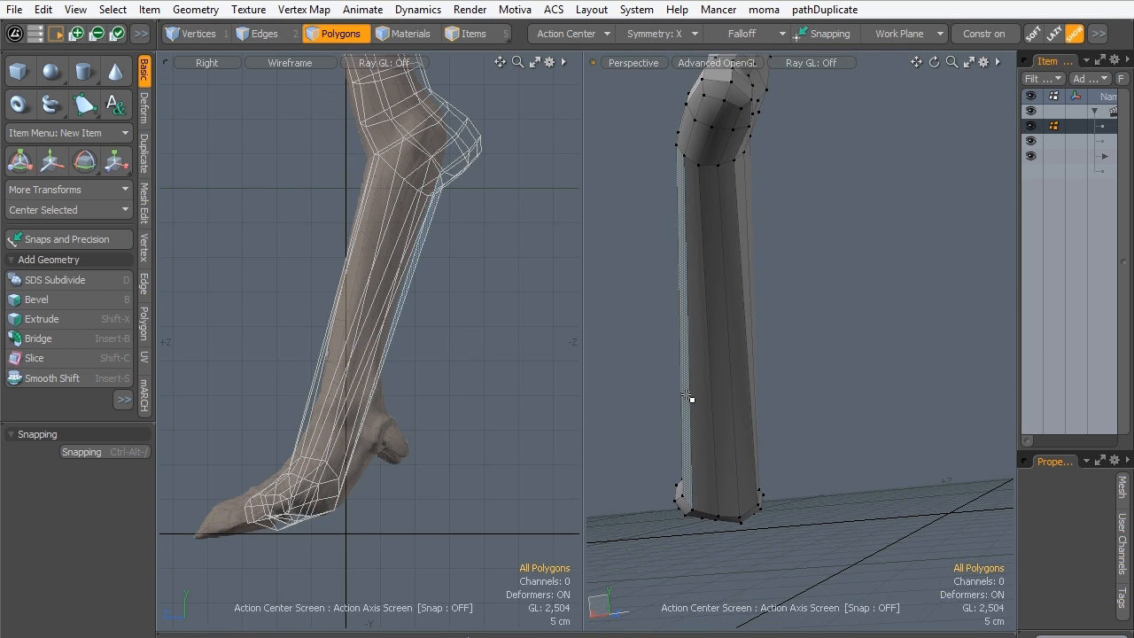
left_click_drag(732, 476, 762, 337, "alt")
key("1")
left_click(684, 520)
left_click_drag(438, 257, 481, 289, "alt+shift")
left_click_drag(727, 312, 592, 331, "alt")
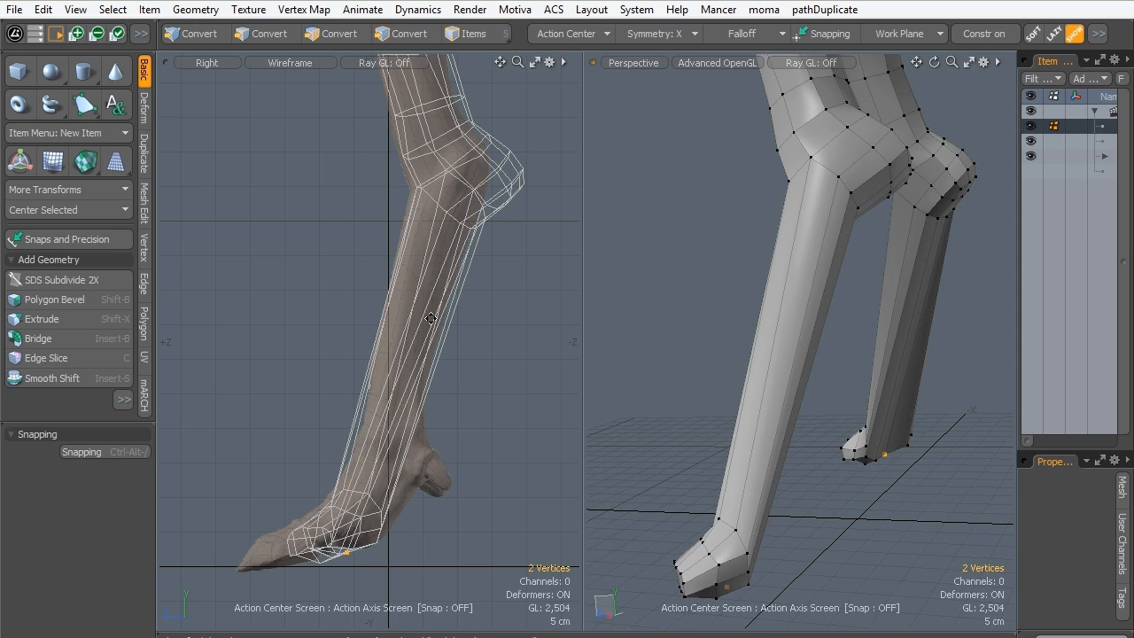
left_click_drag(696, 346, 722, 375, "alt")
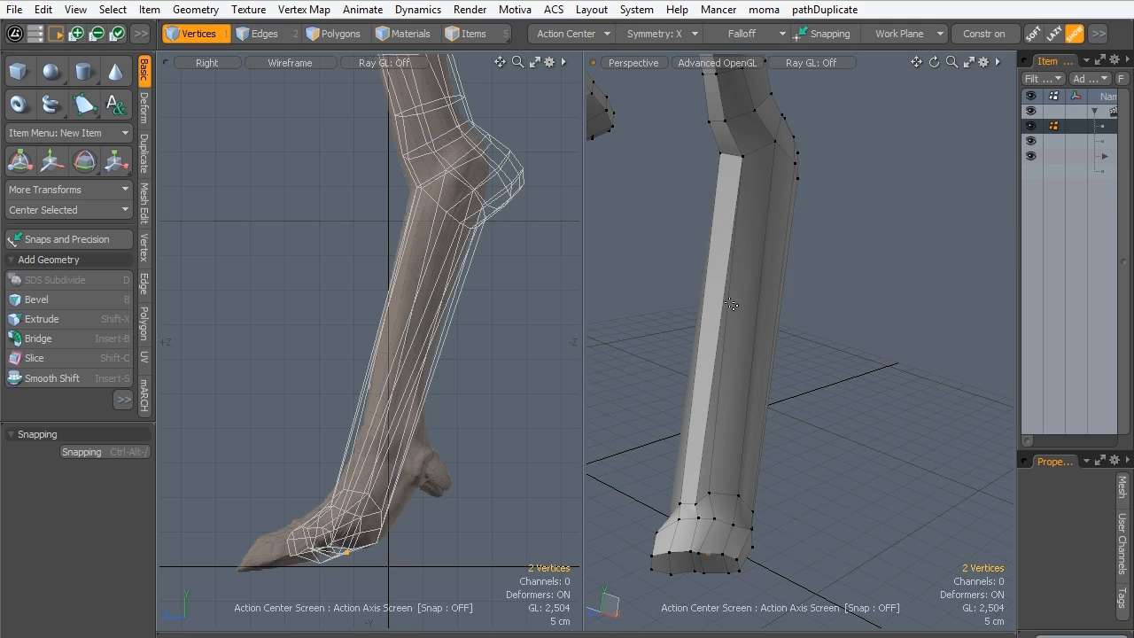
Use Edge Slice to cut a diagonal edge along the shin from the ankle up to the neighbouring knee vertex.
key("alt+c")
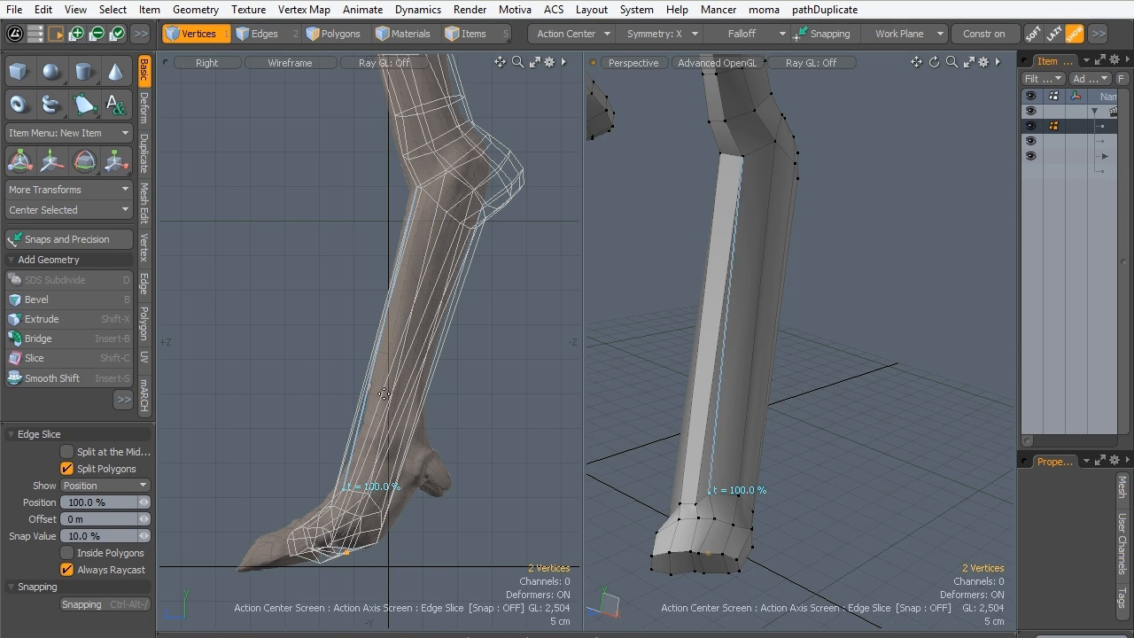
key("ctrl+space")
left_click(420, 458)
scroll(496, 393, "up", 1)
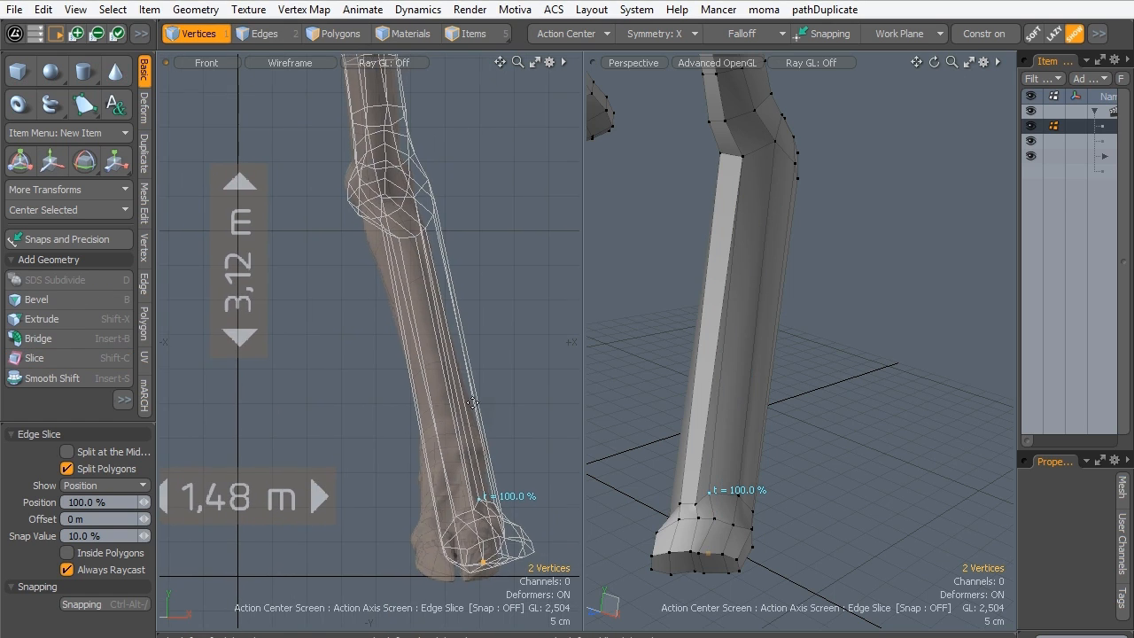
left_click_drag(478, 389, 441, 340, "alt+shift")
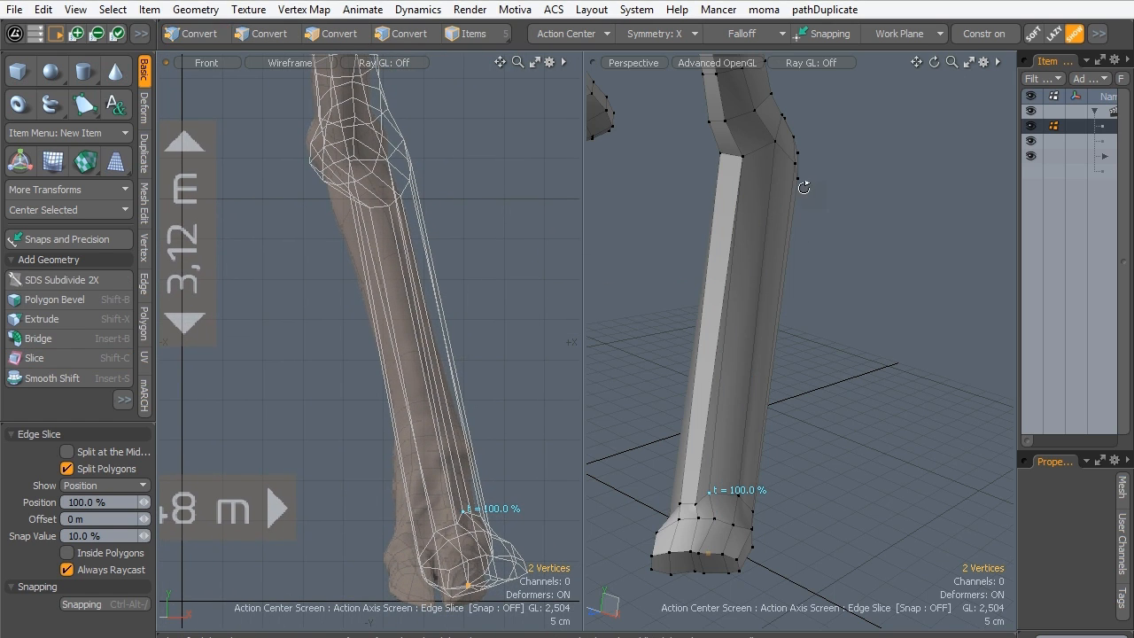
left_click_drag(747, 398, 775, 141)
key("space")
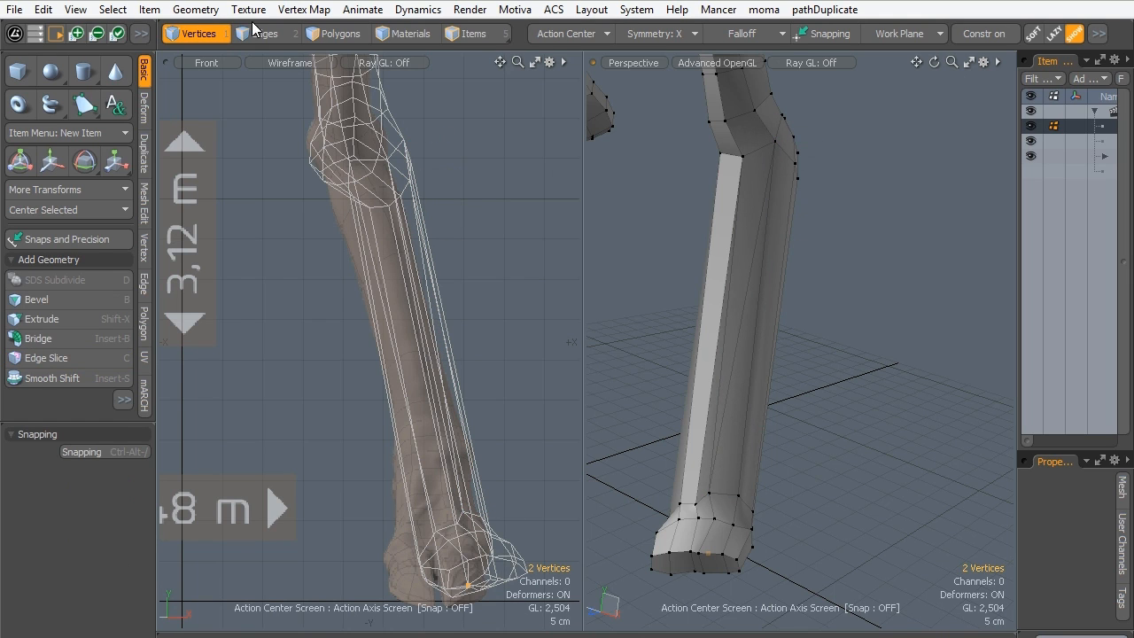
Remove the old long shin edge beside the new diagonal cut.
left_click(259, 34)
double_click(718, 391)
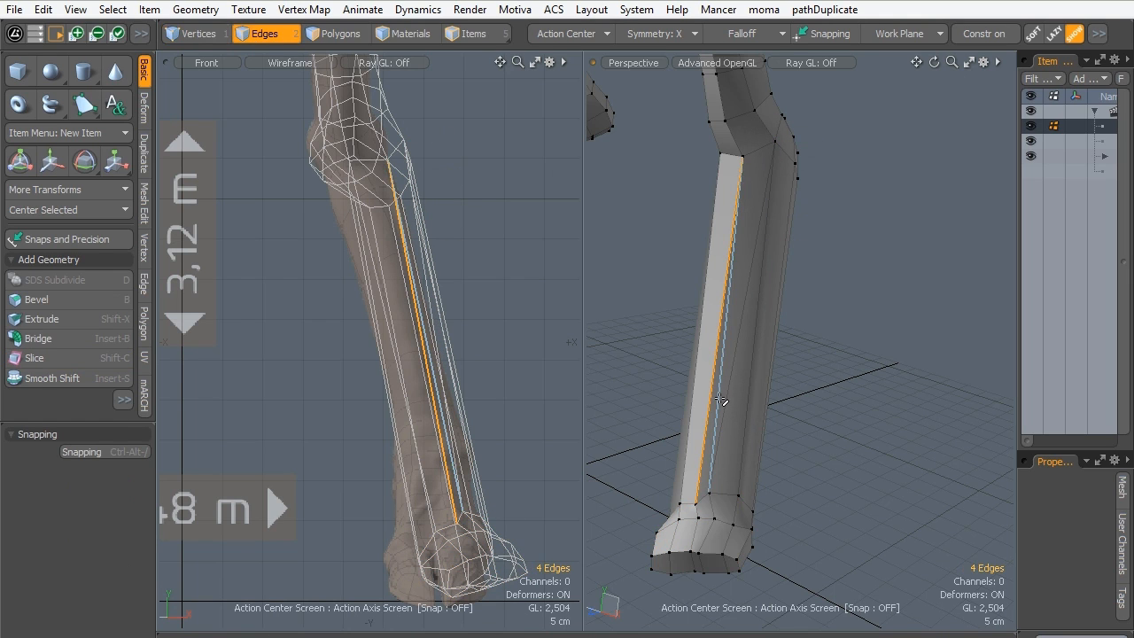
left_click(720, 398)
key("BackSpace")
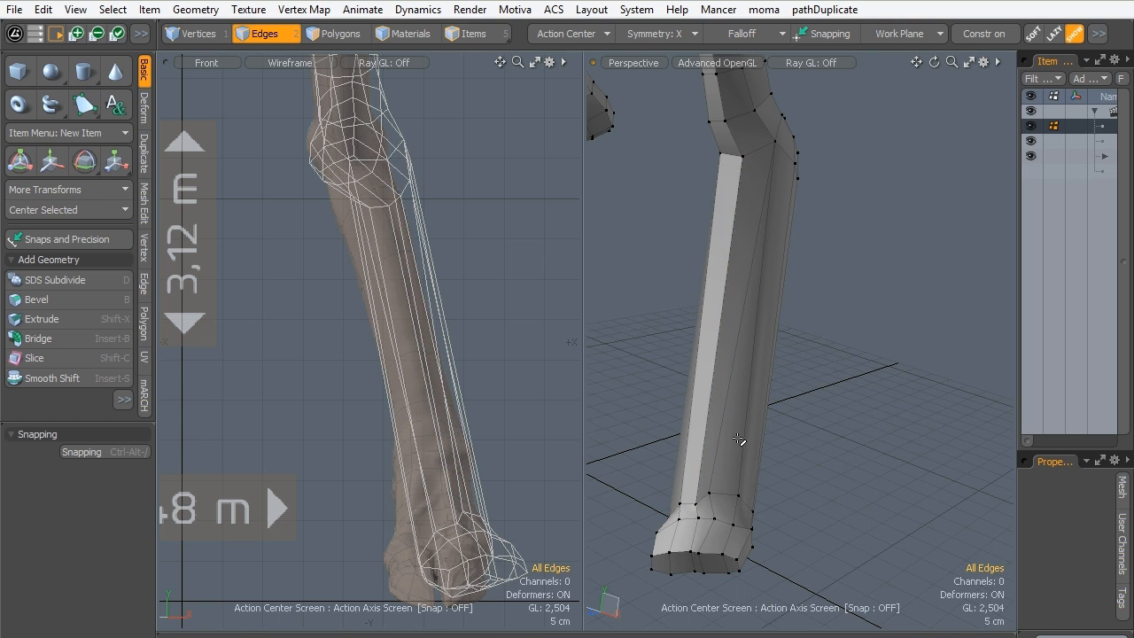
Use Edge Slice to cut another edge from the ankle to the knee across the adjoining shin polygon.
key("c")
left_click_drag(764, 403, 602, 368, "alt")
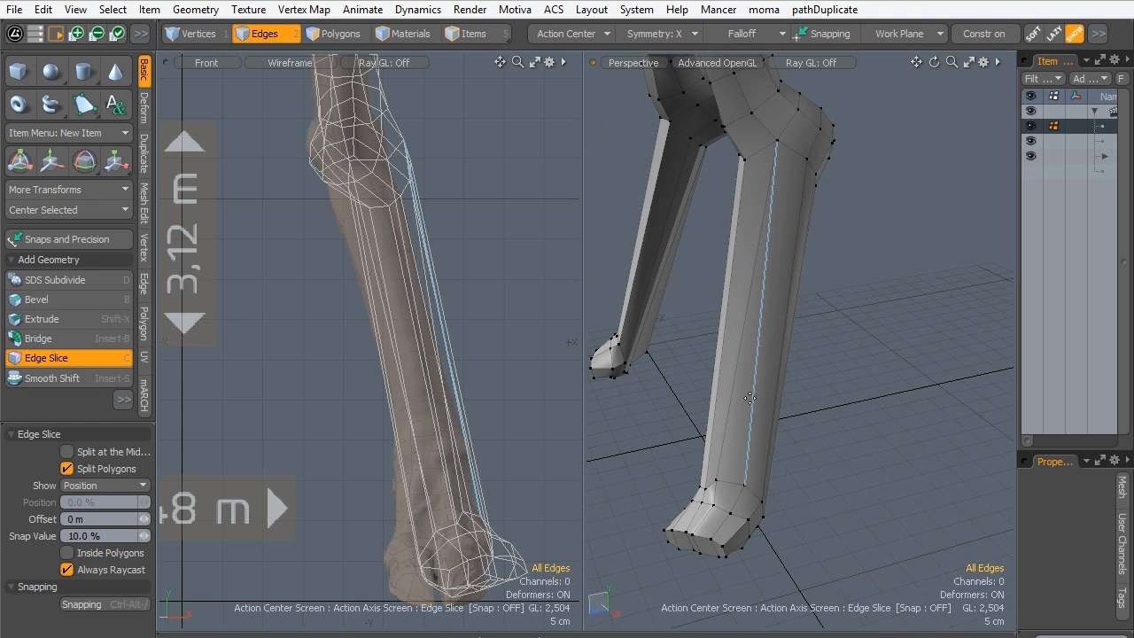
left_click(753, 390)
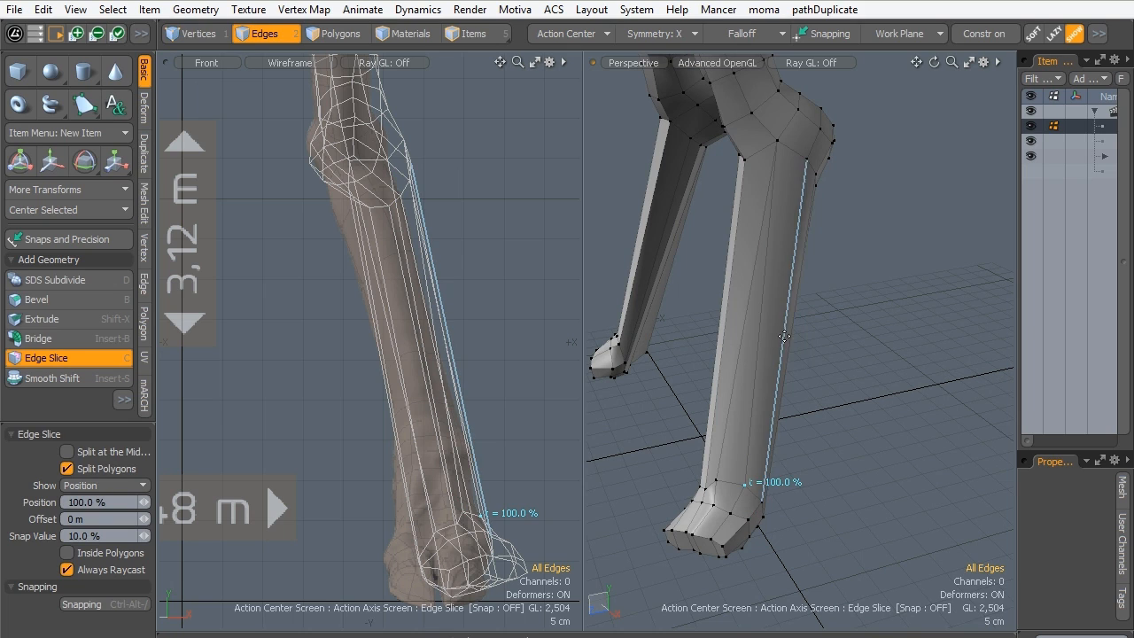
key("space")
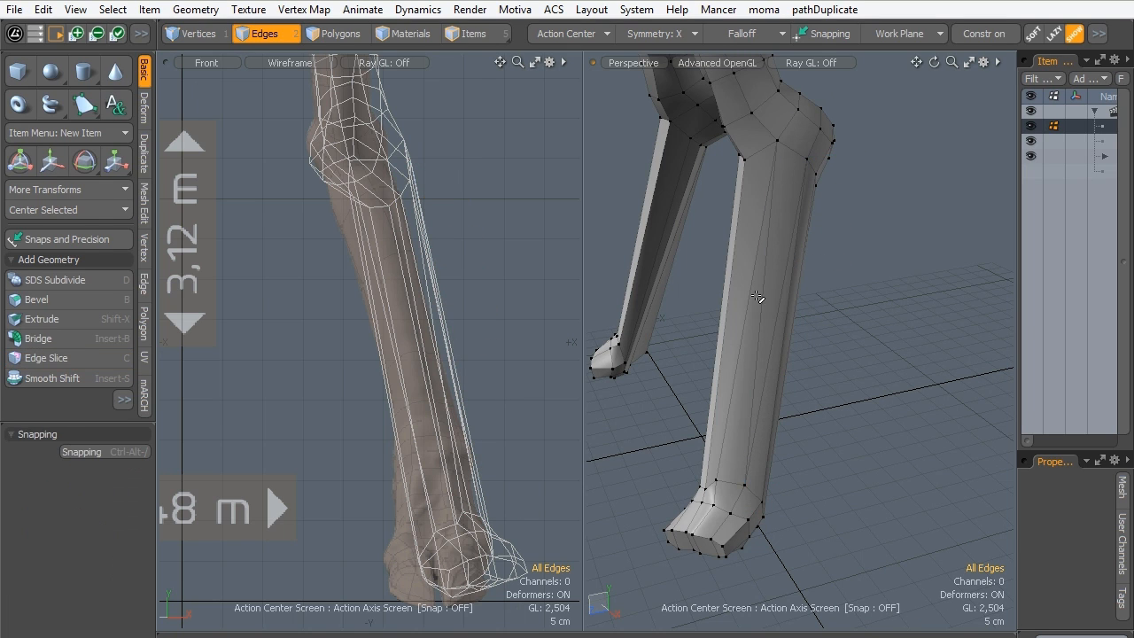
Turn on subdivision smoothing for the mesh and check the shin and foot from several sides.
left_click_drag(684, 400, 718, 219, "alt")
key("Tab")
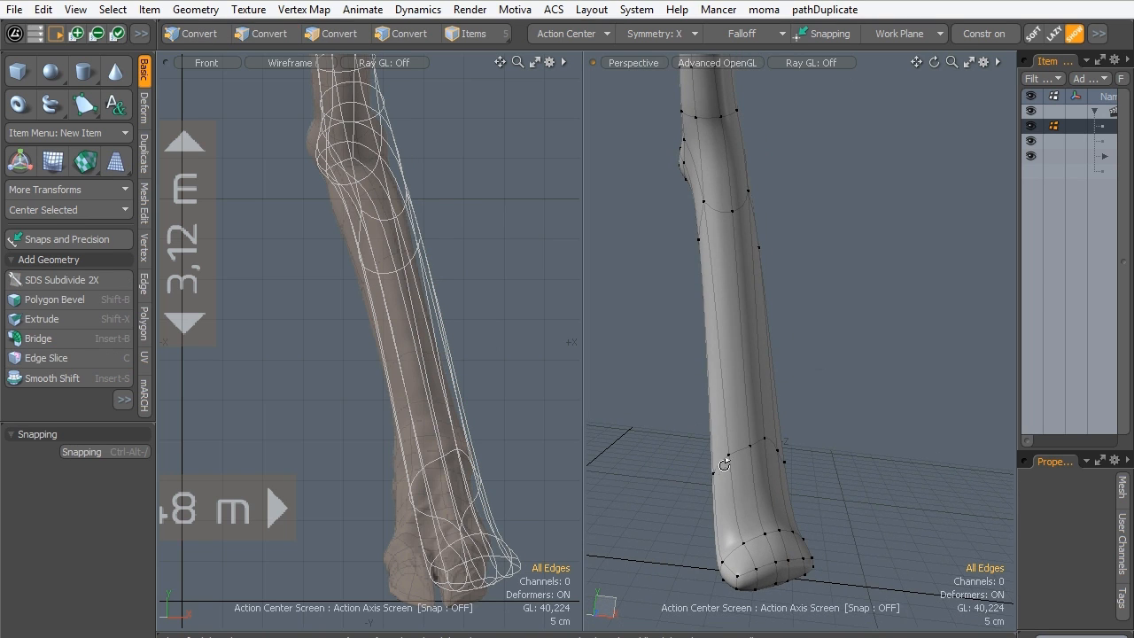
left_click_drag(735, 502, 741, 200, "alt")
left_click_drag(701, 395, 755, 233, "alt")
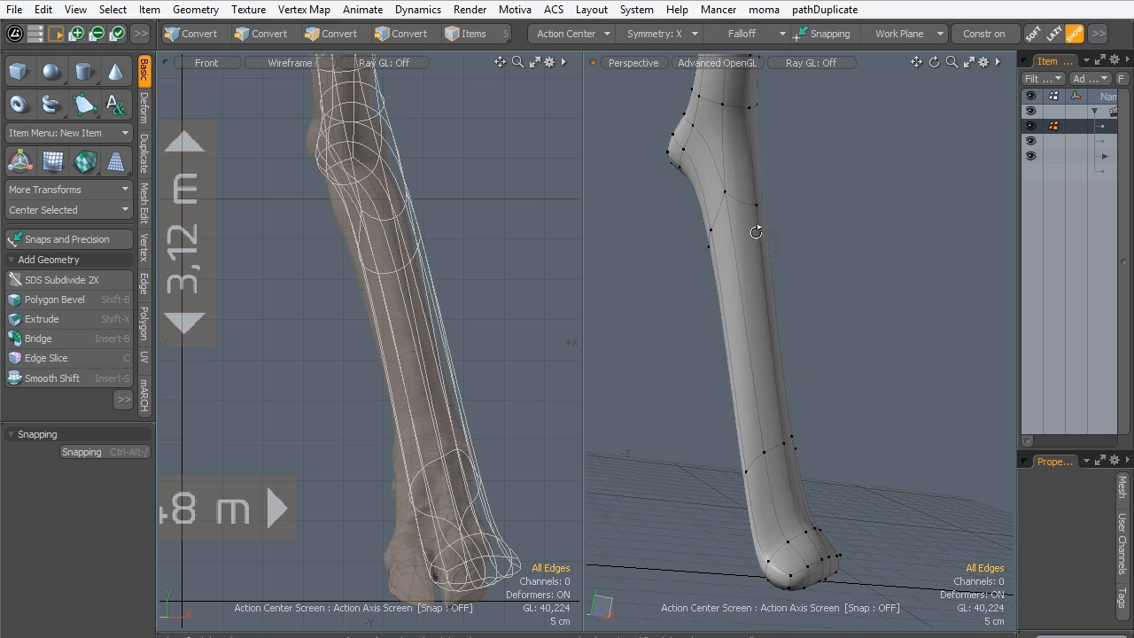
left_click_drag(780, 451, 809, 308, "alt")
scroll(746, 321, "up", 3)
key("Tab")
key("2")
key("c")
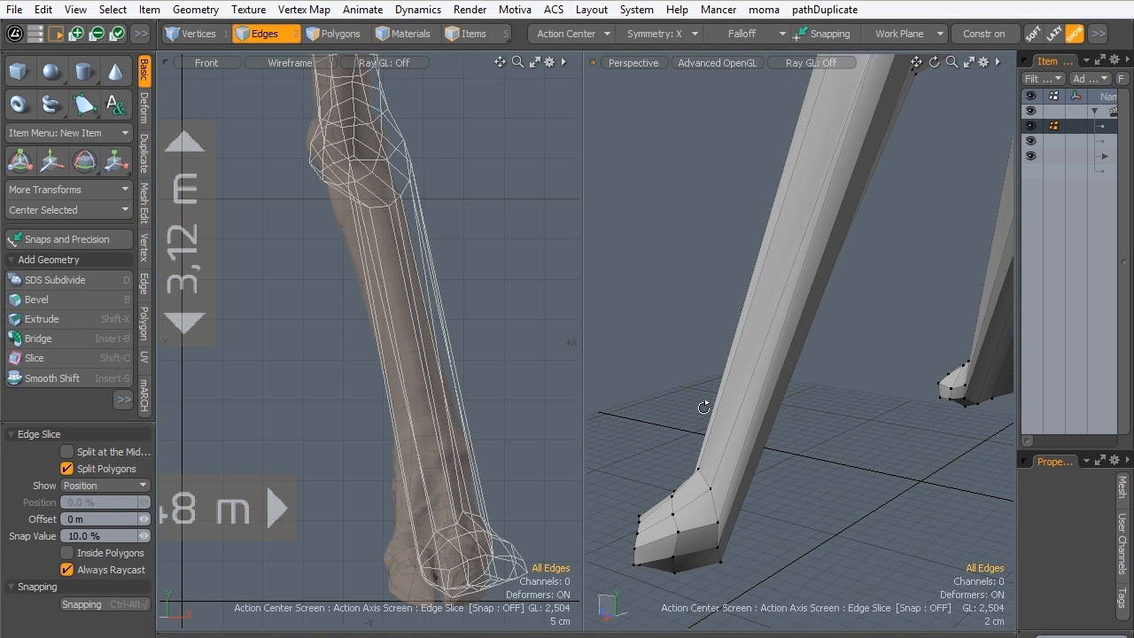
left_click_drag(705, 408, 769, 311, "alt")
key("space")
scroll(735, 522, "down", 3)
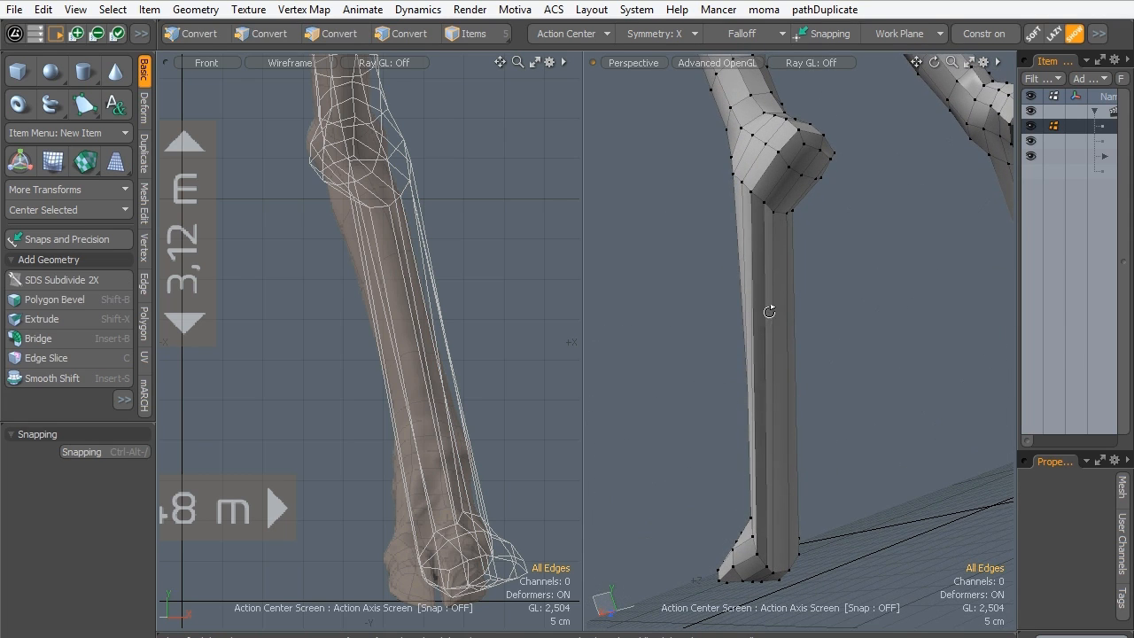
key("Tab")
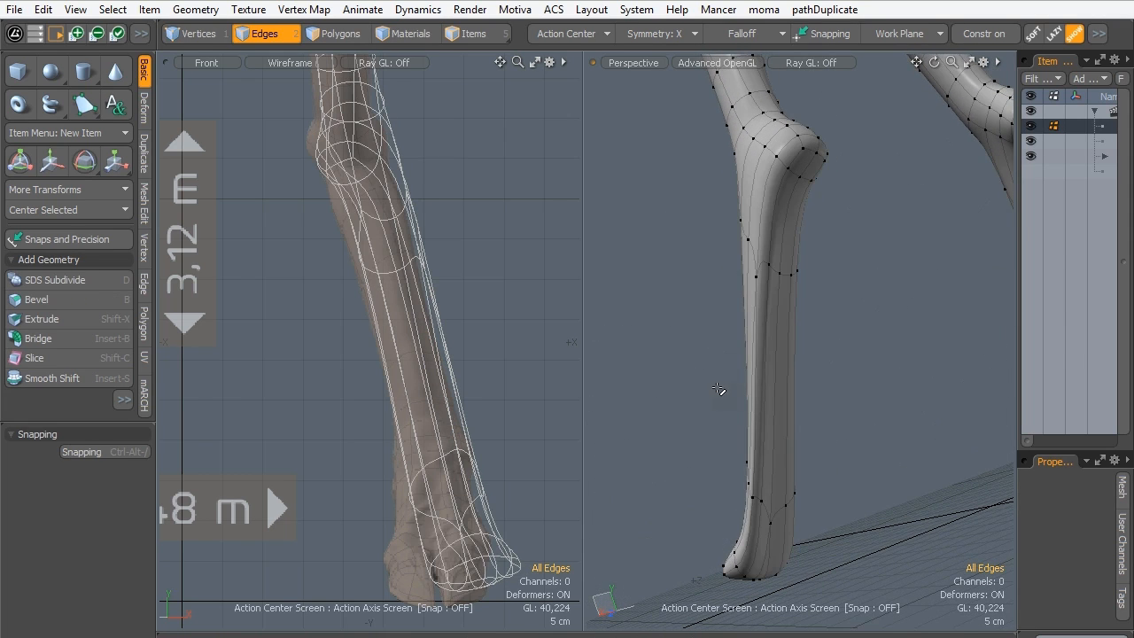
On the back of the smoothed shin, slice a new diagonal edge and remove the old edge beside it.
mouse_move(744, 391)
left_mouse_down("alt")
mouse_move(800, 378)
mouse_move(834, 286)
mouse_move(718, 397)
mouse_move(749, 400)
left_mouse_up("alt")
key("alt+c")
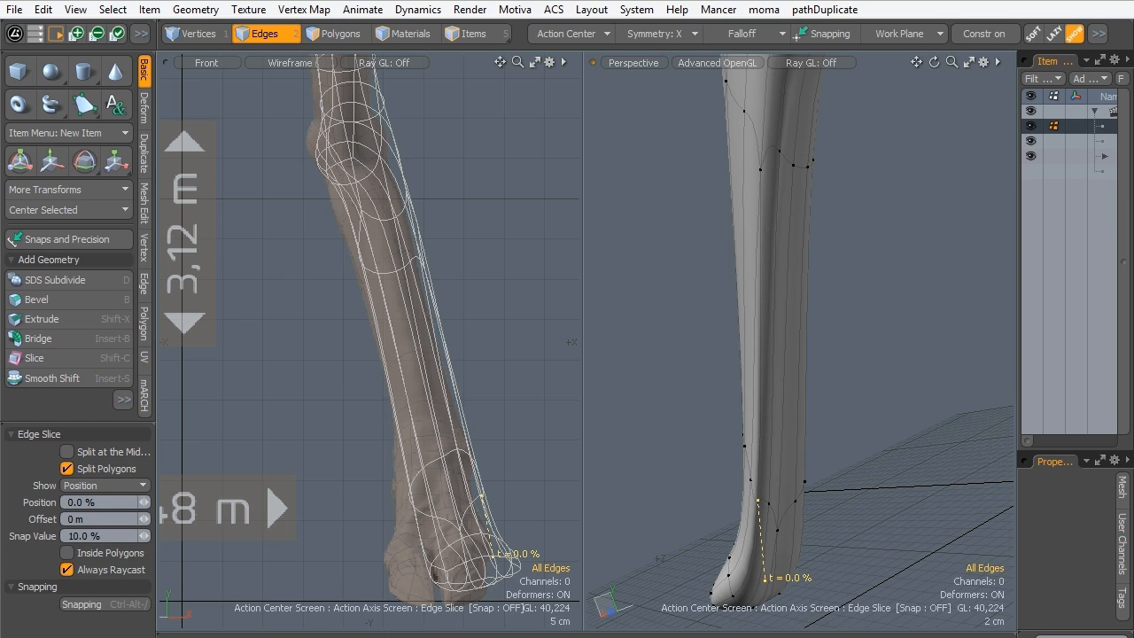
left_click(776, 343)
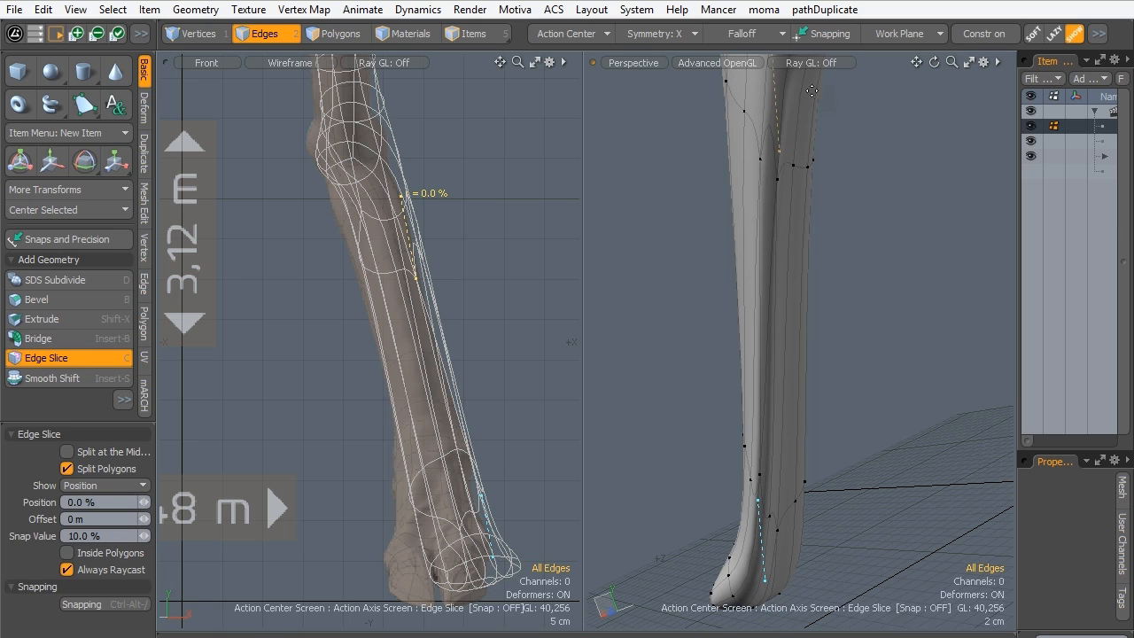
key("space")
key("ctrl+z")
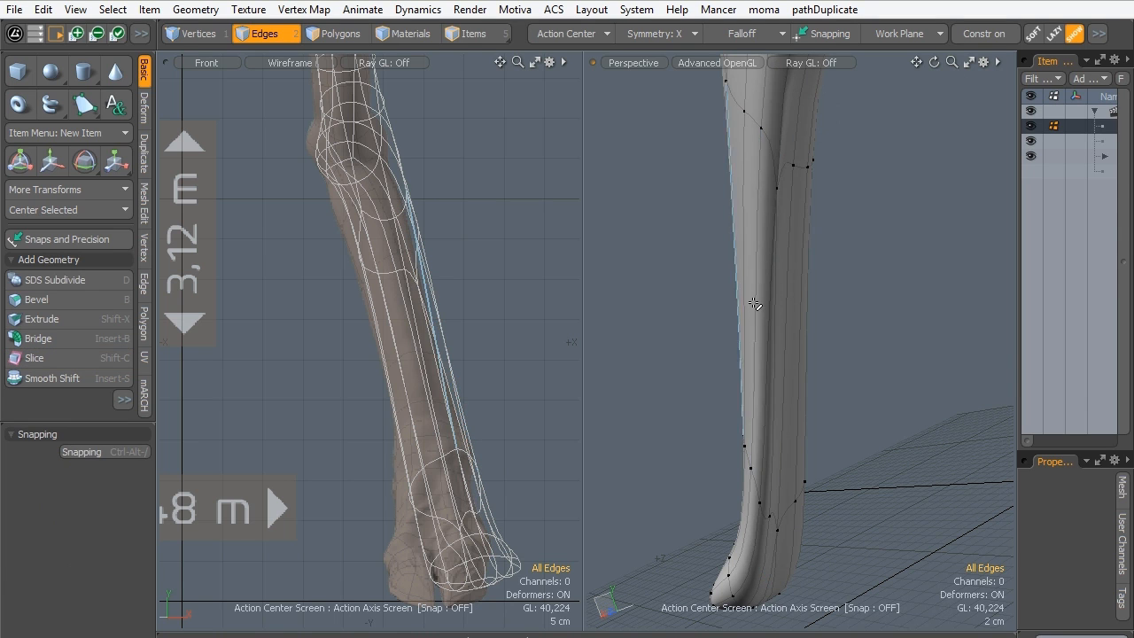
Reroute the adjoining edge on the back of the shin by slicing a diagonal and deleting the old edge.
left_click_drag(726, 316, 690, 324, "alt")
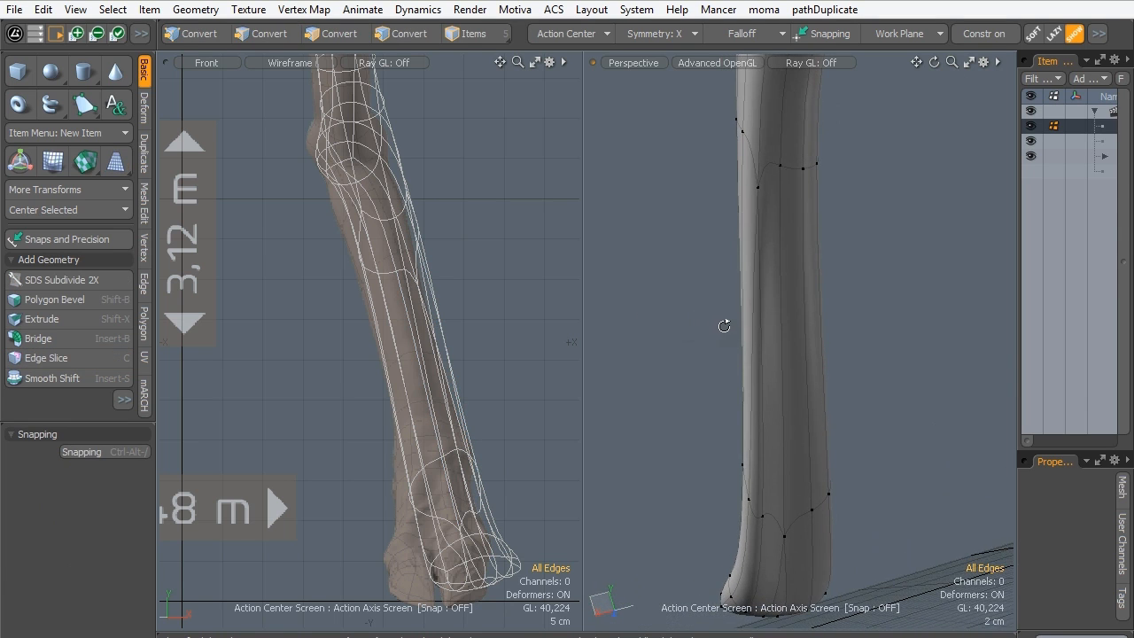
key("alt+c")
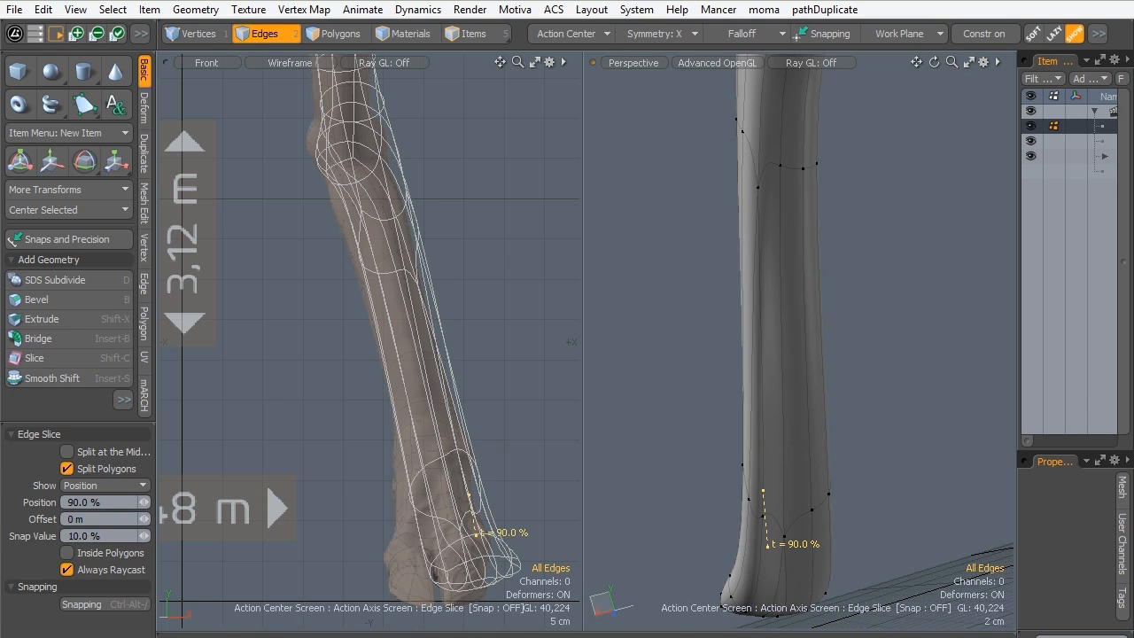
left_click_drag(782, 397, 779, 232)
left_click_drag(779, 190, 784, 71)
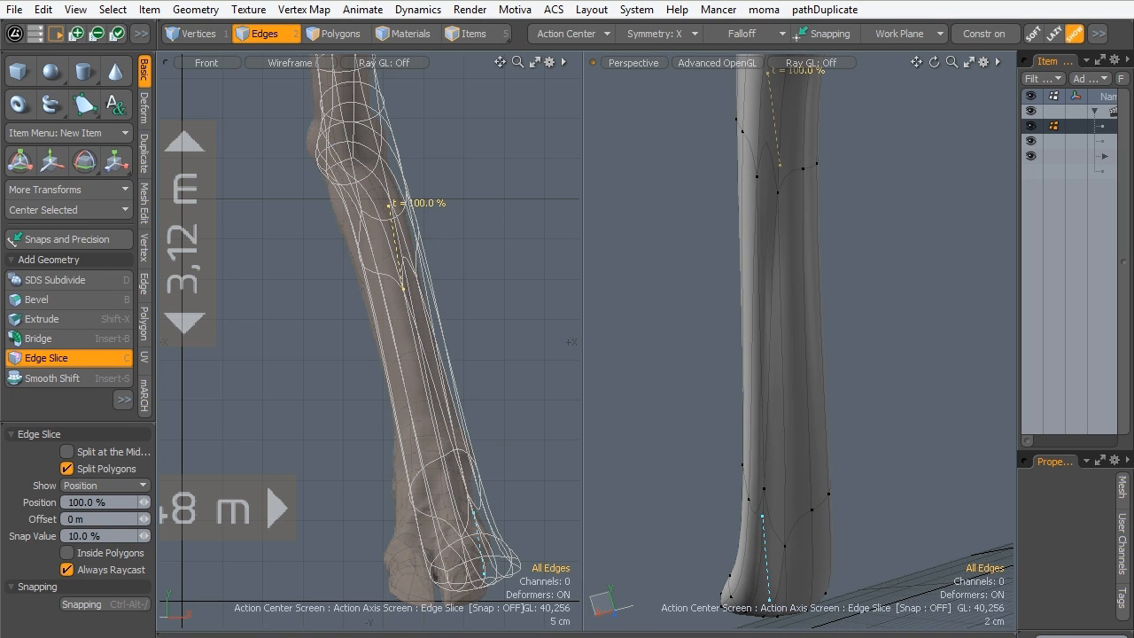
key("q")
left_click(760, 278)
key("BackSpace")
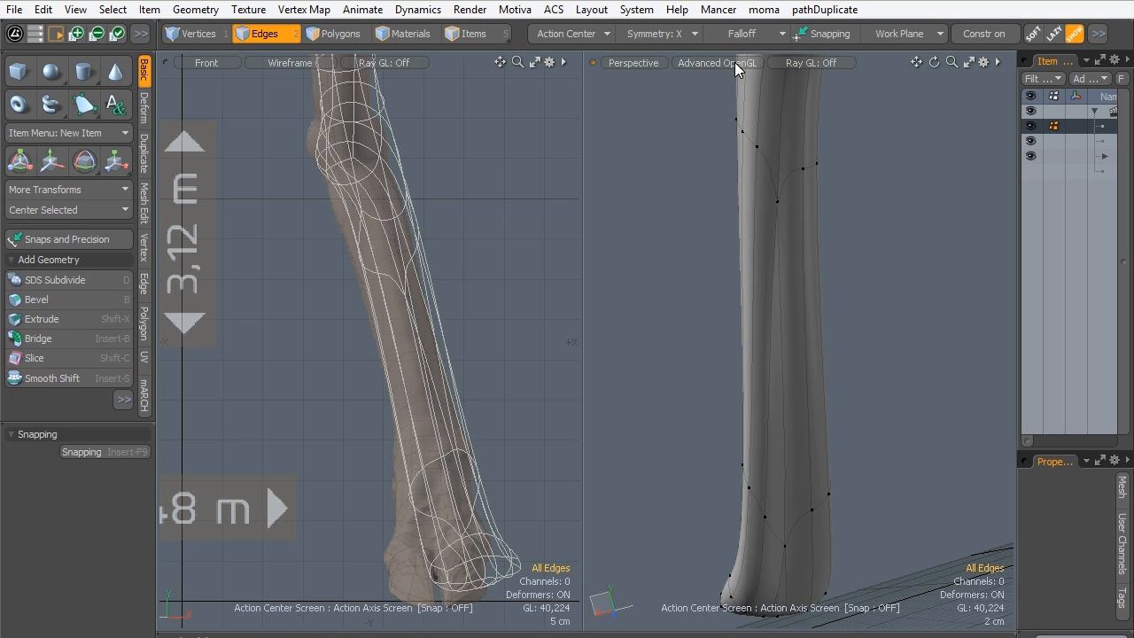
left_click_drag(782, 337, 796, 232, "alt")
left_click_drag(762, 350, 801, 199, "alt")
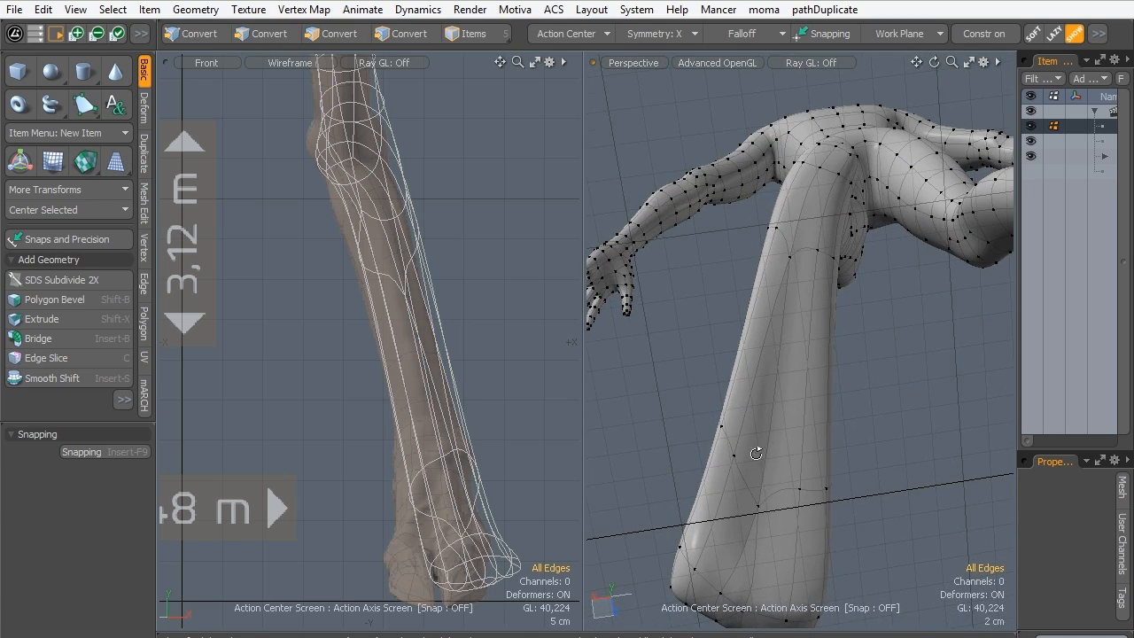
left_click_drag(756, 454, 756, 478, "alt")
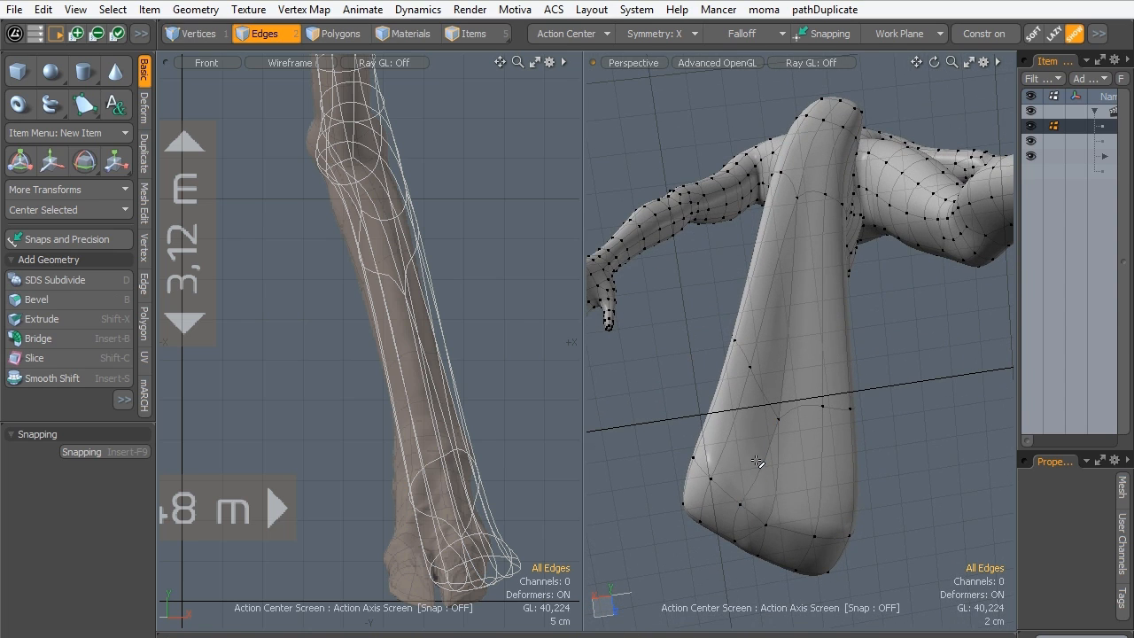
Delete the remaining old edge at the lower back of the smoothed shin and check the surface.
key("BackSpace")
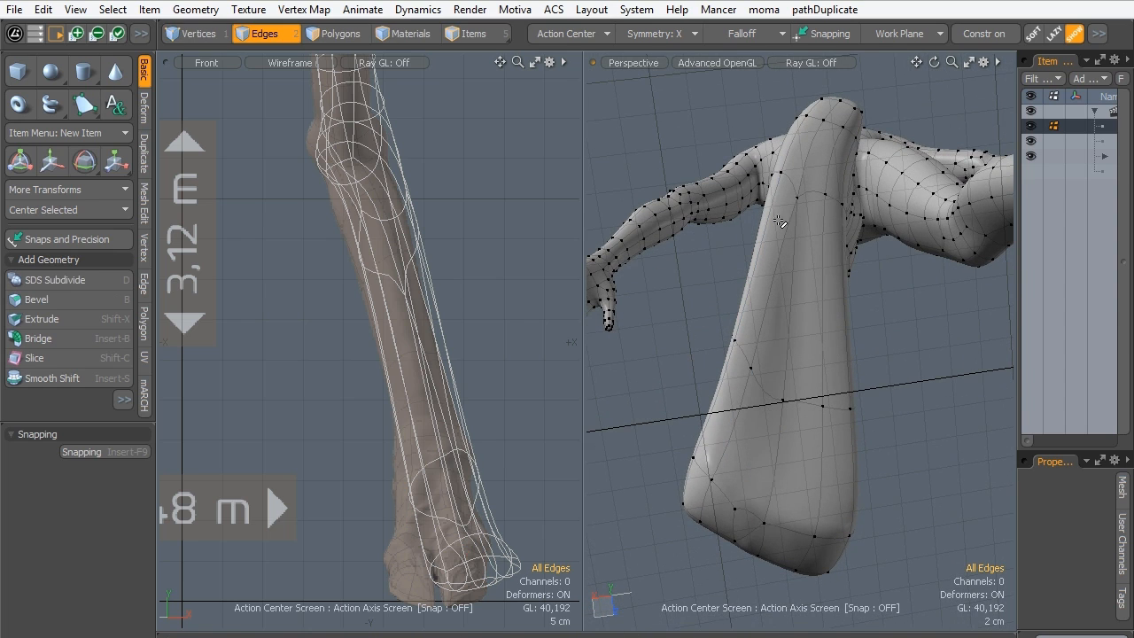
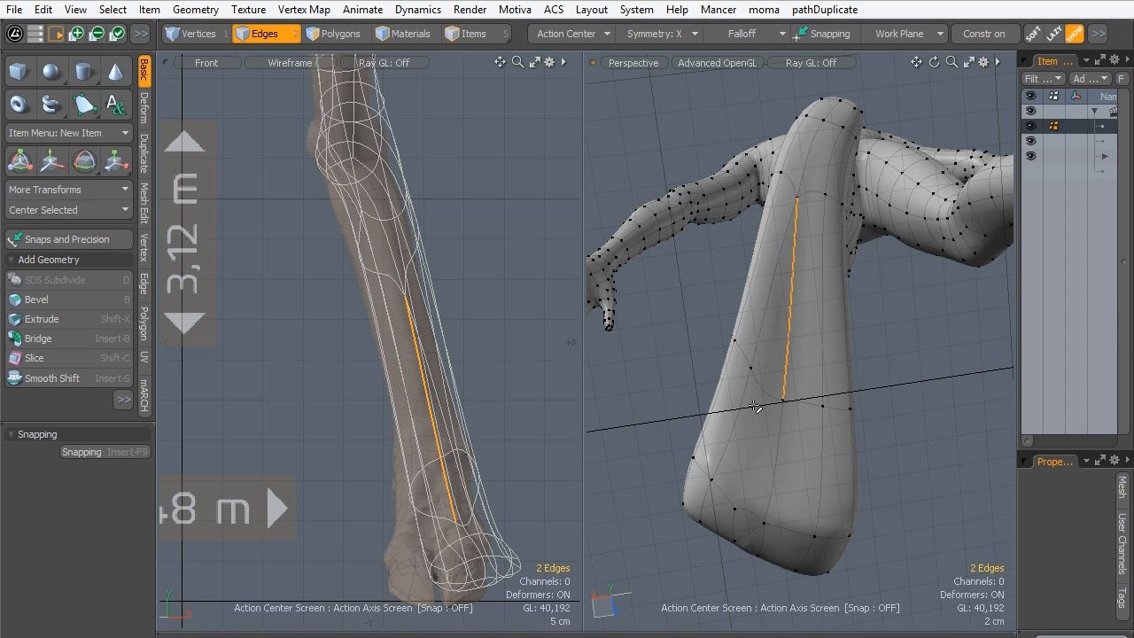
left_click(762, 253)
left_click_drag(762, 253, 762, 383, "alt")
left_click_drag(766, 445, 788, 405, "alt")
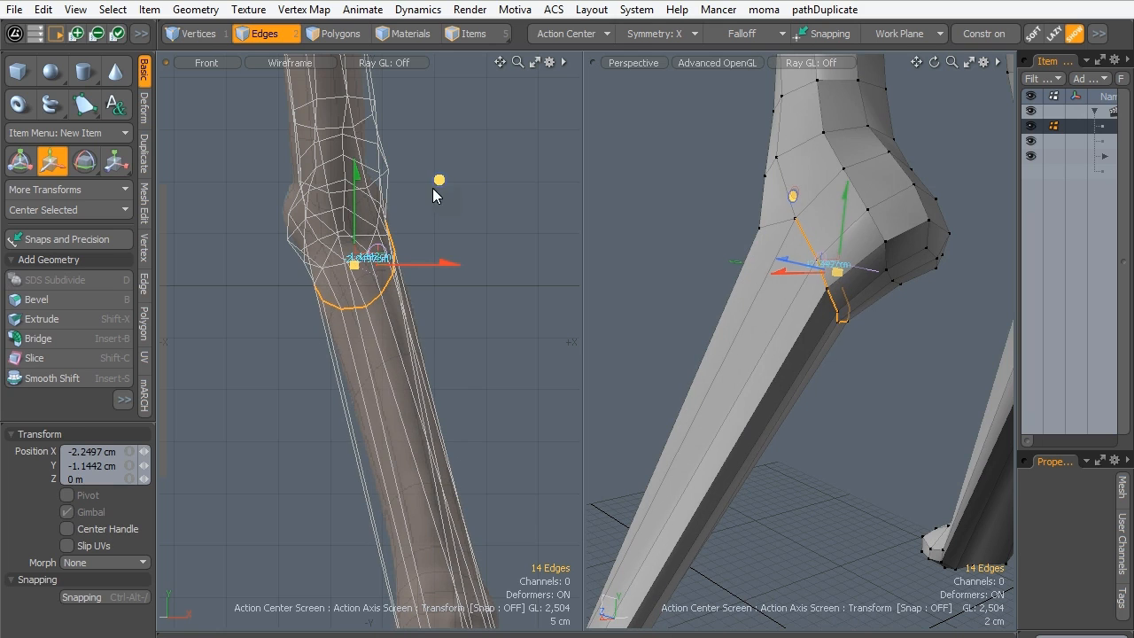
Shift the partial edge loop just below the knee about -2.25 cm in X and -1.14 cm in Y.
key("q")
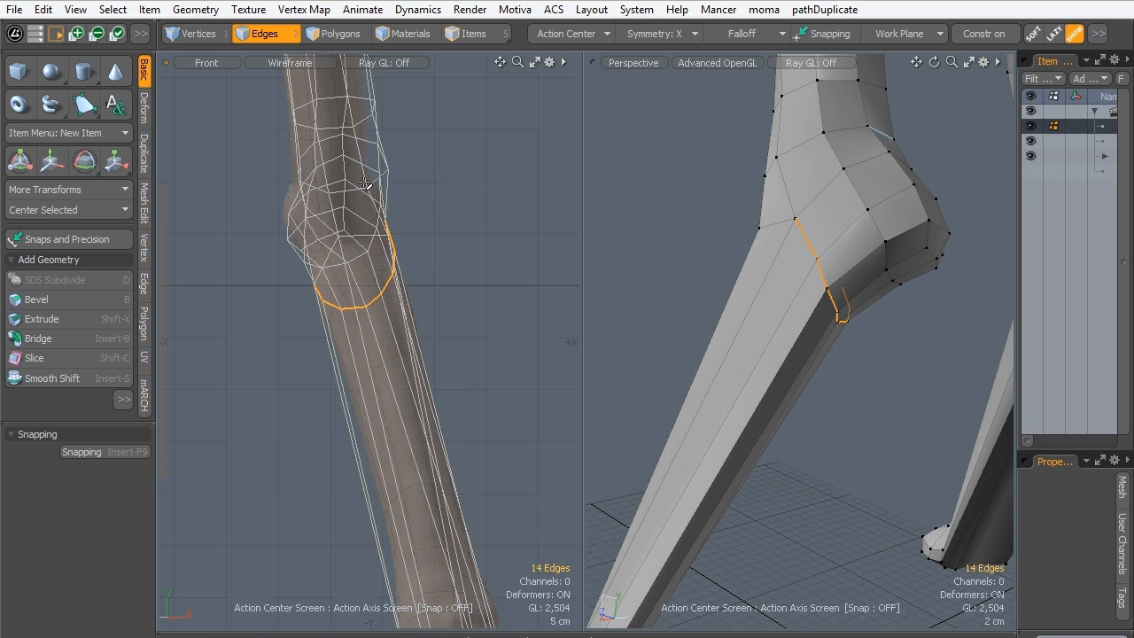
left_click_drag(363, 185, 386, 259, "alt+shift")
scroll(387, 259, "up", 1)
left_click_drag(851, 284, 676, 260, "alt")
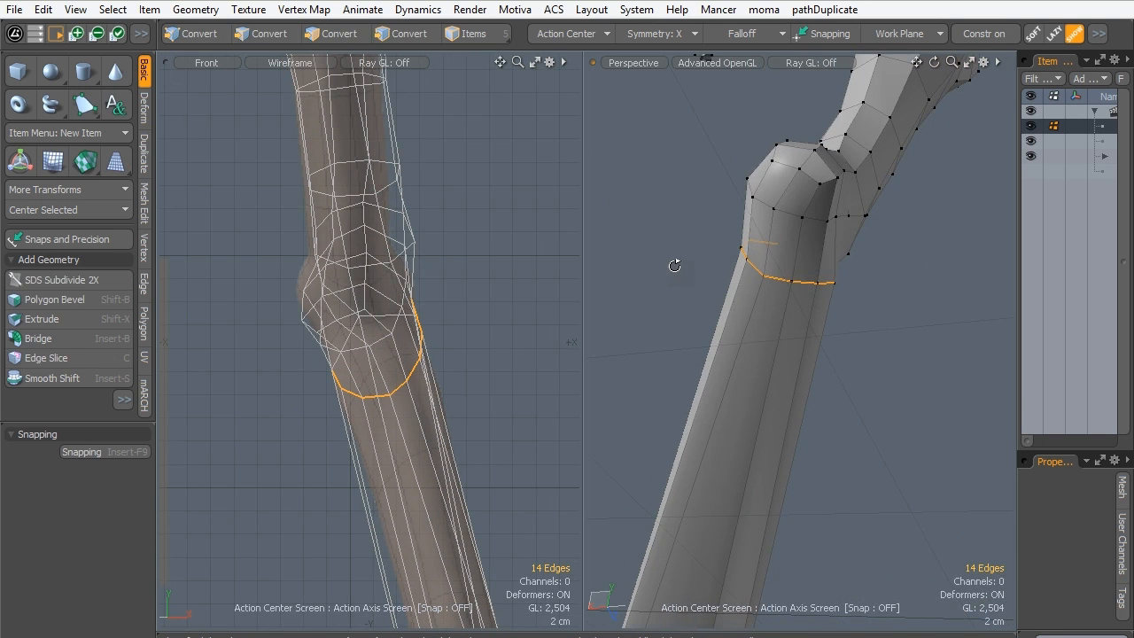
Move the vertex on the outer side of the knee crease to even out the contour around the joint.
key("3")
left_click_drag(729, 227, 808, 255, "alt")
key("1")
left_click(782, 256)
key("w")
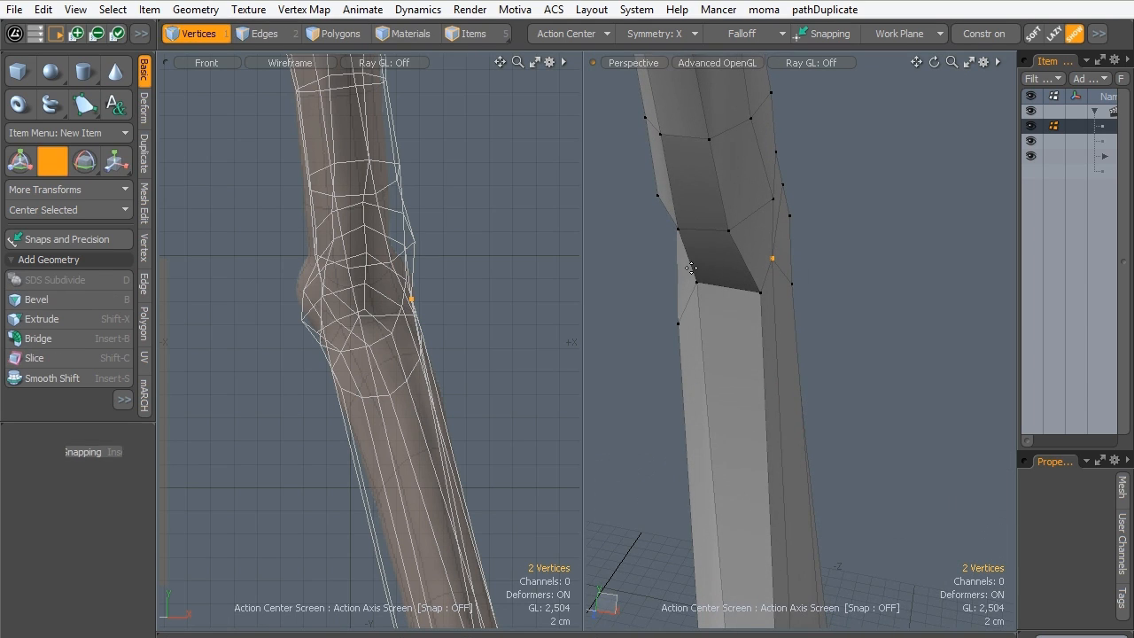
left_click_drag(691, 269, 679, 301, "alt")
left_click_drag(838, 264, 849, 265)
left_click_drag(715, 311, 676, 292, "alt")
key("w")
key("space")
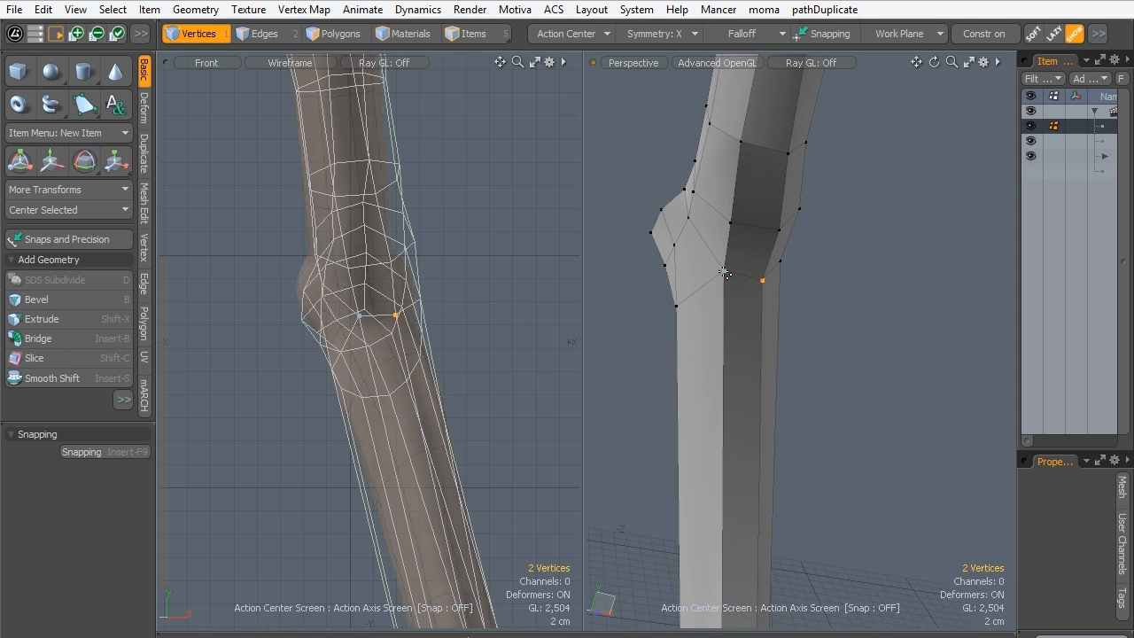
Move the vertex at the bottom of the knee crease sideways to refine the bend.
key("w")
left_click_drag(758, 282, 738, 278)
mouse_move(709, 183)
left_mouse_down("alt")
mouse_move(672, 180)
mouse_move(696, 181)
left_mouse_up("alt")
key("space")
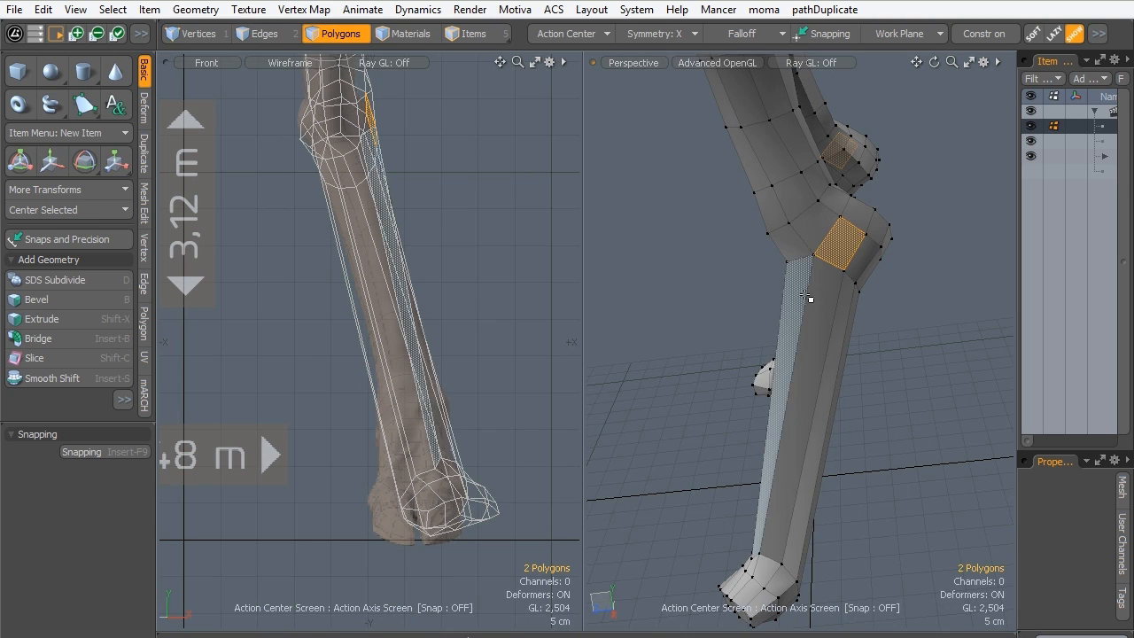
Select the ring of long shin polygons on both legs and Loop Slice it once around mid-shin.
left_click_drag(810, 299, 799, 289)
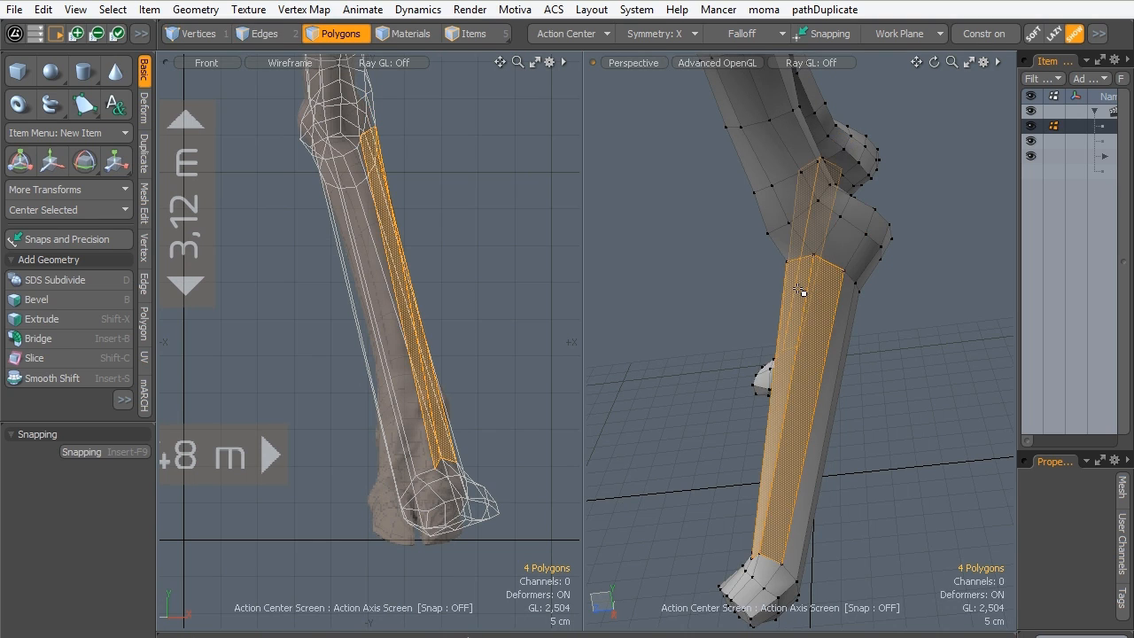
key("l")
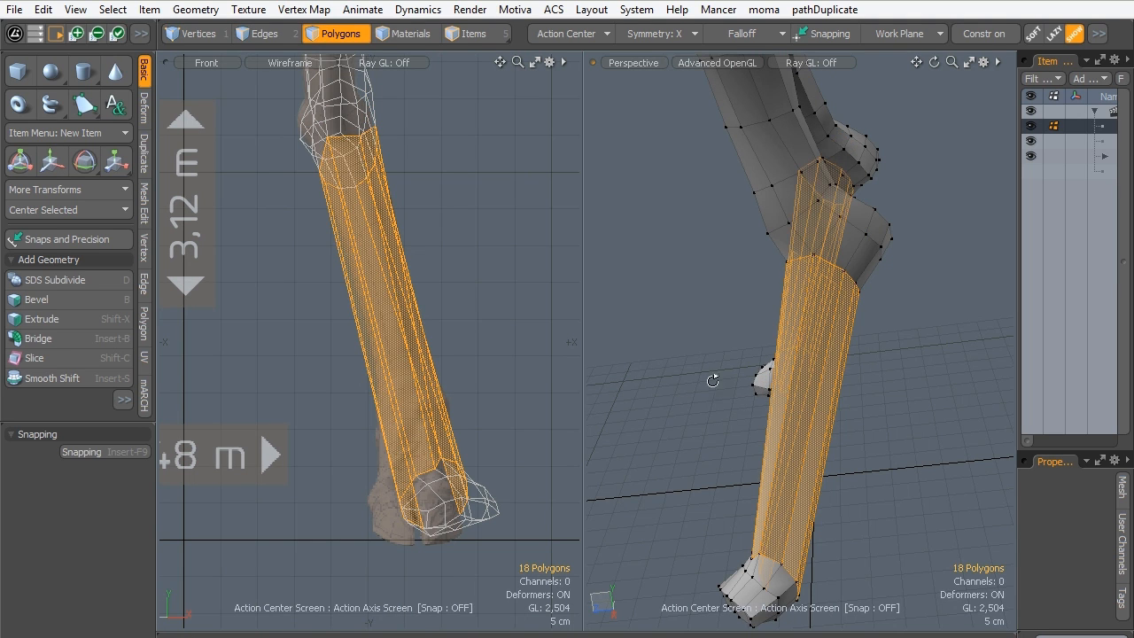
left_click_drag(712, 380, 685, 308, "alt")
key("alt+c")
left_click(685, 309)
key("space")
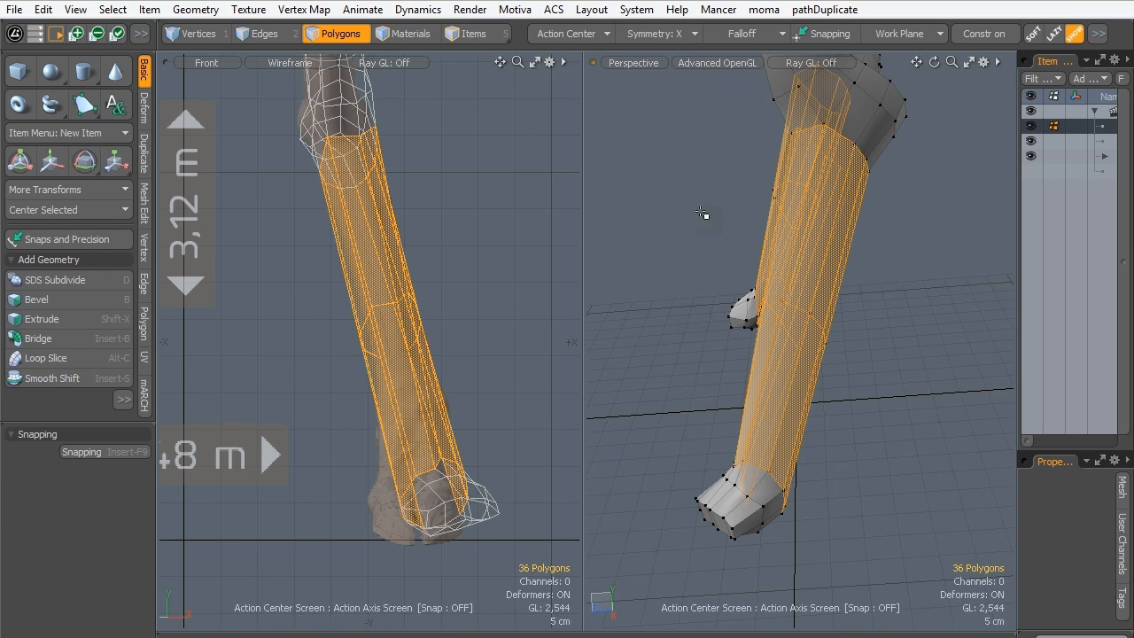
Close the gap in the mid-shin edge loop by edge slicing between its two open end vertices.
left_click(292, 34)
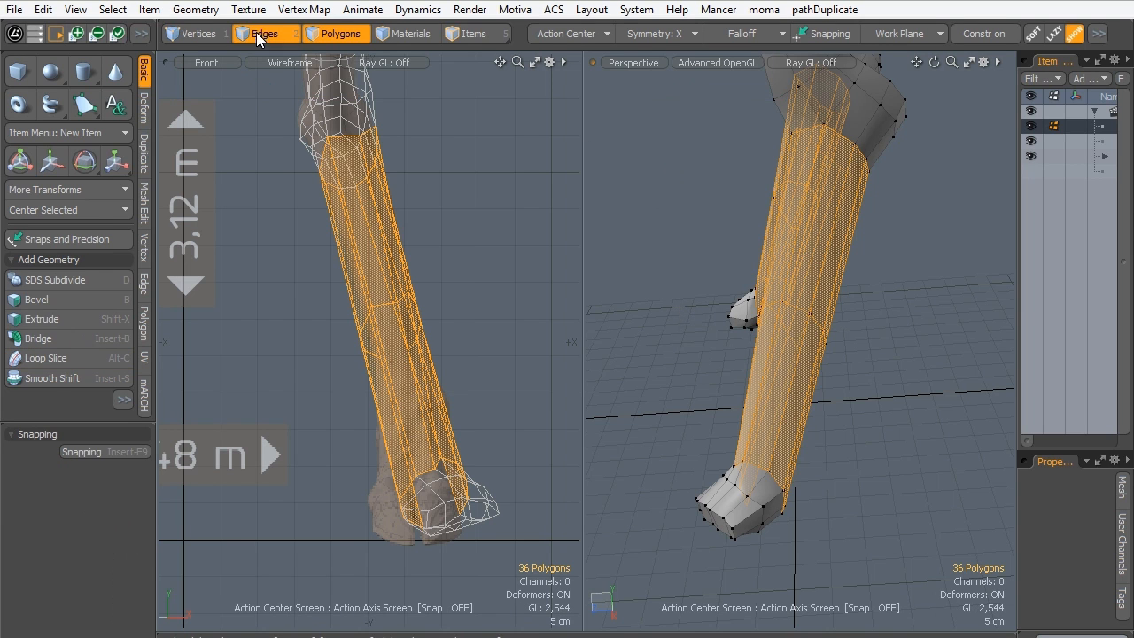
double_click(795, 308)
left_click_drag(881, 298, 698, 326, "alt")
key("shift+a")
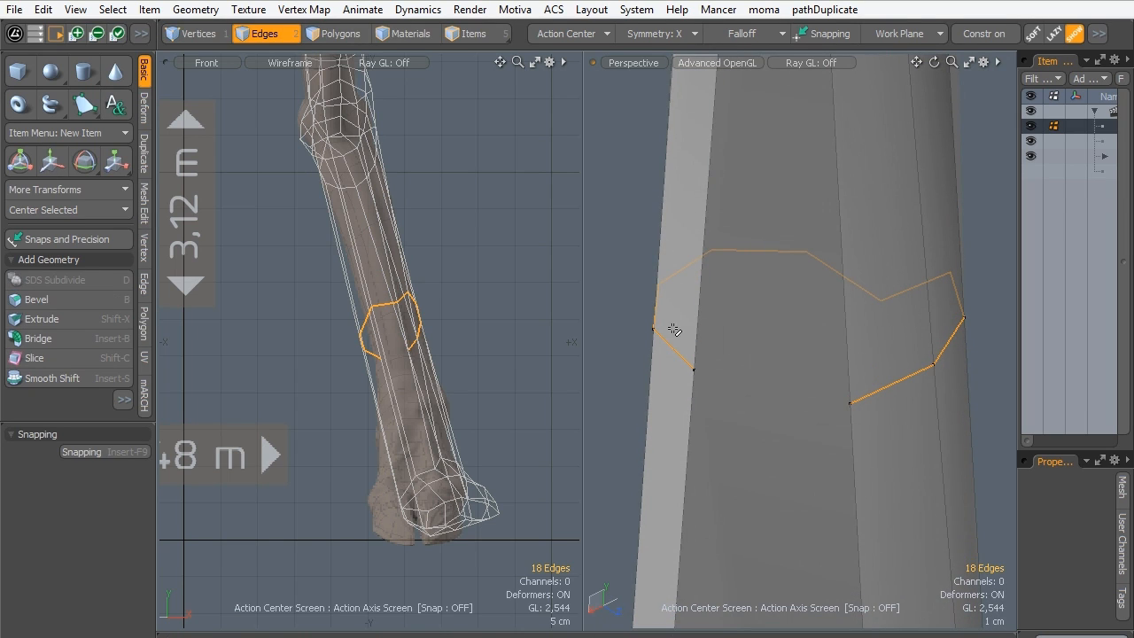
left_click(599, 275)
key("c")
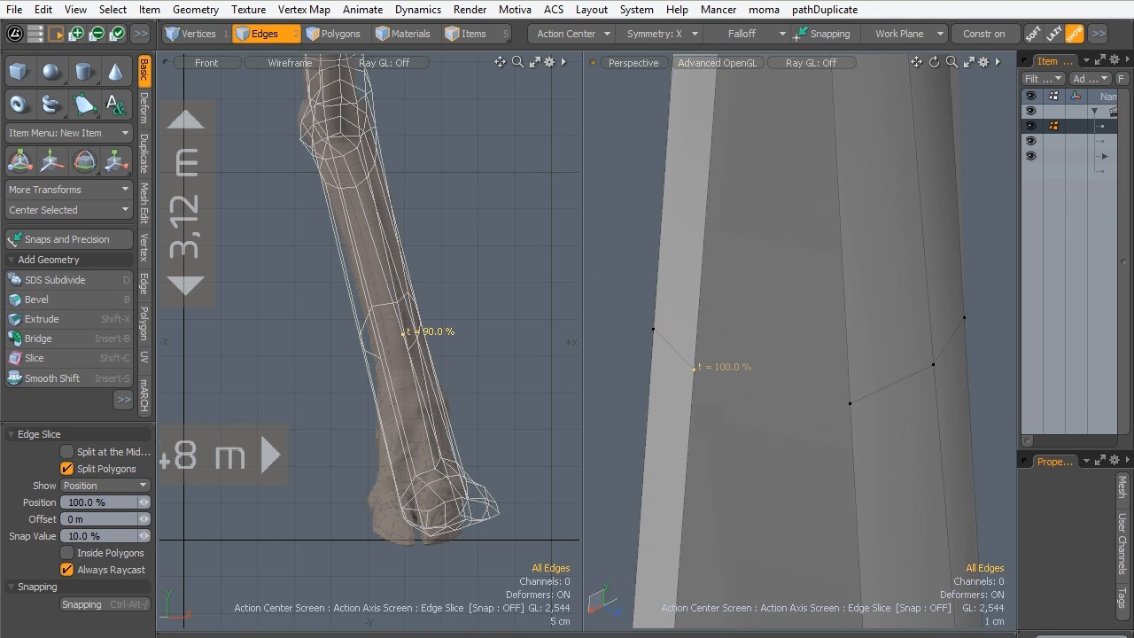
left_click(848, 401)
key("q")
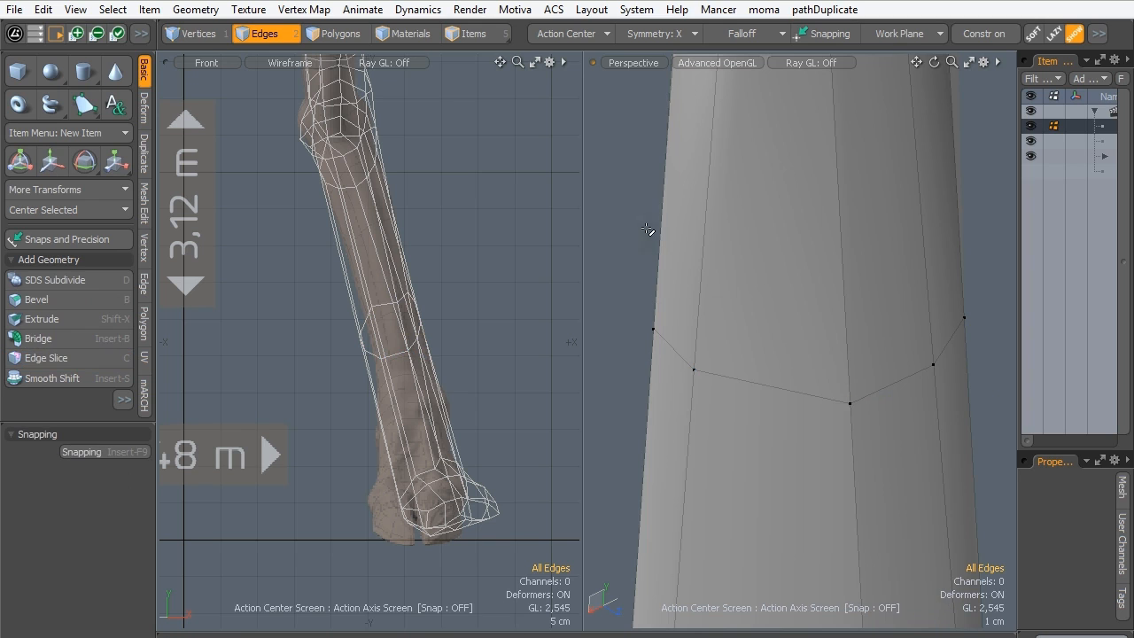
Select the complete mid-shin edge loop on both legs.
left_click_drag(826, 234, 642, 343, "ctrl+alt")
double_click(788, 358)
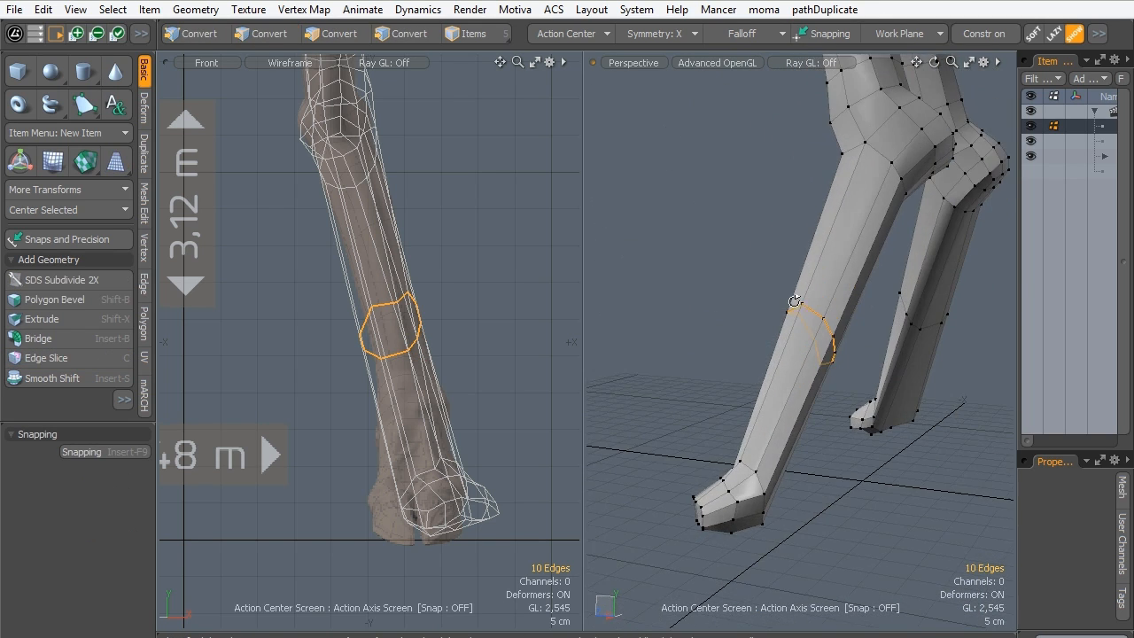
key("w")
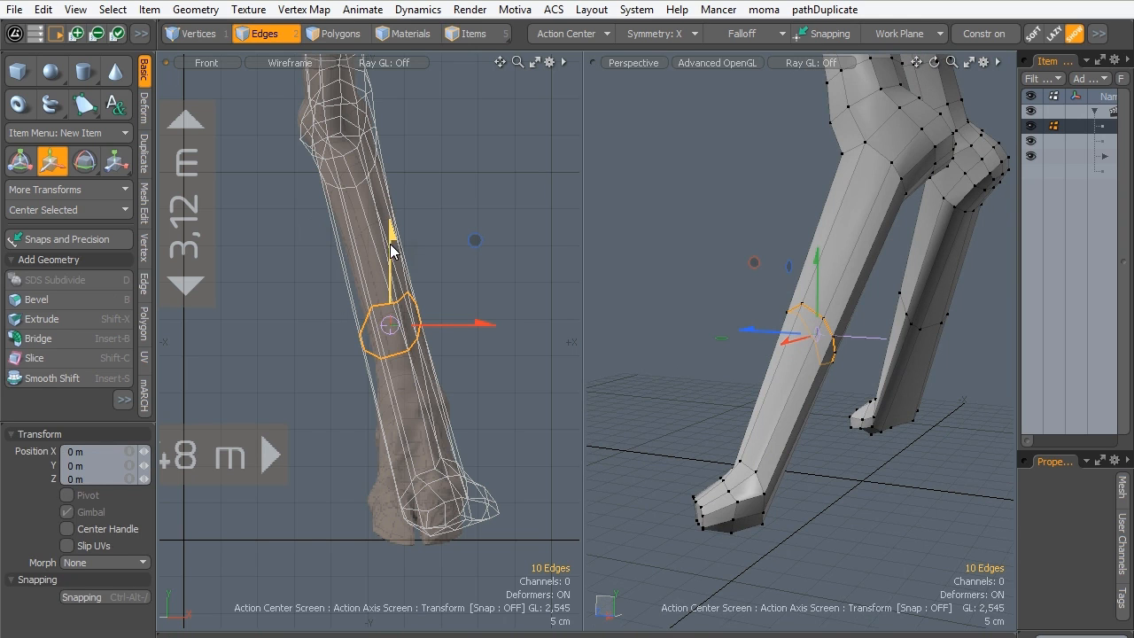
key("space")
left_click_drag(751, 411, 669, 114, "alt")
double_click(790, 310)
left_click_drag(709, 288, 673, 301, "alt")
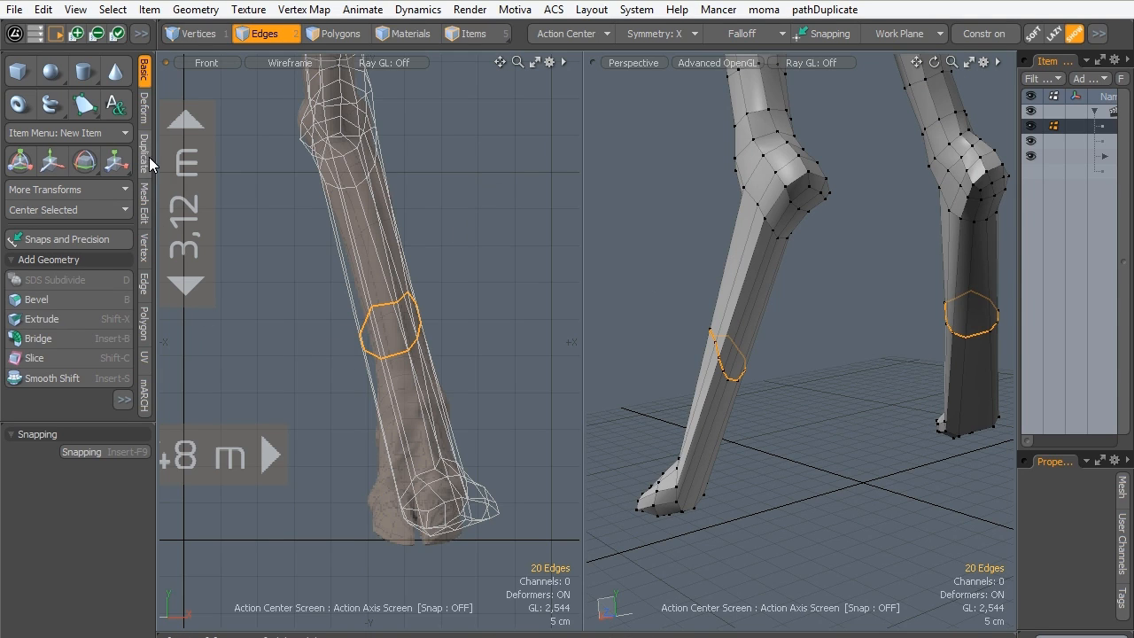
Use Edge Slide to slide the mid-shin loops down the legs by 7.8 cm (30.9 %).
left_click(144, 108)
left_click(142, 155)
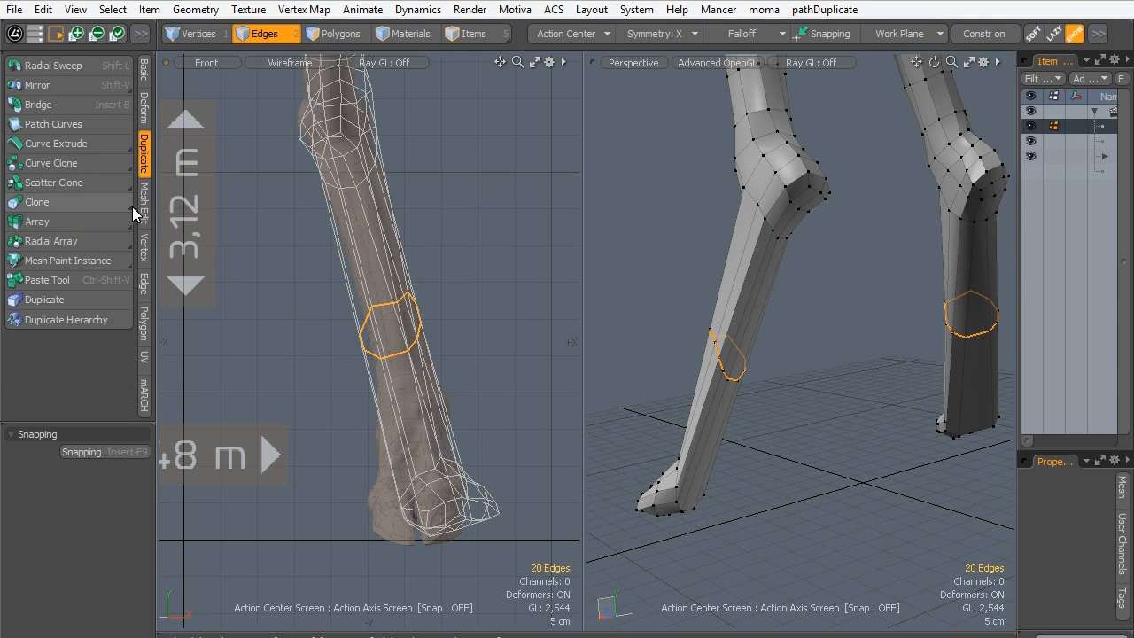
left_click(142, 203)
left_click(144, 248)
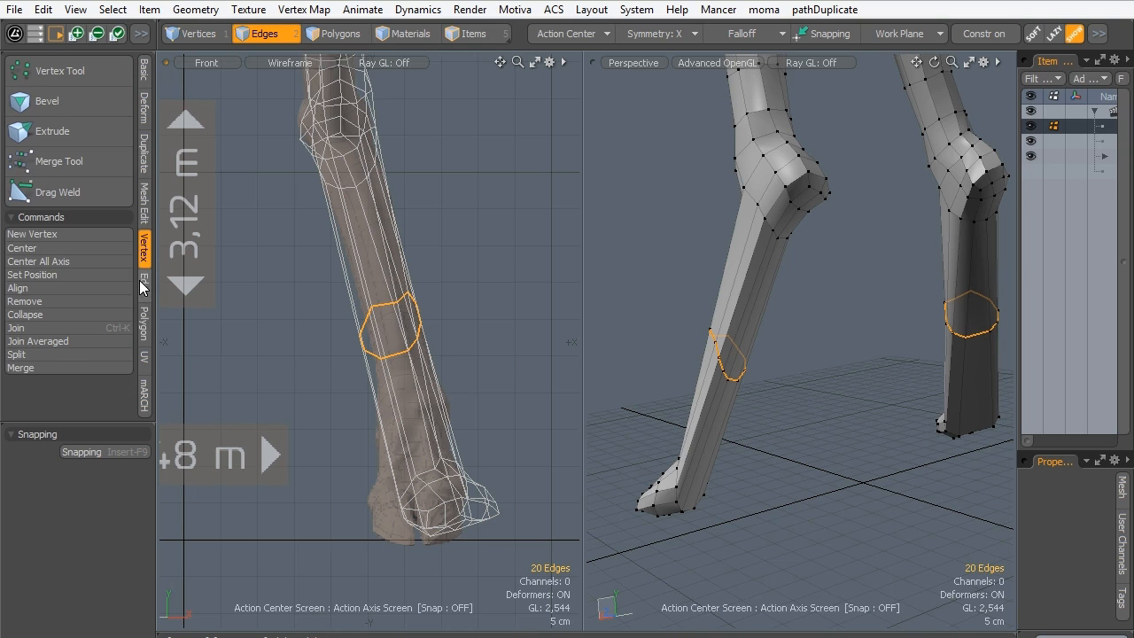
left_click(143, 283)
left_click(40, 194)
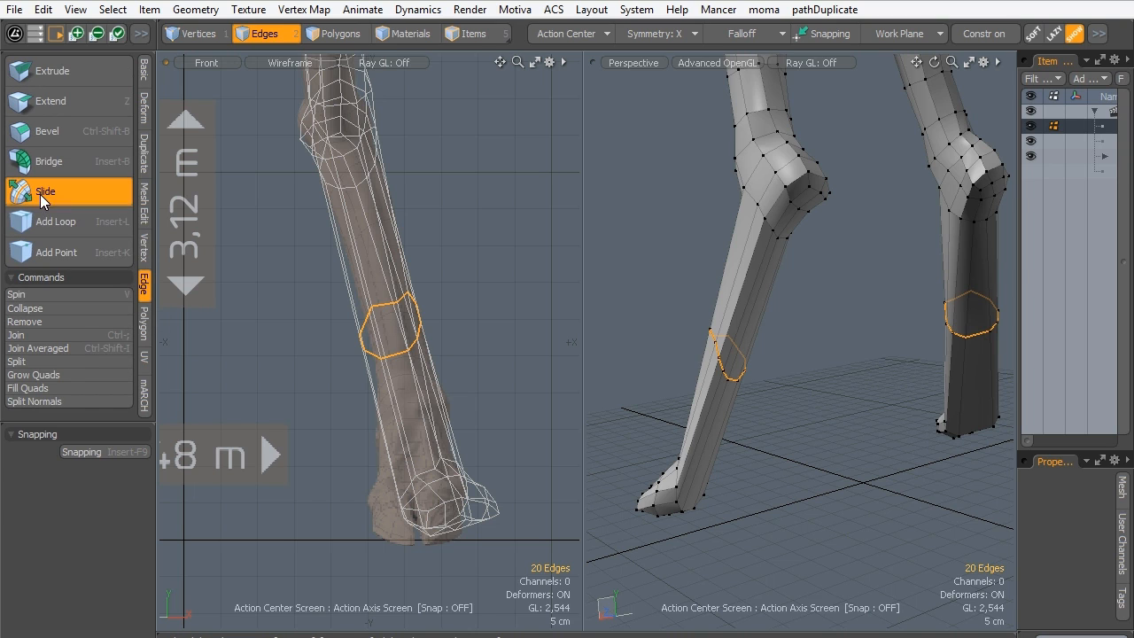
left_click(391, 305)
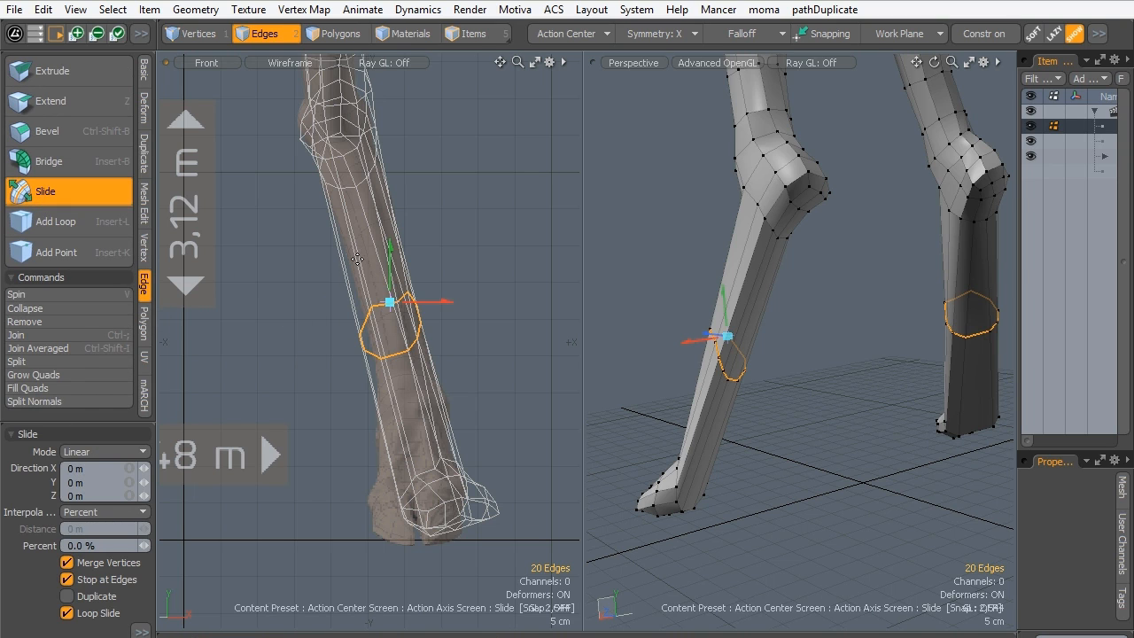
left_click_drag(371, 273, 374, 324)
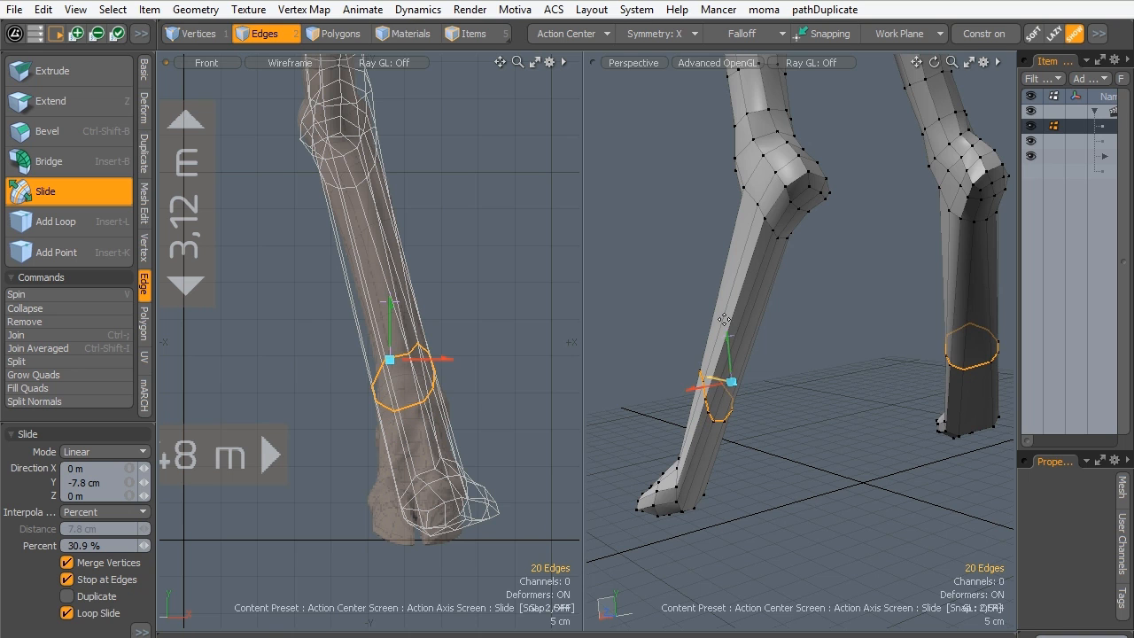
left_click_drag(764, 418, 671, 395, "alt")
scroll(768, 345, "up", 3)
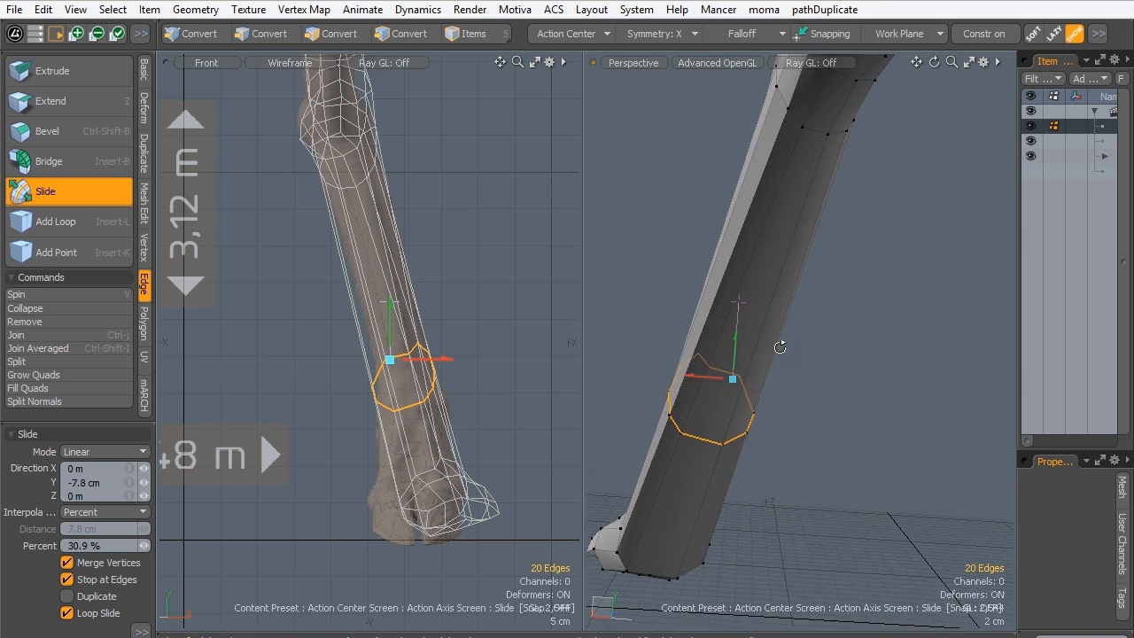
left_click_drag(783, 347, 790, 392, "alt")
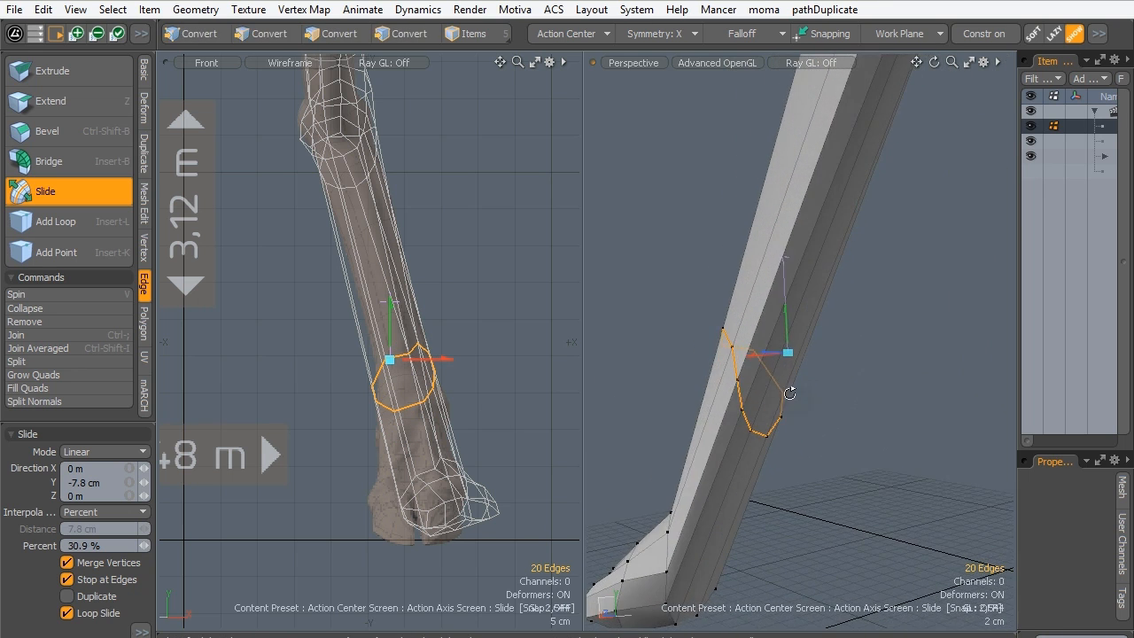
key("space")
In the Right view, flatten the shin loops by scaling them to 16 % in Y with the Automatic action center.
key("ctrl+space")
left_click(517, 352)
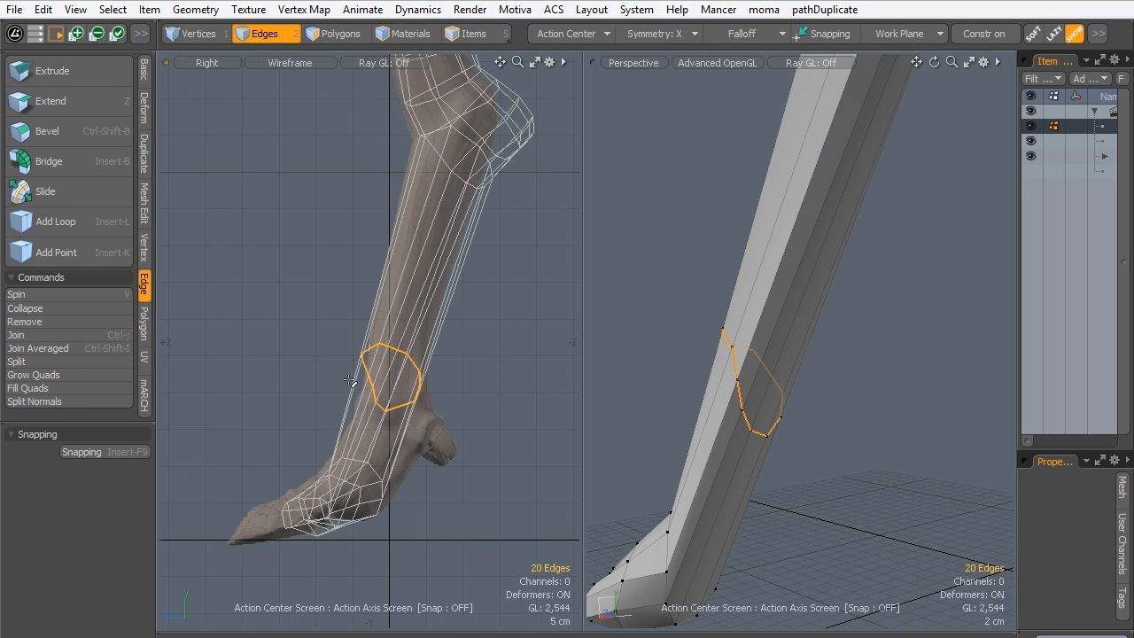
key("r")
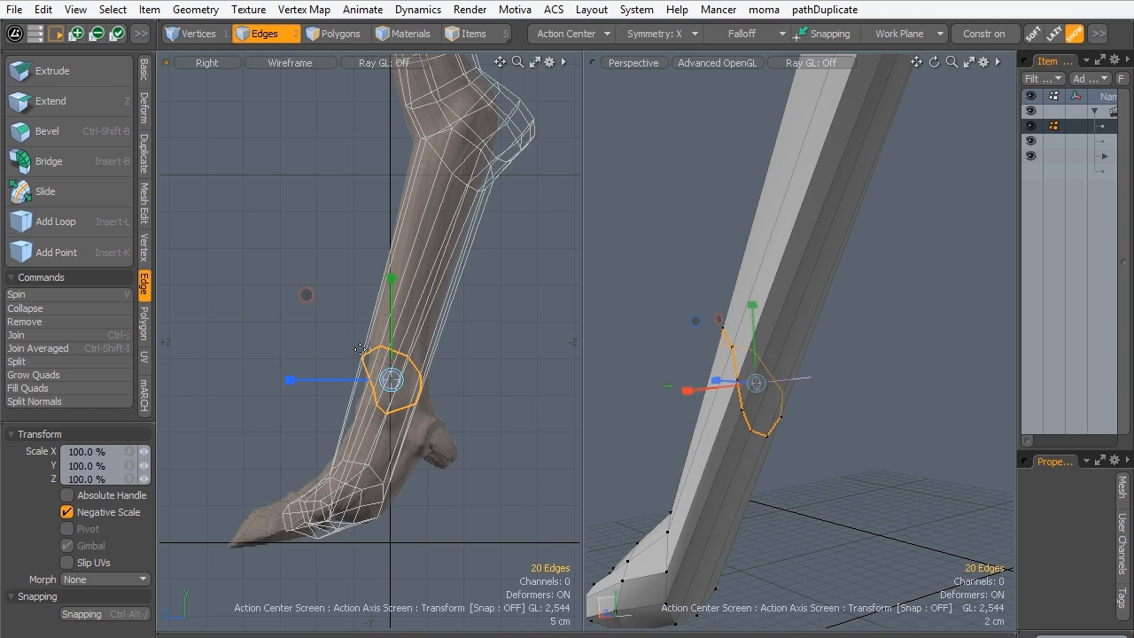
left_click(571, 34)
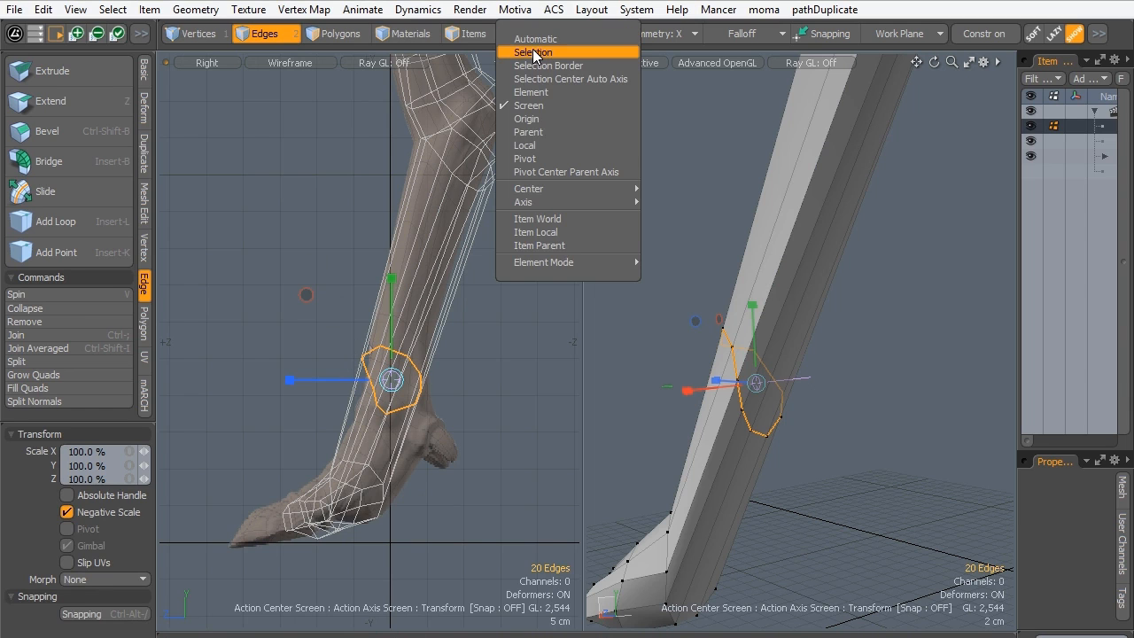
left_click_drag(745, 439, 713, 355, "alt")
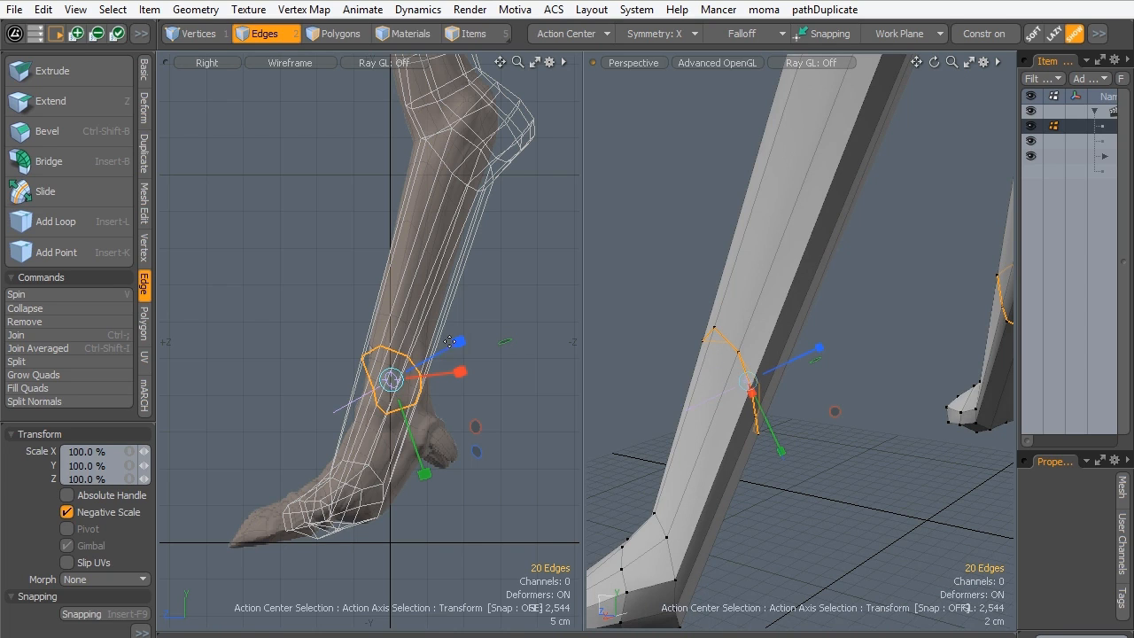
left_click(536, 35)
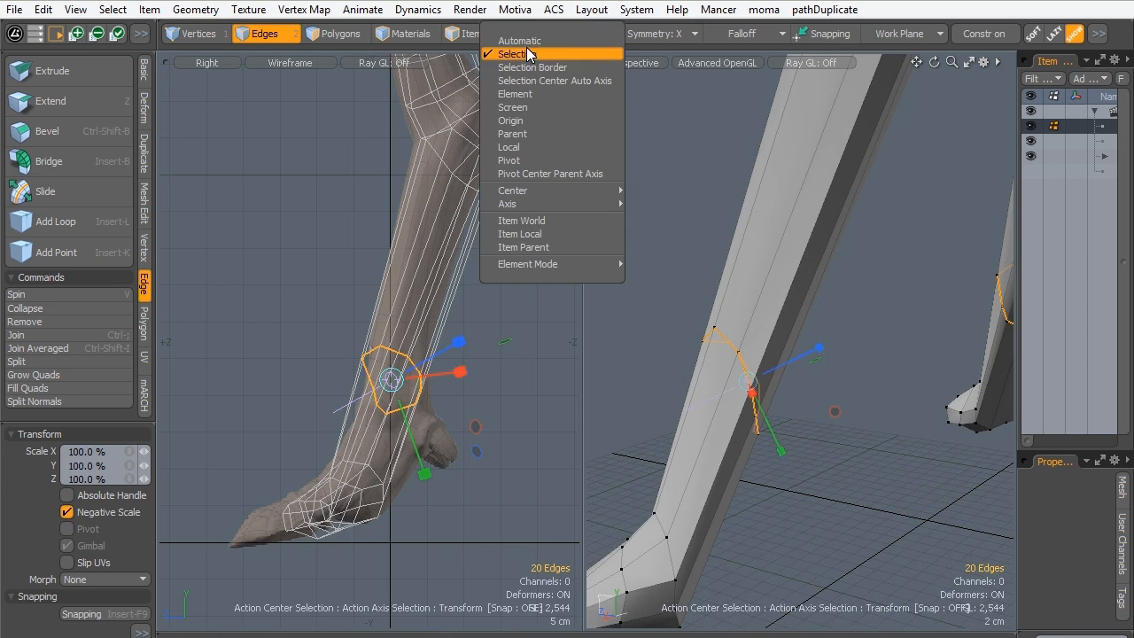
left_click(519, 41)
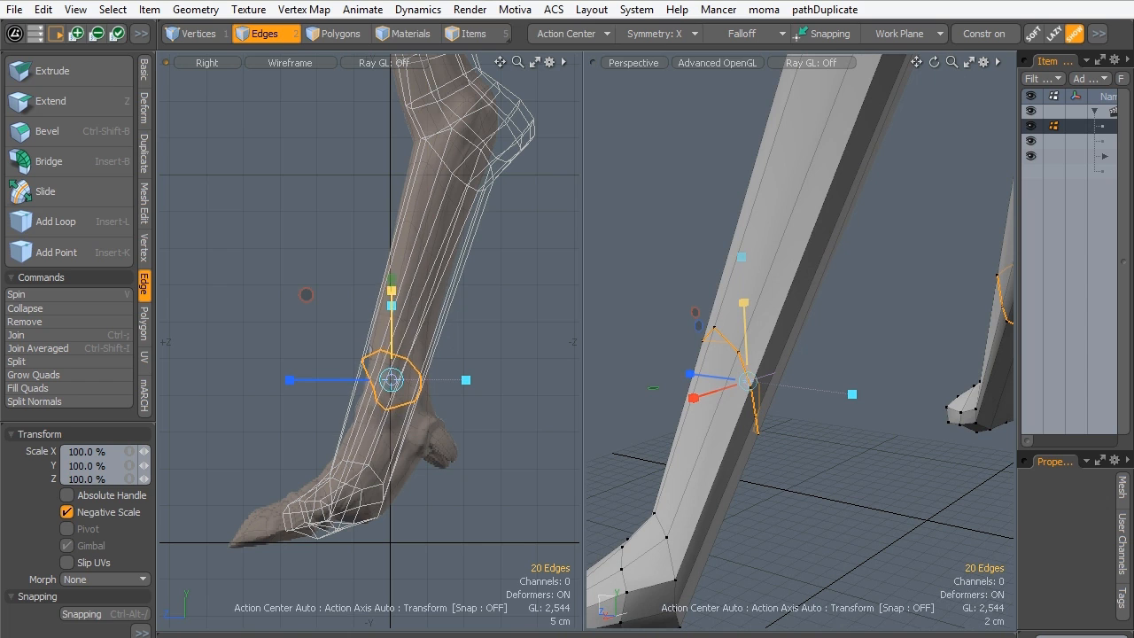
left_click_drag(391, 289, 390, 364)
left_click_drag(780, 381, 841, 376, "alt")
scroll(780, 376, "down", 3)
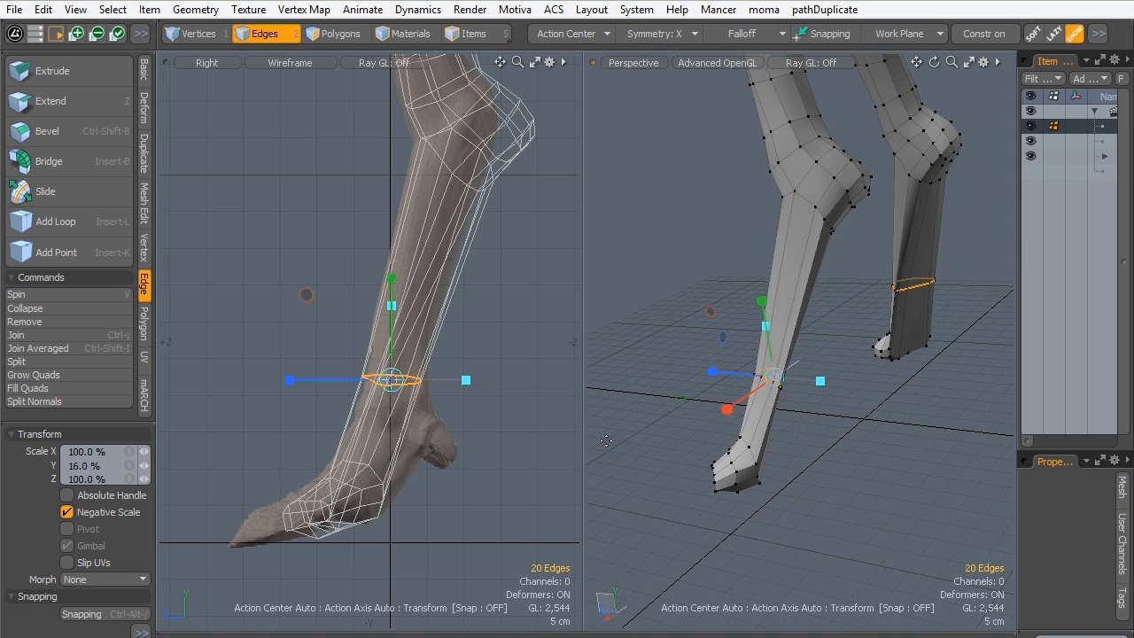
key("space")
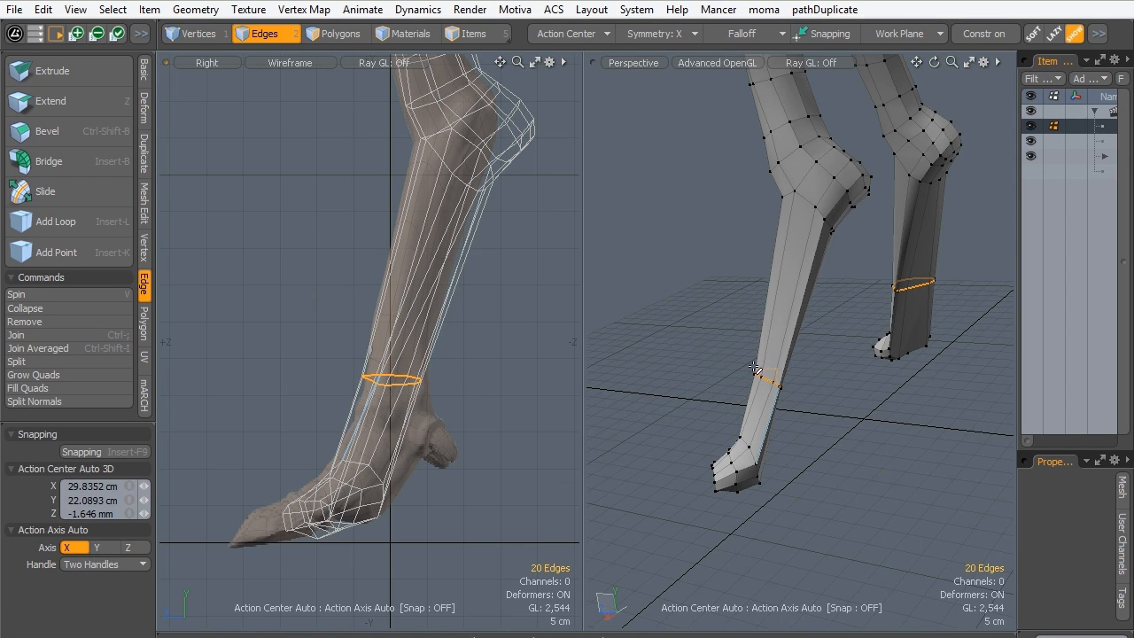
Select the back edges of the shin loop, turn off the Screen action center and move them about -1.4 cm in Z.
left_click_drag(814, 345, 645, 357, "alt")
left_click_drag(772, 371, 851, 394, "ctrl+alt")
left_click(757, 408)
left_click(776, 383, "shift")
key("w")
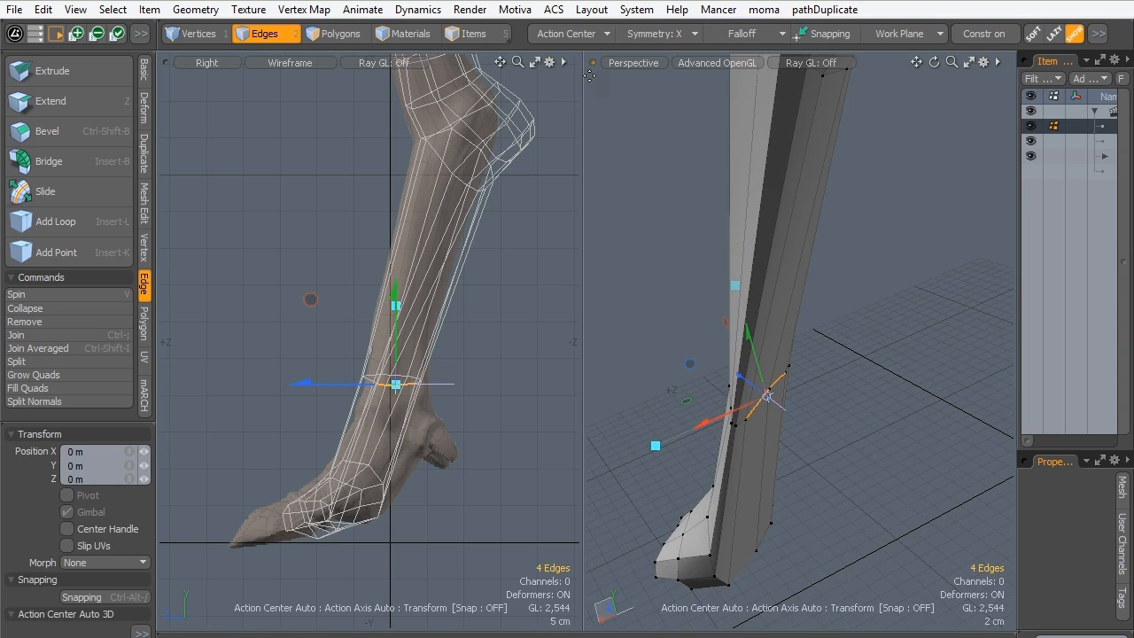
key("alt+s")
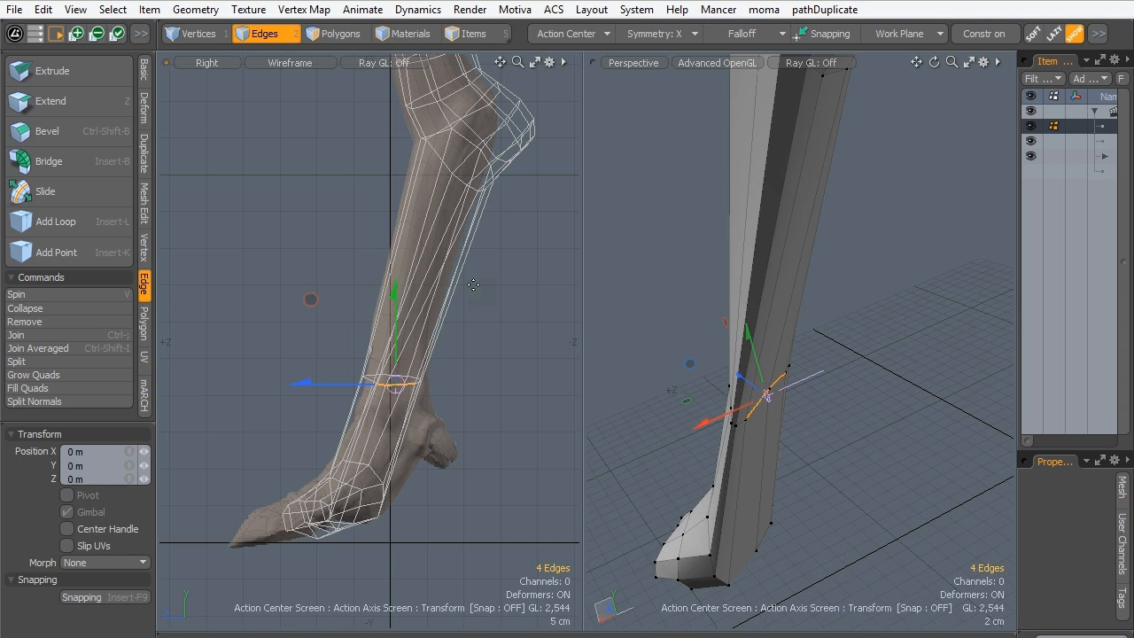
left_click(559, 36)
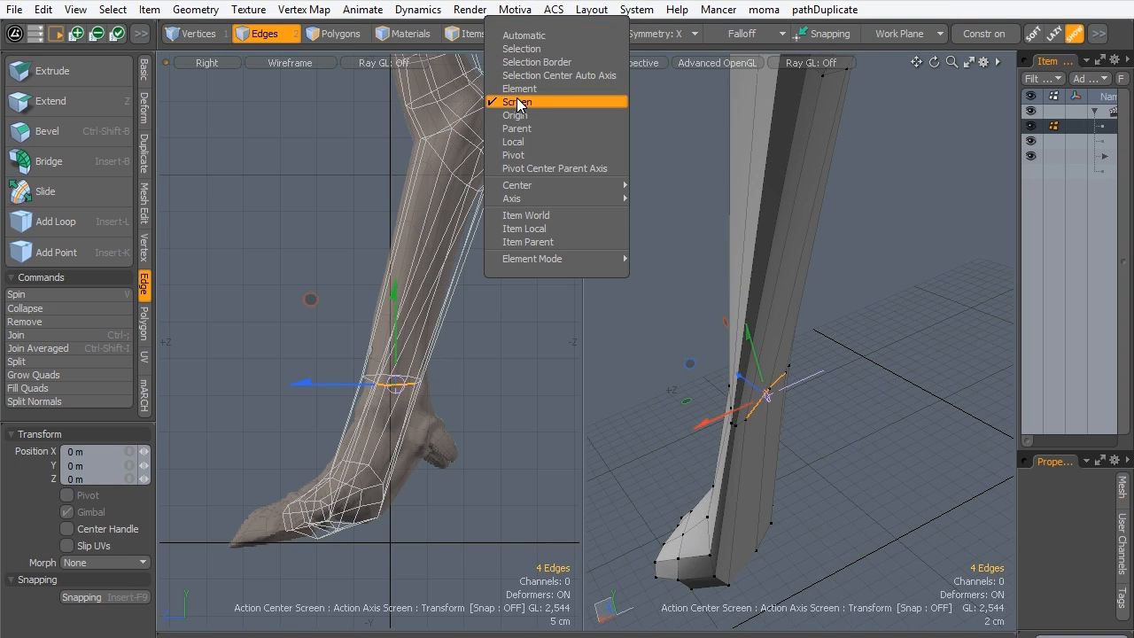
left_click(532, 101)
mouse_move(319, 391)
left_mouse_down()
mouse_move(347, 390)
mouse_move(330, 391)
left_mouse_up()
key("q")
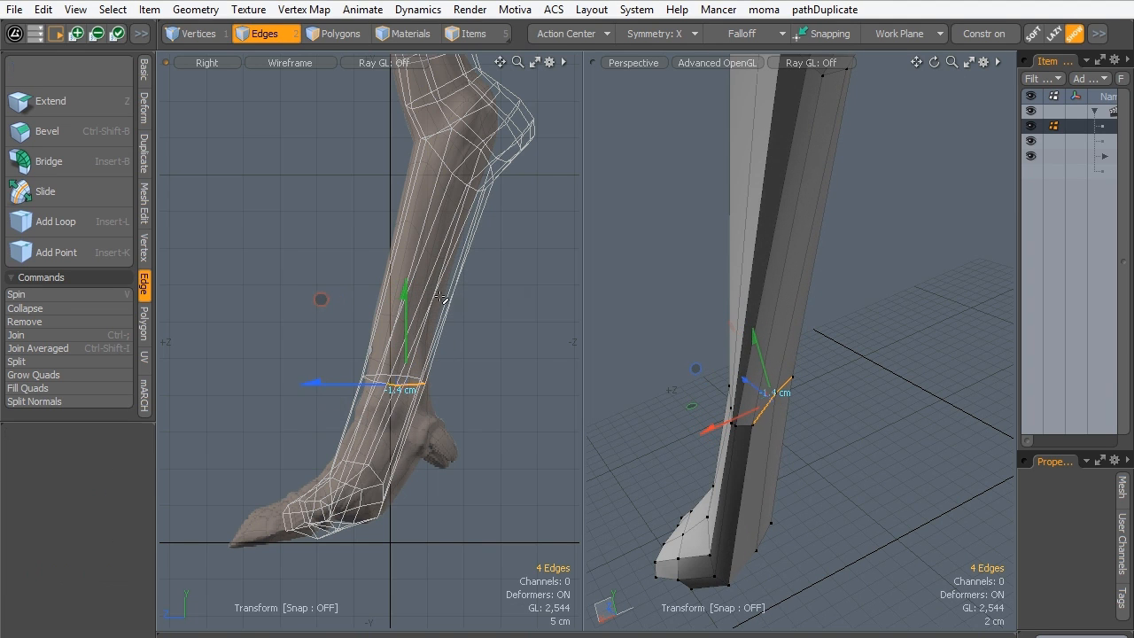
key("Escape")
Reposition a back vertex of the shin loop on both legs to even out the loop's rear contour.
left_click_drag(707, 381, 742, 407, "alt")
key("1")
left_click(738, 404)
key("y")
key("q")
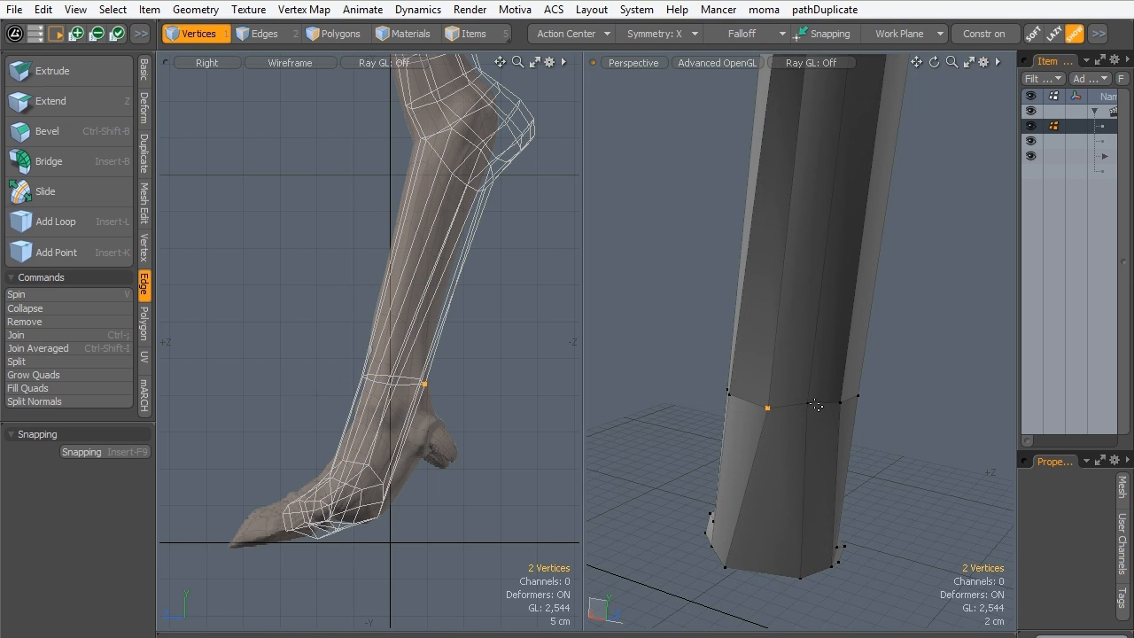
key("w")
left_click_drag(780, 446, 728, 388, "alt")
key("q")
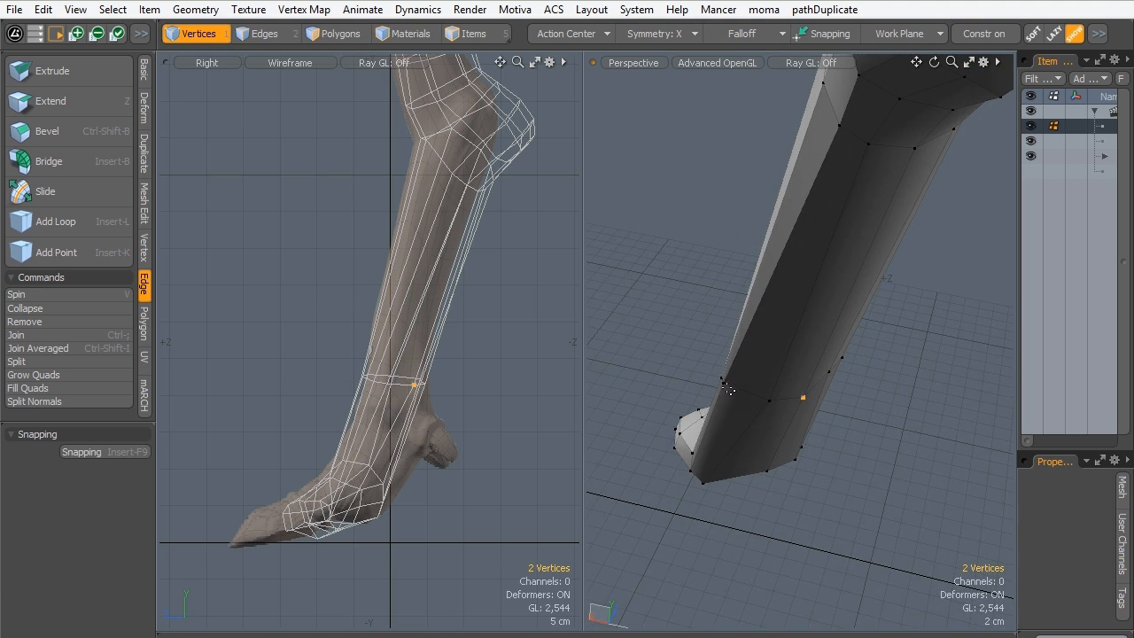
Move the neighbouring corner vertex at the back of the shin loop about -1.88 cm in X and -8.1 mm in Z.
key("w")
left_click_drag(724, 433, 682, 421, "alt")
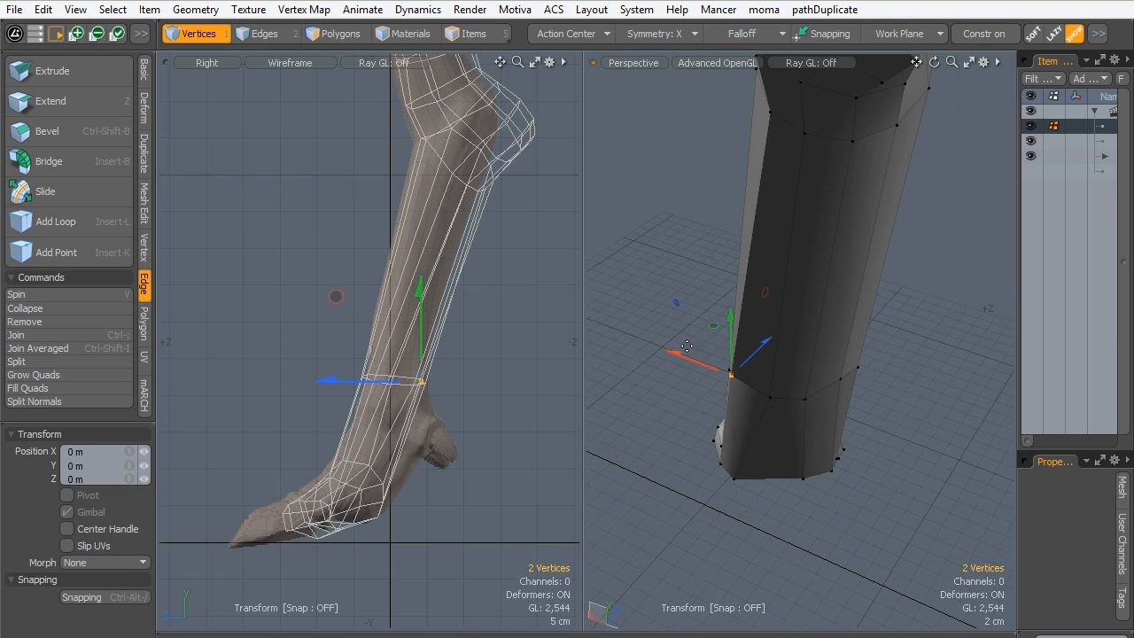
left_click_drag(715, 331, 726, 337)
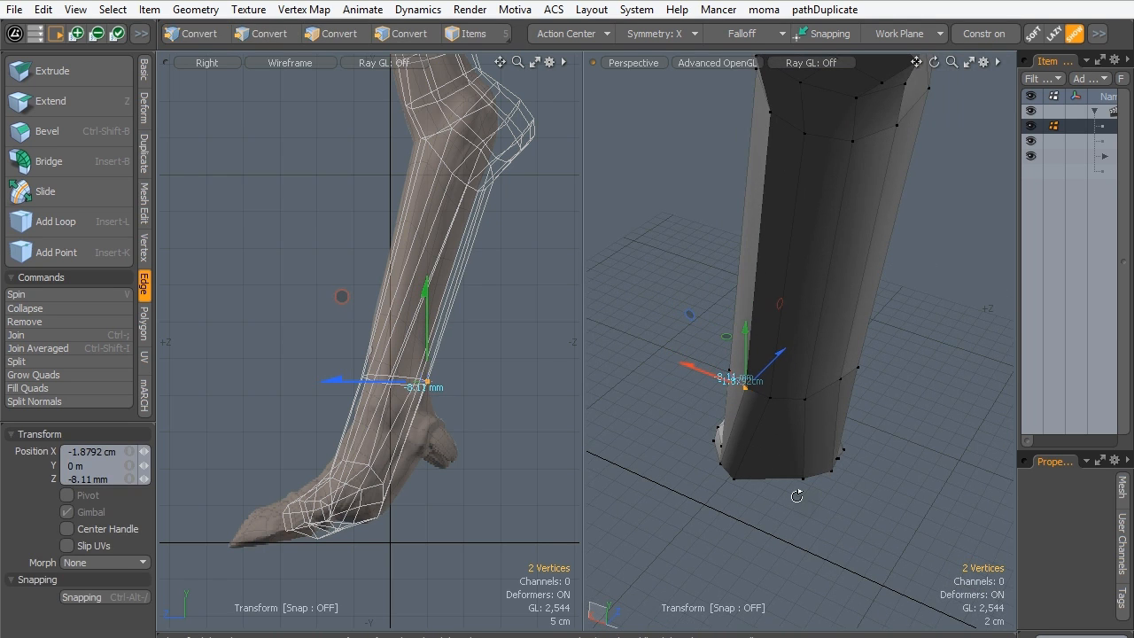
left_click_drag(797, 496, 835, 405, "alt")
left_click(847, 404)
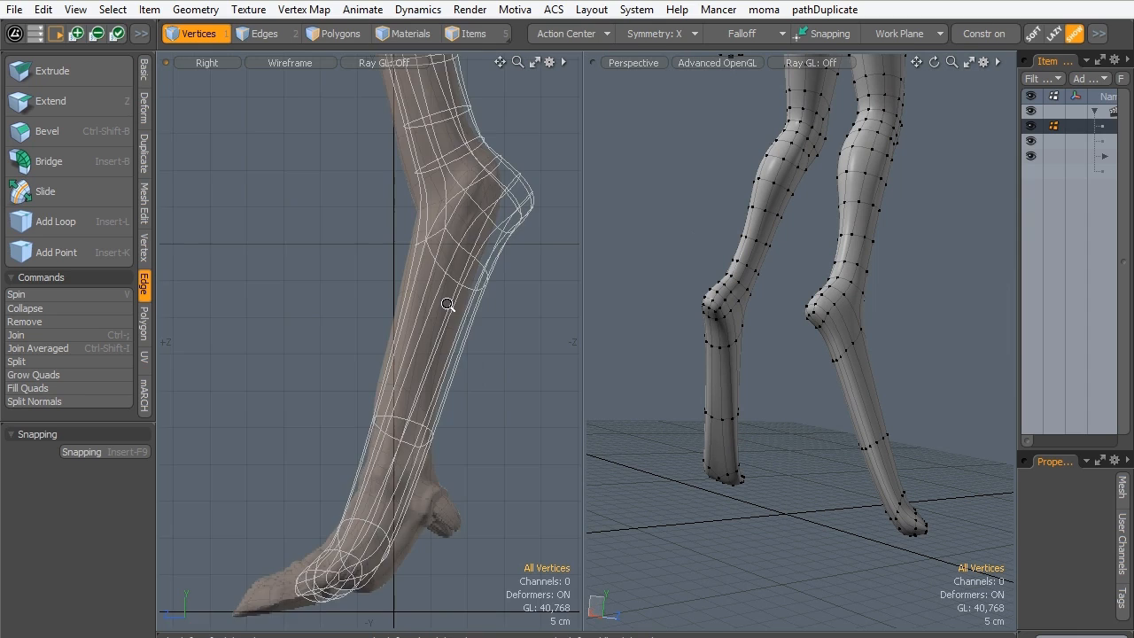
Turn off the subdivision display and move the second edge loop above the backward-pointing joint about 1.57 cm in Y and 1.14 cm in Z.
left_click_drag(450, 299, 517, 227, "ctrl+alt")
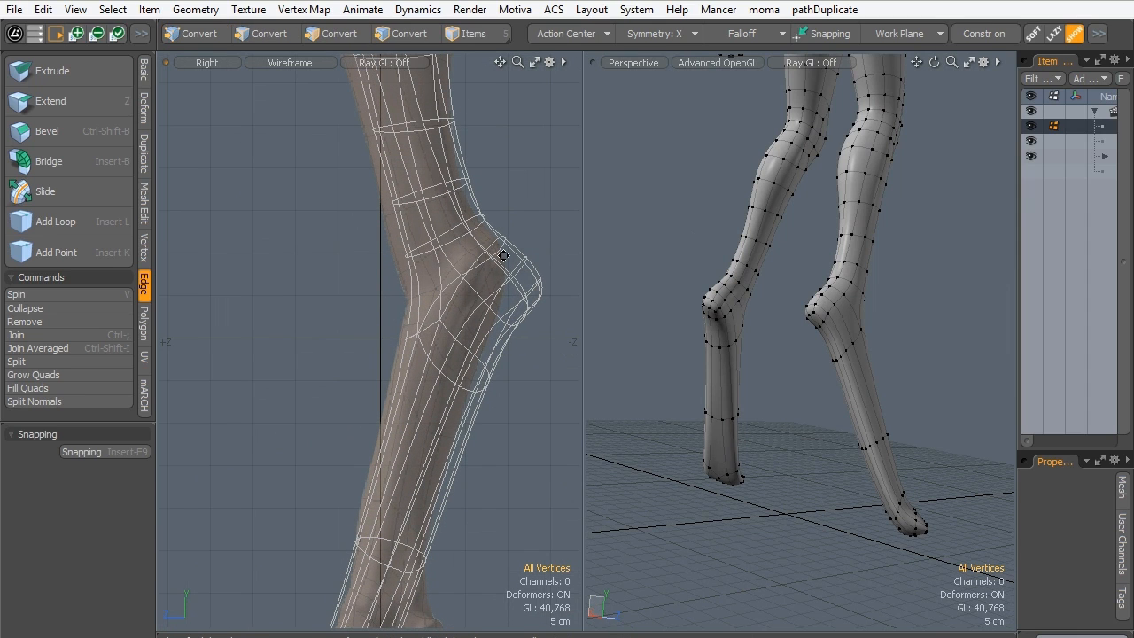
key("Tab")
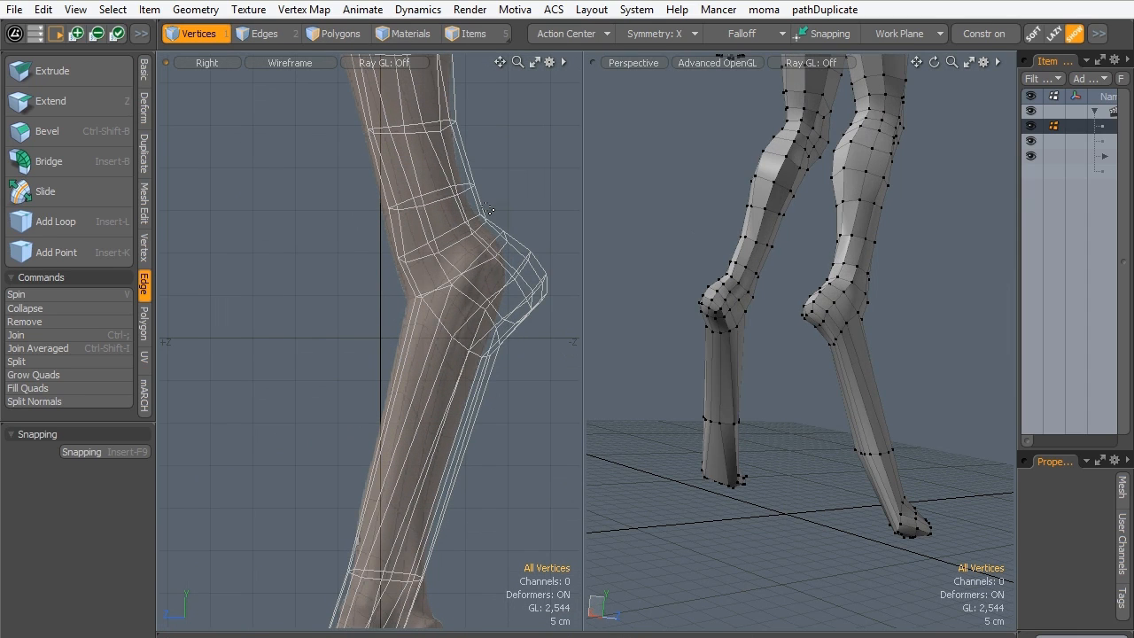
left_click_drag(486, 202, 485, 275, "alt+shift")
left_click(245, 35)
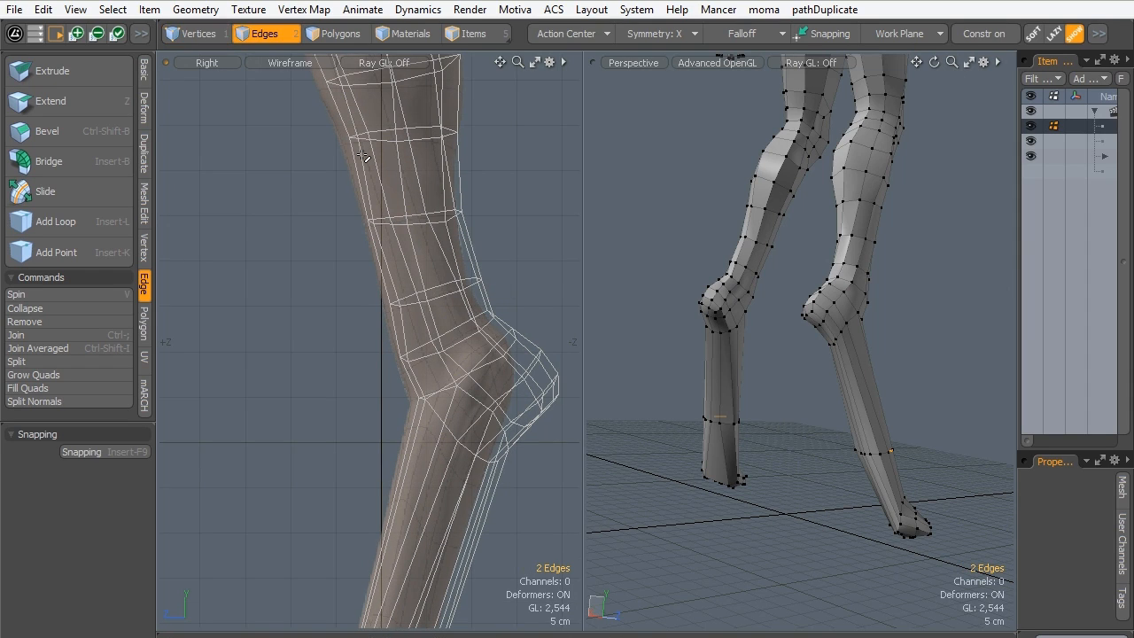
double_click(445, 288)
key("w")
left_click_drag(355, 209, 340, 191)
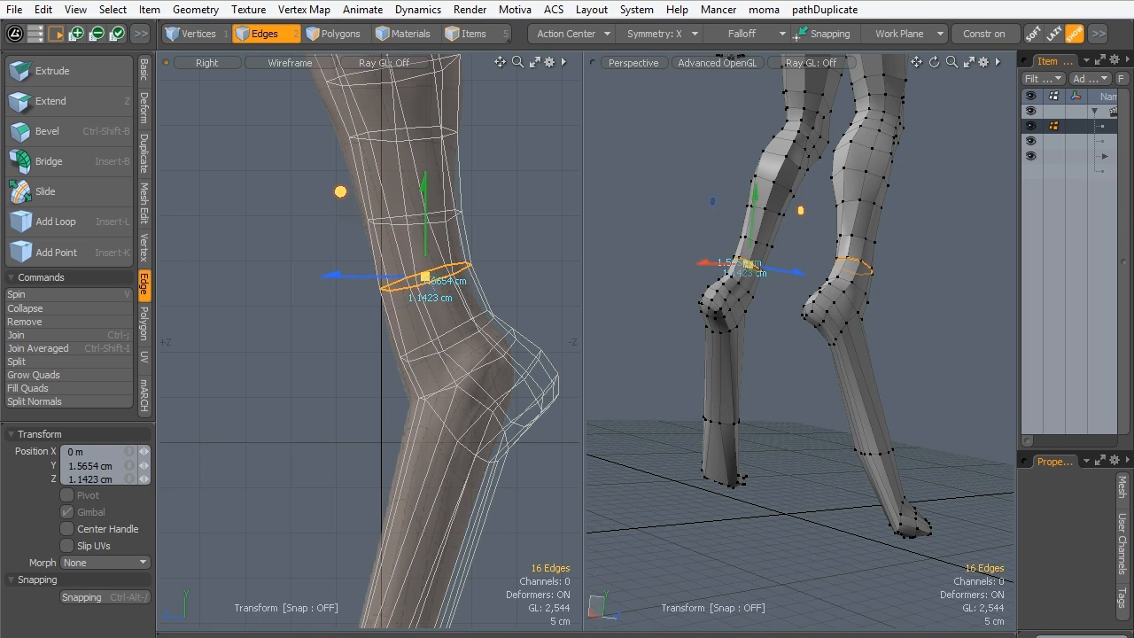
key("space")
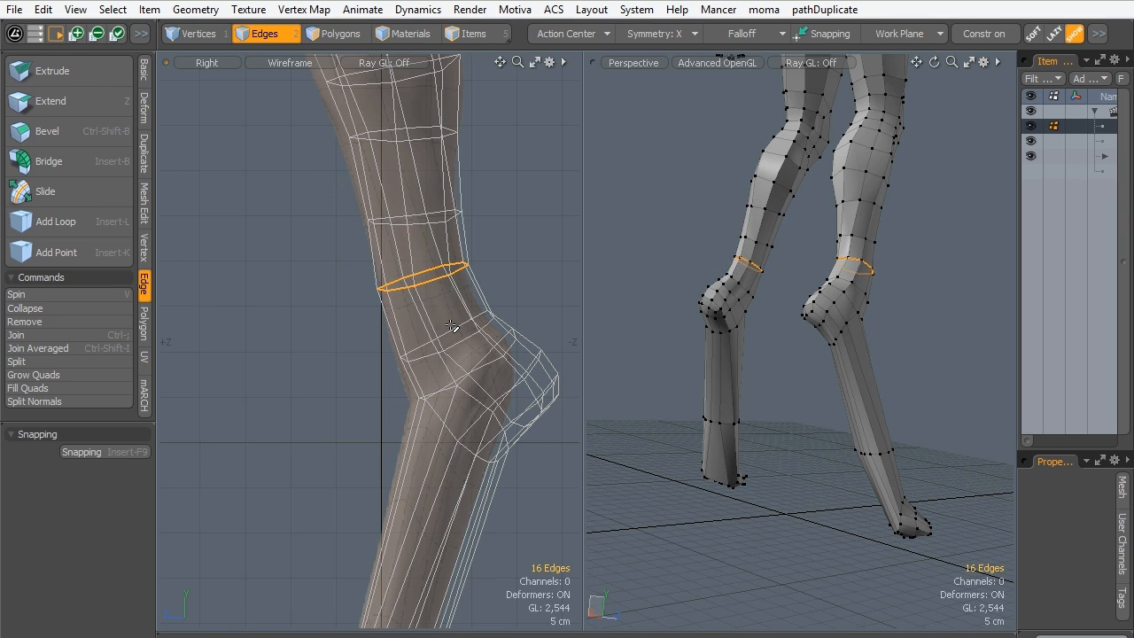
Shift the edge loop directly above the backward-pointing joint slightly forward to follow the reference.
double_click(445, 338)
key("w")
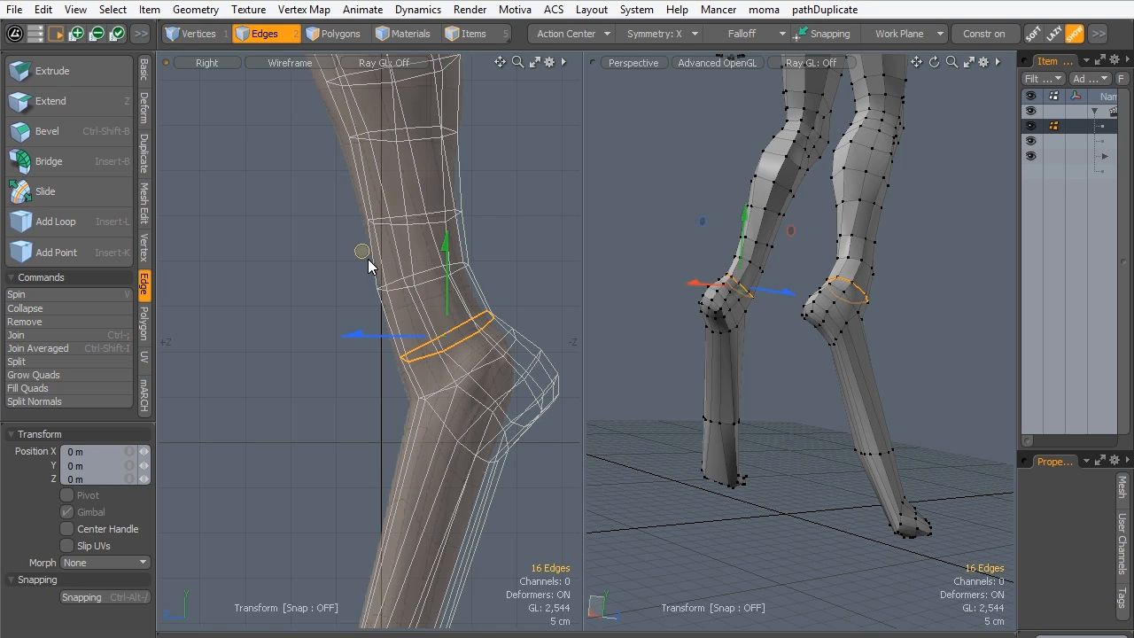
left_click_drag(366, 255, 354, 254)
key("space")
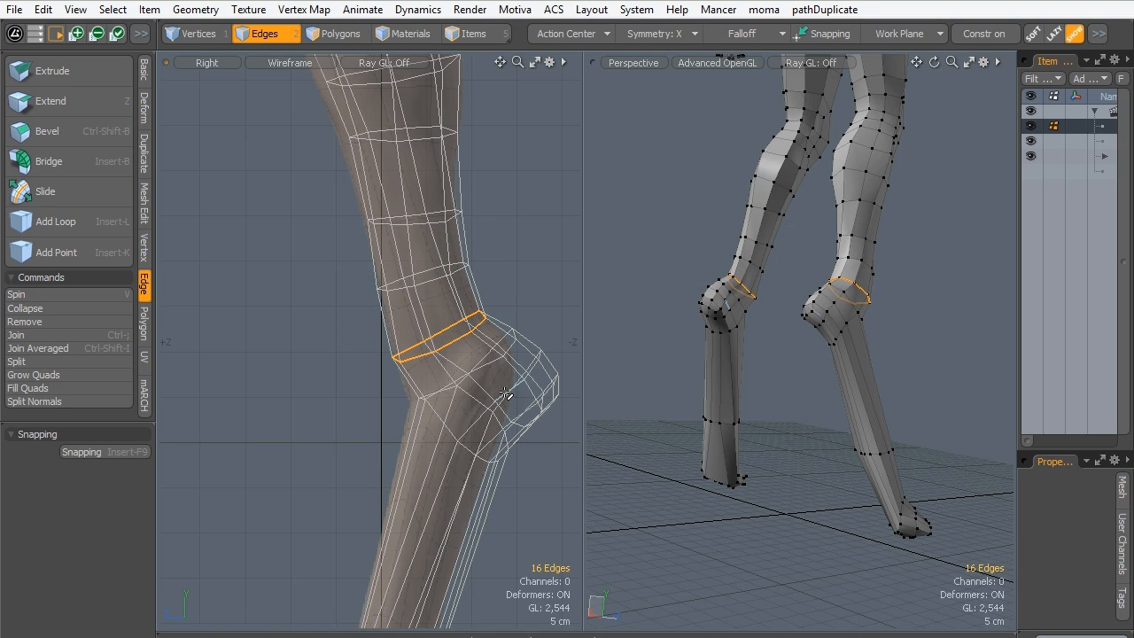
left_click(490, 364)
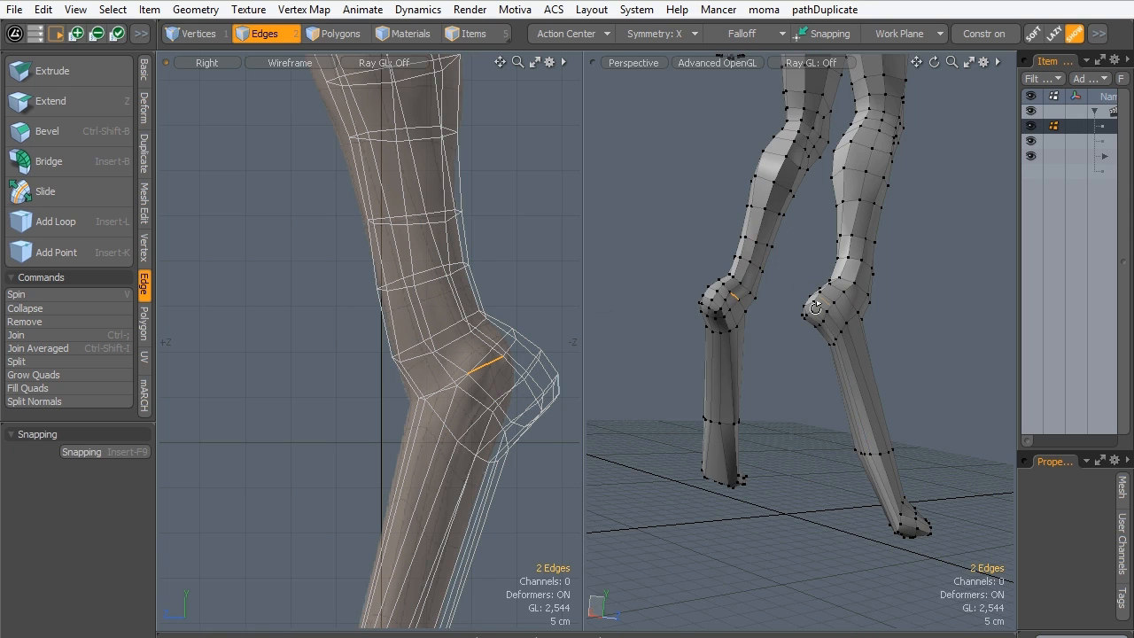
left_click_drag(799, 268, 826, 295, "alt")
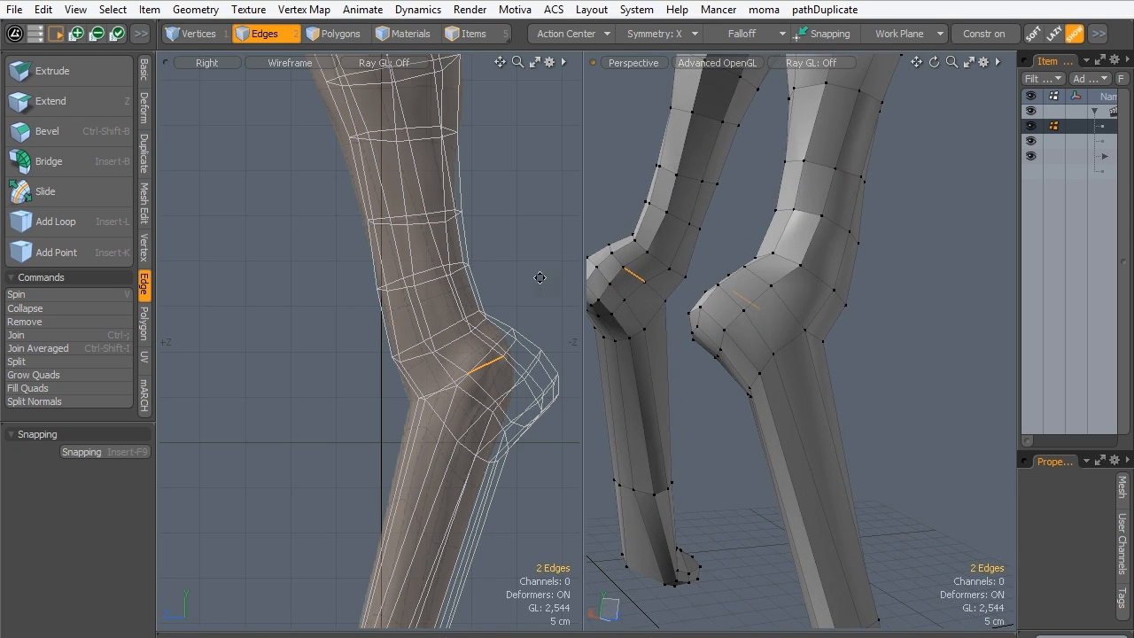
left_click_drag(528, 359, 515, 314, "alt+shift")
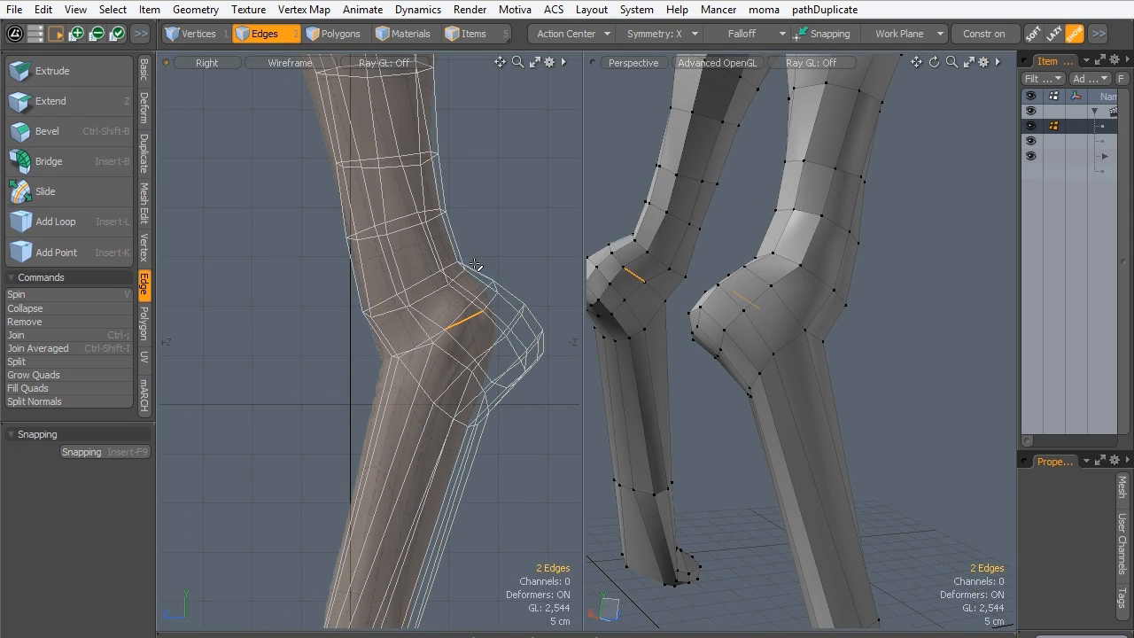
mouse_move(441, 311)
right_mouse_down()
mouse_move(523, 410)
mouse_move(496, 267)
mouse_move(470, 270)
right_mouse_up()
left_click_drag(745, 278, 714, 197, "alt")
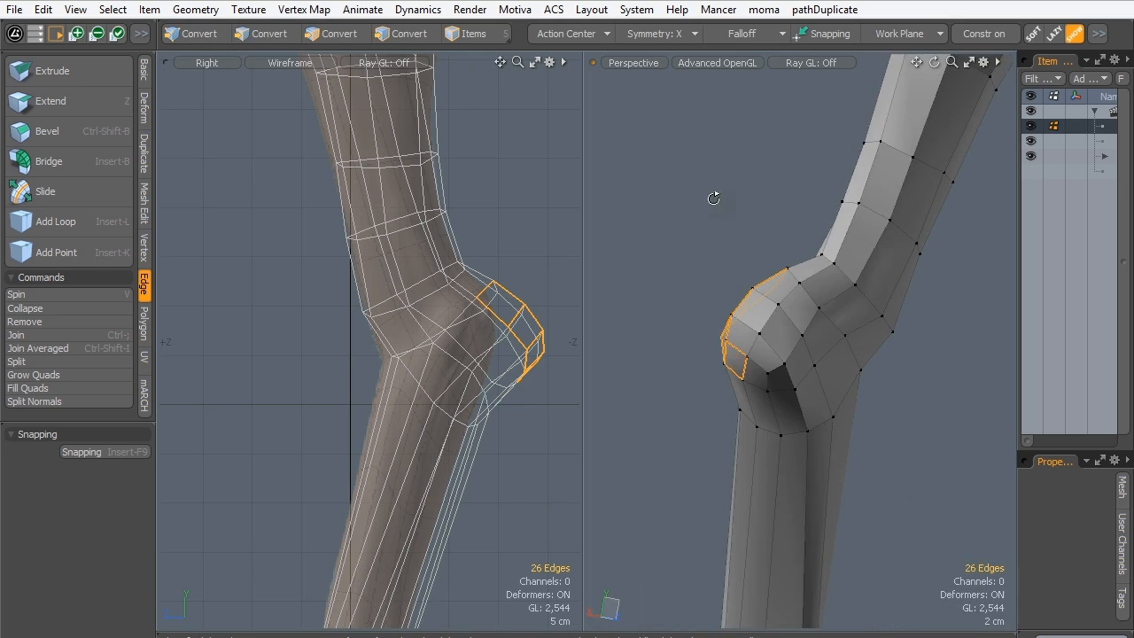
left_click_drag(743, 302, 770, 320)
Select the upper row of edges wrapping the back of the joint and rotate it 11.5° in X around its lower end.
left_click(822, 387)
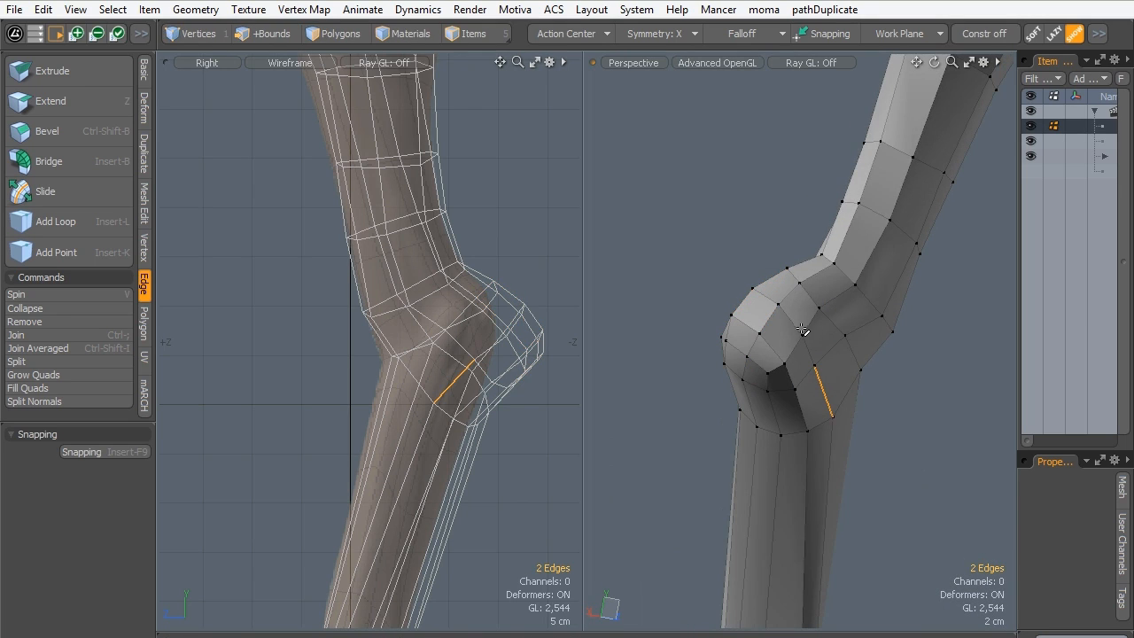
left_click(801, 337, "shift")
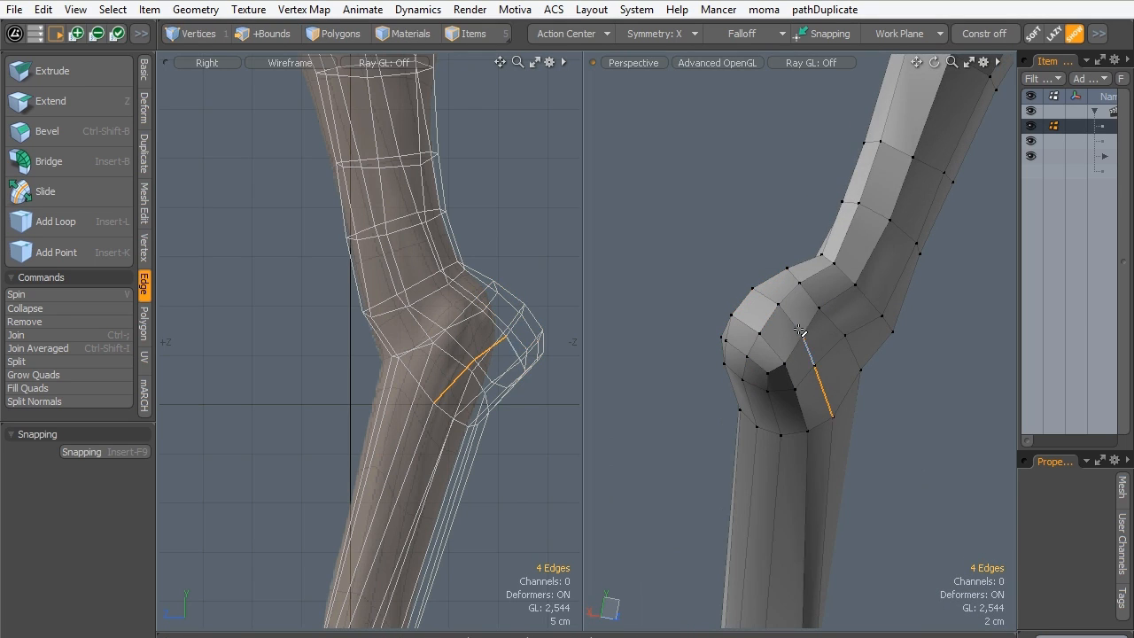
left_click(728, 287, "shift")
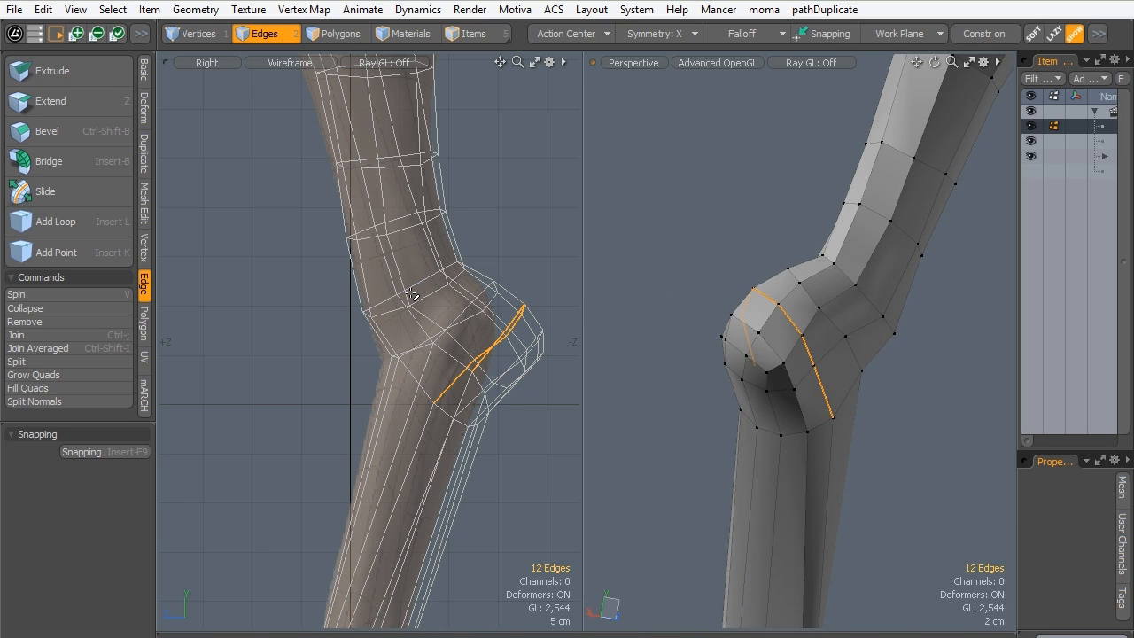
key("y")
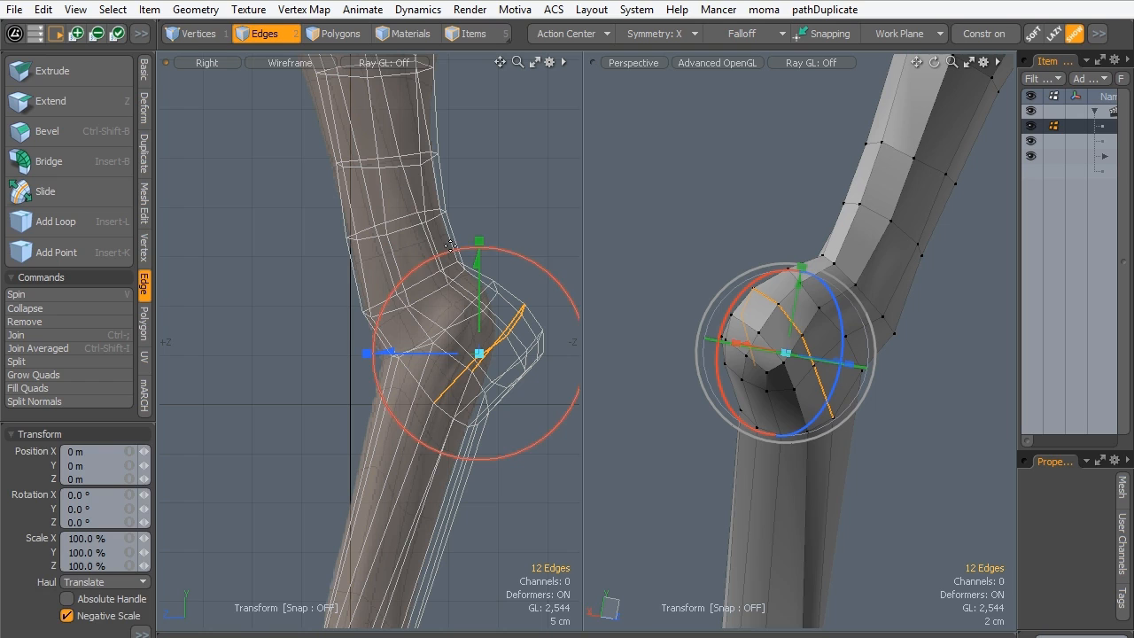
left_click(434, 404)
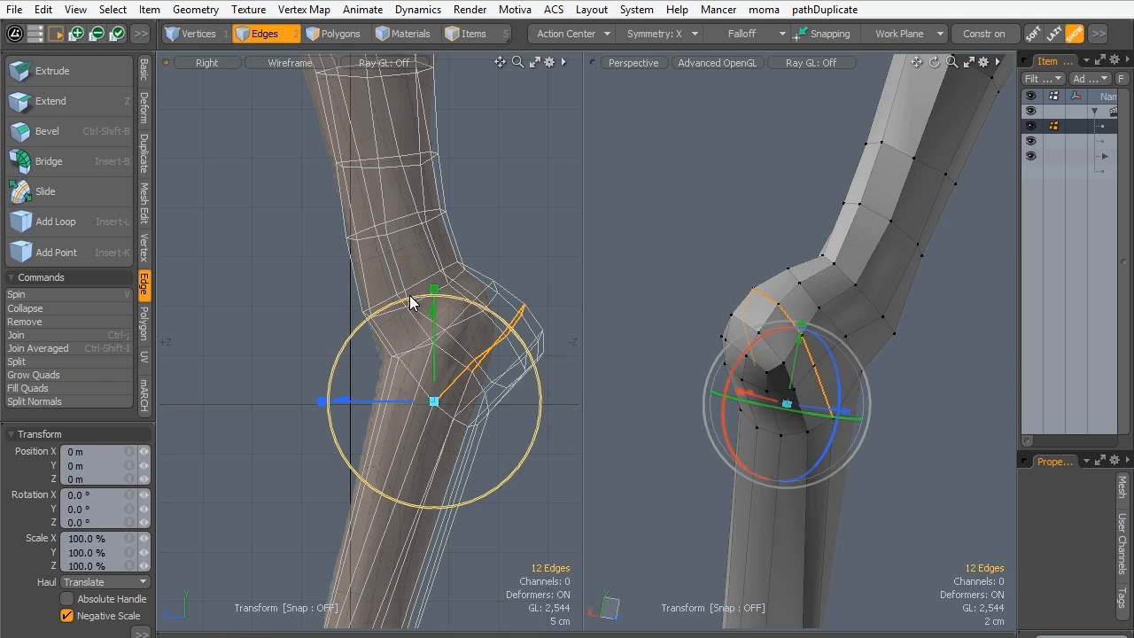
left_click_drag(411, 293, 390, 295)
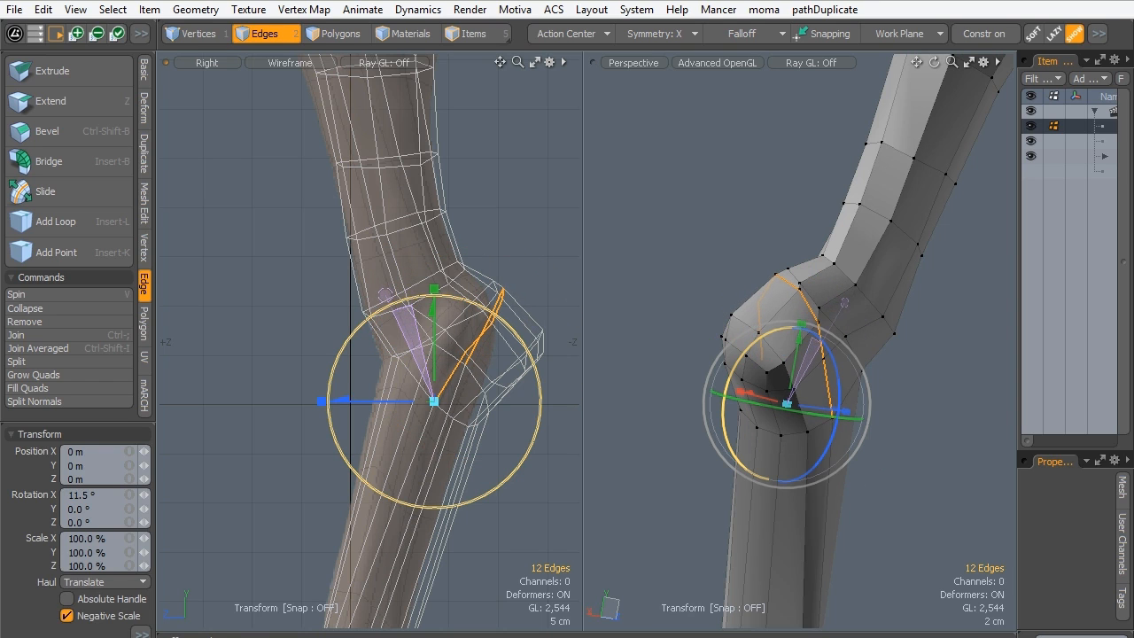
key("q")
Select the next row of edges below it around the joint and rotate it forward in X around its lower end.
left_click(800, 414)
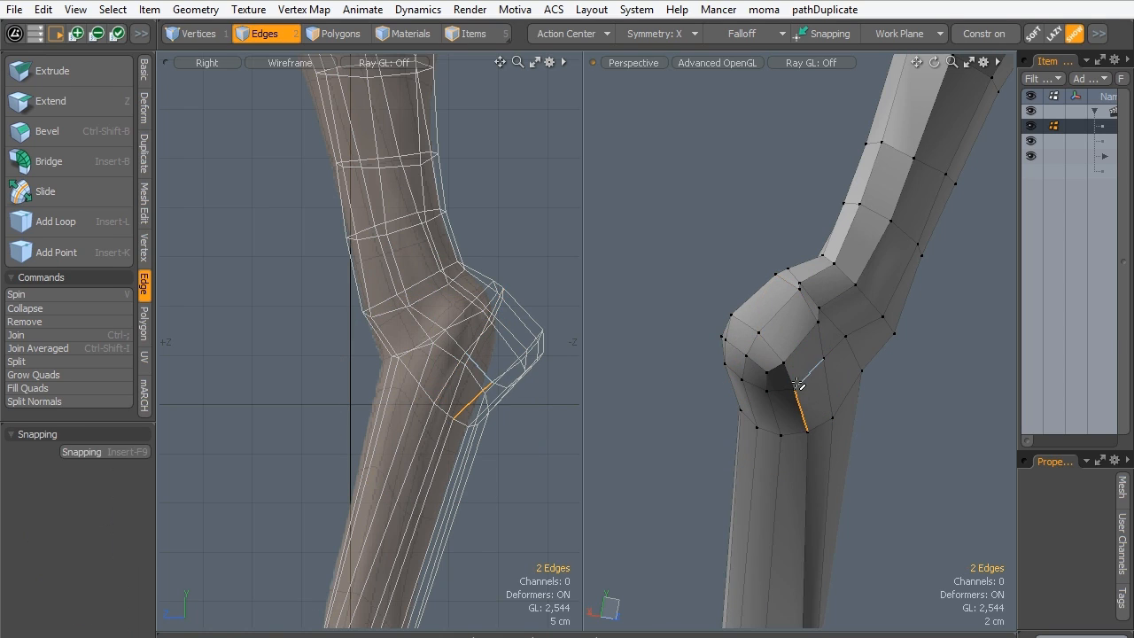
left_click(790, 379, "shift")
key("Up")
key("Up")
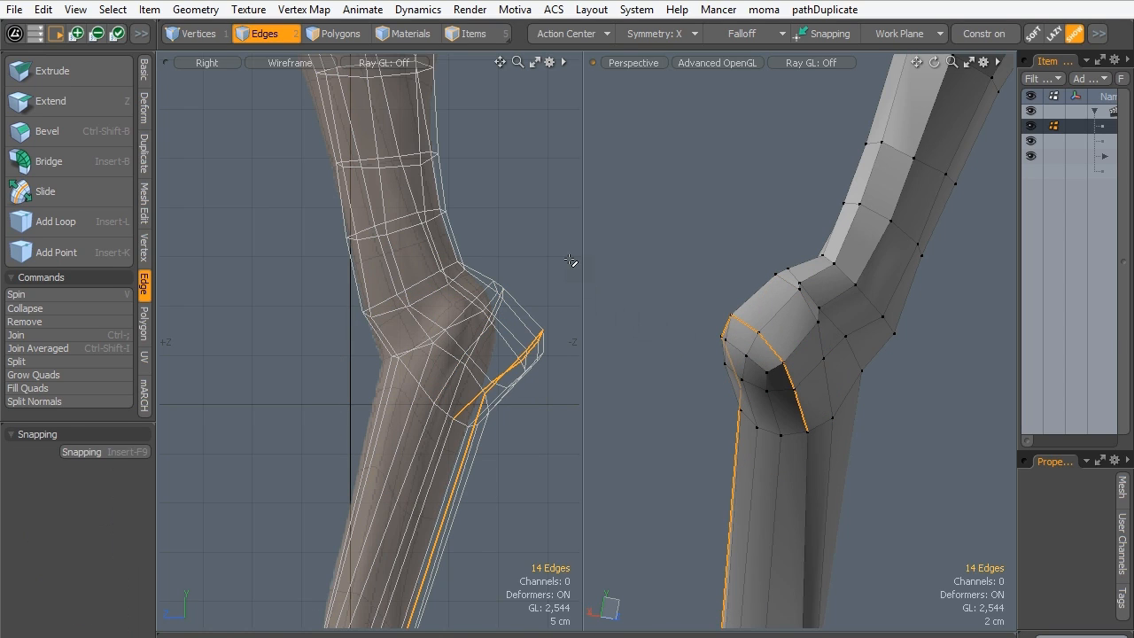
key("y")
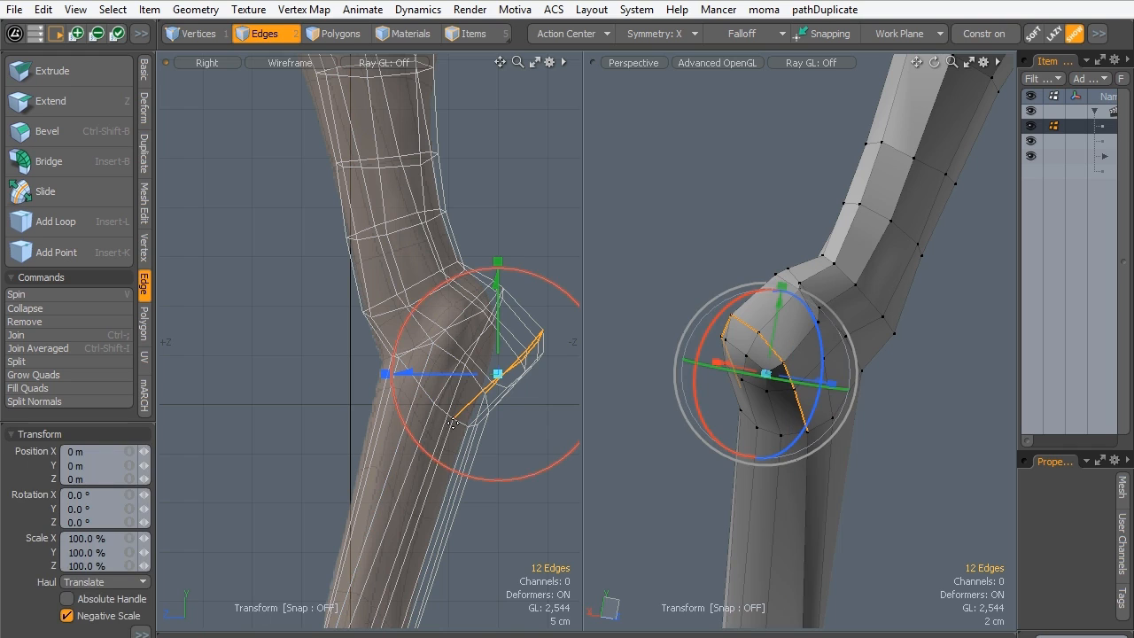
left_click(452, 420)
left_click_drag(431, 318, 406, 340)
key("space")
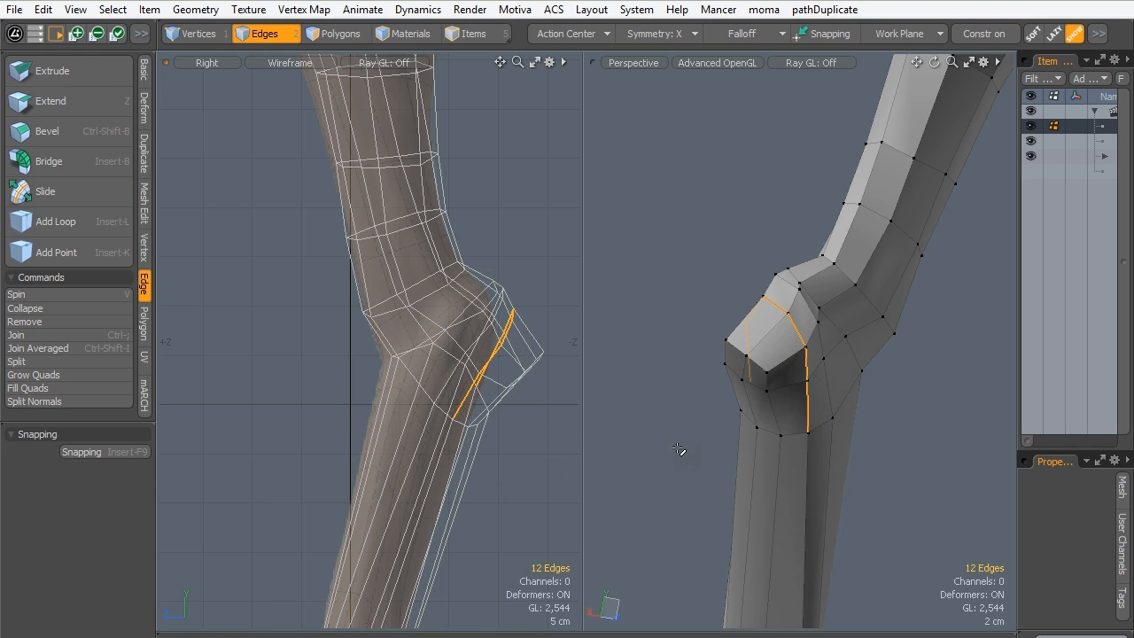
Select the lowest edges on the back of the joint and rotate them 19.0° in X around their lower end.
left_click(775, 418)
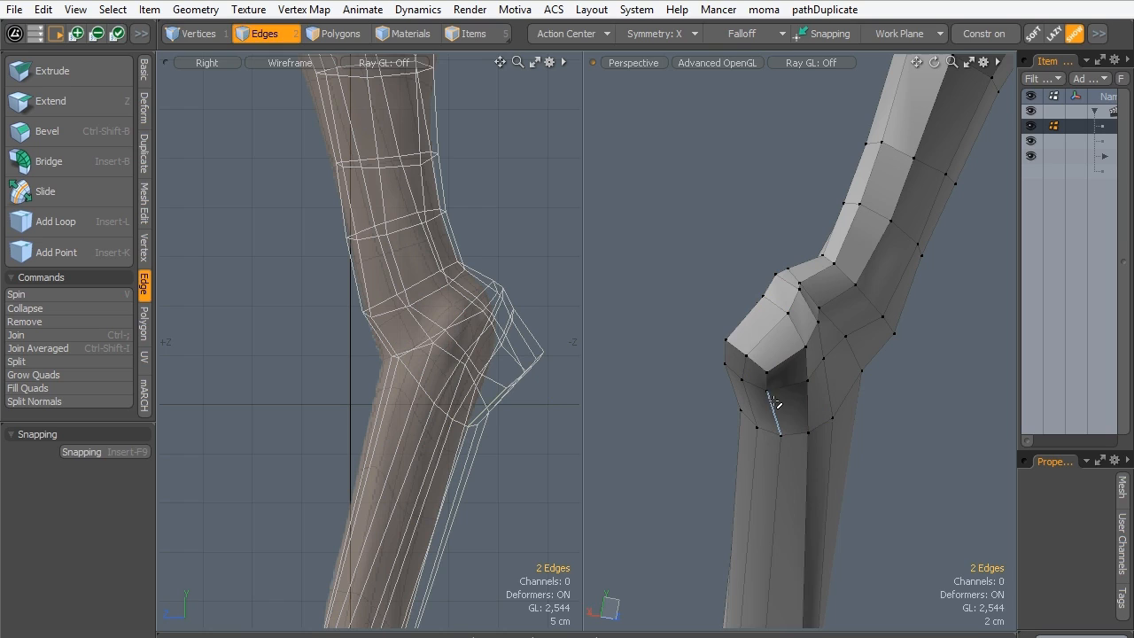
left_click(725, 353, "shift")
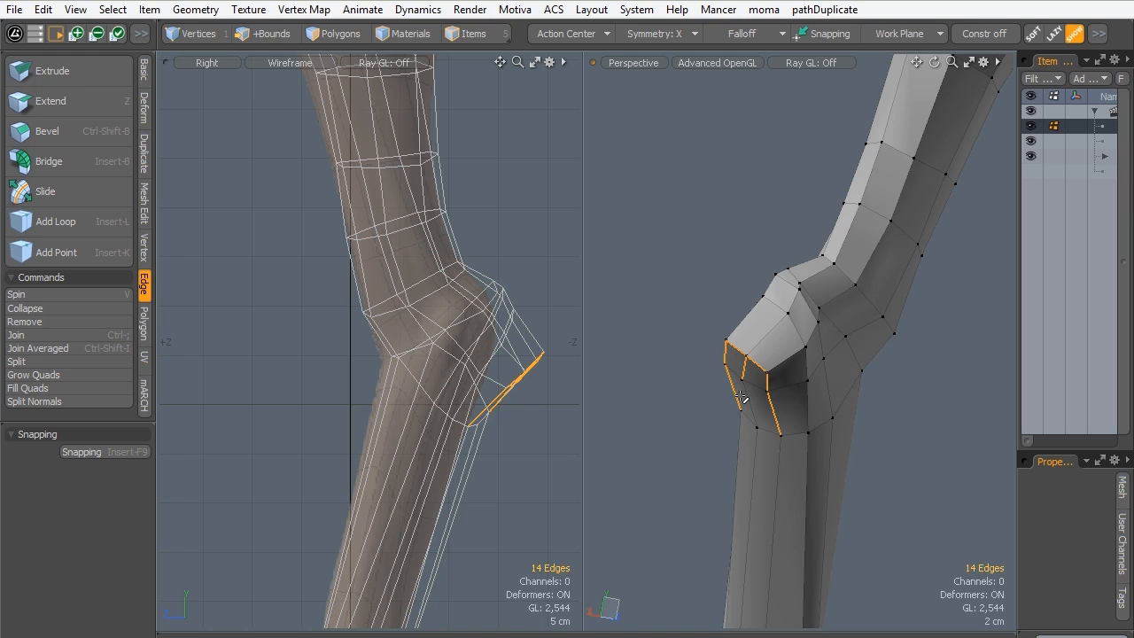
key("y")
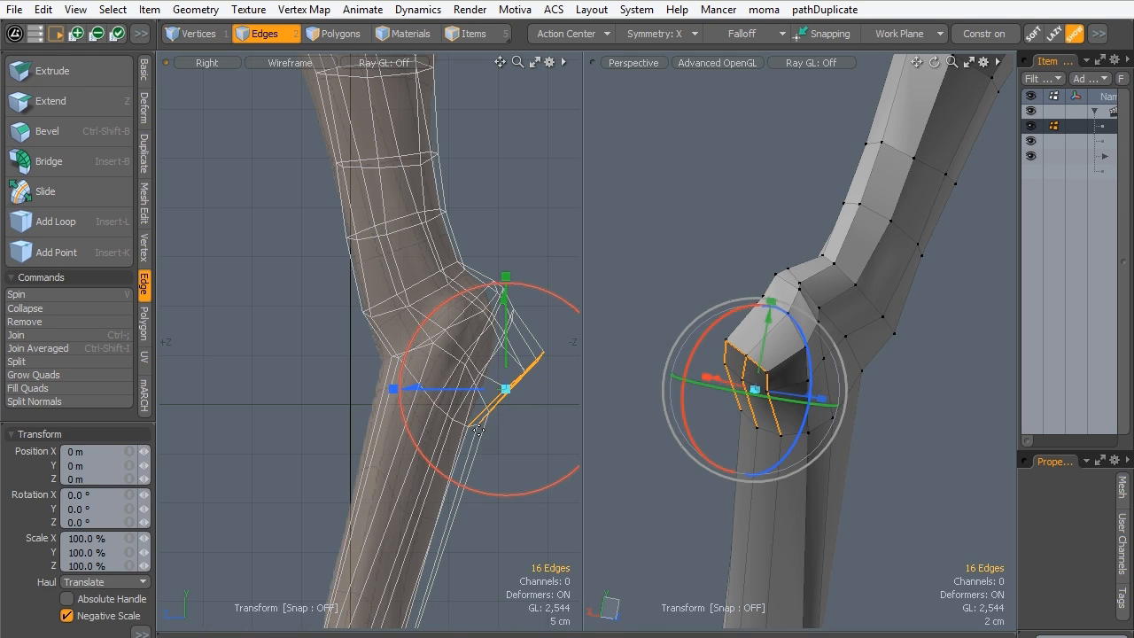
left_click(468, 428)
left_click_drag(497, 328, 466, 314)
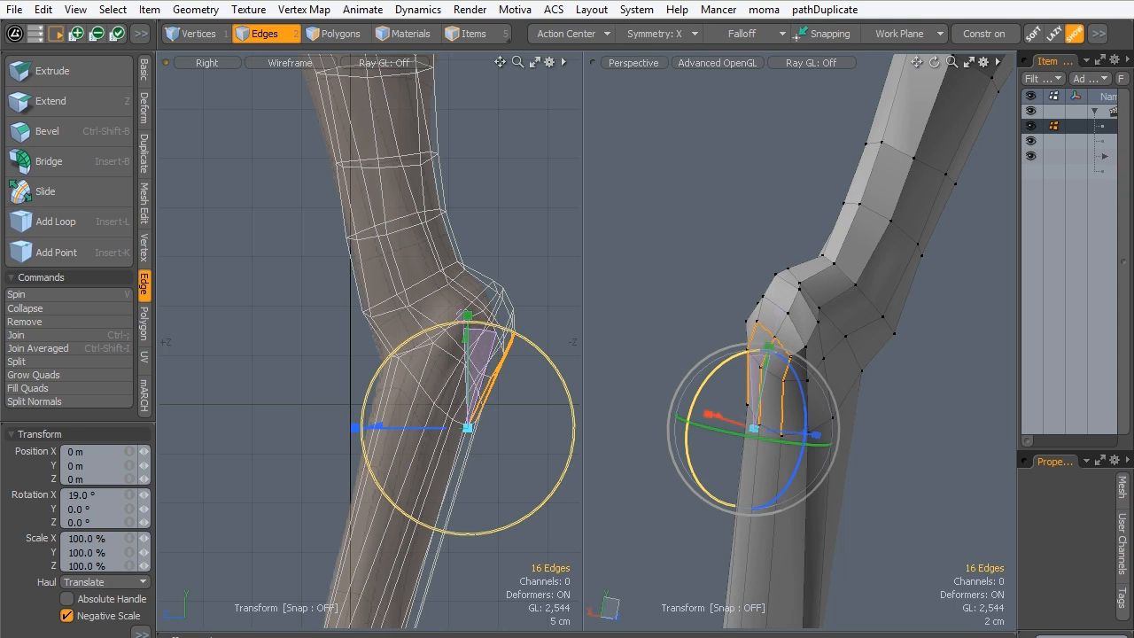
key("space")
middle_click_drag(794, 329, 824, 319)
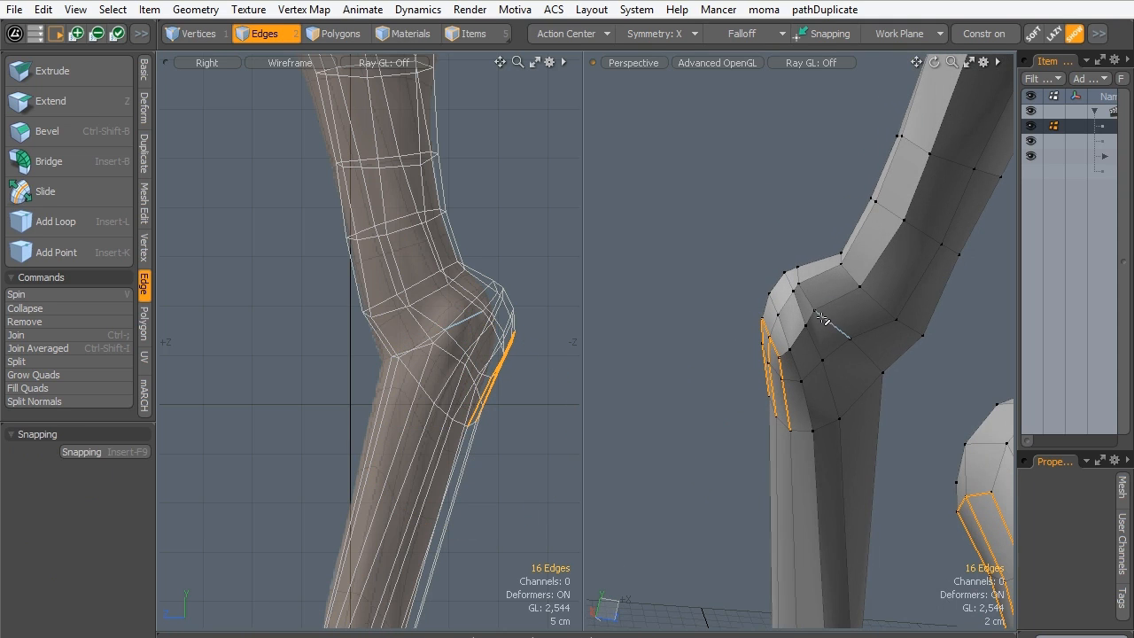
Slide the short edges across the top of the backward-pointing joint toward the upper leg by 31.2 %.
left_click(808, 299)
key("2")
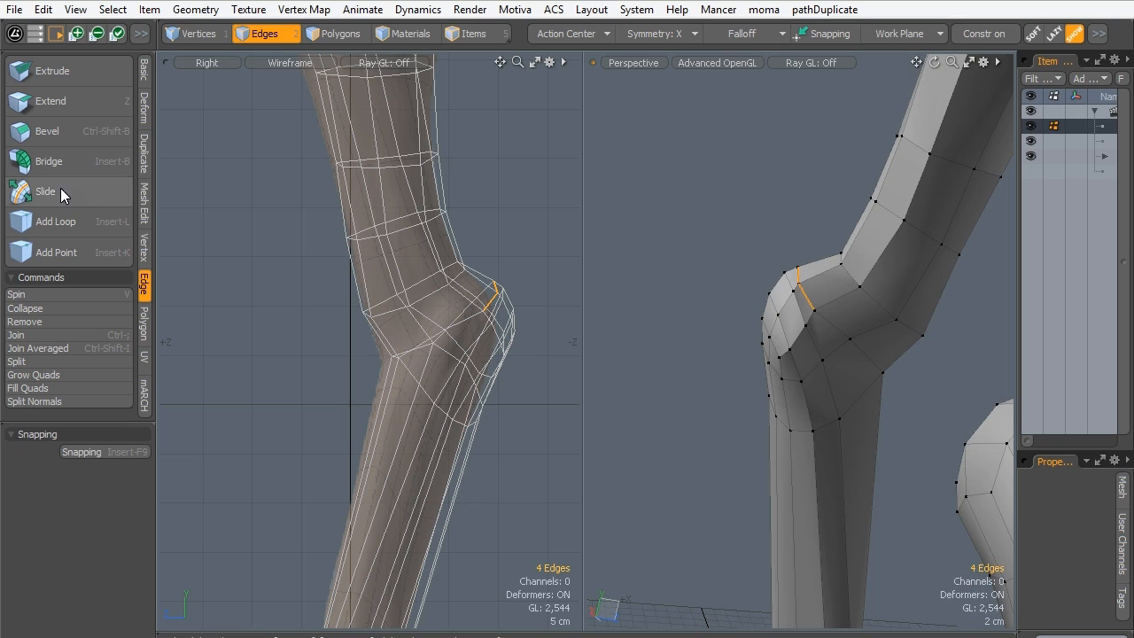
left_click(47, 196)
mouse_move(802, 287)
left_mouse_down()
mouse_move(934, 233)
mouse_move(1026, 213)
mouse_move(800, 264)
mouse_move(812, 270)
left_mouse_up()
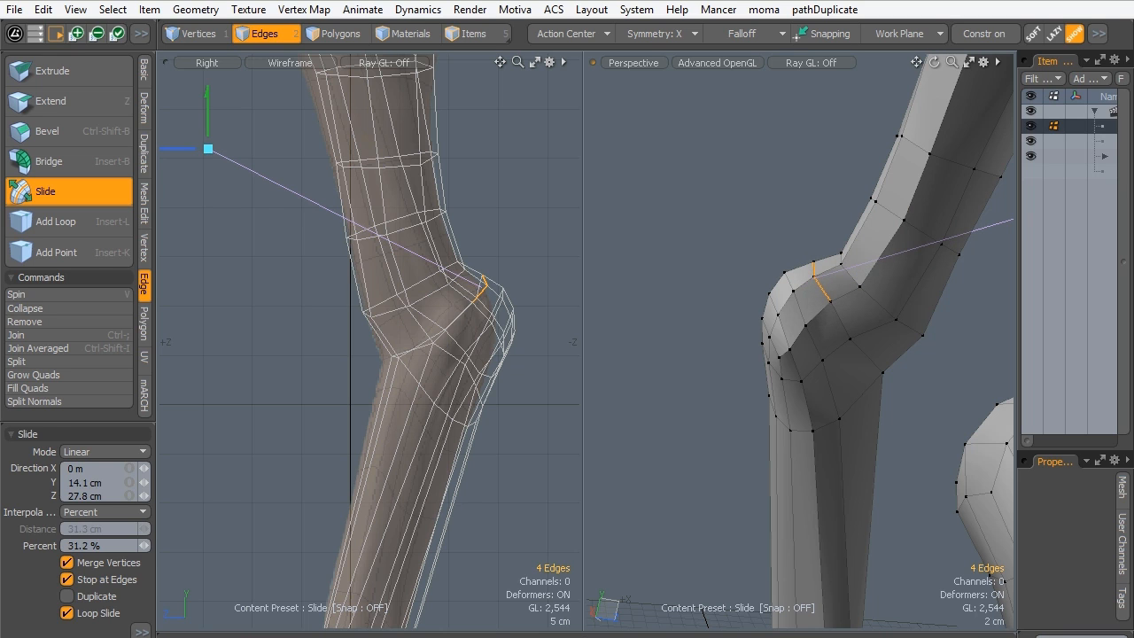
key("space")
Select the polygons covering the upper back of the joint and enable a Soft Selection falloff.
mouse_move(794, 336)
left_mouse_down("alt")
mouse_move(934, 342)
mouse_move(790, 331)
mouse_move(773, 365)
mouse_move(870, 313)
mouse_move(795, 342)
mouse_move(800, 311)
mouse_move(805, 491)
mouse_move(799, 478)
left_mouse_up("alt")
left_click(320, 37)
mouse_move(822, 300)
left_mouse_down()
mouse_move(778, 264)
mouse_move(813, 308)
mouse_move(811, 296)
mouse_move(841, 293)
mouse_move(850, 312)
mouse_move(769, 365)
mouse_move(769, 395)
mouse_move(742, 353)
left_mouse_up()
mouse_move(842, 262)
left_mouse_down()
mouse_move(813, 251)
mouse_move(814, 305)
mouse_move(775, 347)
left_mouse_up()
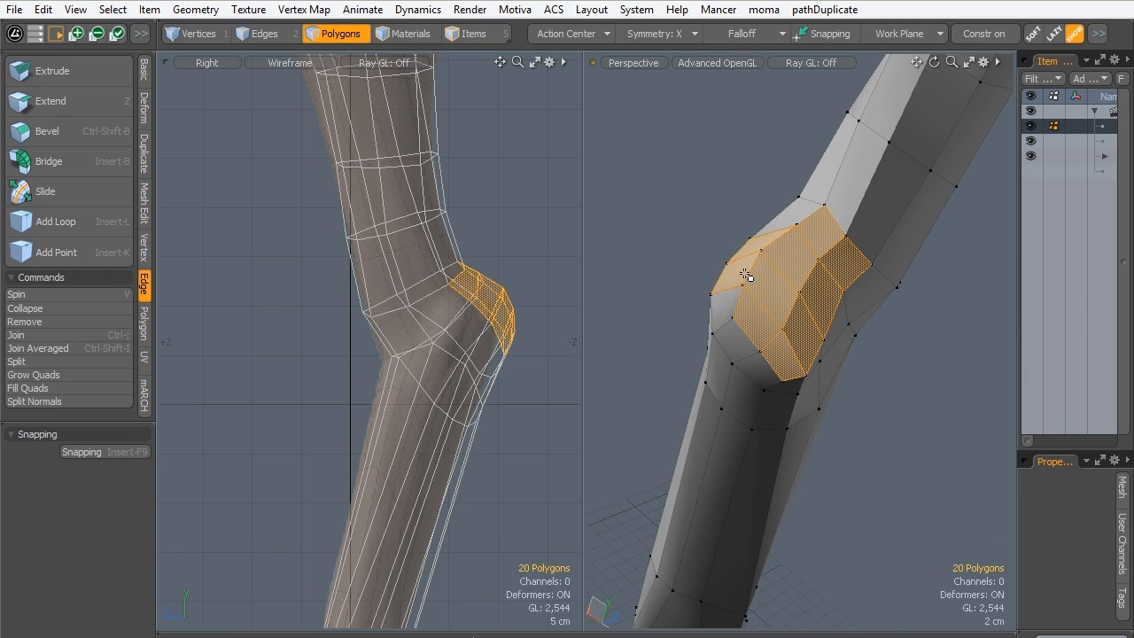
left_click_drag(746, 275, 792, 228)
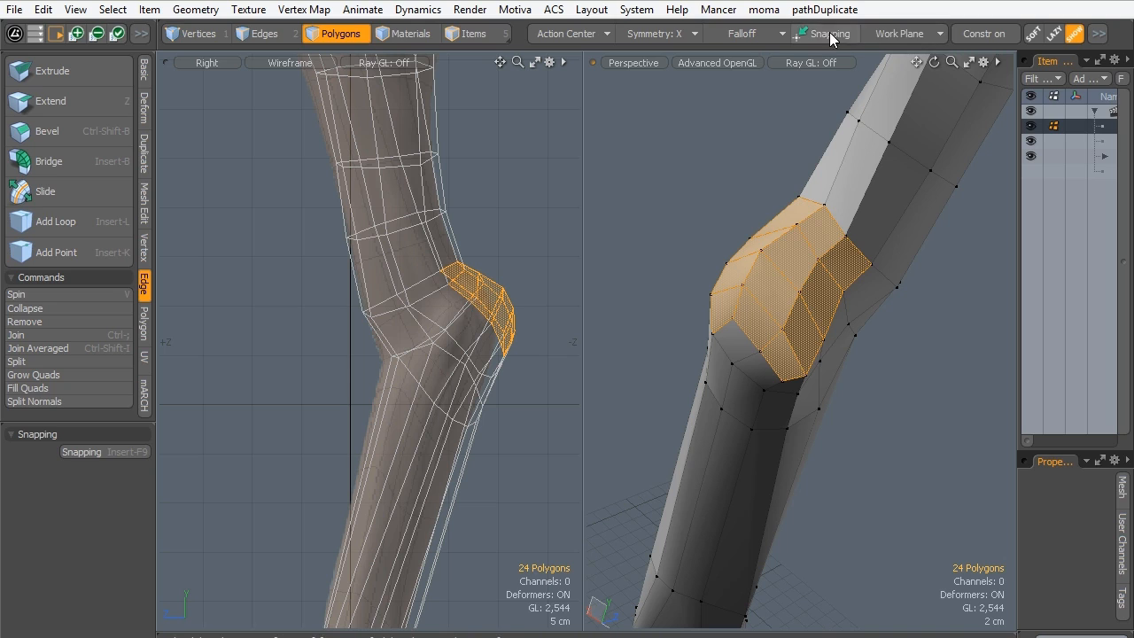
left_click(735, 32)
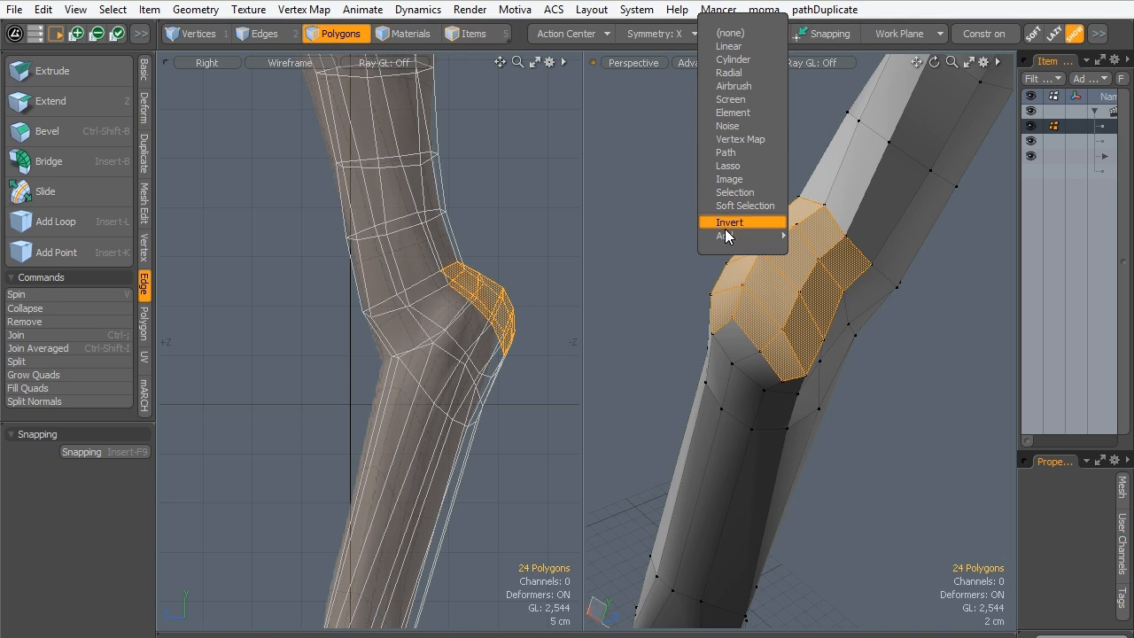
left_click(732, 206)
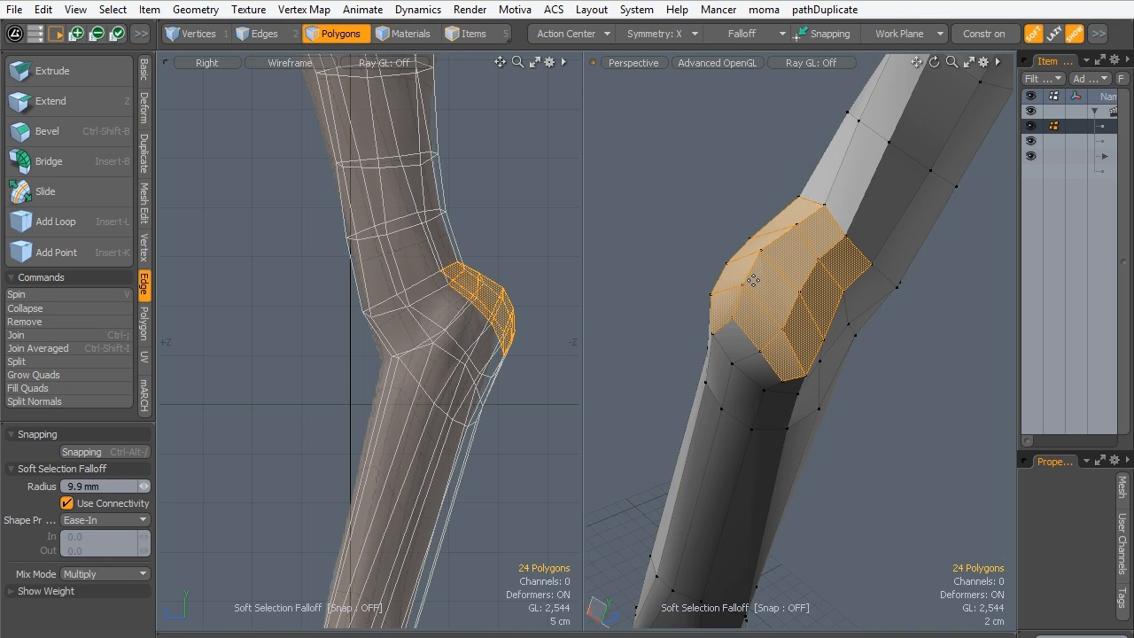
key("w")
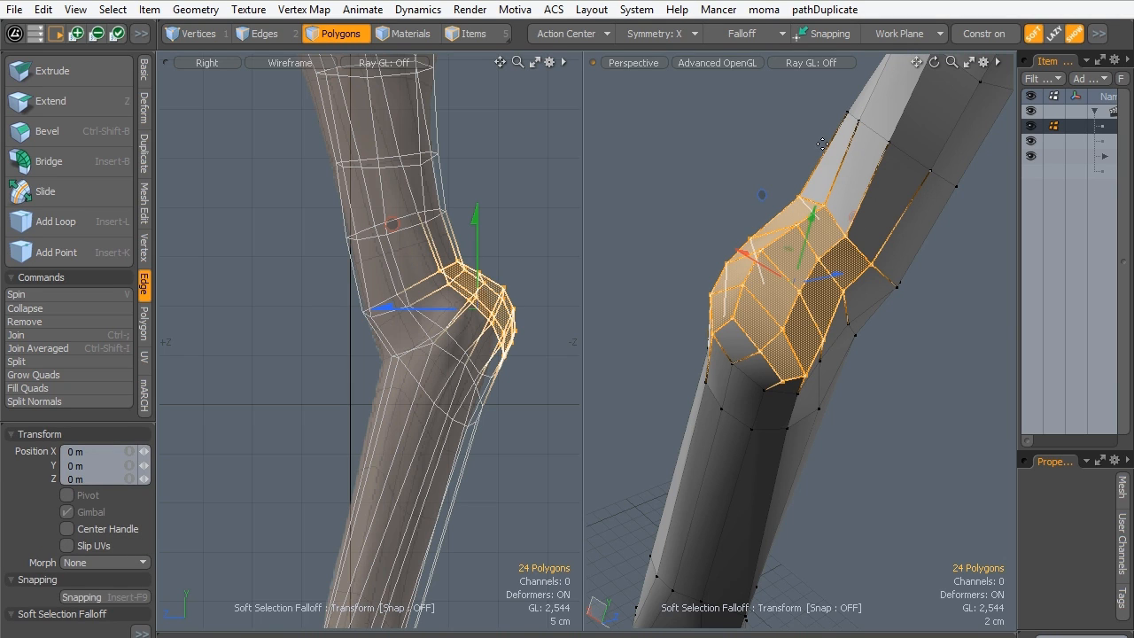
key("space")
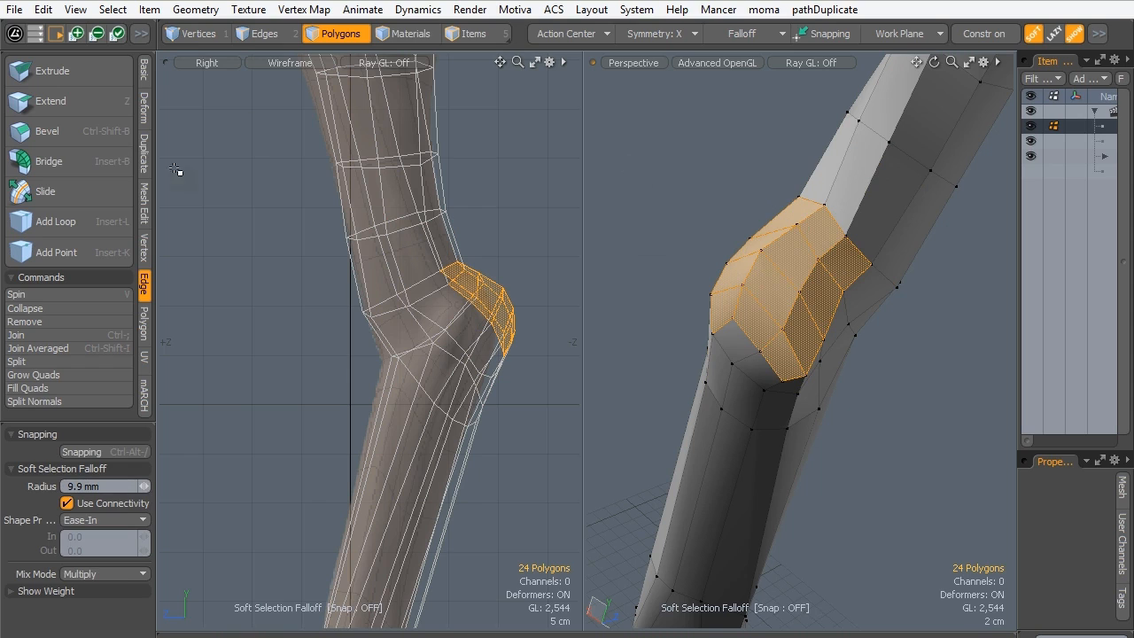
Activate the Smooth deformation tool for the selected joint polygons.
left_click(142, 107)
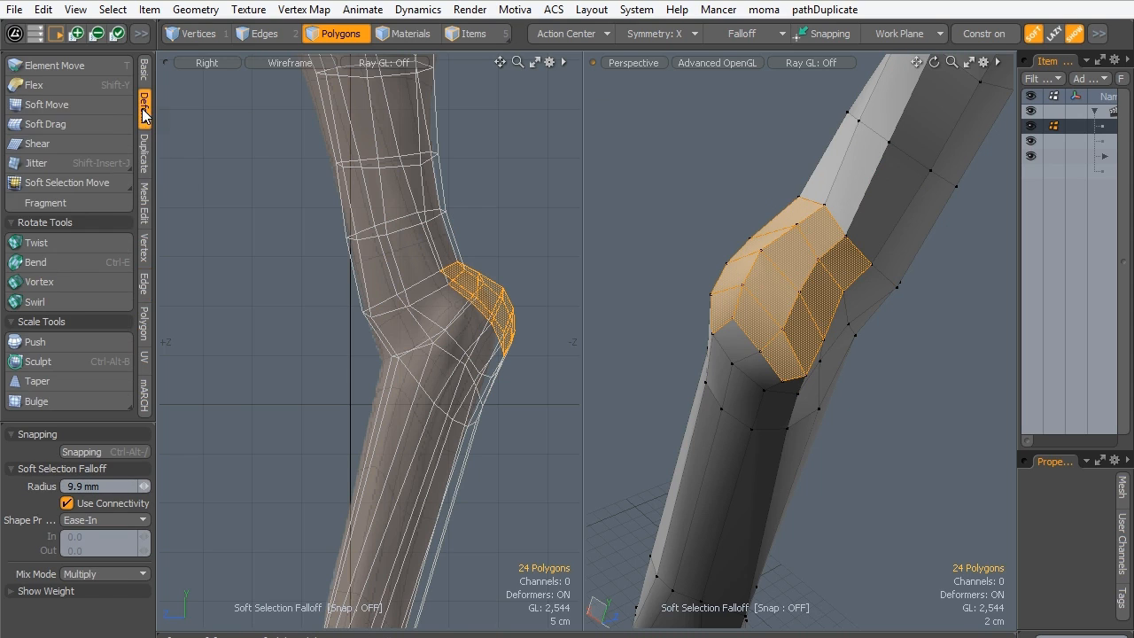
left_click(58, 175)
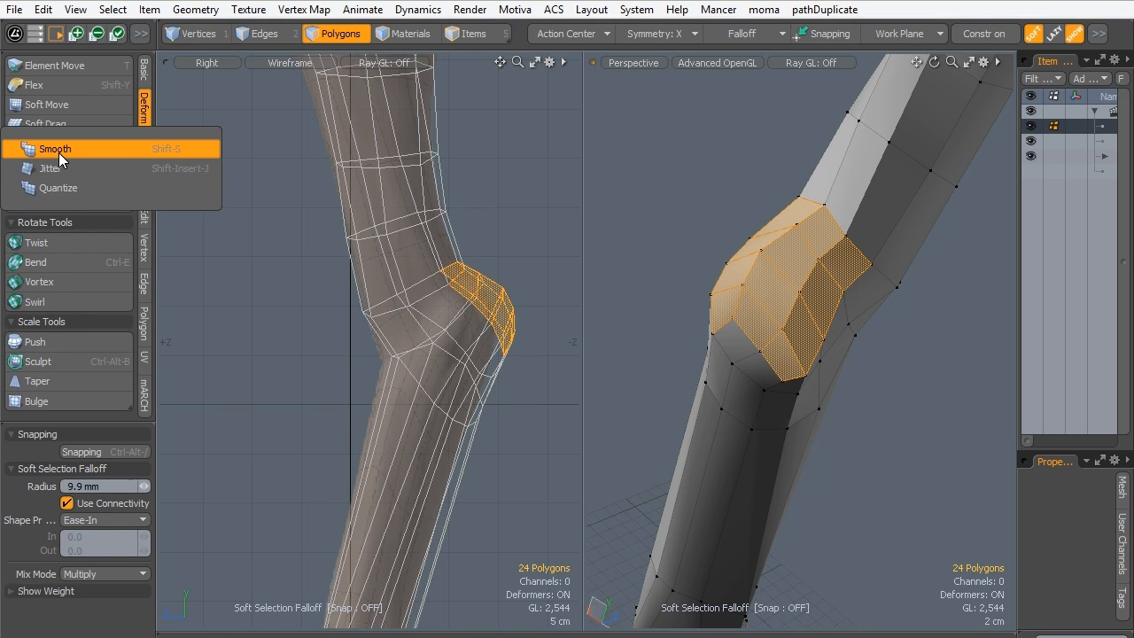
left_click(59, 150)
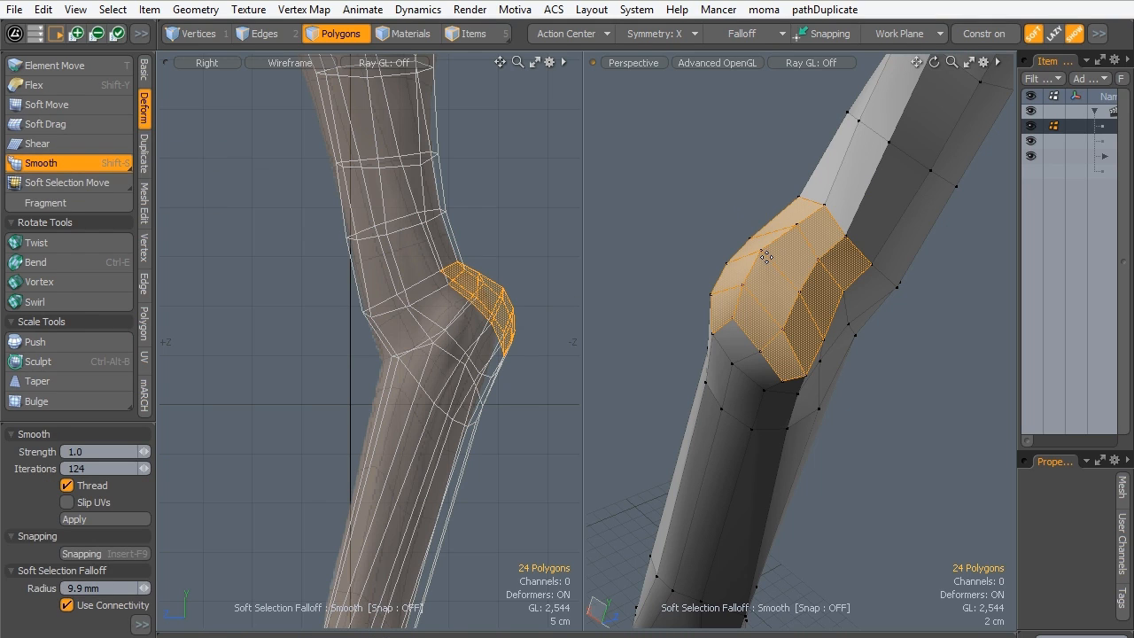
Try smoothing the selected joint polygons at strength 1.0 with 124 iterations, and undo it.
left_click(762, 287)
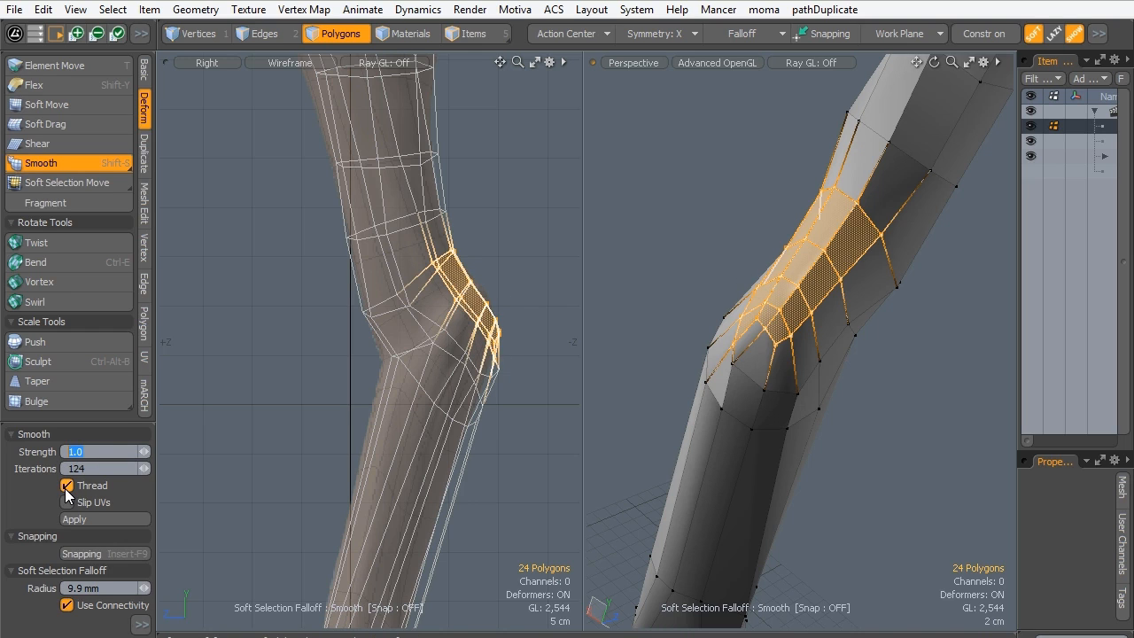
left_click(195, 454)
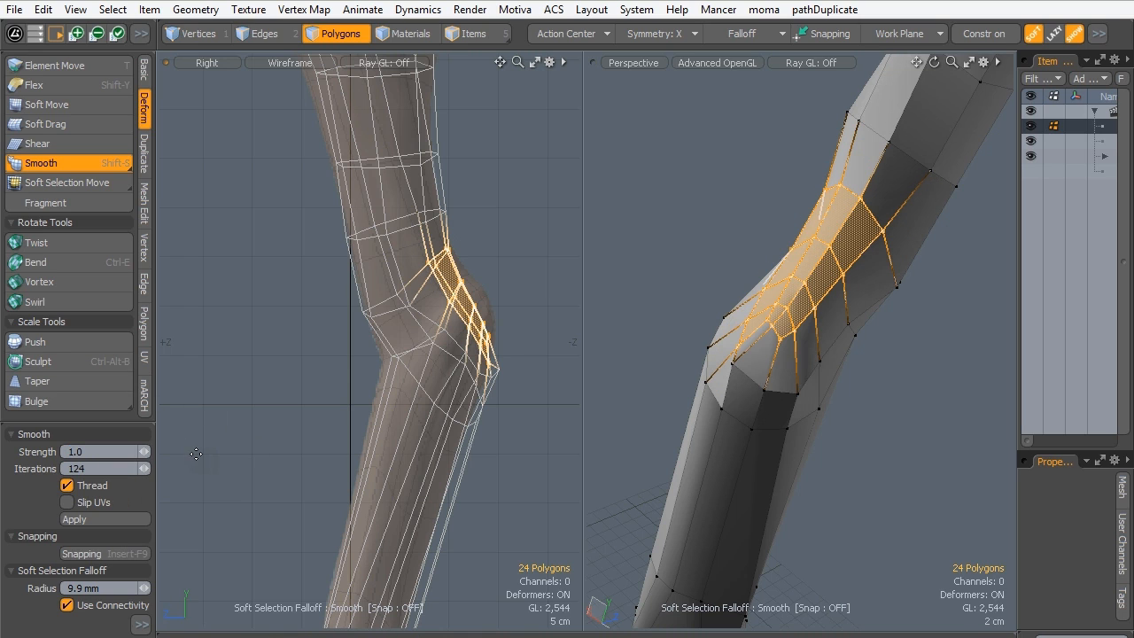
key("ctrl+z")
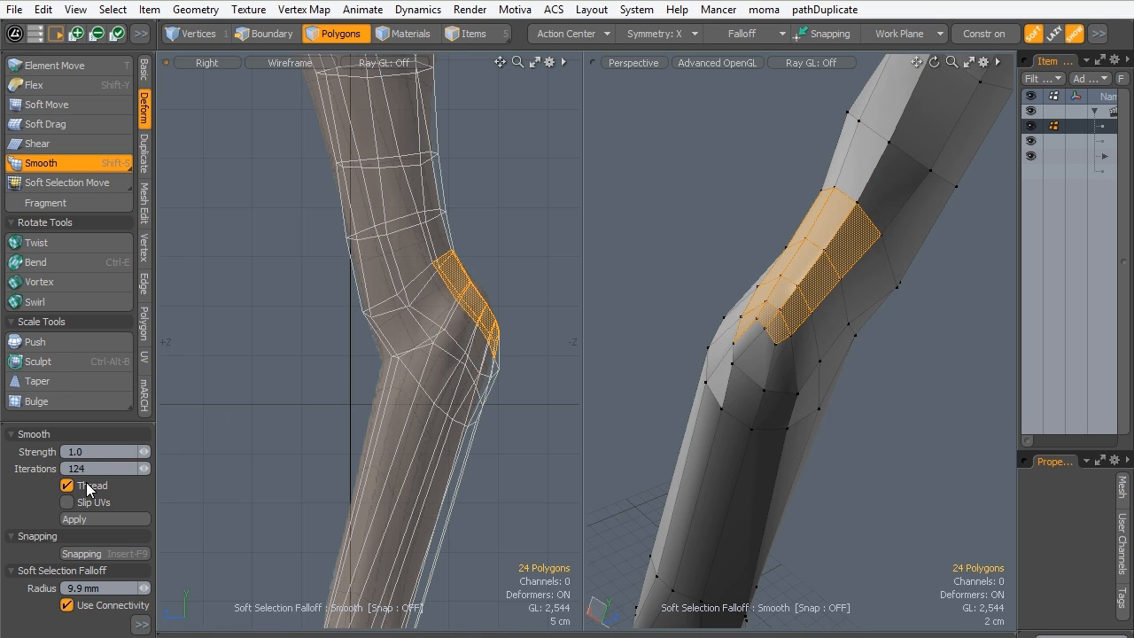
key("ctrl+z")
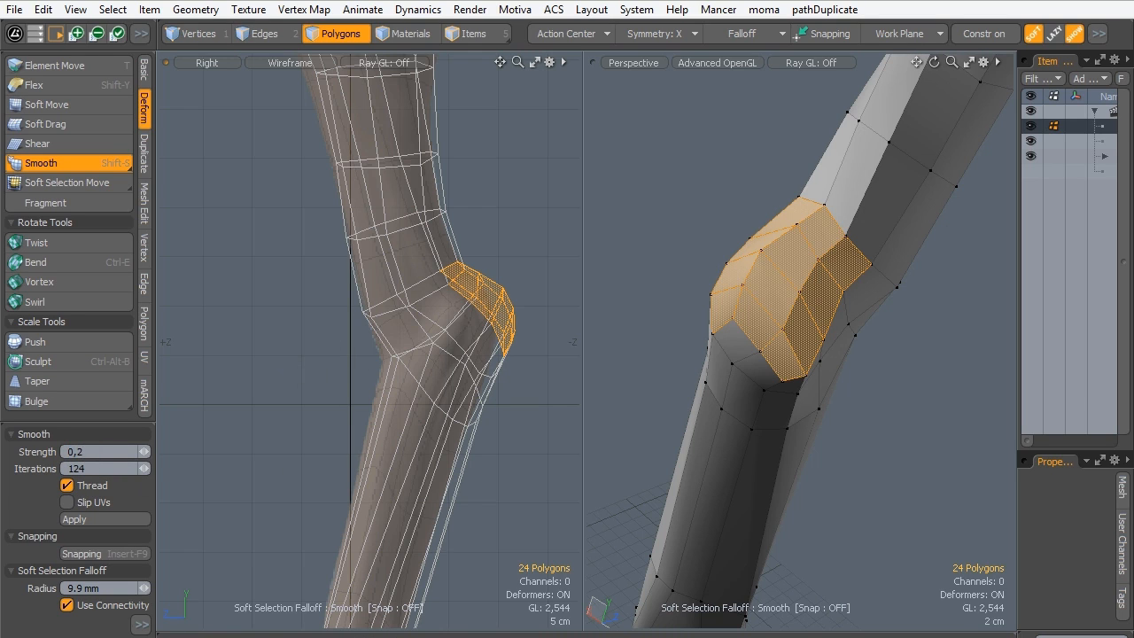
Smooth the selected joint polygons at strength 0.2 with 124 iterations and clear the selection.
key("Return")
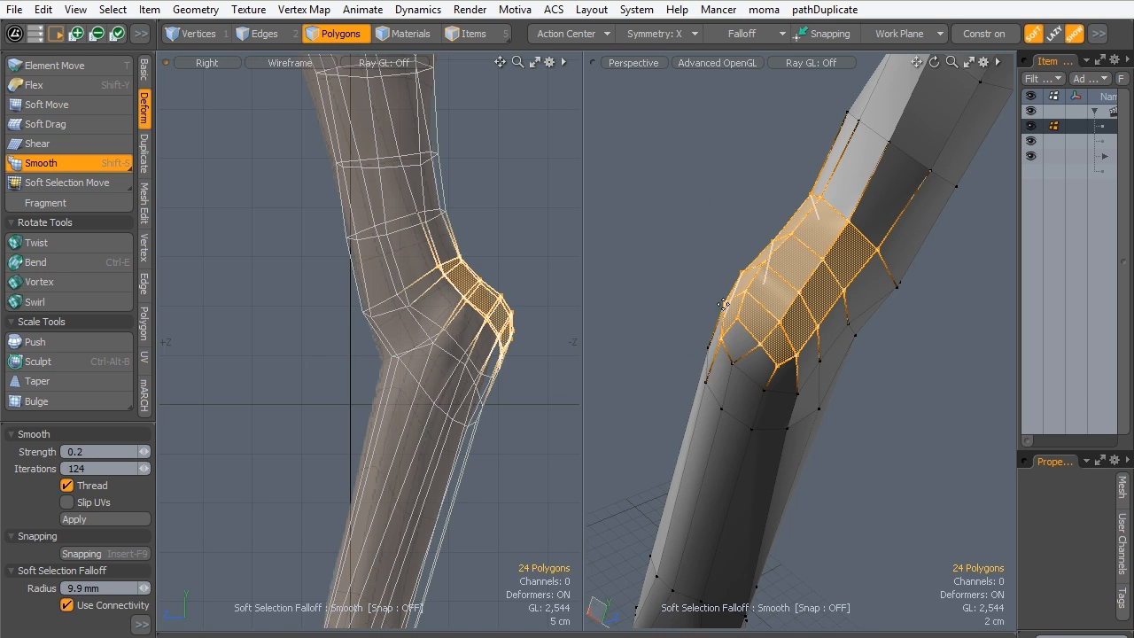
left_click_drag(725, 339, 664, 316, "alt")
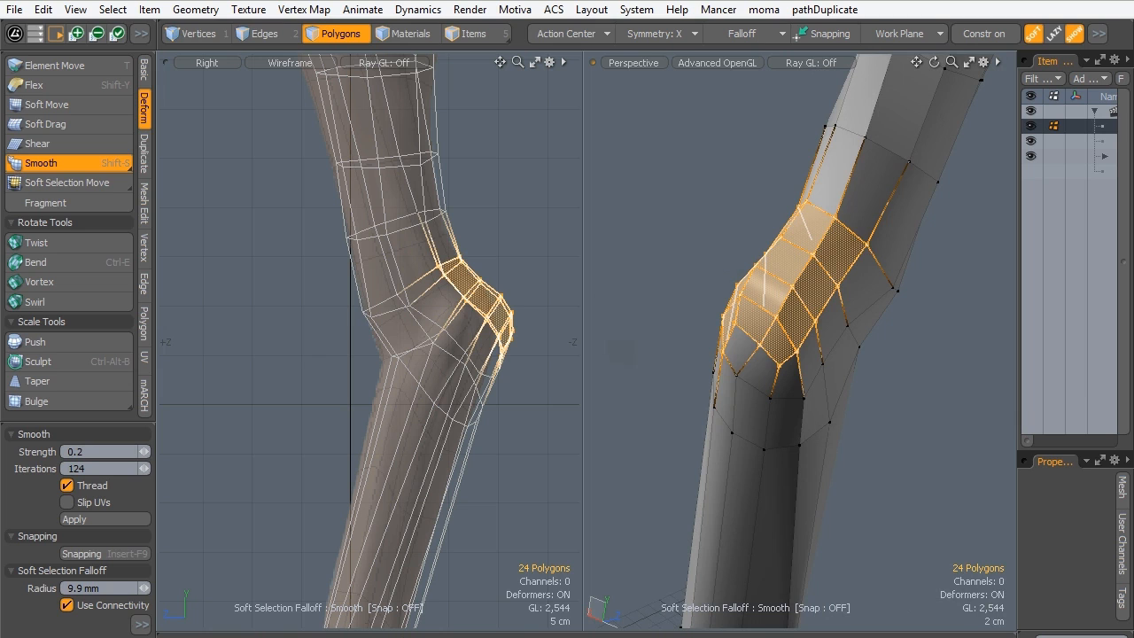
left_click(612, 341, "shift")
key("q")
left_click(694, 177)
Shift individual vertices at the back of the leg just below the joint slightly sideways to even out the surface.
left_click_drag(772, 321, 728, 329, "ctrl+alt")
left_click_drag(728, 329, 754, 254, "alt+shift")
key("1")
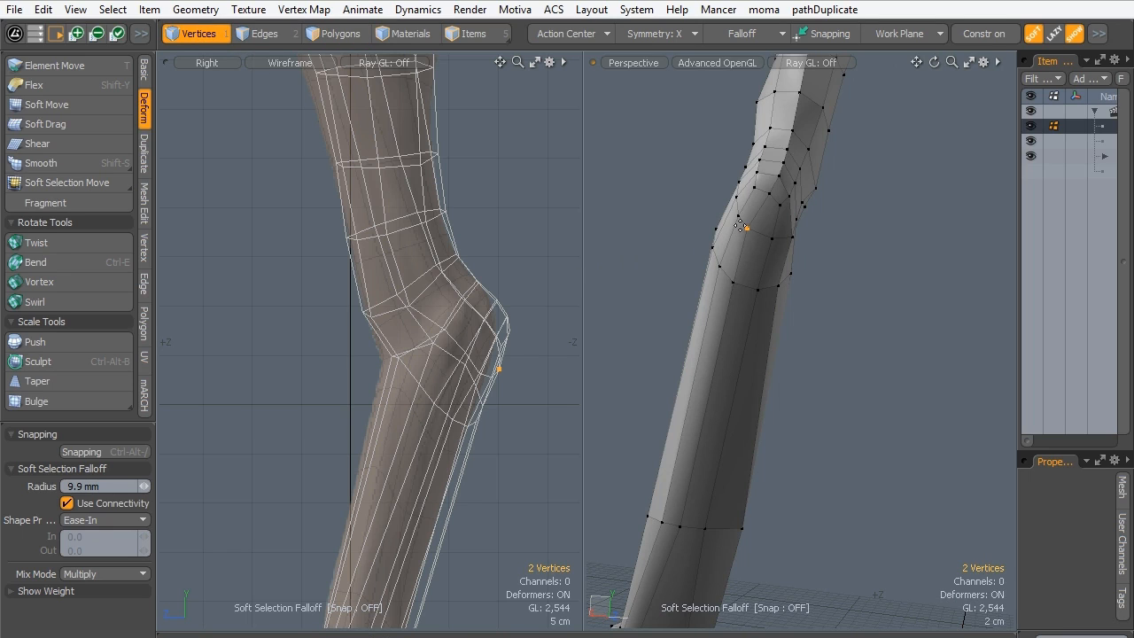
key("alt+s")
left_click(746, 228)
left_click_drag(762, 232, 769, 235)
key("space")
key("alt+s")
left_click_drag(733, 283, 754, 294)
key("space")
Examine the lower shin and foot block against the reference in the side and perspective views.
left_click_drag(656, 332, 687, 434, "alt")
left_click_drag(691, 321, 694, 395, "alt+shift")
scroll(694, 395, "down", 2)
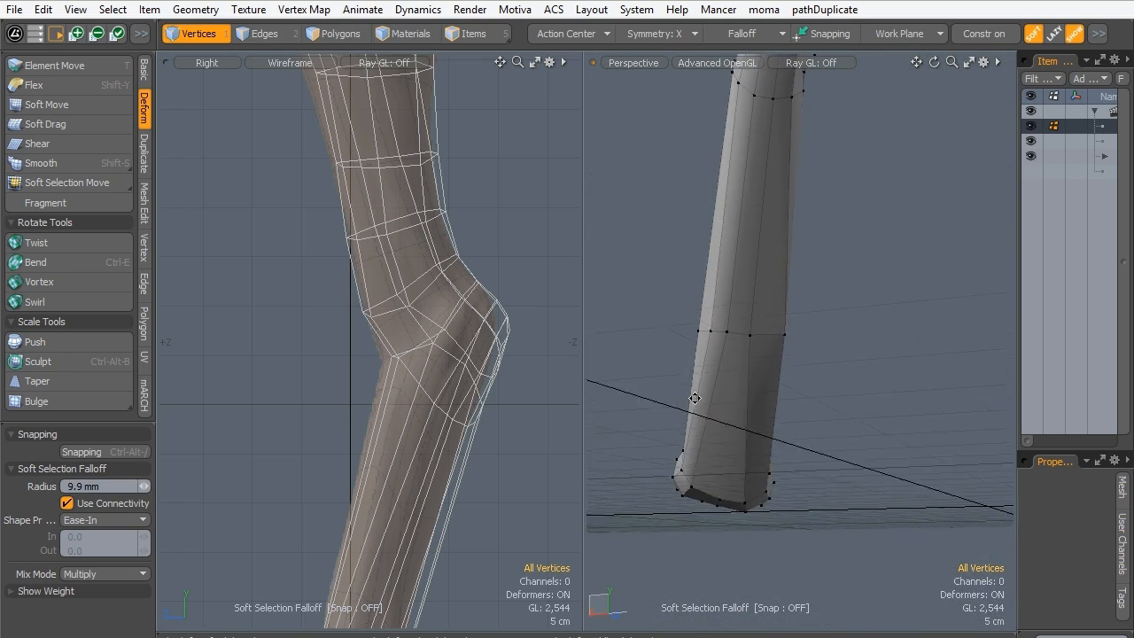
left_click_drag(436, 322, 453, 208, "alt+shift")
left_click_drag(418, 396, 448, 169, "alt+shift")
scroll(420, 332, "up", 2)
left_click_drag(420, 331, 429, 312, "alt+shift")
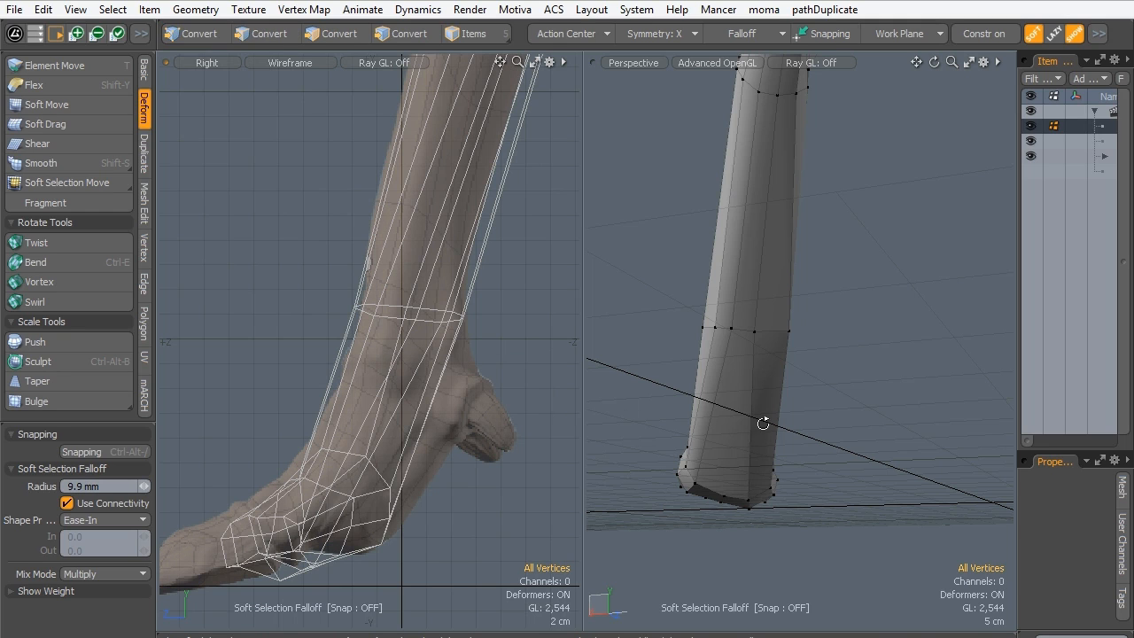
left_click_drag(759, 423, 744, 401, "alt")
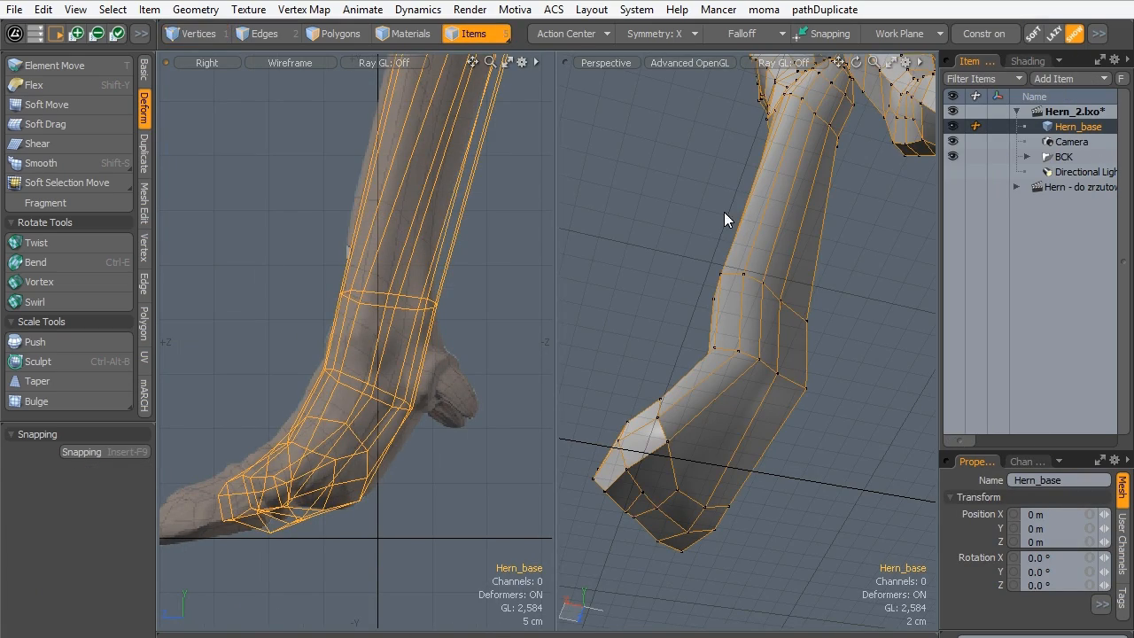
Cut the foot's underside with Edge Slice from the stray vertex to the 60 % point of the diagonal edge behind it.
left_click_drag(706, 418, 682, 306, "ctrl+alt")
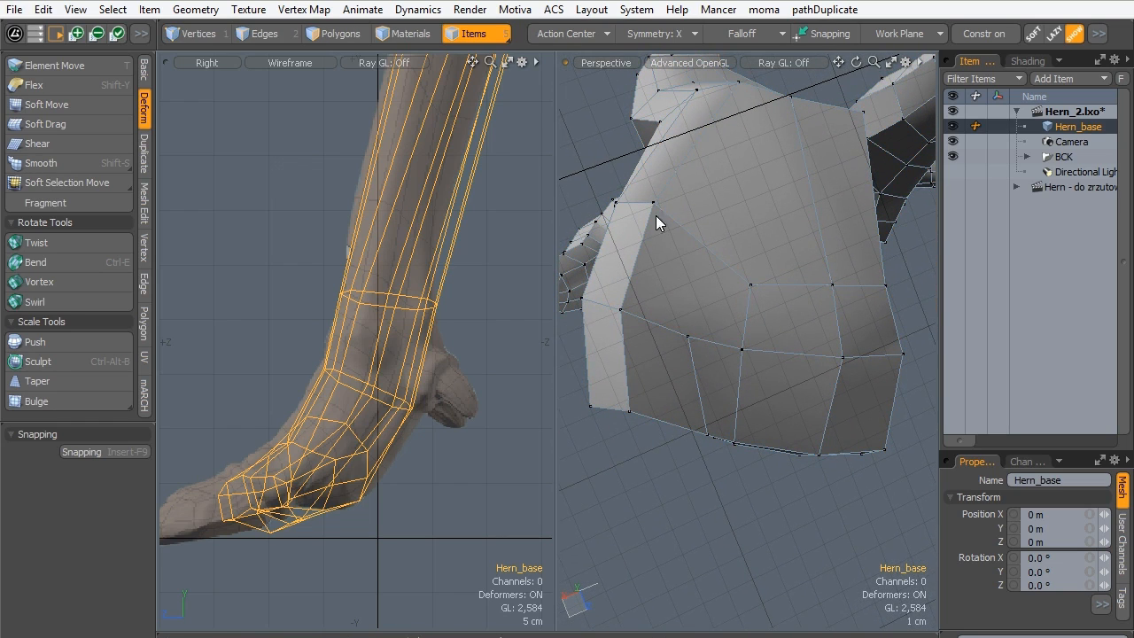
key("c")
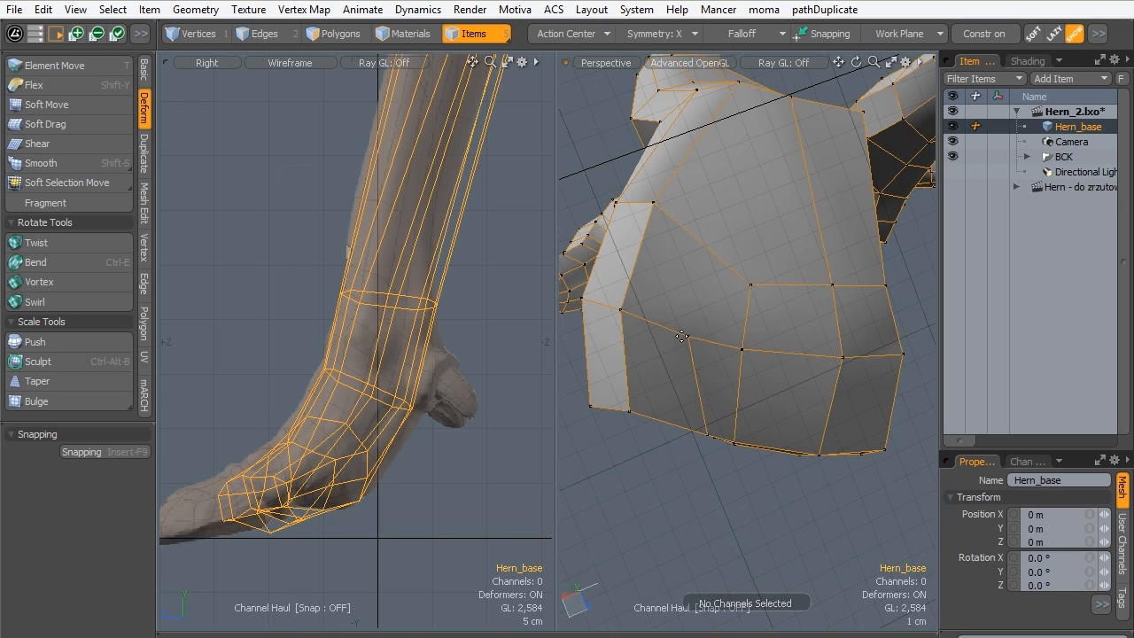
left_click(335, 34)
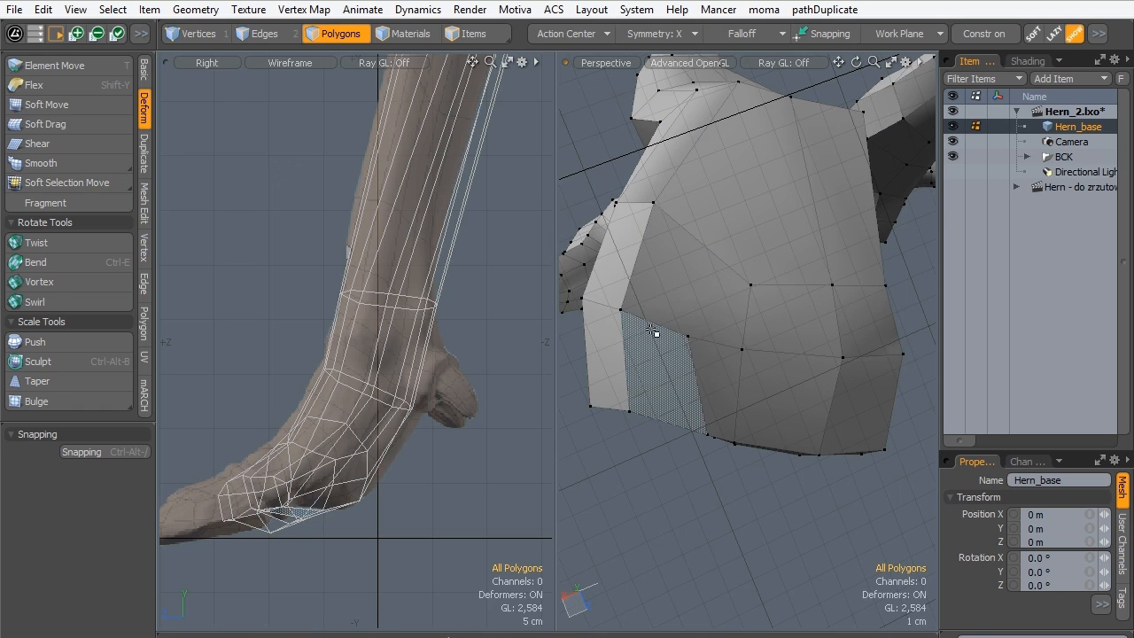
key("alt+c")
left_click(705, 342)
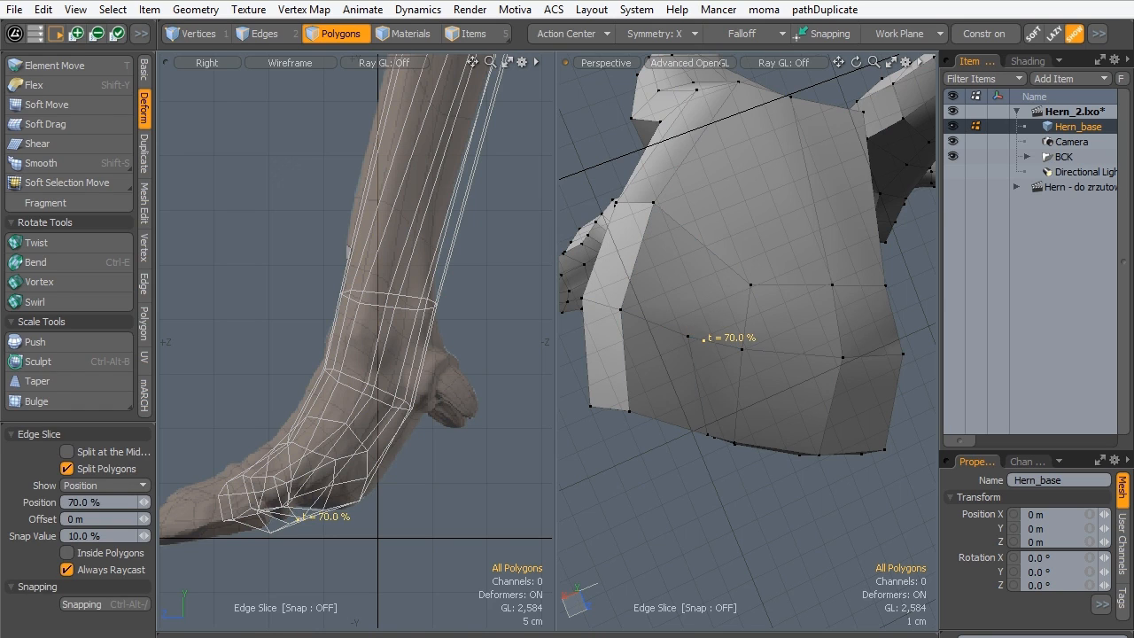
left_click(716, 259)
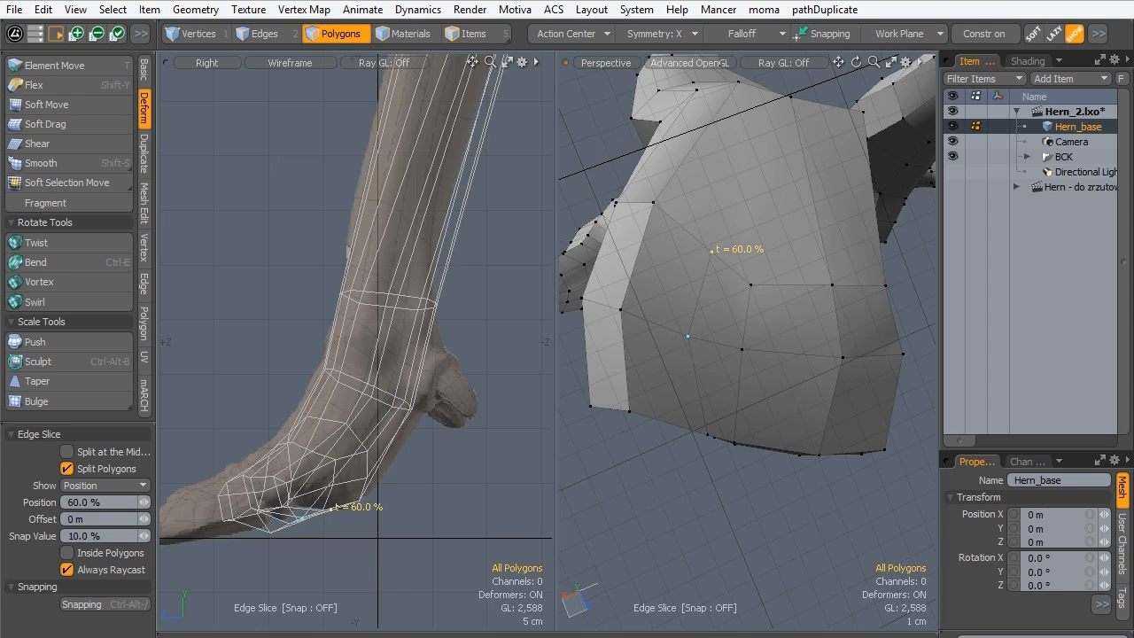
key("space")
Select the front row of polygons on the foot's underside, replacing it with the middle polygons of the row behind.
left_click_drag(717, 193, 673, 266, "alt")
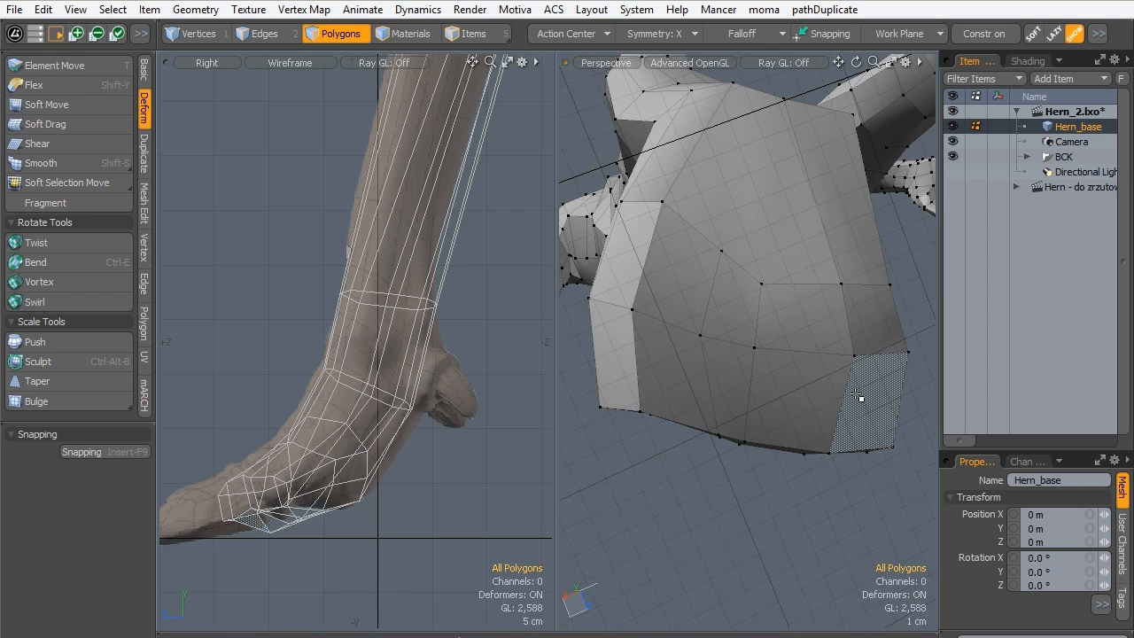
mouse_move(861, 399)
left_mouse_down()
mouse_move(670, 387)
mouse_move(620, 372)
left_mouse_up()
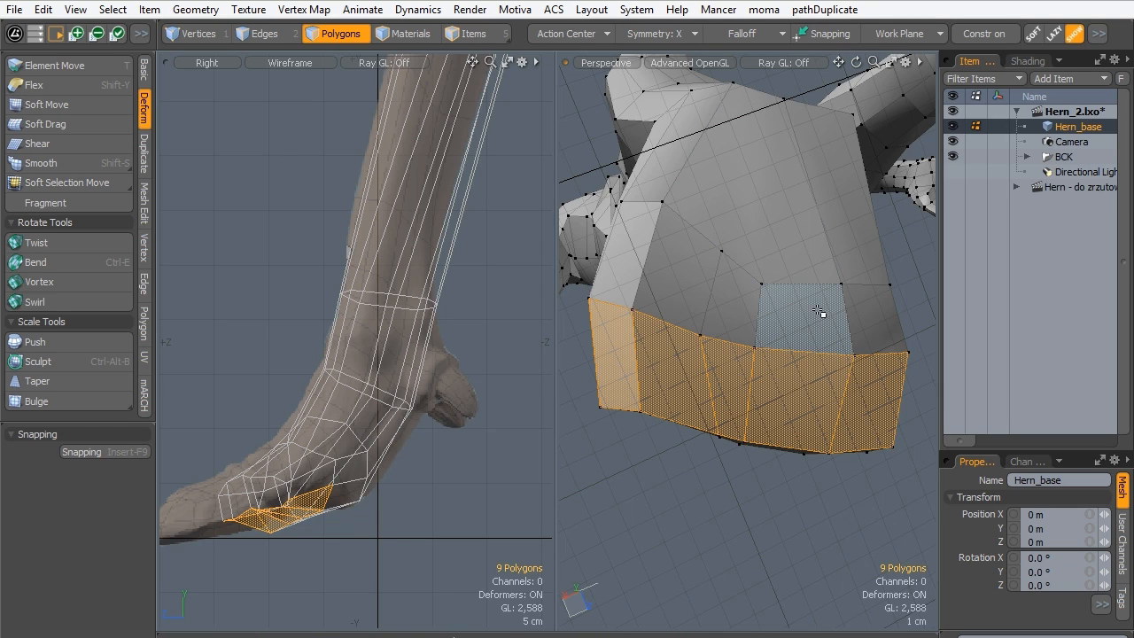
left_click_drag(821, 317, 744, 310)
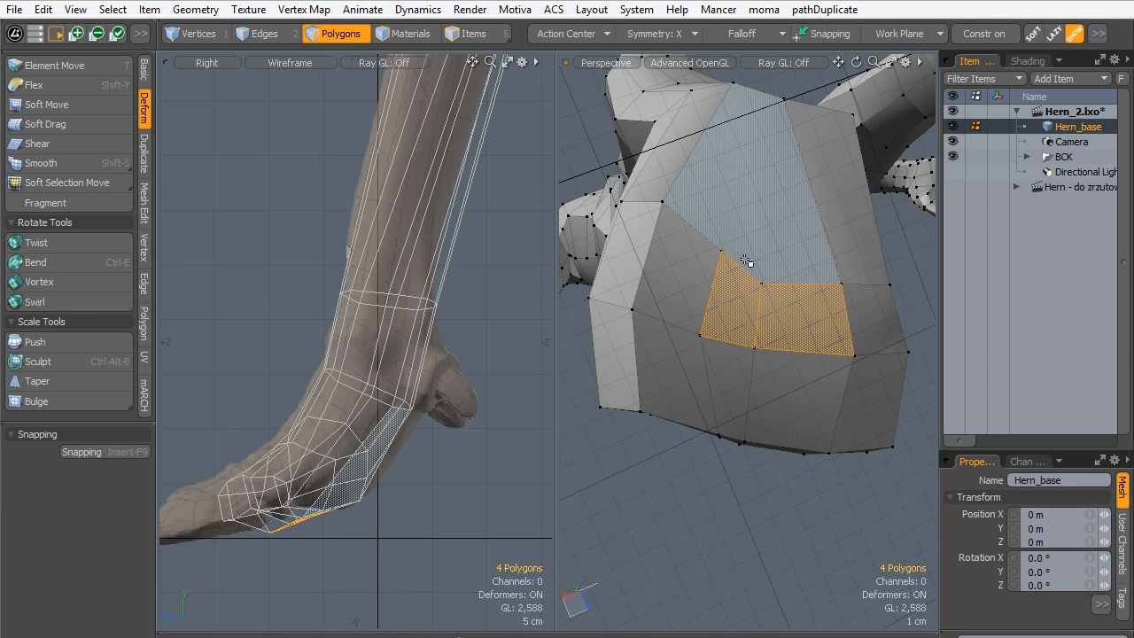
Select the polygon loop running down the leg and around the foot, and deselect its part at the toe end.
left_click_drag(786, 117, 856, 252, "alt")
scroll(750, 239, "down", 3)
mouse_move(755, 263)
left_mouse_down()
mouse_move(771, 286)
mouse_move(762, 262)
mouse_move(725, 256)
left_mouse_up()
key("l")
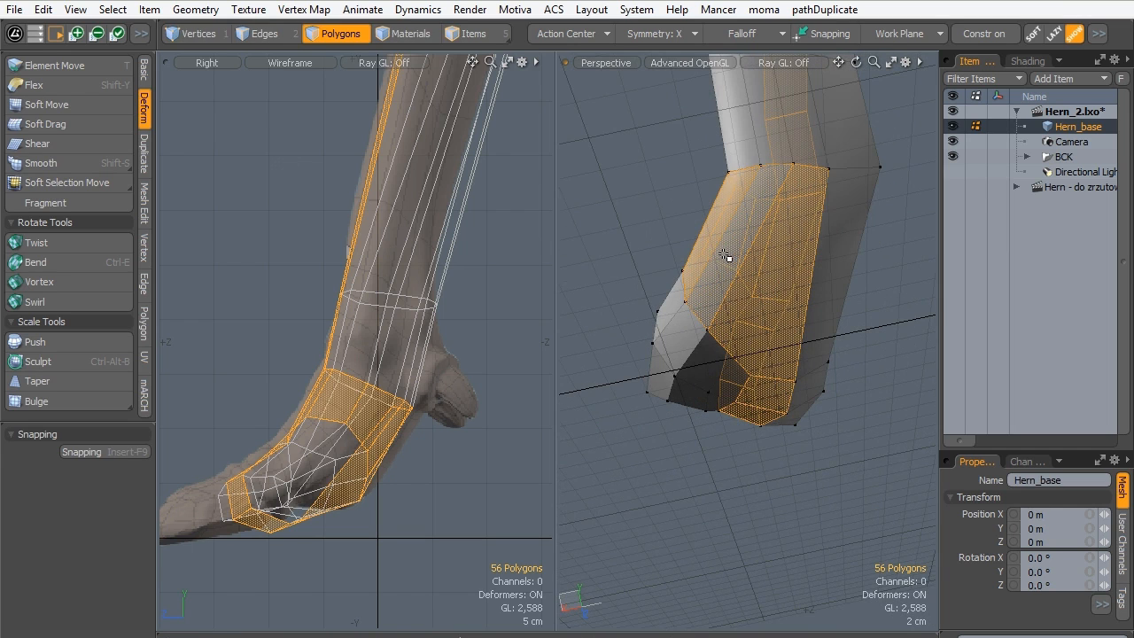
left_click_drag(674, 225, 689, 369, "alt")
left_click_drag(736, 334, 657, 249, "alt")
mouse_move(687, 363)
left_mouse_down("ctrl")
mouse_move(721, 402)
mouse_move(749, 394)
left_mouse_up("ctrl")
Select the polygons around the foot section directly below the ankle loop, from the front around both sides.
left_click_drag(820, 266, 691, 168, "alt")
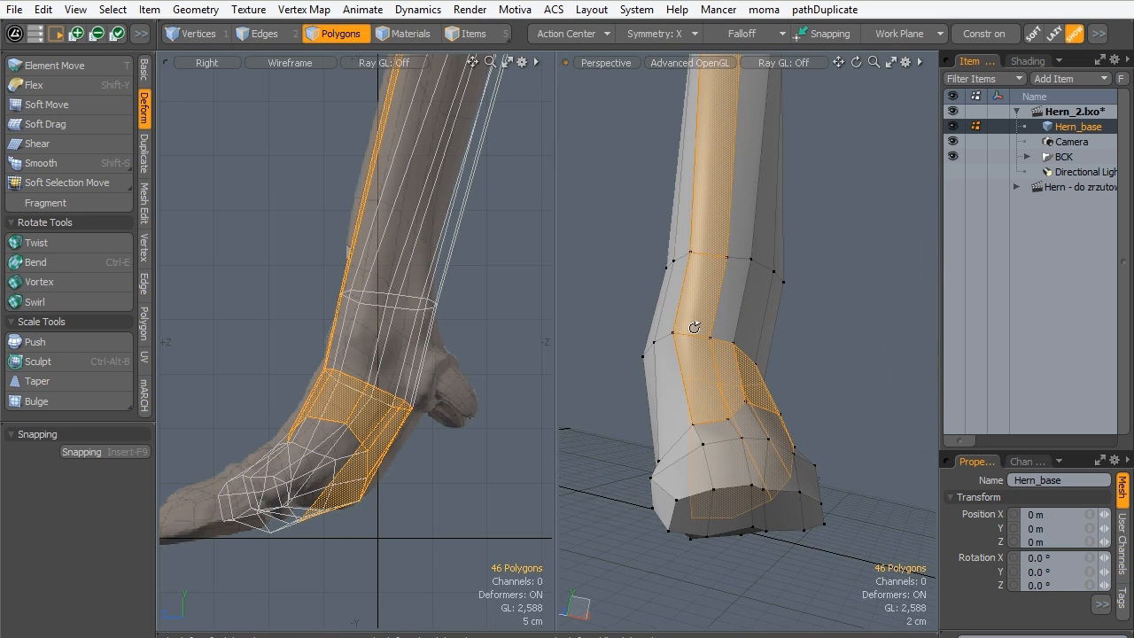
left_click(723, 386)
left_click_drag(722, 385, 673, 395)
left_click_drag(632, 351, 753, 316, "alt")
left_click(630, 398, "shift")
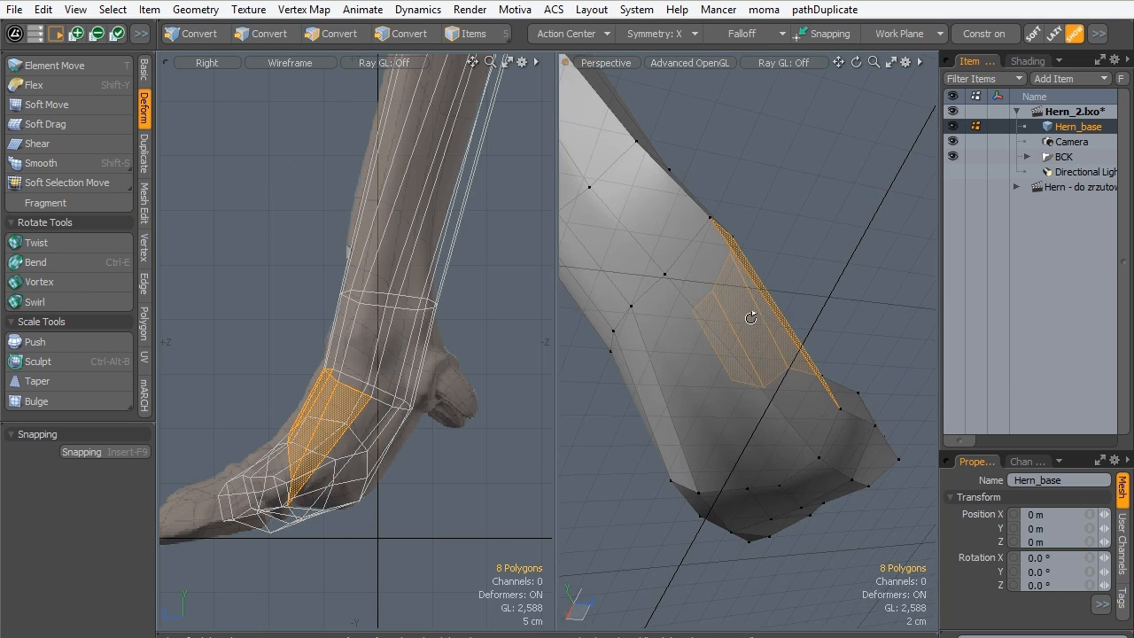
left_click(767, 327, "shift")
mouse_move(676, 449)
left_mouse_down("alt")
mouse_move(822, 280)
mouse_move(830, 331)
mouse_move(747, 339)
mouse_move(663, 328)
mouse_move(734, 328)
mouse_move(694, 327)
left_mouse_up("alt")
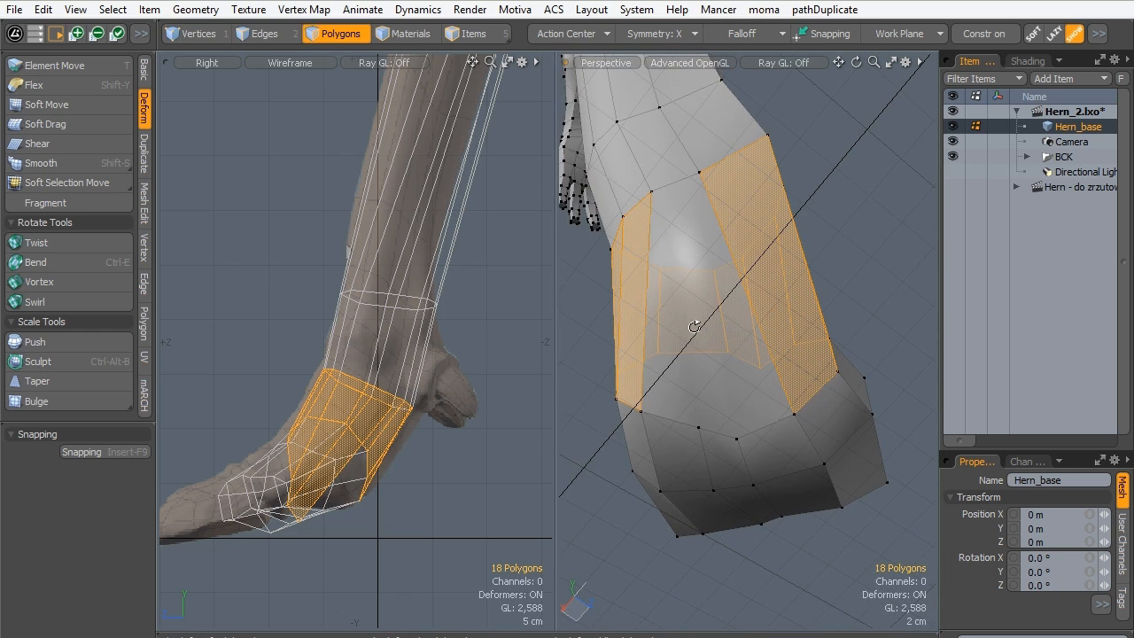
Insert one Loop Slice at 50 % through the selected polygons below the ankle.
key("alt+c")
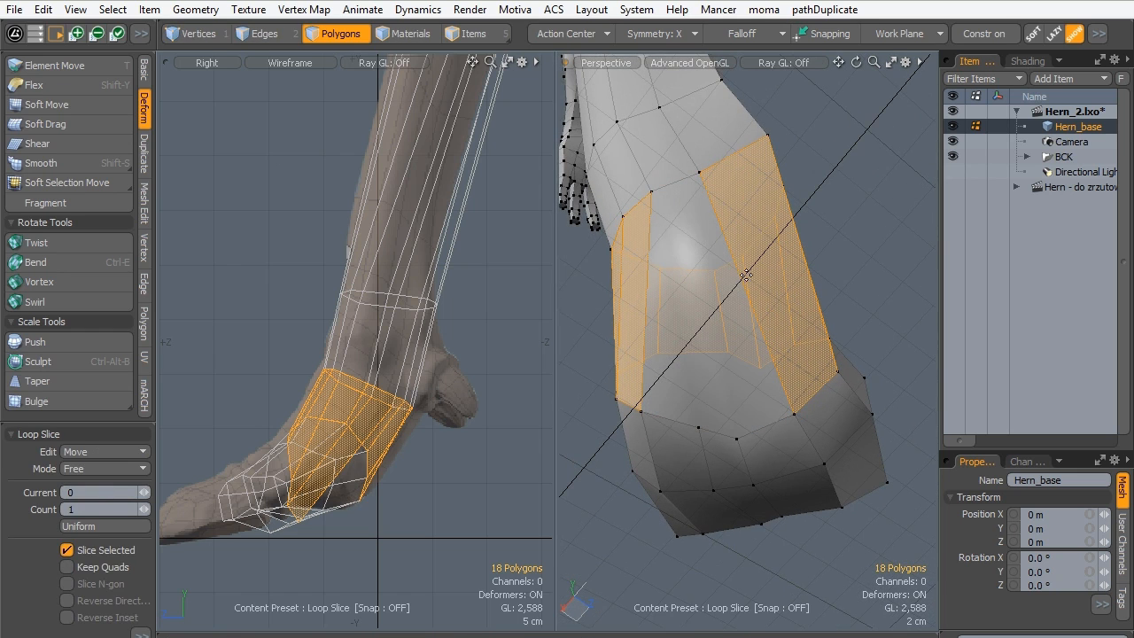
left_click(747, 275)
left_click_drag(746, 276, 827, 276)
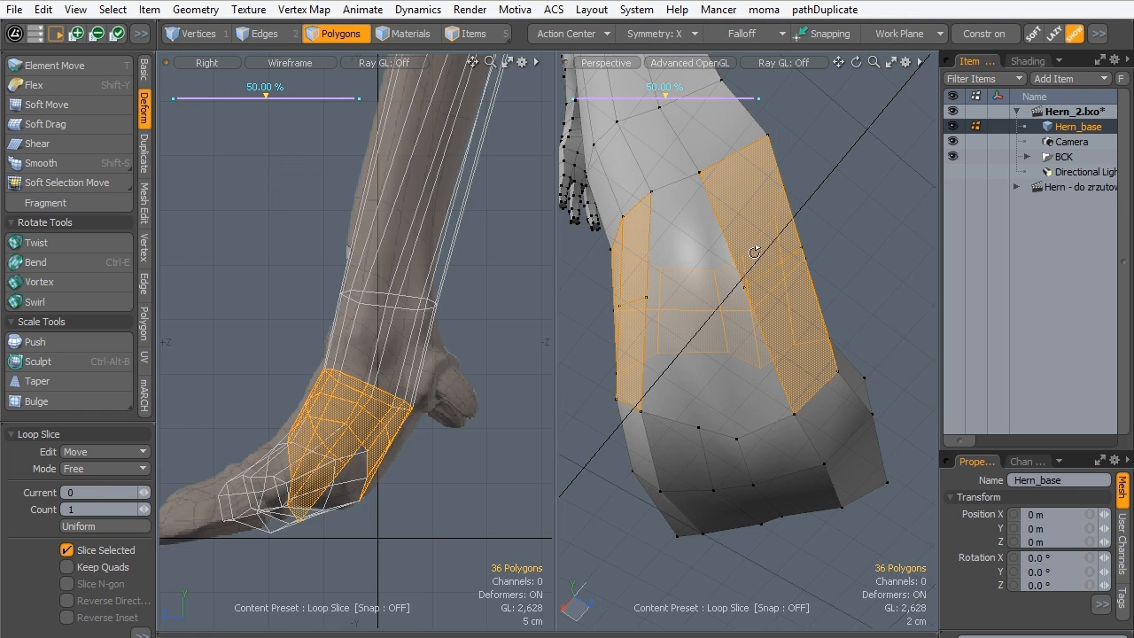
Finish the loop slice below the ankle, clear the polygon selection and run Mesh Cleanup with all options enabled.
left_click_drag(754, 252, 709, 353, "alt")
key("q")
left_click(588, 356)
left_click_drag(599, 283, 629, 254, "alt")
key("alt+c")
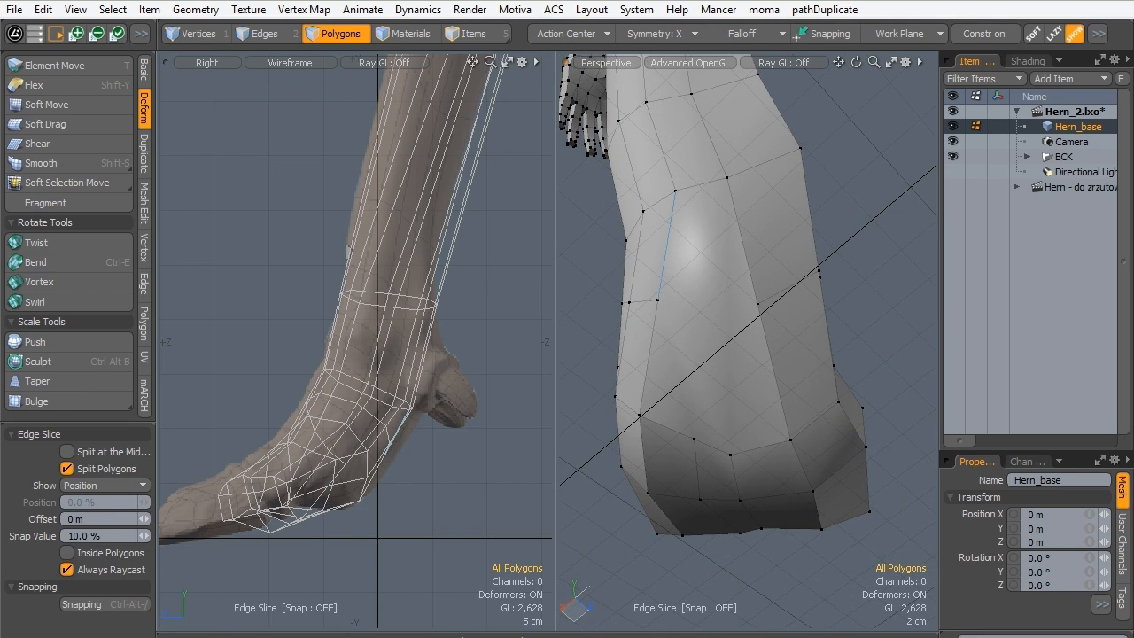
left_click(658, 298)
key("space")
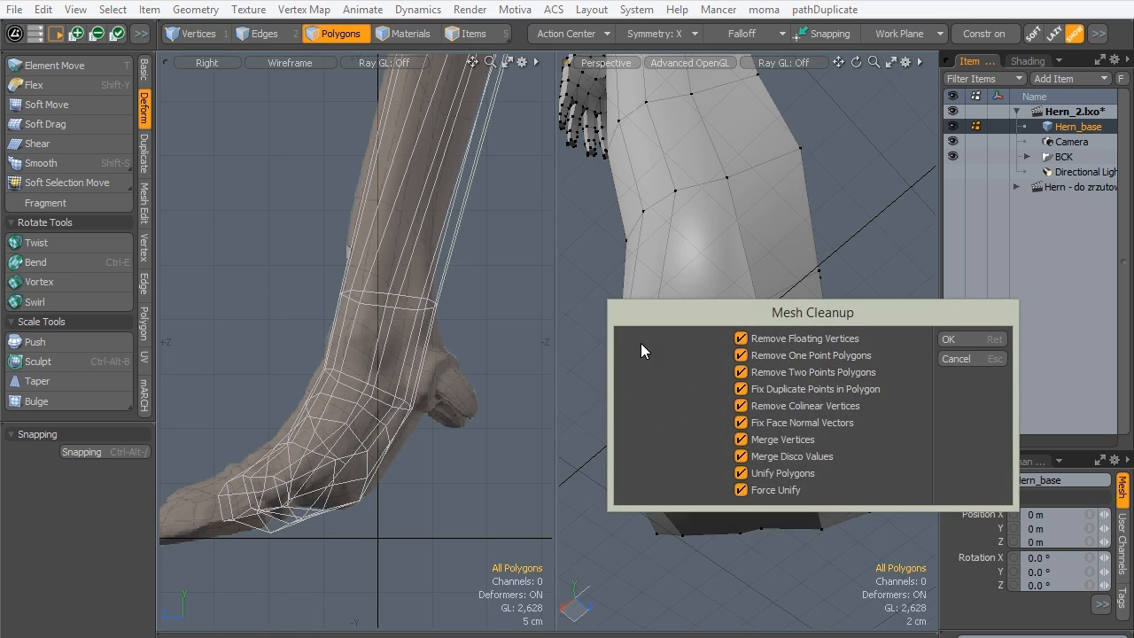
key("Return")
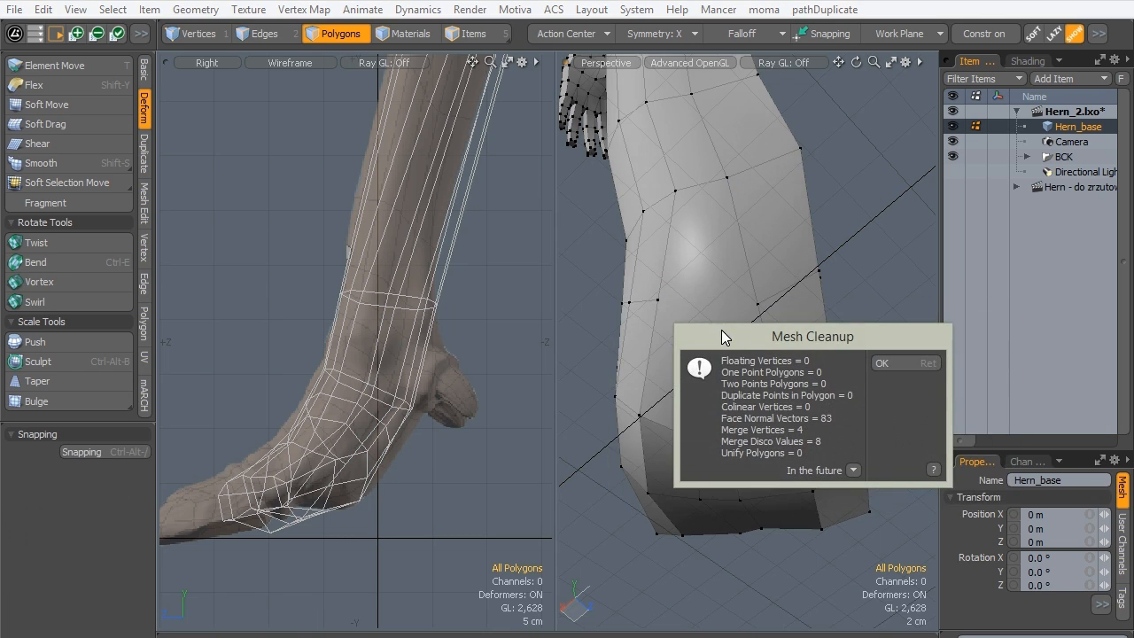
Use Edge Slice to connect the two open ends of the new loop across the back of the foot.
key("alt+c")
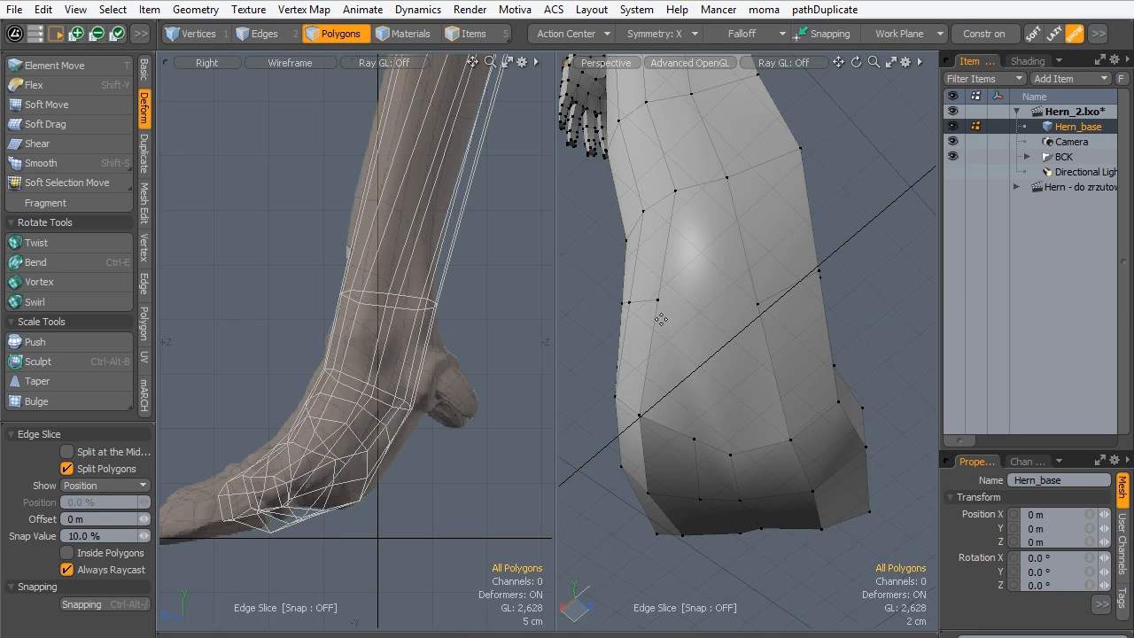
left_click(751, 284)
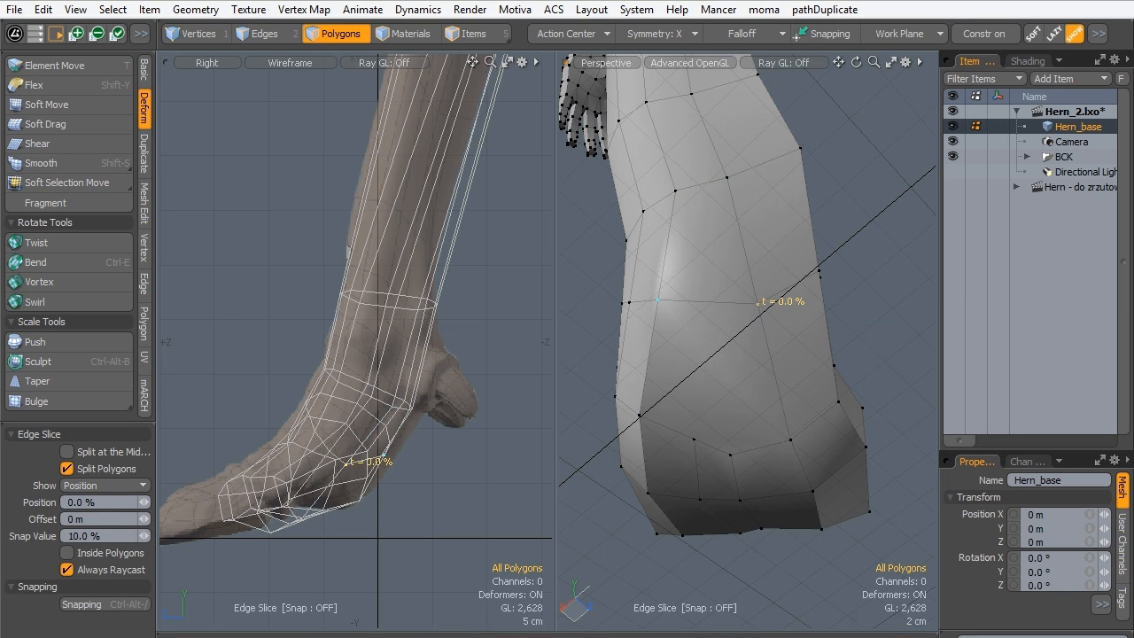
key("space")
Select the completed edge loop below the ankle and Slide it down the foot by about 3.4 cm (48.5 %).
left_click(262, 34)
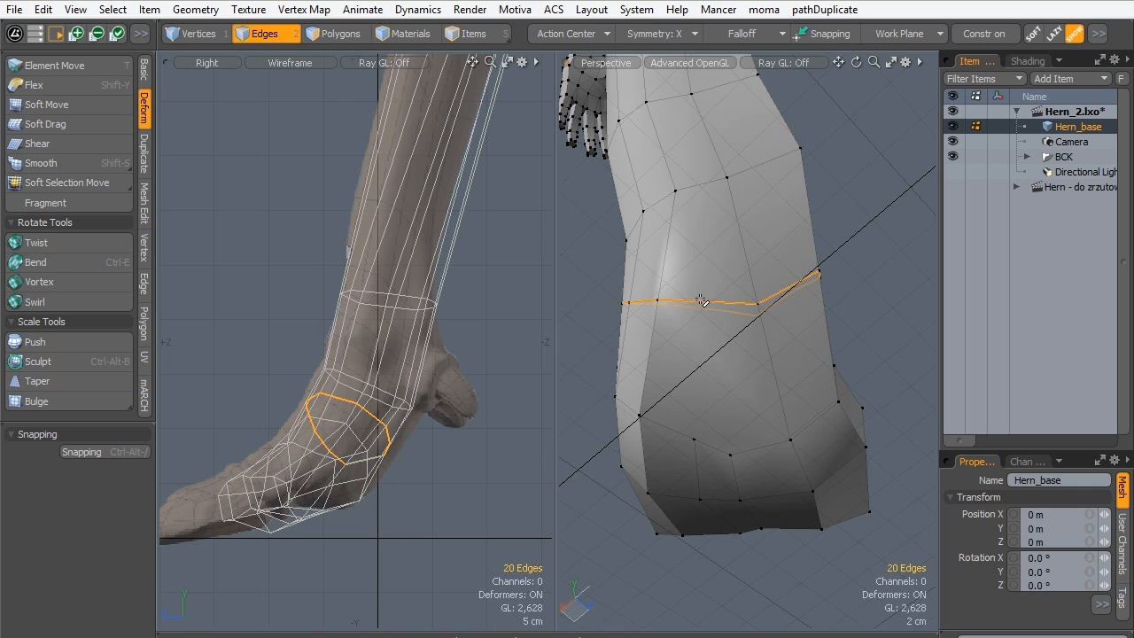
left_click(143, 155)
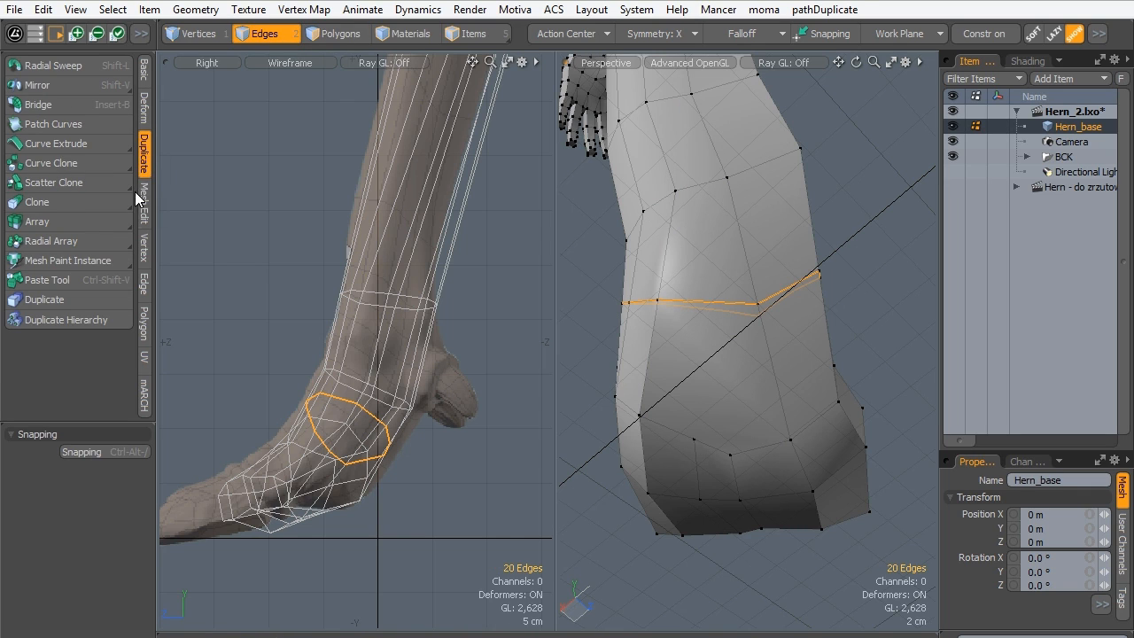
left_click(143, 110)
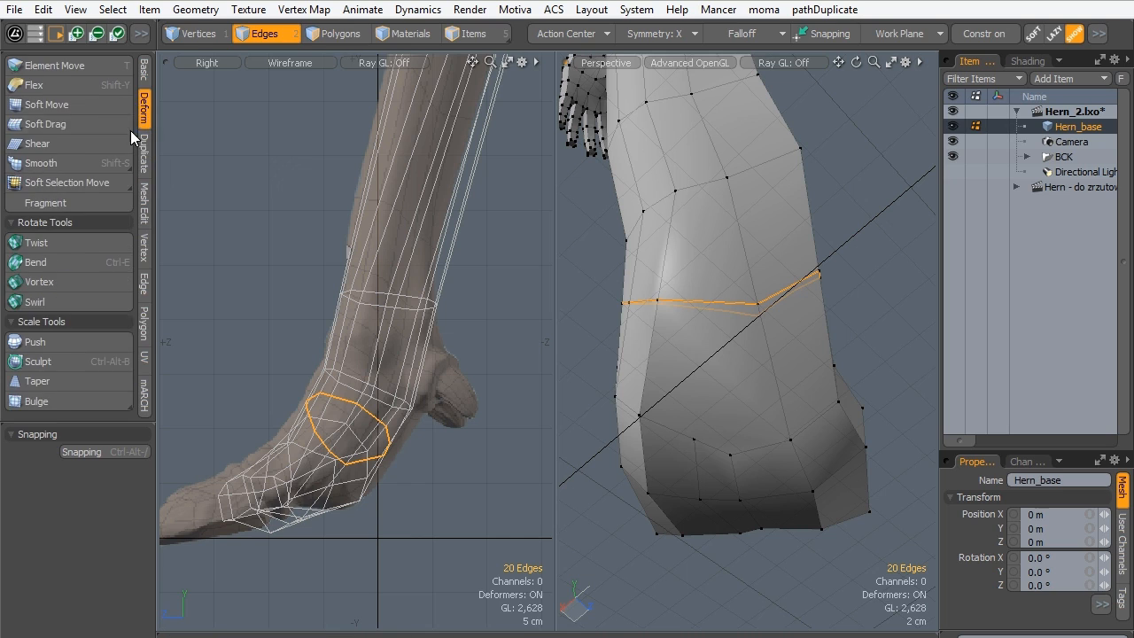
left_click(146, 219)
left_click(144, 249)
left_click(143, 284)
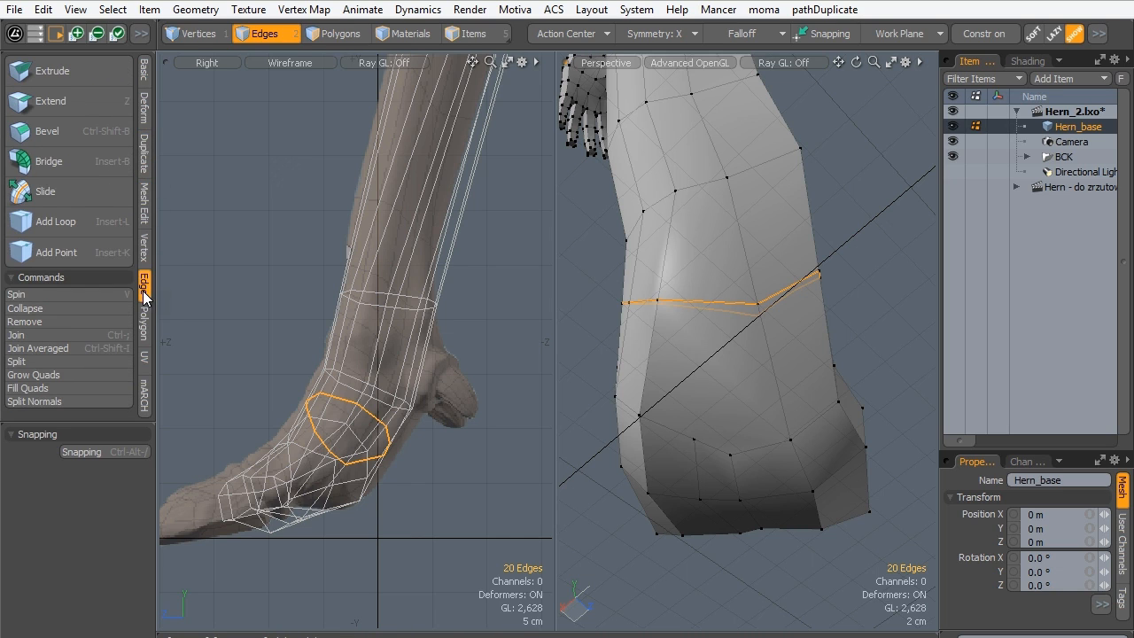
left_click(33, 190)
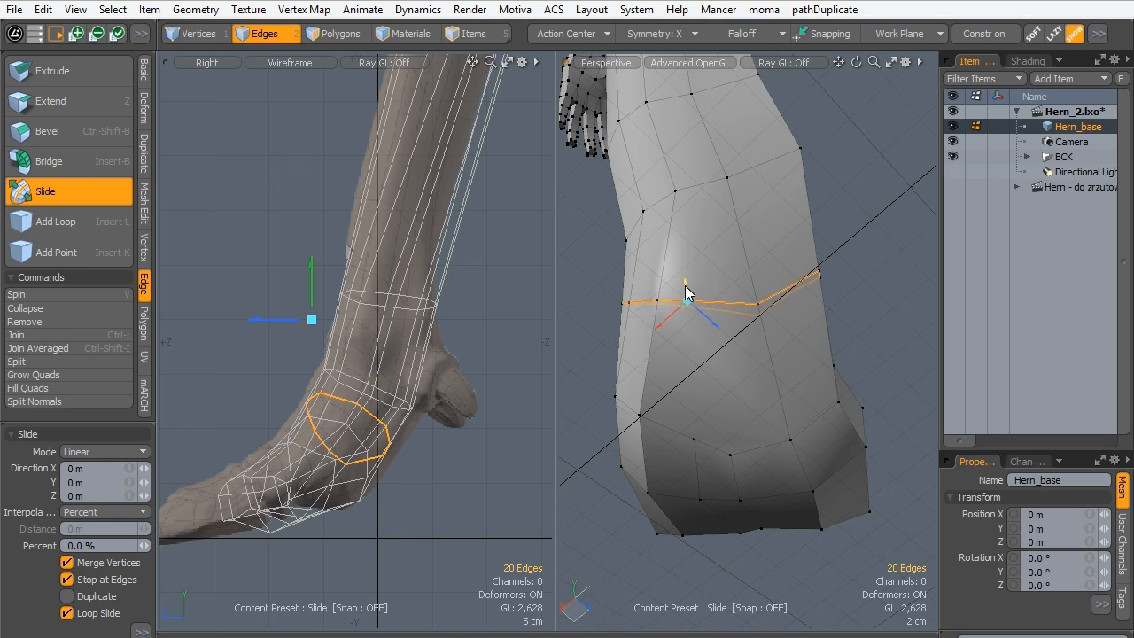
left_click_drag(687, 292, 690, 330)
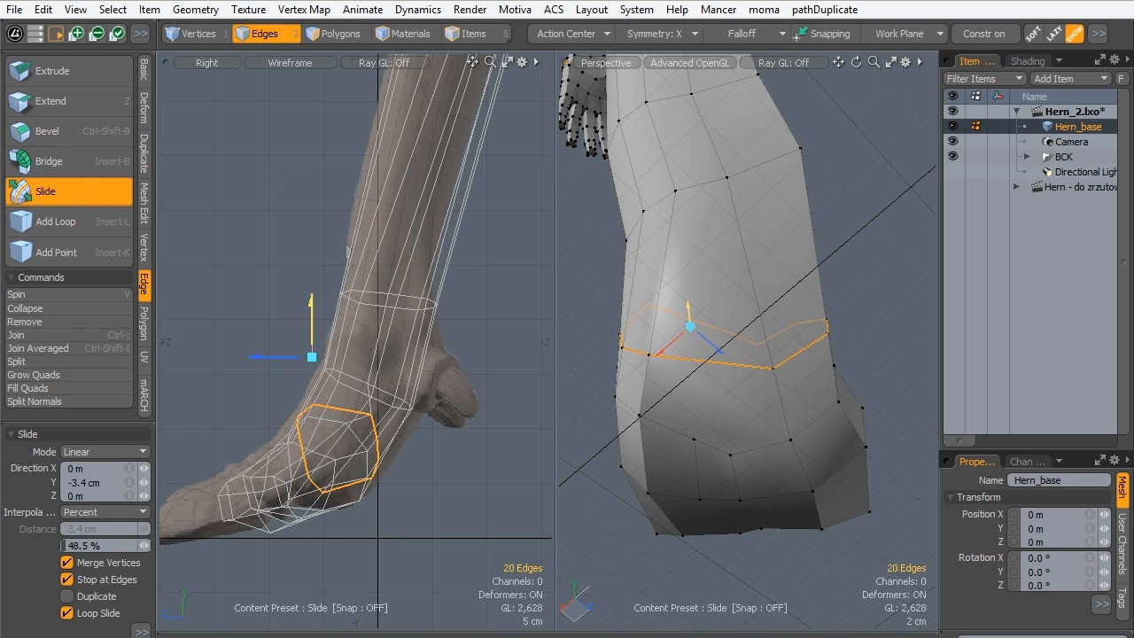
key("space")
Slide the lengthwise edges on the back of the lower leg sideways to even out their spacing around the ankle.
left_click_drag(845, 337, 688, 339, "alt")
key("3")
scroll(757, 217, "down", 3)
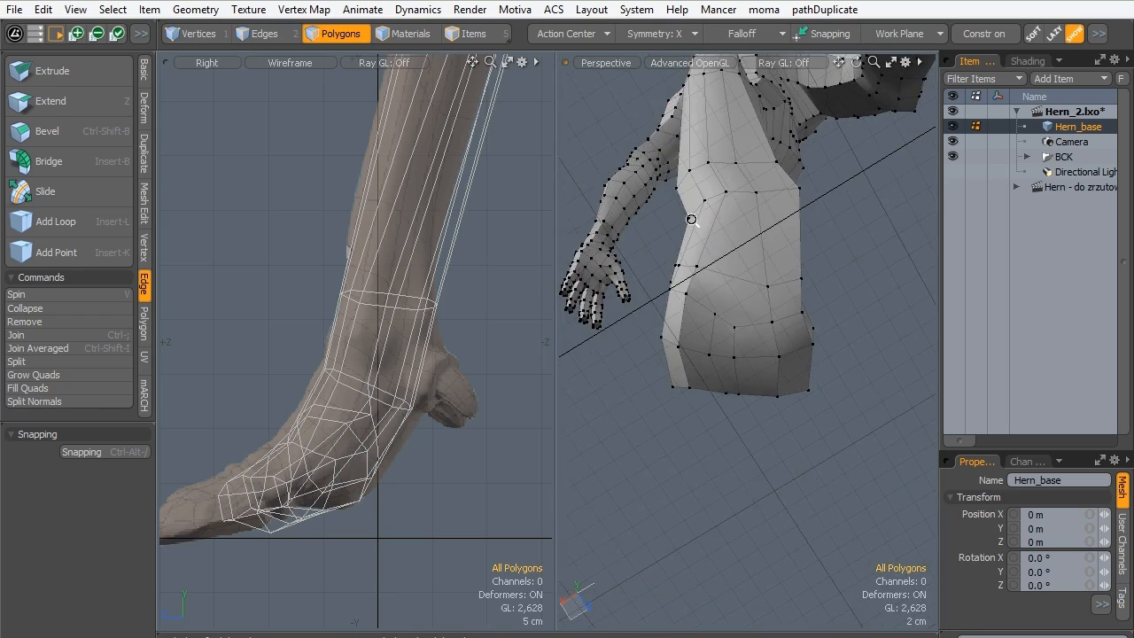
left_click_drag(757, 217, 681, 406, "alt")
left_click_drag(684, 232, 700, 265, "alt")
left_click_drag(700, 266, 686, 319, "alt+shift")
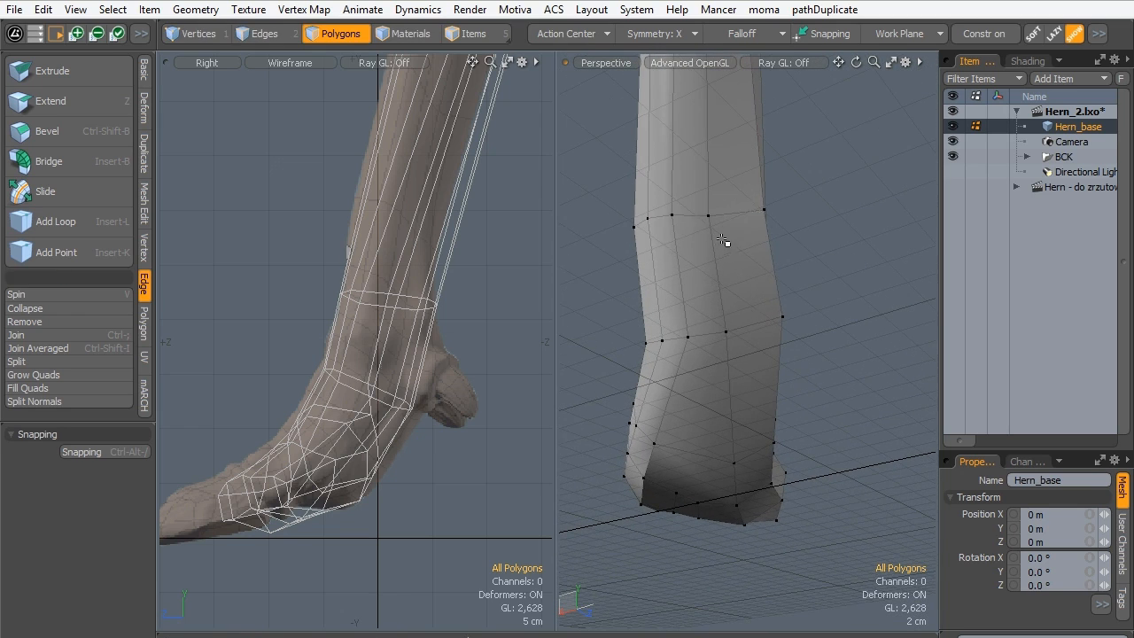
left_click(269, 39)
mouse_move(713, 261)
left_mouse_down()
mouse_move(665, 290)
mouse_move(860, 233)
left_mouse_up()
key("shift+s")
left_click(717, 277)
key("space")
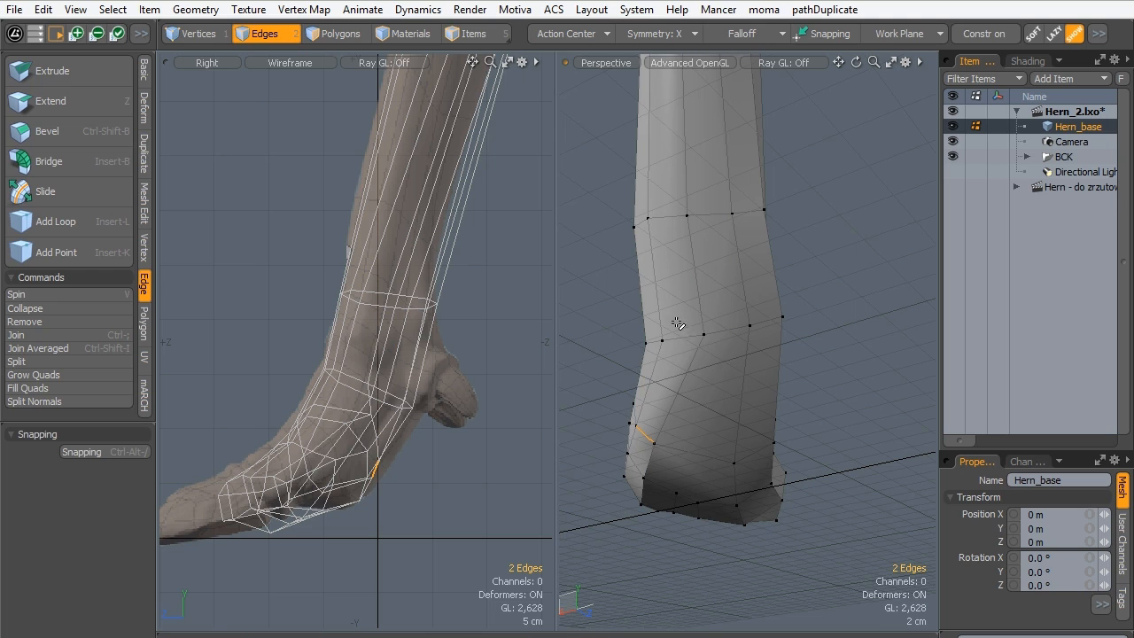
Slide the side vertex at the back of the foot and the one below it inward, each by about 32 %.
left_click_drag(702, 355, 741, 328, "alt")
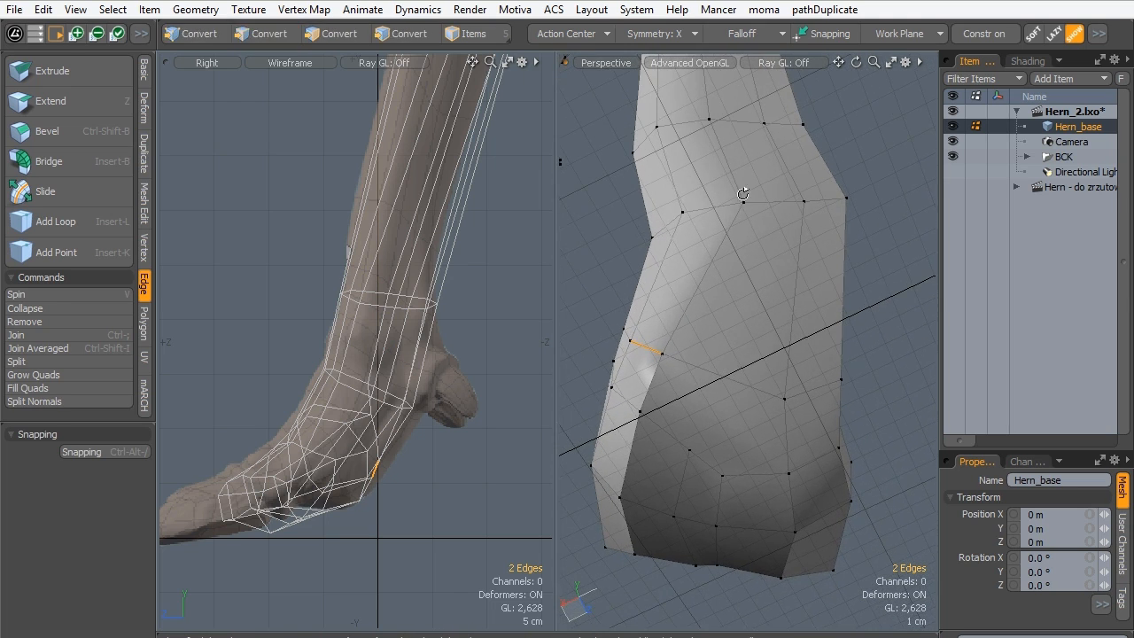
left_click(199, 39)
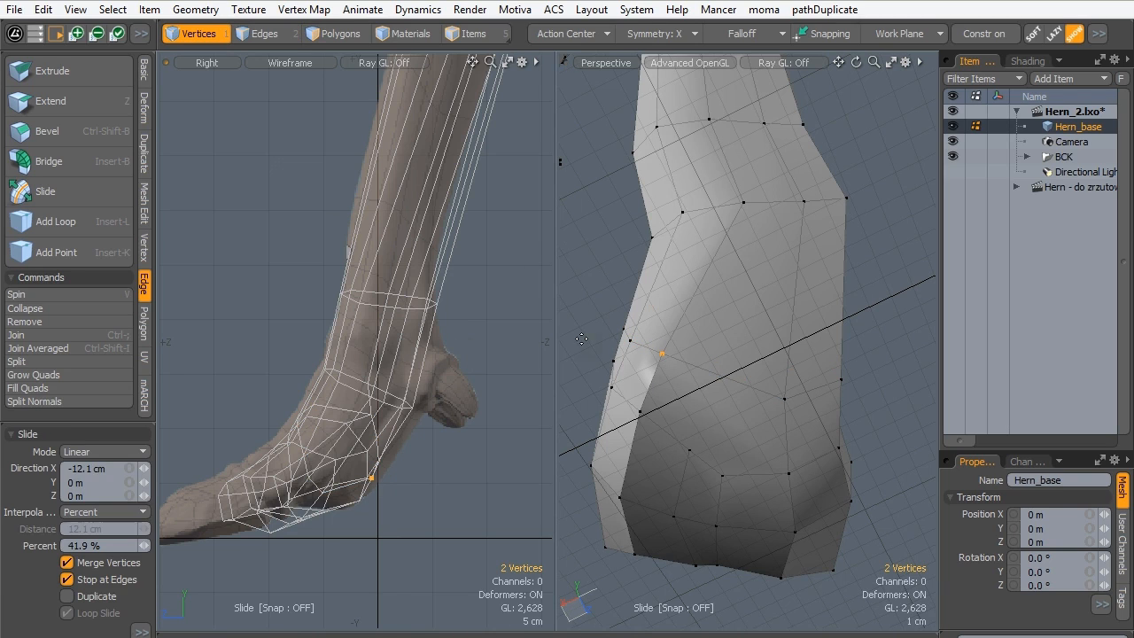
left_click_drag(666, 361, 713, 365)
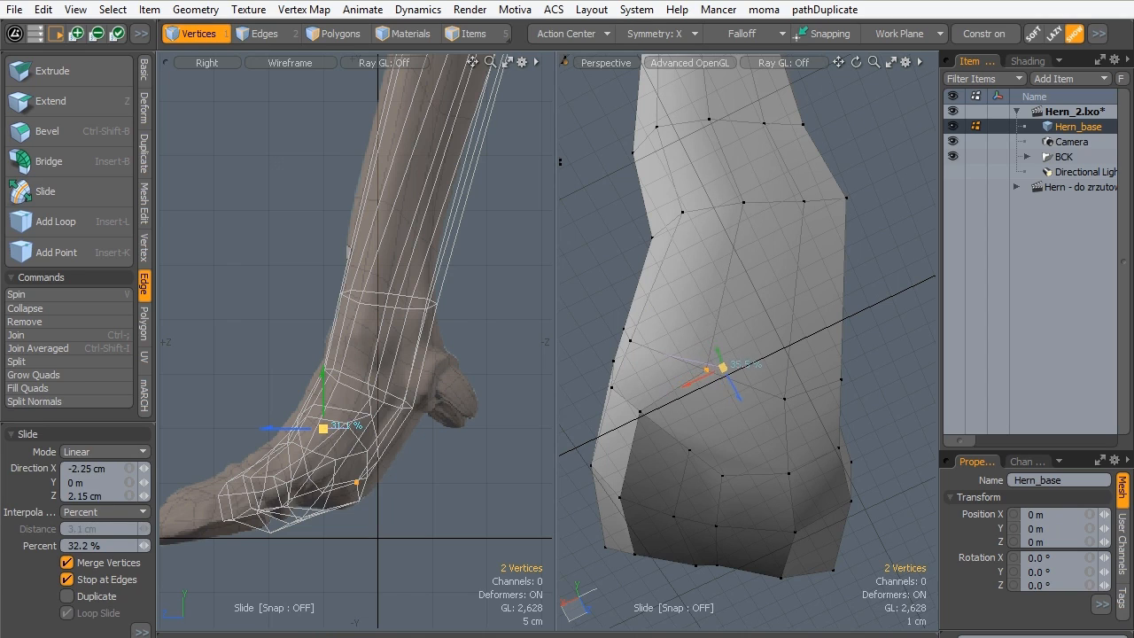
key("q")
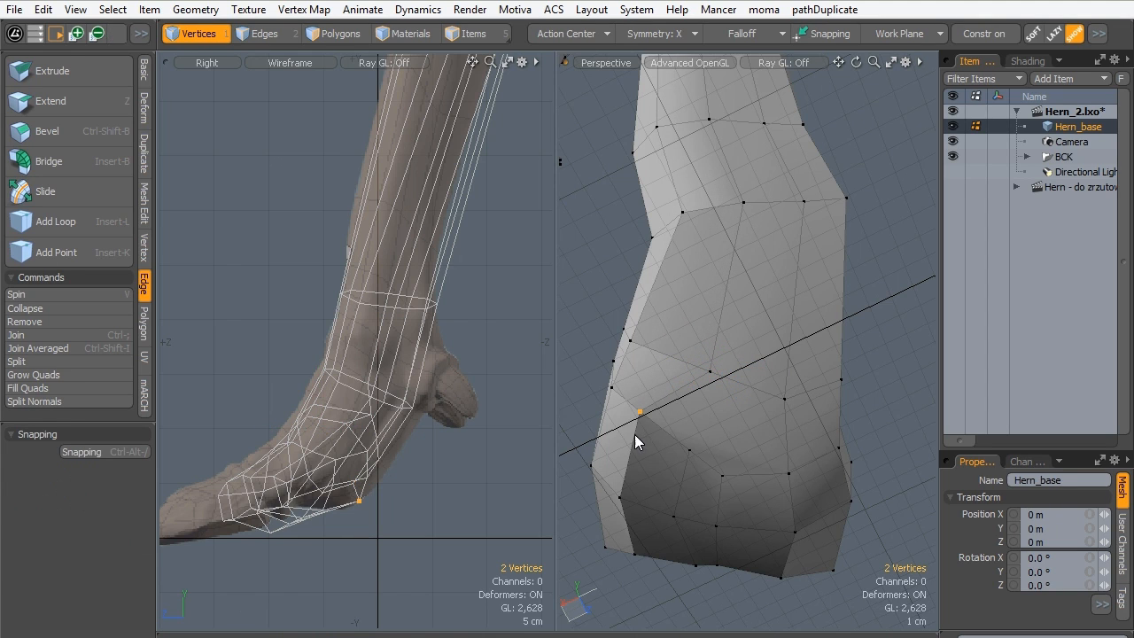
key("alt+s")
left_click_drag(637, 415, 662, 420)
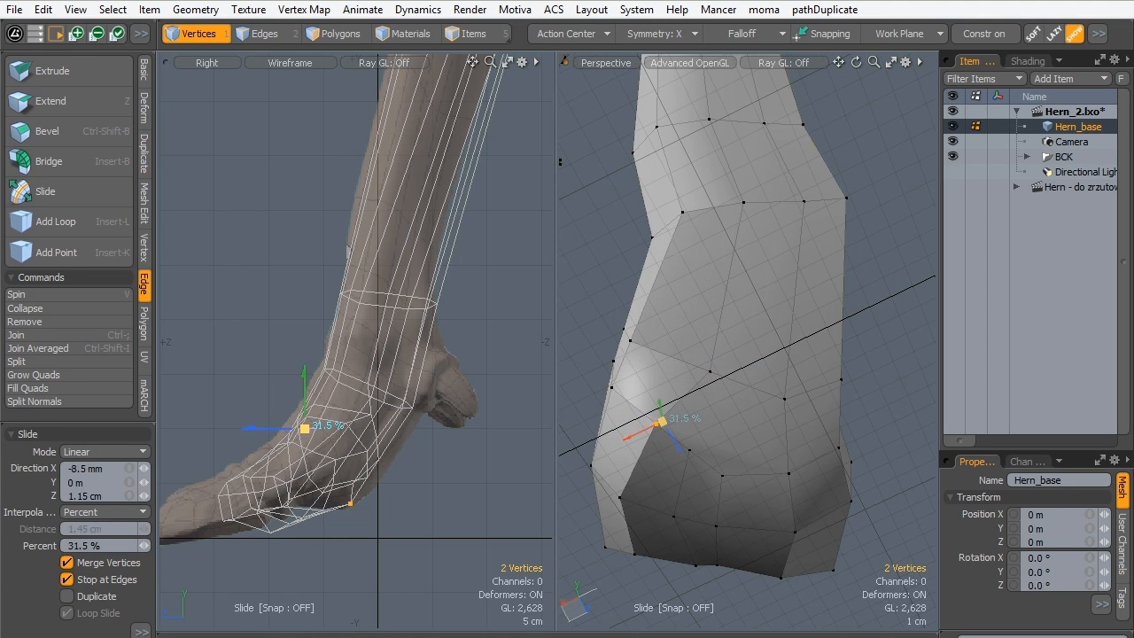
key("q")
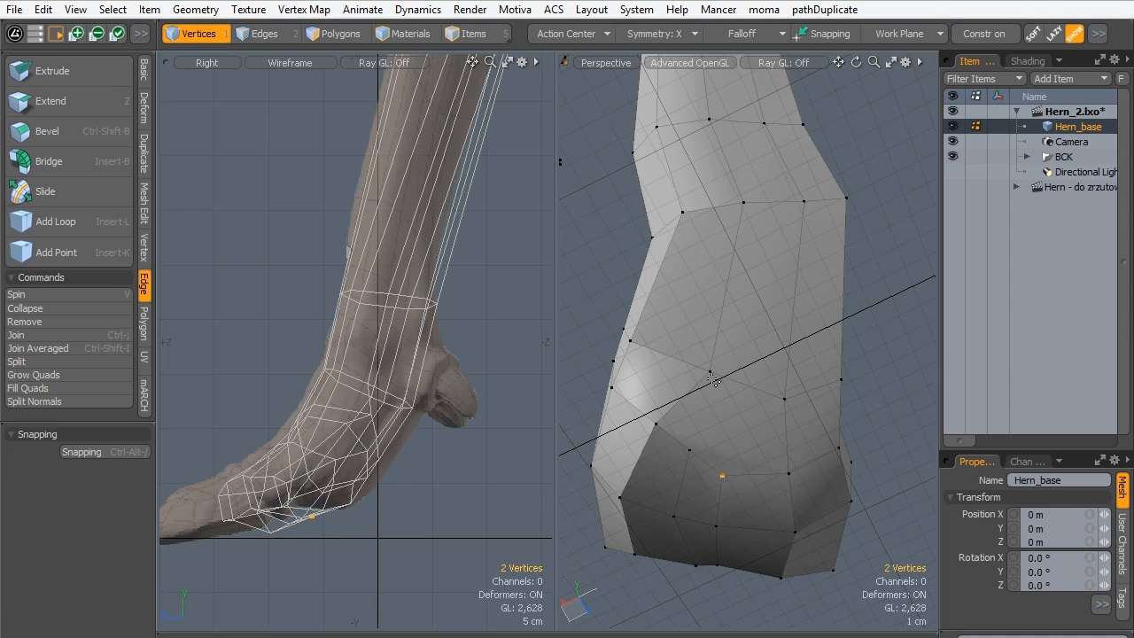
Use Edge Slice to connect the slid vertex at the back of the foot to the middle vertex of the row below.
key("c")
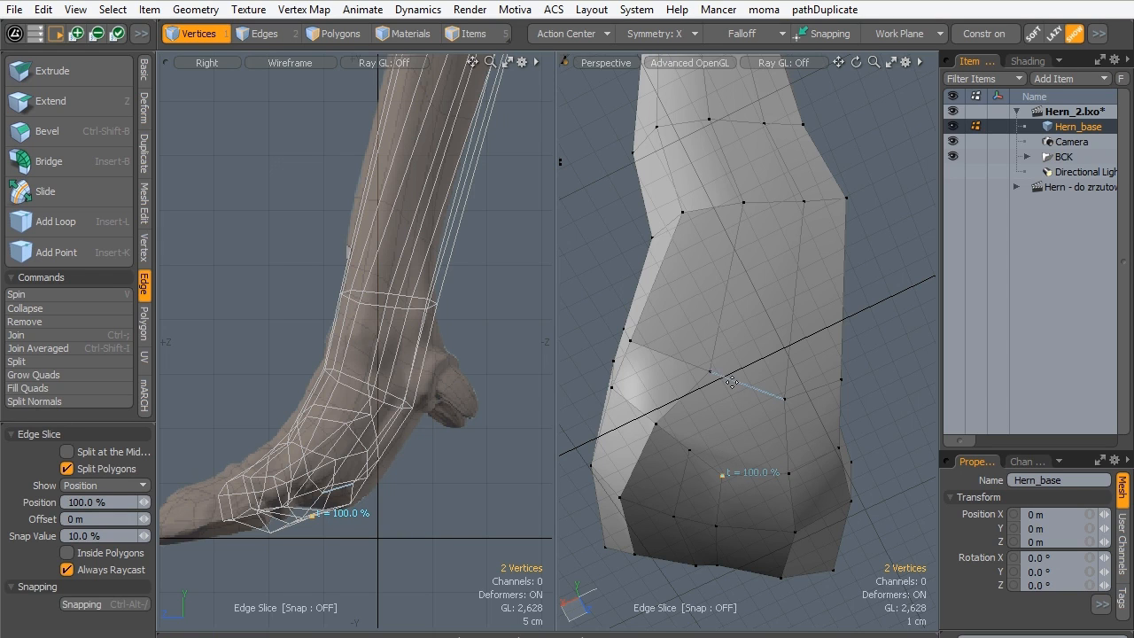
key("space")
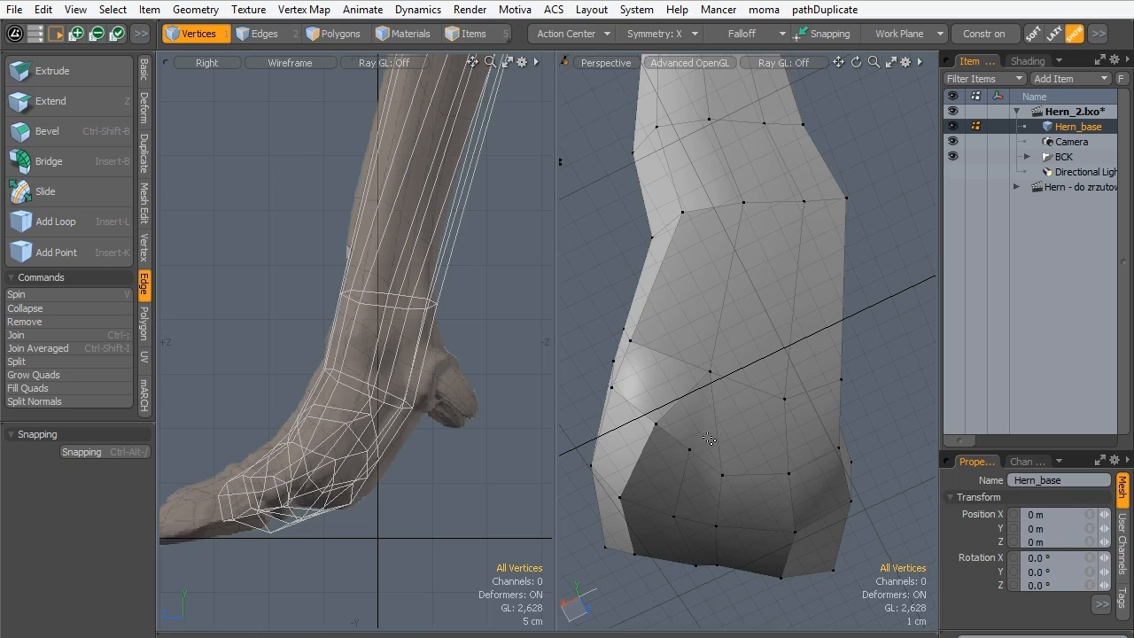
Examine the foot and its underside polygon flow from several angles, with and without subdivision smoothing.
key("Tab")
left_click_drag(721, 408, 634, 420, "alt")
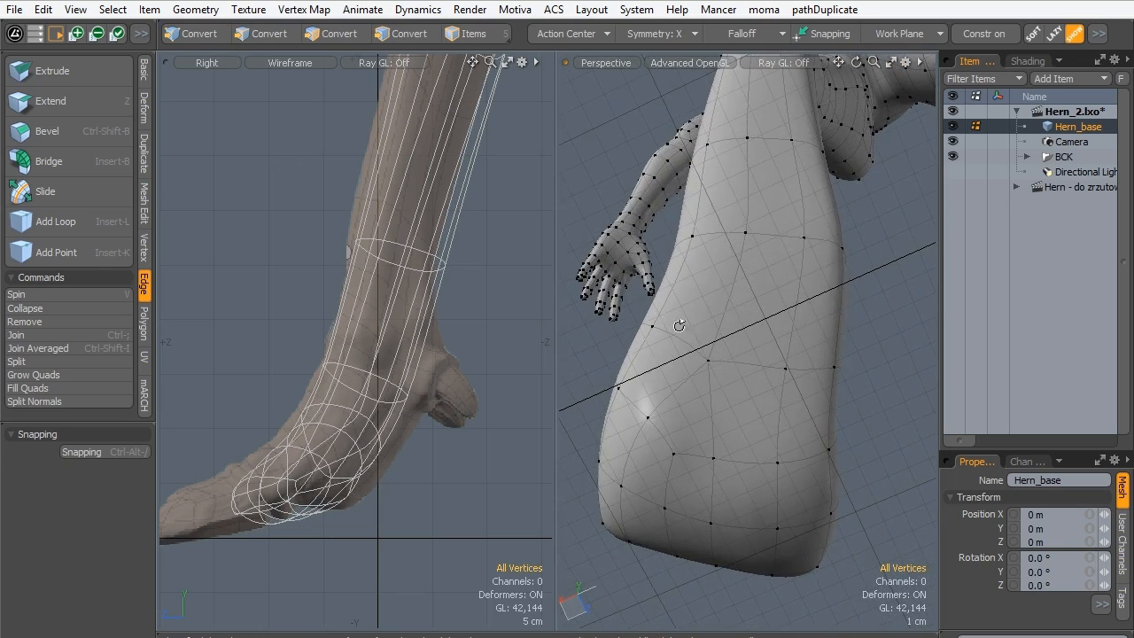
left_click(333, 33)
left_click(688, 411)
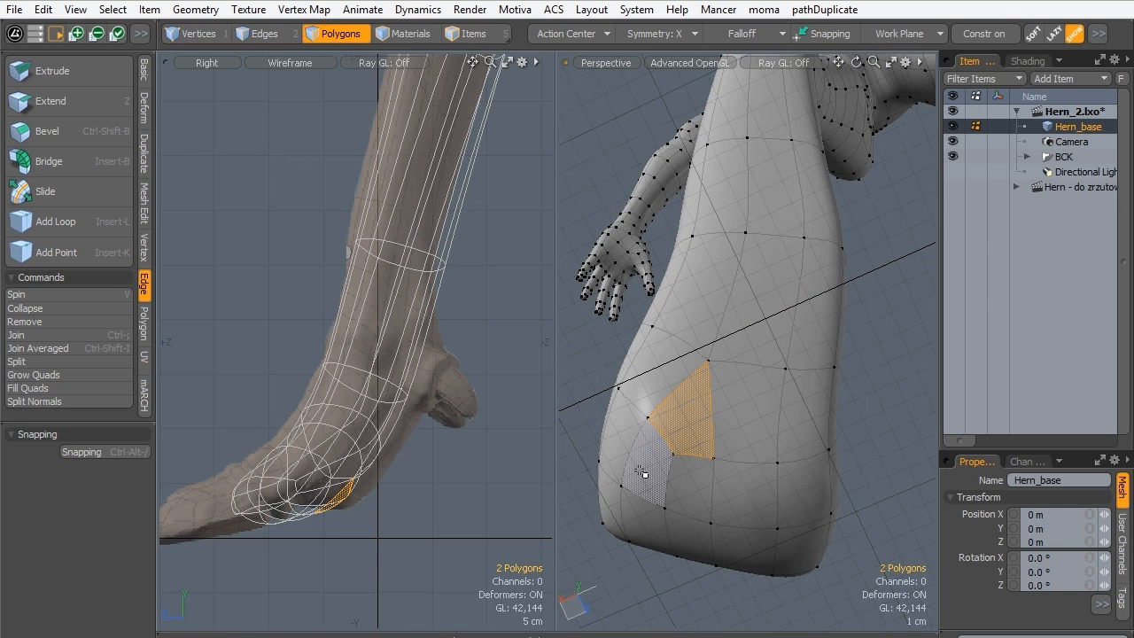
left_click(686, 487)
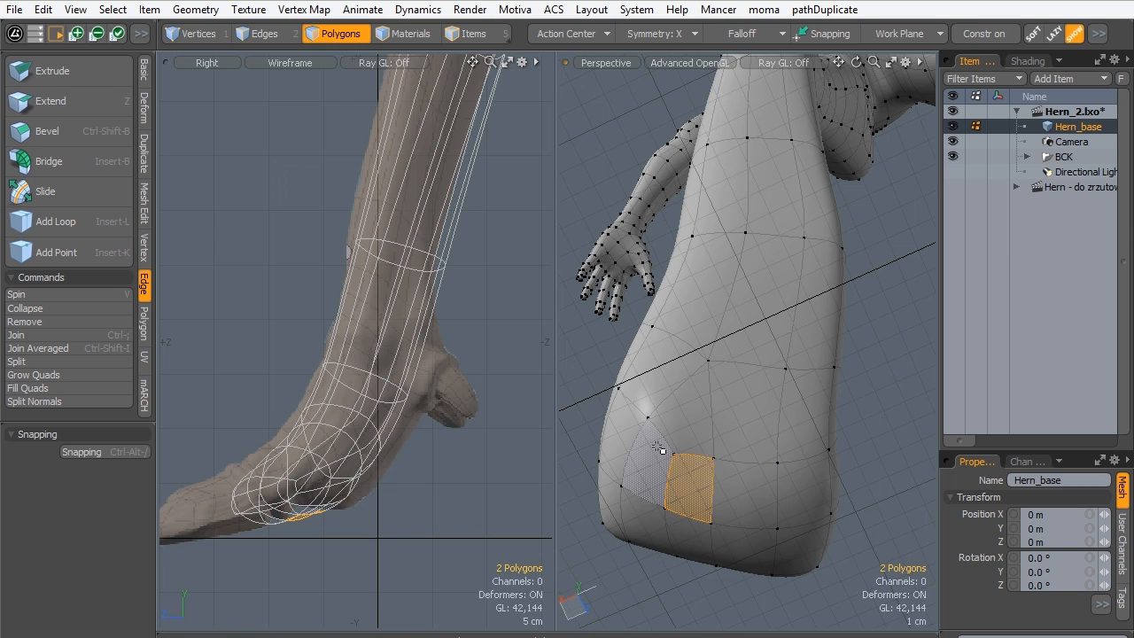
left_click(689, 441)
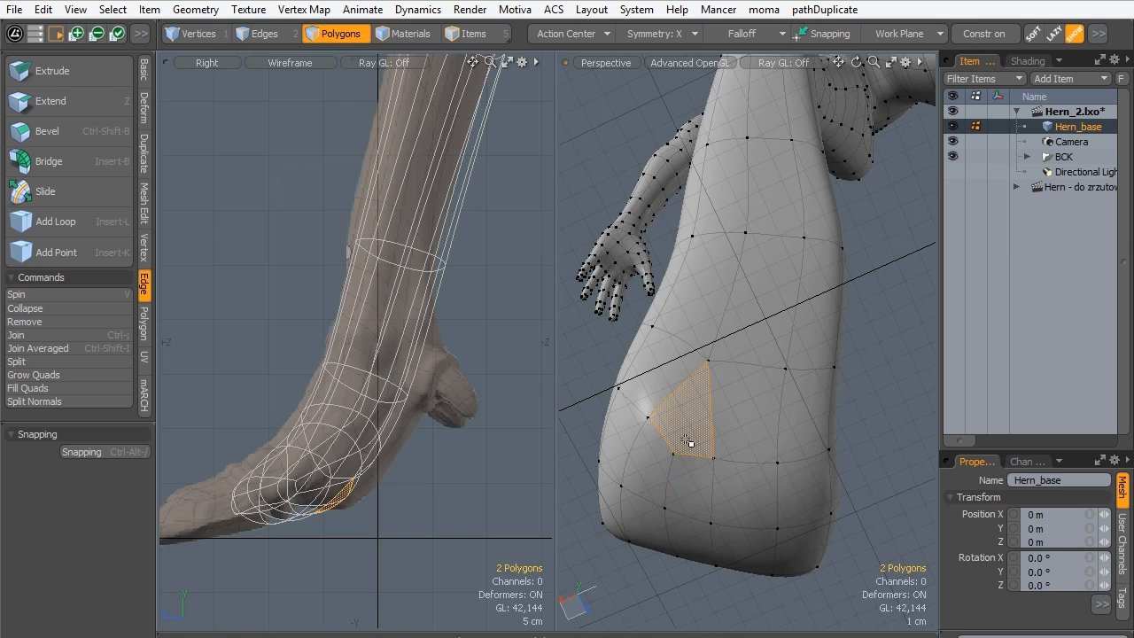
left_click(592, 323)
scroll(765, 204, "down", 3)
left_click_drag(732, 159, 733, 420, "alt")
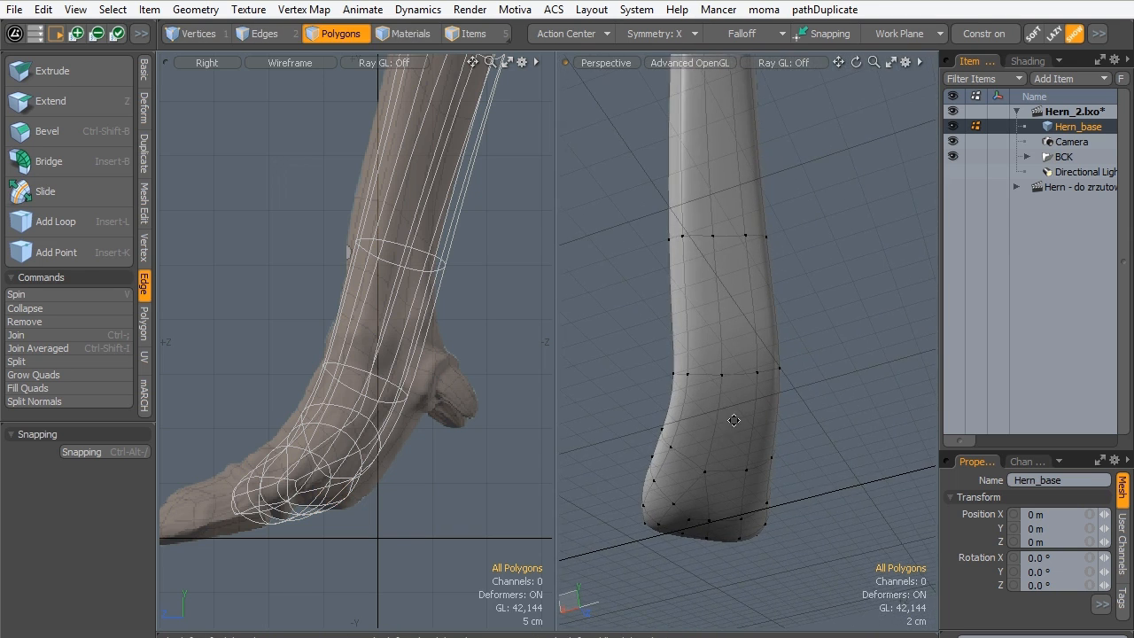
left_click_drag(734, 278, 729, 372, "alt")
left_click_drag(877, 324, 595, 296, "alt")
left_click_drag(783, 299, 676, 363, "alt+shift")
key("Tab")
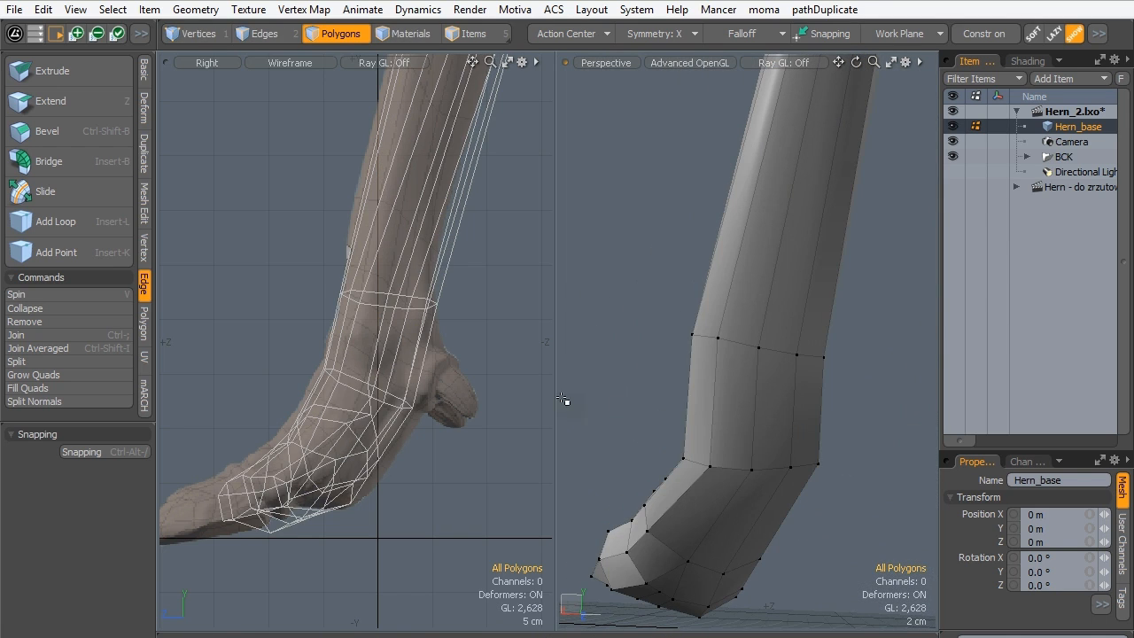
left_click_drag(379, 327, 405, 304, "ctrl+alt")
mouse_move(719, 435)
left_mouse_down("alt")
mouse_move(759, 306)
mouse_move(622, 378)
mouse_move(608, 470)
mouse_move(678, 405)
mouse_move(672, 437)
left_mouse_up("alt")
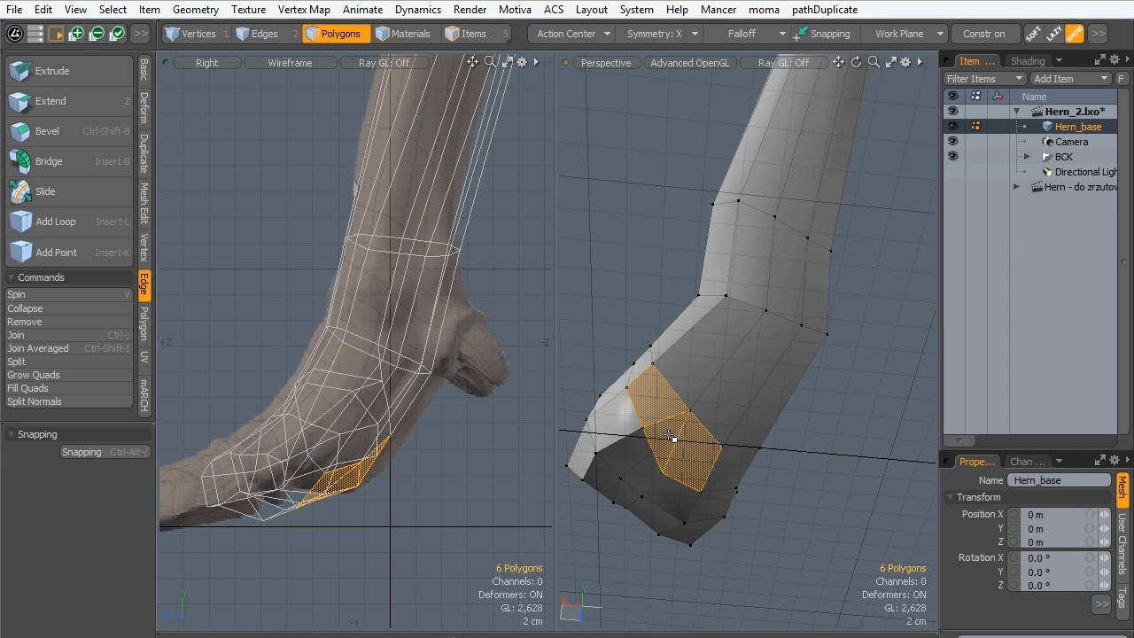
left_click(627, 310)
left_click_drag(627, 309, 594, 318, "alt")
Move the edge loop above the ankle up 4 mm and clear the edge selection.
left_click_drag(207, 423, 314, 370, "alt+shift")
scroll(314, 374, "up", 2)
left_click_drag(522, 266, 379, 406, "alt+shift")
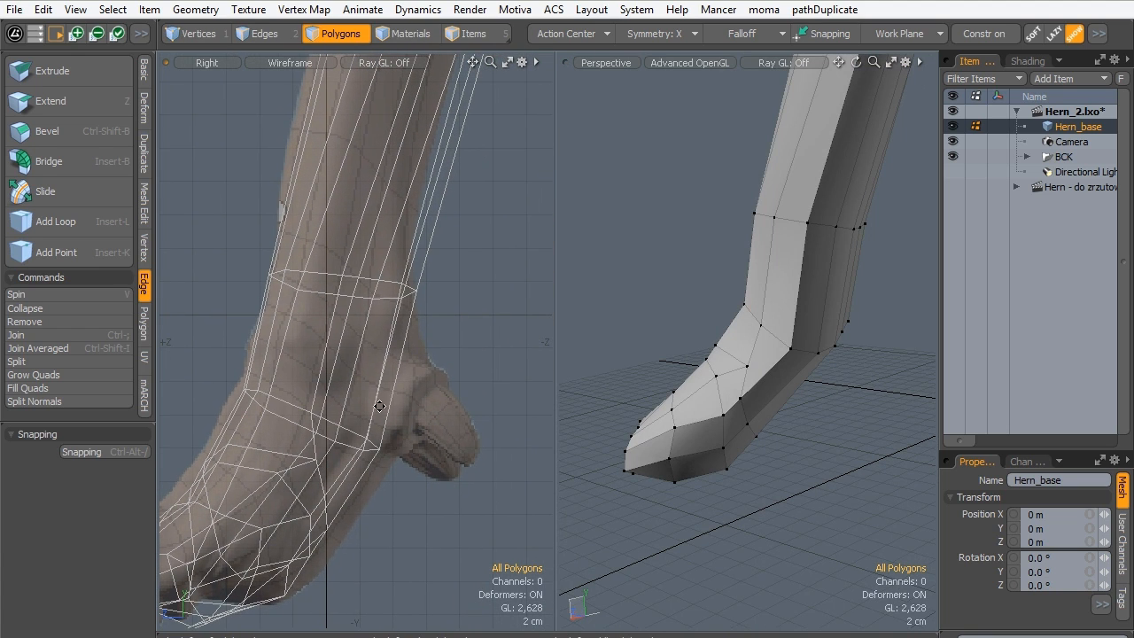
left_click(259, 34)
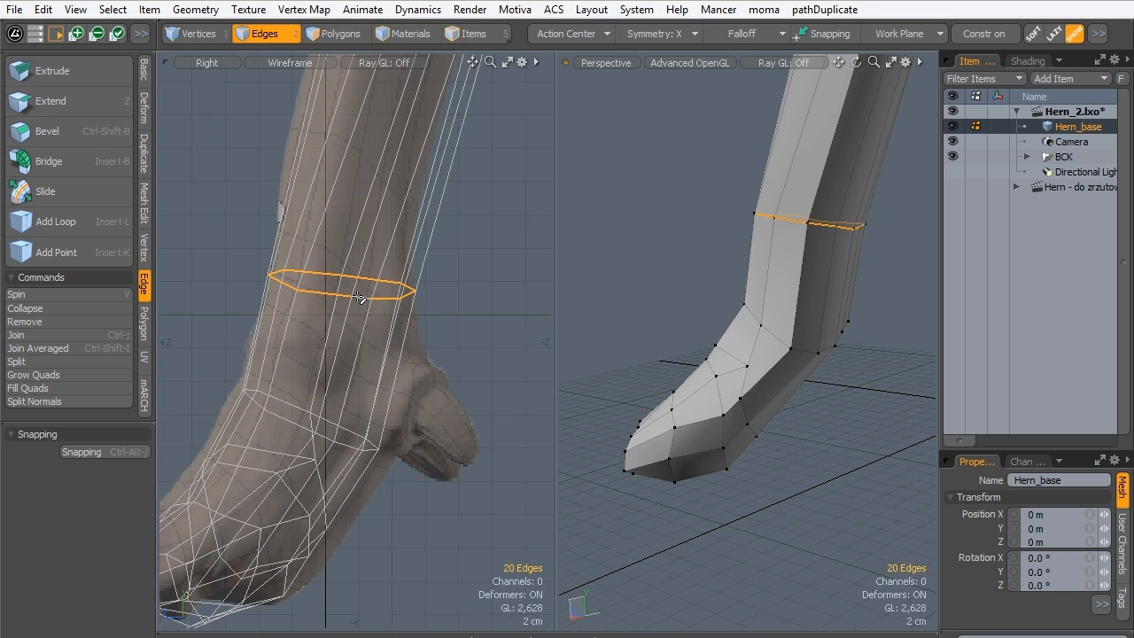
key("w")
mouse_move(340, 215)
left_mouse_down()
mouse_move(340, 248)
mouse_move(340, 212)
left_mouse_up()
key("q")
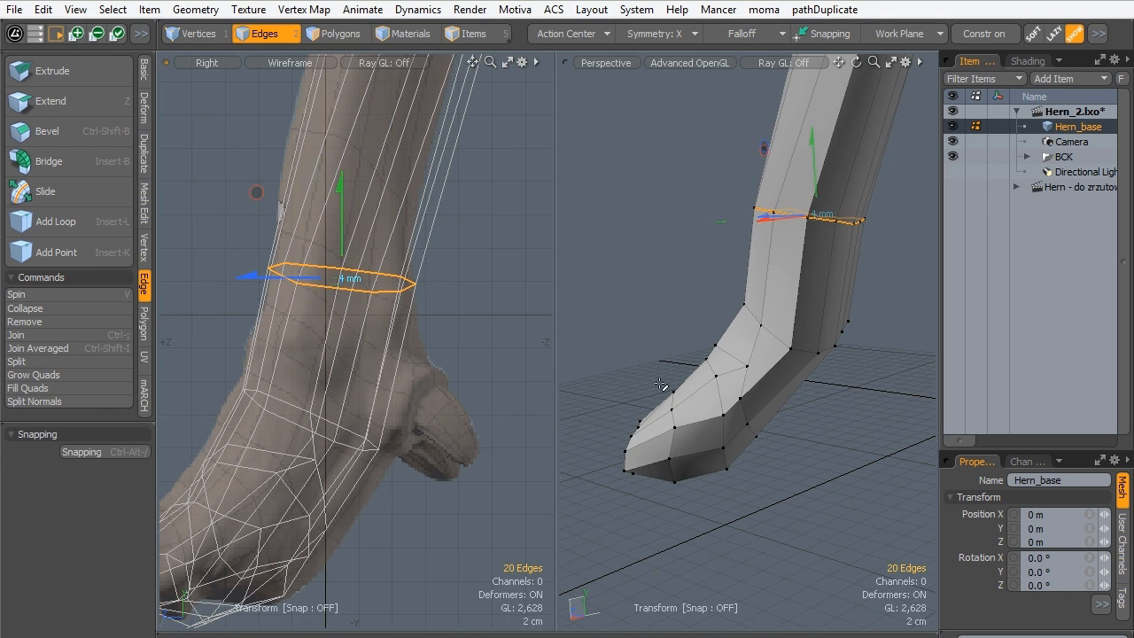
left_click(708, 155)
Select the full ring of polygons around the ankle, between the raised edge loop and the loop below it.
left_click_drag(735, 260, 638, 332, "alt")
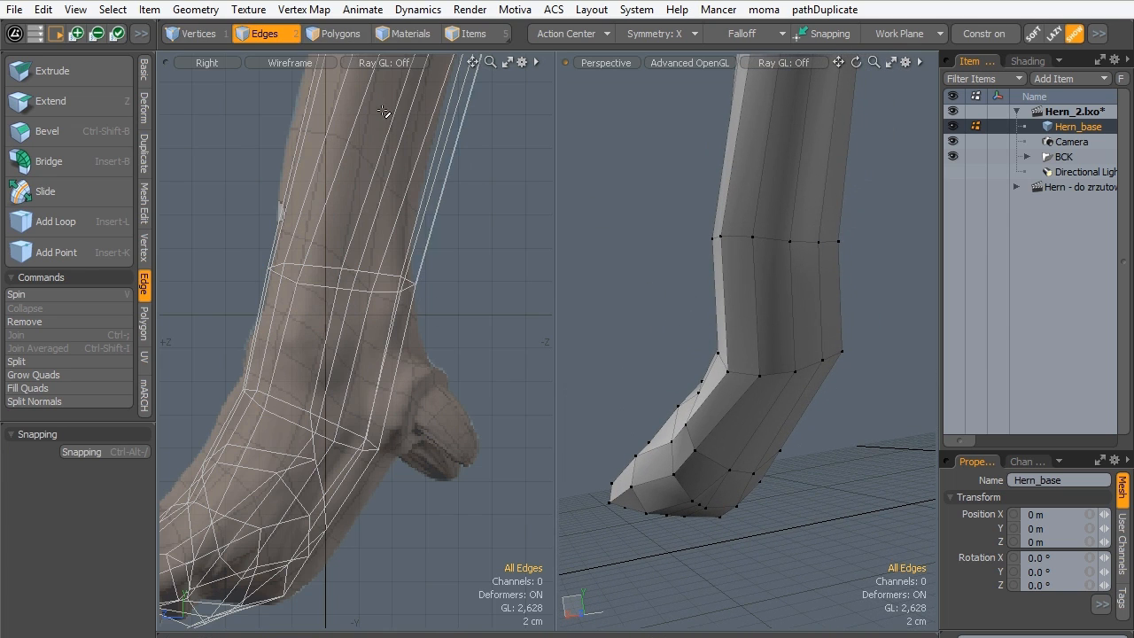
left_click(328, 33)
left_click_drag(788, 320, 744, 311)
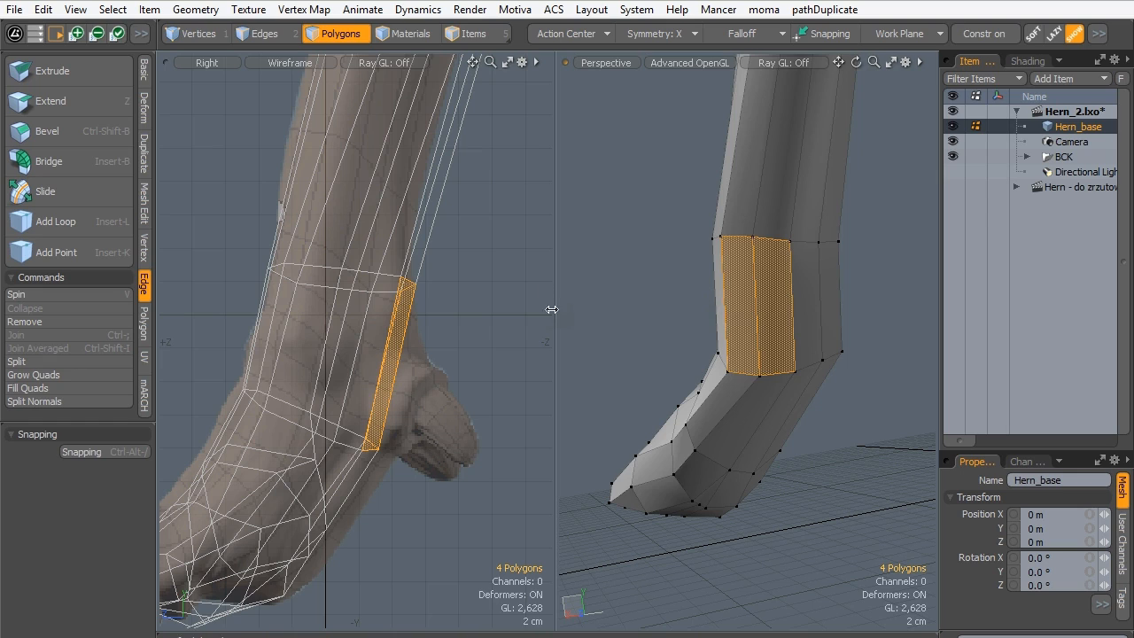
key("l")
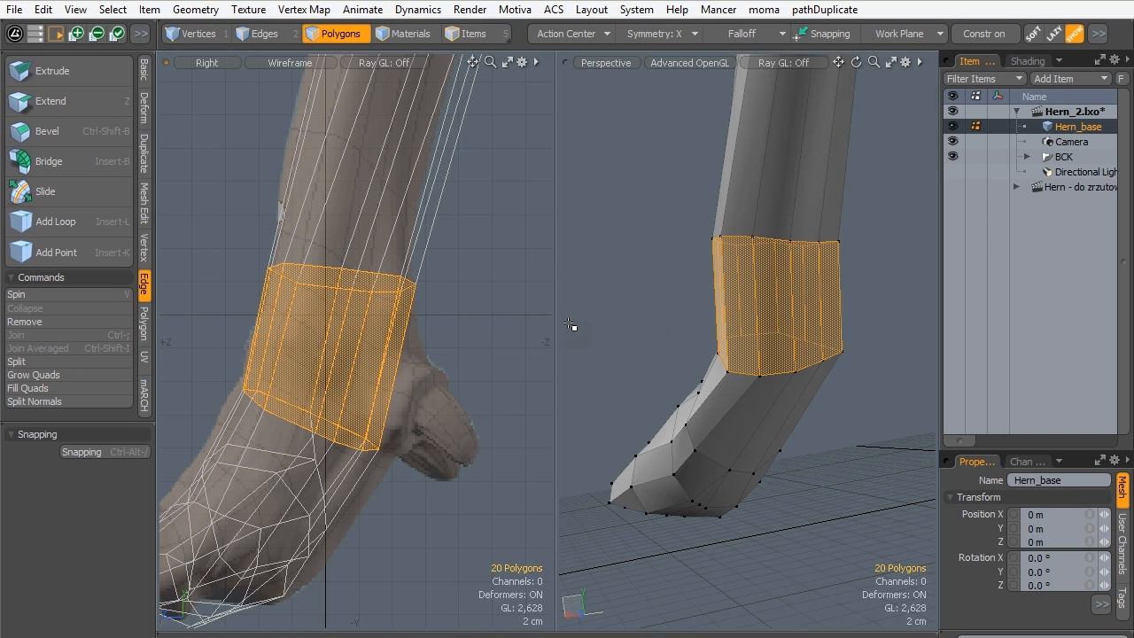
Cut a single new loop around the selected ankle ring with Loop Slice, positioned at 49.5 %.
key("alt+c")
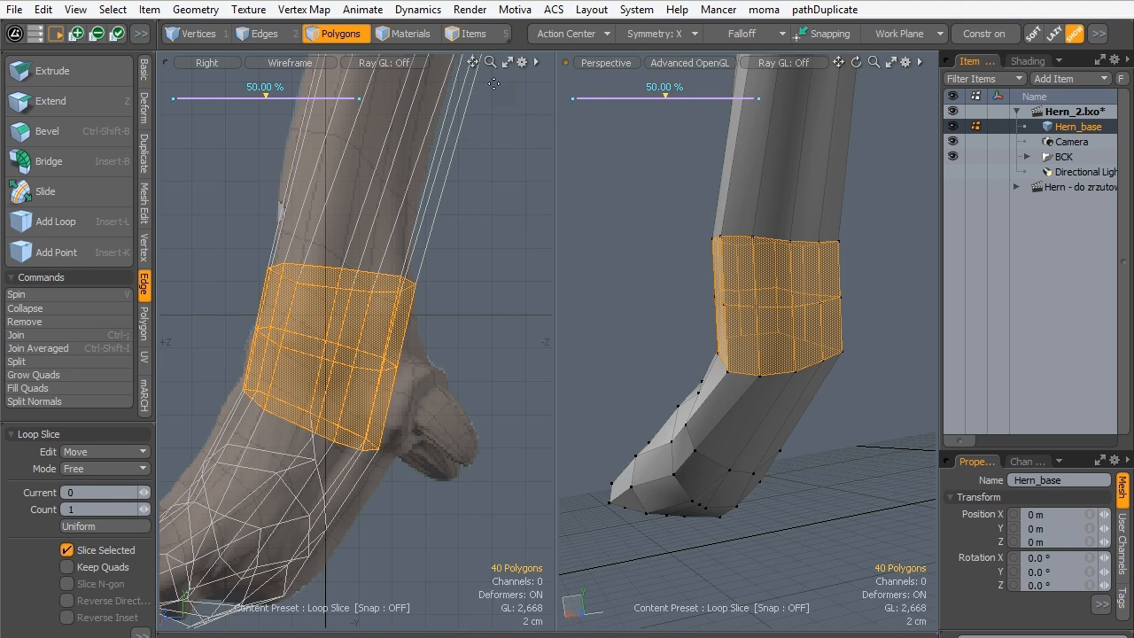
left_click_drag(648, 96, 689, 96)
left_click_drag(666, 252, 654, 302, "alt")
scroll(654, 302, "down", 3)
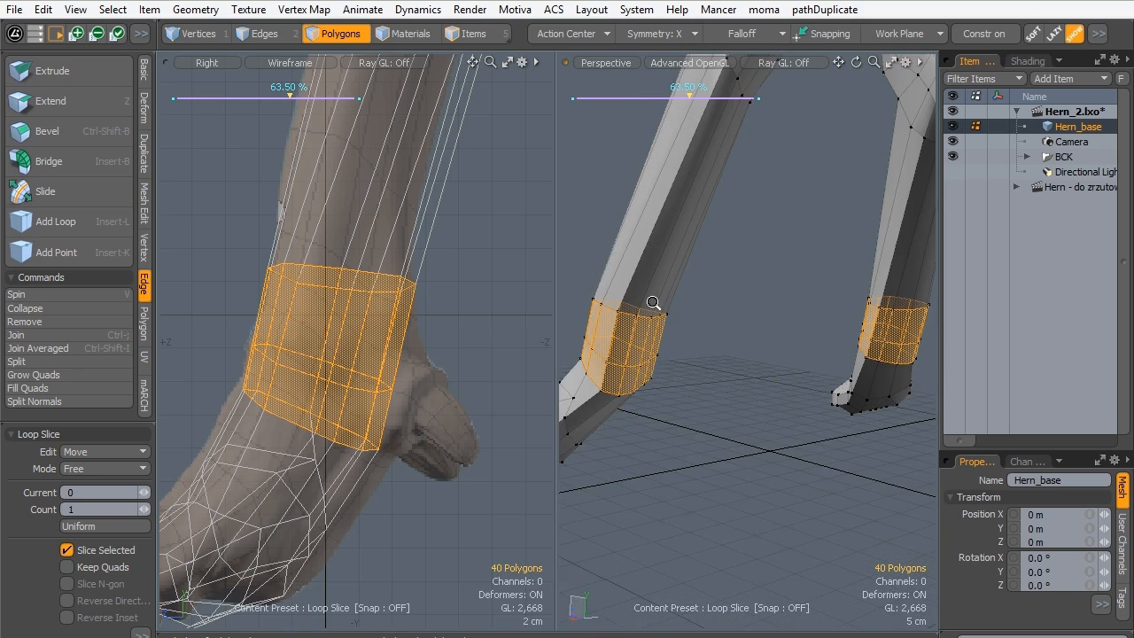
left_click_drag(691, 94, 662, 94)
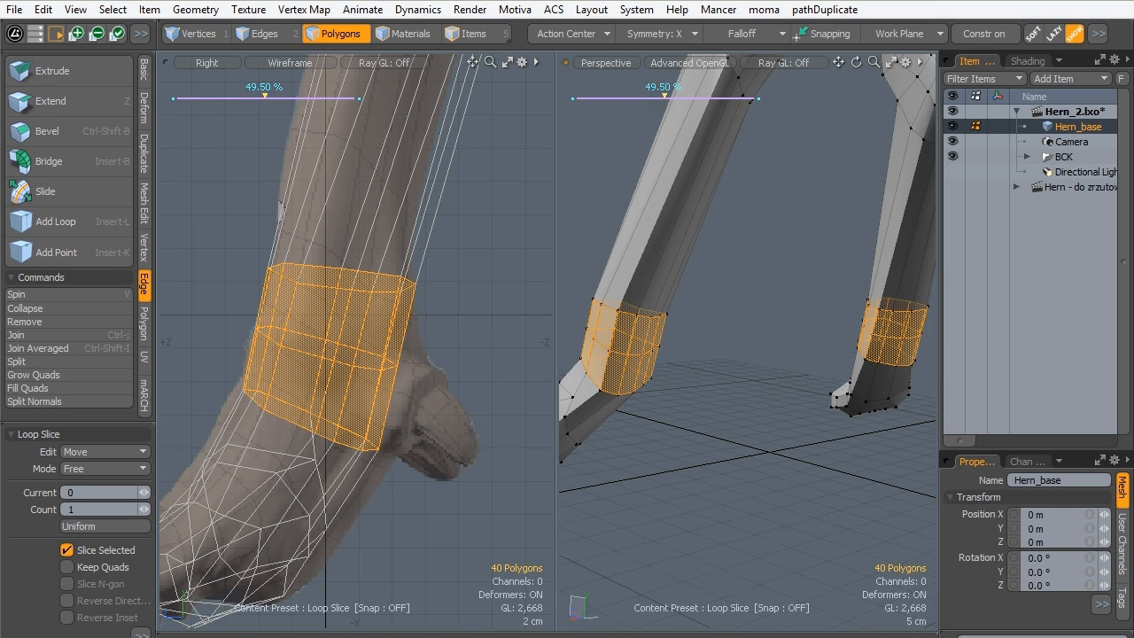
key("space")
Select the full lower band of ankle polygons and cut a single Loop Slice loop around its middle.
left_click_drag(631, 366, 673, 356, "ctrl+alt")
left_click_drag(673, 356, 714, 355, "alt+shift")
key("l")
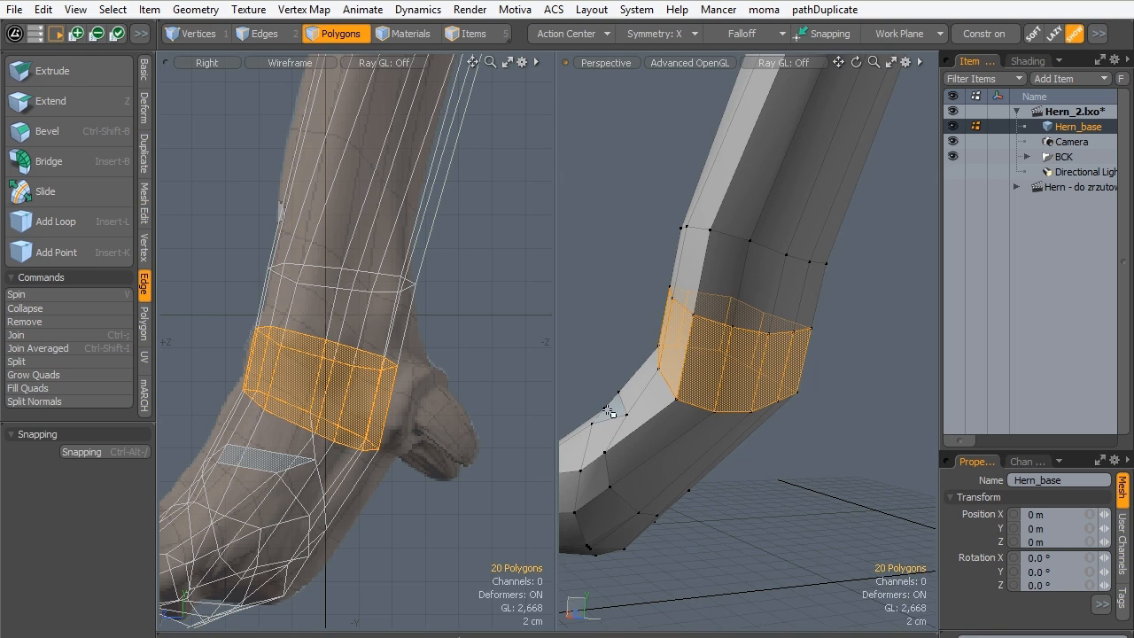
key("alt+c")
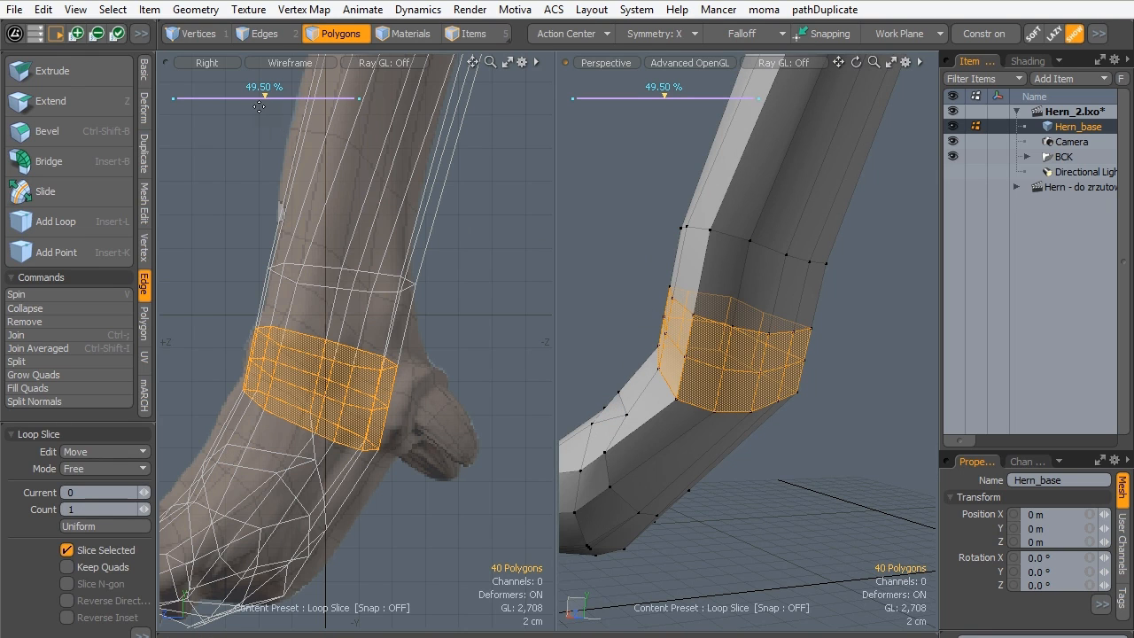
left_click_drag(266, 97, 265, 97)
key("q")
Select the two-row block of polygons across the back of the ankle, between the closely spaced loops.
left_click(785, 442)
left_click_drag(759, 369, 733, 355, "alt")
left_click(782, 360)
mouse_move(804, 378)
left_mouse_down()
mouse_move(719, 373)
mouse_move(683, 392)
mouse_move(746, 370)
mouse_move(697, 380)
mouse_move(620, 370)
left_mouse_up()
scroll(511, 295, "down", 1)
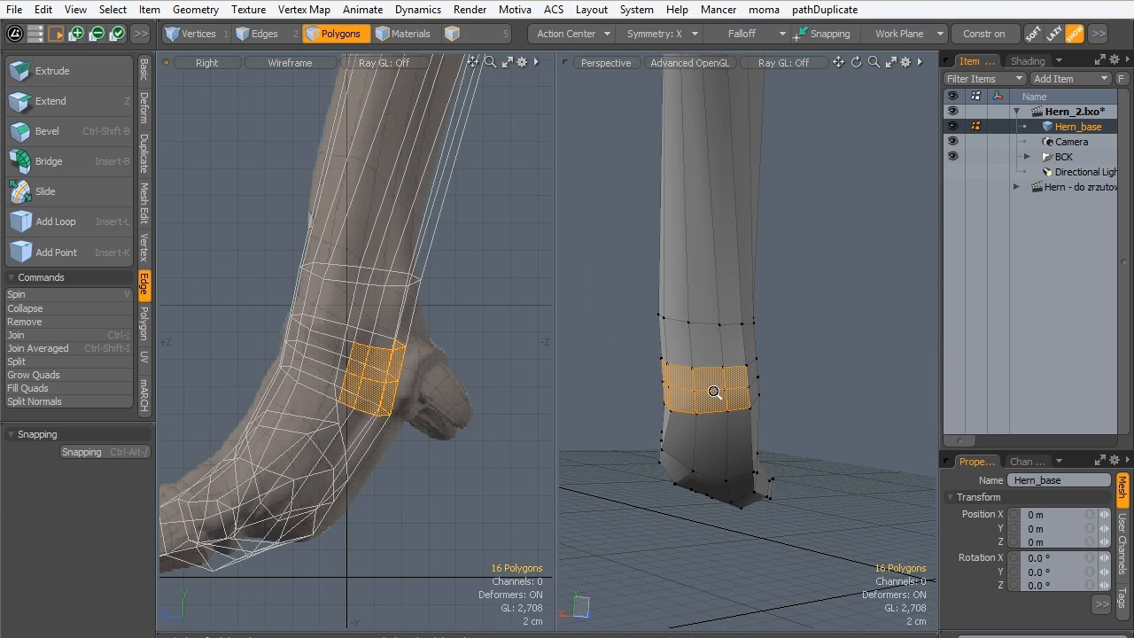
Select the two stacked vertical edges in the side part of the two-row ankle block and move them slightly sideways along X.
scroll(714, 391, "up", 4)
left_click_drag(716, 388, 782, 311, "alt")
mouse_move(755, 367)
left_mouse_down()
mouse_move(716, 376)
mouse_move(716, 366)
mouse_move(747, 412)
left_mouse_up()
key("2")
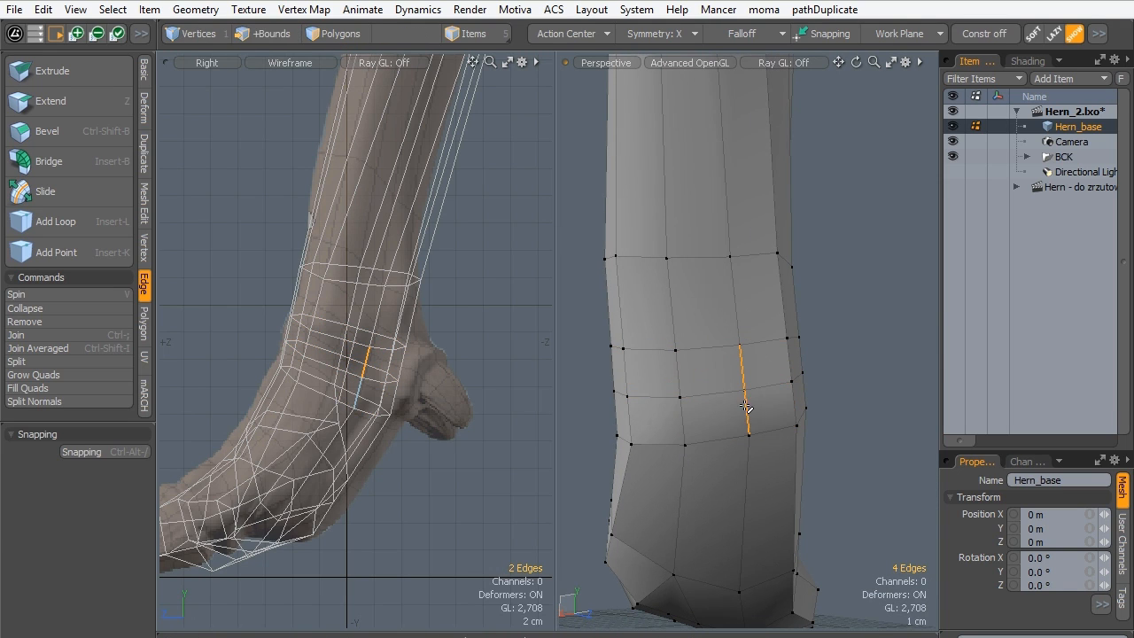
key("w")
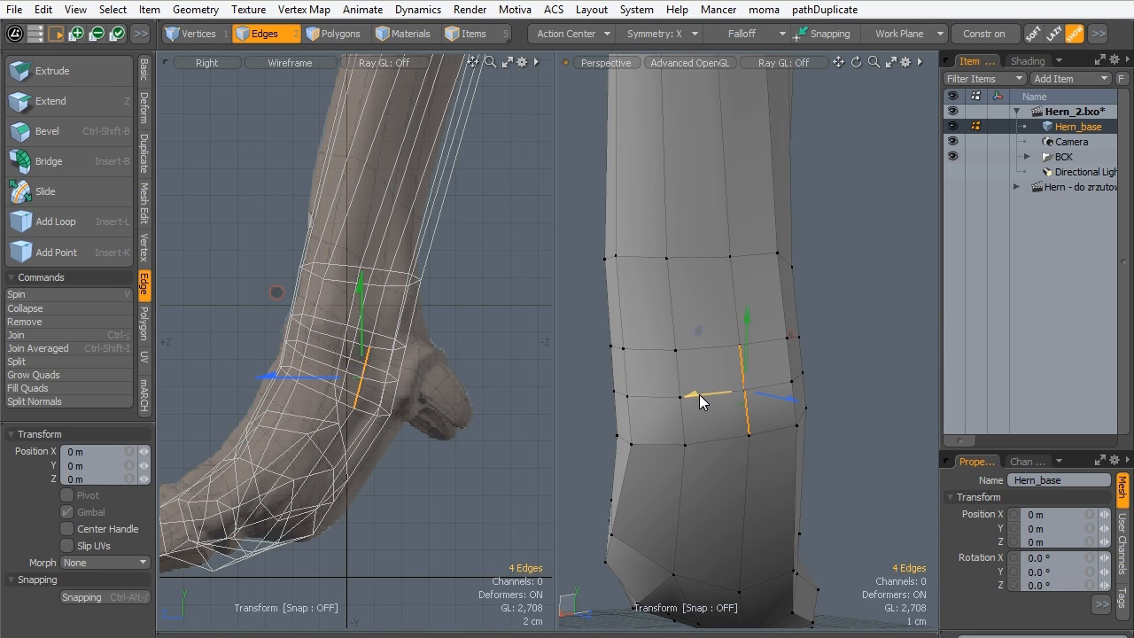
key("space")
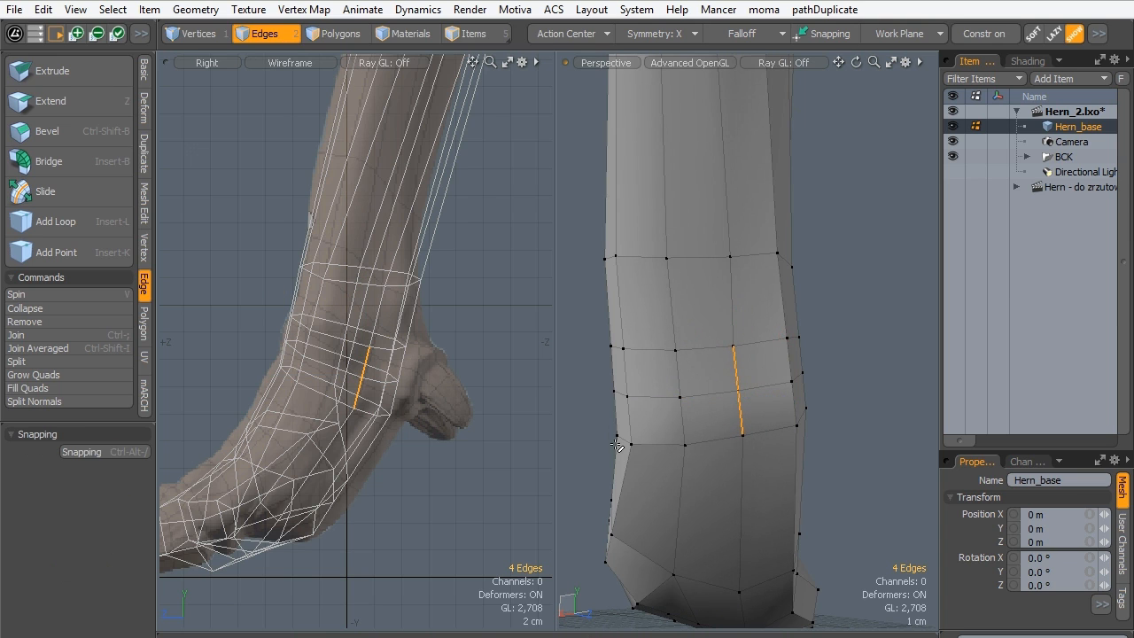
Select the two stacked vertical edges nearest the ankle block's other border and move them -6 mm in X.
mouse_move(631, 388)
left_mouse_down("alt")
mouse_move(780, 415)
mouse_move(613, 392)
left_mouse_up("alt")
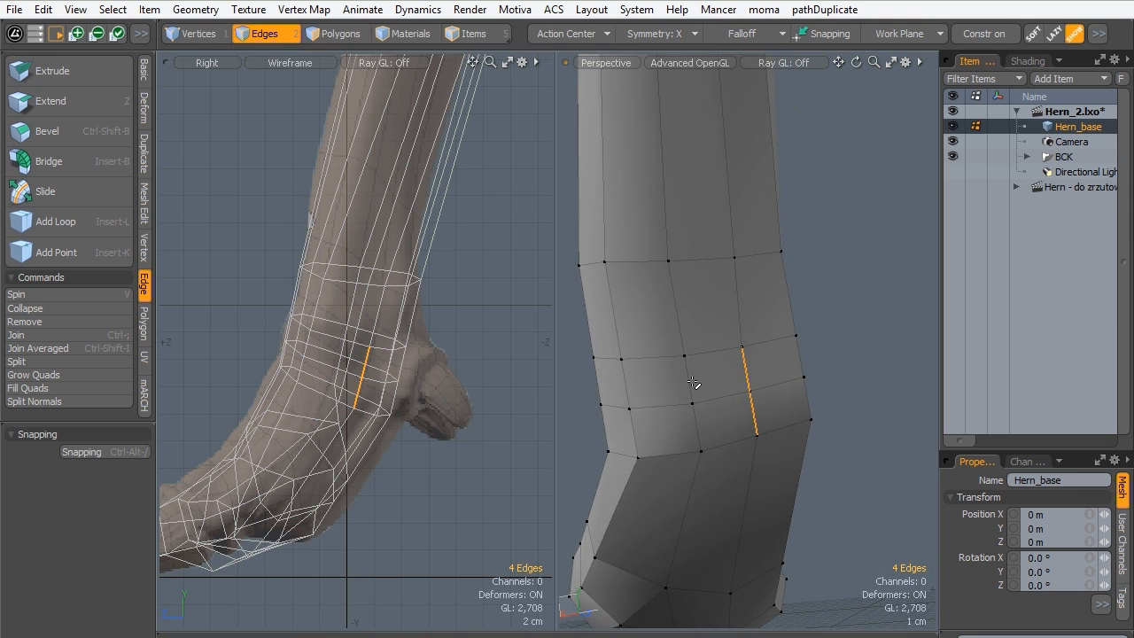
left_click(625, 377)
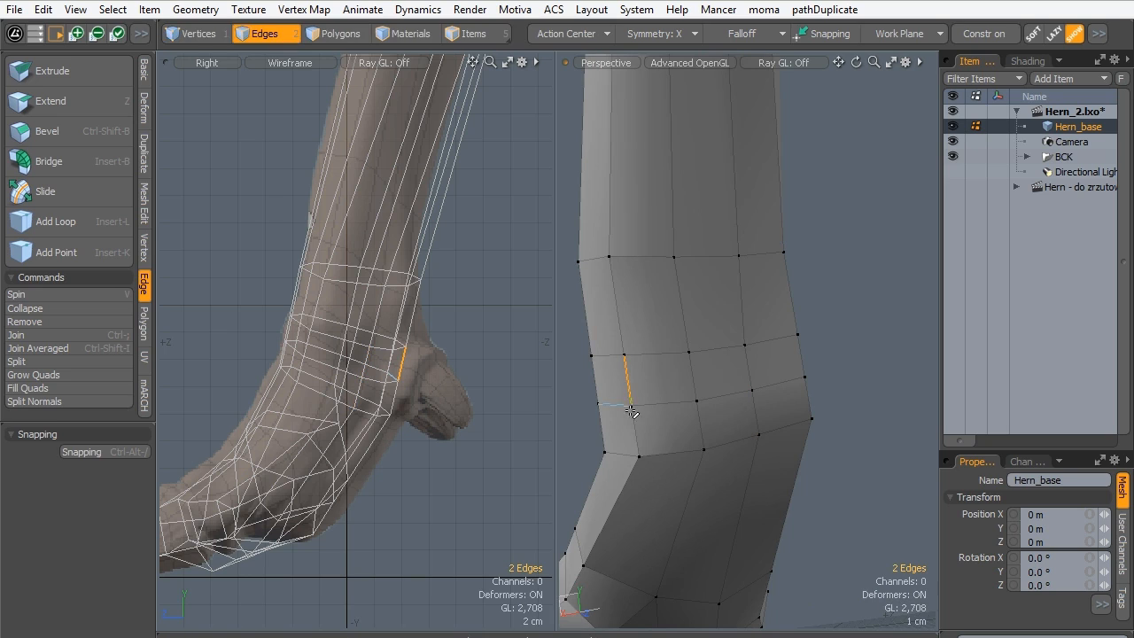
key("w")
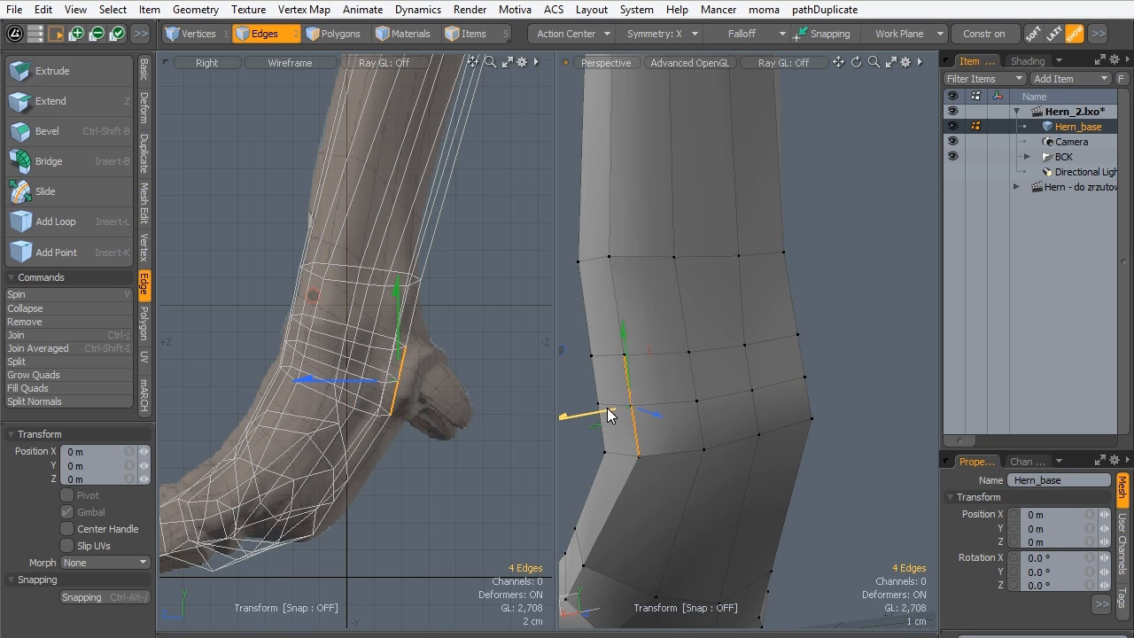
left_click_drag(609, 413, 615, 412)
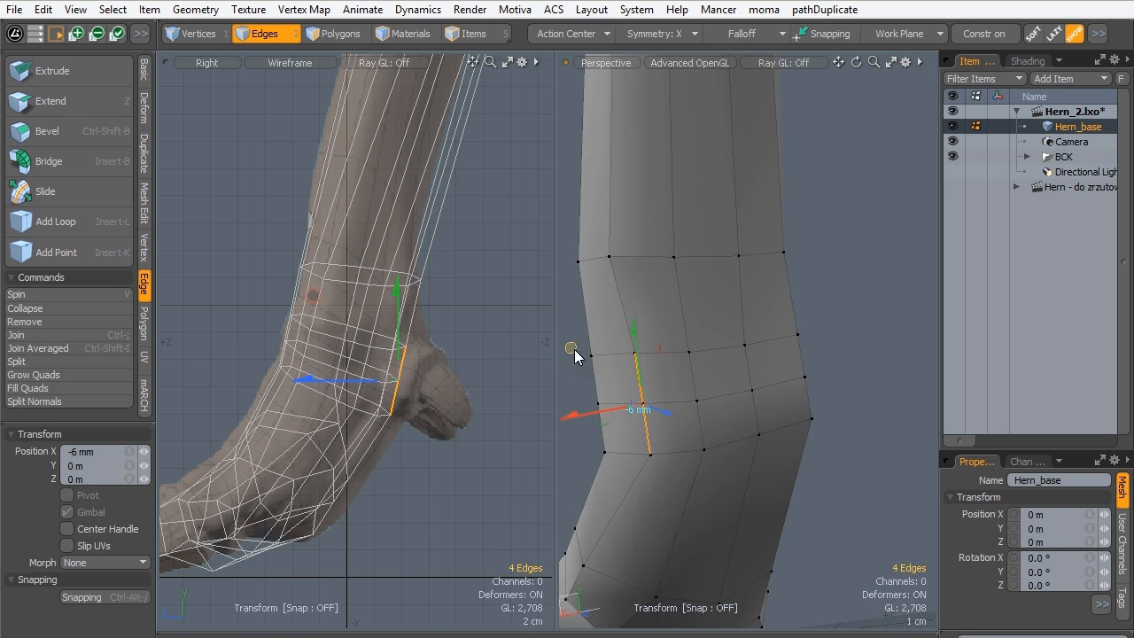
Select the two-by-two polygon patch on the side of the ankle's back and inset it with a grouped Bevel.
key("b")
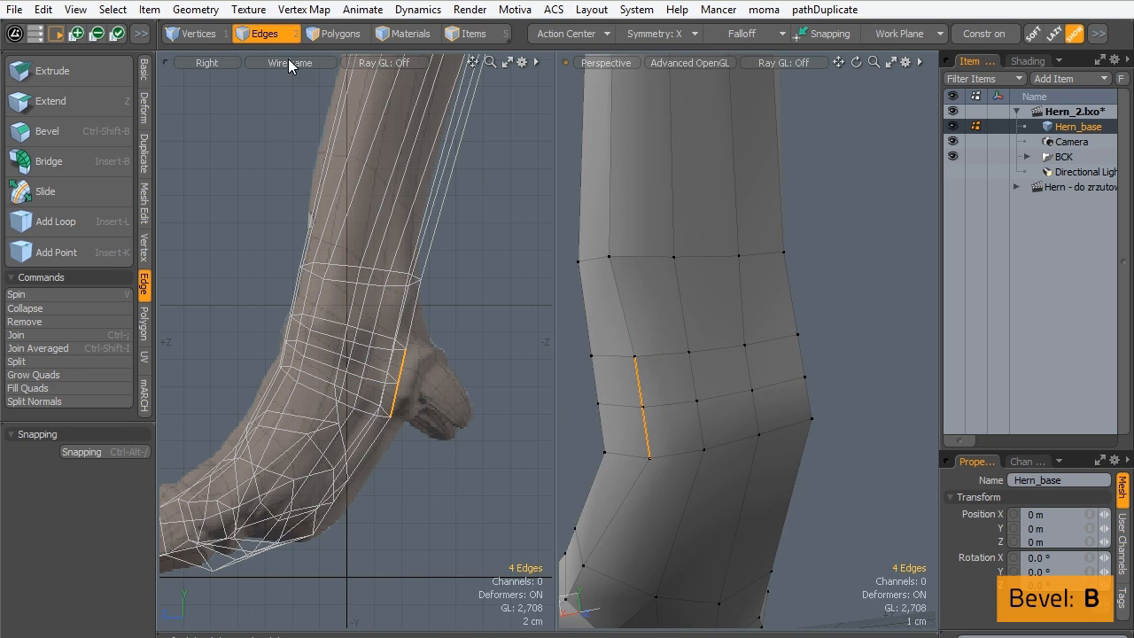
left_click(336, 33)
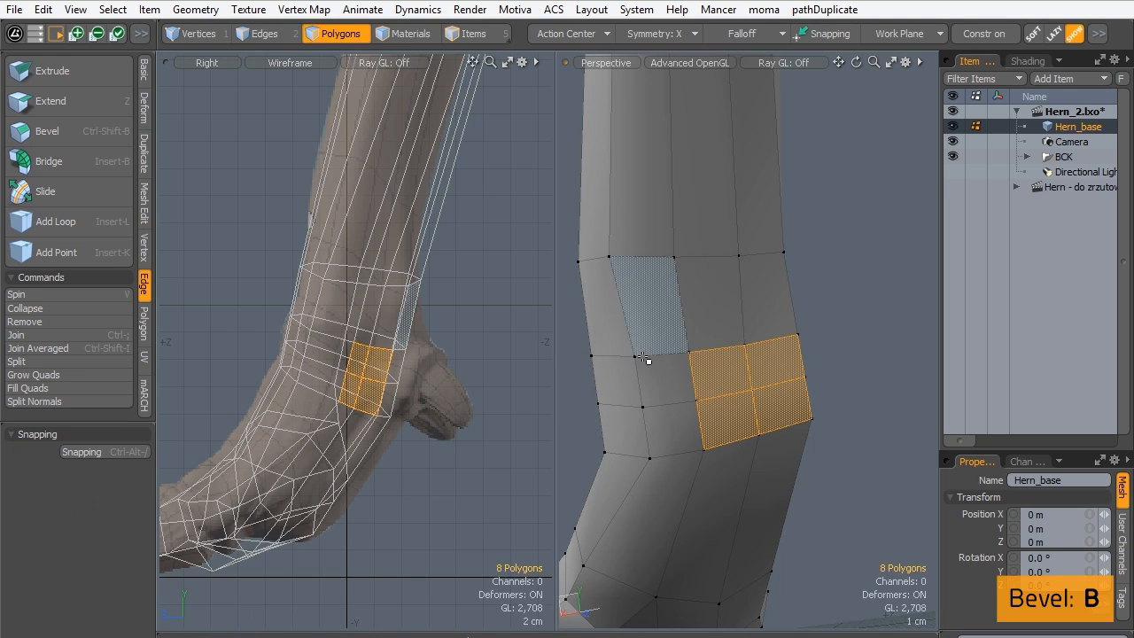
key("b")
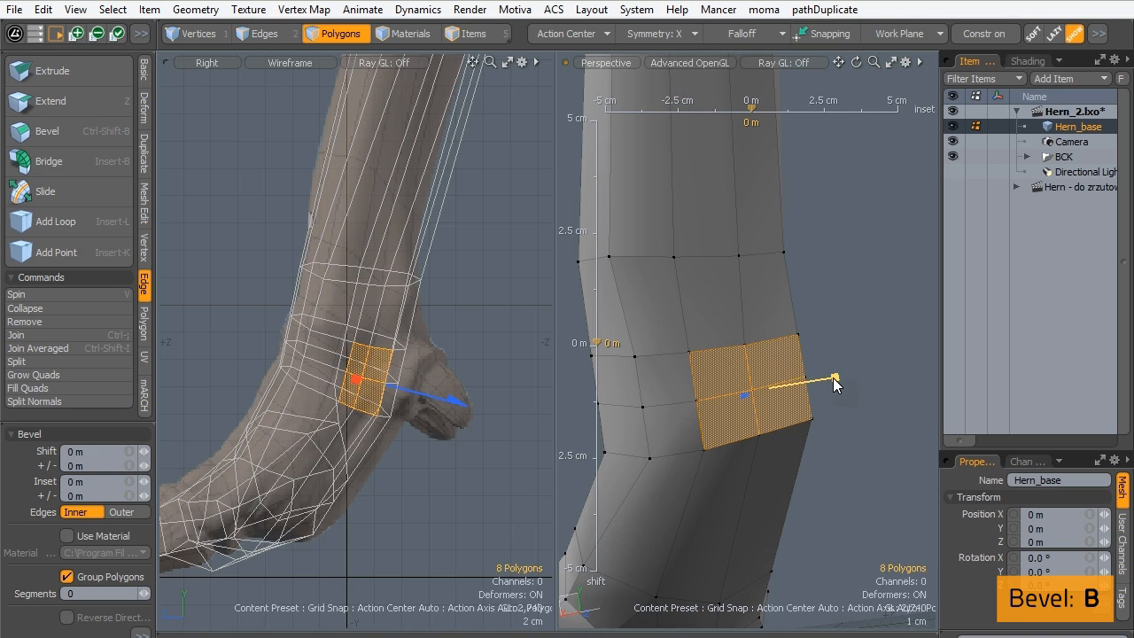
left_click_drag(833, 378, 814, 381)
key("space")
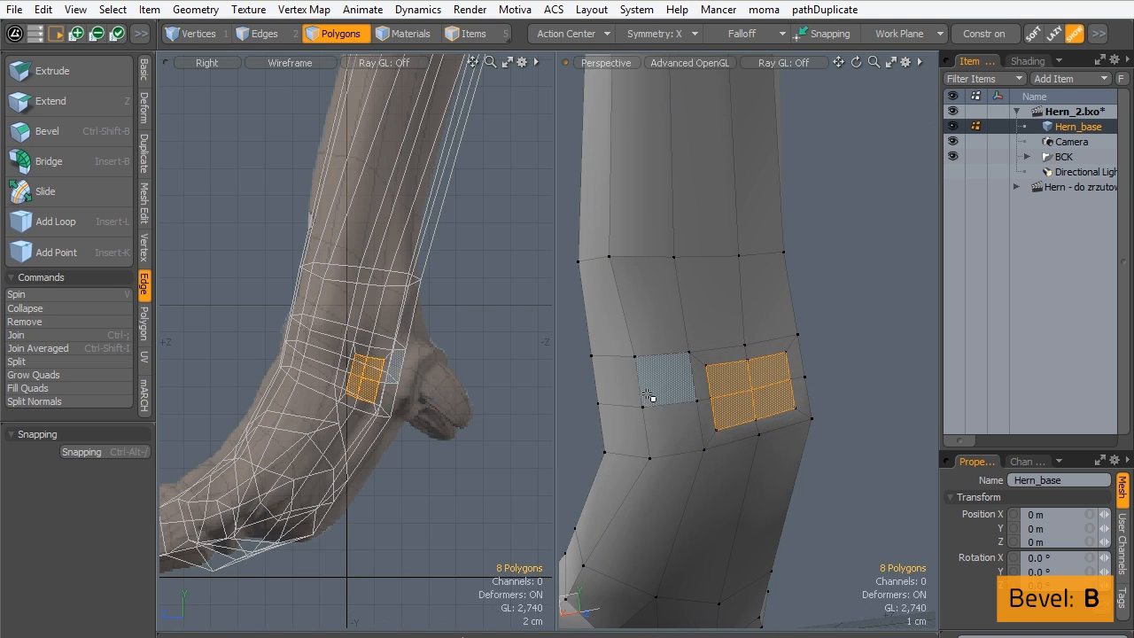
Inset the neighbouring two-by-two polygon patch 5.3 mm with a grouped Bevel and clear the selection.
left_click_drag(653, 398, 624, 390)
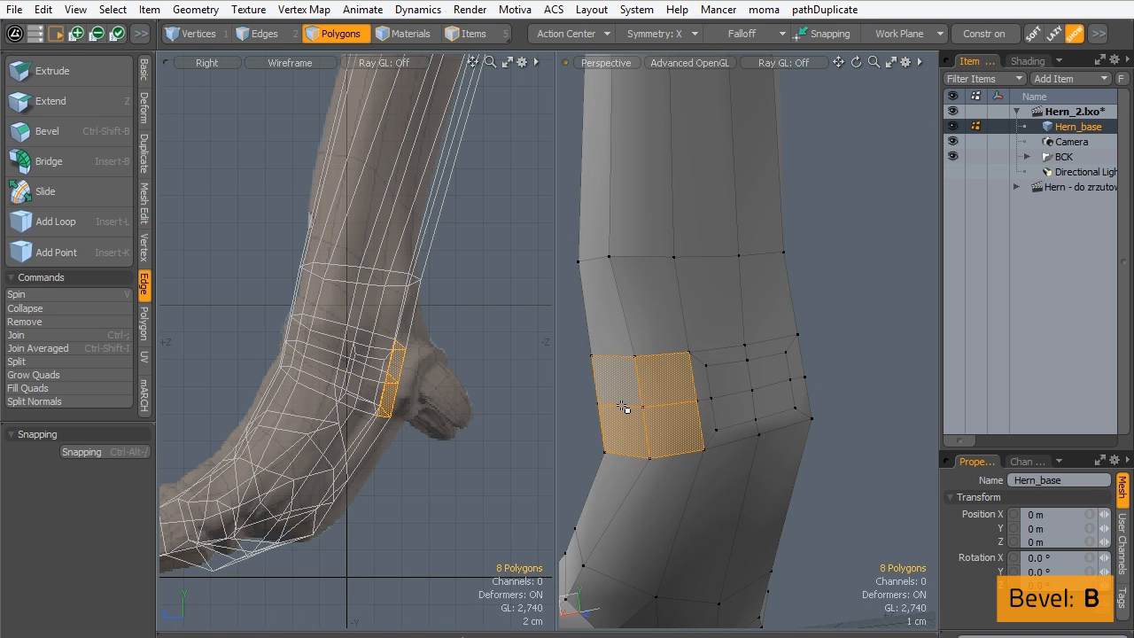
key("b")
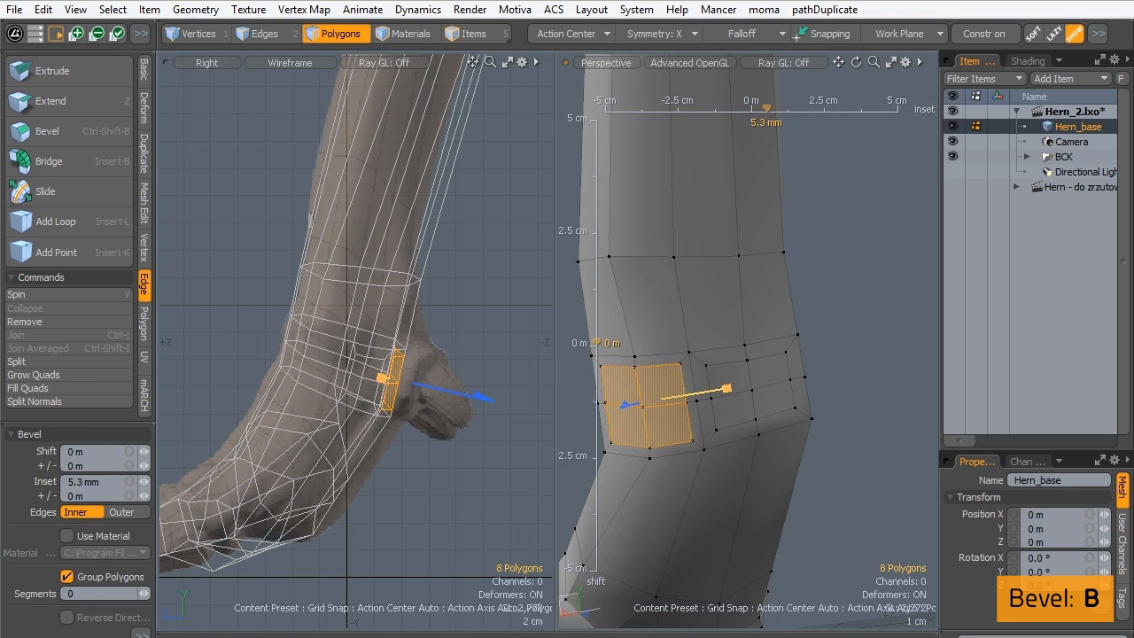
key("space")
key("Escape")
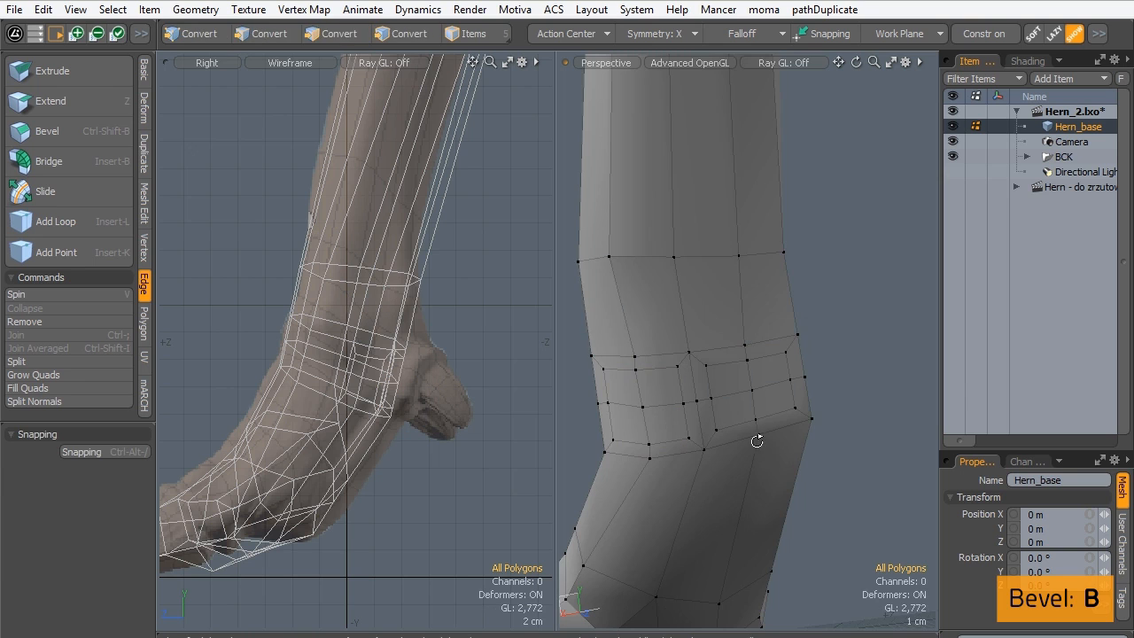
Select the vertical centre edges through the side patch and scale them lengthwise to 132.5 % using the local action center.
left_click_drag(757, 441, 592, 418, "alt")
key("Tab")
left_click_drag(610, 375, 764, 362, "alt")
key("Tab")
mouse_move(716, 411)
left_mouse_down("alt")
mouse_move(702, 390)
mouse_move(725, 376)
left_mouse_up("alt")
left_click(262, 33)
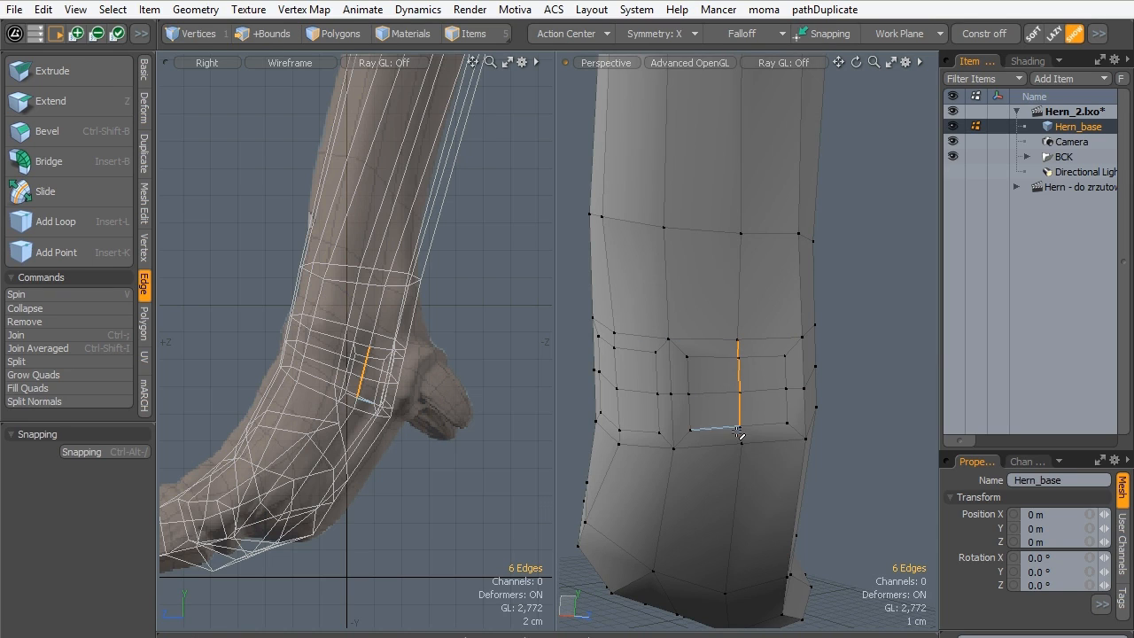
key("r")
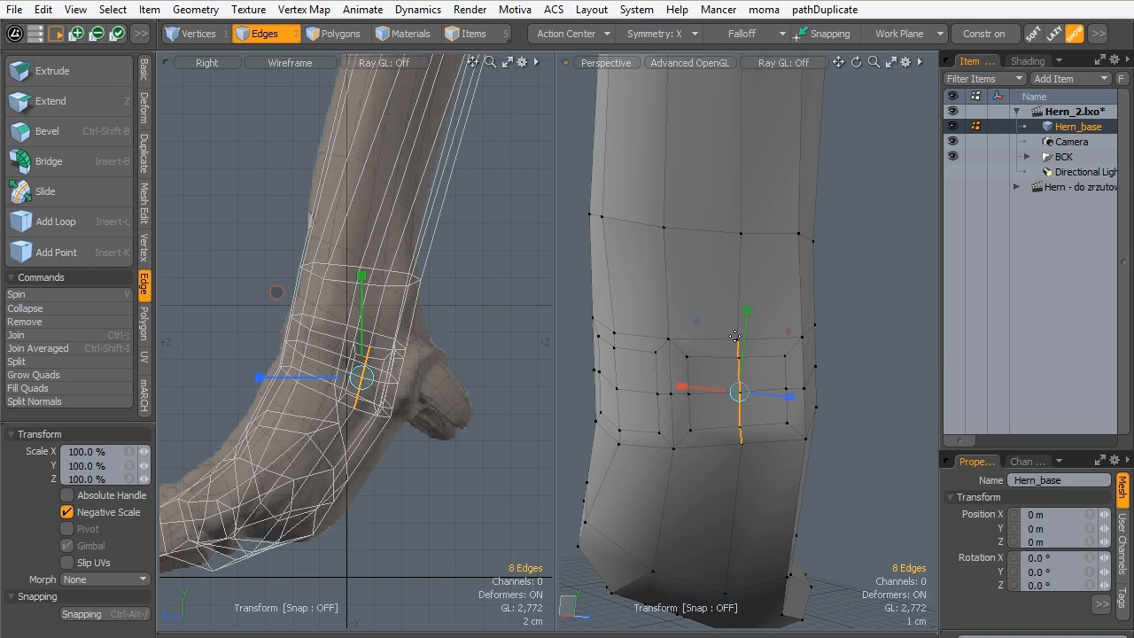
key("alt+l")
left_click_drag(751, 462, 685, 461, "alt")
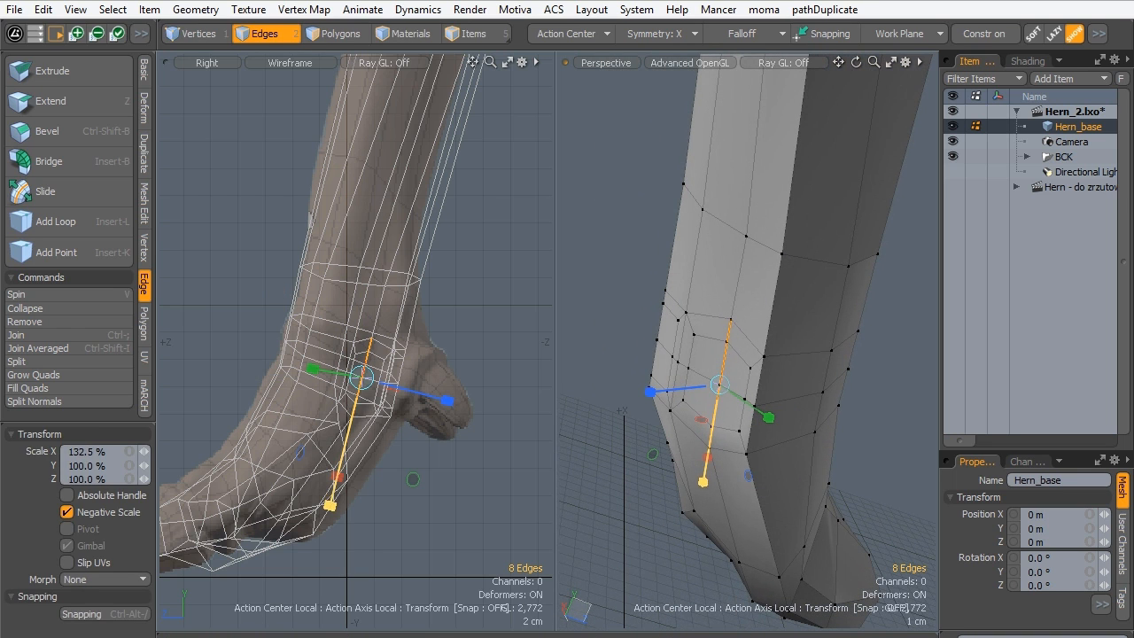
key("space")
Select the vertical centre edges through the neighbouring patch, scale them lengthwise to 131 %, and clear the selection.
left_click_drag(600, 464, 617, 376, "alt")
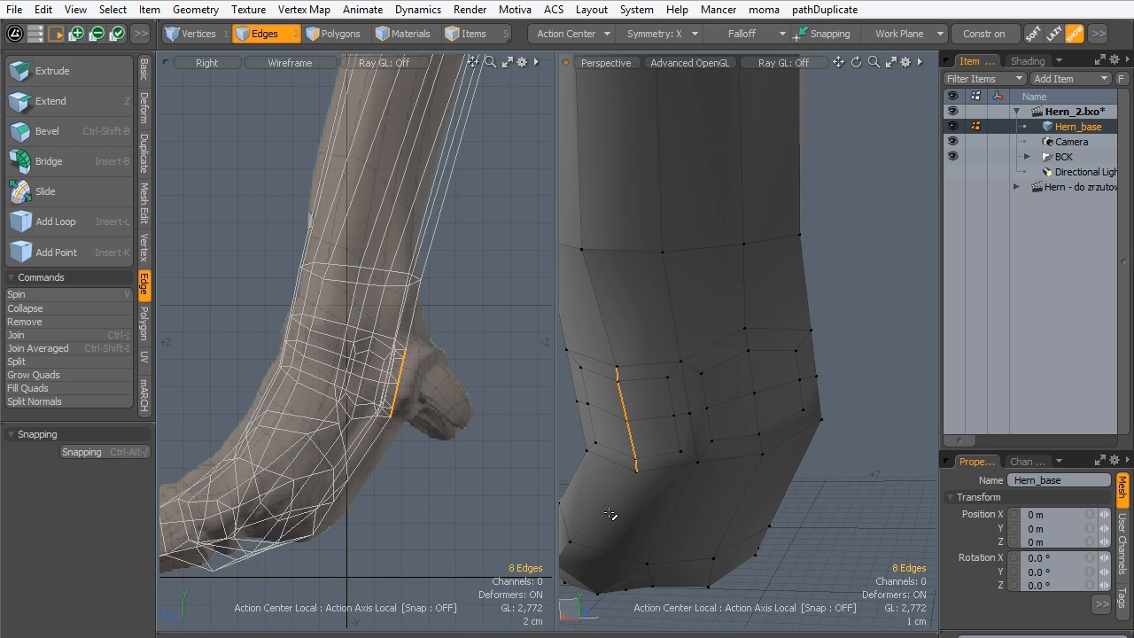
key("y")
left_click_drag(646, 349, 673, 461, "alt")
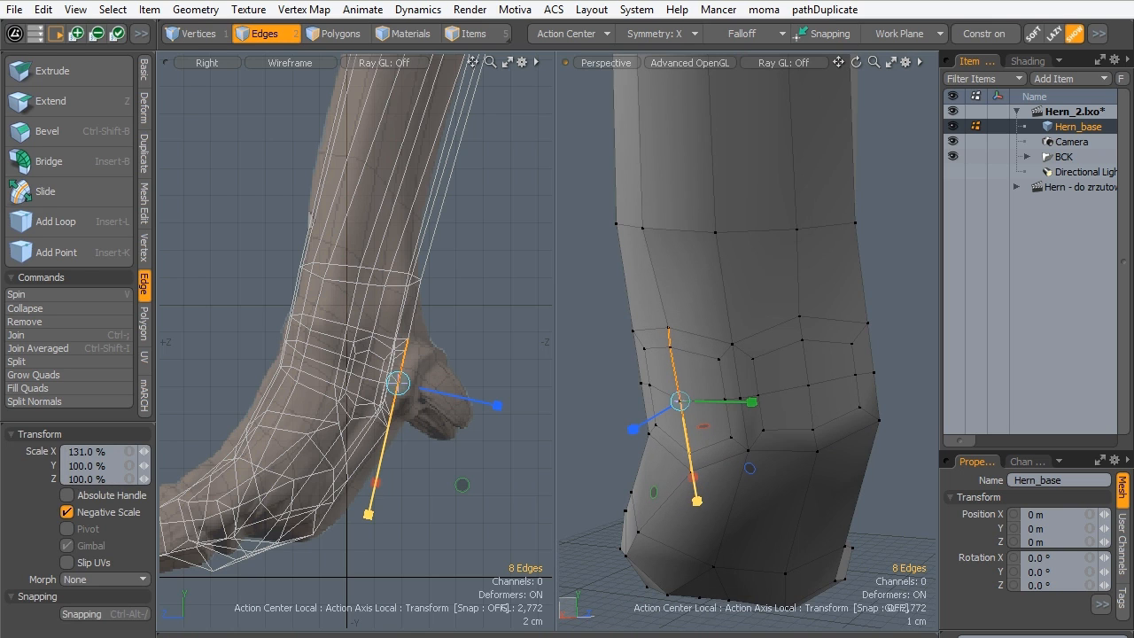
key("space")
key("Escape")
left_click_drag(670, 392, 570, 378, "alt")
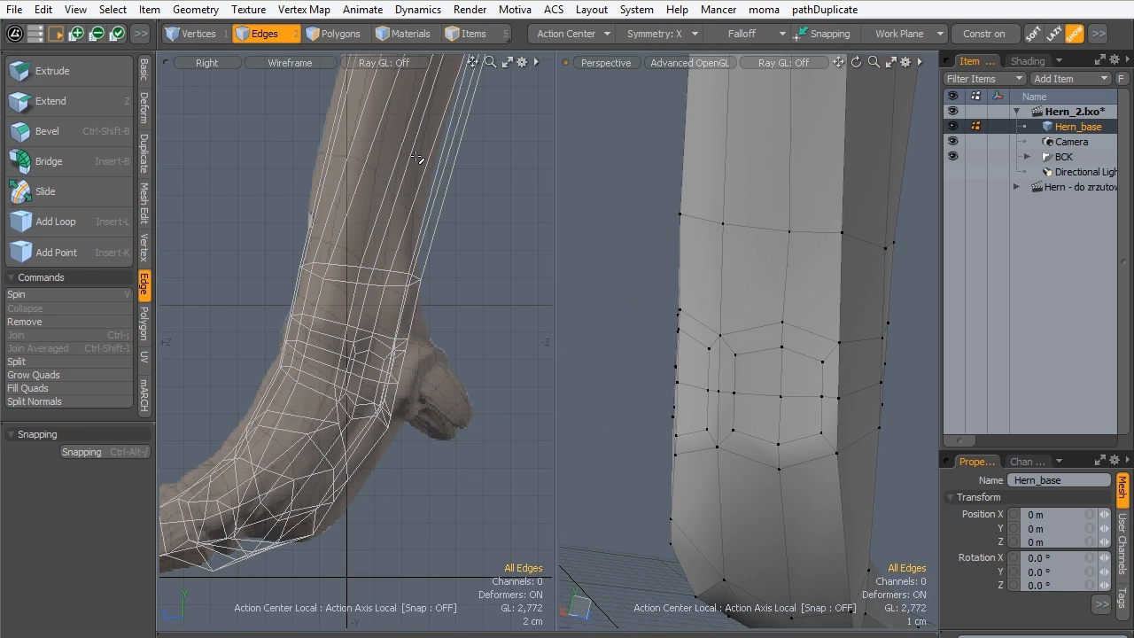
Select the four inner polygons of the side patch and move them outward along their local normal.
left_click(329, 33)
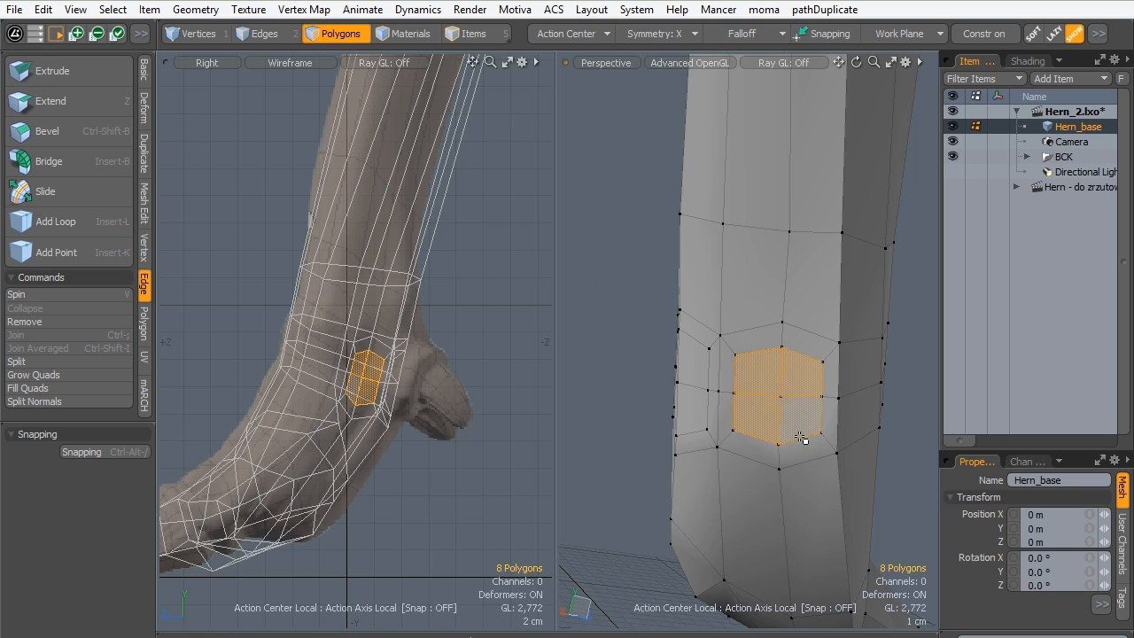
left_click_drag(802, 439, 680, 432, "alt")
key("w")
mouse_move(661, 387)
left_mouse_down("alt")
mouse_move(621, 385)
mouse_move(636, 404)
mouse_move(878, 425)
mouse_move(935, 403)
mouse_move(664, 367)
left_mouse_up("alt")
key("space")
Select the four inner polygons of the neighbouring patch and move them outward 9.5 mm along local Z.
left_click(625, 435)
key("w")
left_click_drag(744, 377, 598, 370, "alt")
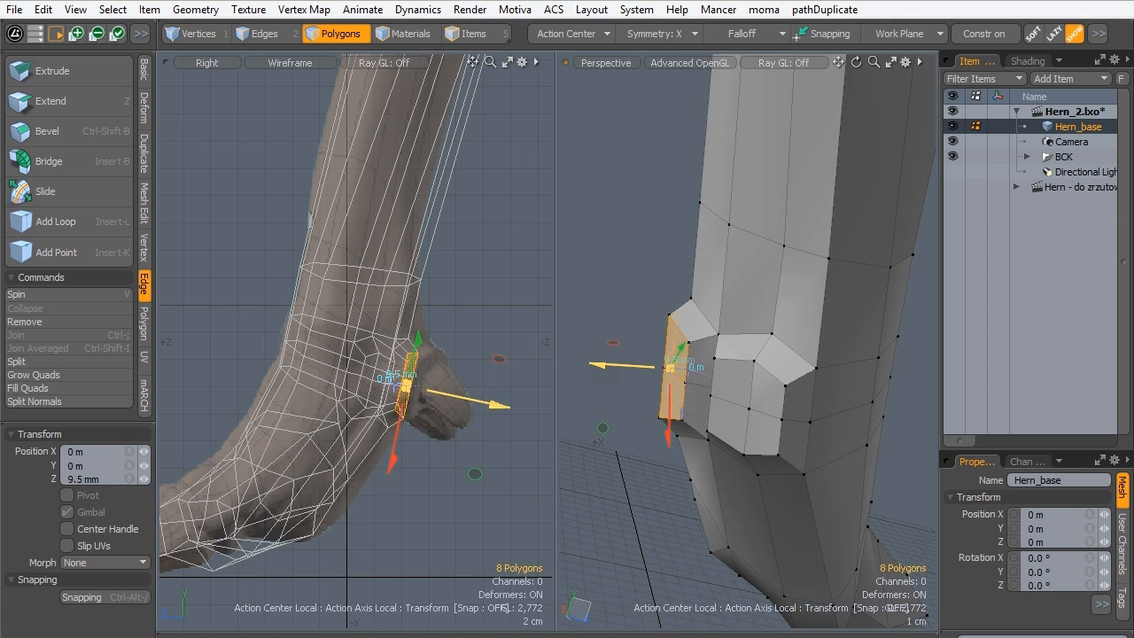
Add the other bump's raised face to the polygon selection and adjust both rear ankle bumps with the Transform tool.
key("space")
left_click(635, 441)
mouse_move(635, 440)
left_mouse_down("alt")
mouse_move(771, 389)
mouse_move(744, 417)
left_mouse_up("alt")
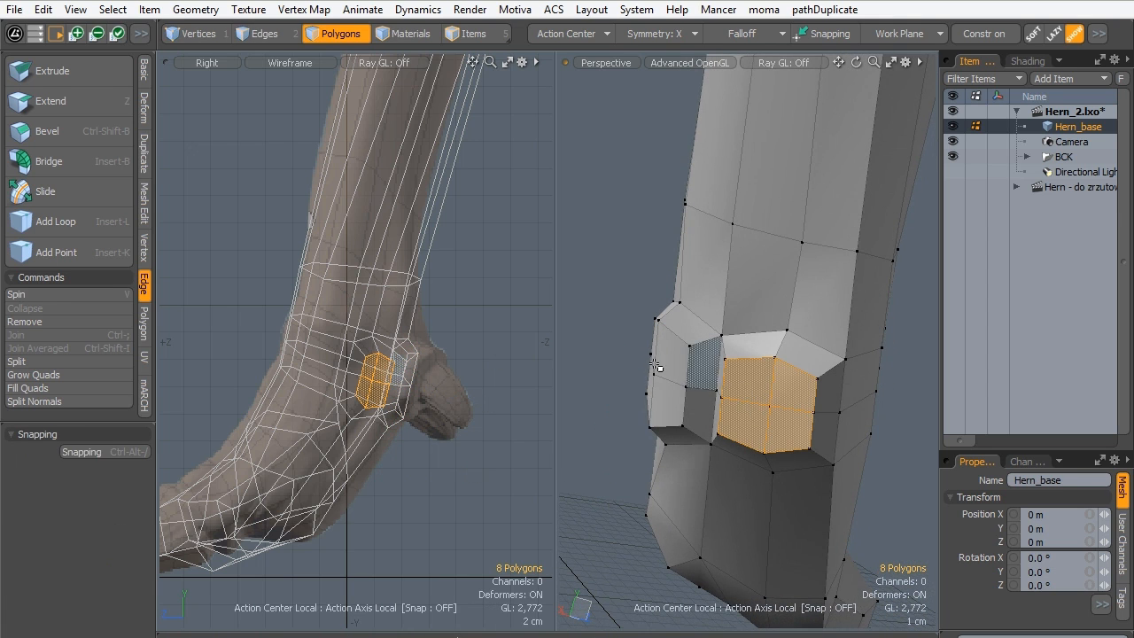
mouse_move(664, 367)
left_mouse_down("shift")
mouse_move(650, 382)
mouse_move(714, 410)
mouse_move(646, 425)
left_mouse_up("shift")
left_click(602, 329)
key("y")
key("q")
left_click(662, 435)
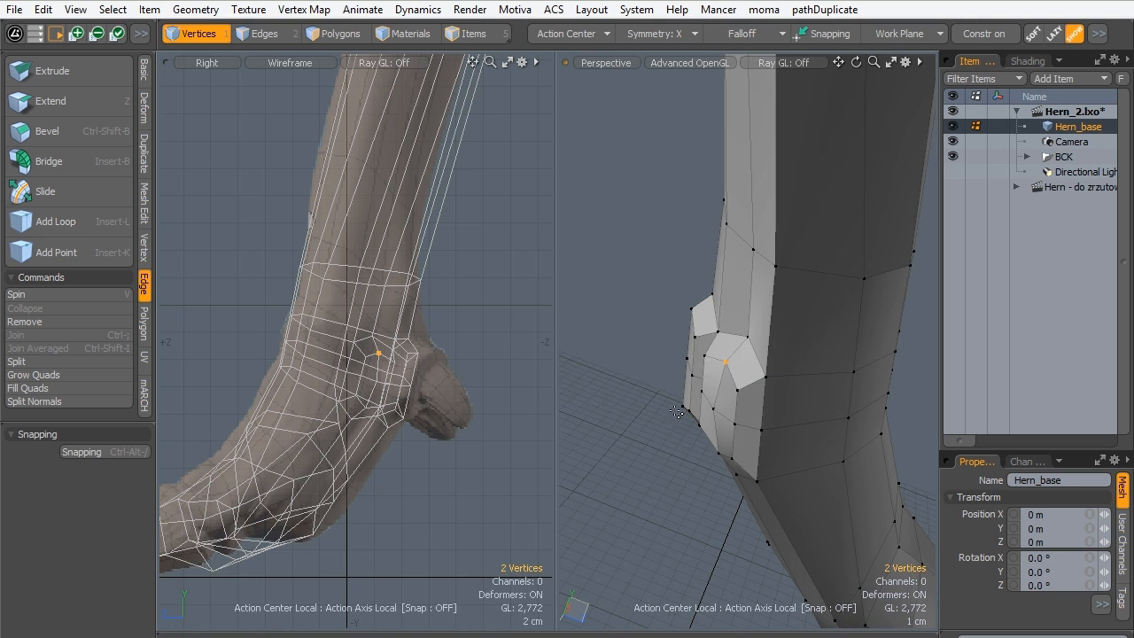
Move the upper middle vertex of the ankle bump slightly within its local plane.
key("w")
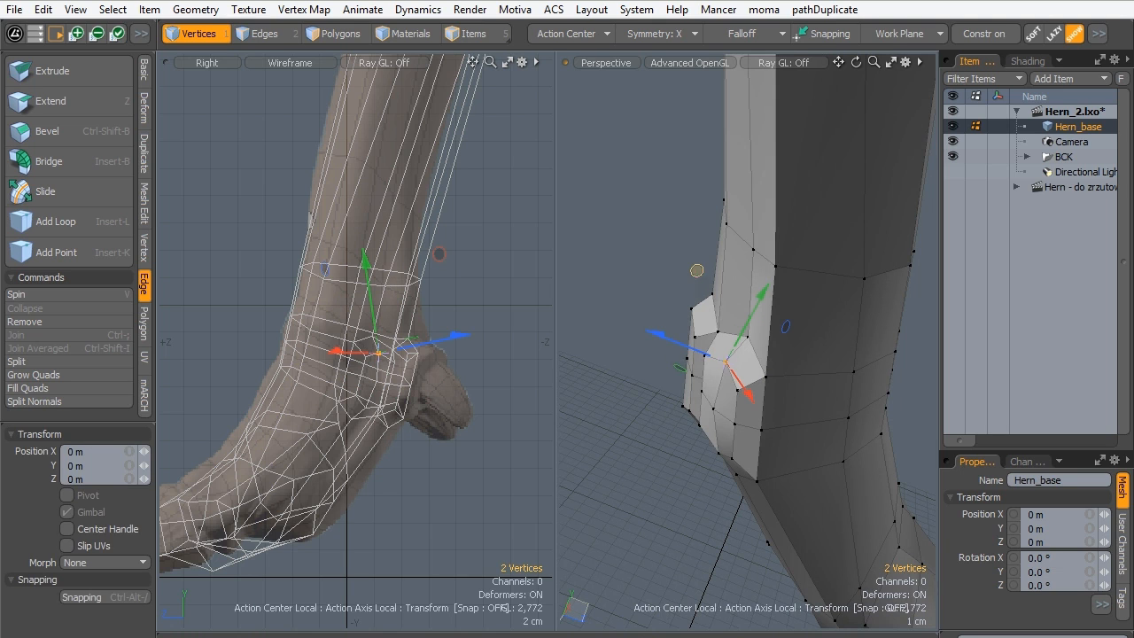
left_click_drag(696, 270, 688, 273)
key("q")
left_click(645, 463)
left_click_drag(645, 463, 745, 417, "alt")
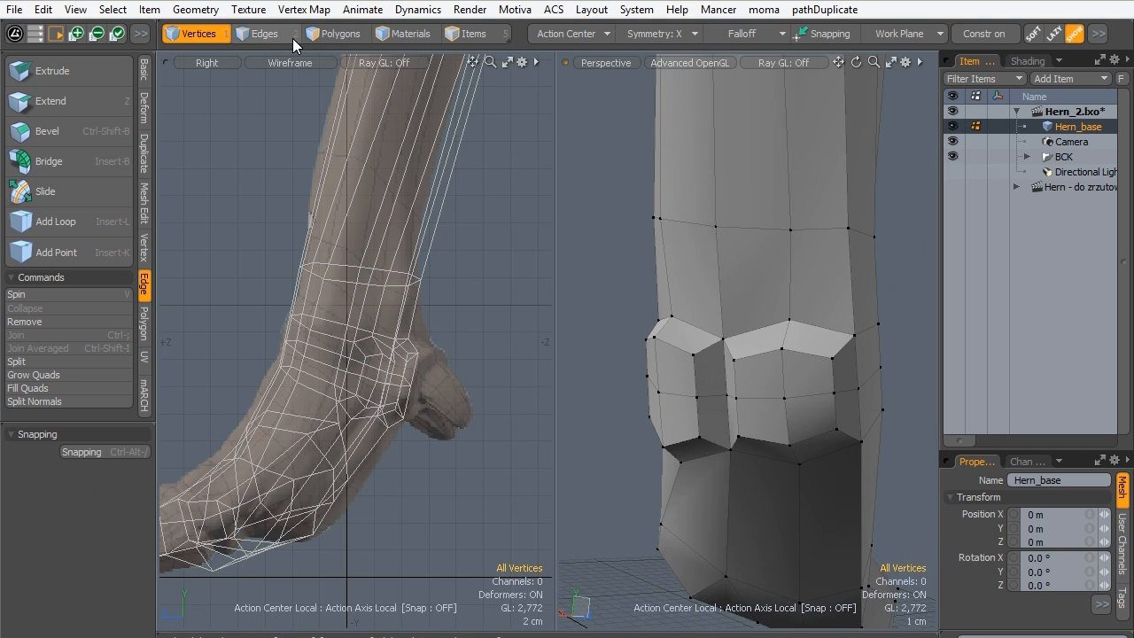
Select both ankle bumps including their surrounding side faces, set the action center to Screen, and move them backward in the Right view.
left_click_drag(773, 380, 771, 382)
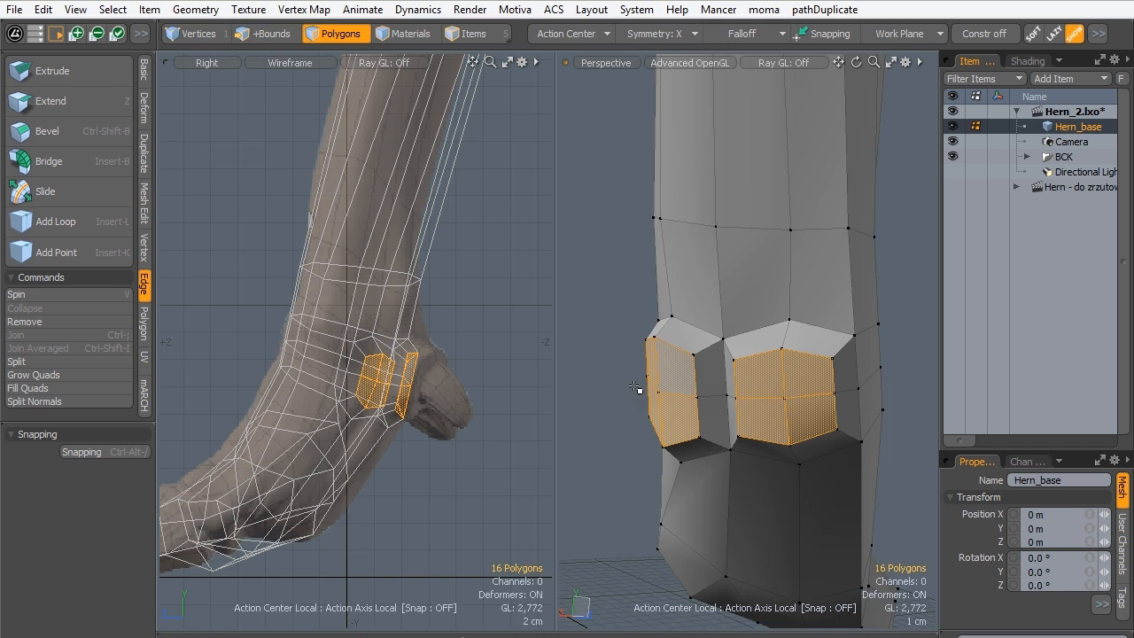
key("shift+Up")
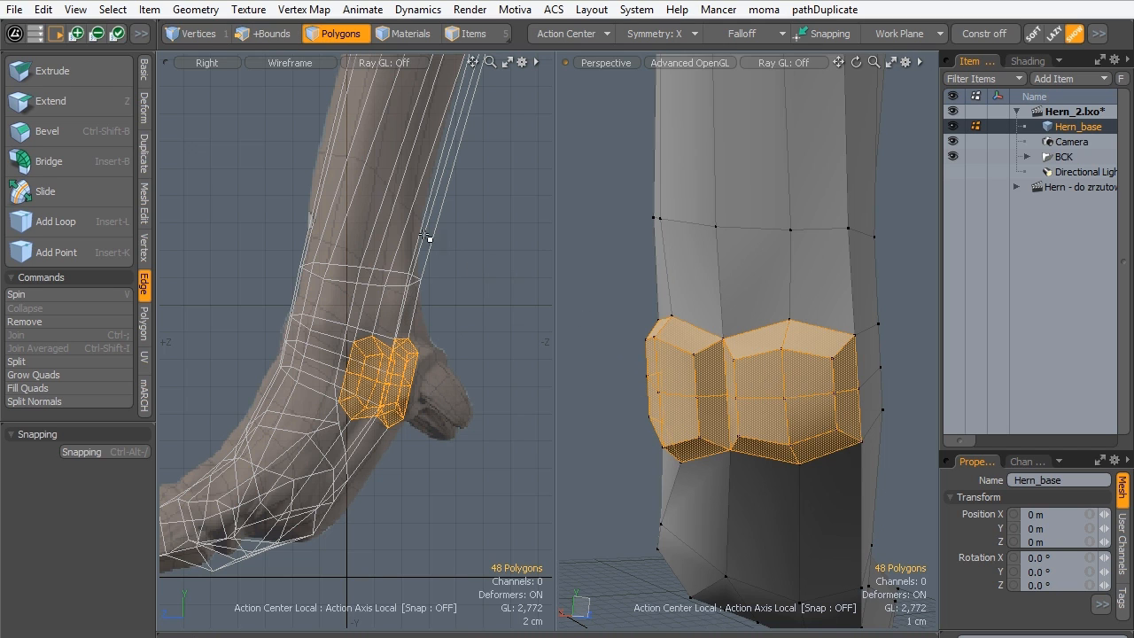
key("w")
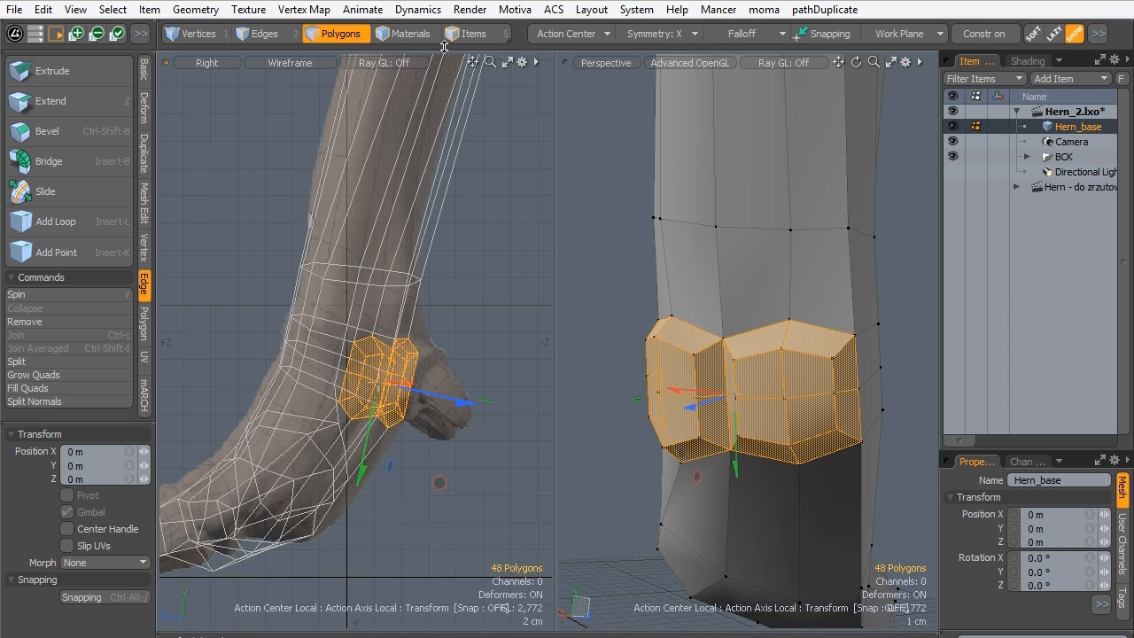
left_click(574, 34)
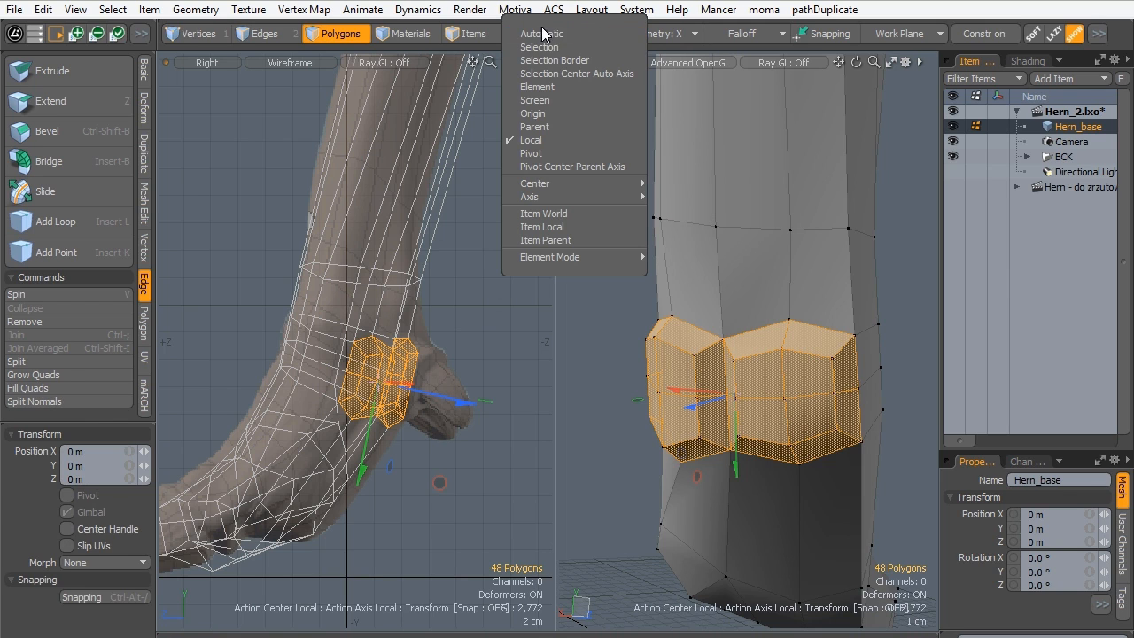
left_click(536, 100)
left_click_drag(293, 380, 312, 380)
key("q")
Preview the lower leg with subdivision smoothing from several angles, and return to the unsmoothed cage.
left_click_drag(691, 425, 615, 402, "alt")
key("1")
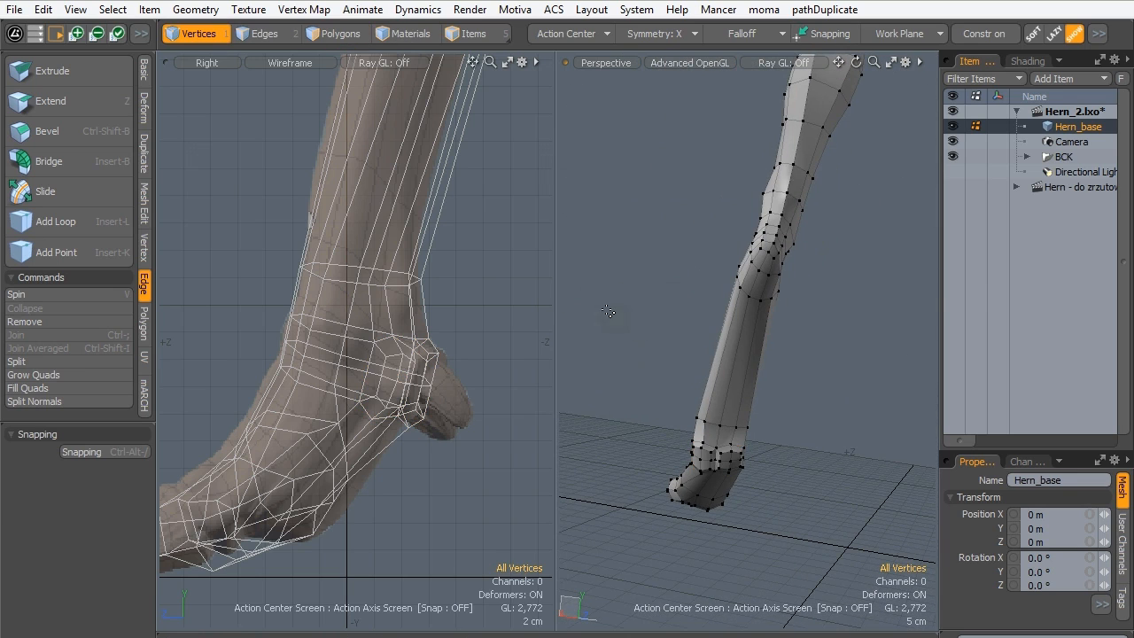
key("Tab")
left_click_drag(779, 360, 798, 331, "alt")
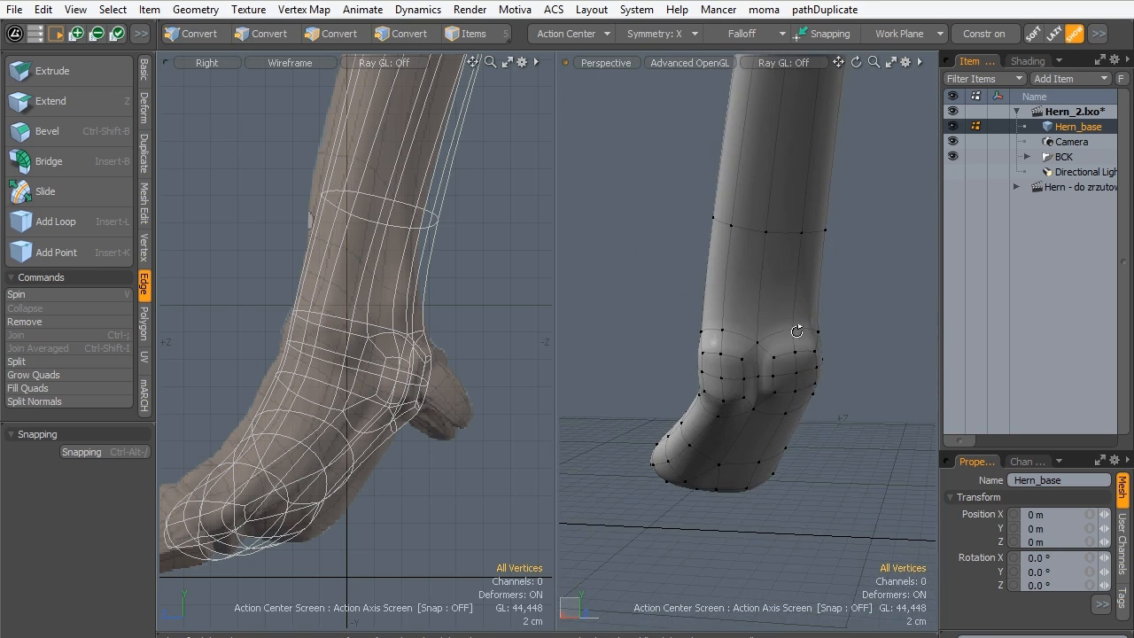
left_click_drag(808, 406, 714, 366, "alt")
key("Tab")
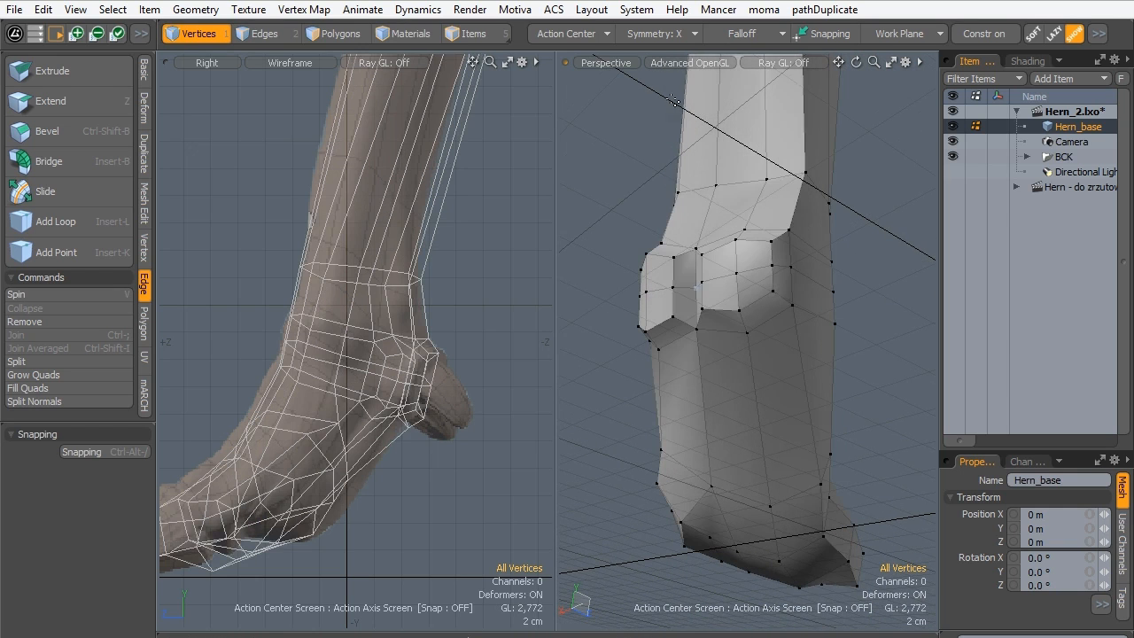
Select the polygons of the foot's front end and grow the selection to cover the whole foot below the ankle.
left_click(308, 36)
mouse_move(775, 416)
left_mouse_down()
mouse_move(727, 470)
mouse_move(638, 443)
mouse_move(708, 410)
mouse_move(732, 360)
left_mouse_up()
left_click_drag(457, 312, 478, 282, "alt+shift")
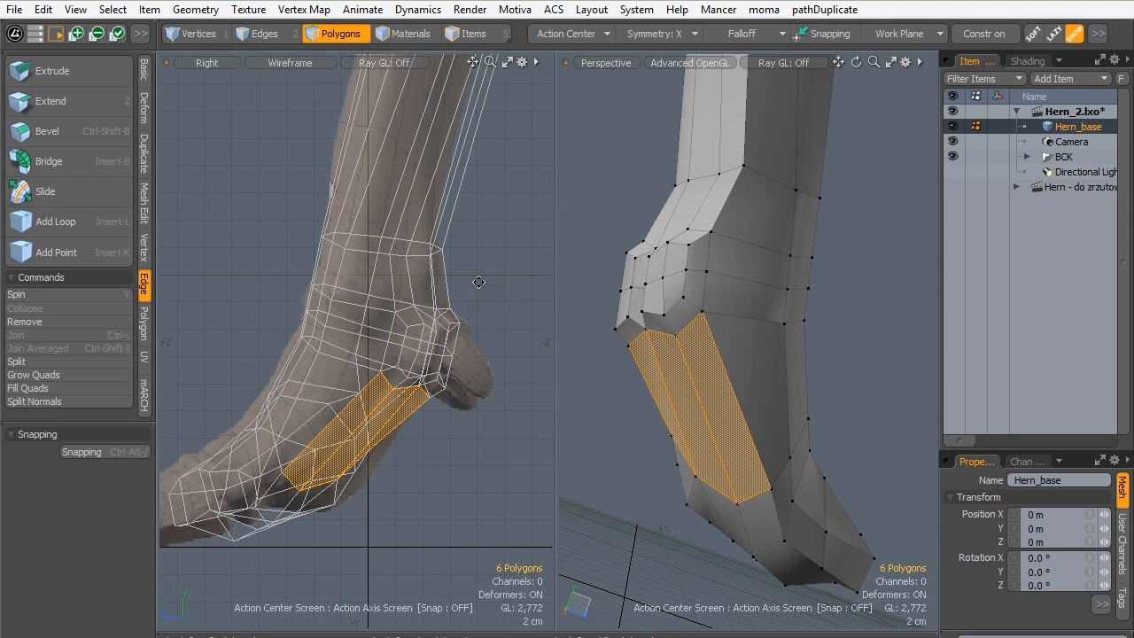
left_click_drag(423, 347, 479, 289, "alt+shift")
left_click_drag(426, 322, 429, 319, "alt+shift")
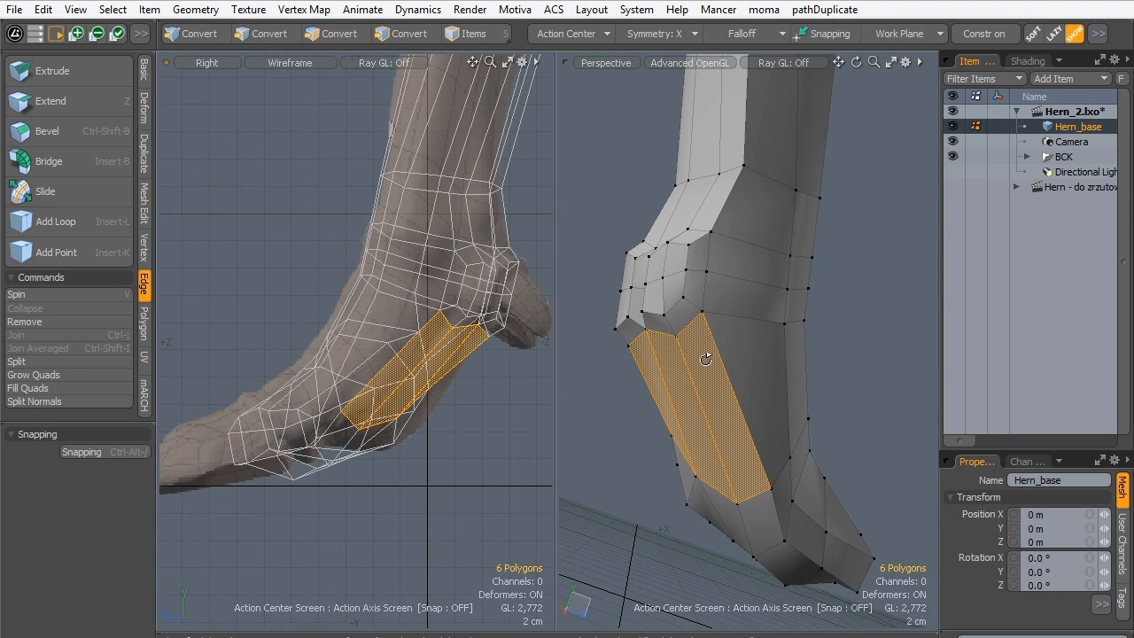
mouse_move(705, 360)
left_mouse_down("alt")
mouse_move(579, 417)
mouse_move(679, 263)
mouse_move(725, 291)
mouse_move(654, 298)
left_mouse_up("alt")
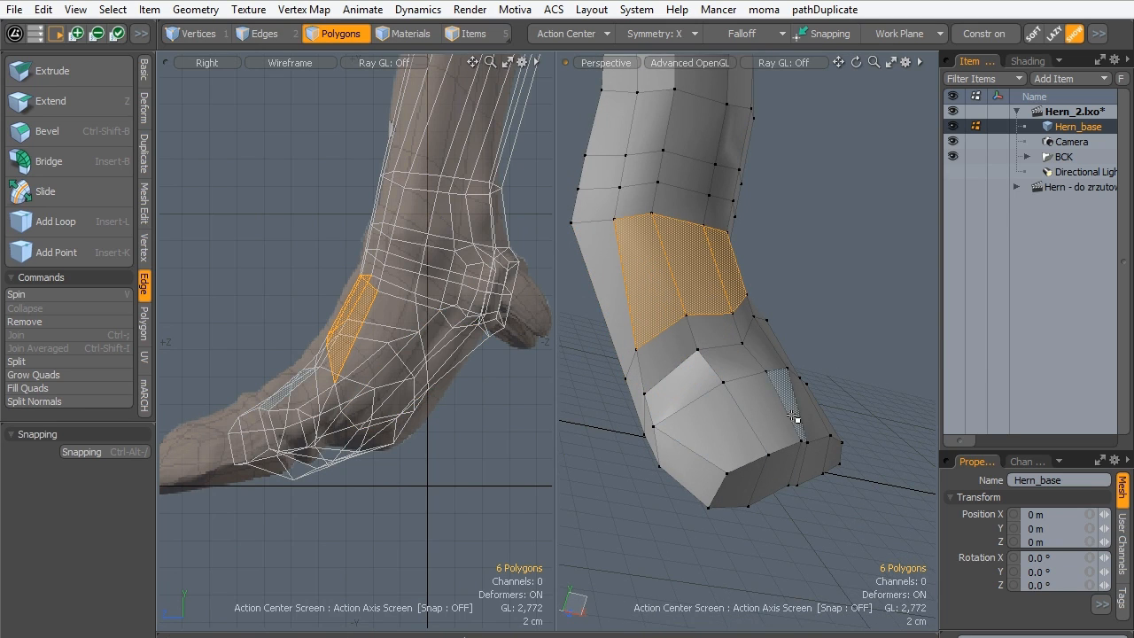
left_click_drag(740, 482, 824, 467)
key("shift+Up")
key("shift+Up")
key("shift+Up")
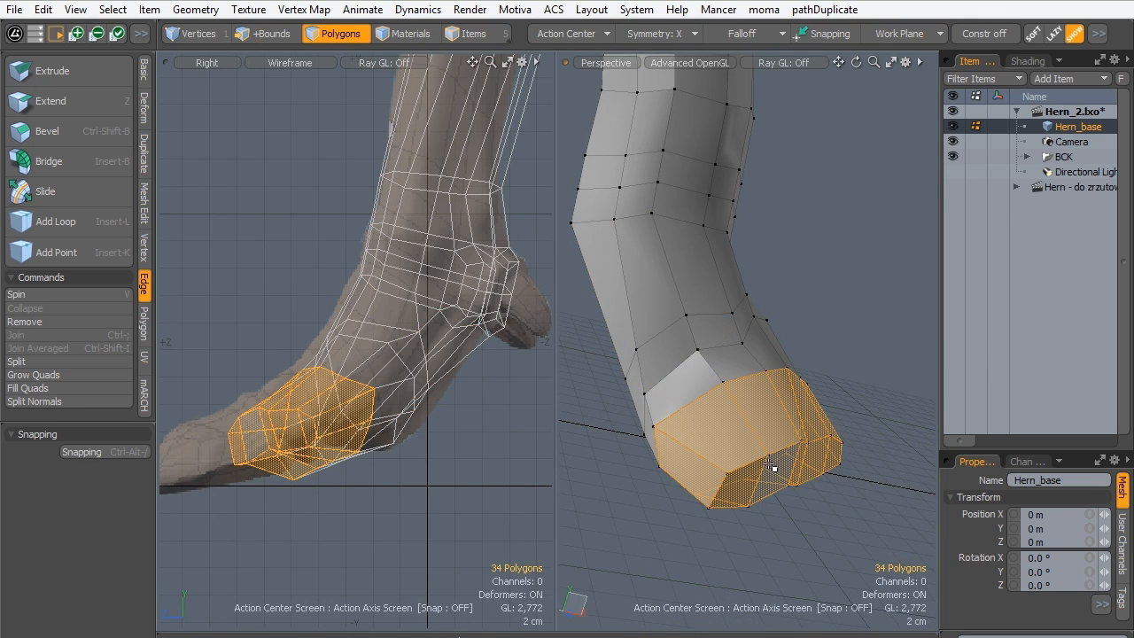
left_click_drag(581, 361, 631, 341, "alt")
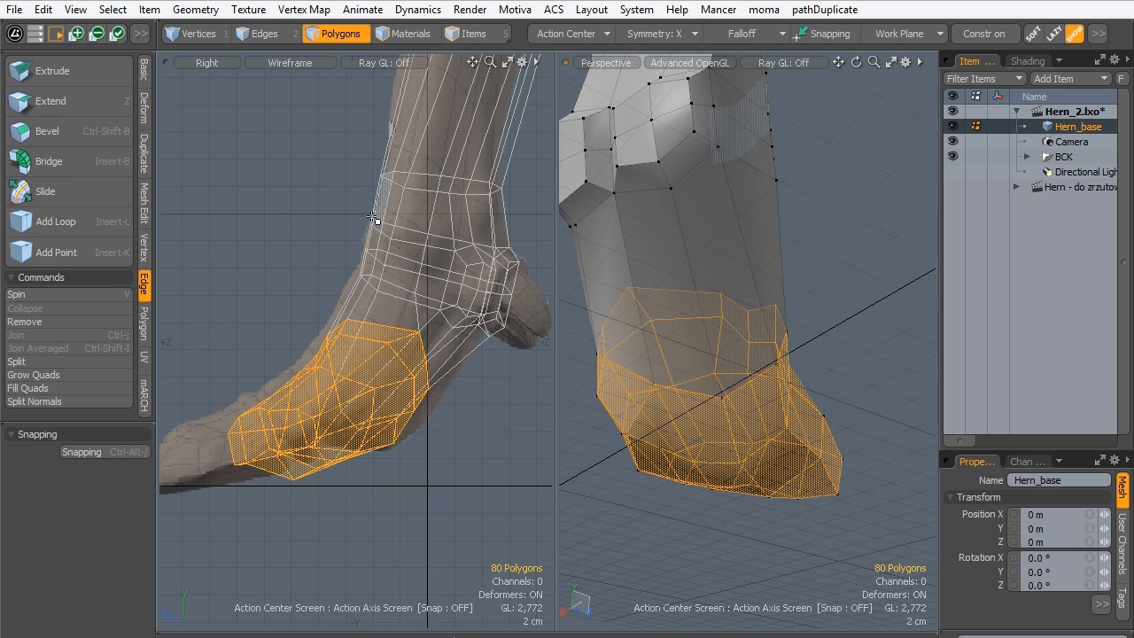
Move and rotate the selected foot polygons slightly up and forward in the Right view to fit the reference foot.
key("w")
mouse_move(242, 320)
left_mouse_down()
mouse_move(200, 309)
mouse_move(259, 321)
mouse_move(223, 304)
mouse_move(250, 317)
mouse_move(227, 313)
mouse_move(238, 307)
left_mouse_up()
key("e")
key("w")
key("e")
key("w")
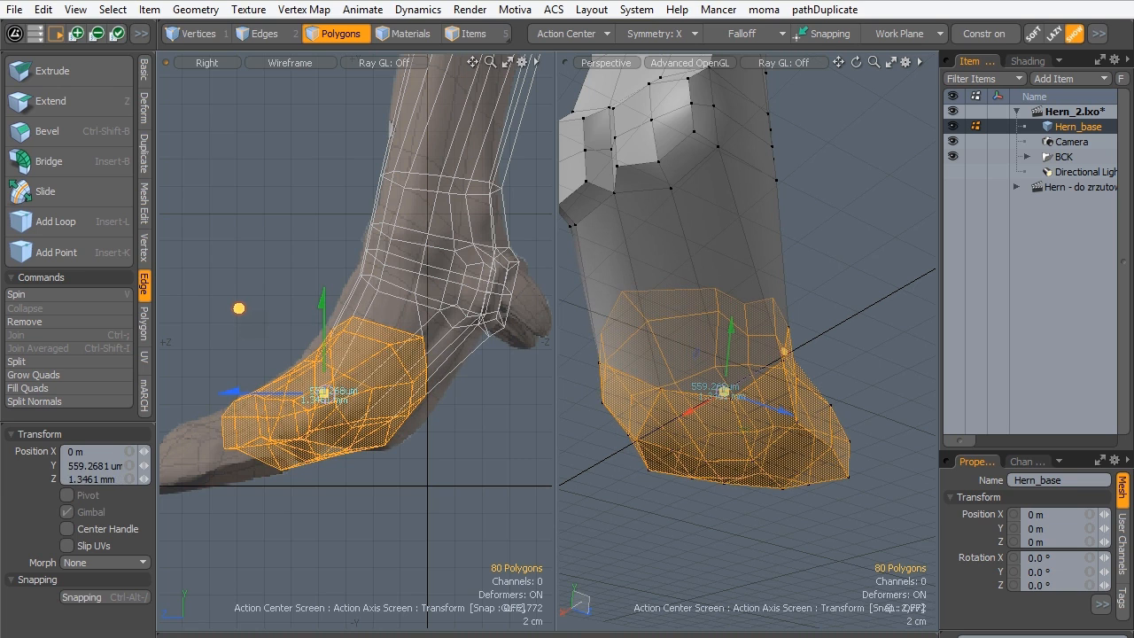
In the Front view, shift the selected foot polygons sideways over the reference foot and rotate them about -27.5° around Y.
key("ctrl+space")
left_click(344, 252)
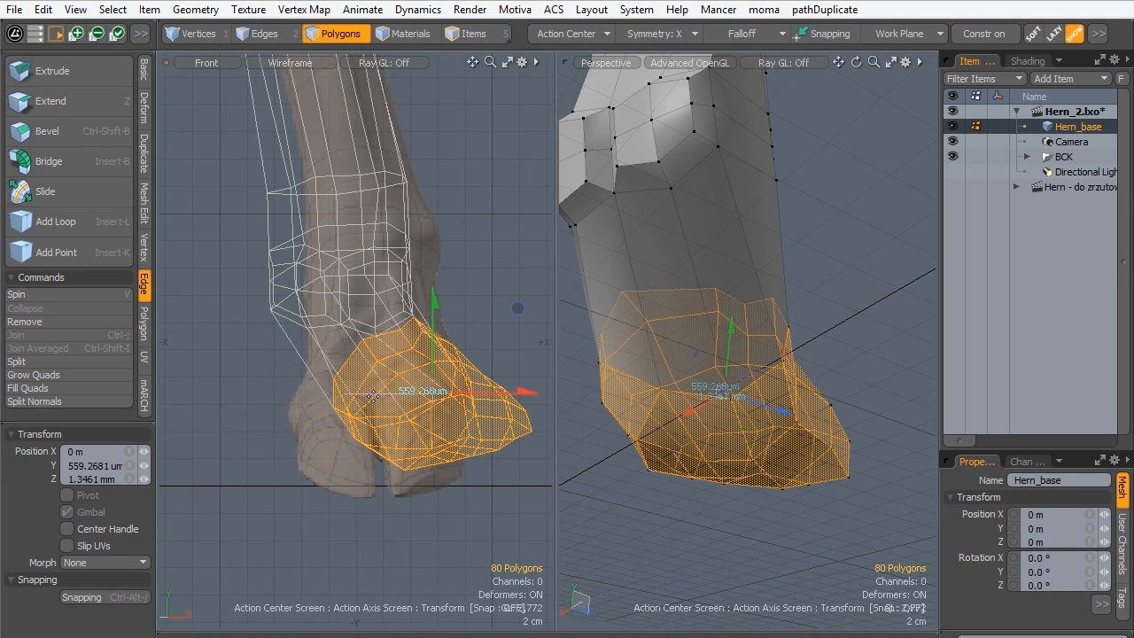
left_click_drag(493, 403, 442, 404)
key("e")
left_click_drag(682, 417, 647, 469, "alt")
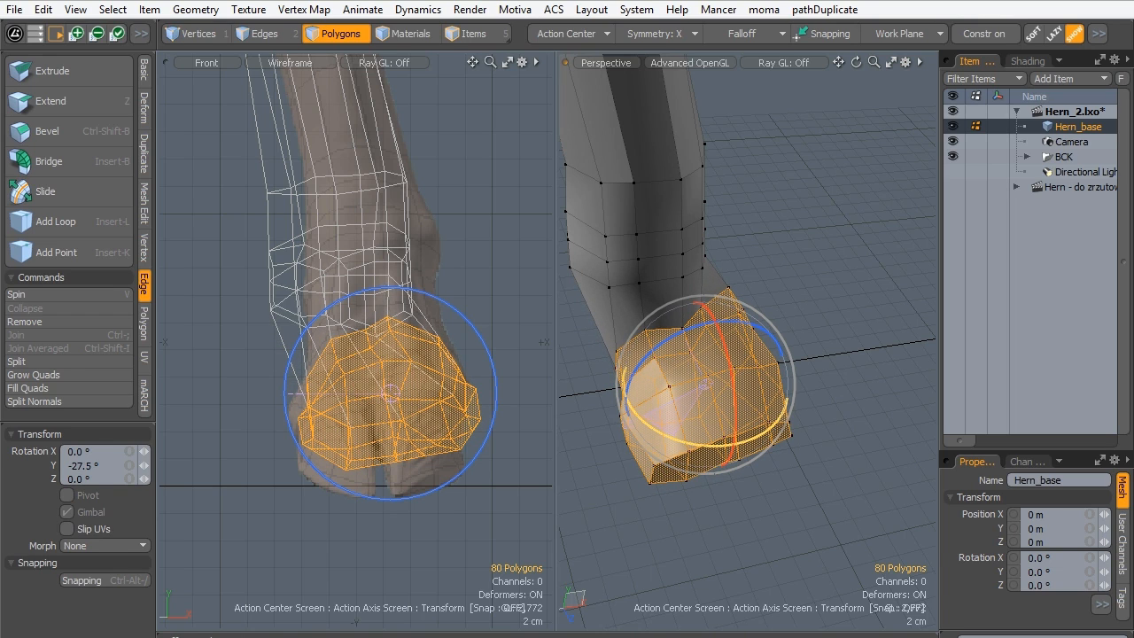
key("q")
Select the polygon band around the ankle including both bumps and move it about 2 cm along X to match the front reference.
mouse_move(632, 290)
left_mouse_down("alt")
mouse_move(623, 371)
mouse_move(635, 336)
mouse_move(826, 502)
mouse_move(802, 454)
left_mouse_up("alt")
key("3")
left_click(802, 453)
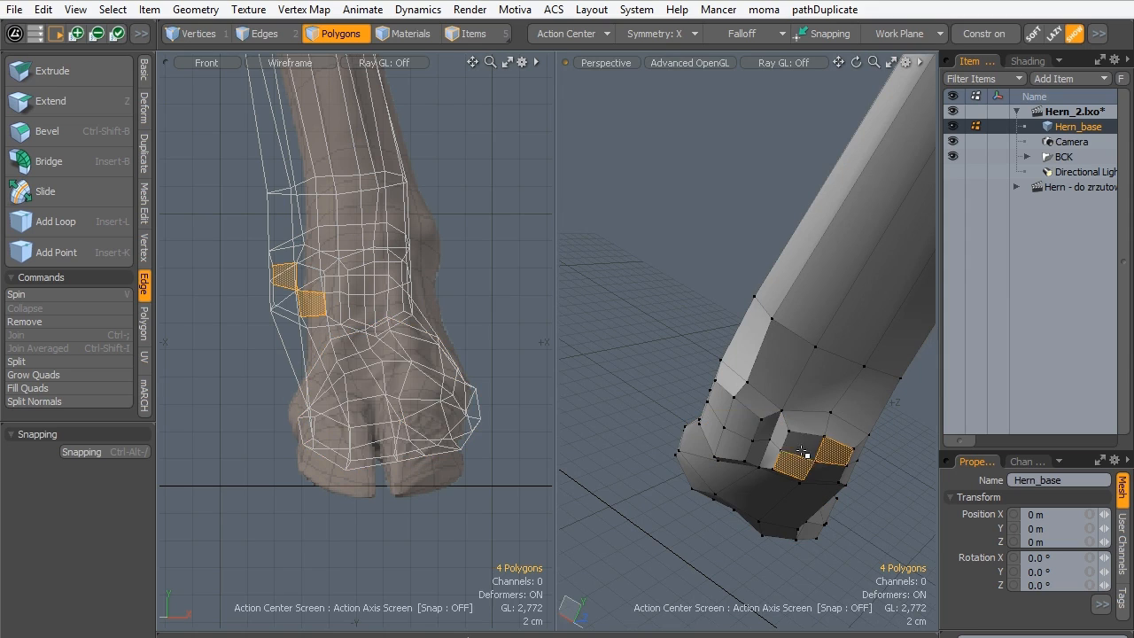
left_click(727, 420, "shift")
key("shift+Up")
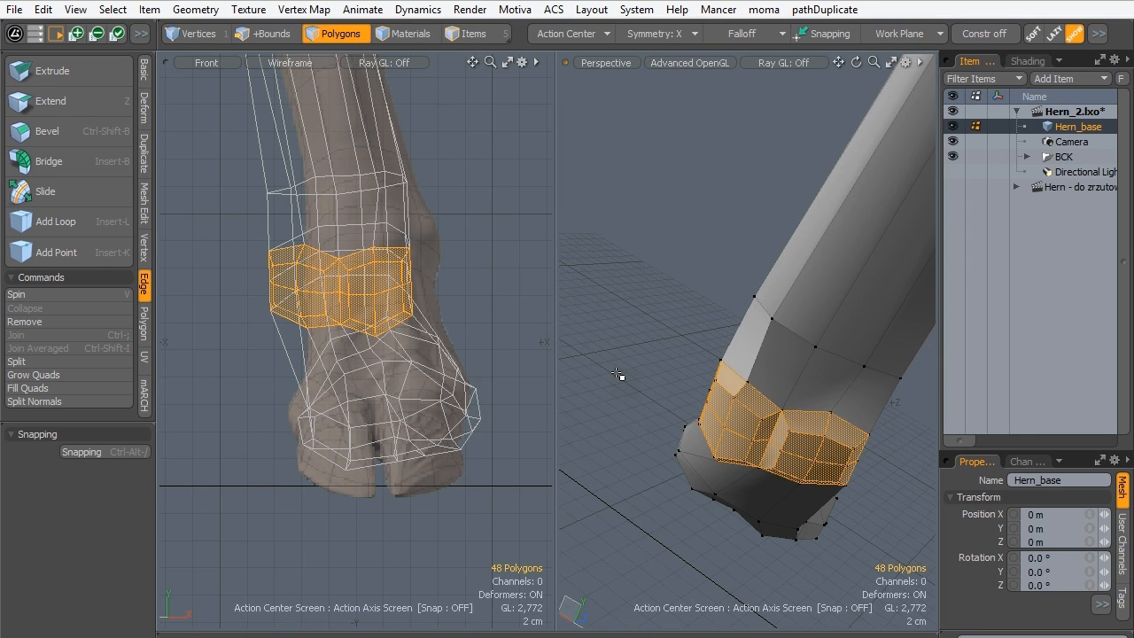
key("shift+Up")
key("shift+Down")
mouse_move(775, 397)
left_mouse_down("alt")
mouse_move(691, 354)
mouse_move(618, 357)
mouse_move(675, 332)
mouse_move(683, 344)
mouse_move(582, 359)
mouse_move(673, 324)
mouse_move(777, 338)
mouse_move(605, 378)
mouse_move(422, 246)
mouse_move(430, 284)
left_mouse_up("alt")
key("w")
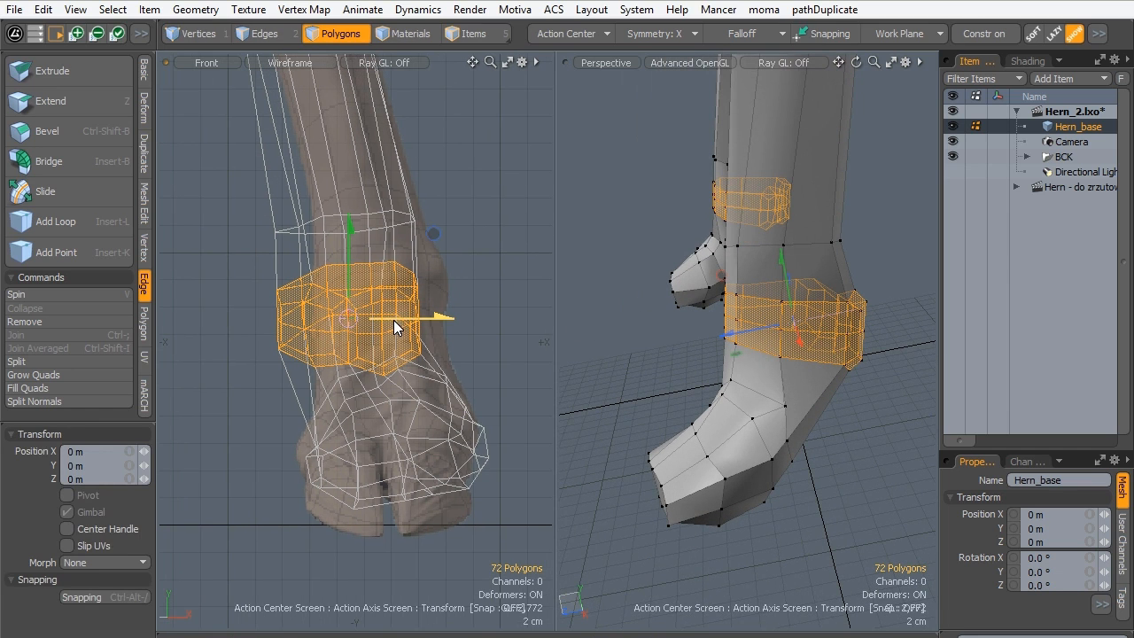
left_click_drag(394, 327, 384, 242)
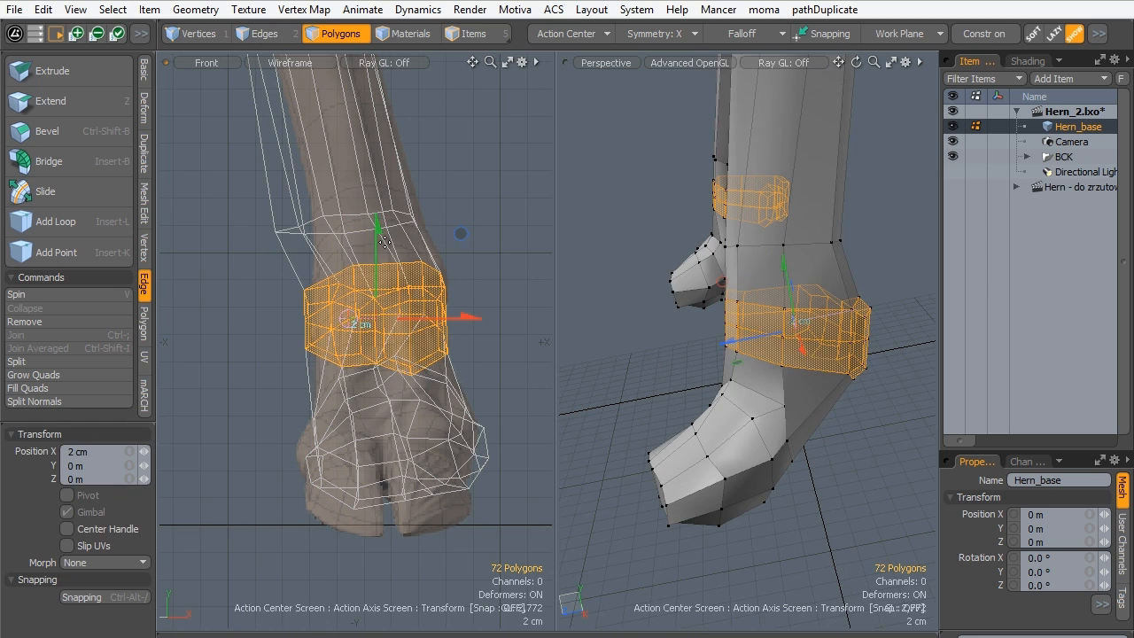
key("space")
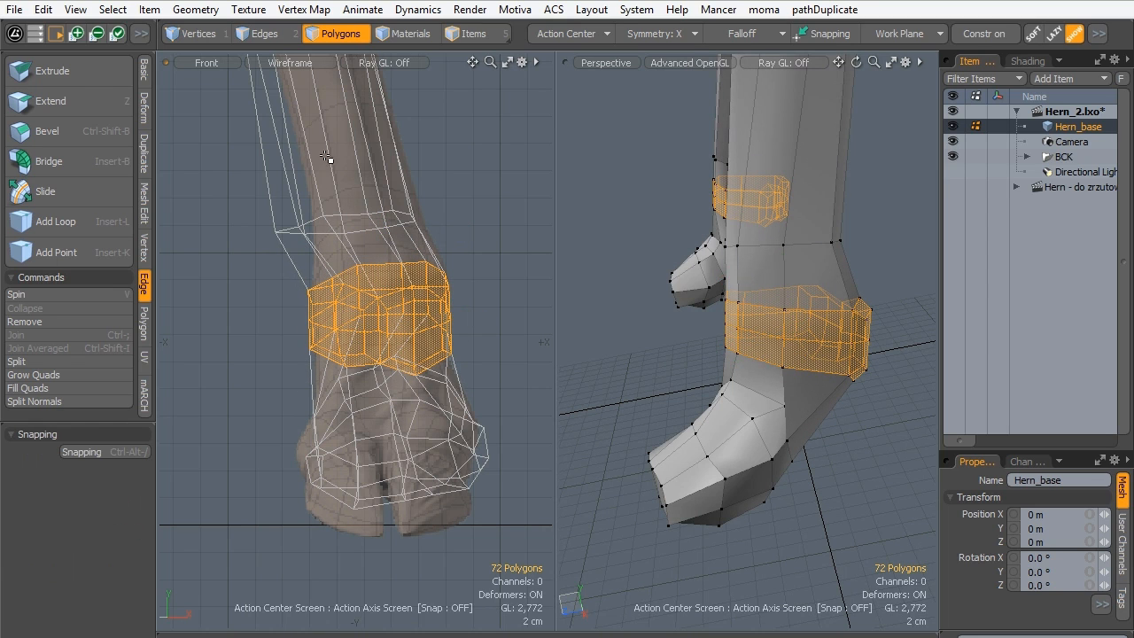
Select the edge loop just above the ankle, move it along X and scale it narrower to fit the reference leg.
left_click(238, 36)
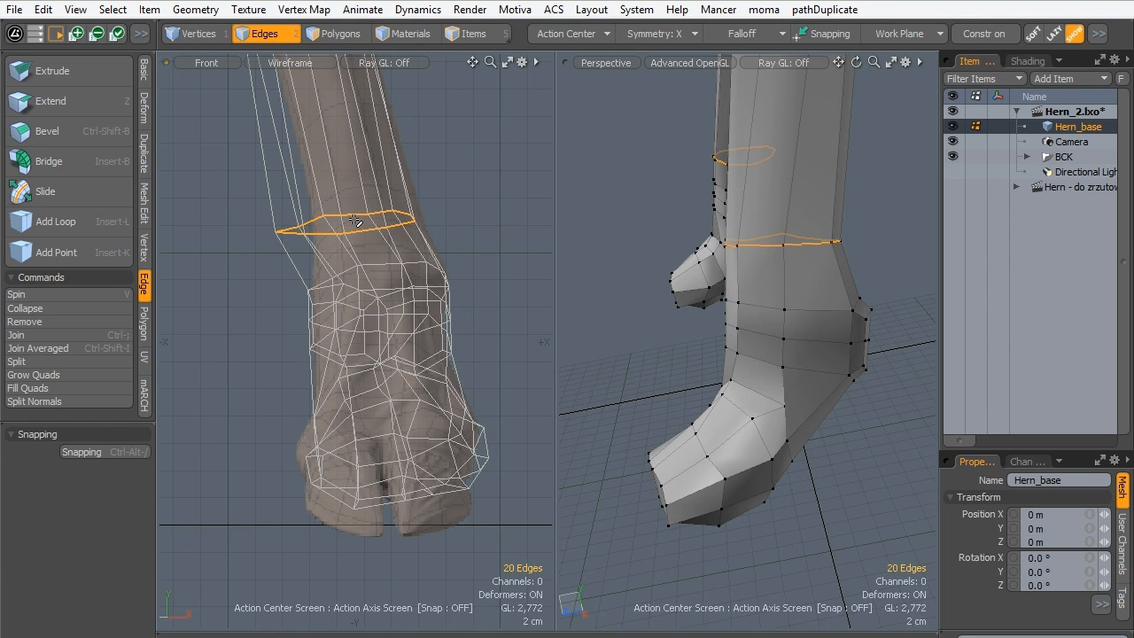
key("w")
left_click_drag(375, 224, 394, 221)
key("r")
left_click_drag(468, 223, 448, 223)
key("space")
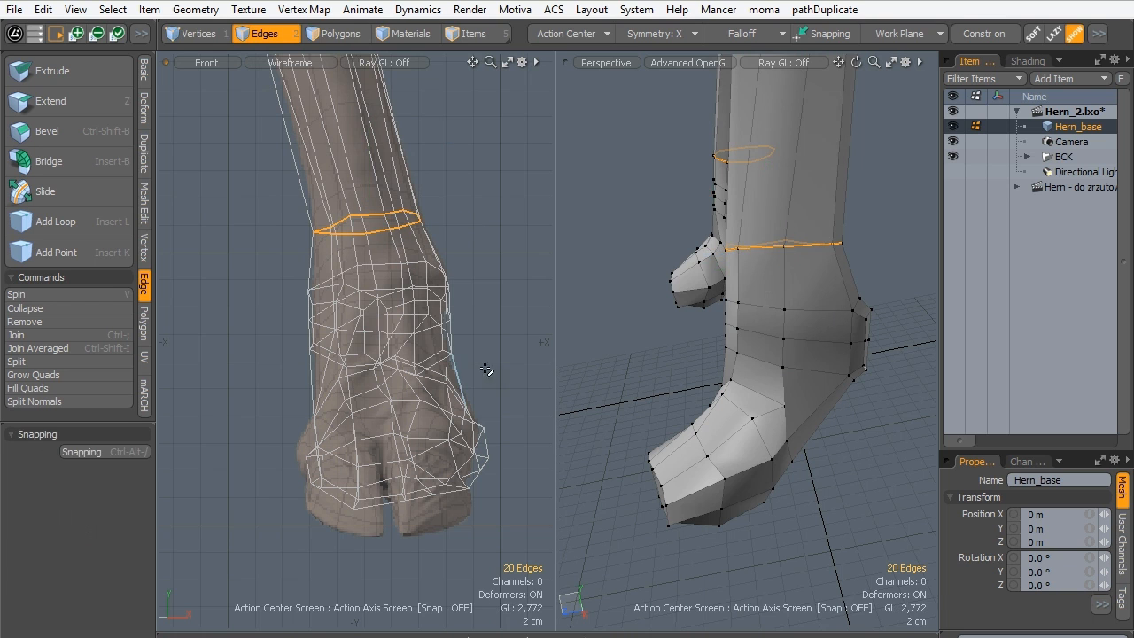
Show the Back view and examine how the ankle bumps line up with the reference from behind.
left_click_drag(690, 394, 576, 330, "alt")
left_click_drag(315, 370, 307, 383, "alt+shift")
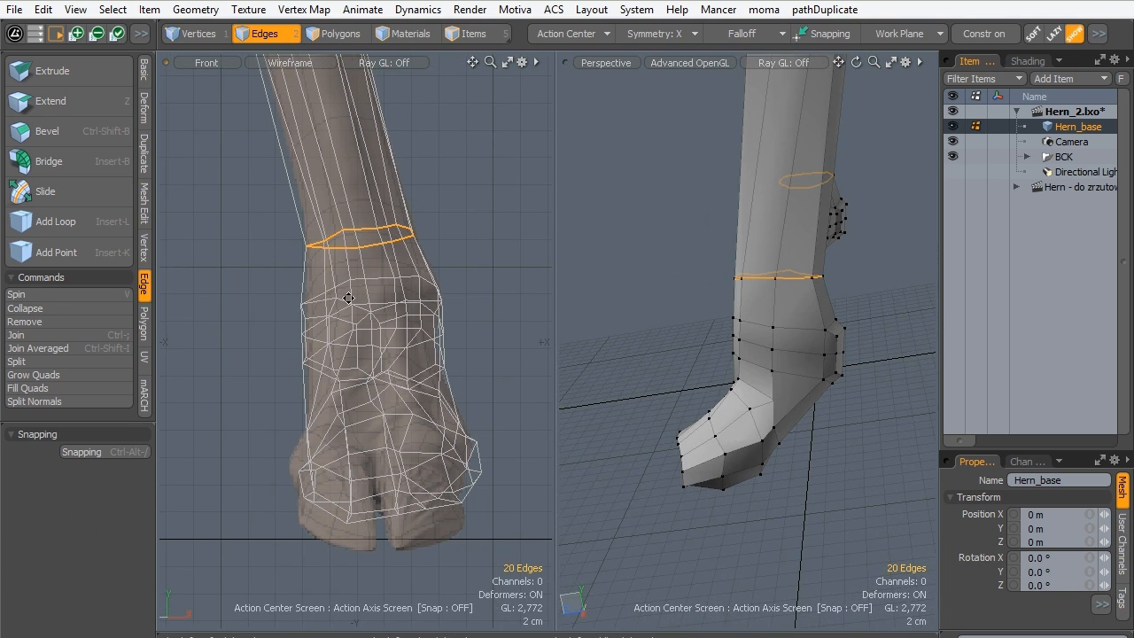
key("ctrl+space")
left_click(252, 418)
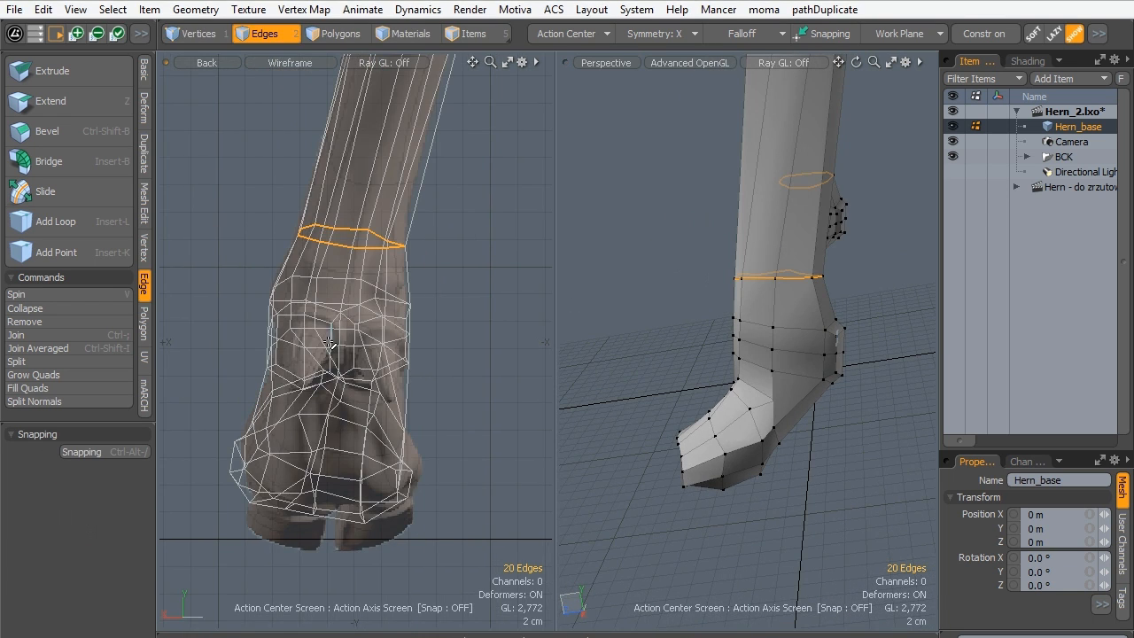
scroll(335, 334, "up", 3)
left_click_drag(377, 323, 373, 302, "alt+shift")
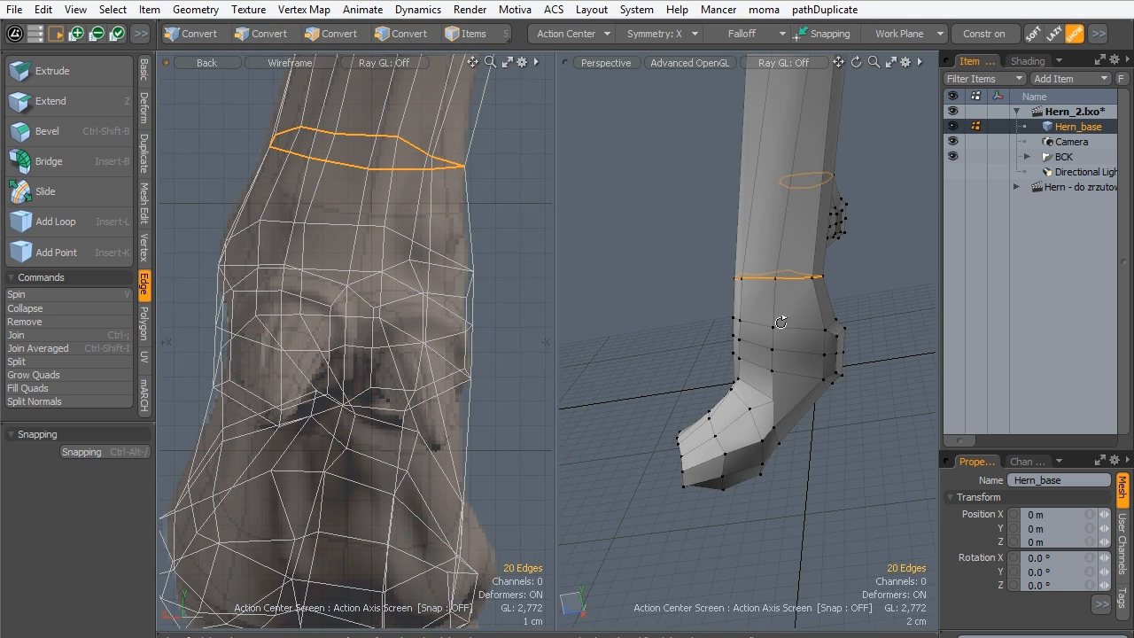
mouse_move(779, 322)
left_mouse_down("alt")
mouse_move(544, 392)
mouse_move(572, 410)
mouse_move(706, 412)
left_mouse_up("alt")
Select the raised faces of both rear ankle bumps and widen the model viewports by narrowing the item list.
left_click(329, 35)
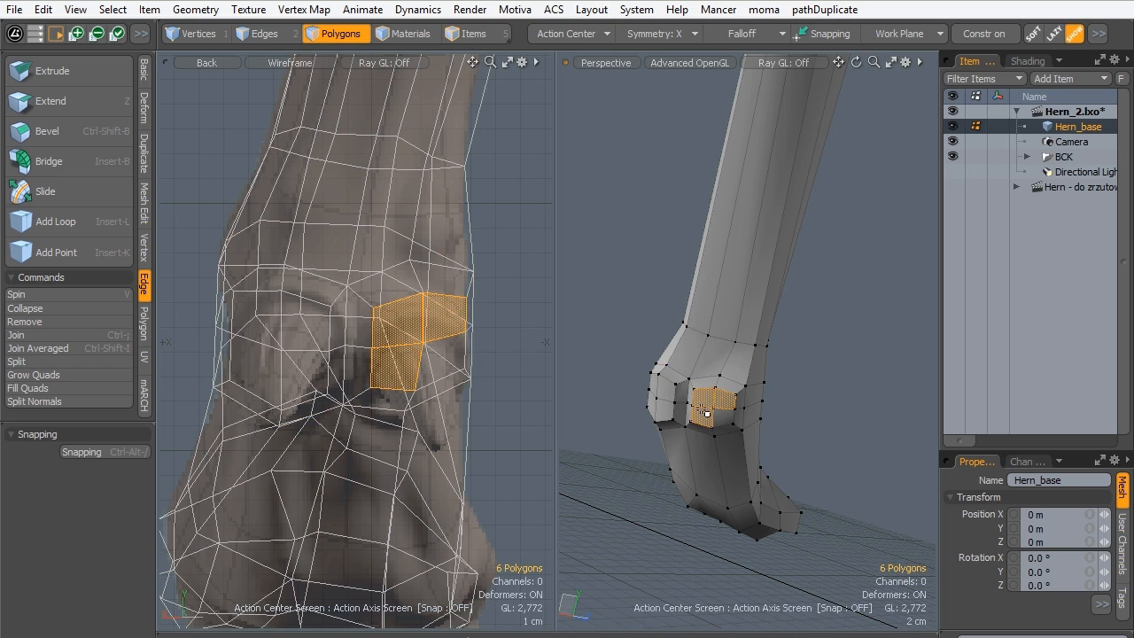
left_click_drag(928, 339, 1123, 352)
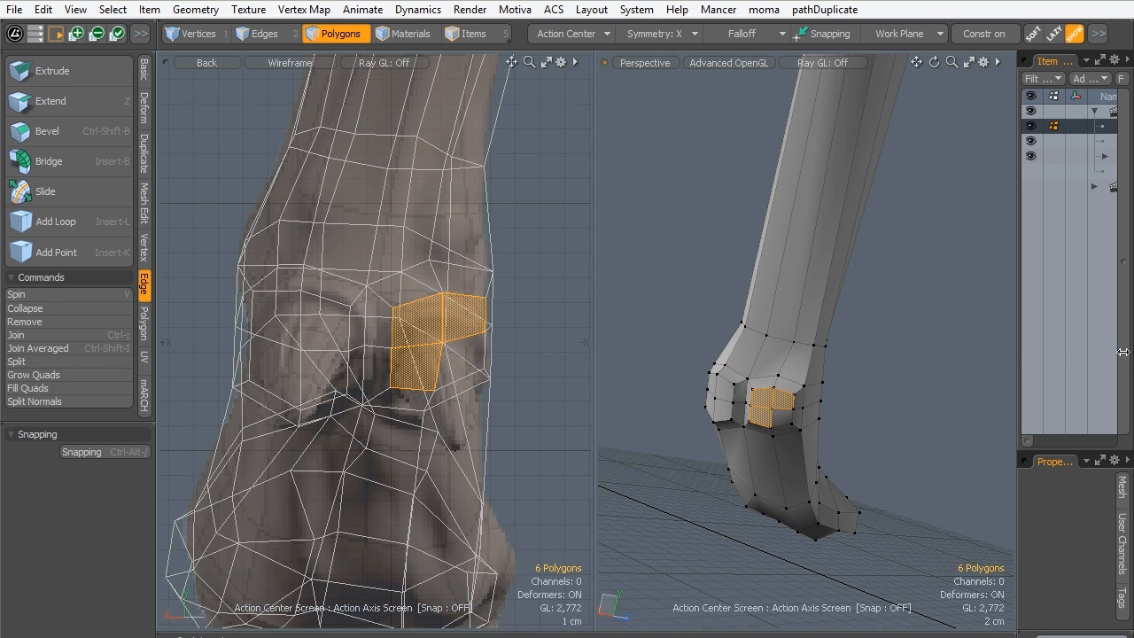
left_click_drag(794, 407, 714, 388)
left_click_drag(384, 256, 366, 222, "alt+shift")
scroll(367, 222, "down", 2)
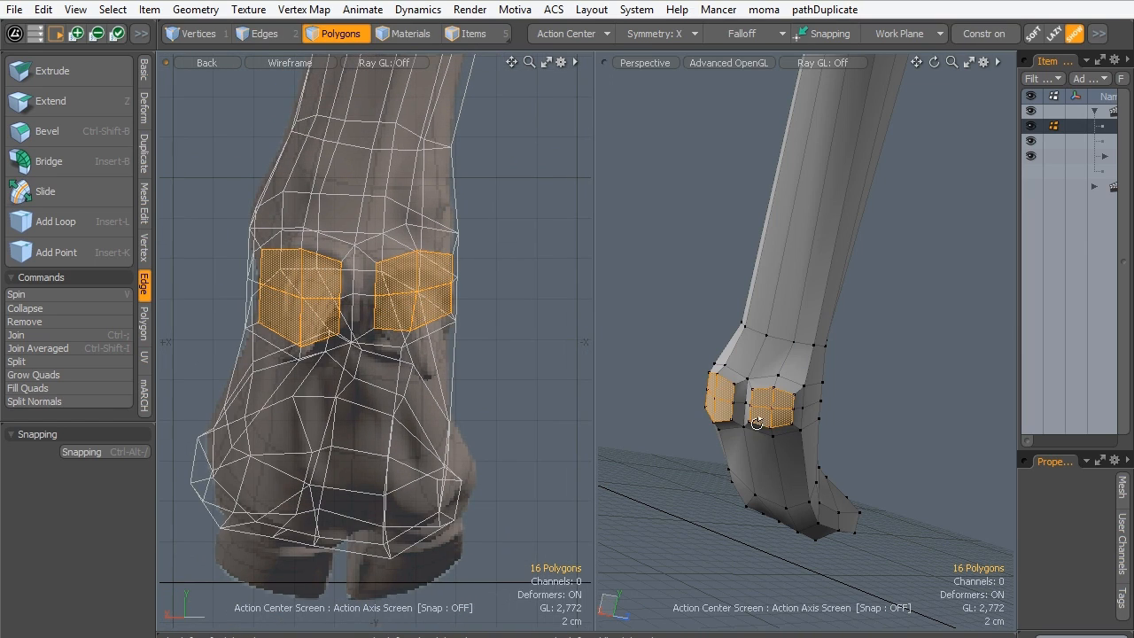
left_click_drag(780, 403, 668, 422, "alt")
scroll(668, 422, "down", 2)
left_click_drag(808, 480, 784, 348, "alt")
Slide the short vertical edge at the ankle crease sideways toward the middle of the foot.
left_click(265, 35)
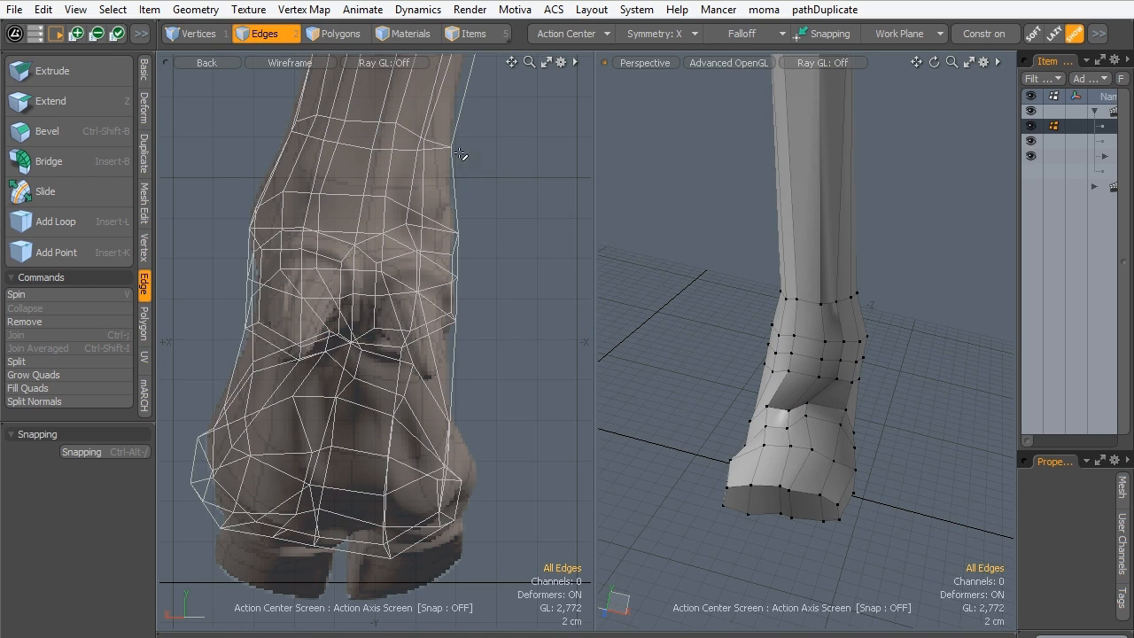
left_click(45, 191)
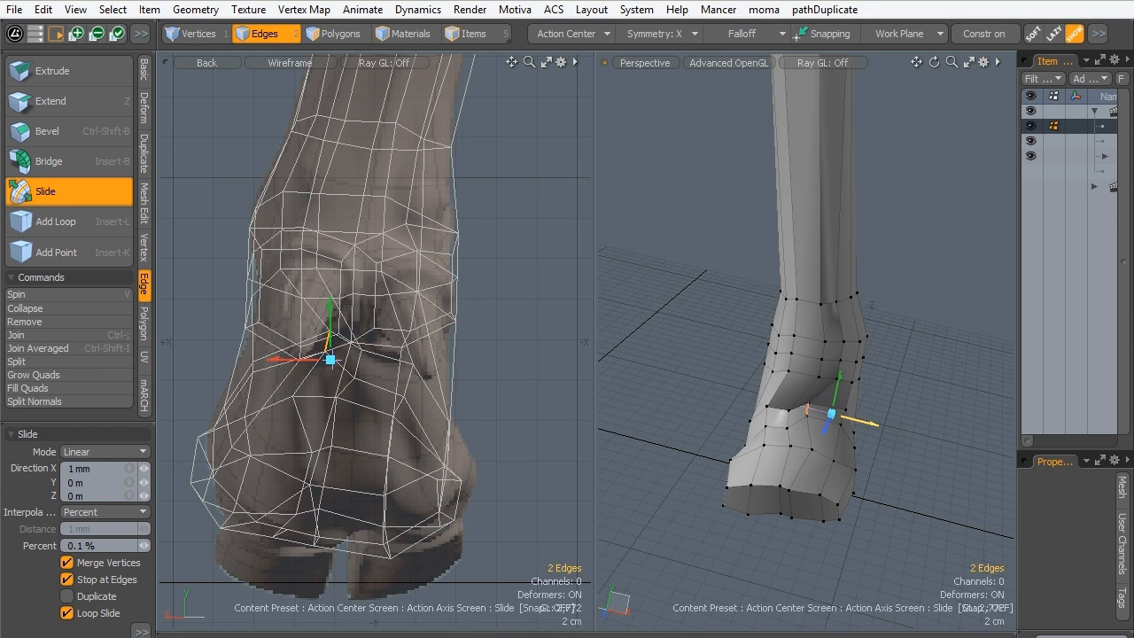
key("space")
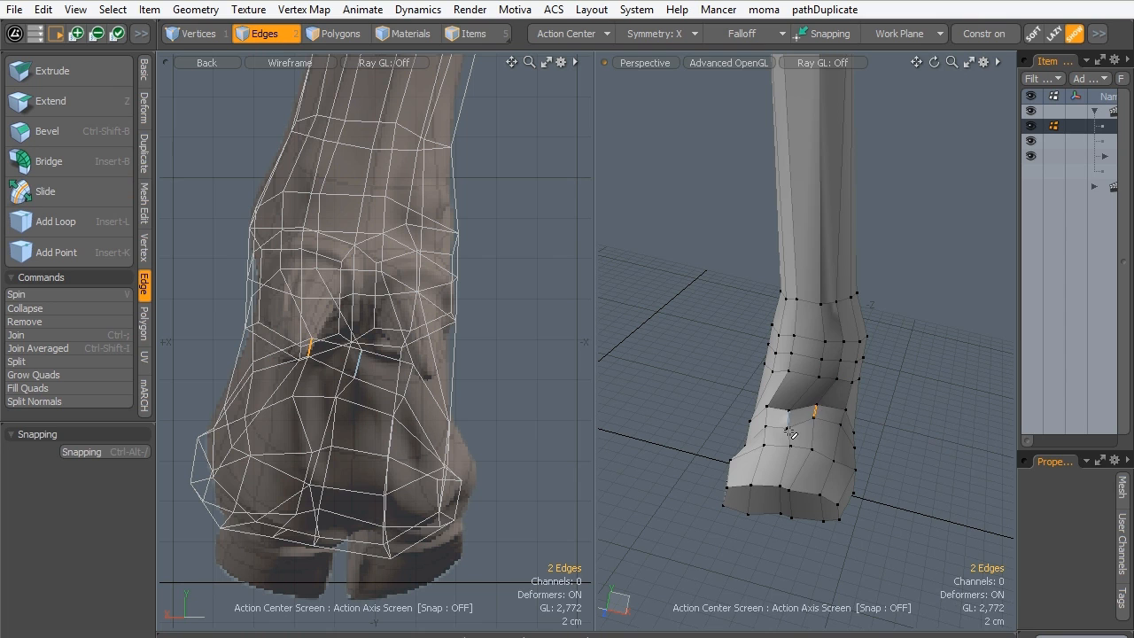
key("space")
double_click(784, 412)
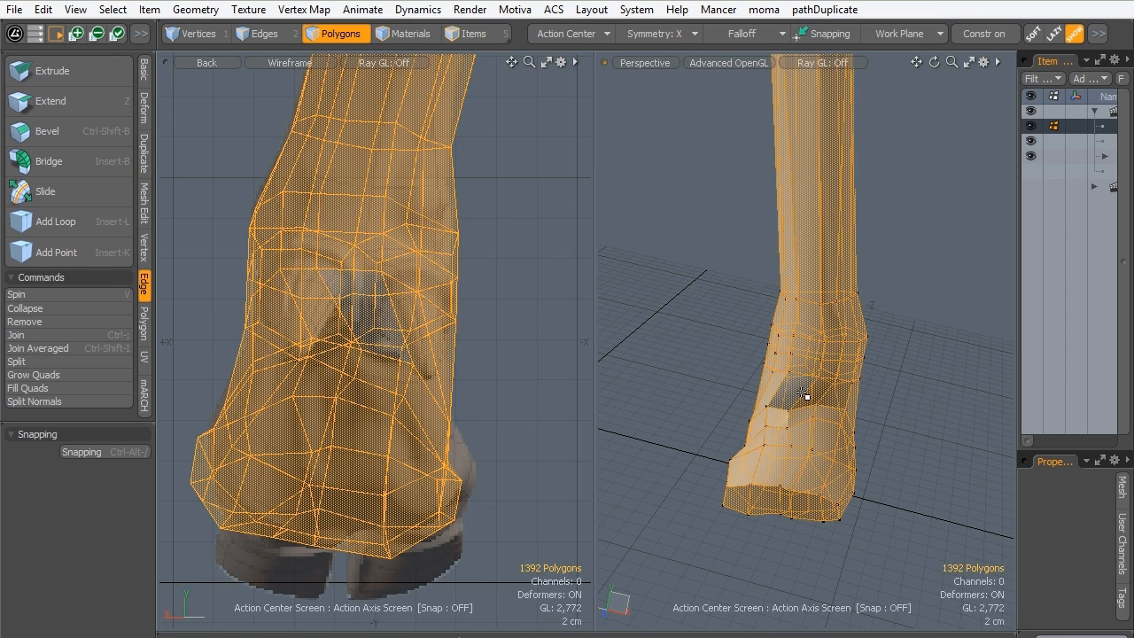
left_click(802, 393)
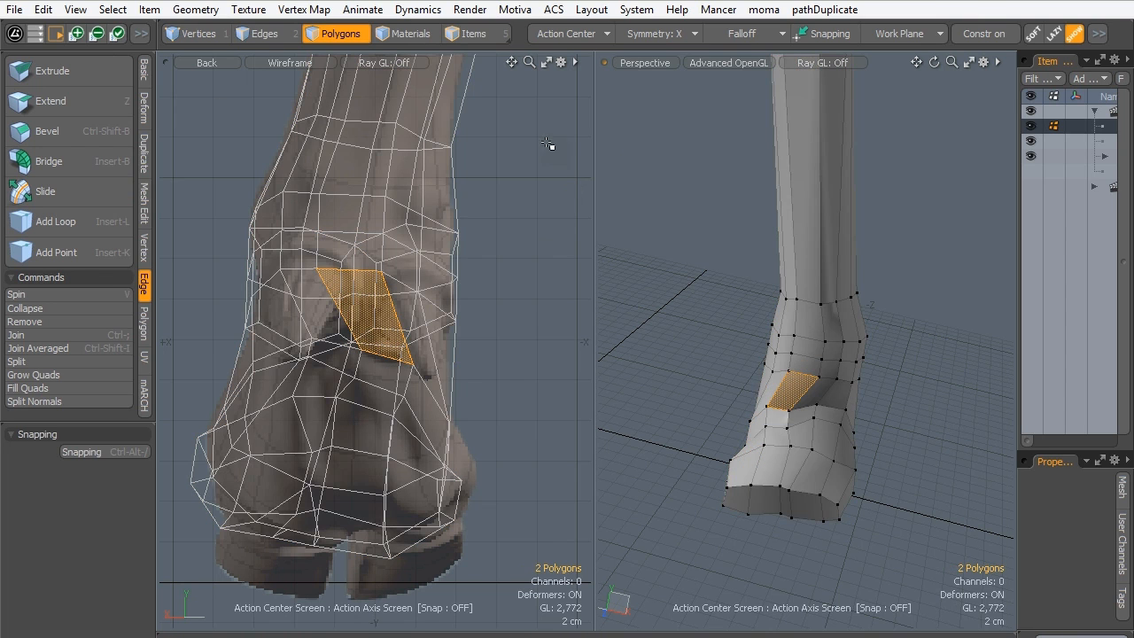
Slide the two stacked vertical edges just above the ankle crease sideways toward the middle of the leg.
left_click(819, 367)
left_click(289, 37)
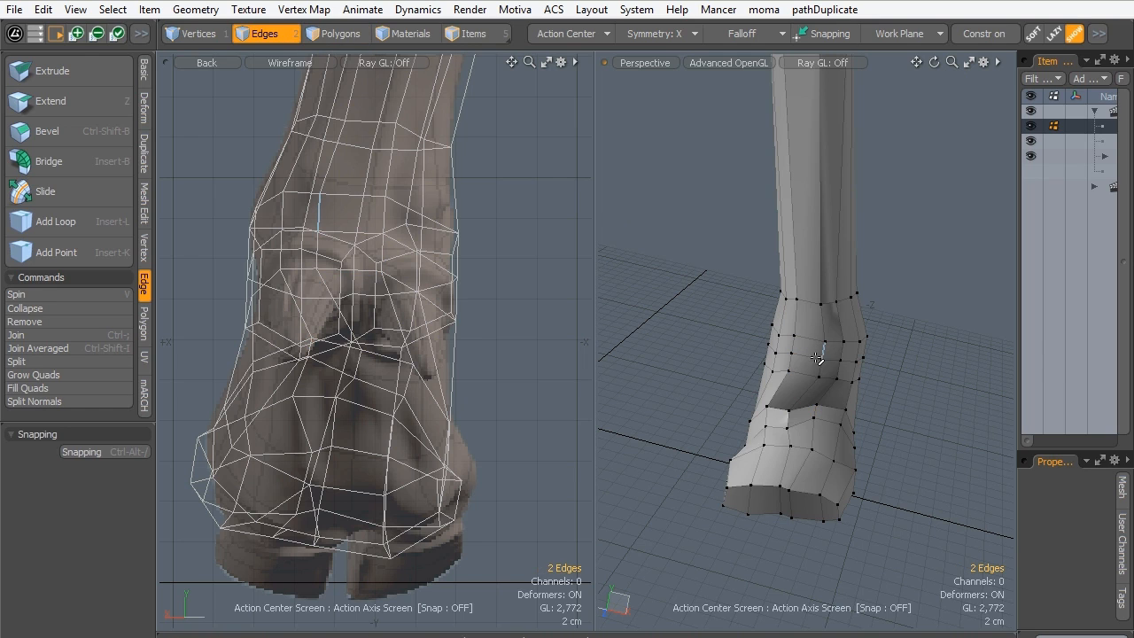
left_click(823, 369, "shift")
key("s")
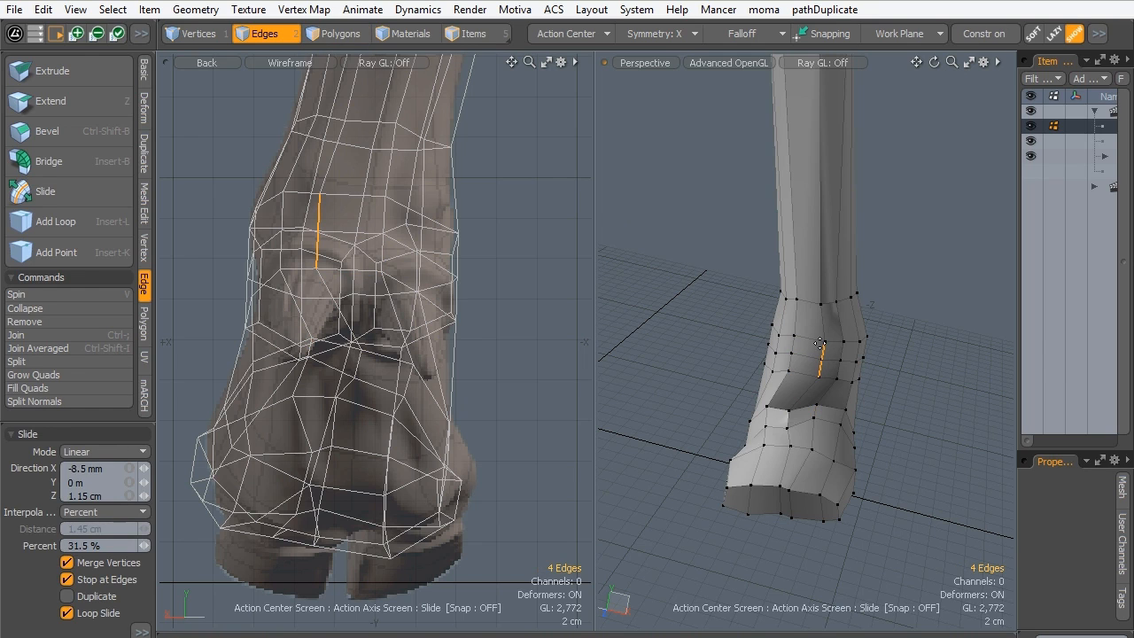
left_click_drag(844, 364, 819, 358)
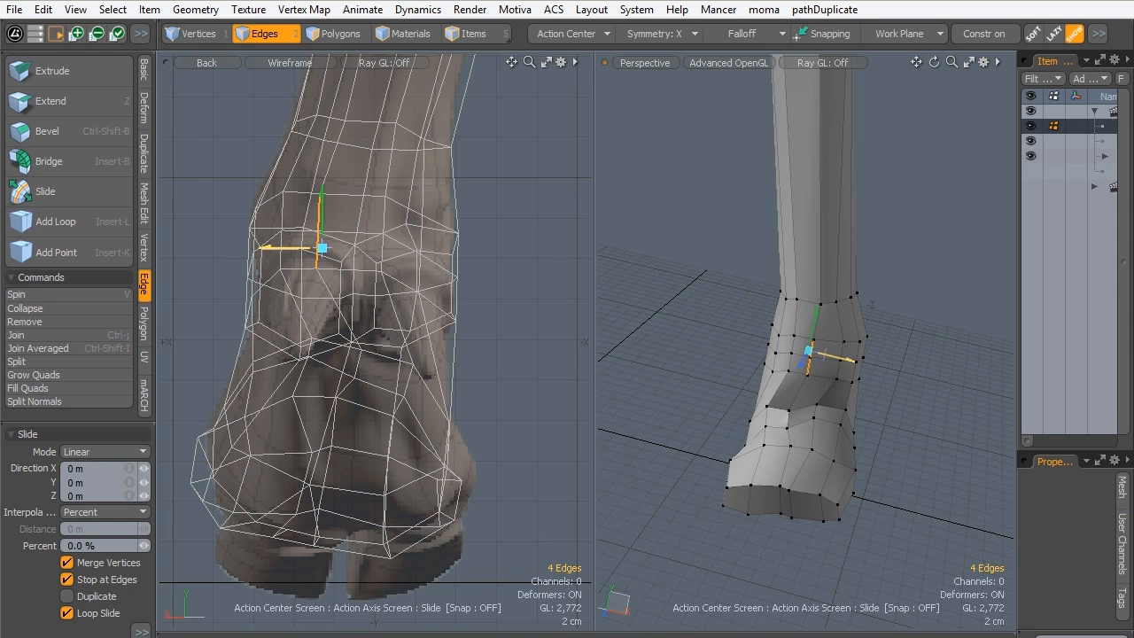
key("space")
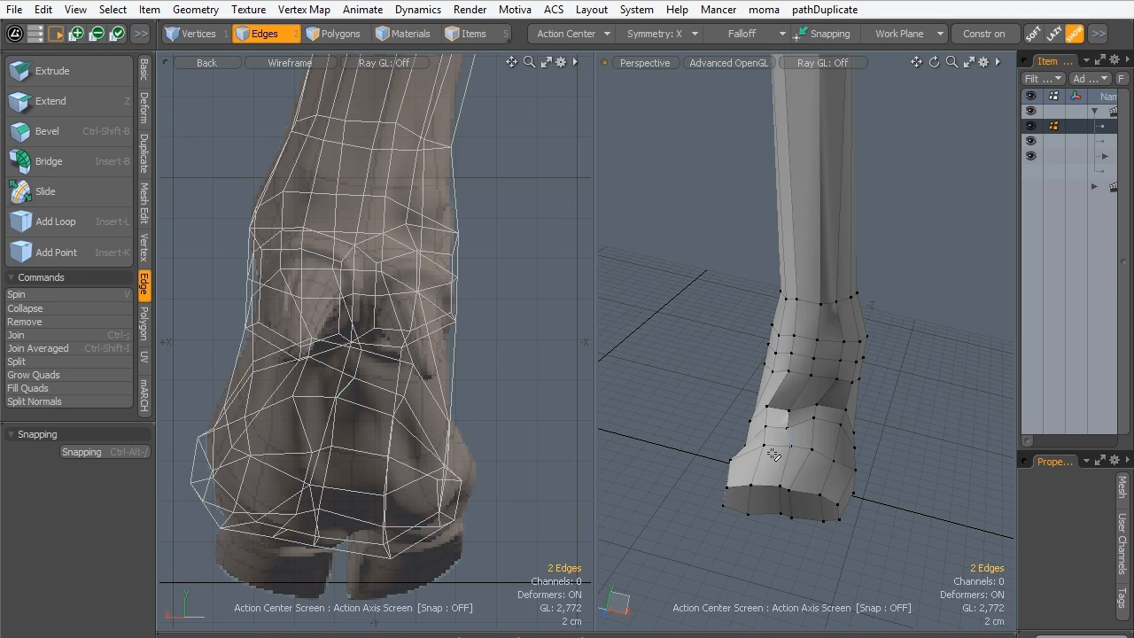
Move the two short vertical edges at the ankle crease sideways along X to even out the top of the foot.
left_click_drag(785, 443, 818, 354, "alt")
key("Tab")
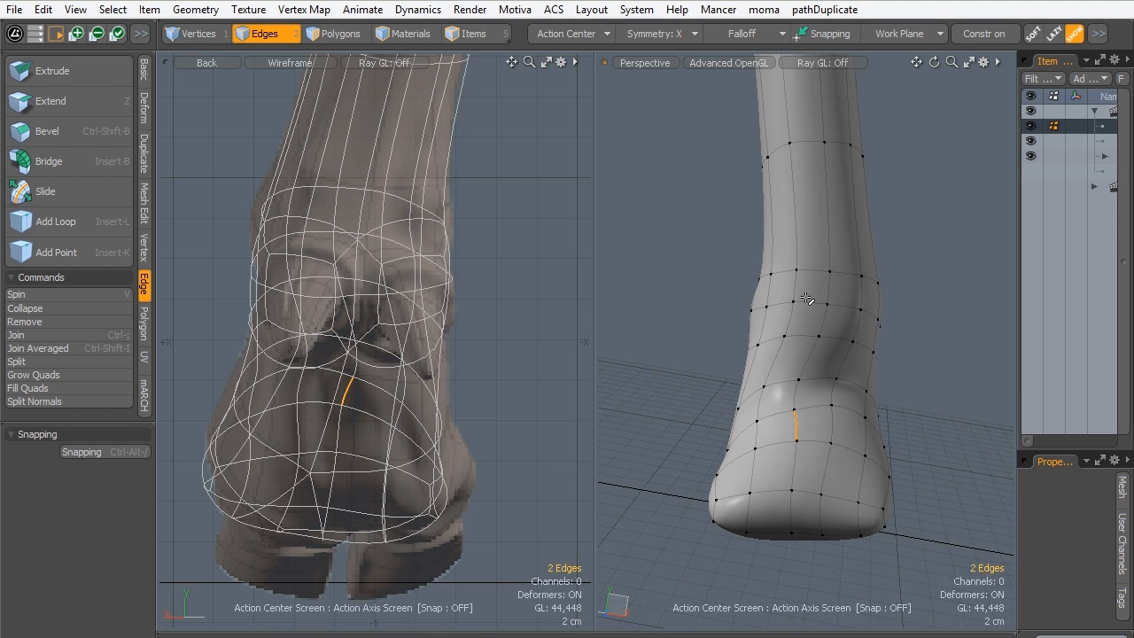
mouse_move(807, 300)
left_mouse_down("alt")
mouse_move(679, 398)
mouse_move(719, 393)
mouse_move(802, 306)
left_mouse_up("alt")
key("Tab")
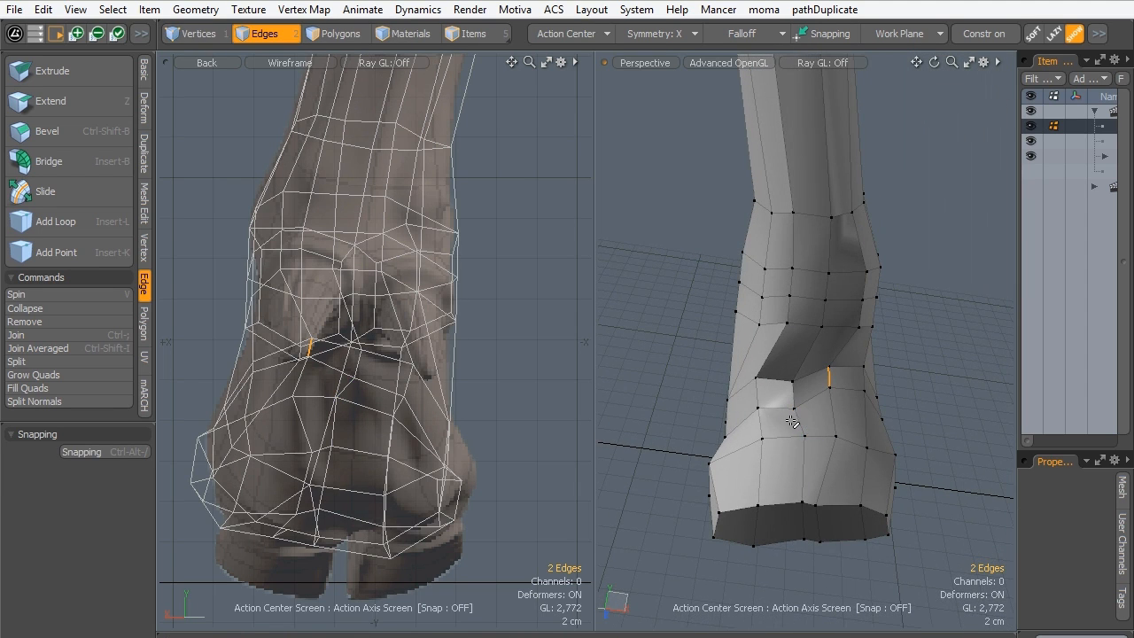
key("w")
left_click_drag(791, 420, 815, 430, "alt")
left_click_drag(877, 402, 894, 406)
key("q")
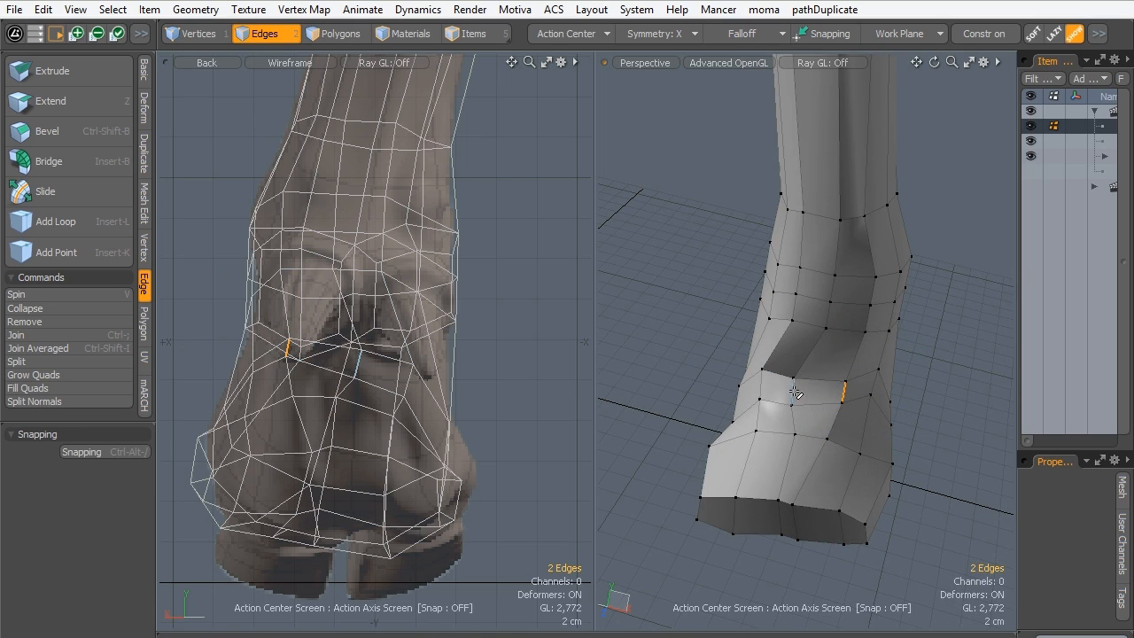
key("w")
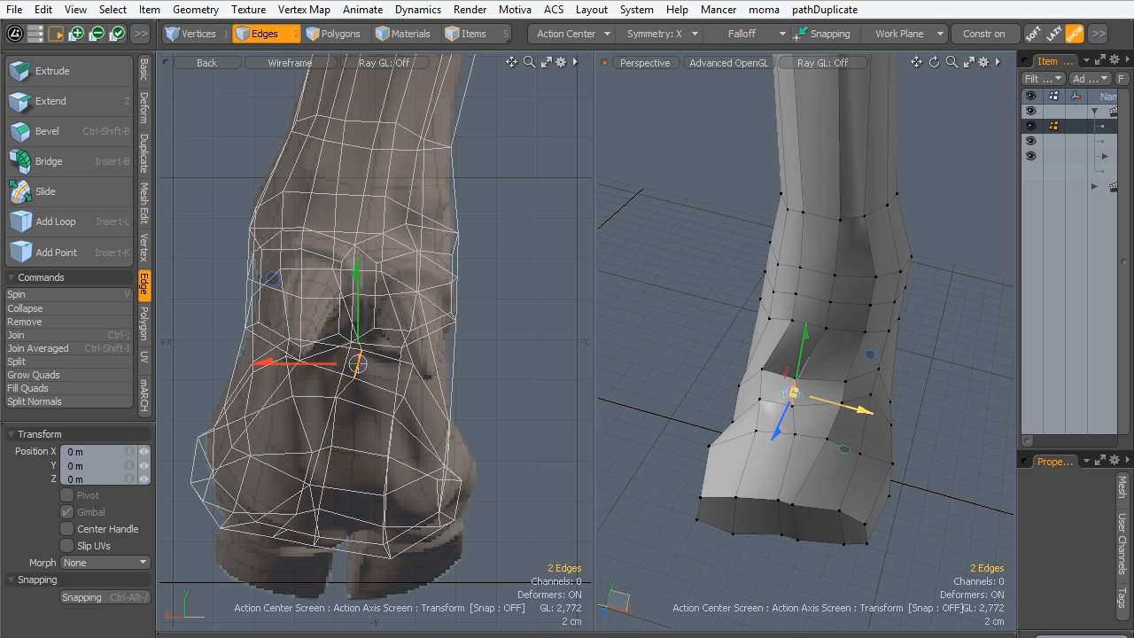
left_click_drag(827, 406, 749, 337)
key("q")
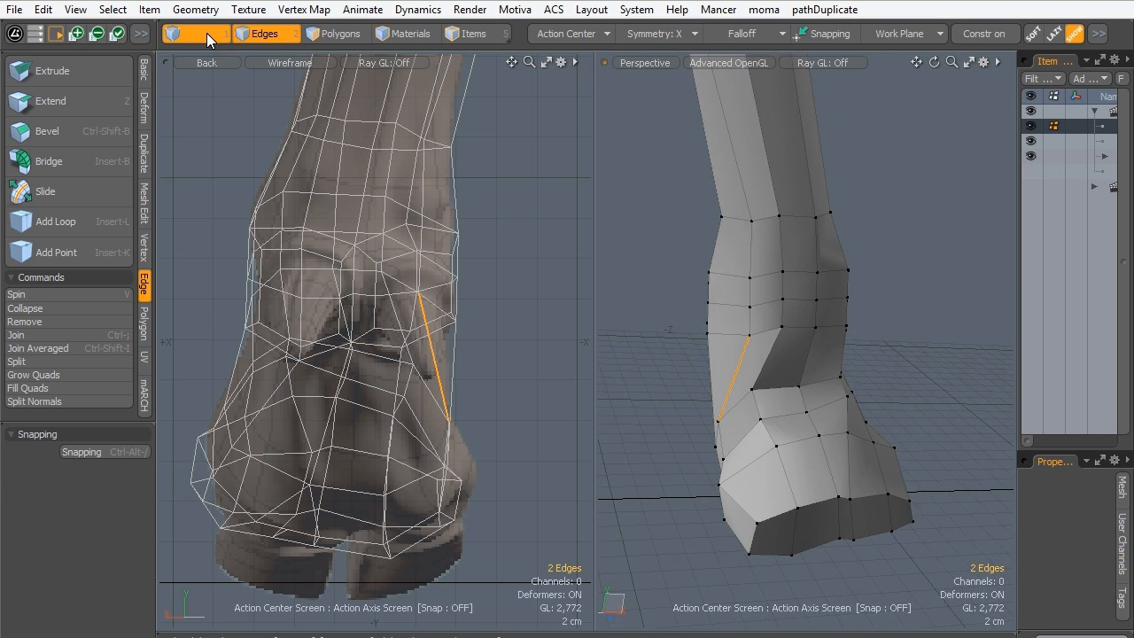
Slide the two stacked vertical edges on the side of the ankle, above the crease, toward the back of the leg.
left_click(208, 39)
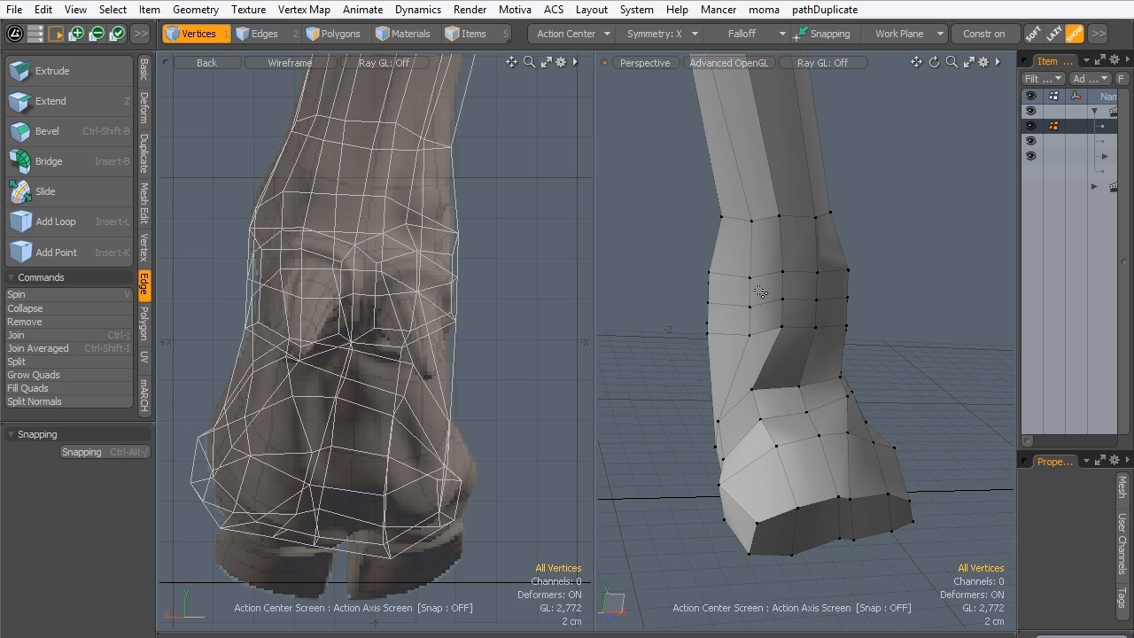
left_click(256, 35)
left_click(749, 293)
left_click(747, 317, "shift")
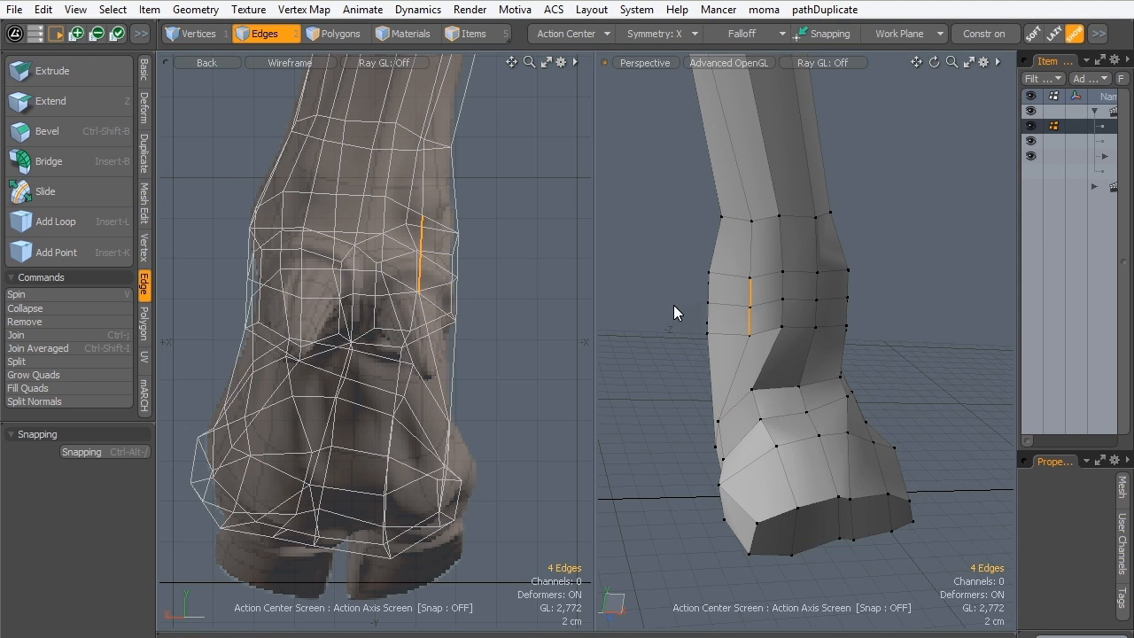
key("s")
mouse_move(753, 304)
left_mouse_down()
mouse_move(716, 301)
mouse_move(771, 306)
left_mouse_up()
key("space")
Slide the neighbouring pair of stacked vertical edges in the same ankle rows to even out the column spacing.
left_click(784, 288)
left_click(769, 315, "shift")
key("s")
key("space")
left_click(639, 258)
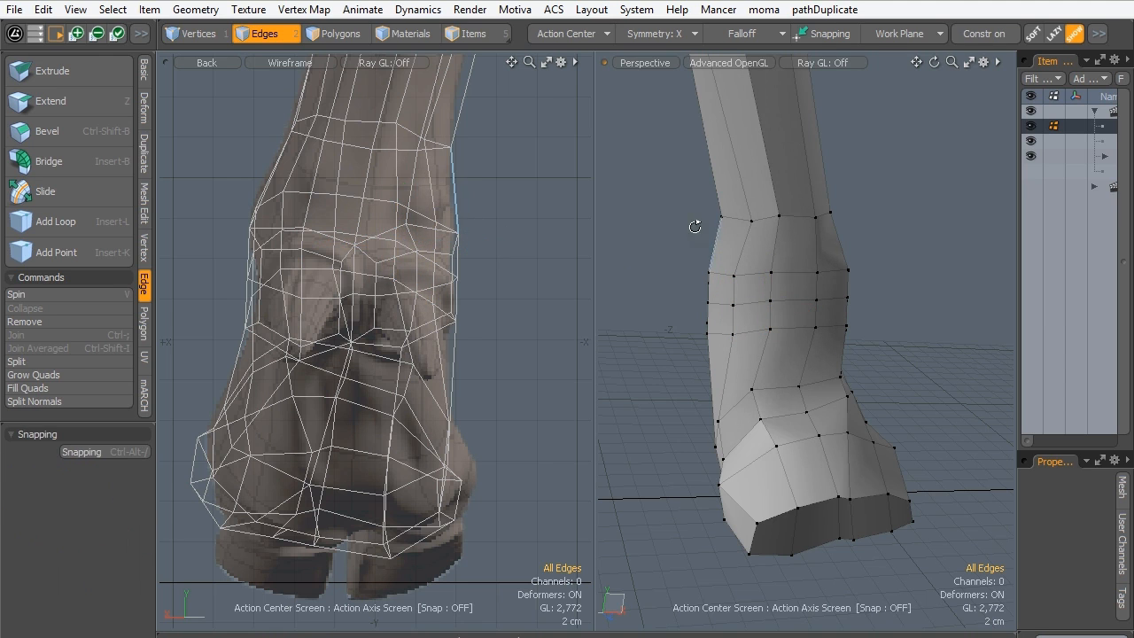
Slide the two stacked vertical edges near the rear of the ankle's side about 4.5 mm along Z.
left_click_drag(696, 225, 729, 300, "alt")
left_click(721, 299)
left_click(720, 323, "shift")
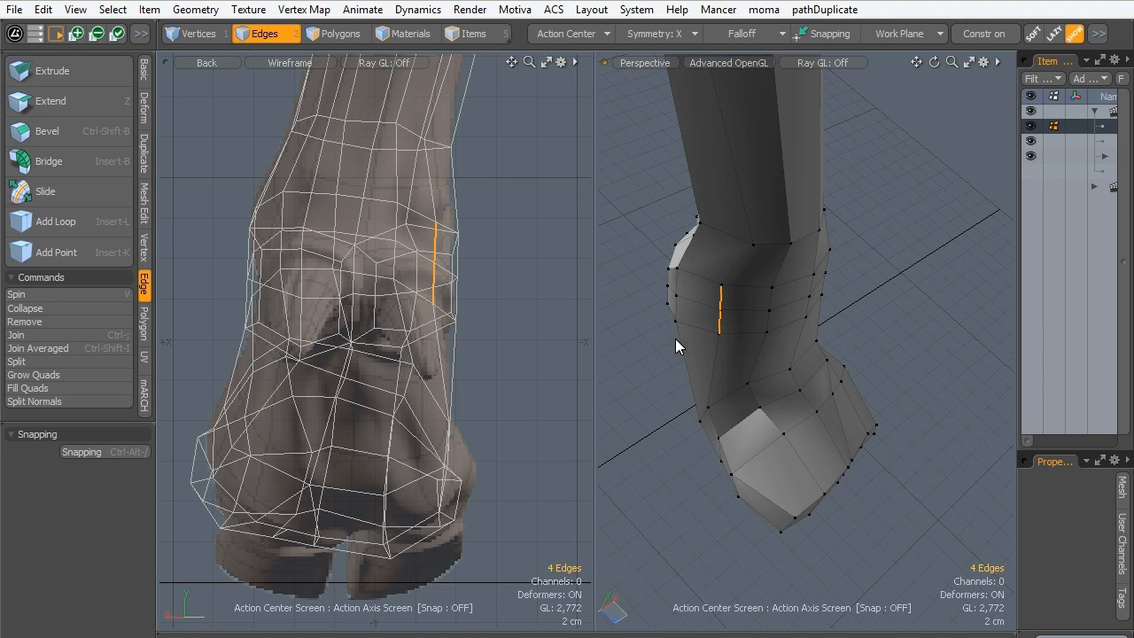
key("ctrl+shift+s")
left_click_drag(725, 397, 691, 331, "alt")
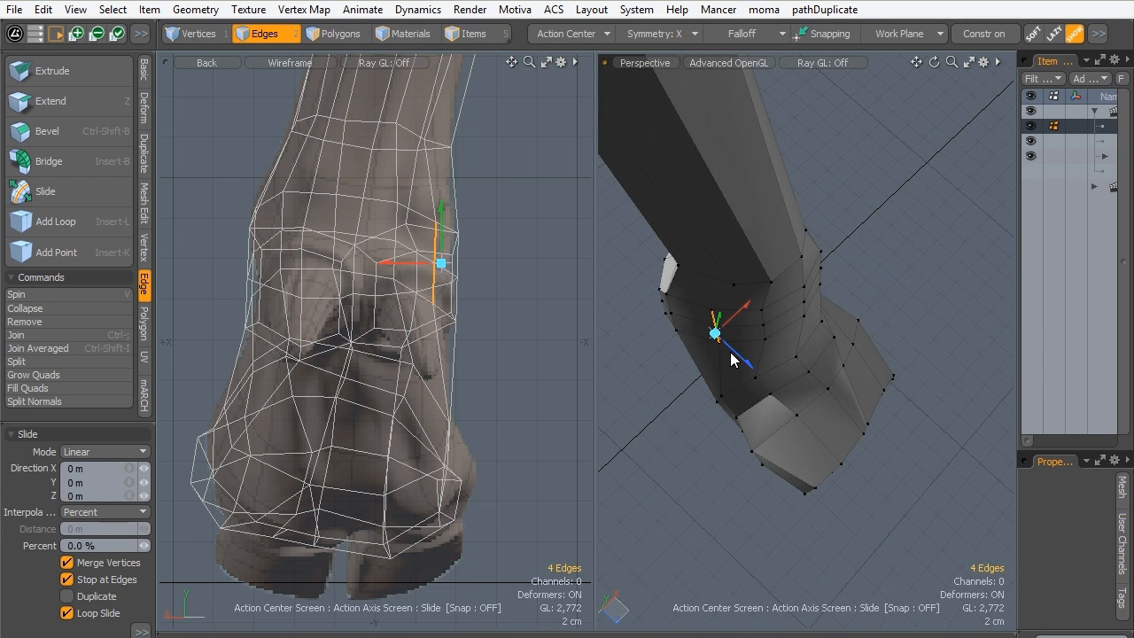
left_click_drag(745, 358, 748, 361)
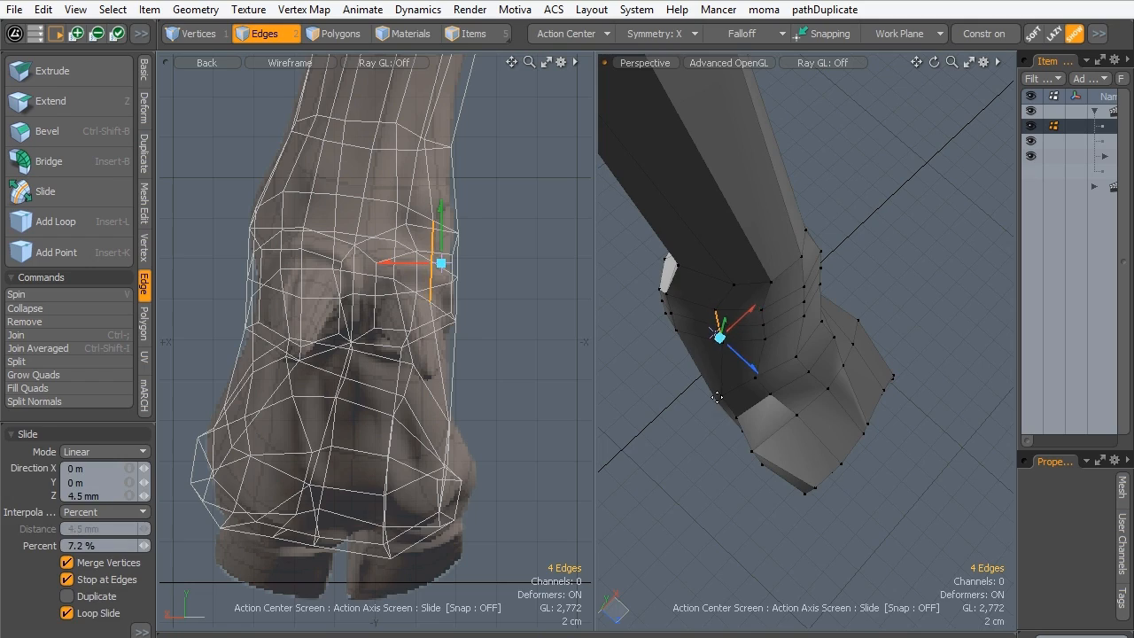
key("space")
left_click(640, 456)
Flatten the two middle vertices on the upper and the lower rim of the foot's front end by scaling each pair along Y.
left_click_drag(640, 457, 723, 546, "alt")
left_click_drag(792, 516, 841, 354, "alt")
left_click_drag(770, 412, 681, 260, "alt+shift")
scroll(681, 260, "up", 1)
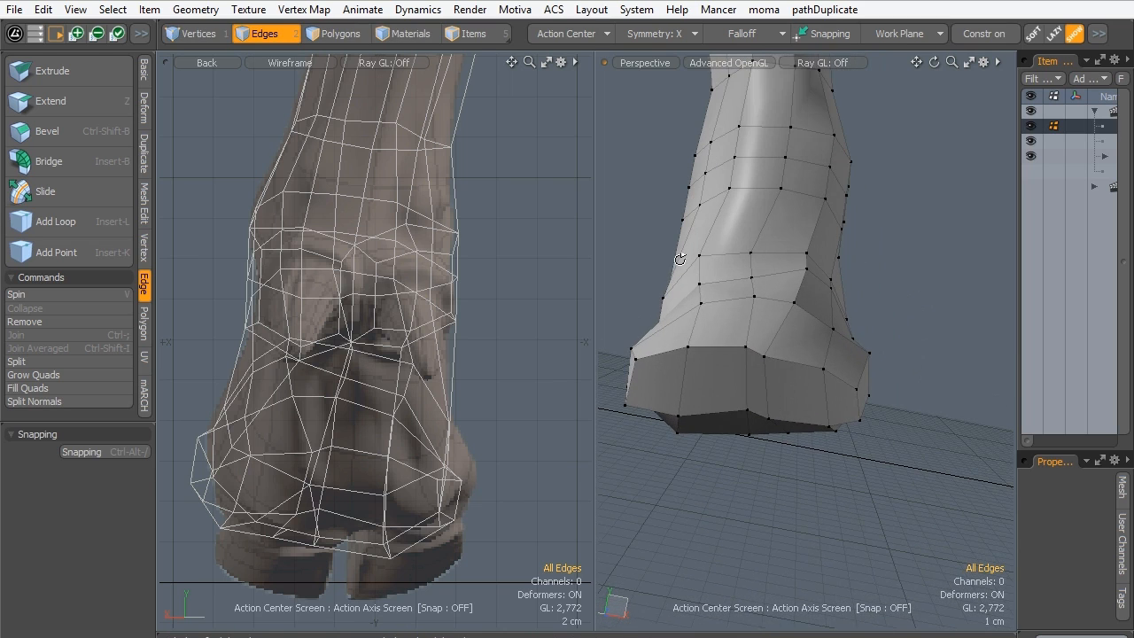
left_click(209, 38)
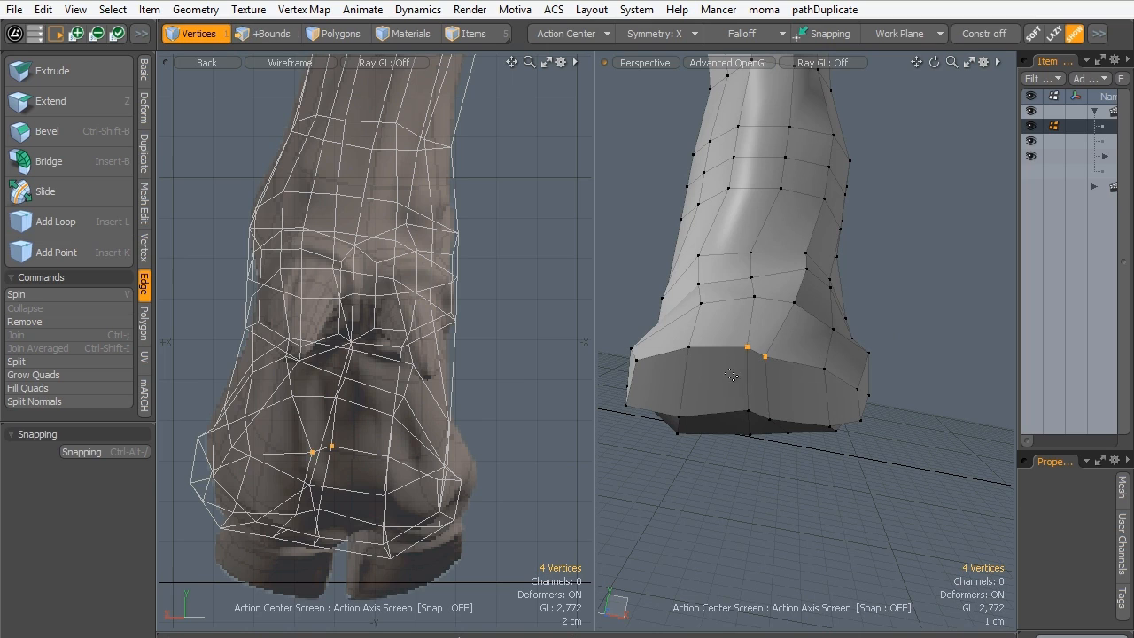
key("y")
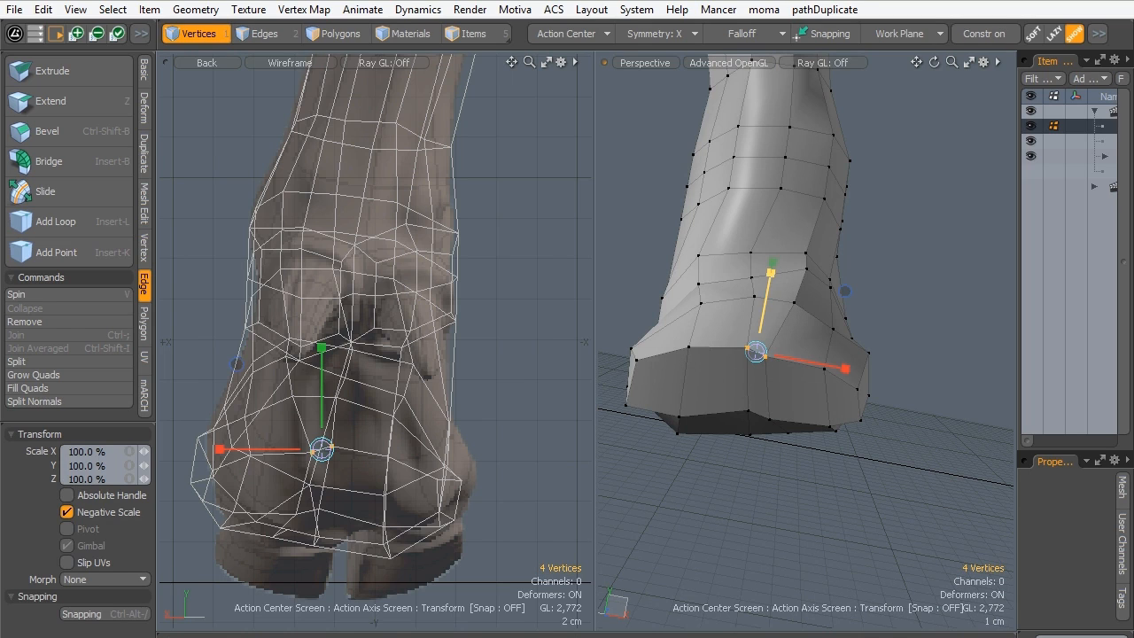
key("space")
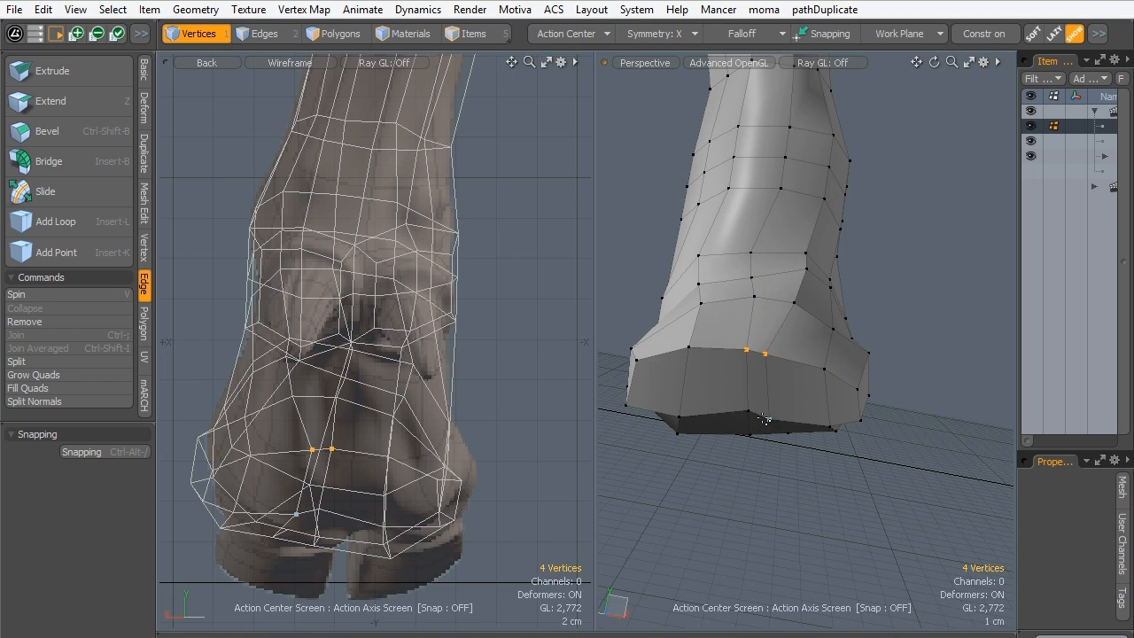
key("y")
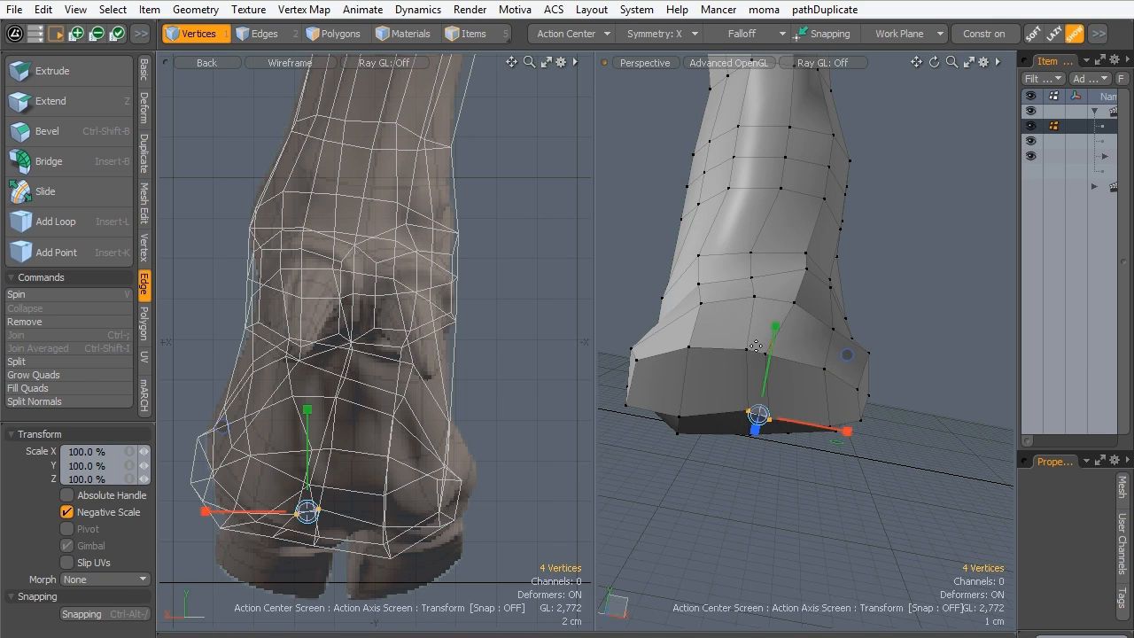
key("space")
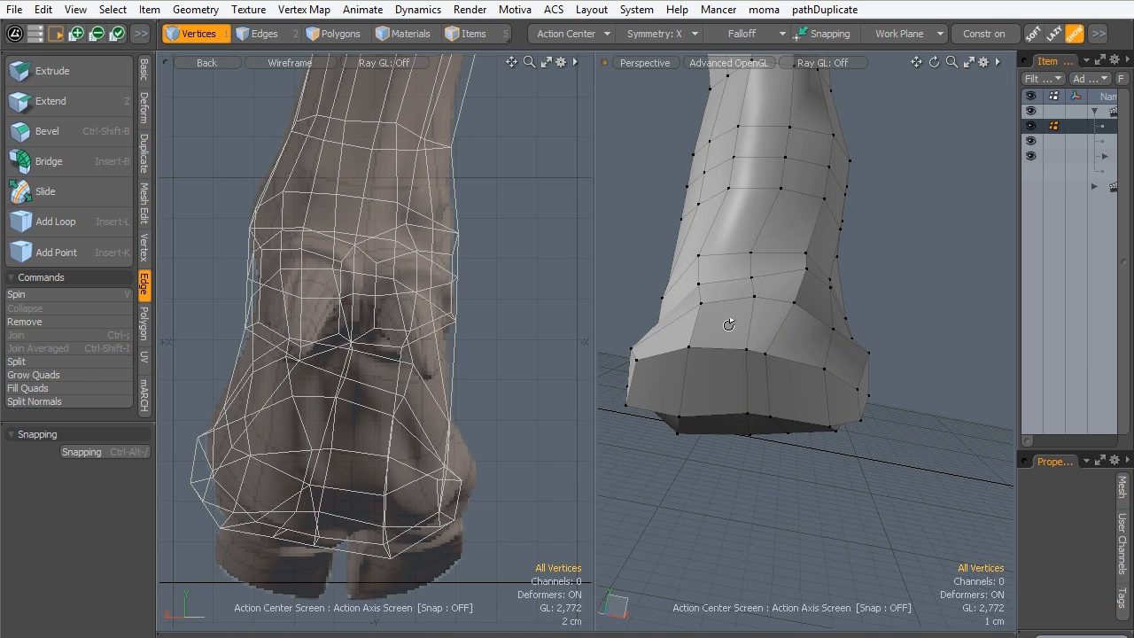
Move the corner vertex on top of the foot, just below the ankle crease, slightly inward.
left_click_drag(728, 325, 766, 334, "alt")
left_click(768, 333)
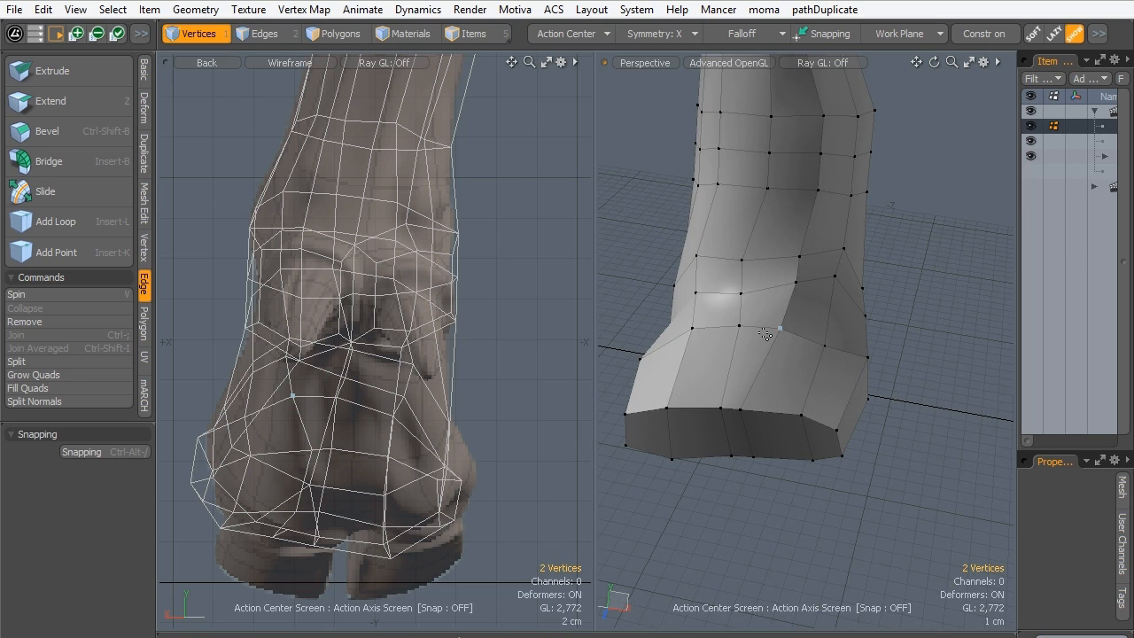
key("y")
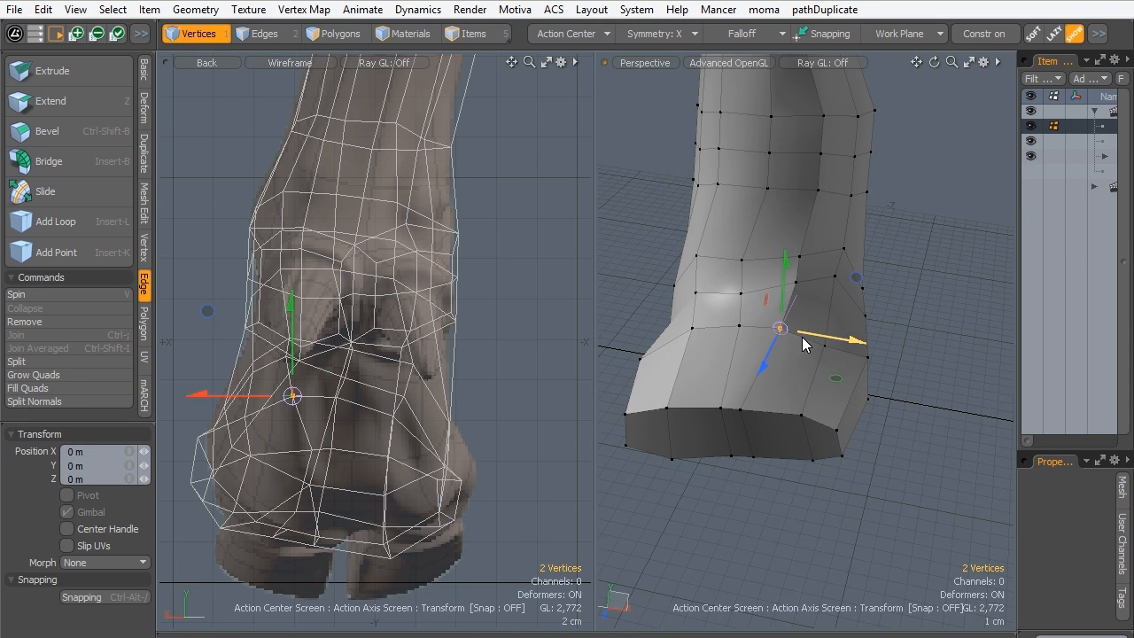
left_click_drag(781, 330, 772, 327)
key("space")
Reposition the vertex beside the ankle crease on top of the foot in height and depth to smooth the transition.
left_click(739, 499)
left_click_drag(739, 500, 860, 304, "alt")
key("s")
key("space")
left_click_drag(750, 466, 797, 285, "alt")
key("w")
left_click(862, 252)
left_click_drag(736, 473, 673, 461, "alt")
left_click_drag(907, 282, 889, 277)
left_click_drag(780, 363, 872, 336, "alt")
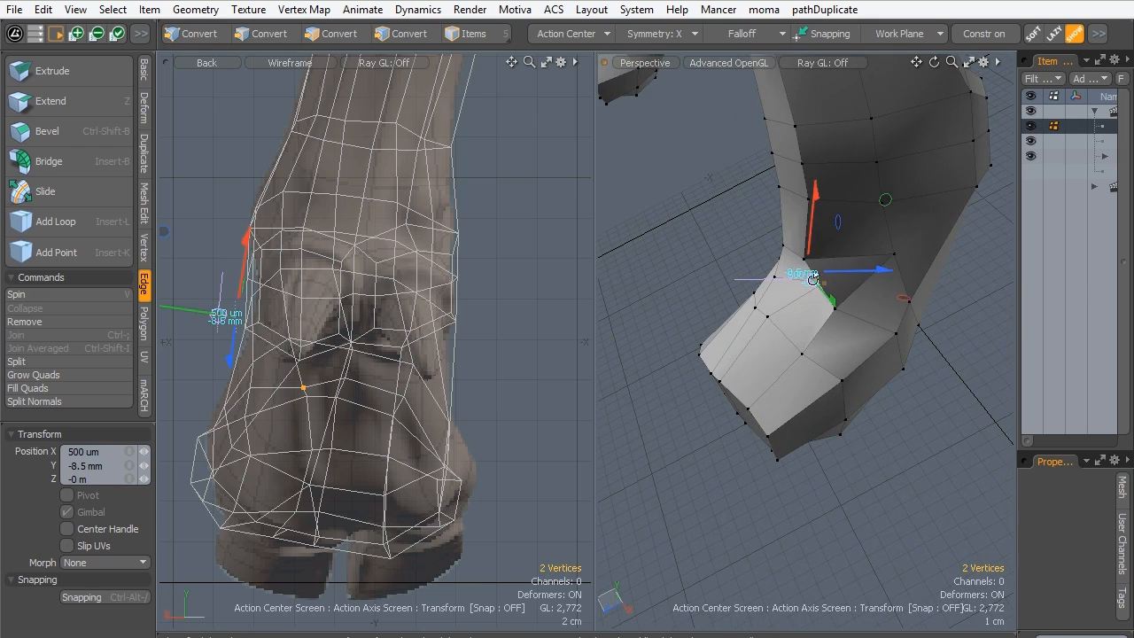
left_click_drag(873, 271, 854, 271)
key("q")
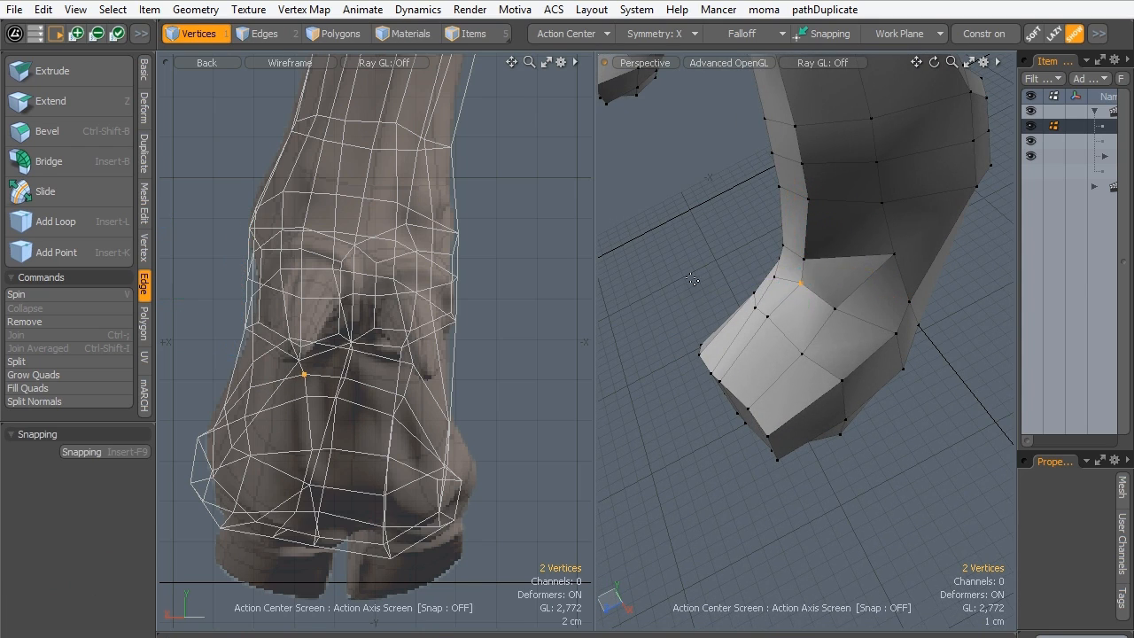
Preview the smoothed subdivision surface and compare the ankle and foot with the reference from behind.
key("Escape")
left_click_drag(745, 293, 688, 414, "alt")
key("Tab")
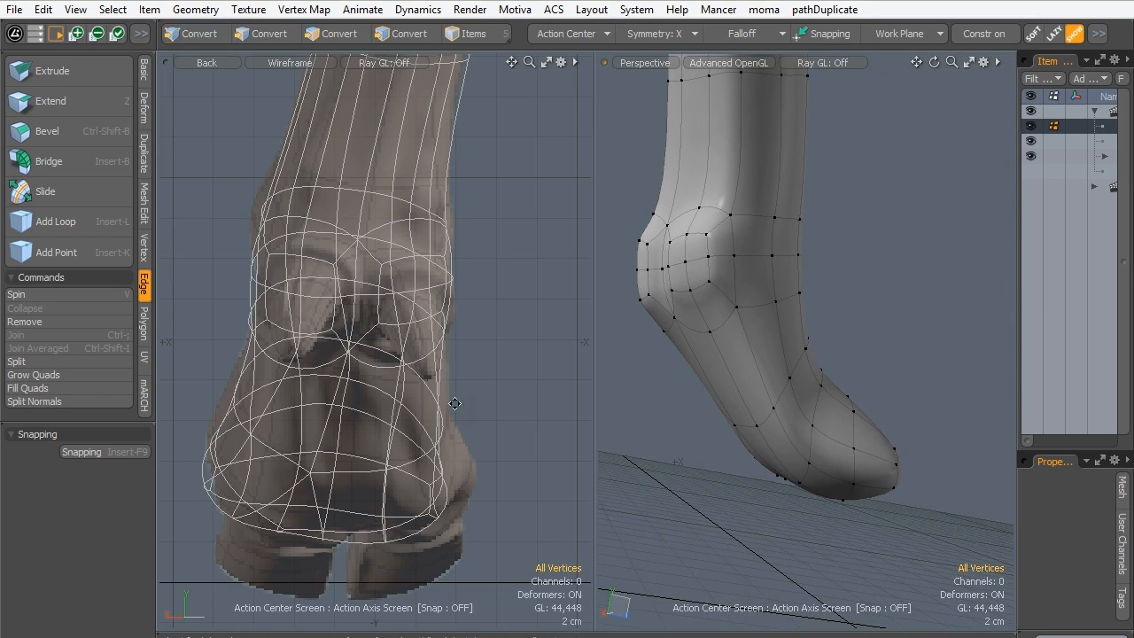
left_click_drag(381, 382, 440, 335, "alt+shift")
scroll(440, 336, "up", 2)
left_click_drag(740, 410, 783, 358, "alt")
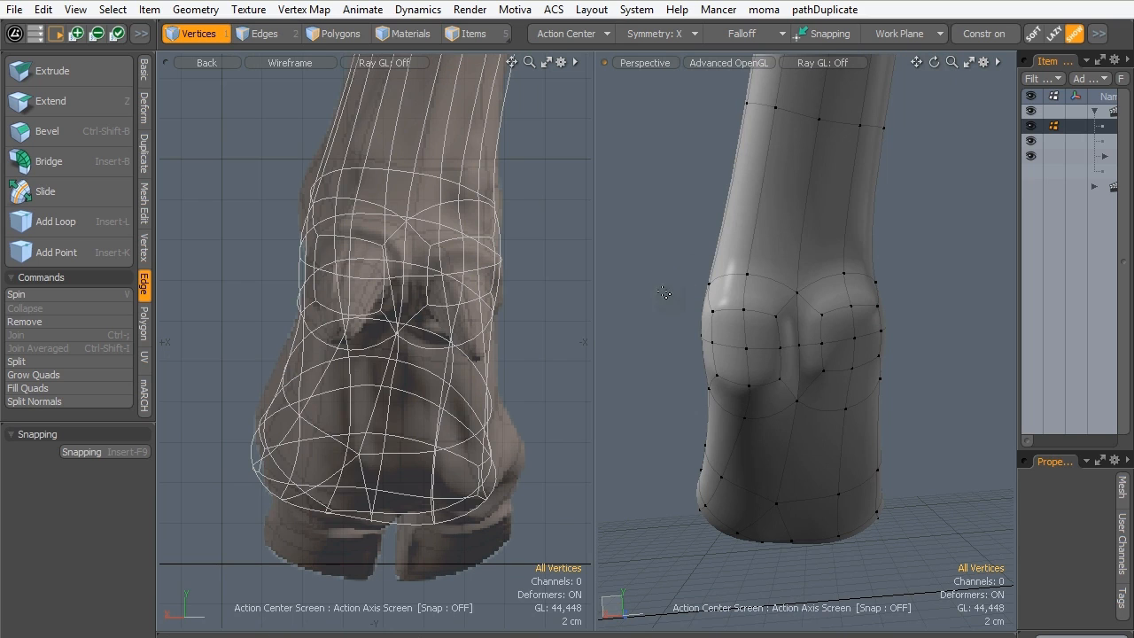
key("Tab")
Show the Right view and move the three short instep edges about 1.79 cm forward along Z and 5.18 mm down along Y.
key("ctrl+space")
left_click(536, 339)
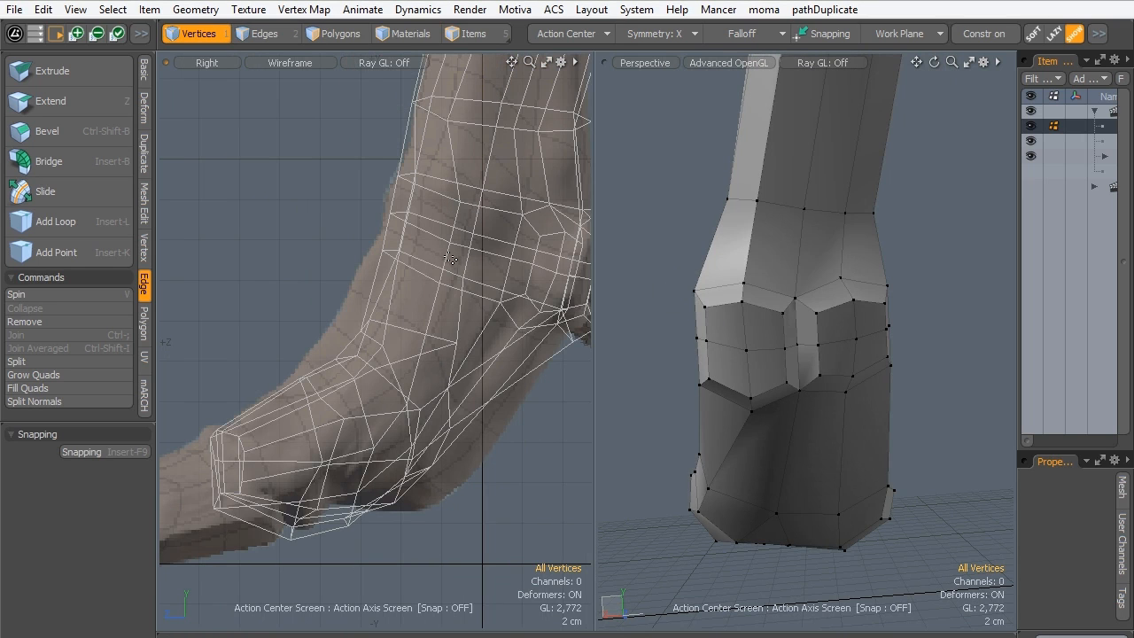
left_click_drag(450, 259, 413, 259, "alt+shift")
scroll(415, 255, "down", 2)
left_click_drag(797, 399, 771, 377, "alt")
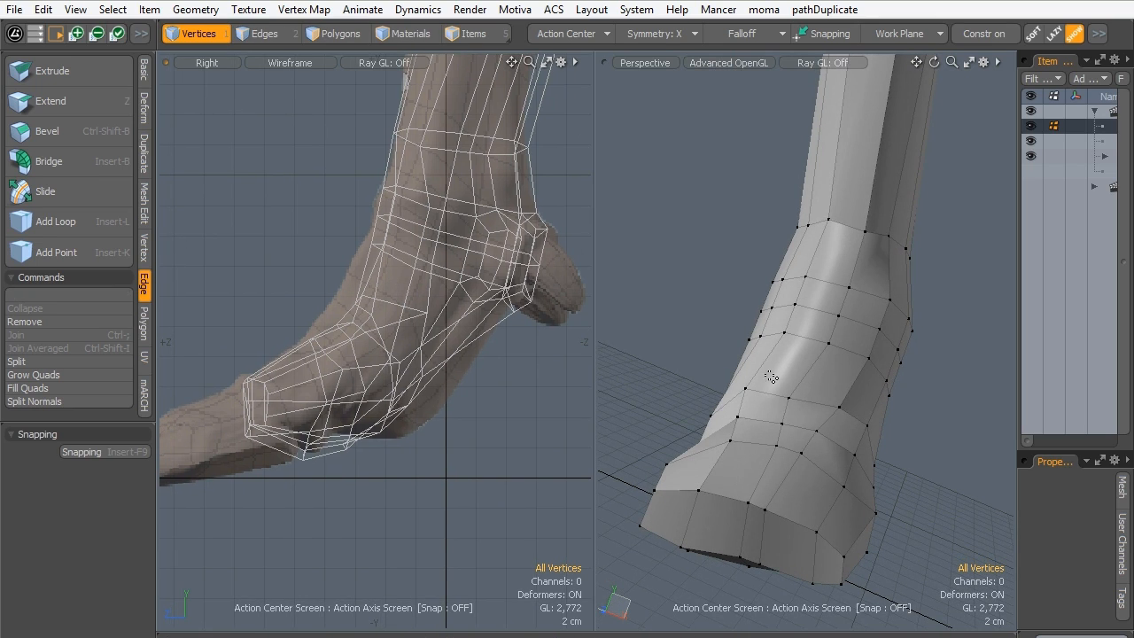
left_click(237, 34)
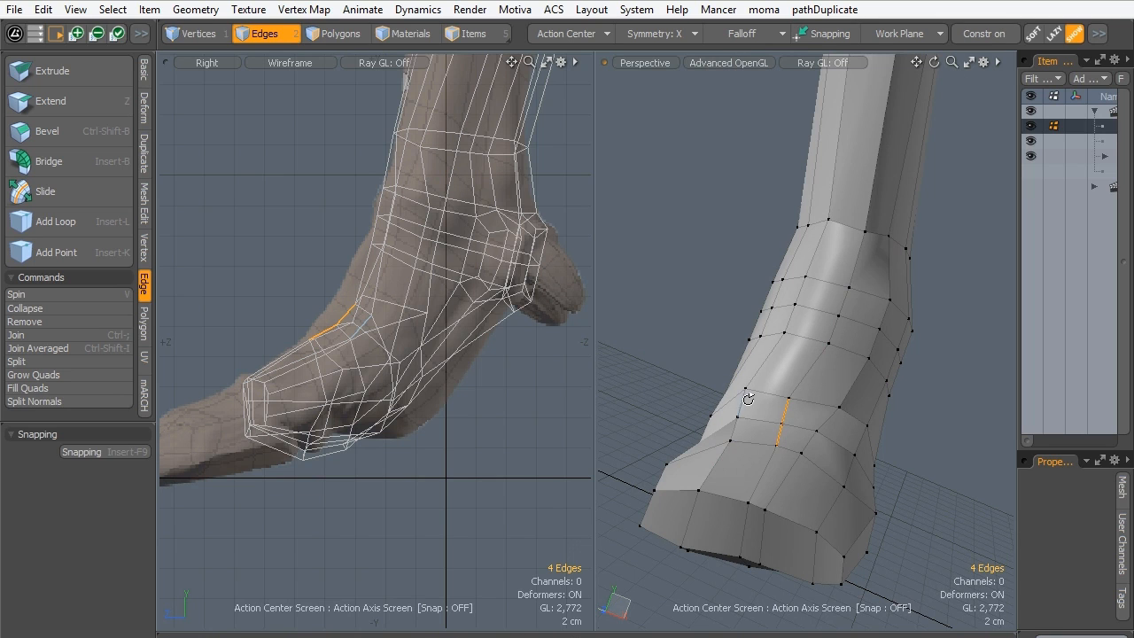
left_click_drag(749, 400, 774, 450, "alt")
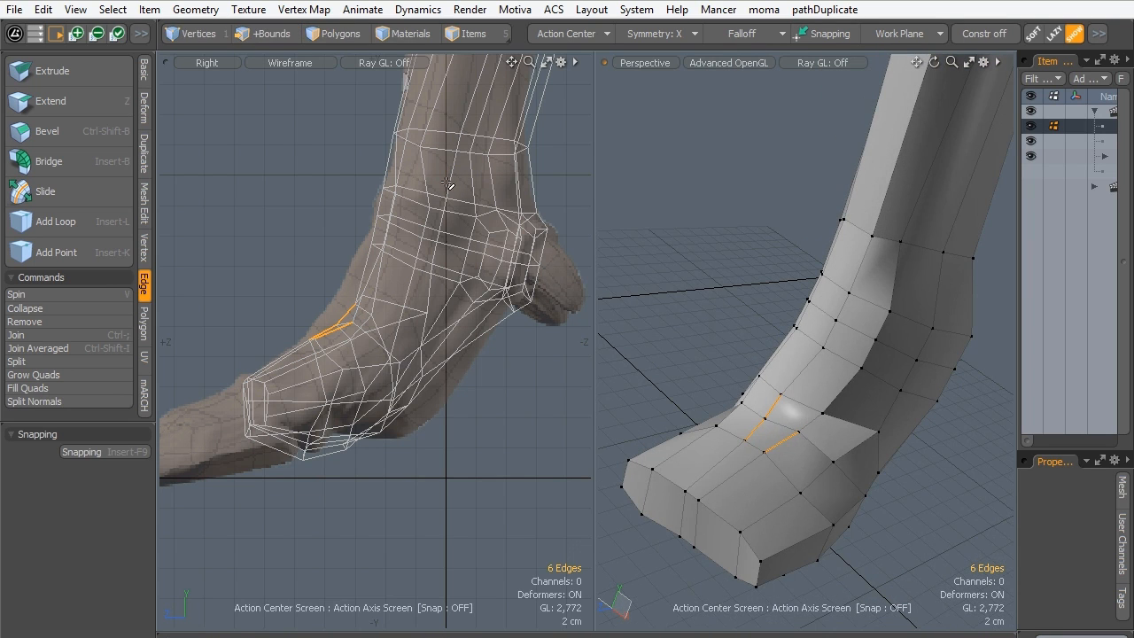
key("w")
left_click_drag(247, 237, 228, 240)
left_click_drag(312, 326, 305, 329)
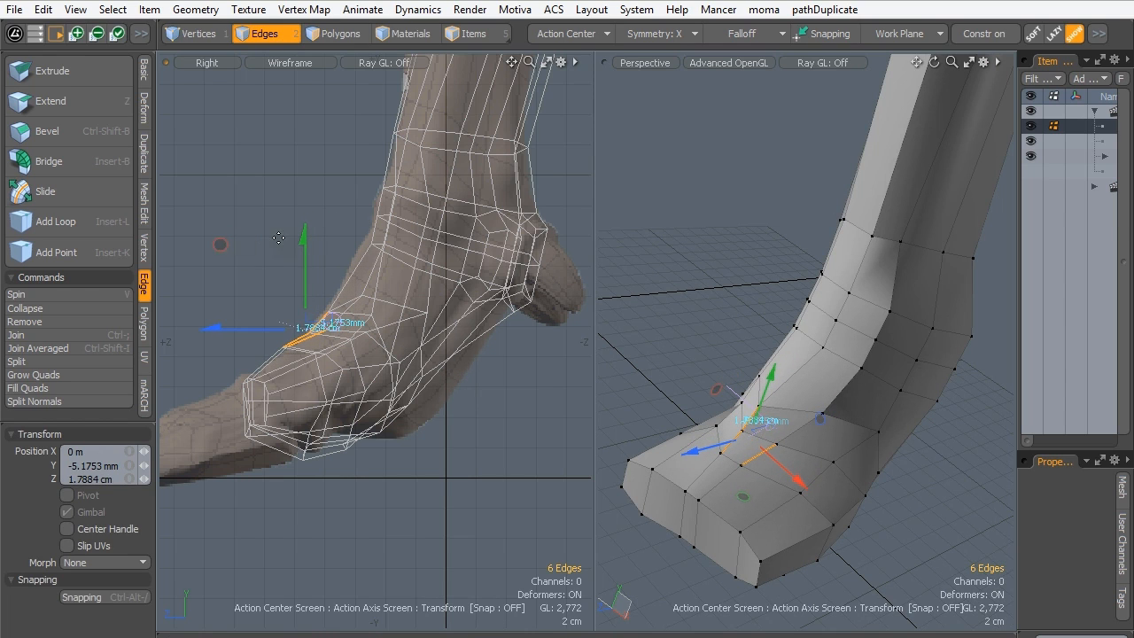
key("space")
left_click_drag(775, 379, 842, 399, "alt")
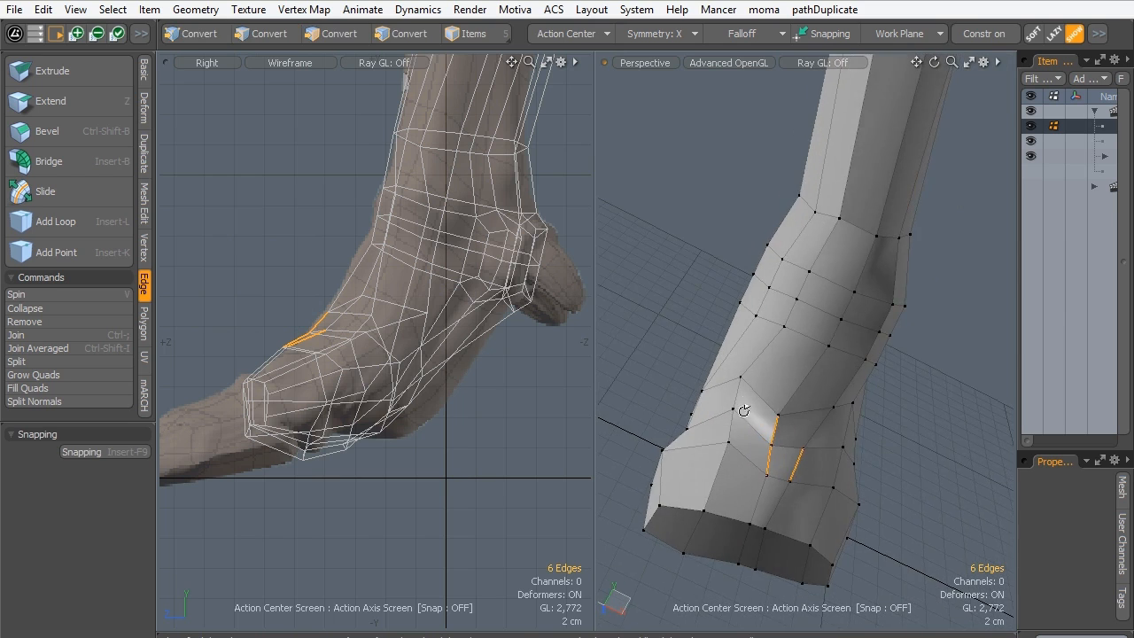
Move the two neighbouring instep edges on top of the foot about 1.86 cm forward along Z and 7.08 mm up along Y.
left_click_drag(741, 412, 703, 393, "alt")
key("3")
key("2")
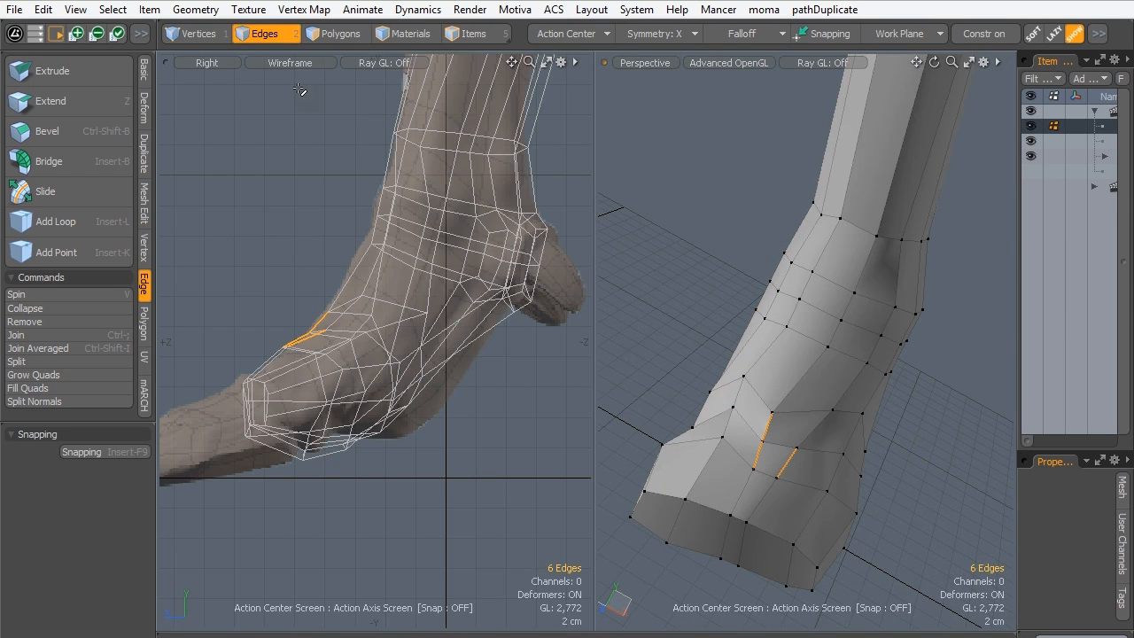
left_click(738, 398)
key("w")
left_click_drag(682, 421, 620, 399, "alt")
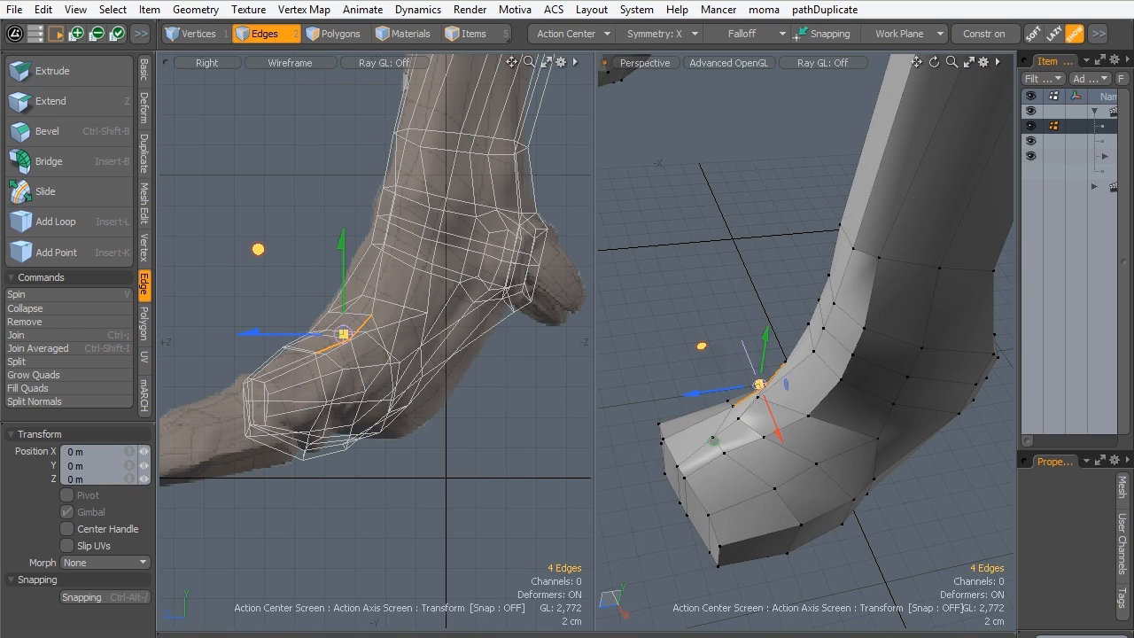
left_click_drag(699, 349, 683, 340)
left_click_drag(239, 239, 232, 237)
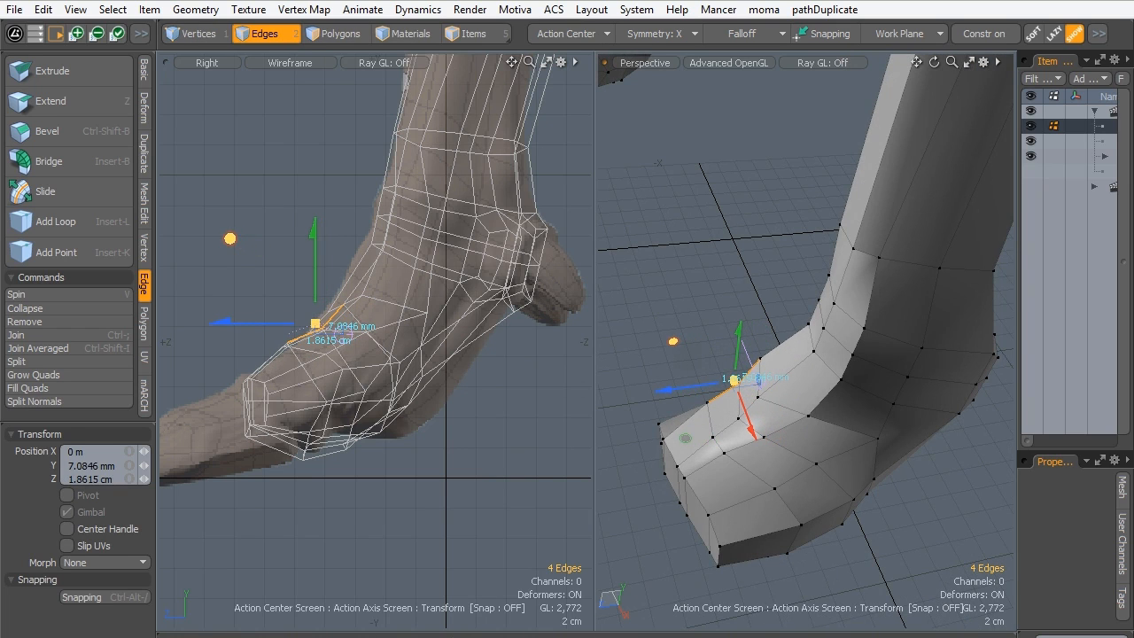
key("space")
left_click_drag(818, 501, 805, 418, "alt")
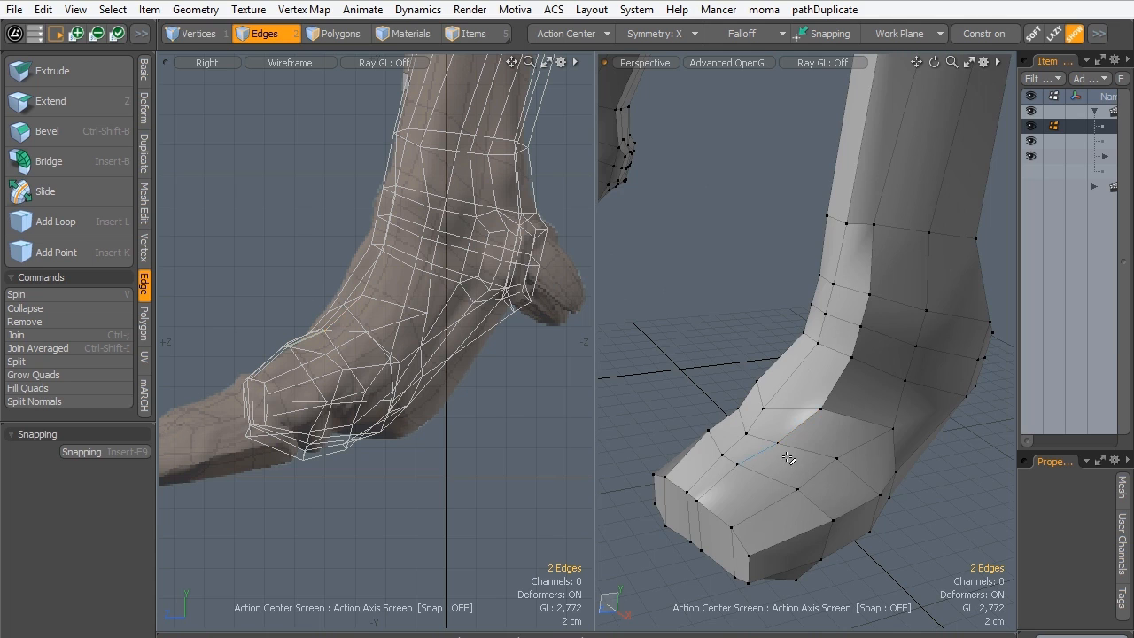
left_click_drag(788, 458, 860, 463, "alt")
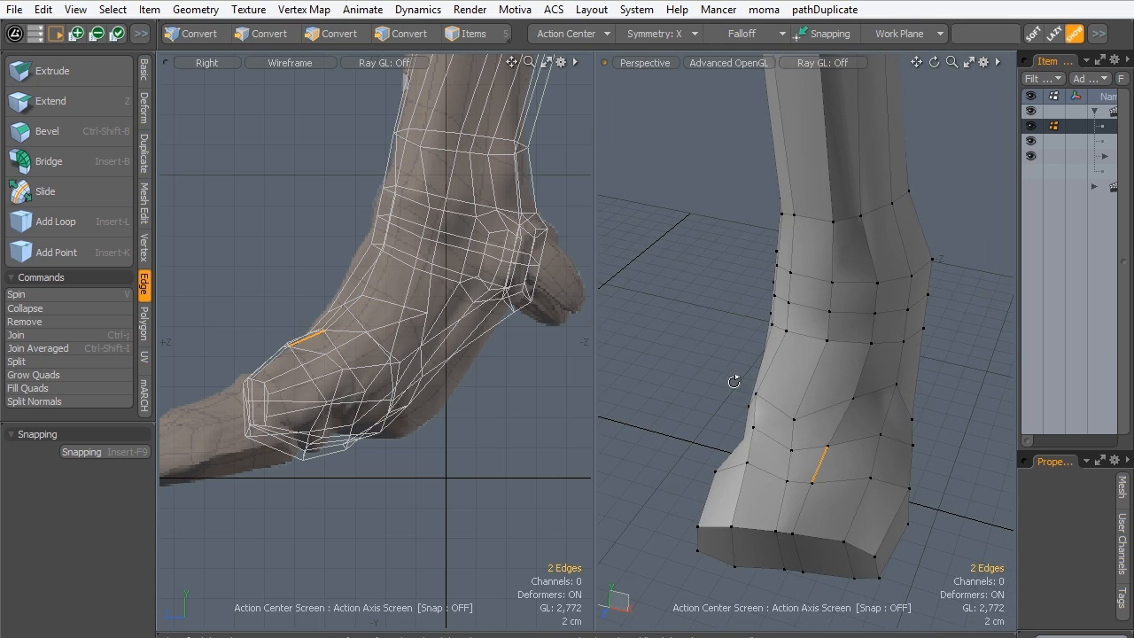
left_click_drag(732, 381, 742, 430, "alt")
left_click(715, 435)
left_click_drag(368, 339, 421, 326, "alt")
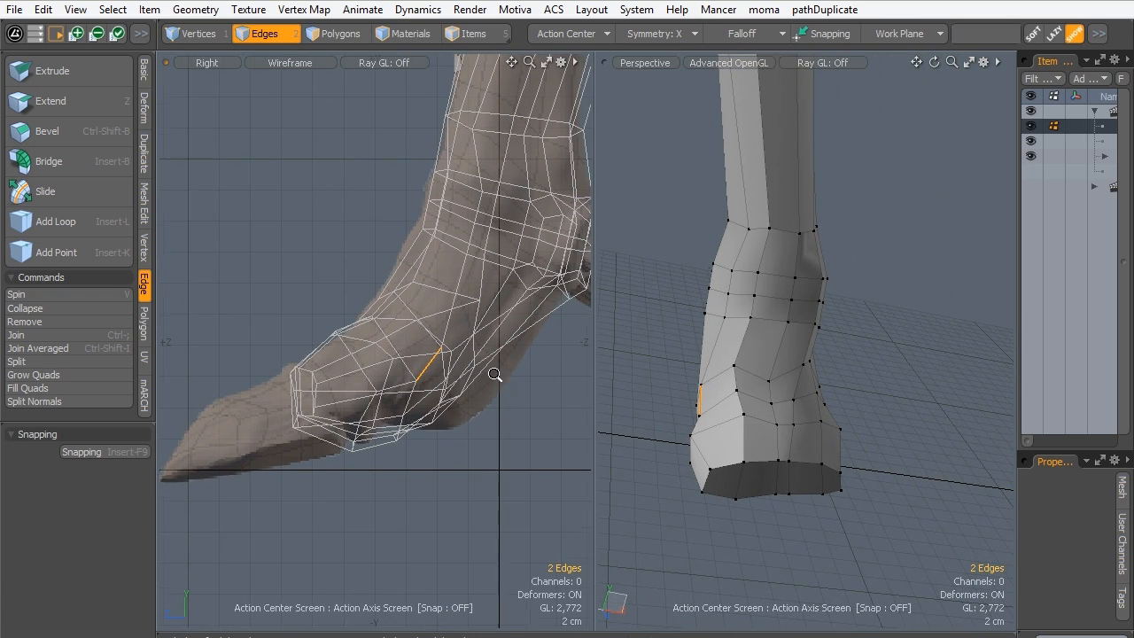
left_click_drag(715, 330, 717, 213, "alt")
Move the front cap polygons of the foot about 1.59 cm back along Z and 8.32 mm up along Y.
left_click(332, 34)
double_click(522, 238)
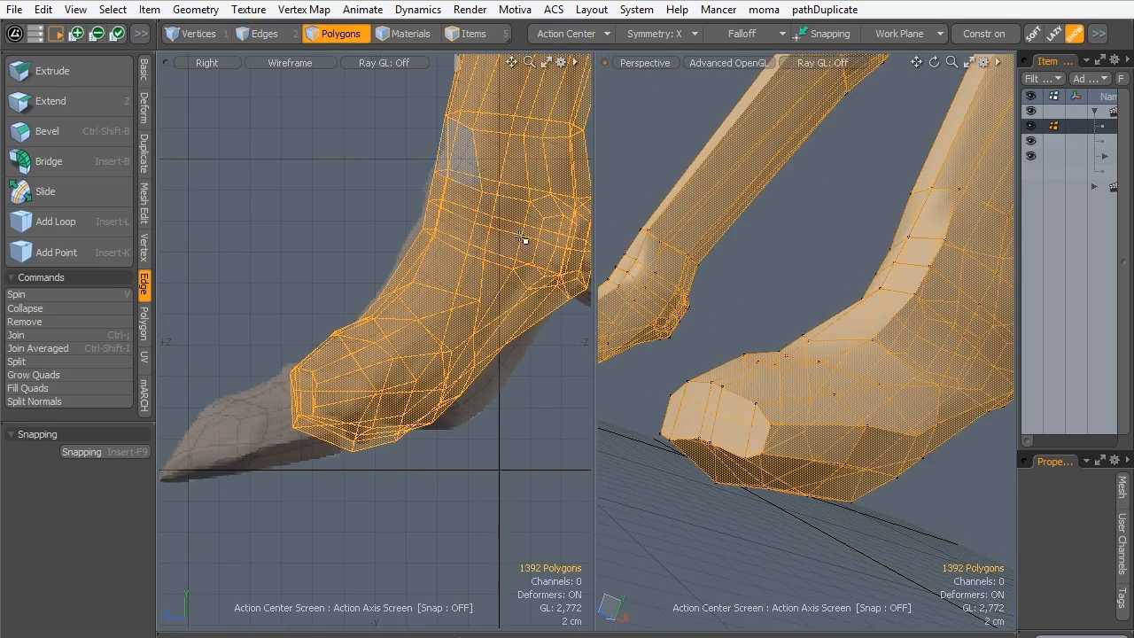
mouse_move(758, 433)
left_mouse_down()
mouse_move(684, 413)
mouse_move(422, 391)
left_mouse_up()
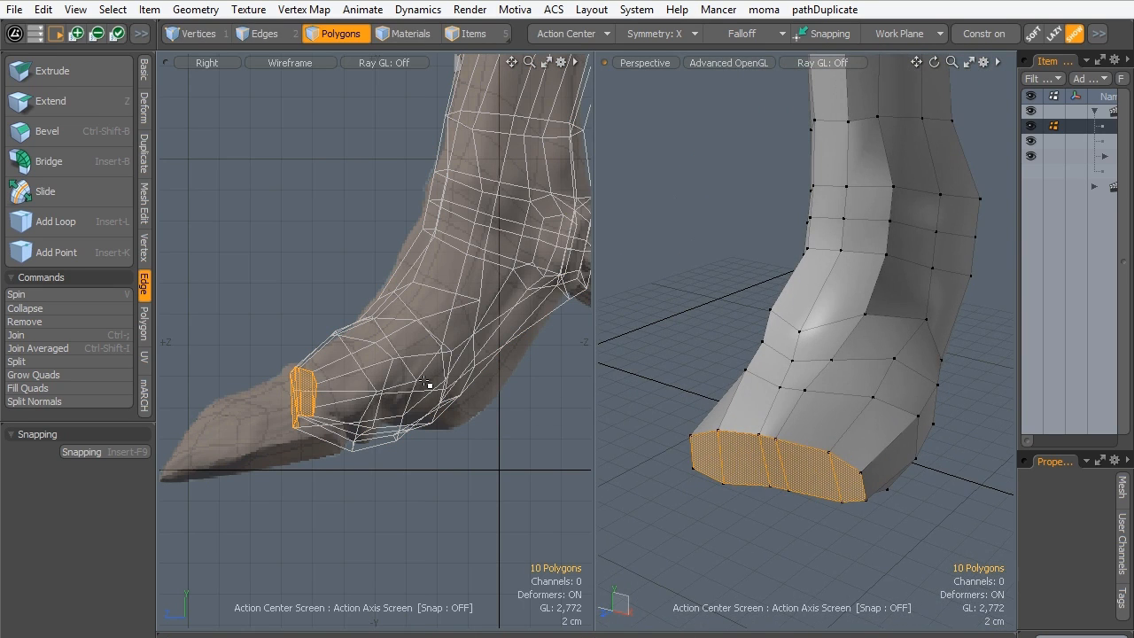
key("w")
left_click_drag(208, 327, 243, 298)
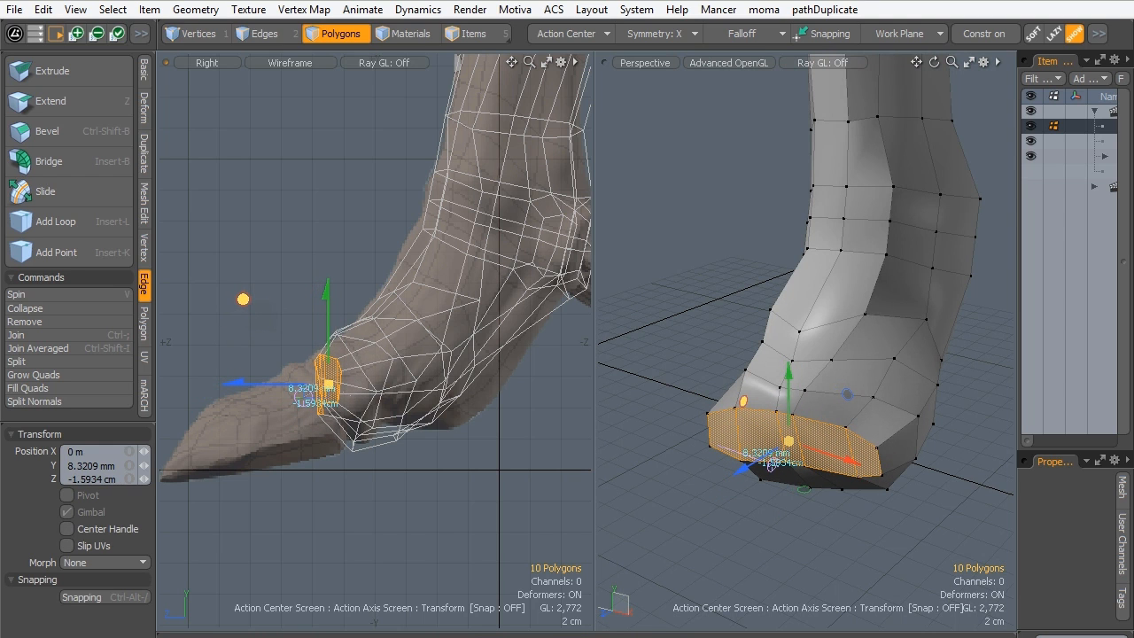
key("q")
Raise the row of edges running across the underside of the front foot slightly.
left_click_drag(805, 387, 787, 402, "alt")
left_click(774, 388)
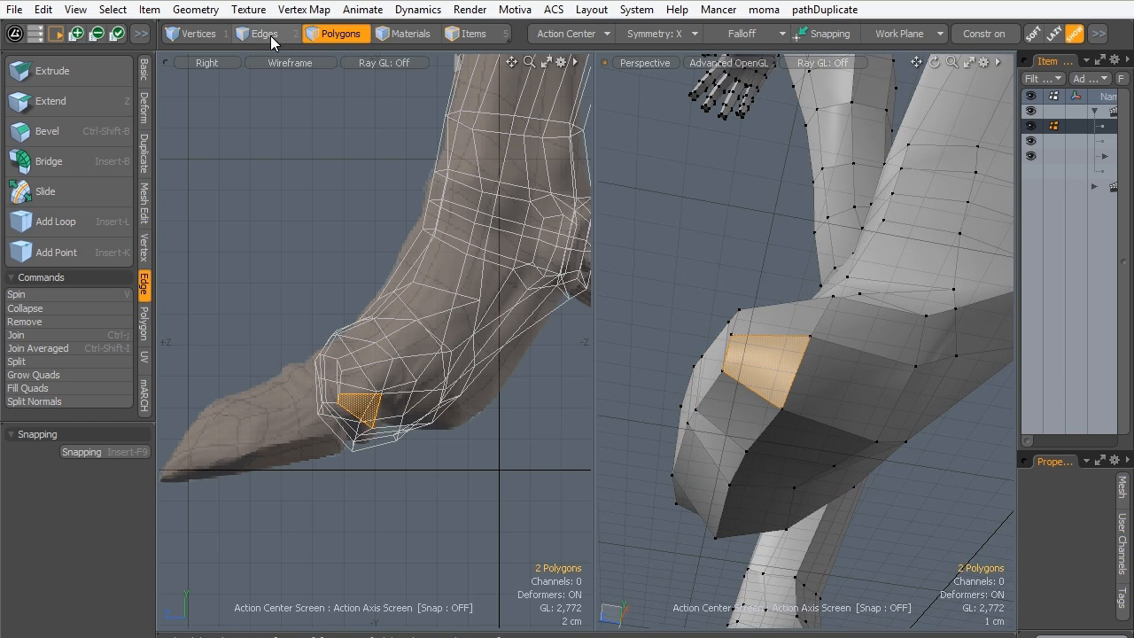
left_click(270, 34)
left_click(786, 403)
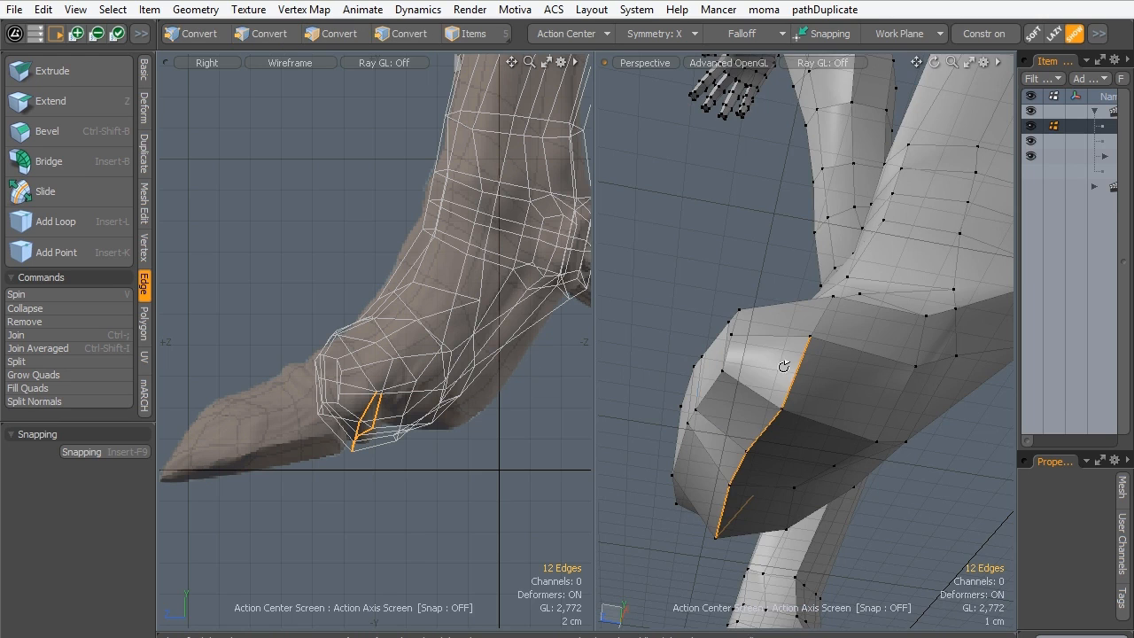
left_click_drag(782, 364, 631, 471, "alt")
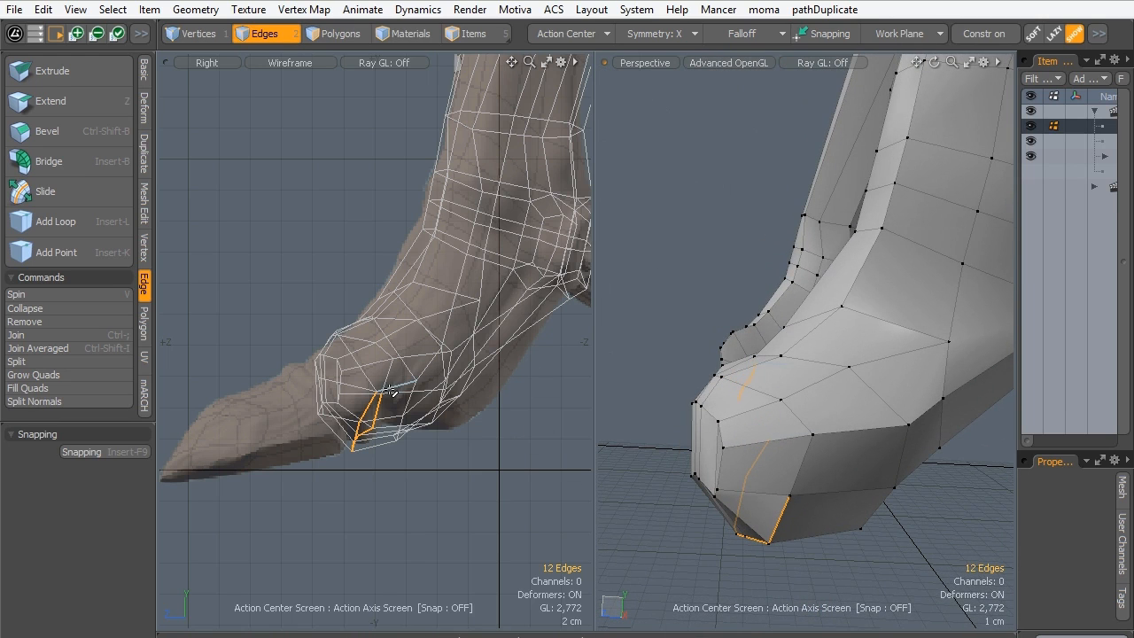
key("w")
left_click_drag(341, 422, 351, 422)
mouse_move(300, 343)
left_mouse_down()
mouse_move(304, 315)
mouse_move(284, 332)
left_mouse_up()
key("q")
Leave out the outer edge and move the remaining underside edges about 1.49 cm back along Z and 1.08 cm up along Y.
left_click_drag(729, 554, 781, 447, "alt")
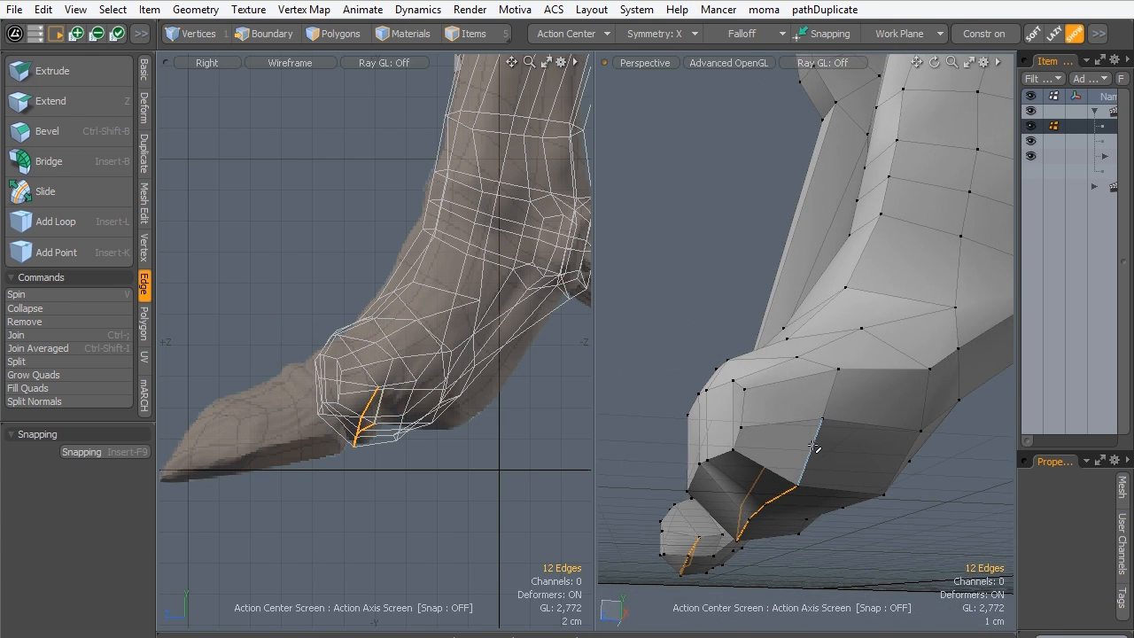
left_click_drag(650, 368, 961, 330, "alt")
left_click(759, 485, "ctrl")
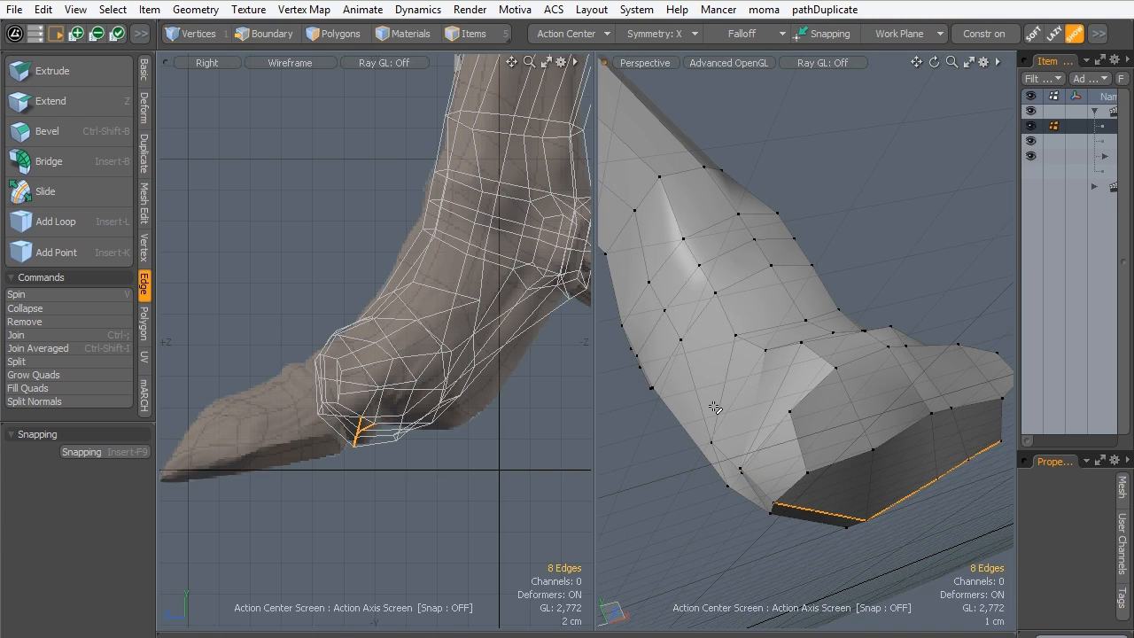
left_click_drag(383, 265, 331, 265, "alt+shift")
key("w")
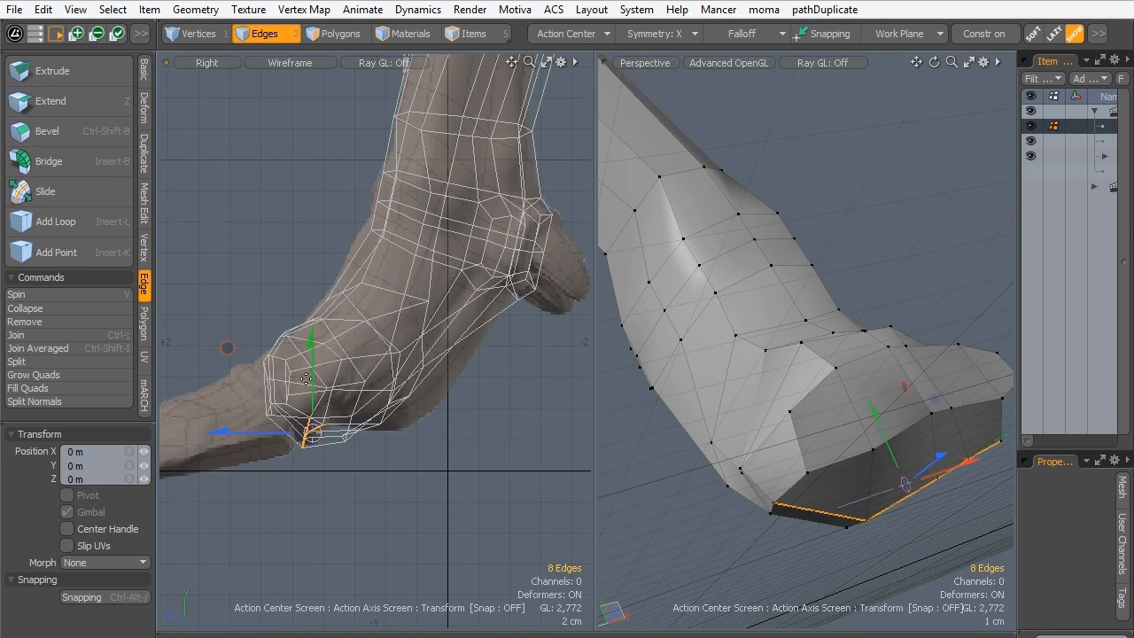
mouse_move(312, 433)
left_mouse_down()
mouse_move(312, 415)
mouse_move(324, 416)
mouse_move(312, 431)
left_mouse_up()
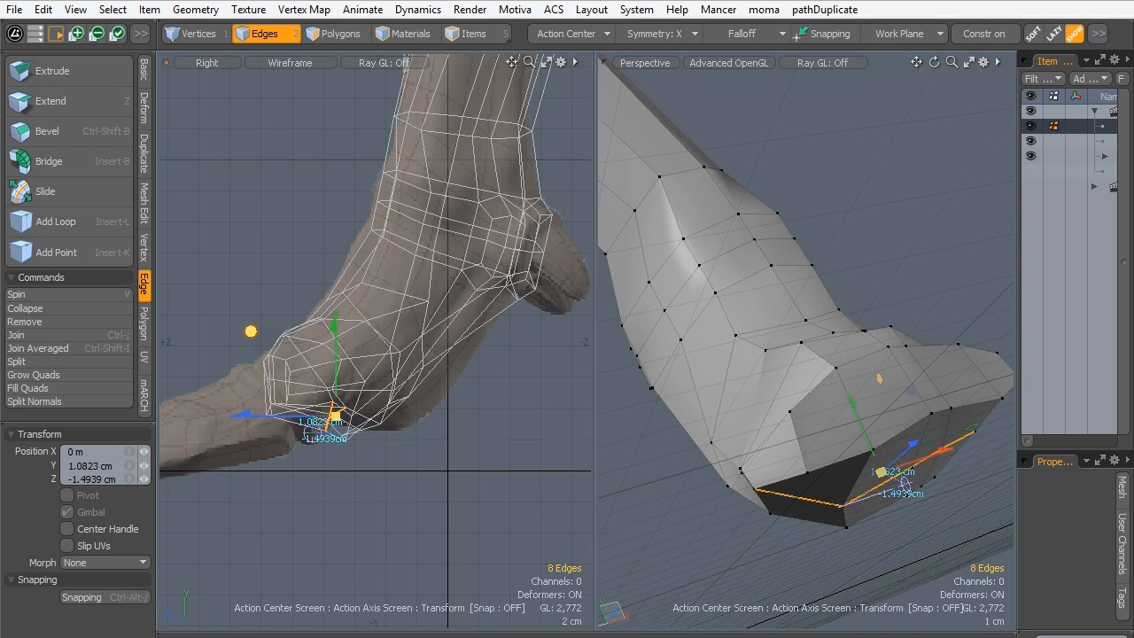
key("q")
Move the row of vertices under the ball of the foot about 2.6 cm back along Z and slightly up to follow the reference sole.
left_click(726, 560)
left_click_drag(838, 346, 749, 524, "alt")
key("3")
key("1")
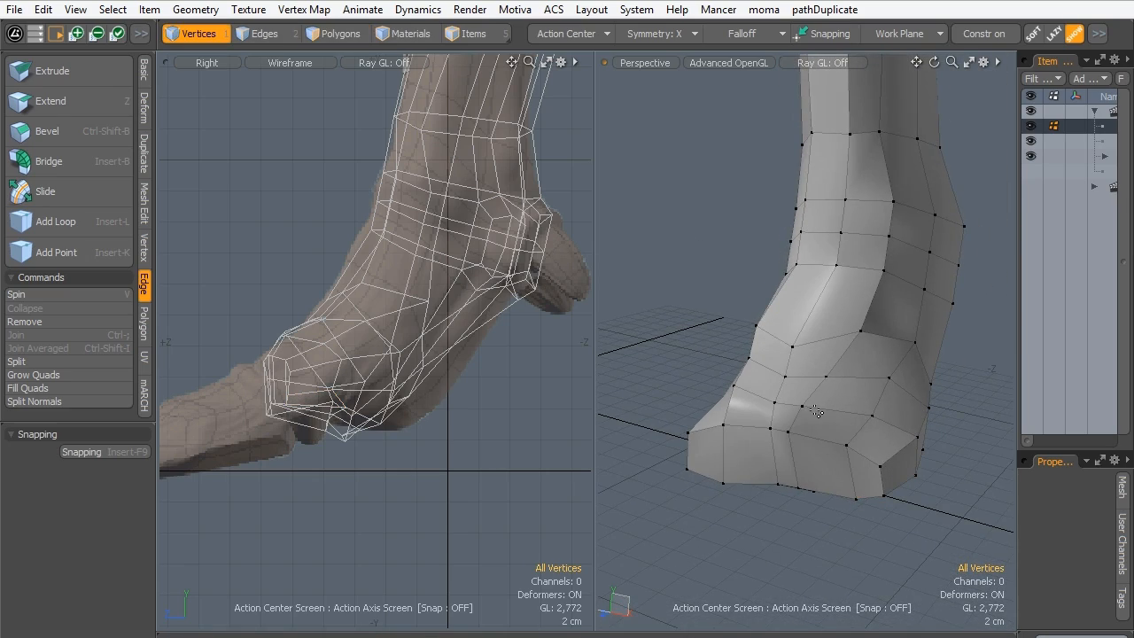
left_click_drag(785, 425, 724, 318, "alt")
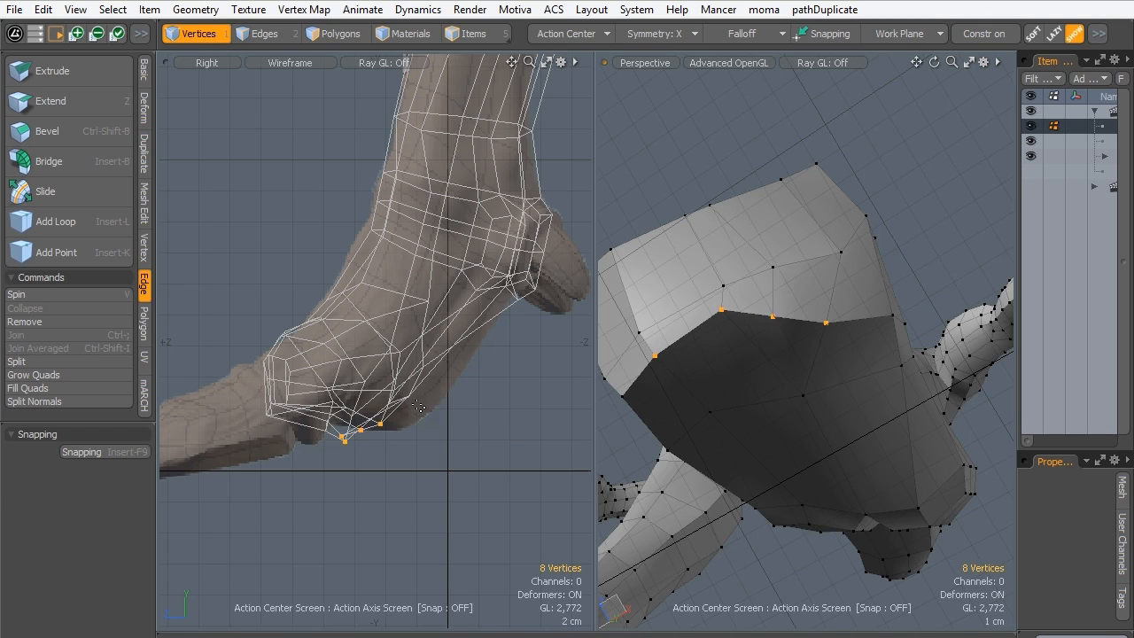
key("w")
left_click_drag(318, 431, 355, 432)
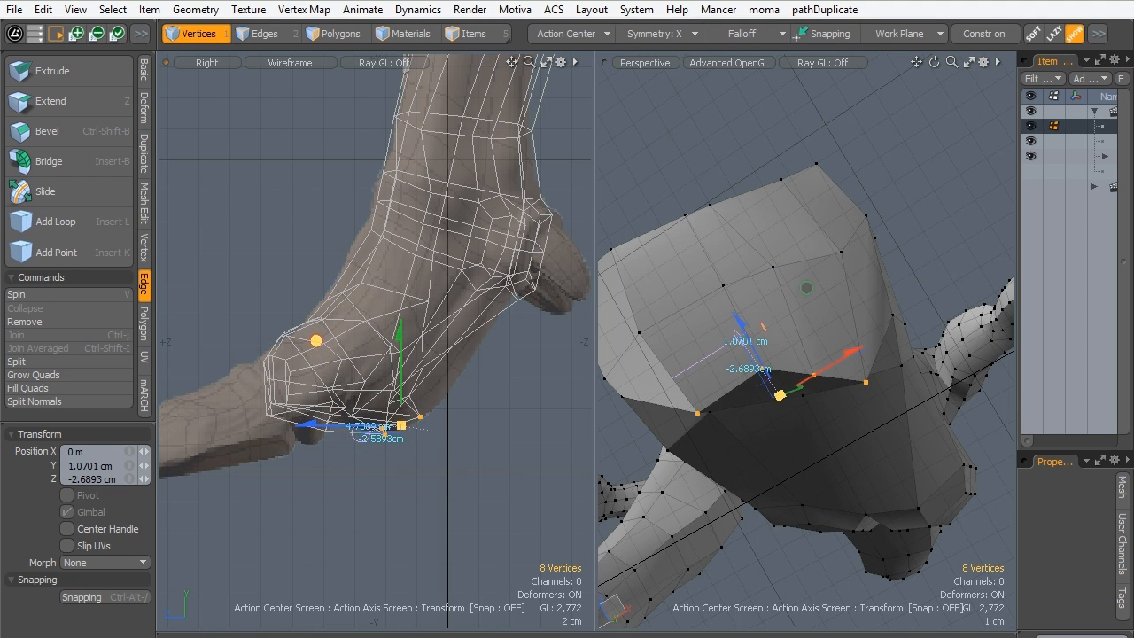
key("space")
Move the sole vertex just behind the ball-of-foot row backward and down to the reference outline.
left_click_drag(787, 395, 803, 340, "alt")
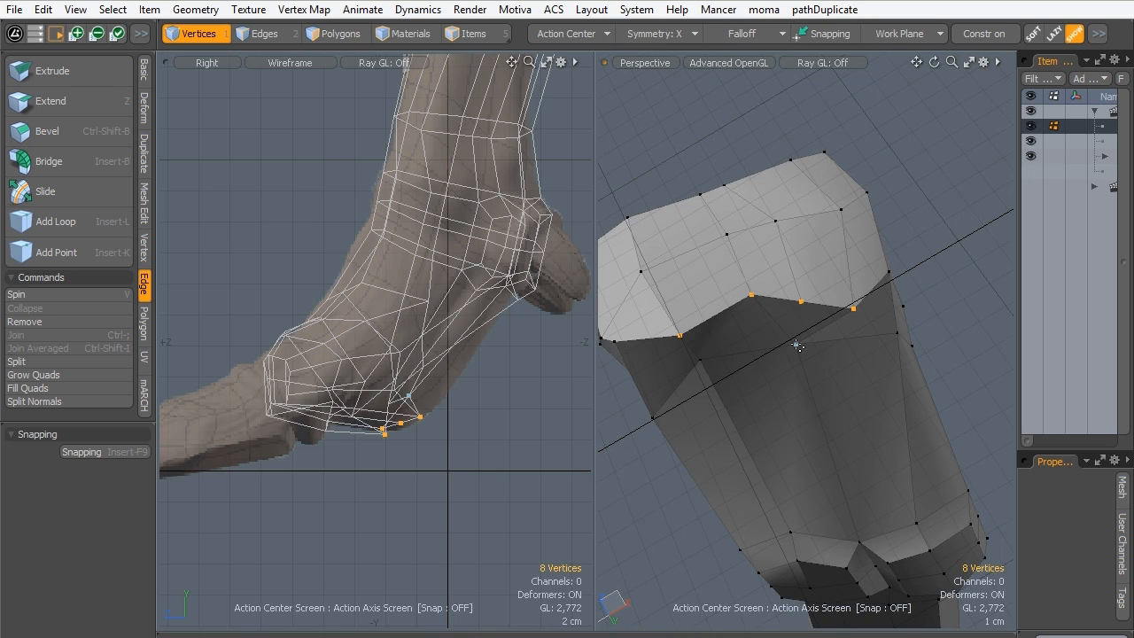
left_click(797, 346)
left_click_drag(389, 273, 366, 351, "alt+shift")
key("w")
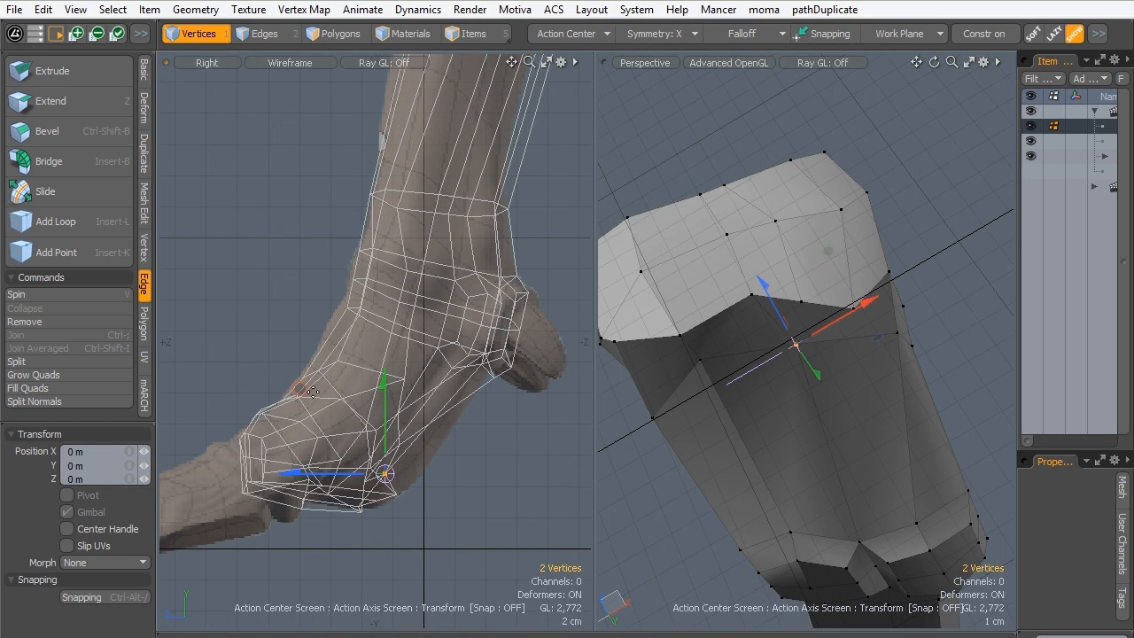
left_click_drag(313, 392, 341, 406)
key("space")
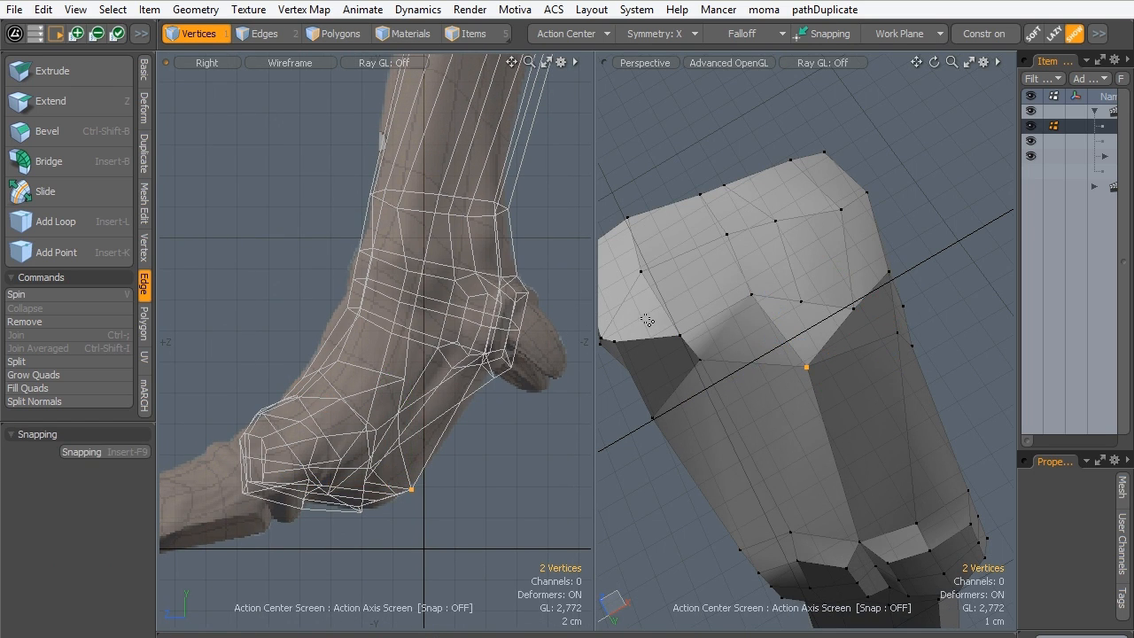
Move the outermost vertex of the ball-of-foot row 2.3 cm forward along Z and 1.15 cm outward along X.
left_click_drag(648, 320, 744, 383, "alt")
key("w")
key("q")
left_click_drag(807, 246, 776, 418, "alt")
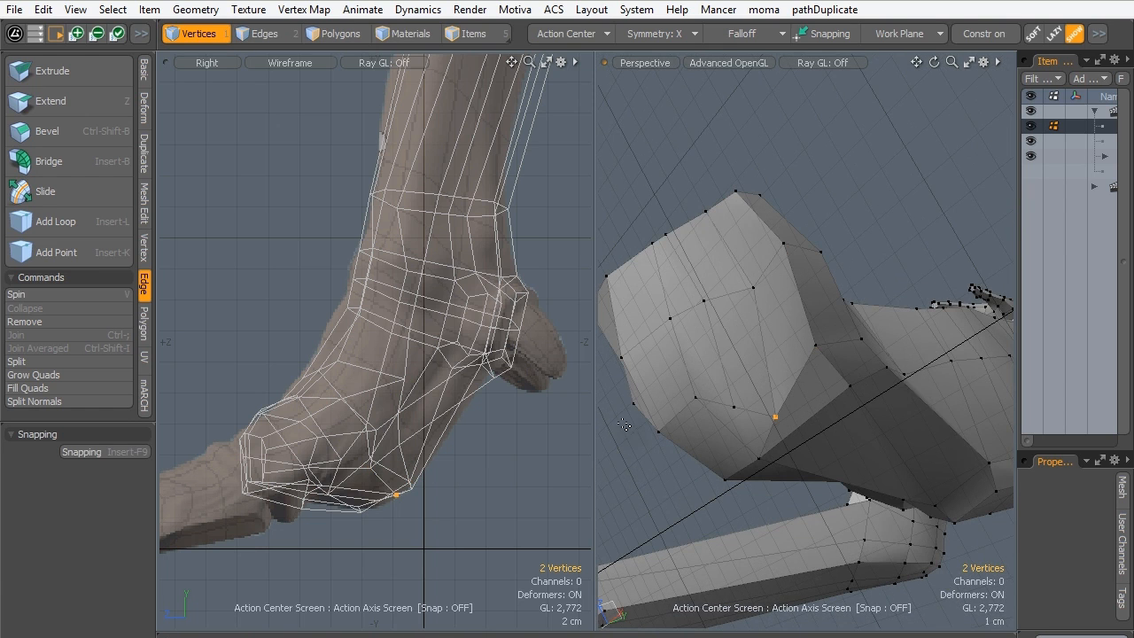
key("w")
left_click_drag(745, 362, 745, 293)
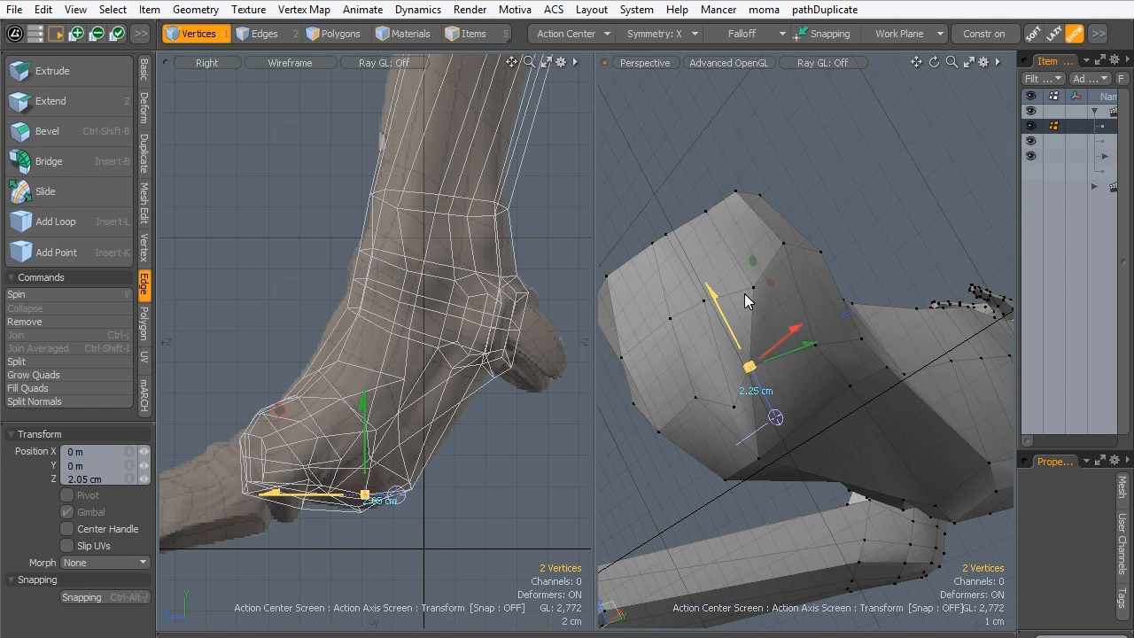
left_click_drag(790, 331, 810, 317)
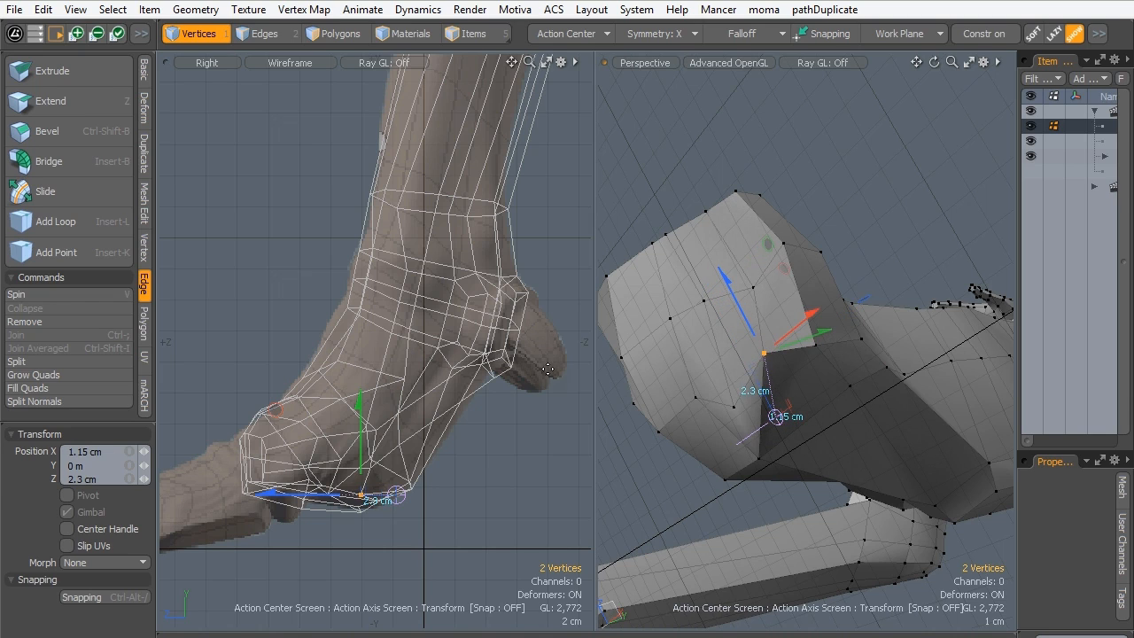
Nudge the middle vertex of the ball-of-foot row slightly forward and outward to even out the spacing.
left_click_drag(741, 312, 933, 286, "alt")
key("q")
left_click_drag(805, 440, 813, 370, "alt")
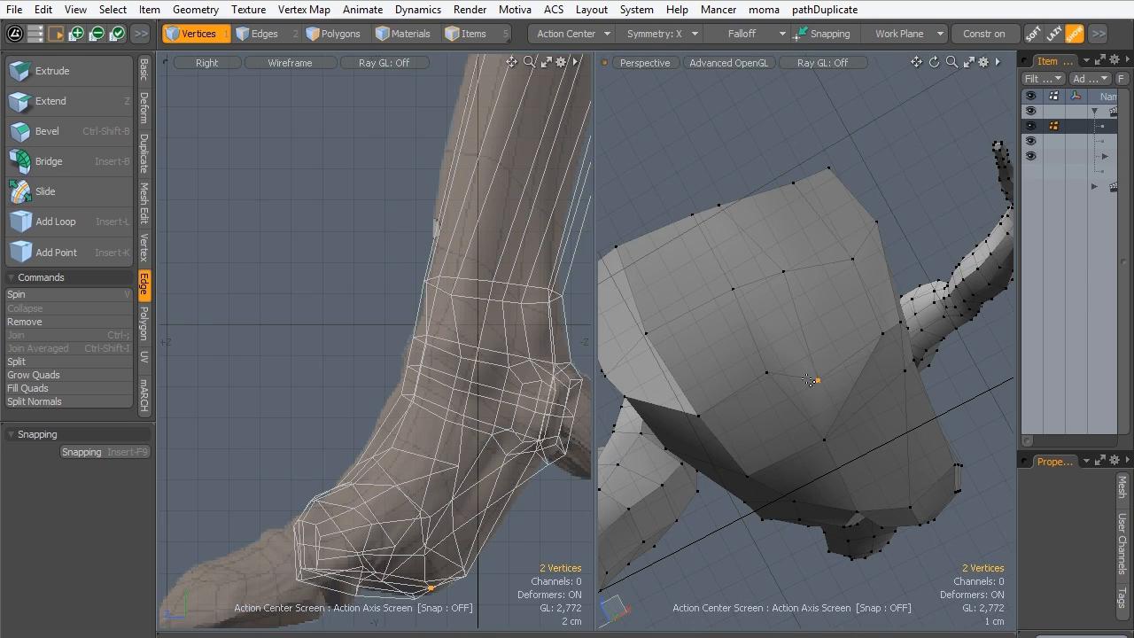
key("w")
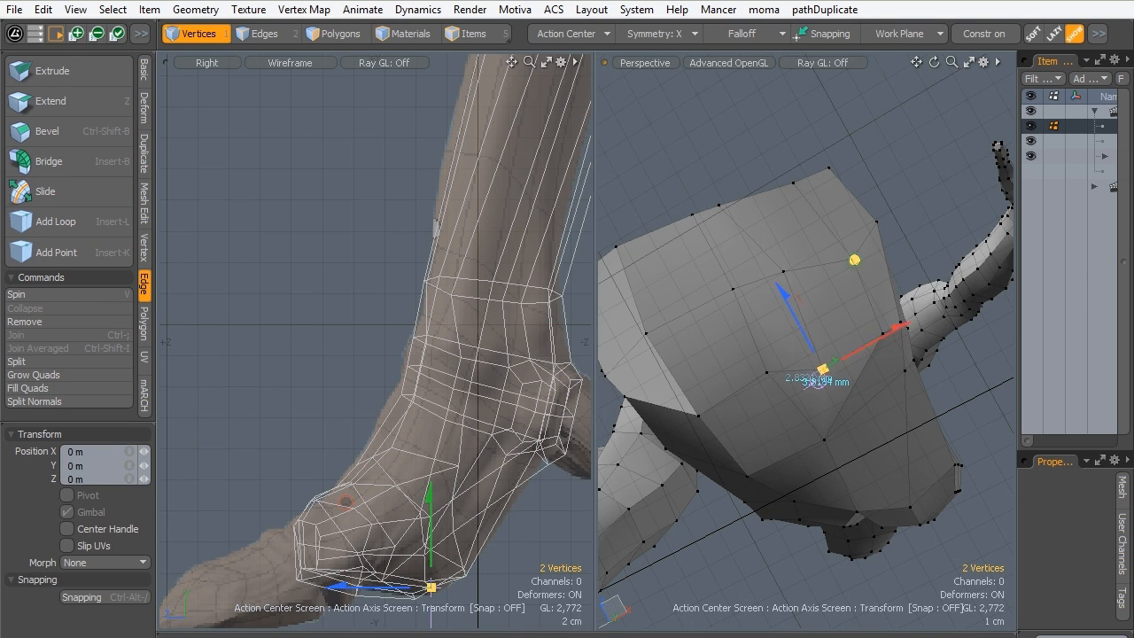
key("space")
Move the inner side vertex of the foot backward and the adjoining end vertex of the ball-of-foot row slightly forward.
left_click_drag(694, 388, 678, 346, "alt")
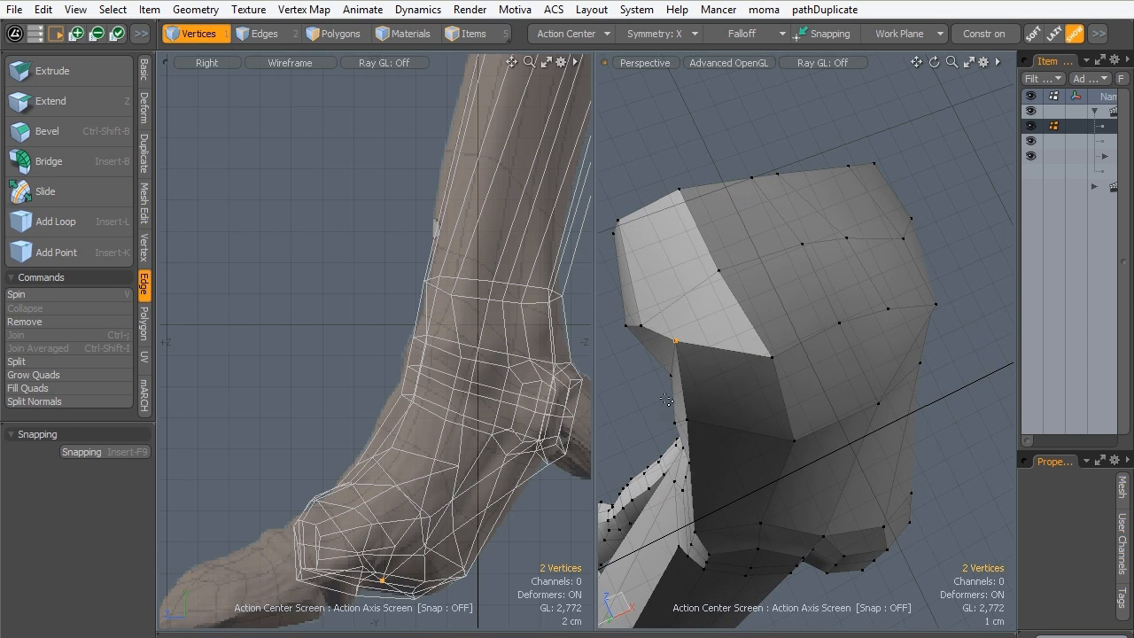
key("w")
left_click_drag(712, 239, 711, 264)
key("space")
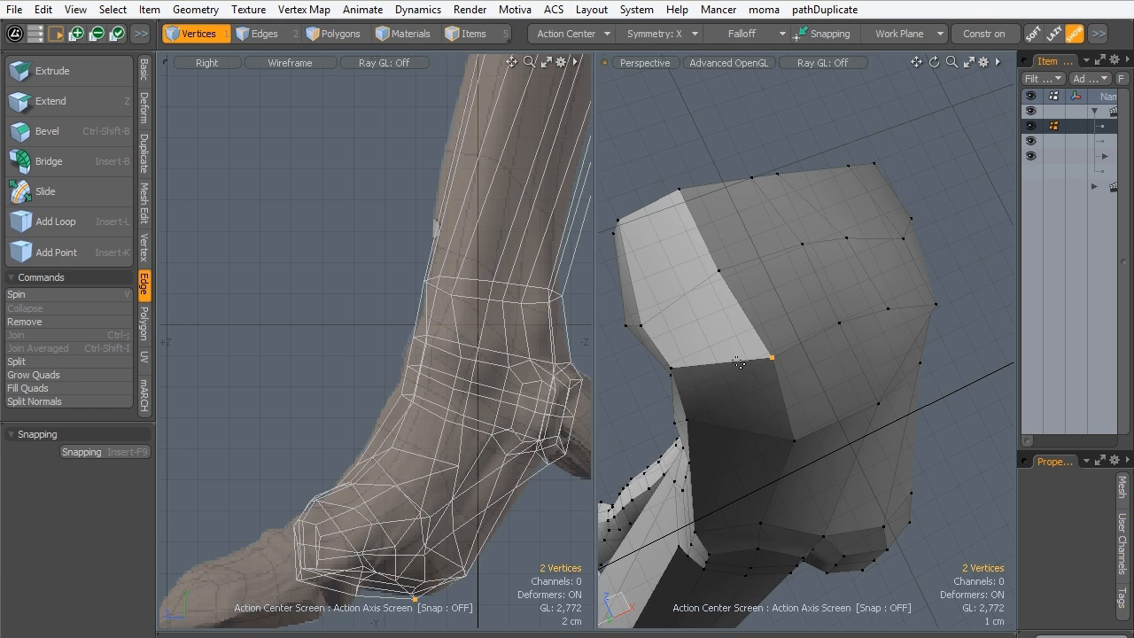
key("w")
left_click_drag(771, 357, 764, 344)
key("space")
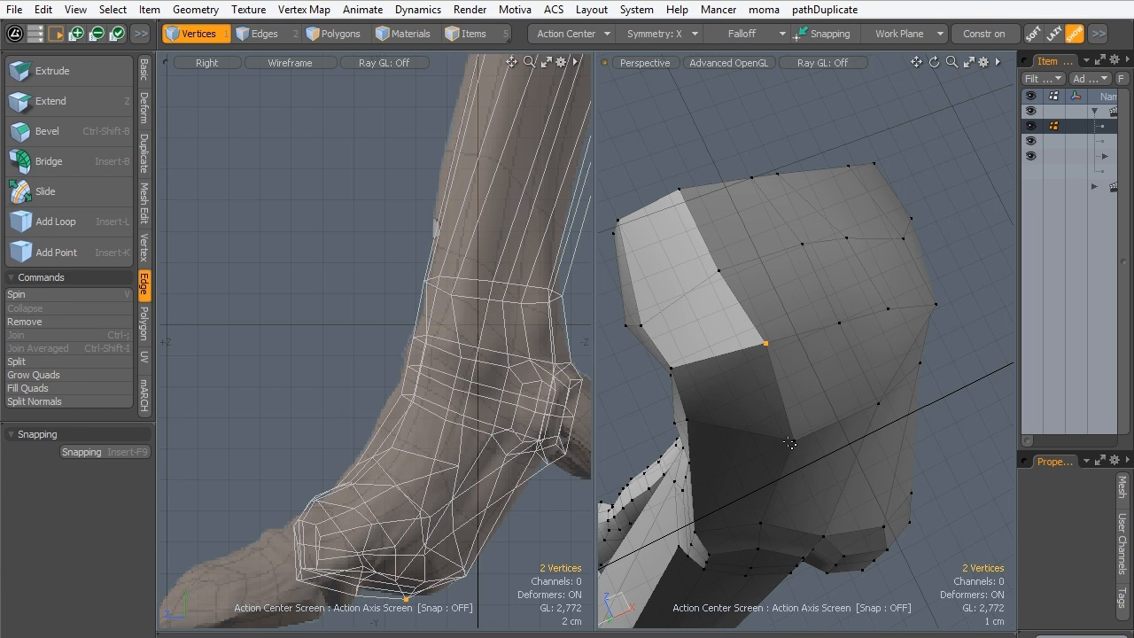
Move the inner sole vertex behind the ball-of-foot row 6.5 mm forward along Z, and check the foot with subdivision smoothing.
left_click_drag(795, 436, 709, 341, "alt")
key("w")
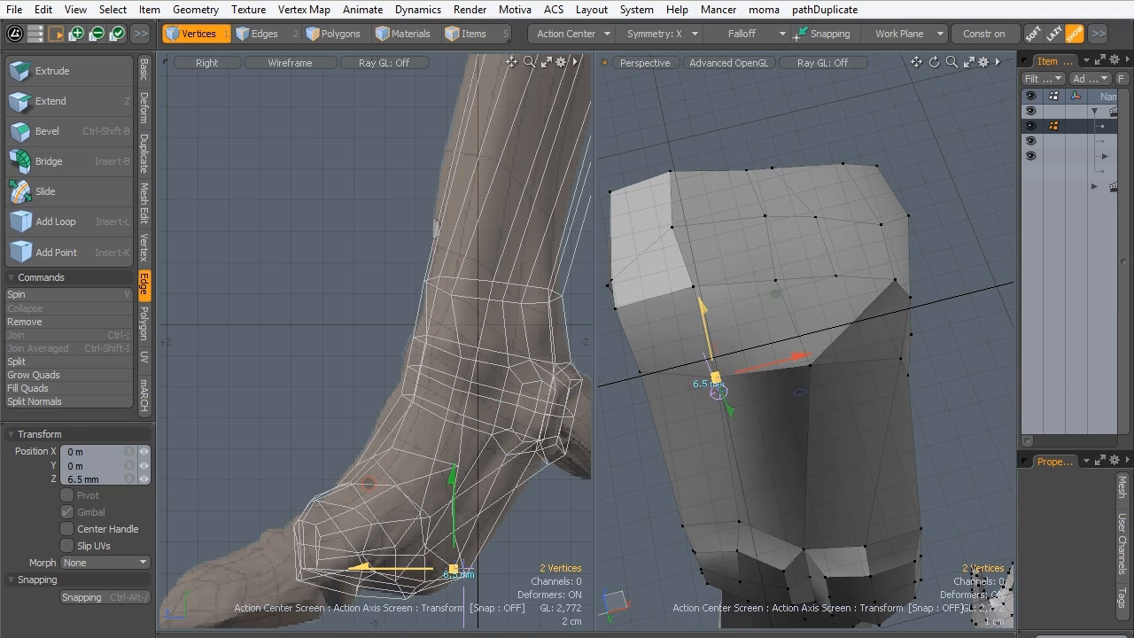
key("space")
key("Tab")
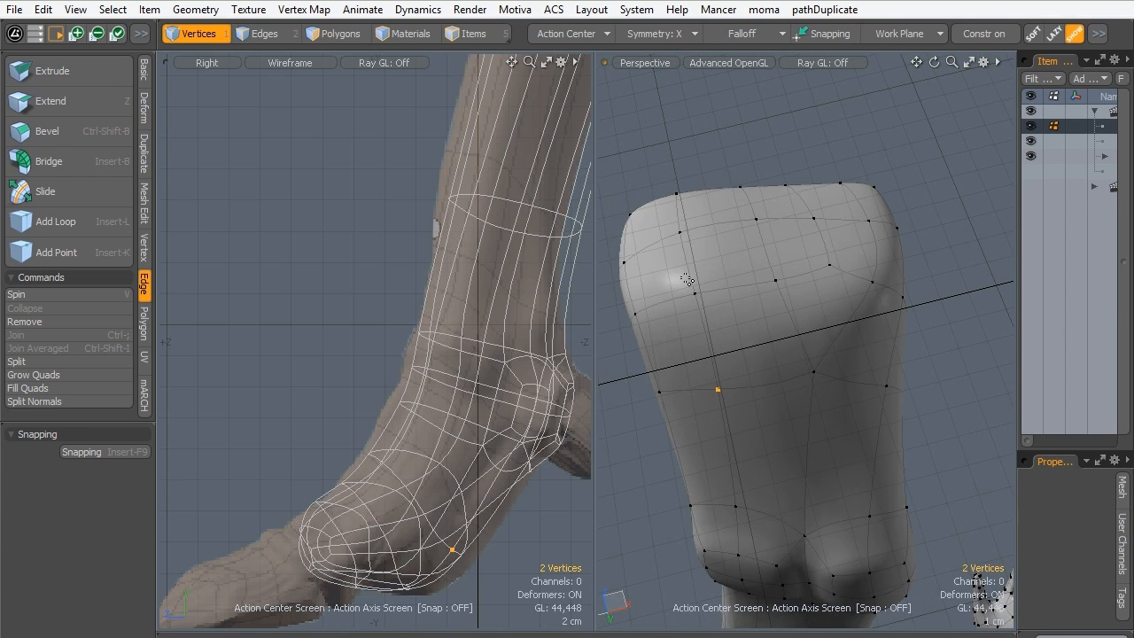
scroll(728, 221, "down", 4)
left_click_drag(696, 203, 711, 352, "alt")
key("Tab")
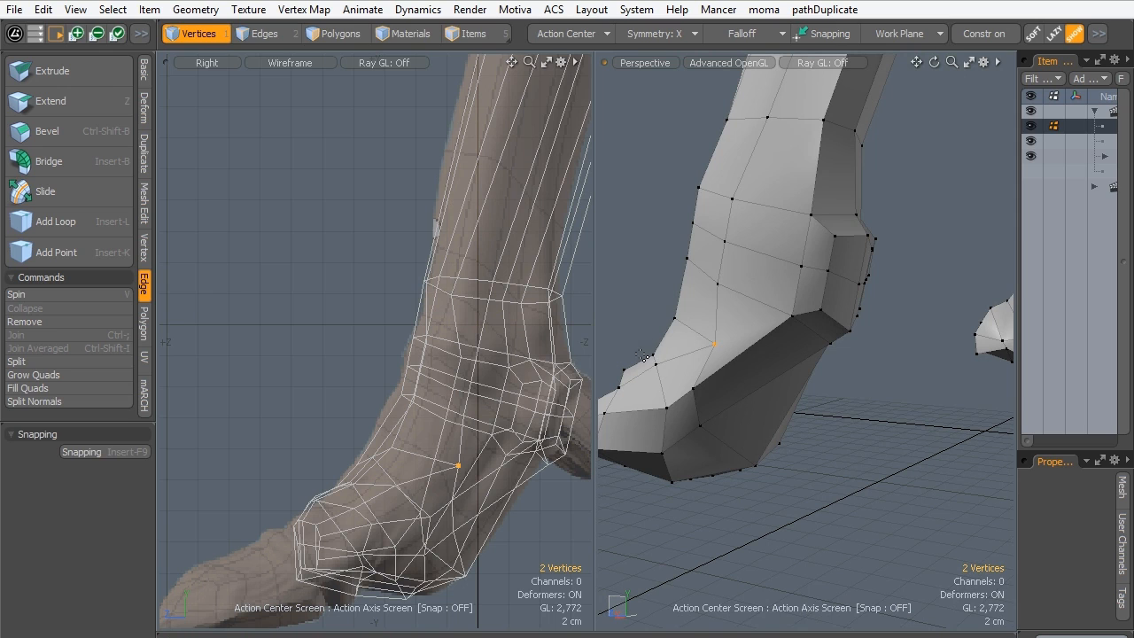
Move the vertex on the side of the foot below the ankle forward along Z, and switch to polygon selection.
key("w")
left_click_drag(642, 356, 681, 376, "alt")
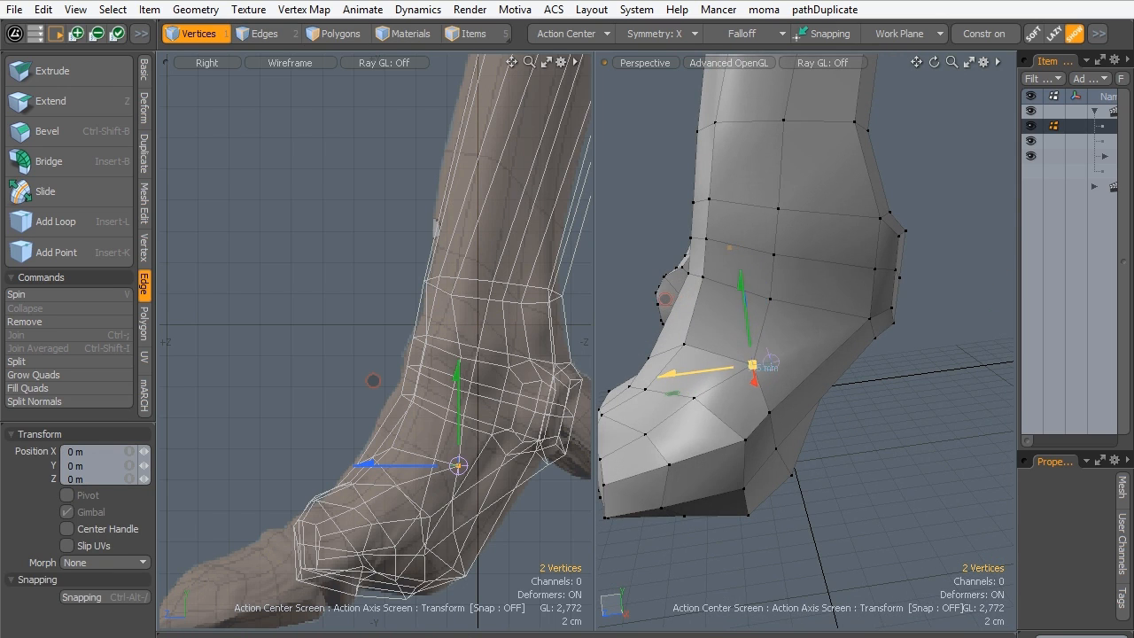
key("space")
left_click(333, 35)
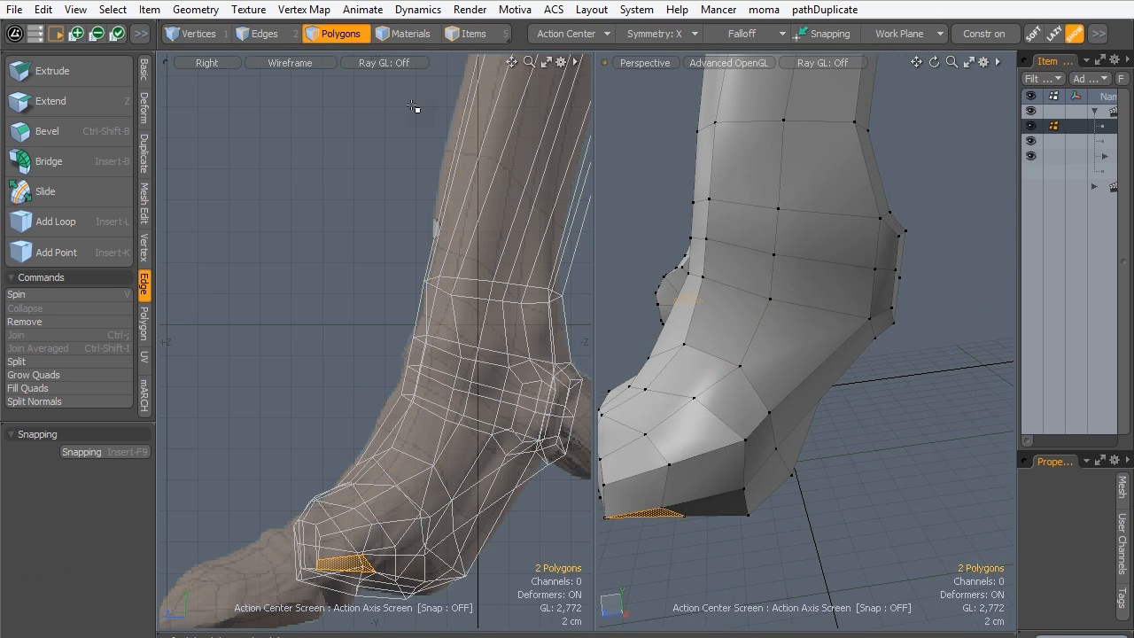
Loop Slice the ring of polygons between the ankle and the foot with two evenly spaced loops, limited to the selected polygons.
mouse_move(729, 342)
left_mouse_down()
mouse_move(758, 337)
mouse_move(777, 352)
left_mouse_up()
key("l")
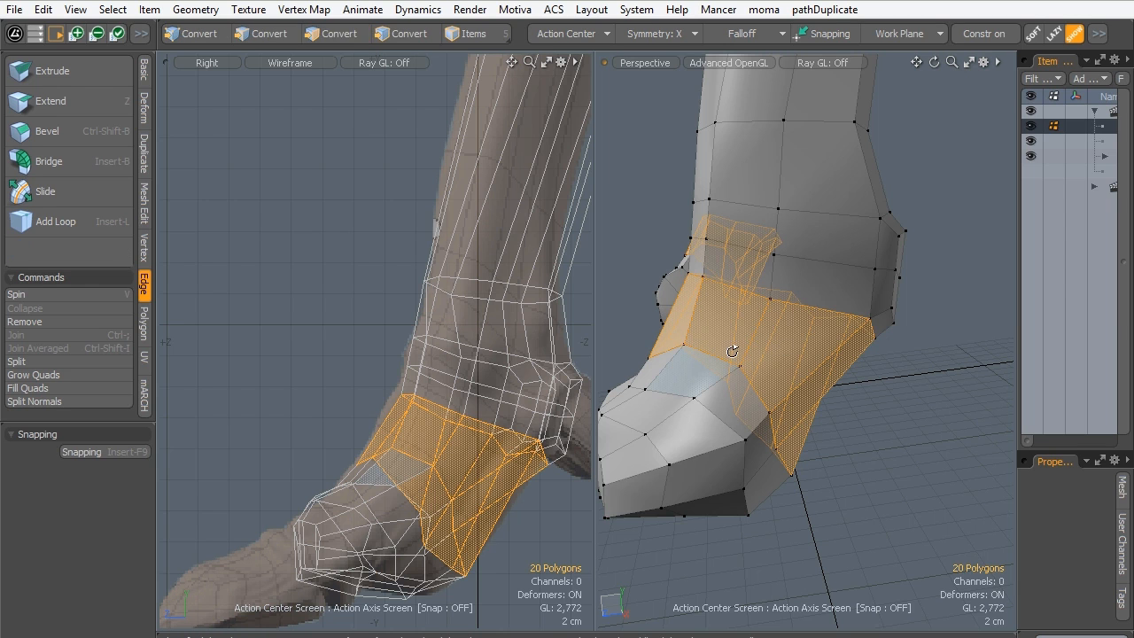
key("alt+c")
left_click(756, 330)
left_click_drag(840, 440, 798, 425, "alt")
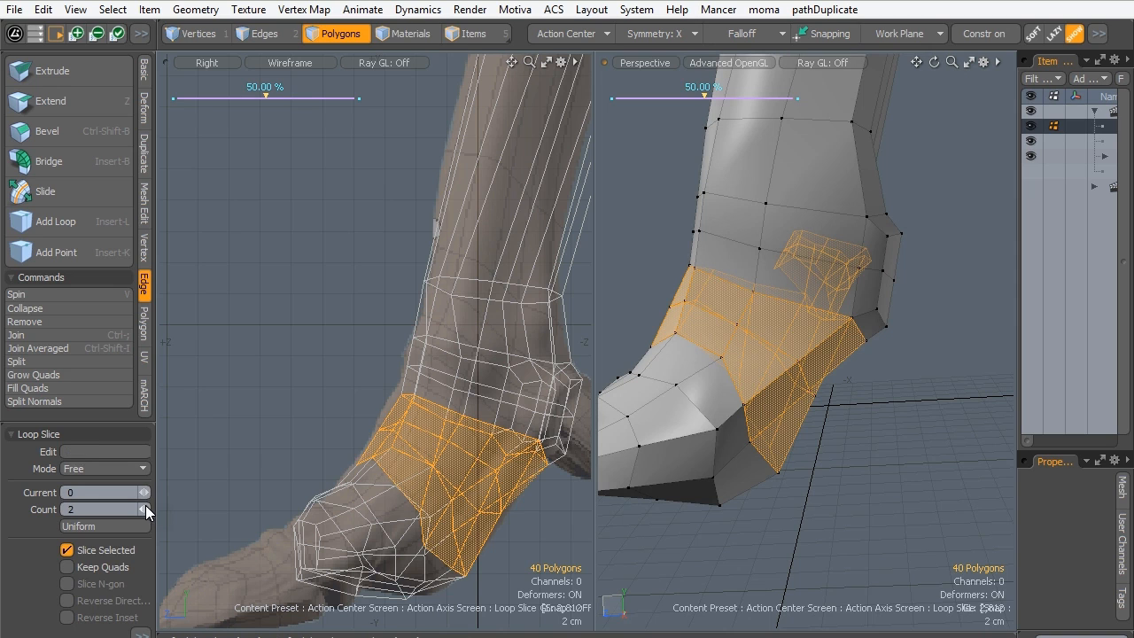
left_click(145, 507)
key("q")
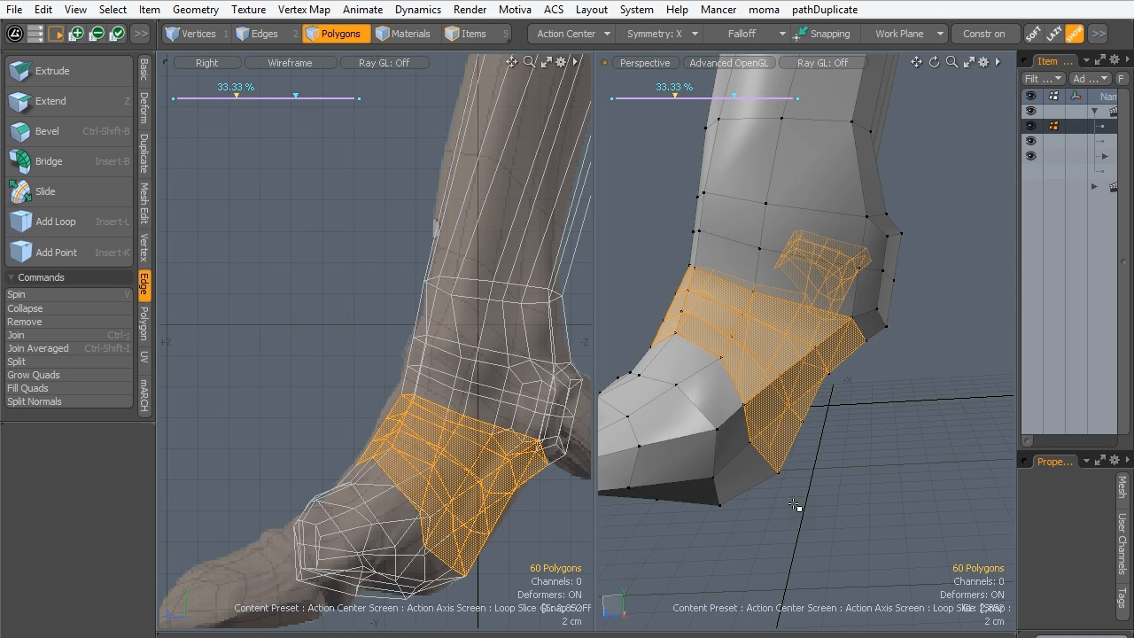
Inspect the newly sliced ankle from several angles with subdivision smoothing, and compare it with the reference in the side view.
left_click(891, 452)
left_click_drag(891, 453, 674, 436, "alt")
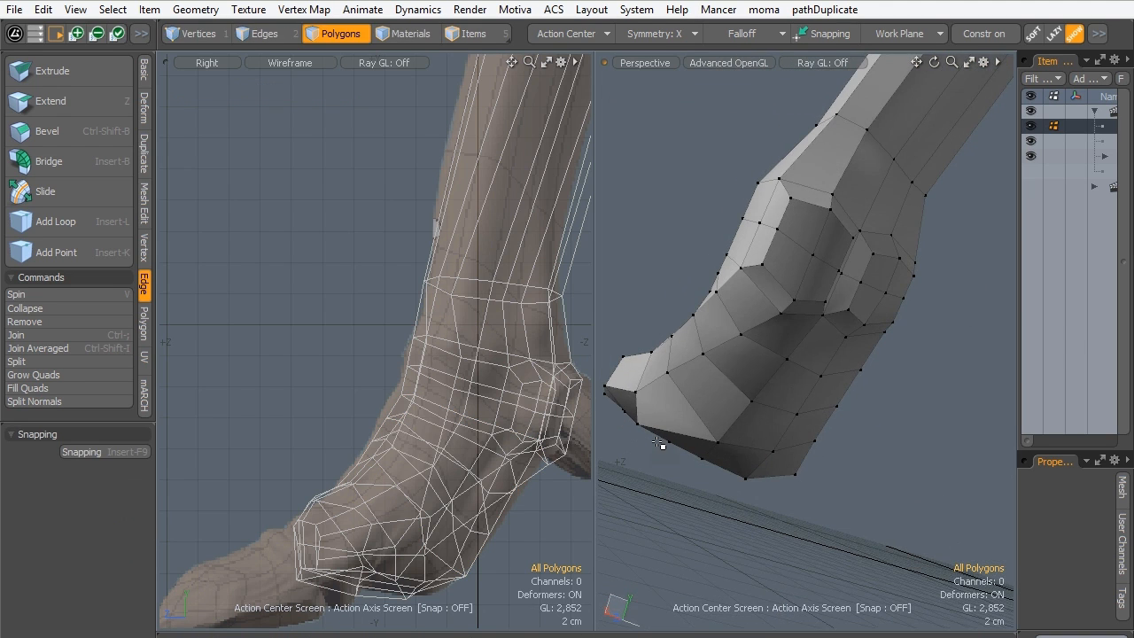
key("Tab")
left_click_drag(762, 391, 778, 358, "alt")
left_click_drag(489, 297, 398, 362, "alt+shift")
left_click_drag(391, 404, 463, 406, "alt+shift")
key("Tab")
Loop Slice the ring of polygons around the front end of the foot with a single loop at 50%.
left_click_drag(769, 473, 649, 295, "alt")
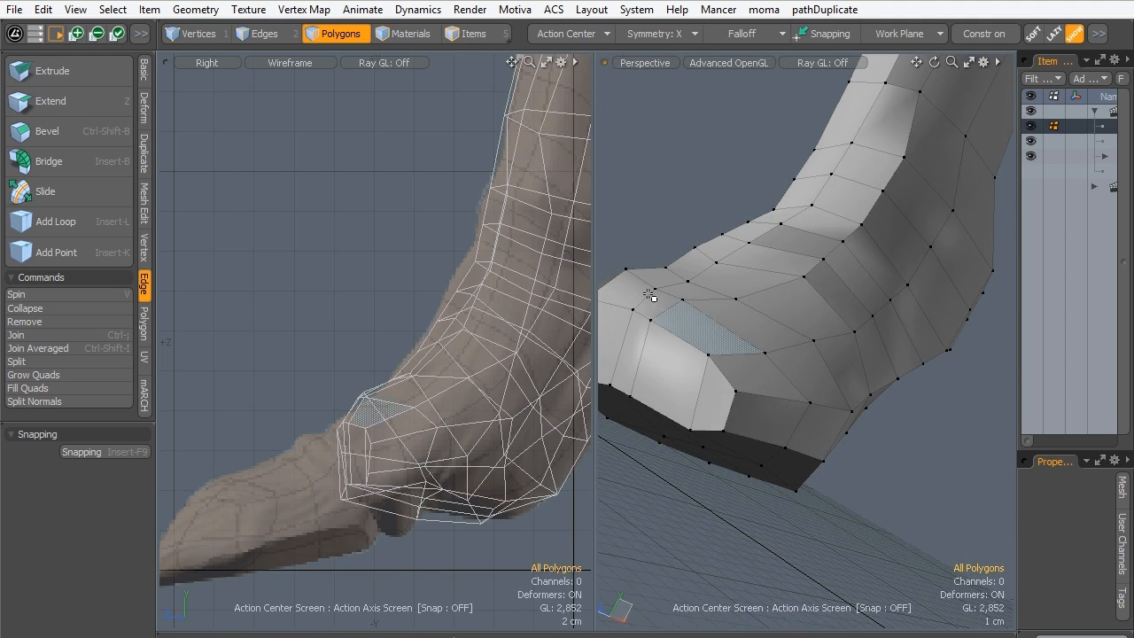
left_click_drag(723, 348, 763, 418)
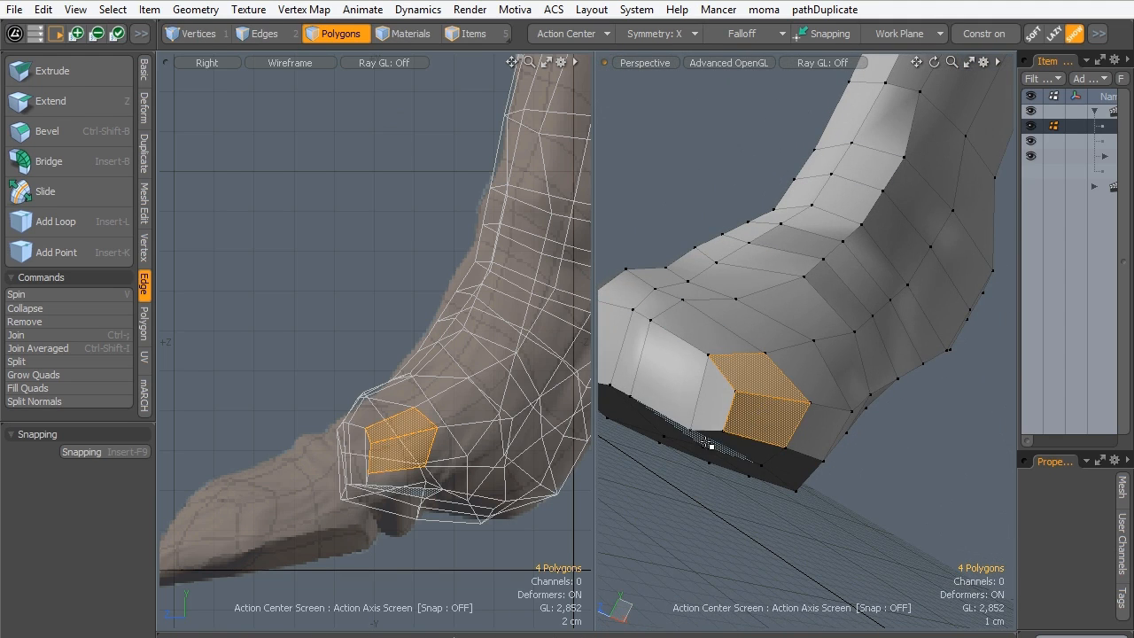
key("l")
key("alt+c")
left_click(757, 404)
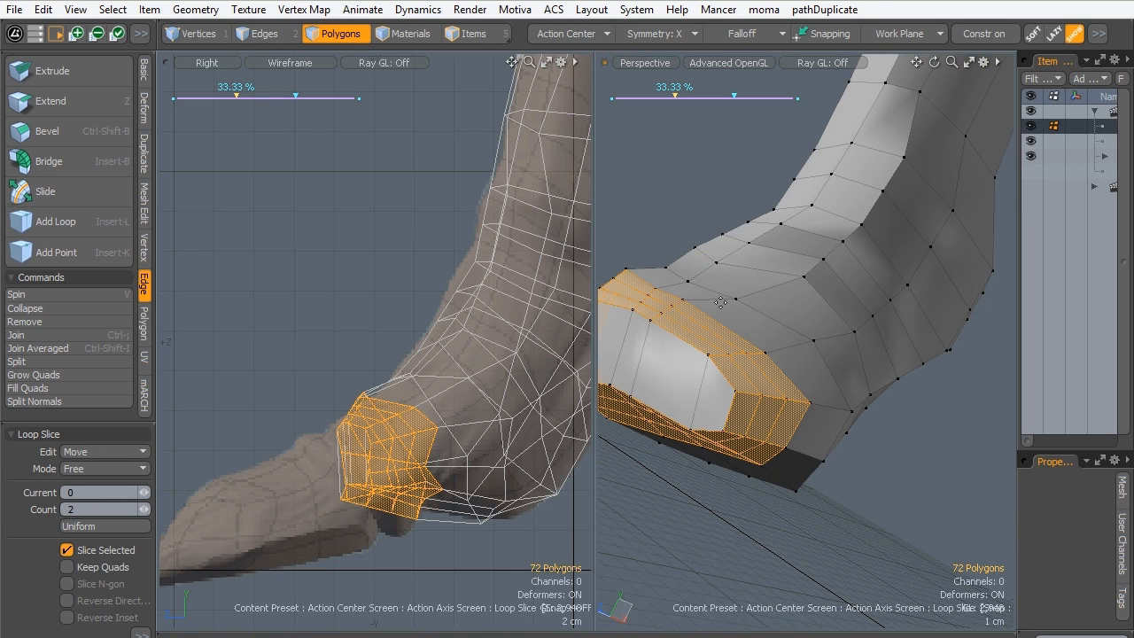
left_click(142, 508)
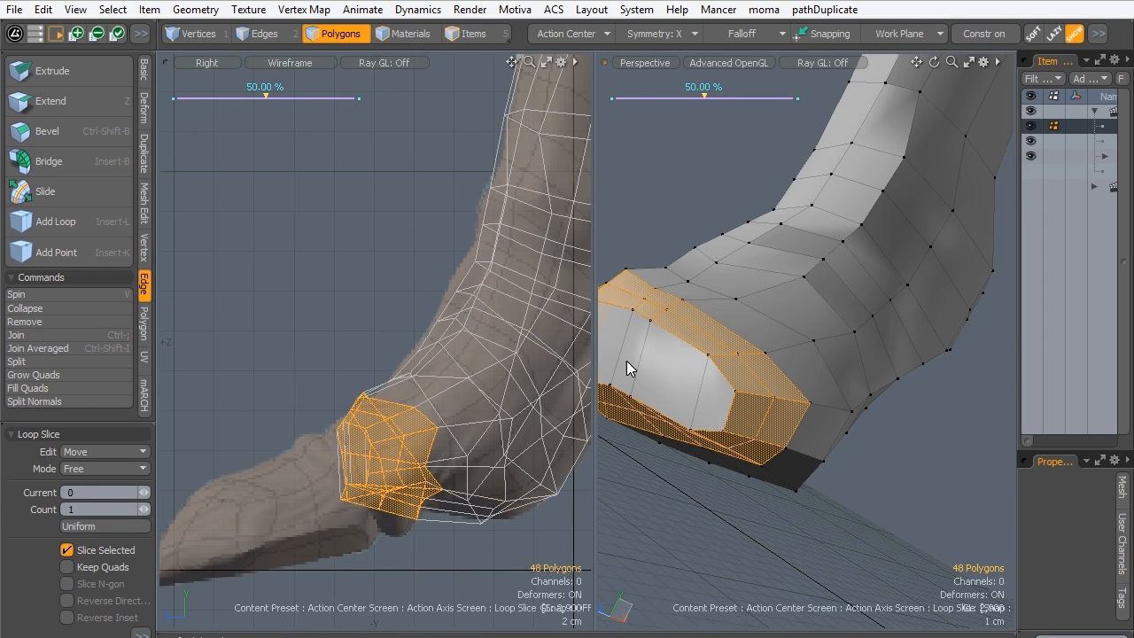
key("Escape")
key("Escape")
Select the front-face polygons on both sides of the toe gap, and move the vertical edge dividing the +X-side toe face -4 mm along X.
left_click_drag(696, 321, 768, 388, "alt+shift")
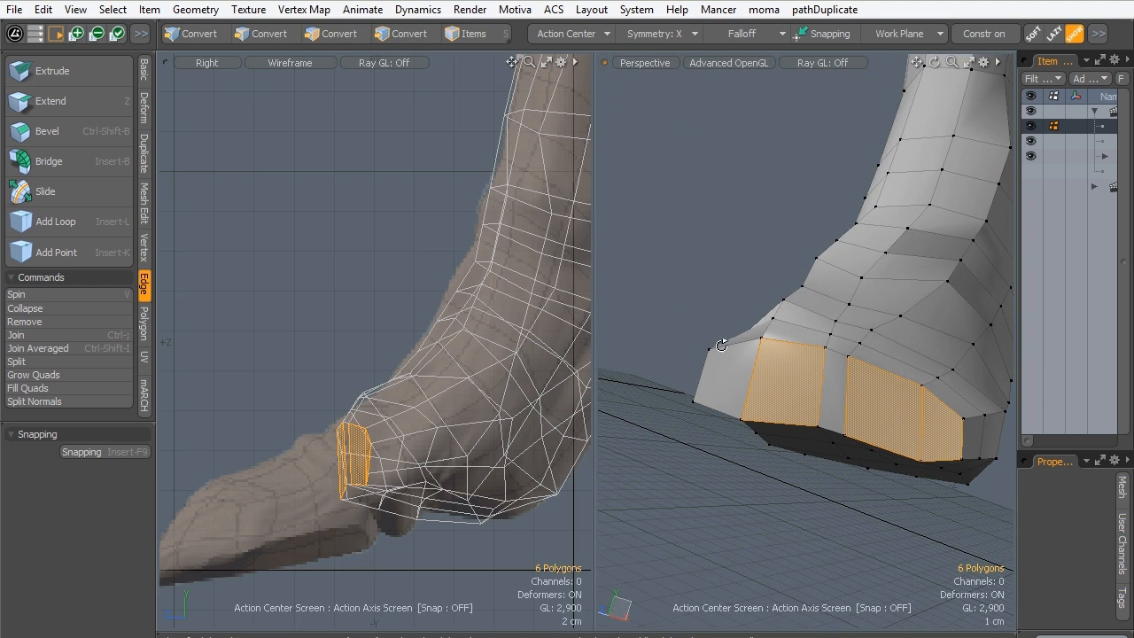
left_click_drag(638, 416, 741, 456, "alt")
left_click_drag(776, 556, 824, 317, "alt")
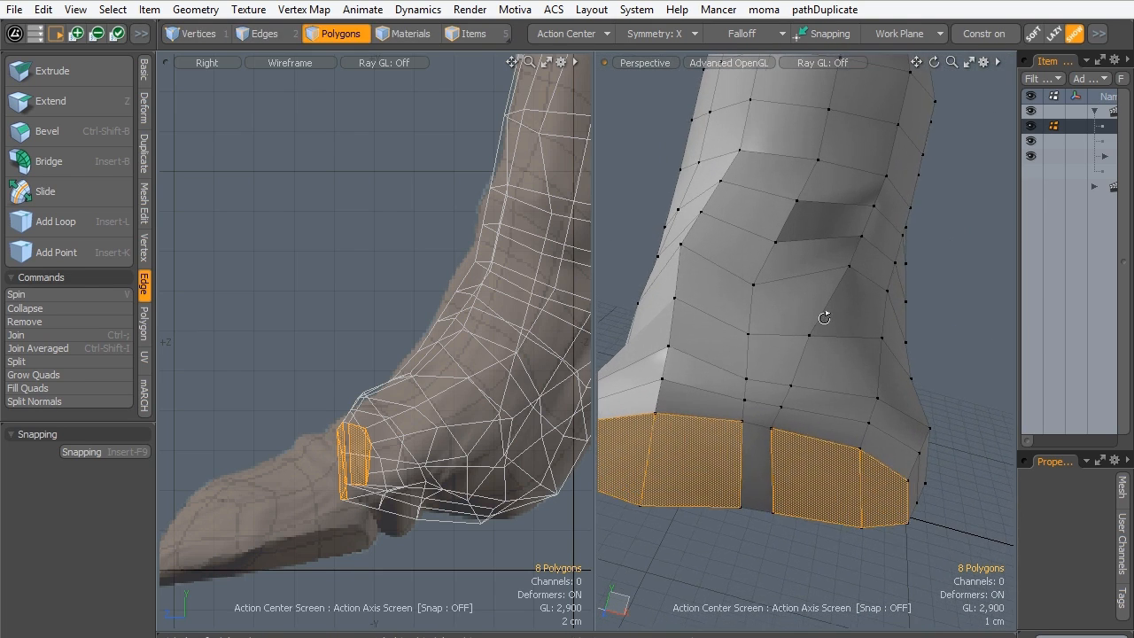
left_click(254, 35)
left_click(809, 461)
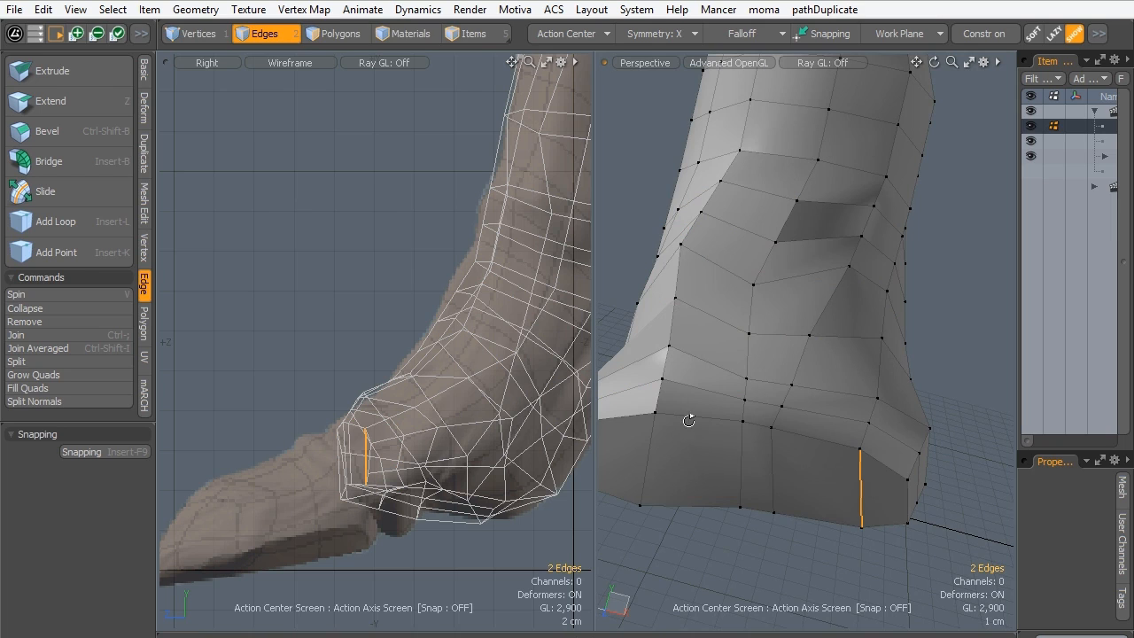
left_click_drag(689, 421, 713, 433, "alt")
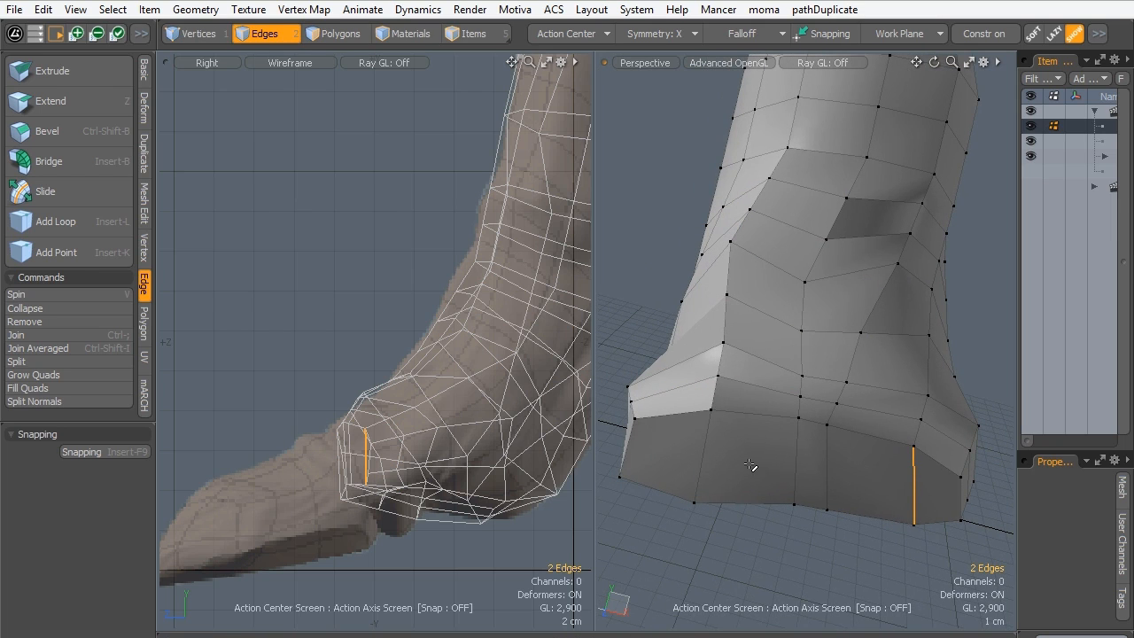
key("y")
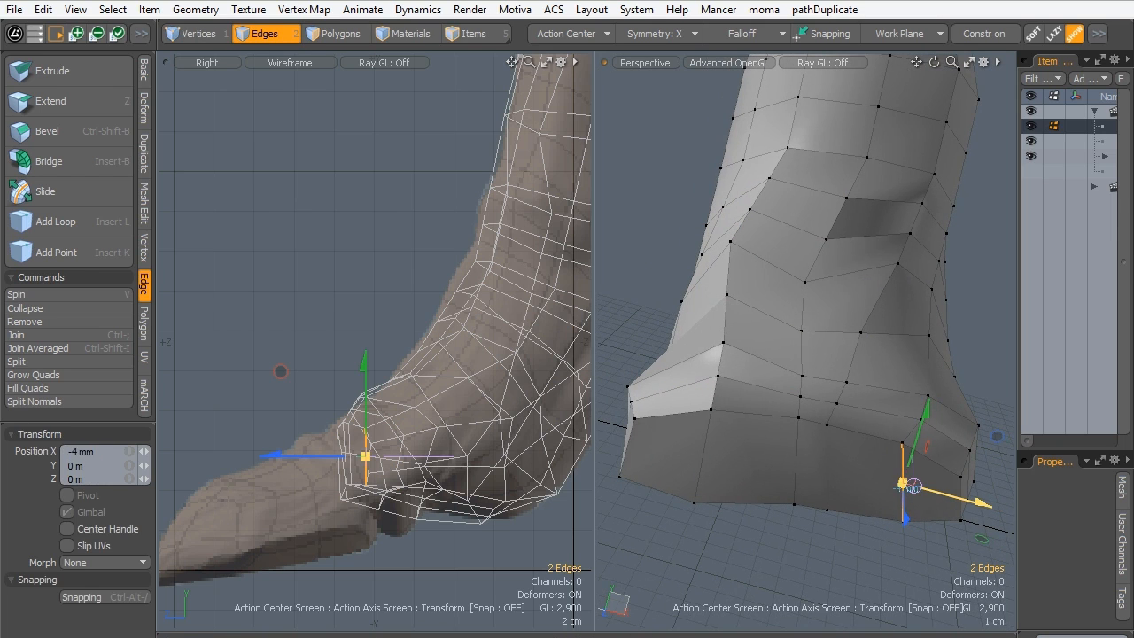
left_click_drag(913, 485, 917, 487)
key("q")
Bevel the front polygons of both toes outward as groups, with a shift of 1.55 cm and no inset.
left_click_drag(809, 455, 788, 533, "alt")
left_click(310, 34)
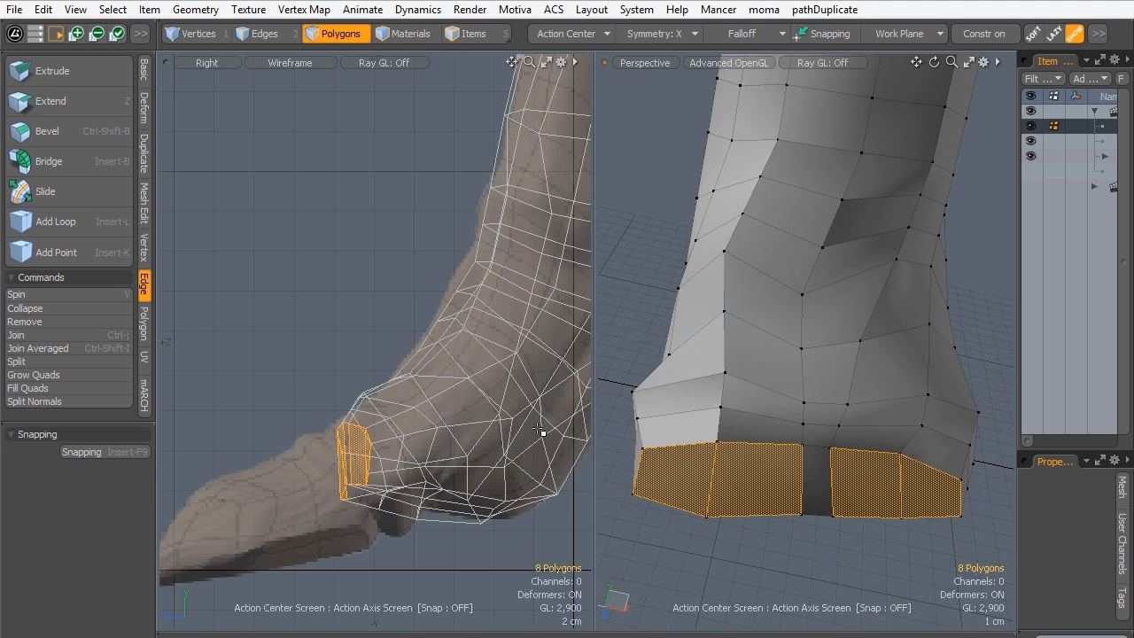
left_click_drag(815, 493, 670, 535, "alt")
key("b")
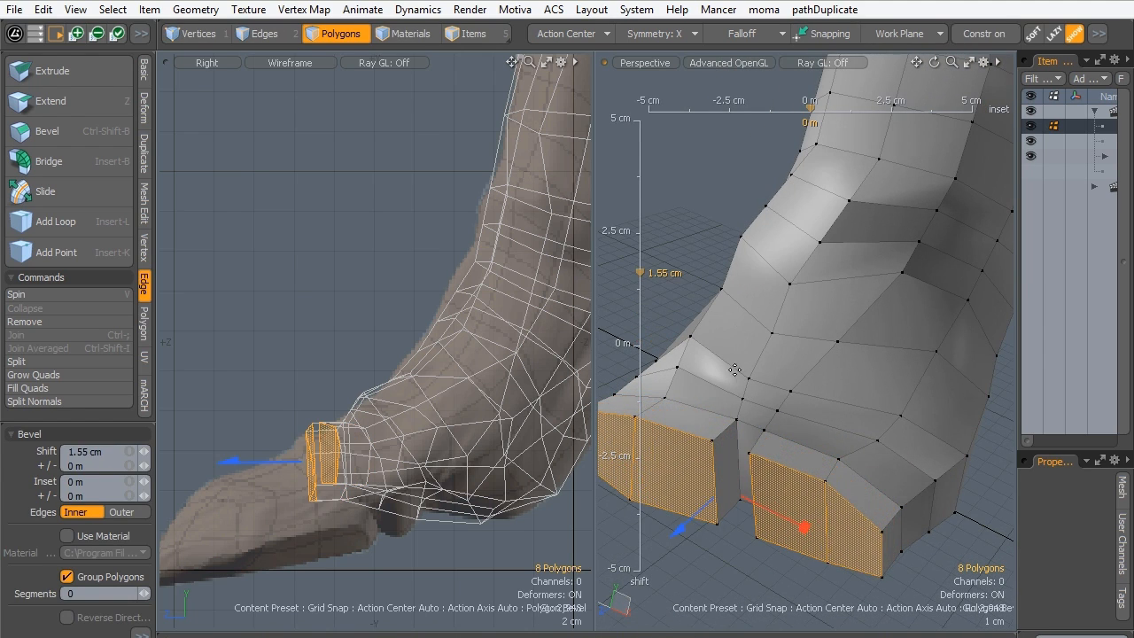
left_click_drag(752, 382, 731, 434, "ctrl+alt")
left_click_drag(475, 382, 406, 289, "alt")
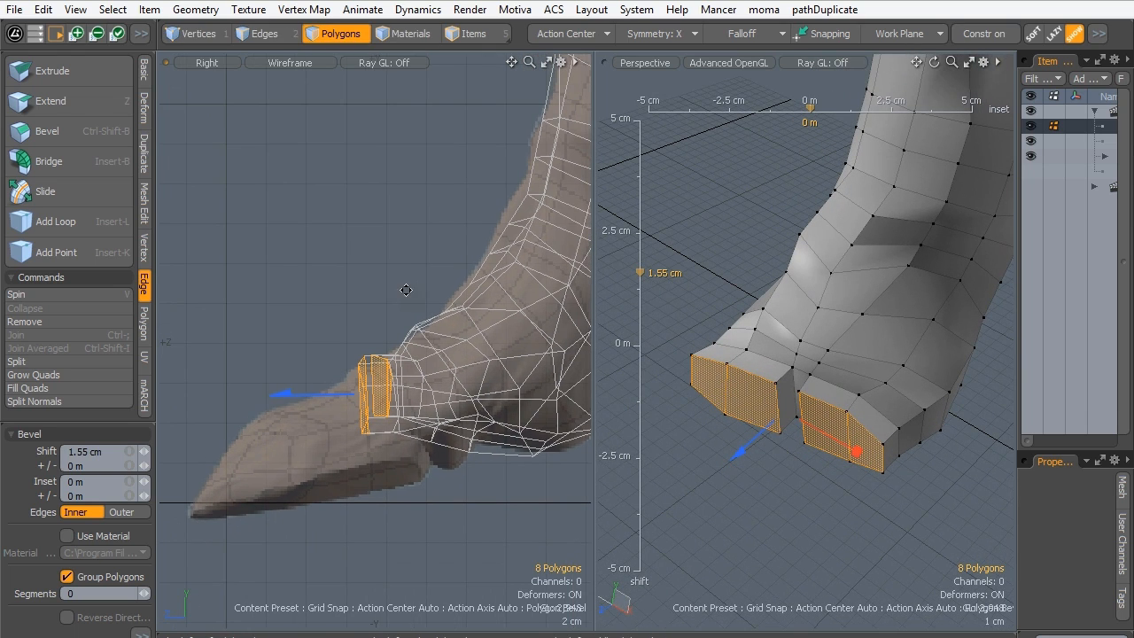
mouse_move(275, 394)
left_mouse_down()
mouse_move(177, 393)
mouse_move(306, 393)
mouse_move(292, 394)
left_mouse_up()
key("q")
Move the toes' end polygons forward and down along the reference toes in the side view.
key("w")
left_click_drag(744, 443, 652, 494, "alt")
left_click_drag(212, 309, 187, 365)
key("space")
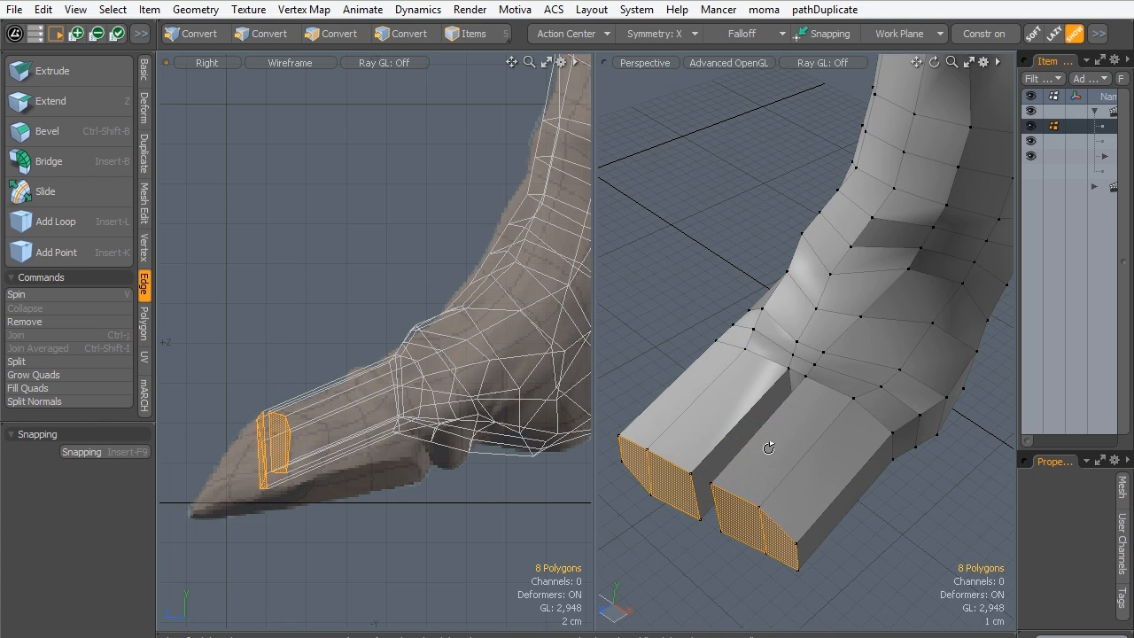
Bevel the underside polygons of both toes outward to thicken the toes toward the reference sole.
left_click_drag(772, 443, 754, 284, "alt")
key("3")
left_click_drag(697, 354, 673, 375)
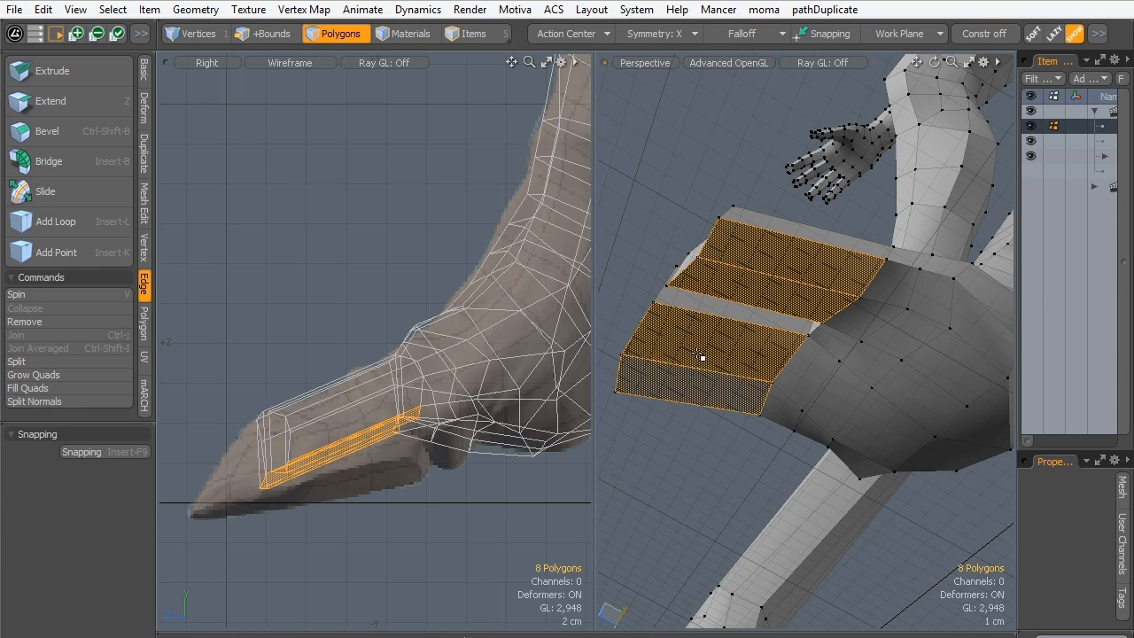
left_click_drag(764, 295, 738, 400, "alt")
key("b")
key("space")
left_click(714, 176)
left_click_drag(725, 226, 863, 418, "alt")
Move the vertical middle edges on the front faces of both toes 1.3 cm forward along Z.
left_click(197, 34)
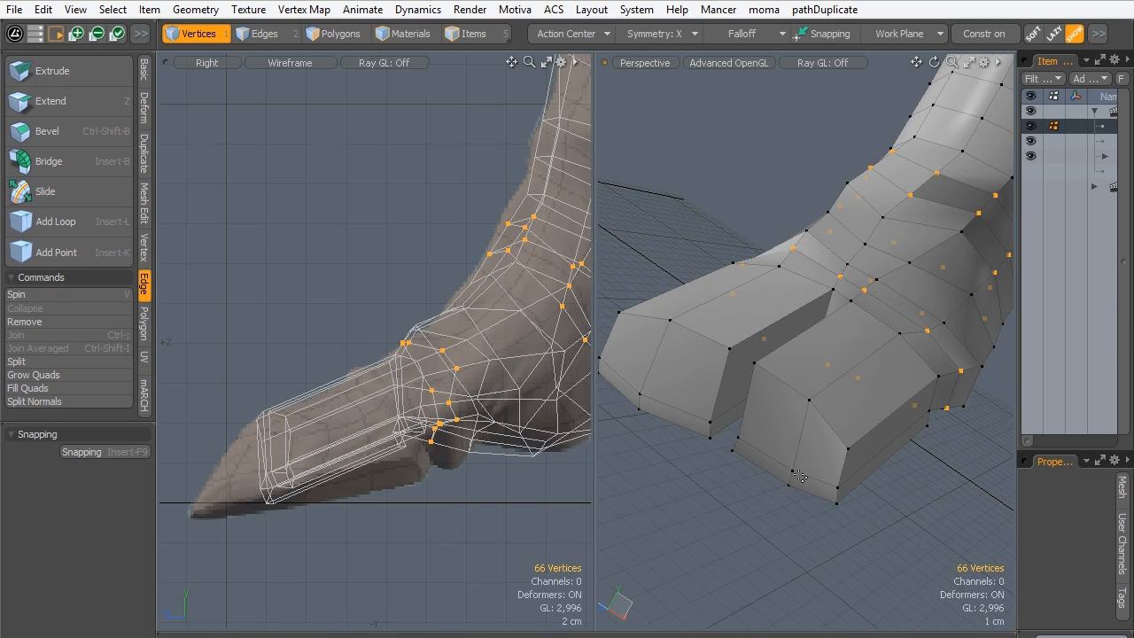
left_click(252, 32)
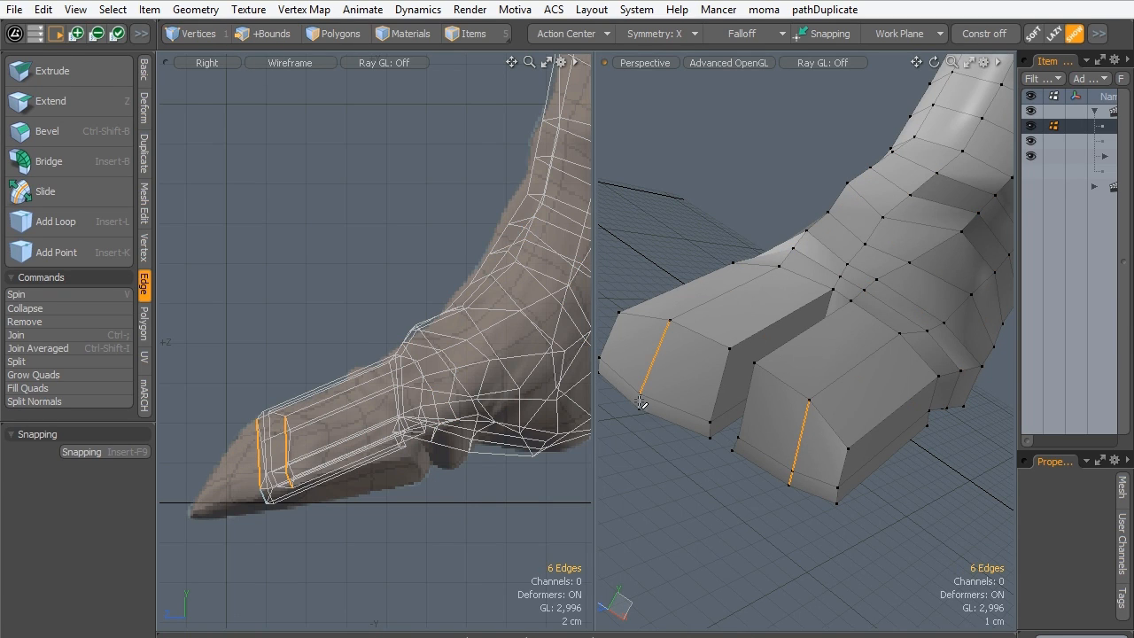
key("w")
left_click_drag(718, 412, 622, 438, "alt")
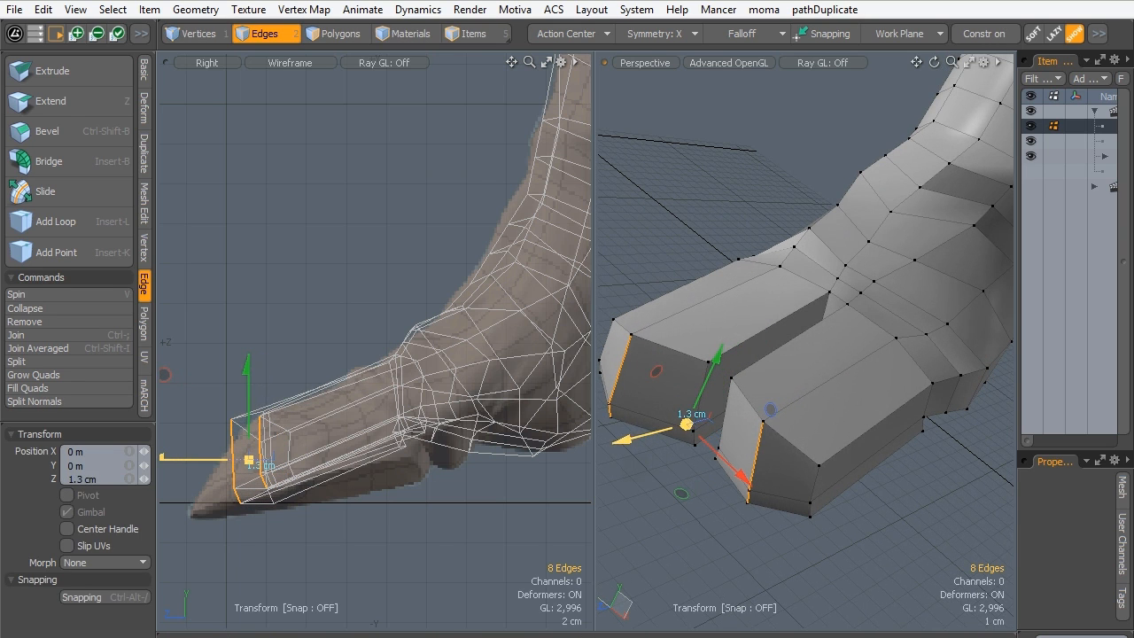
key("space")
Switch the side-view viewport to the Front view and frame the foot over the reference.
left_click_drag(652, 533, 847, 523, "alt")
scroll(430, 289, "down", 3)
left_click_drag(463, 293, 434, 322, "alt+shift")
key("ctrl+space")
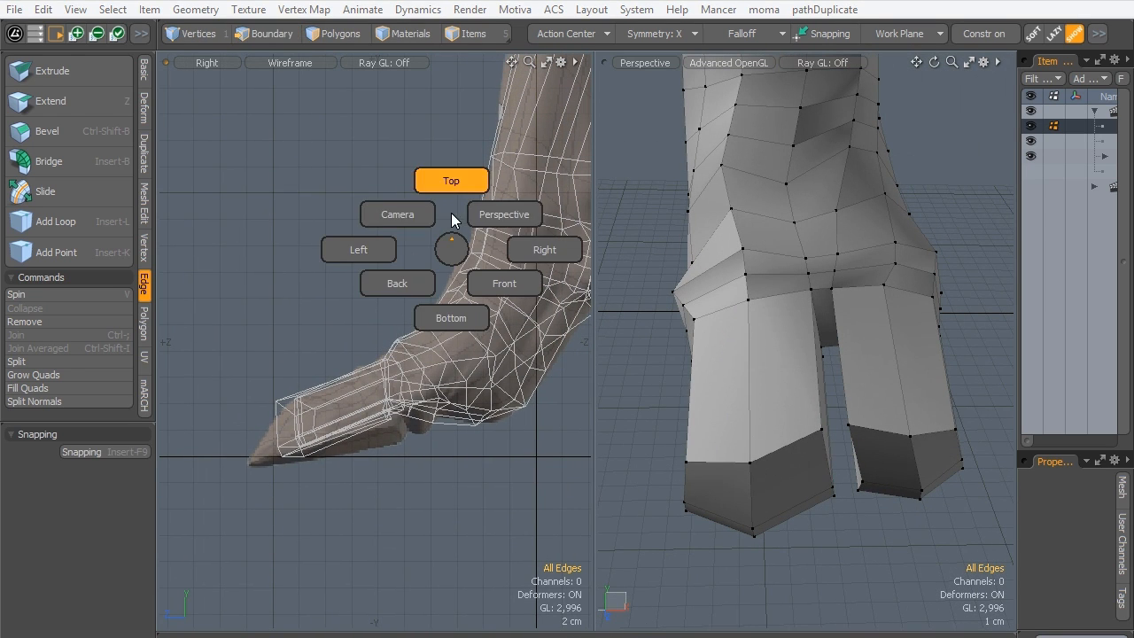
left_click(502, 213)
key("ctrl+space")
left_click(416, 355)
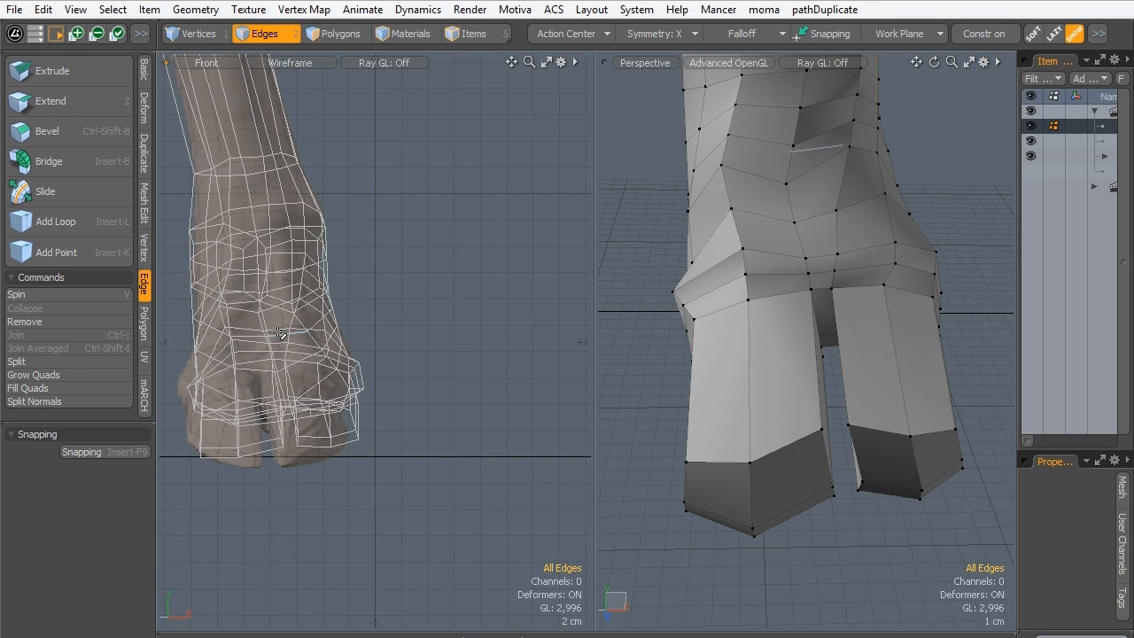
left_click_drag(279, 333, 320, 341, "alt+shift")
Inspect the shape of both toes with subdivision smoothing, and return to the low-poly display.
left_click_drag(788, 529, 800, 353, "alt")
key("Tab")
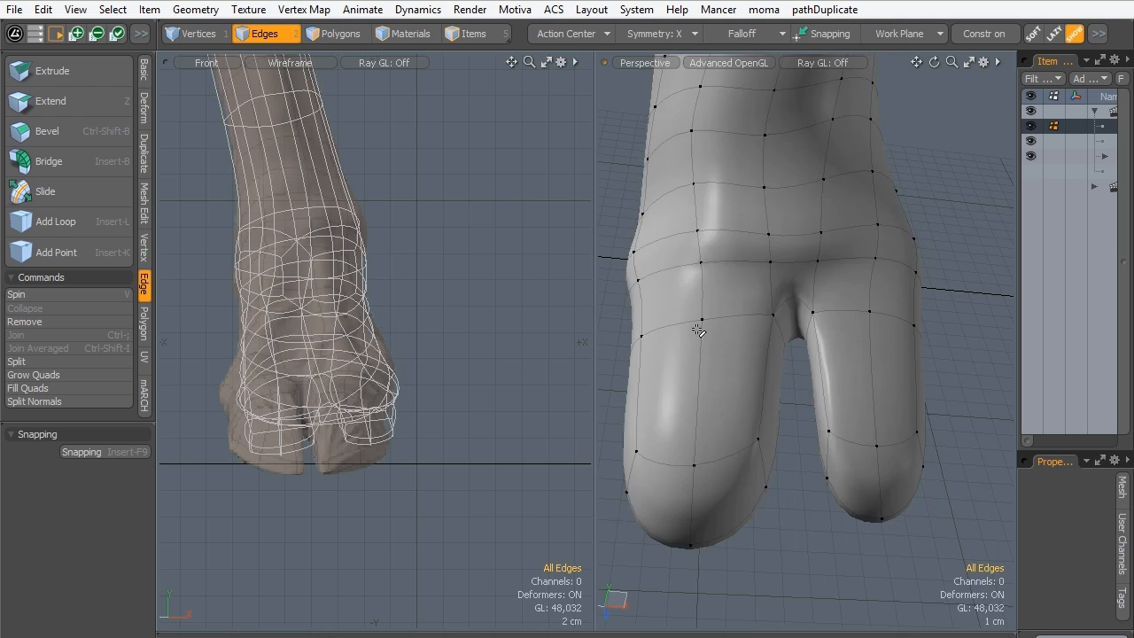
left_click_drag(760, 390, 700, 403, "alt")
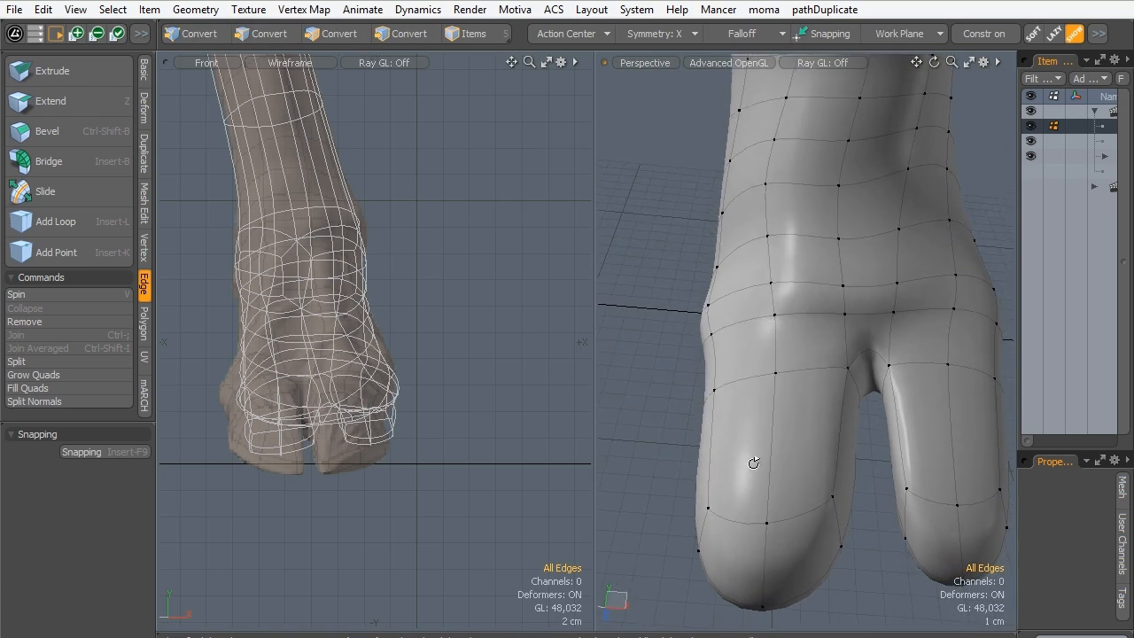
left_click_drag(743, 491, 697, 505, "alt")
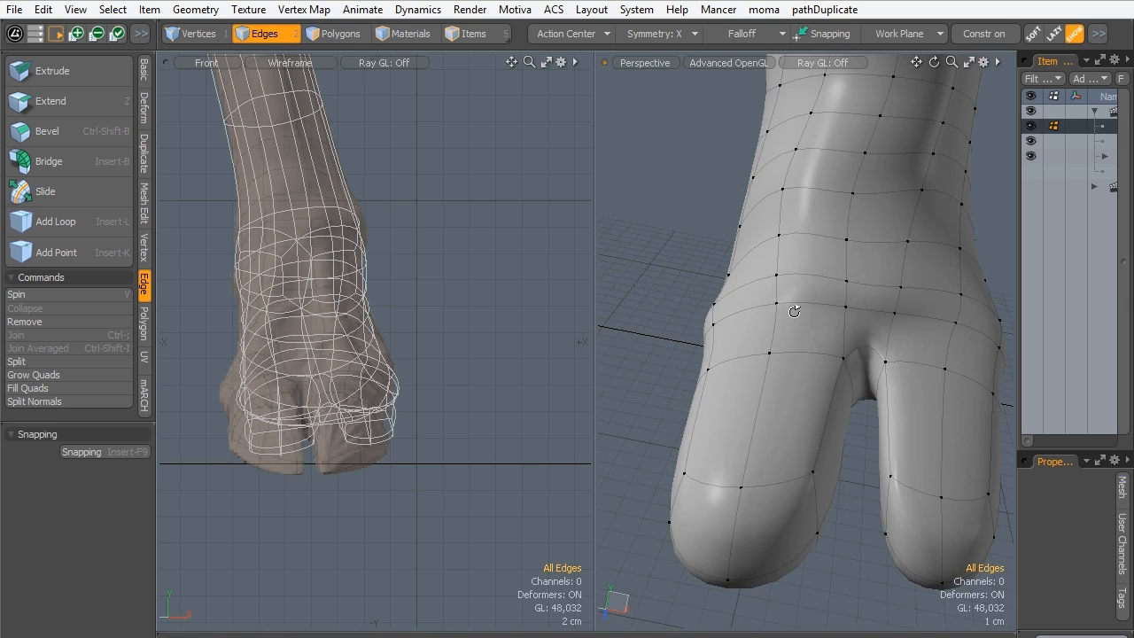
key("Tab")
left_click_drag(742, 388, 773, 429, "alt")
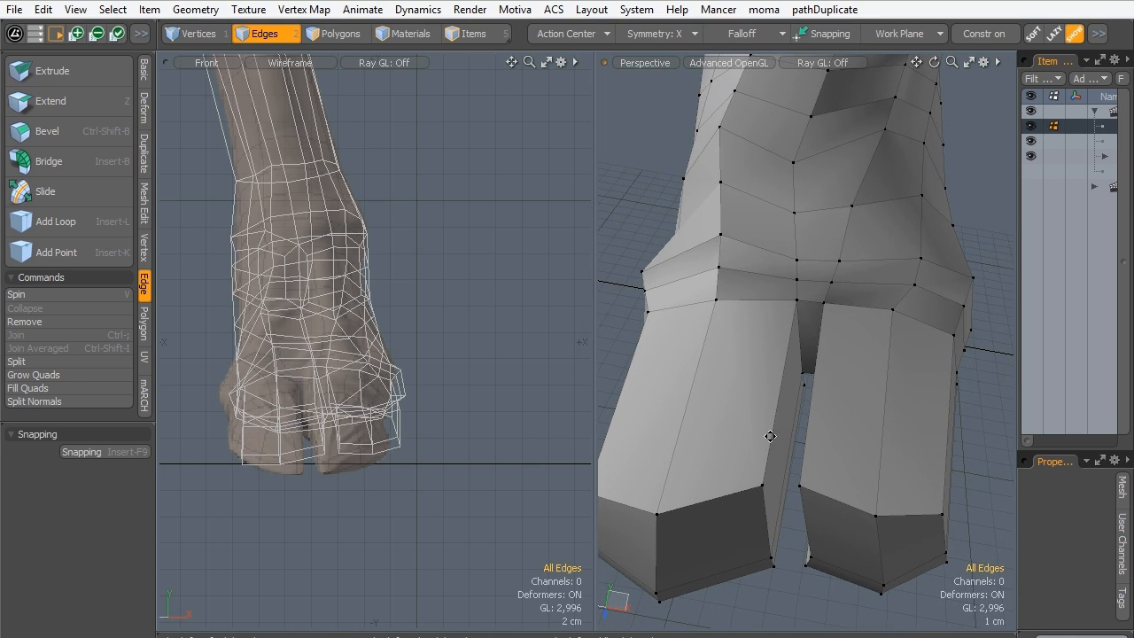
Move the front edges of both toes that border the gap 2.8 cm forward along Z.
key("alt")
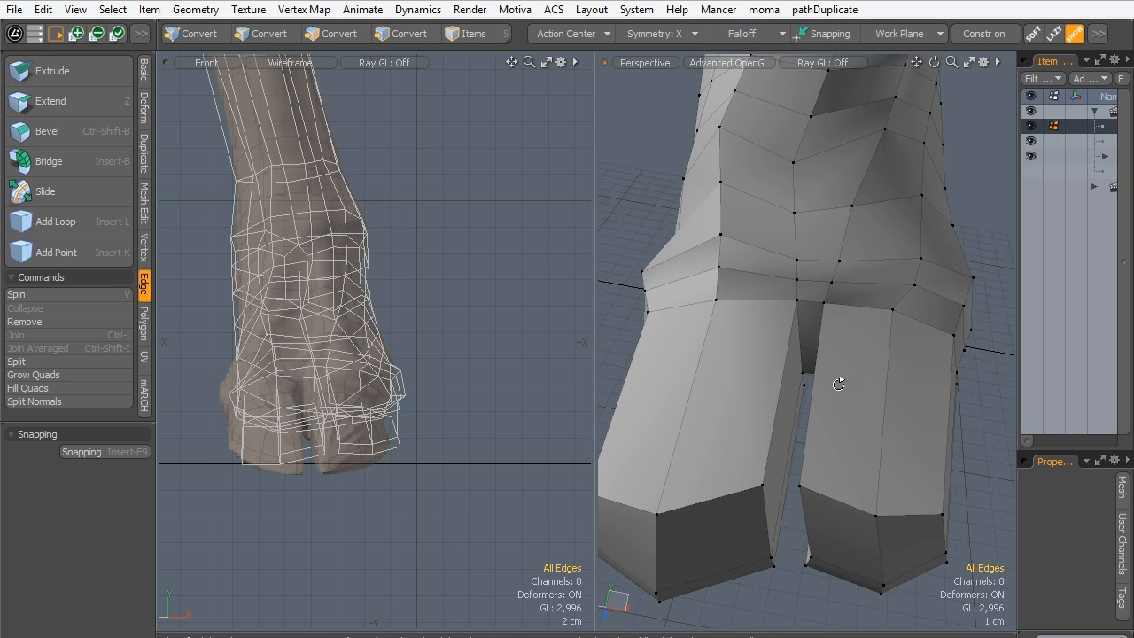
left_click_drag(838, 385, 833, 454, "alt")
left_click(782, 483)
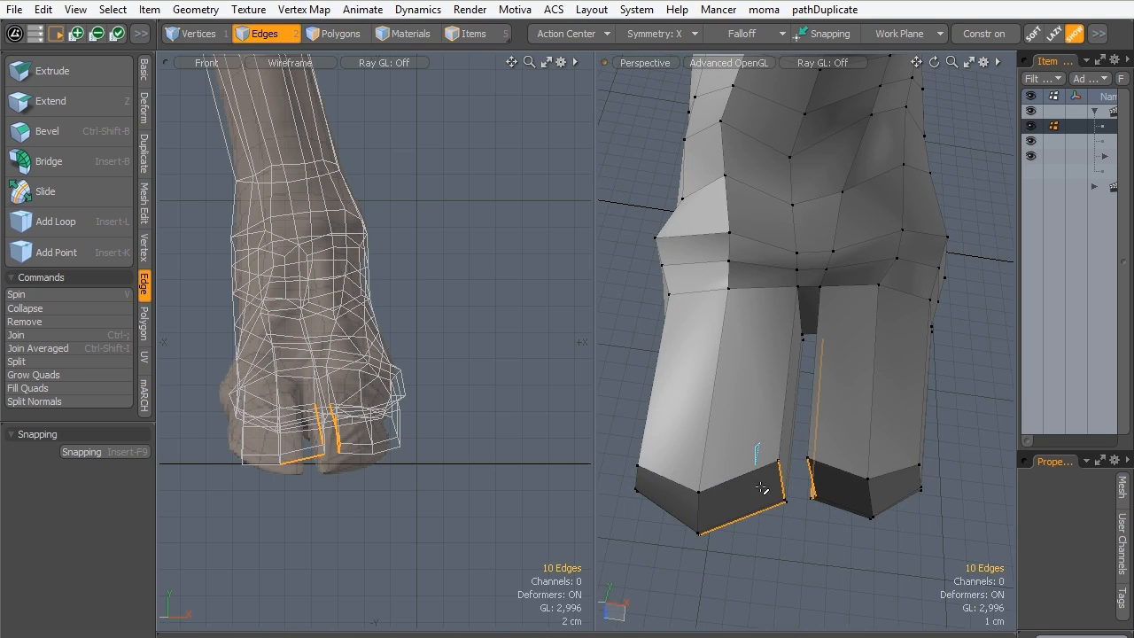
right_click_drag(801, 432, 827, 492, "shift")
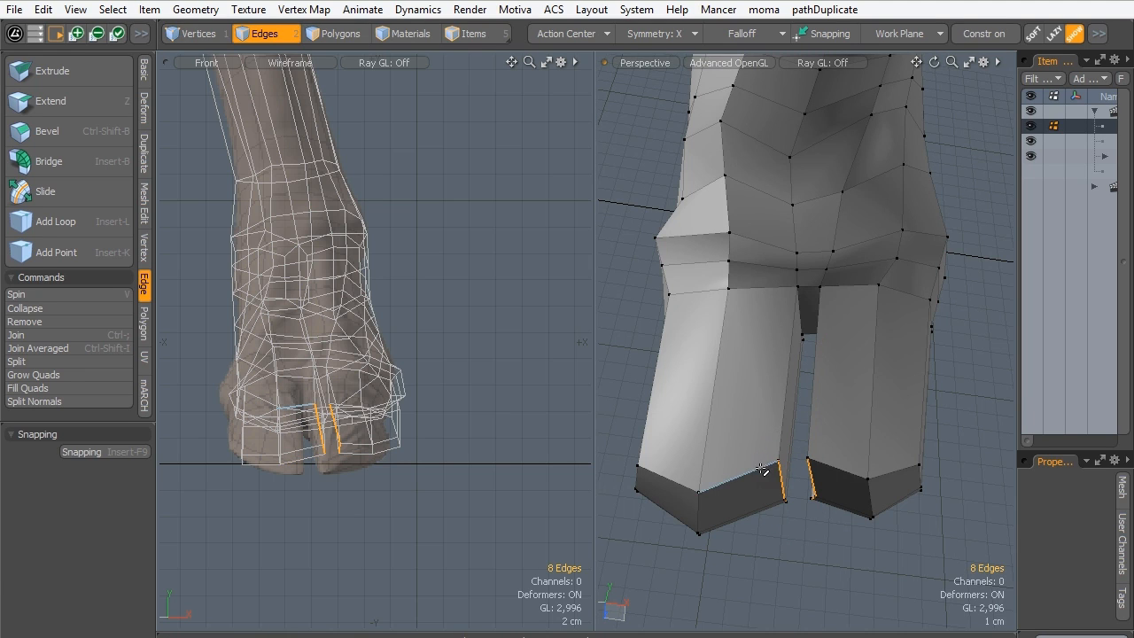
key("w")
left_click_drag(793, 523, 789, 580)
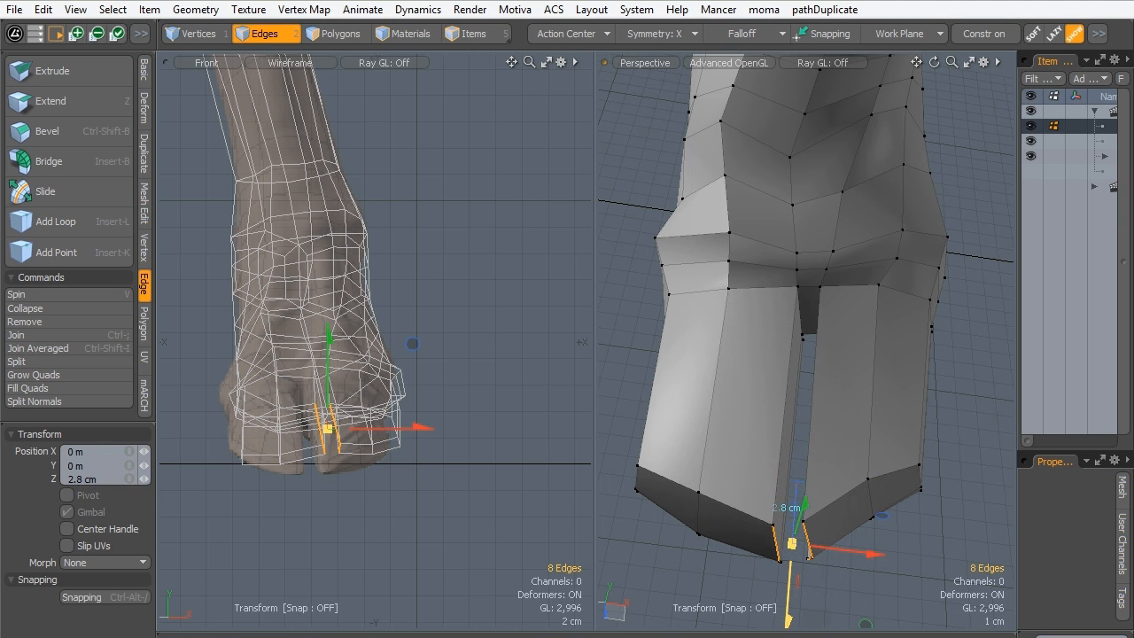
key("q")
Move the vertical middle edge on the right toe's front face 6.6153 mm along X and 7.2113 mm along Z.
left_click_drag(831, 481, 846, 414, "alt")
left_click_drag(846, 413, 815, 488, "ctrl+alt")
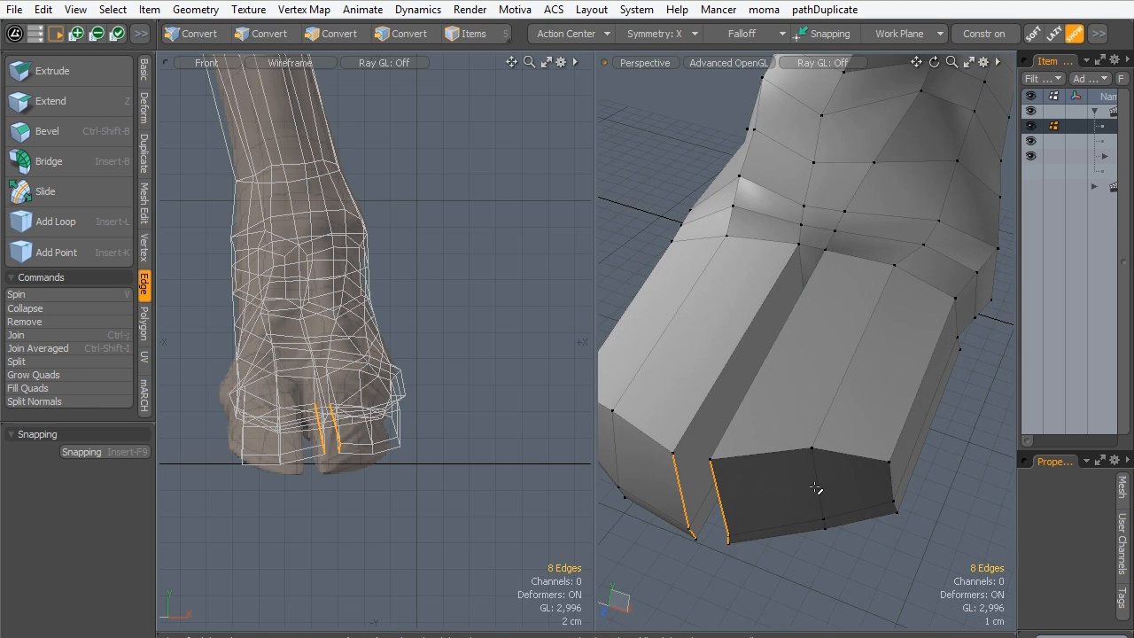
left_click(892, 494, "shift")
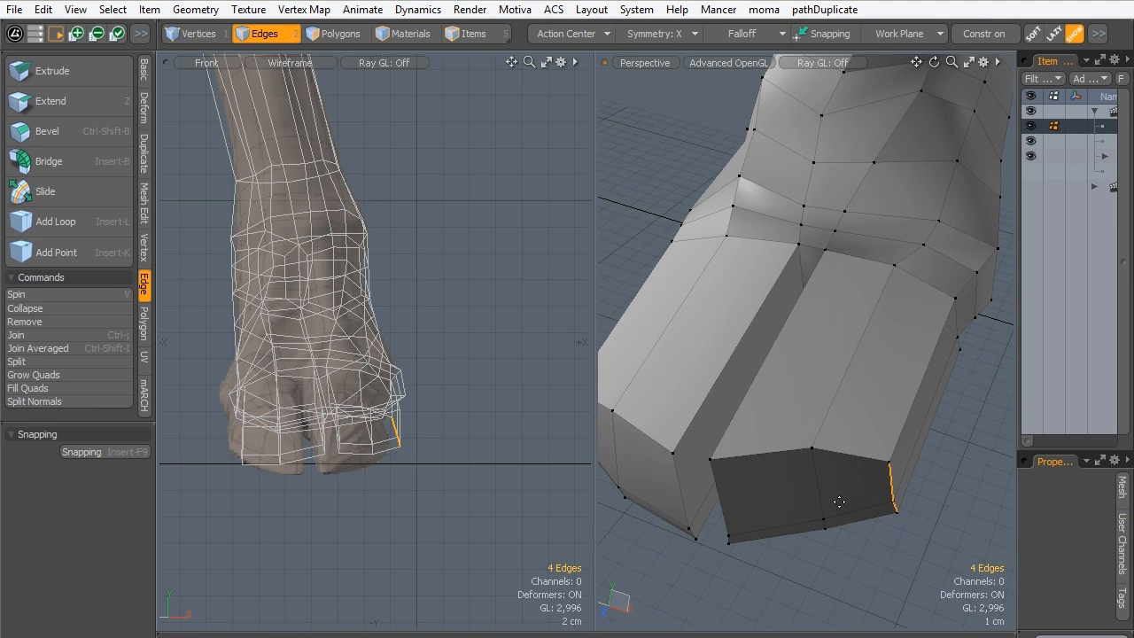
key("w")
left_click_drag(839, 501, 891, 520, "alt")
key("q")
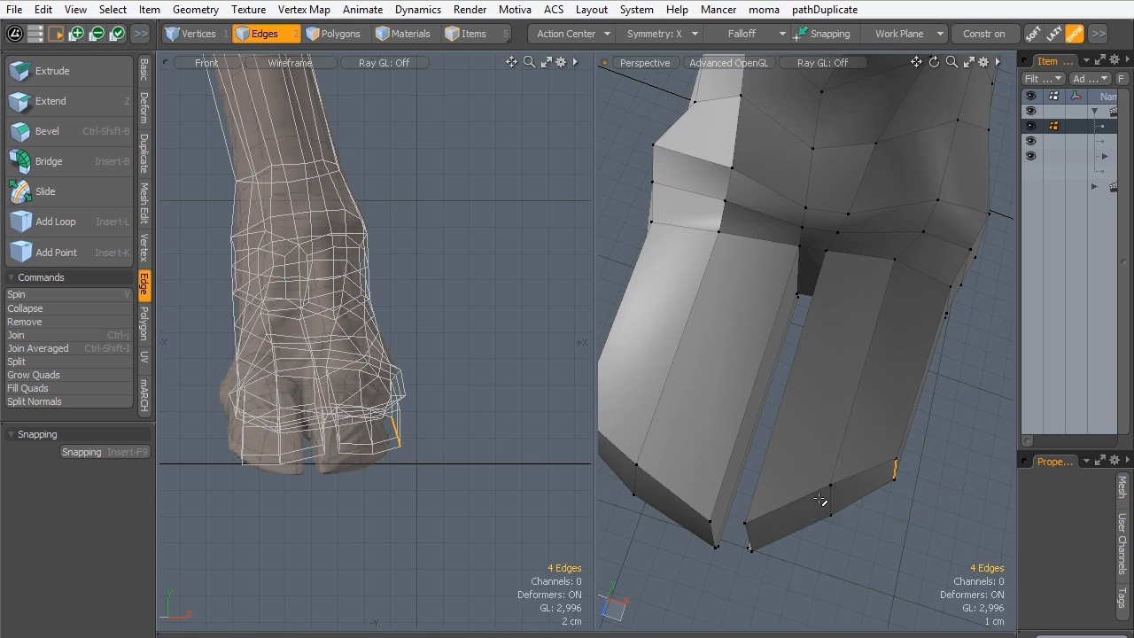
key("w")
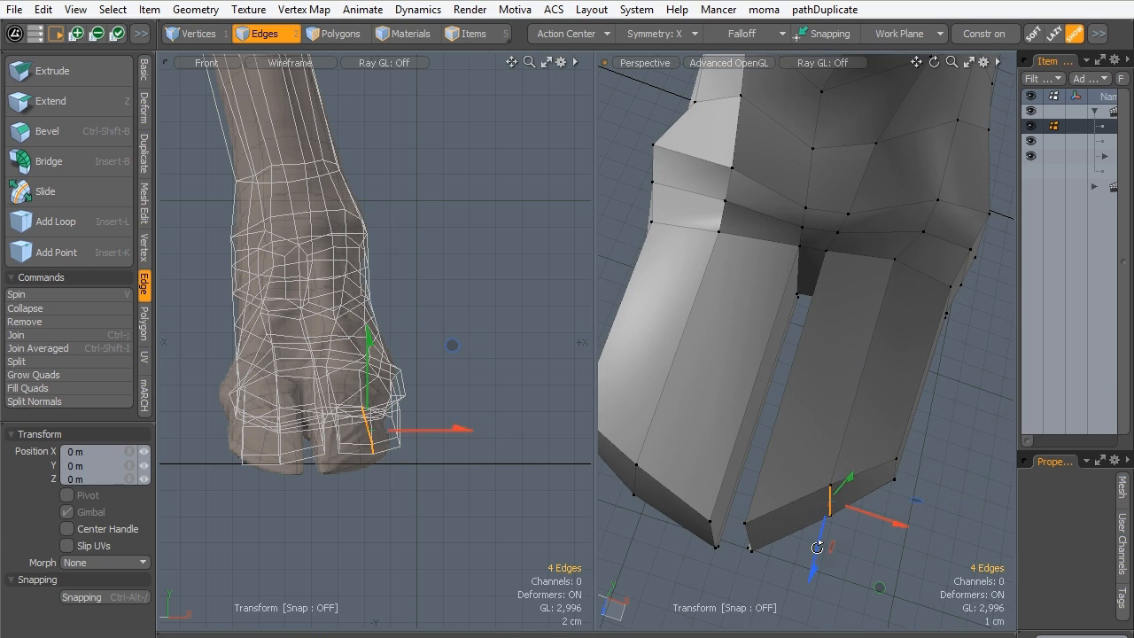
left_click_drag(820, 471, 837, 513, "alt")
left_click_drag(887, 588, 892, 612)
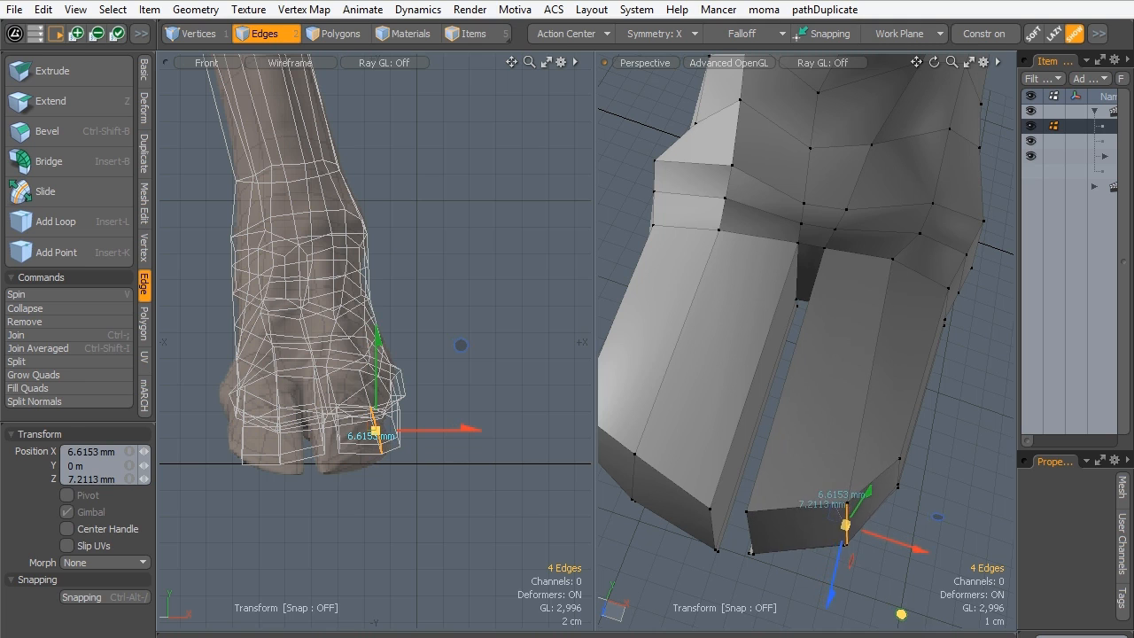
Move the outer vertical front edge of the left toe 5.8433 mm along X and -8.5243 mm along Z.
key("q")
mouse_move(726, 458)
left_mouse_down("alt")
mouse_move(749, 422)
mouse_move(785, 434)
left_mouse_up("alt")
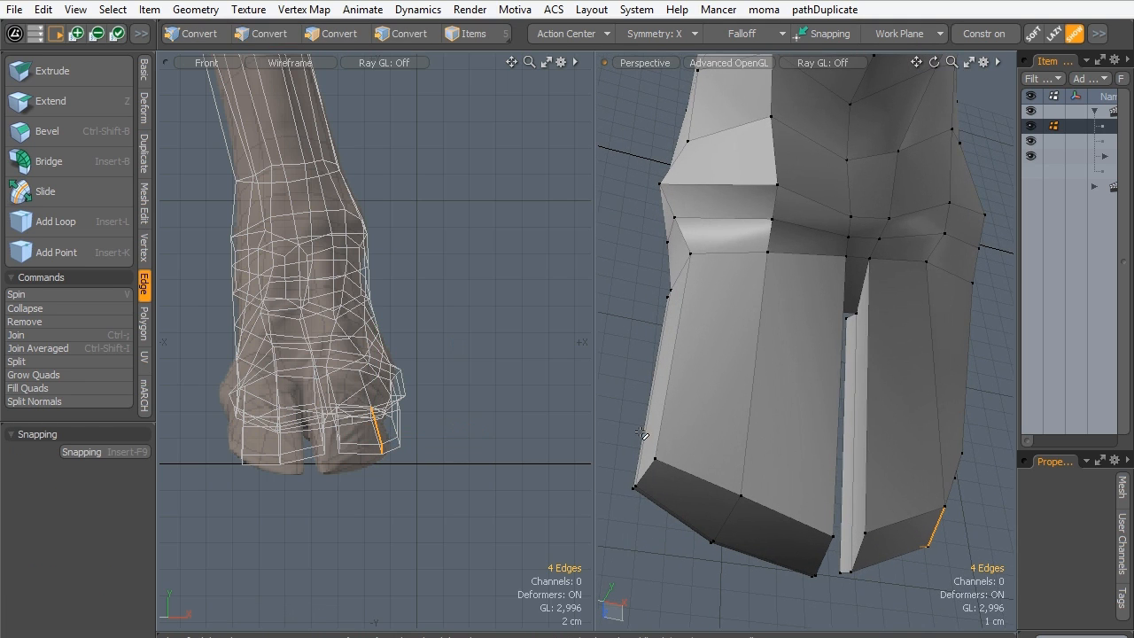
right_click_drag(618, 435, 666, 493)
key("w")
left_click_drag(654, 445, 715, 526, "alt")
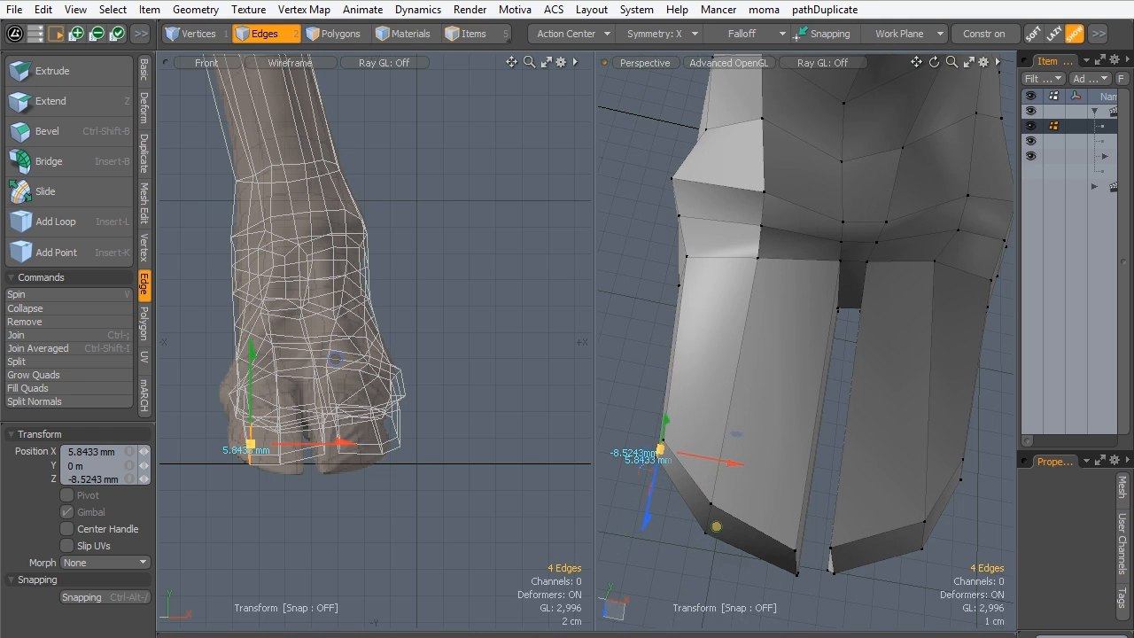
Move the upper front vertices of both toes that border the gap backward to slope the toe fronts.
key("space")
left_click(648, 408)
left_click_drag(647, 408, 630, 380, "alt")
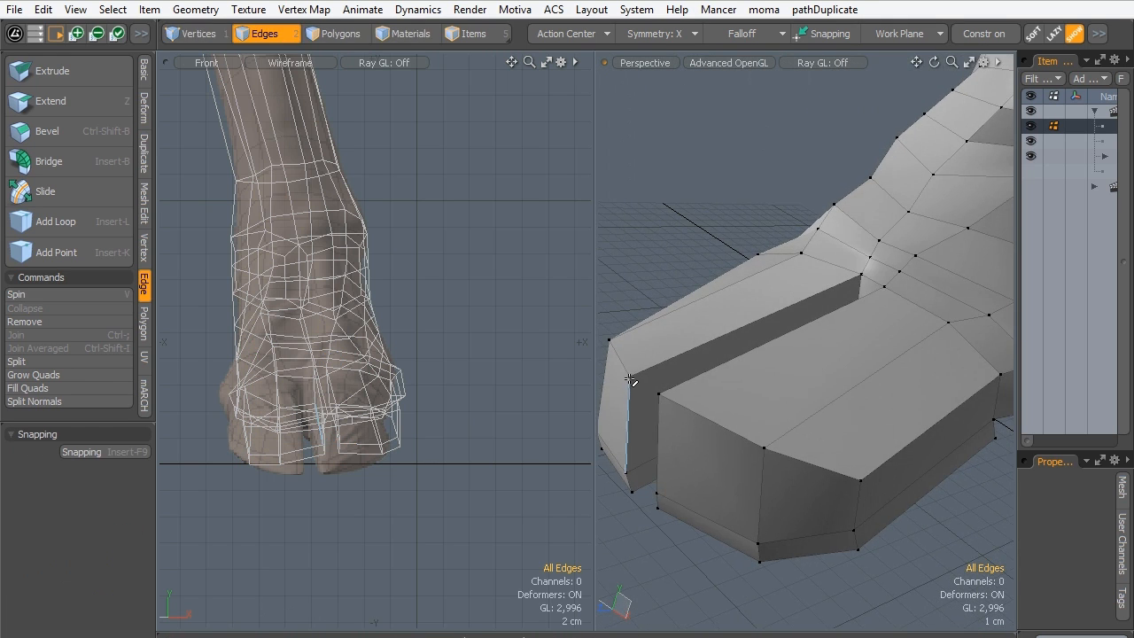
left_click(205, 37)
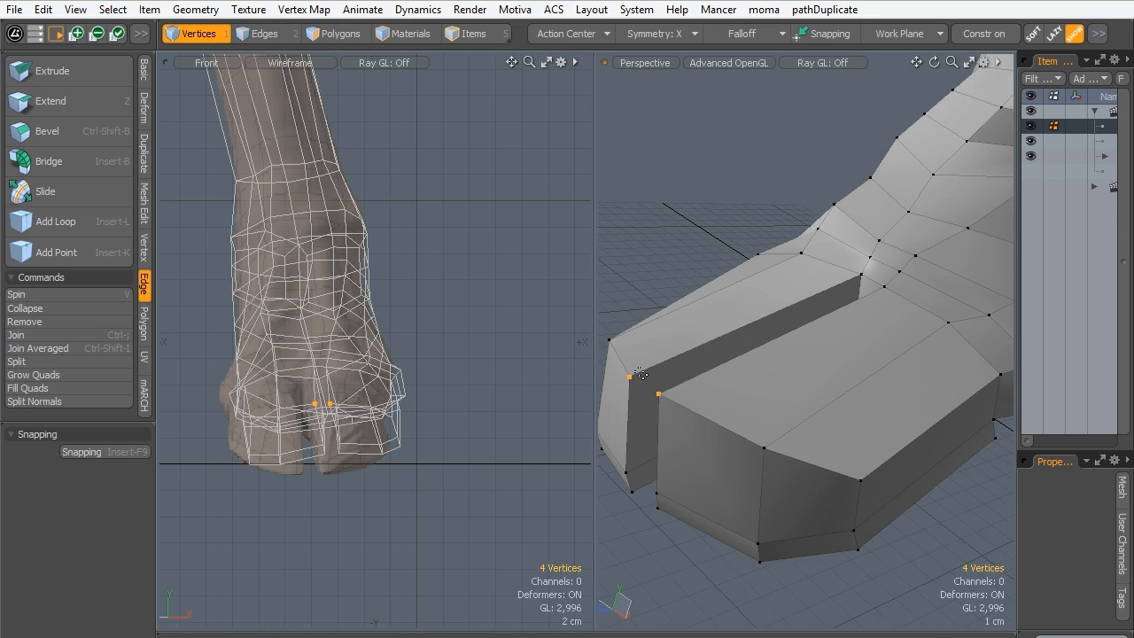
key("y")
left_click_drag(617, 388, 651, 382)
key("space")
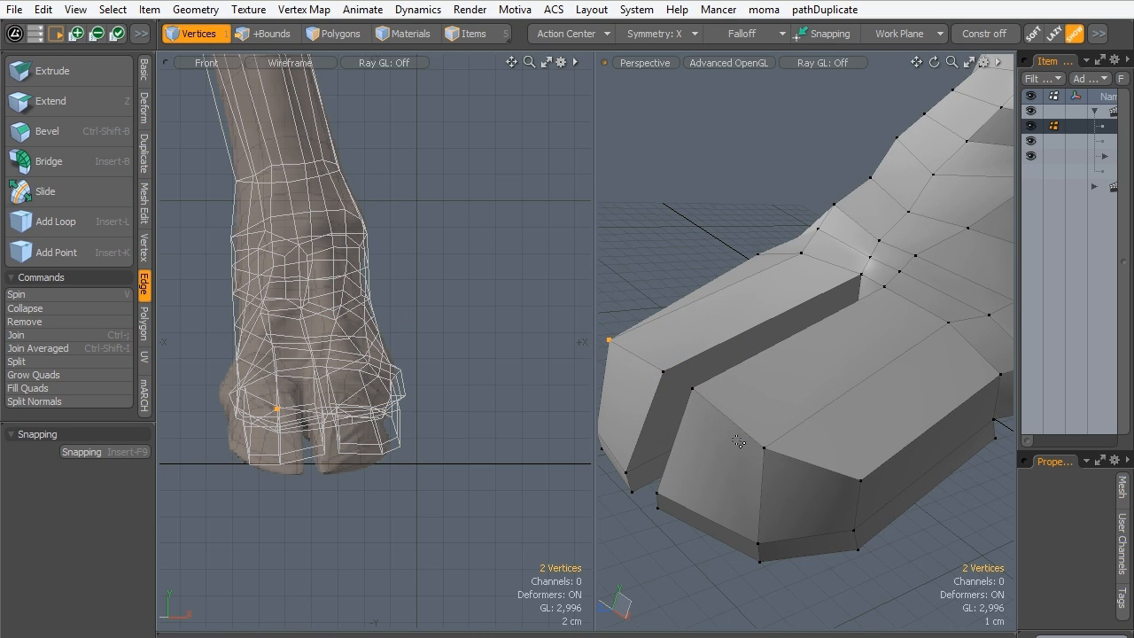
Move the upper middle front vertices of both toes backward, followed by the upper outer front vertices.
key("y")
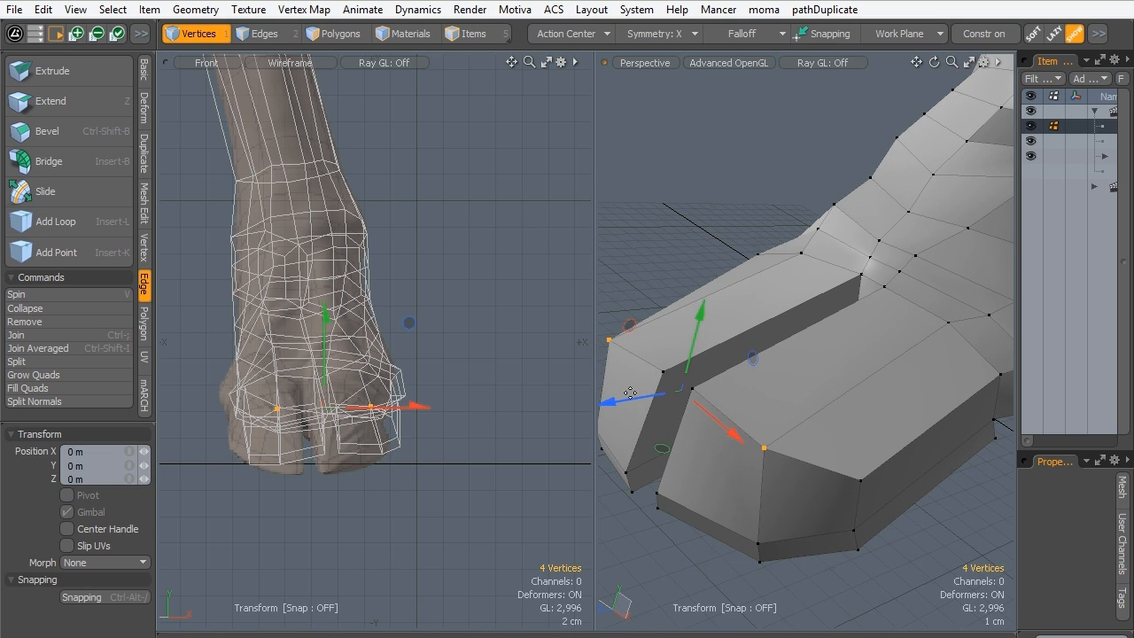
left_click_drag(630, 394, 663, 386)
key("space")
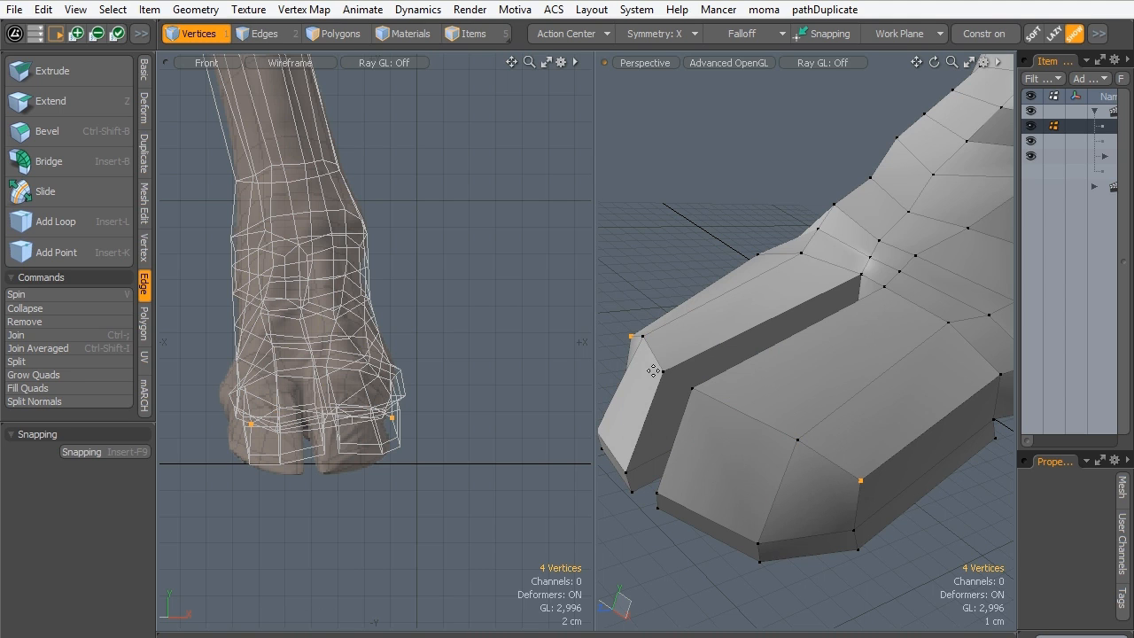
key("y")
left_click_drag(653, 371, 704, 519, "alt")
key("space")
left_click(701, 354)
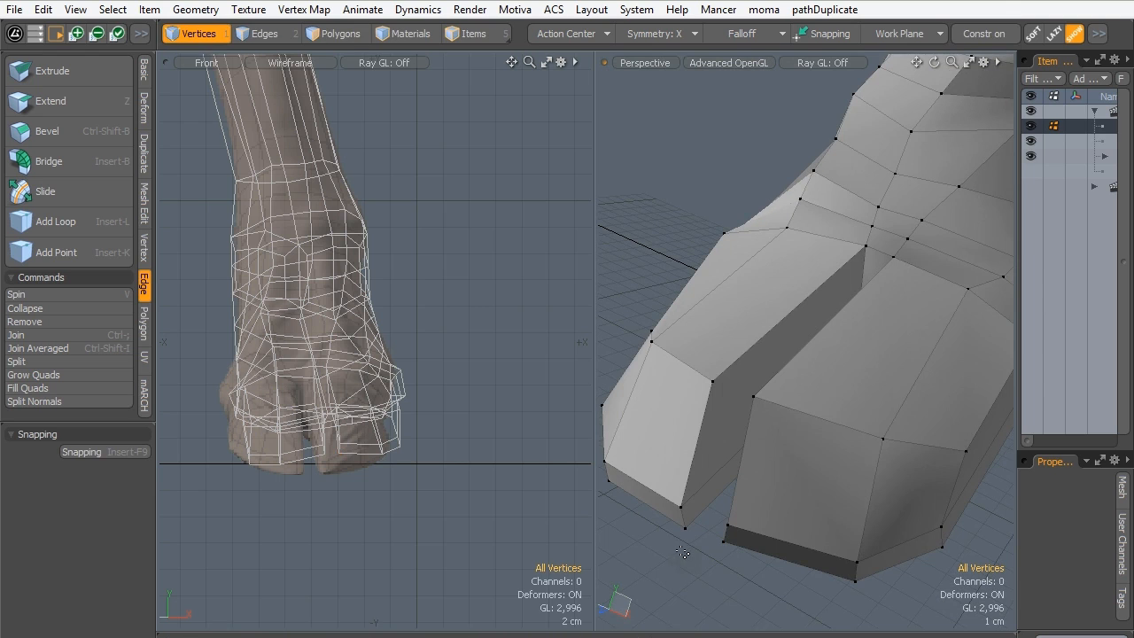
Check the toes' shape with subdivision smoothing and return to the low-poly display.
key("shift+Tab")
key("shift+Tab")
key("shift+Tab")
key("shift+Tab")
key("alt")
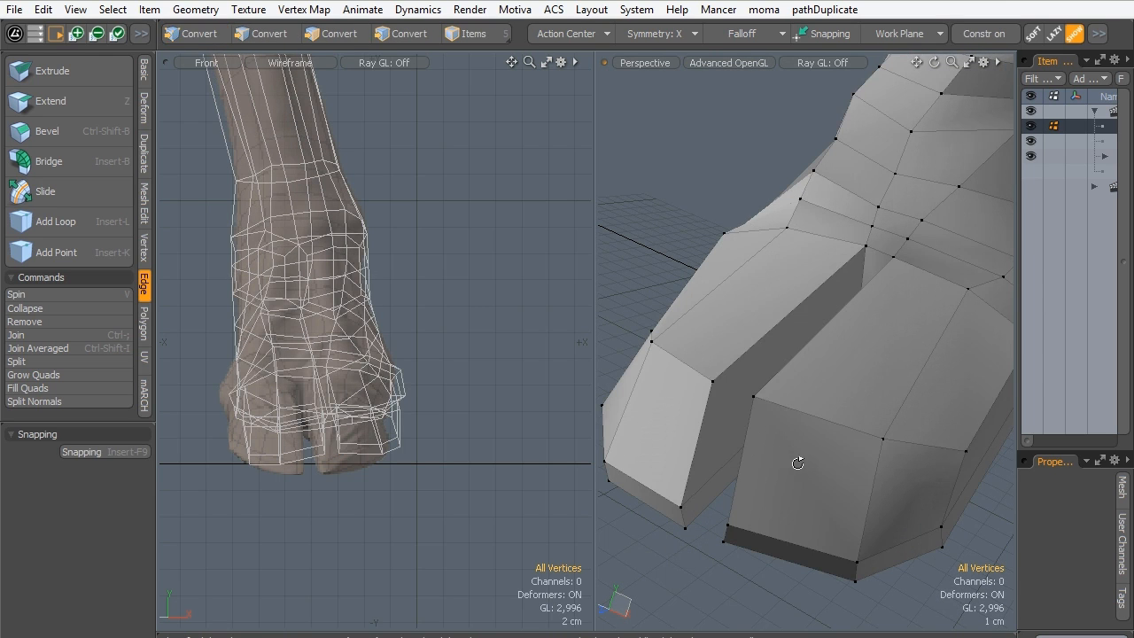
left_click_drag(796, 428, 540, 227, "alt")
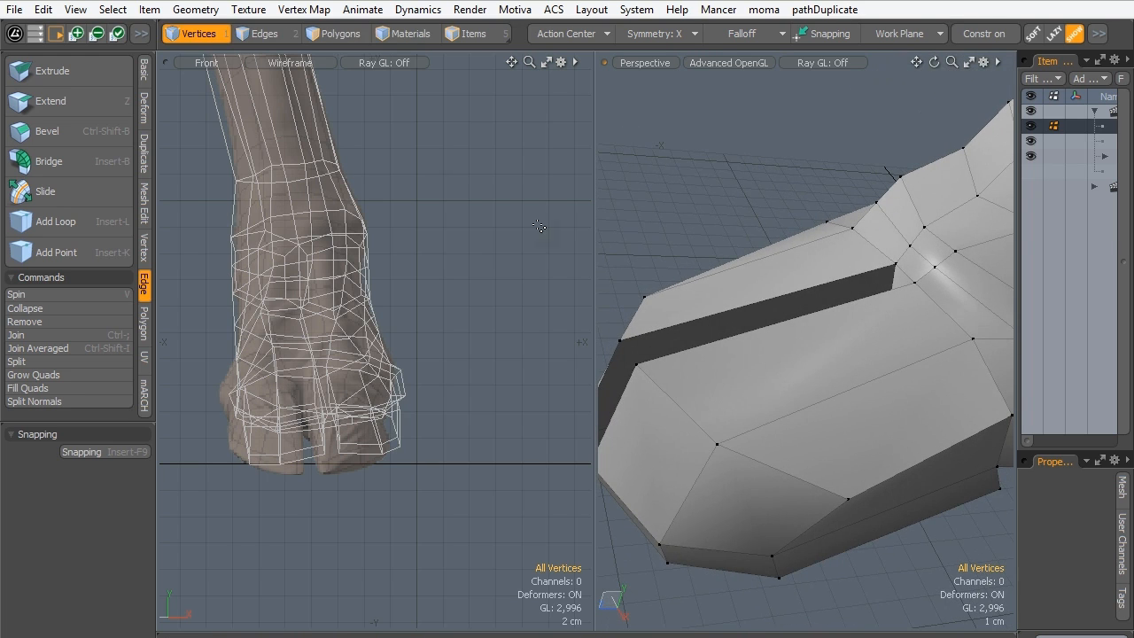
Loop-slice the polygons around the right toe with one edge loop about halfway along its length.
left_click(316, 33)
left_click_drag(752, 384, 835, 448)
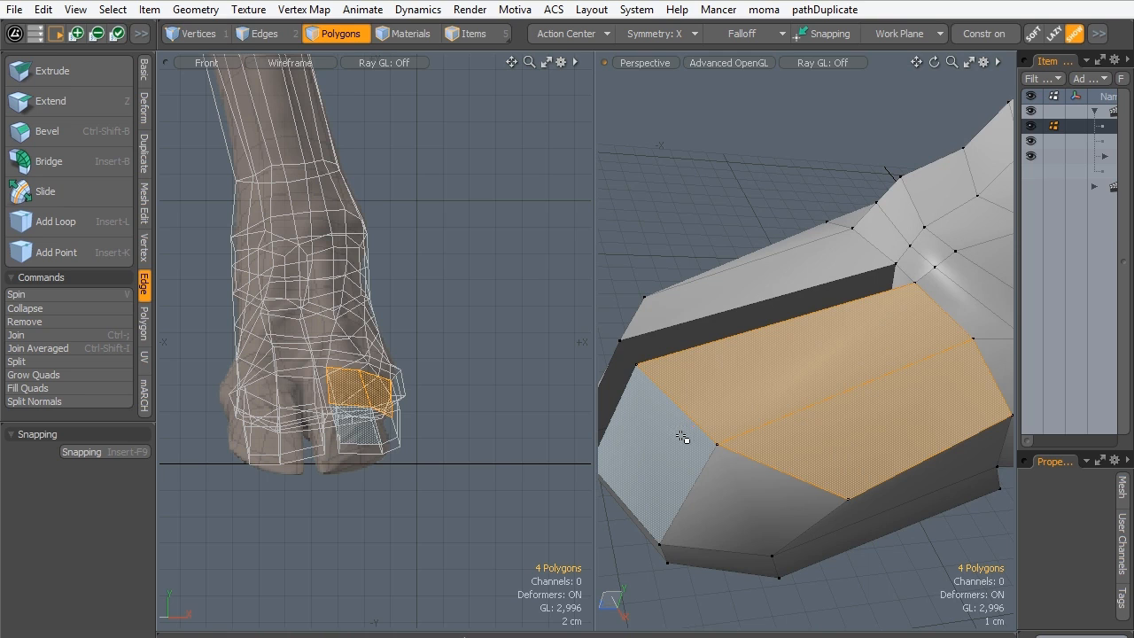
key("l")
key("alt+c")
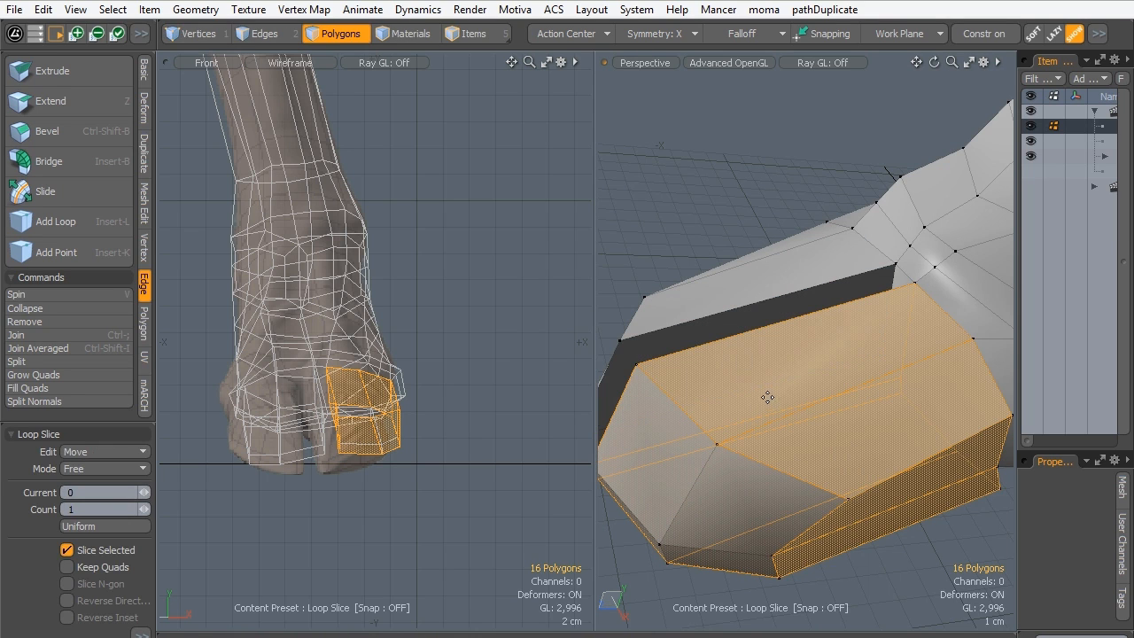
left_click(767, 397)
left_click_drag(687, 126, 711, 116)
key("space")
Loop-slice the polygons around the left toe with one edge loop at 50% of its length.
left_click(746, 264)
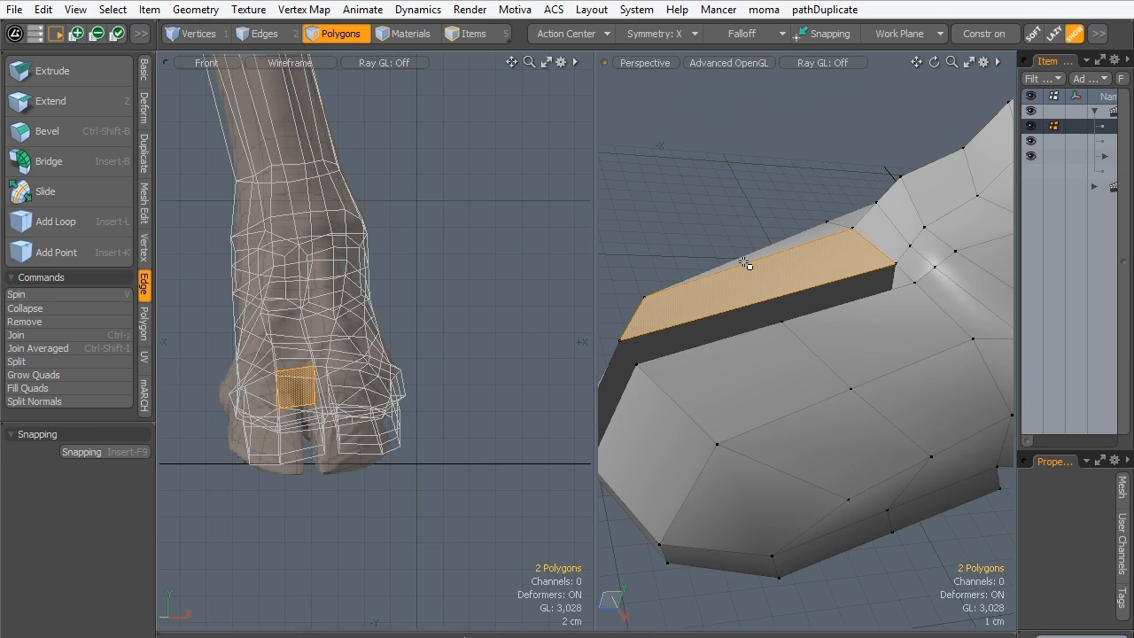
key("l")
key("alt+c")
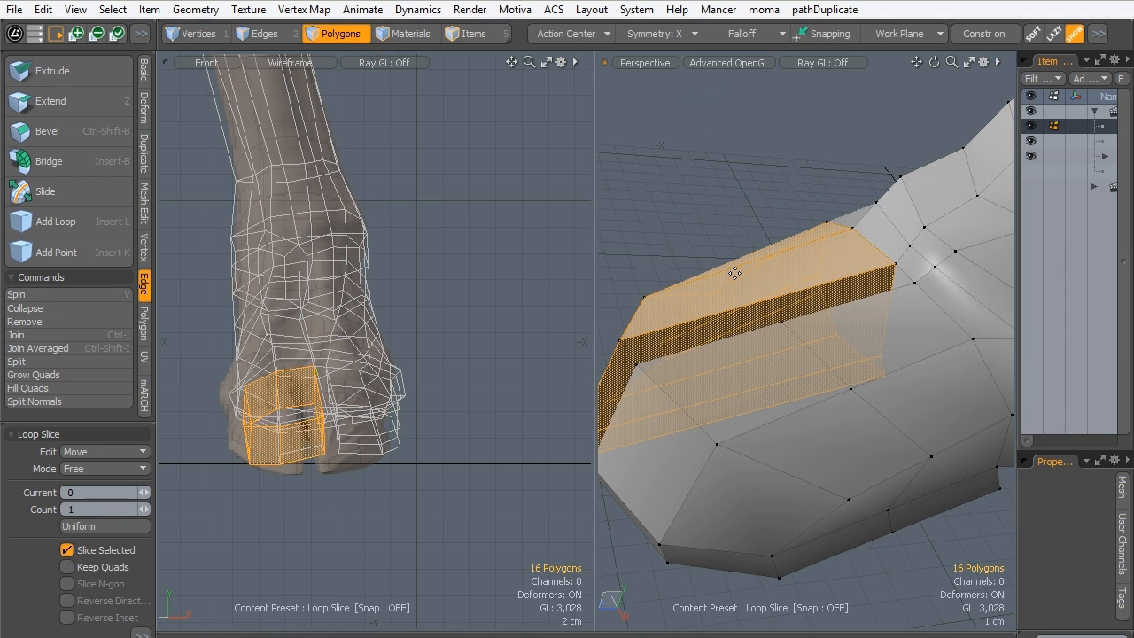
left_click(735, 272)
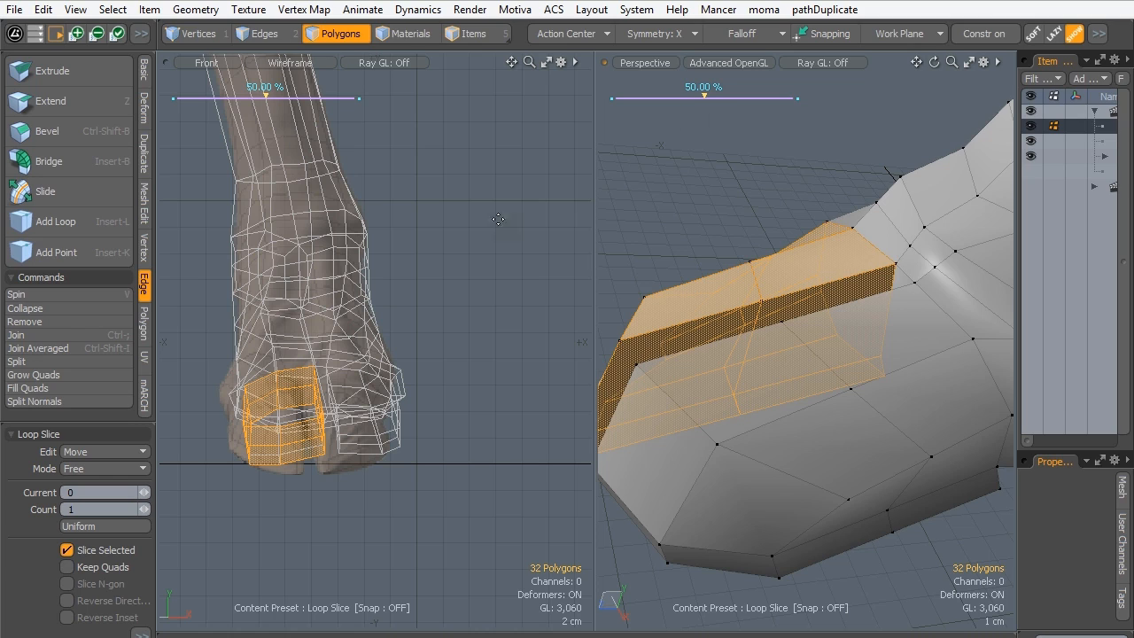
left_click(19, 439)
left_click(16, 437)
left_click_drag(59, 423, 67, 335)
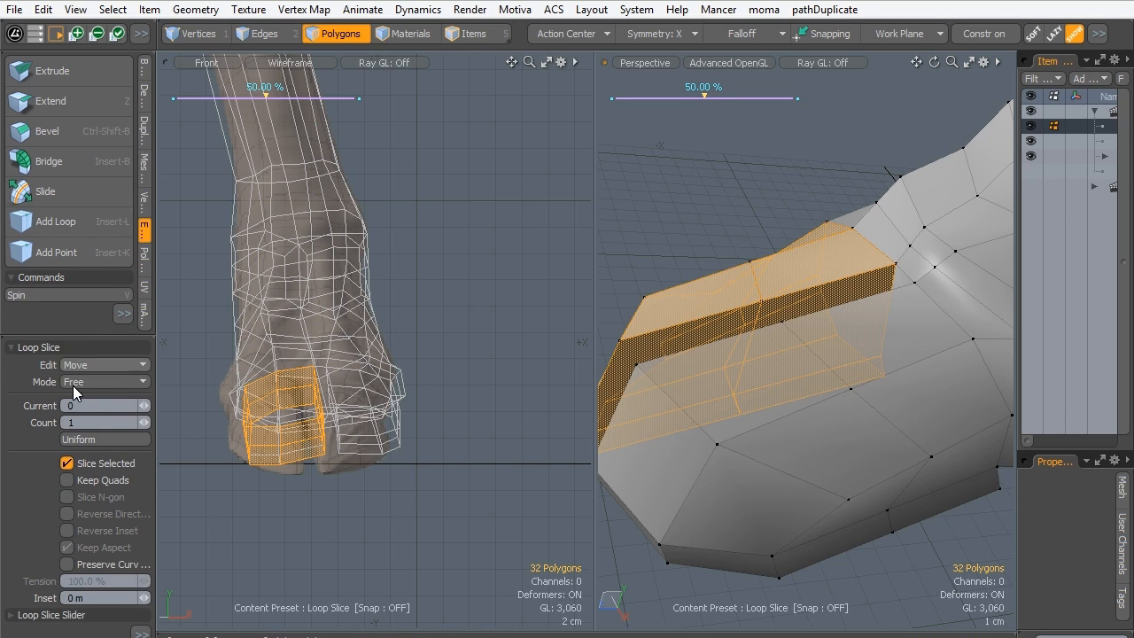
key("space")
left_click(704, 223)
Check the smoothed toes, and switch the Front viewport to the Right view, framed closely on the toes over the reference.
left_click_drag(676, 531, 721, 419, "alt")
key("Tab")
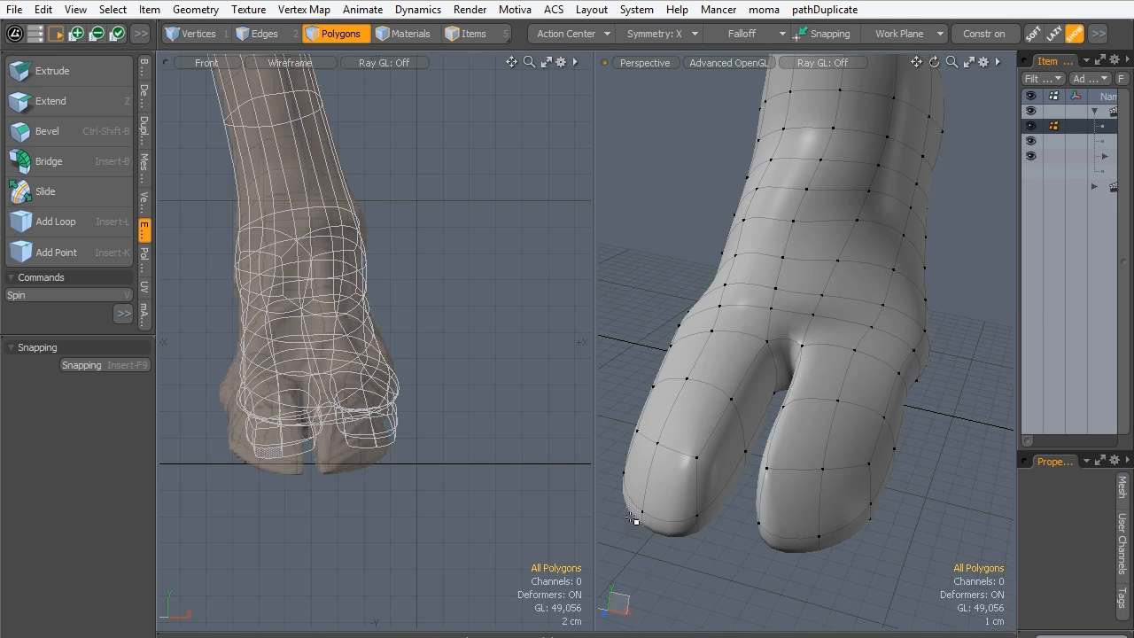
key("Tab")
key("ctrl+space")
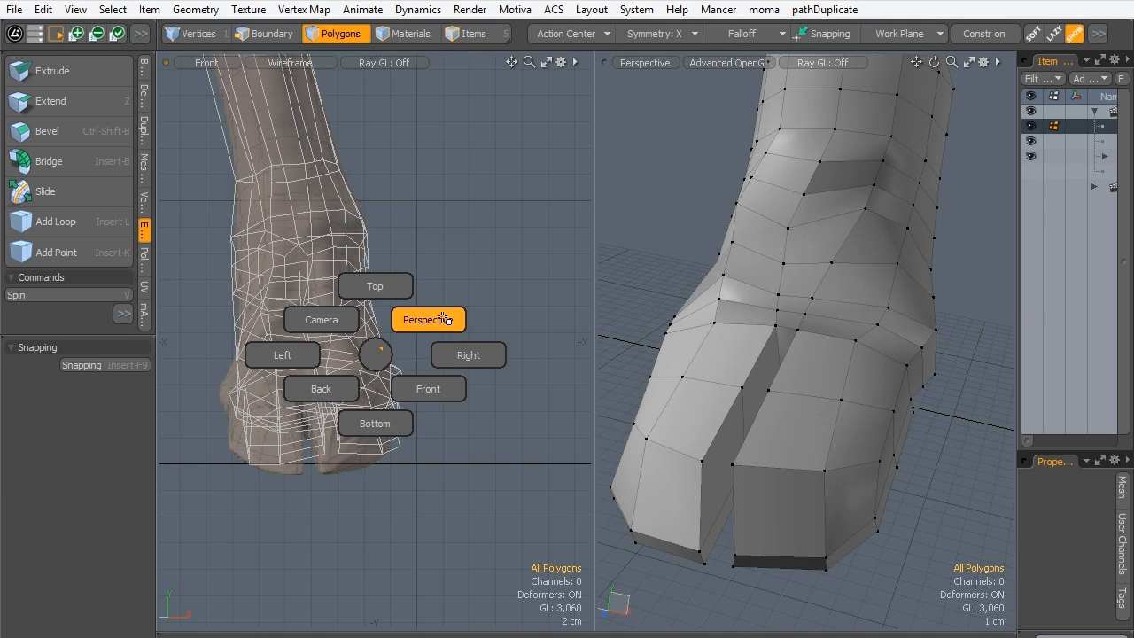
left_click(426, 321)
mouse_move(398, 398)
left_mouse_down("alt")
mouse_move(329, 426)
mouse_move(305, 393)
mouse_move(400, 410)
left_mouse_up("alt")
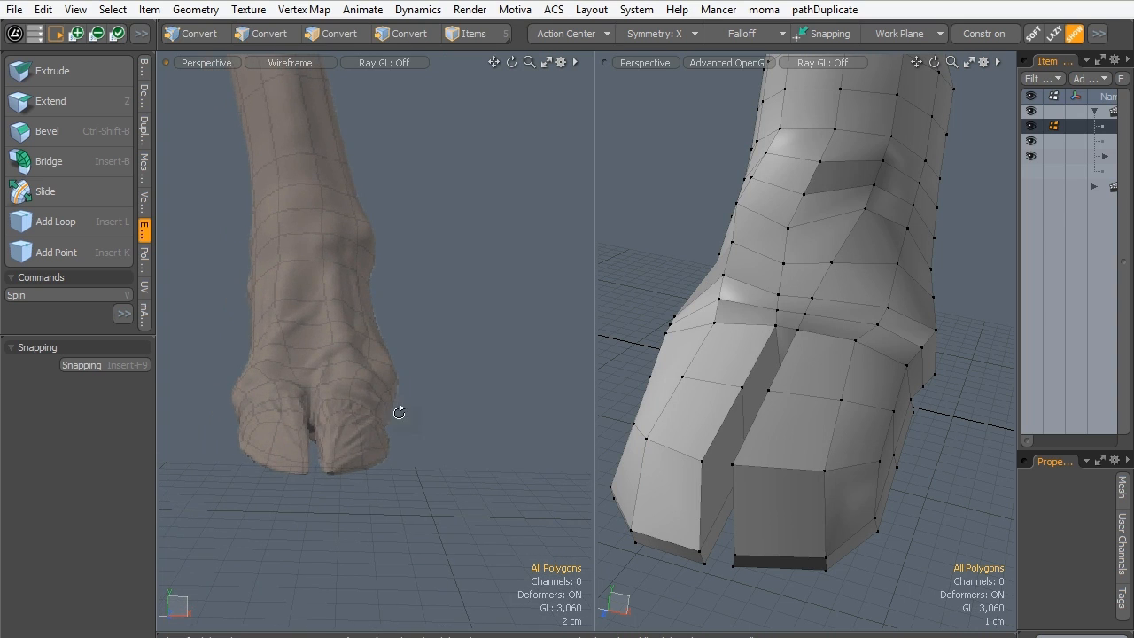
key("ctrl+space")
left_click(454, 443)
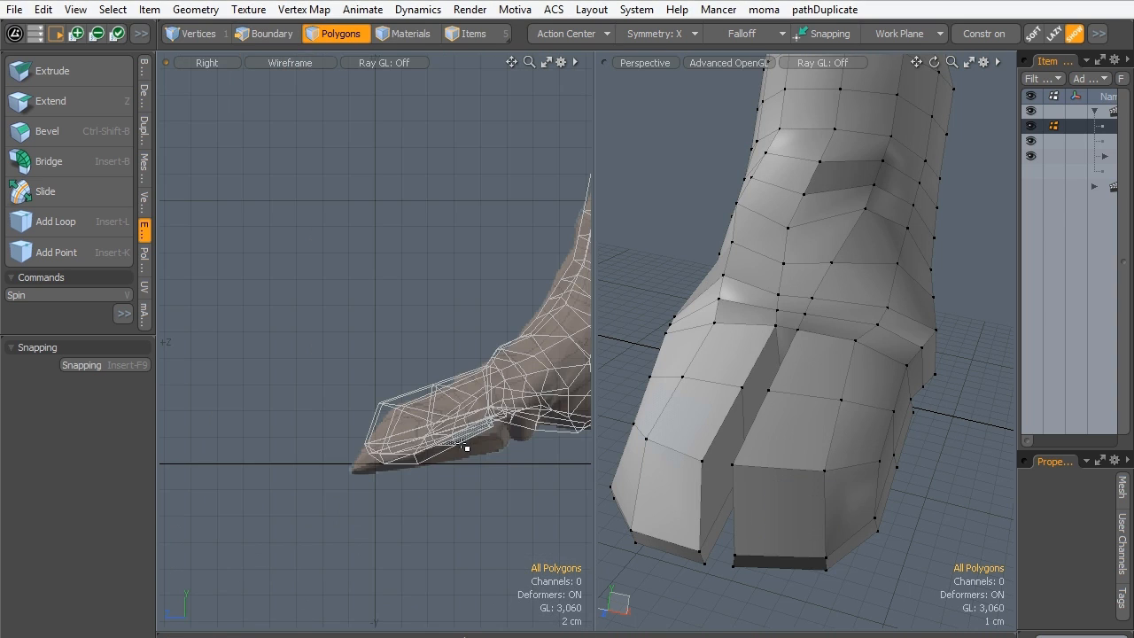
left_click_drag(398, 422, 321, 435, "alt")
left_click_drag(321, 435, 329, 331, "ctrl+alt")
left_click_drag(330, 332, 329, 366, "ctrl+alt")
Move the upper front vertices bordering the toe gap down and back onto the reference outline in the Right view.
left_click_drag(656, 426, 678, 468, "alt")
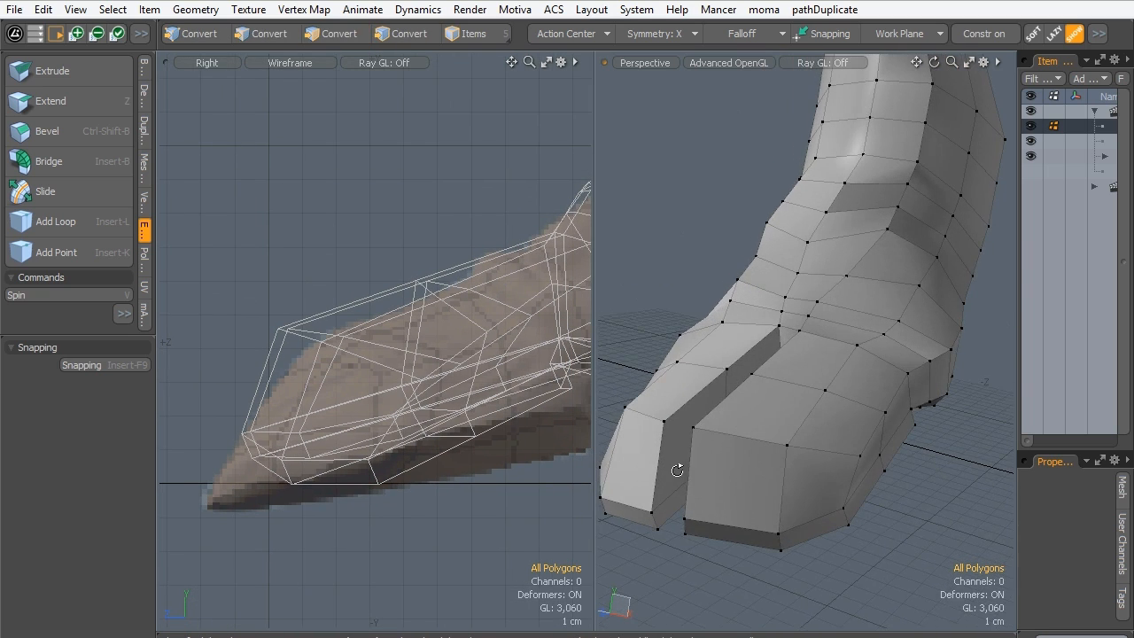
left_click(186, 37)
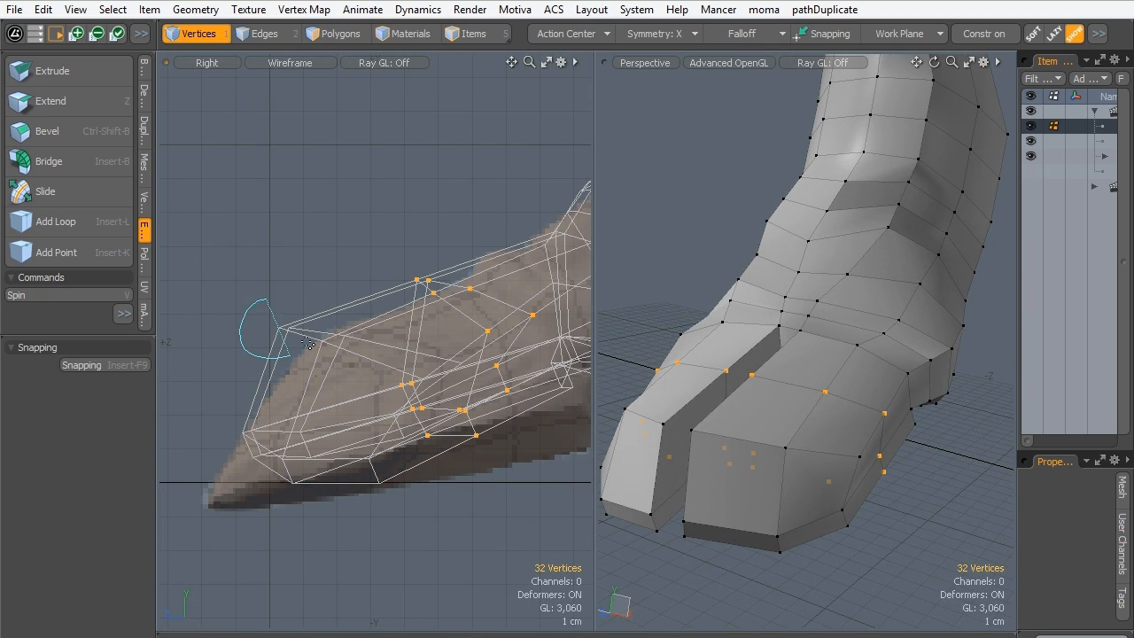
left_click_drag(745, 433, 662, 407, "alt")
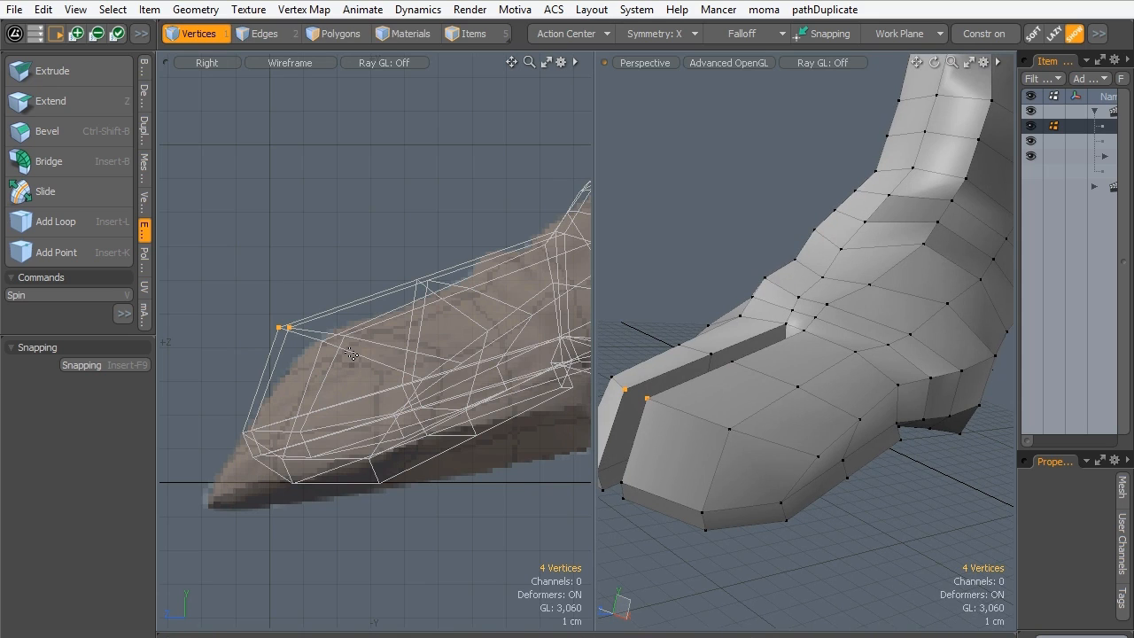
key("w")
left_click_drag(213, 250, 233, 264)
key("q")
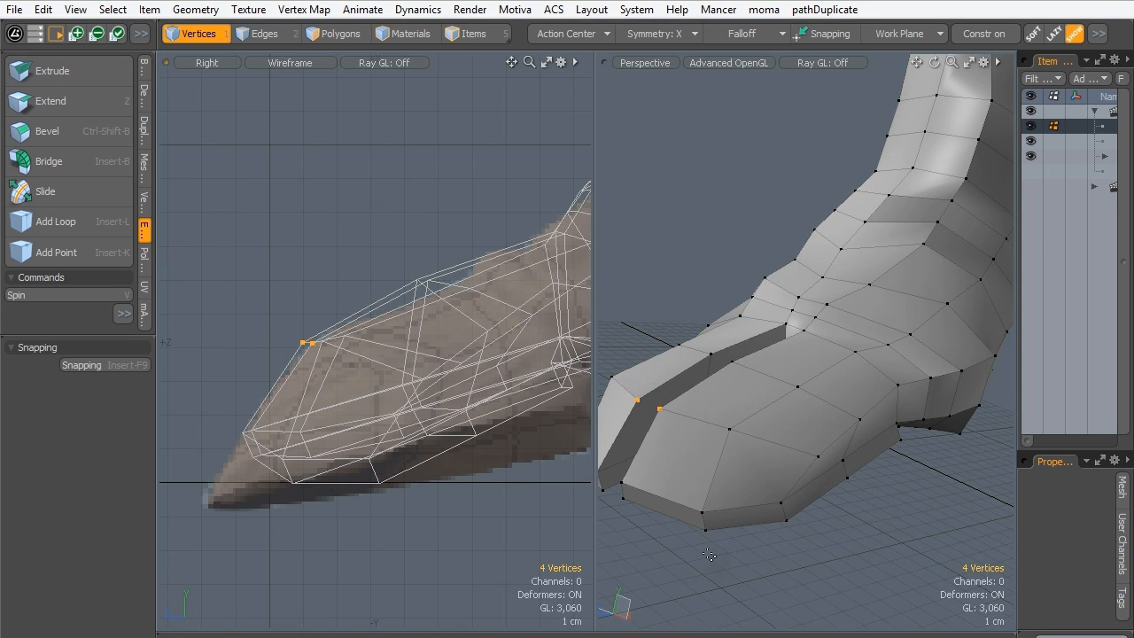
Move the lower front vertices bordering the toe gap forward and down to the pointed tip of the reference hoof.
left_click_drag(753, 395, 675, 399, "alt")
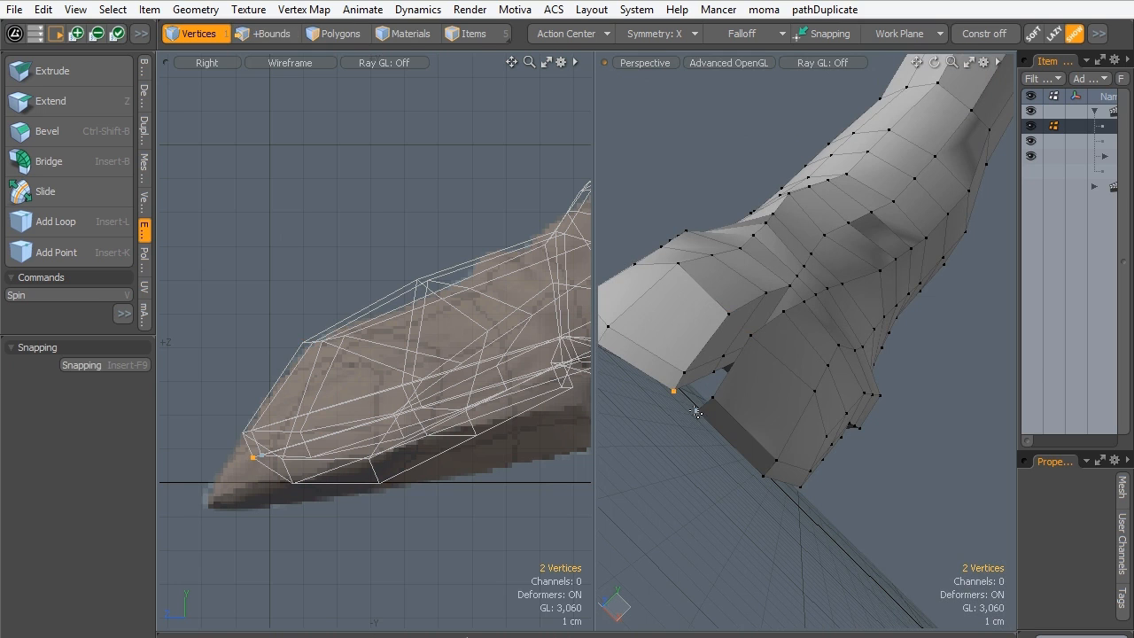
left_click_drag(690, 342, 594, 299, "alt")
key("w")
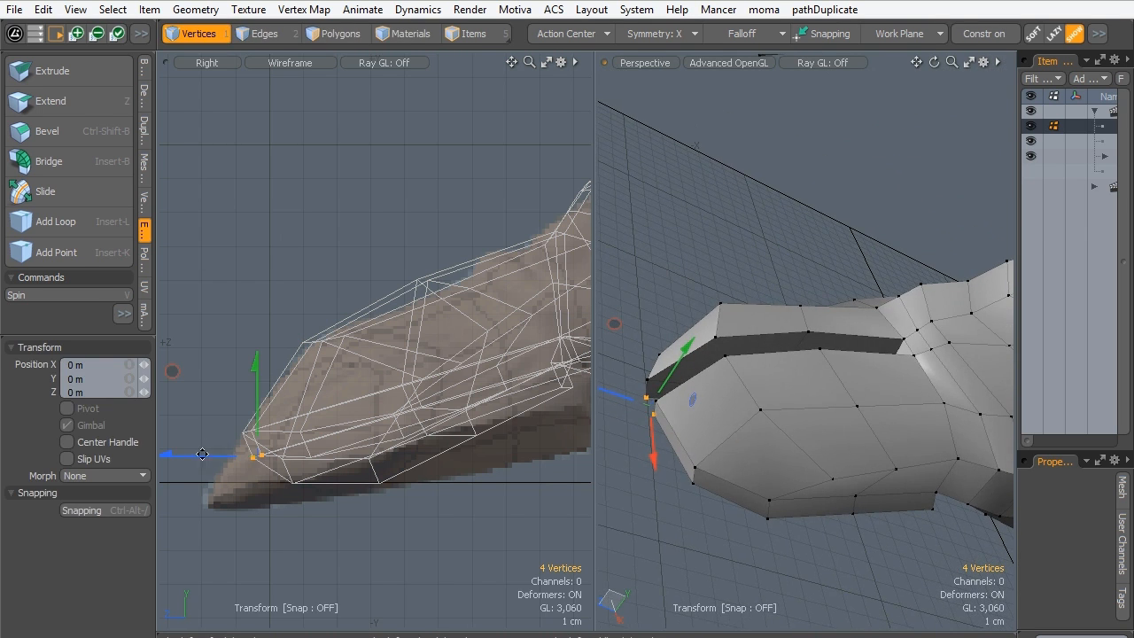
left_click_drag(202, 454, 211, 497)
key("q")
Move the upper outer front vertex of the right toe forward along Z.
left_click_drag(744, 292, 722, 470, "alt")
left_click(853, 458)
left_click(810, 340)
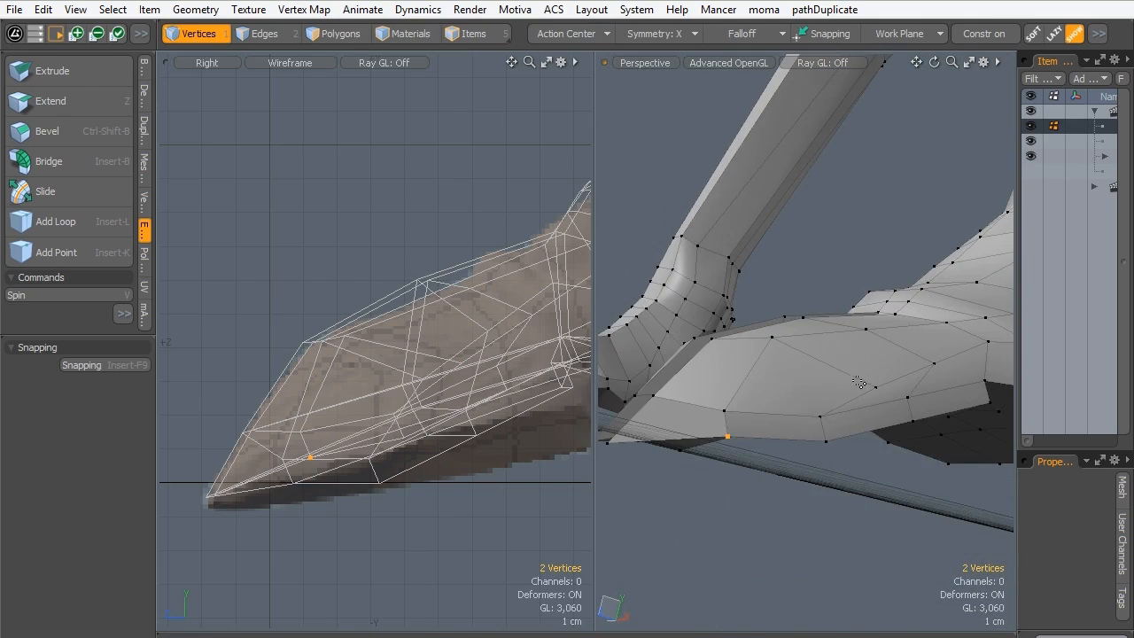
left_click_drag(842, 355, 839, 429, "alt")
left_click(858, 449)
left_click_drag(772, 449, 889, 481, "alt")
key("w")
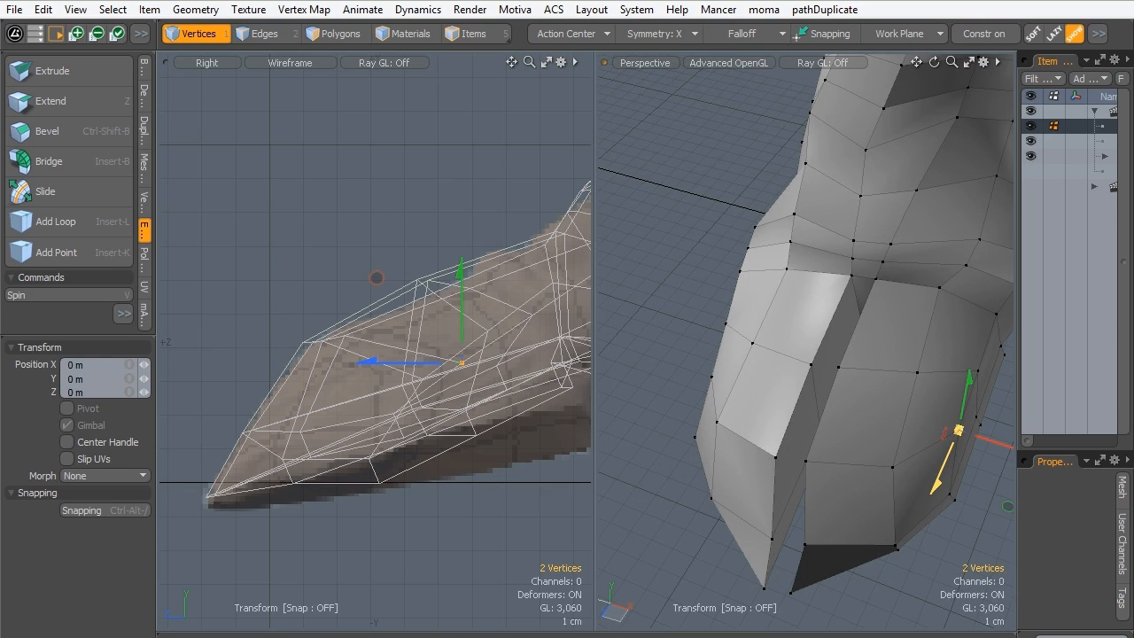
key("space")
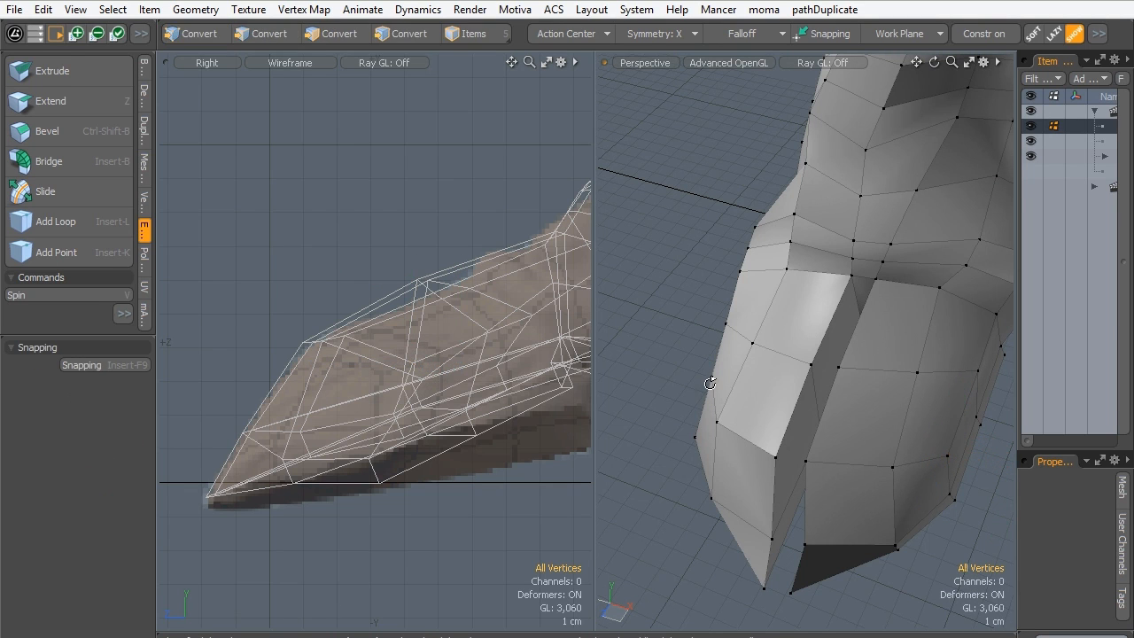
left_click_drag(694, 405, 691, 478, "alt")
key("w")
key("Escape")
key("Escape")
left_click_drag(780, 387, 659, 342, "alt")
left_click(337, 37)
left_click_drag(898, 437, 898, 471)
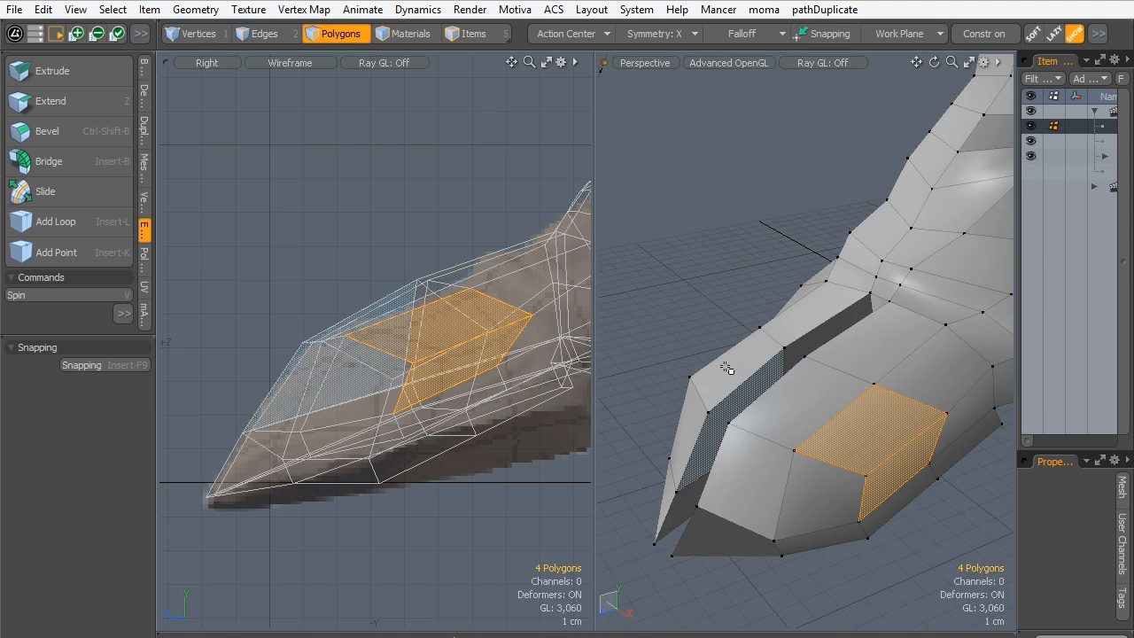
left_click_drag(744, 371, 751, 390)
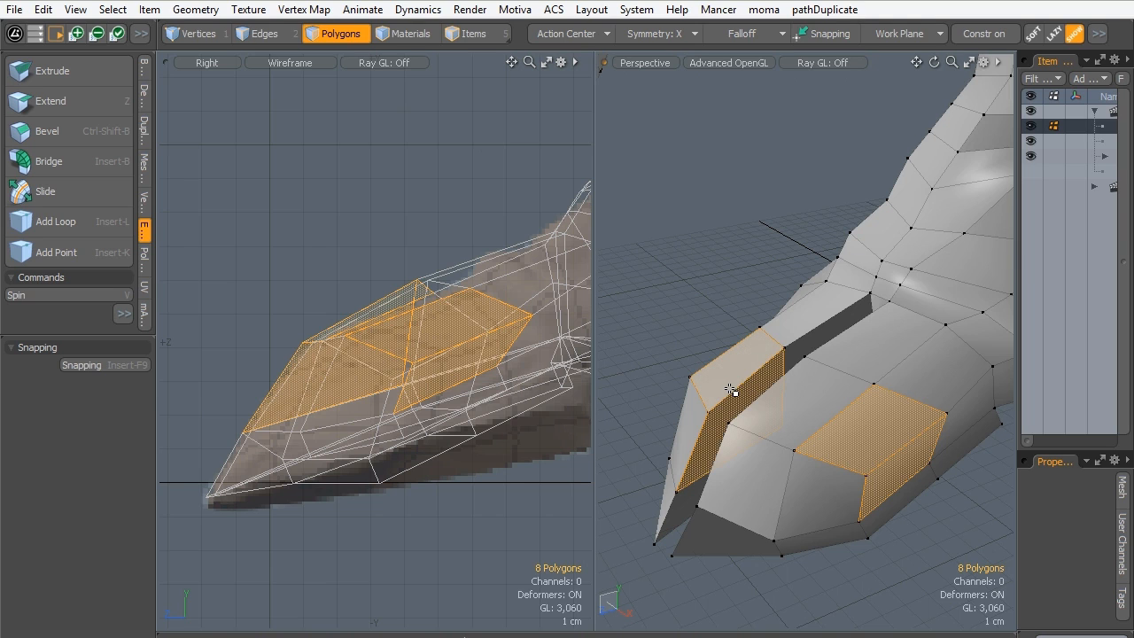
key("shift+Up")
key("alt+c")
left_click(687, 184)
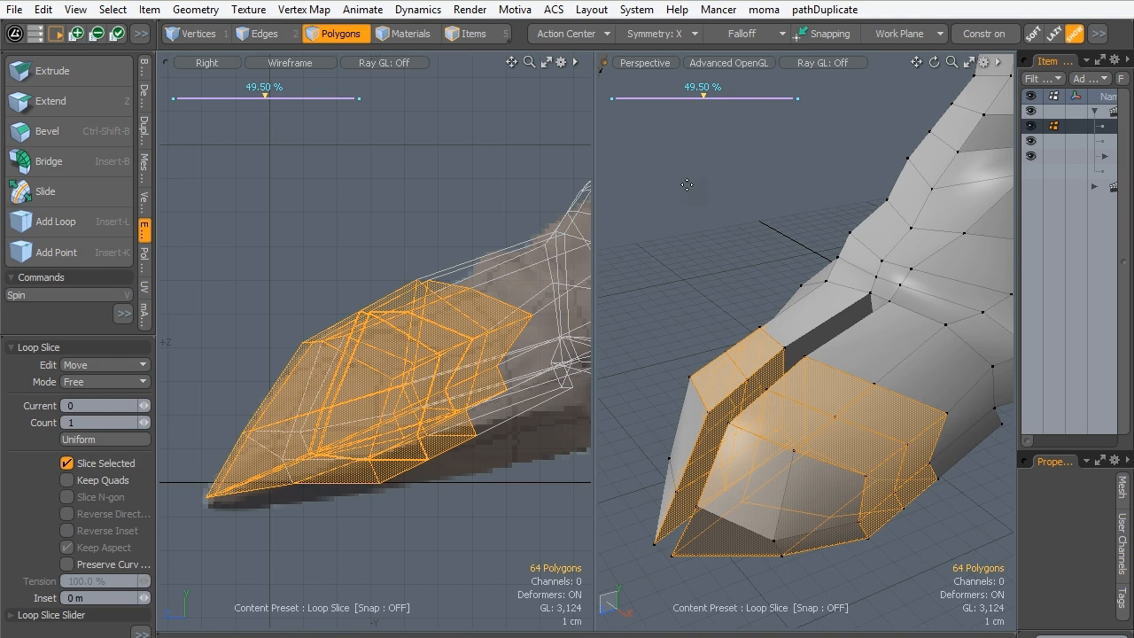
left_click_drag(707, 103, 678, 97)
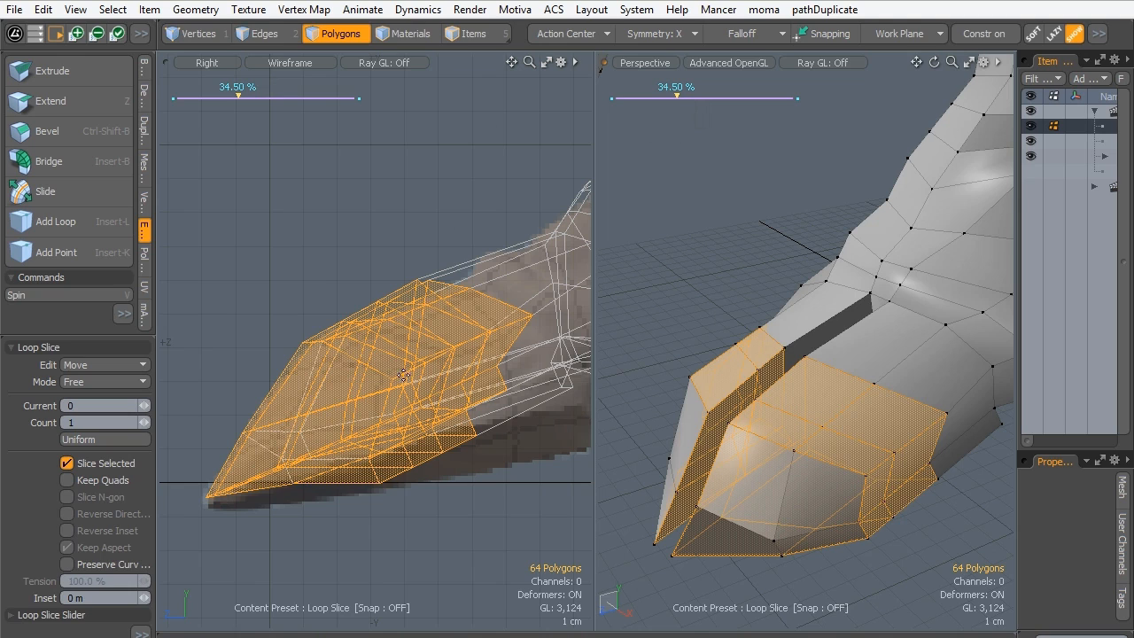
key("ctrl+z")
key("space")
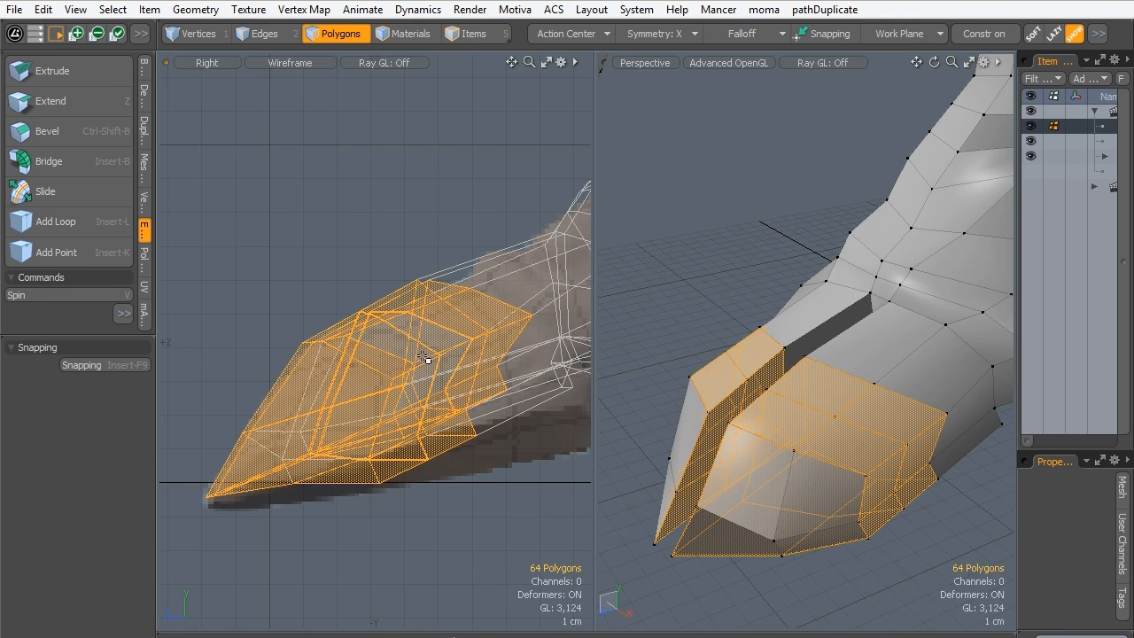
key("alt+c")
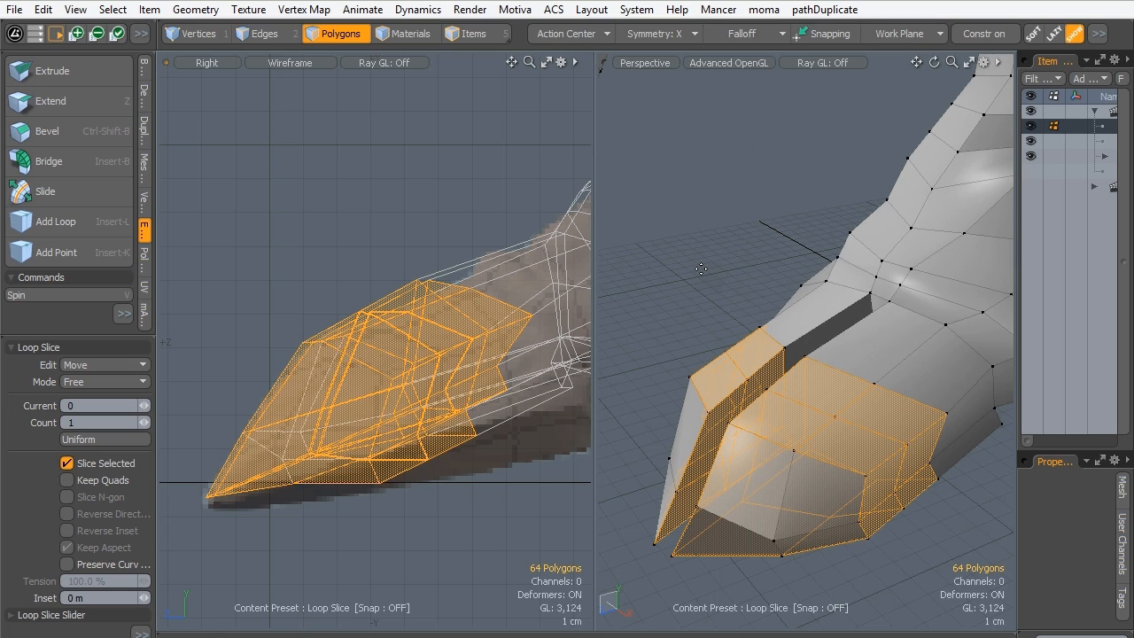
key("ctrl+z")
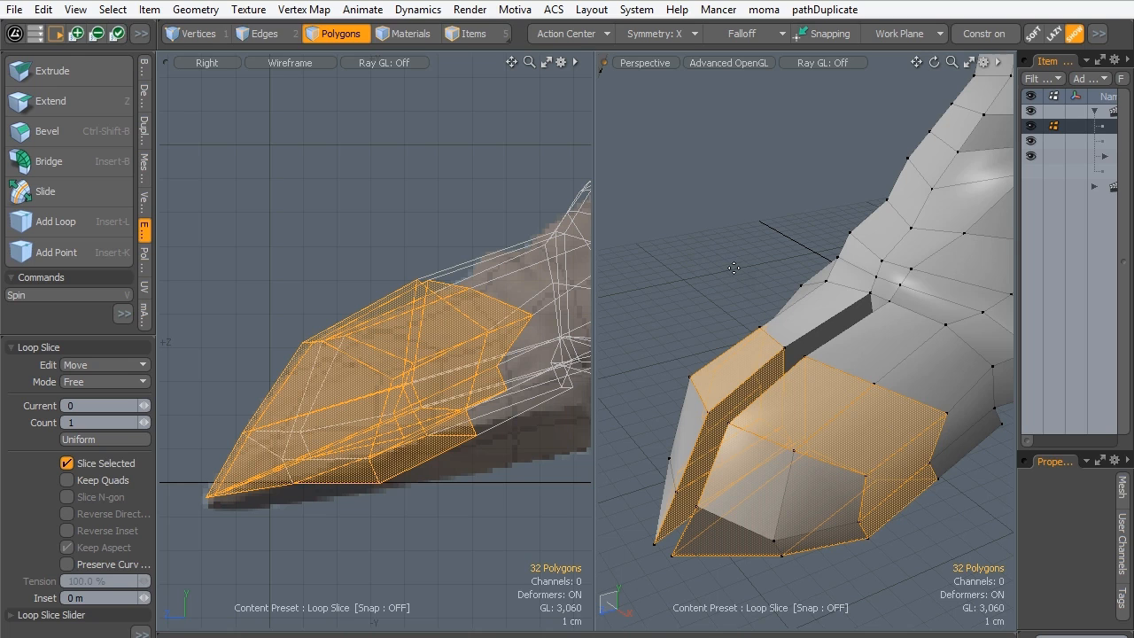
left_click(734, 268)
left_click_drag(794, 116, 618, 128)
left_click_drag(762, 128, 808, 135)
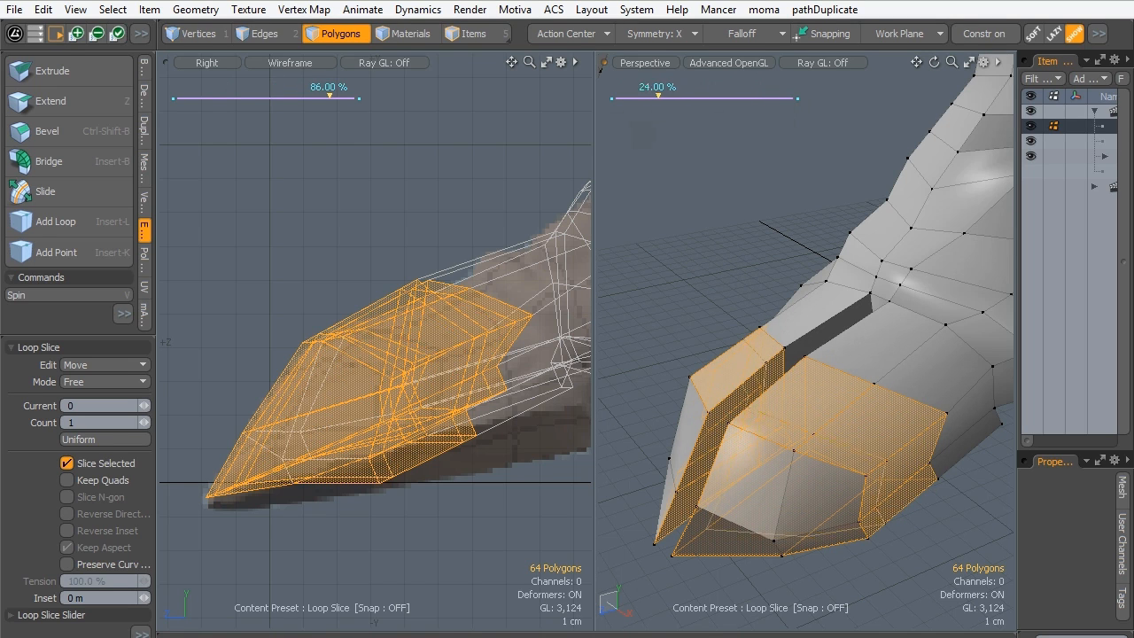
left_click_drag(643, 134, 688, 138)
left_click_drag(795, 142, 806, 141)
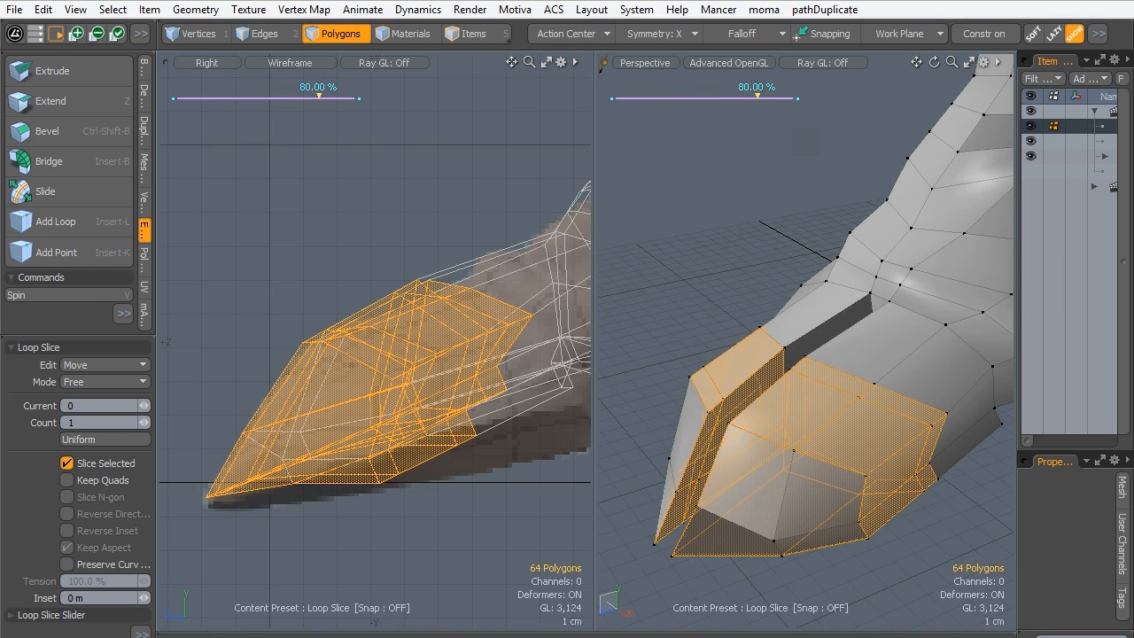
mouse_move(720, 132)
left_mouse_down()
mouse_move(655, 131)
mouse_move(722, 133)
mouse_move(705, 144)
left_mouse_up()
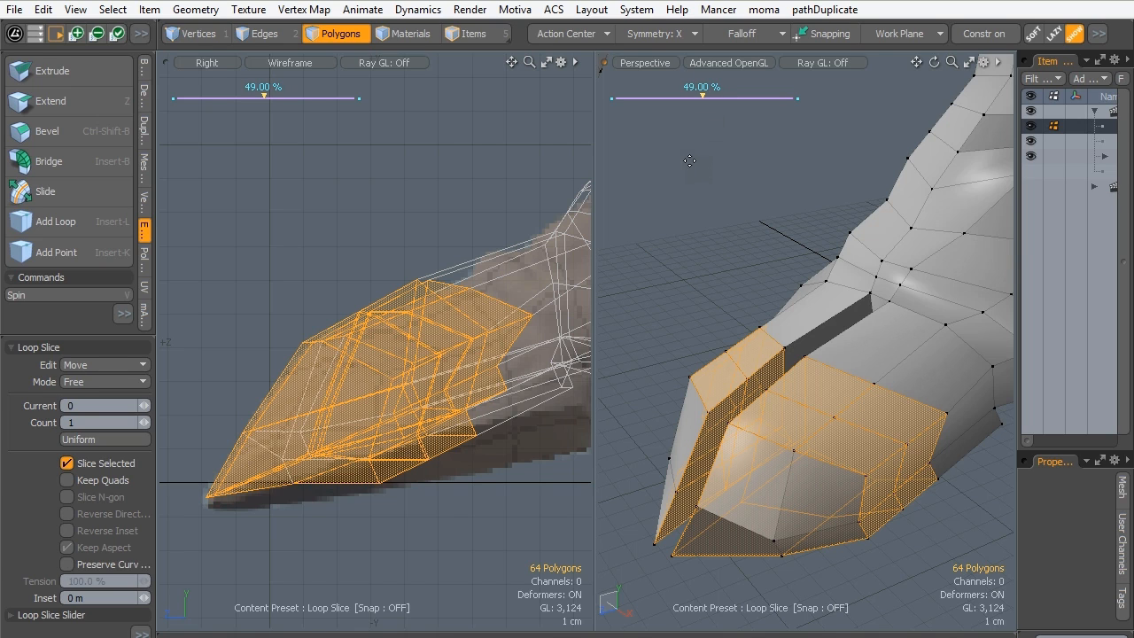
key("space")
key("alt+c")
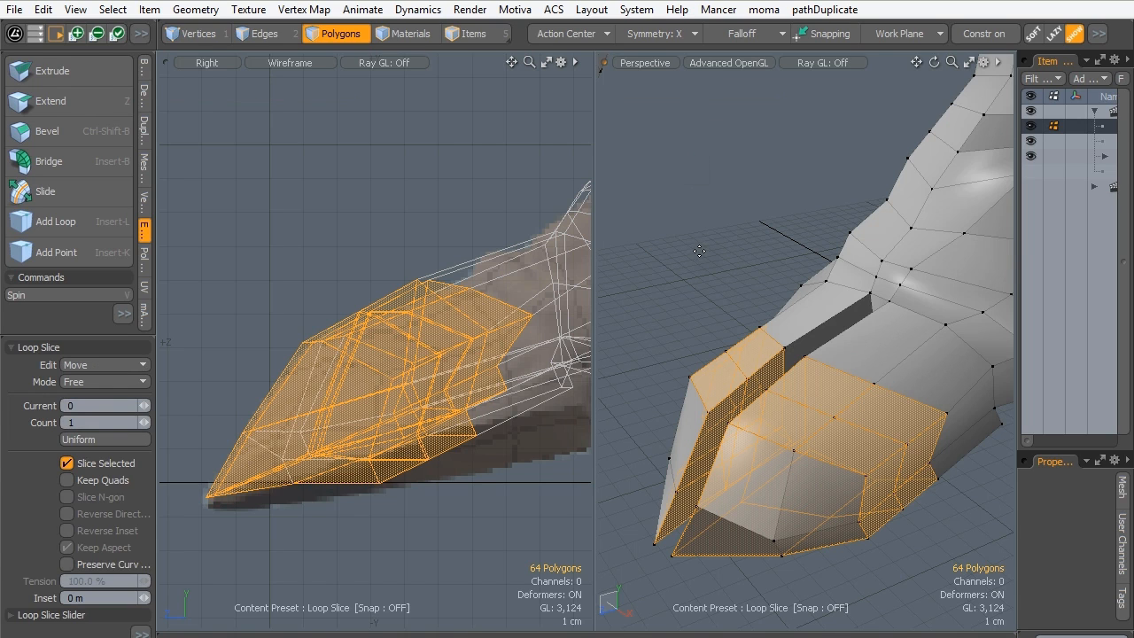
key("ctrl+z")
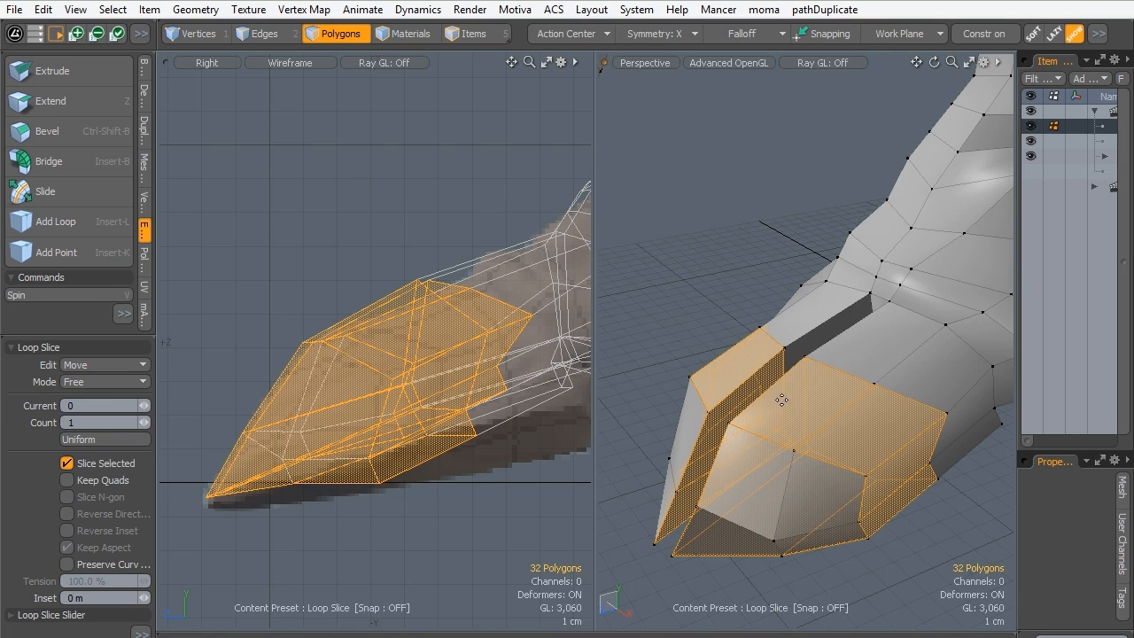
Loop-slice the selected polygon loops around the right toe, placing the new edges at 20.50 %.
key("space")
left_click_drag(781, 400, 850, 440)
key("l")
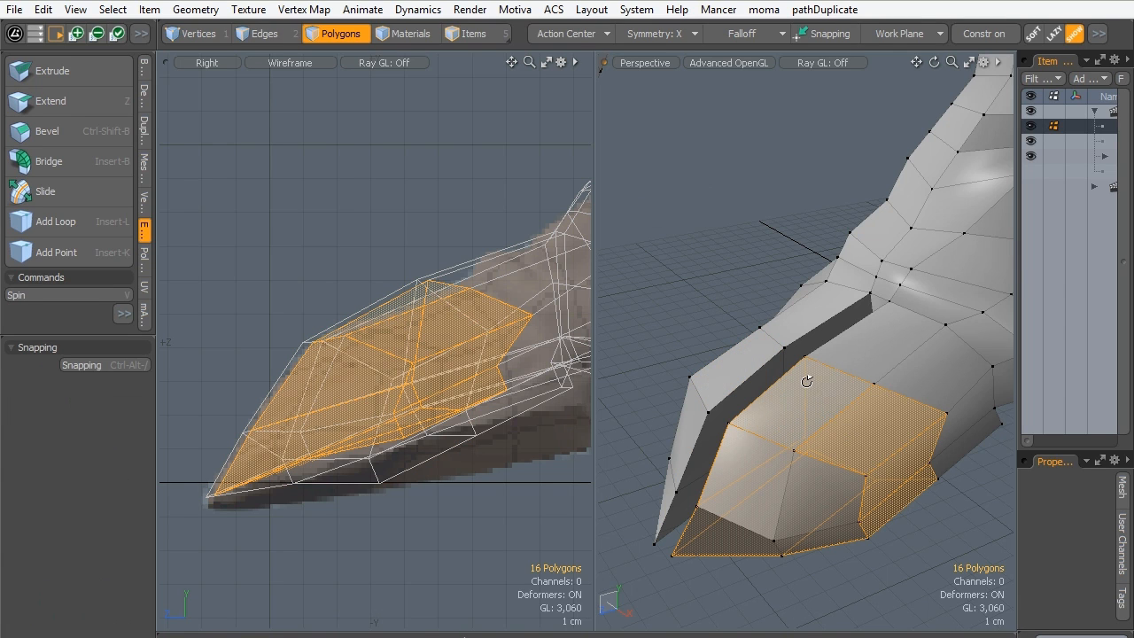
key("alt+c")
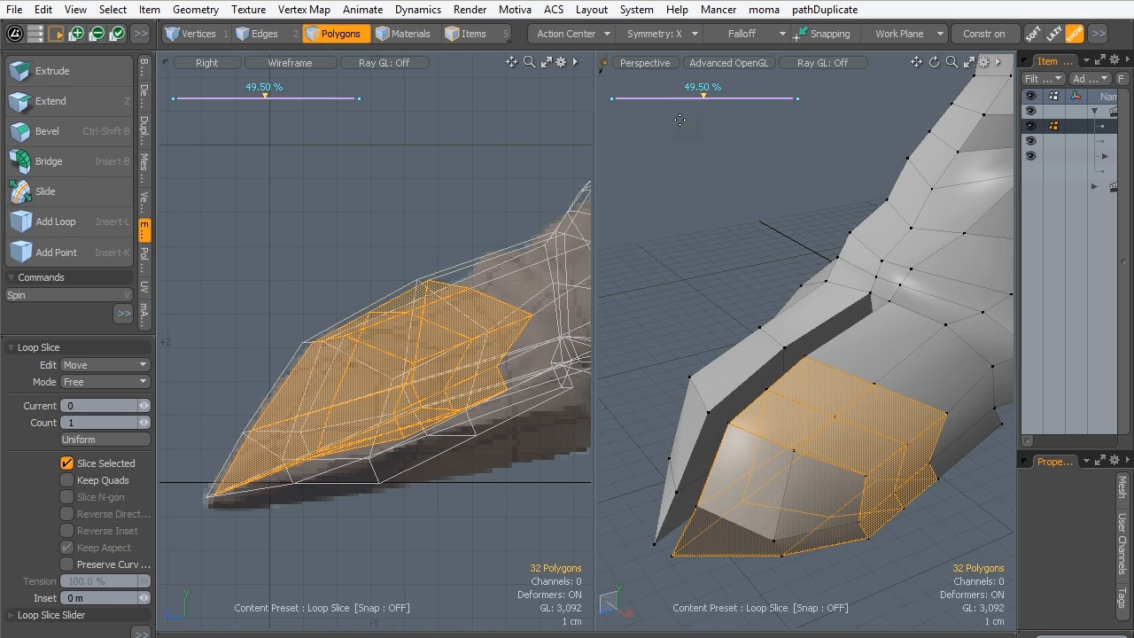
left_click_drag(704, 96, 651, 95)
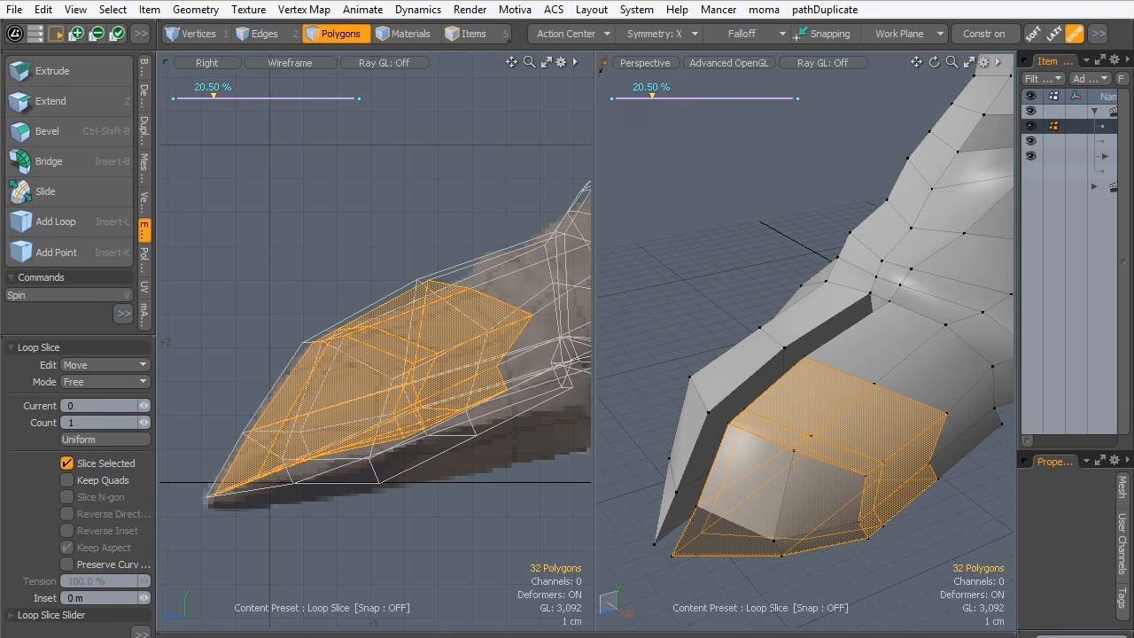
left_click(678, 226)
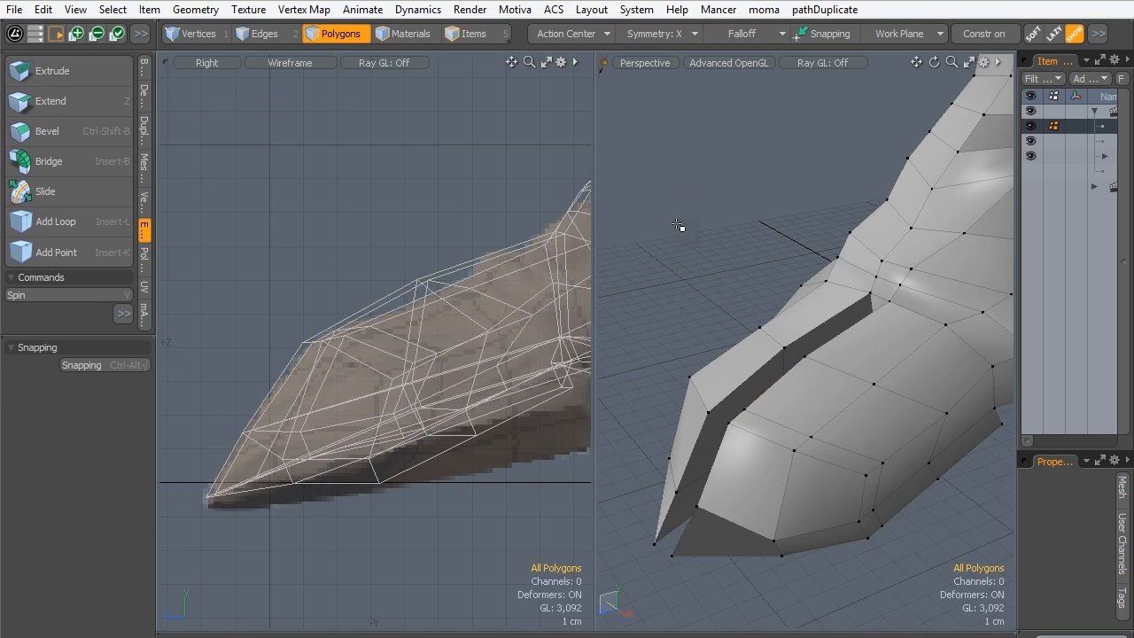
Loop-slice the matching polygon loops around the left toe, placing the new edges at 79.50 %.
left_click_drag(736, 383, 739, 397)
key("l")
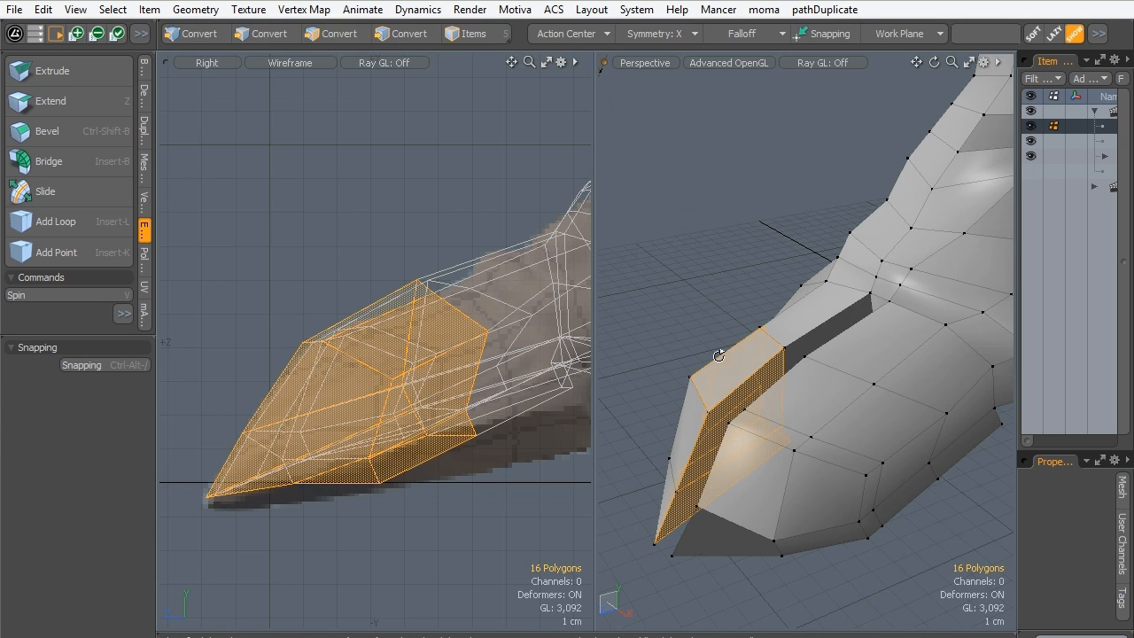
key("alt+c")
left_click(737, 363)
left_click_drag(649, 95, 620, 96)
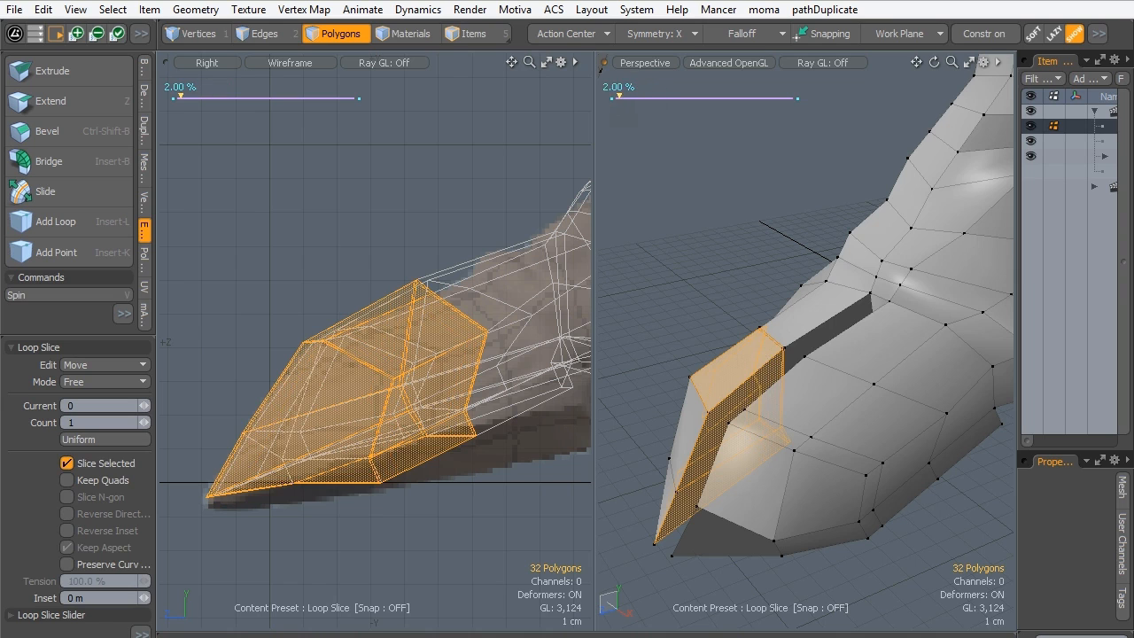
left_click_drag(180, 95, 318, 94)
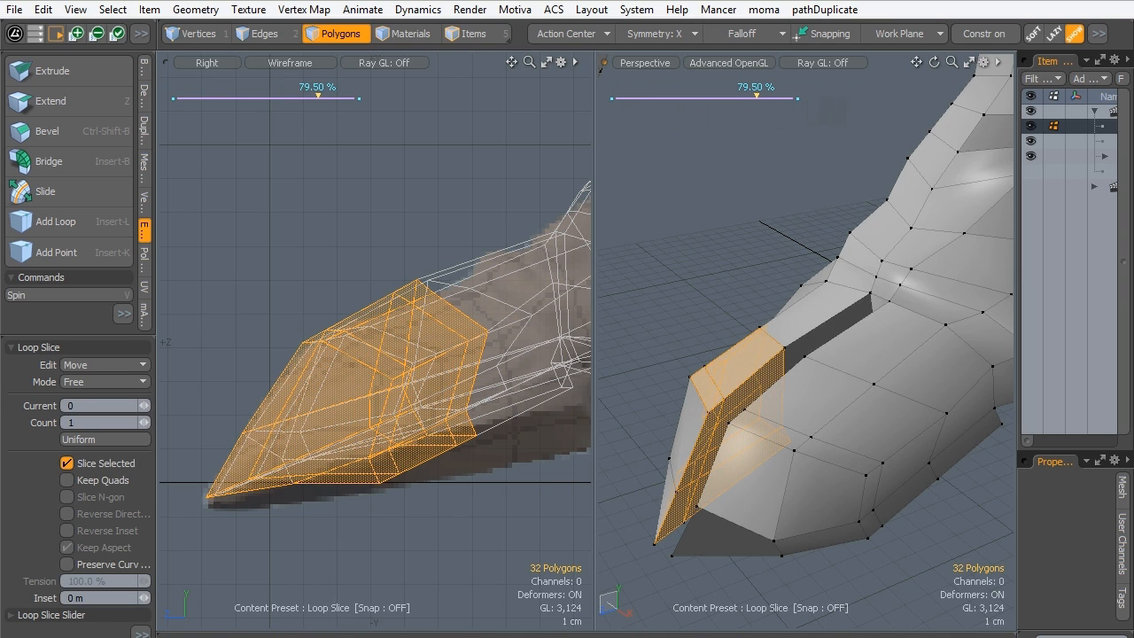
key("space")
left_click(647, 304)
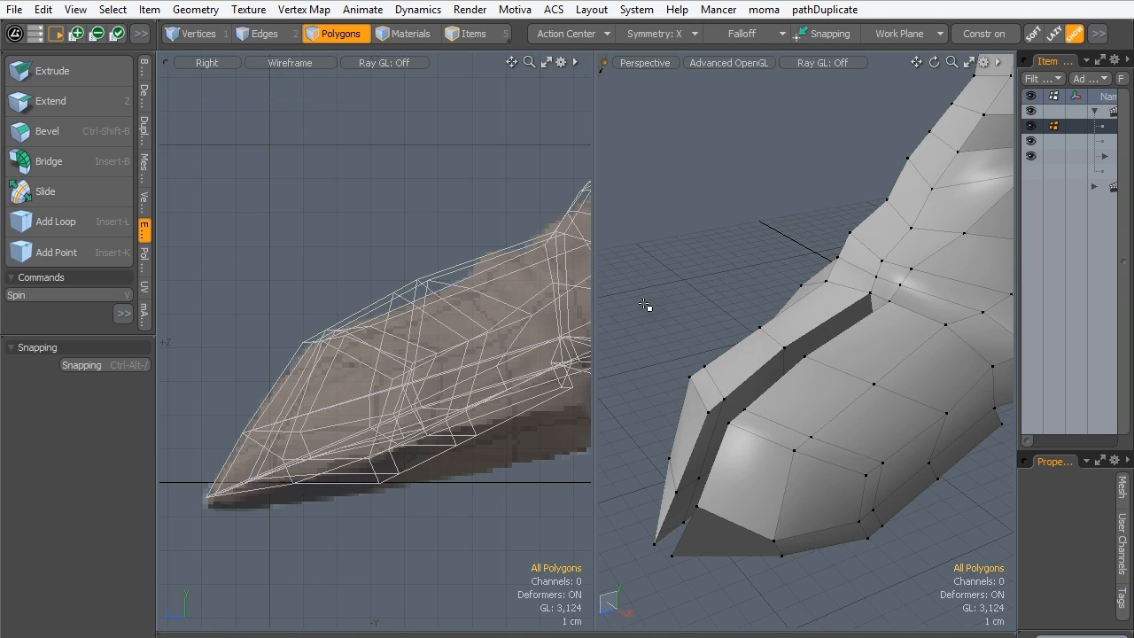
Preview the foot with subdivision smoothing and examine the toes and sole from several sides against the reference.
key("Tab")
left_click_drag(685, 357, 810, 339, "alt")
left_click_drag(443, 293, 323, 323, "alt+shift")
left_click_drag(812, 381, 701, 358, "alt")
left_click_drag(528, 396, 413, 395, "alt+shift")
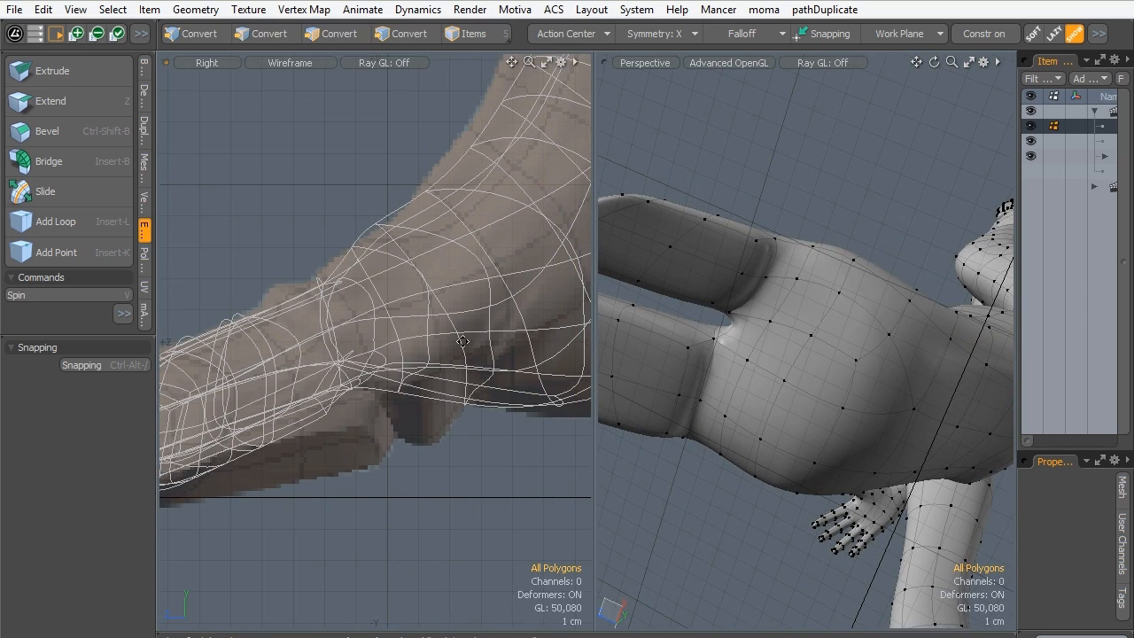
left_click_drag(462, 341, 432, 364, "alt+shift")
left_click_drag(735, 372, 957, 435, "alt")
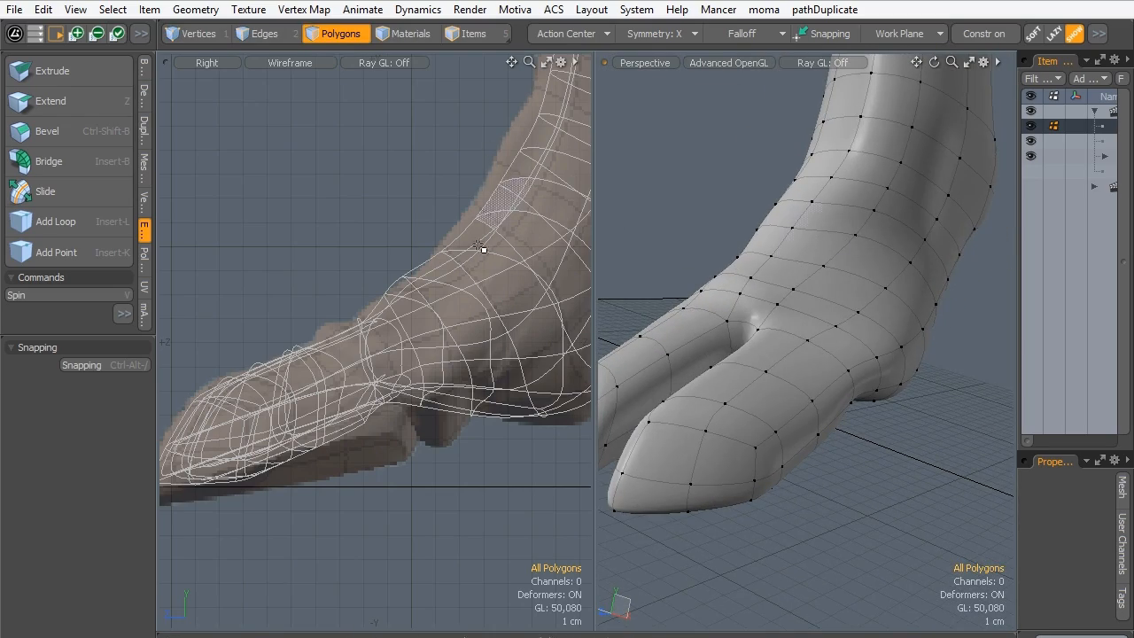
key("Tab")
Move the rear edge row on the undersides of both toes down 1.4 cm along Y to the reference hoof.
mouse_move(708, 390)
left_mouse_down("alt")
mouse_move(641, 125)
mouse_move(682, 254)
mouse_move(670, 366)
mouse_move(694, 328)
mouse_move(722, 354)
mouse_move(771, 483)
left_mouse_up("alt")
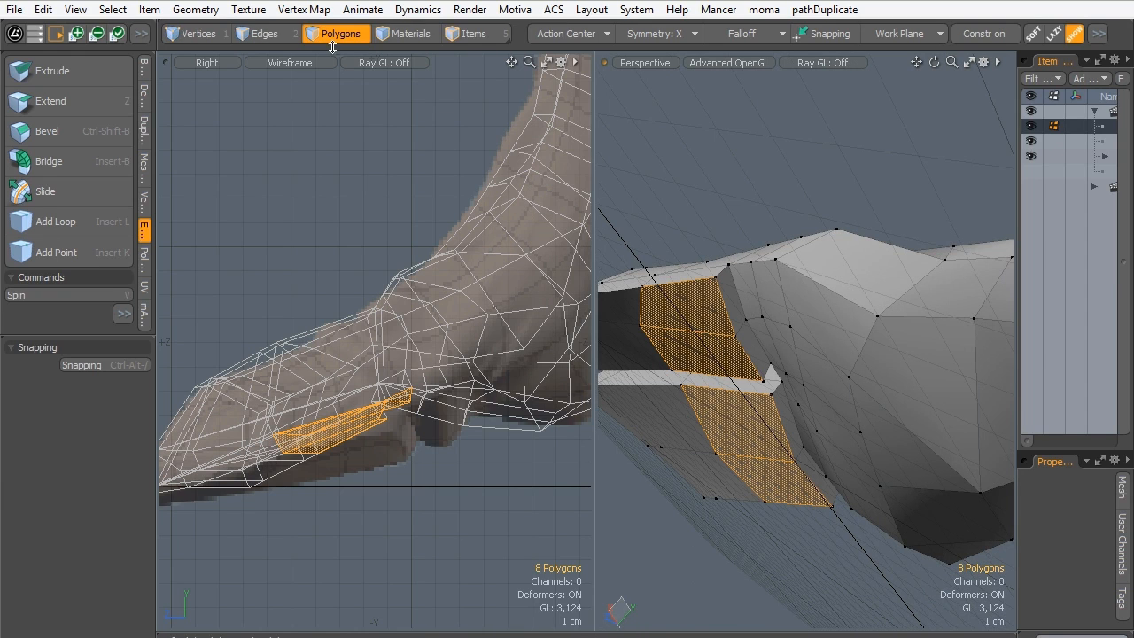
key("2")
left_click(719, 315)
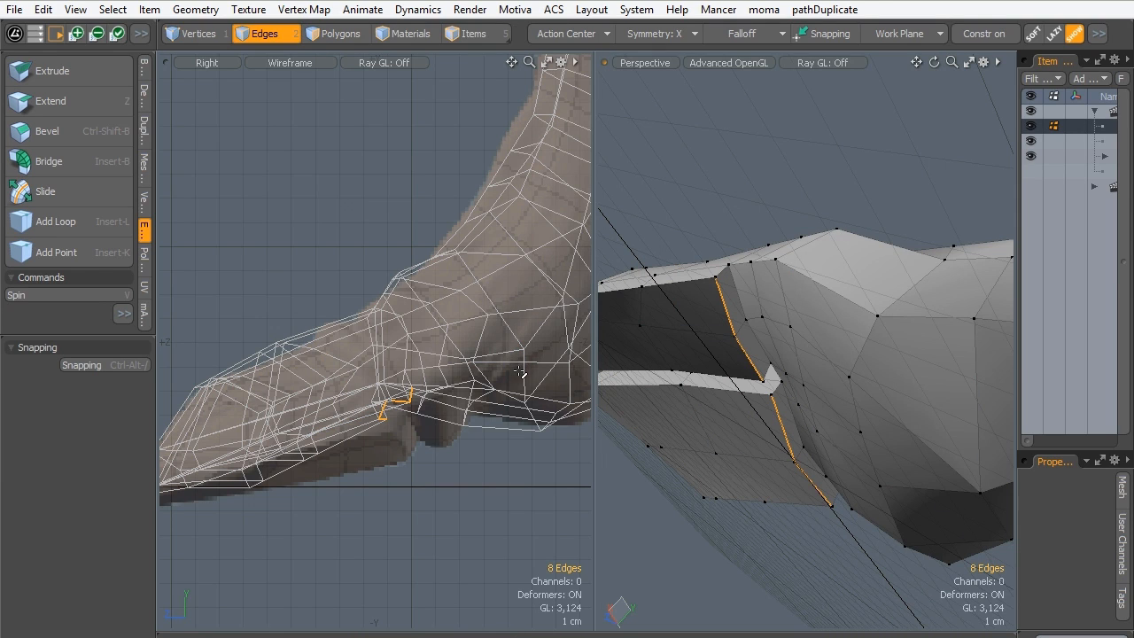
key("w")
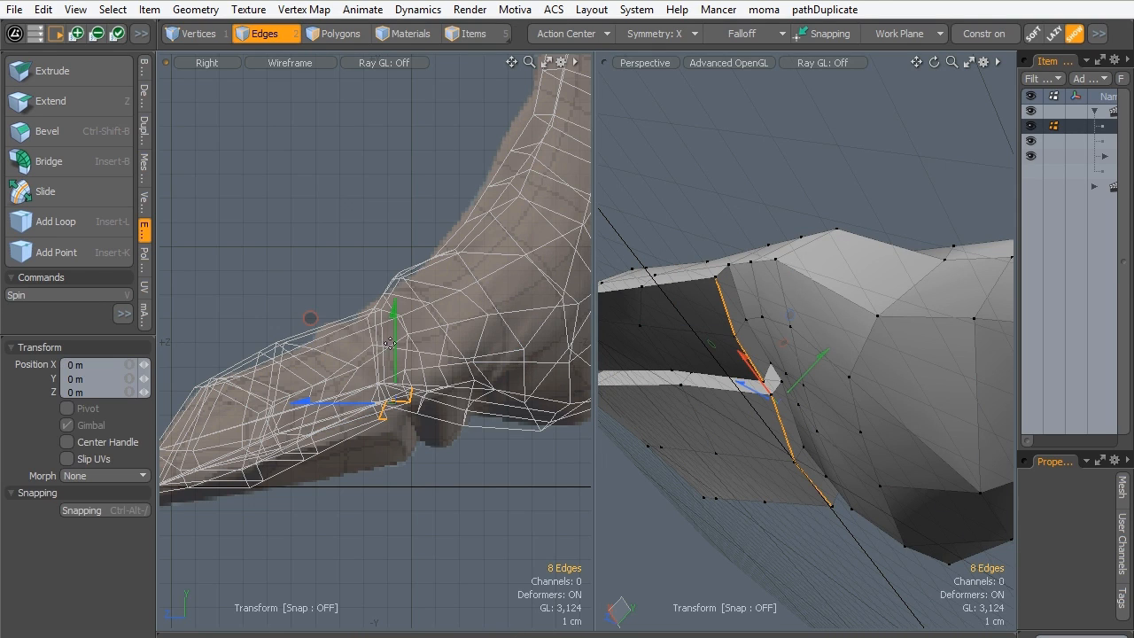
left_click_drag(390, 343, 420, 377)
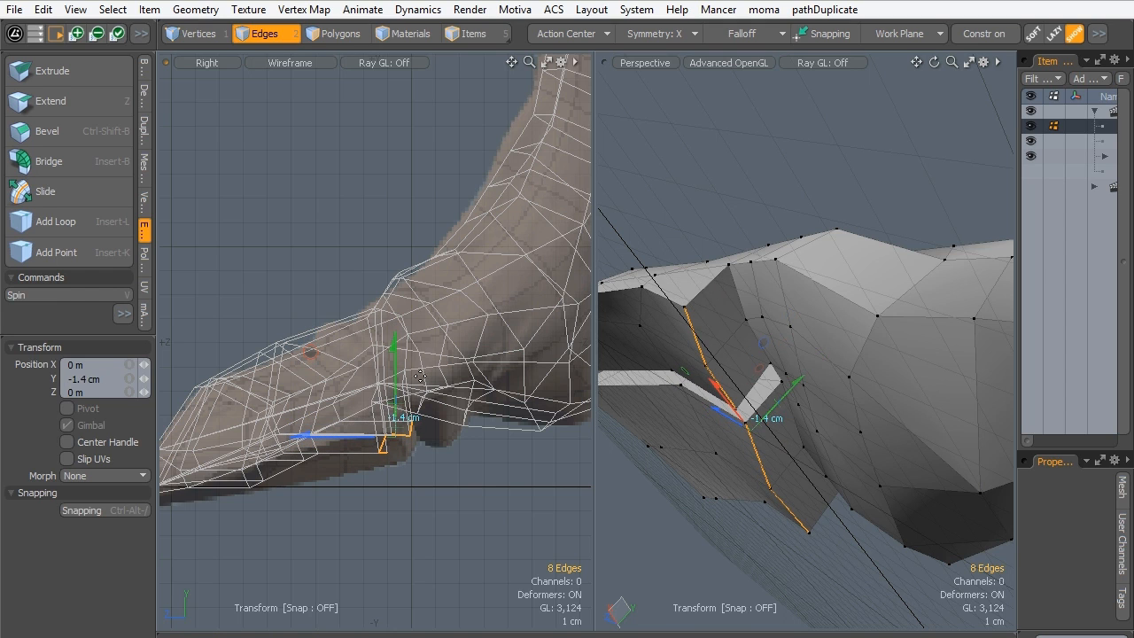
key("q")
Lower the next edge row forward on the undersides of both toes toward the reference sole.
left_click_drag(676, 428, 615, 313, "alt")
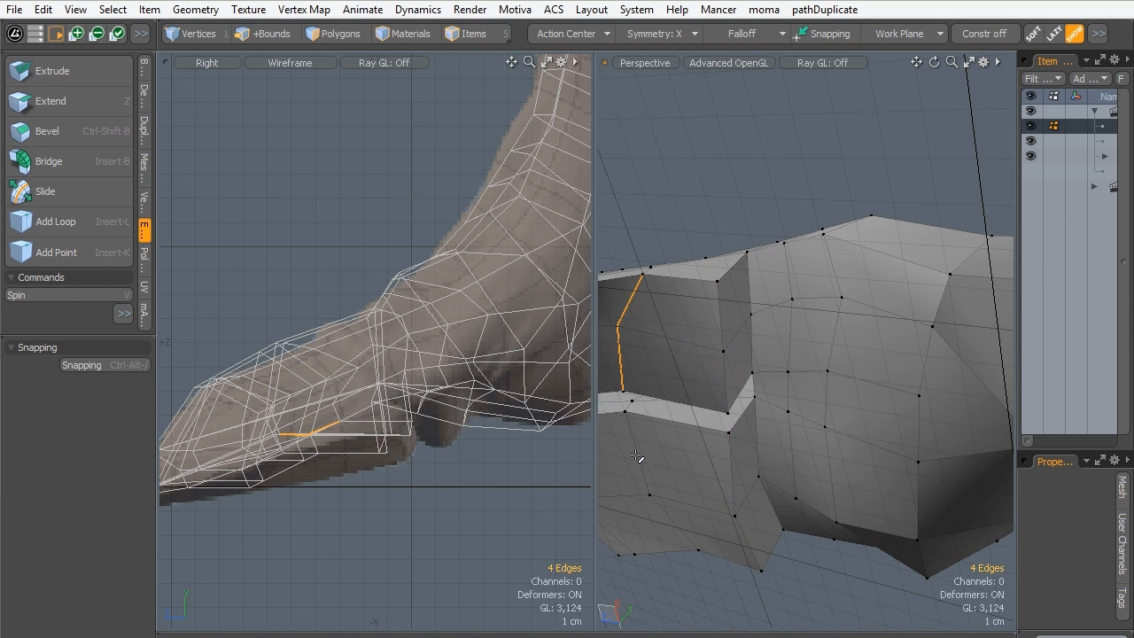
key("w")
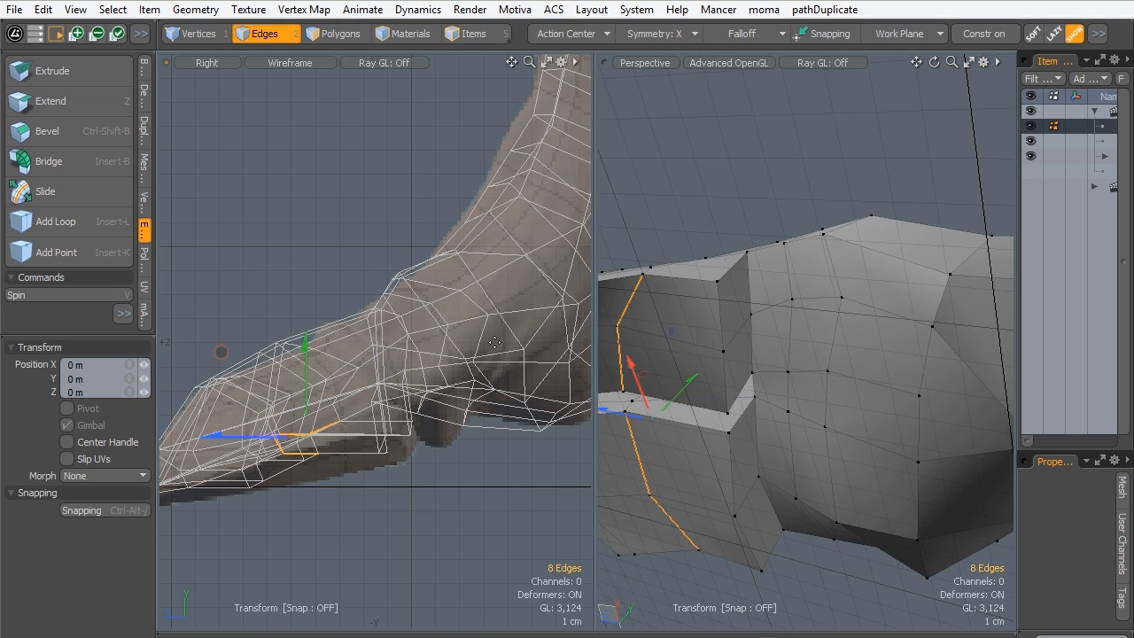
left_click_drag(714, 266, 745, 381, "alt")
key("space")
key("Escape")
Lower the edge row just behind the toes on the foot's underside along Y.
left_click_drag(754, 423, 618, 357, "alt")
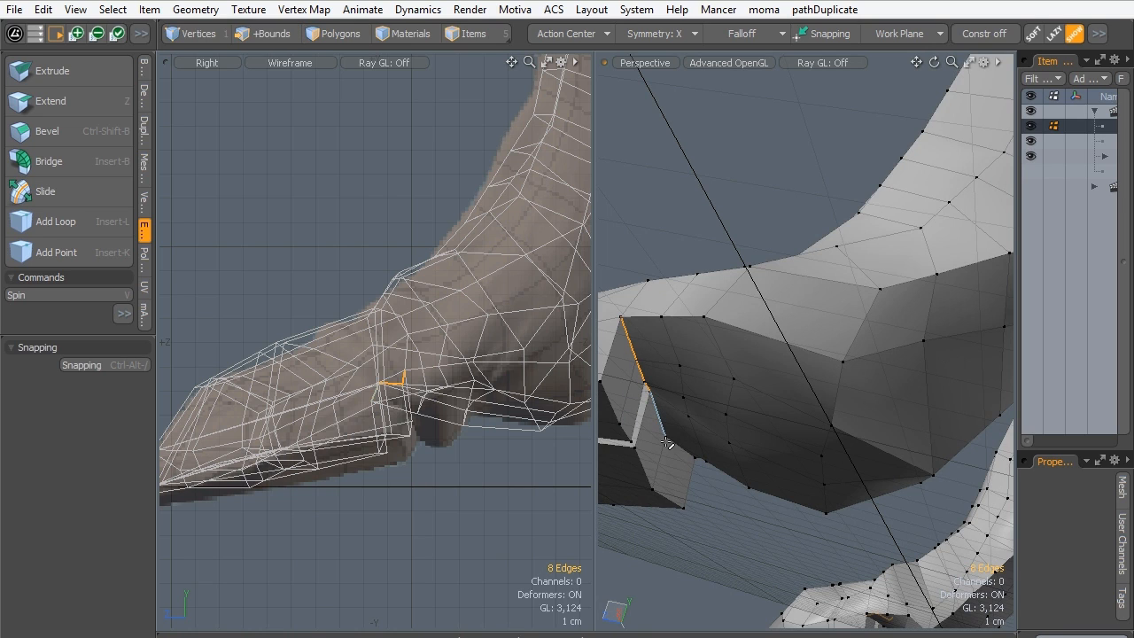
key("w")
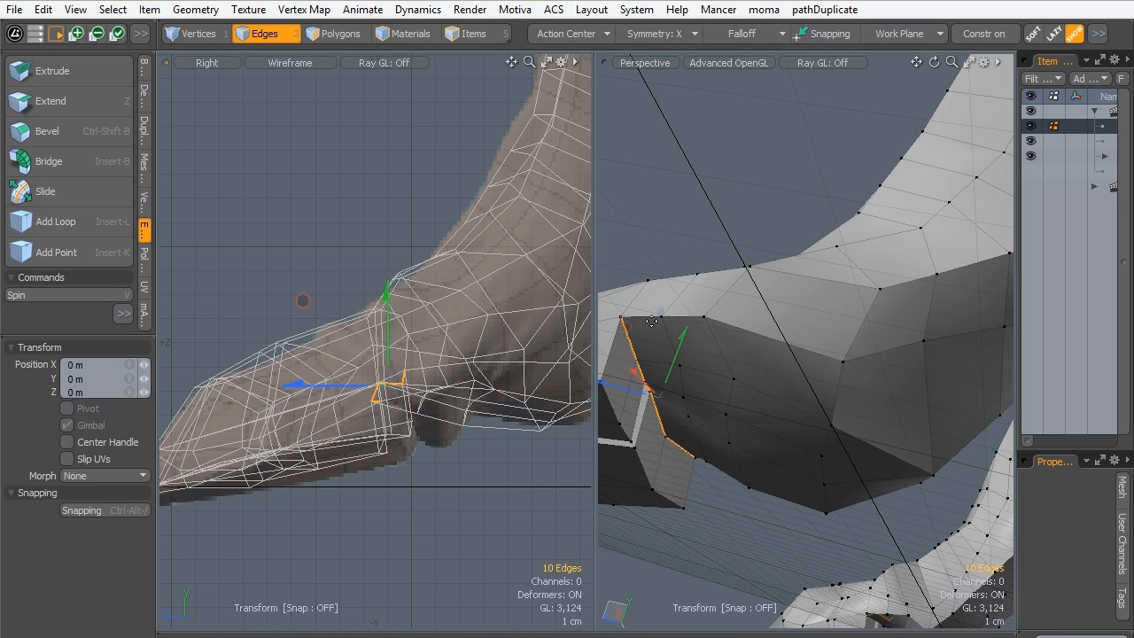
left_click_drag(679, 349, 668, 376)
key("space")
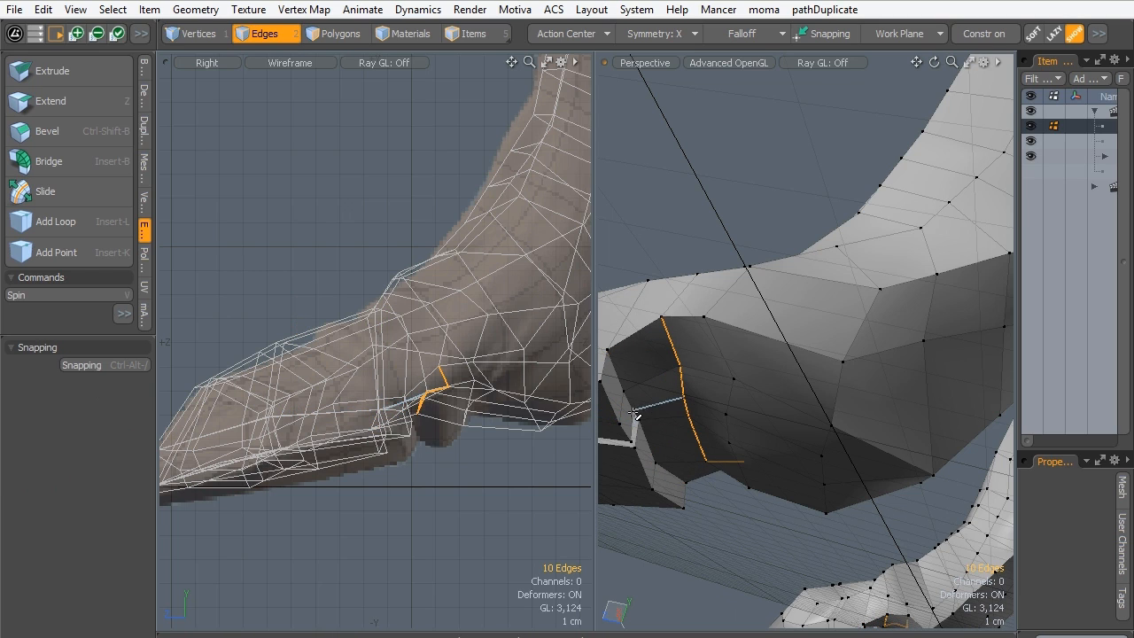
Lower the following edge row farther back on the foot's underside slightly along Y.
key("w")
left_click_drag(689, 383, 697, 420, "alt")
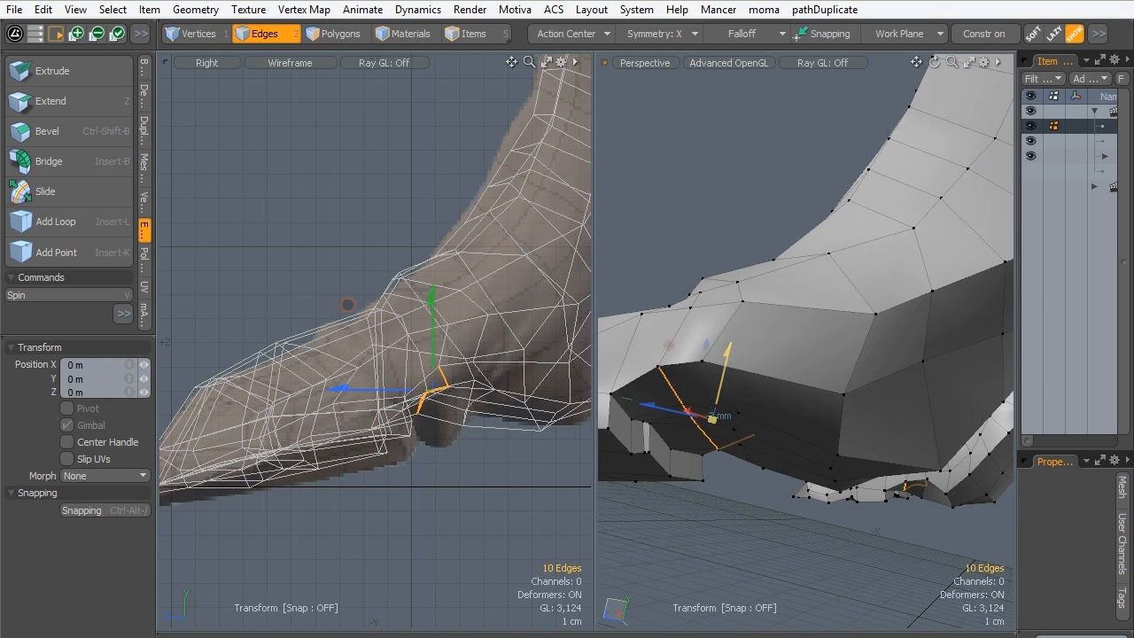
left_click_drag(727, 349, 725, 363)
key("space")
key("Escape")
Smooth the mesh and examine the bumps at the back of the ankle against the reference in the Right view.
left_click_drag(785, 461, 721, 534, "alt")
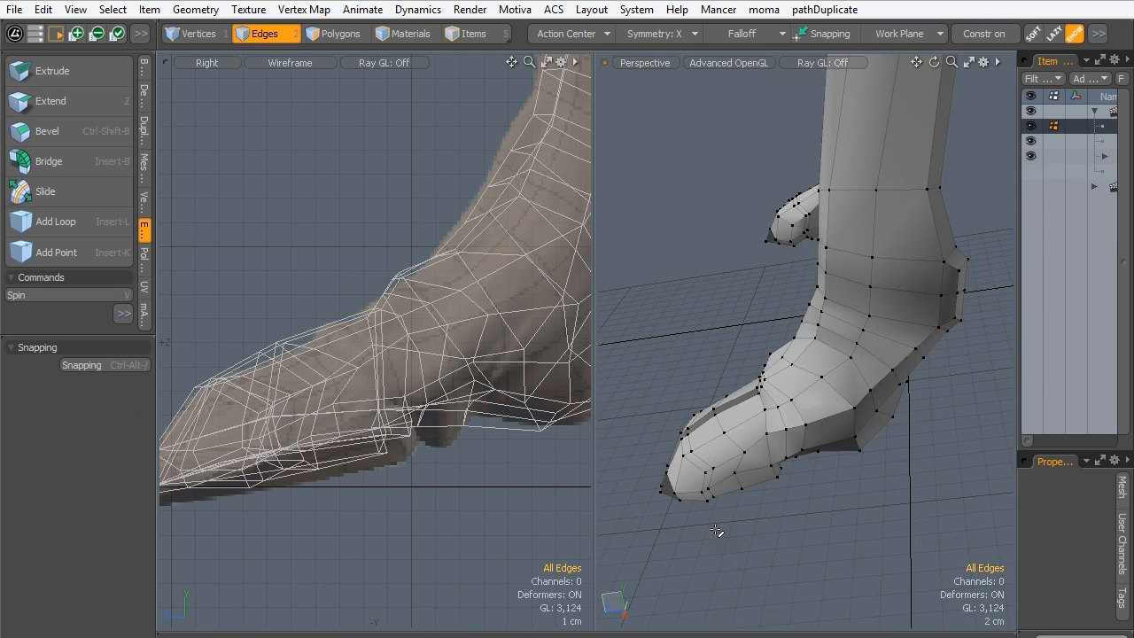
key("Tab")
left_click_drag(809, 452, 734, 307, "alt")
left_click_drag(734, 308, 755, 328, "alt+shift")
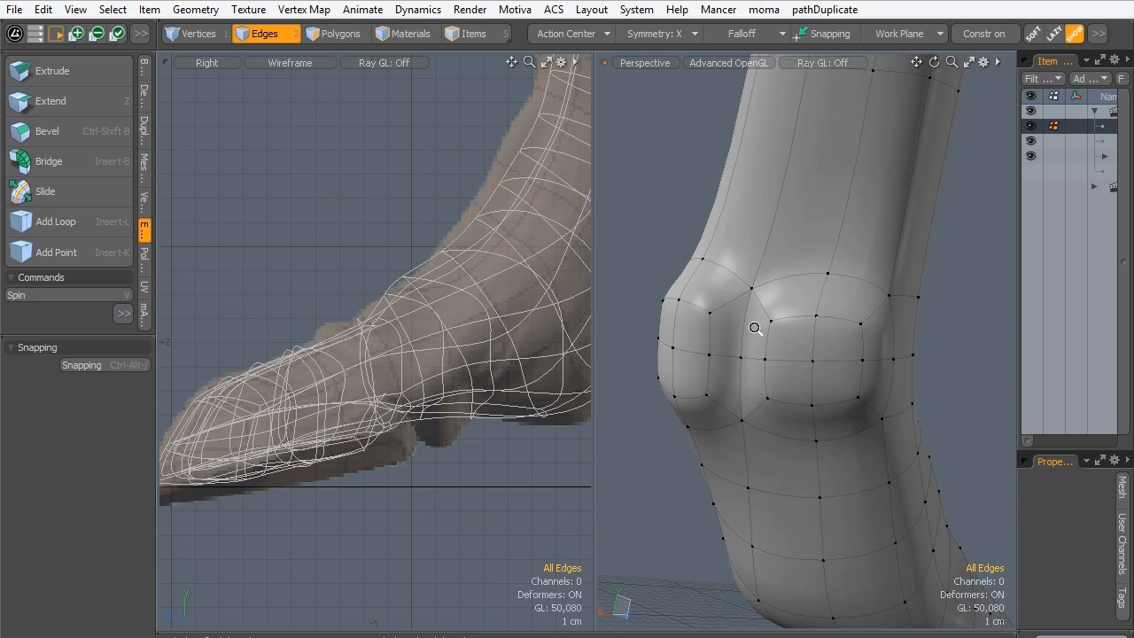
left_click_drag(466, 215, 493, 245, "alt")
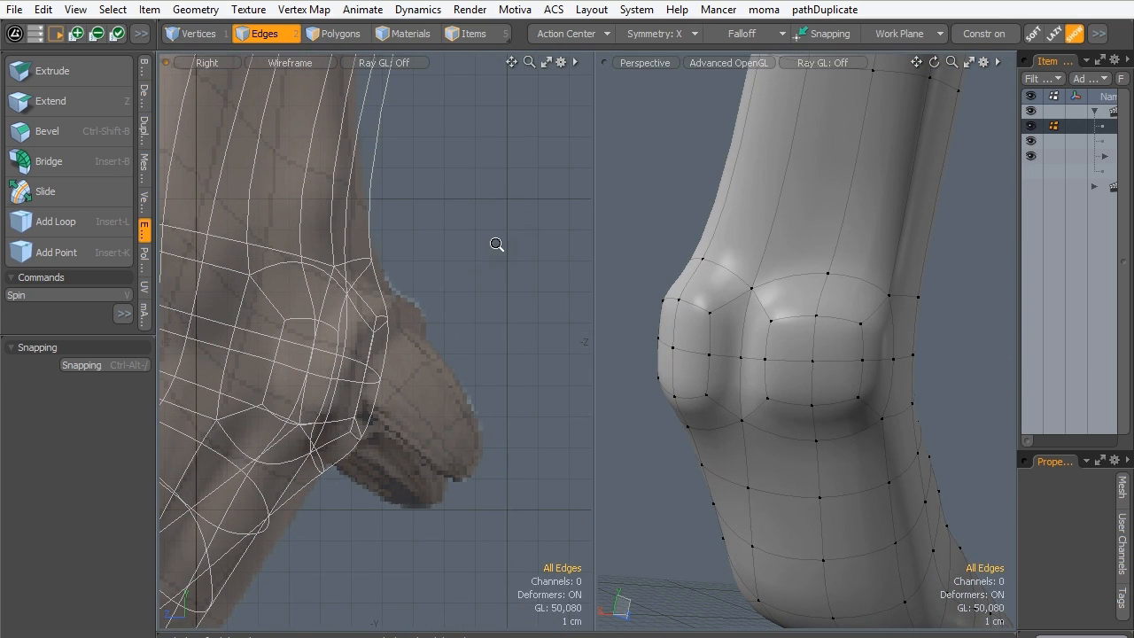
Select the polygons of the forward bump at the back of the ankle and bevel them with 1.55 cm shift and 6.9 mm inset.
left_click_drag(315, 269, 508, 227, "alt")
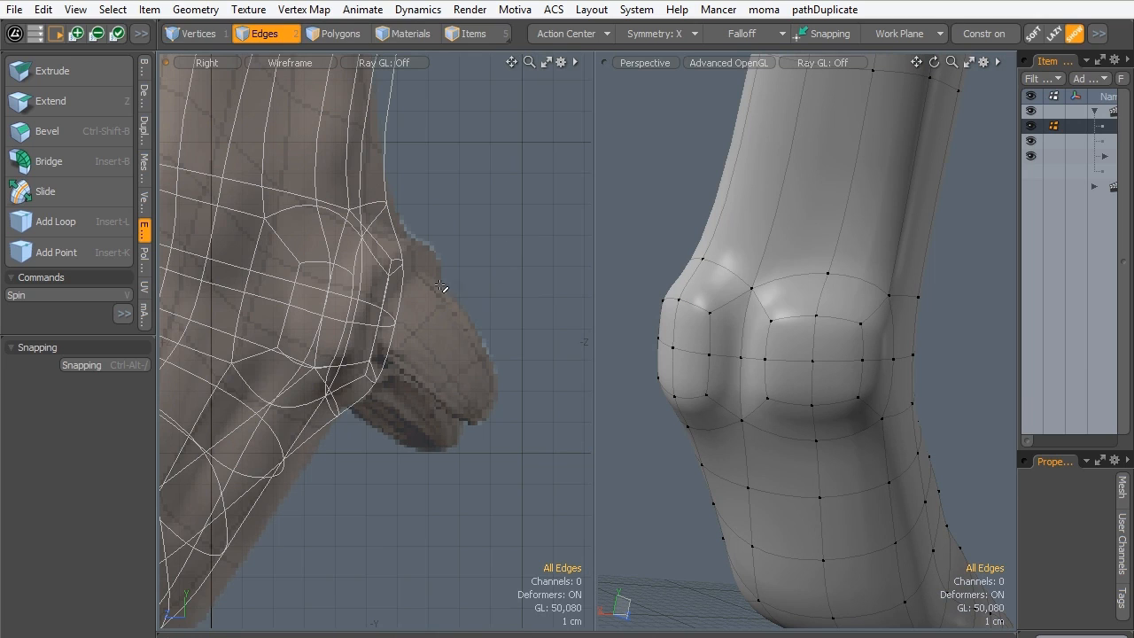
key("Tab")
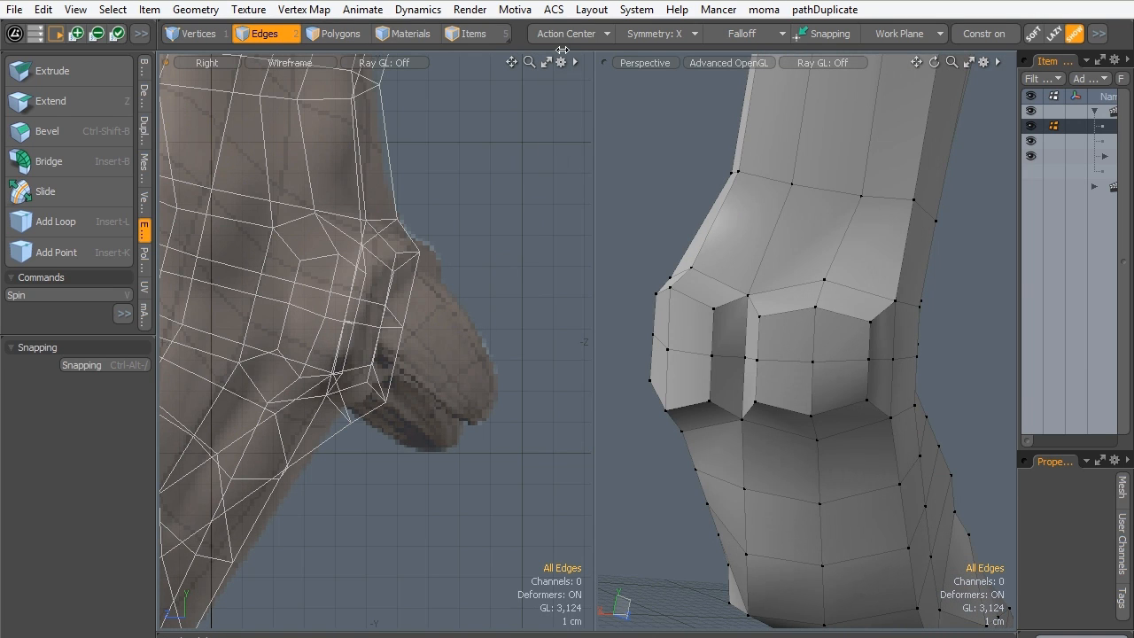
mouse_move(757, 305)
left_mouse_down()
mouse_move(793, 341)
mouse_move(668, 341)
left_mouse_up()
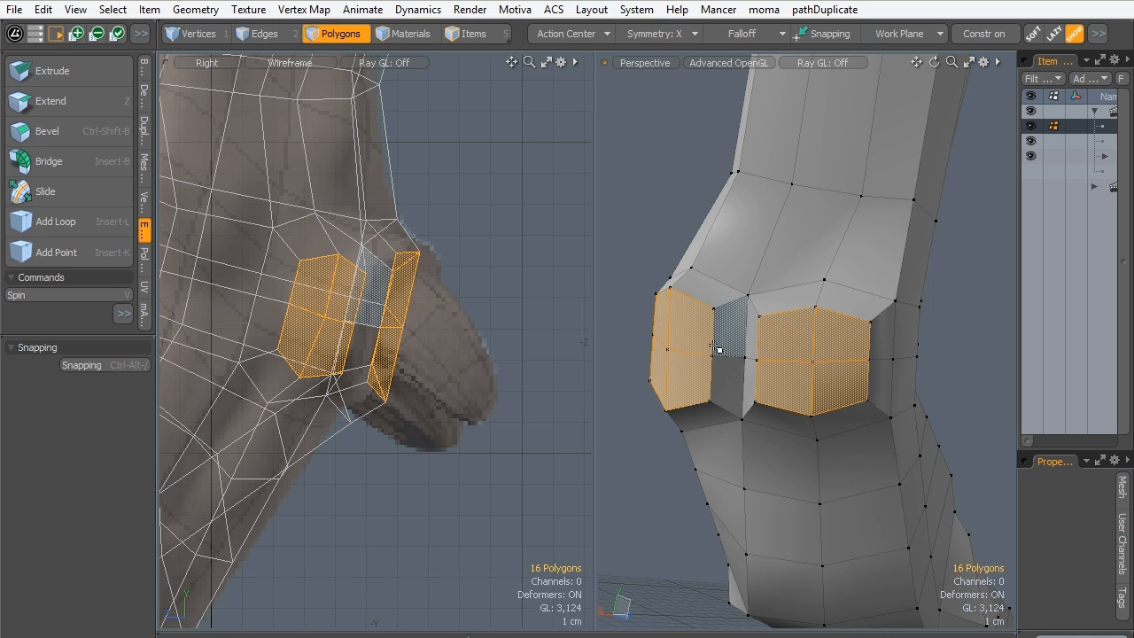
left_click(702, 337)
mouse_move(835, 342)
left_mouse_down()
mouse_move(821, 364)
mouse_move(718, 341)
mouse_move(797, 350)
mouse_move(762, 355)
mouse_move(644, 328)
left_mouse_up()
key("ctrl+shift+b")
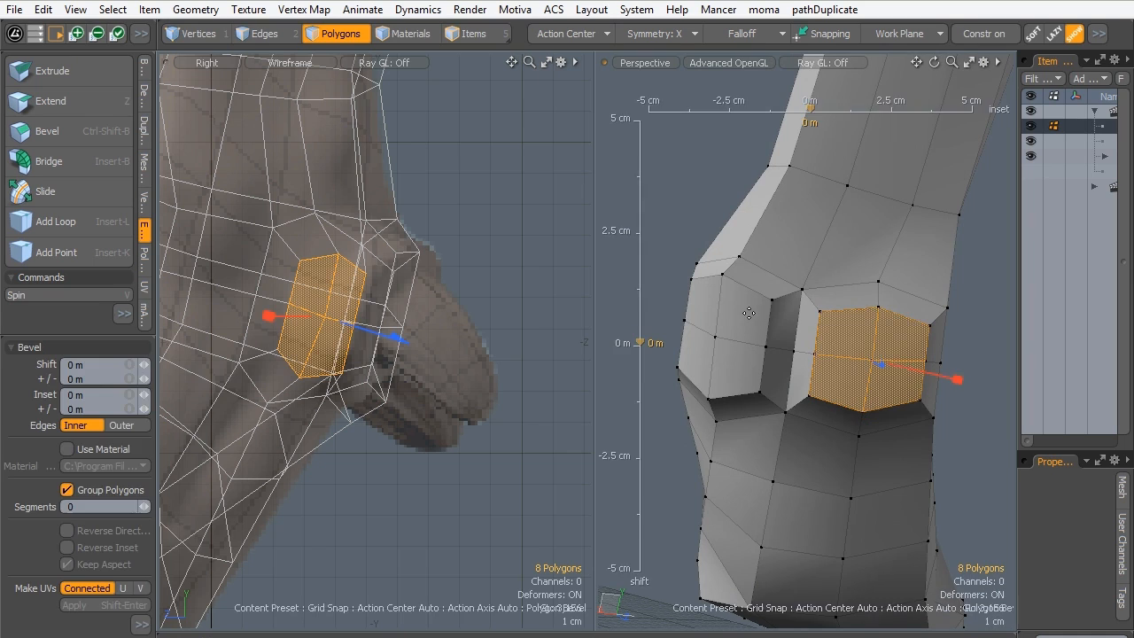
left_click_drag(816, 303, 624, 358, "alt")
left_click_drag(694, 385, 658, 392)
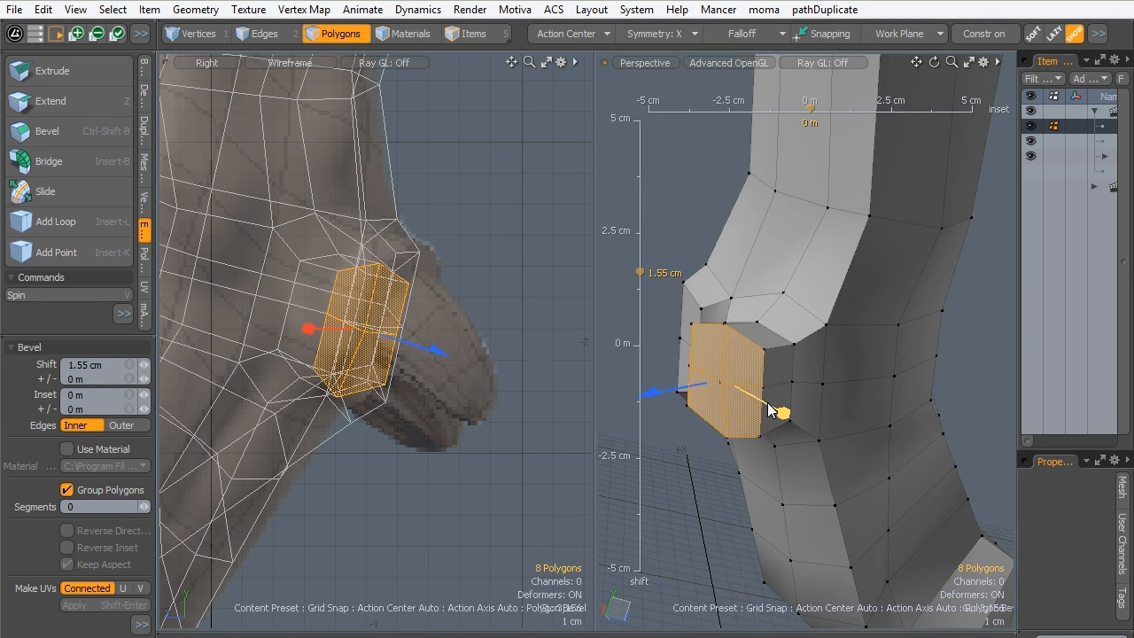
left_click_drag(770, 409, 789, 409)
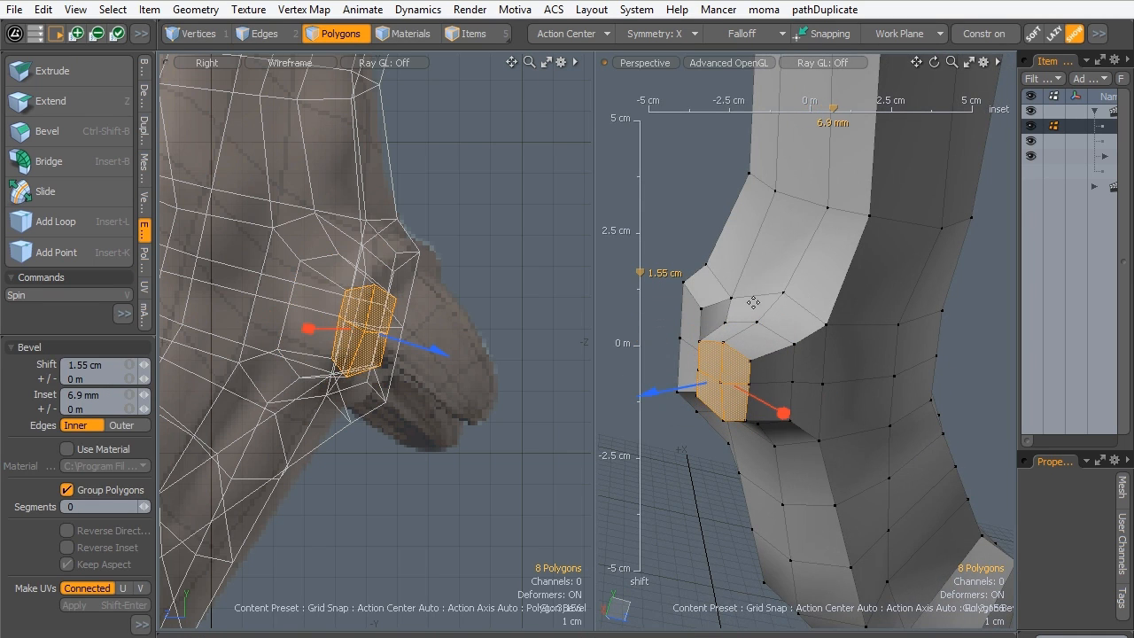
Extend the forward bump with a second bevel that narrows slightly toward the tip.
left_click_drag(753, 302, 768, 257, "alt")
left_click_drag(695, 351, 650, 352)
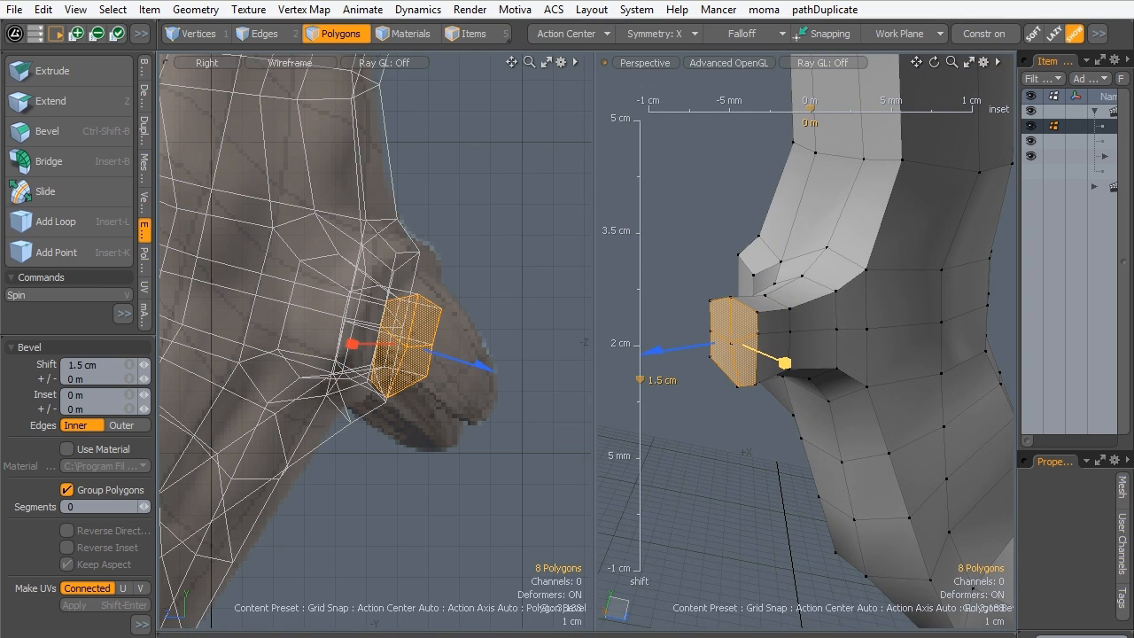
left_click_drag(784, 362, 793, 363)
mouse_move(666, 362)
left_mouse_down()
mouse_move(662, 386)
mouse_move(704, 342)
mouse_move(694, 367)
left_mouse_up()
Rotate the forward bump's tip polygons downward using the Local action center, and check the smoothed shape.
key("e")
key("alt+a")
left_click_drag(672, 427, 636, 429, "alt")
left_click_drag(676, 332, 660, 362)
key("space")
left_click(665, 420)
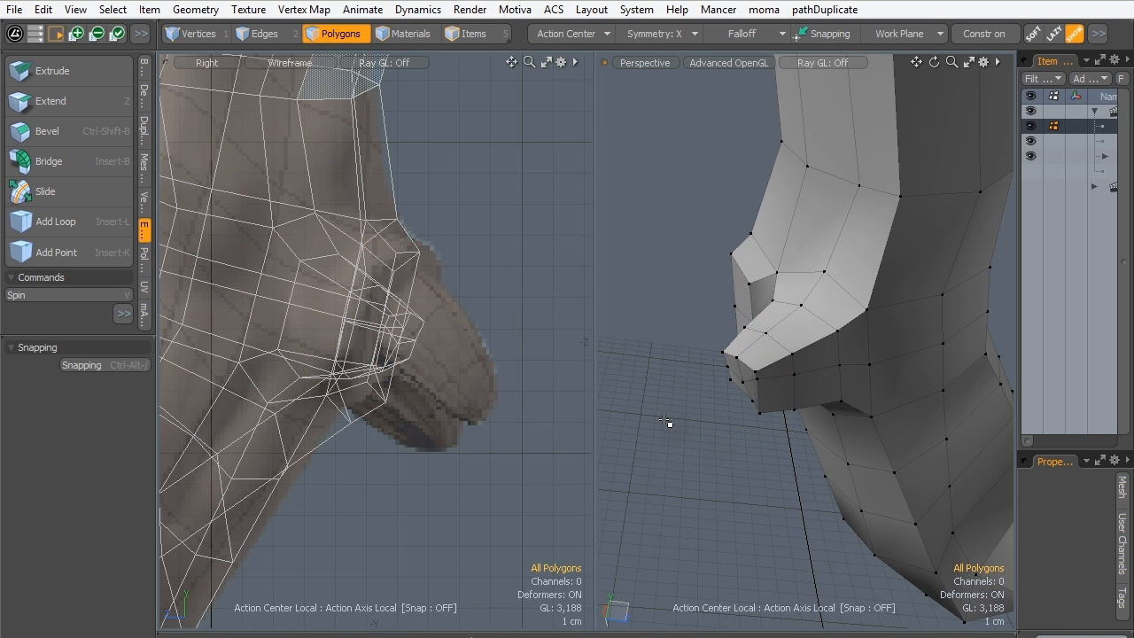
key("Tab")
left_click_drag(712, 435, 649, 302, "alt")
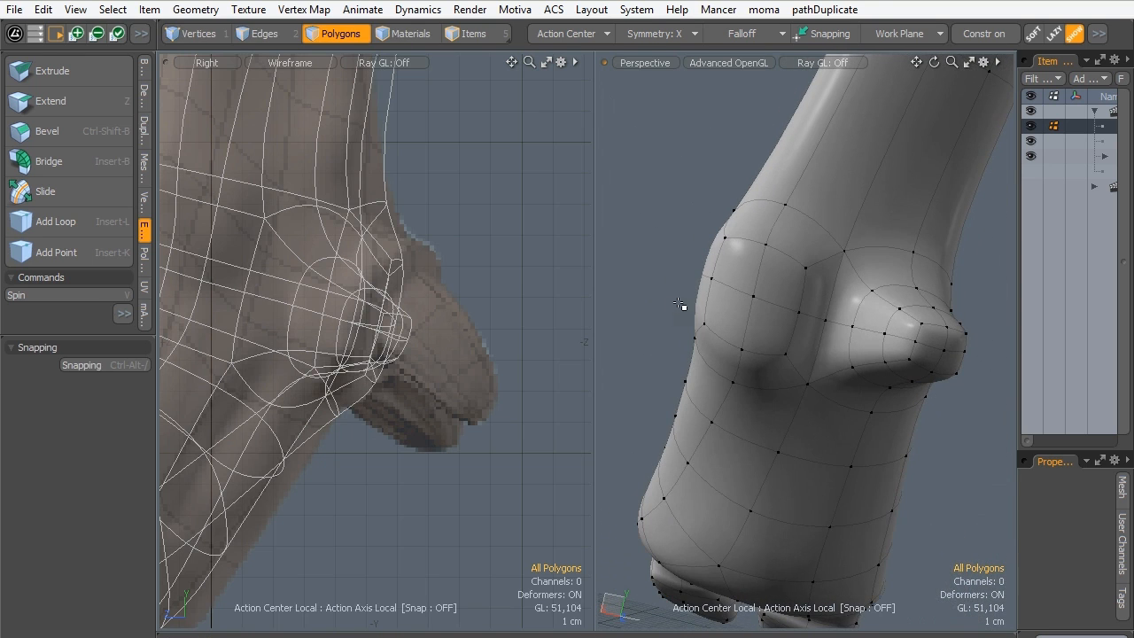
Bevel the end polygons of the rearward ankle bump with 1.35 cm shift and 5 mm inset.
key("Tab")
left_click_drag(756, 280, 743, 291)
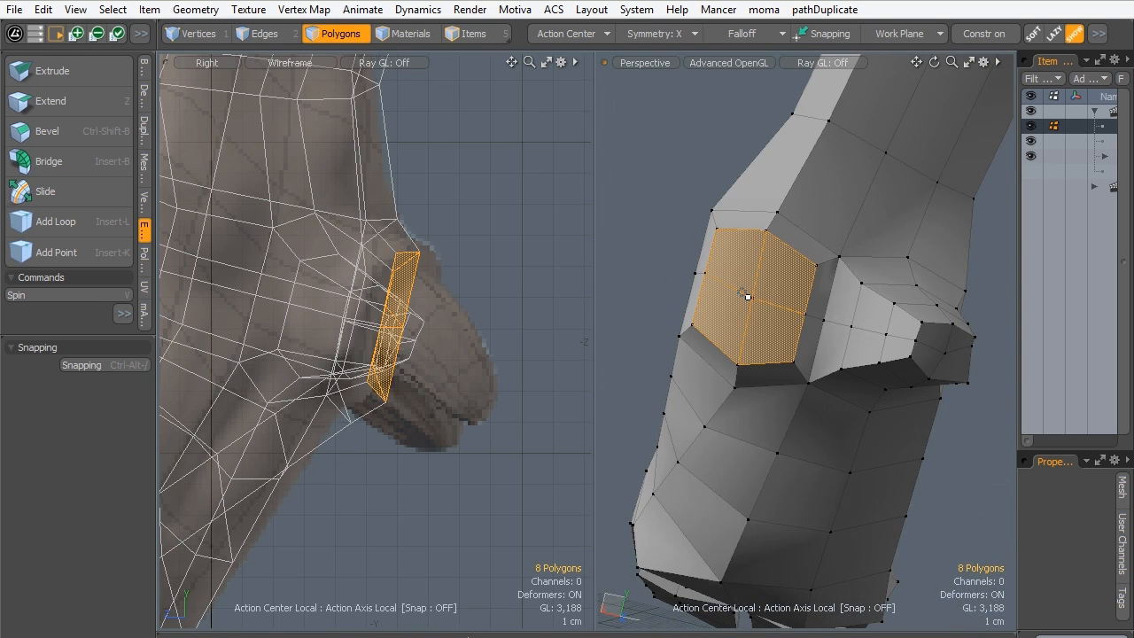
key("b")
mouse_move(629, 313)
left_mouse_down("alt")
mouse_move(681, 298)
mouse_move(668, 309)
mouse_move(803, 326)
left_mouse_up("alt")
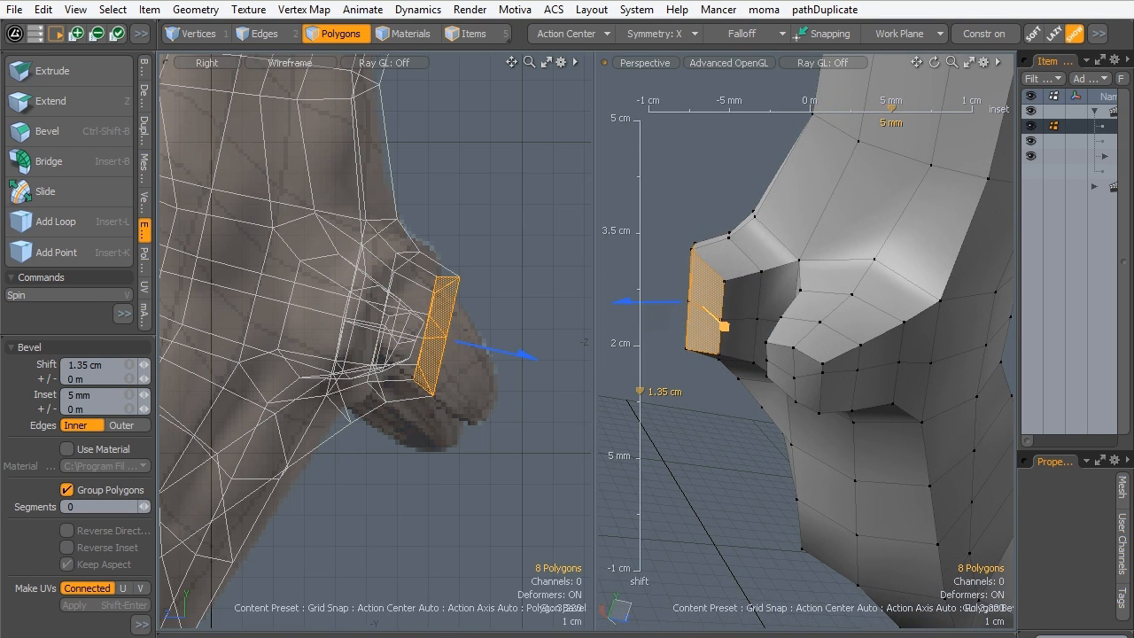
Add a second bevel to the rearward bump with 6.9 mm inset, shortening its shift to fit the reference.
left_click(652, 272, "shift")
left_click_drag(643, 303, 603, 303)
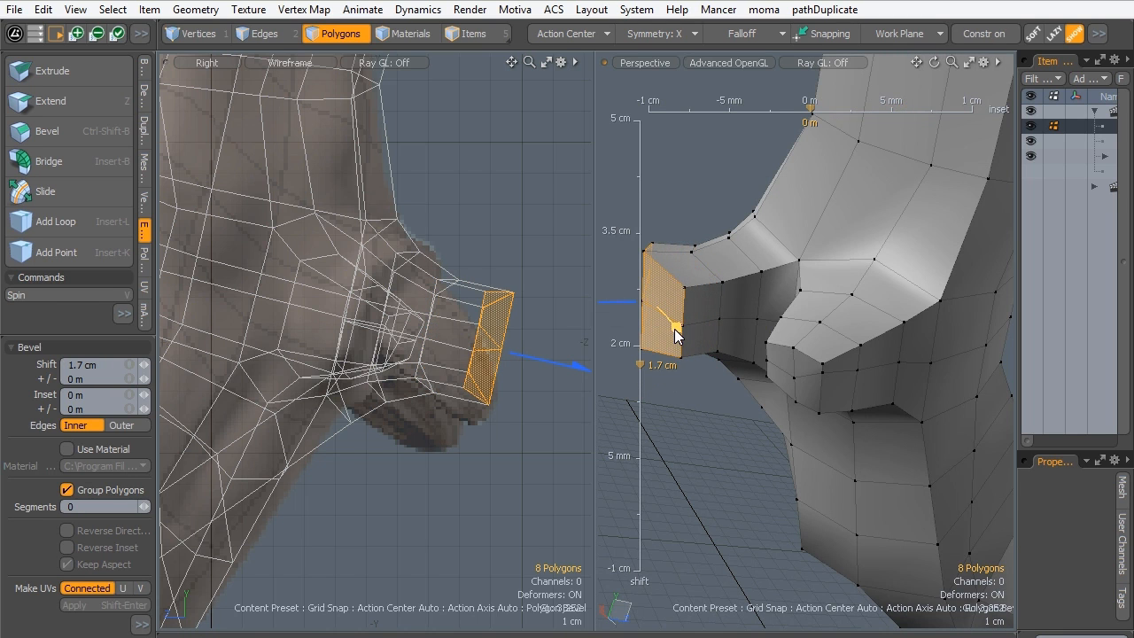
left_click_drag(676, 327, 716, 327)
mouse_move(716, 310)
left_mouse_down("alt")
mouse_move(719, 267)
mouse_move(716, 302)
left_mouse_up("alt")
left_click_drag(785, 341, 798, 347)
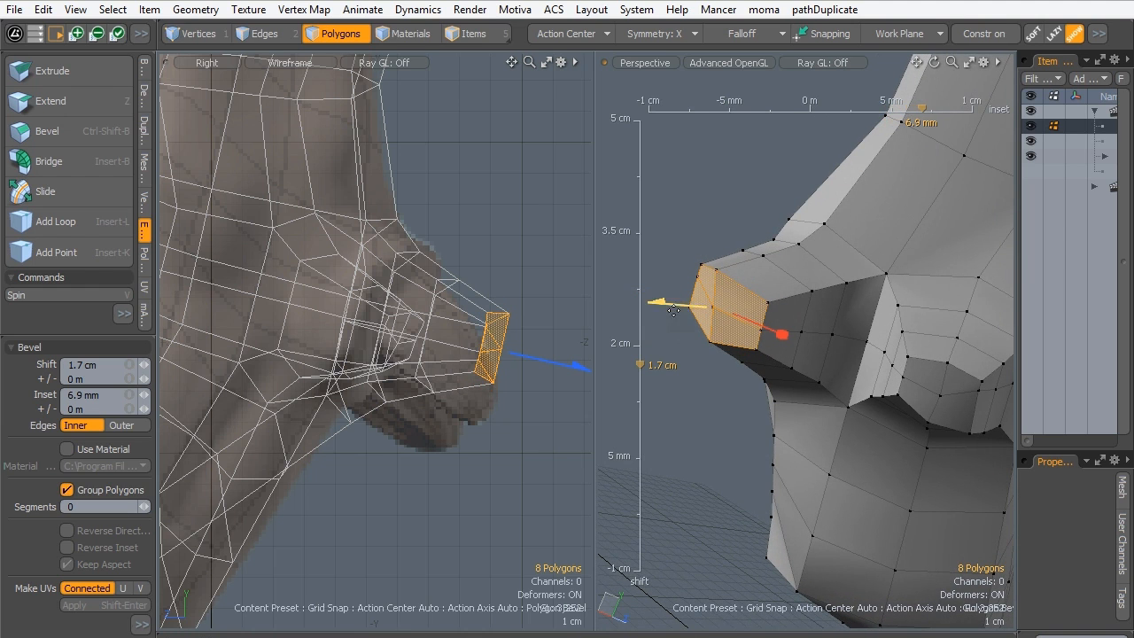
left_click_drag(657, 303, 680, 311)
key("space")
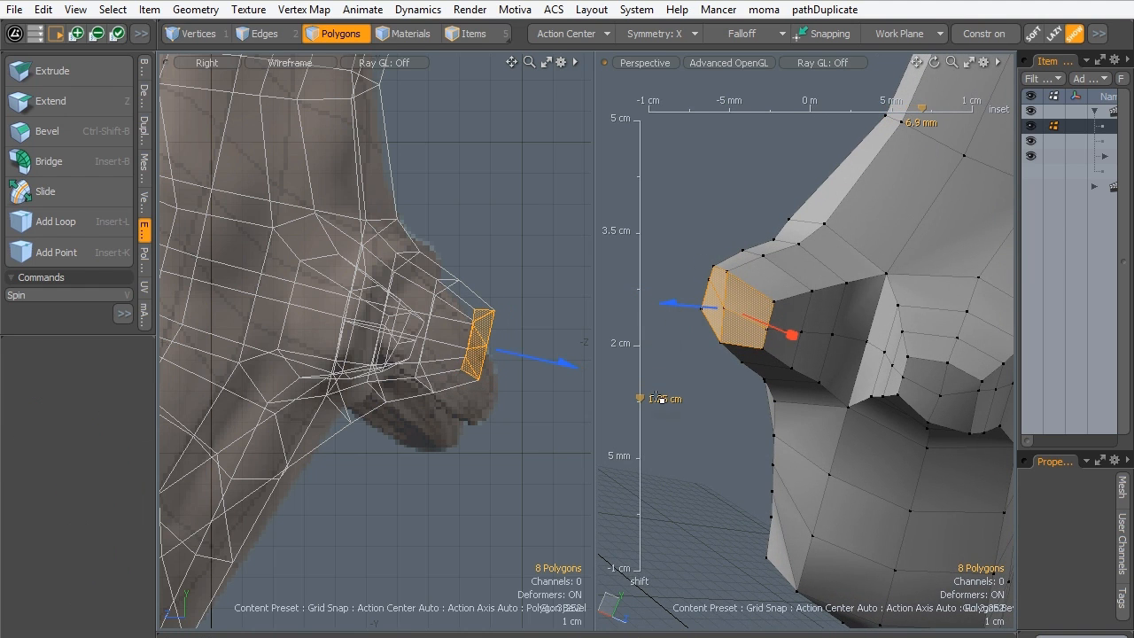
left_click(662, 399)
Select the corner vertices around the rearward bump's tip and examine its boxy smoothed shape.
left_click_drag(800, 374, 748, 350, "alt")
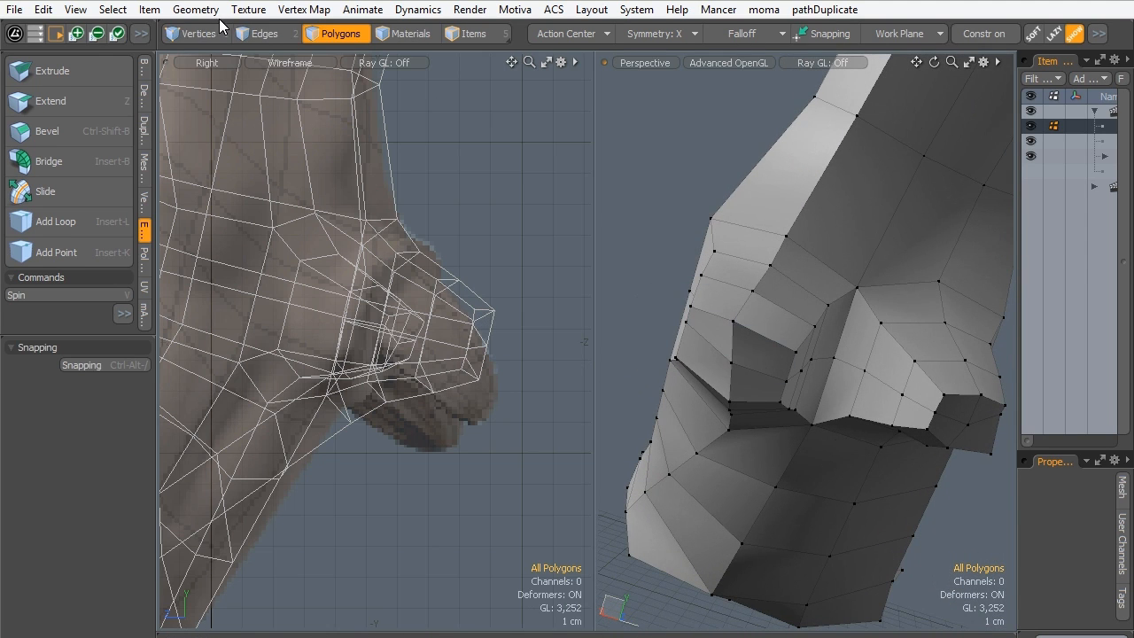
key("1")
left_click_drag(607, 288, 761, 352, "alt")
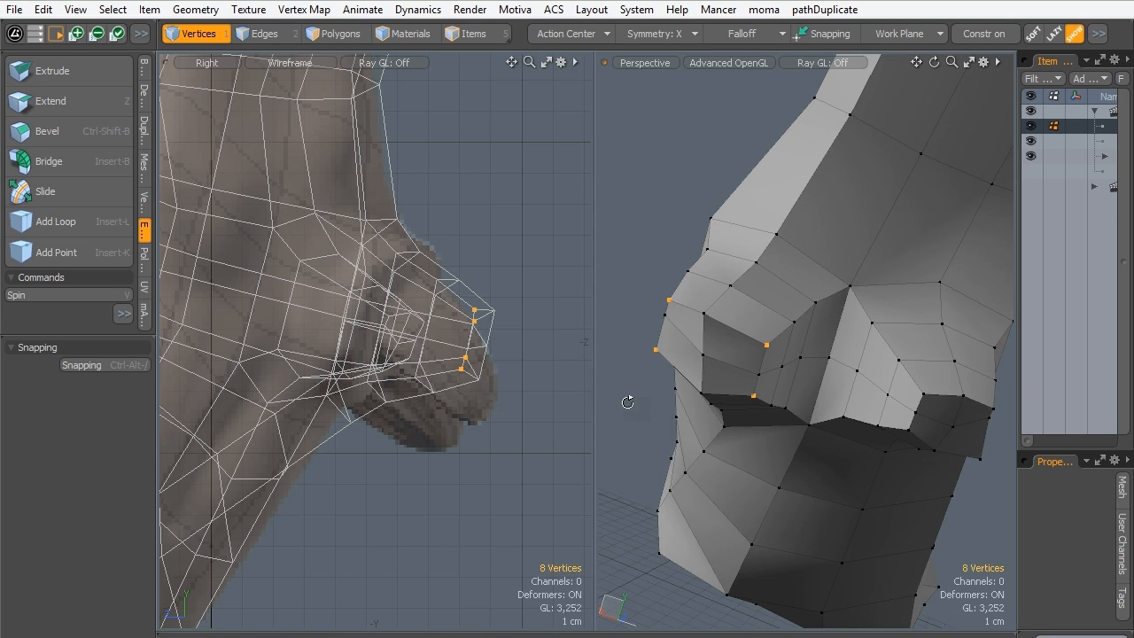
left_click_drag(627, 402, 726, 406, "alt")
key("Tab")
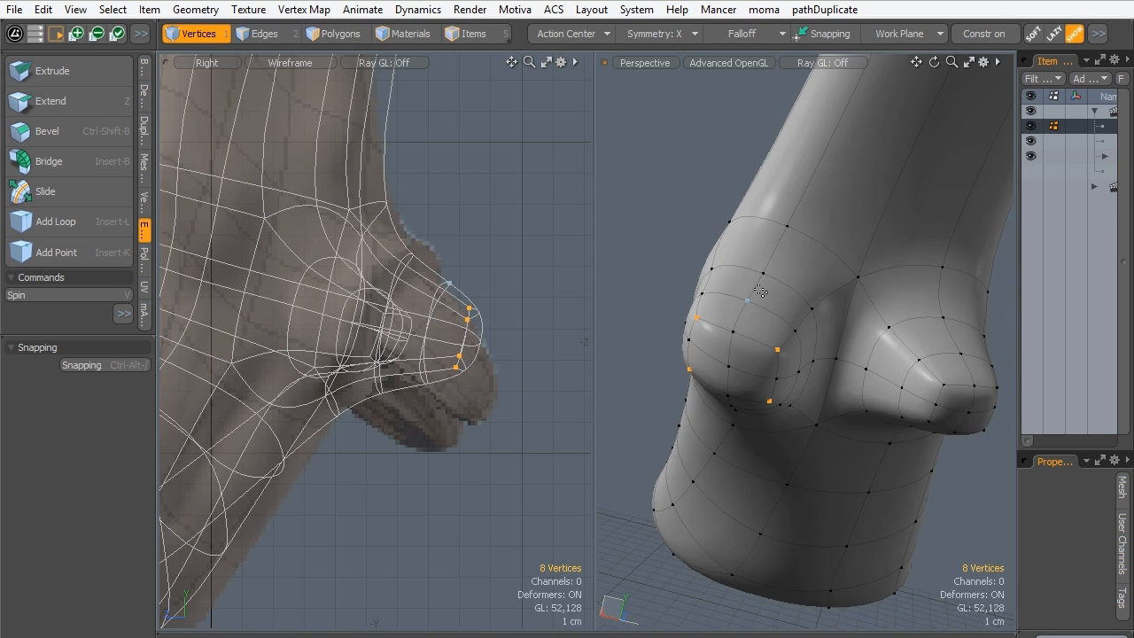
left_click_drag(781, 262, 863, 430, "alt")
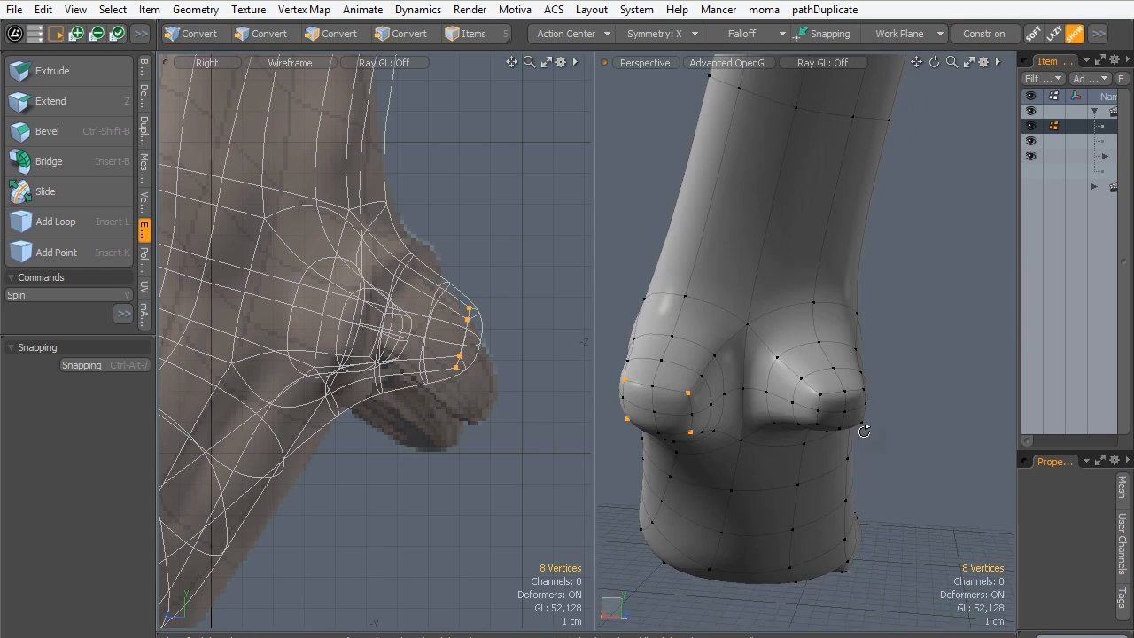
left_click_drag(709, 340, 730, 328, "ctrl+alt")
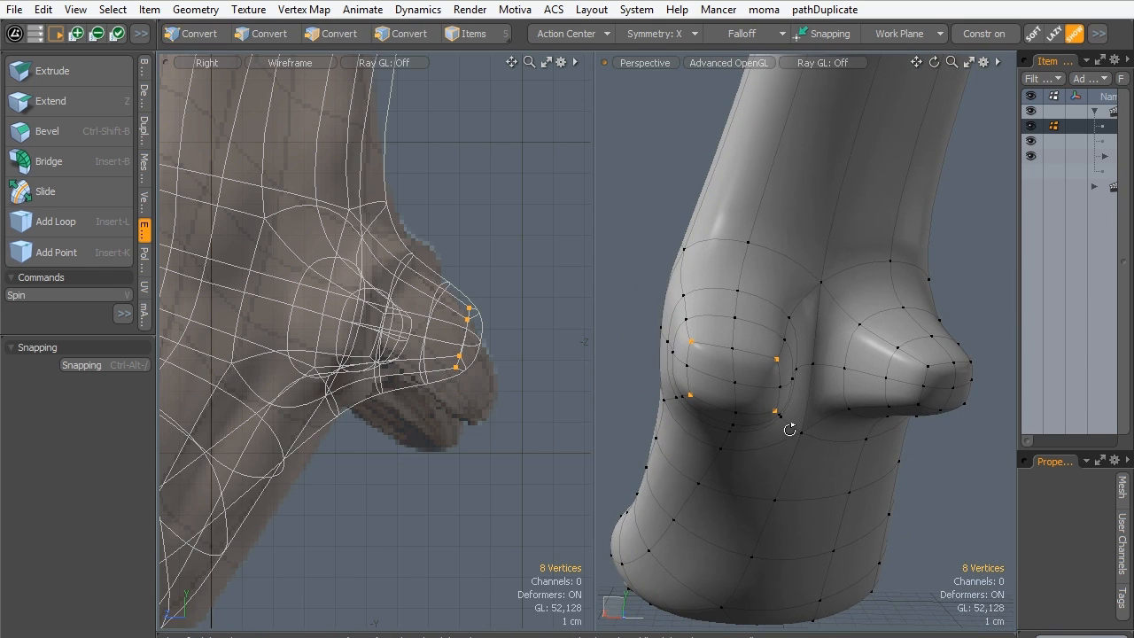
left_click_drag(790, 430, 769, 324, "alt+shift")
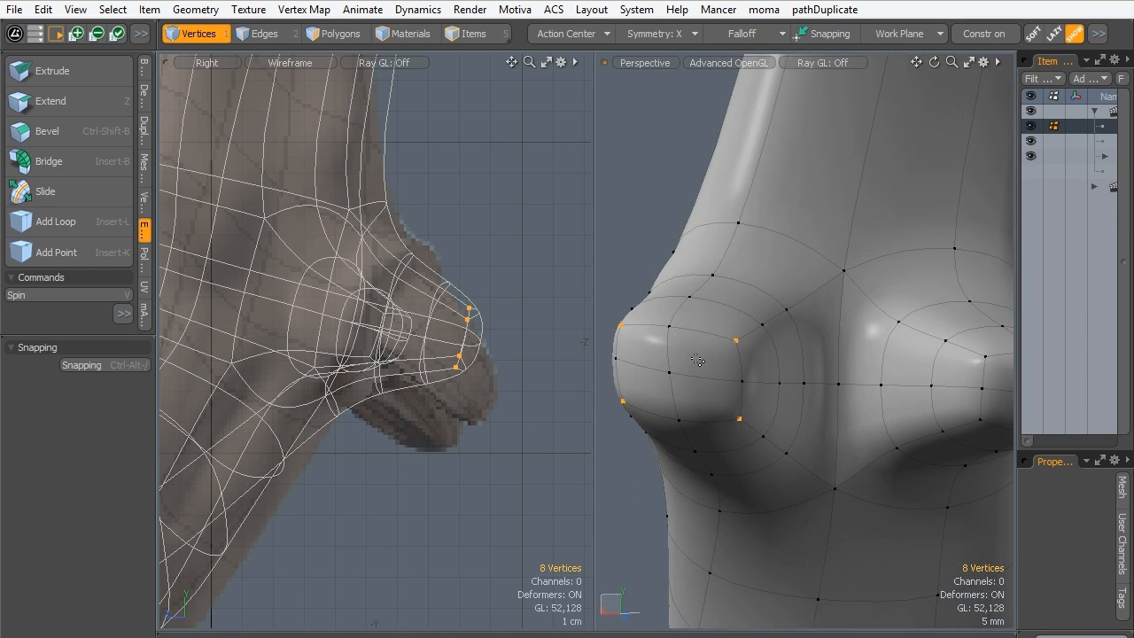
Add the next ring's corner vertices to the selection and scale them inward with the Selection action center to round the rearward bump.
key("Tab")
left_click_drag(664, 315, 682, 313, "alt")
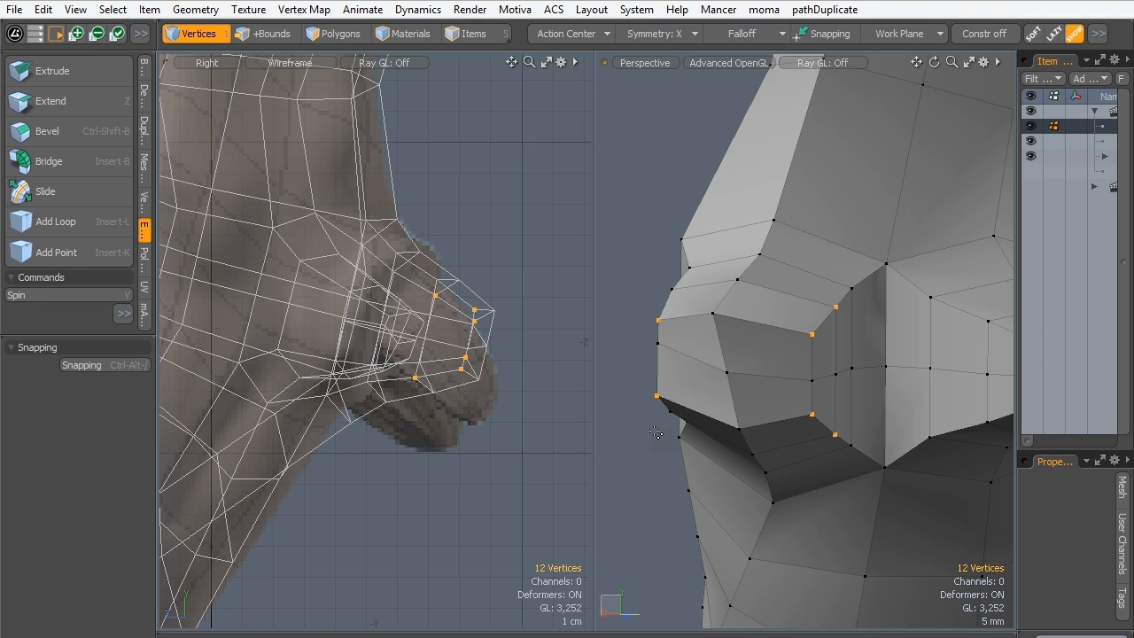
left_click_drag(729, 384, 703, 392, "alt")
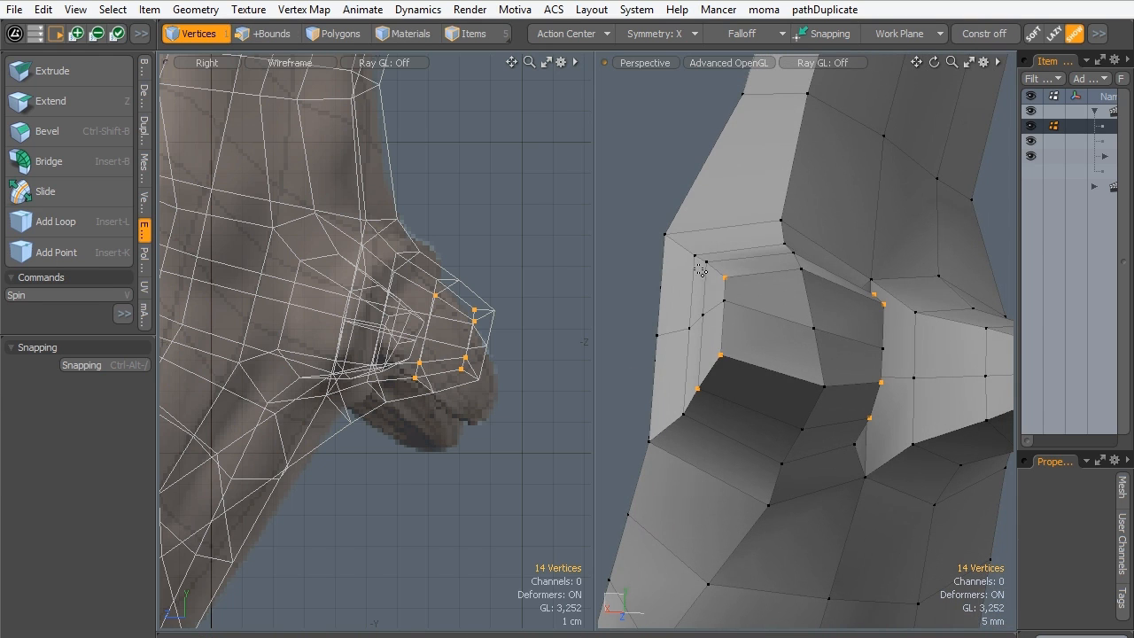
left_click_drag(826, 306, 837, 336, "alt")
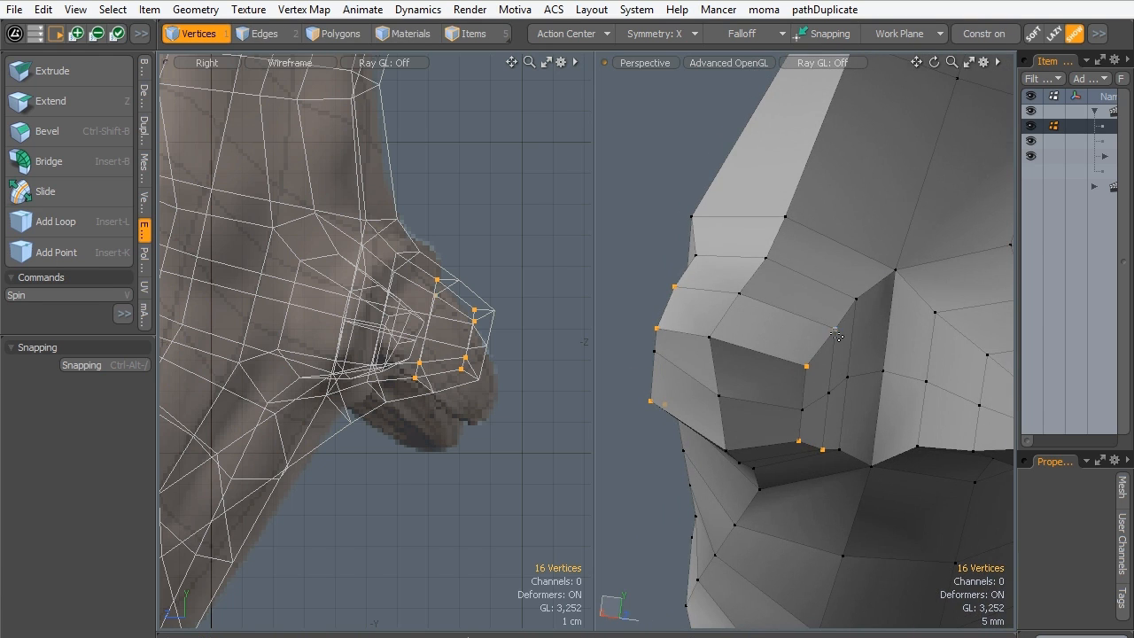
key("r")
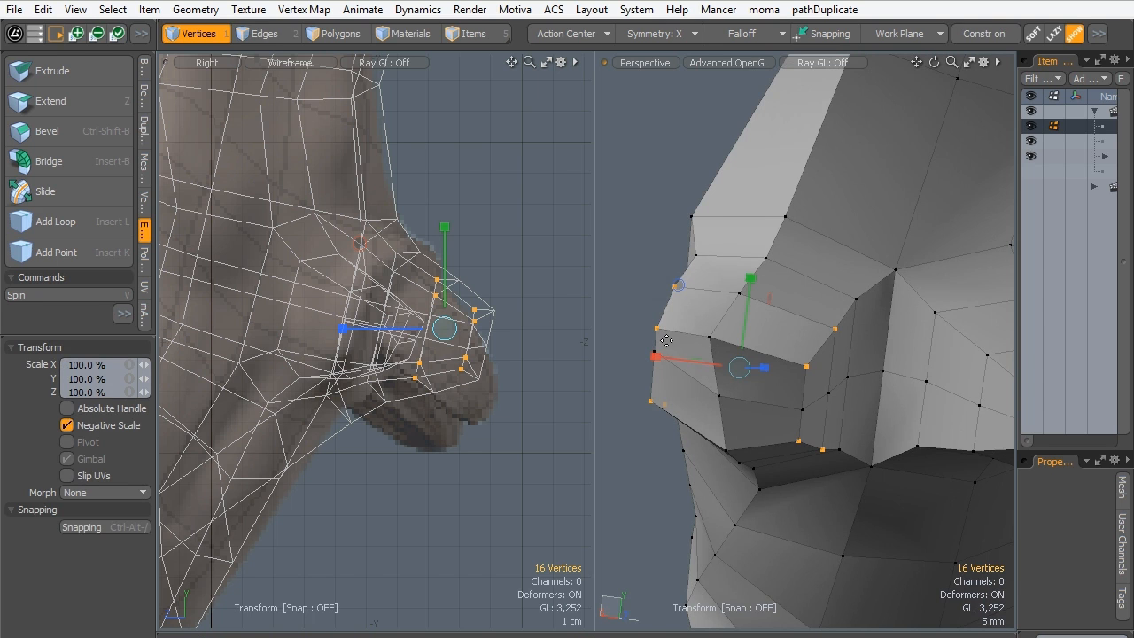
left_click_drag(651, 402, 754, 446, "alt")
left_click(571, 34)
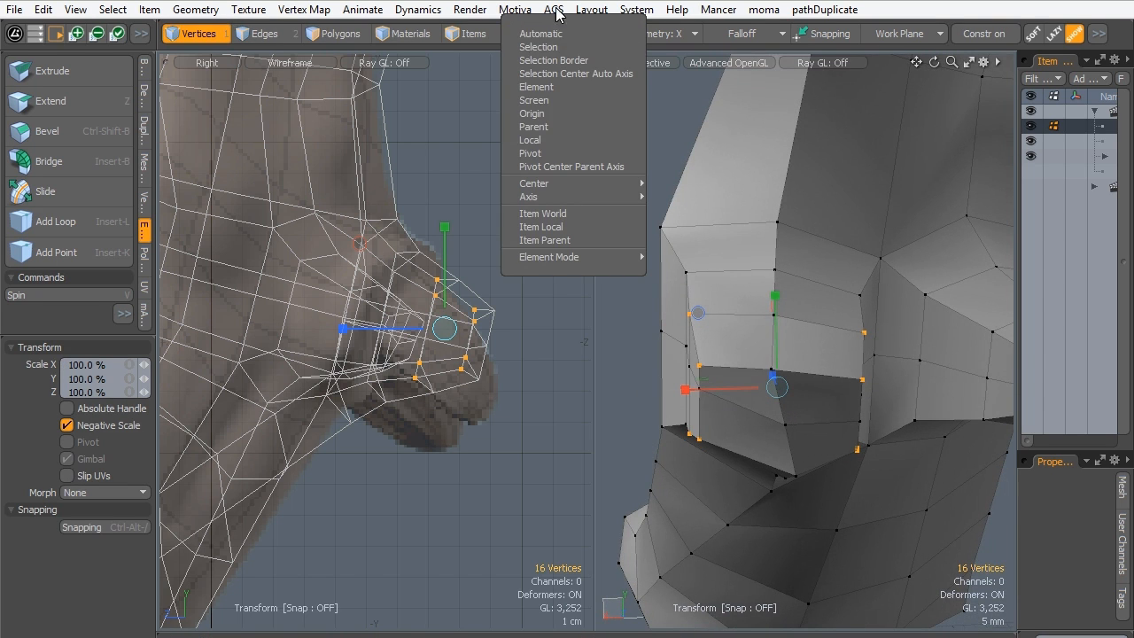
left_click(542, 48)
left_click_drag(802, 312, 836, 310, "alt")
key("space")
key("Tab")
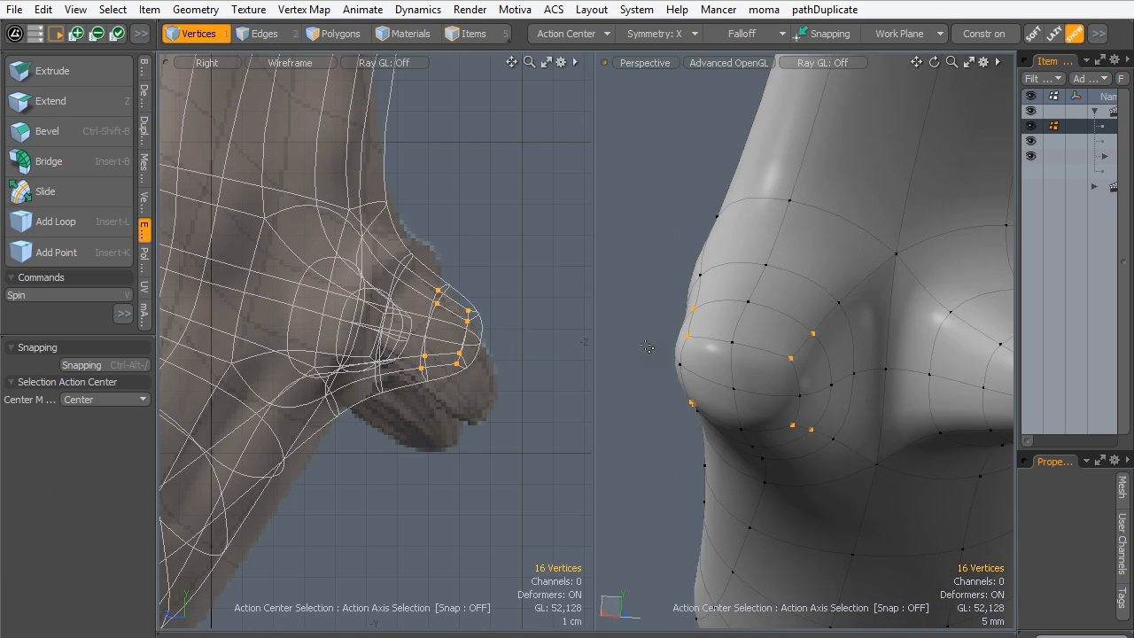
left_click_drag(689, 325, 831, 281, "alt")
Select the corner vertices on the forward bump's three rings and scale them inward to round it.
key("2")
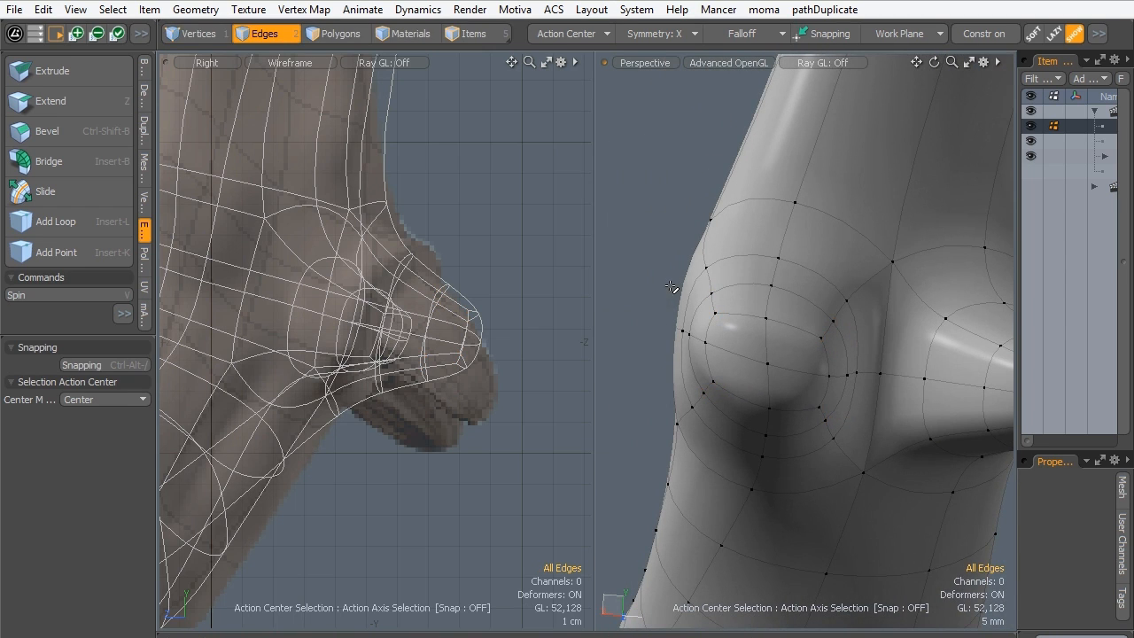
left_click_drag(713, 348, 785, 354, "alt")
key("Tab")
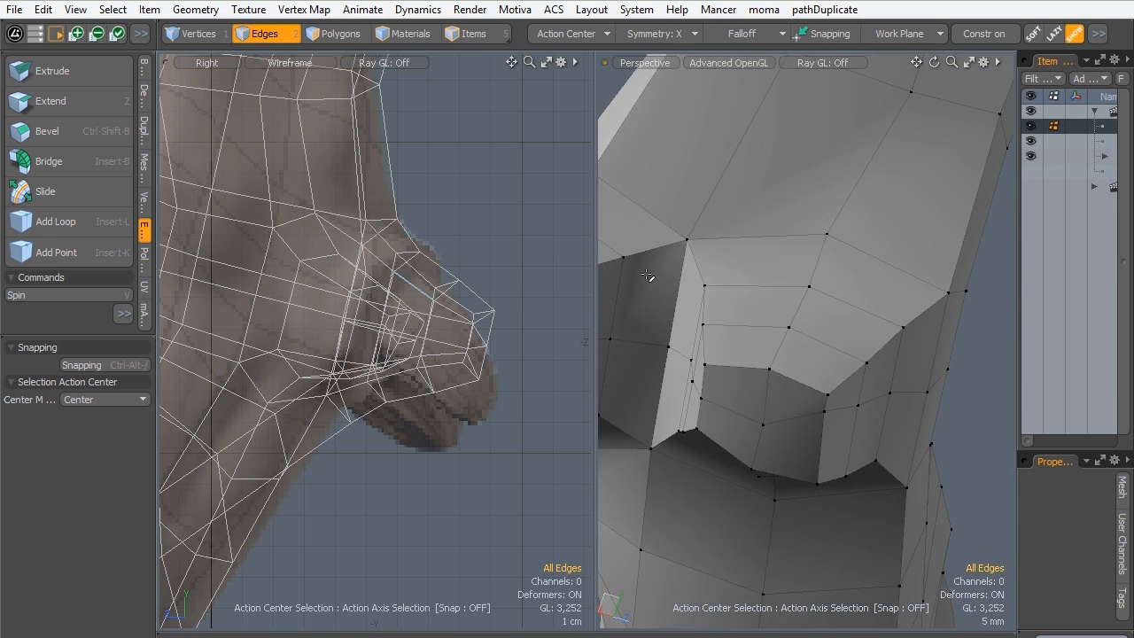
left_click(218, 35)
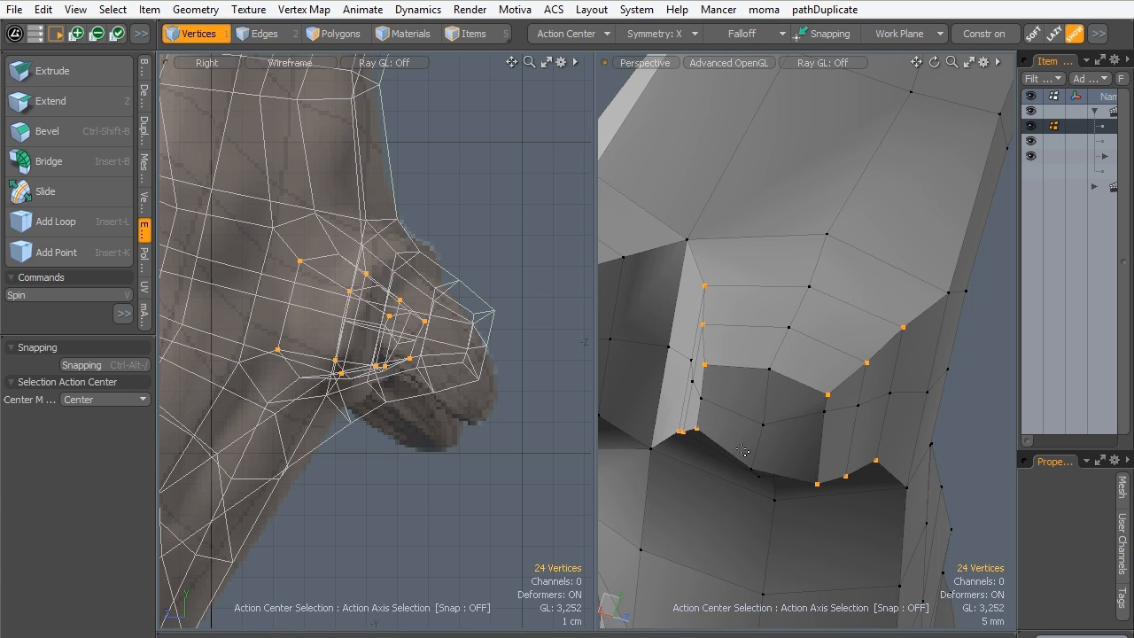
key("r")
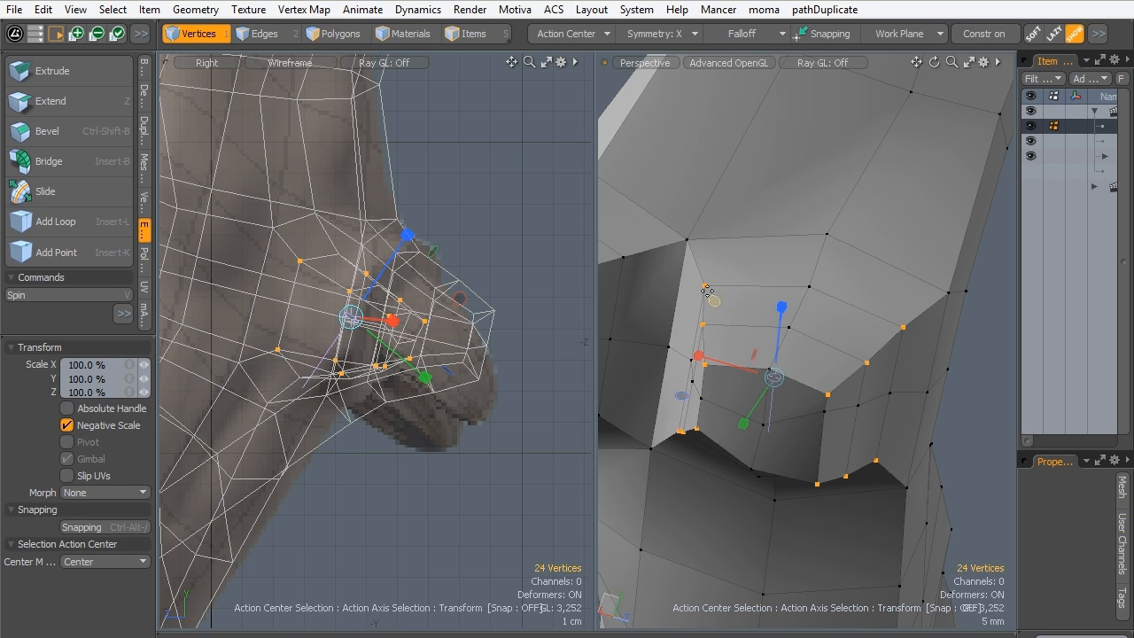
left_click(547, 33)
left_click(647, 13)
left_click_drag(714, 302, 705, 314)
key("space")
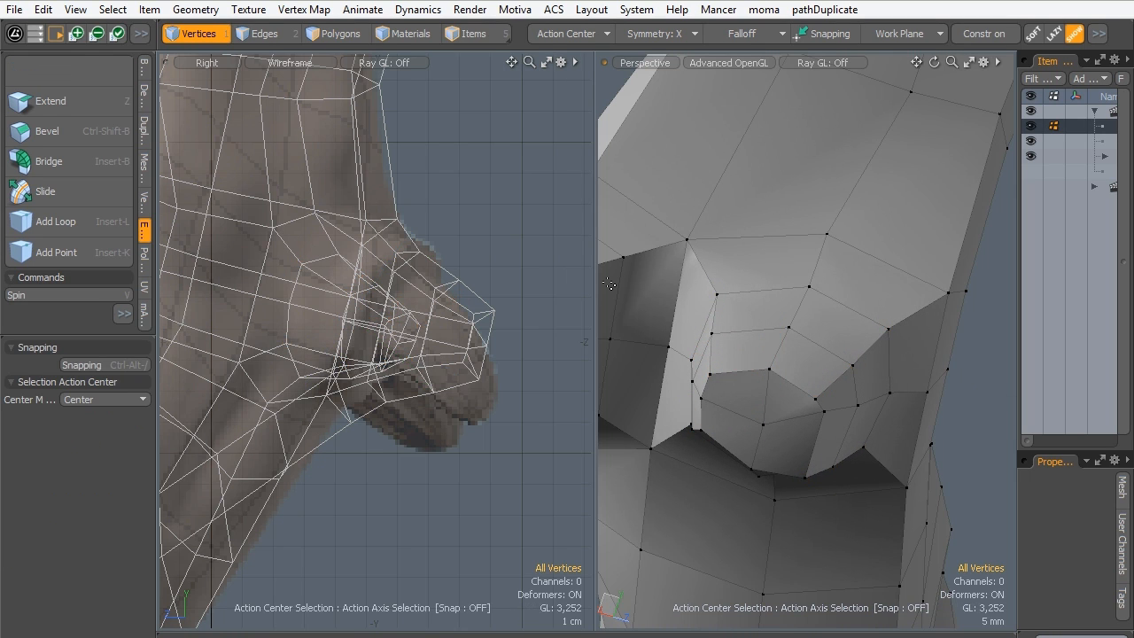
Smooth the mesh and examine both ankle bumps from several angles against the reference.
key("Tab")
left_click_drag(722, 377, 686, 343, "alt")
left_click_drag(419, 253, 421, 258, "alt+shift")
left_click_drag(759, 353, 716, 358, "alt")
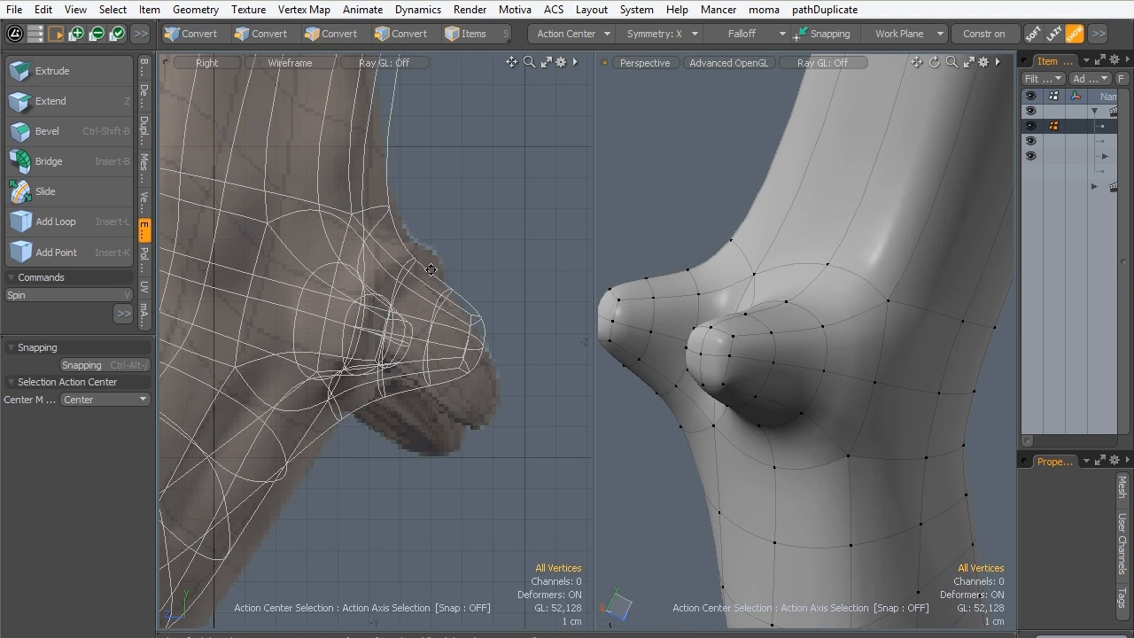
left_click_drag(418, 253, 454, 274, "alt+shift")
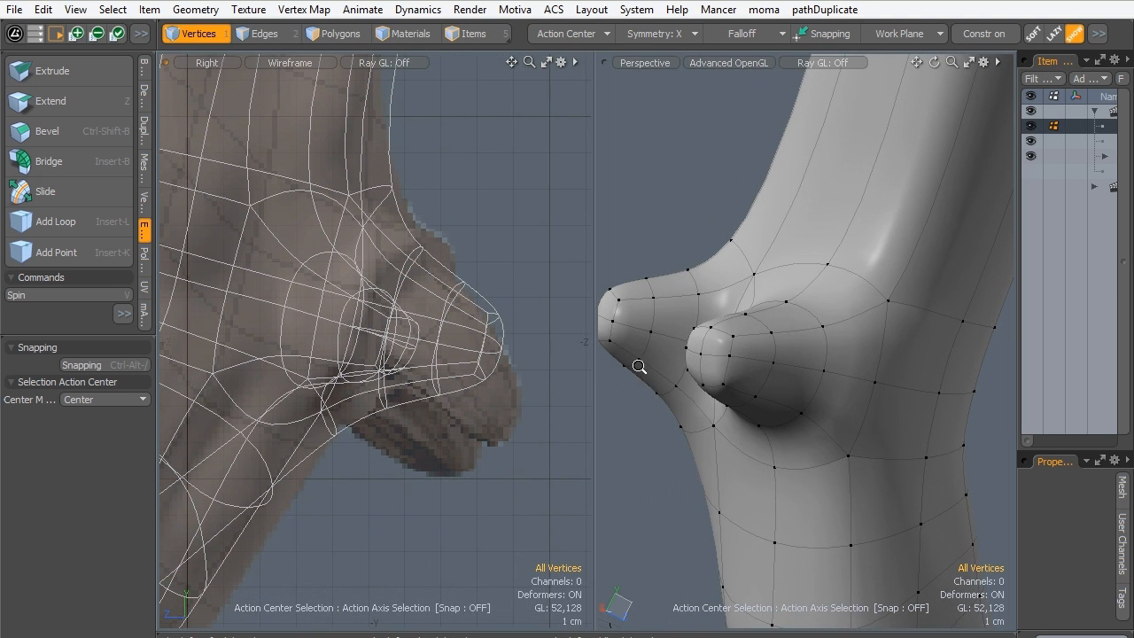
left_click_drag(640, 366, 754, 277, "alt")
left_click_drag(754, 276, 779, 269, "ctrl+alt")
left_click_drag(761, 345, 780, 416, "alt")
Select the forward dewclaw's polygons from tip to base in the unsmoothed mesh and relax them with Smooth at strength 0.2 and 124 iterations.
key("Tab")
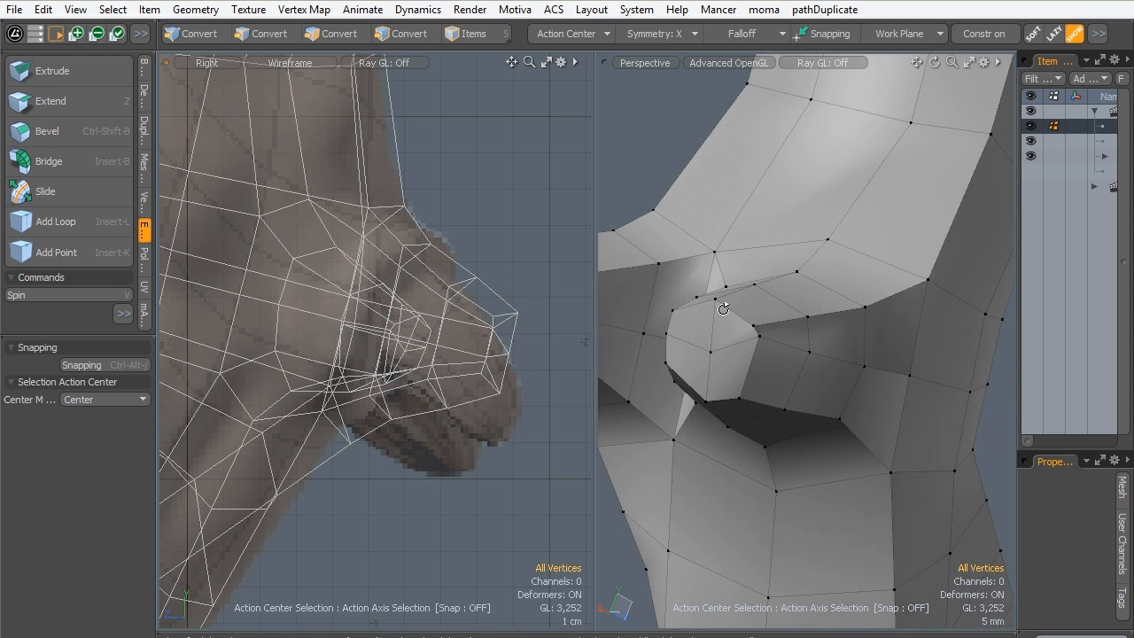
left_click_drag(753, 381, 672, 447, "alt")
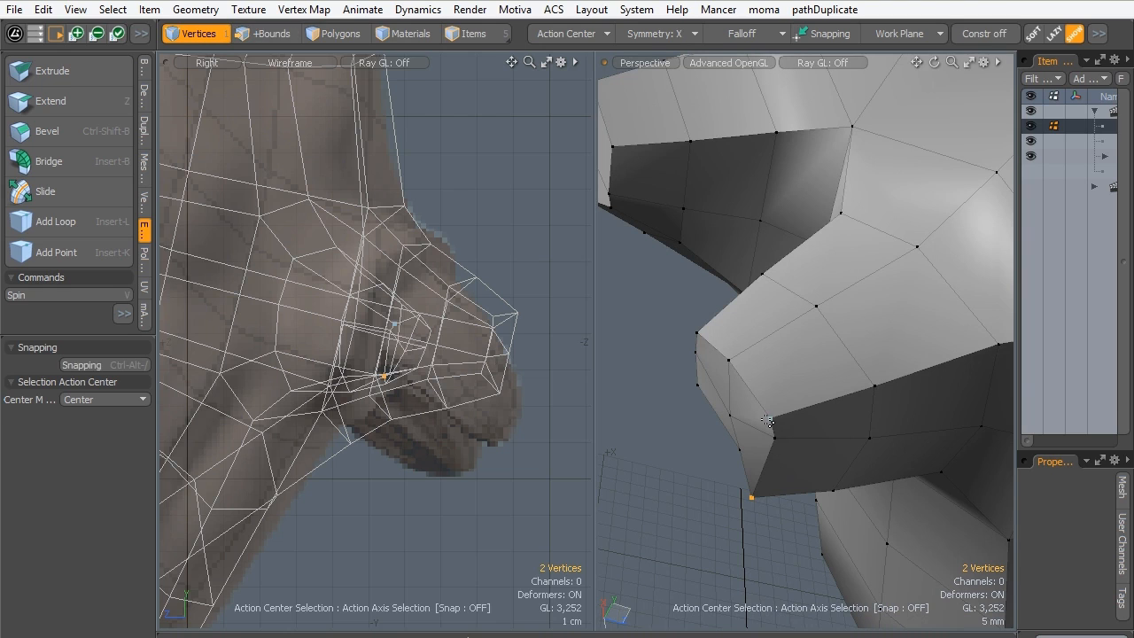
key("space")
key("space")
left_click(718, 411)
key("shift+Up")
key("shift+Up")
key("shift+Up")
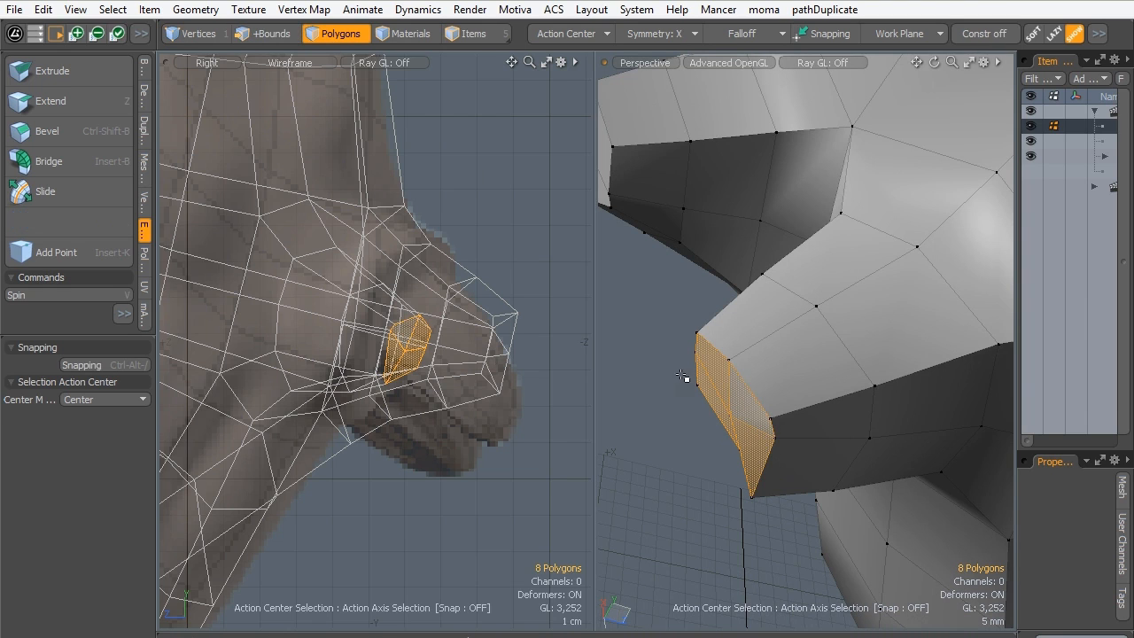
left_click_drag(785, 303, 838, 356, "ctrl+alt")
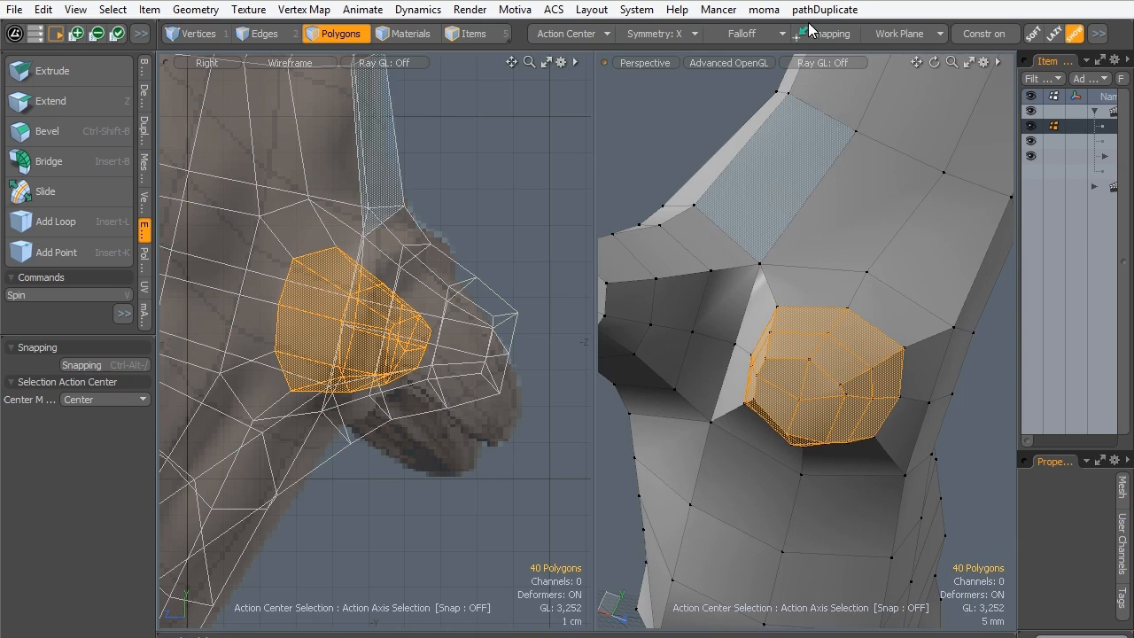
left_click(145, 100)
left_click(44, 163)
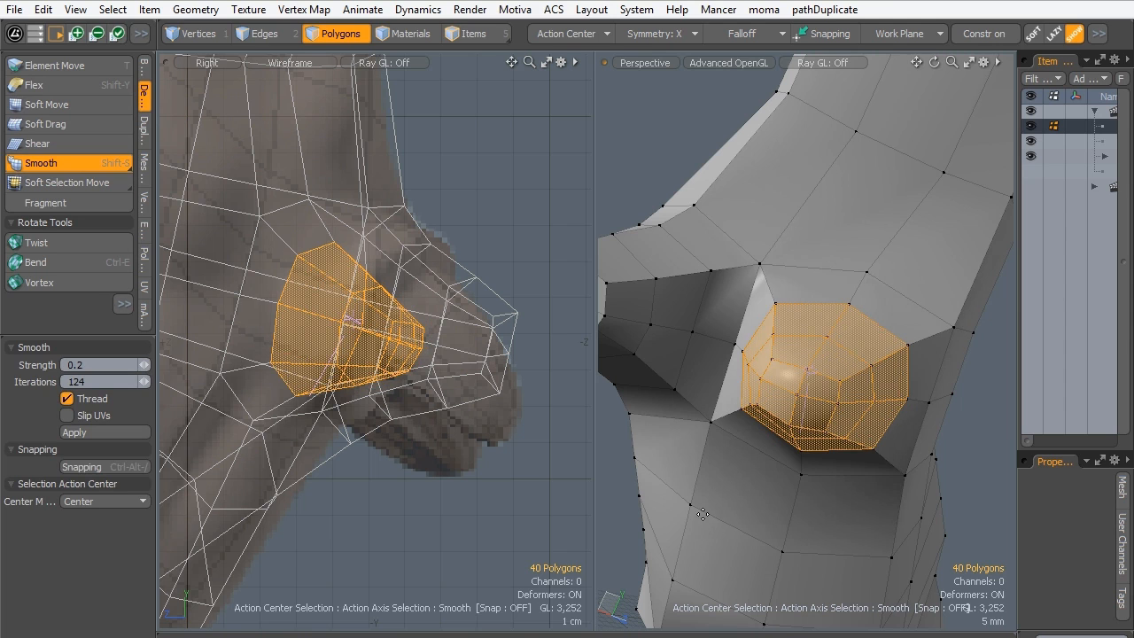
key("space")
Select the rearward dewclaw's polygons from tip to base and relax them with the same Smooth settings.
left_click(669, 179)
mouse_move(826, 333)
left_mouse_down("ctrl+alt")
mouse_move(778, 332)
mouse_move(720, 384)
mouse_move(744, 401)
mouse_move(651, 392)
left_mouse_up("ctrl+alt")
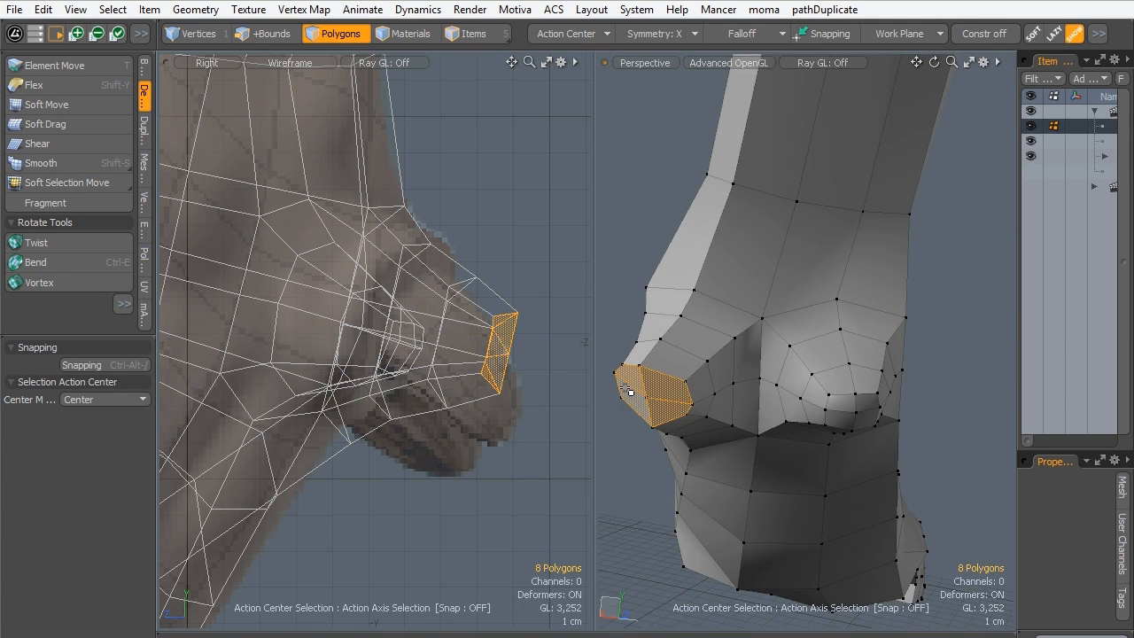
key("shift+Up")
left_click(97, 170)
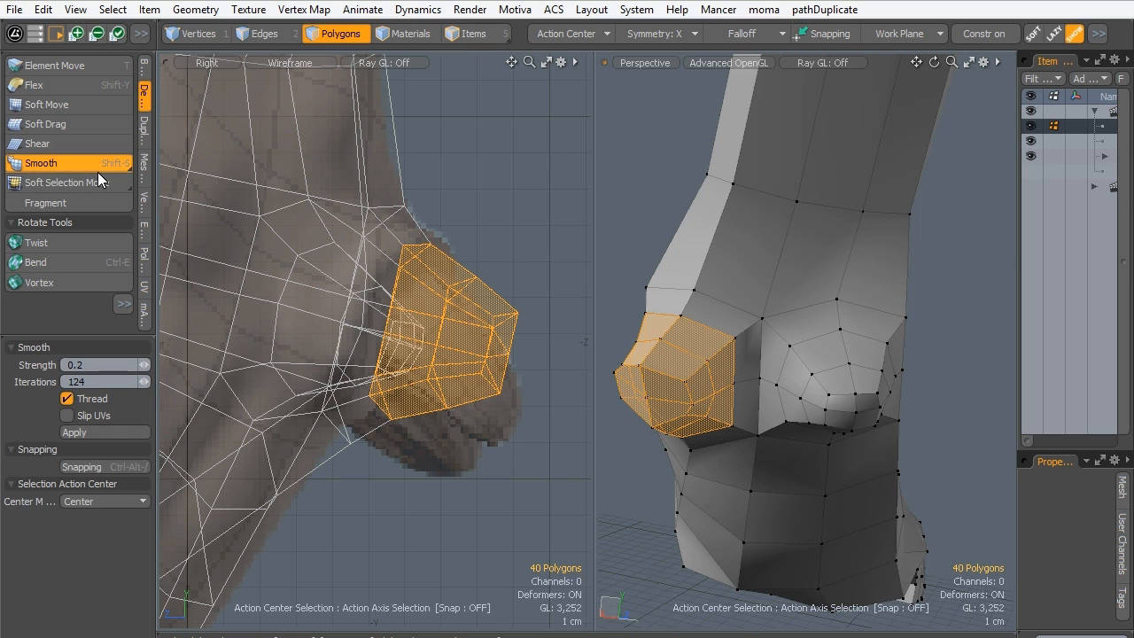
left_click(656, 441)
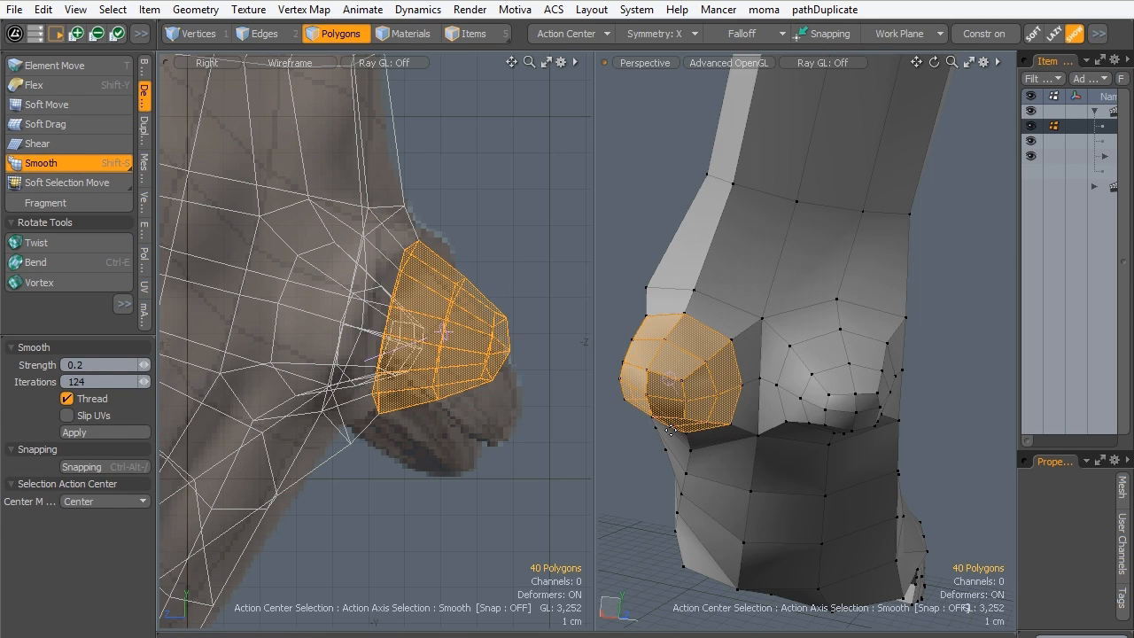
key("q")
left_click(657, 443)
Examine both relaxed dewclaws in subdivision display against the reference sculpt, ending with the low-poly cage shown.
left_click_drag(798, 439, 632, 311, "alt")
key("Tab")
left_click_drag(839, 371, 651, 402, "alt")
left_click_drag(508, 296, 509, 310, "alt")
left_click_drag(425, 258, 434, 229, "alt")
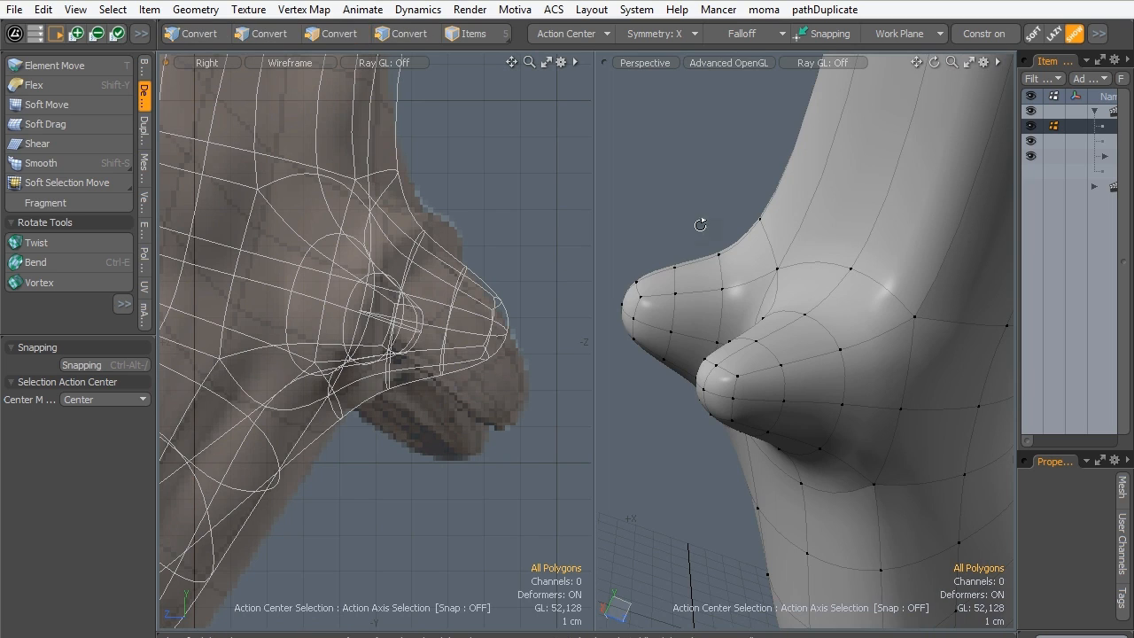
left_click_drag(621, 314, 686, 314, "alt")
left_click_drag(785, 345, 722, 395, "ctrl+alt")
key("Tab")
key("shift+Up")
key("shift+Up")
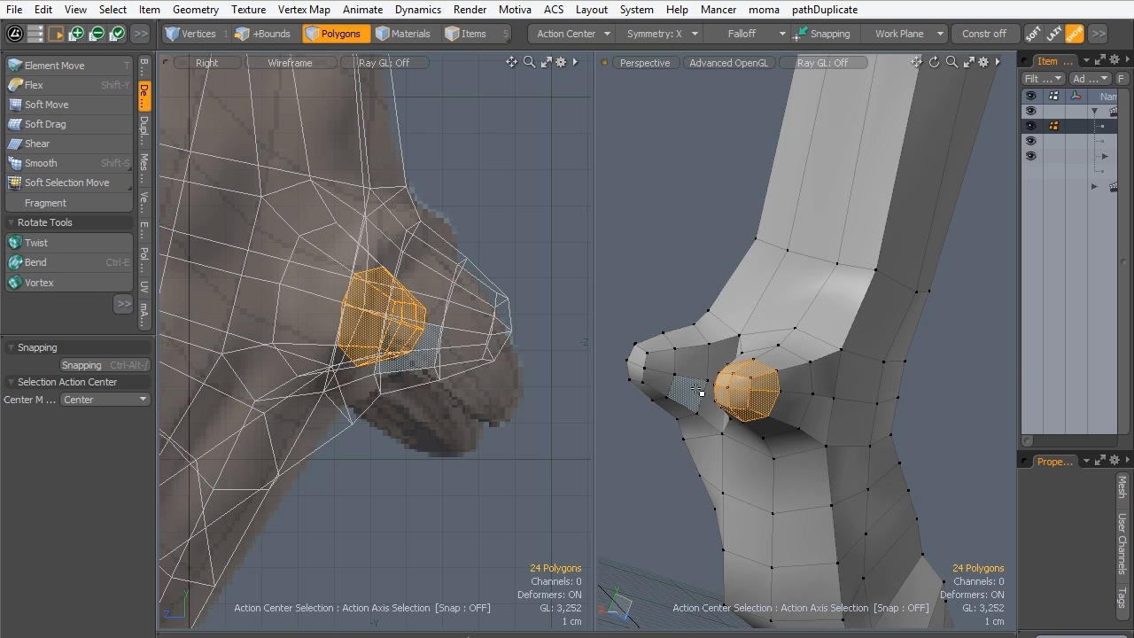
scroll(510, 218, "down", 5)
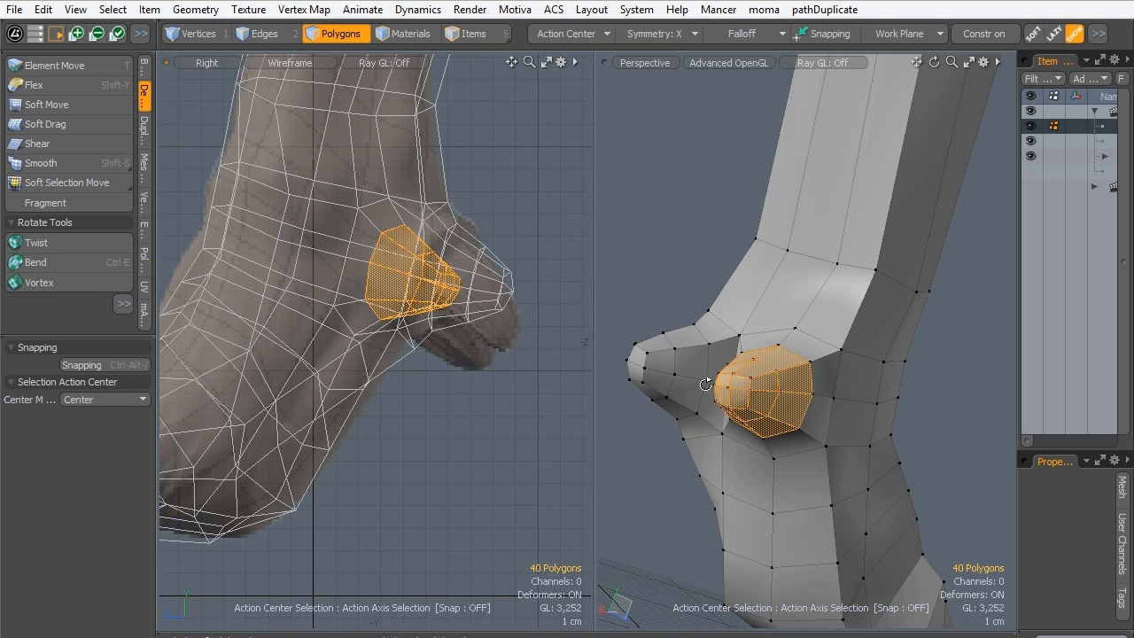
Select the rearward dewclaw's tip and outer rings and move them 6.5 mm outward along Z to lengthen it.
left_click_drag(709, 385, 802, 372, "alt")
left_click_drag(678, 442, 671, 433)
key("shift+Up")
key("shift+Up")
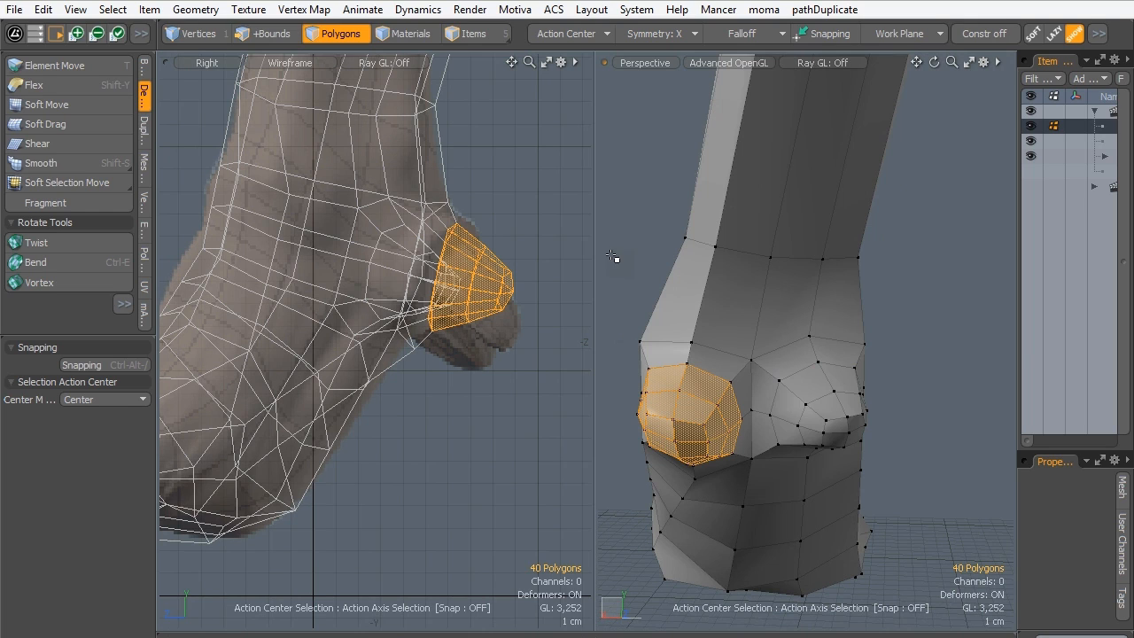
scroll(584, 313, "up", 2)
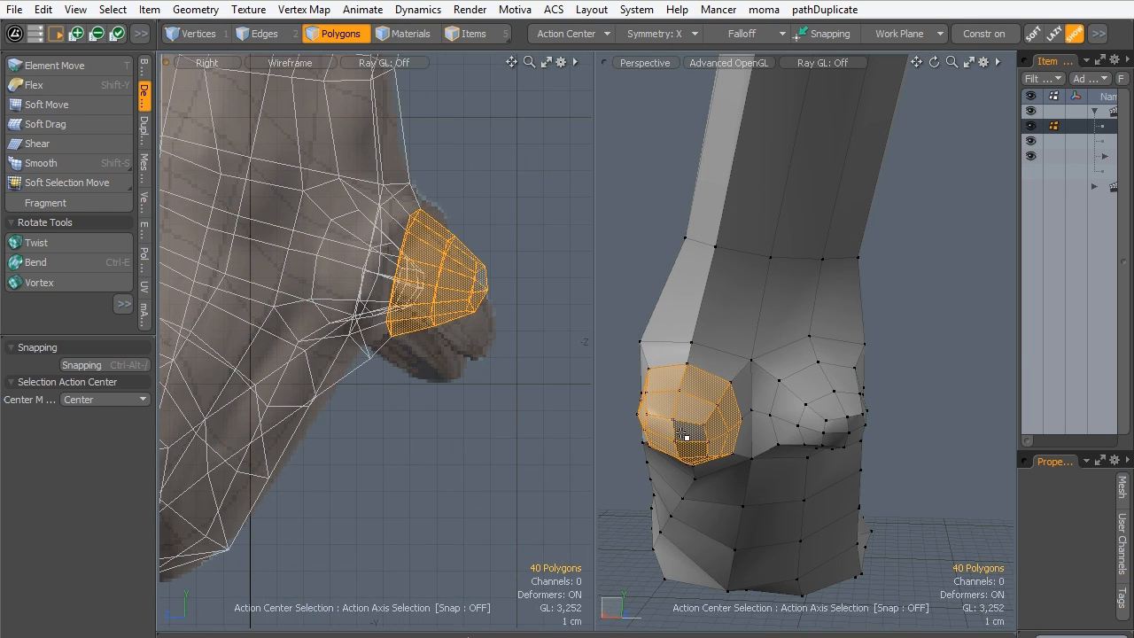
key("shift+Down")
key("shift+Down")
key("shift+Up")
key("w")
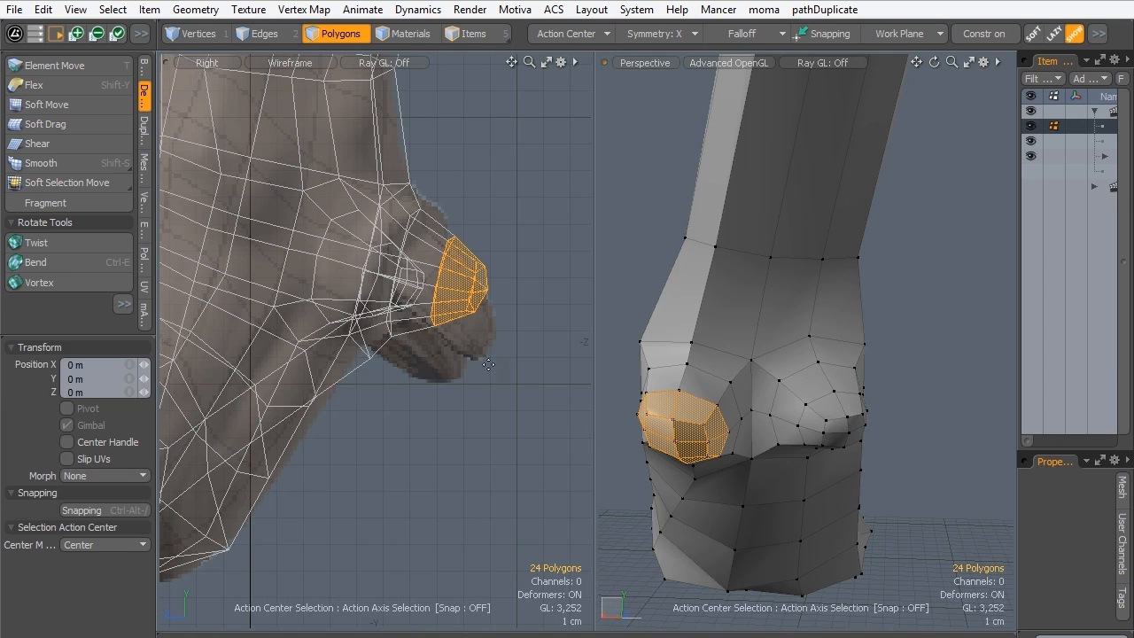
left_click_drag(460, 281, 474, 284)
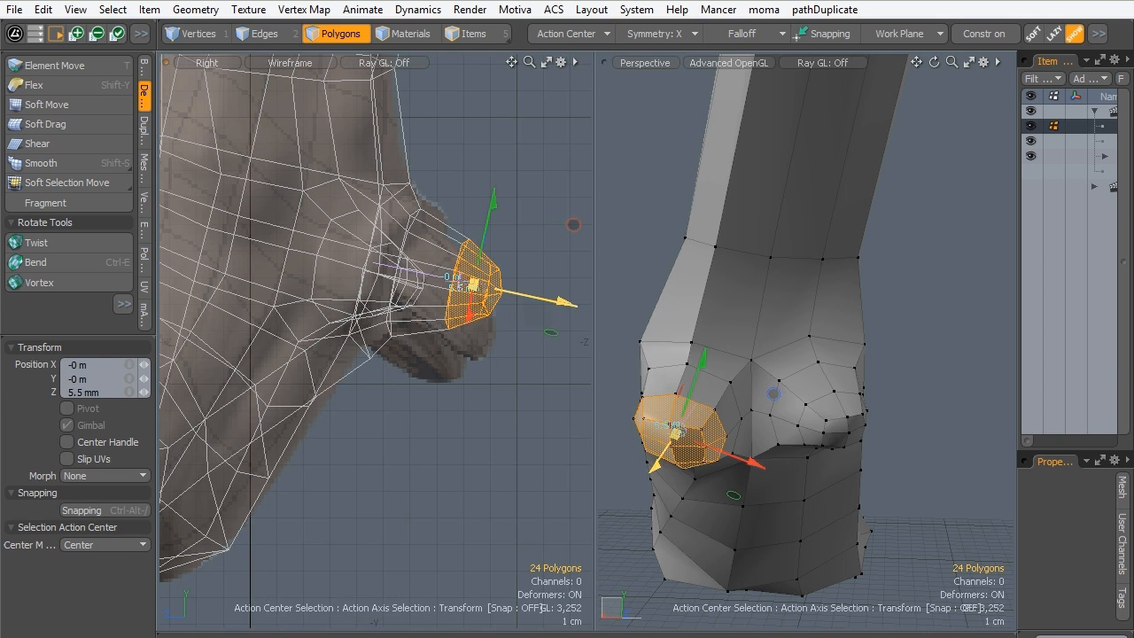
left_click_drag(562, 304, 571, 304)
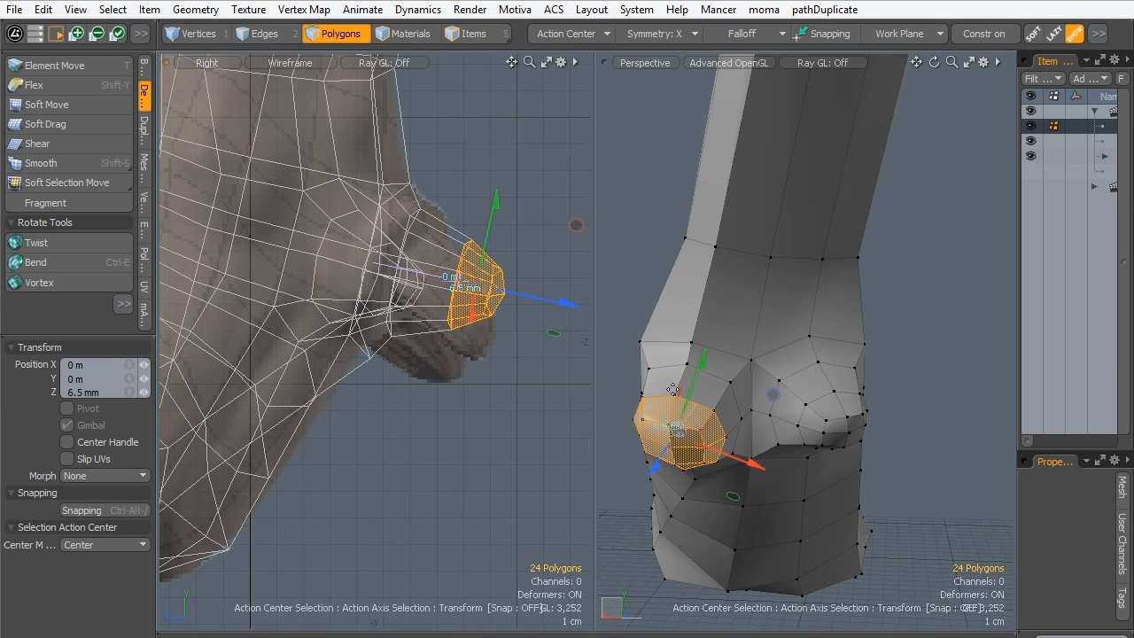
Select the polygon band at the rearward dewclaw's base and add an edge loop near its middle with Loop Slice.
left_click_drag(675, 414, 728, 412)
key("ctrl+z")
key("ctrl+z")
key("l")
key("alt+c")
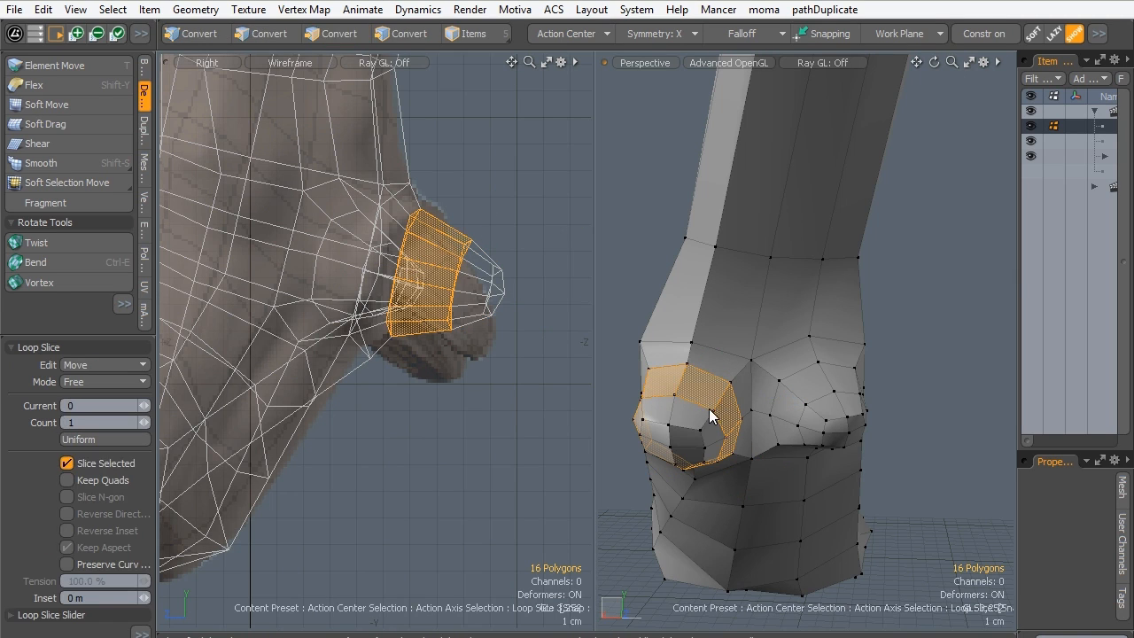
left_click(699, 375)
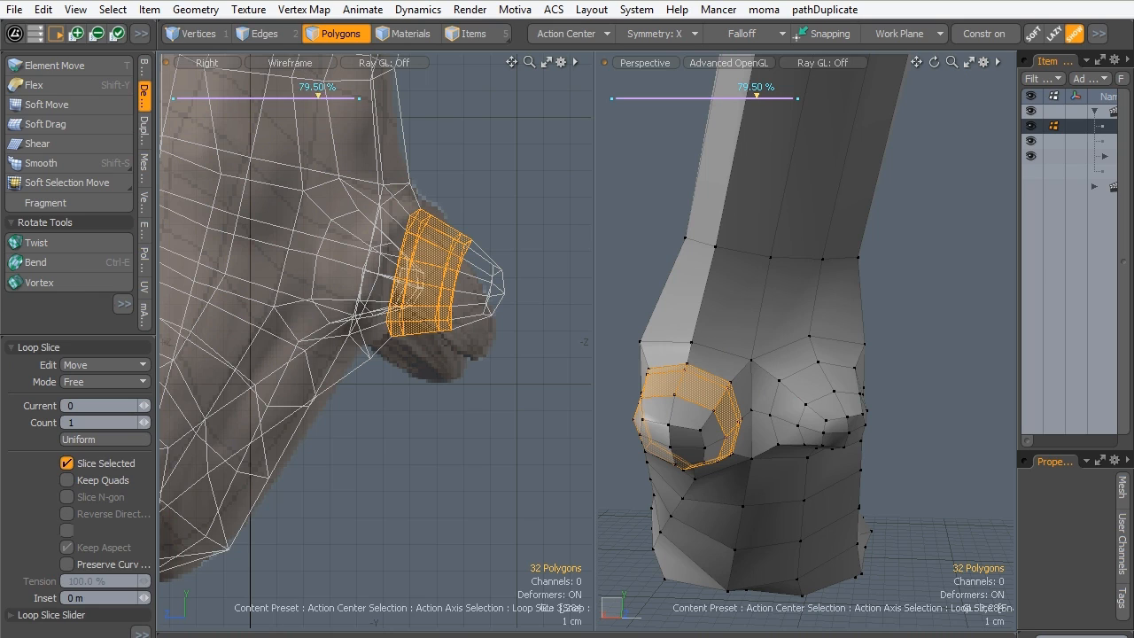
left_click_drag(318, 96, 276, 96)
key("q")
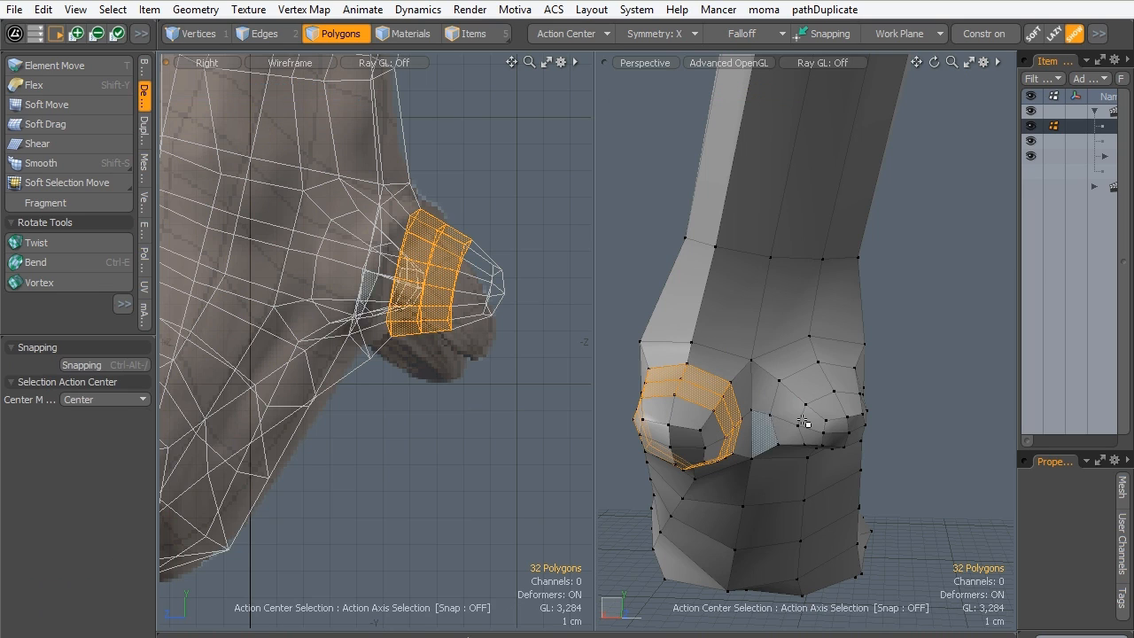
Select the polygon band at the forward dewclaw's base and add an edge loop at 50% with Loop Slice.
left_click(824, 388)
key("shift+Up")
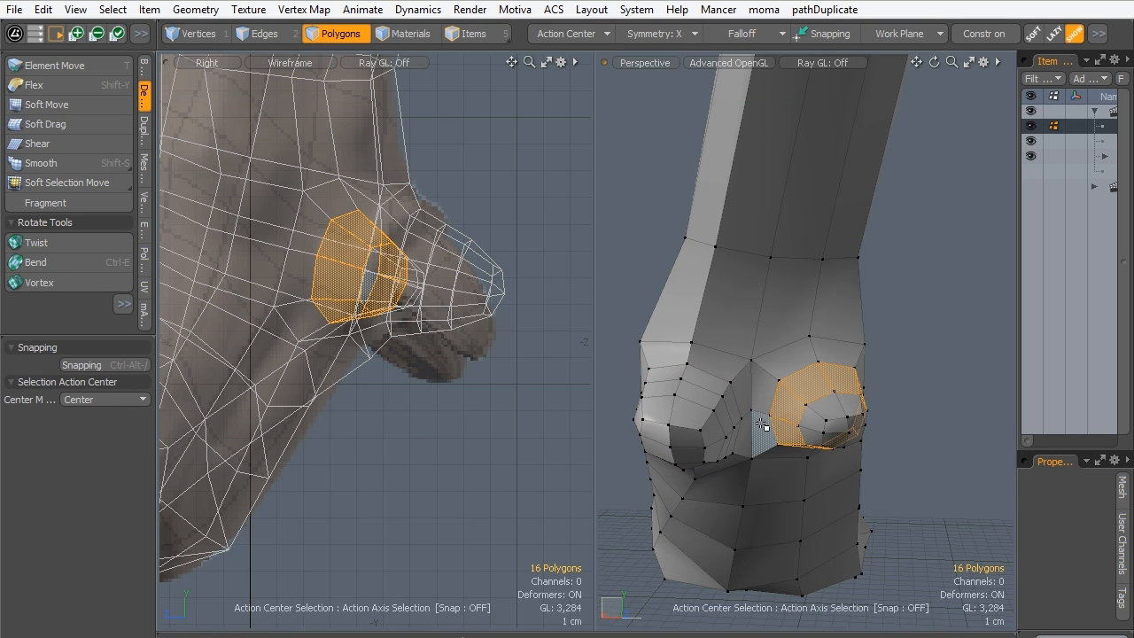
key("alt+c")
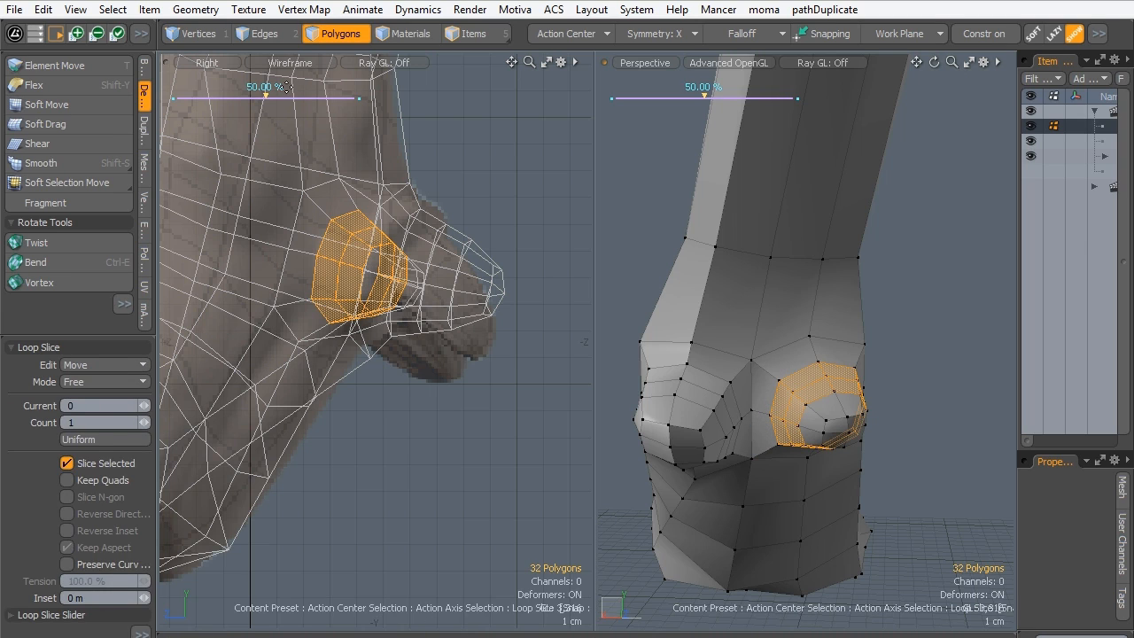
key("q")
Select the forward dewclaw's tip and outer rings and shift them slightly outward and sideways using the Local action center.
mouse_move(846, 424)
left_mouse_down()
mouse_move(610, 504)
mouse_move(621, 443)
left_mouse_up()
key("shift+Up")
key("shift+Up")
key("shift+Up")
key("w")
left_click_drag(780, 358, 767, 382)
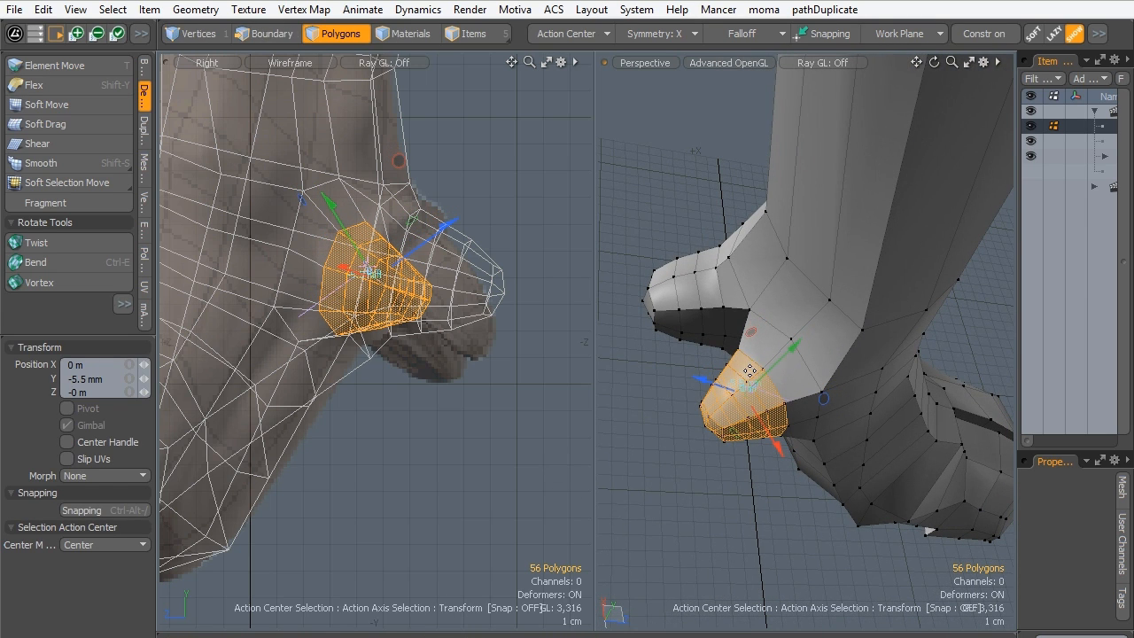
key("ctrl+z")
key("shift+Down")
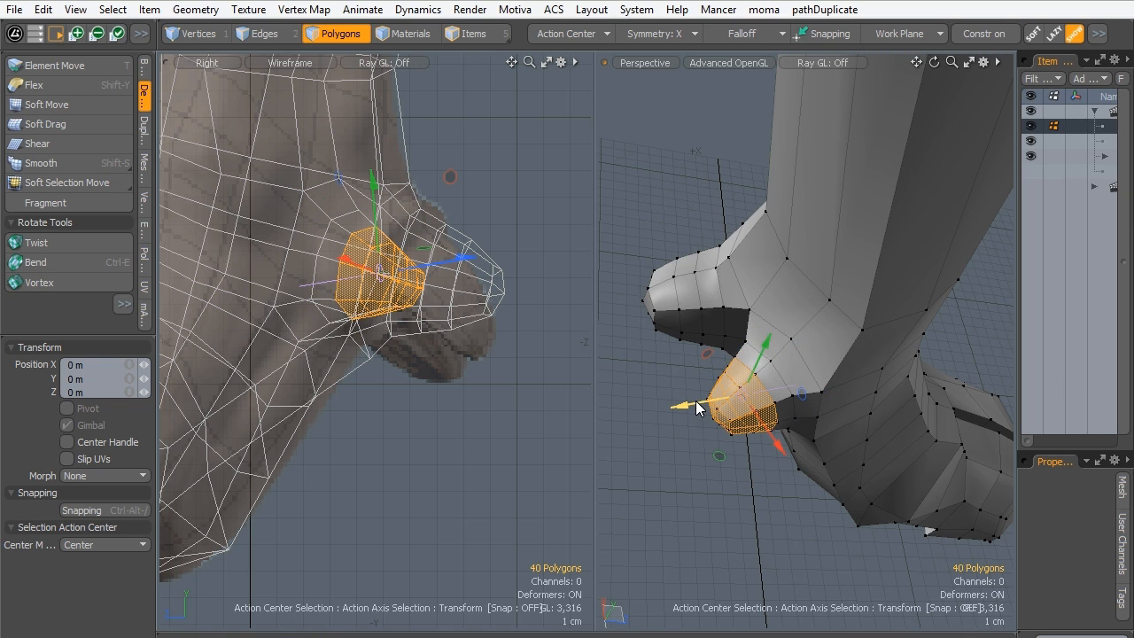
left_click_drag(781, 457, 704, 328, "alt")
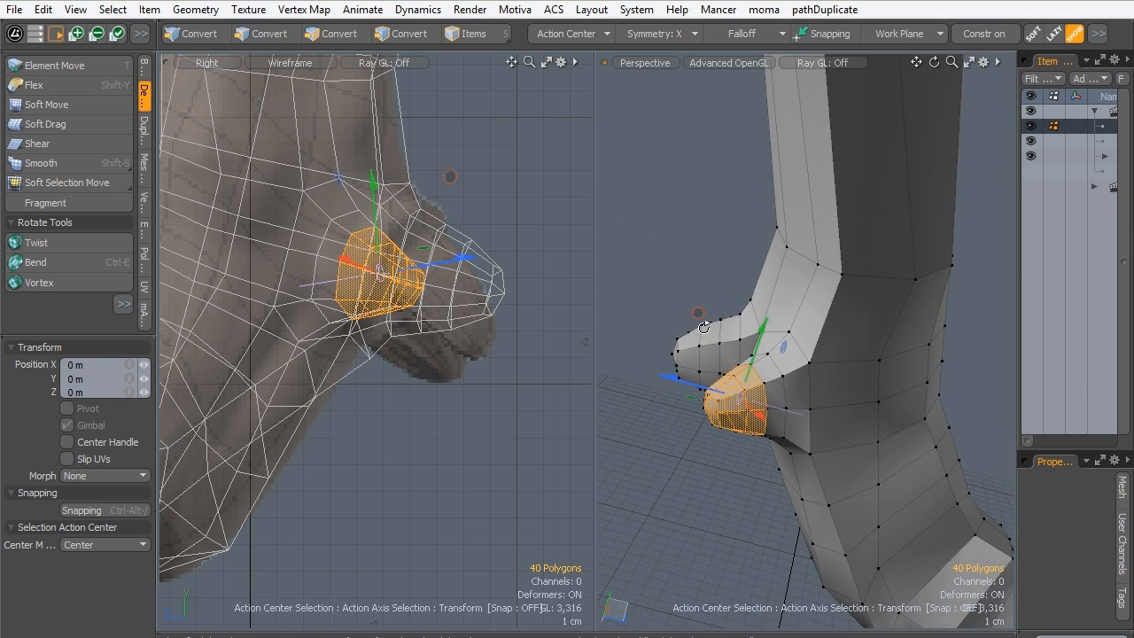
left_click_drag(694, 425, 744, 472, "alt")
left_click_drag(777, 420, 780, 417)
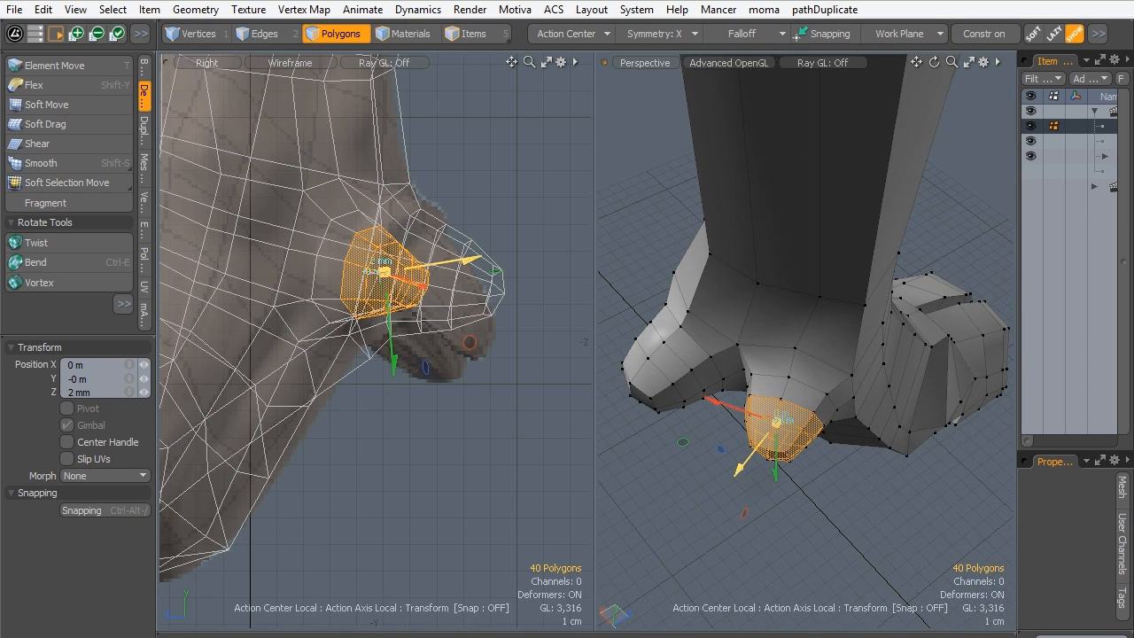
left_click_drag(714, 403, 723, 407)
key("q")
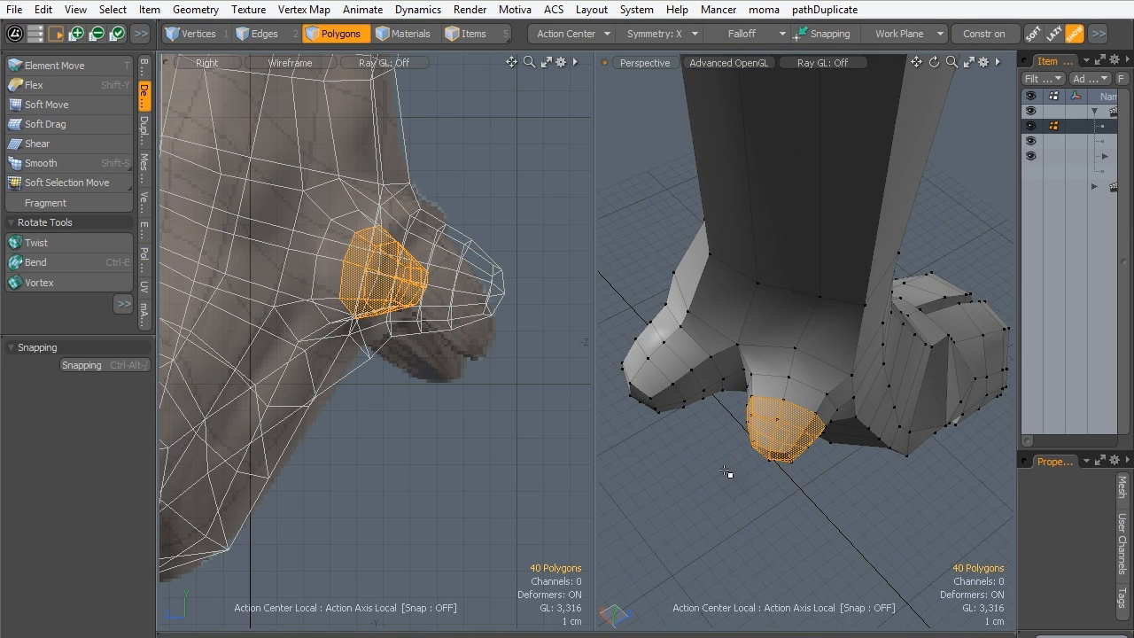
Select the forward dewclaw's end polygons with one surrounding ring and adjust them with the Transform tool.
left_click(729, 473)
left_click_drag(729, 473, 763, 311, "alt")
key("shift+Up")
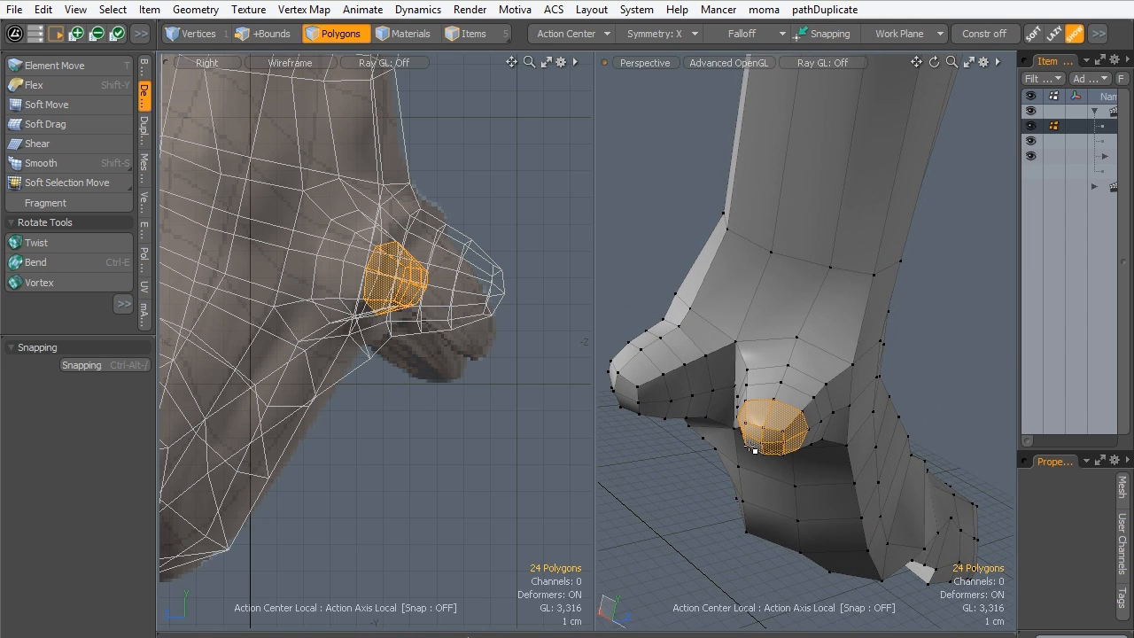
key("y")
left_click_drag(739, 447, 760, 333, "alt")
key("q")
left_click(695, 464)
Select the rearward dewclaw's polygons from tip to base and enable Soft Selection falloff.
left_click_drag(704, 398, 699, 387)
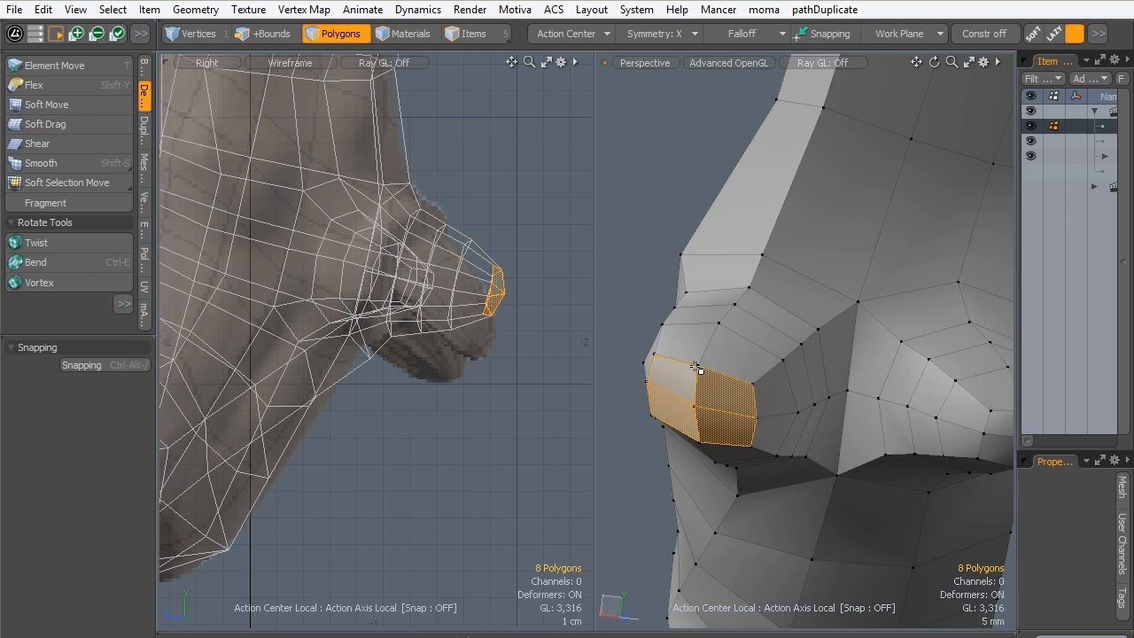
key("shift+Up")
key("shift+Up")
key("shift+Up")
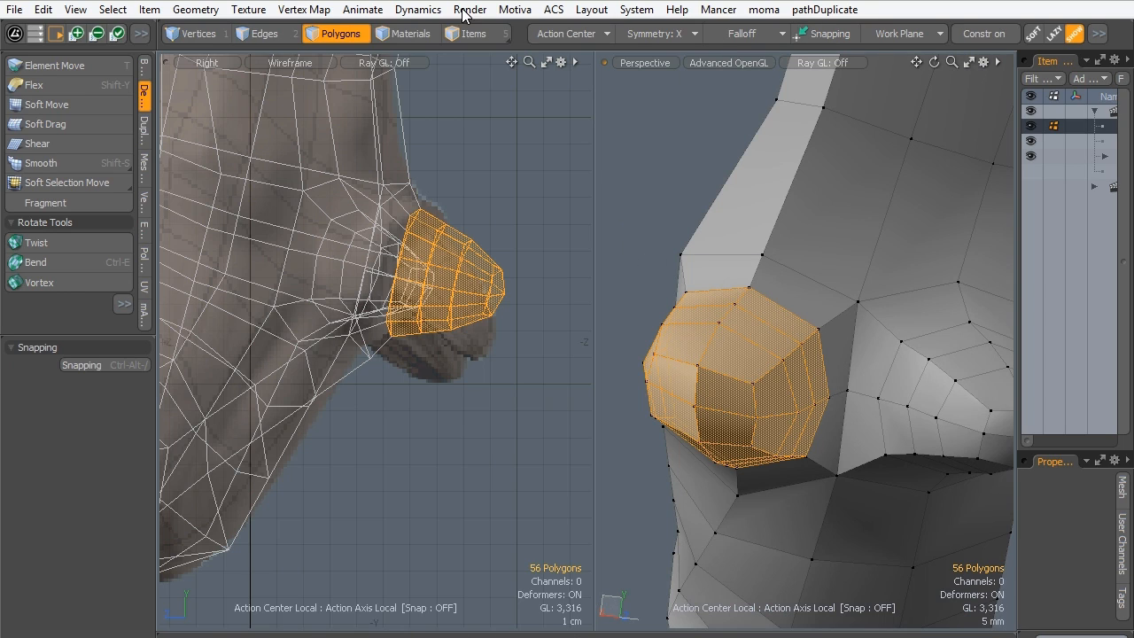
left_click(762, 34)
left_click(749, 209)
left_click(740, 35)
left_click(646, 195)
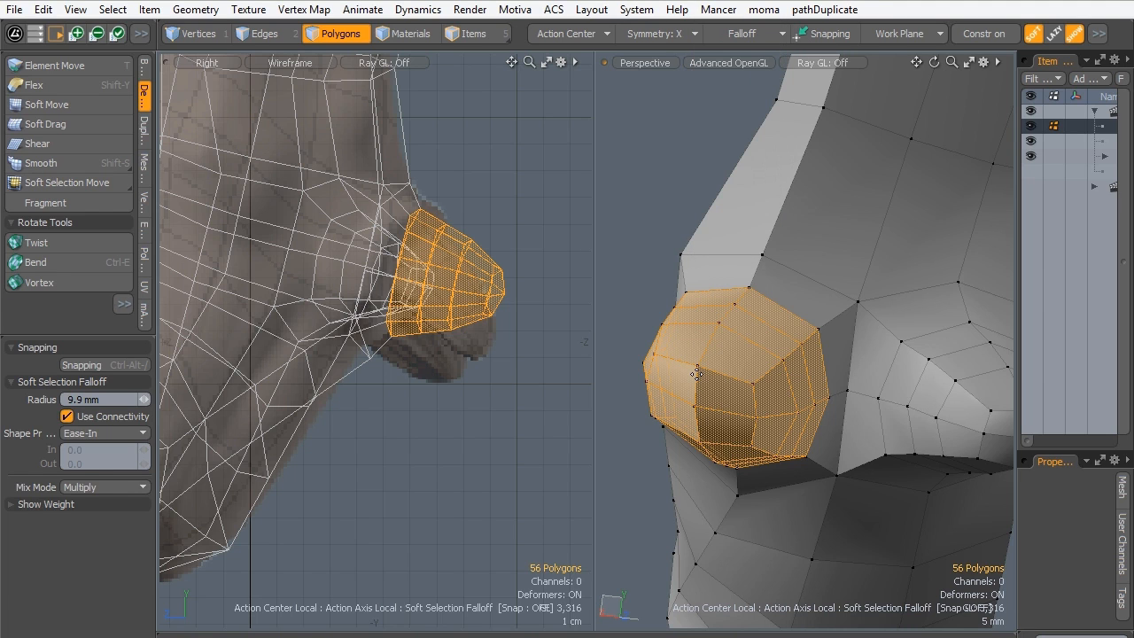
Scale the rearward dewclaw's selected polygons to 98% in X and Y.
key("r")
left_click_drag(660, 364, 665, 340, "alt")
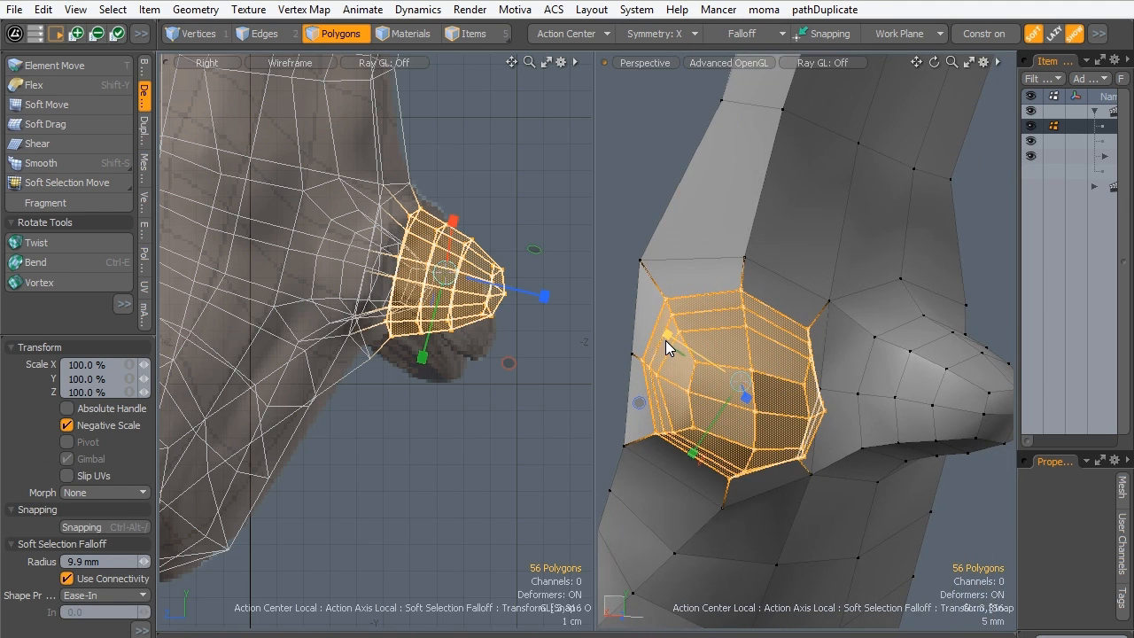
left_click_drag(639, 404, 631, 404)
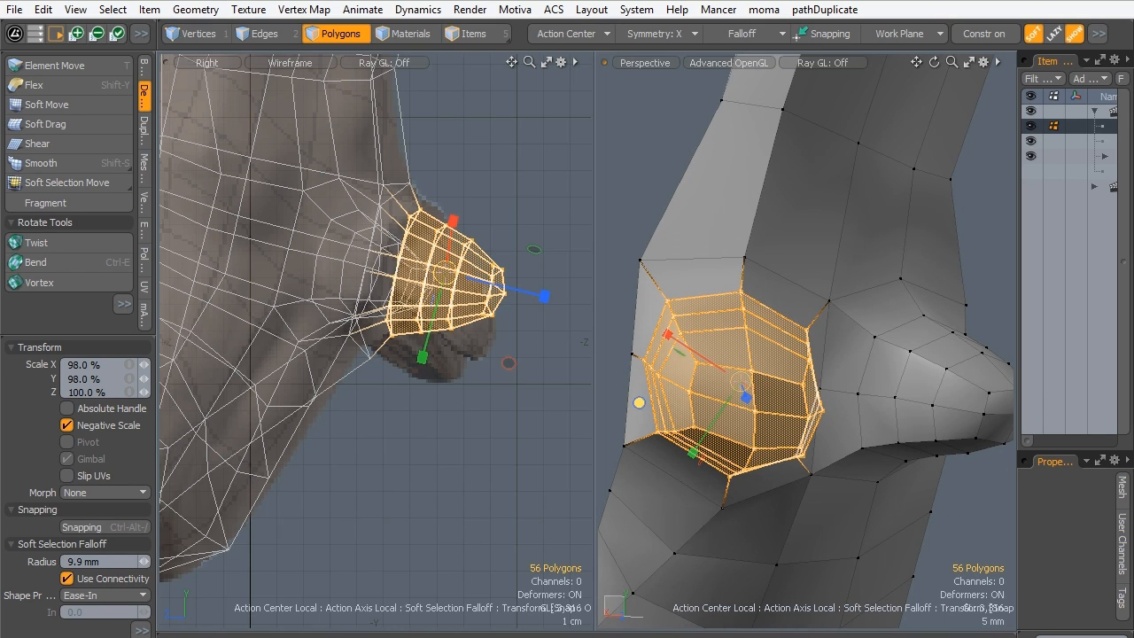
Shrink the rearward dewclaw's selection to its tip, set the Soft Selection radius to 3.43 cm, and scale it to 79.5% in X and Y.
key("shift+Down")
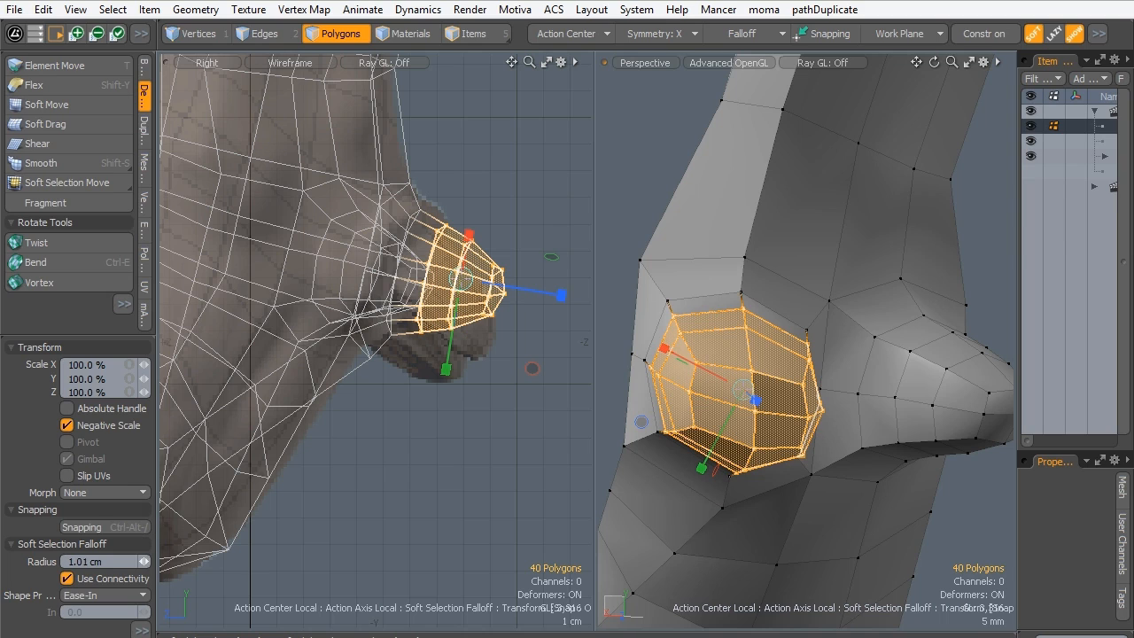
left_click_drag(143, 560, 153, 561)
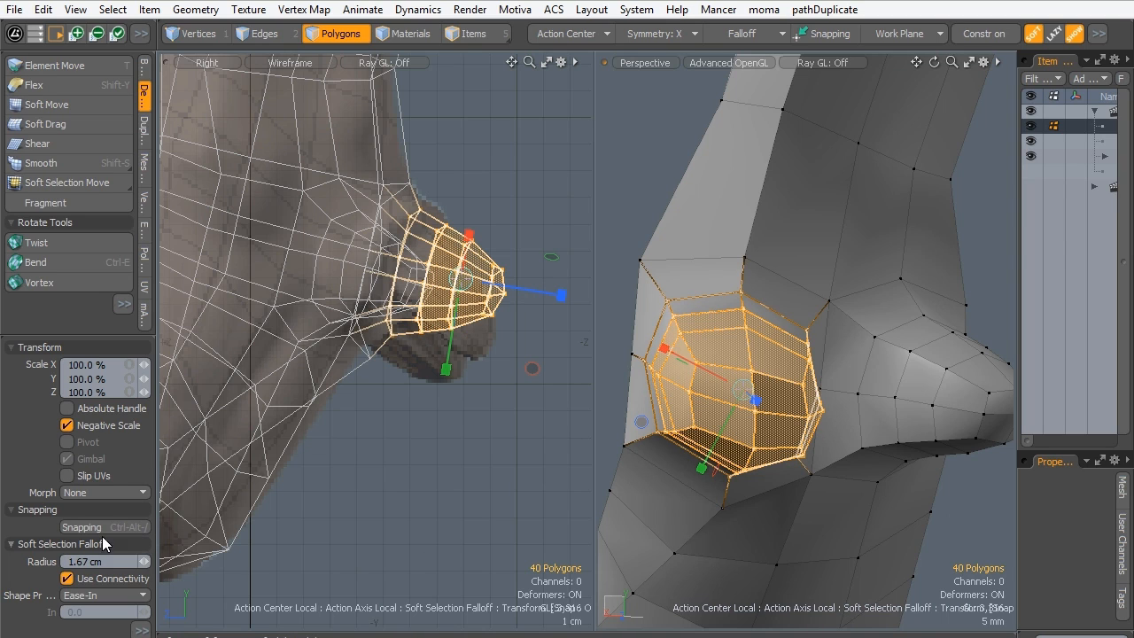
key("shift+Down")
key("shift+Down")
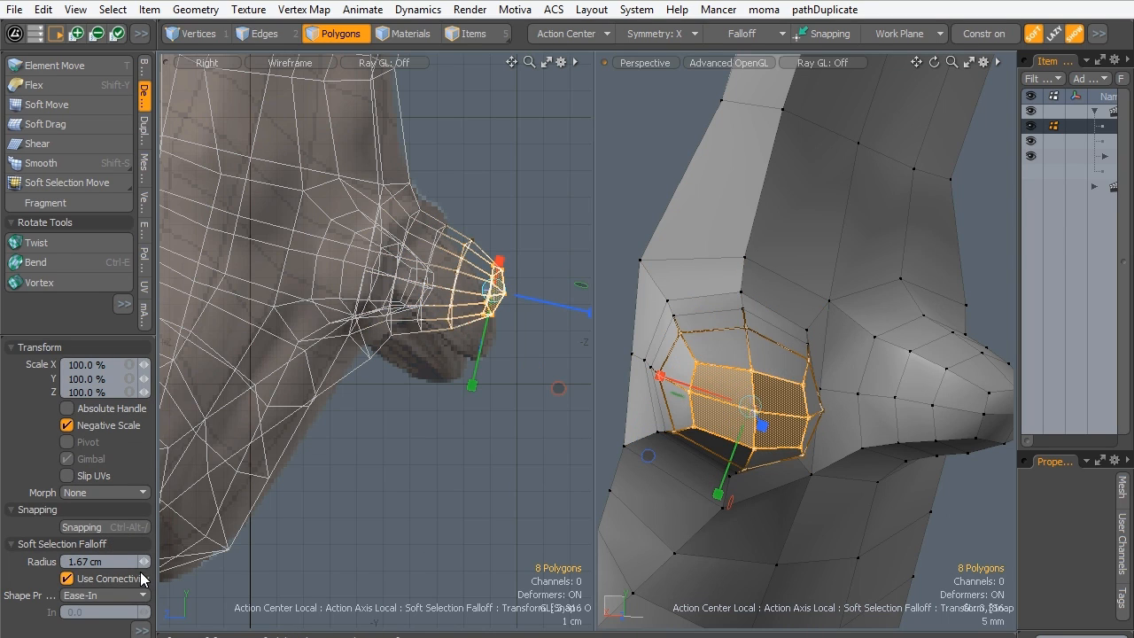
left_click_drag(143, 561, 140, 560)
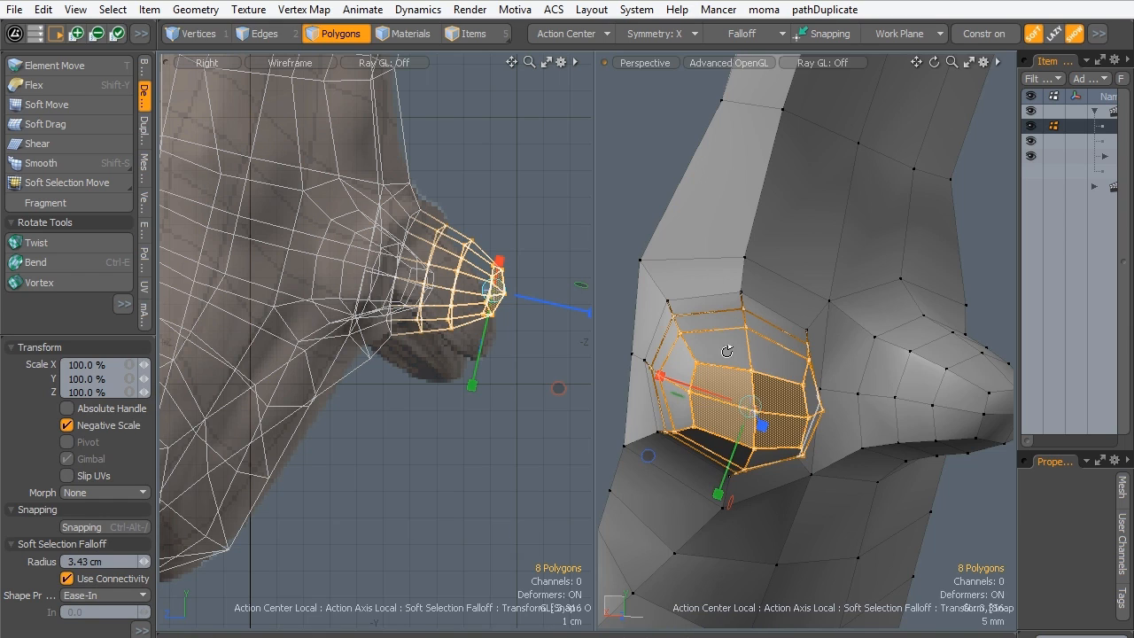
left_click_drag(726, 352, 590, 430, "alt")
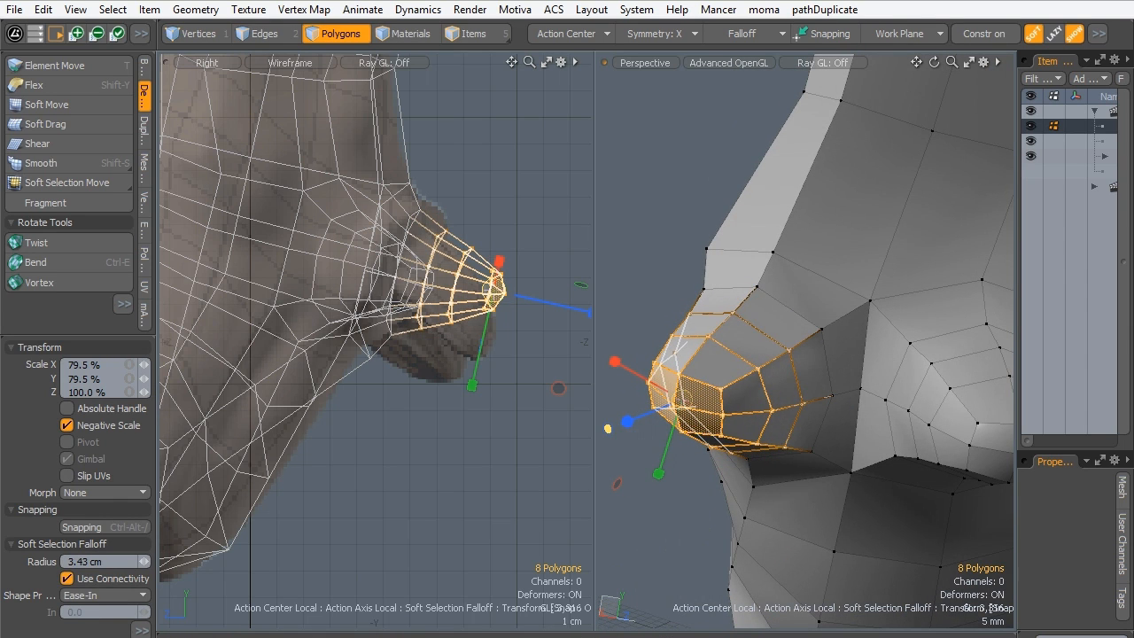
key("space")
scroll(807, 379, "down", 3)
left_click(688, 465)
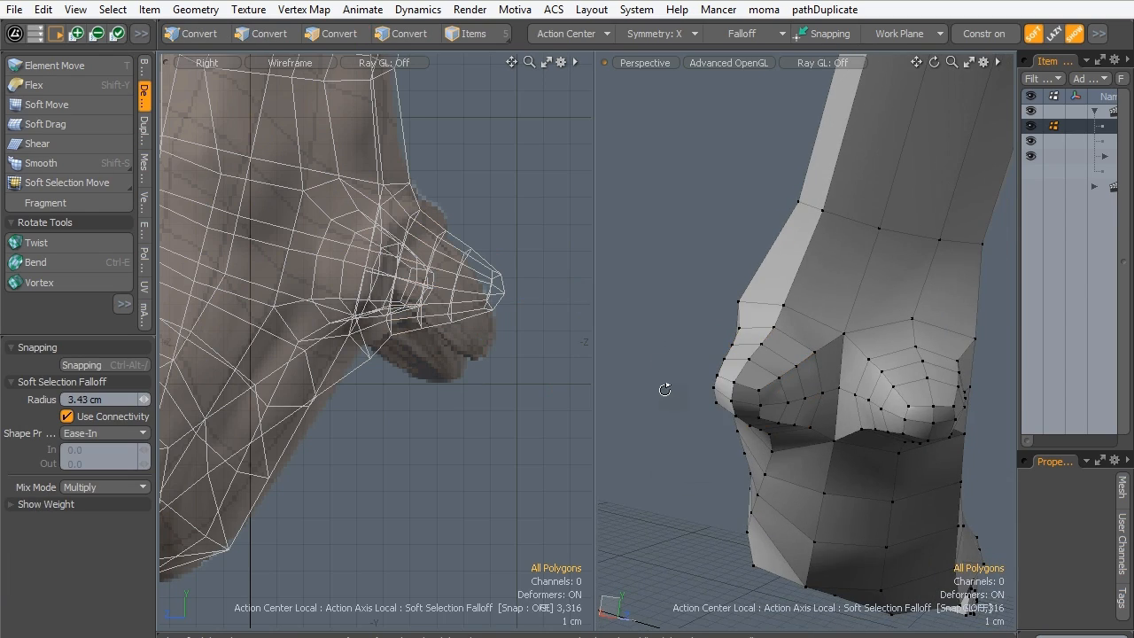
Select the rearward dewclaw's polygons from tip to base by expanding a selection made at its tip.
left_click_drag(665, 390, 769, 354, "alt")
left_click_drag(769, 354, 673, 394, "ctrl+alt")
left_click(684, 402)
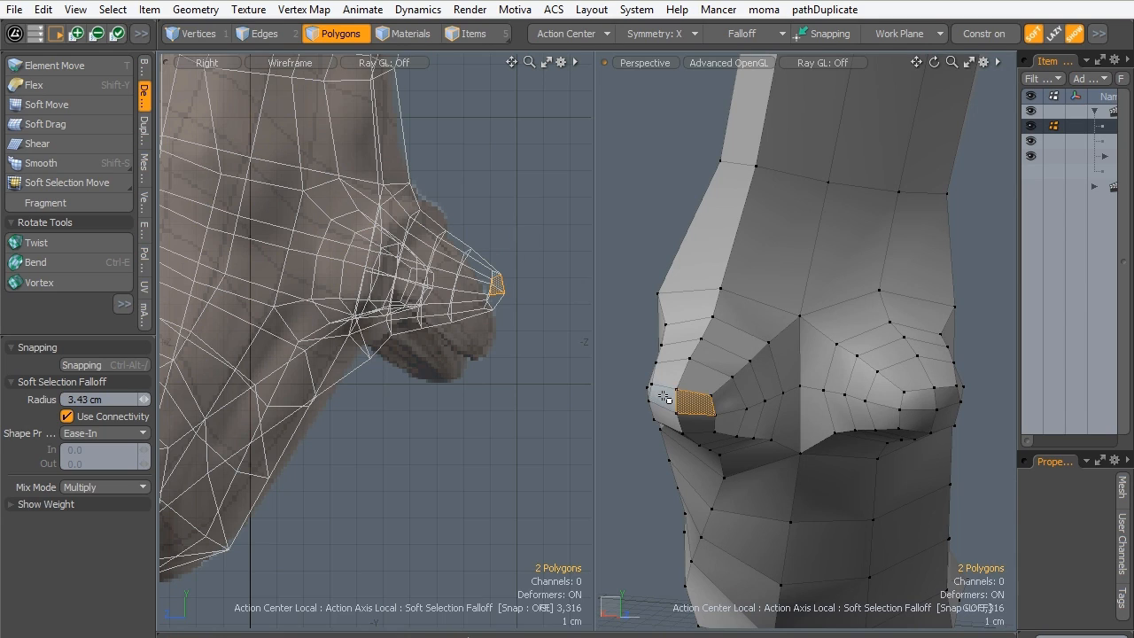
key("shift+Up")
key("shift+Up")
key("shift+Up")
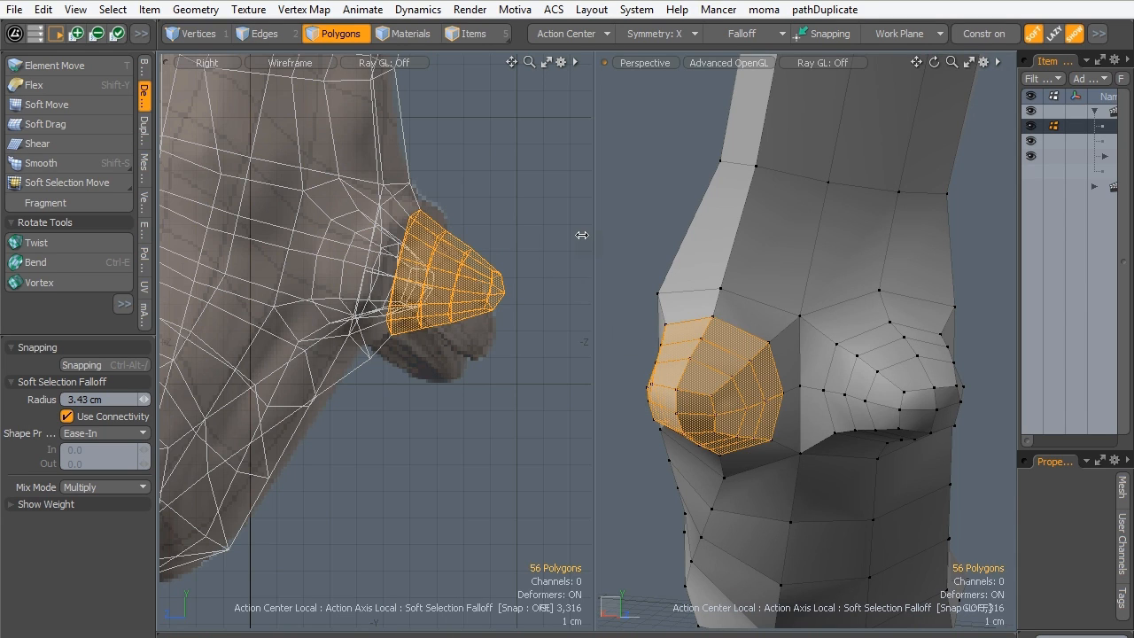
Bend the selected rearward dewclaw about 44° downward from its base to follow the reference sculpt, and clear the selection.
key("ctrl+e")
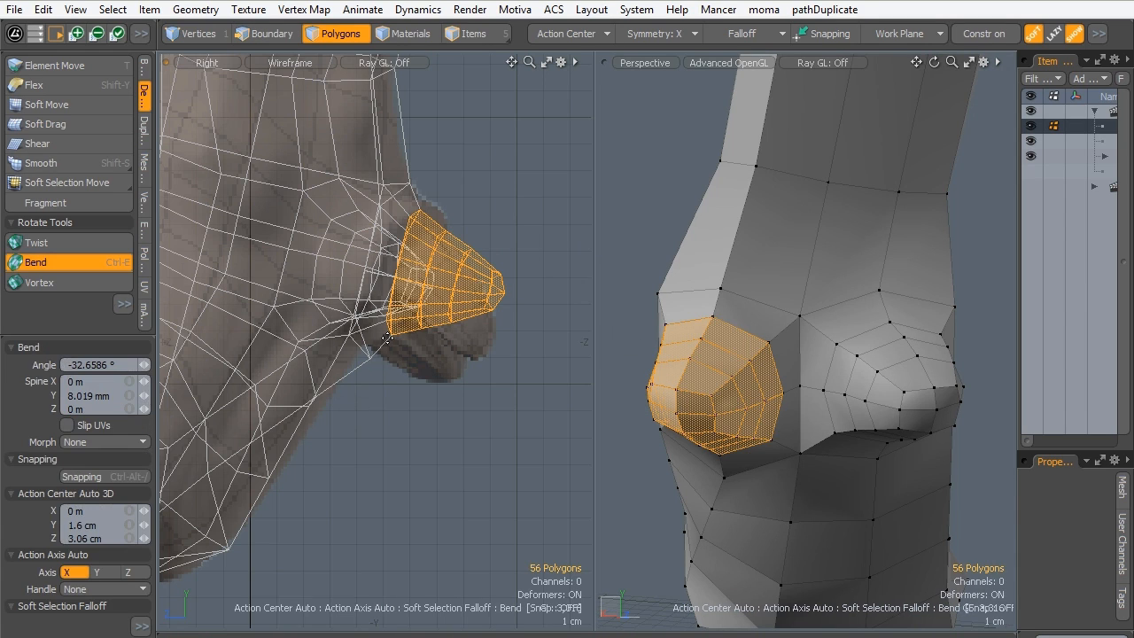
left_click(398, 266)
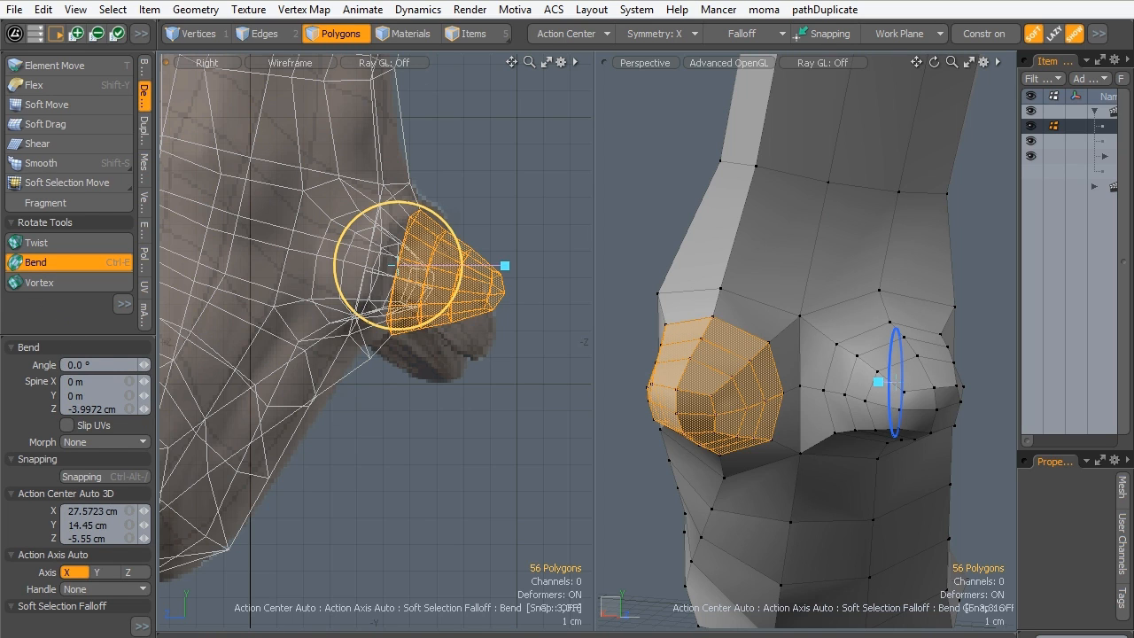
left_click_drag(335, 266, 352, 222)
key("q")
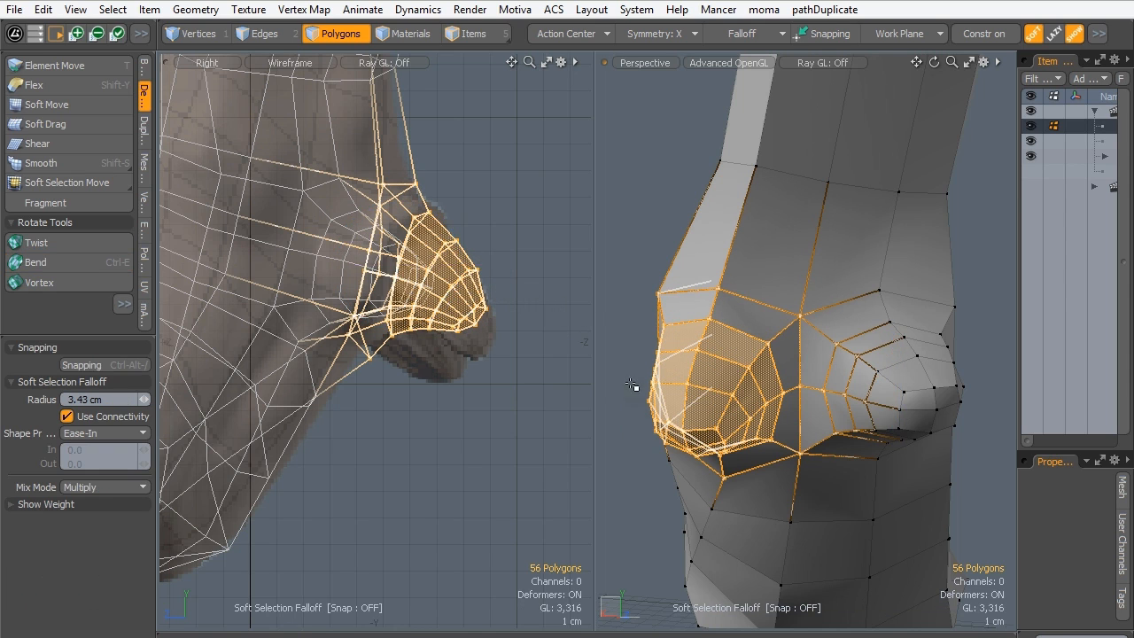
left_click(631, 384)
Select the forward dewclaw's polygons from tip to base by expanding a selection made at its tip.
left_click_drag(772, 282, 836, 405, "alt")
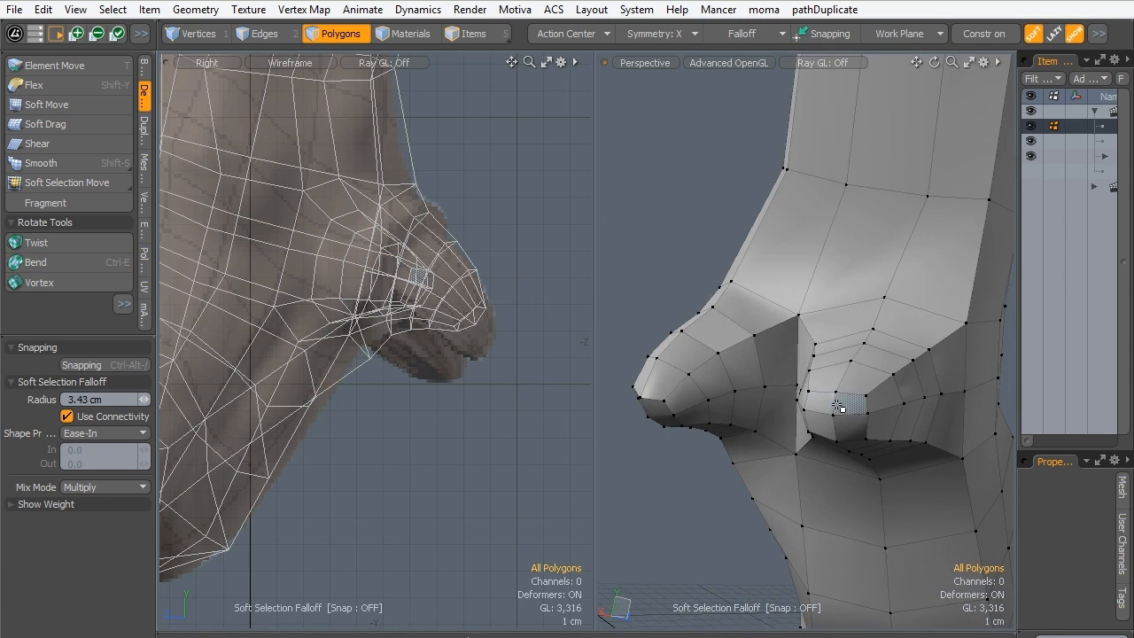
left_click(838, 406)
key("shift+Up")
key("shift+Up")
key("shift+Up")
key("shift+Up")
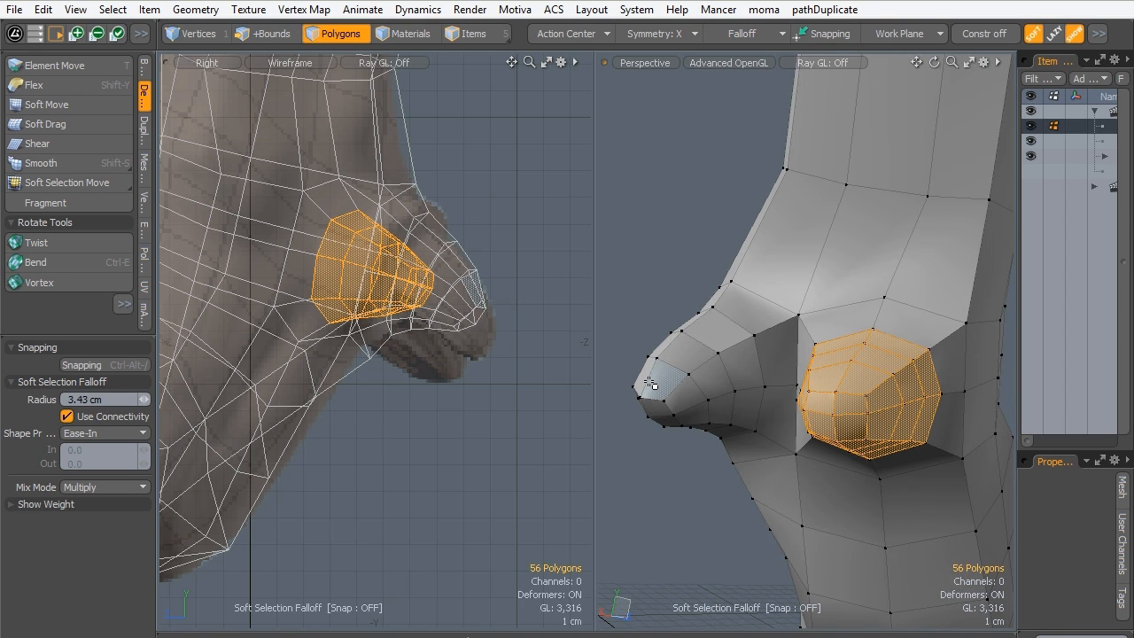
Bend the selected forward dewclaw slightly downward from its base in the side view.
key("ctrl+e")
left_click_drag(726, 399, 540, 499, "alt")
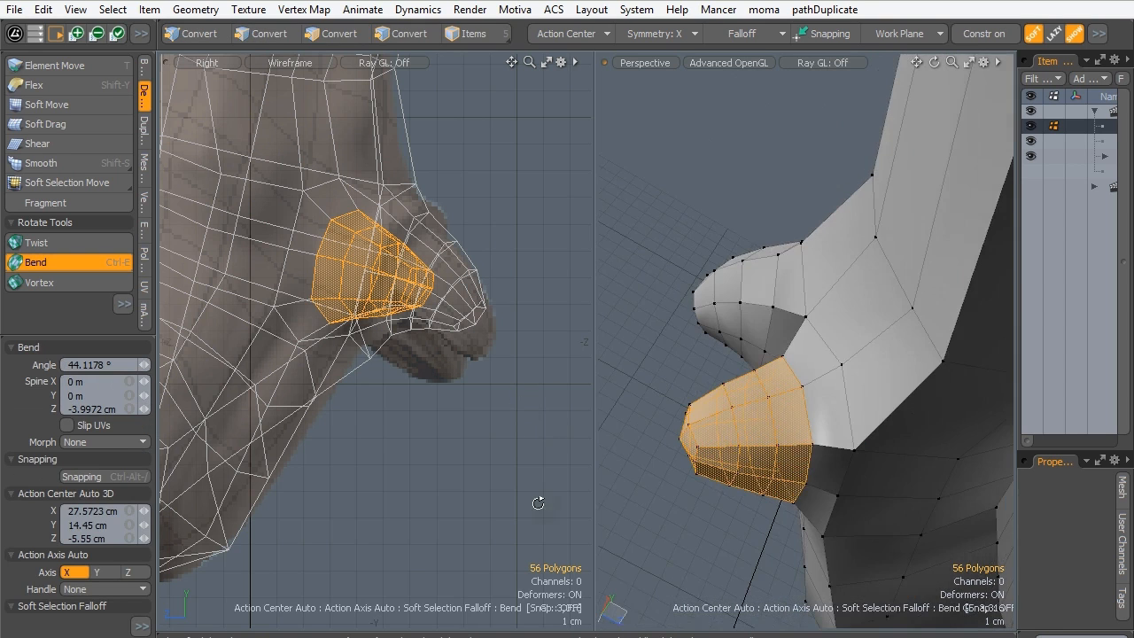
left_click(391, 233)
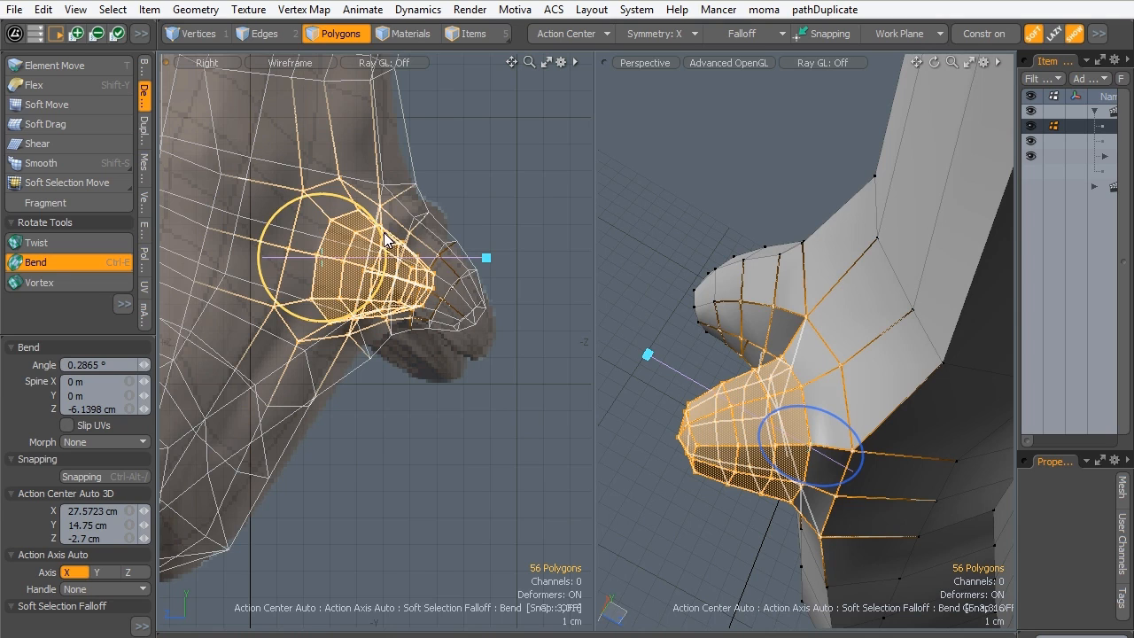
left_click_drag(383, 234, 387, 255)
key("q")
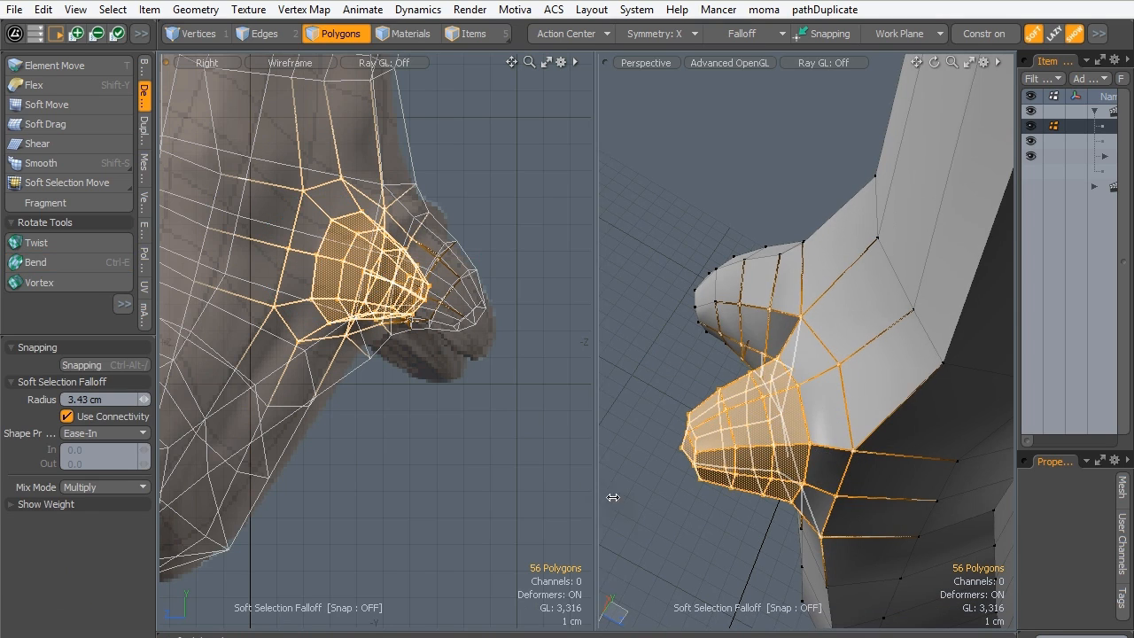
left_click_drag(612, 498, 649, 503, "alt")
Return to polygon selection and select the forward dewclaw's end polygons with their surrounding rings.
key("1")
left_click_drag(732, 323, 788, 372, "alt")
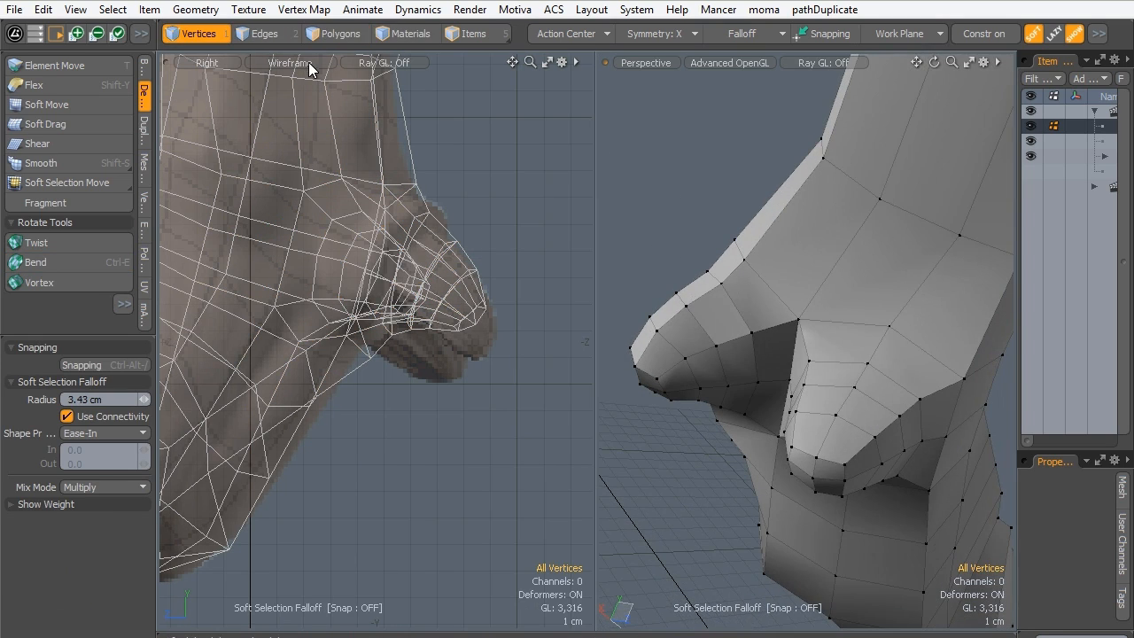
left_click(333, 34)
left_click_drag(826, 471, 797, 462)
key("shift+Up")
key("shift+Up")
key("shift+Up")
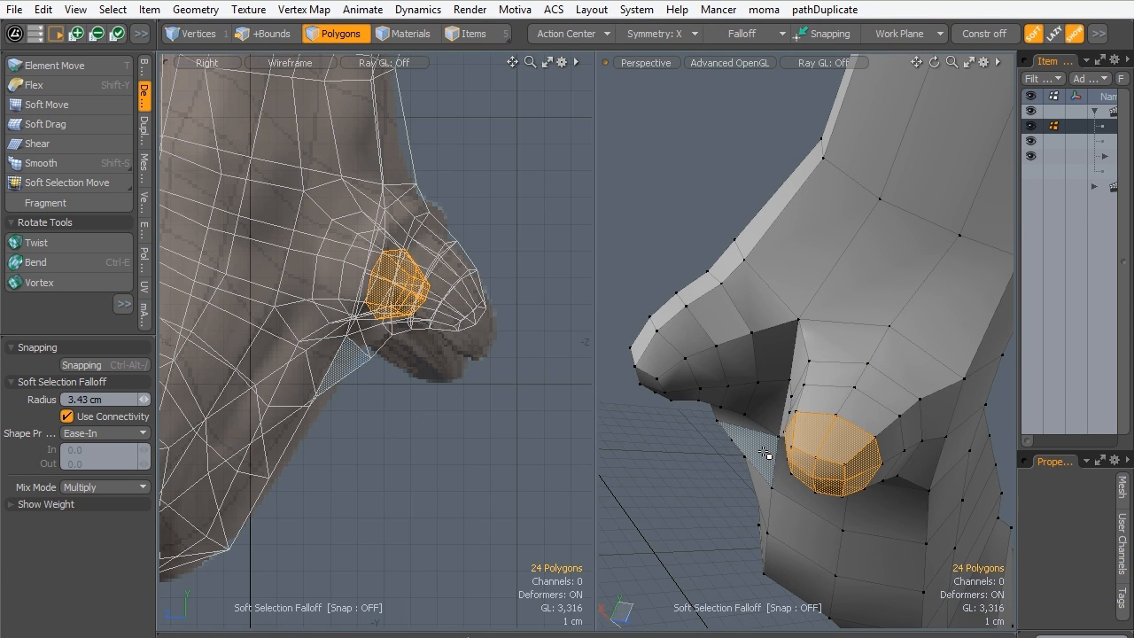
Move the forward dewclaw's selected end polygons slightly rearward and down with soft falloff, and clear the selection.
key("w")
left_click_drag(686, 467, 661, 372, "alt")
mouse_move(296, 190)
left_mouse_down()
mouse_move(319, 204)
mouse_move(314, 197)
left_mouse_up()
key("q")
left_click(672, 412)
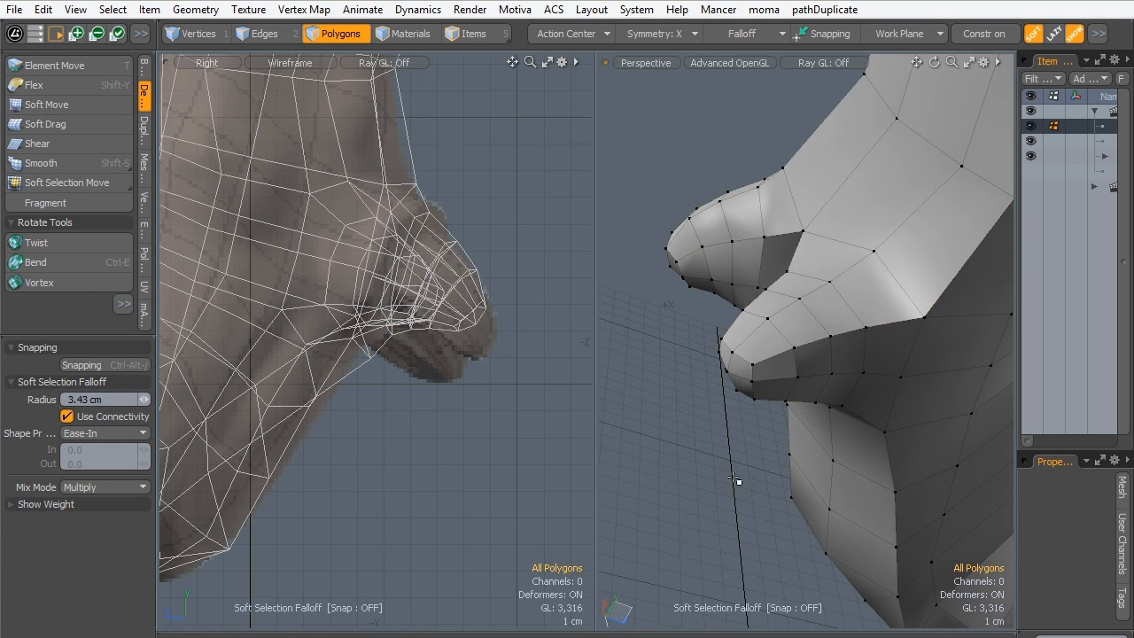
Select the rearward dewclaw's tip and outer rings and set the Soft Selection falloff radius to 1 cm.
left_click_drag(638, 424, 684, 275, "alt")
key("shift+Up")
key("shift+Up")
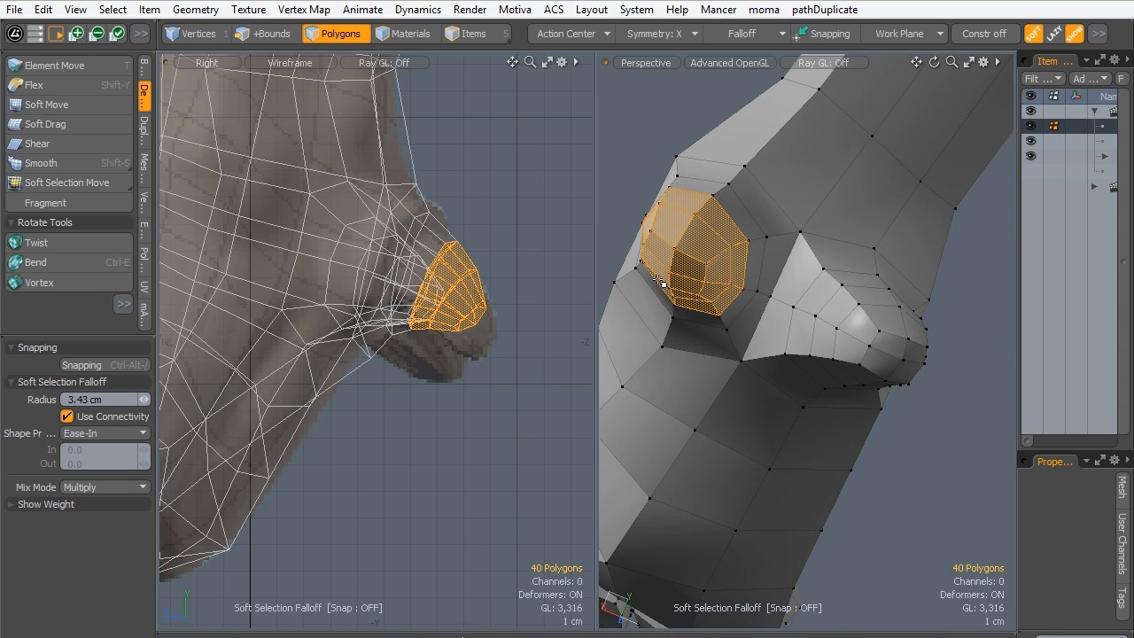
key("y")
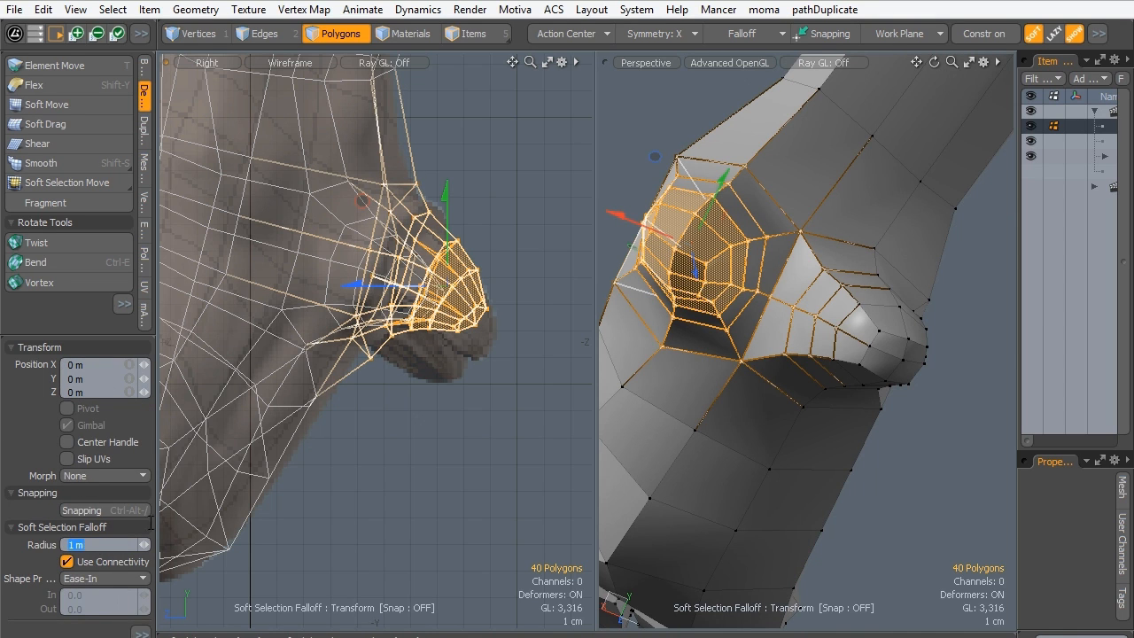
key("Return")
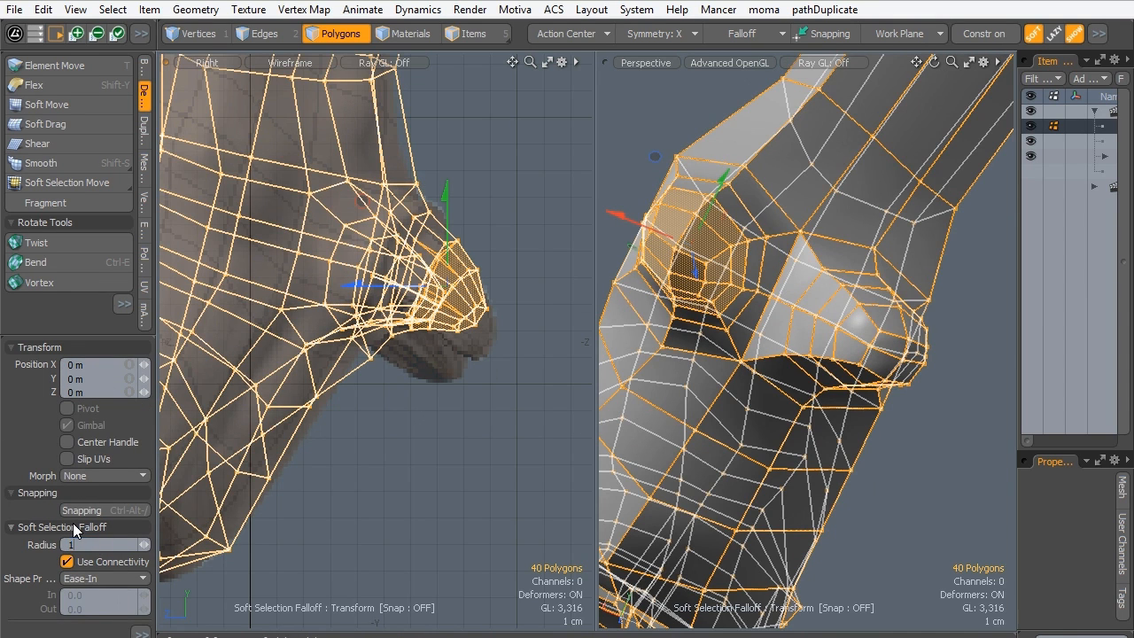
key("Return")
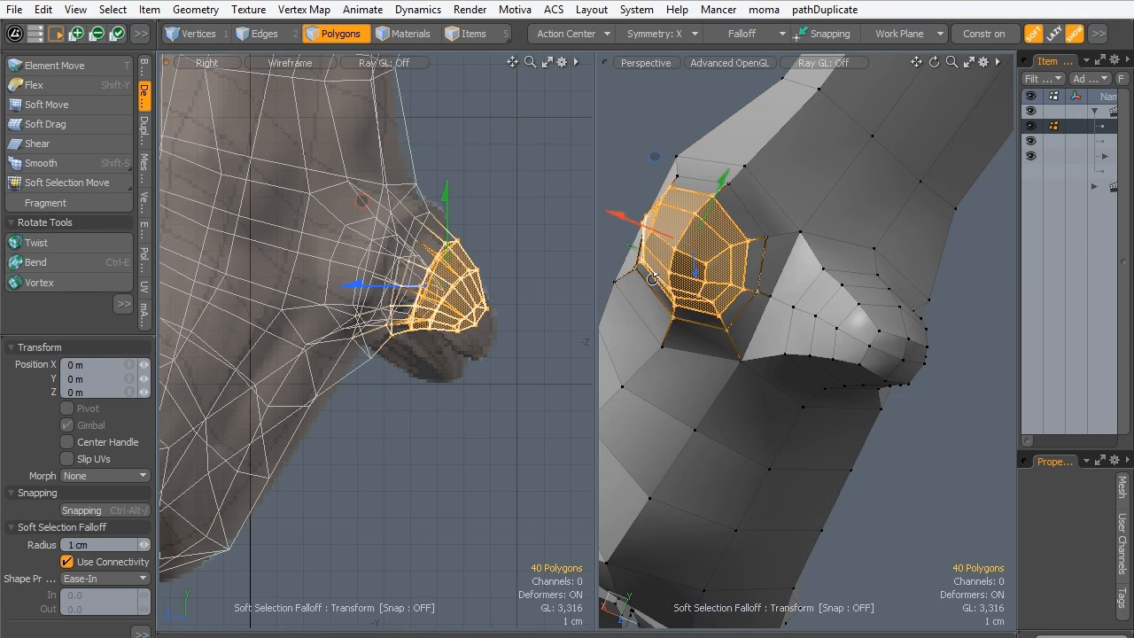
Move the rearward dewclaw's selected outer polygons slightly outward and down to match the reference silhouette, and clear the selection.
left_click_drag(652, 279, 773, 387, "alt")
left_click_drag(374, 203, 373, 210)
key("q")
left_click(912, 454)
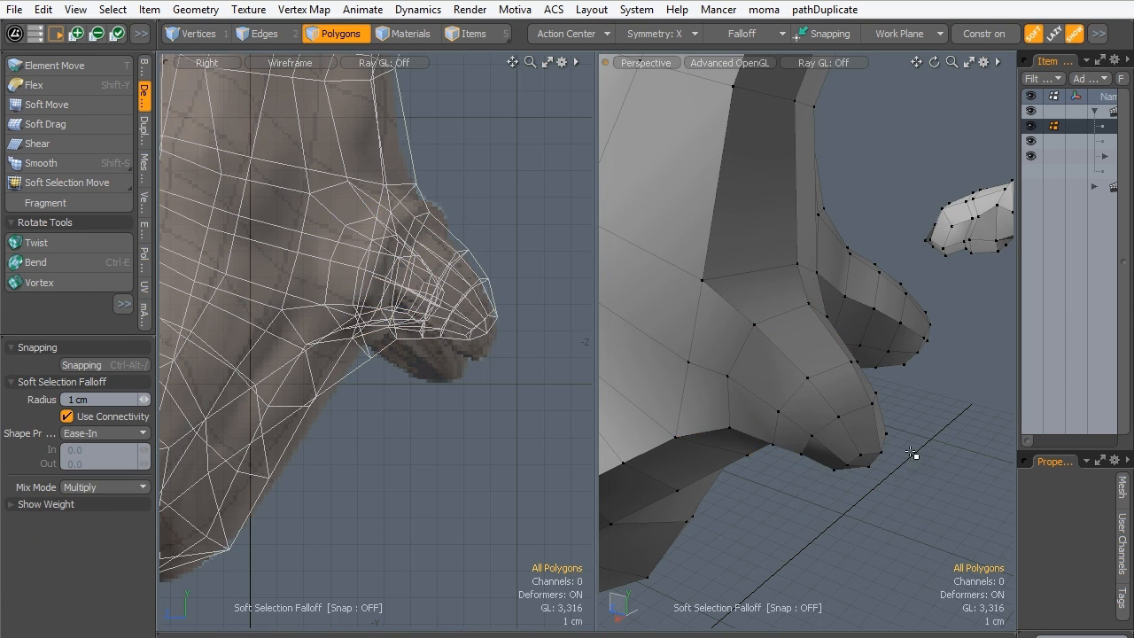
Select the forward dewclaw's tip and outer rings, leaving the base ring unselected.
mouse_move(912, 454)
left_mouse_down("alt")
mouse_move(630, 274)
mouse_move(673, 293)
left_mouse_up("alt")
left_click_drag(813, 341, 789, 350)
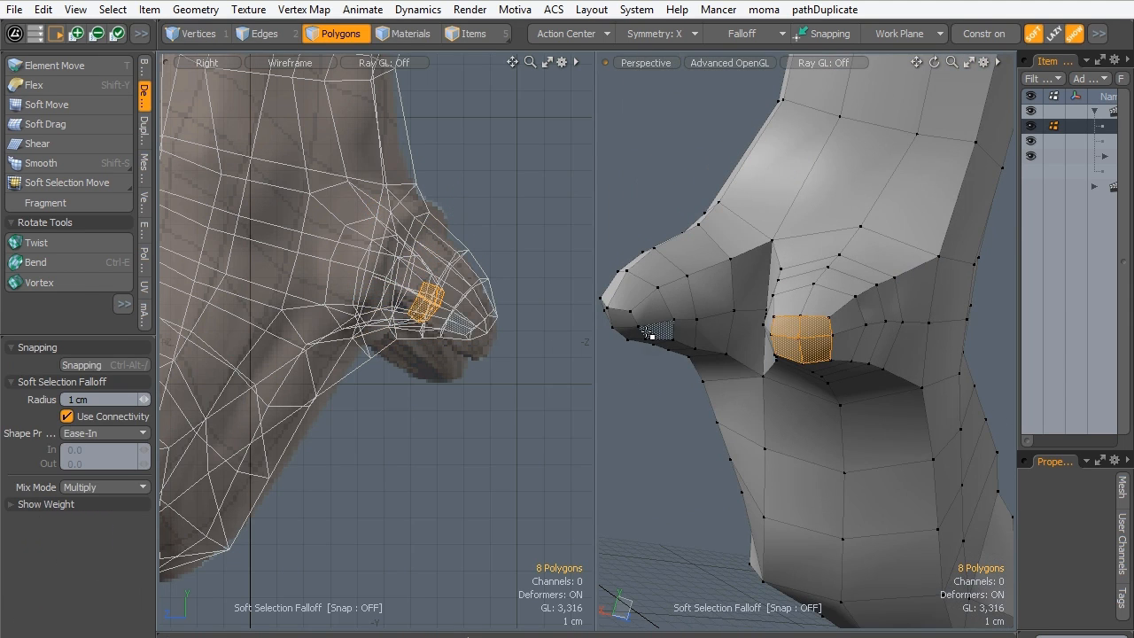
key("shift+Up")
key("shift+Up")
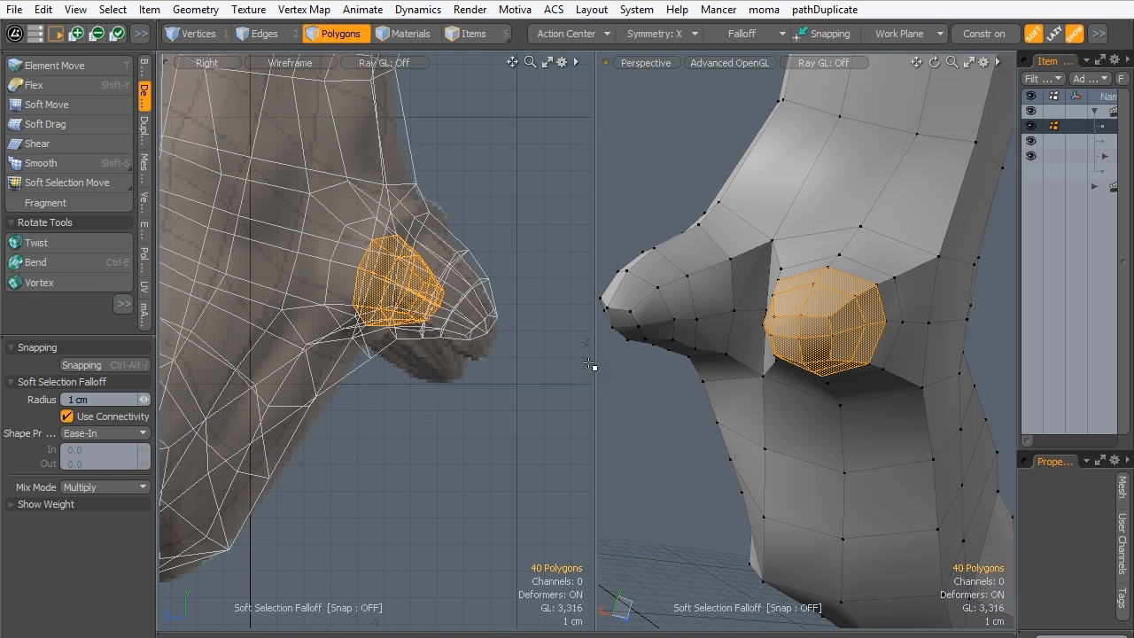
Move the forward dewclaw's selected polygons rearward and down, rotate them slightly, and lower them further toward the reference.
key("w")
left_click_drag(310, 206, 328, 228)
key("e")
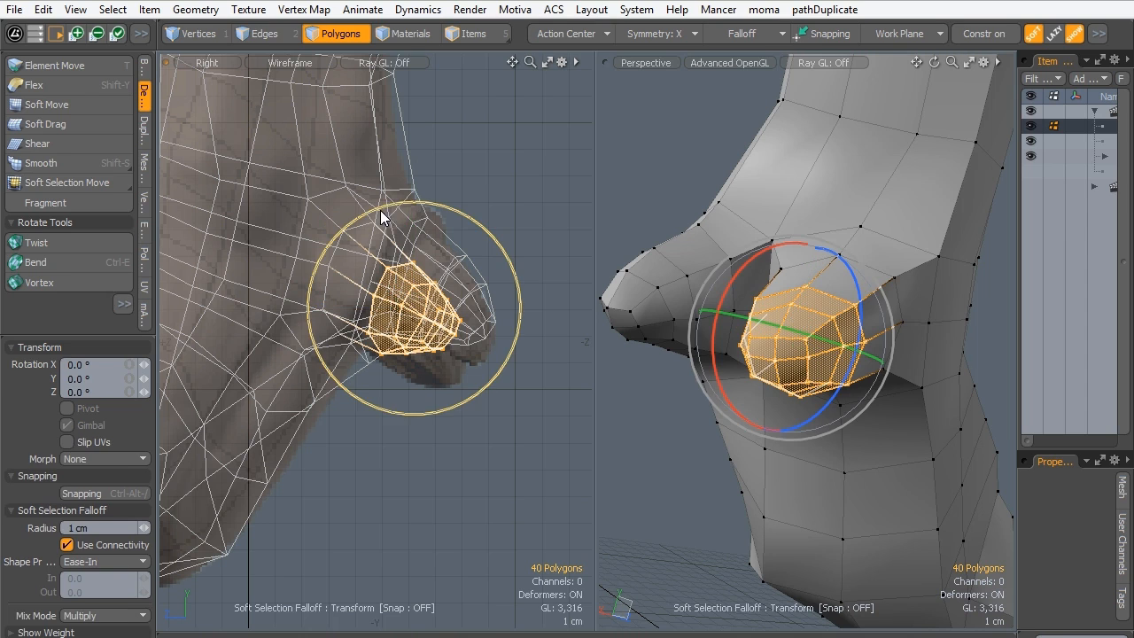
key("w")
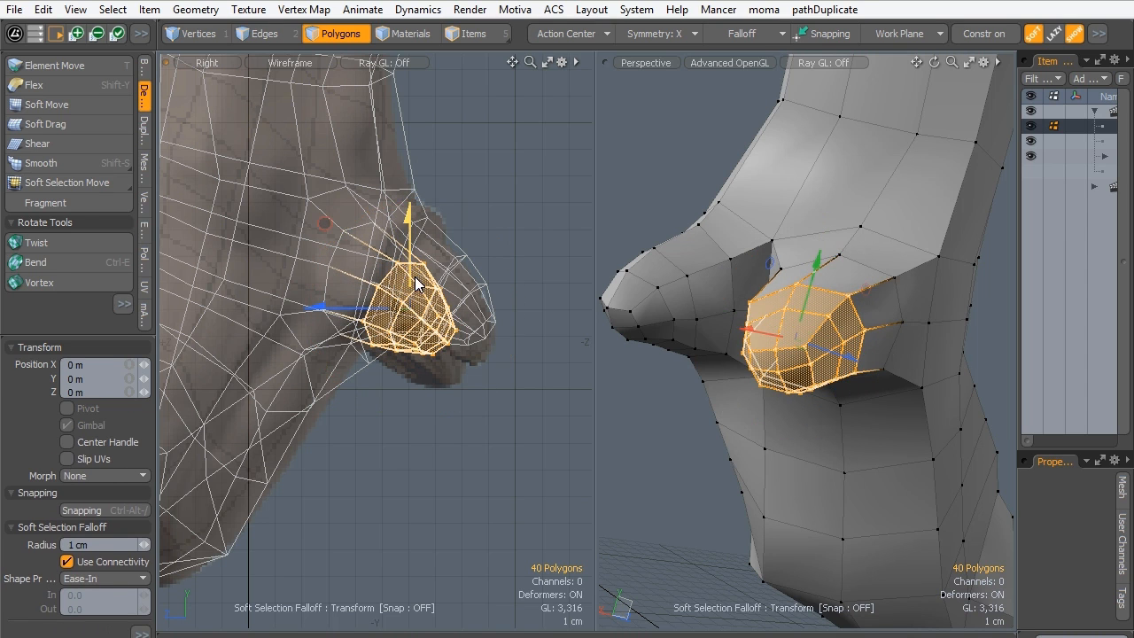
left_click_drag(330, 223, 333, 235)
key("q")
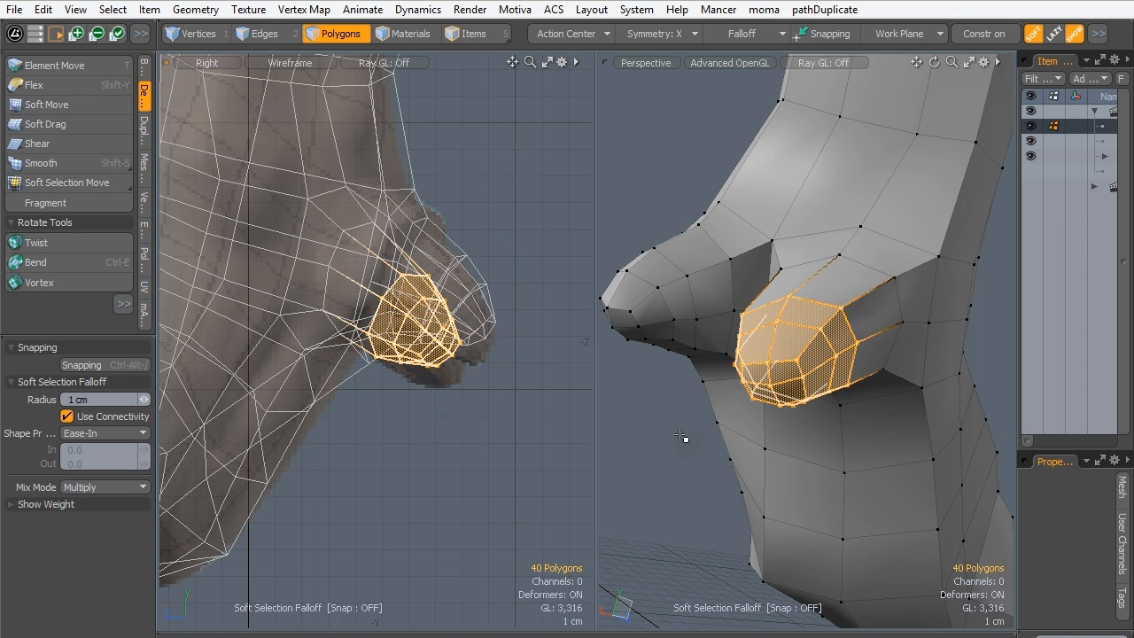
left_click(689, 434)
Turn on subdivision surface smoothing for the mesh and frame the whole character.
key("Tab")
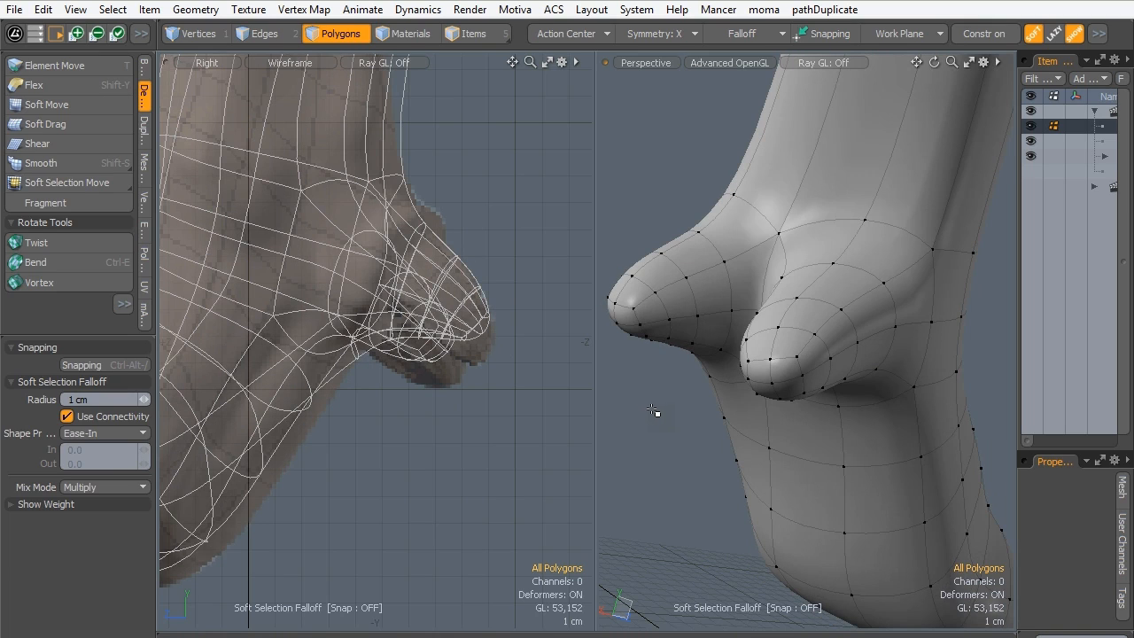
left_click_drag(772, 301, 679, 316, "ctrl+alt")
left_click_drag(789, 204, 769, 494, "alt+shift")
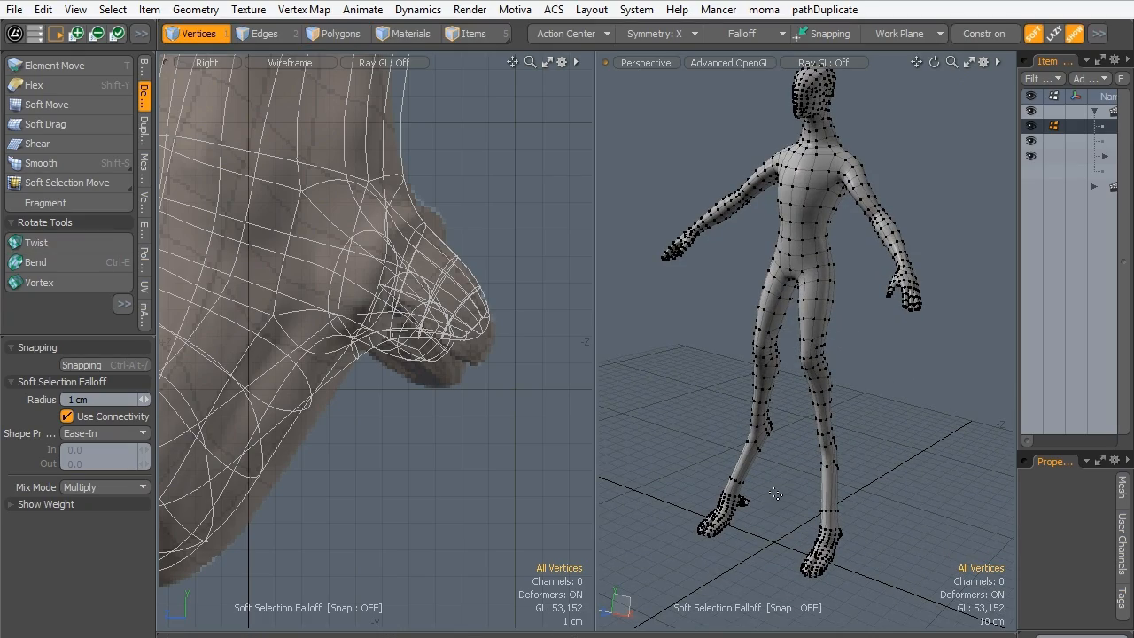